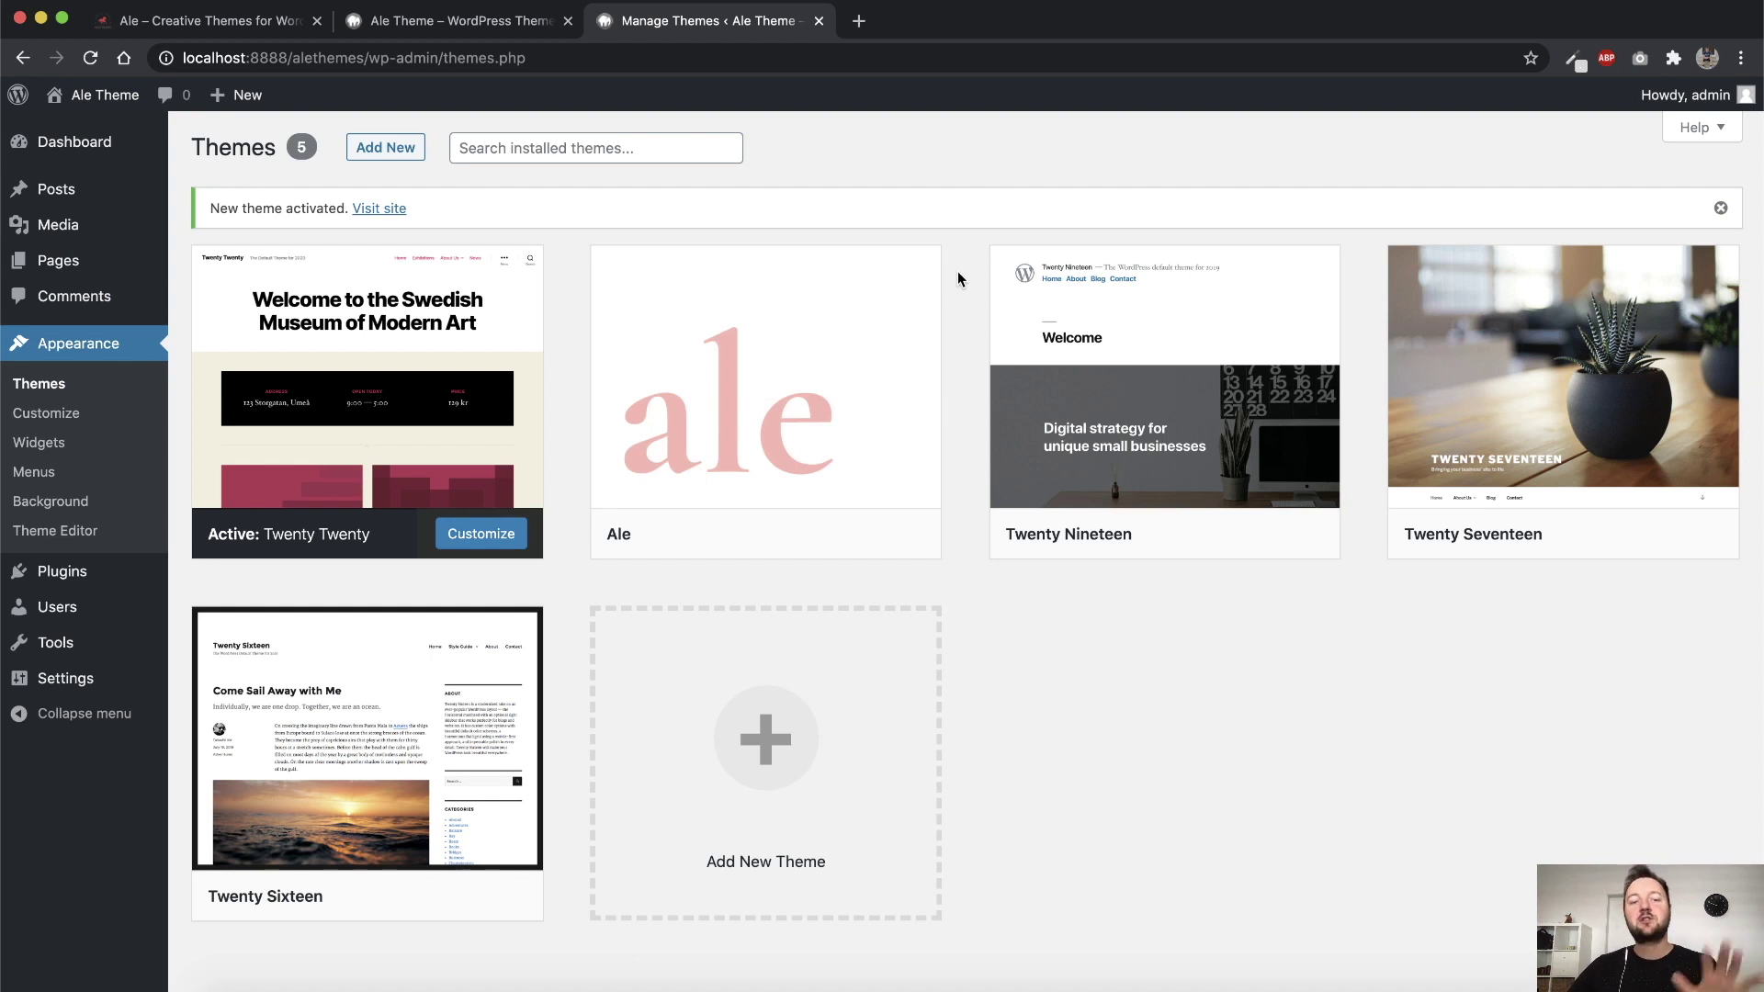
# Activate the Ale theme and review the notice about its required and recommended plugins
pyautogui.click(775, 535)
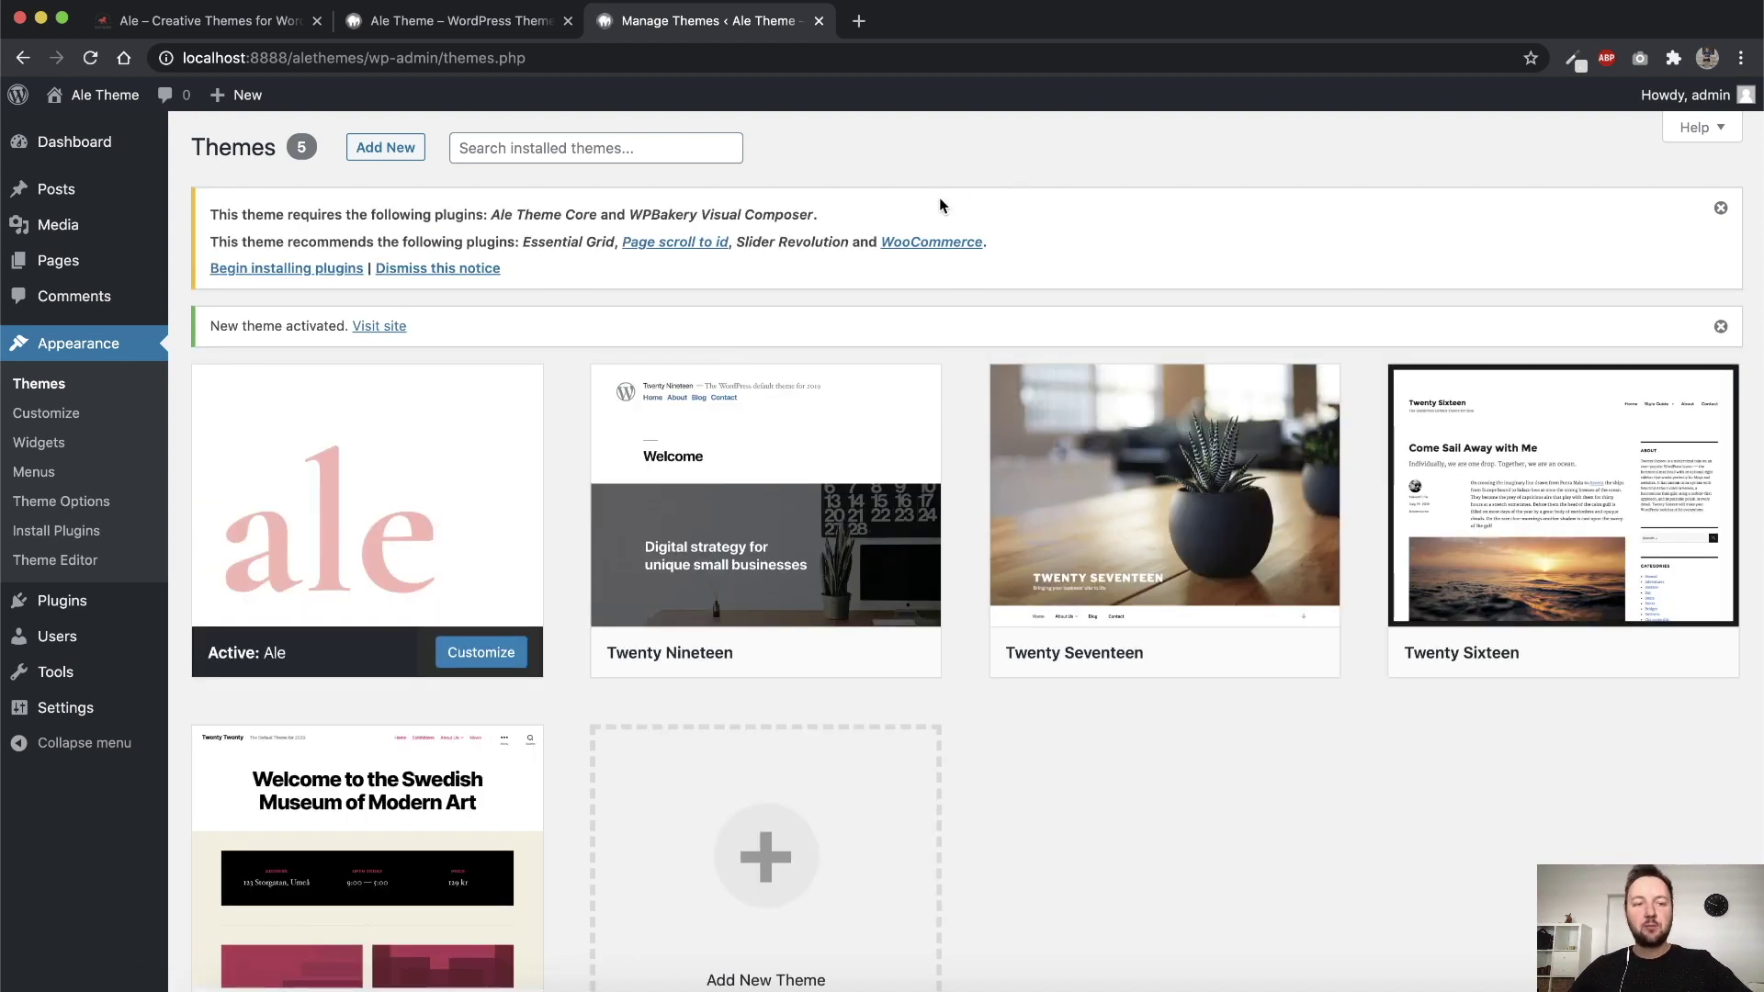
pyautogui.moveTo(1051, 251); pyautogui.dragTo(380, 184)
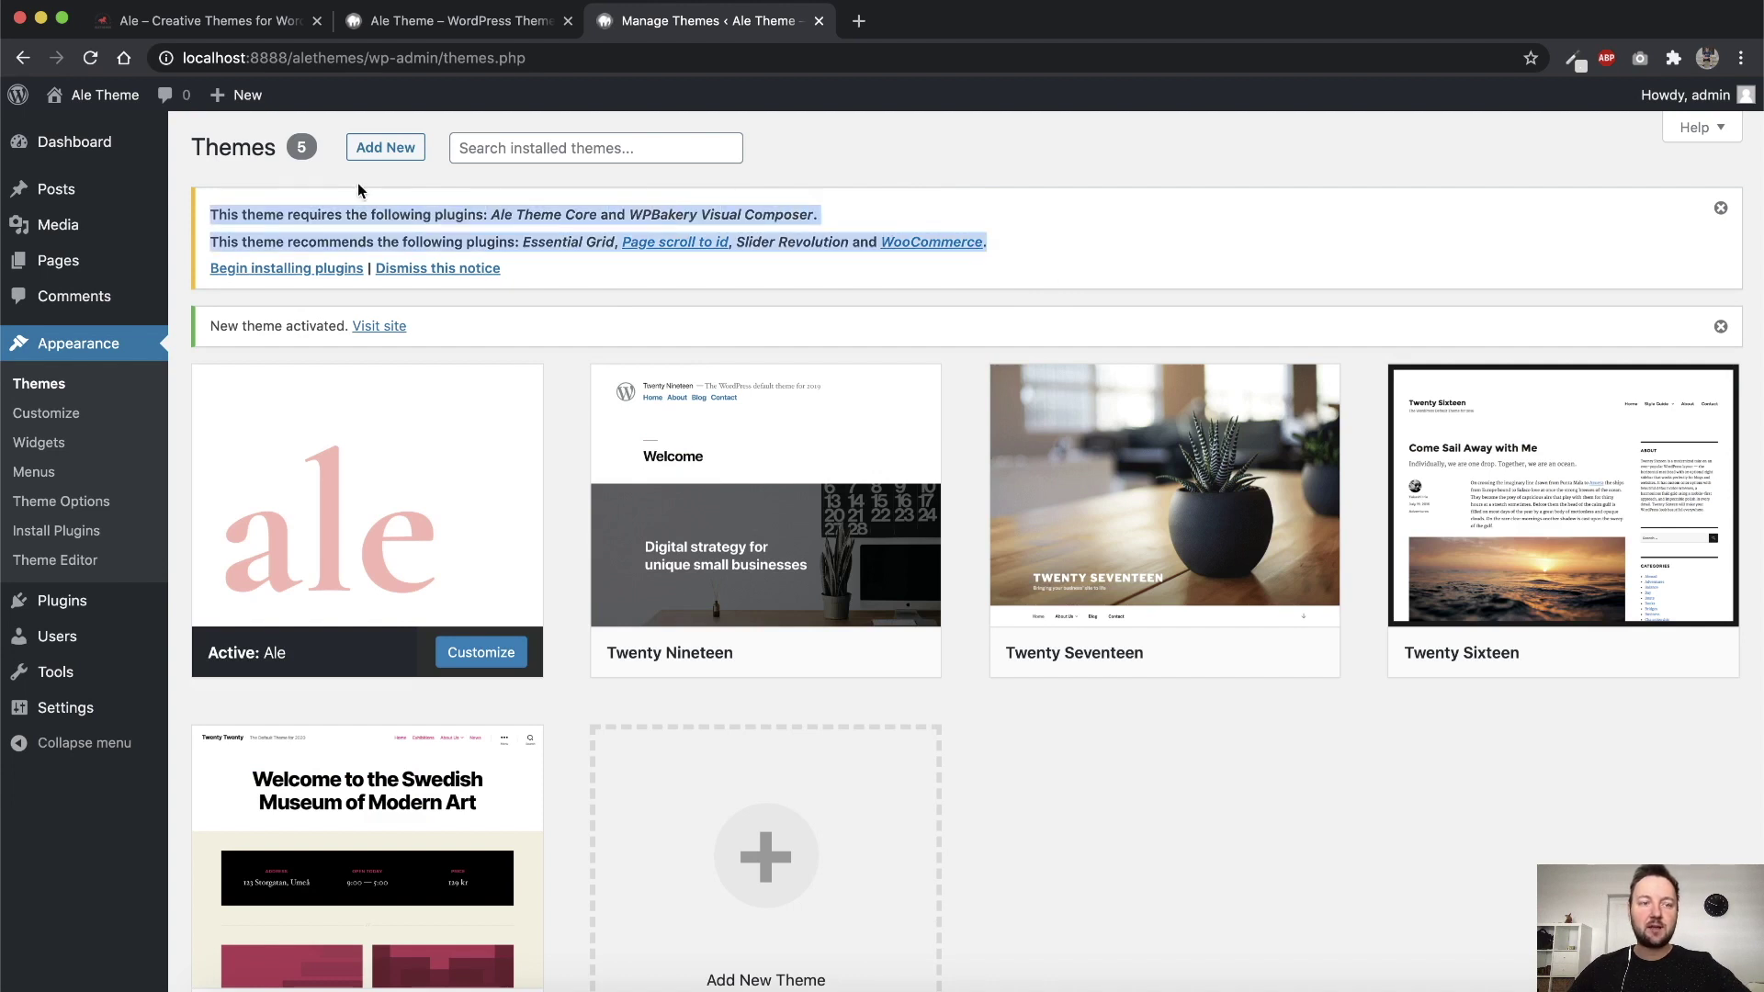
pyautogui.click(303, 218)
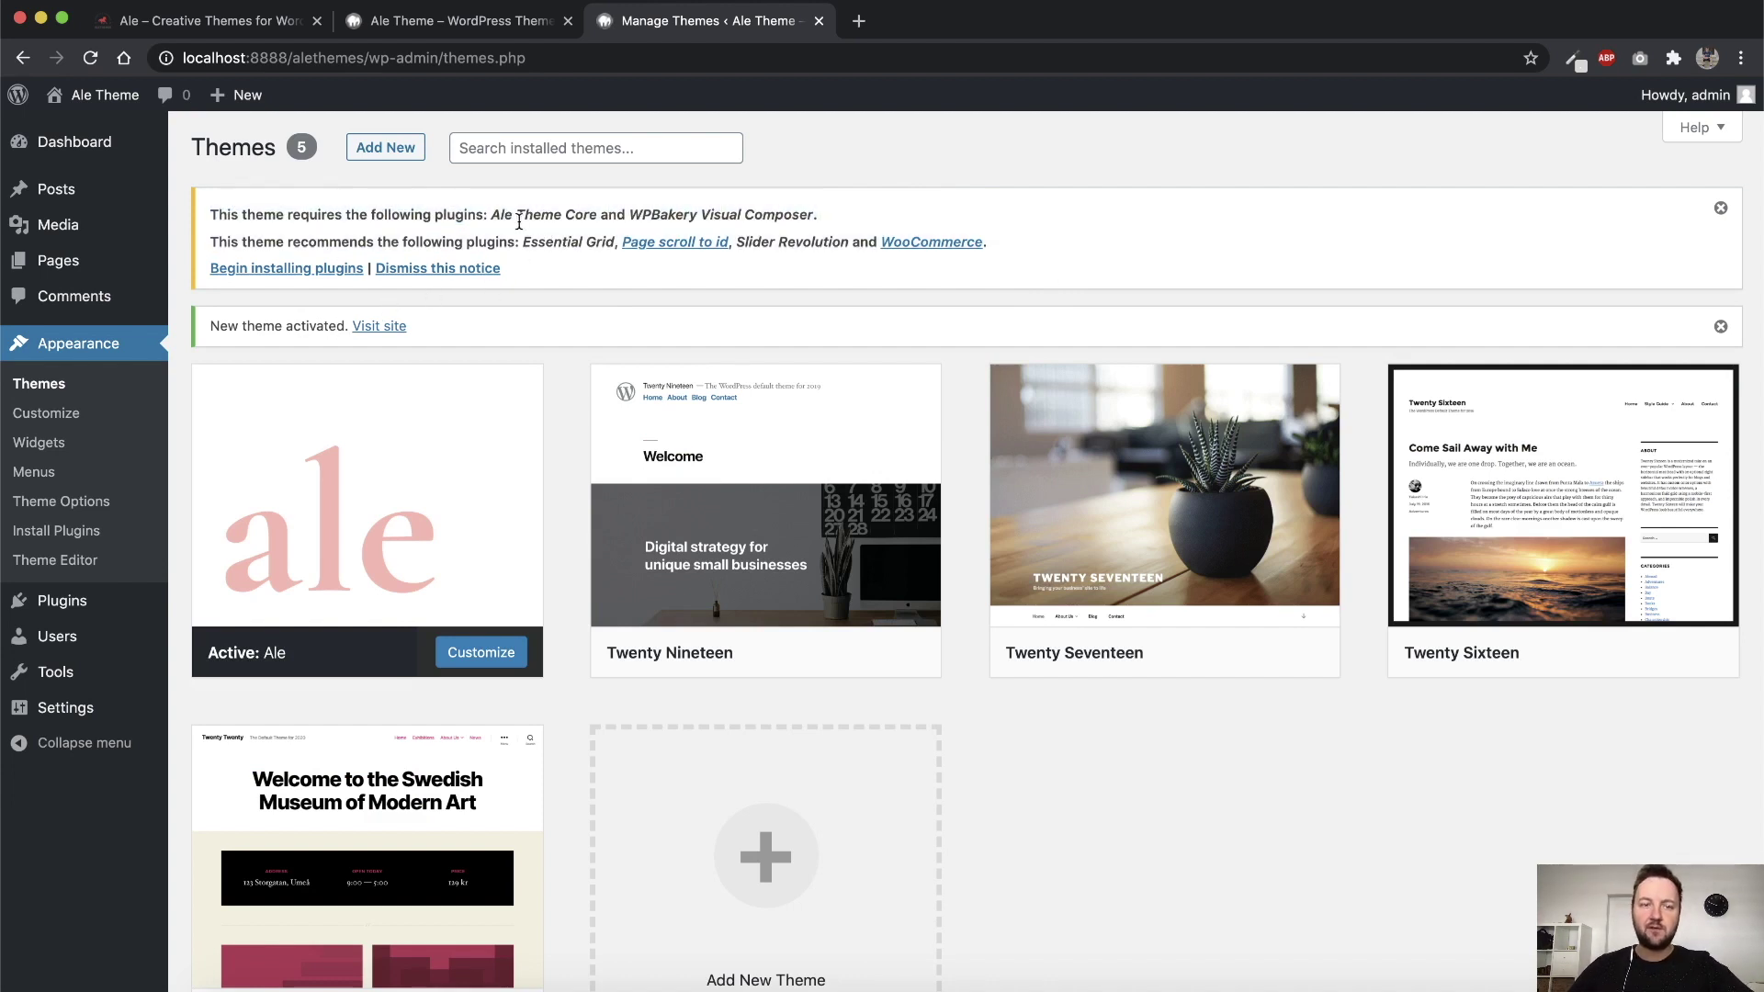
pyautogui.moveTo(490, 215); pyautogui.dragTo(598, 215)
pyautogui.click(546, 211)
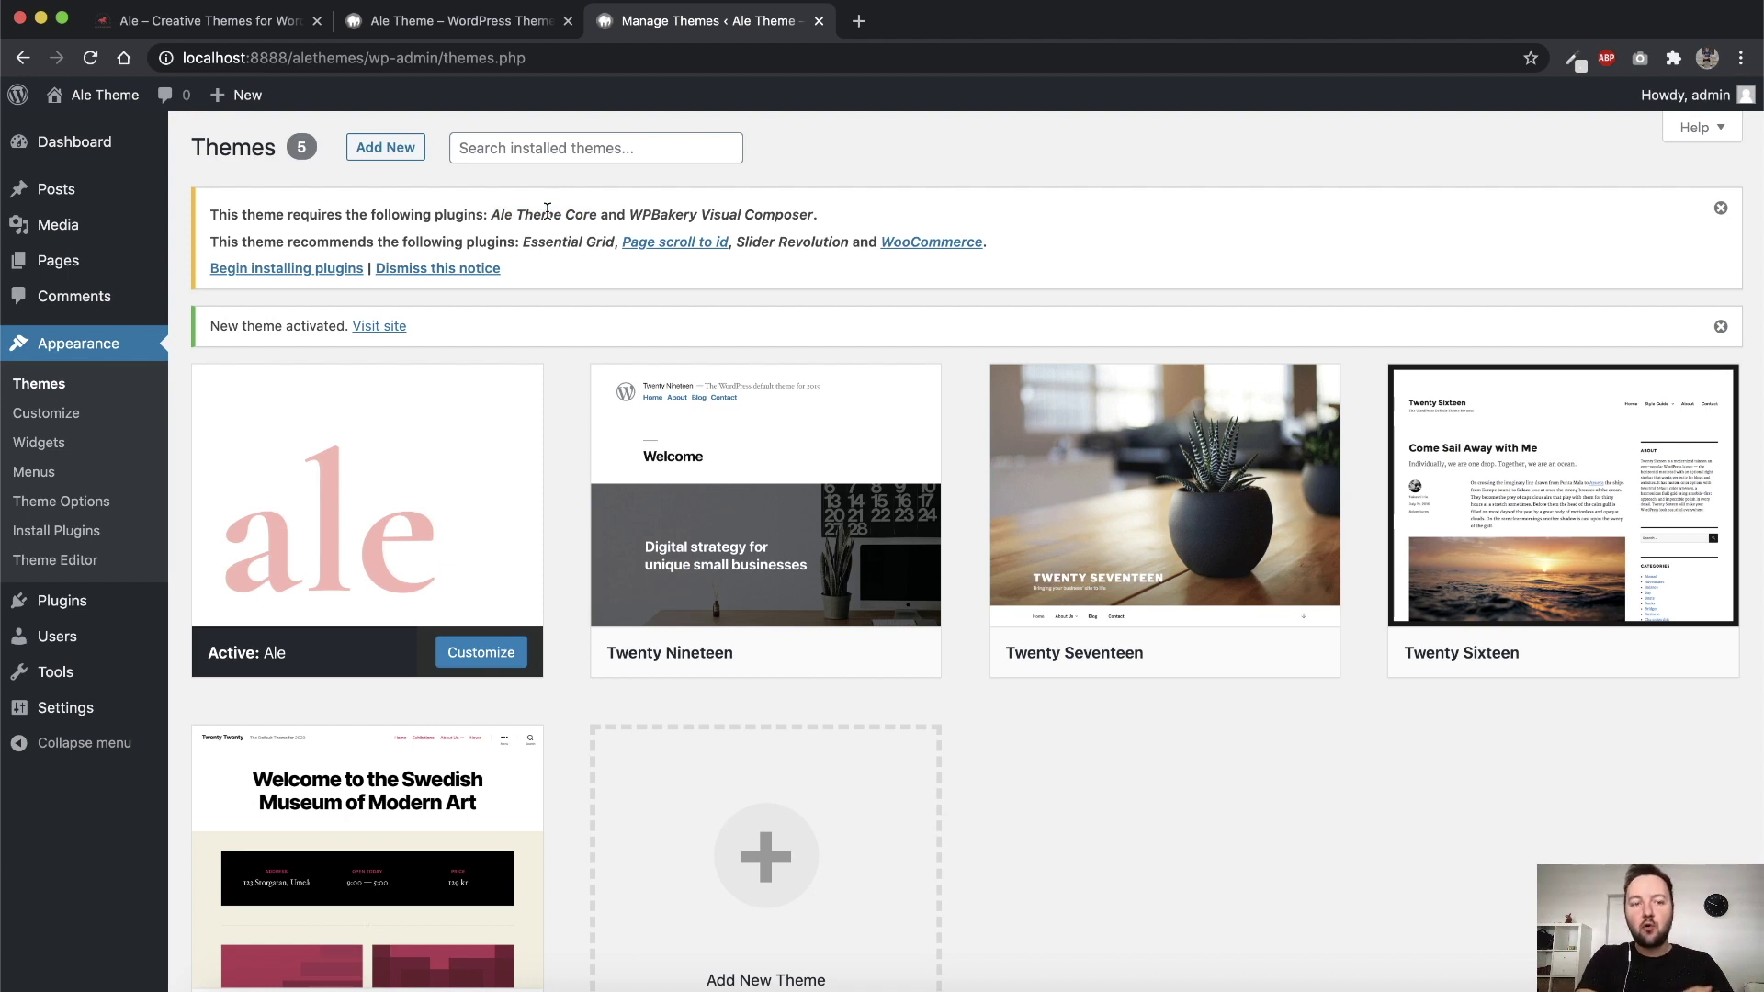
# Install and activate the Ale Theme Core plugin from the theme's required plugins list
pyautogui.click(296, 269)
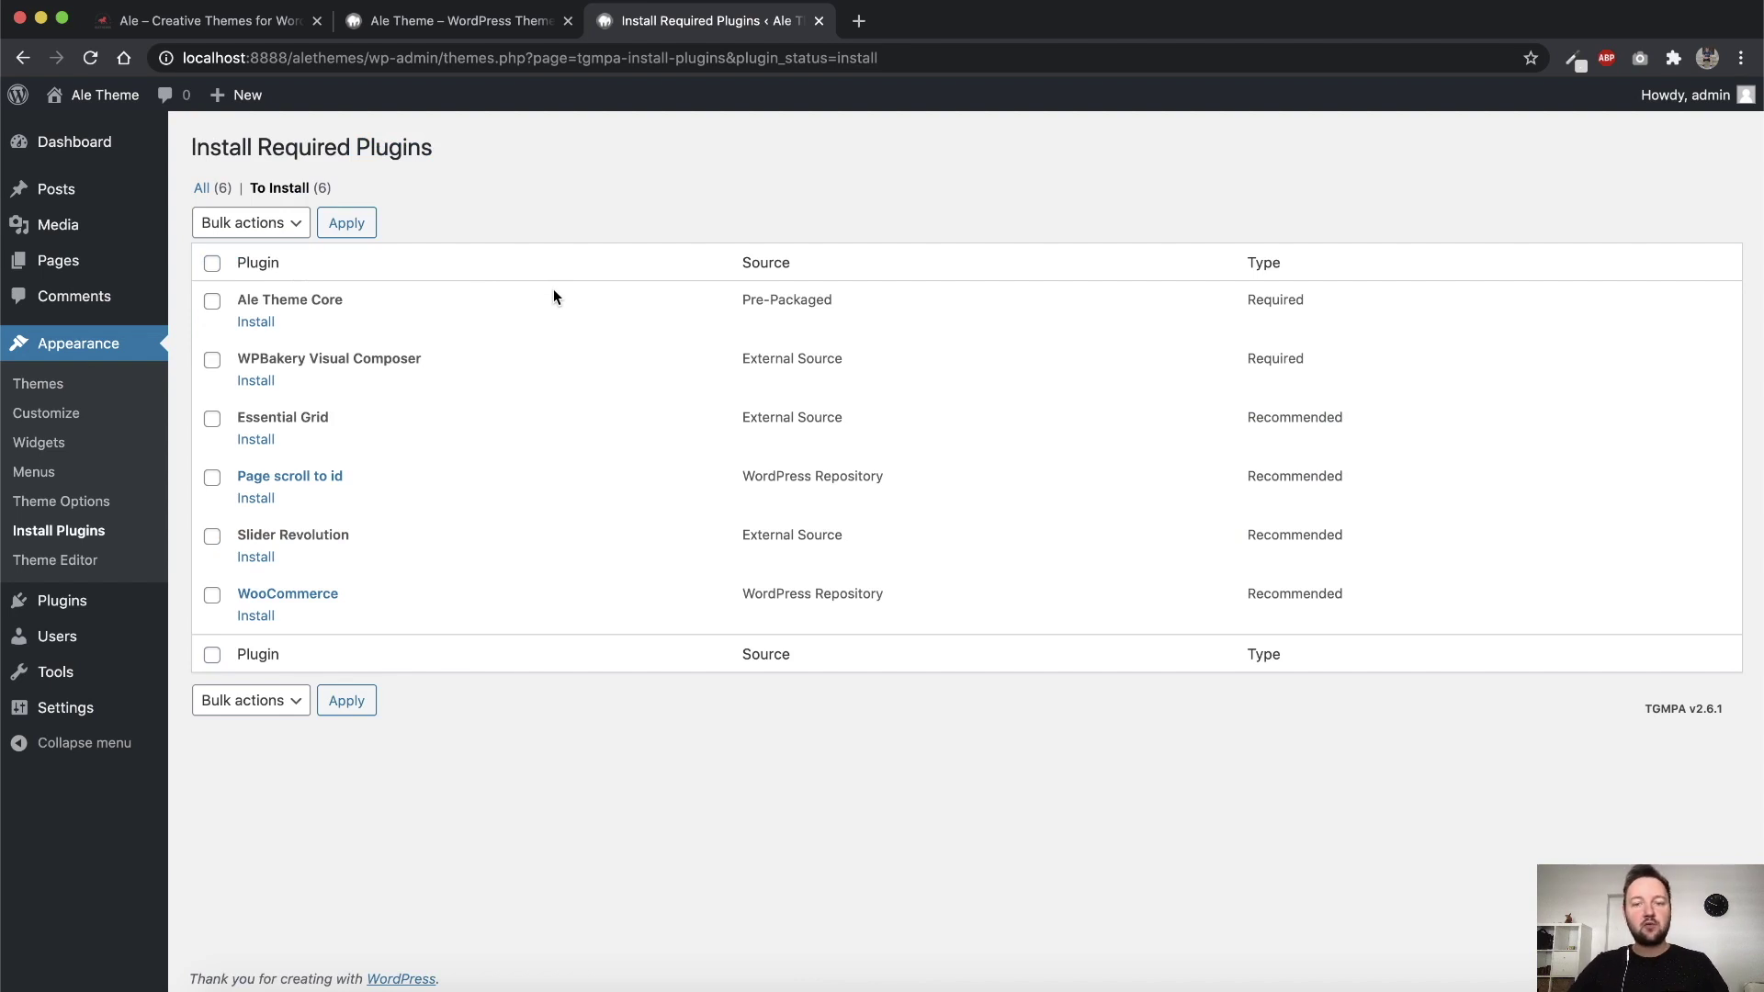
pyautogui.click(256, 322)
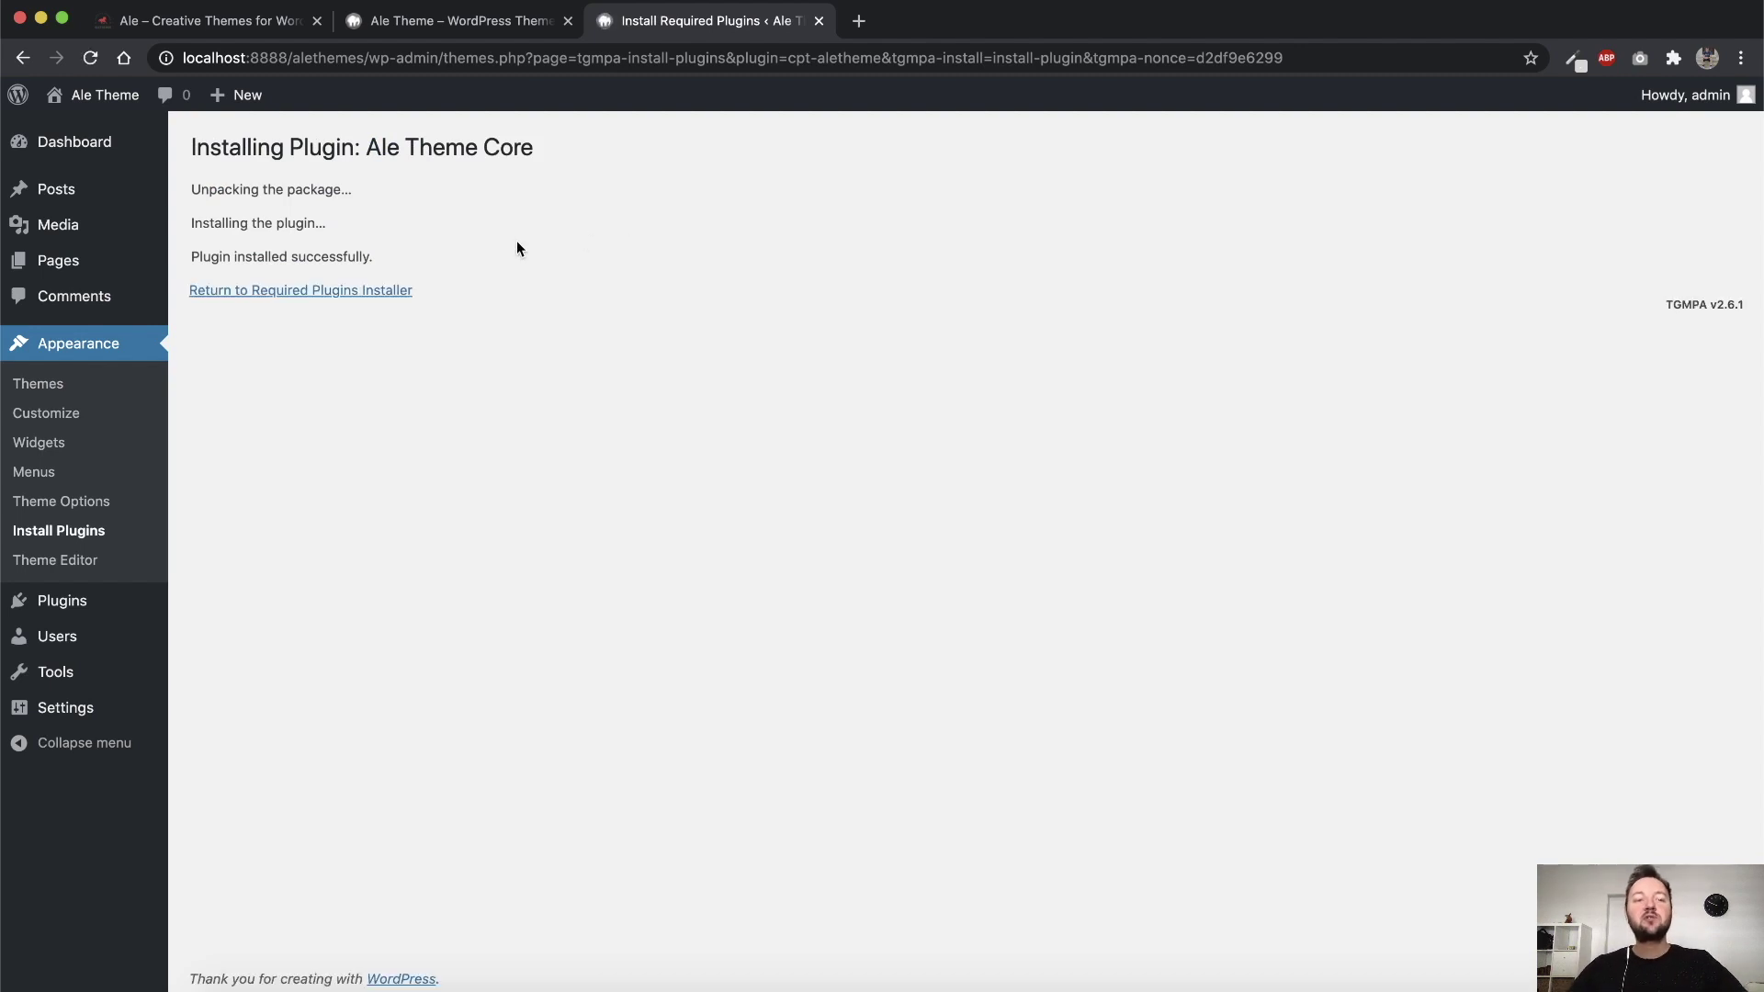
pyautogui.click(362, 292)
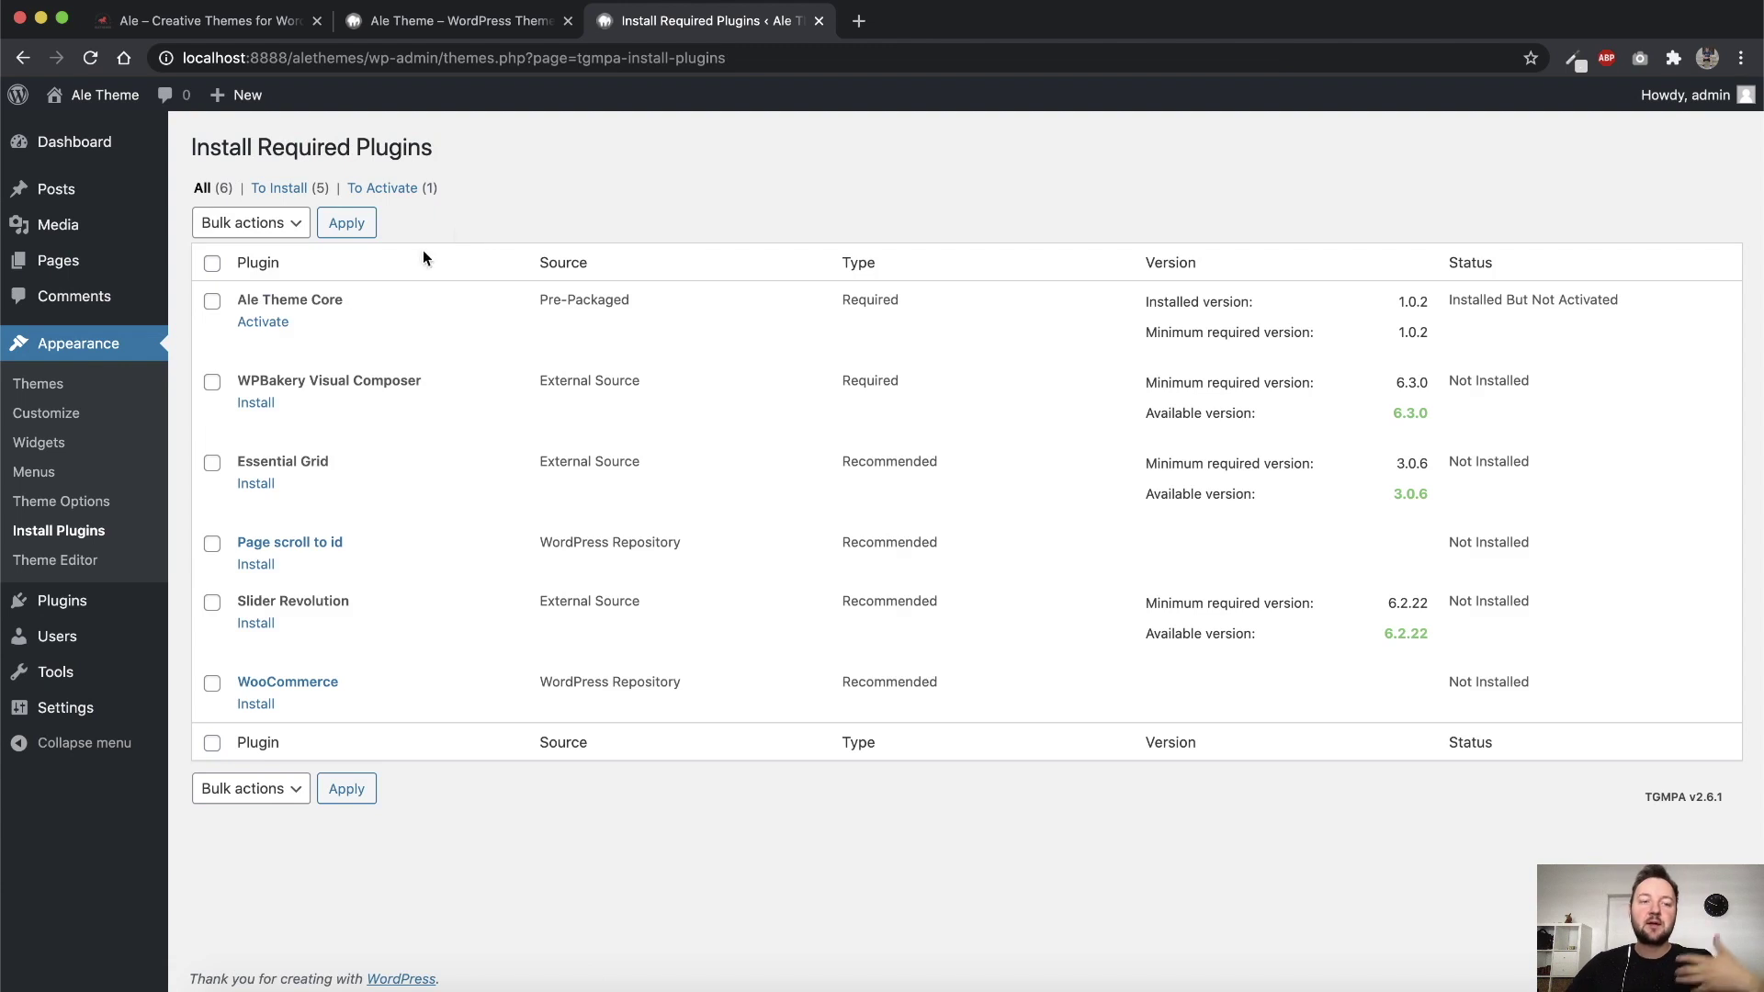
pyautogui.click(265, 323)
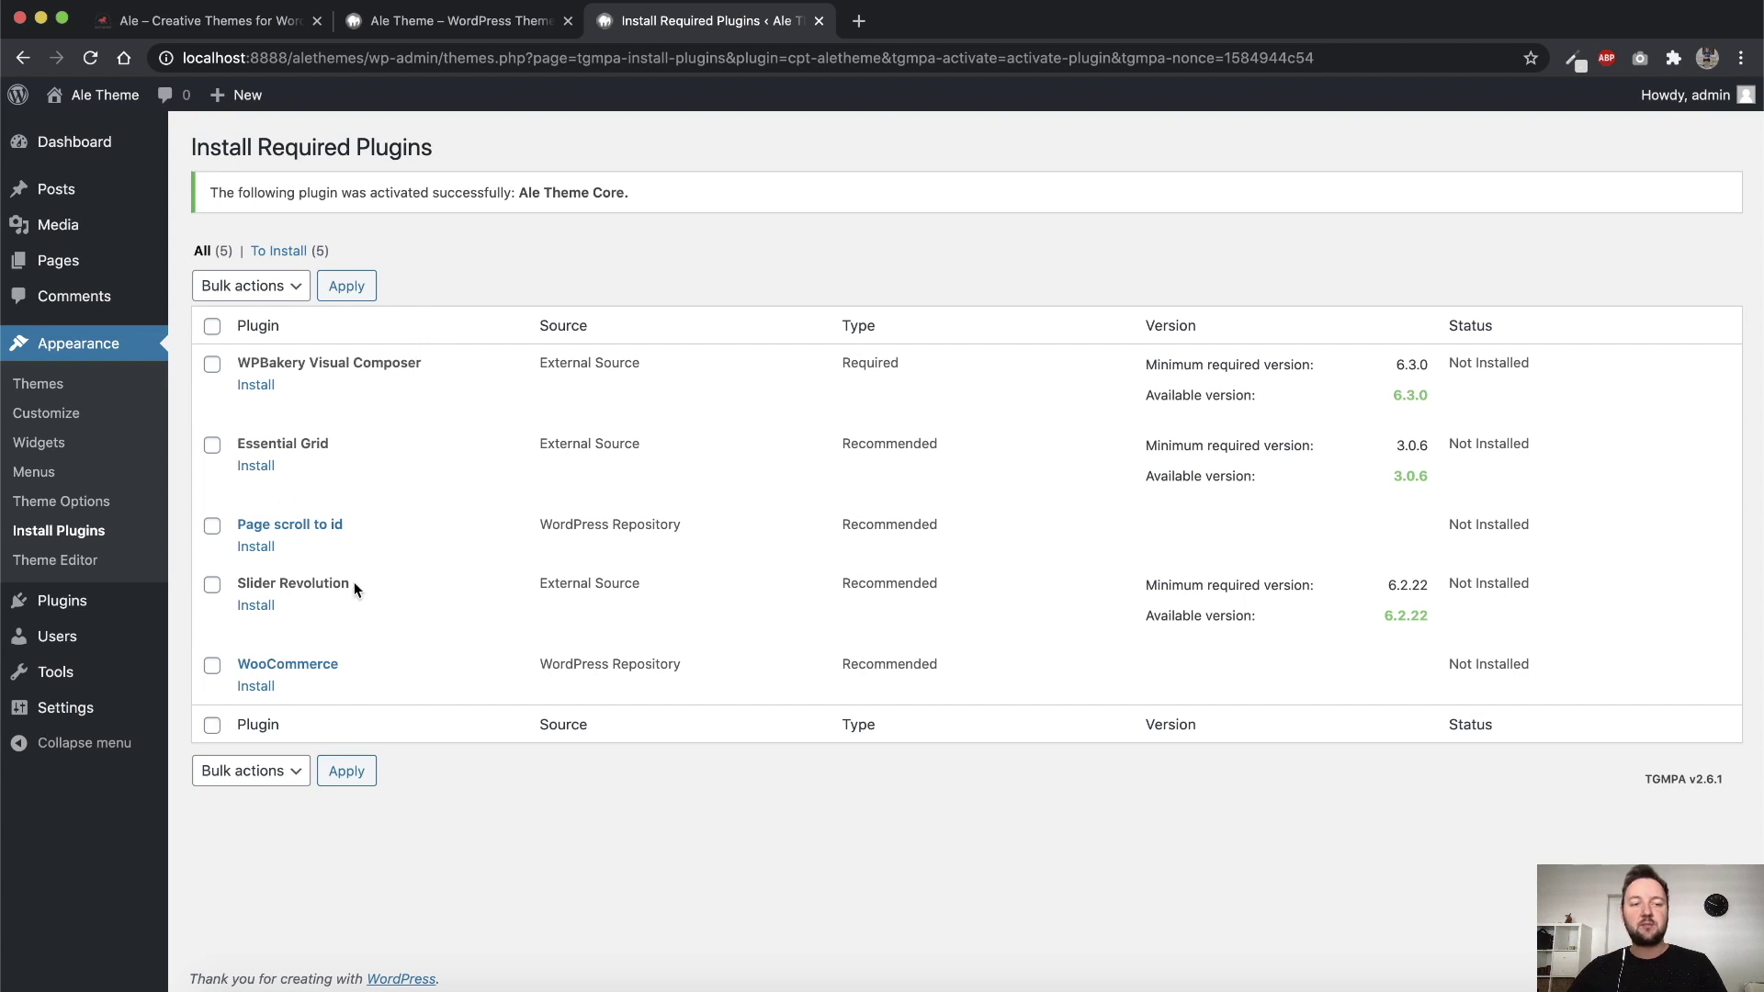
# Install and activate the WPBakery Visual Composer and Slider Revolution plugins
pyautogui.moveTo(437, 362); pyautogui.dragTo(260, 362)
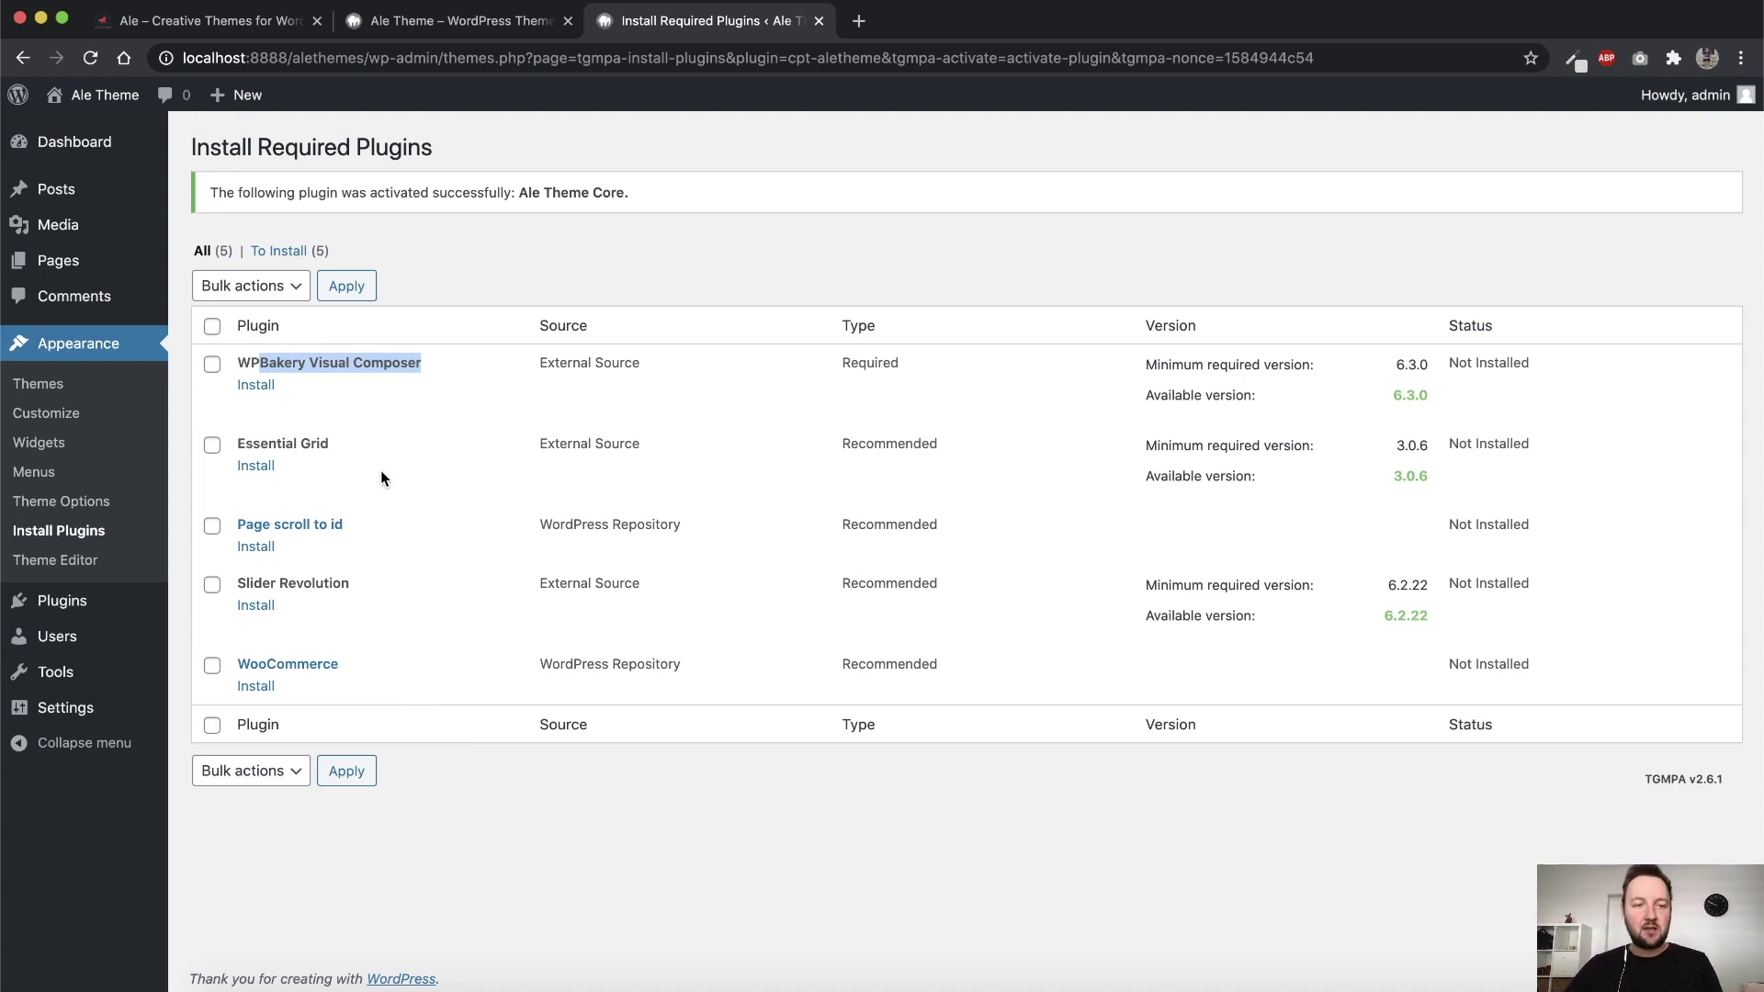
pyautogui.click(537, 255)
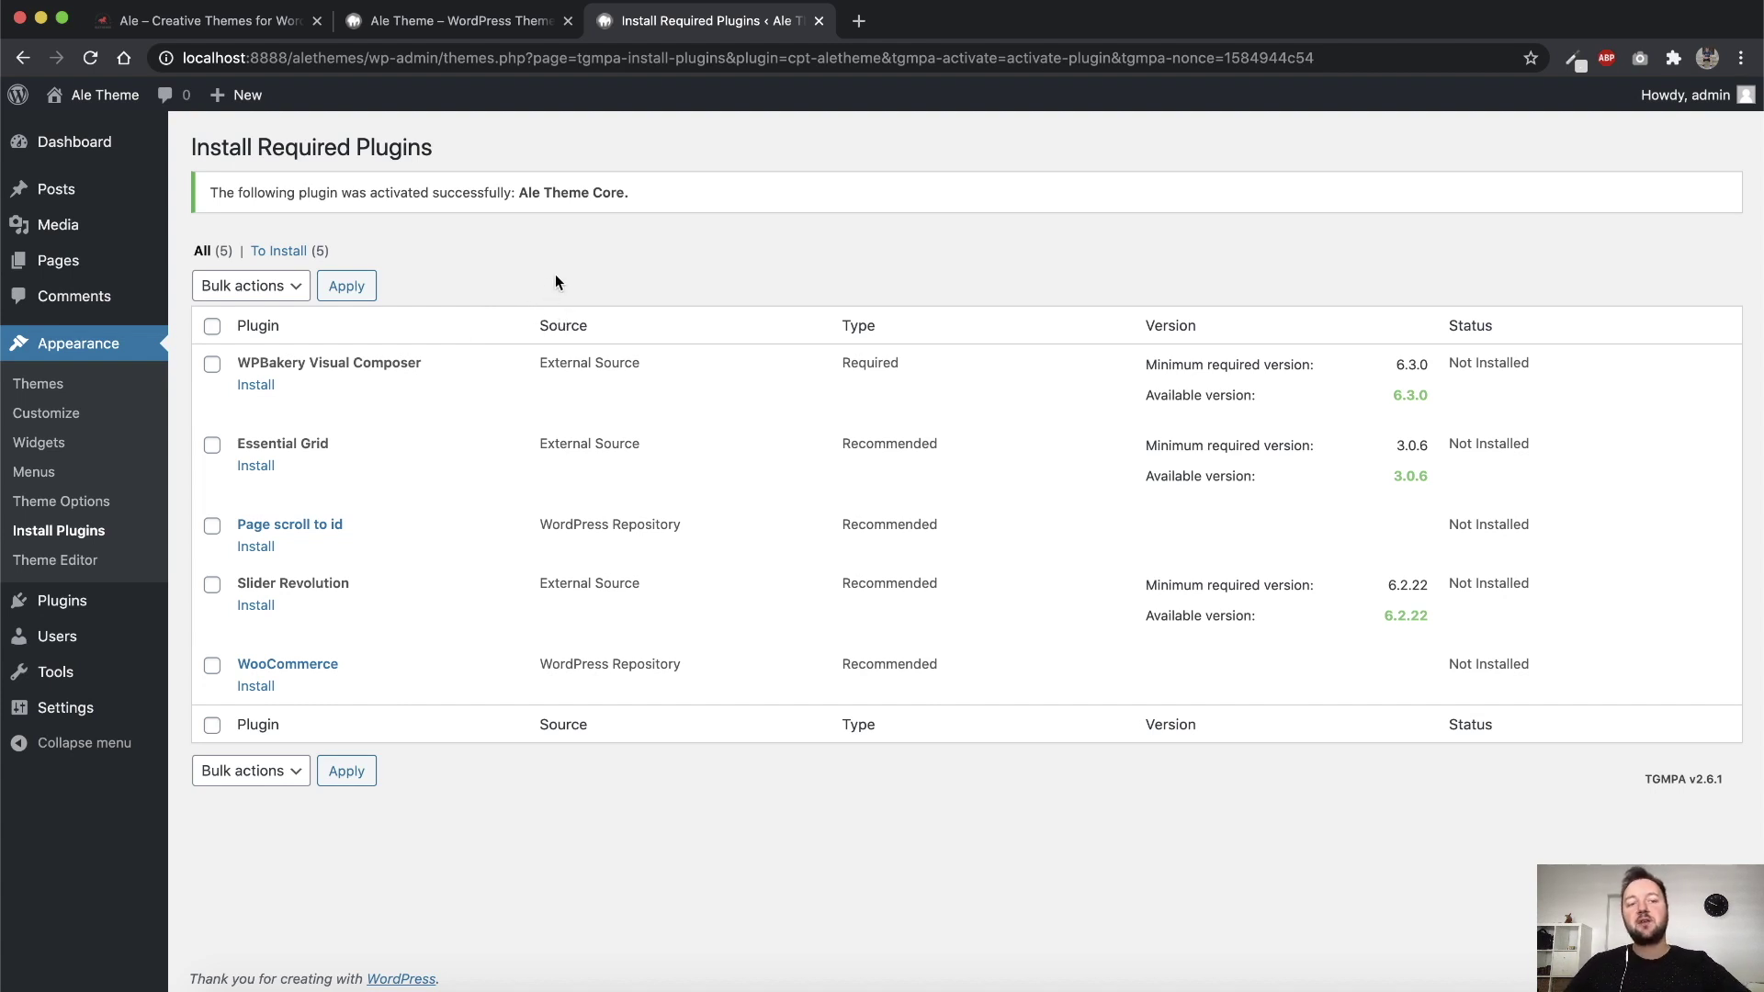
pyautogui.click(258, 386)
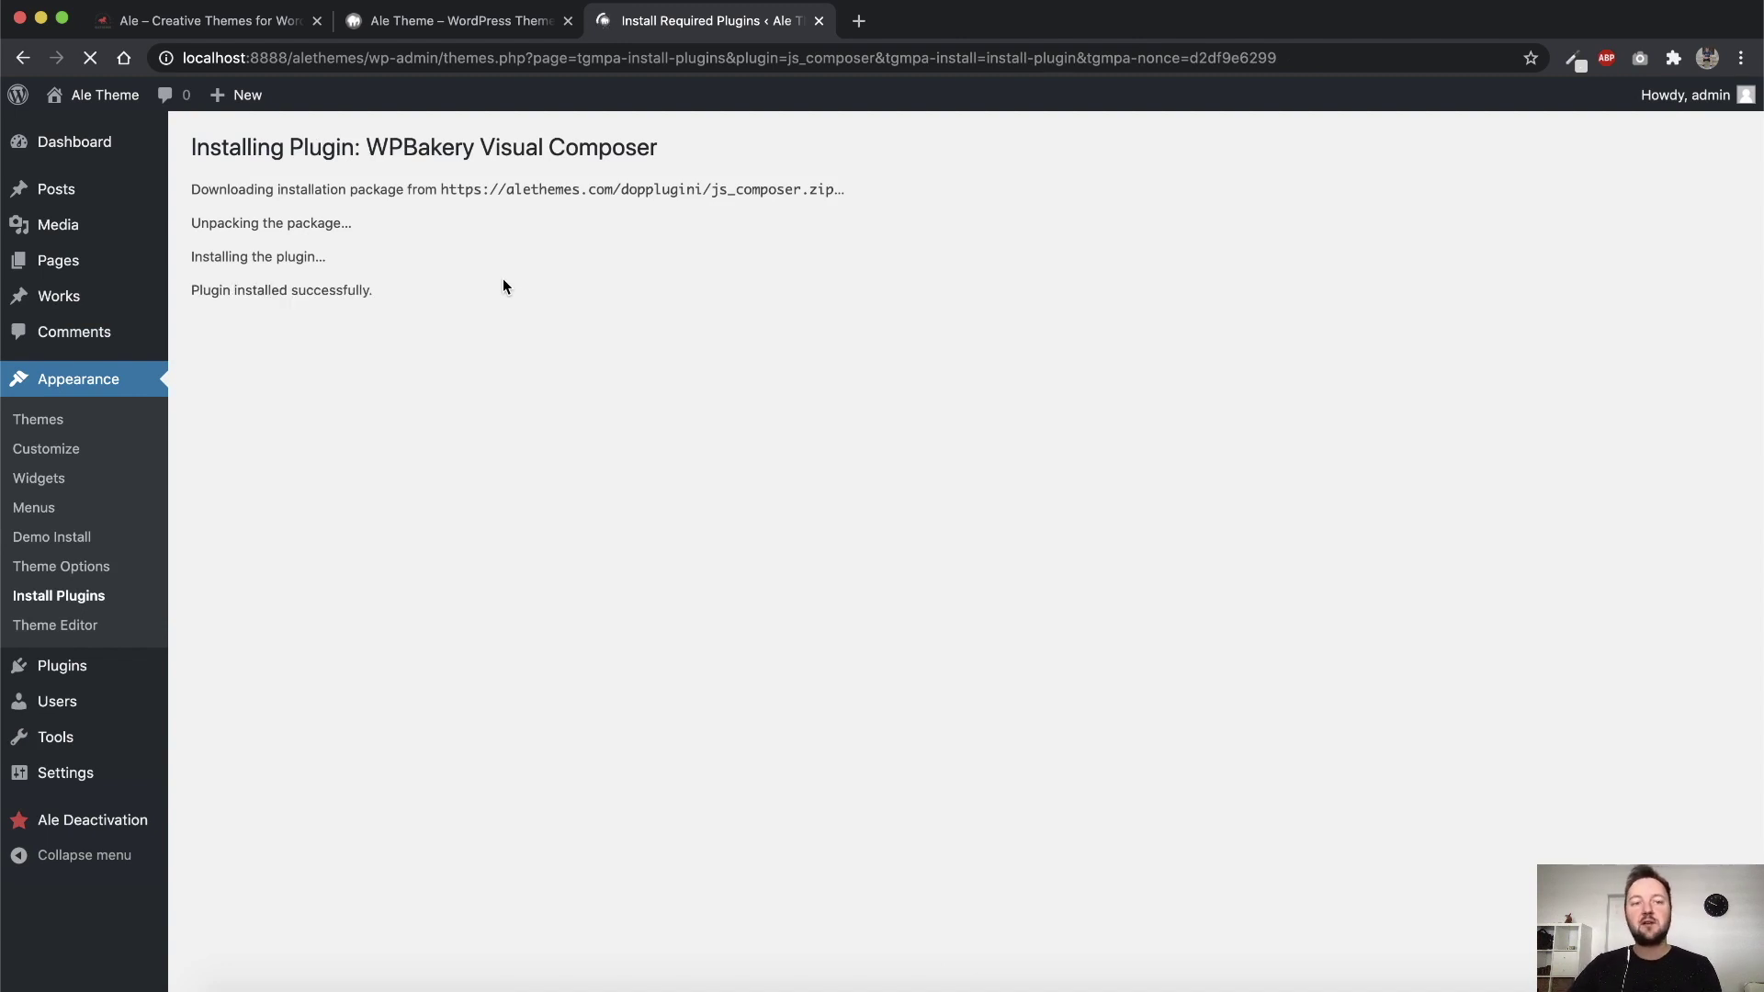
pyautogui.click(360, 326)
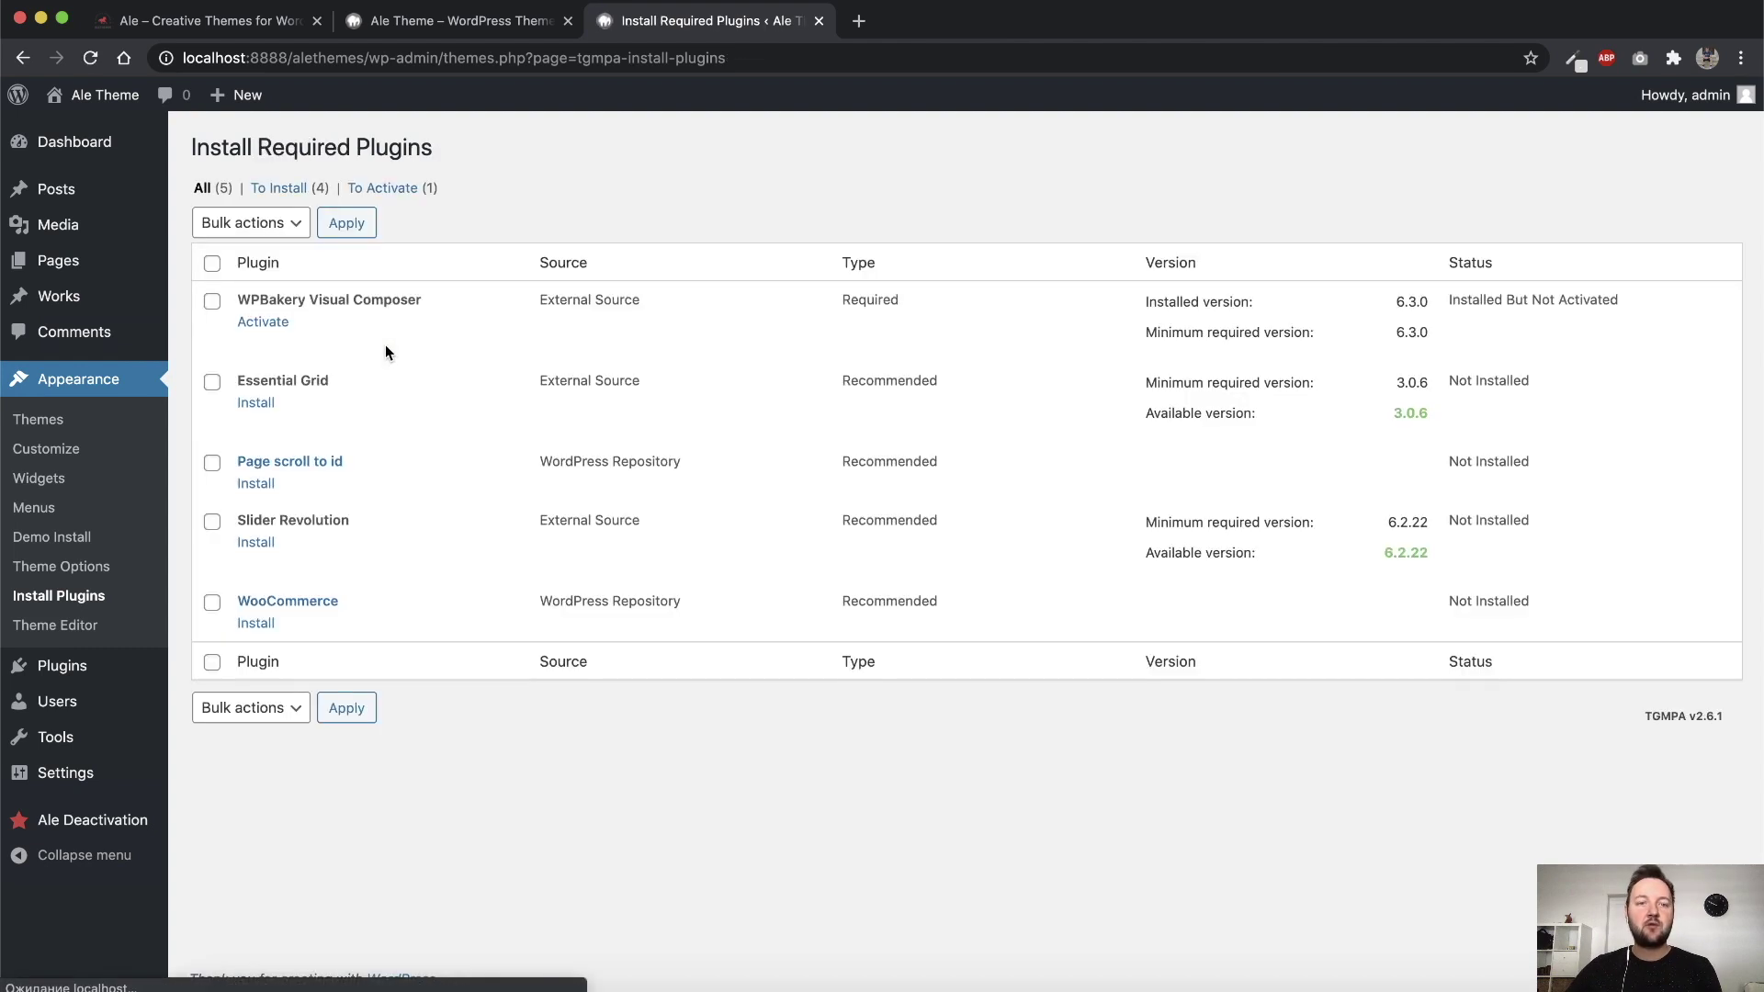
pyautogui.click(256, 323)
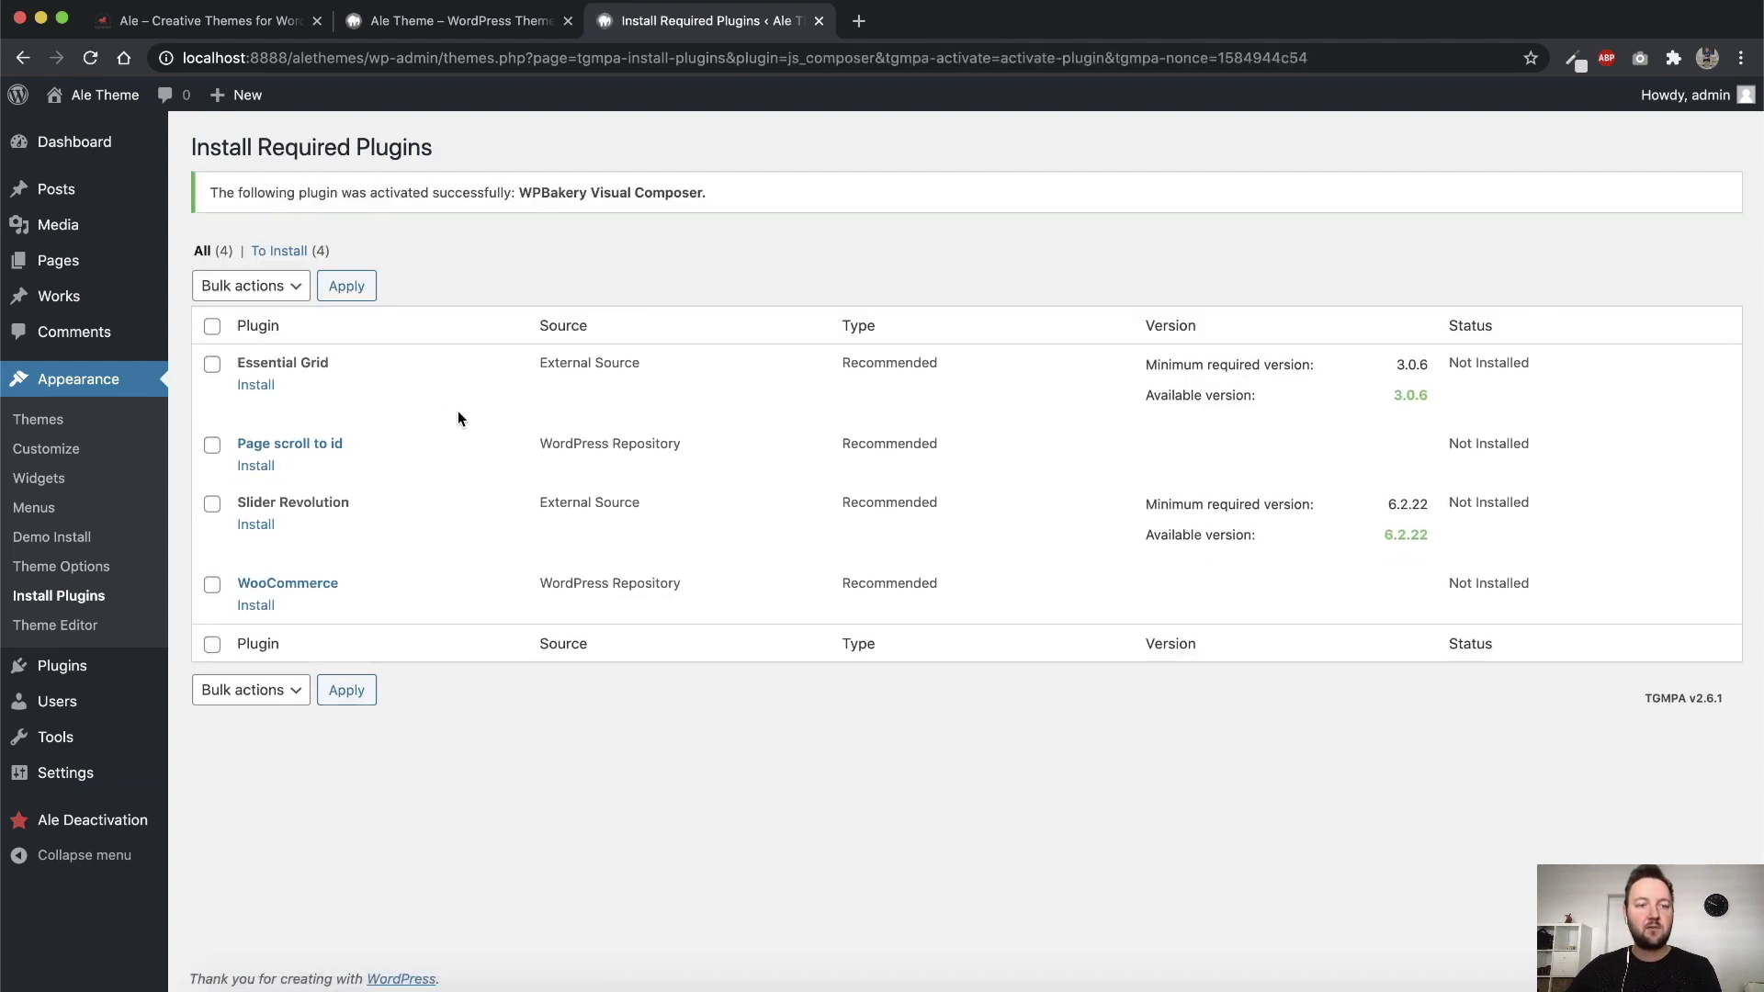
pyautogui.click(256, 524)
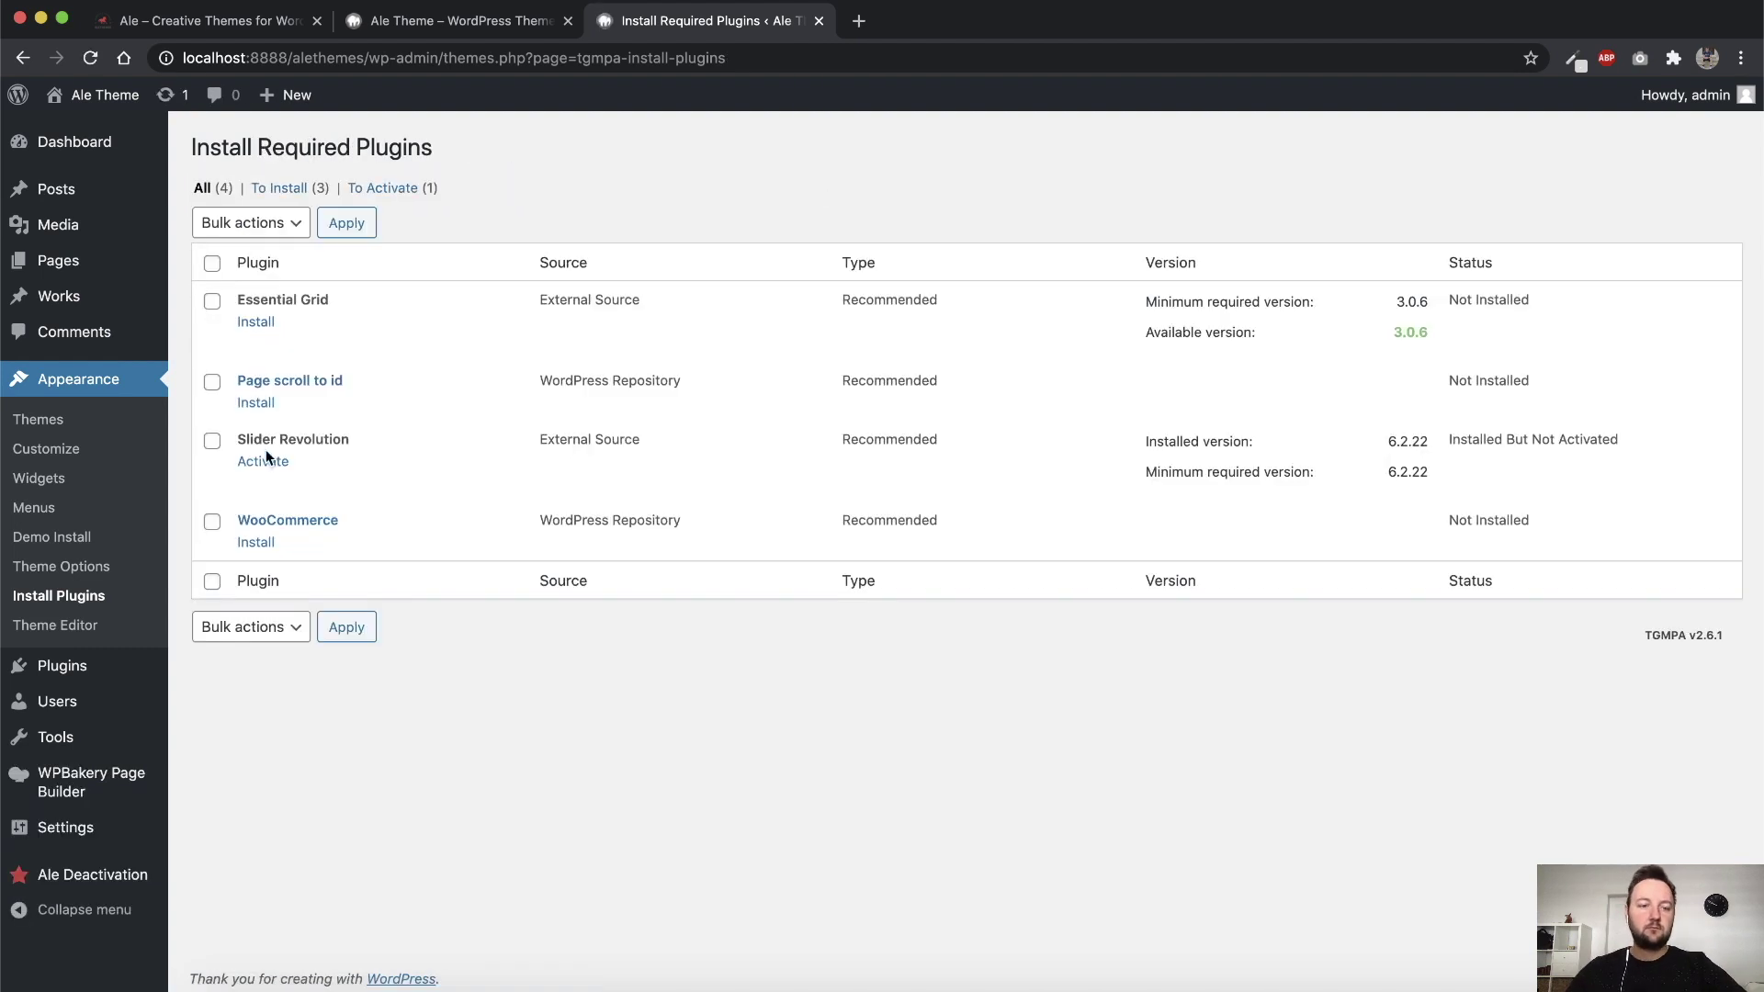
pyautogui.click(256, 461)
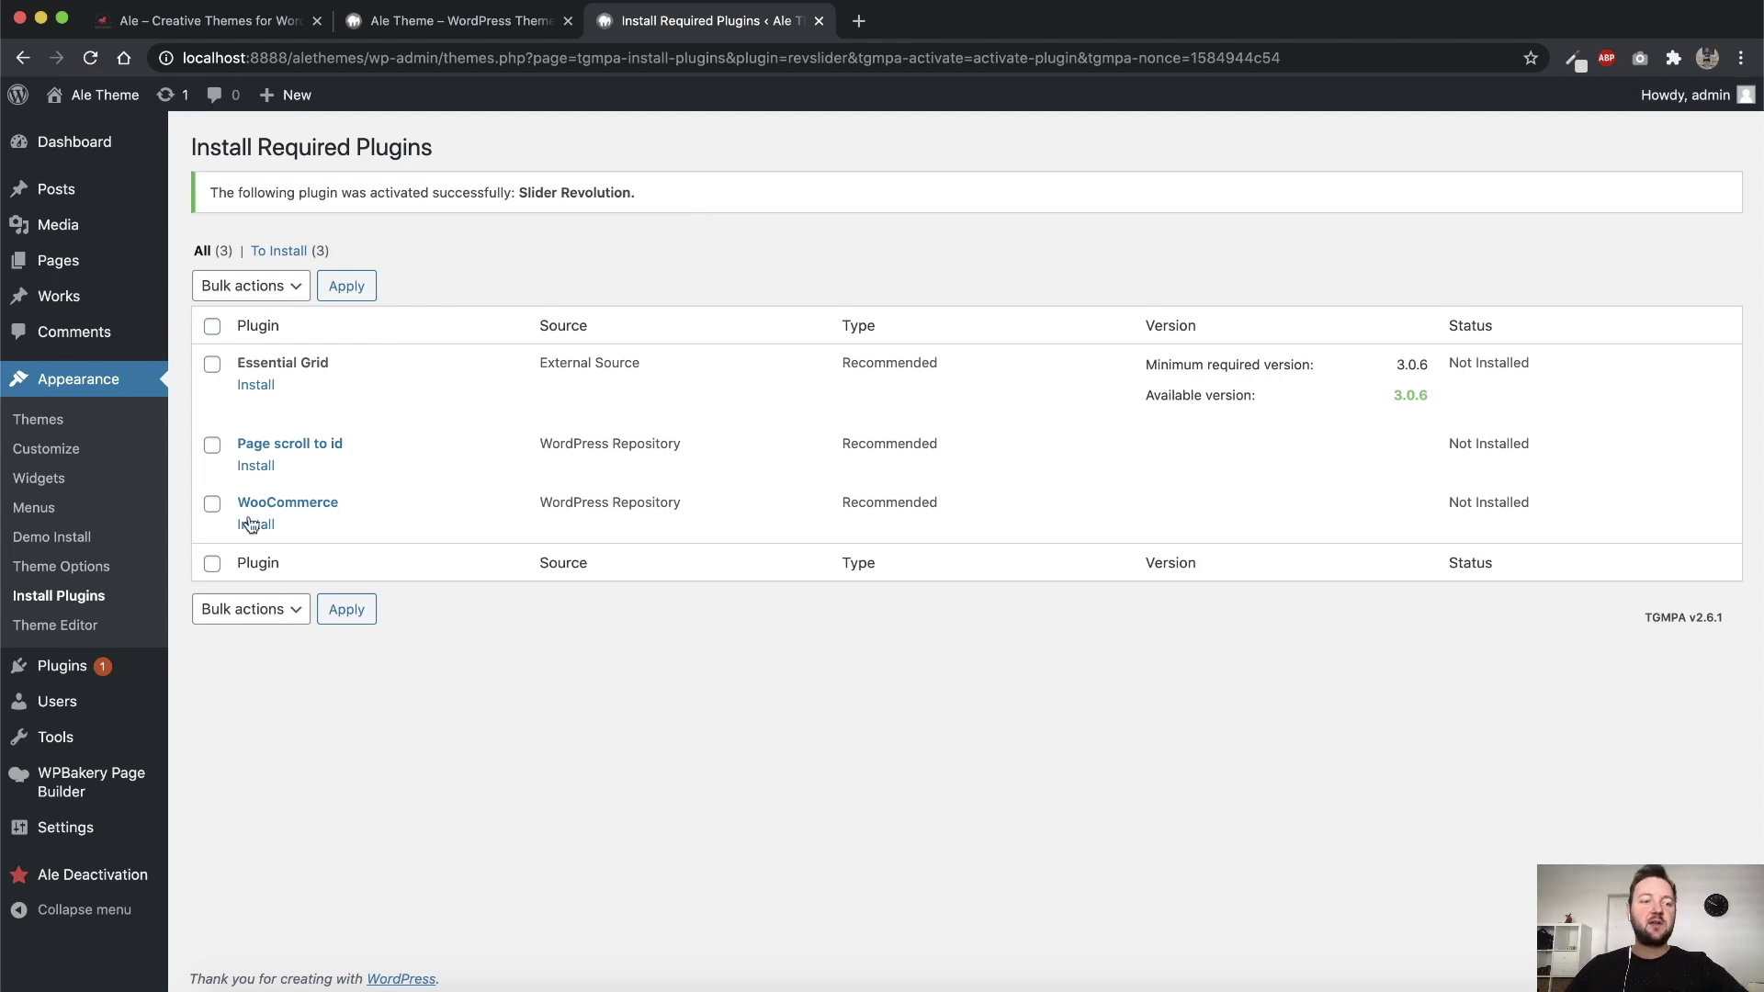
# Check the site's installed plugins list to review which plugins are active
pyautogui.click(62, 422)
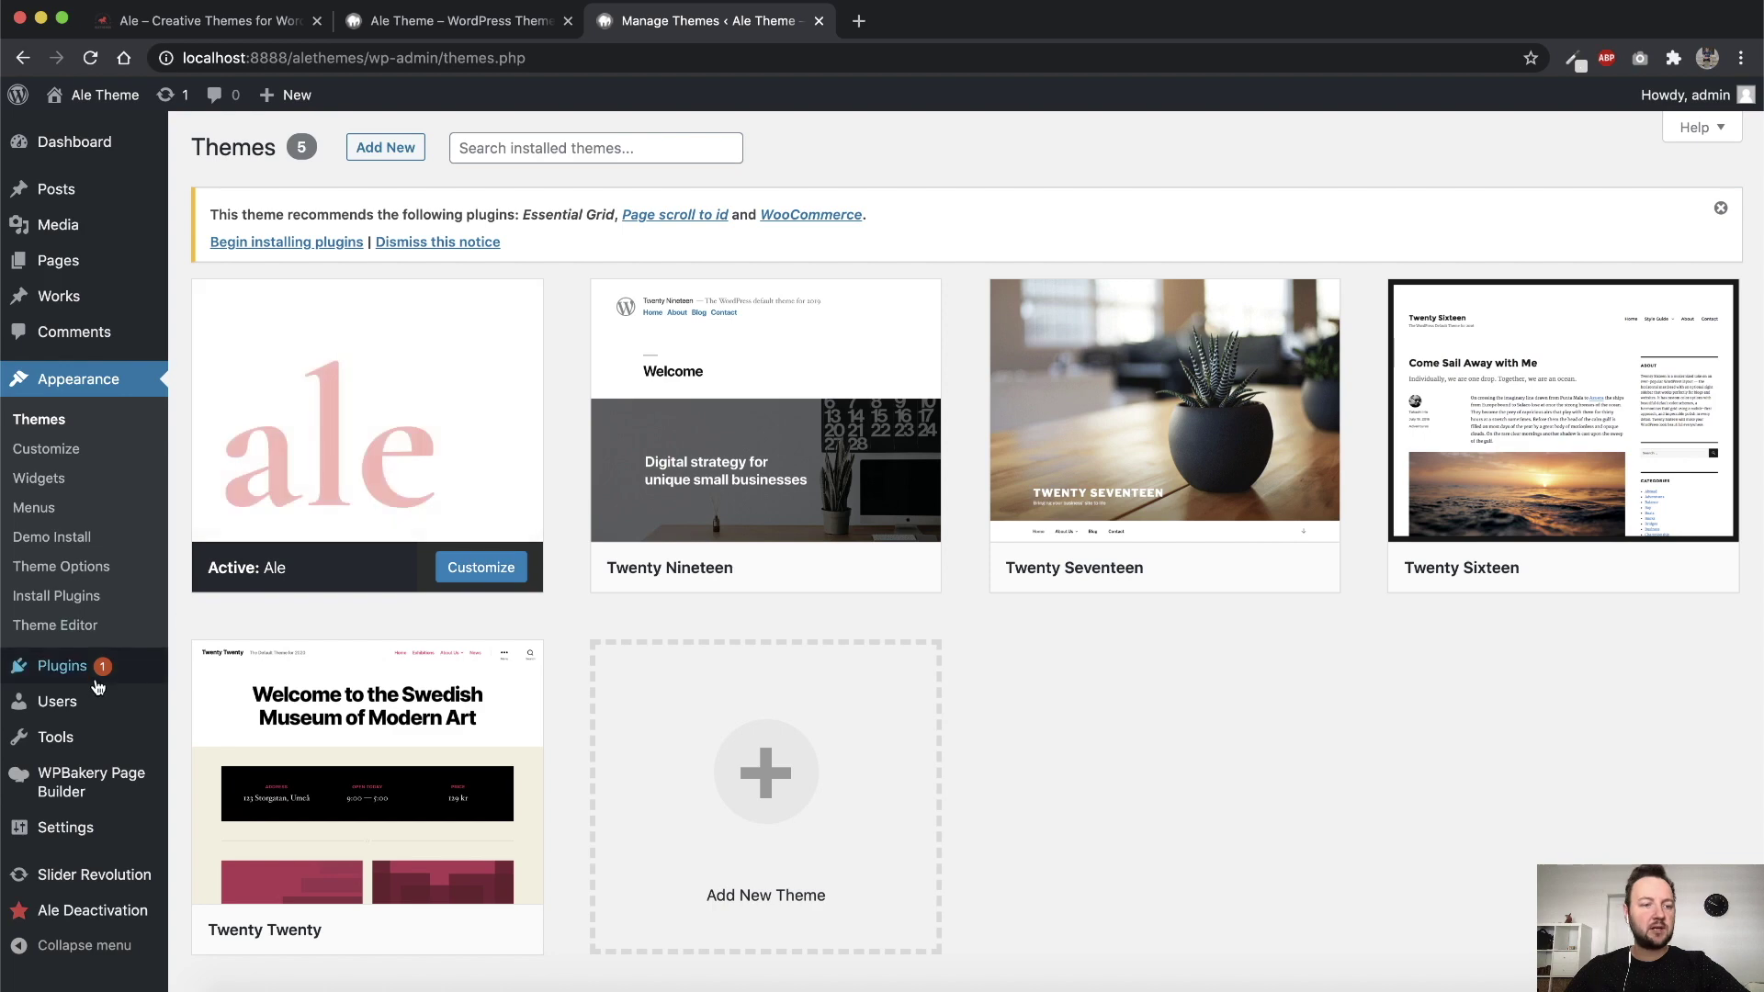
pyautogui.click(62, 665)
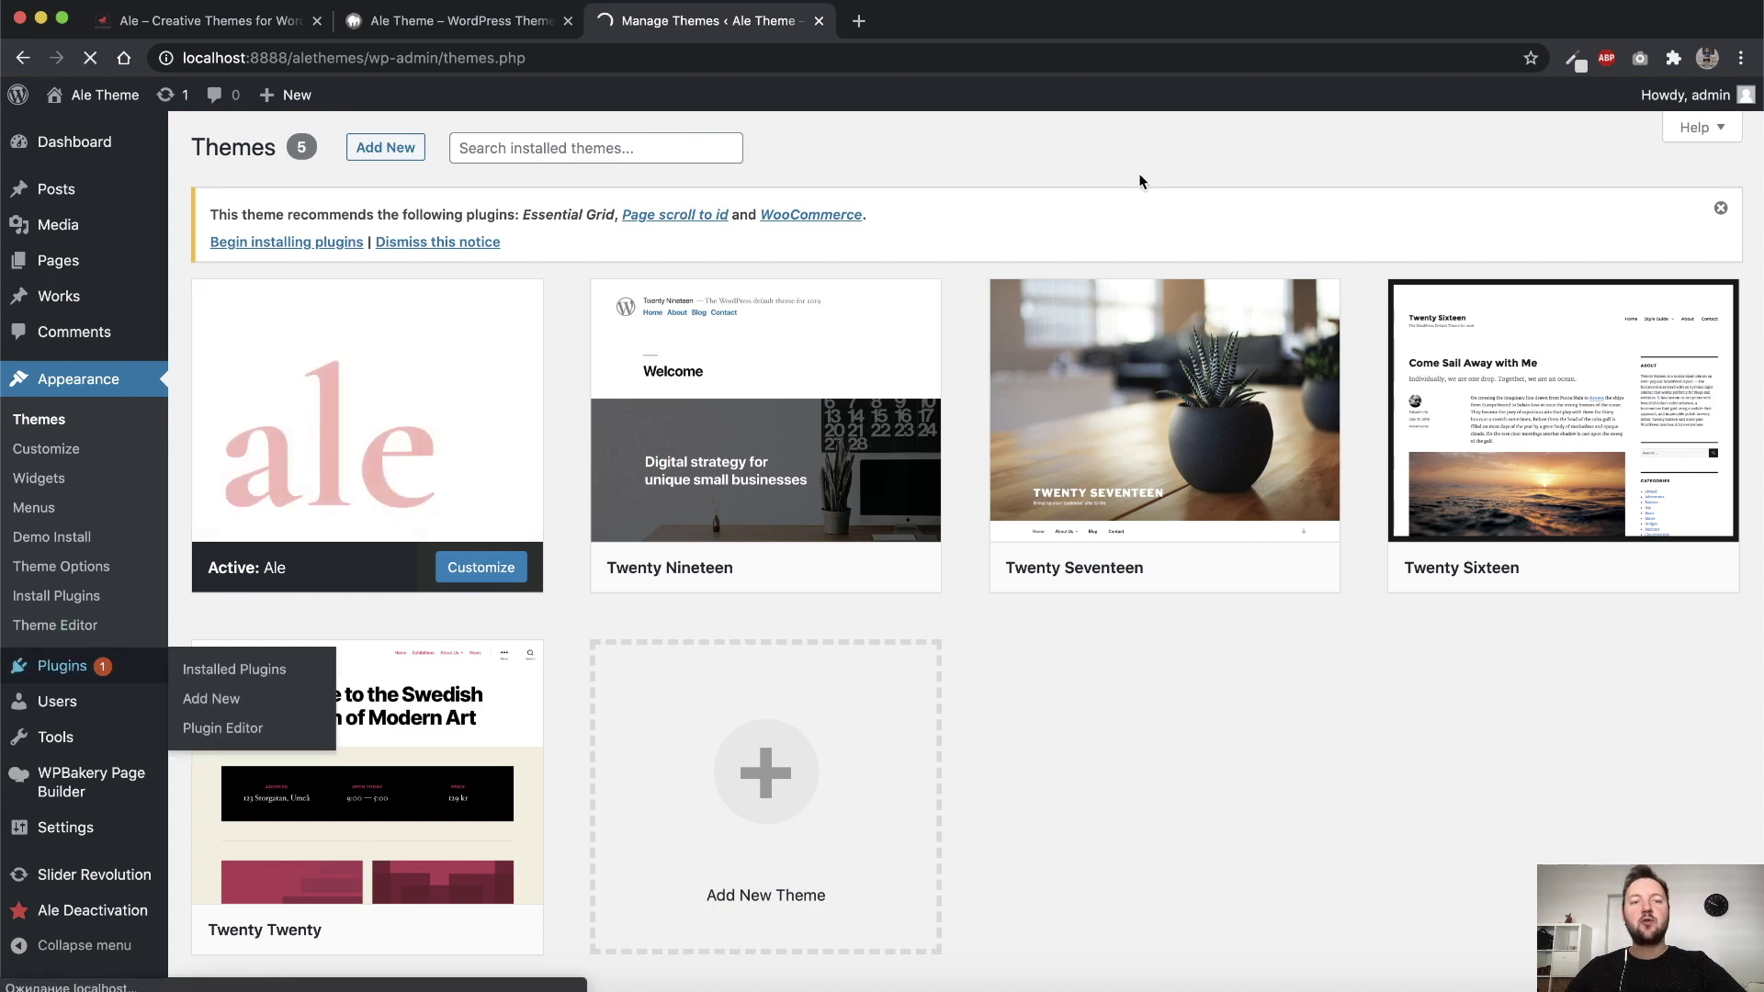
pyautogui.scroll(-1, 390, 383)
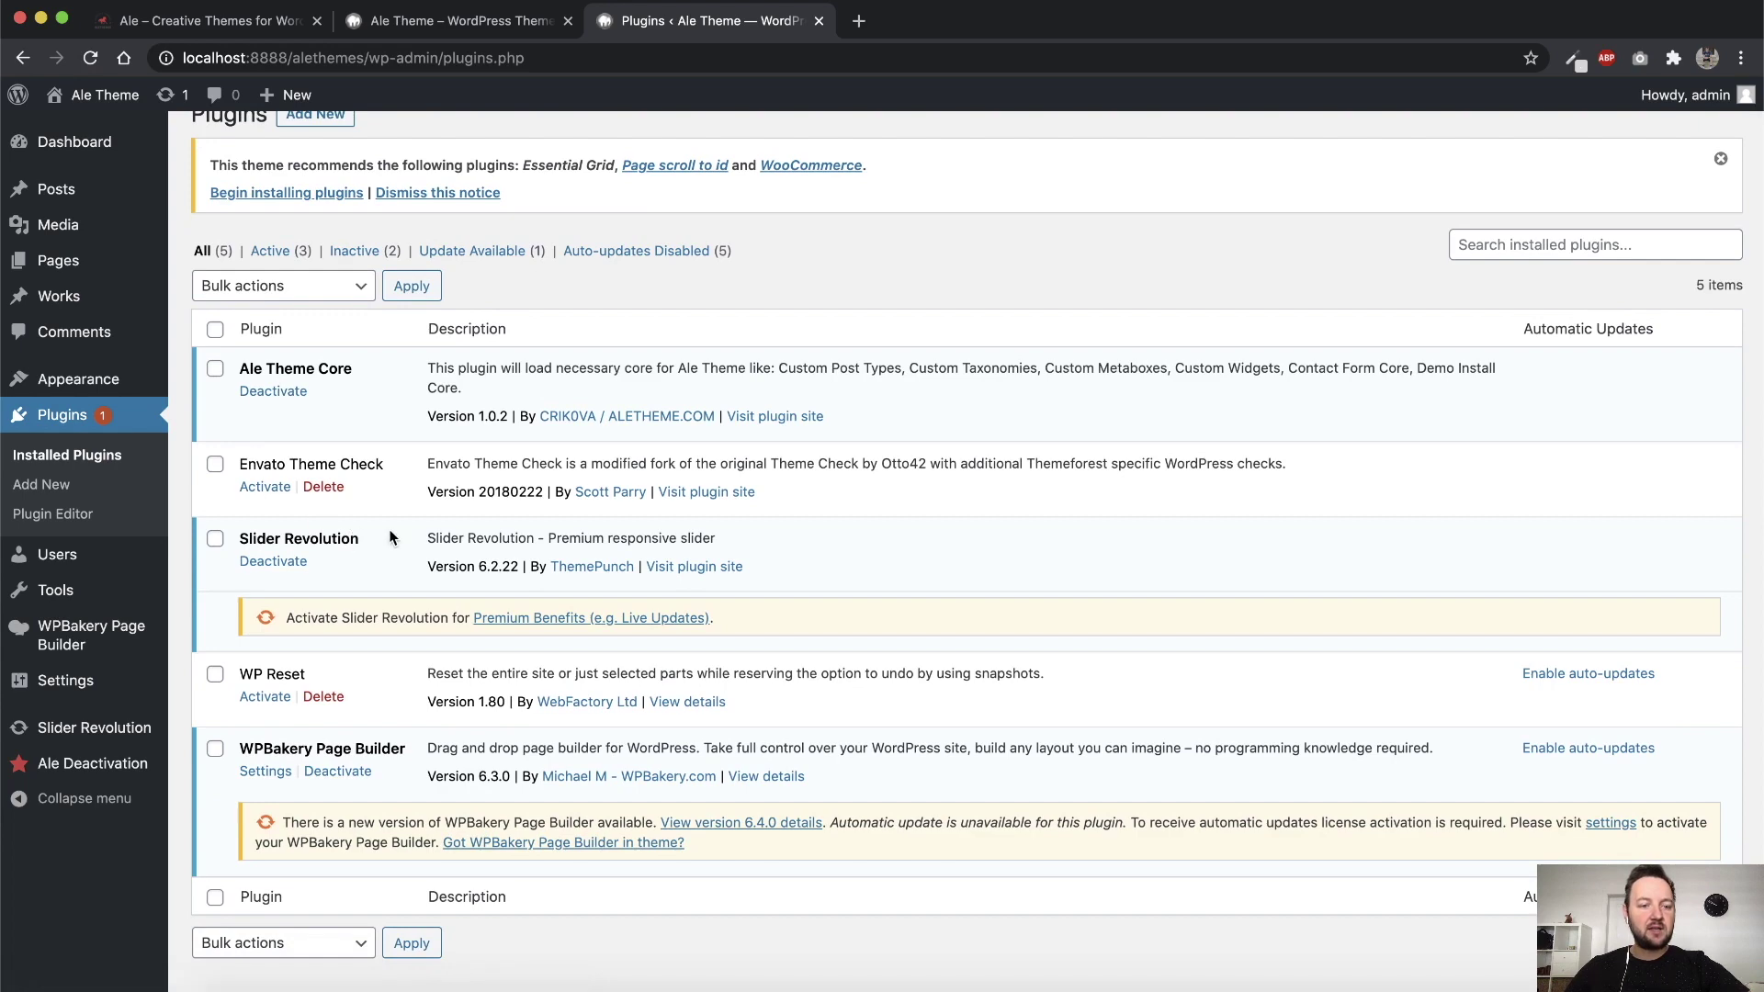
pyautogui.scroll(-2, 349, 570)
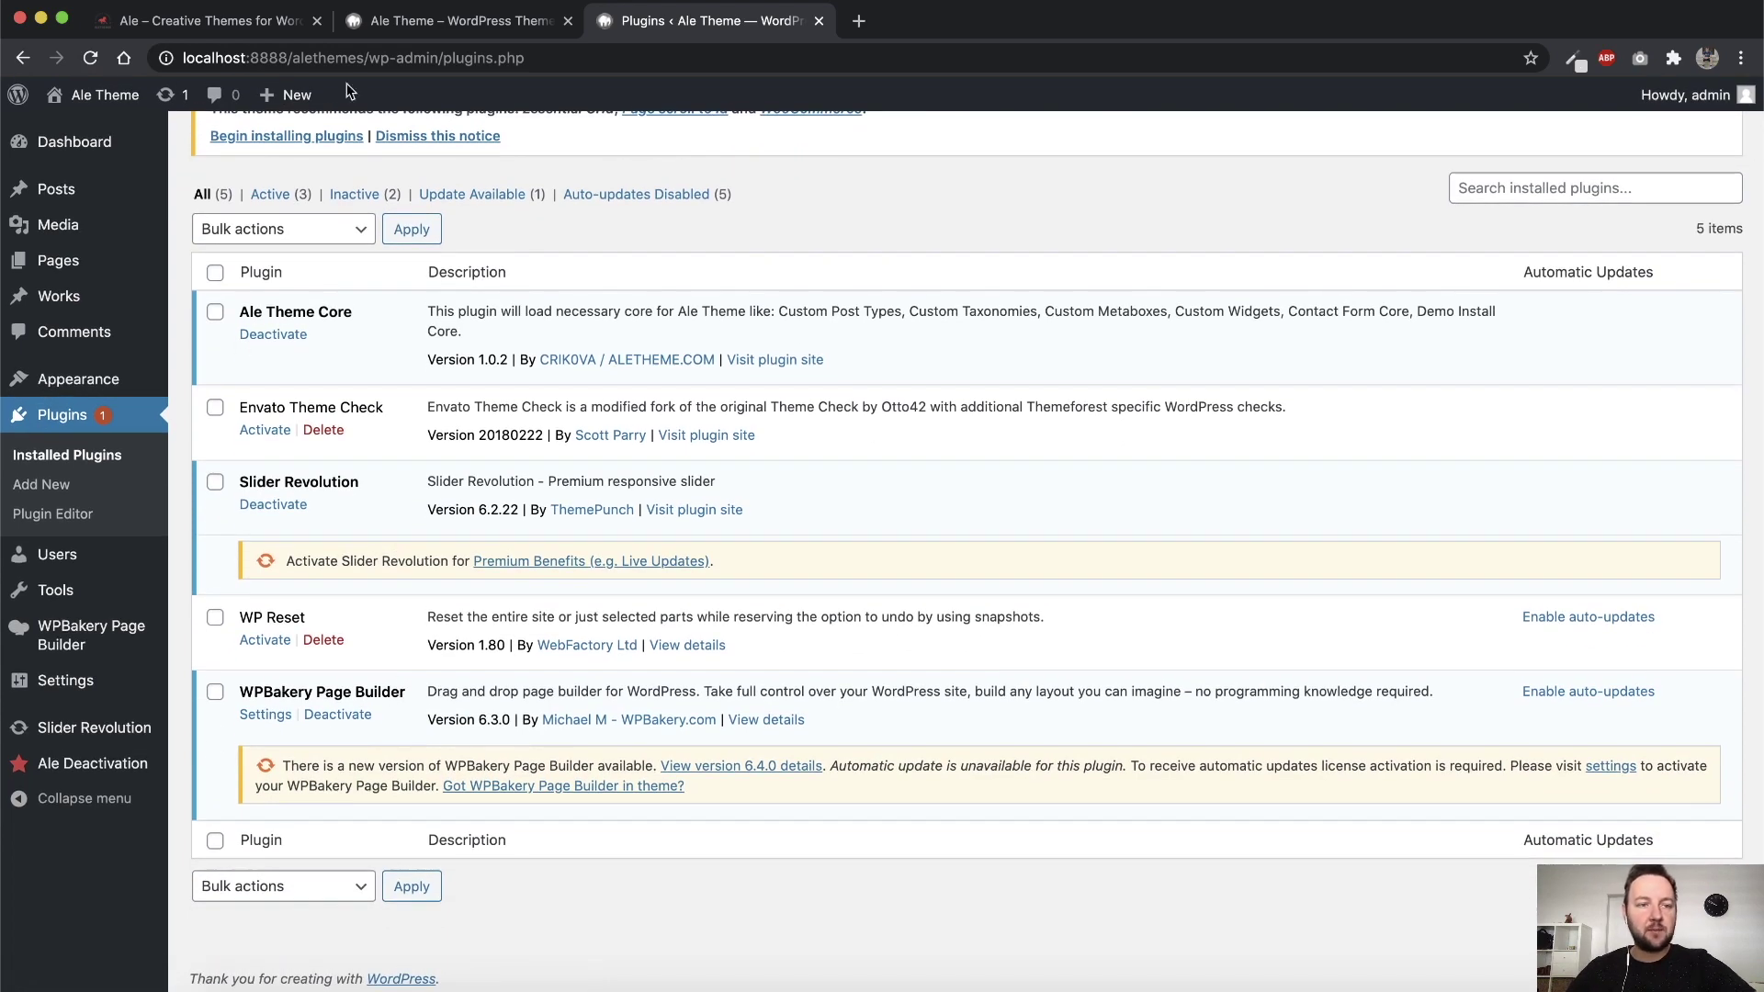
# Reload the site's front page and look over how it appears with the Ale theme
pyautogui.click(423, 25)
pyautogui.press('super+r')
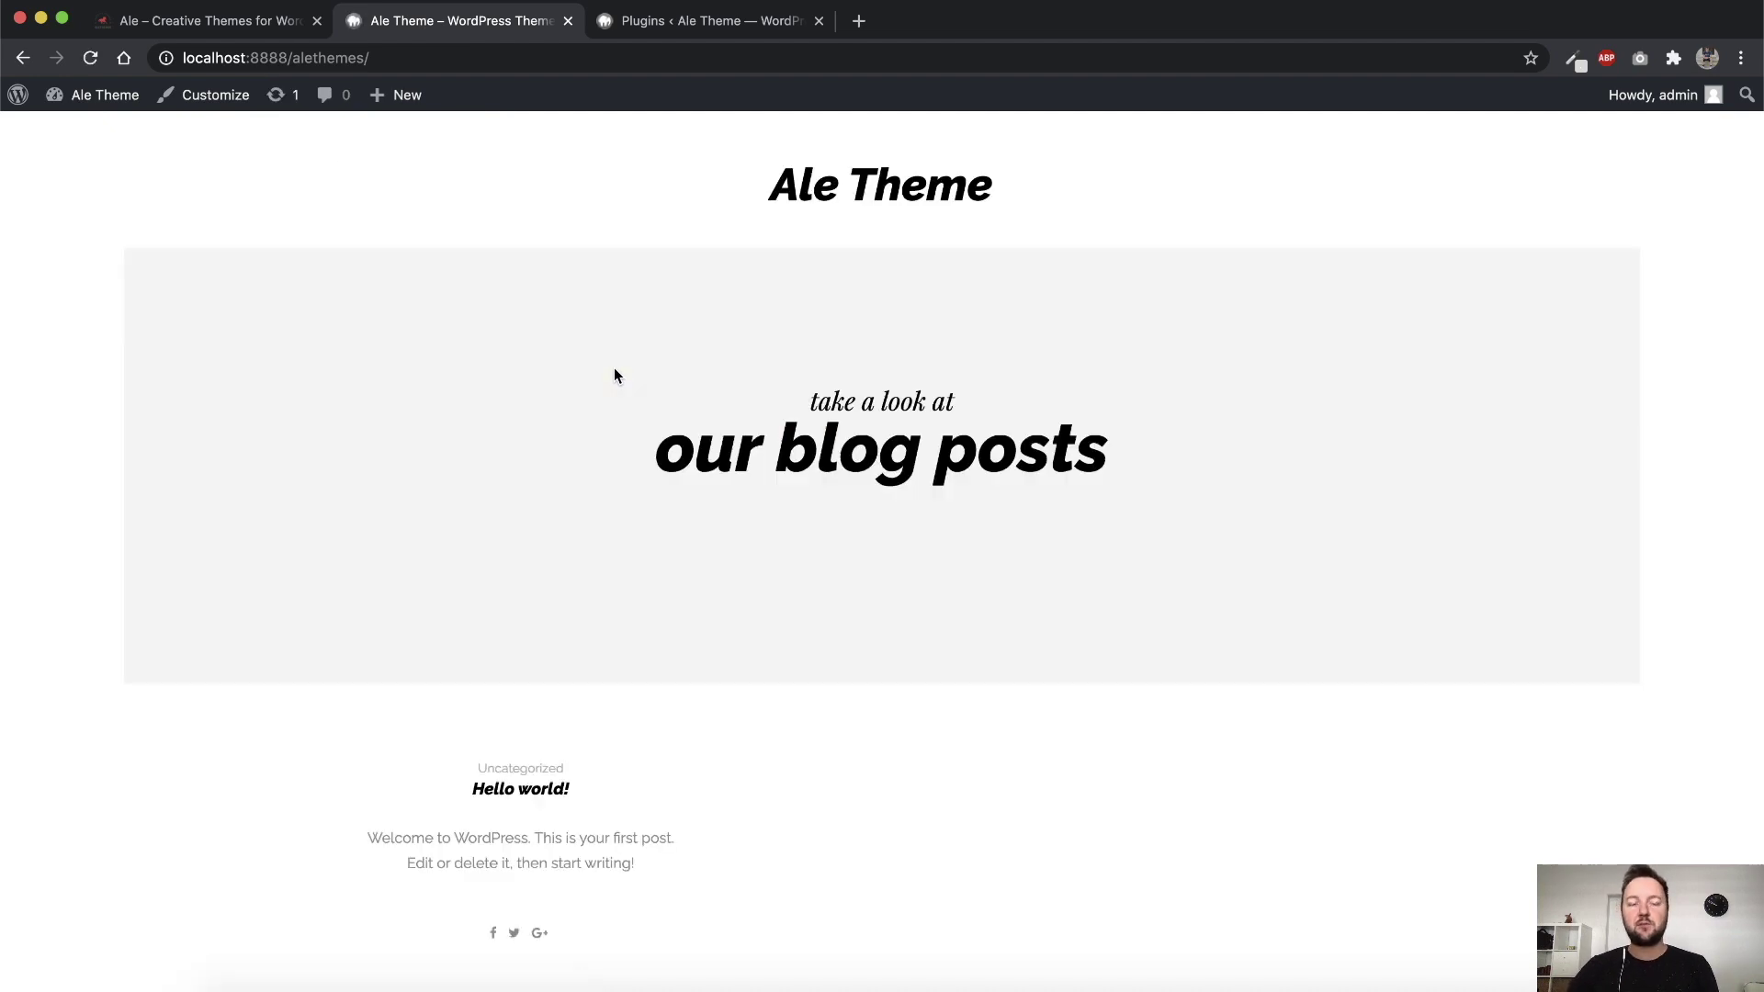
pyautogui.scroll(-2, 409, 379)
pyautogui.scroll(-1, 509, 478)
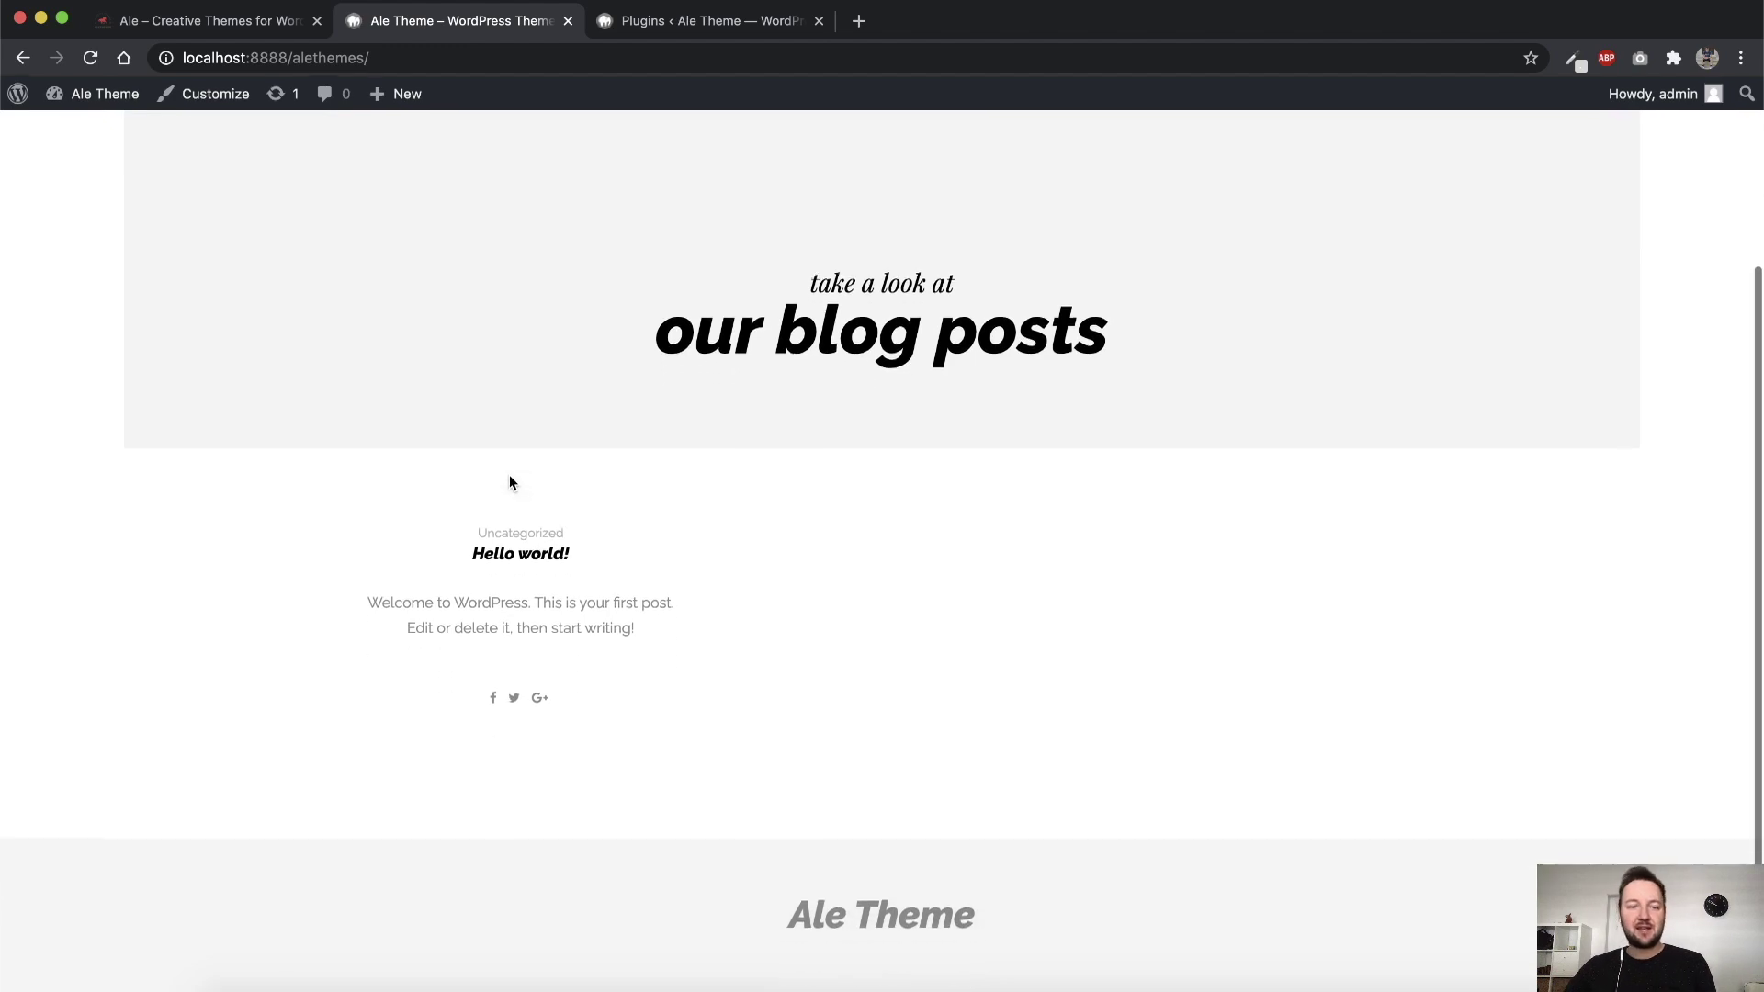
pyautogui.scroll(2, 494, 480)
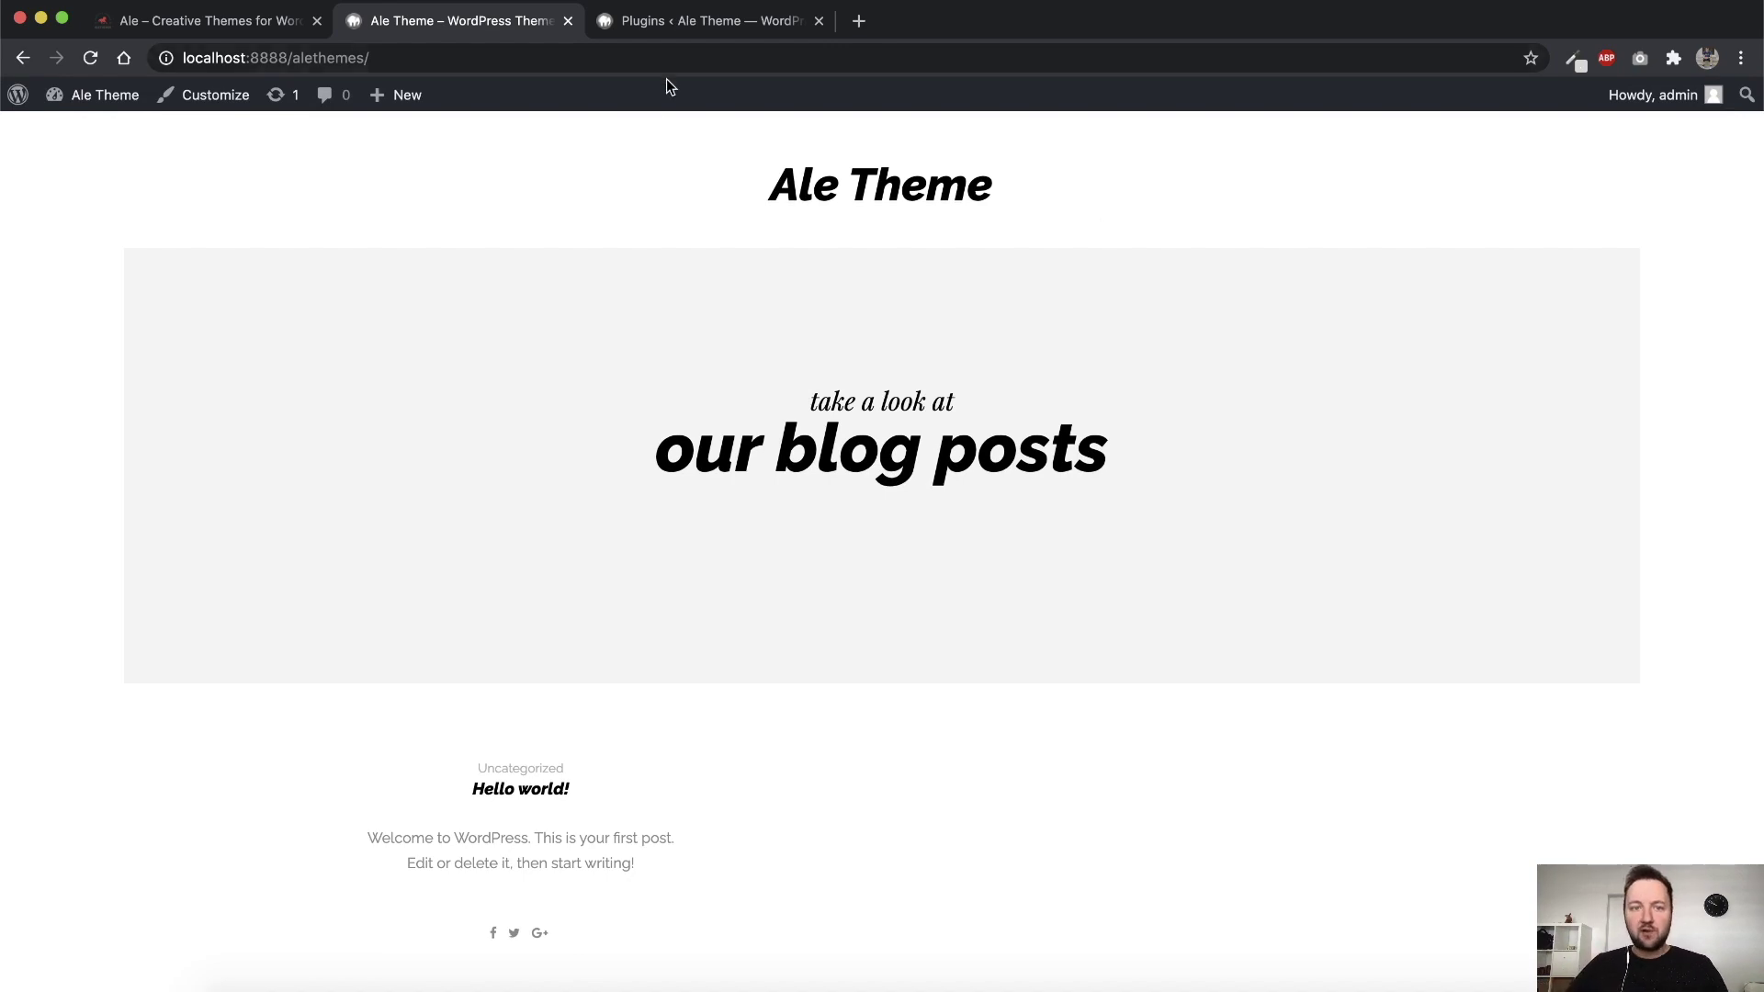
# Browse the theme's demo installs and install the WooCommerce plugin required by the Burger demo
pyautogui.click(681, 27)
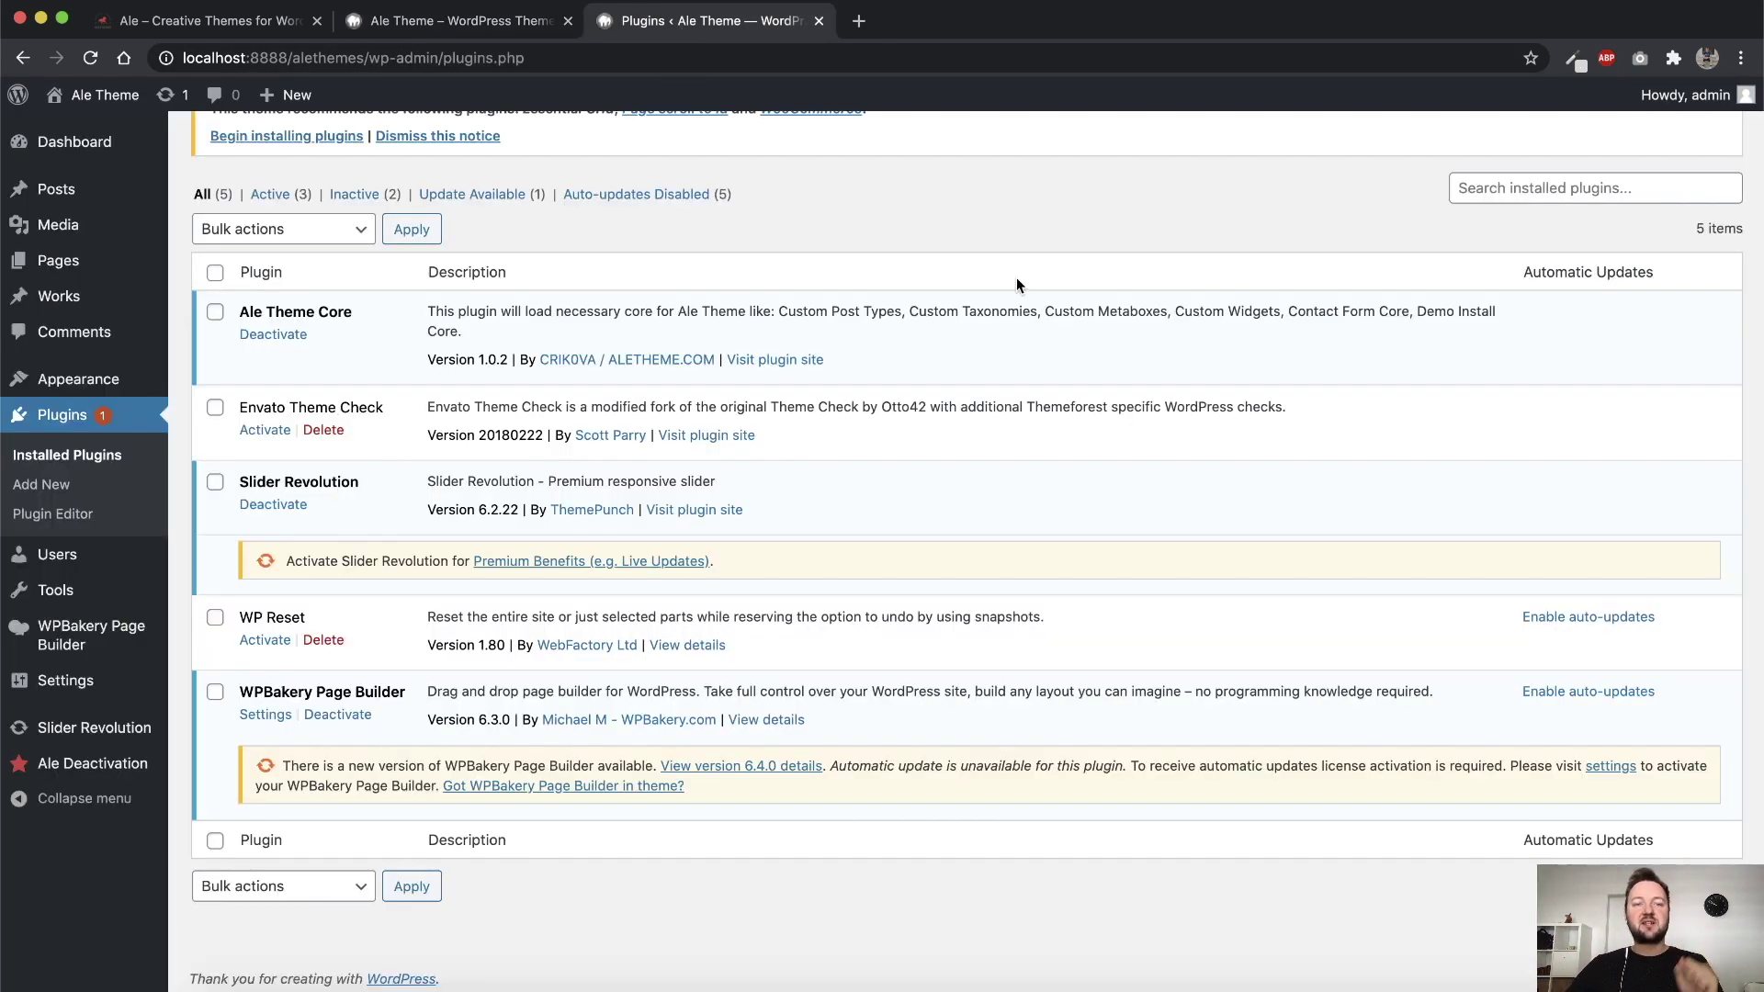
pyautogui.scroll(2, 1016, 278)
pyautogui.click(127, 385)
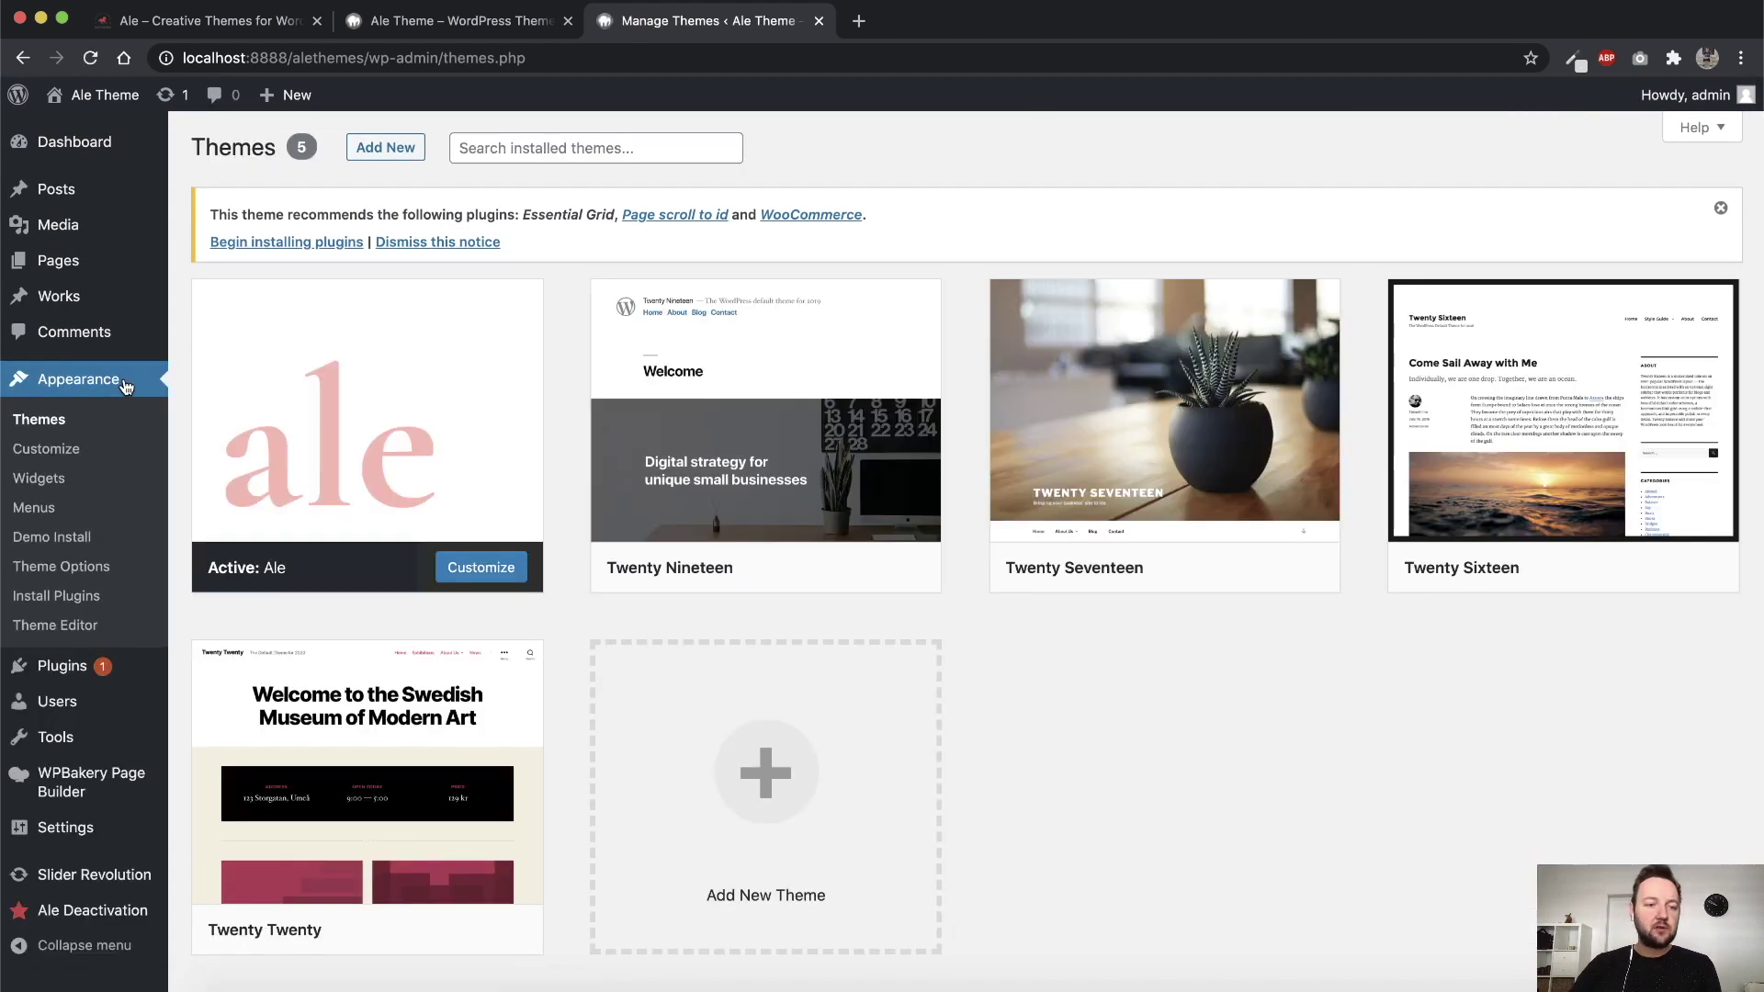
pyautogui.click(61, 542)
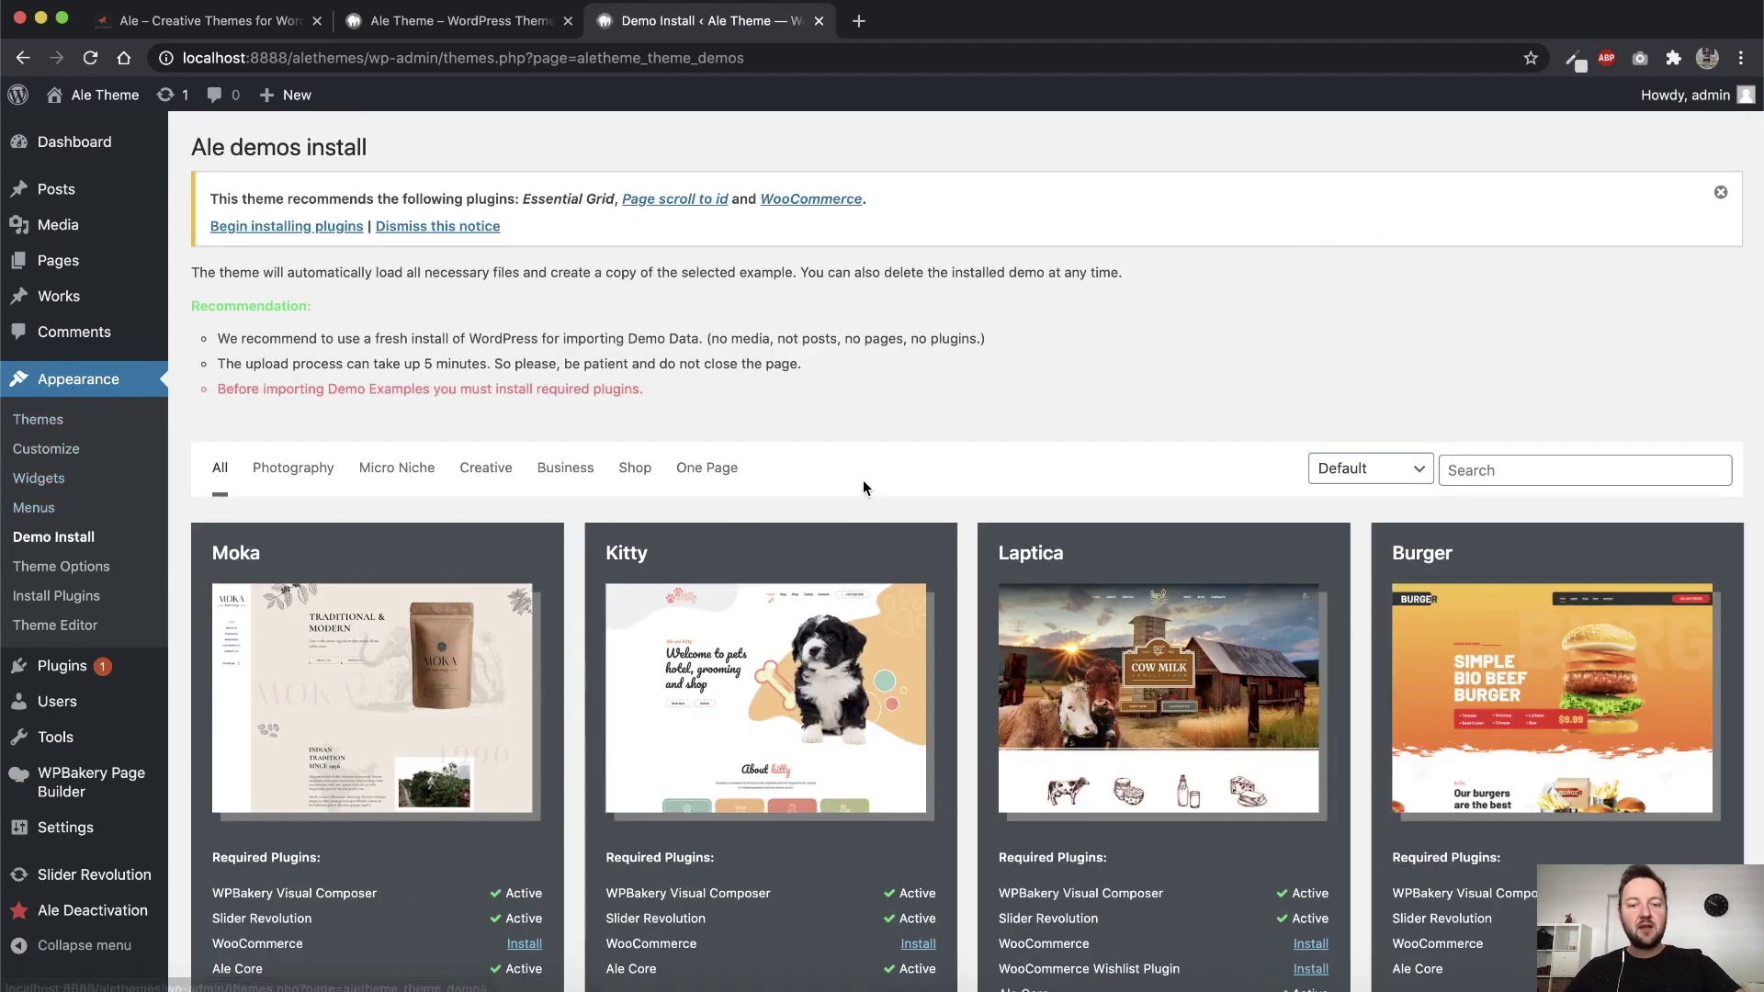
pyautogui.scroll(-3, 1140, 500)
pyautogui.scroll(-15, 1168, 500)
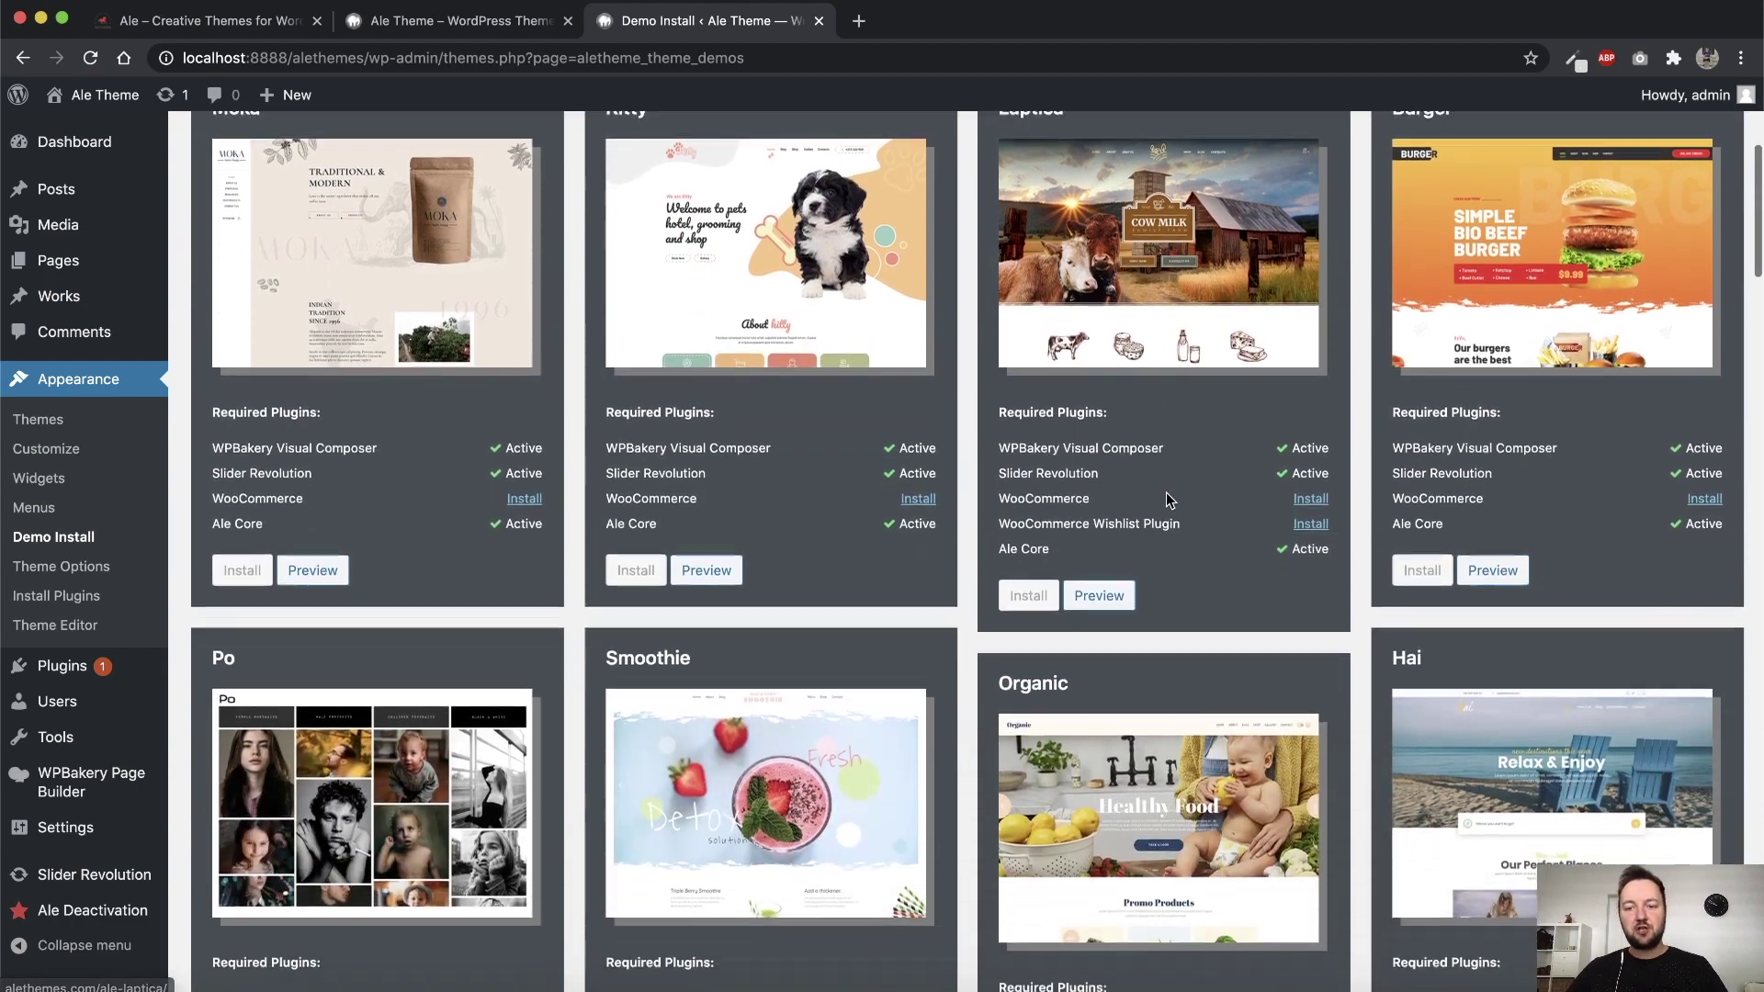
pyautogui.scroll(20, 1165, 502)
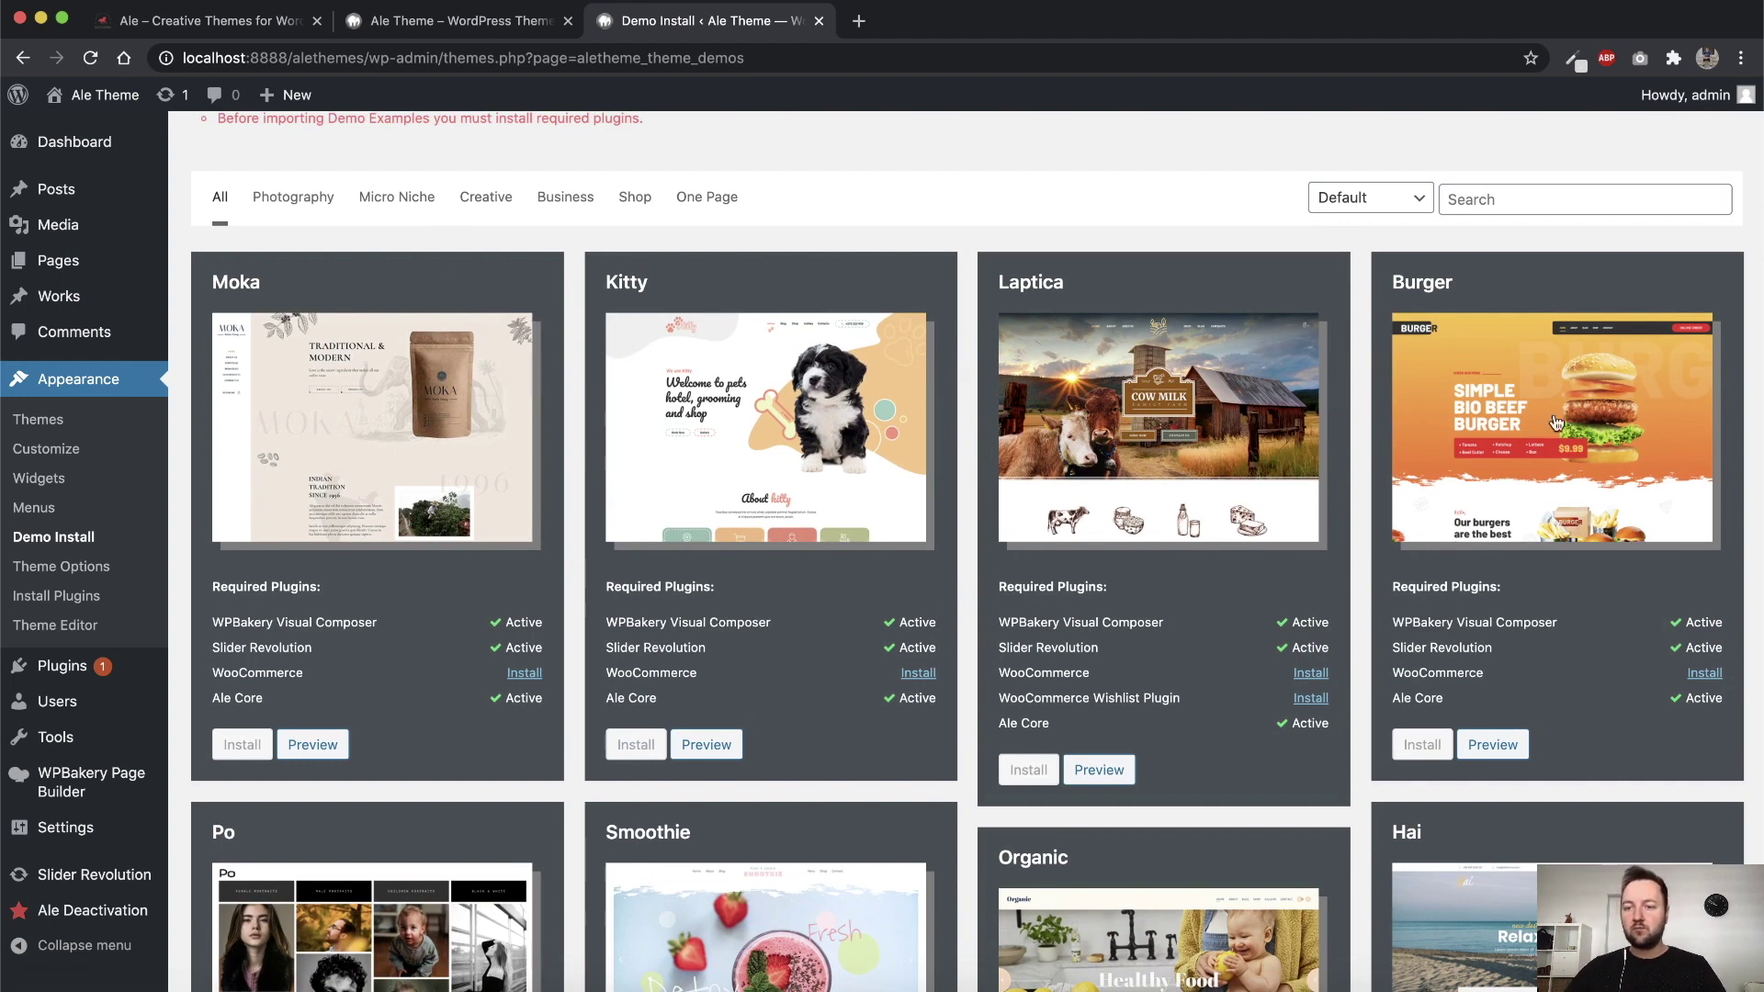
pyautogui.scroll(-5, 1562, 395)
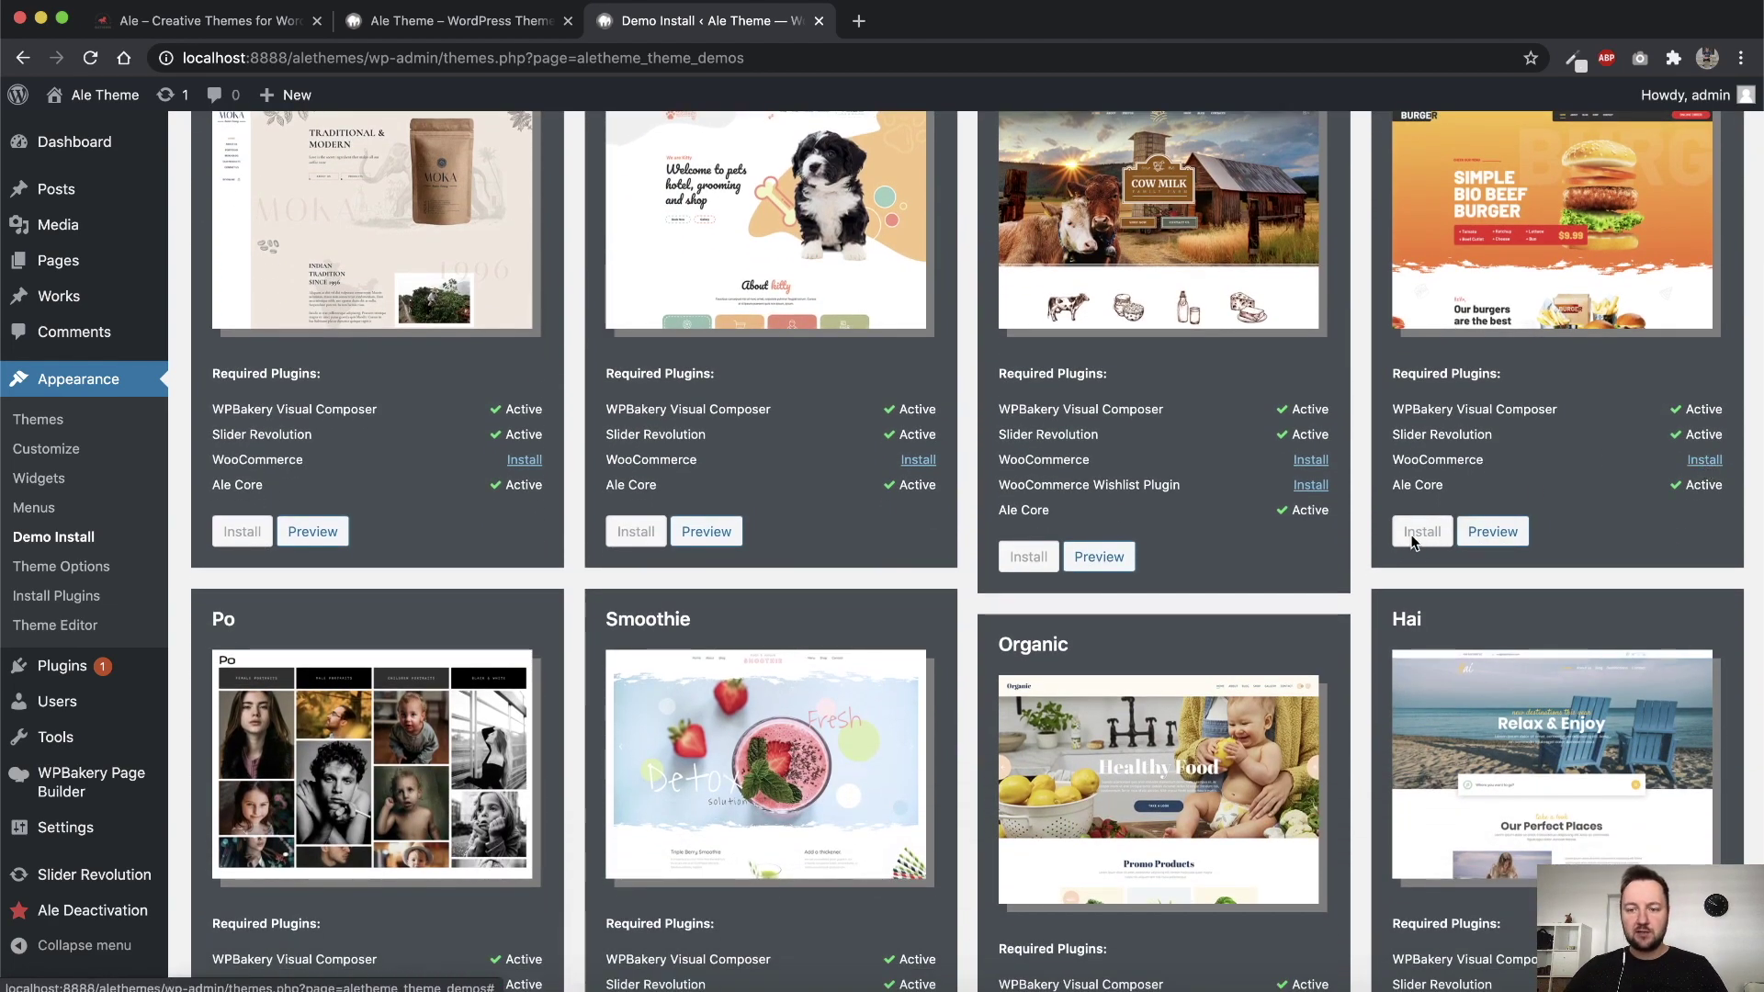
pyautogui.click(1702, 462)
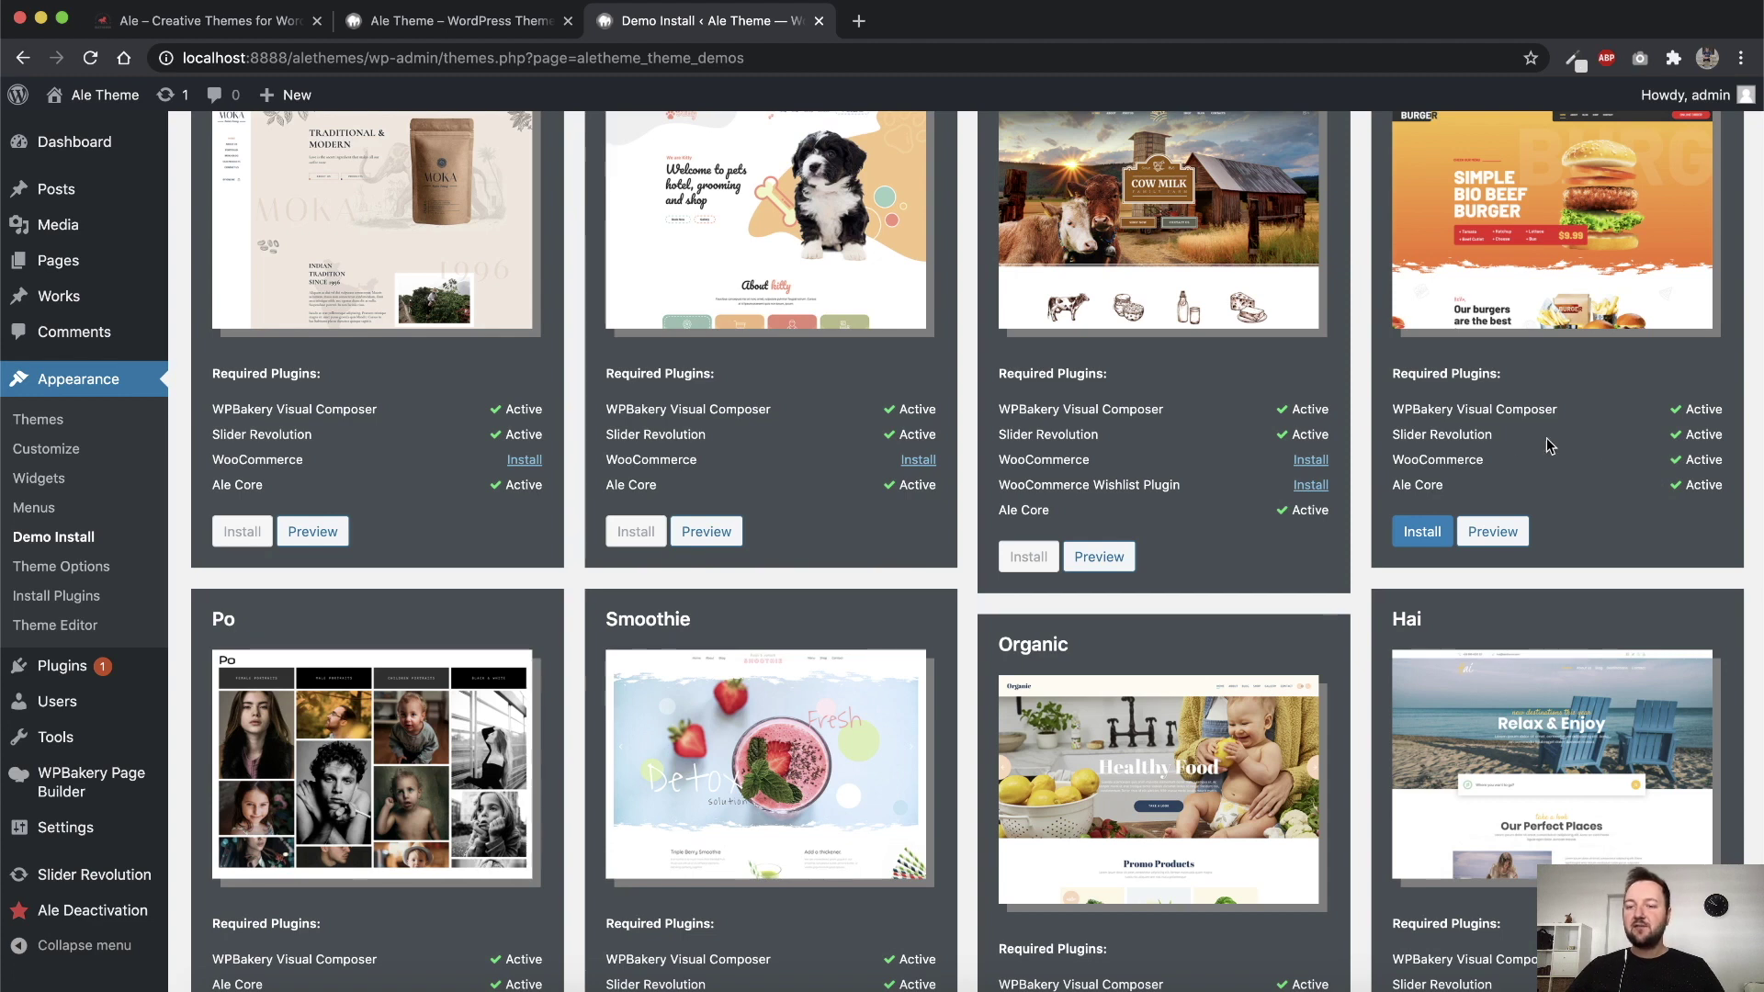
# Install the Burger demo example, confirm the import and let it complete
pyautogui.scroll(2, 1514, 428)
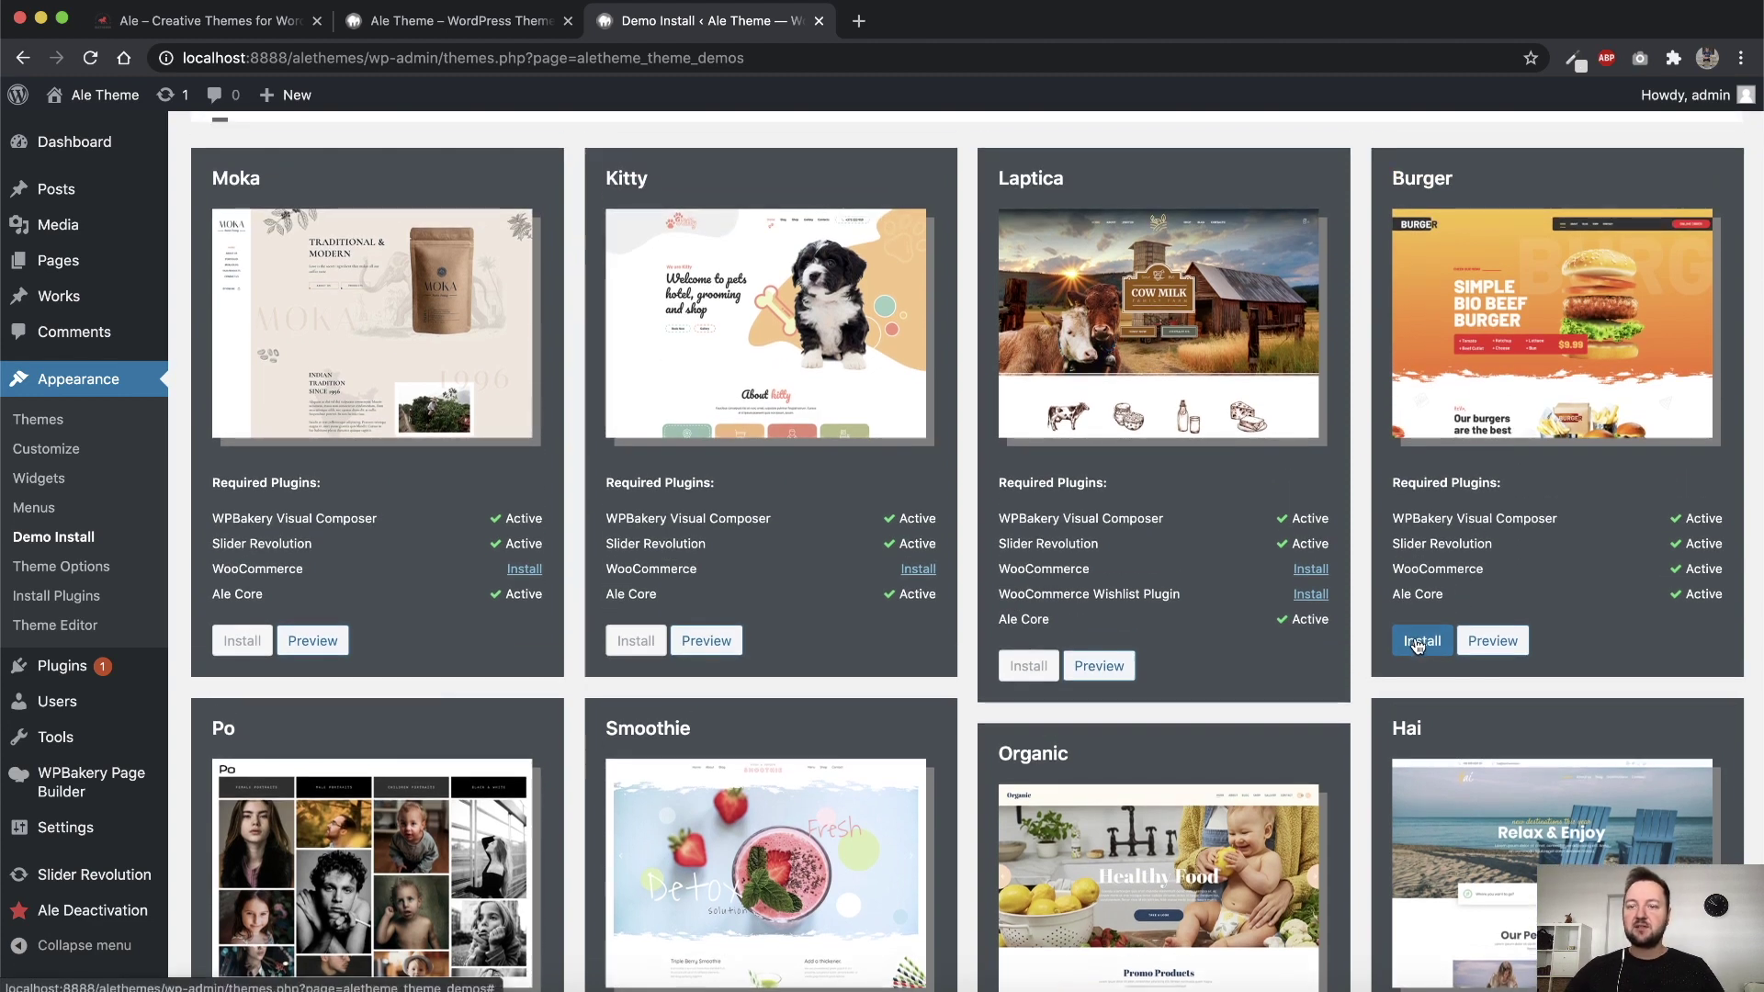
pyautogui.click(1418, 642)
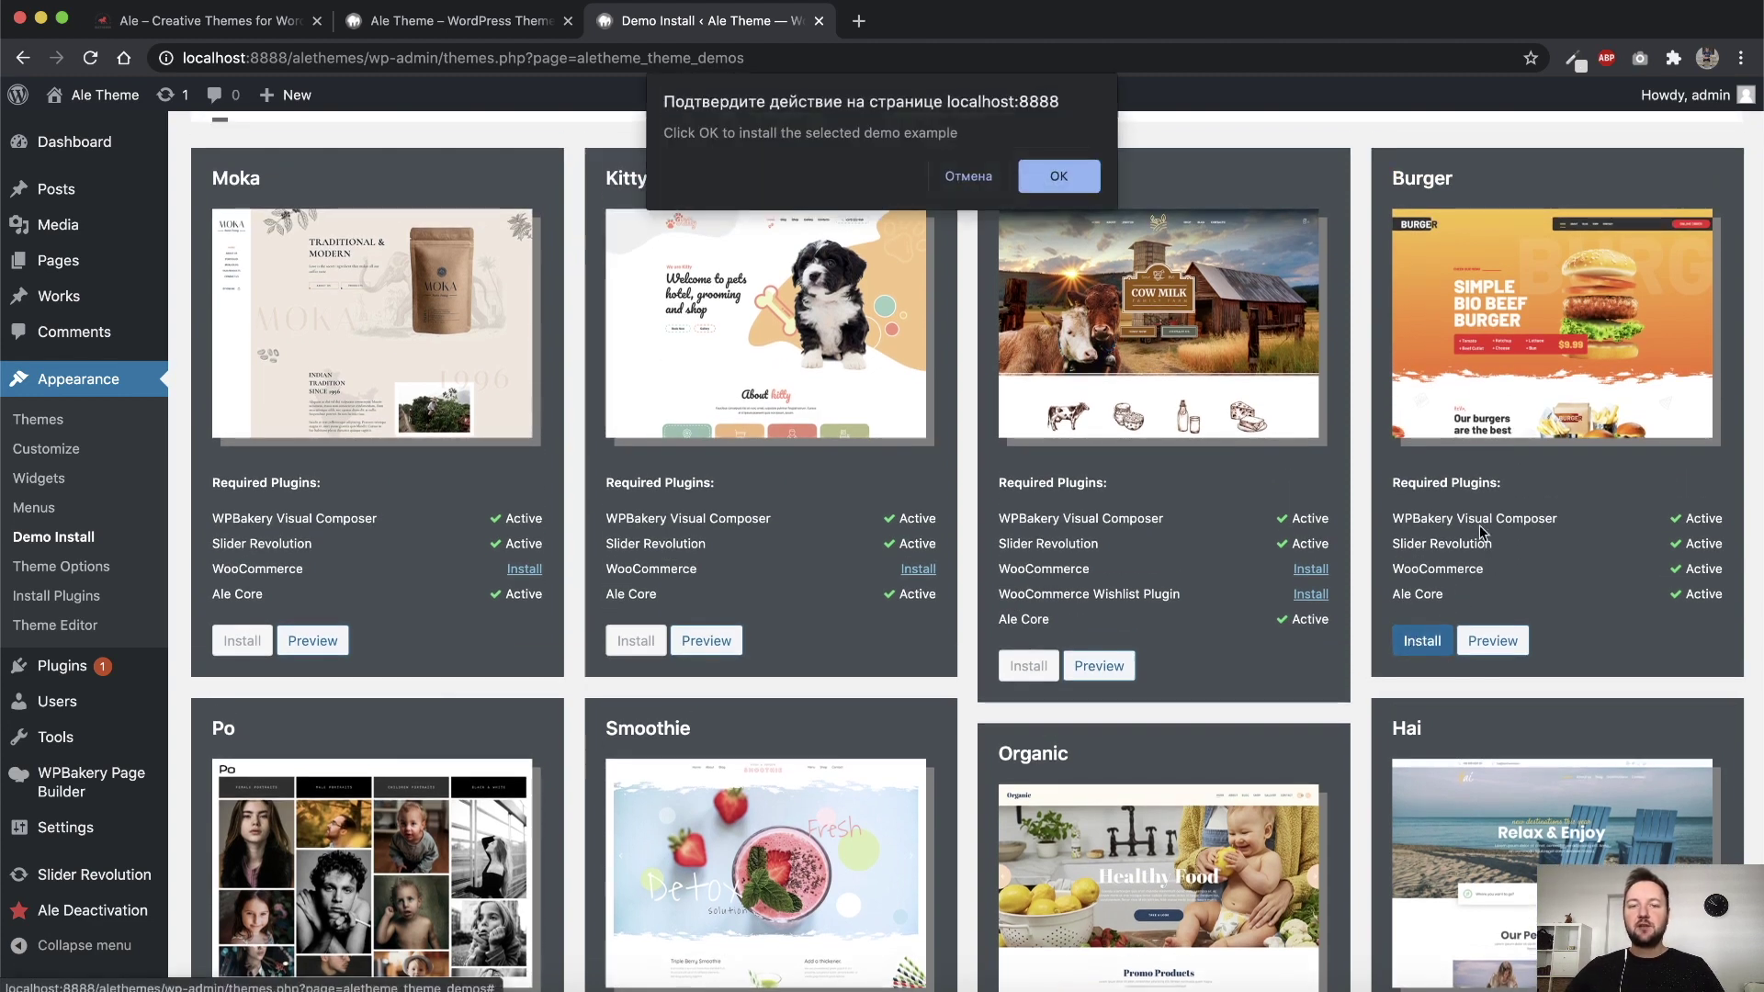
pyautogui.click(1055, 176)
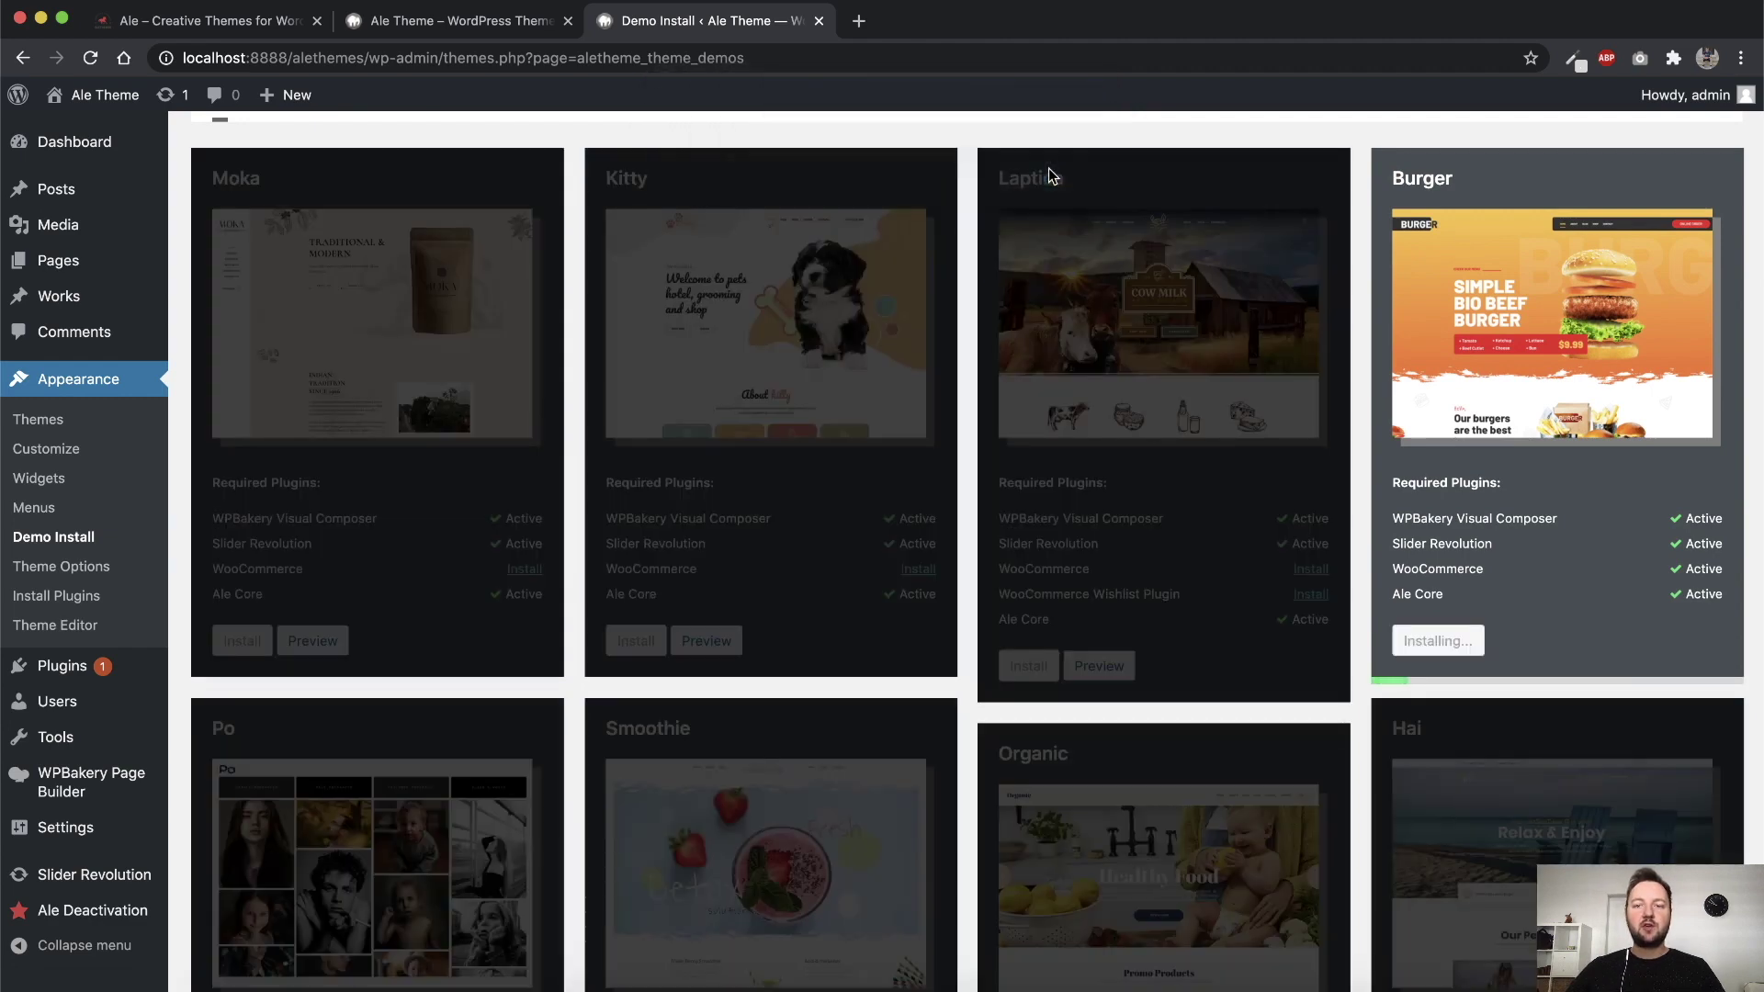
pyautogui.scroll(7, 1497, 259)
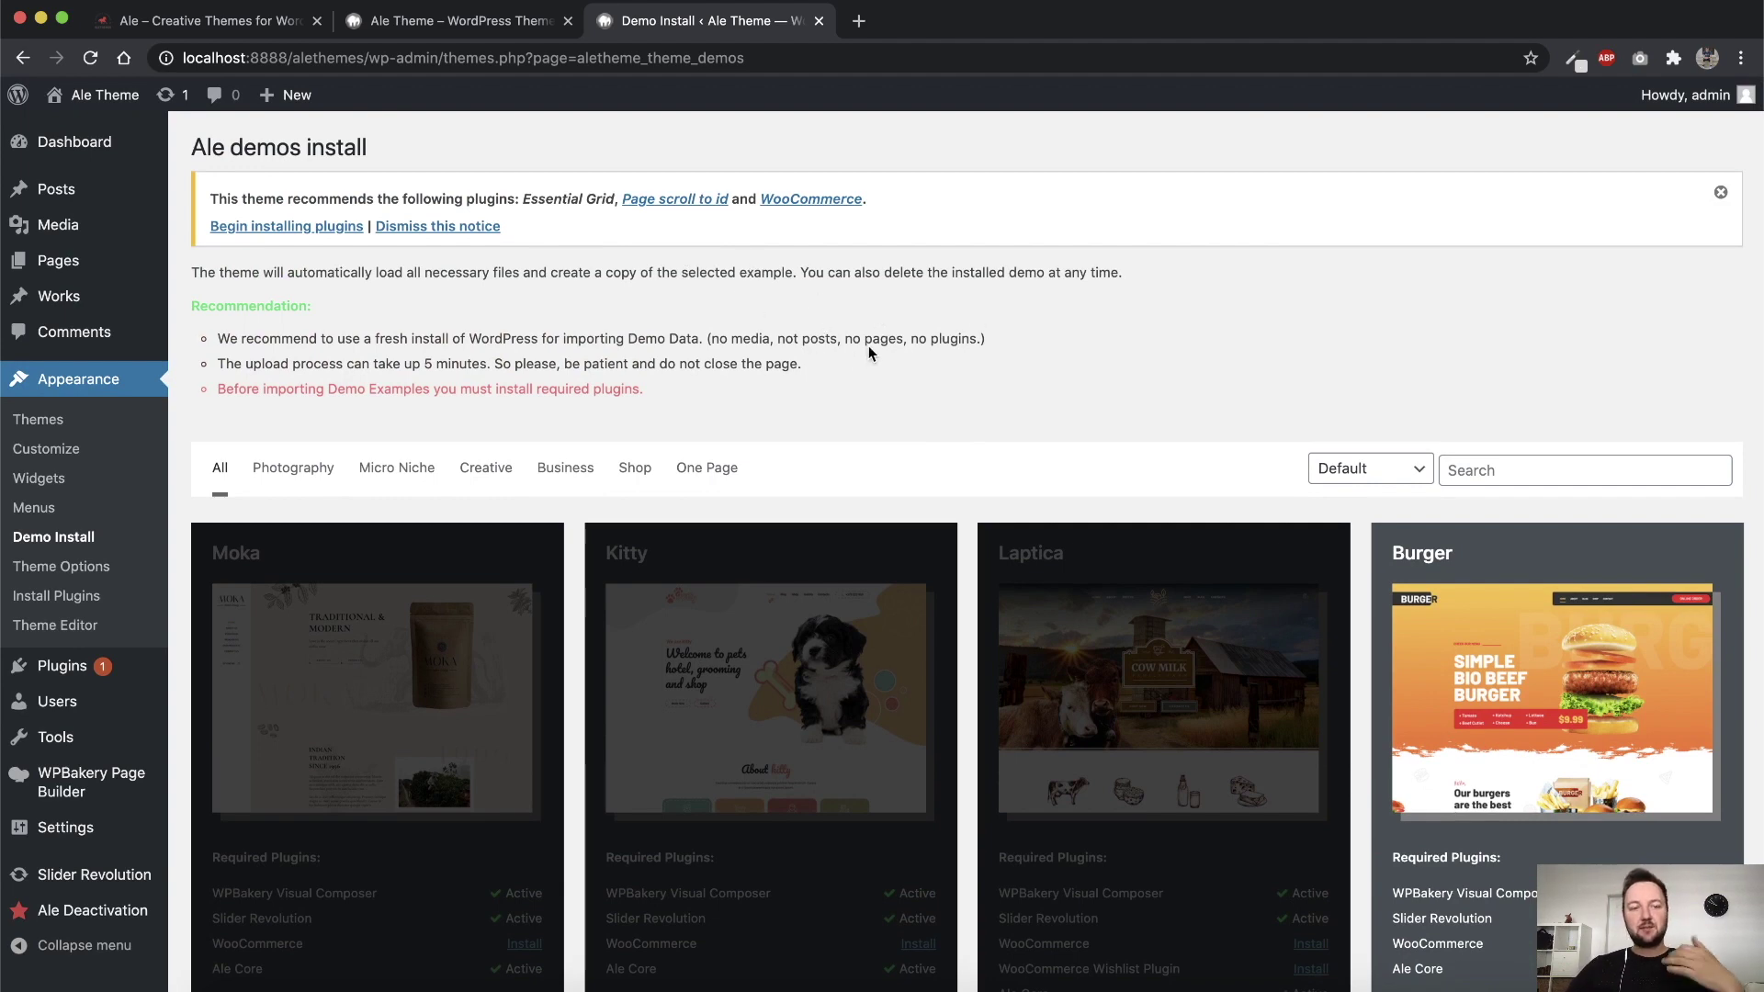
pyautogui.scroll(-1, 971, 339)
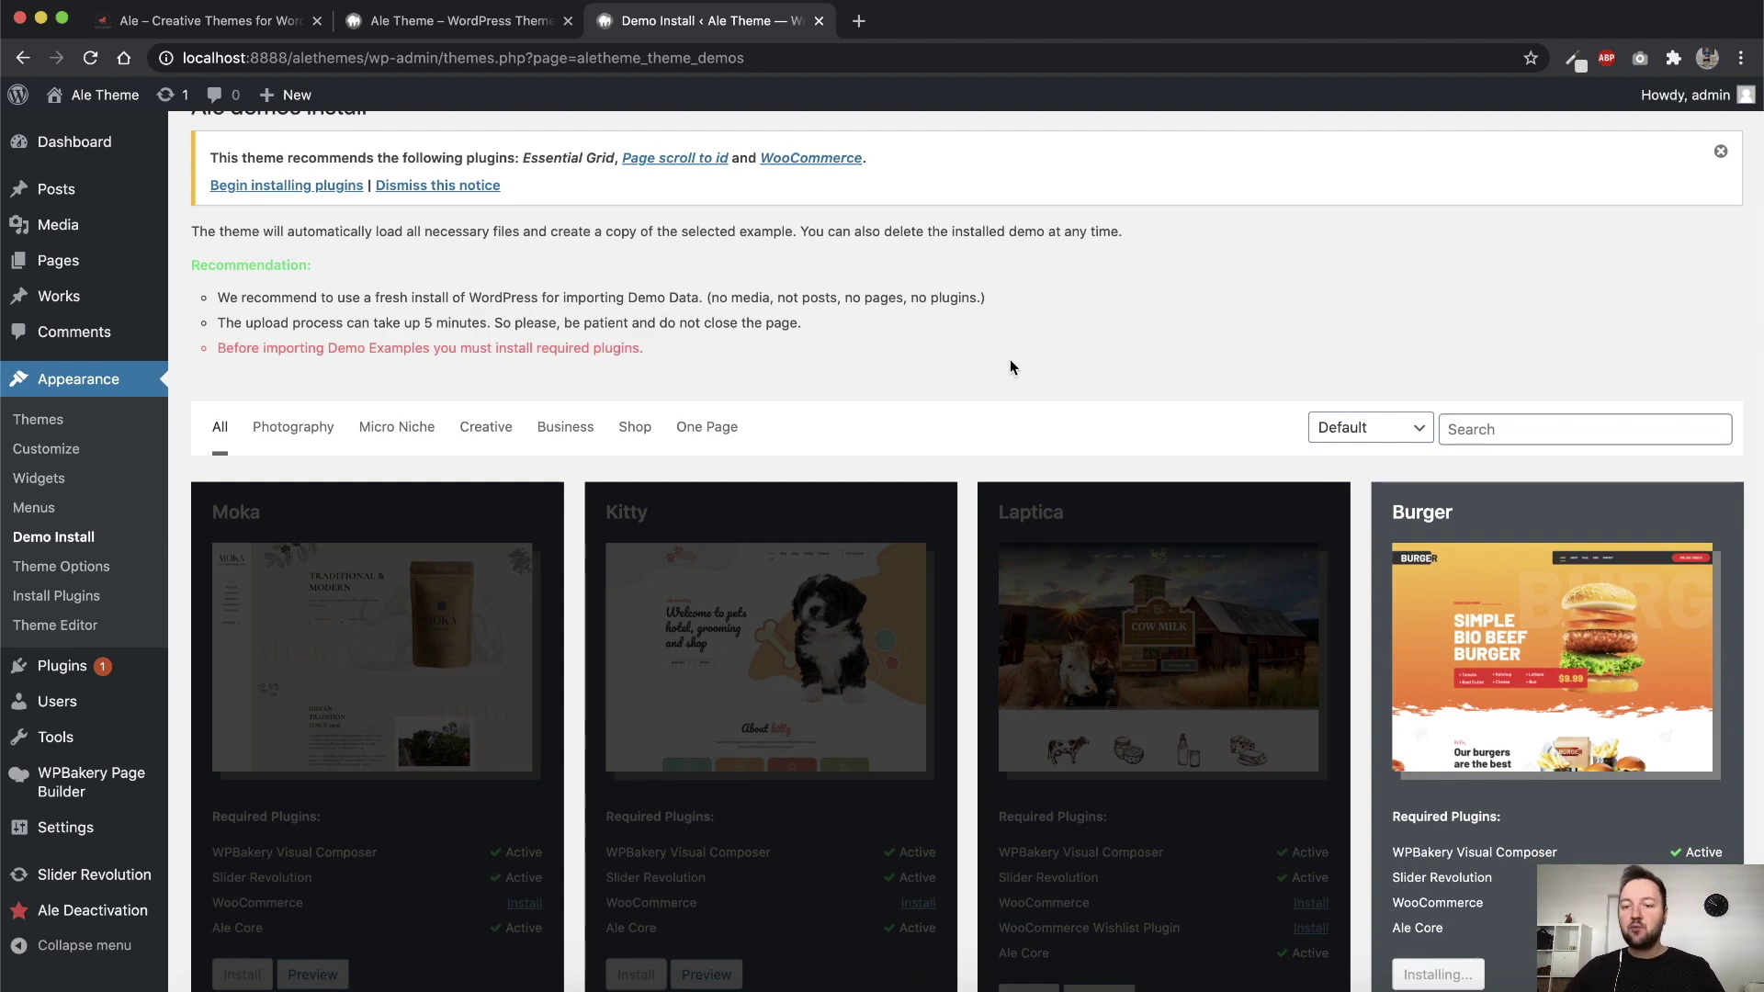
pyautogui.scroll(-1, 1010, 367)
pyautogui.scroll(-1, 1535, 575)
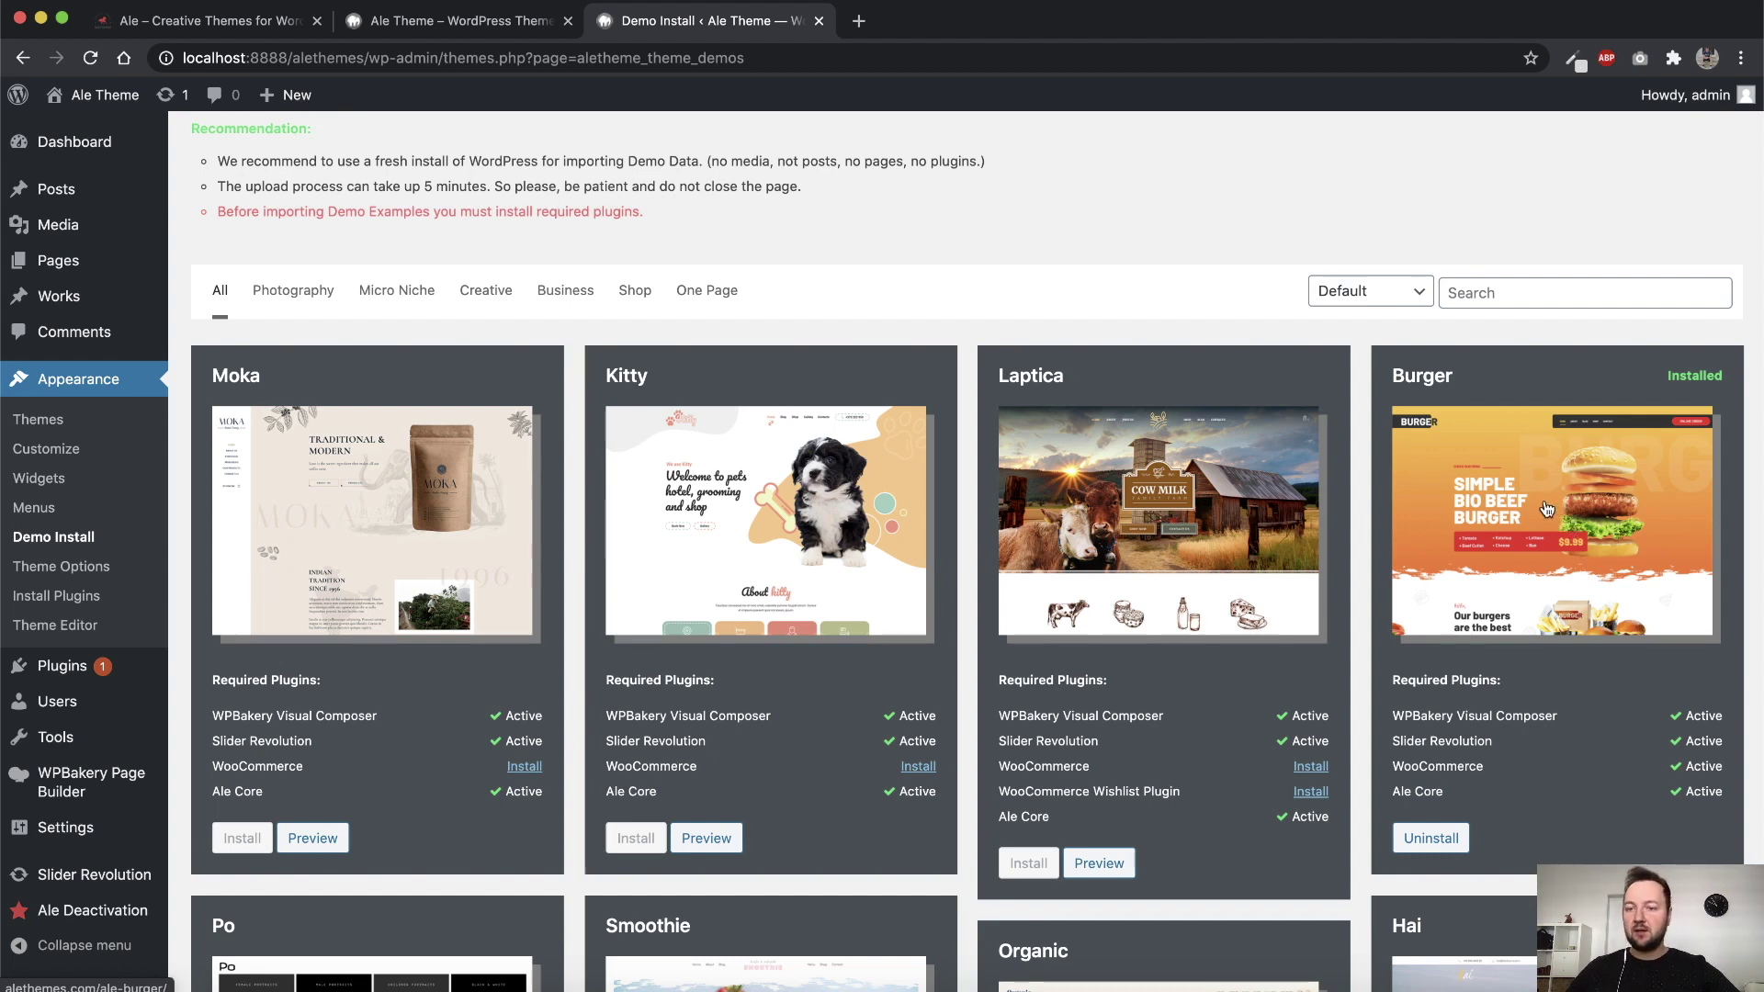
# Reload the site's front page and look over the imported Burger home page from the header down to the footer
pyautogui.click(455, 24)
pyautogui.press('super+r')
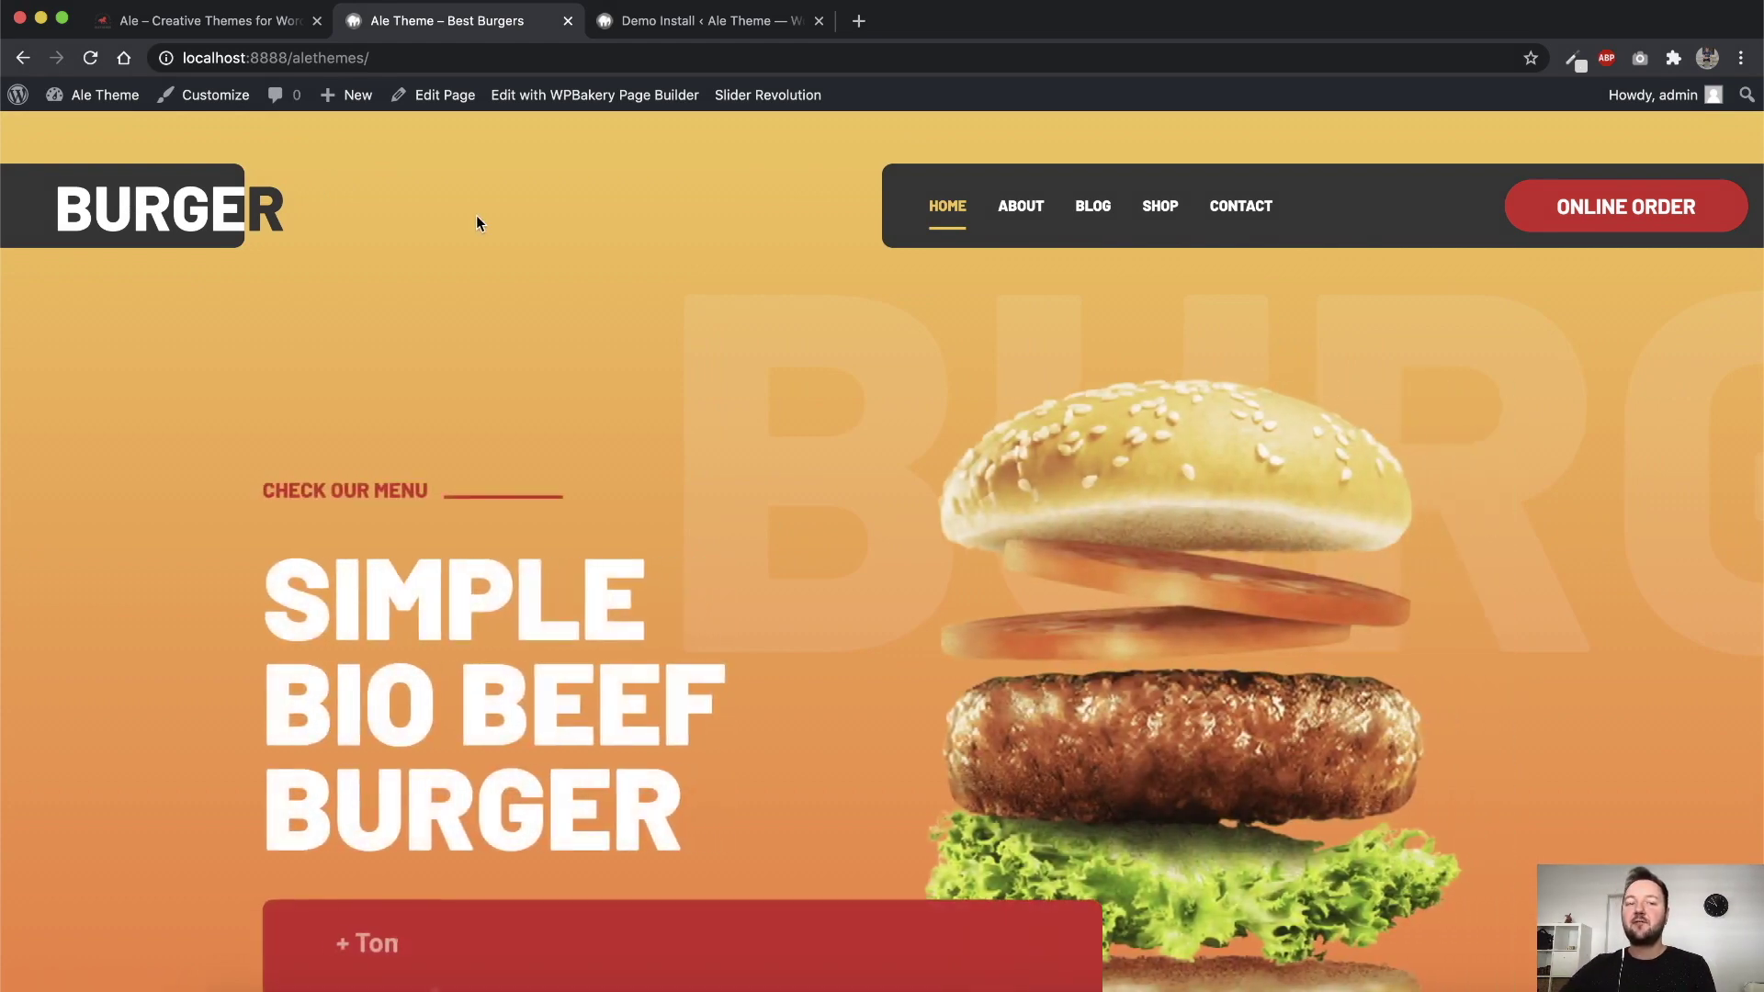
pyautogui.scroll(-2, 554, 274)
pyautogui.scroll(-5, 946, 377)
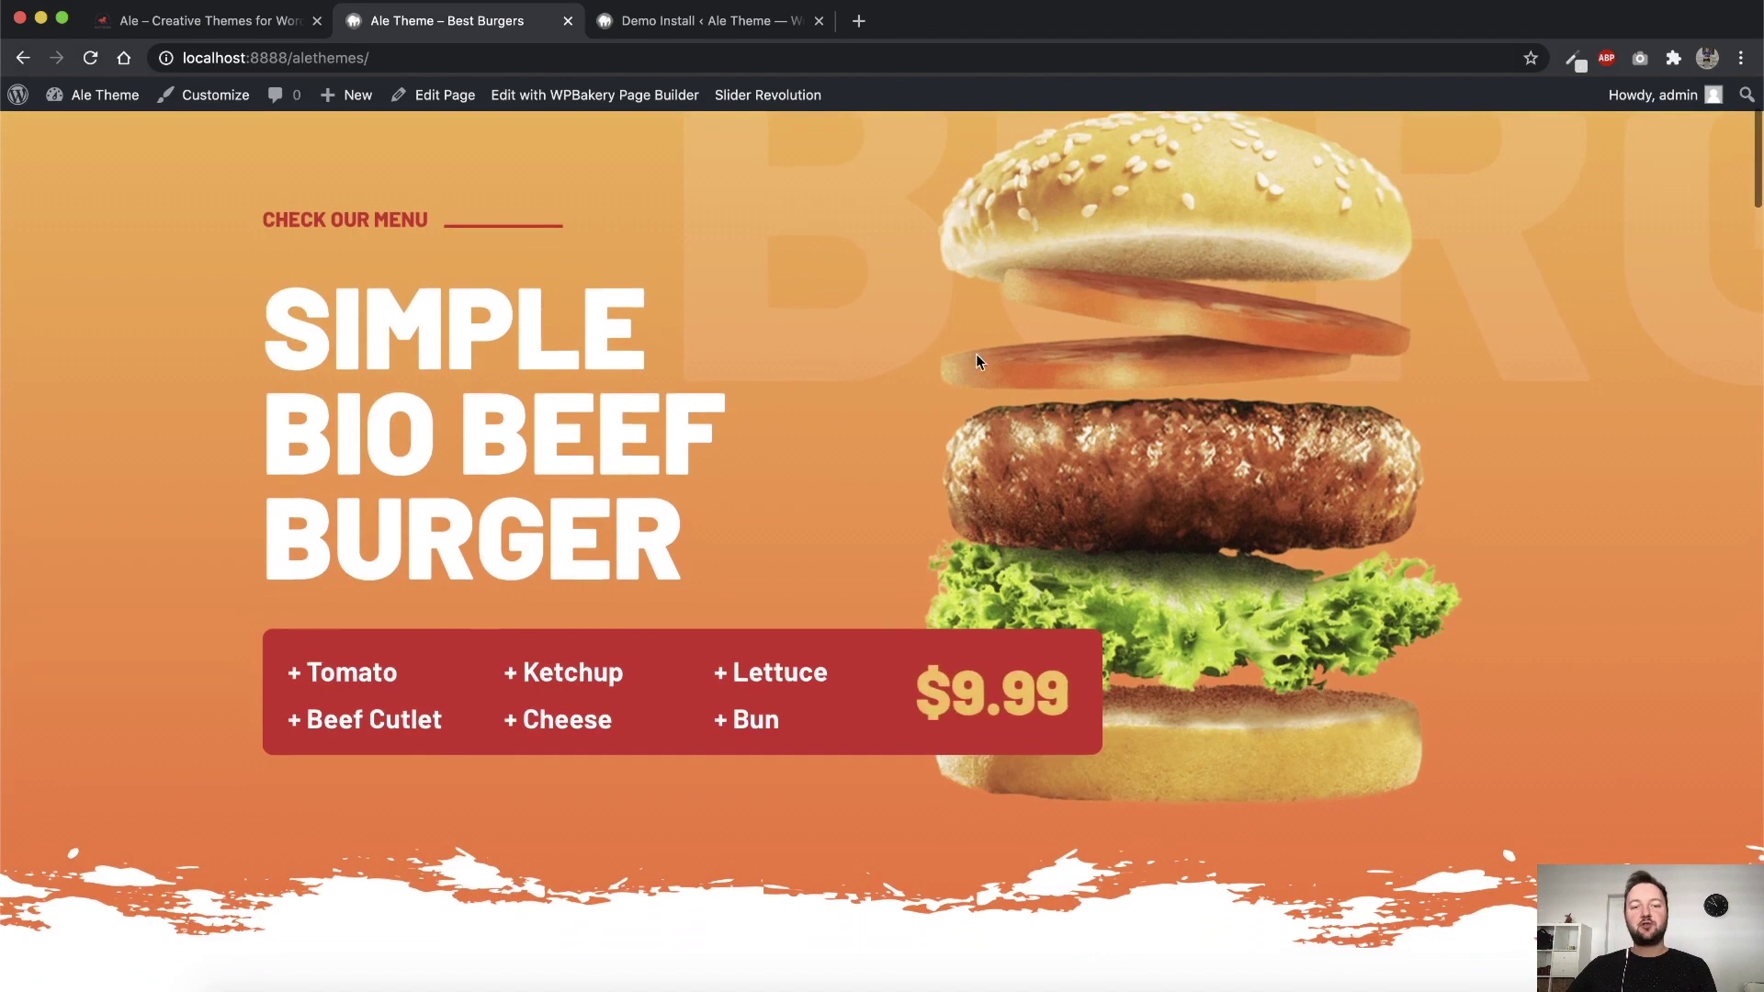
pyautogui.scroll(-7, 959, 382)
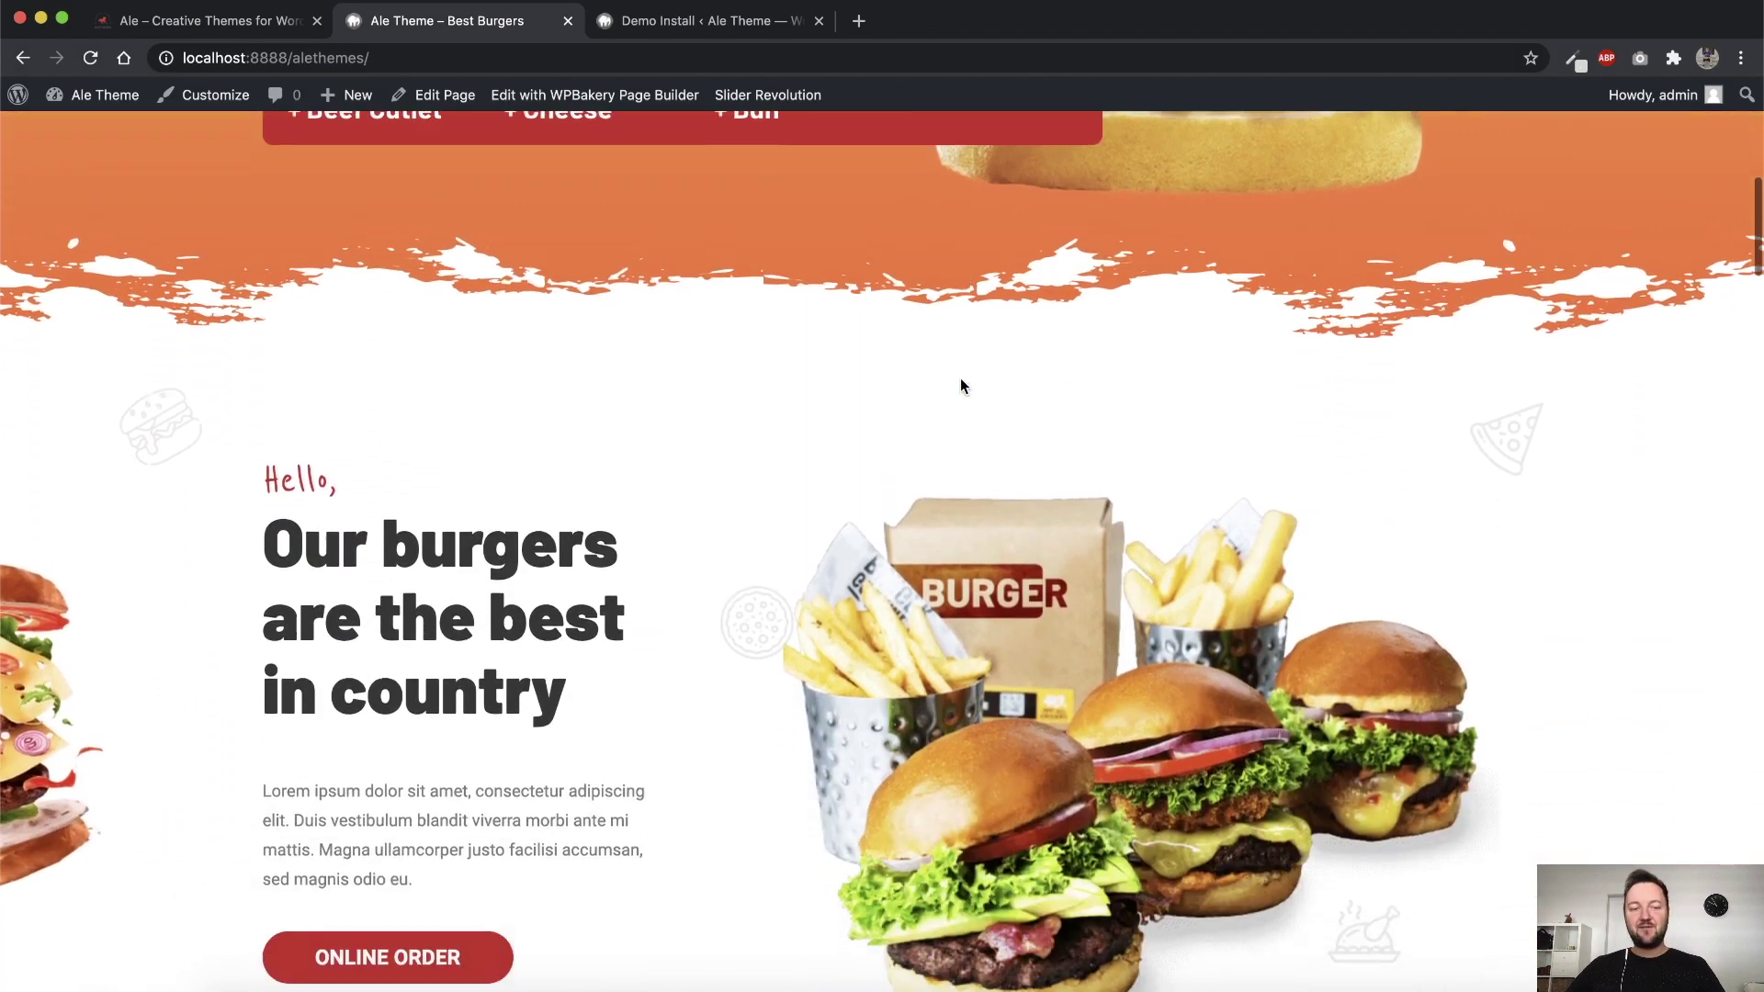
pyautogui.scroll(-8, 961, 384)
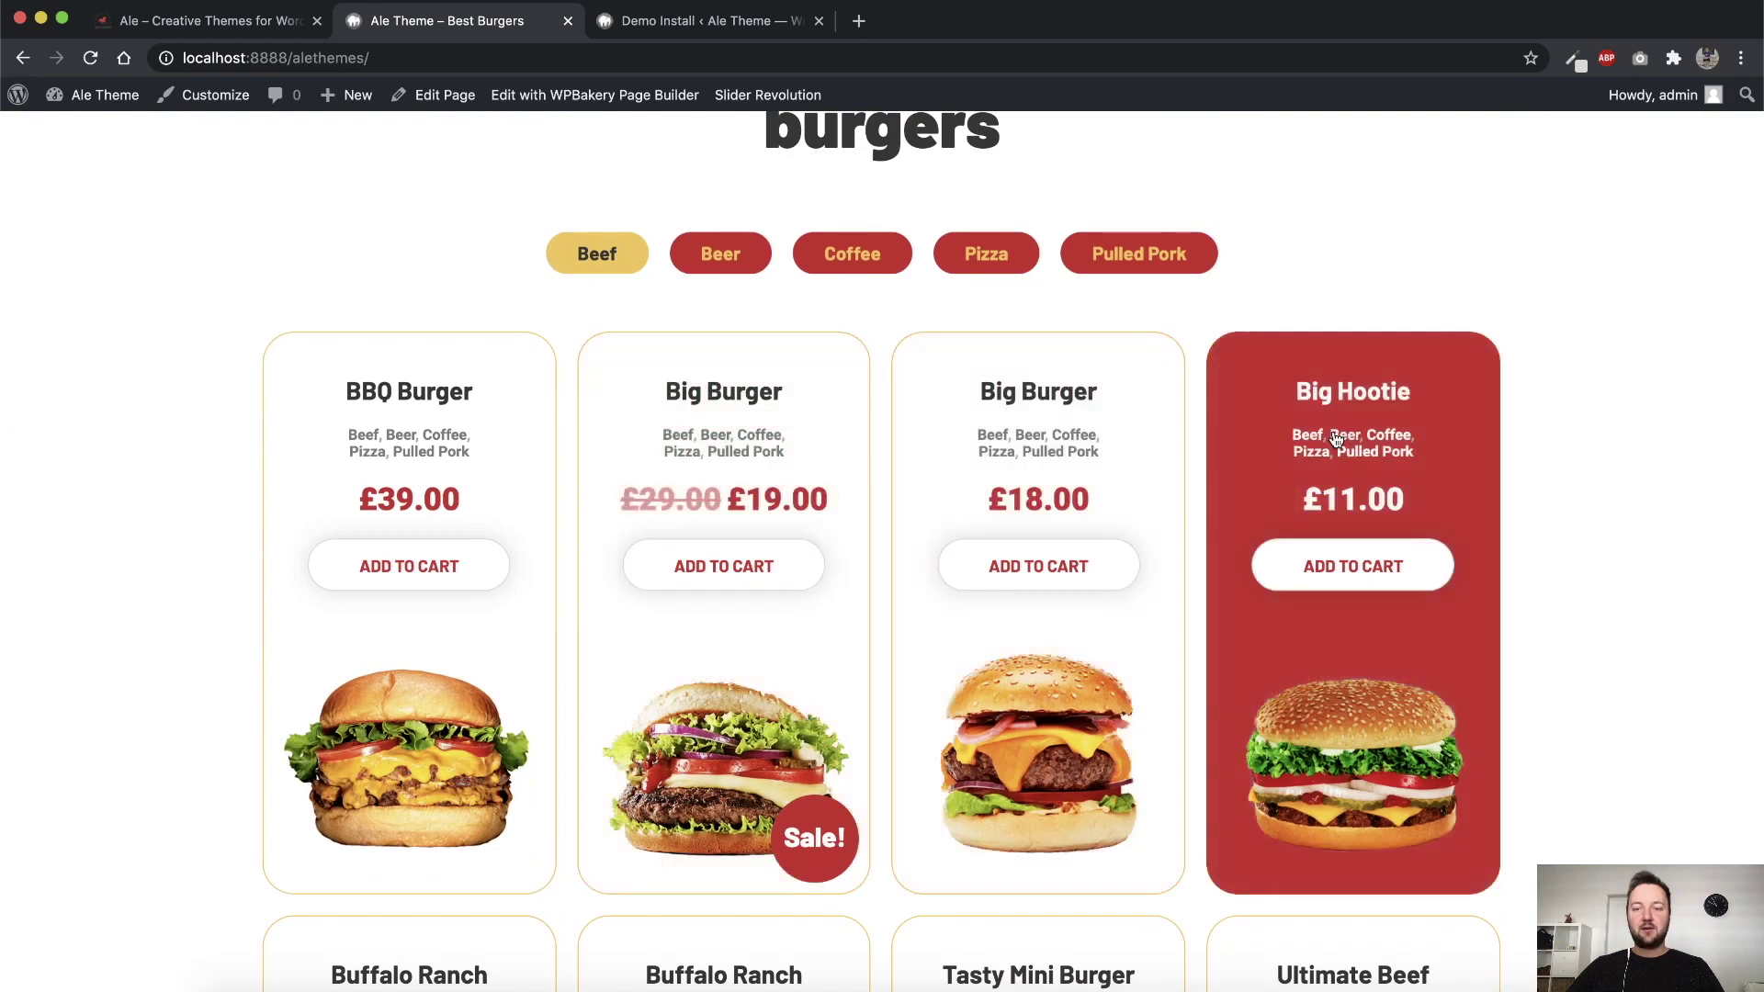
pyautogui.scroll(-14, 1334, 432)
pyautogui.scroll(-20, 1333, 430)
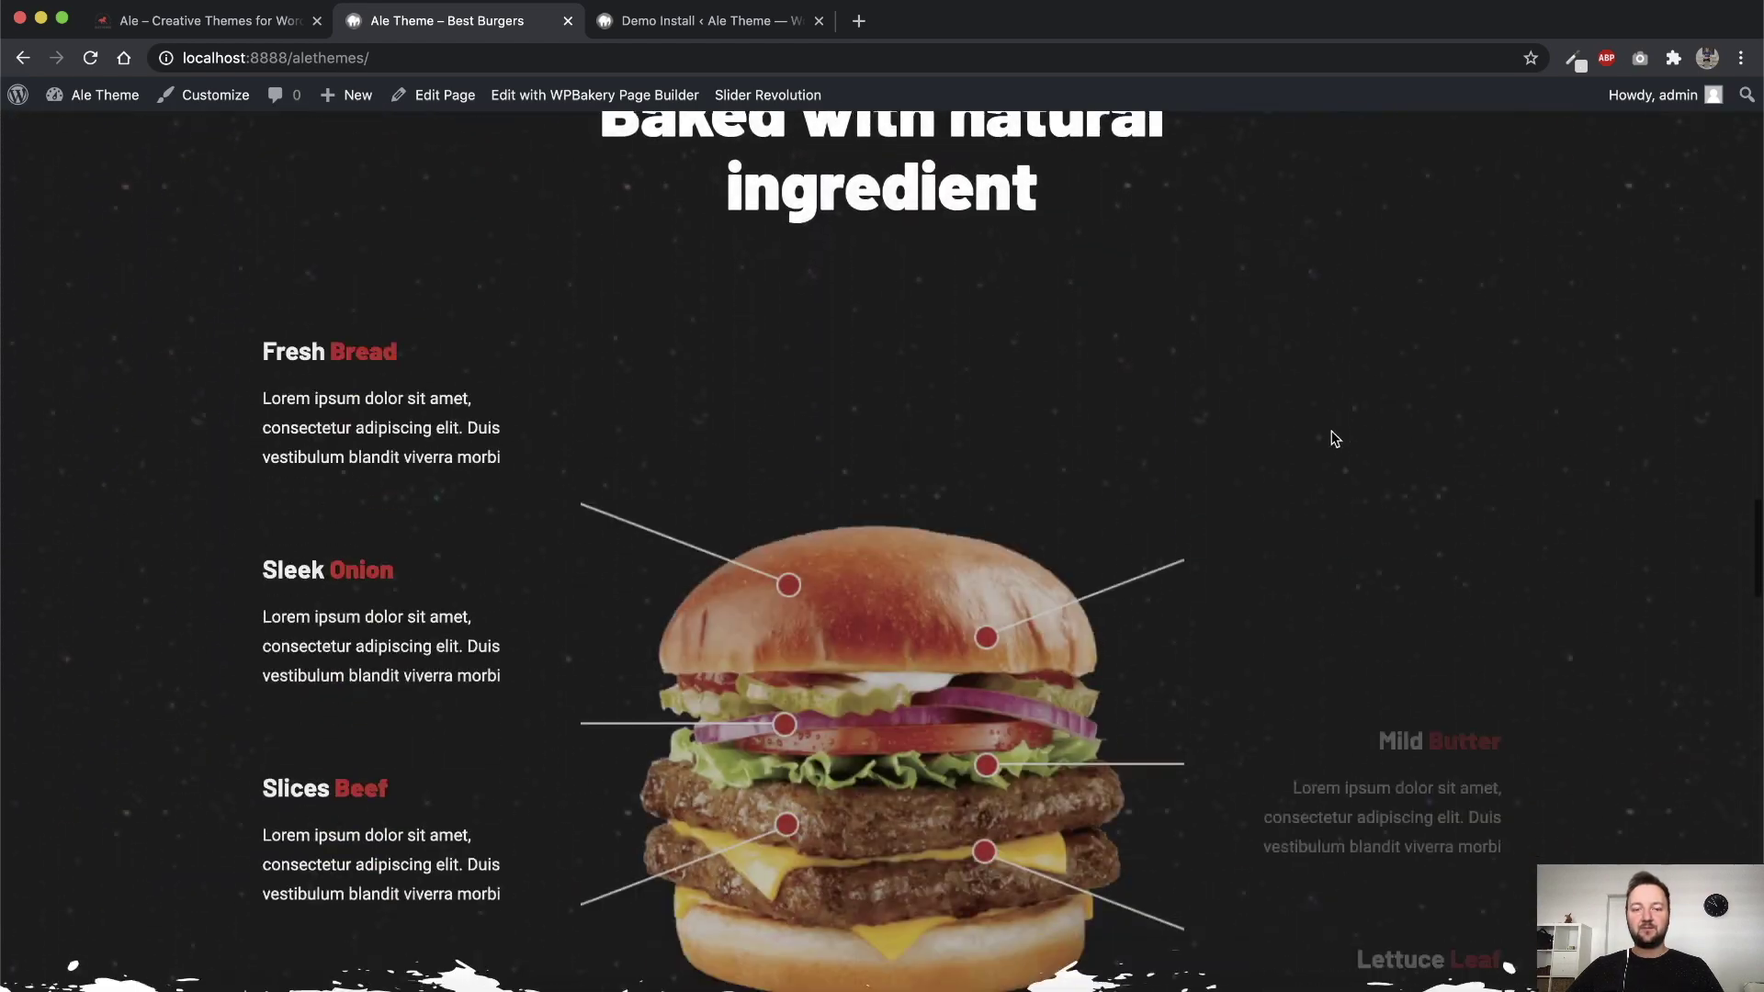
pyautogui.scroll(-12, 1317, 432)
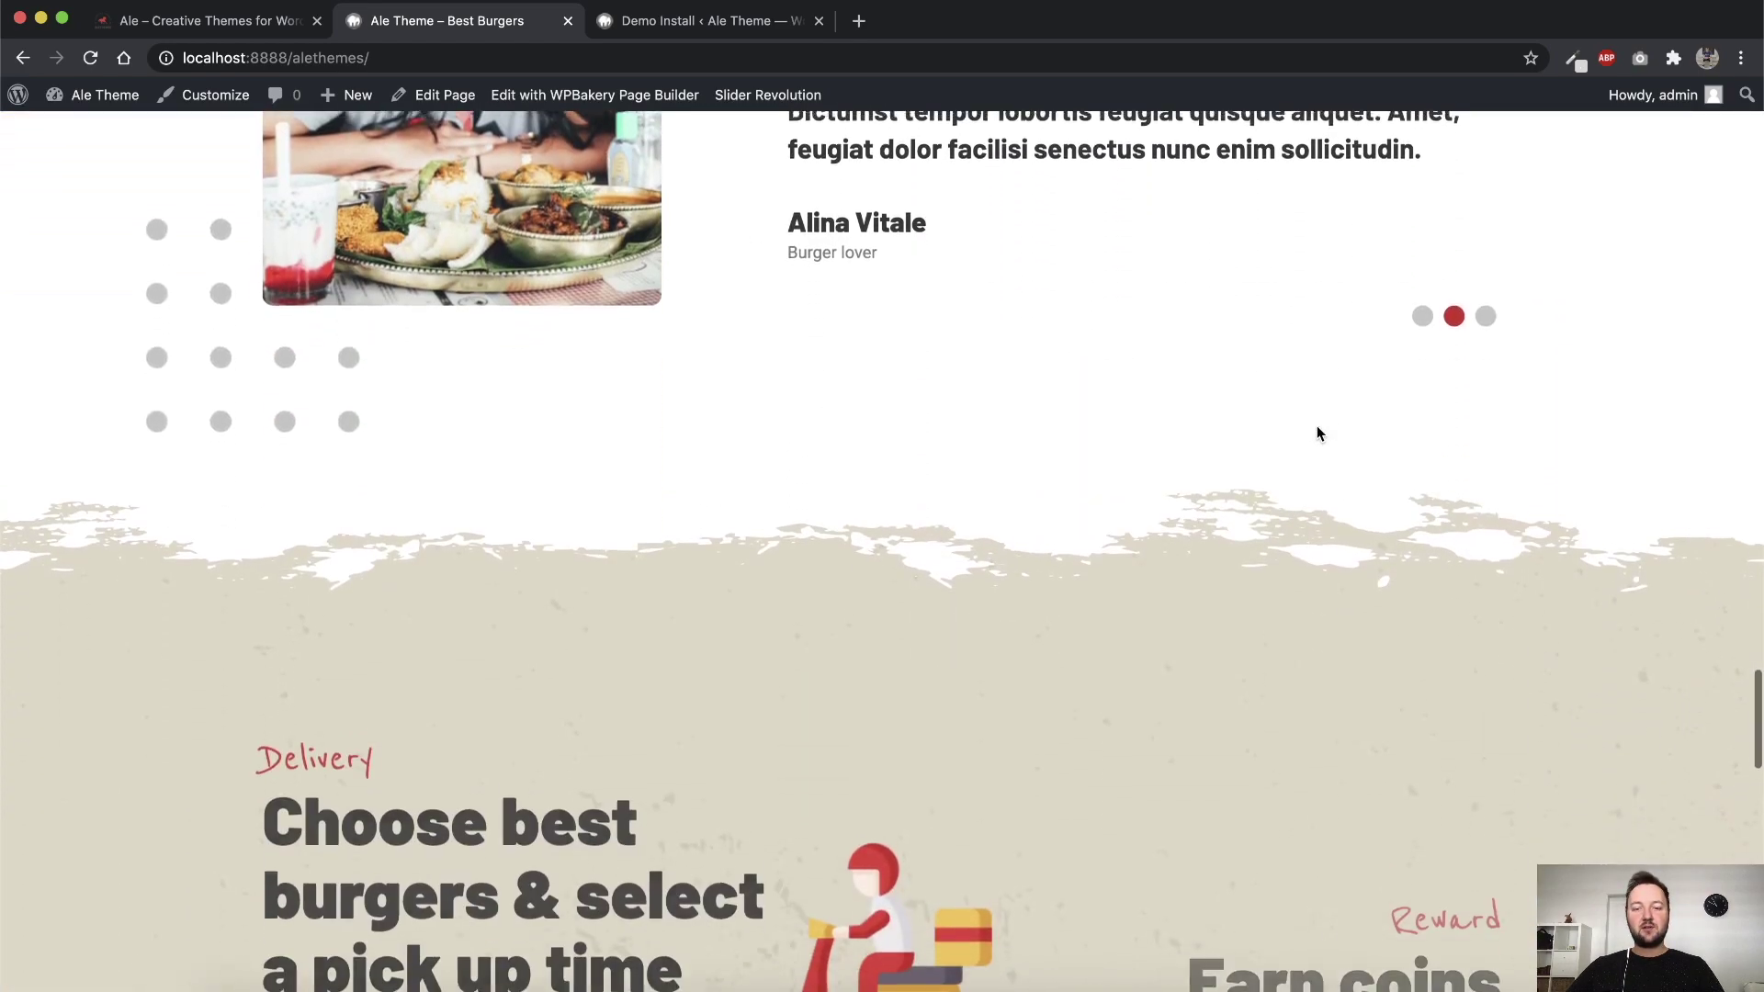
pyautogui.scroll(-8, 1331, 433)
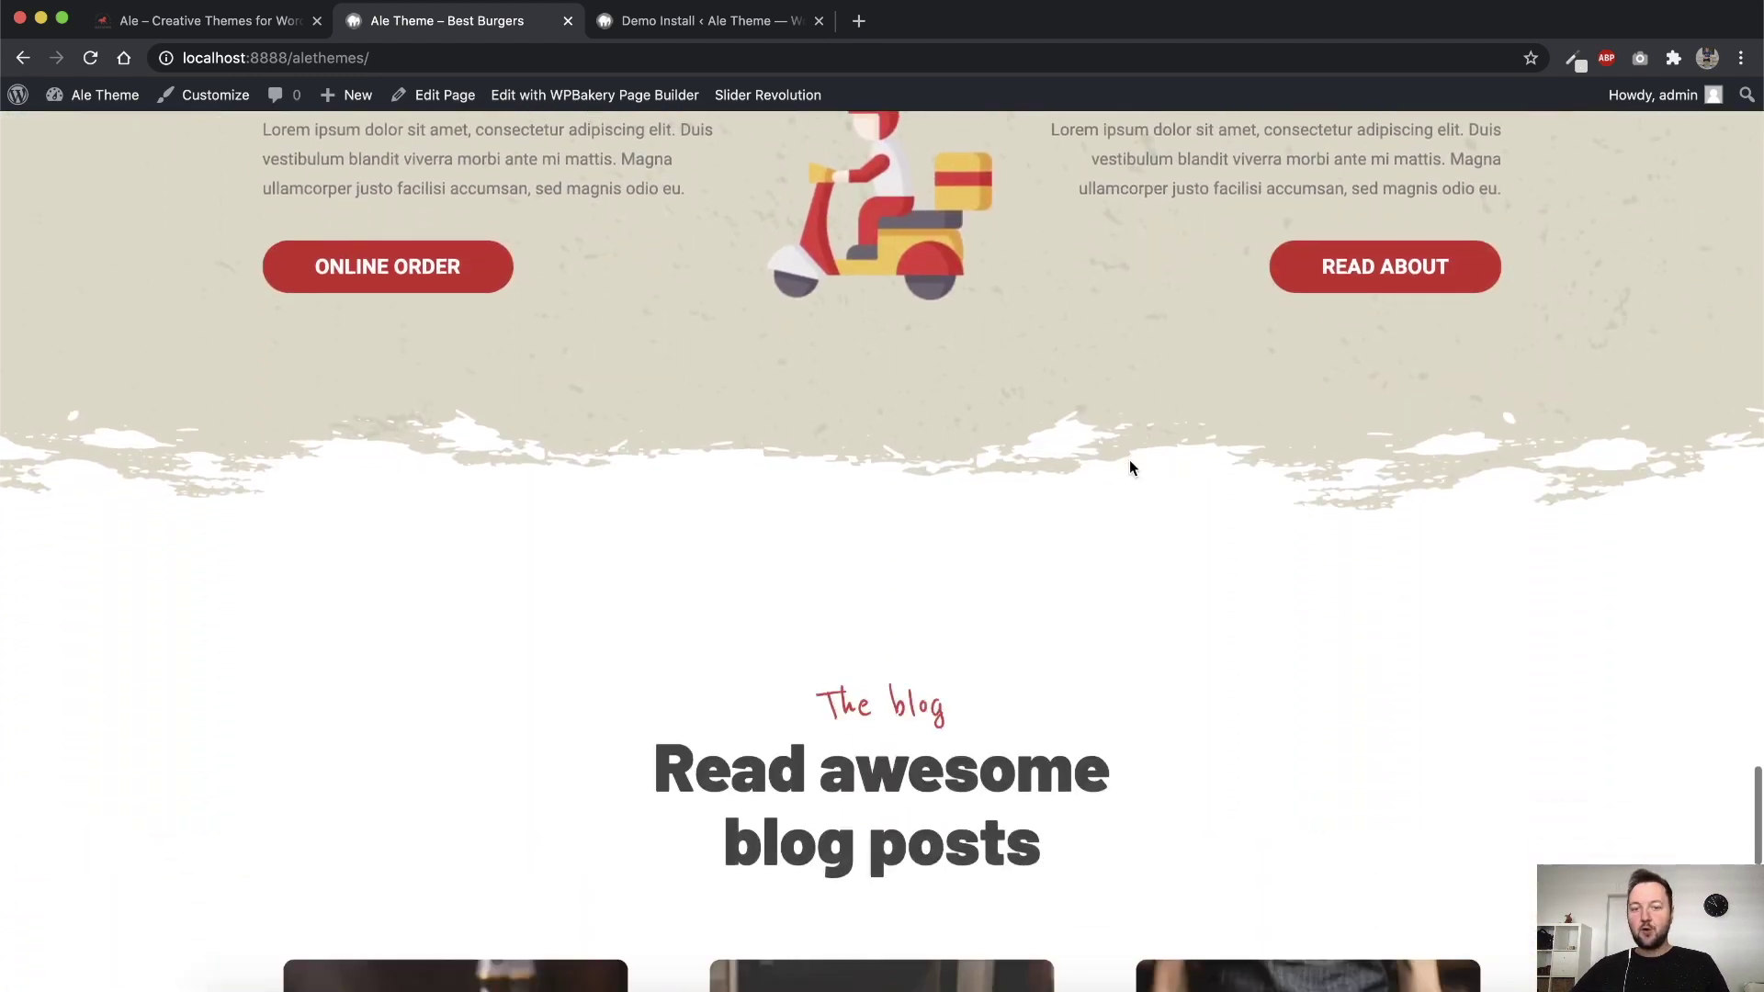
pyautogui.scroll(-3, 1277, 445)
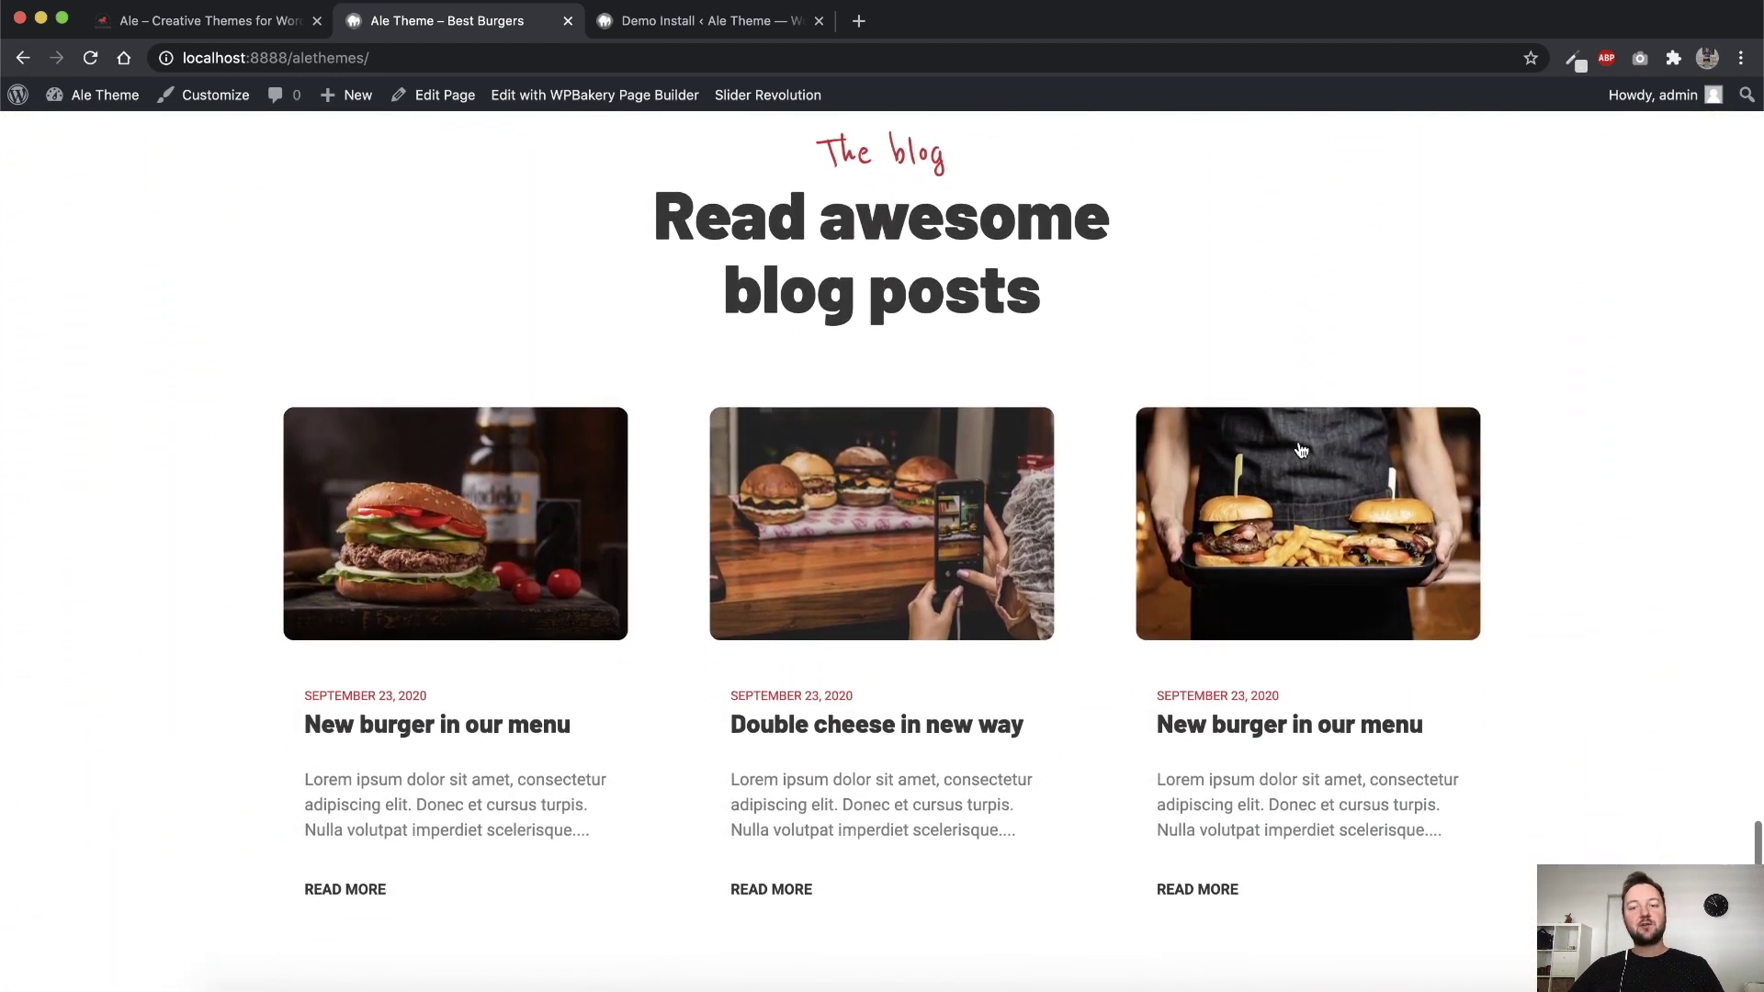
pyautogui.scroll(-6, 1485, 452)
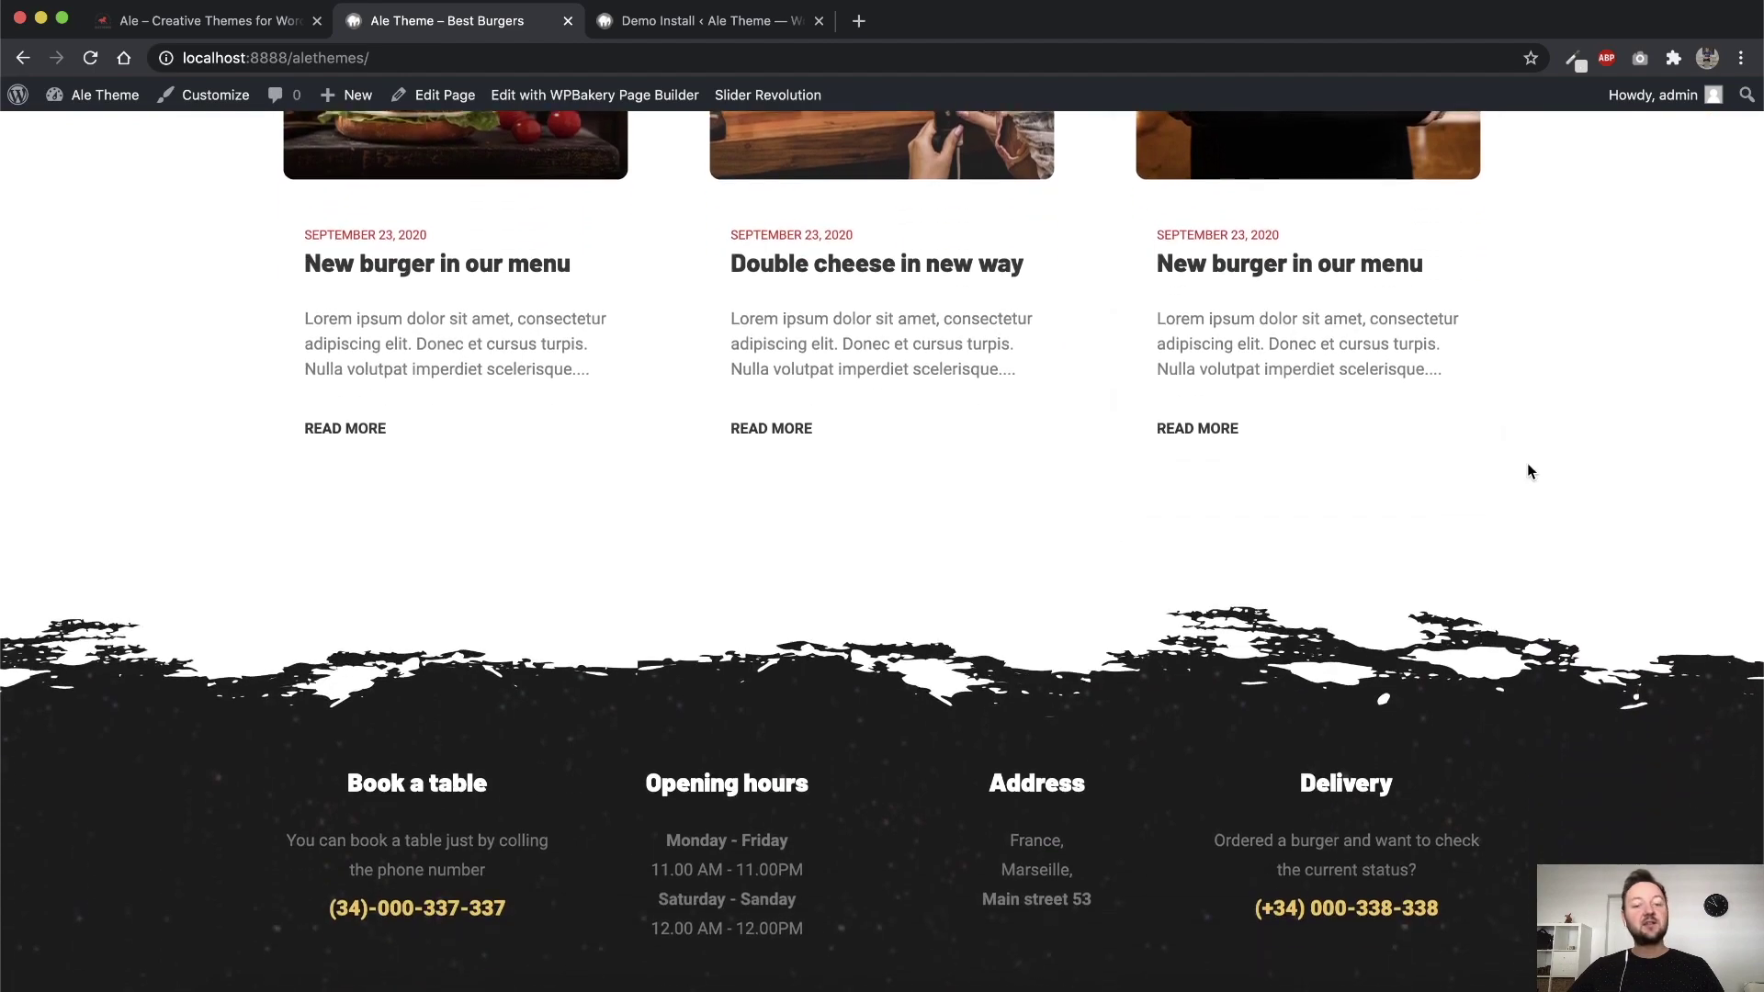
pyautogui.scroll(20, 1530, 470)
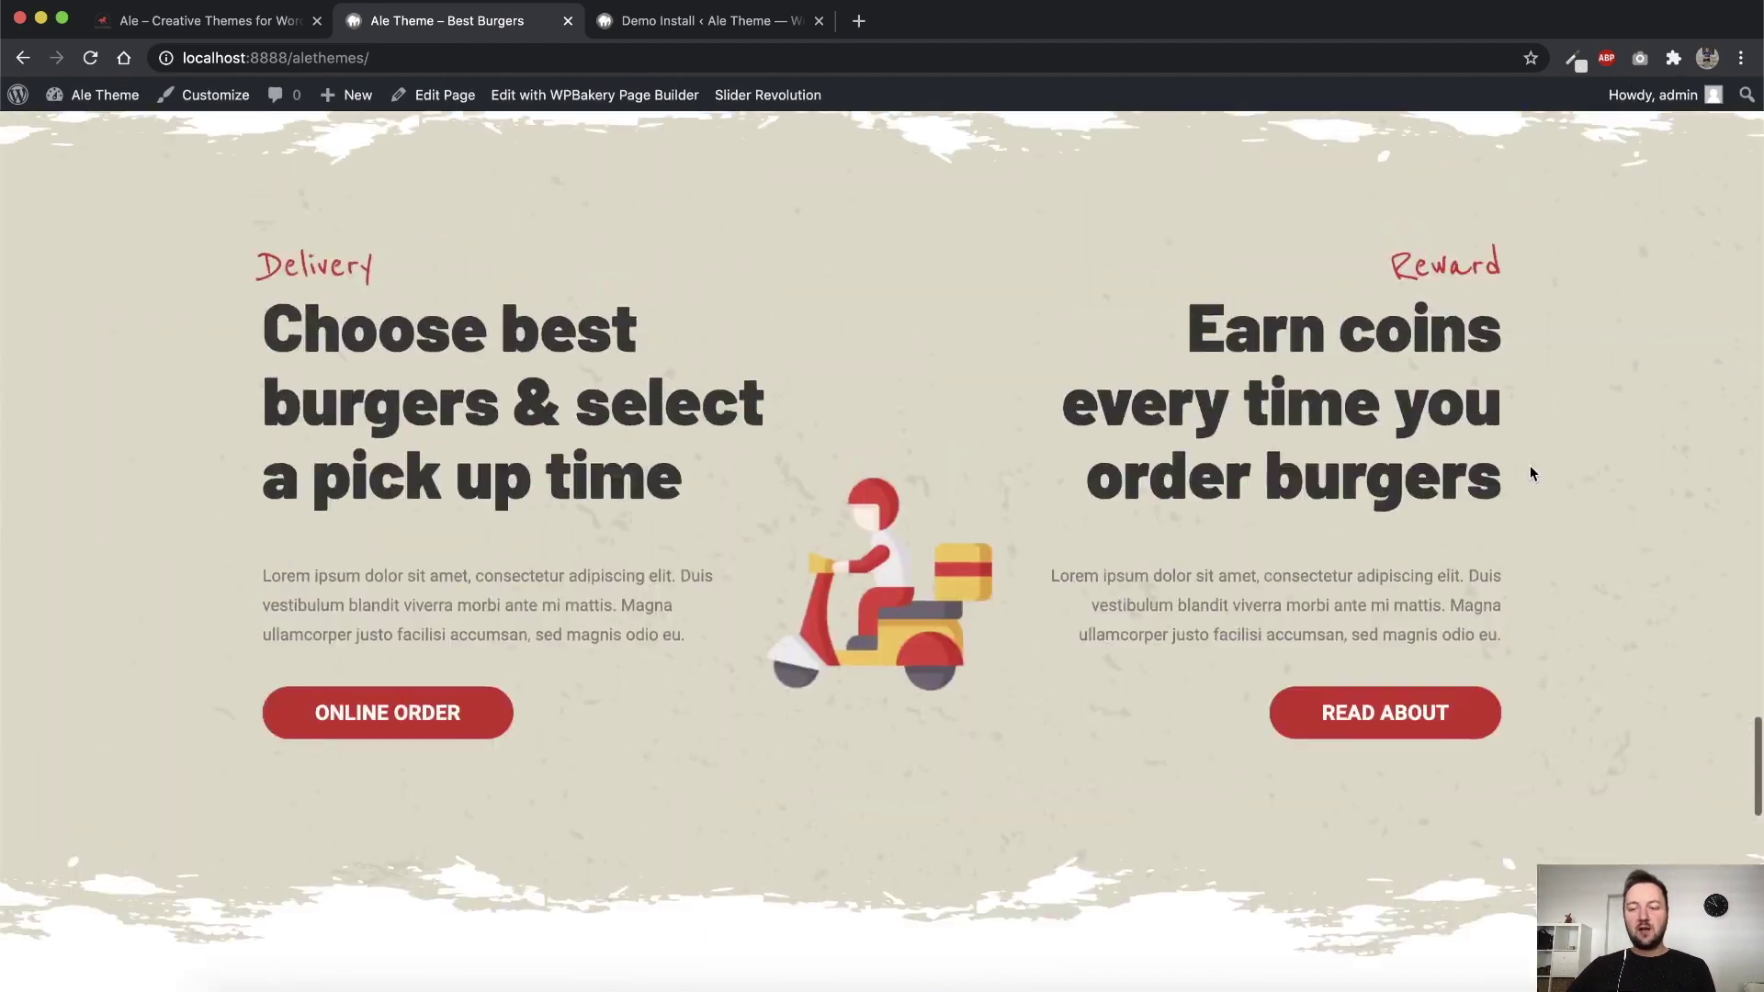
pyautogui.scroll(15, 1526, 471)
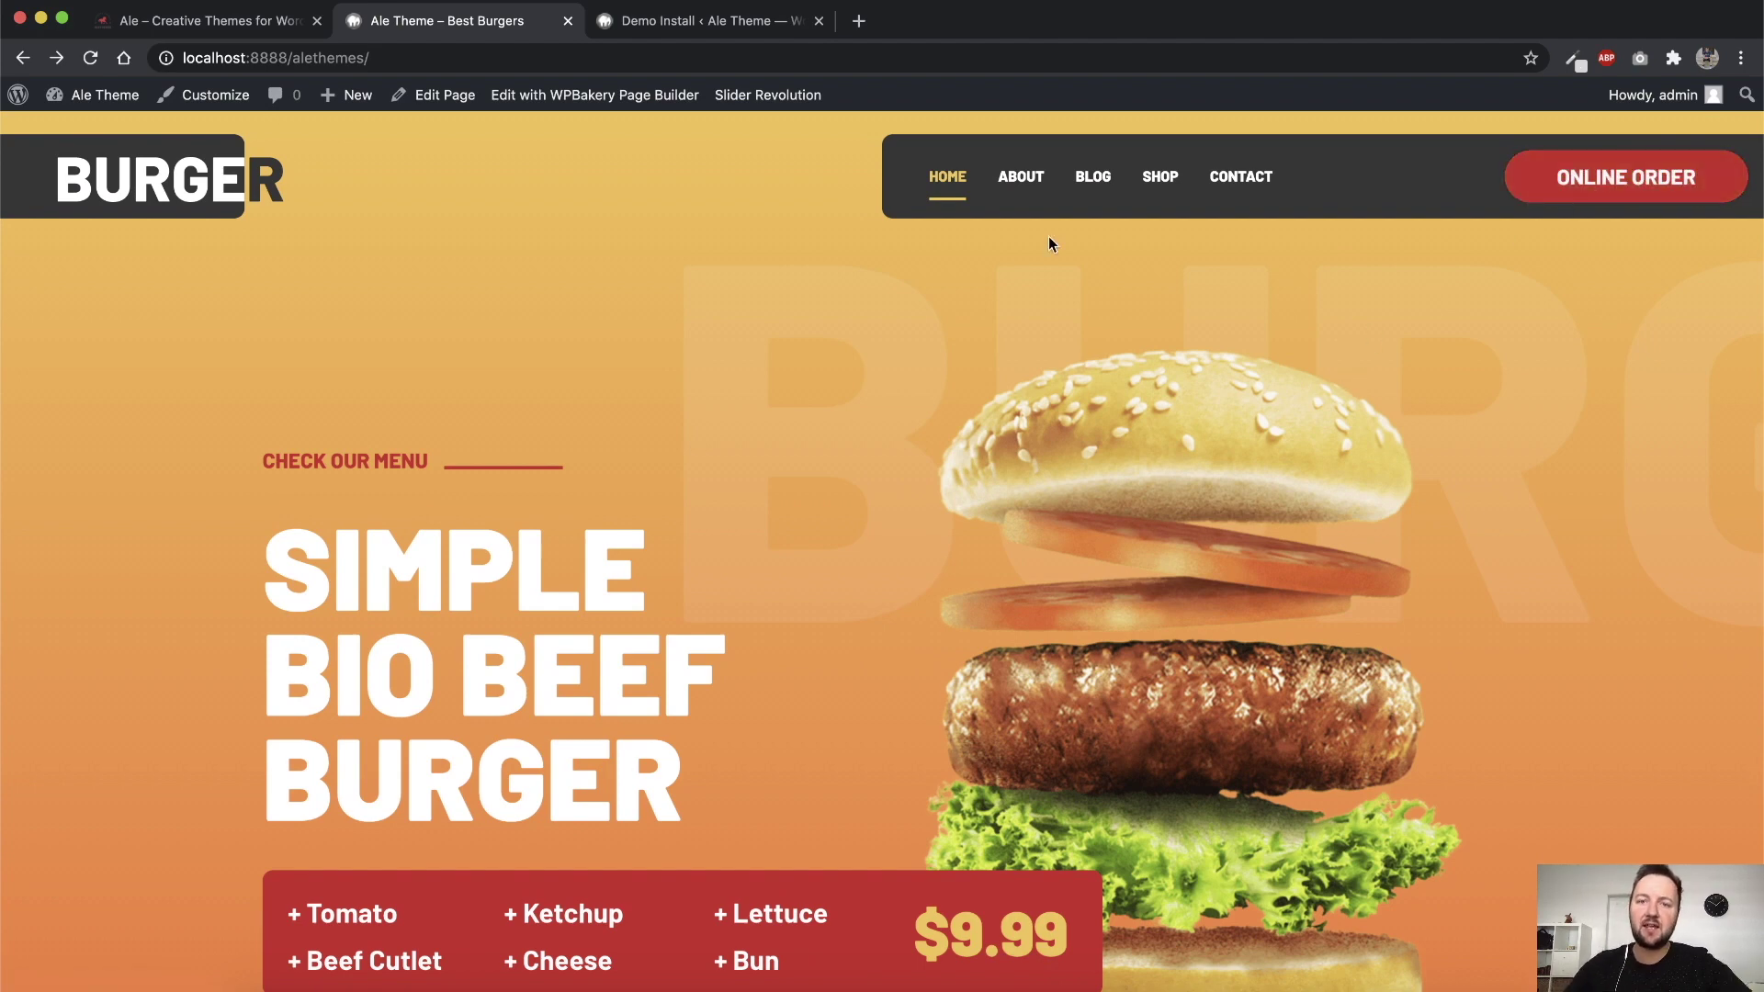
# Try the Beer, Coffee and Beef category filters in the home page's special offers section
pyautogui.scroll(-10, 996, 389)
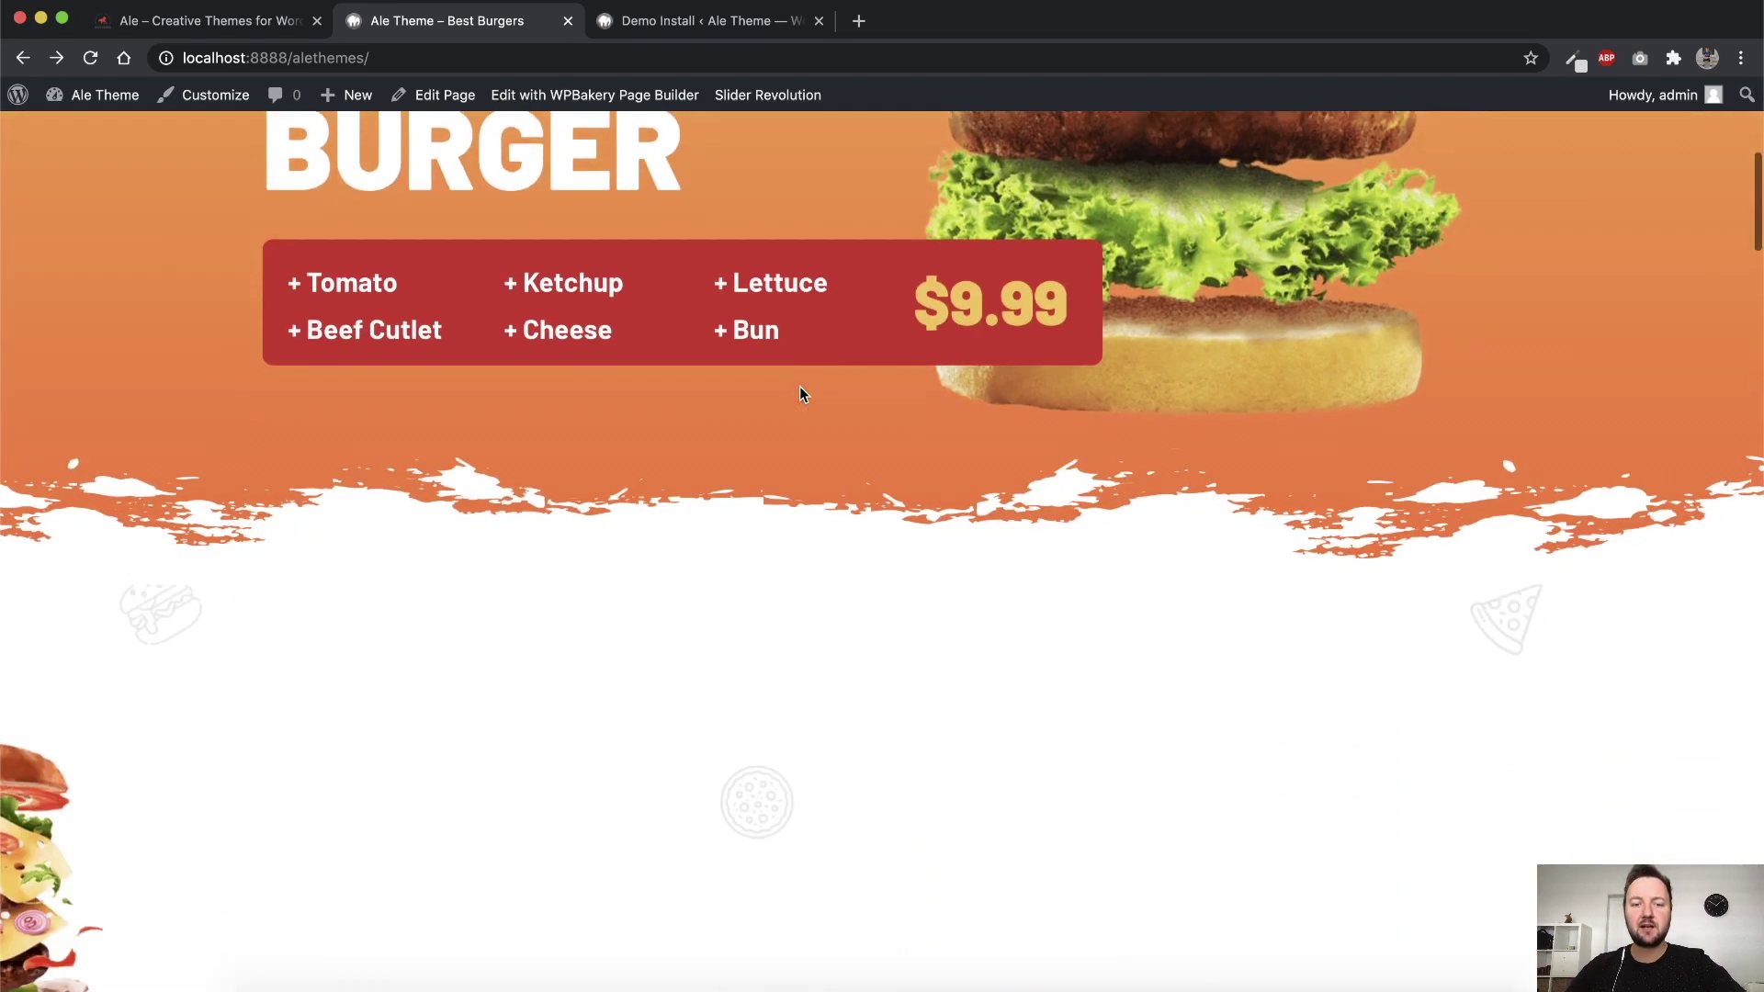
pyautogui.scroll(-15, 774, 382)
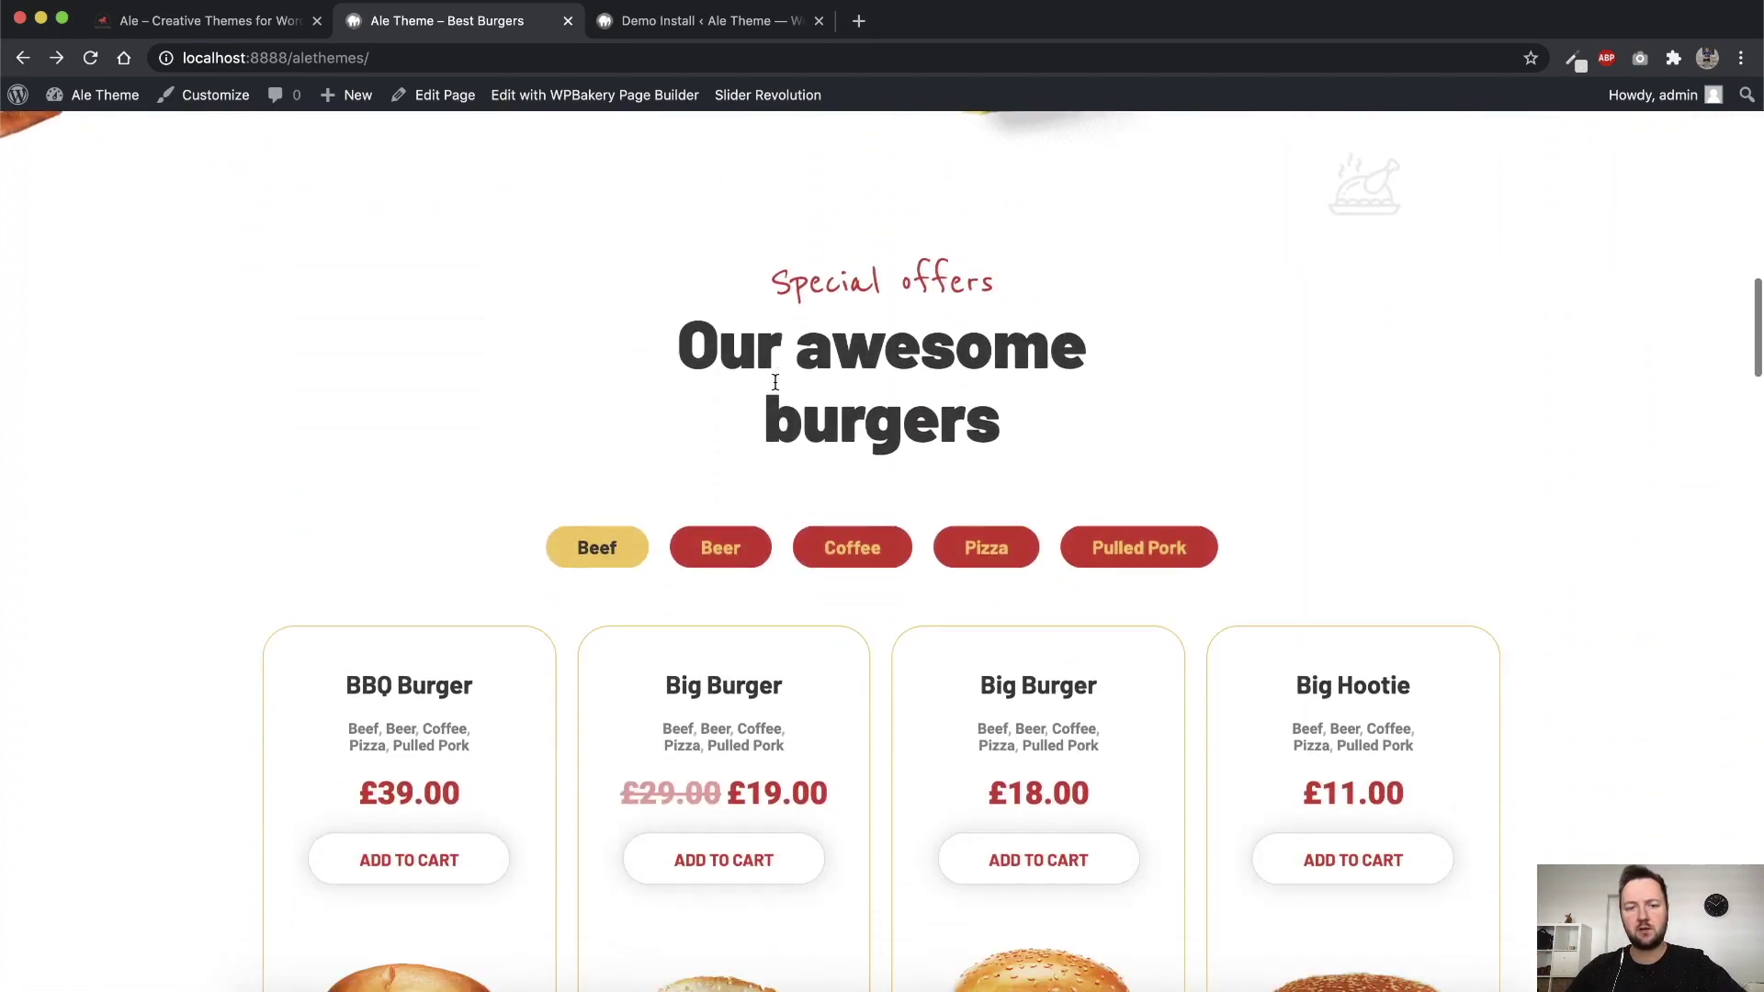
pyautogui.click(721, 288)
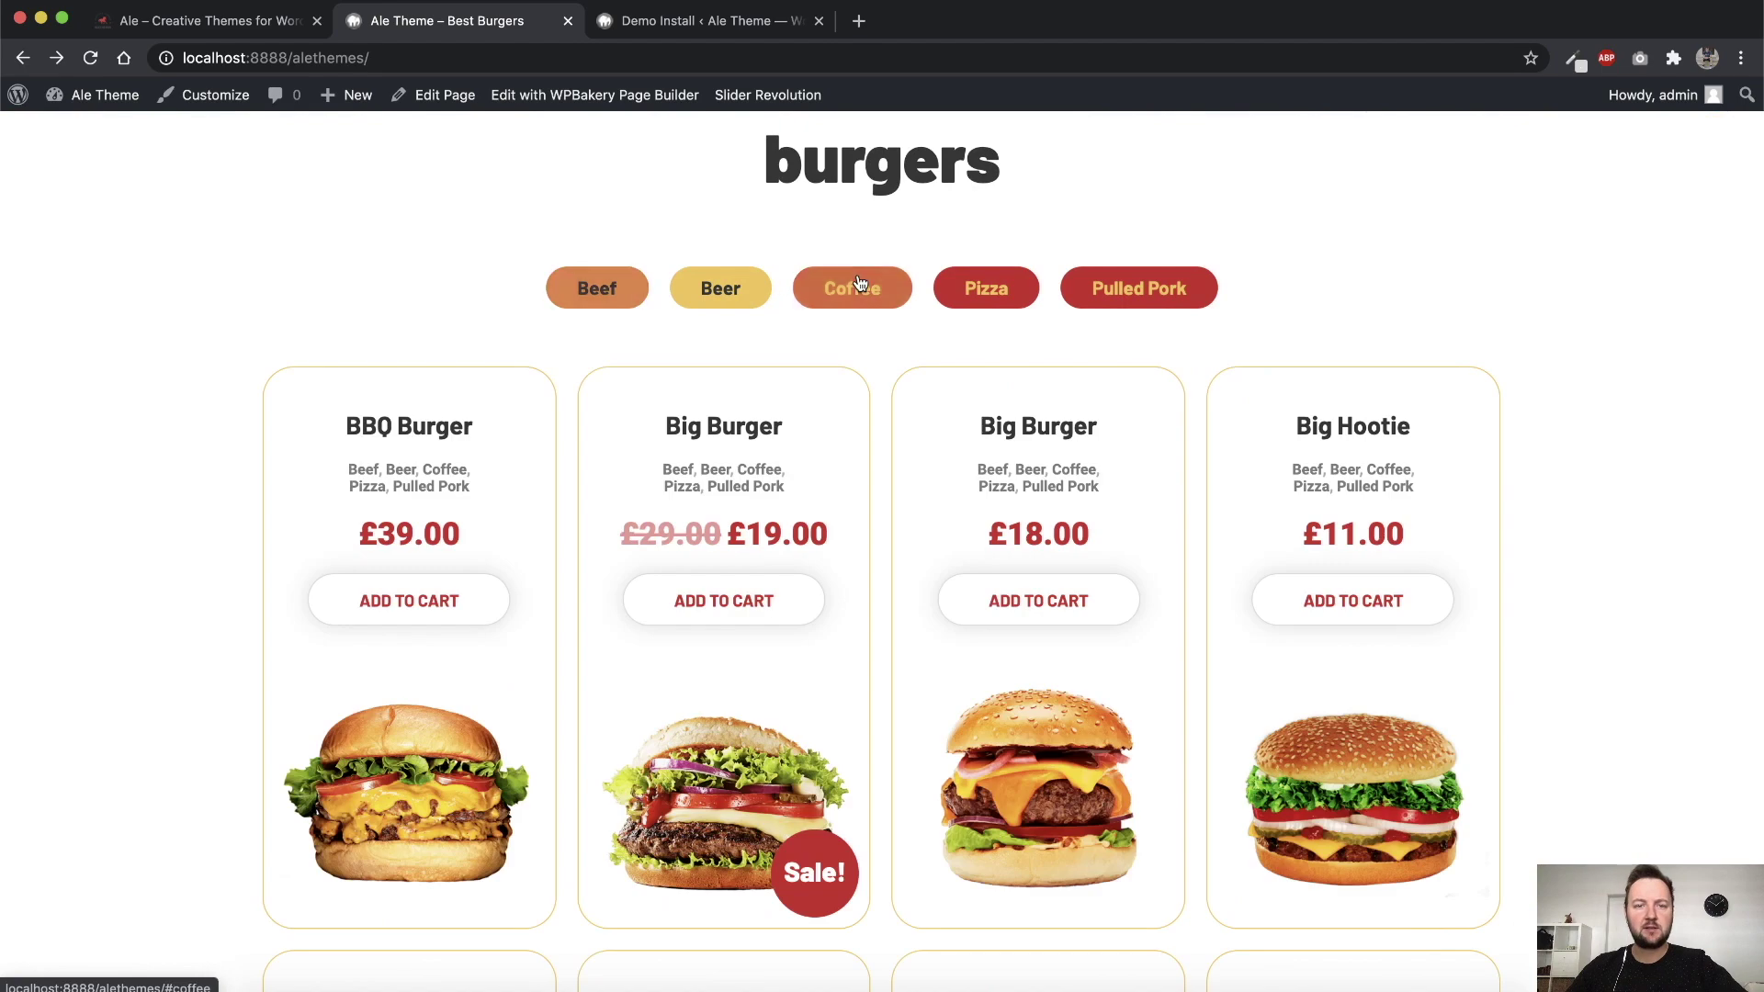
pyautogui.scroll(-1, 661, 634)
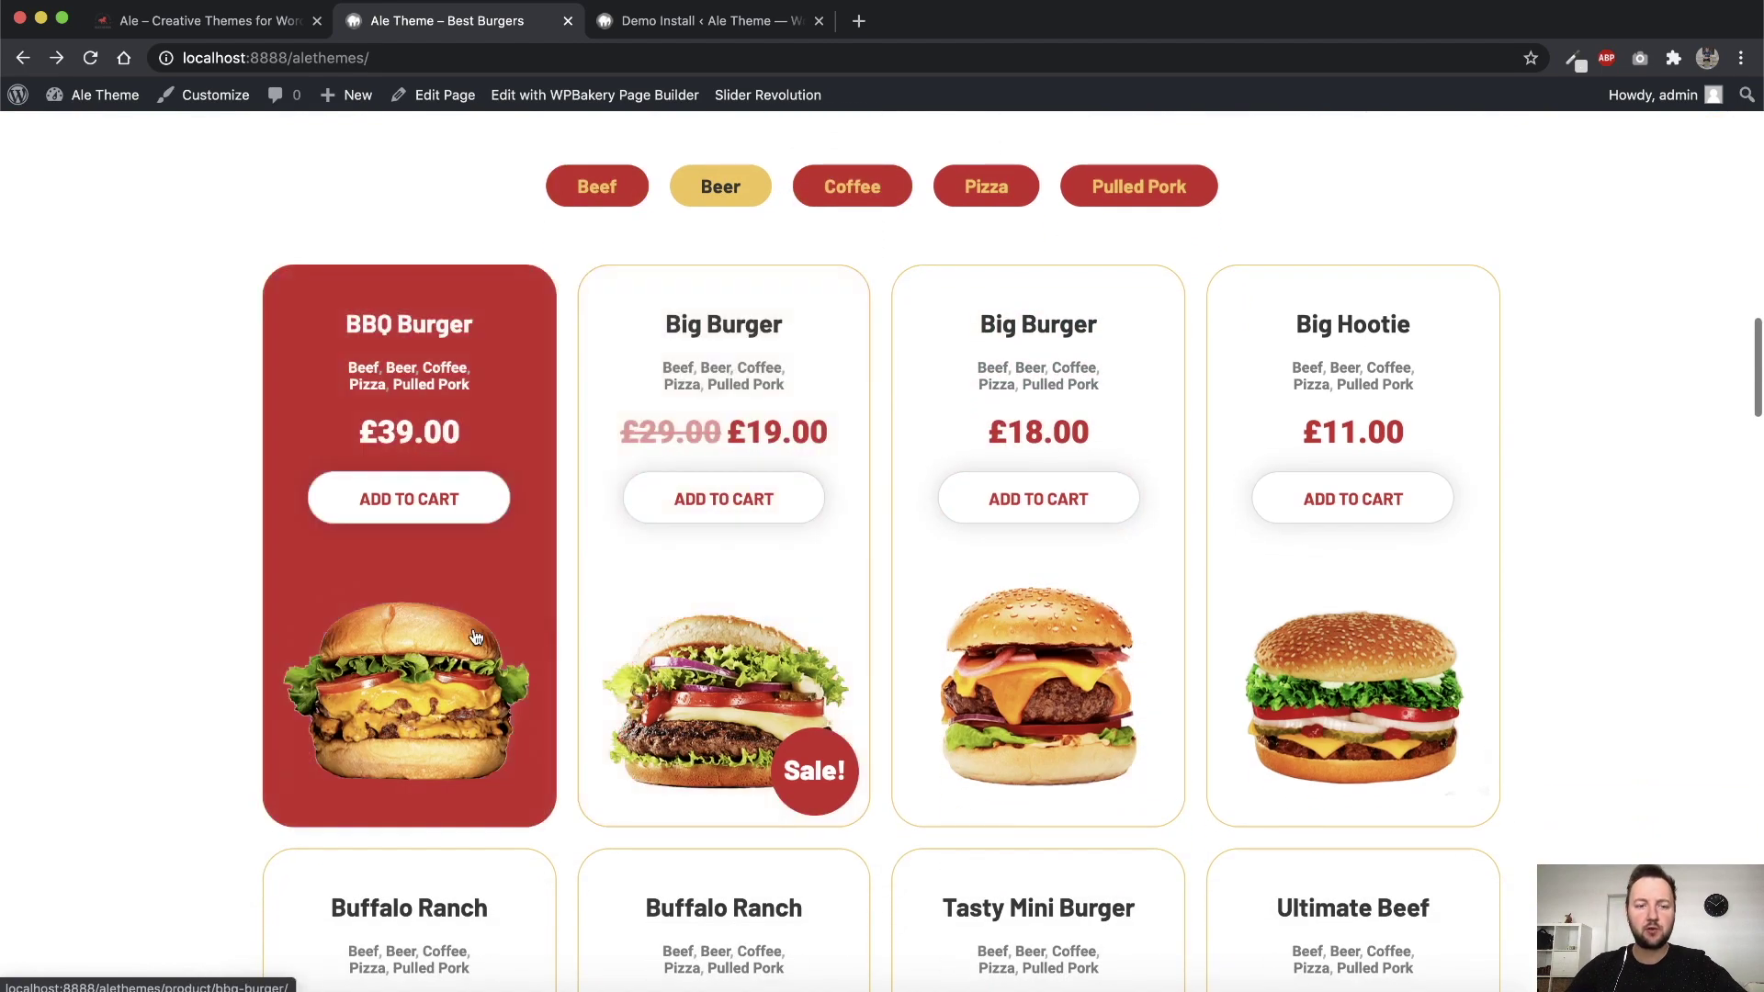
pyautogui.scroll(1, 1023, 654)
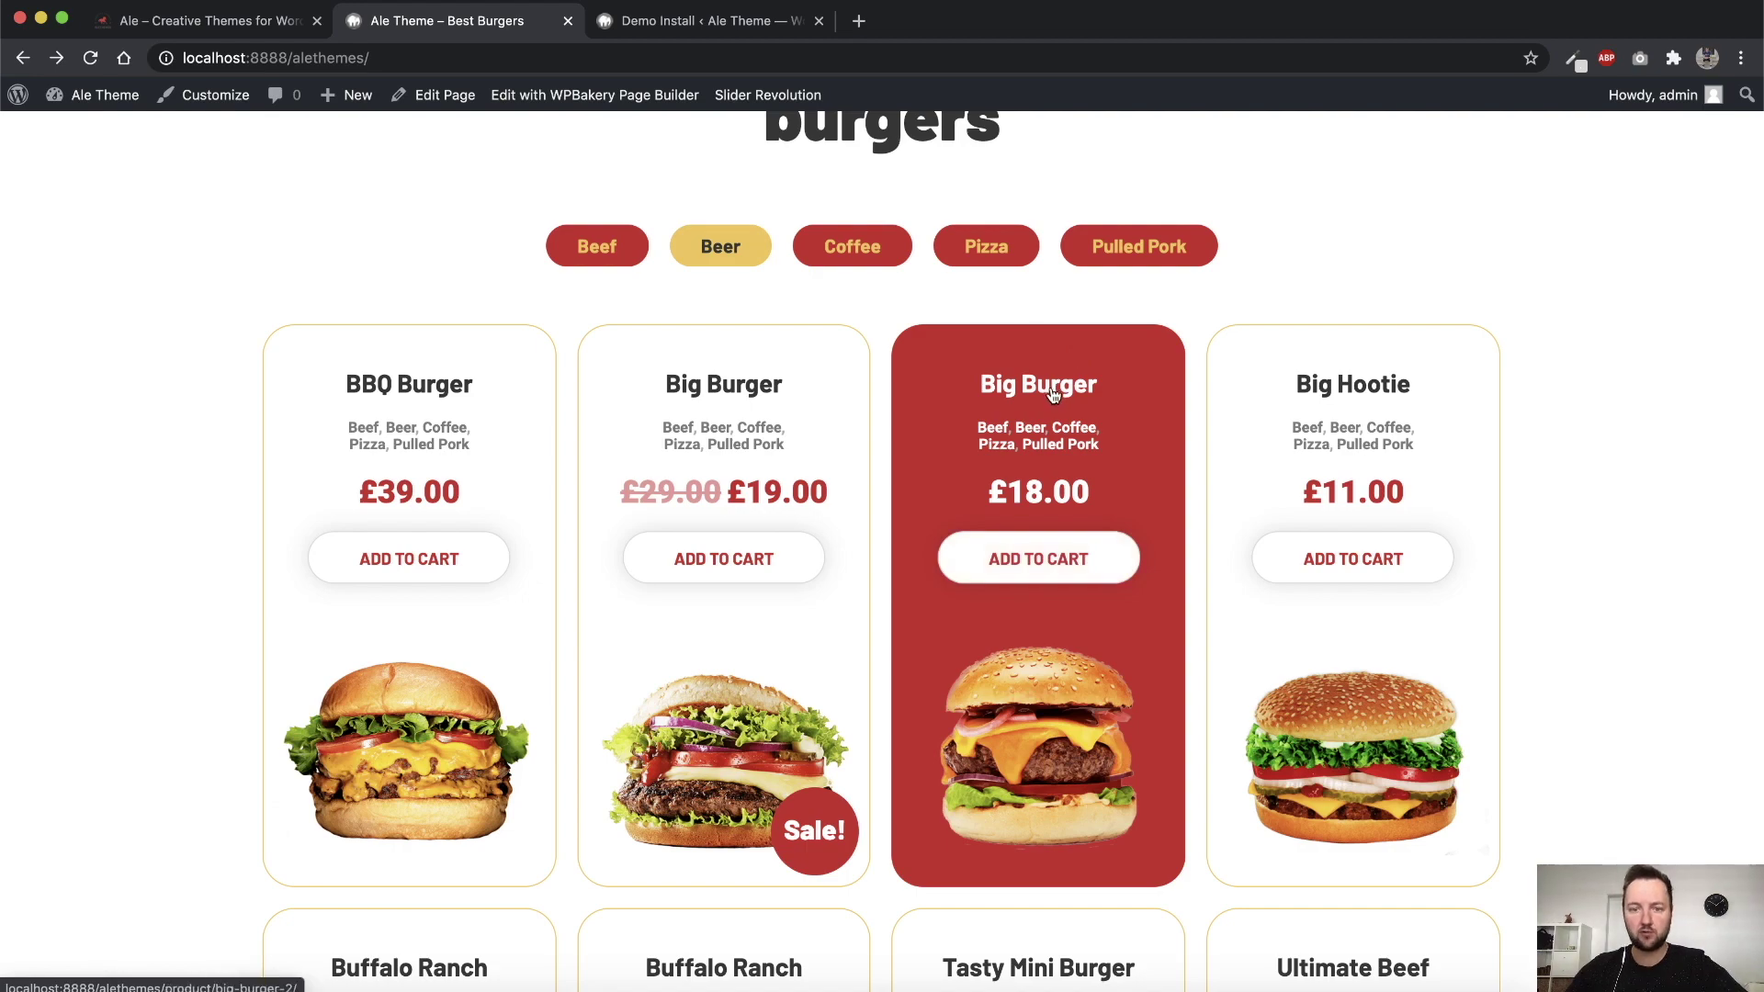
pyautogui.click(850, 248)
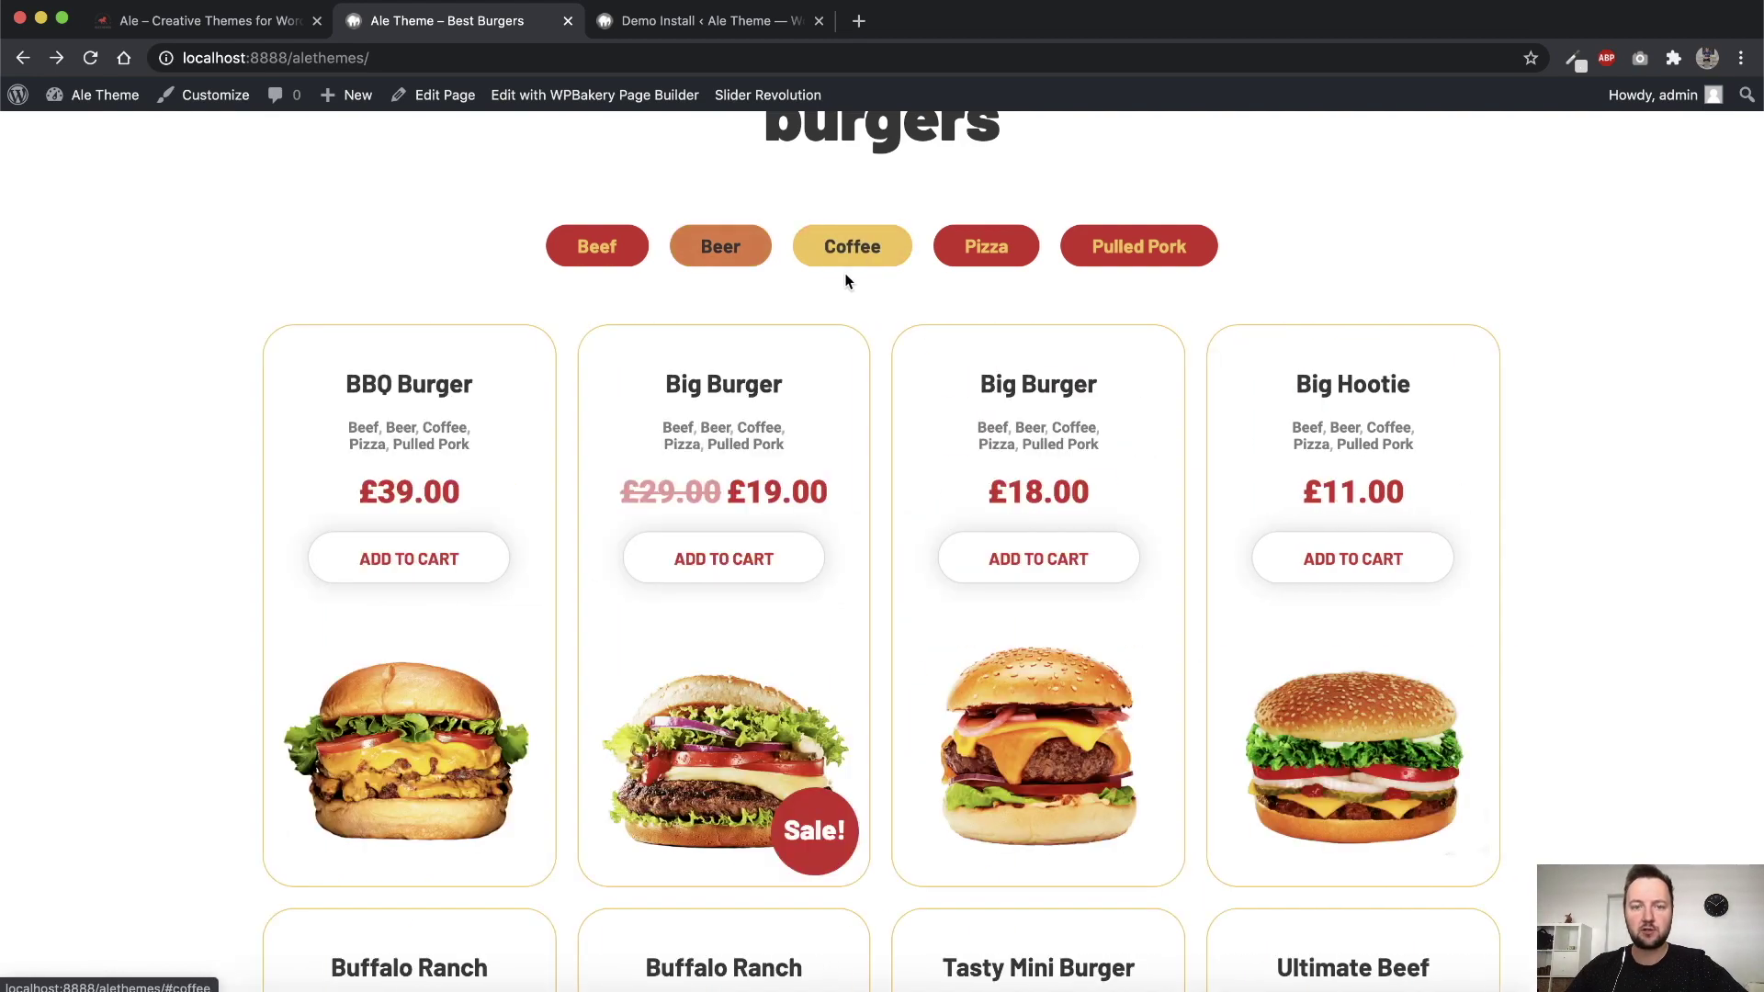
pyautogui.click(594, 246)
# Examine the home page's ingredient, testimonial, delivery, blog and footer sections, switching the testimonial slider to its second slide
pyautogui.scroll(-15, 895, 435)
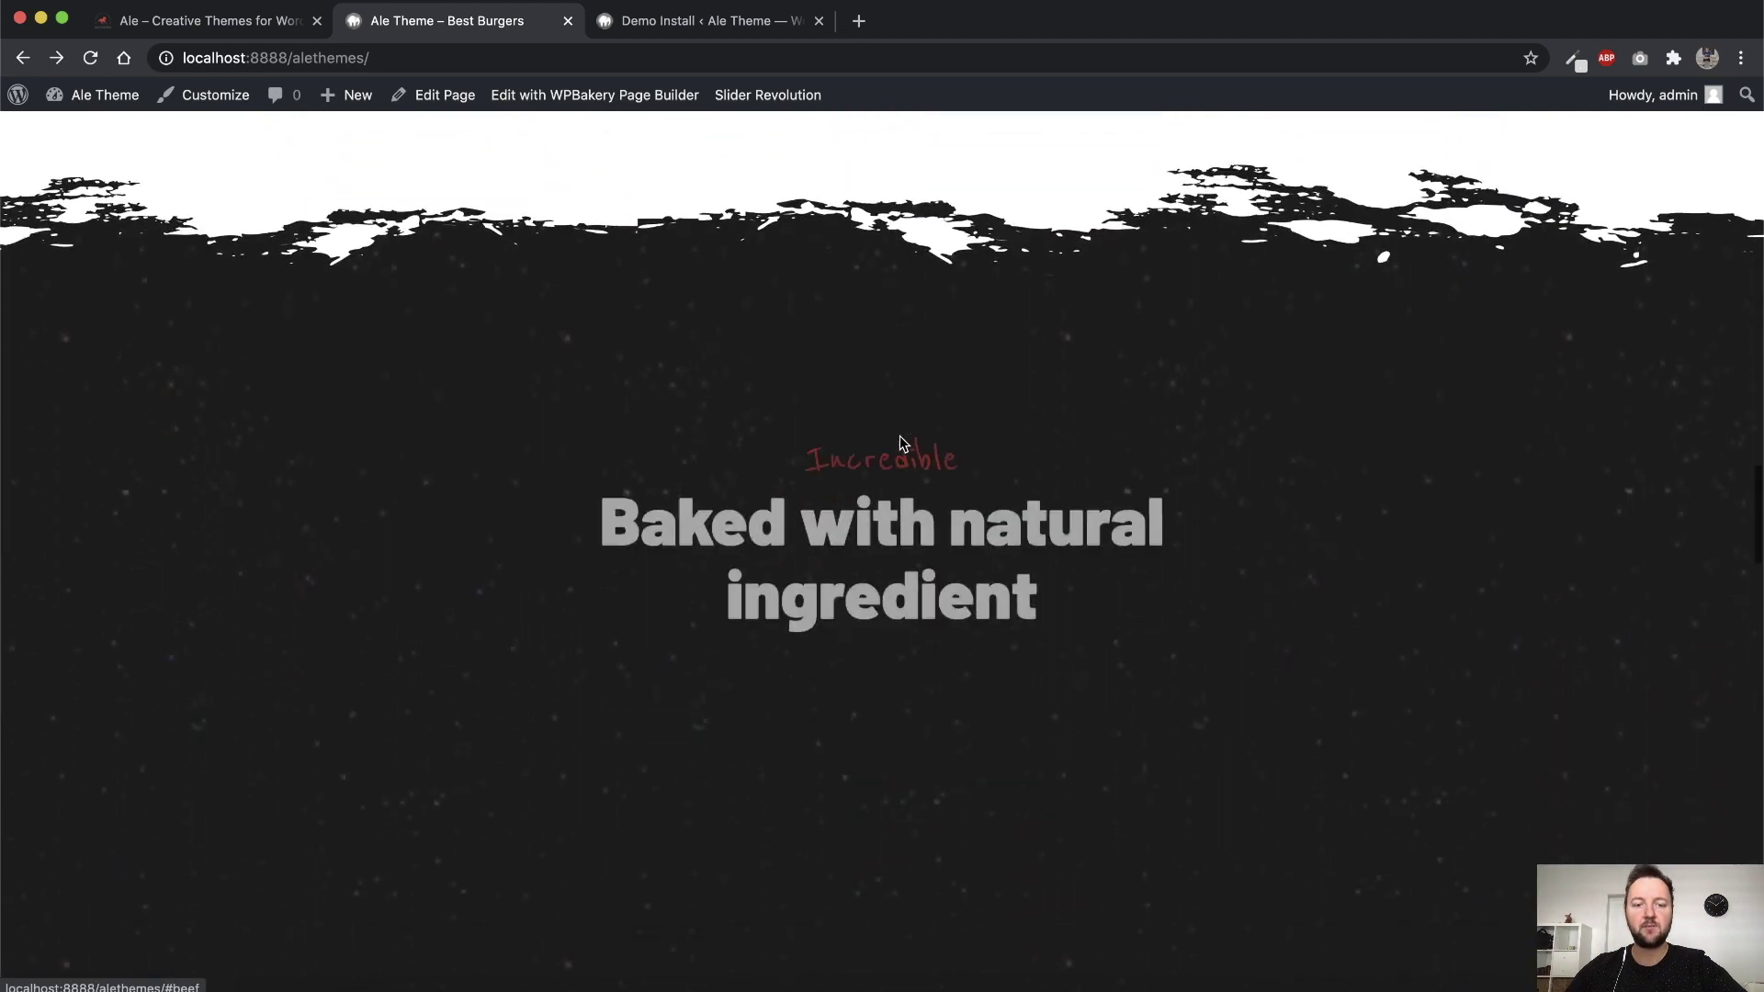
pyautogui.scroll(-3, 900, 435)
pyautogui.scroll(-3, 913, 439)
pyautogui.scroll(-12, 912, 441)
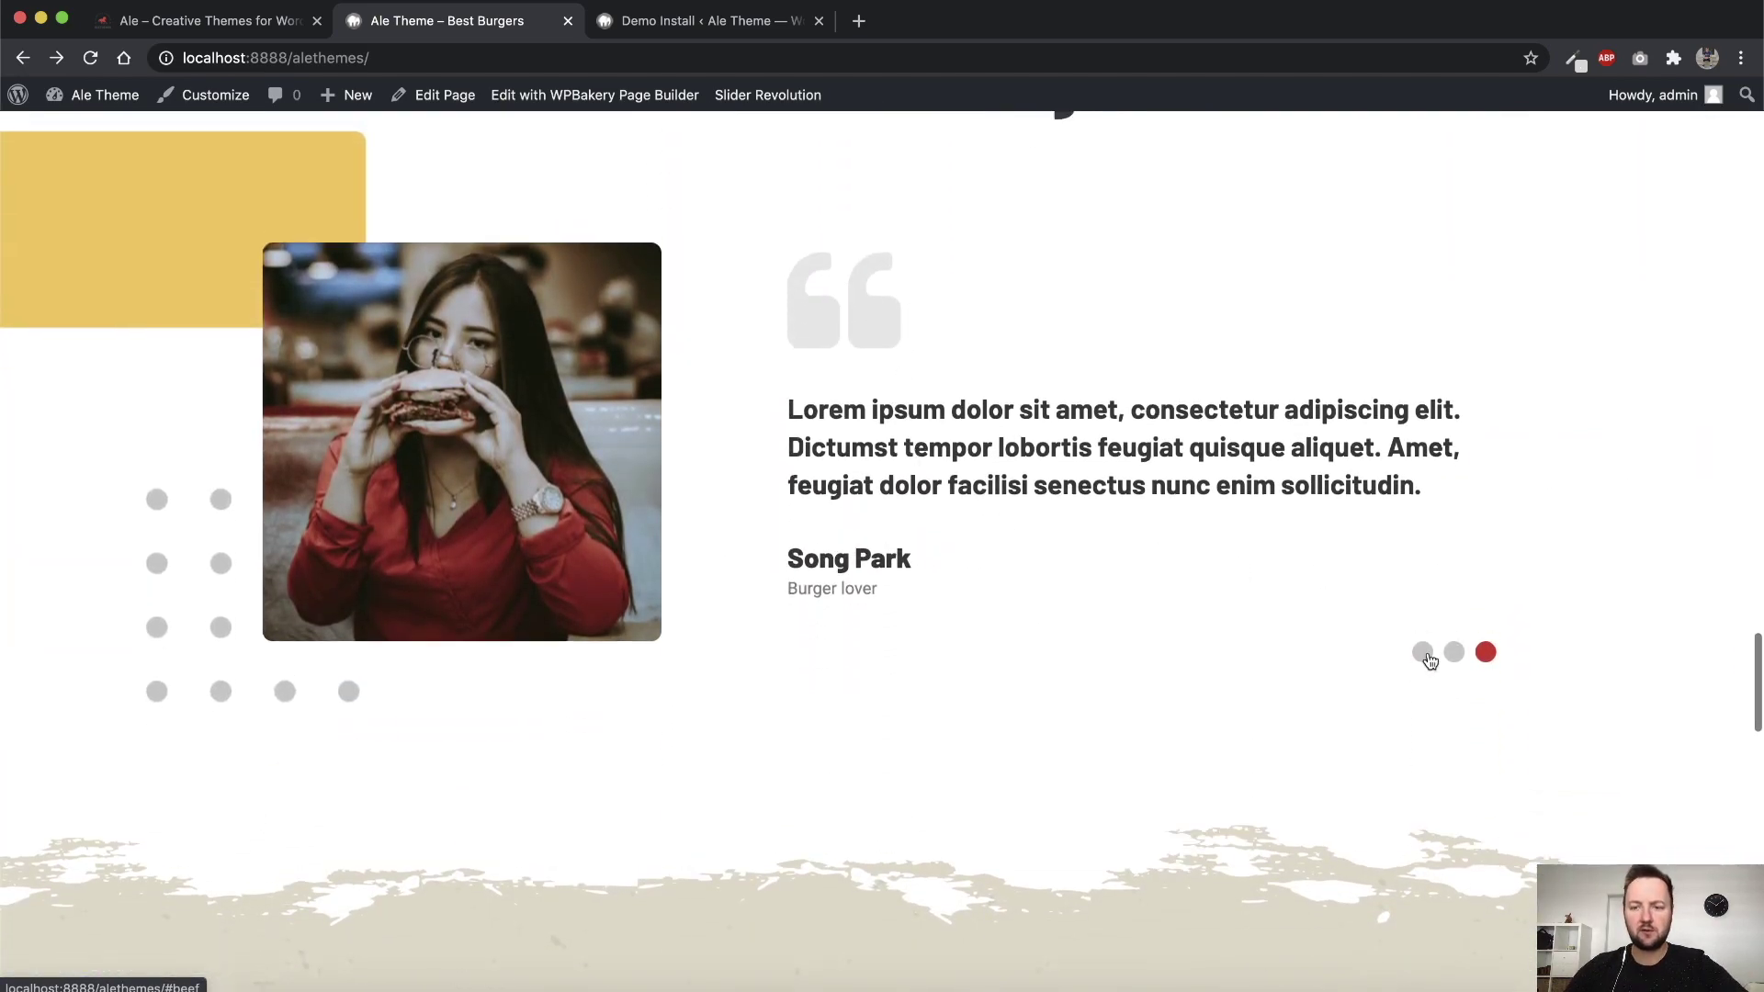
pyautogui.click(1455, 654)
pyautogui.scroll(-8, 1016, 548)
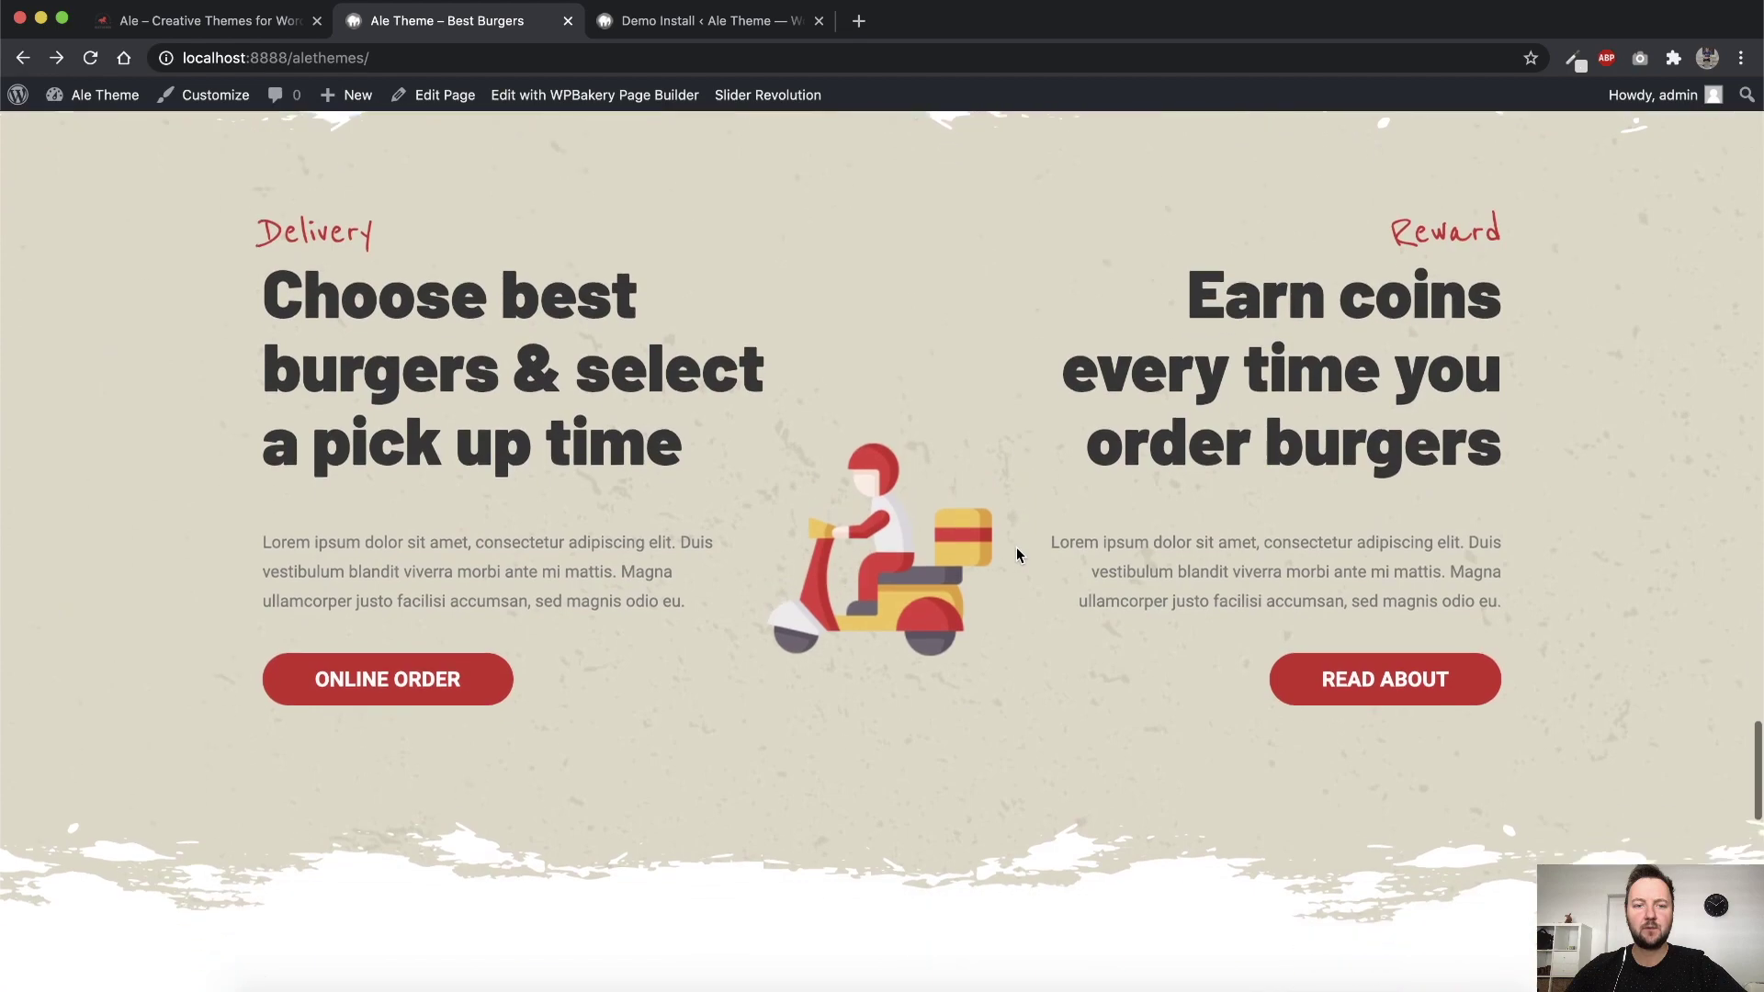
pyautogui.scroll(-1, 834, 531)
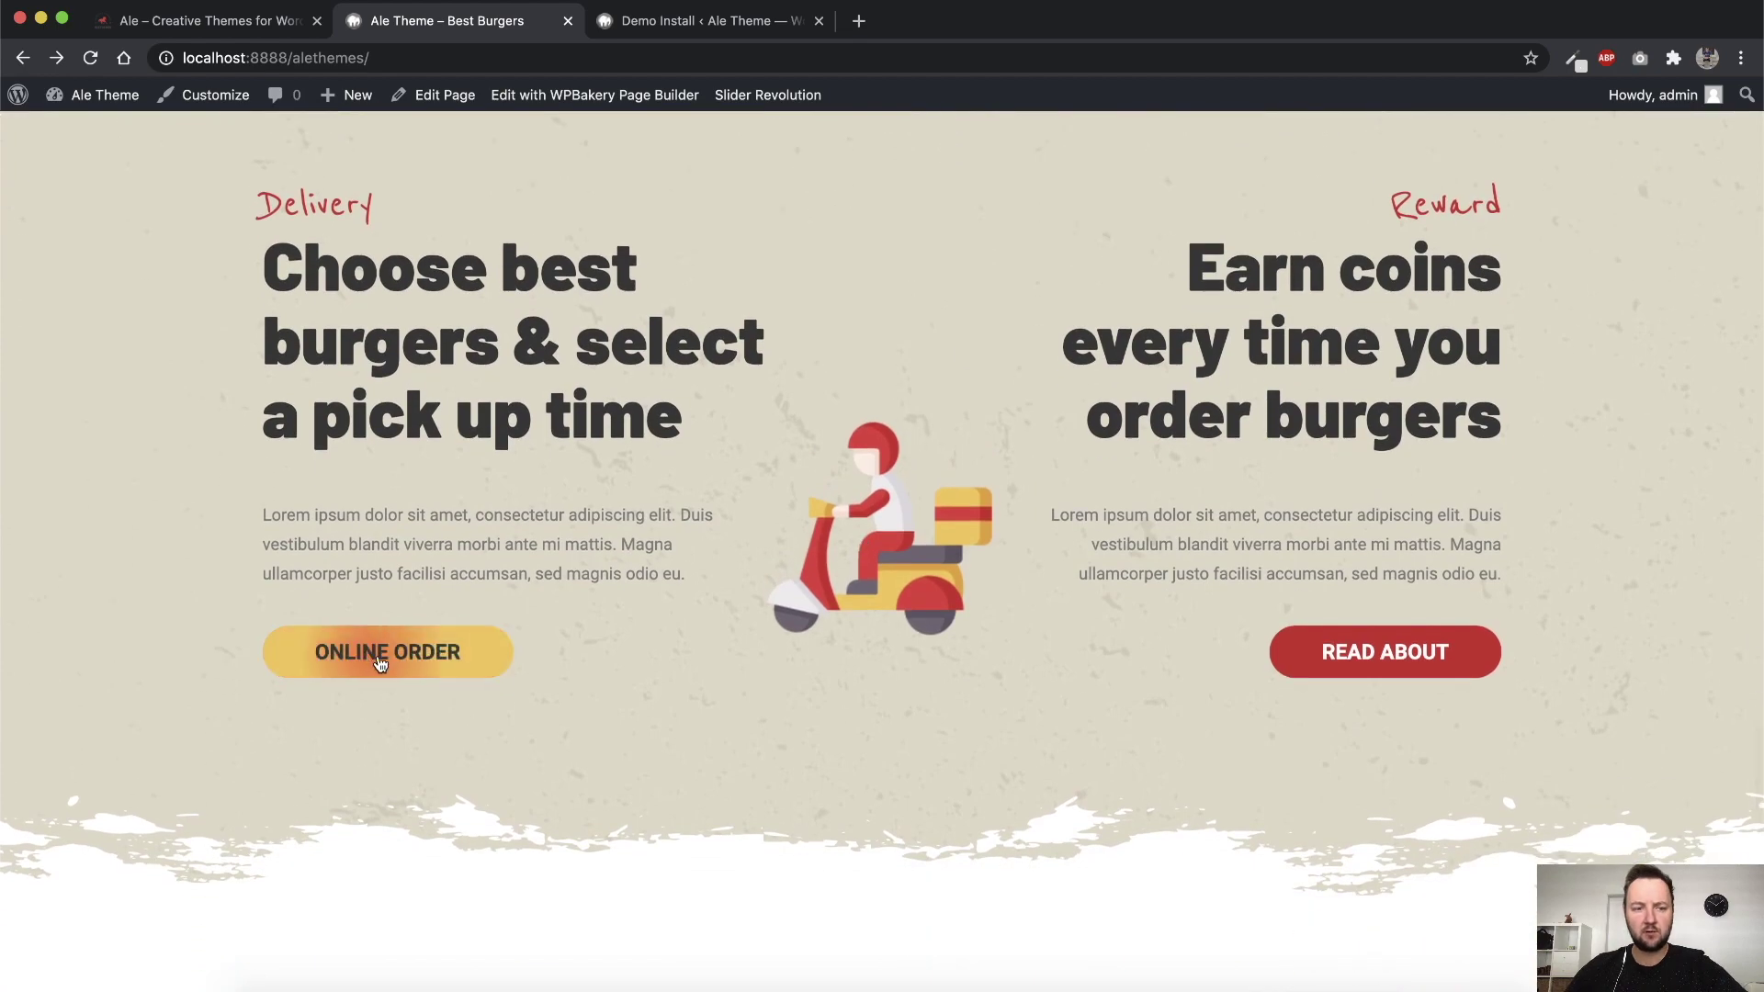
pyautogui.scroll(-12, 775, 622)
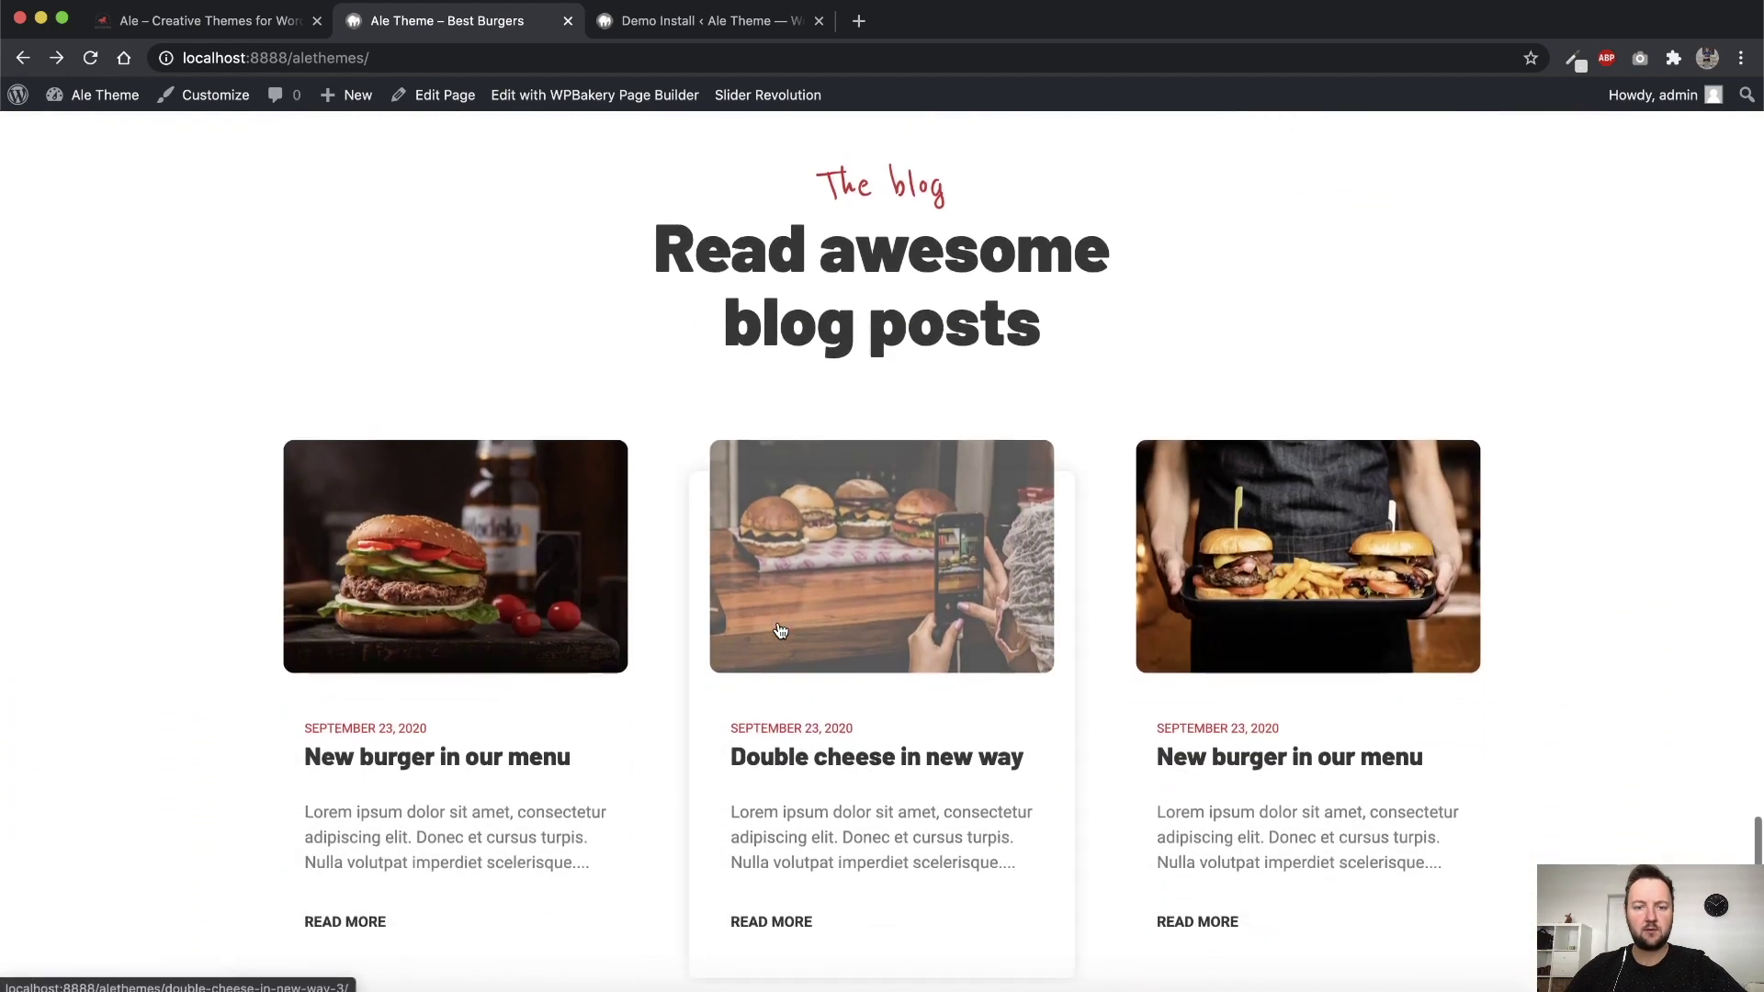
pyautogui.scroll(-5, 823, 588)
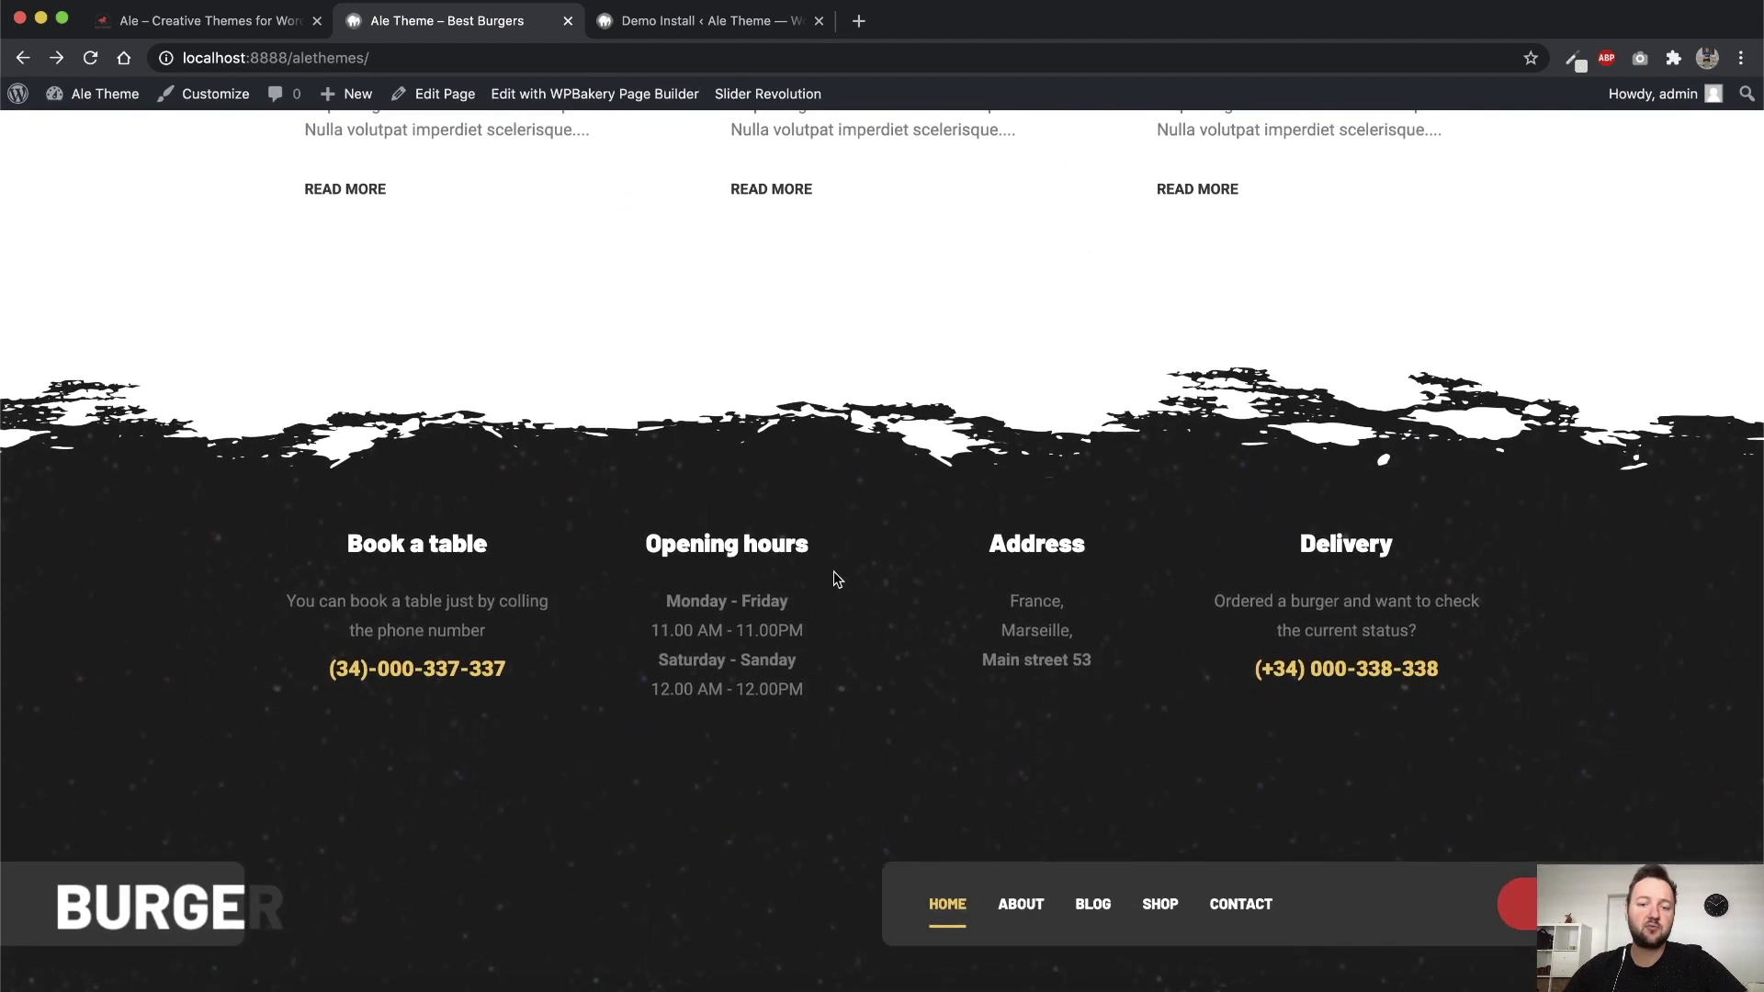
# Open the About page and look through its content, using the Meet the Team link to reach the team section
pyautogui.click(1031, 905)
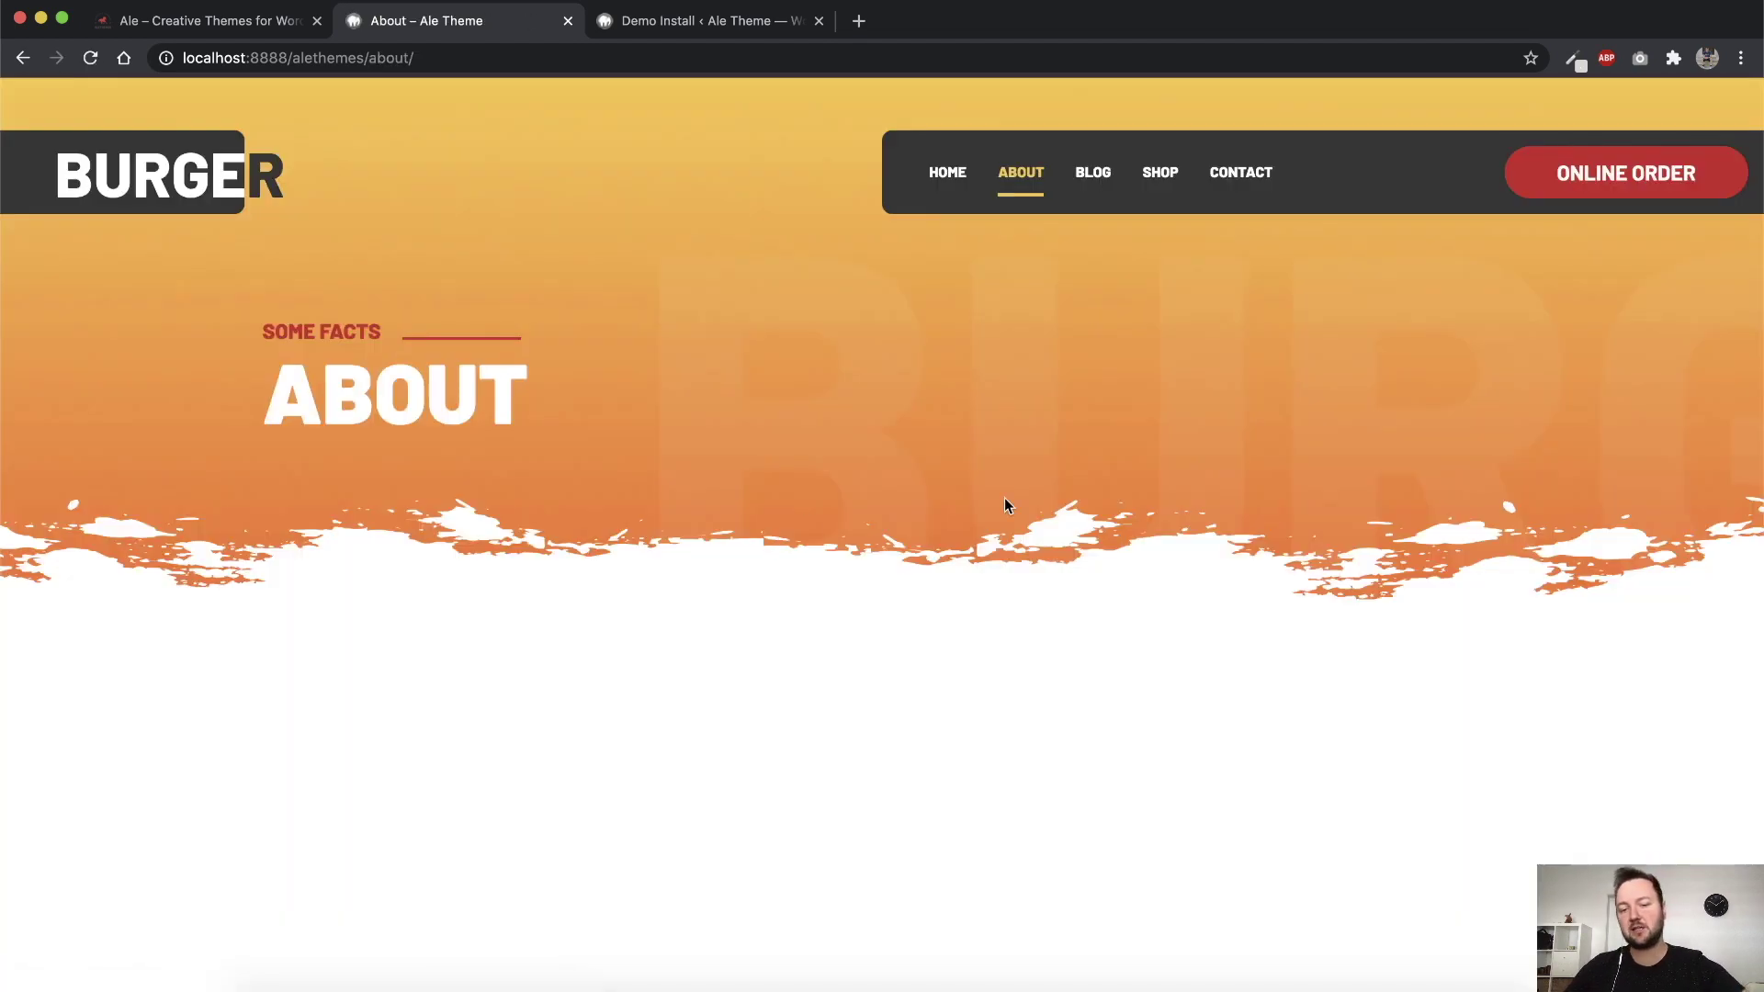
pyautogui.scroll(-1, 1006, 428)
pyautogui.scroll(-3, 1007, 431)
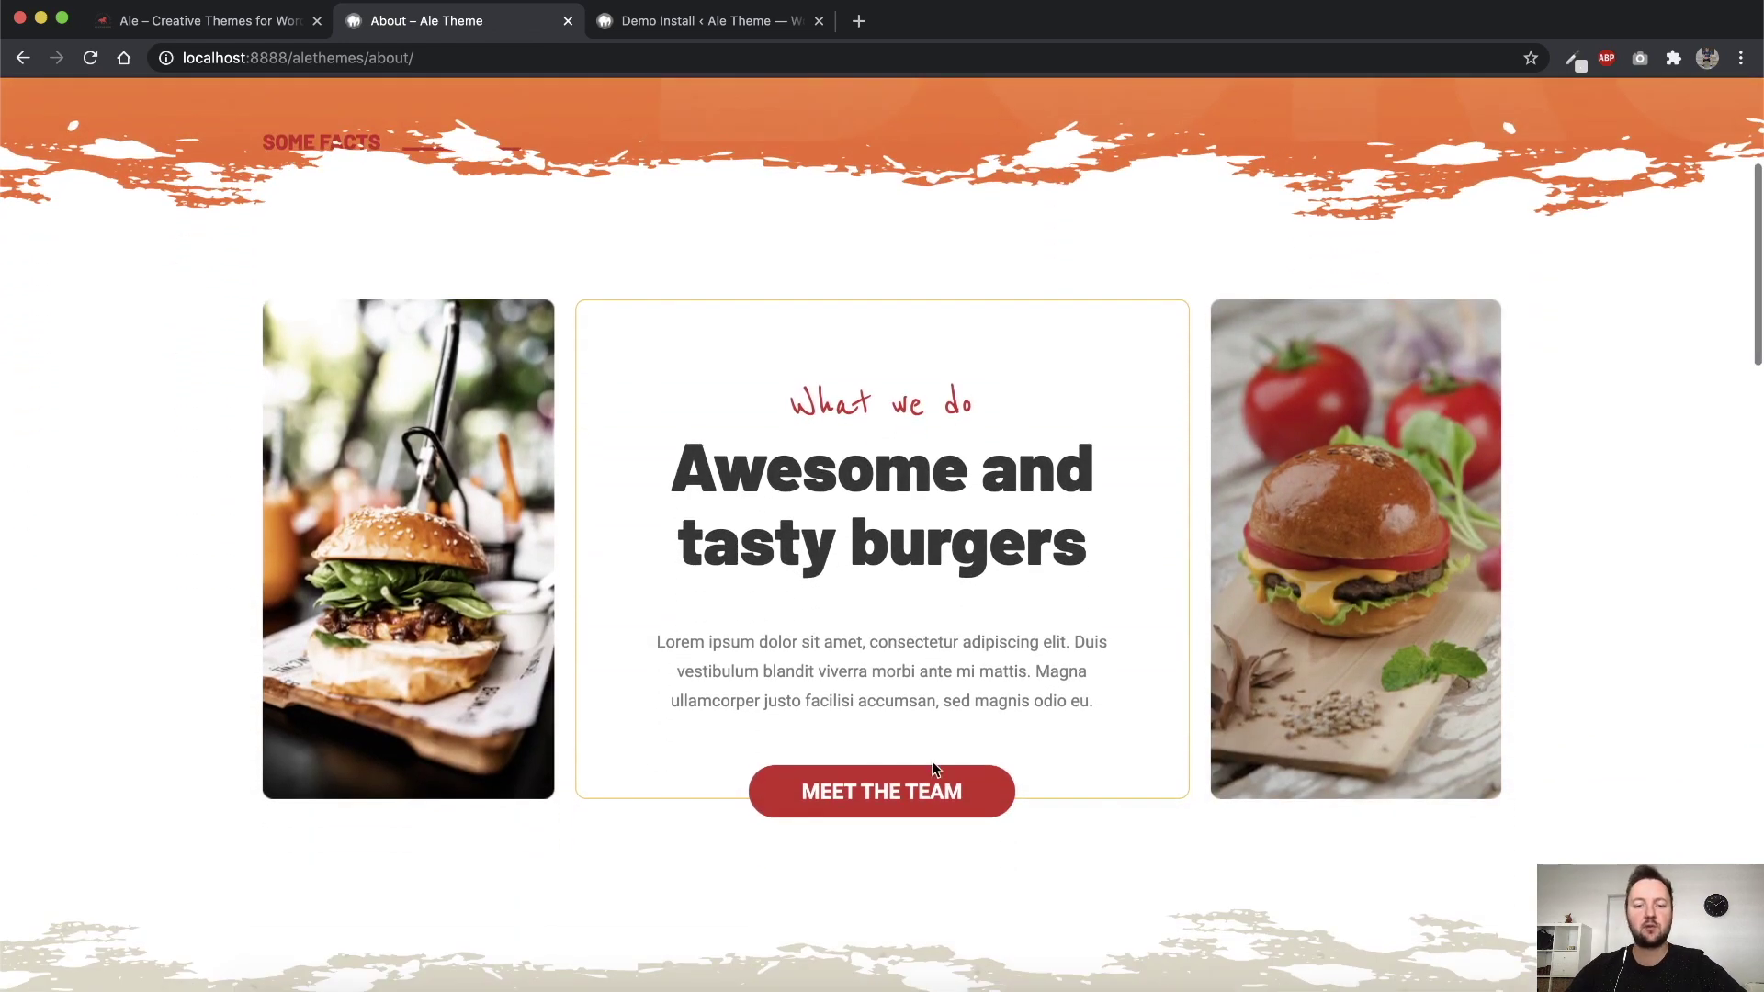
pyautogui.click(903, 772)
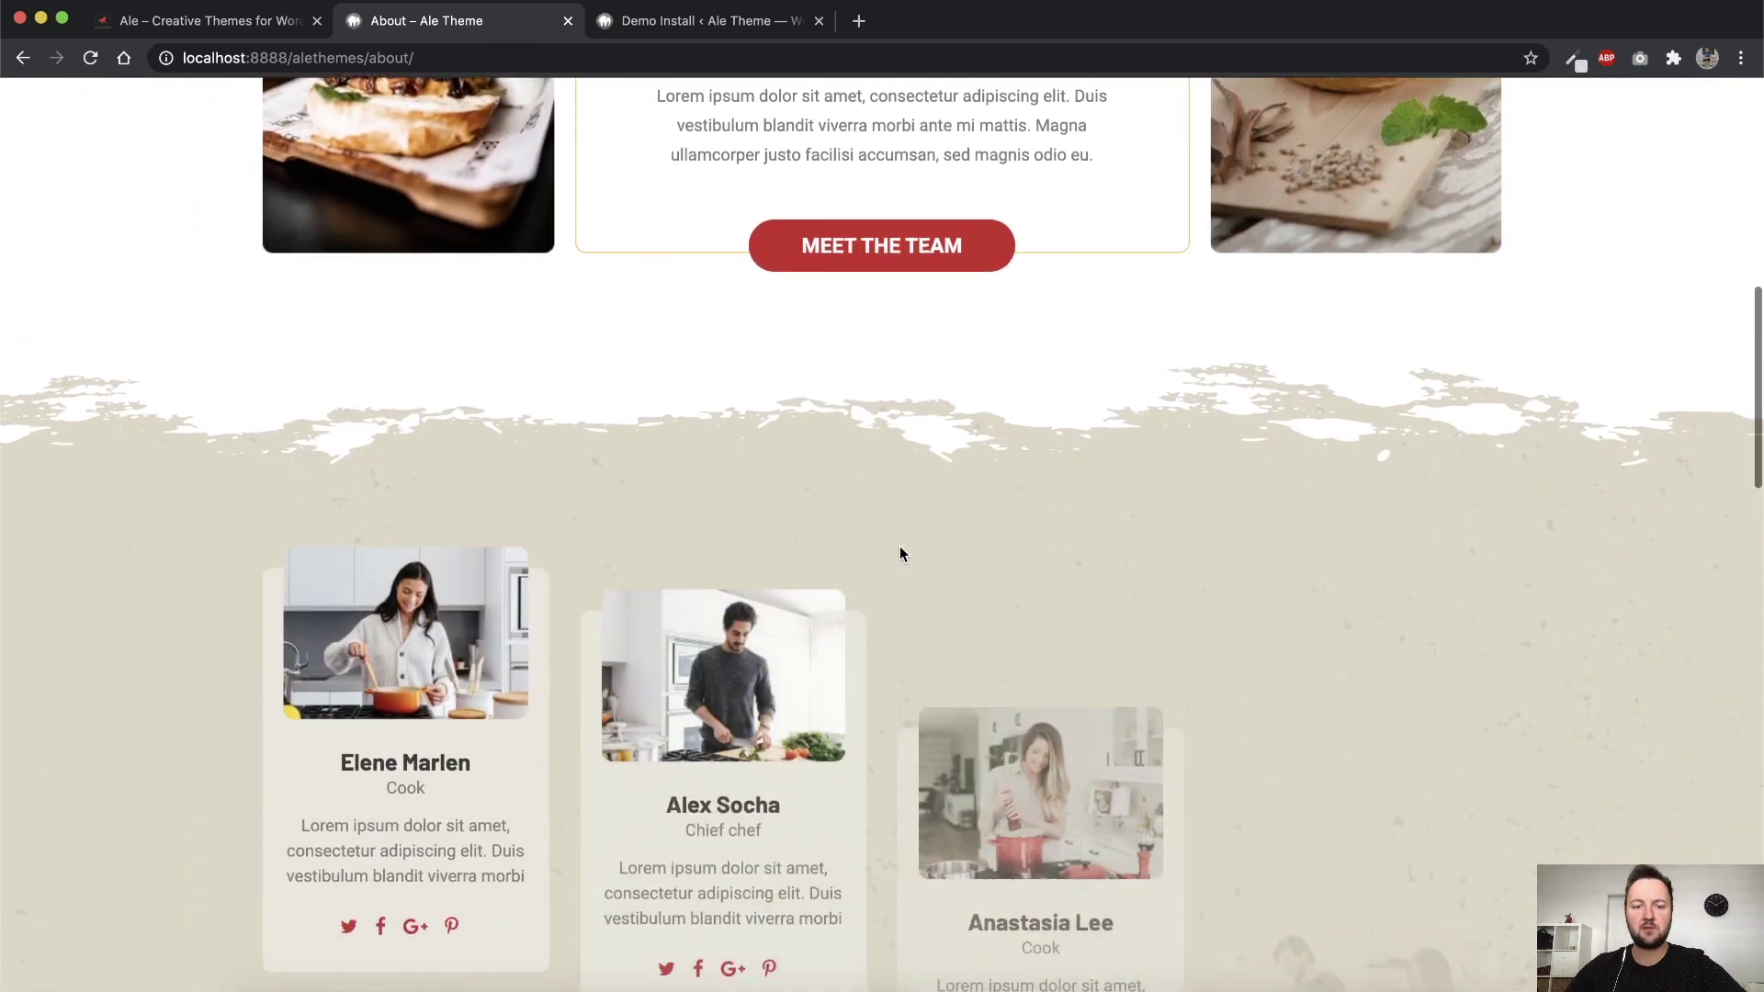
pyautogui.scroll(-10, 1016, 507)
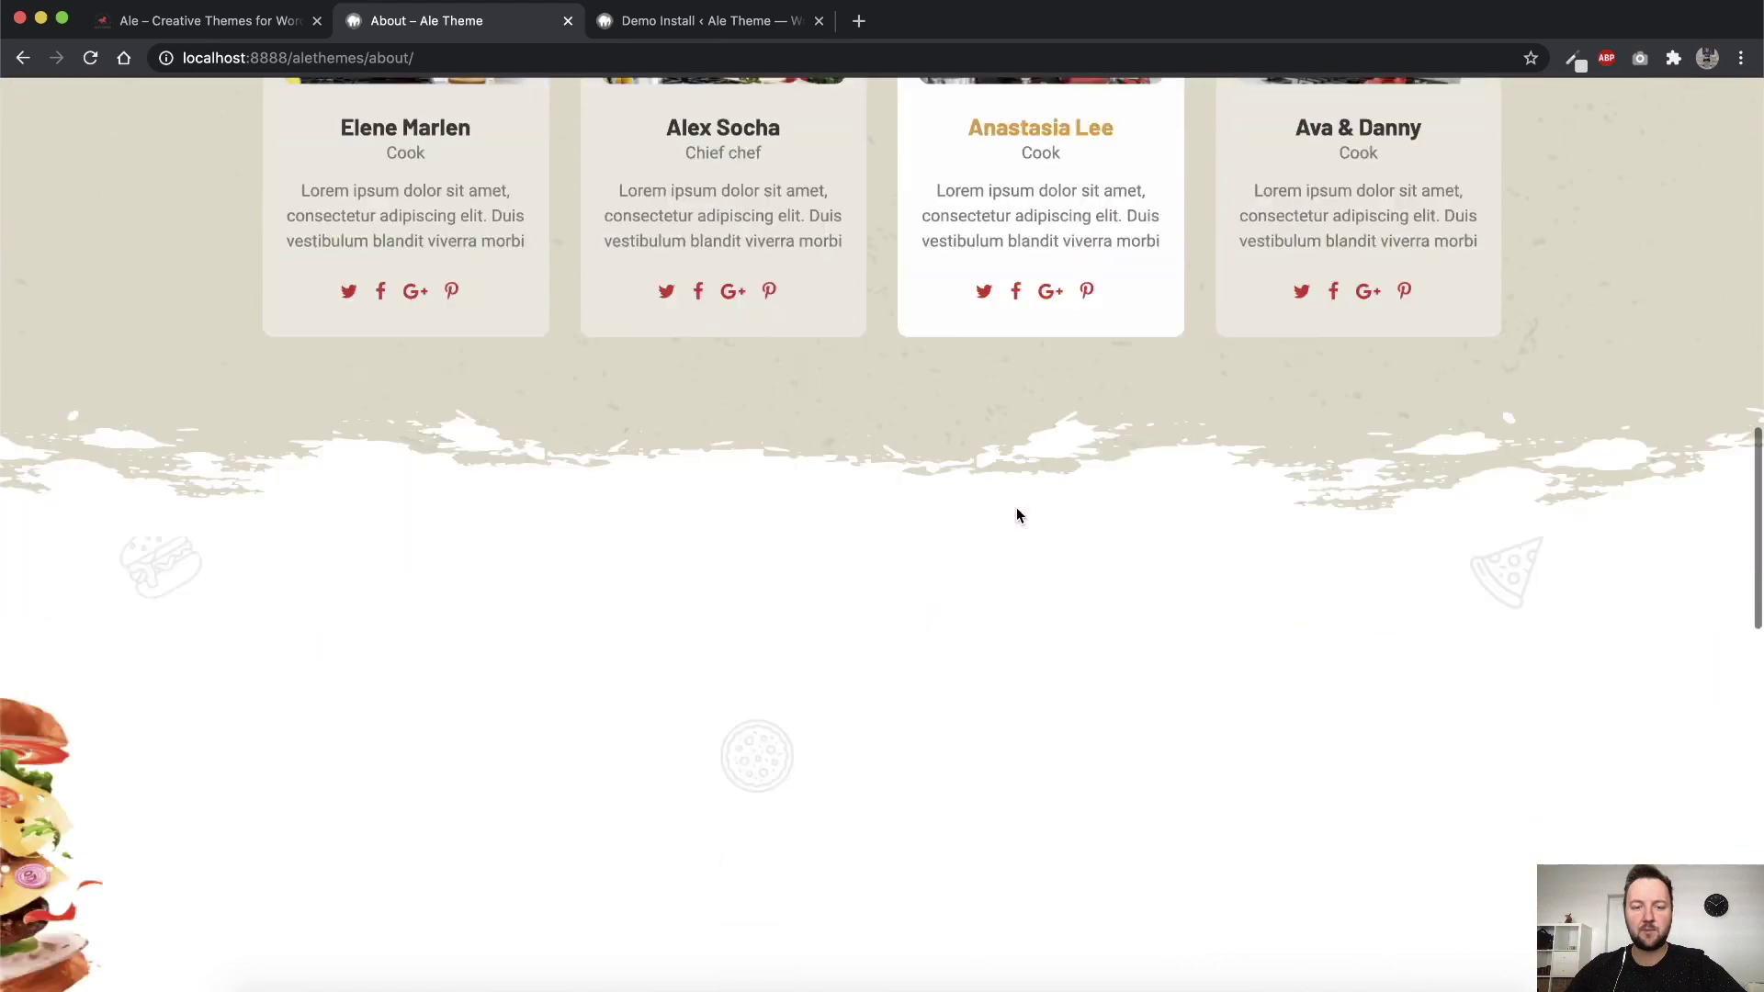
pyautogui.scroll(-10, 1016, 510)
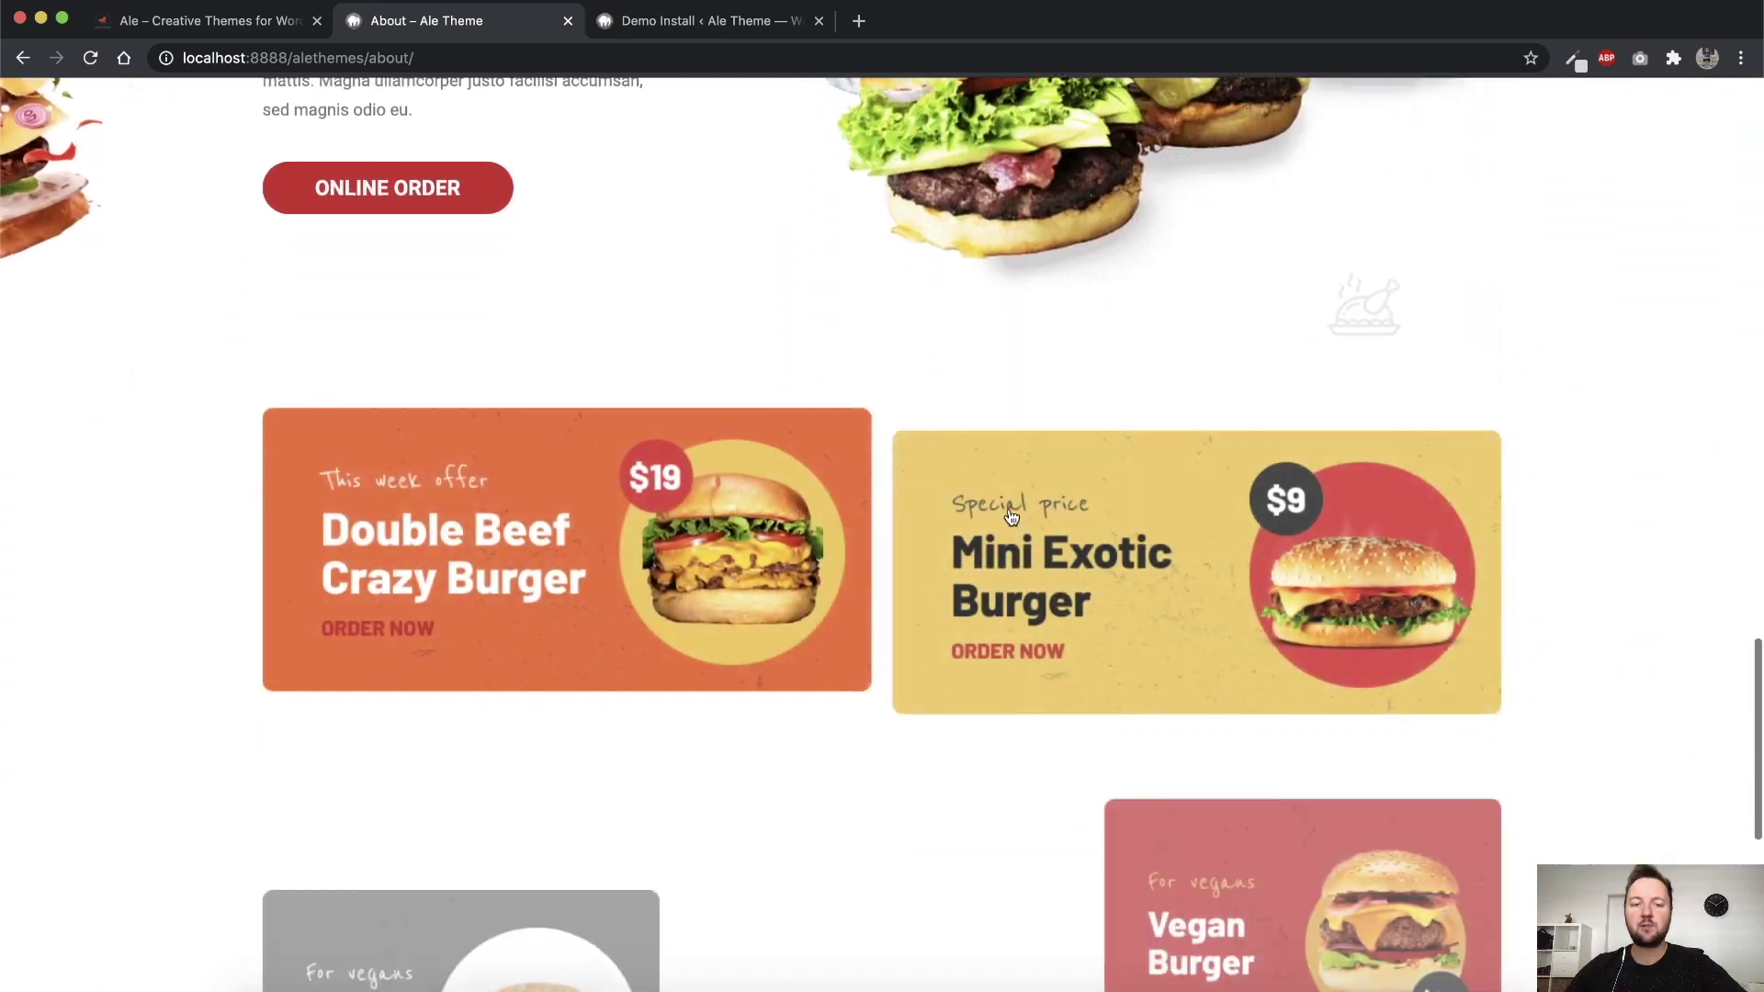
pyautogui.scroll(15, 1079, 642)
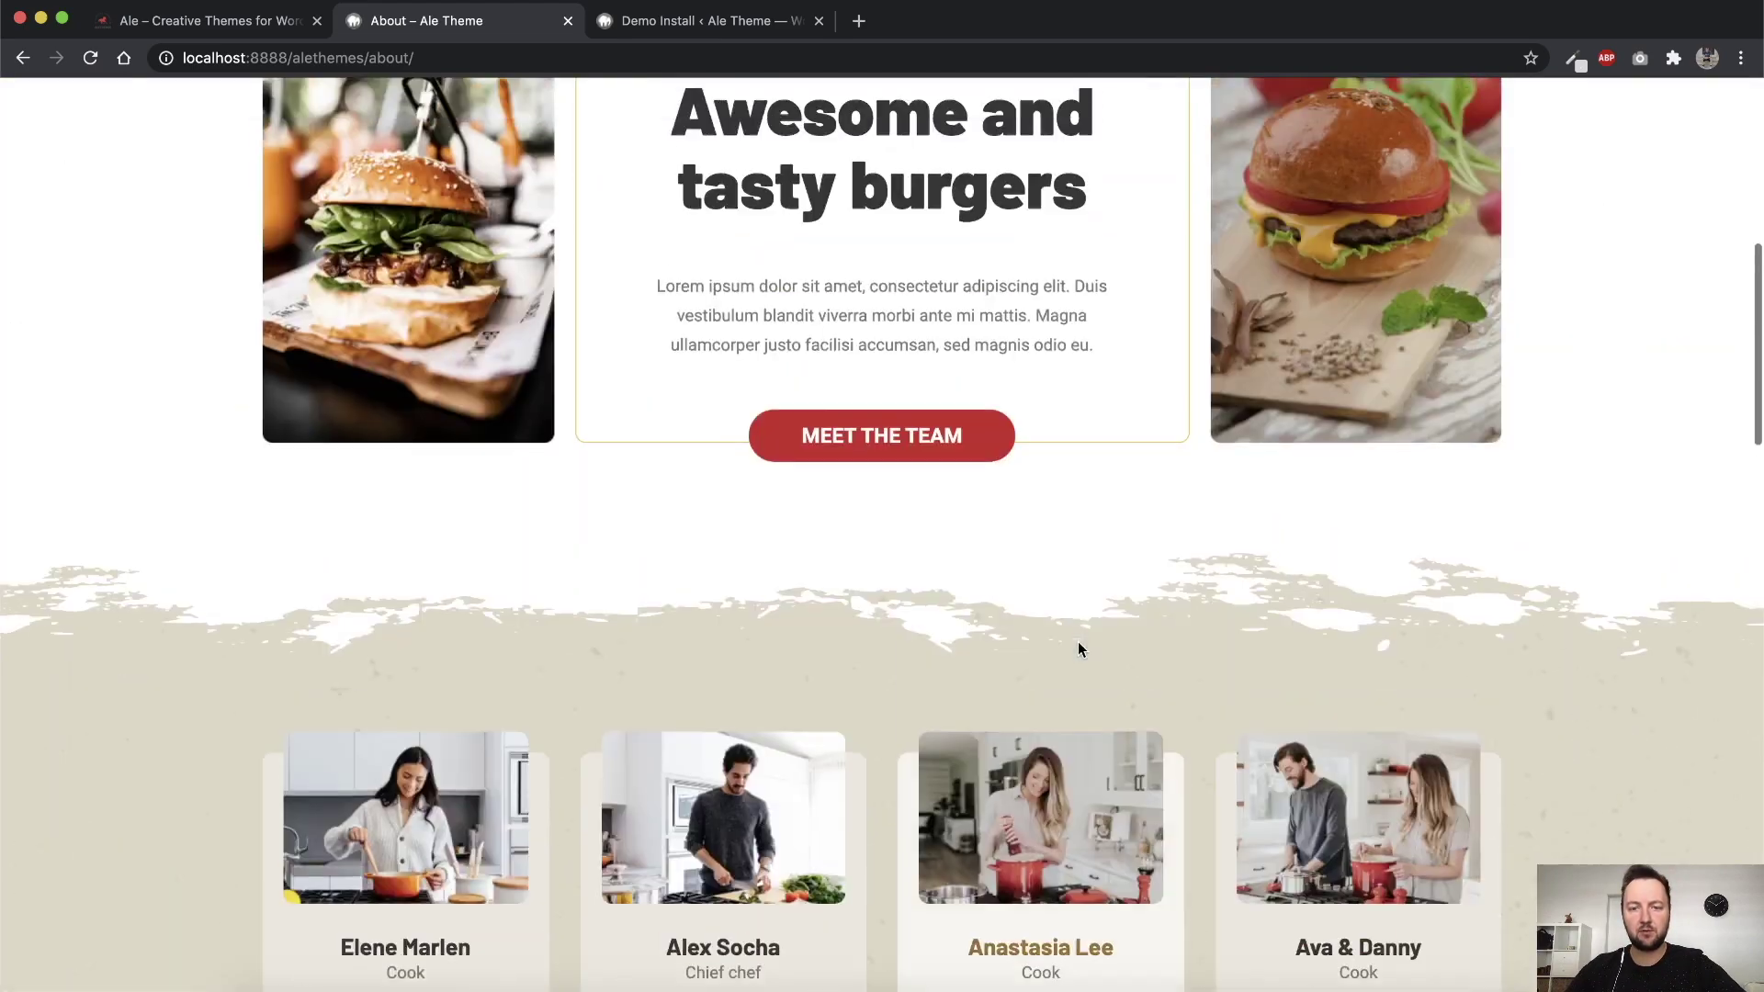
# Open the Blog page, review the post grid and load more posts
pyautogui.click(1079, 168)
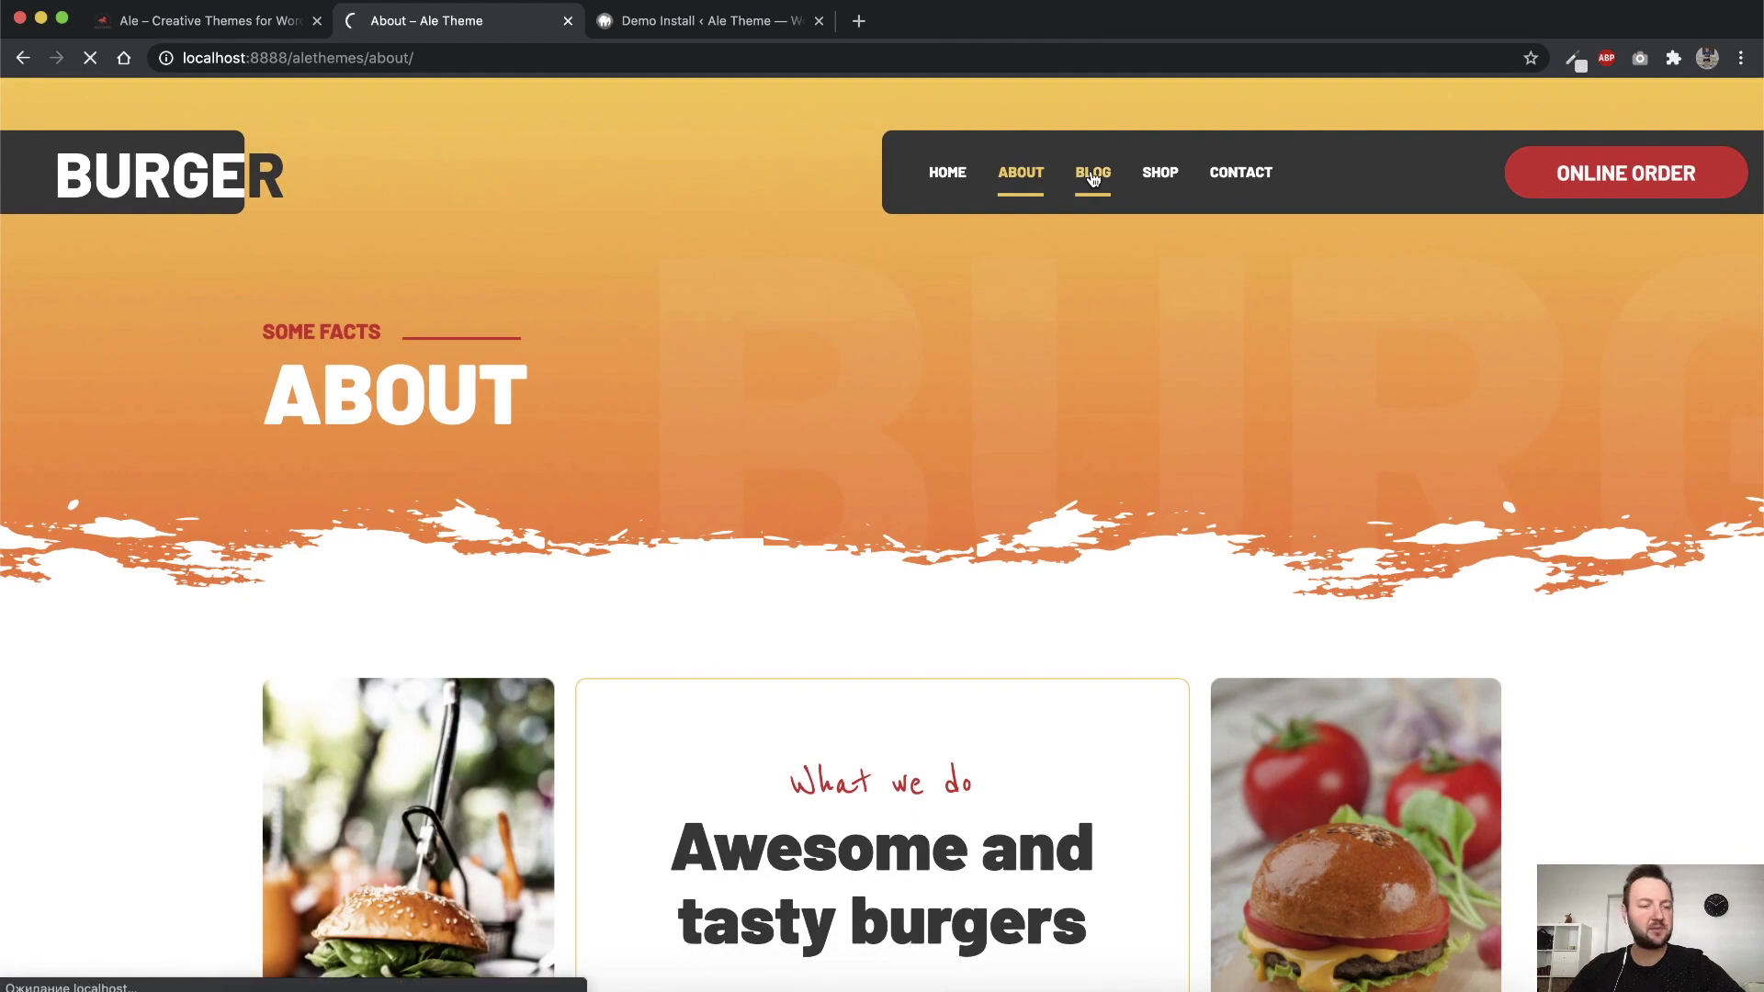
pyautogui.scroll(-9, 1020, 401)
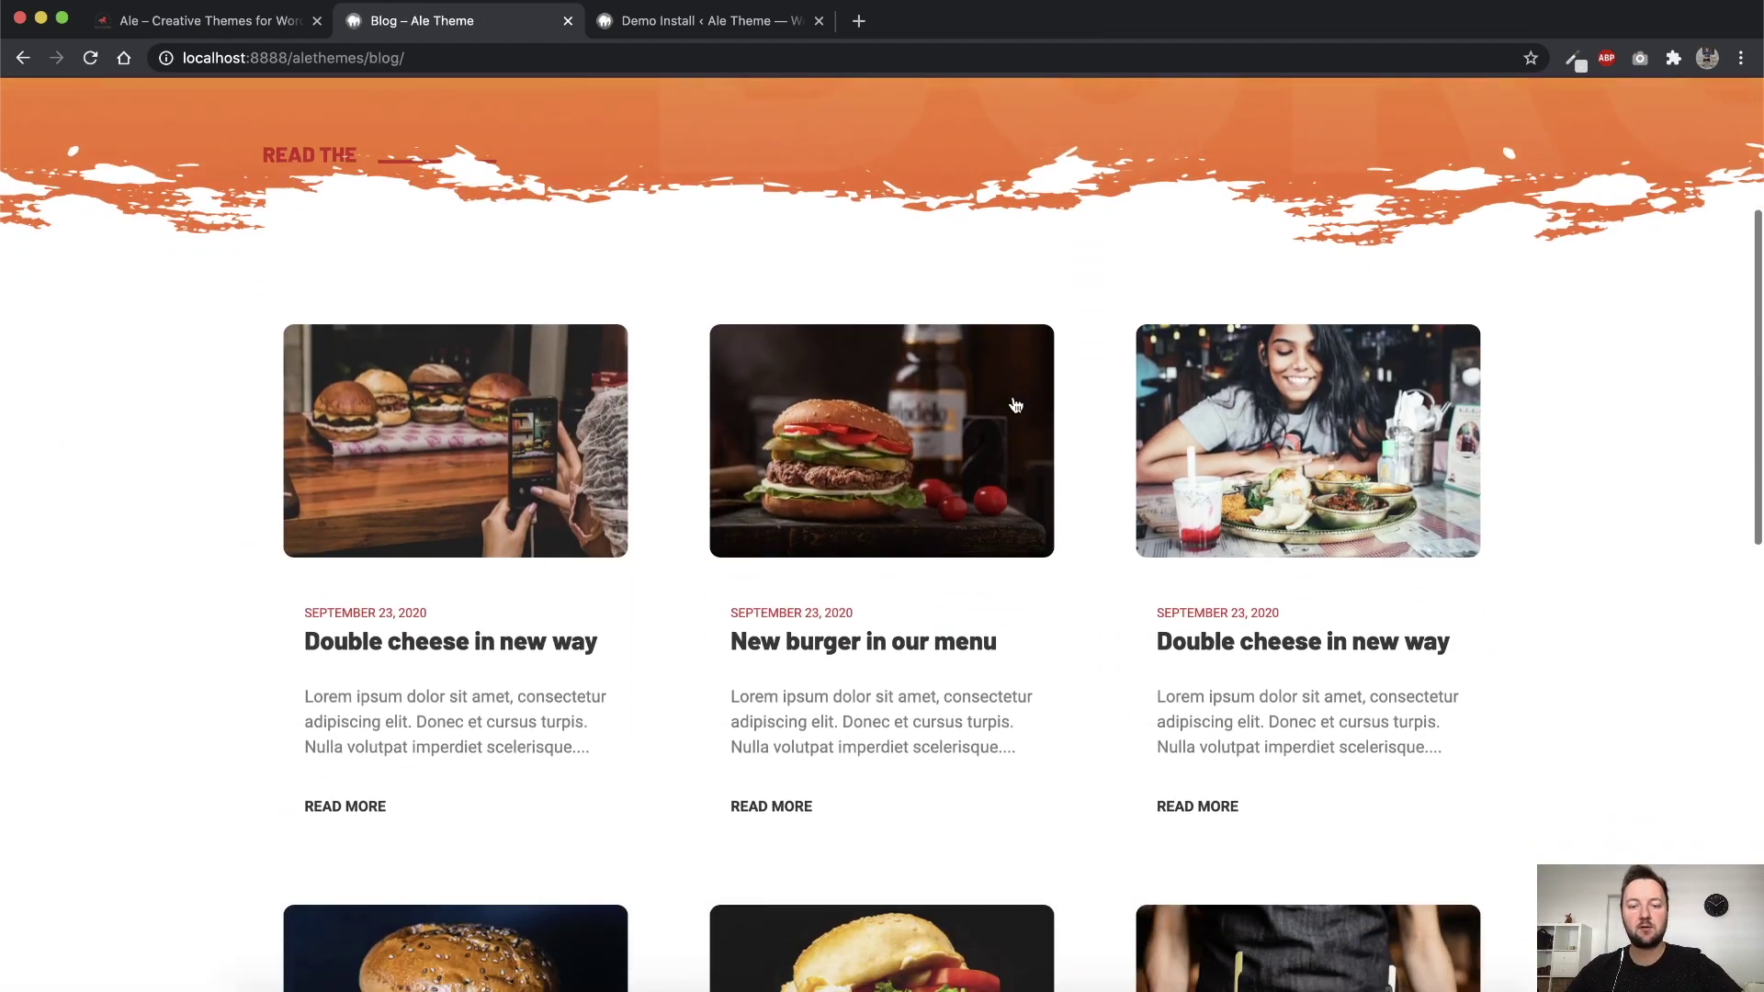
pyautogui.scroll(-8, 445, 396)
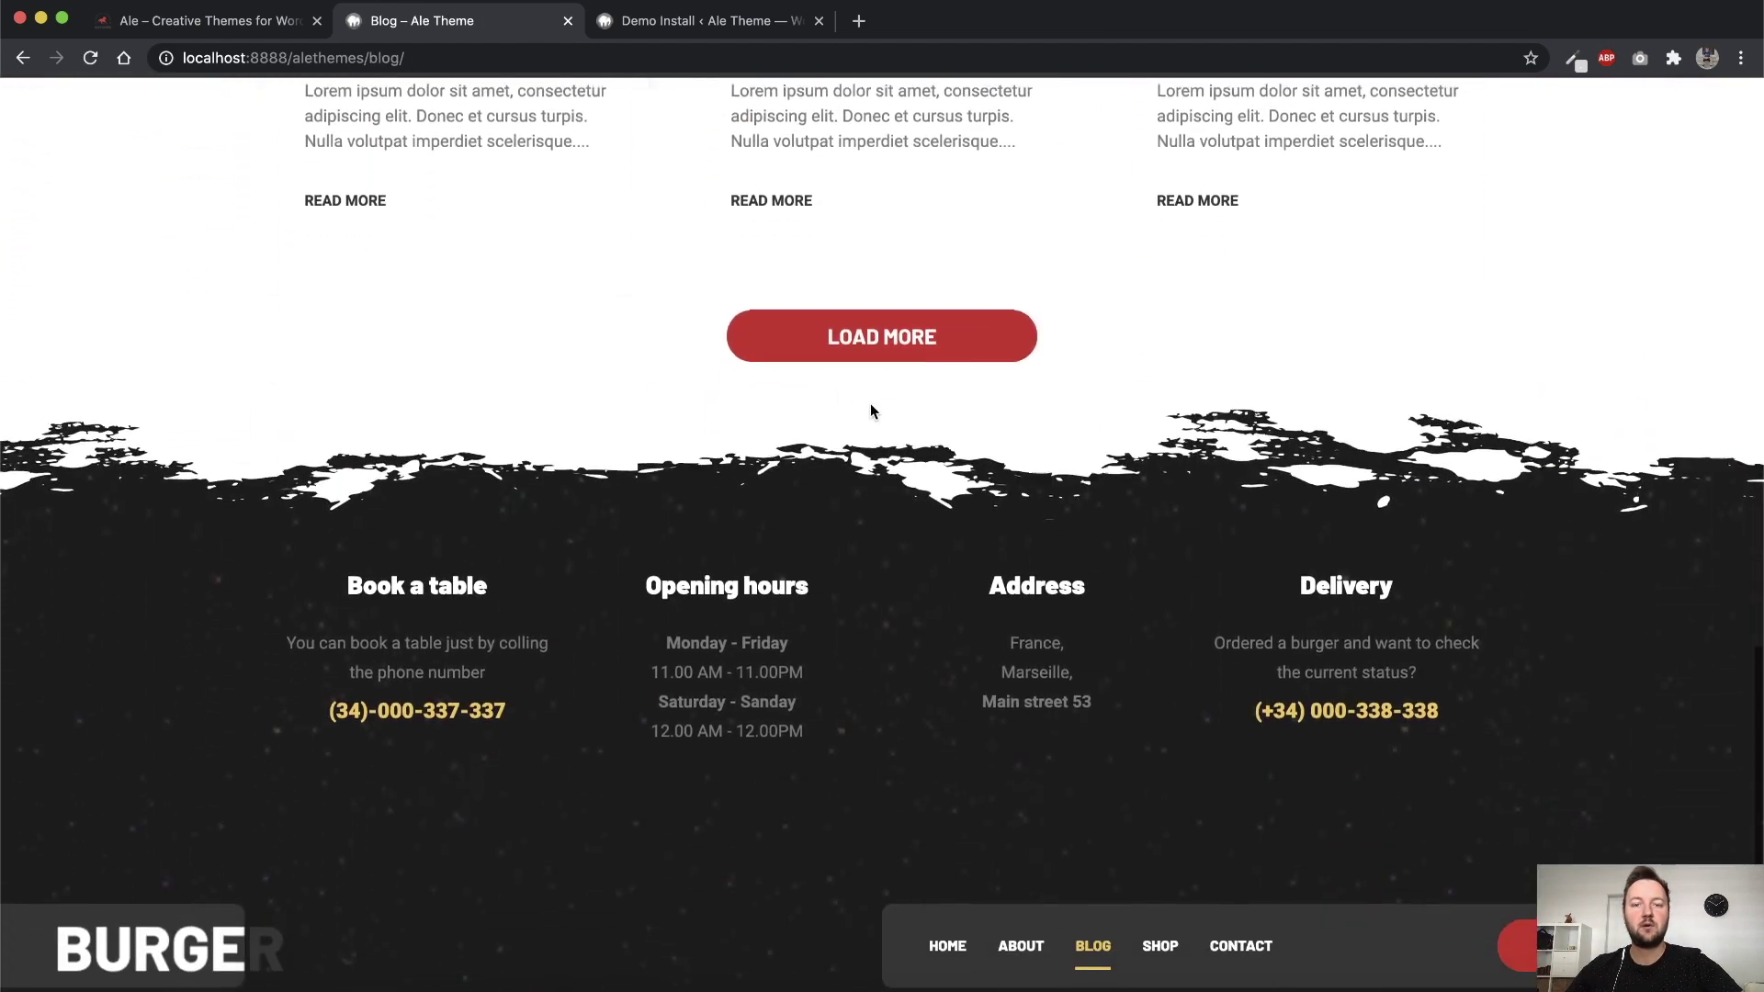
pyautogui.click(887, 333)
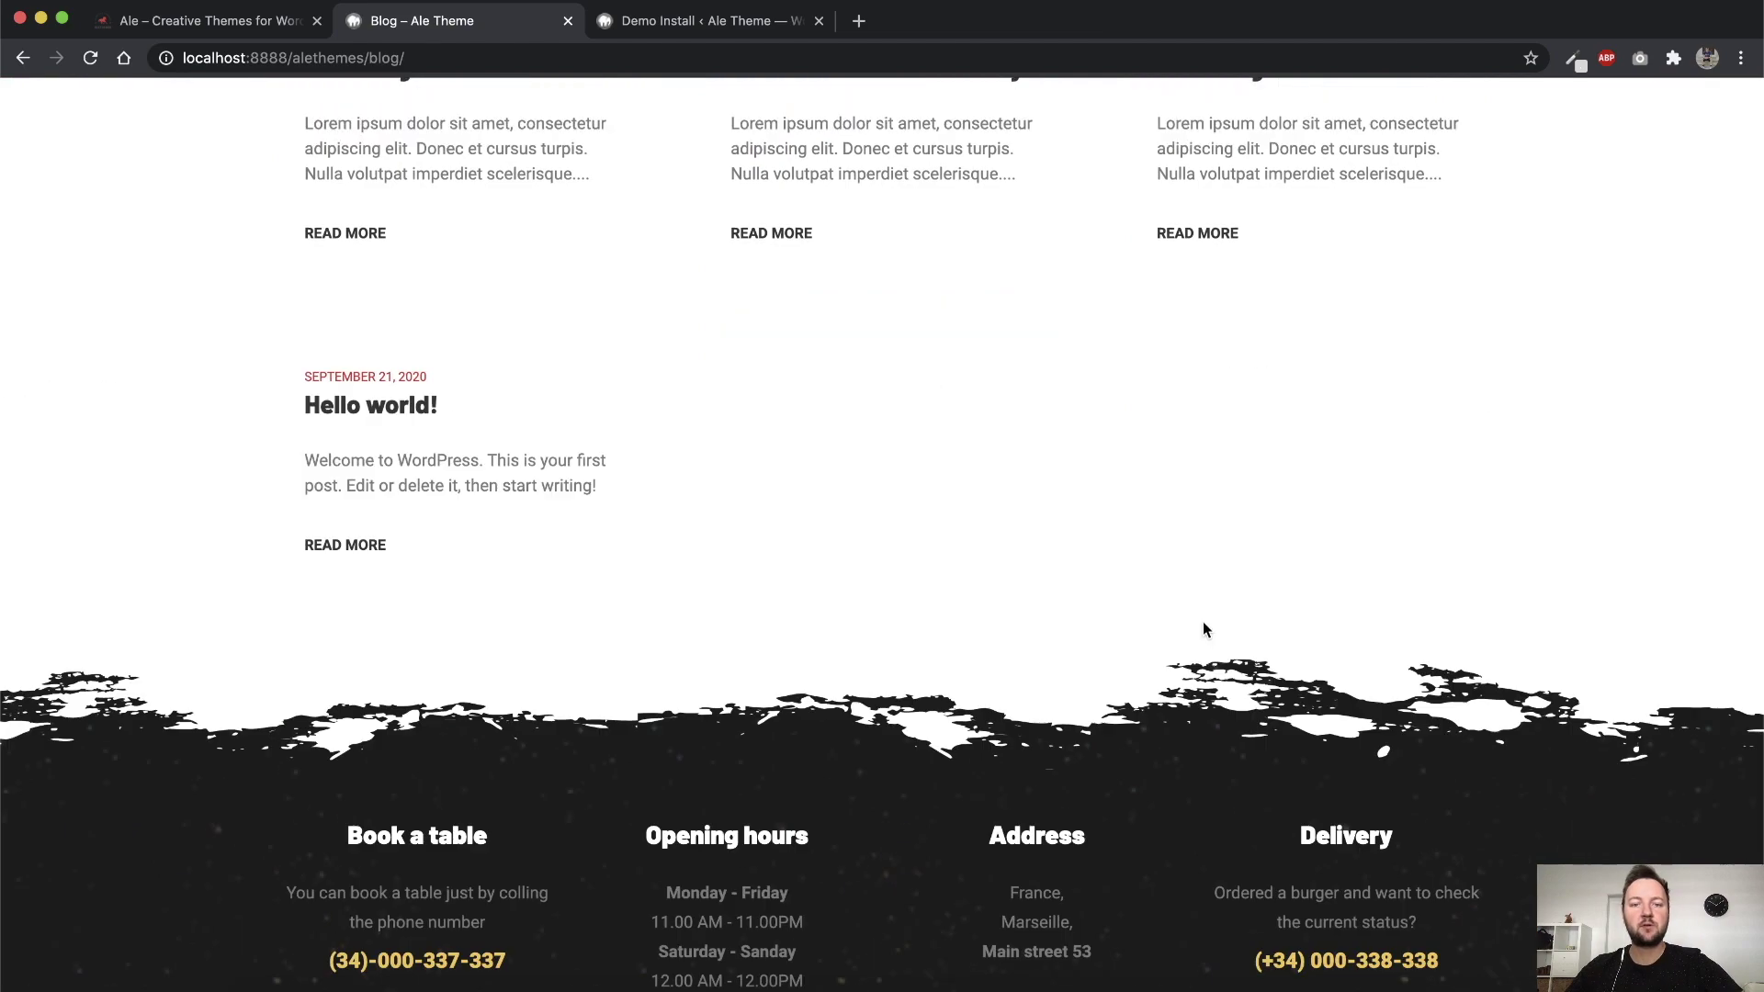
pyautogui.scroll(20, 1143, 543)
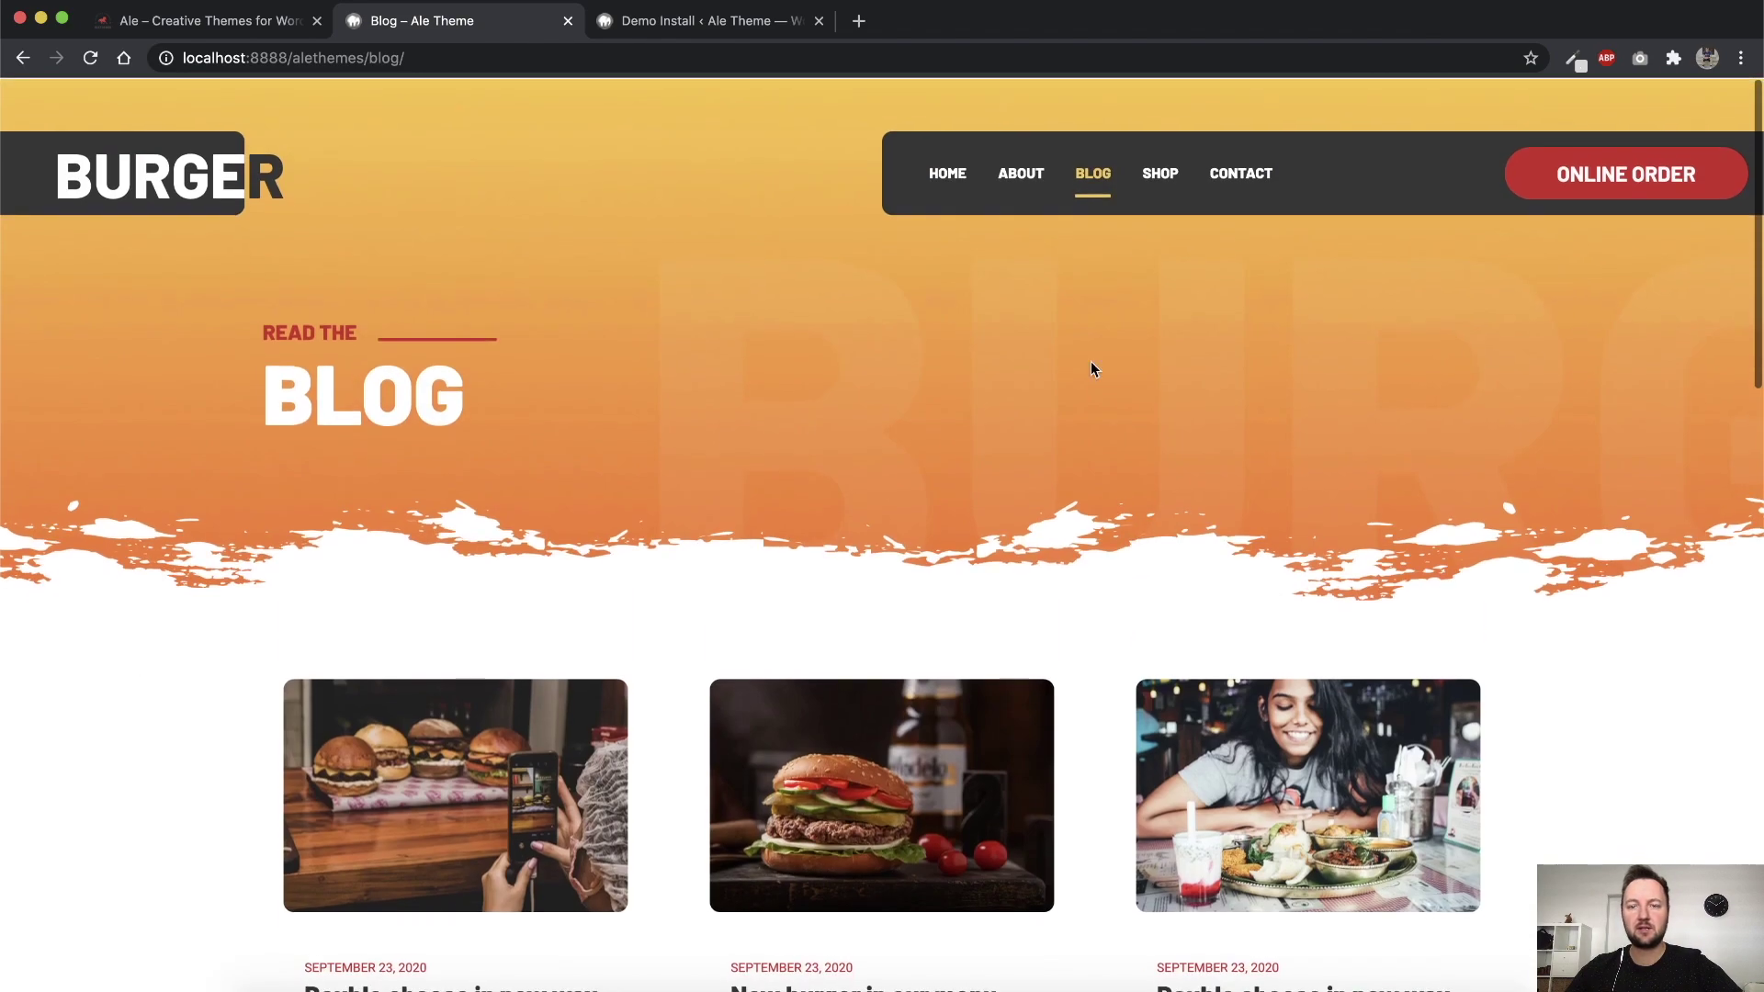
# Open the Shop page and look through its product grid and footer
pyautogui.click(1163, 177)
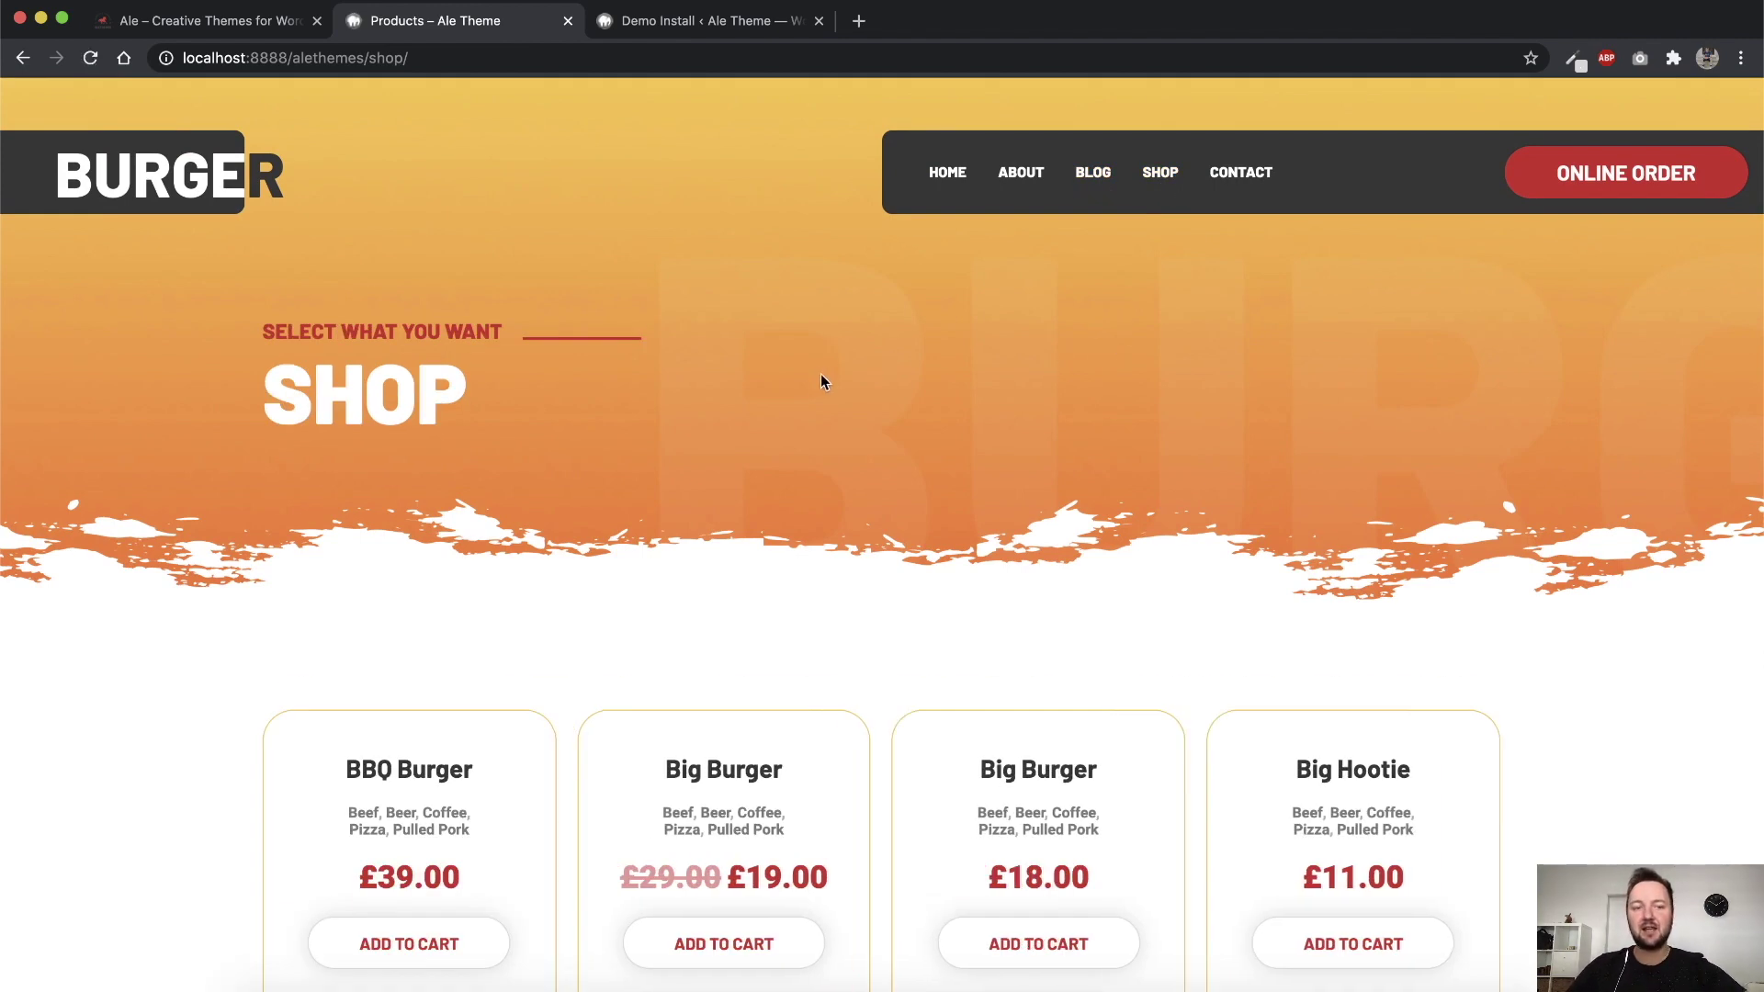
pyautogui.scroll(-2, 821, 378)
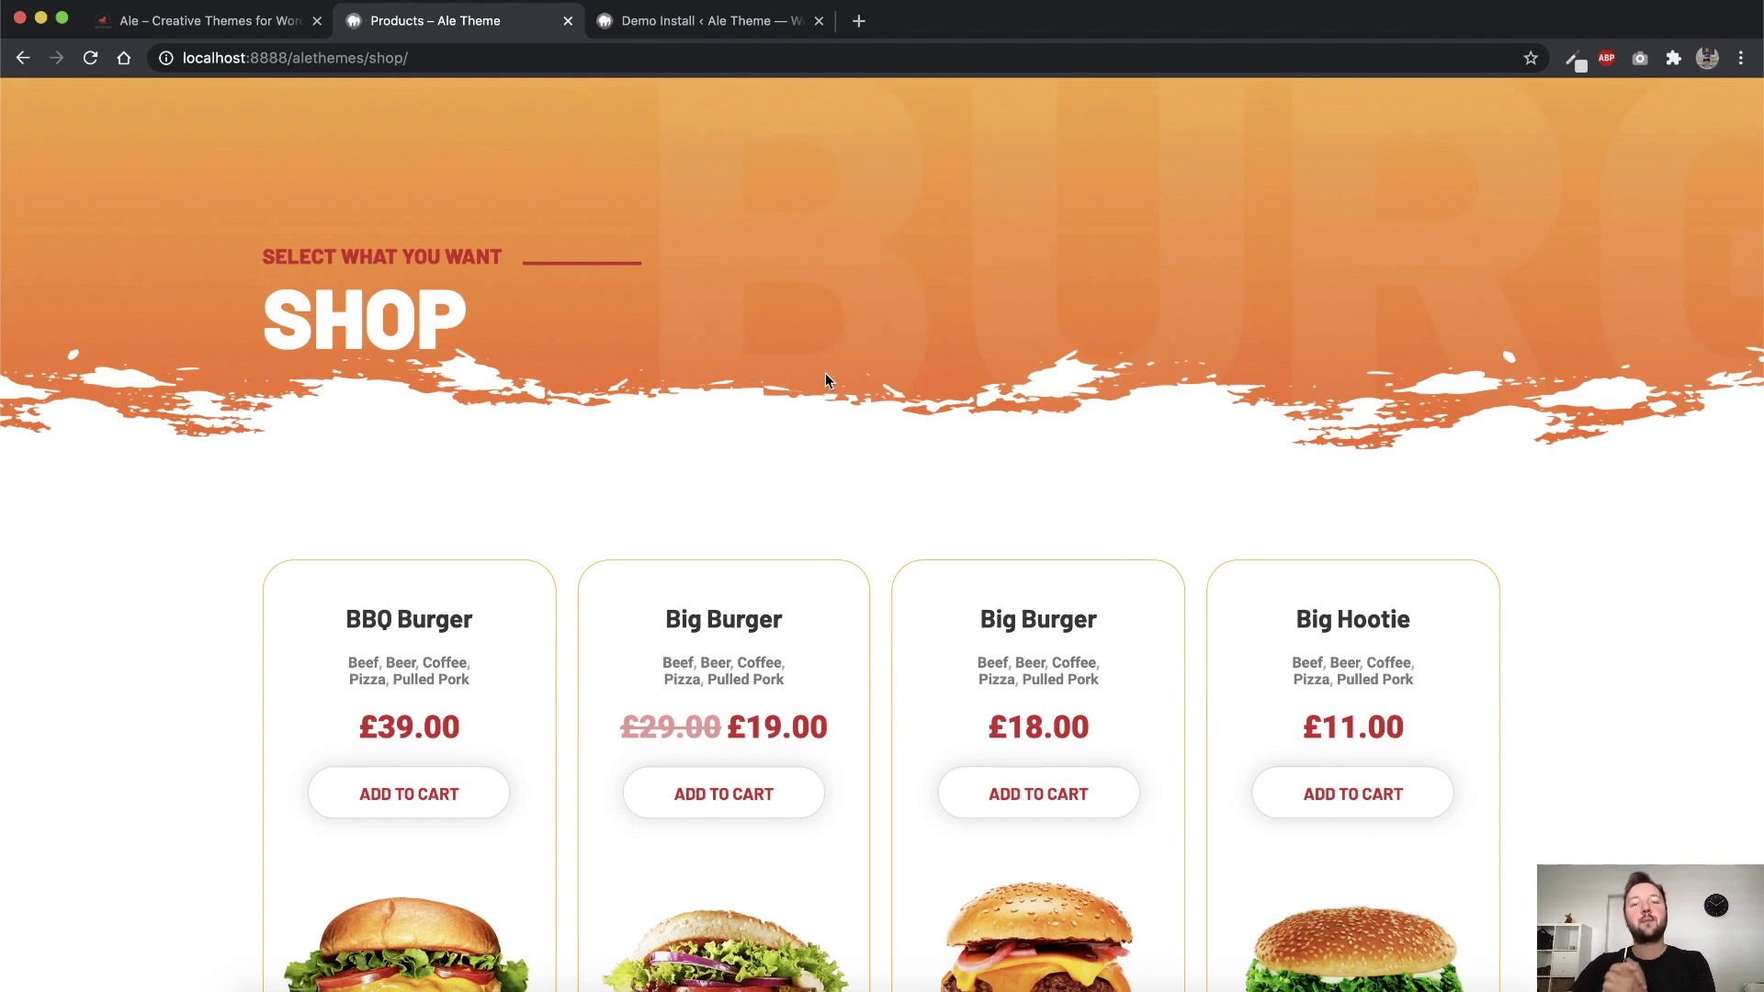
pyautogui.scroll(-2, 808, 386)
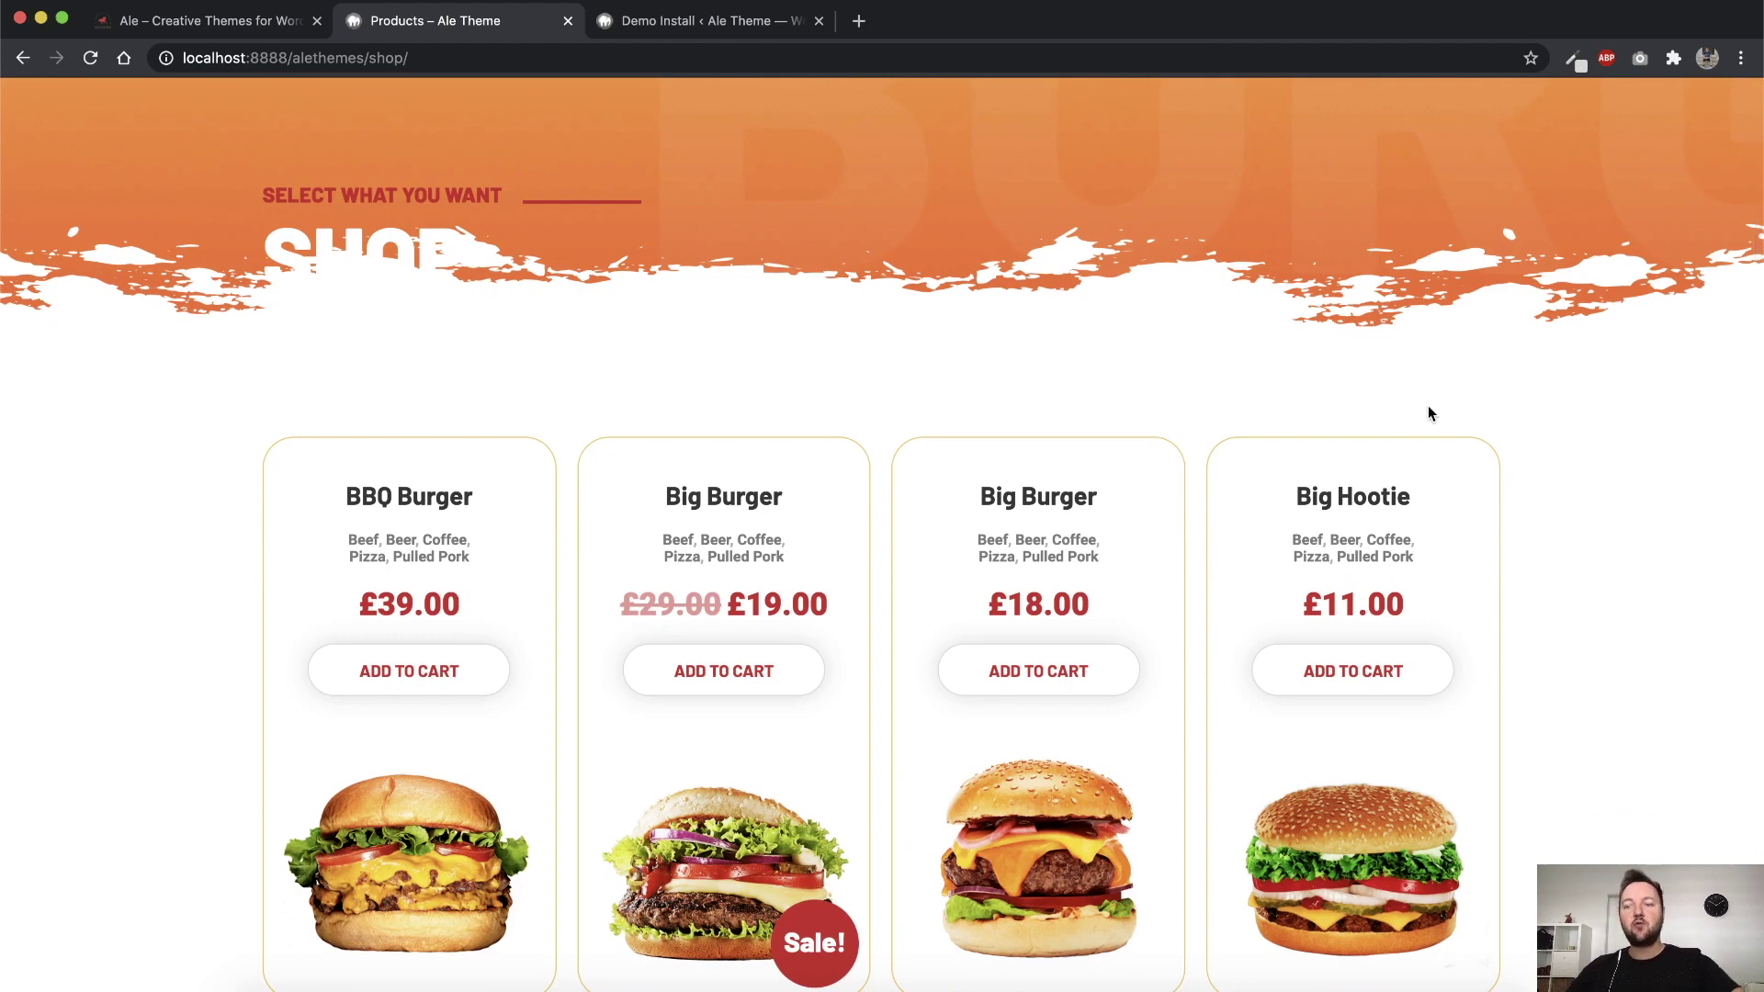
pyautogui.scroll(-5, 1597, 384)
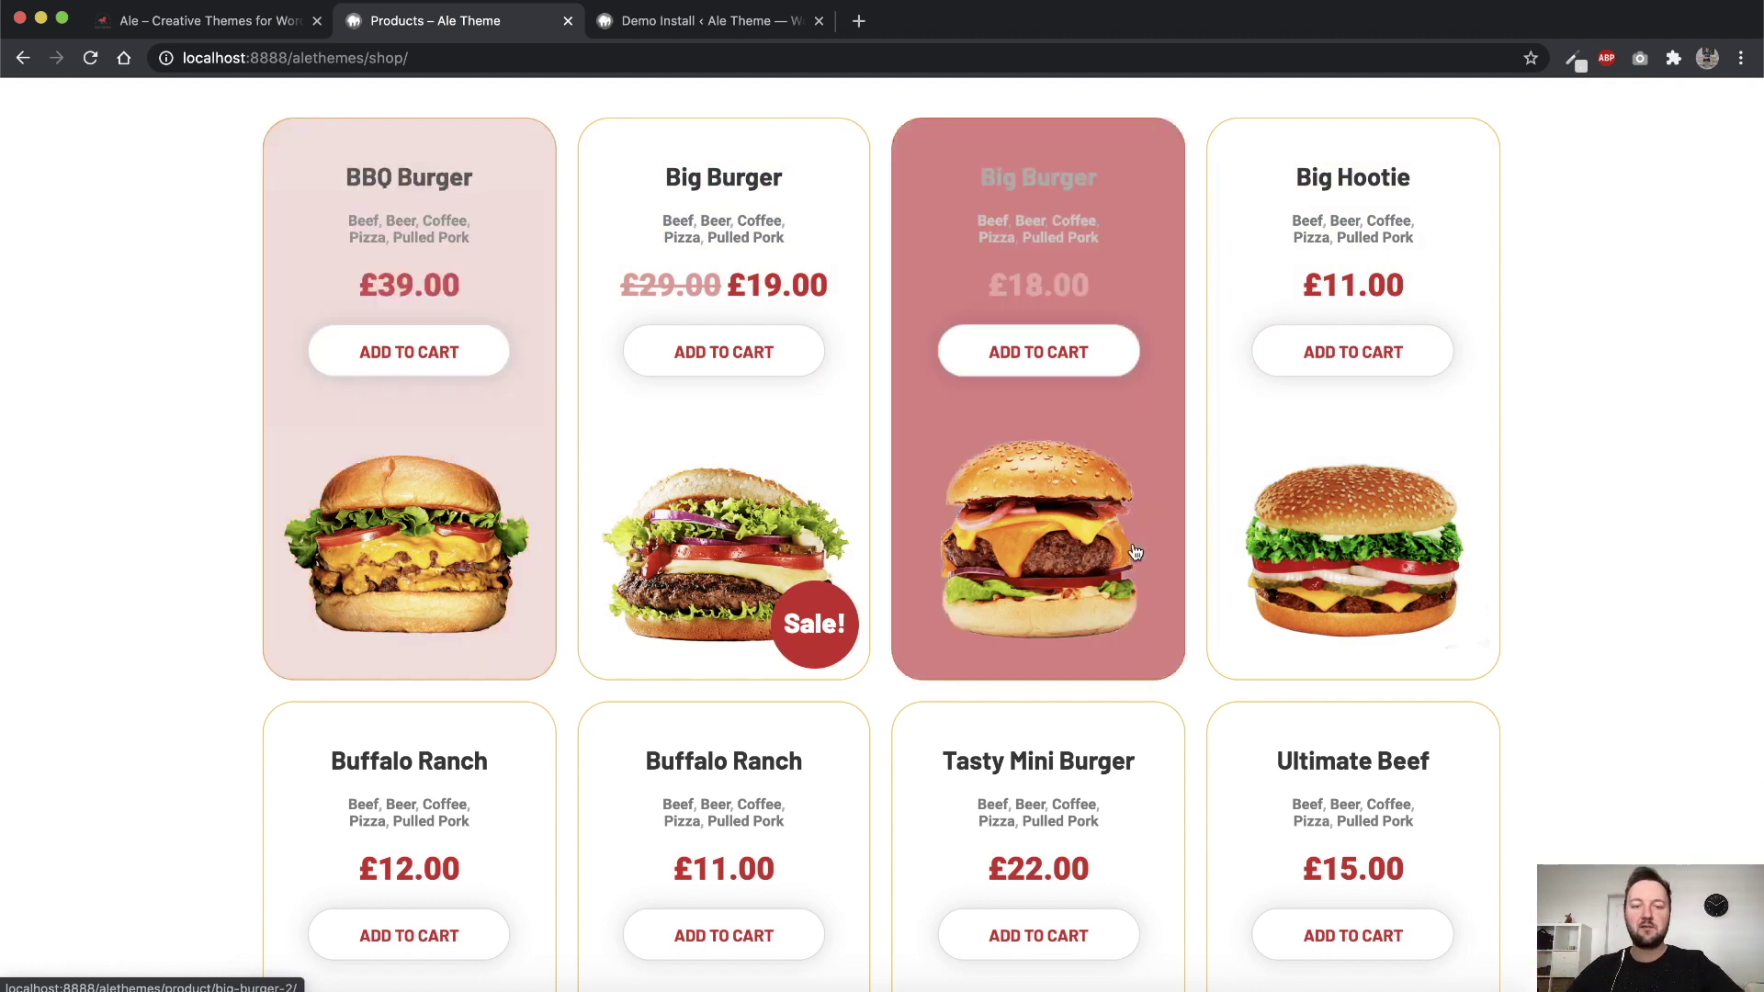
pyautogui.scroll(-4, 1584, 562)
pyautogui.scroll(-2, 1585, 572)
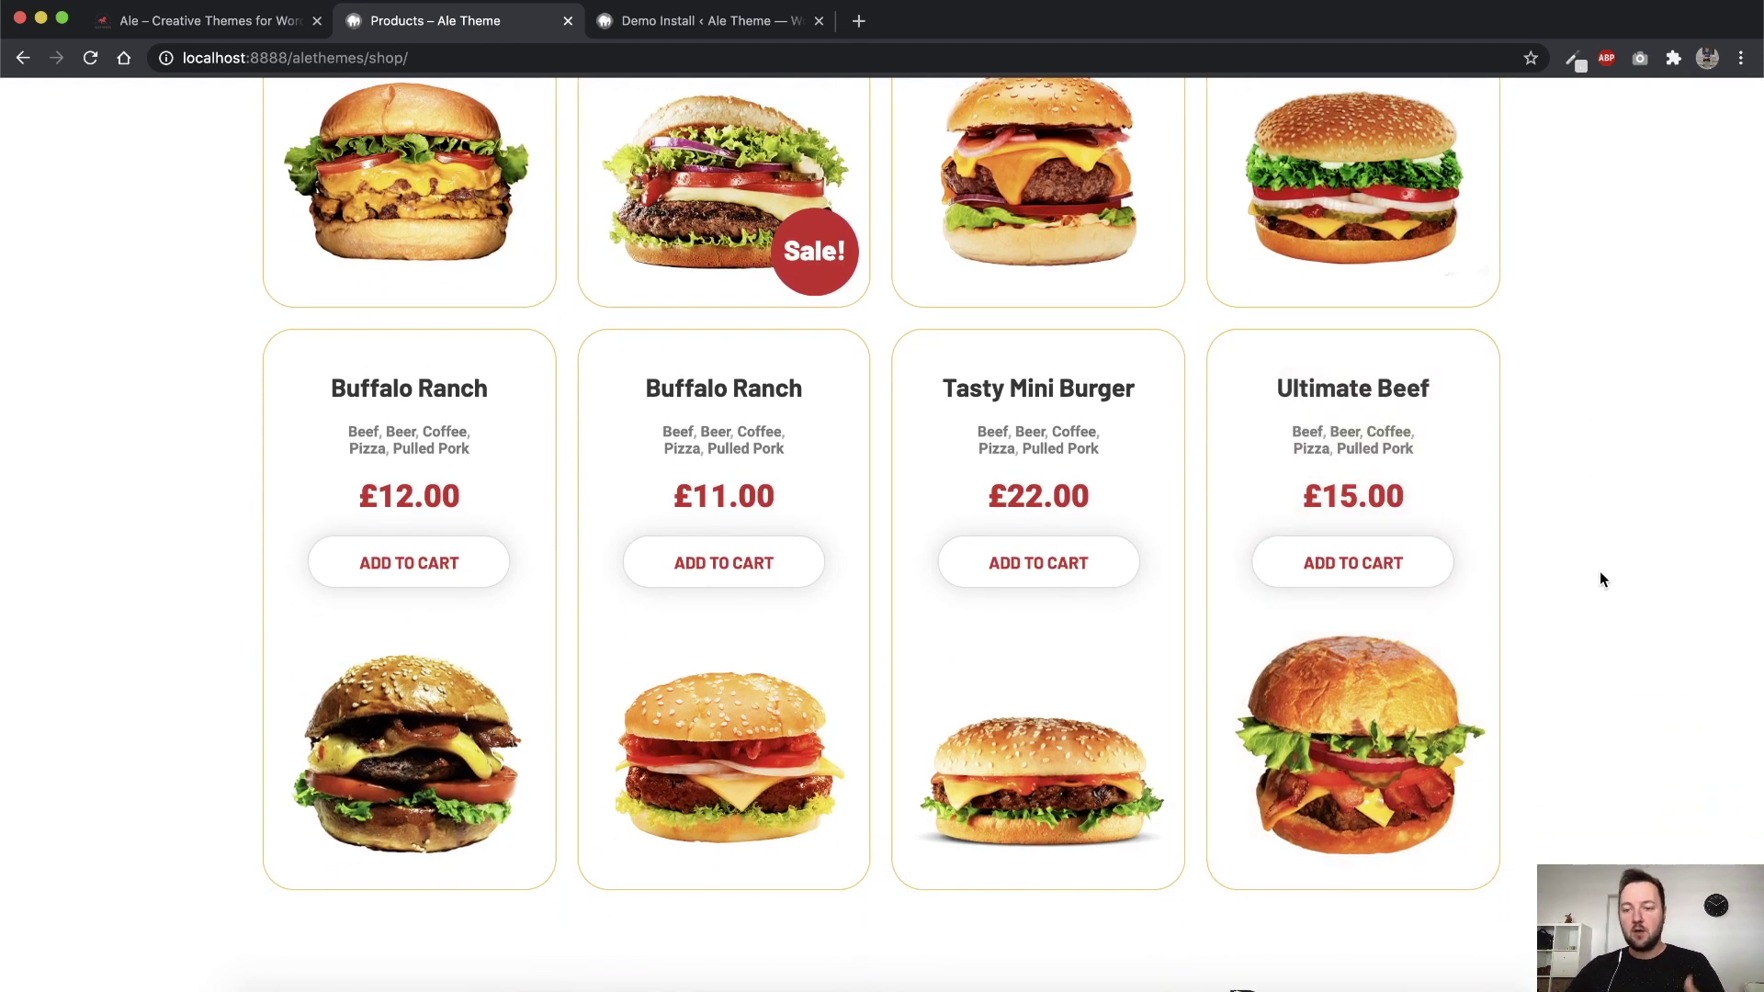
pyautogui.scroll(-5, 1601, 579)
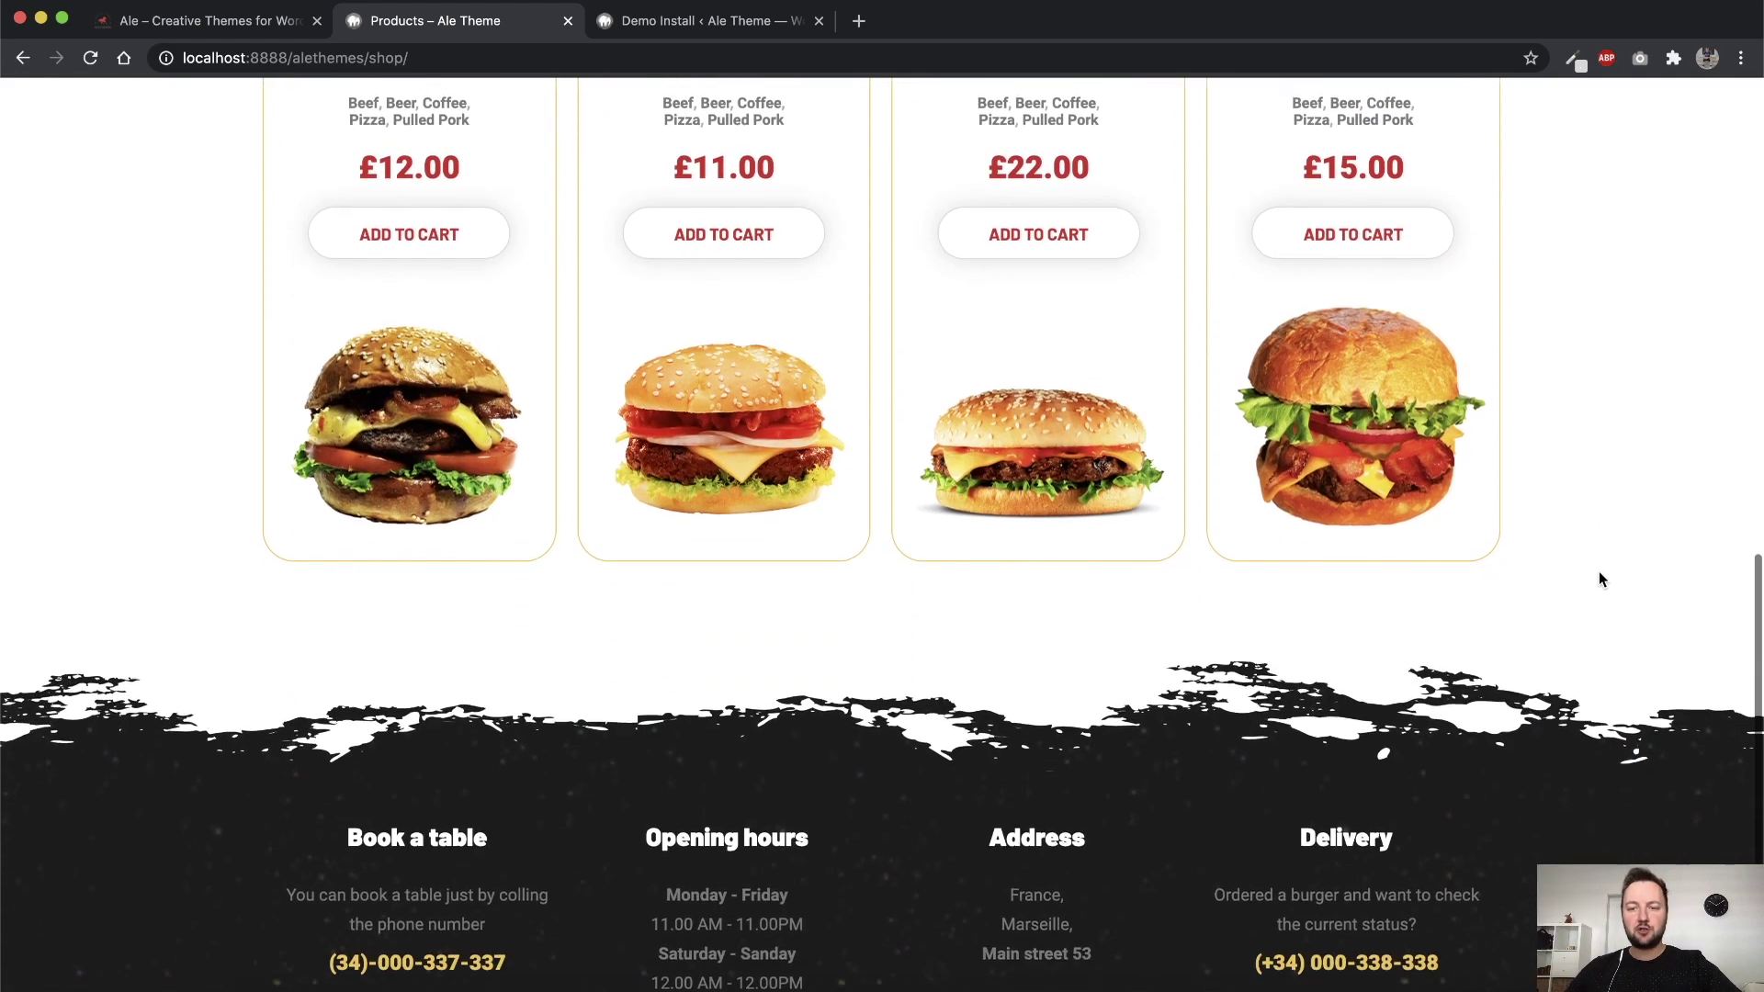
pyautogui.scroll(-3, 1599, 577)
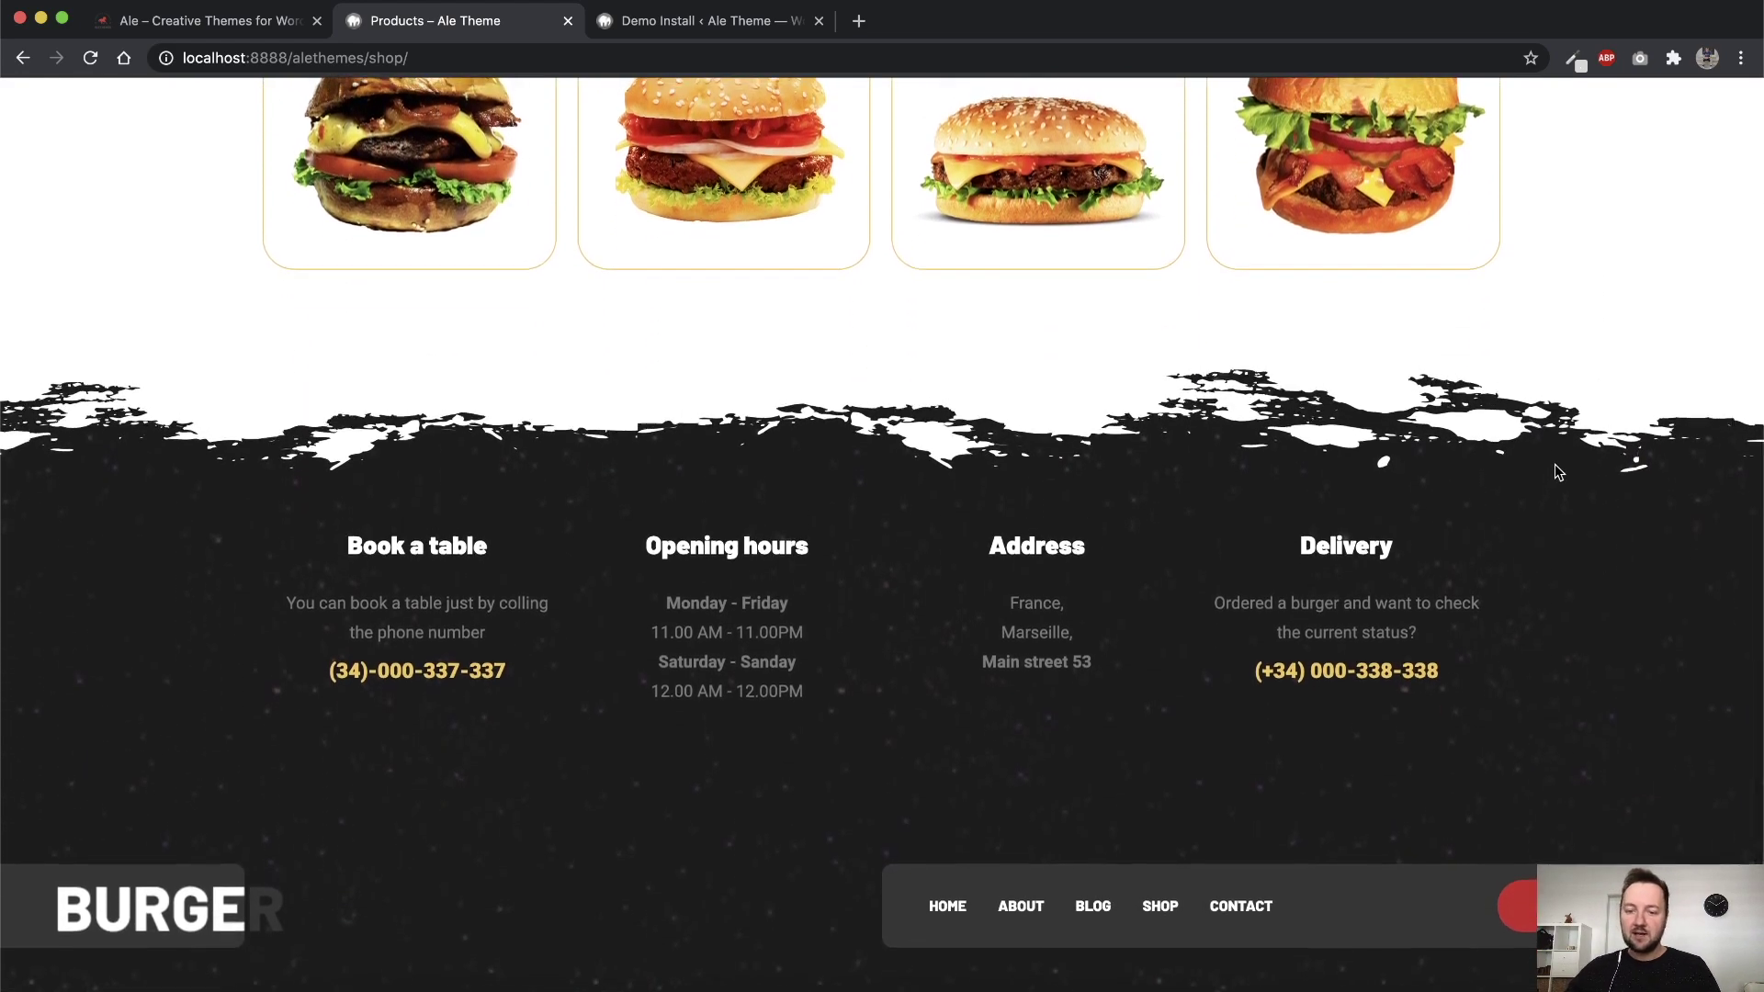
pyautogui.scroll(2, 1557, 475)
pyautogui.scroll(6, 1557, 475)
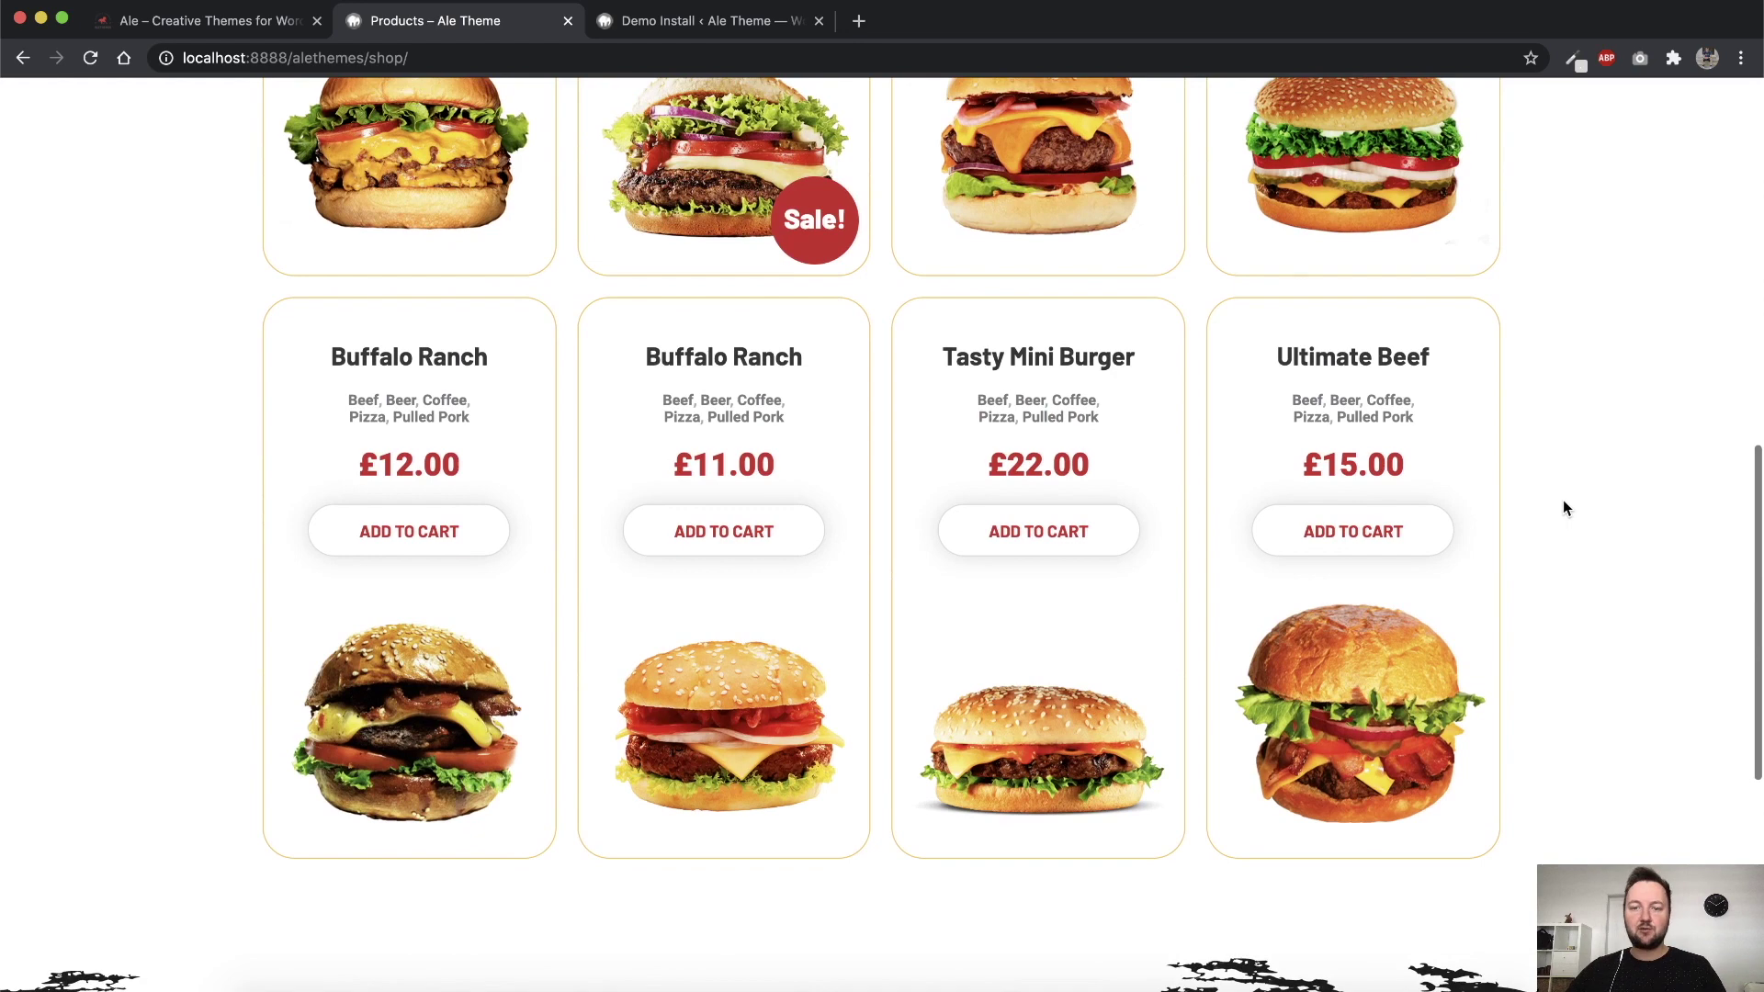
pyautogui.scroll(10, 1564, 509)
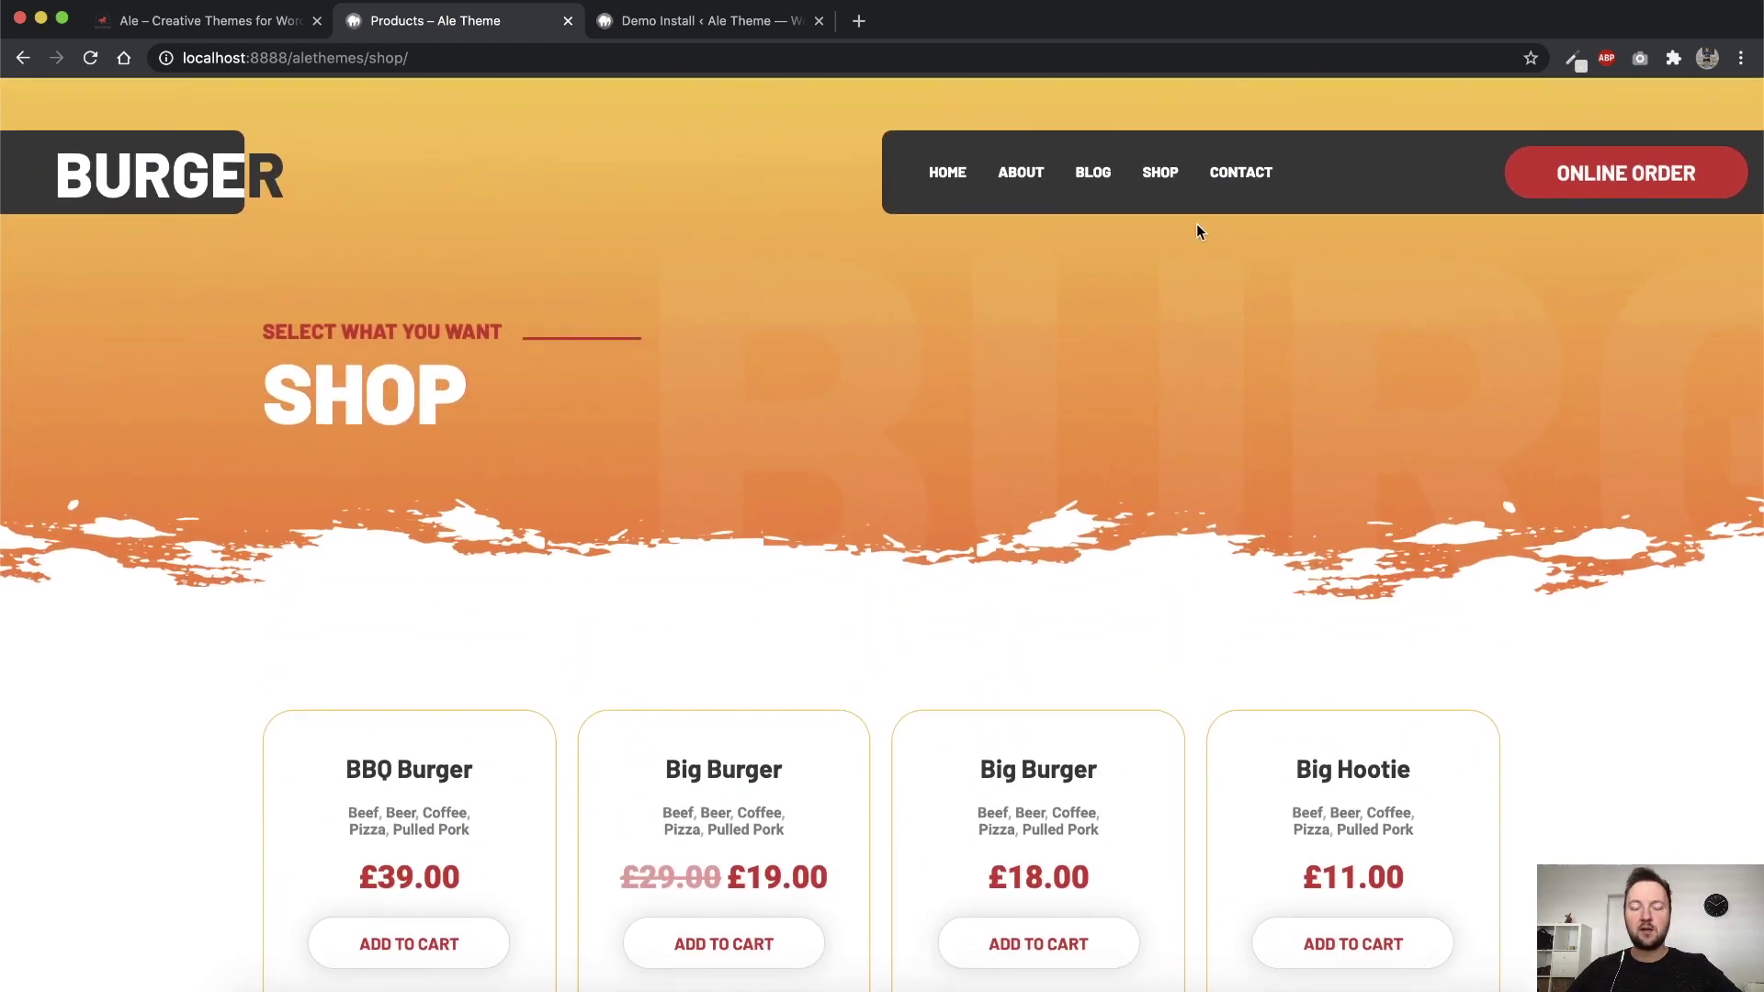
# Open the BBQ Burger product page from the shop and review its details, description and related products
pyautogui.scroll(-5, 1156, 418)
pyautogui.scroll(-2, 1156, 418)
pyautogui.press('super+r')
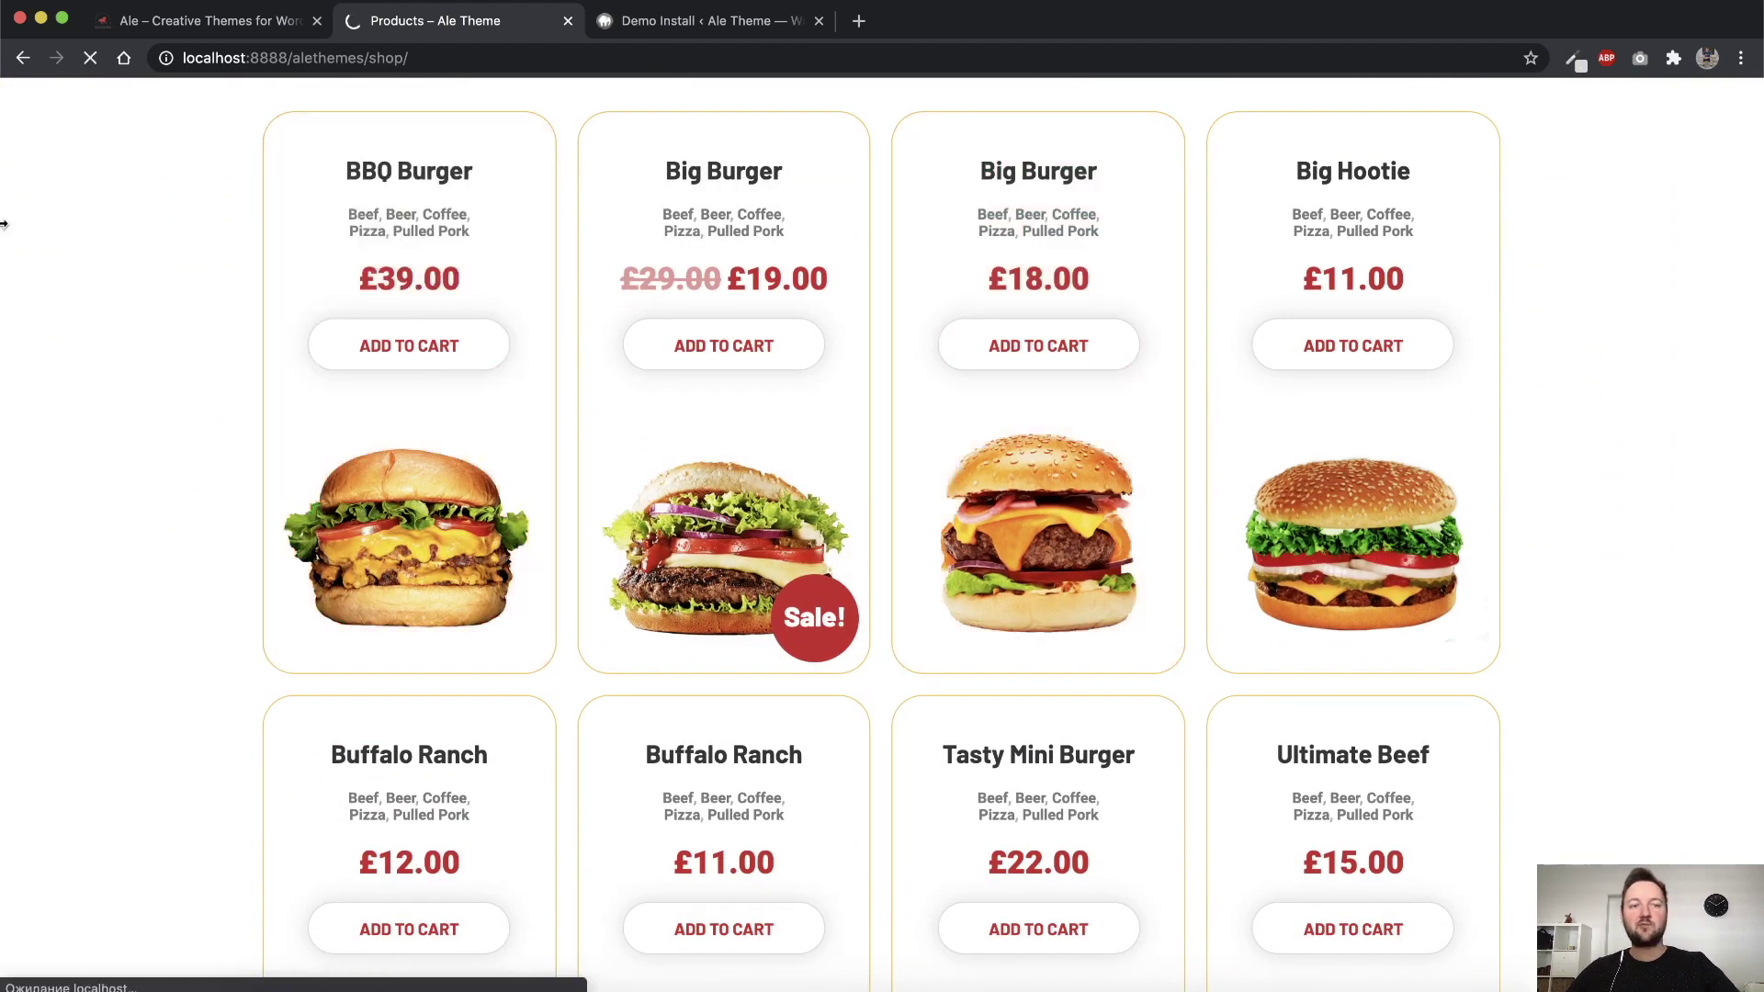
pyautogui.scroll(-5, 258, 275)
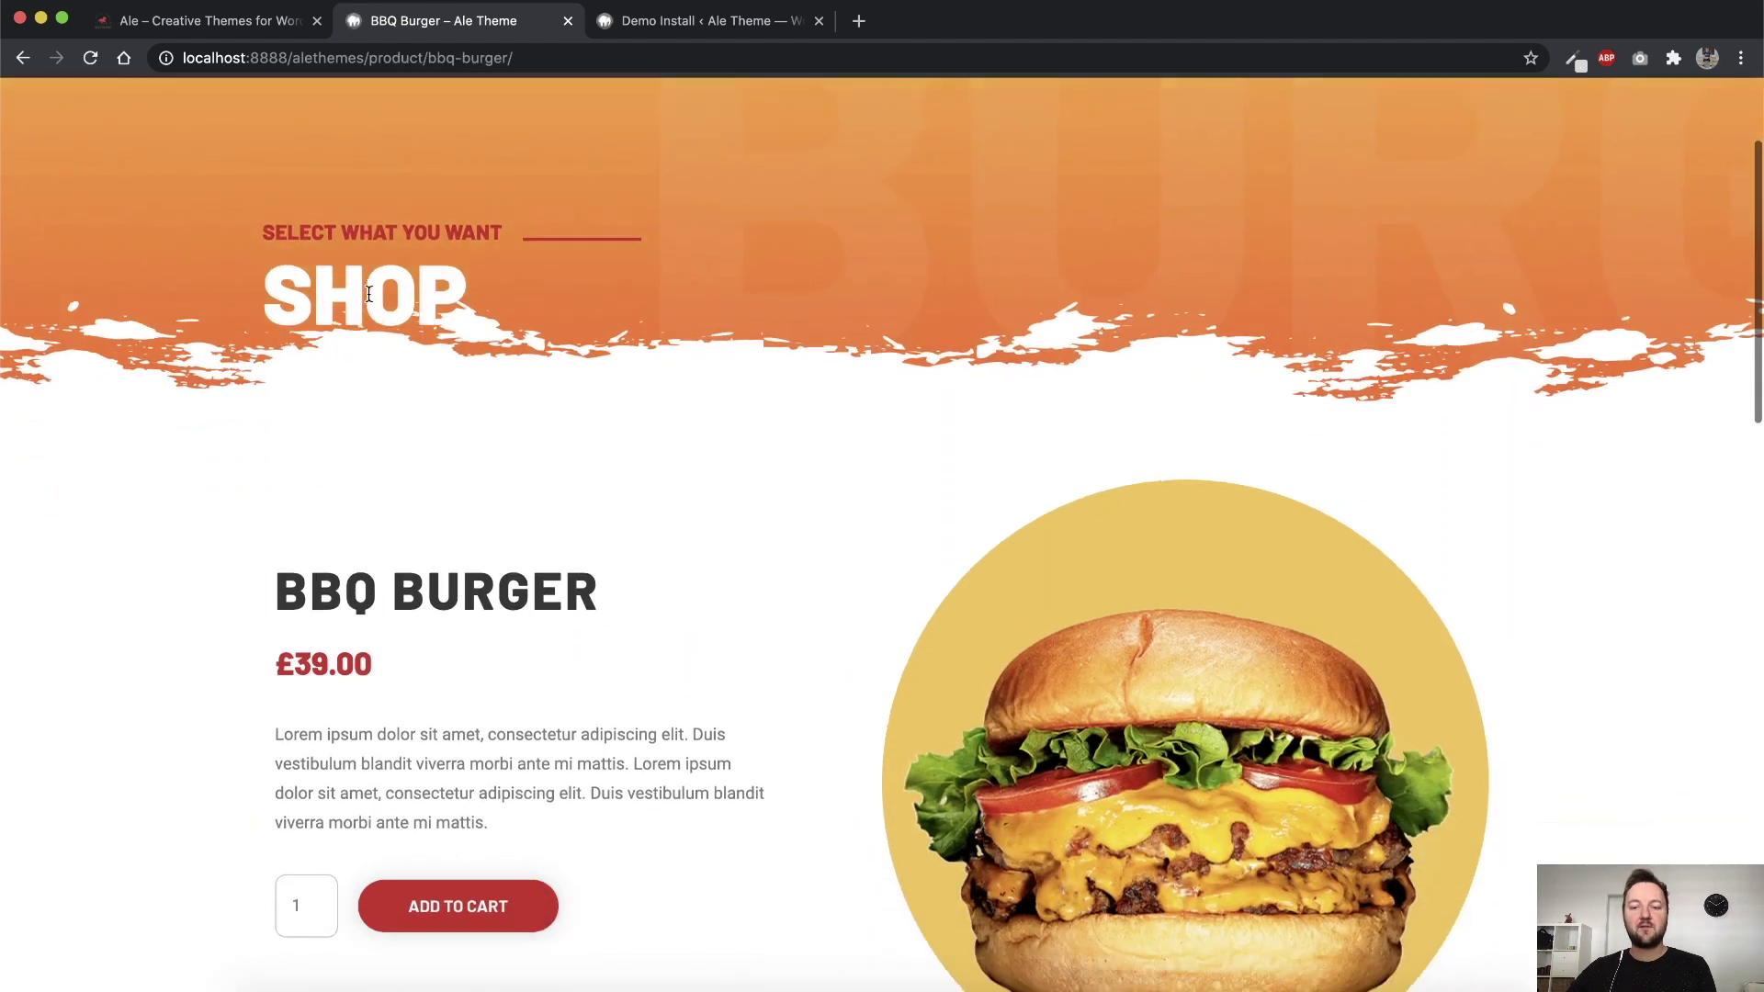
pyautogui.scroll(-1, 643, 378)
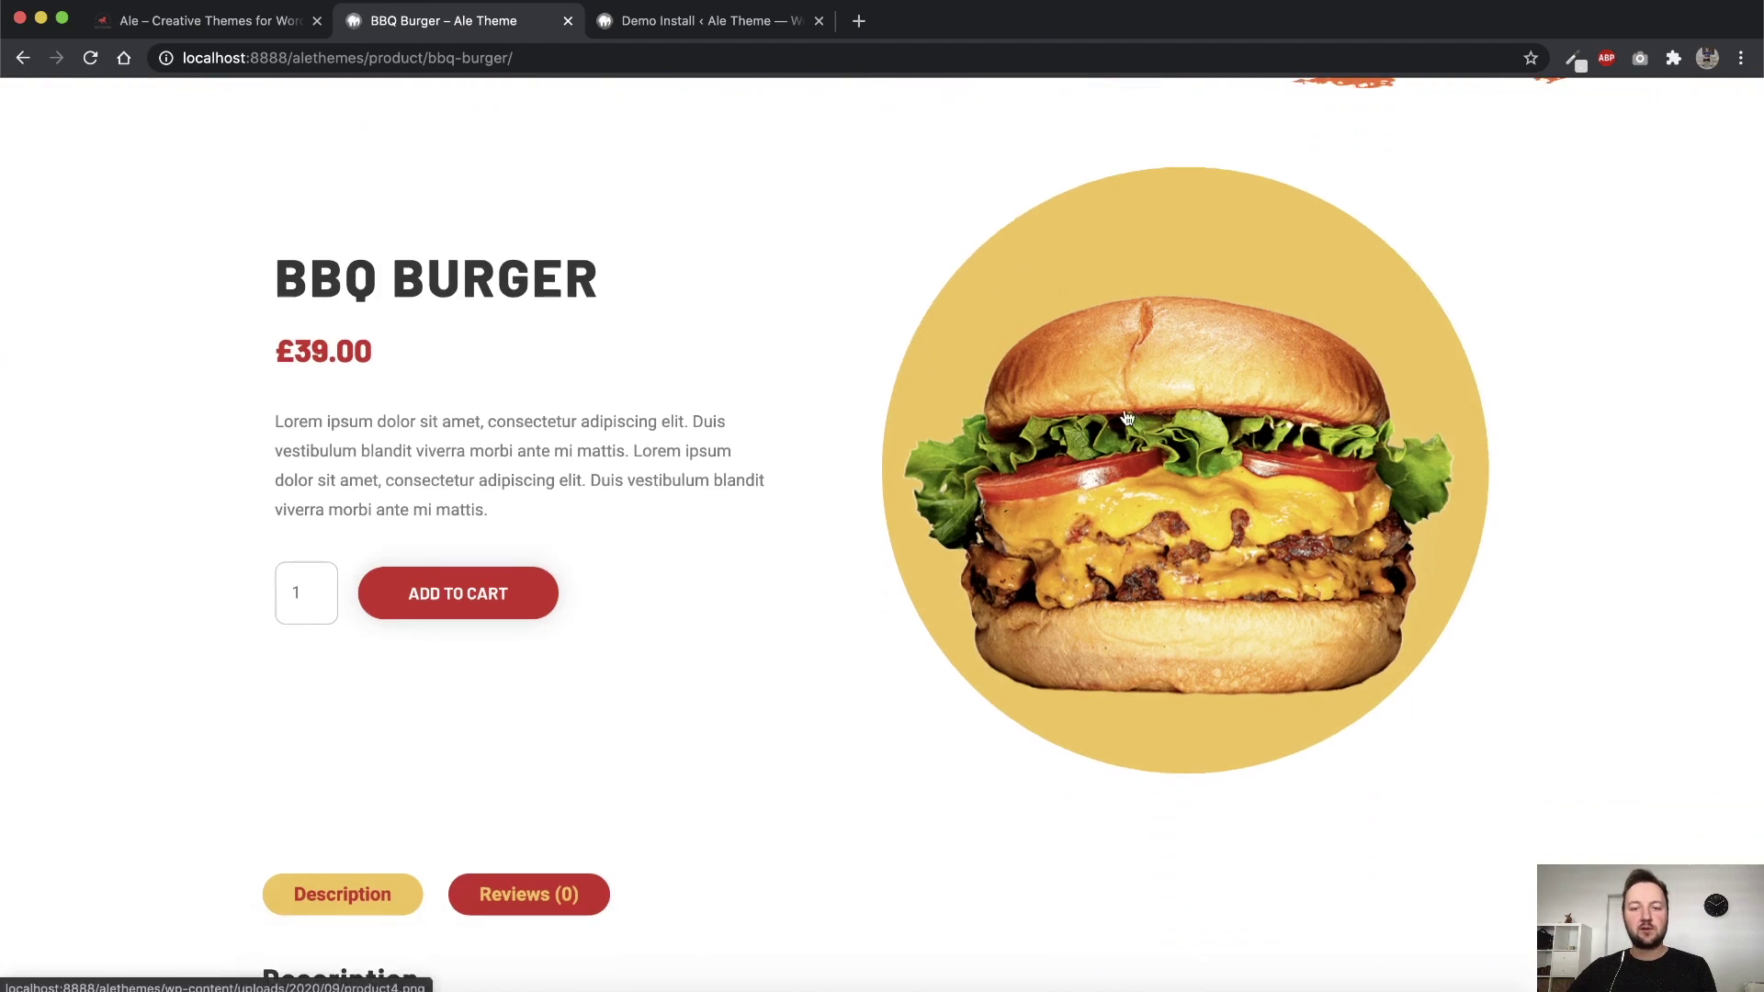
pyautogui.scroll(-2, 844, 363)
pyautogui.scroll(-1, 643, 405)
pyautogui.scroll(-8, 561, 459)
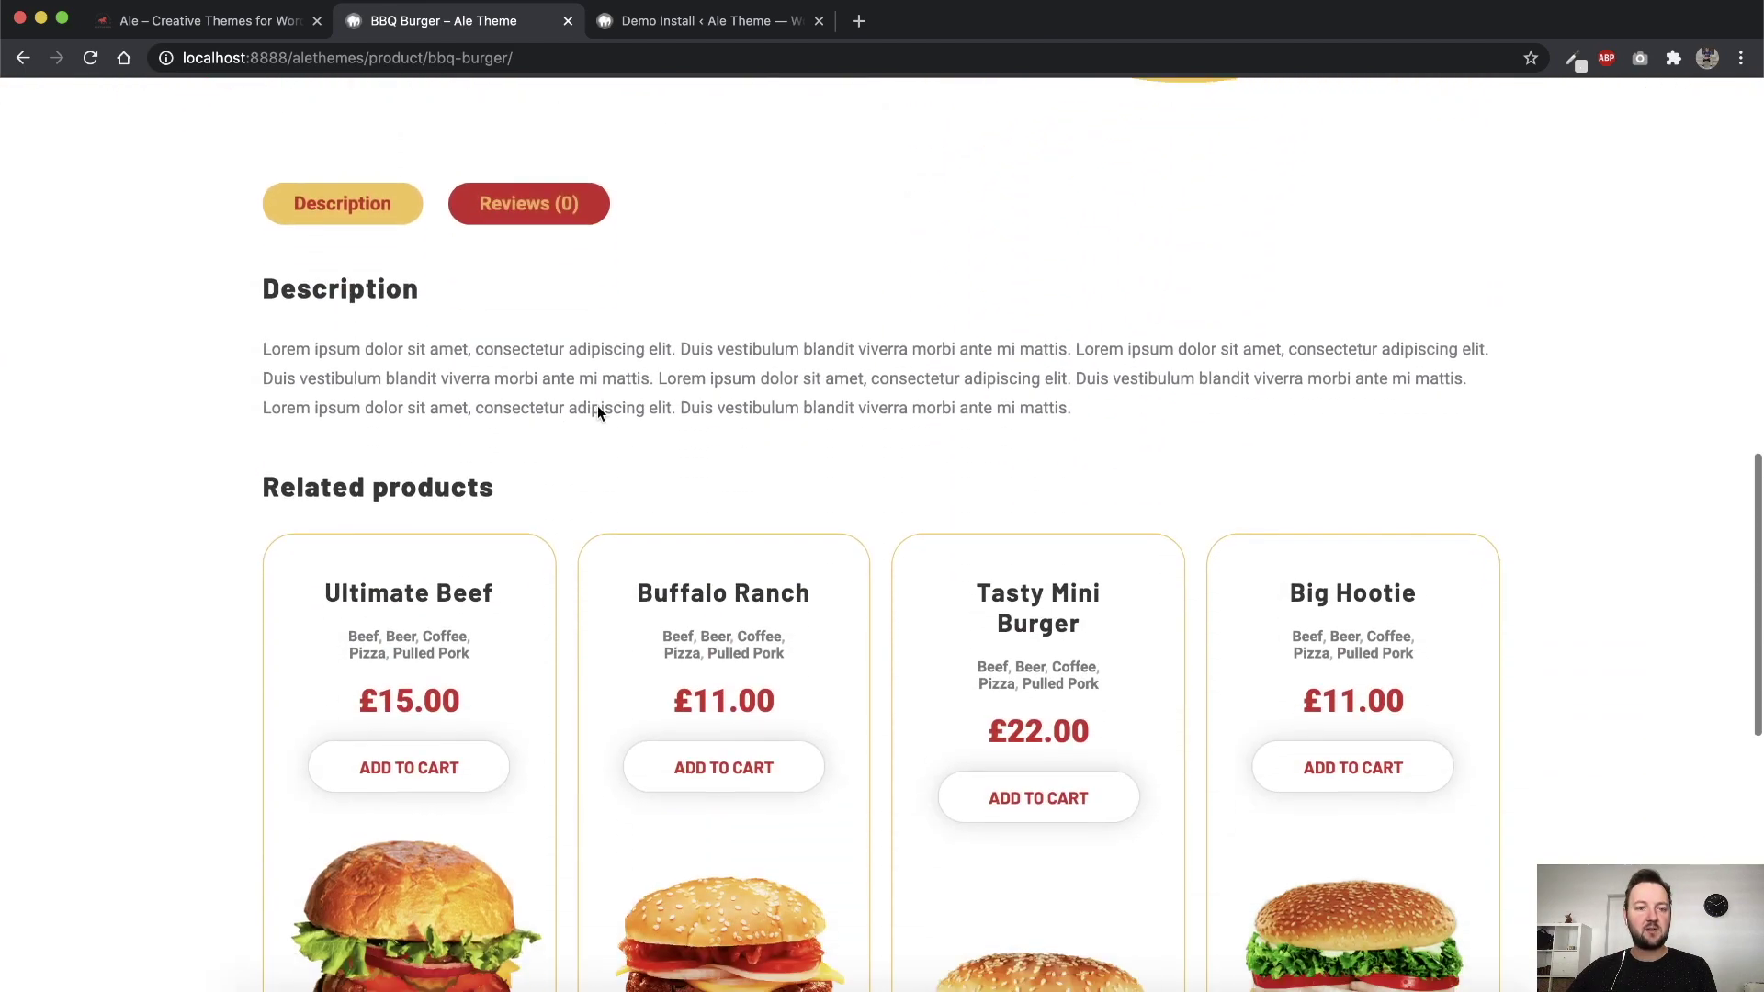
pyautogui.scroll(-4, 1015, 512)
# Open the Contact page and examine its opening hours, location, map and contact form sections
pyautogui.scroll(20, 1059, 492)
pyautogui.click(1246, 176)
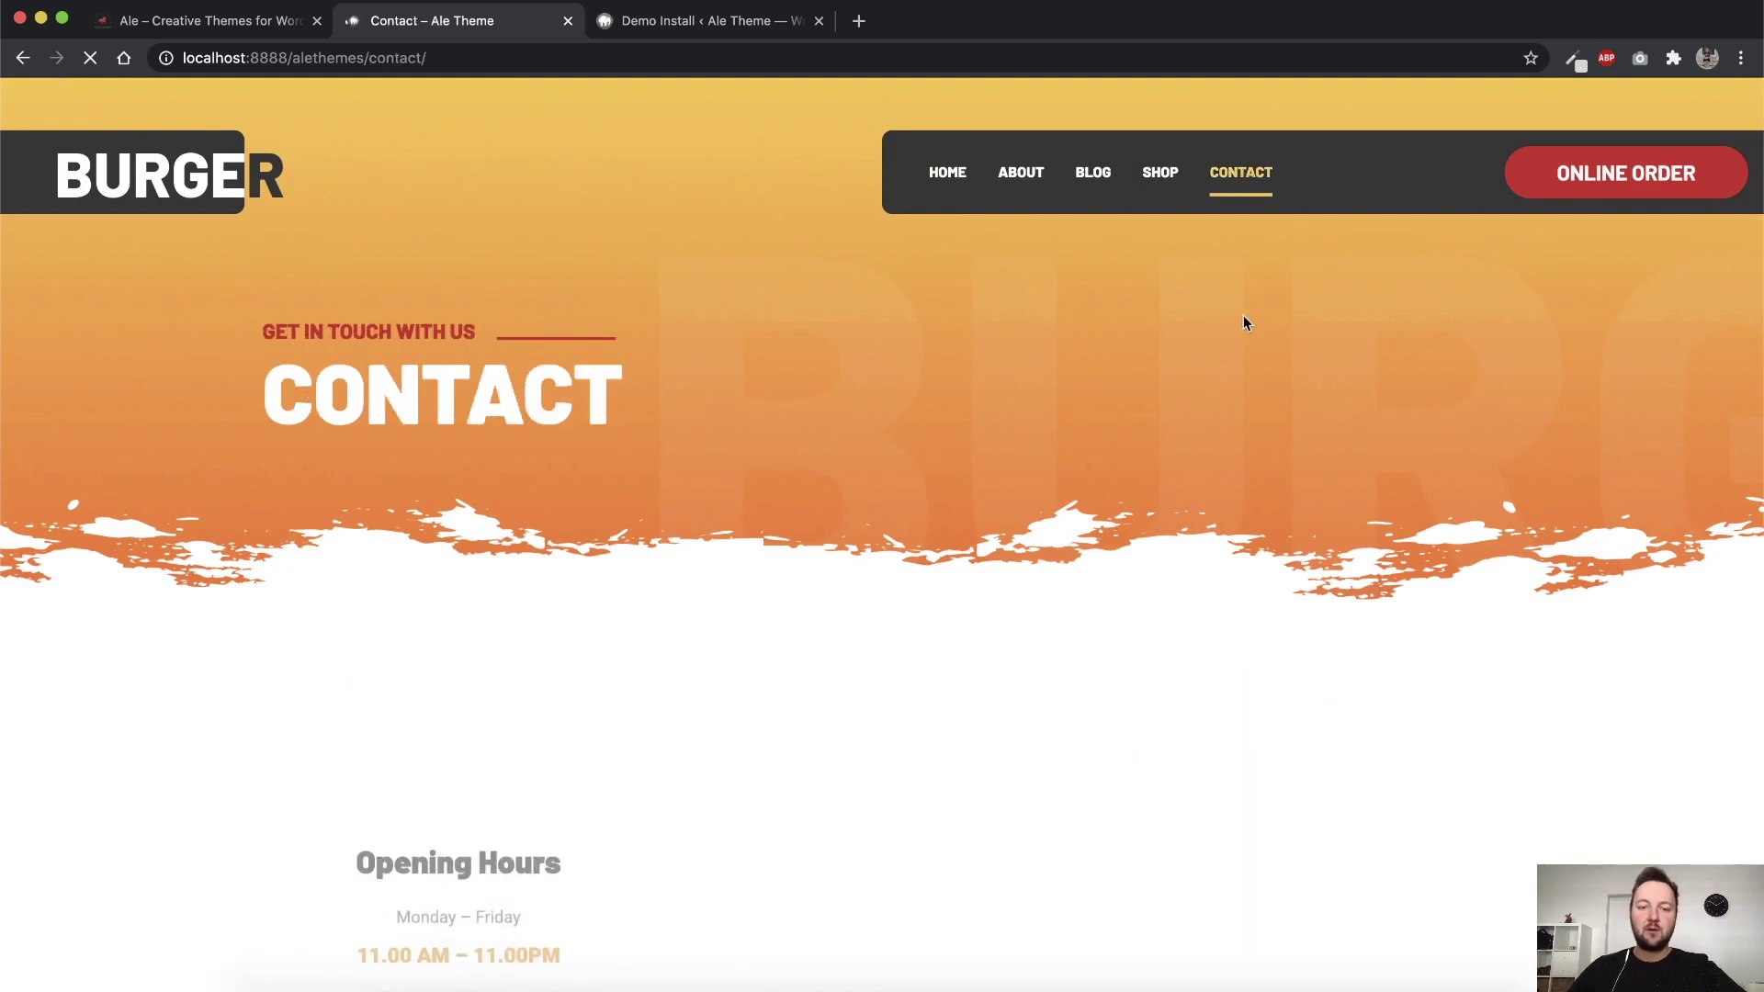
pyautogui.scroll(-7, 1259, 320)
pyautogui.scroll(-11, 1667, 450)
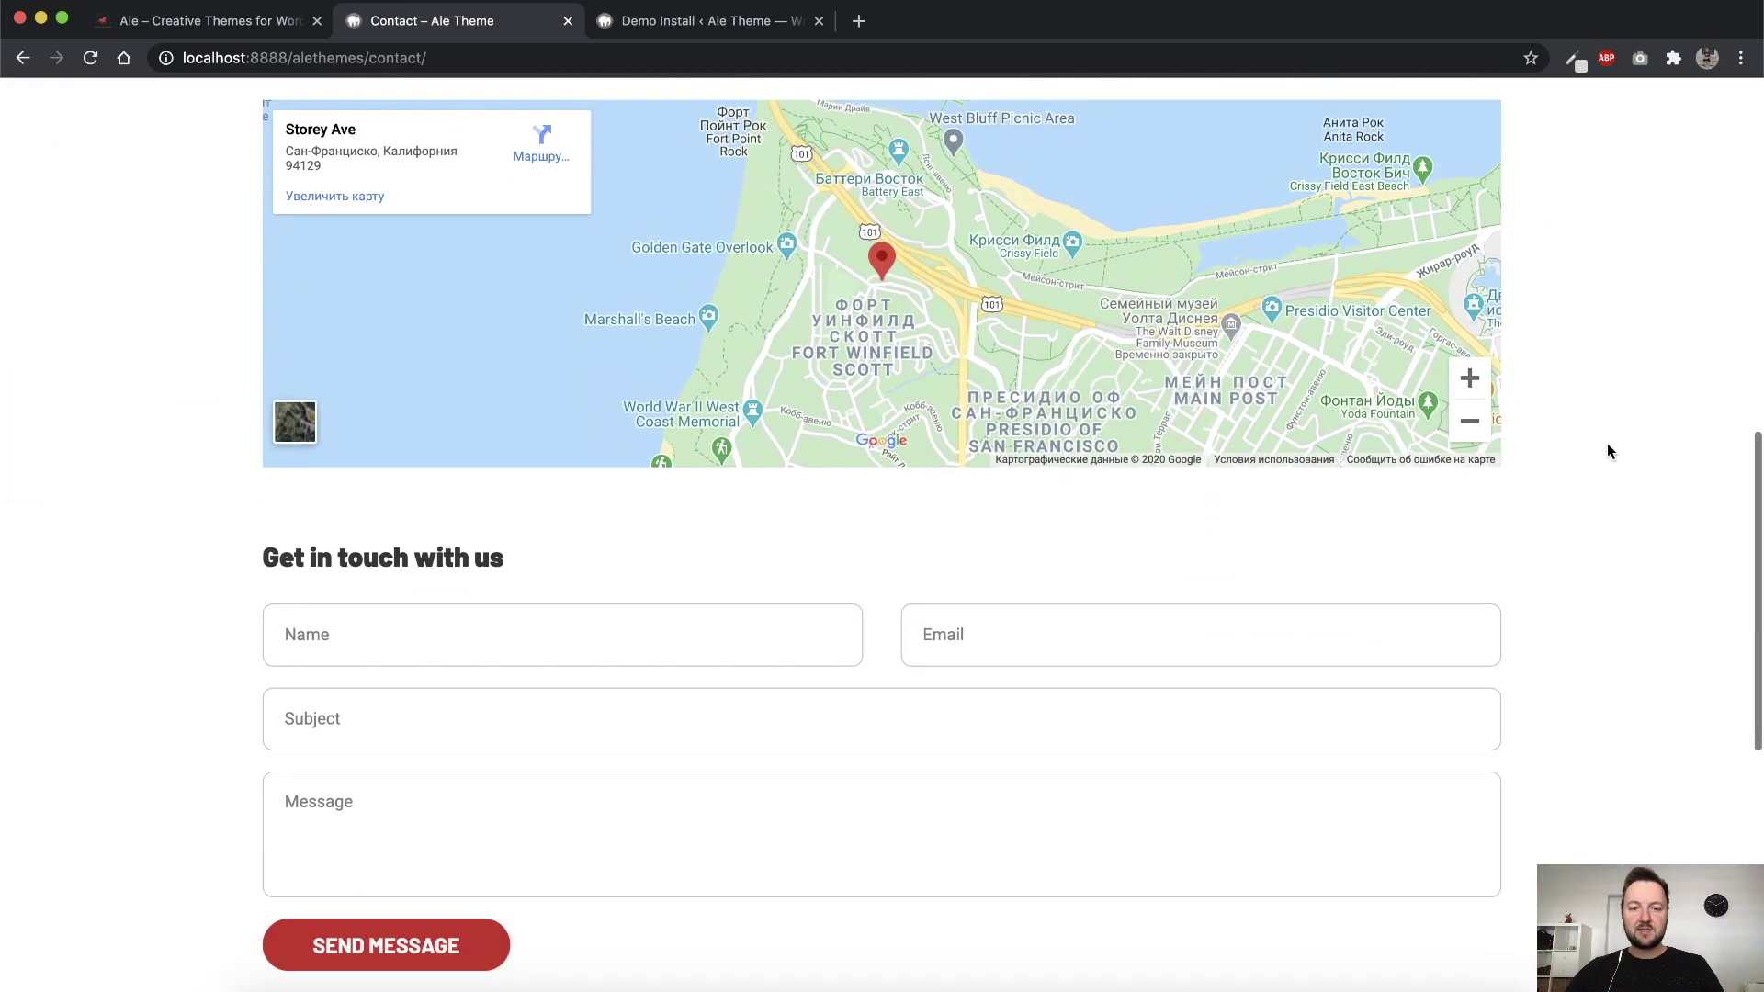
pyautogui.scroll(18, 1604, 454)
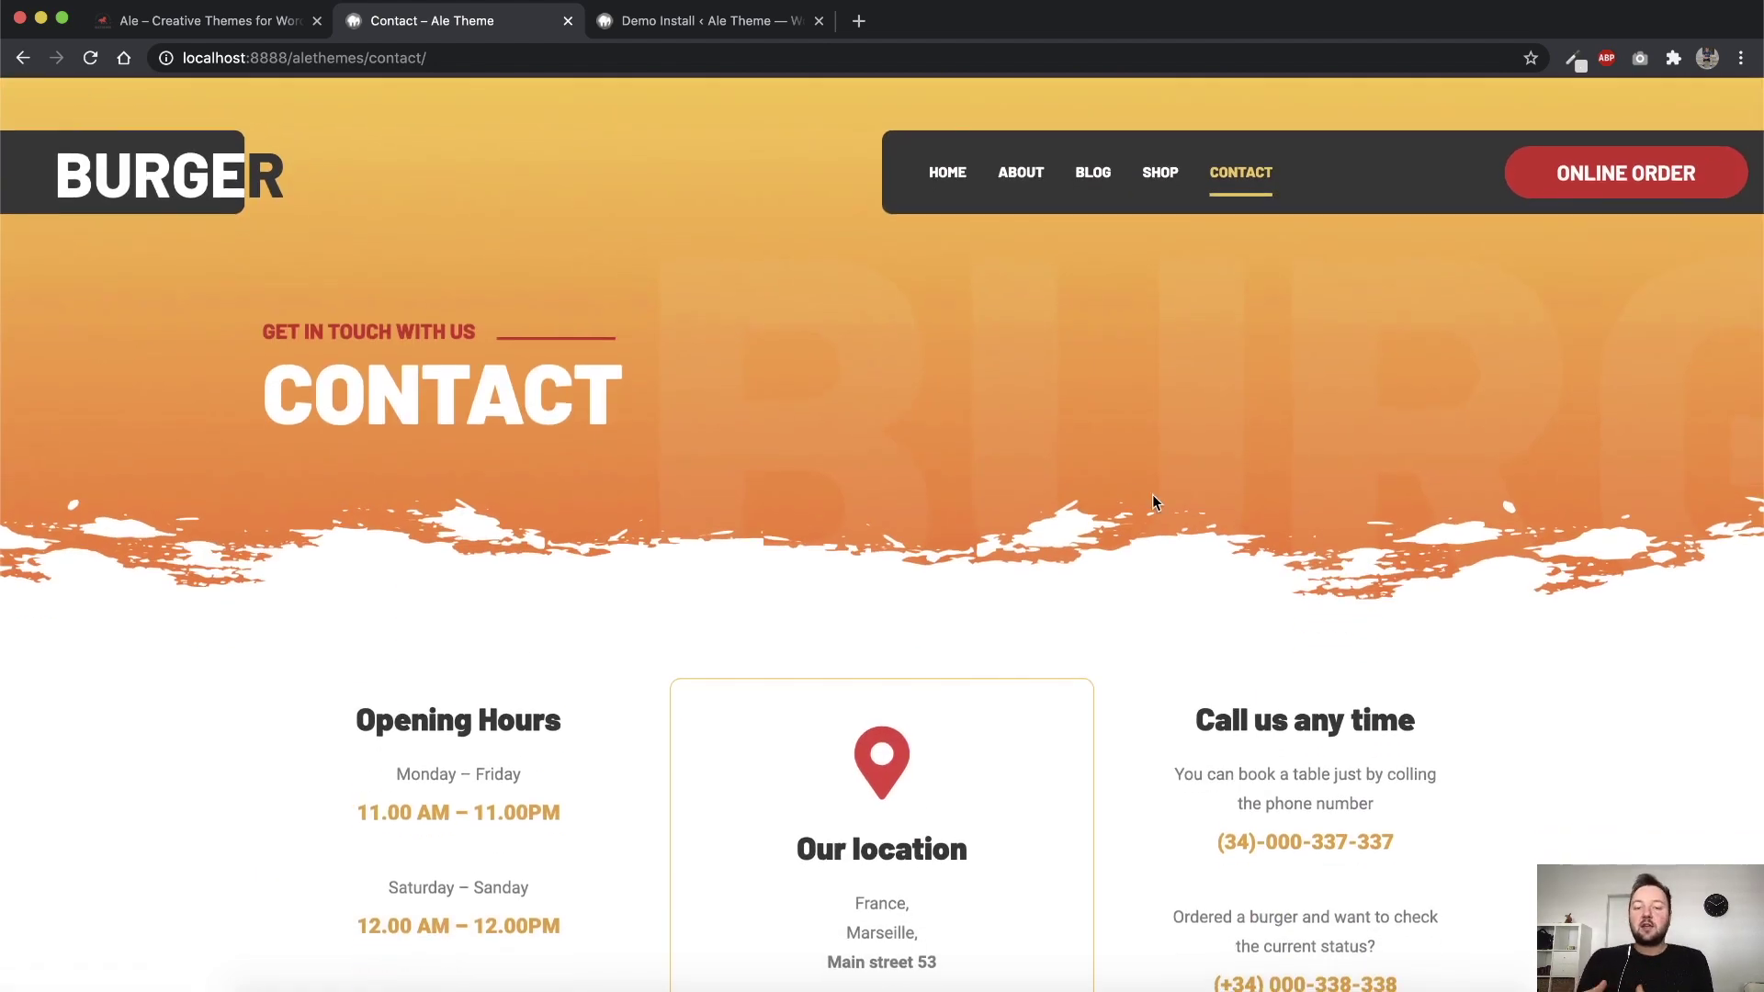
pyautogui.scroll(-4, 1158, 499)
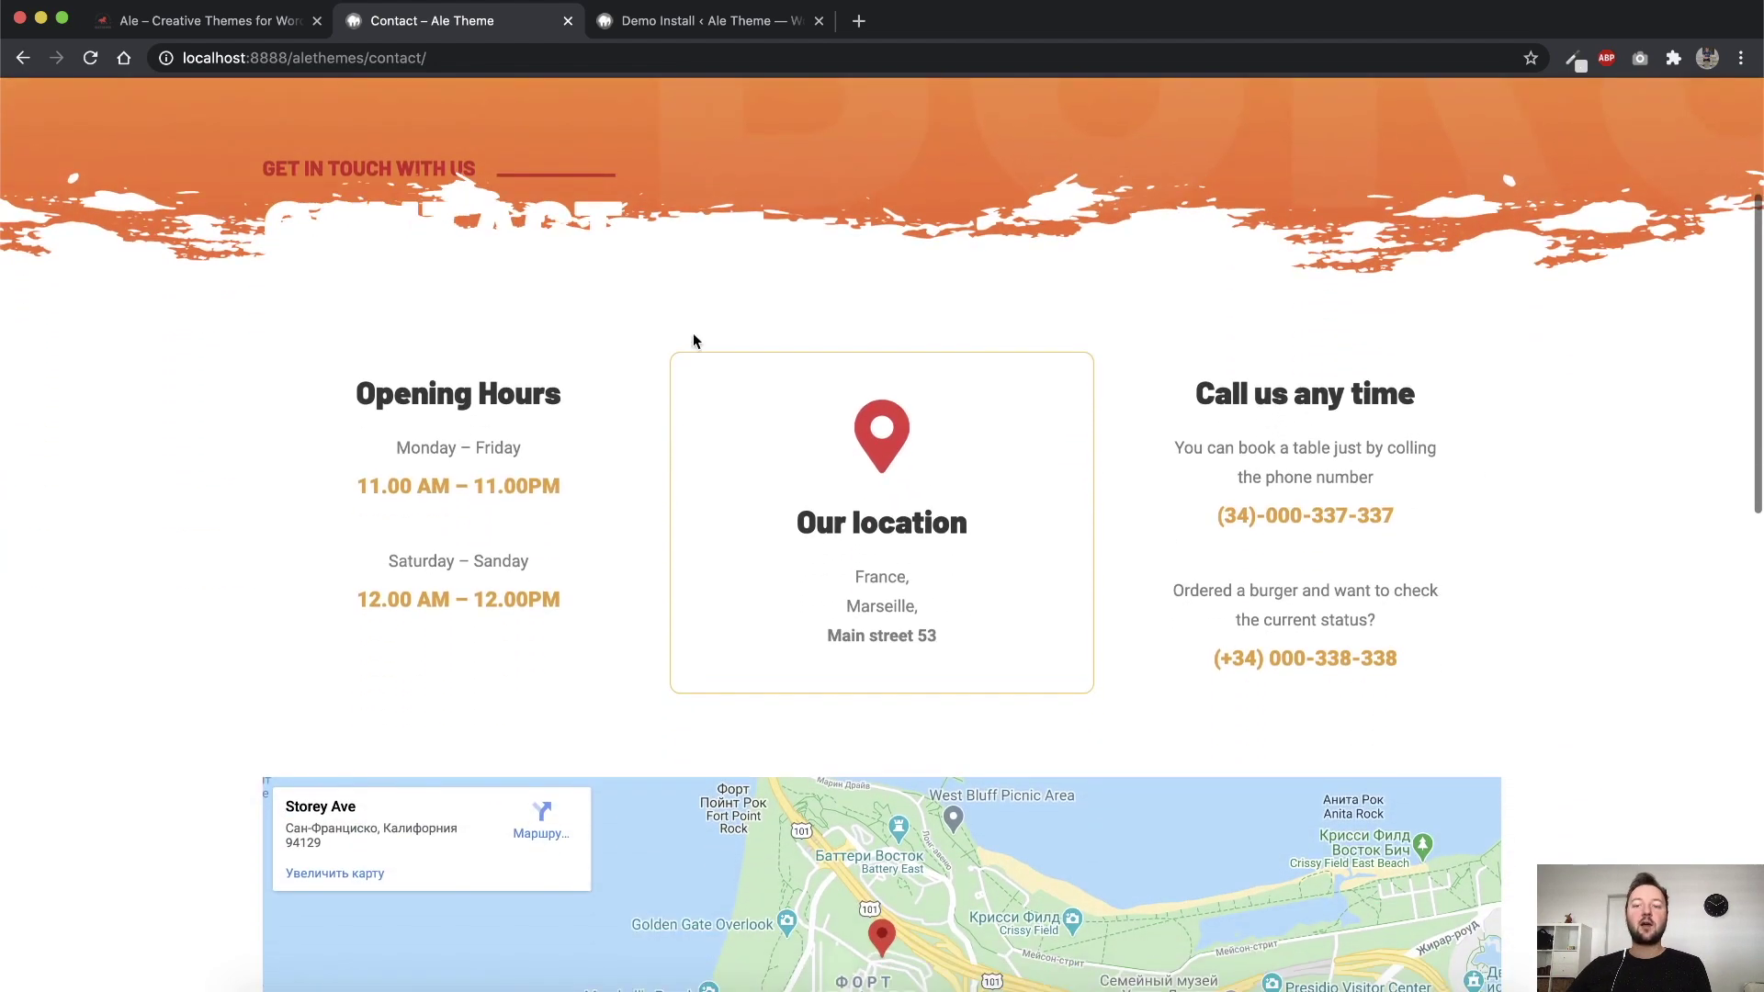
pyautogui.scroll(1, 441, 451)
pyautogui.scroll(3, 439, 448)
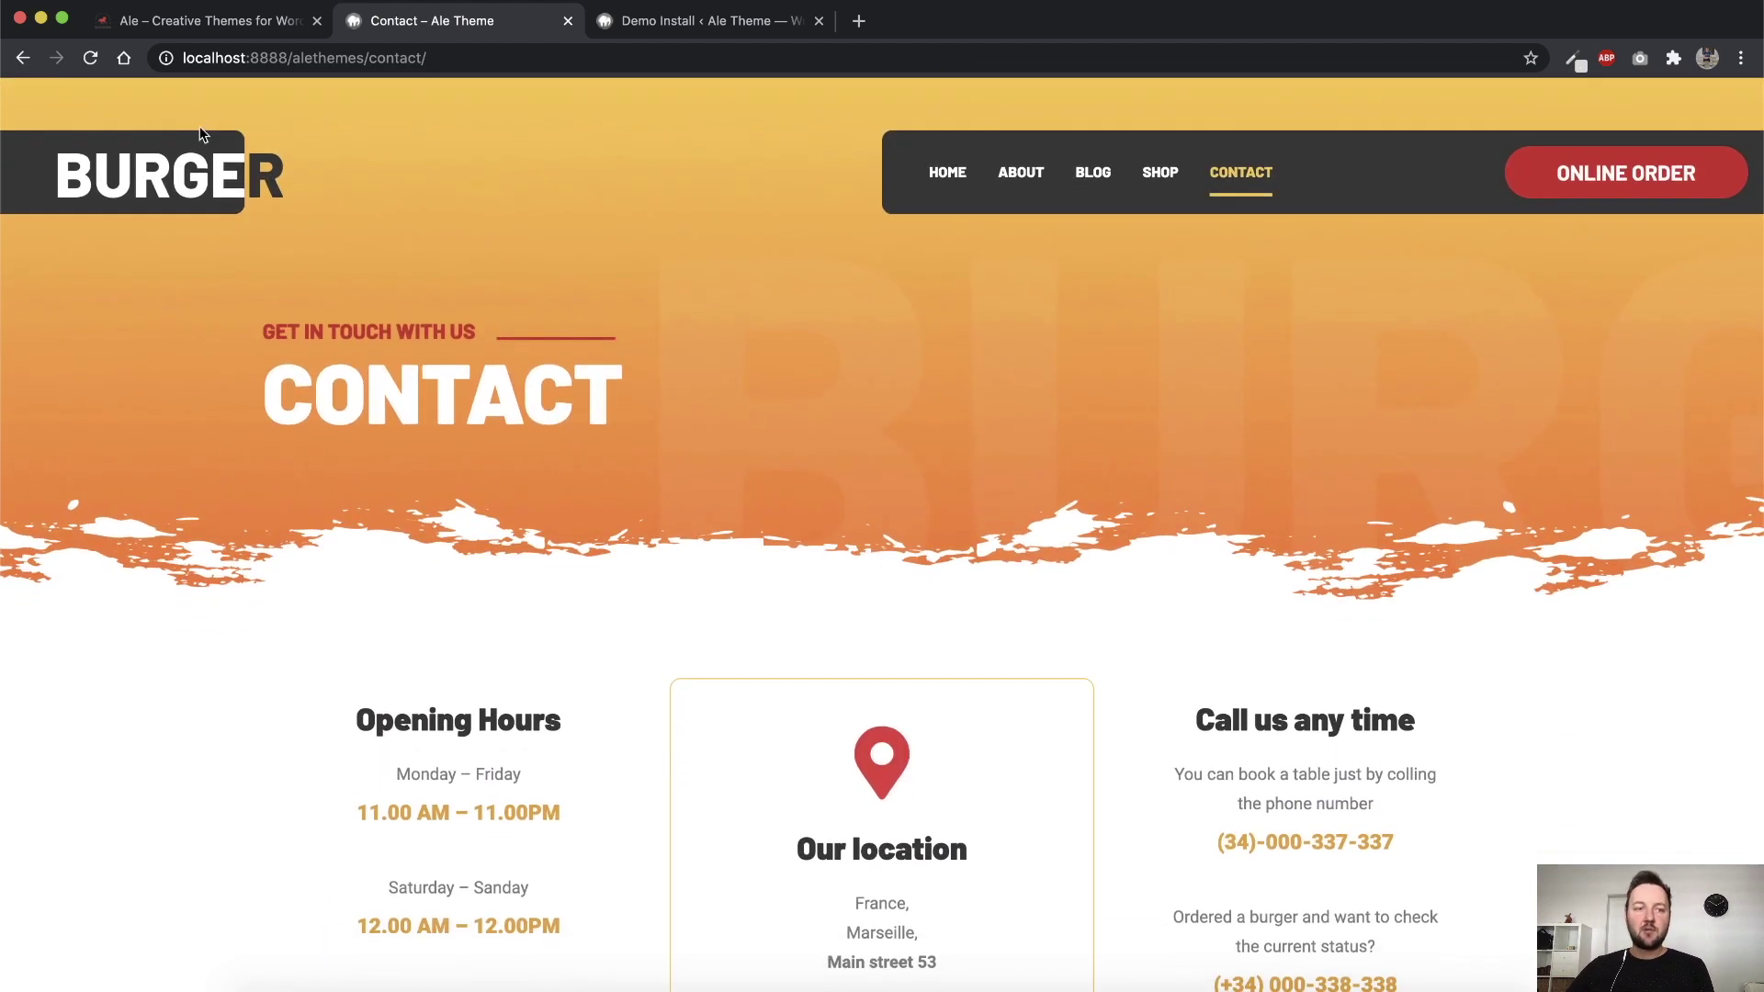
# Return to the home page through the site logo and view the animated burger slider
pyautogui.scroll(-1, 207, 186)
pyautogui.click(206, 179)
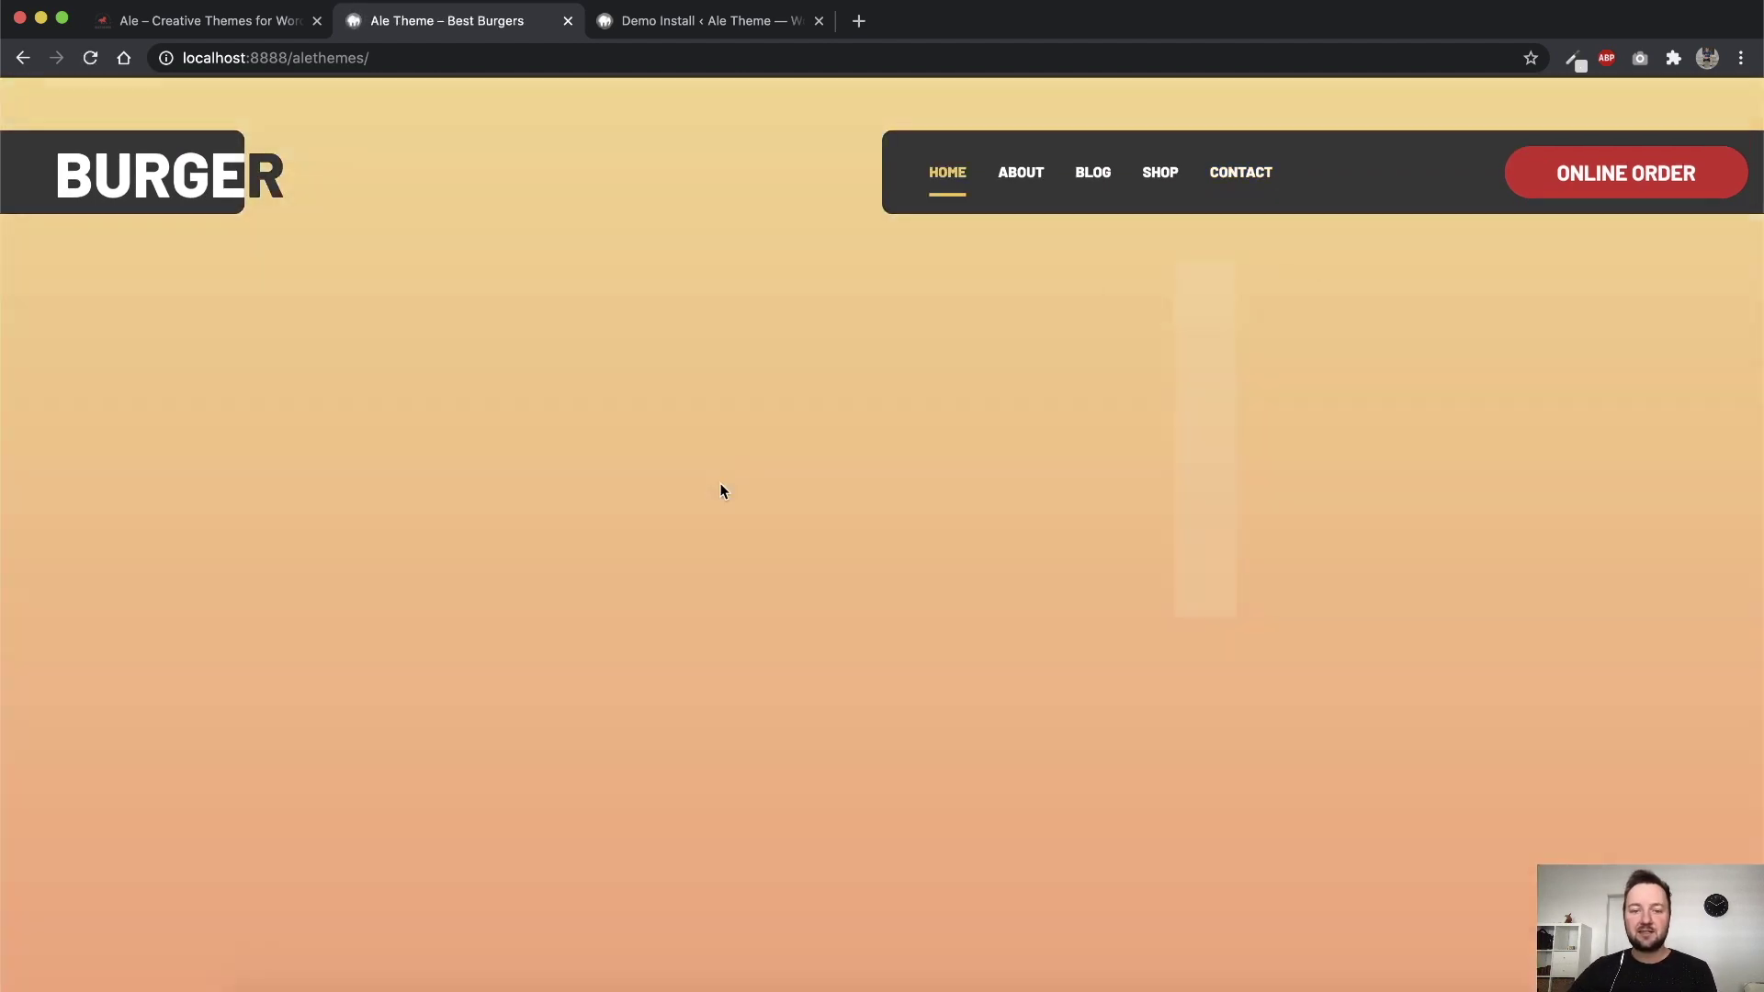
pyautogui.scroll(-2, 57, 359)
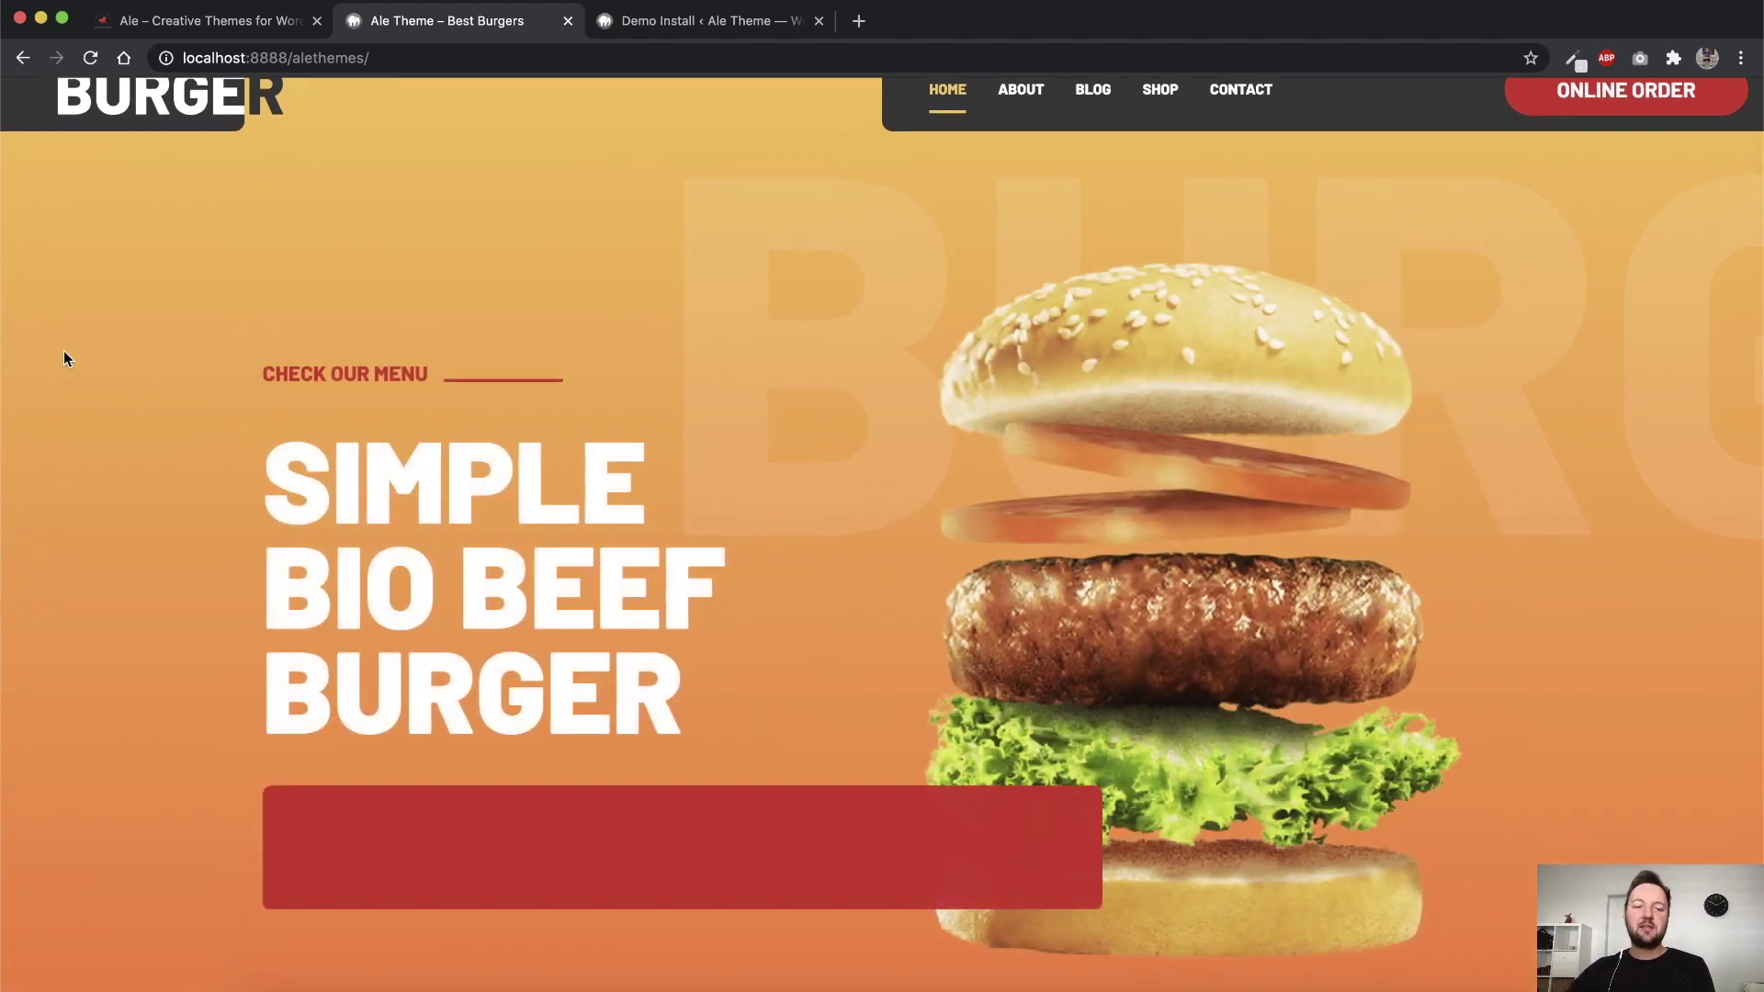
pyautogui.scroll(-1, 799, 521)
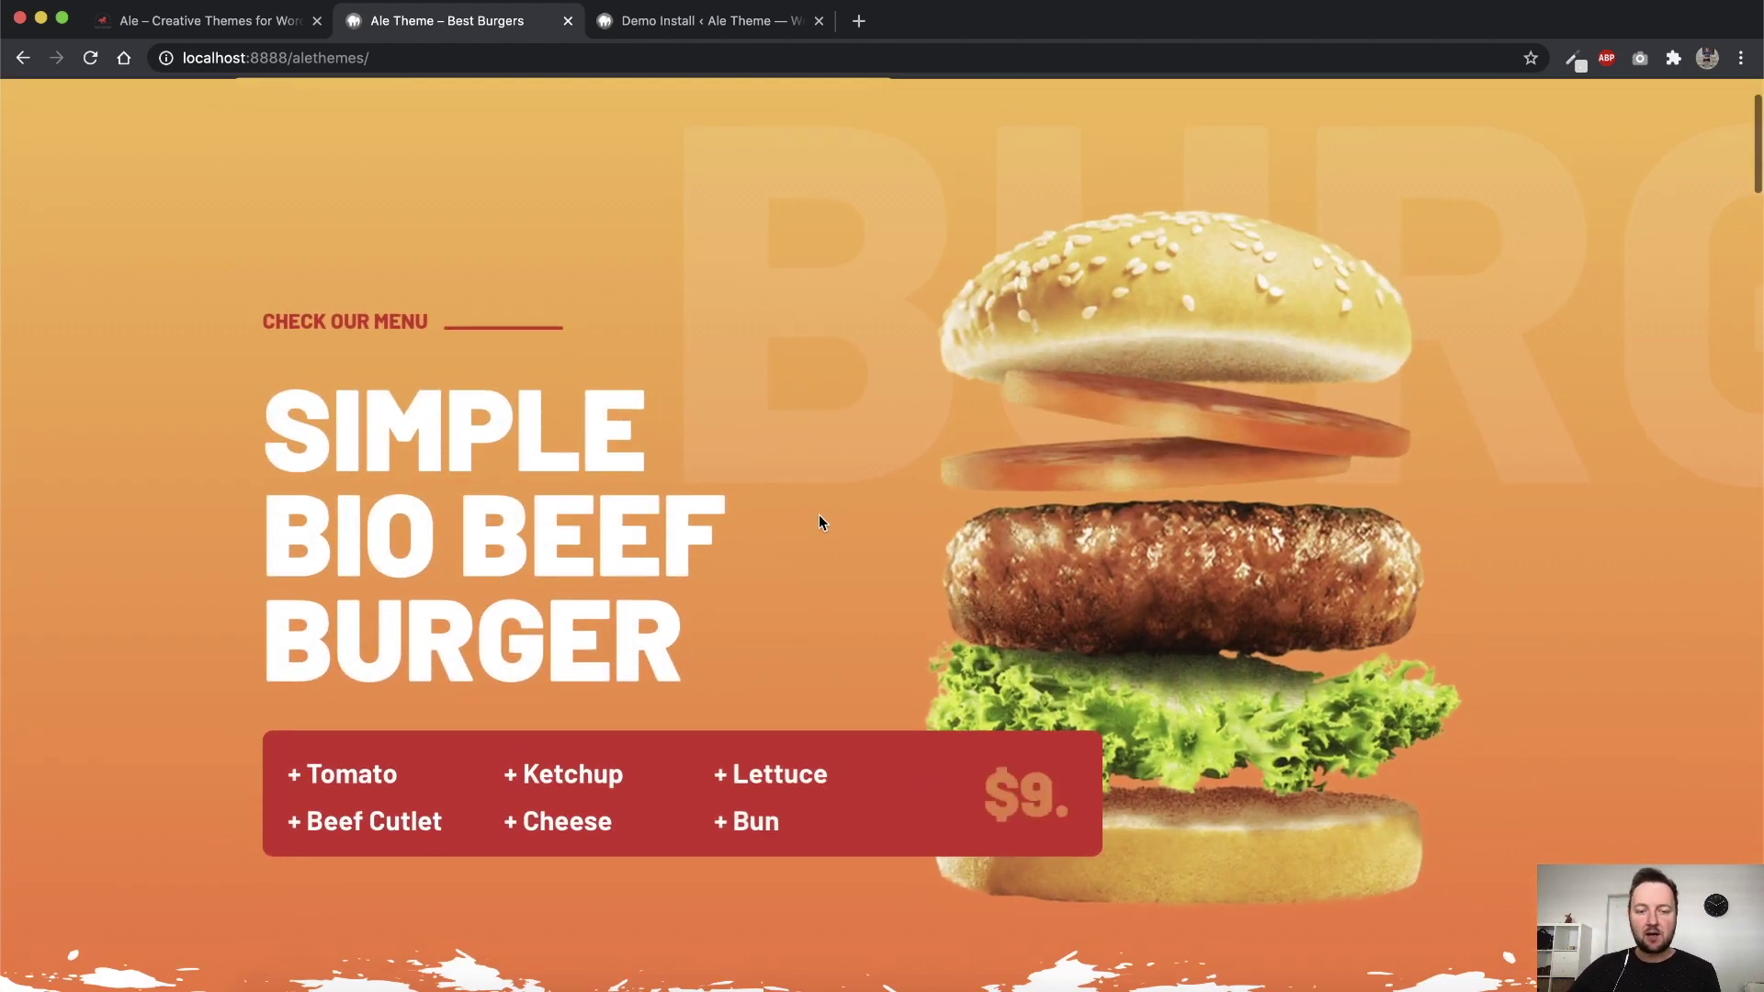
pyautogui.scroll(2, 897, 491)
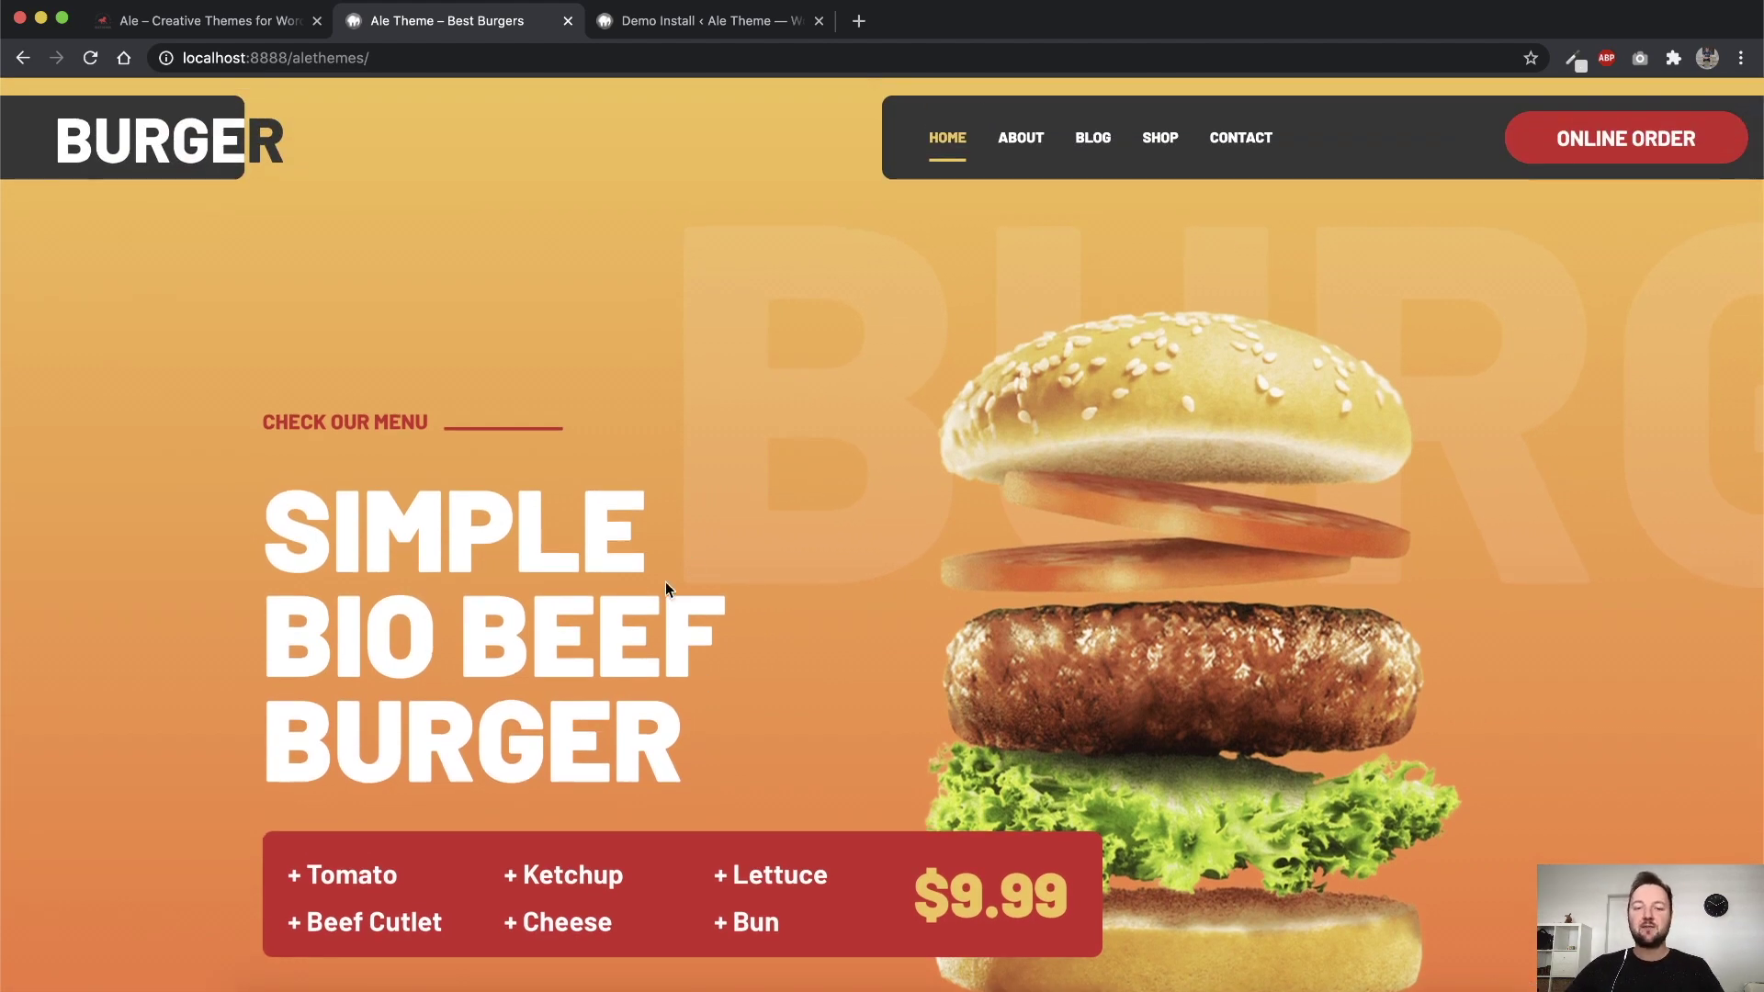
pyautogui.scroll(-2, 719, 512)
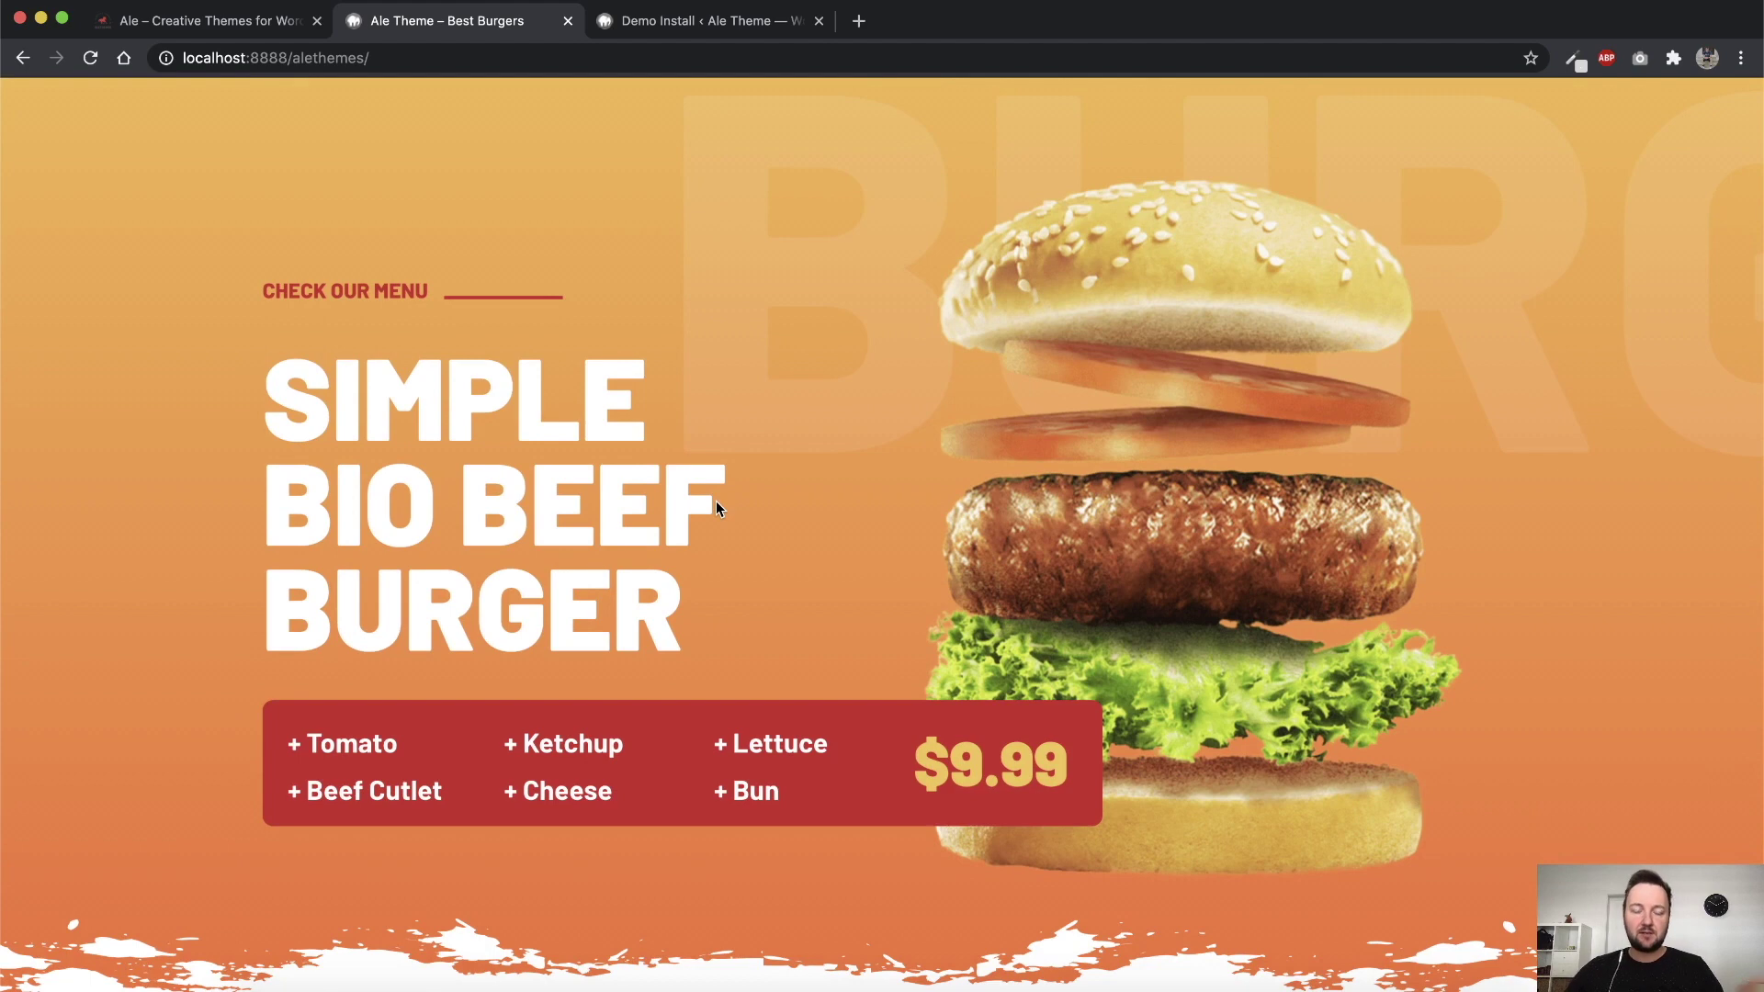
# Switch to the WordPress admin and open the list of all pages to review the imported ones
pyautogui.hotkey('ctrl', 'Tab')
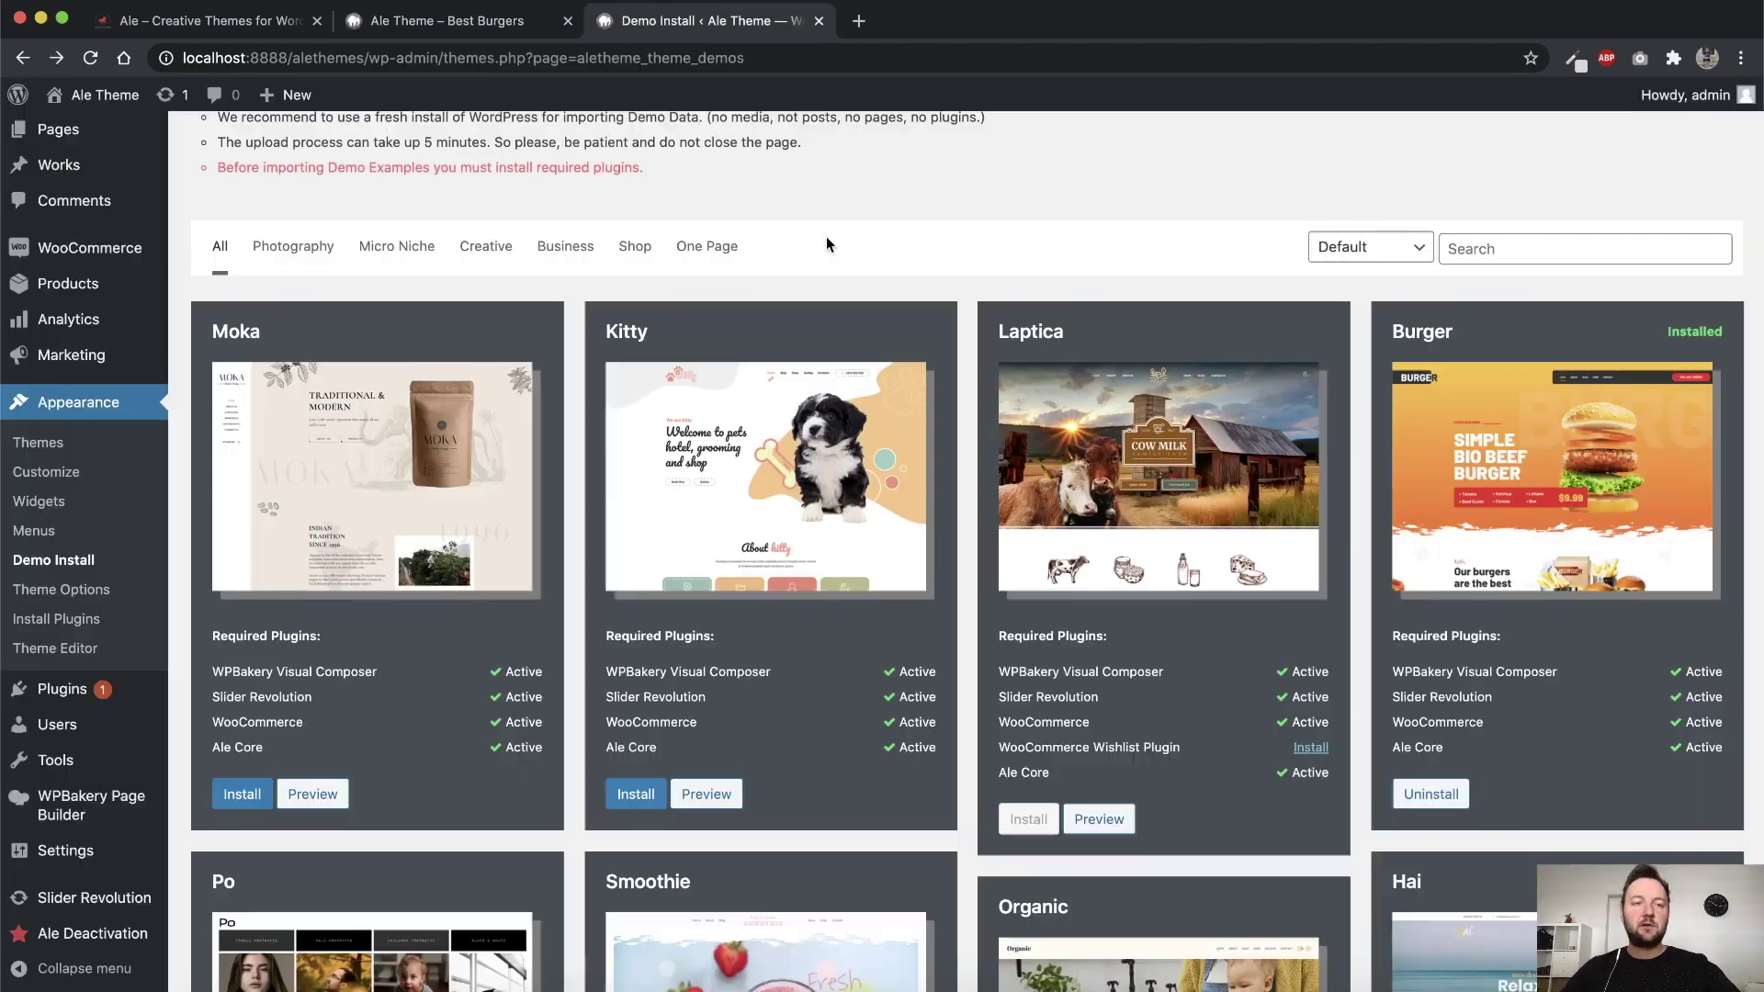
pyautogui.click(62, 261)
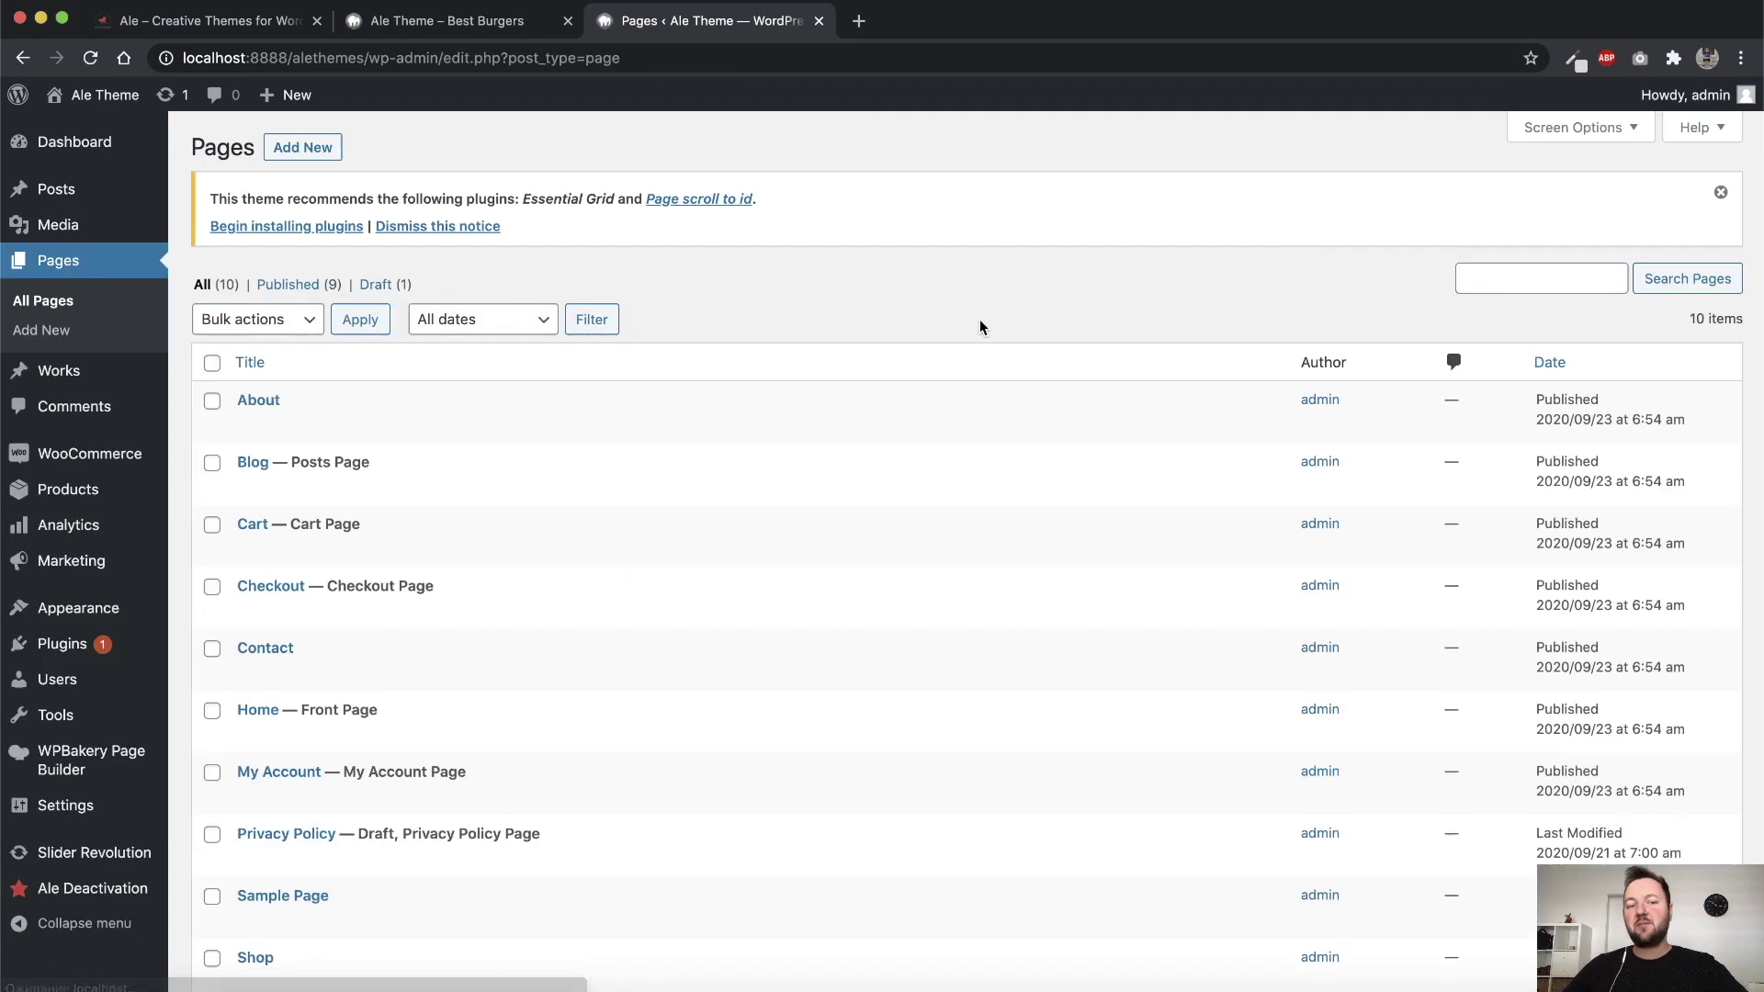
pyautogui.scroll(-1, 827, 386)
pyautogui.scroll(-1, 782, 414)
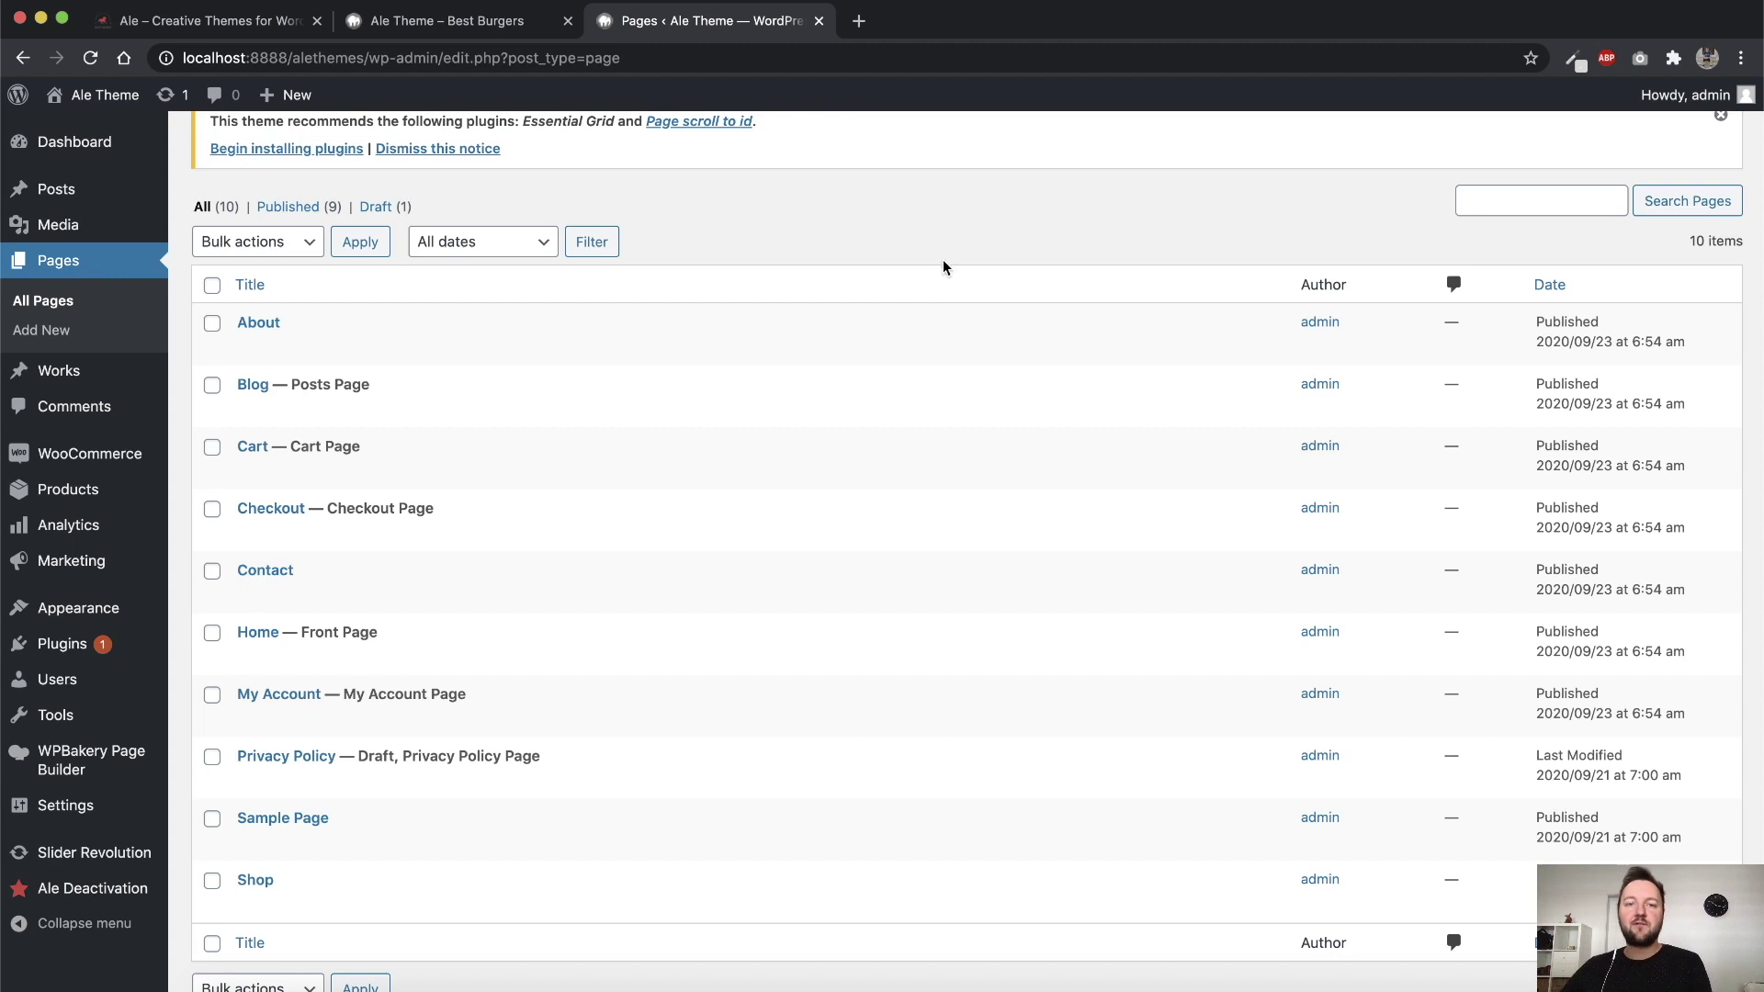
# Open the Home front page for editing and look through its shortcode content
pyautogui.click(259, 636)
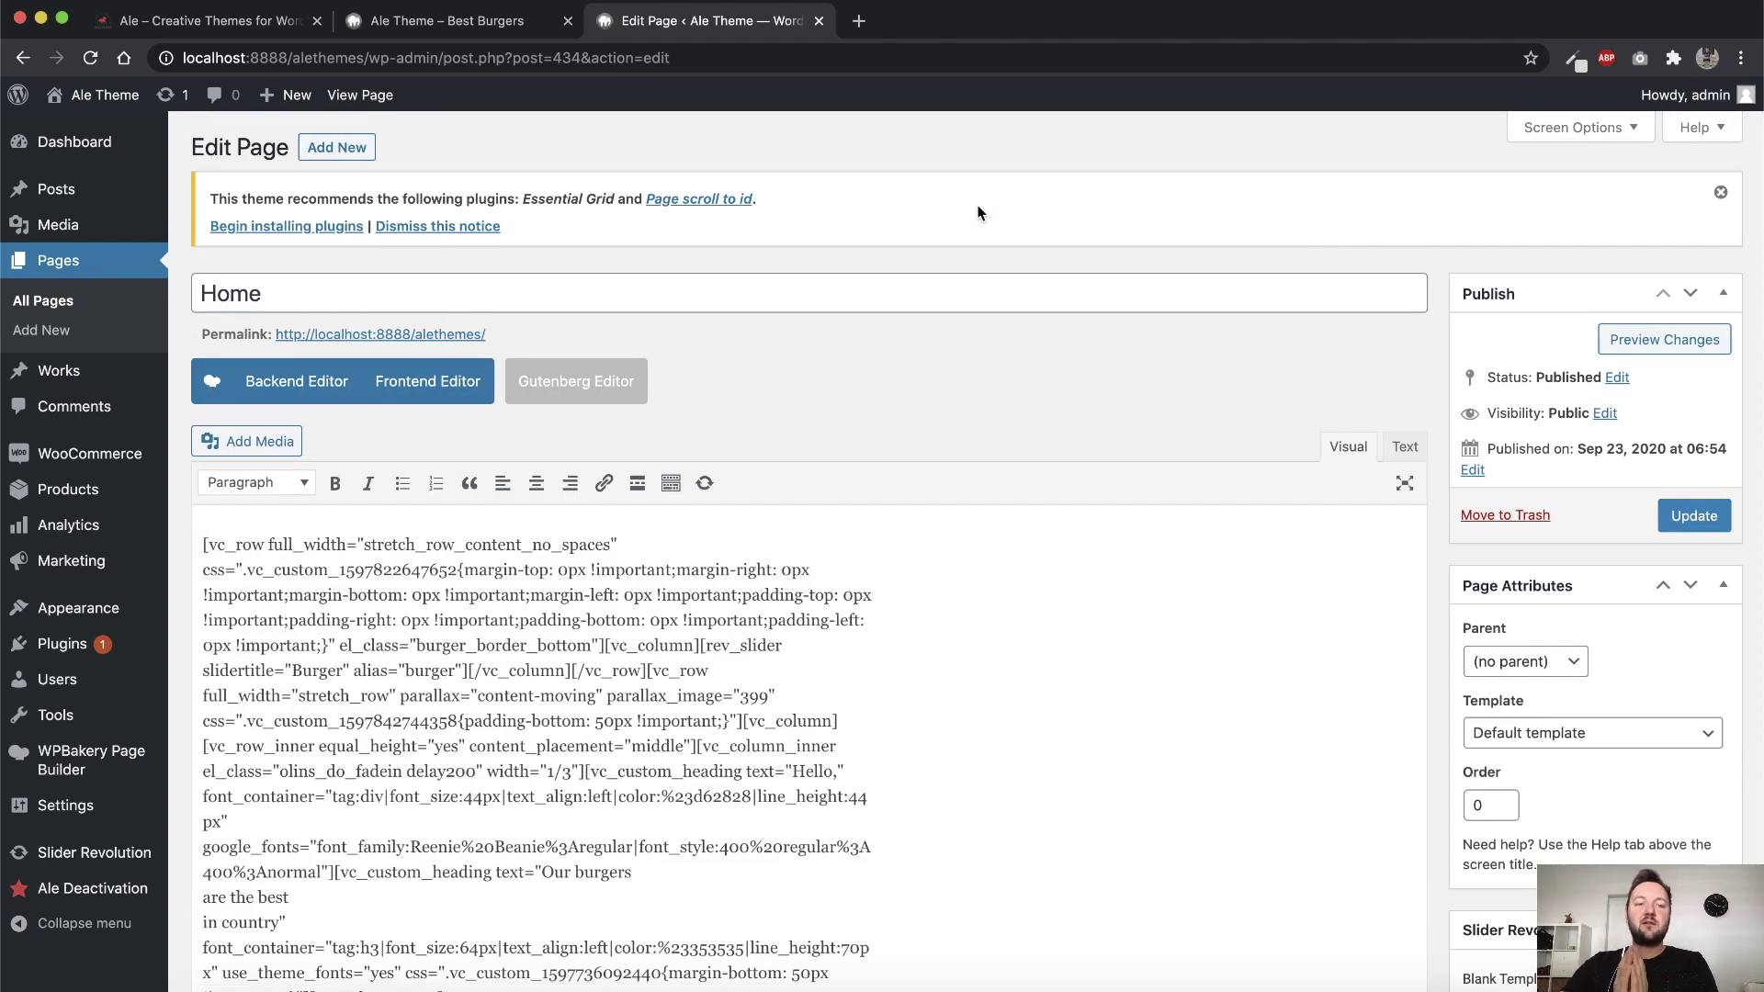
pyautogui.scroll(-5, 899, 317)
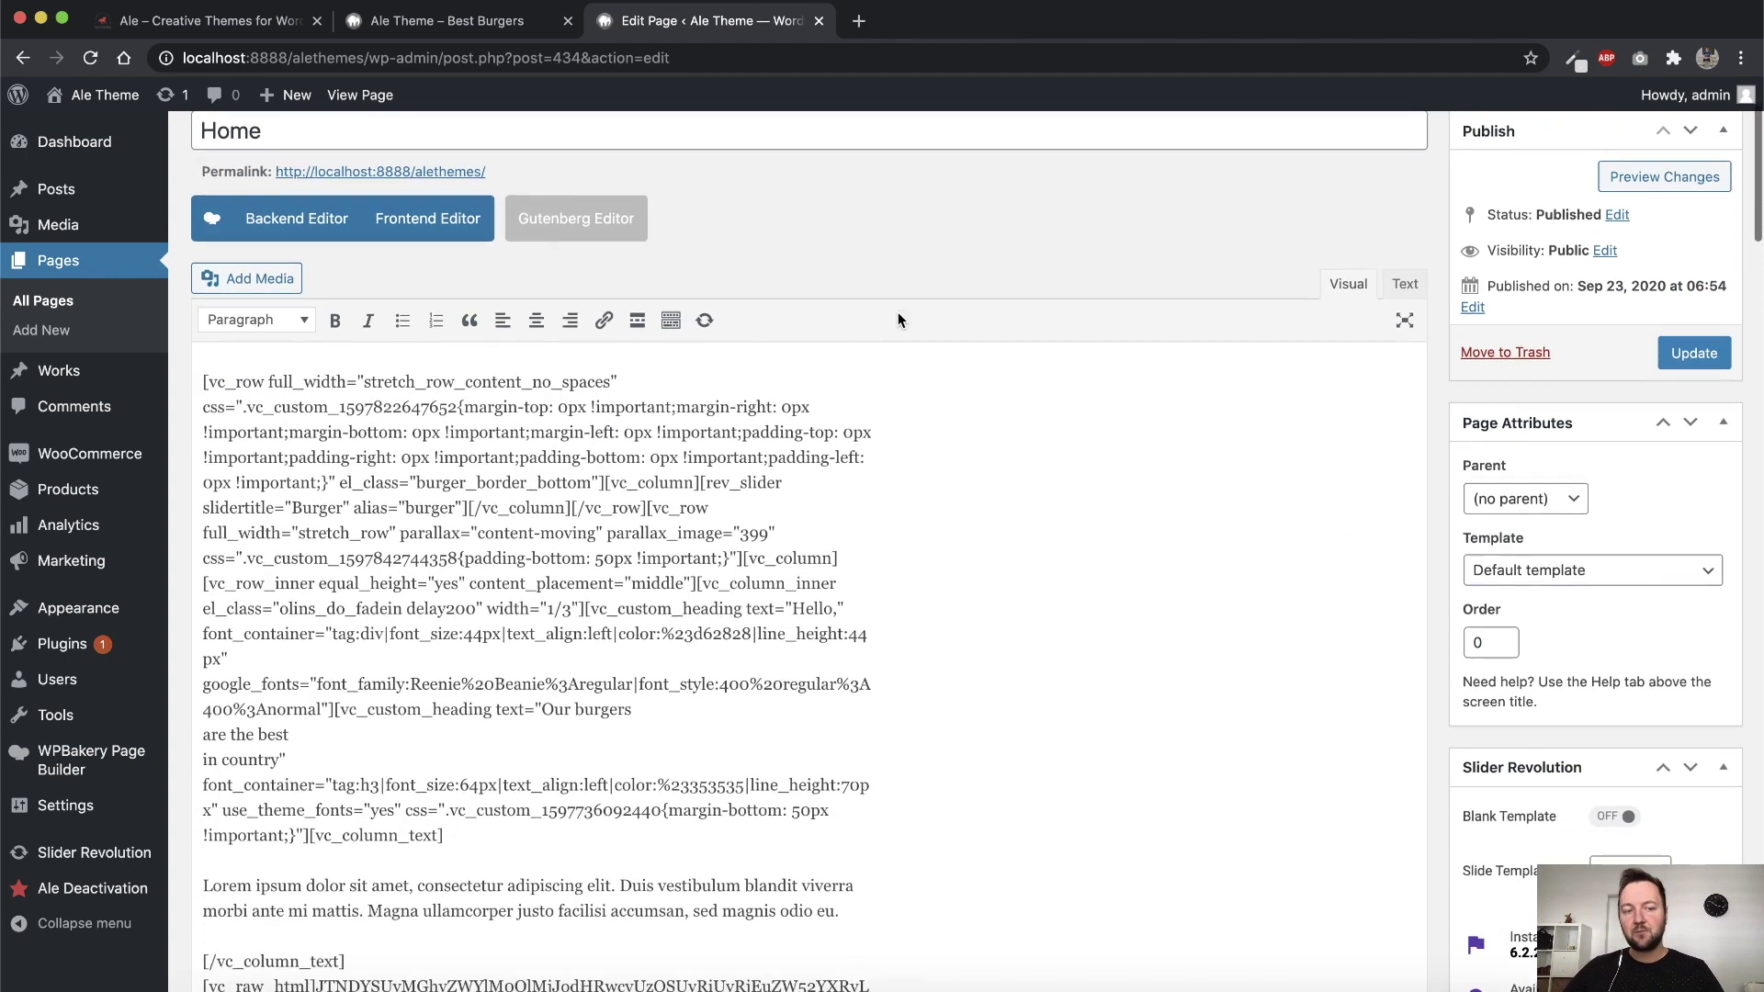
pyautogui.scroll(-3, 496, 473)
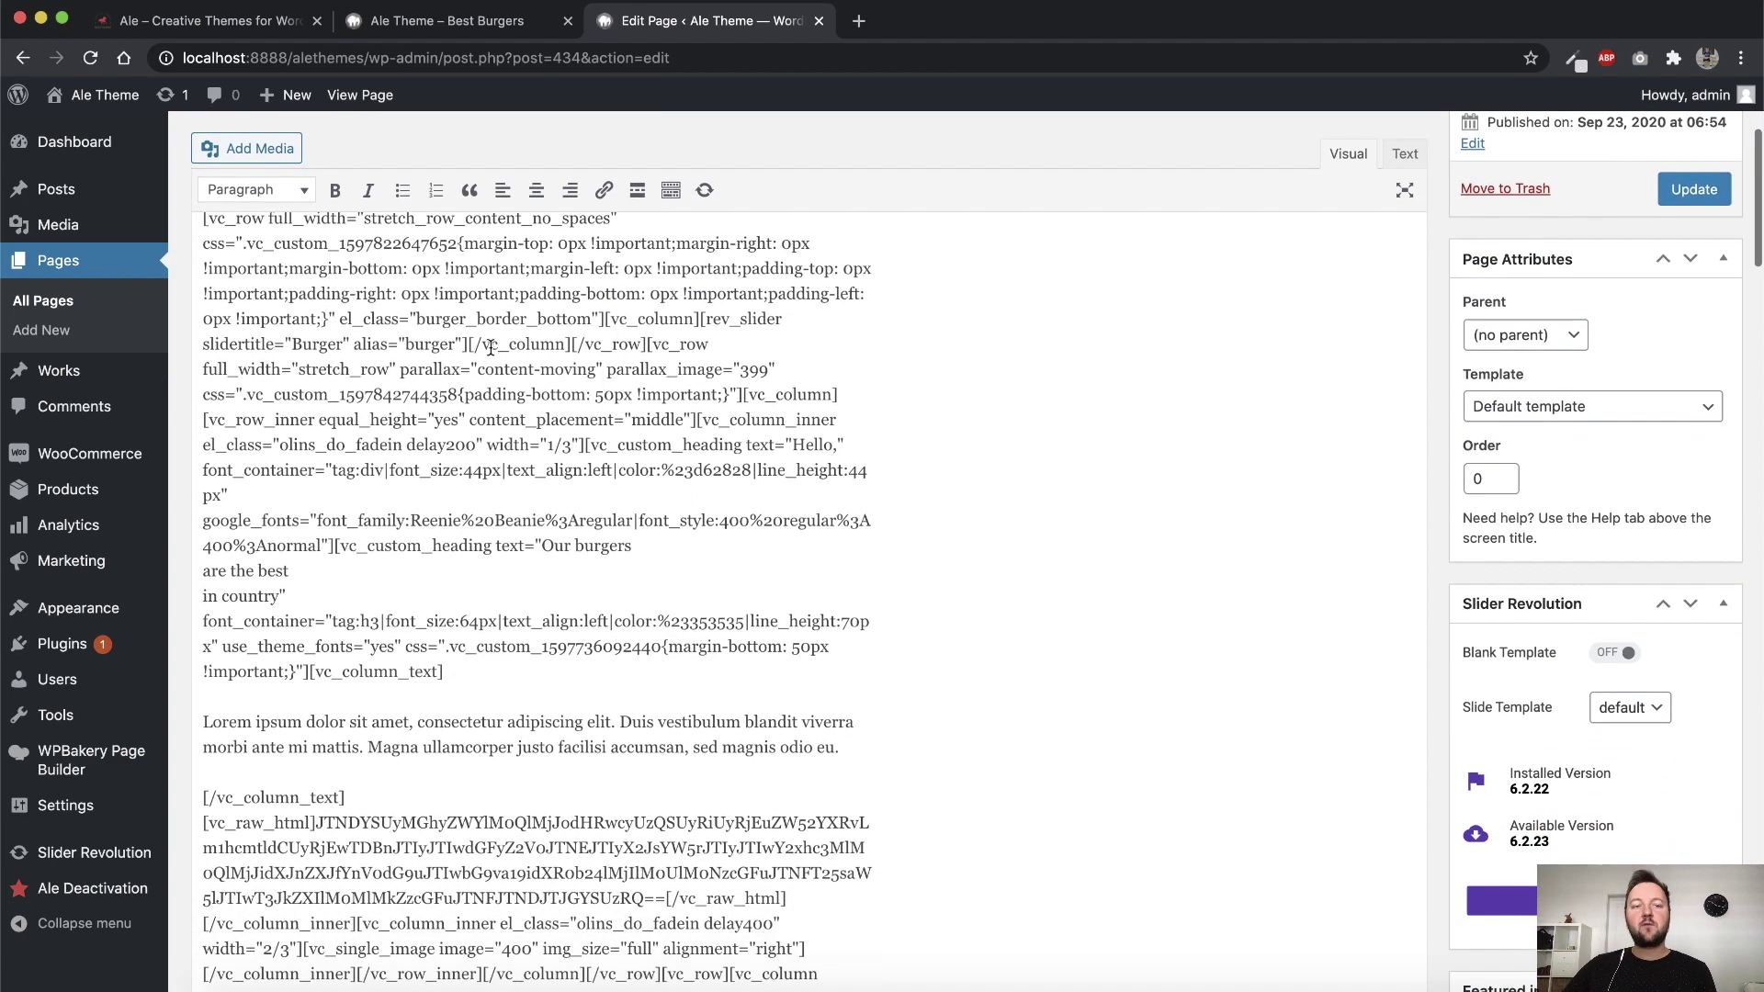
pyautogui.scroll(-6, 524, 542)
pyautogui.scroll(-2, 557, 669)
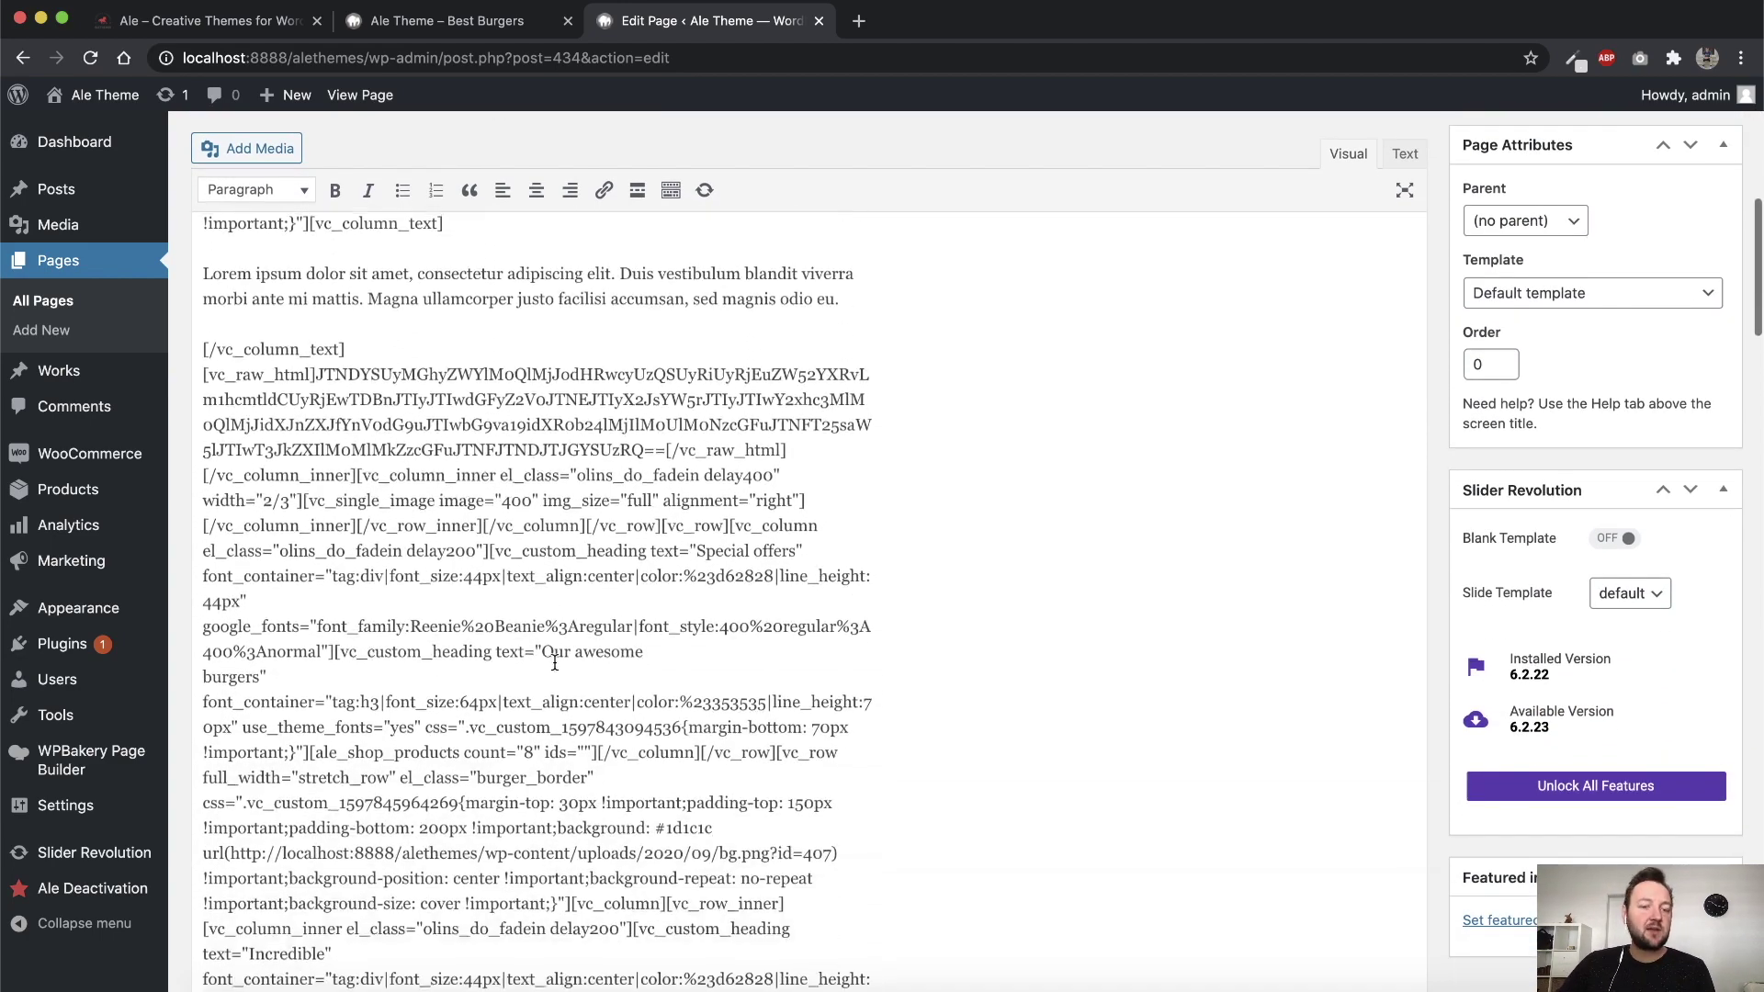
pyautogui.scroll(10, 556, 666)
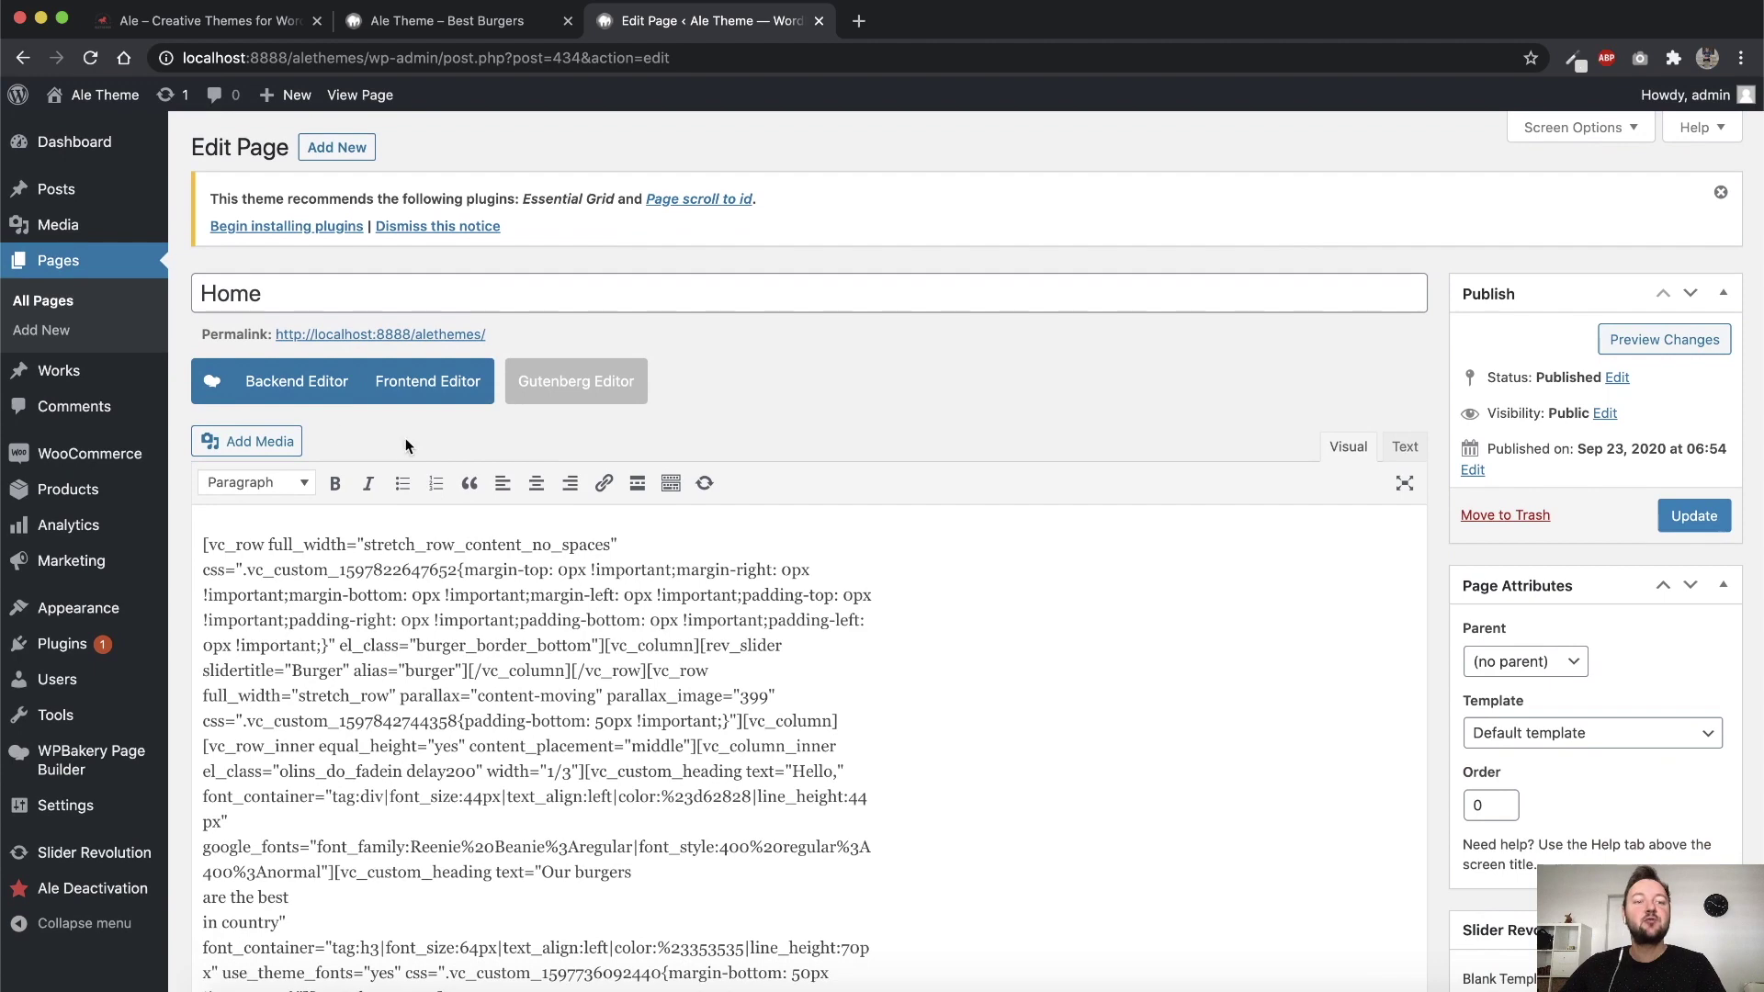
# Switch the Home page to the WPBakery Backend Editor and review its rows and elements
pyautogui.click(278, 387)
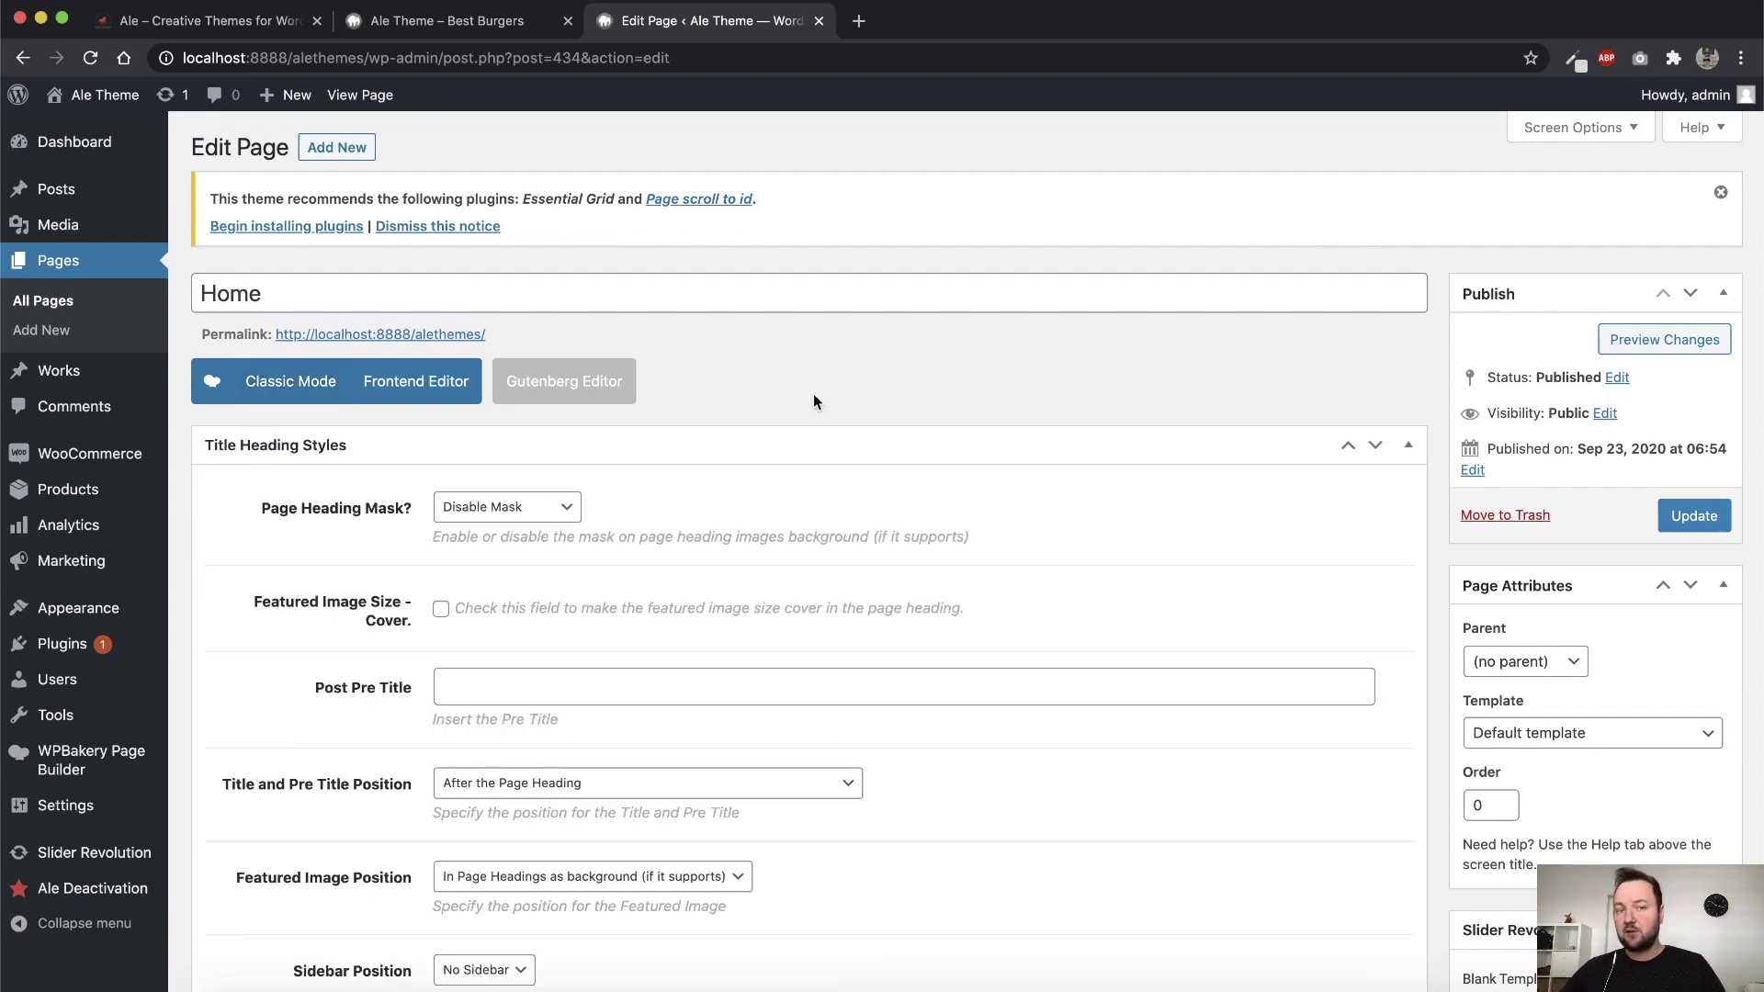
pyautogui.scroll(-7, 814, 394)
pyautogui.scroll(-6, 814, 393)
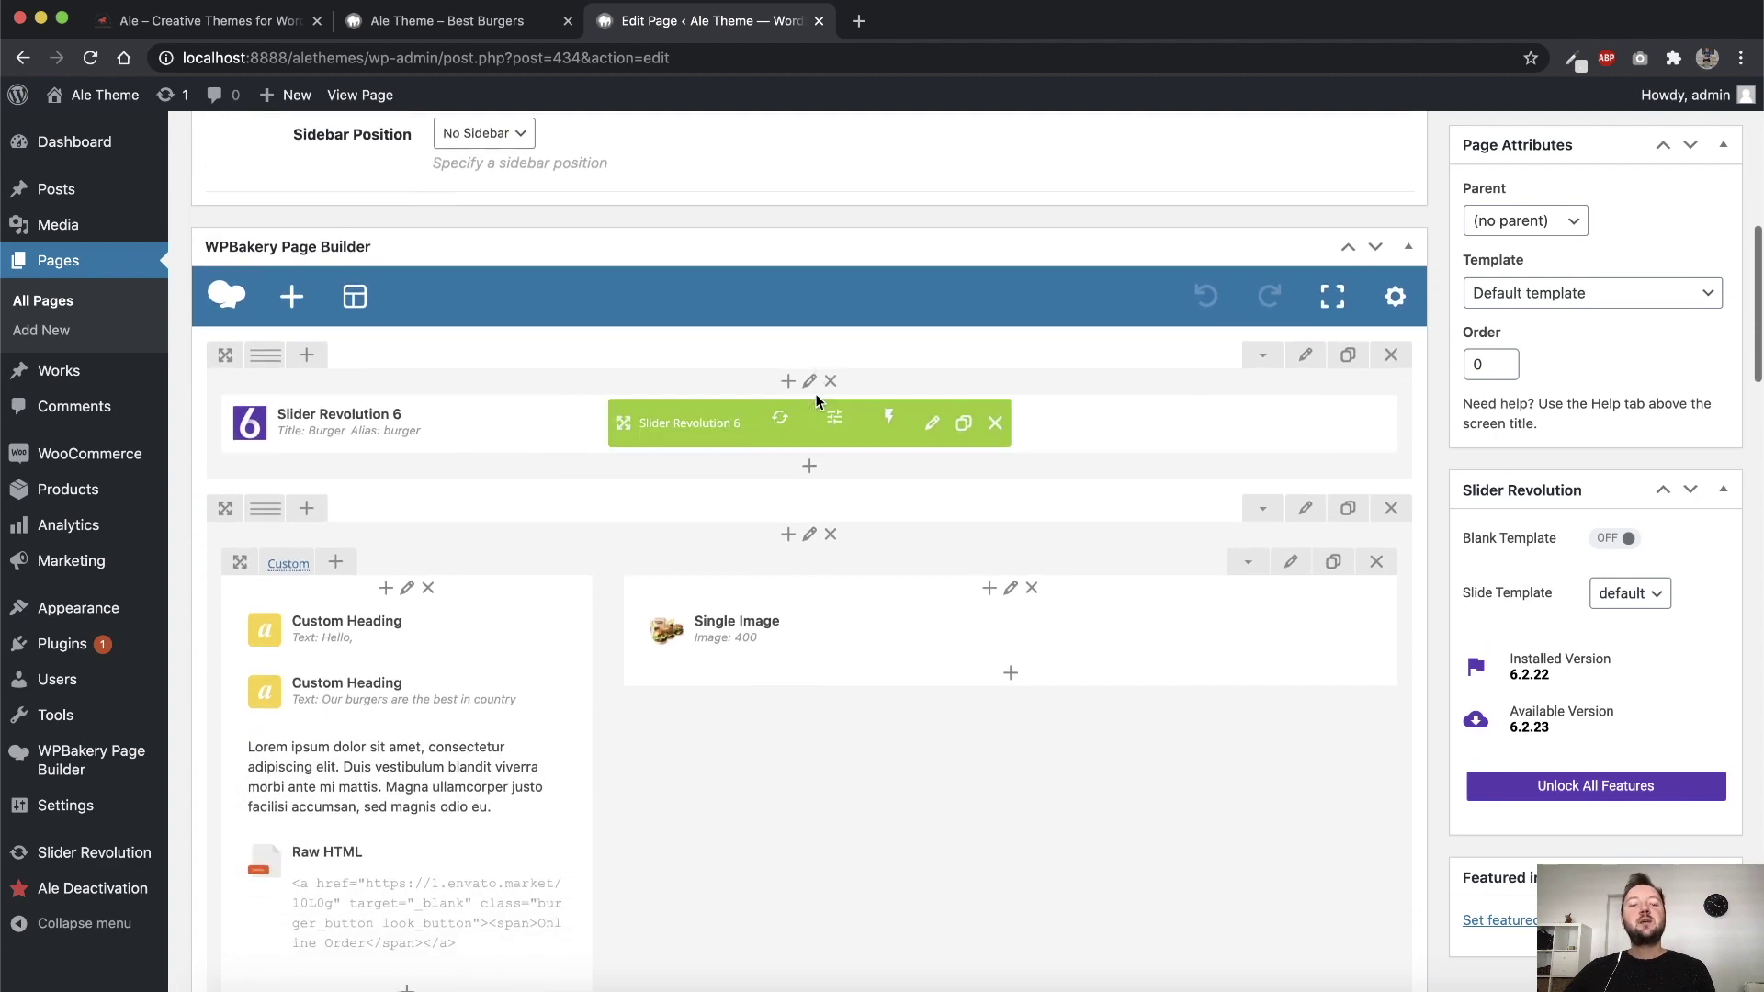
pyautogui.scroll(-15, 807, 563)
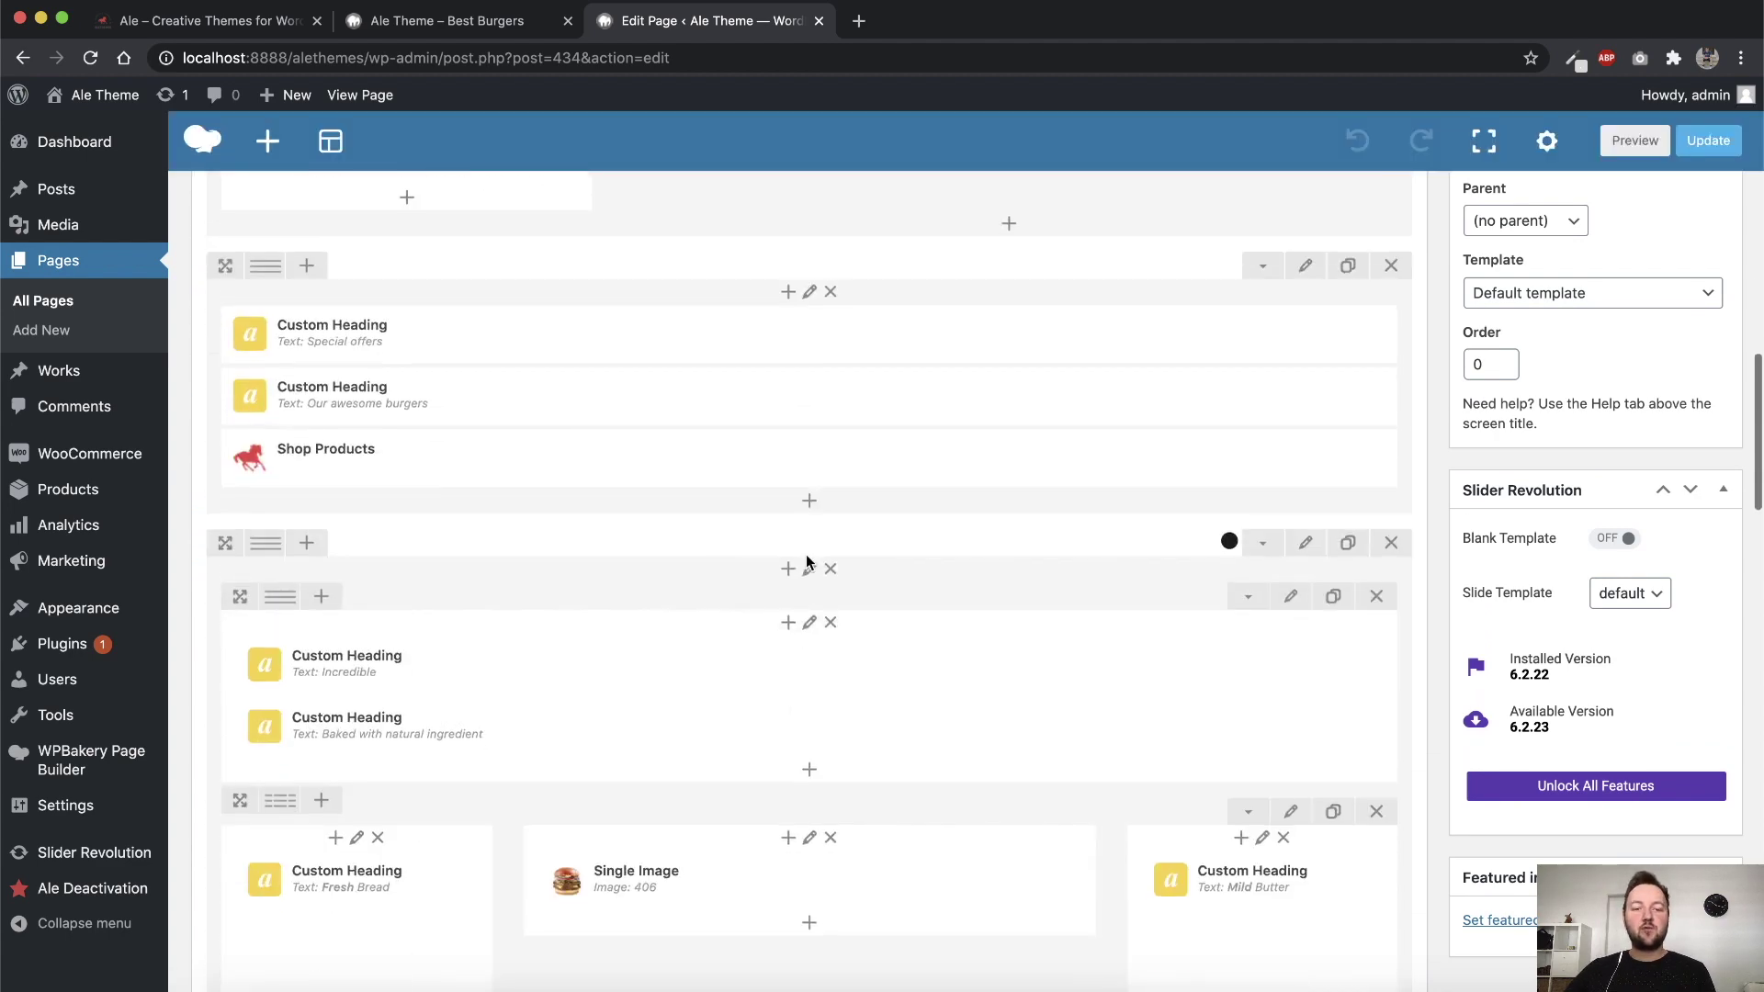
pyautogui.scroll(18, 809, 563)
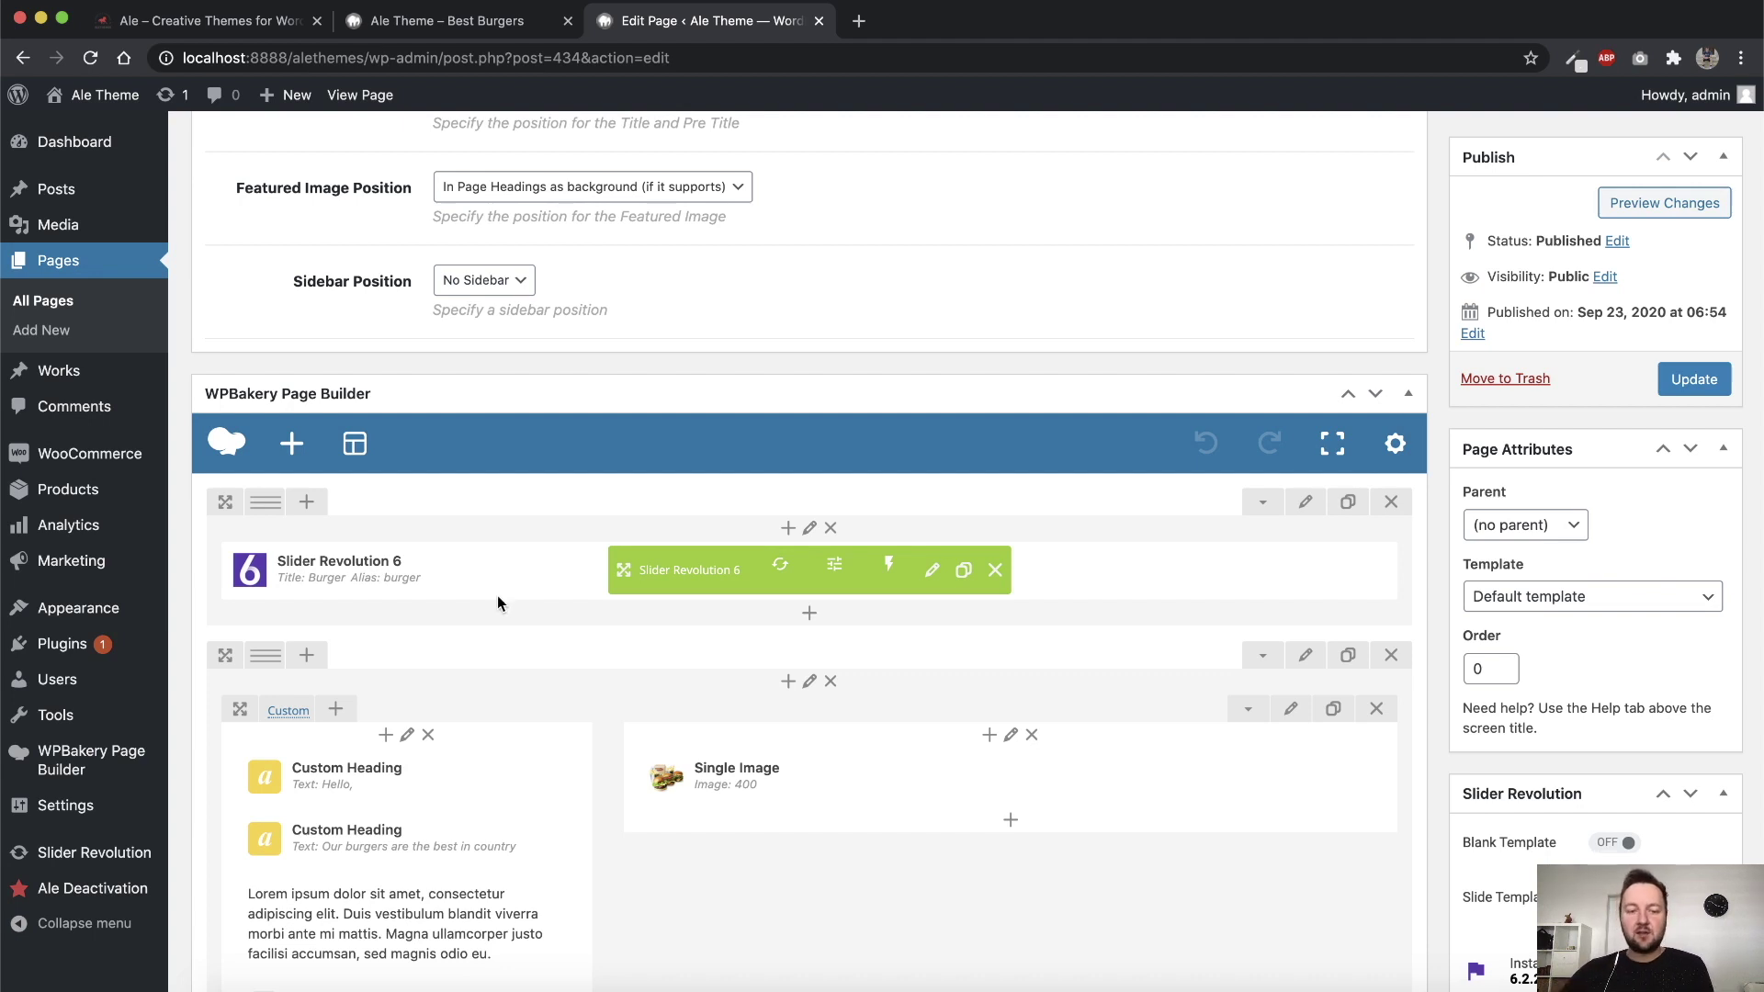
# Compare the builder's first rows with the live home page's burger slider and the Hello section below it
pyautogui.scroll(-2, 606, 590)
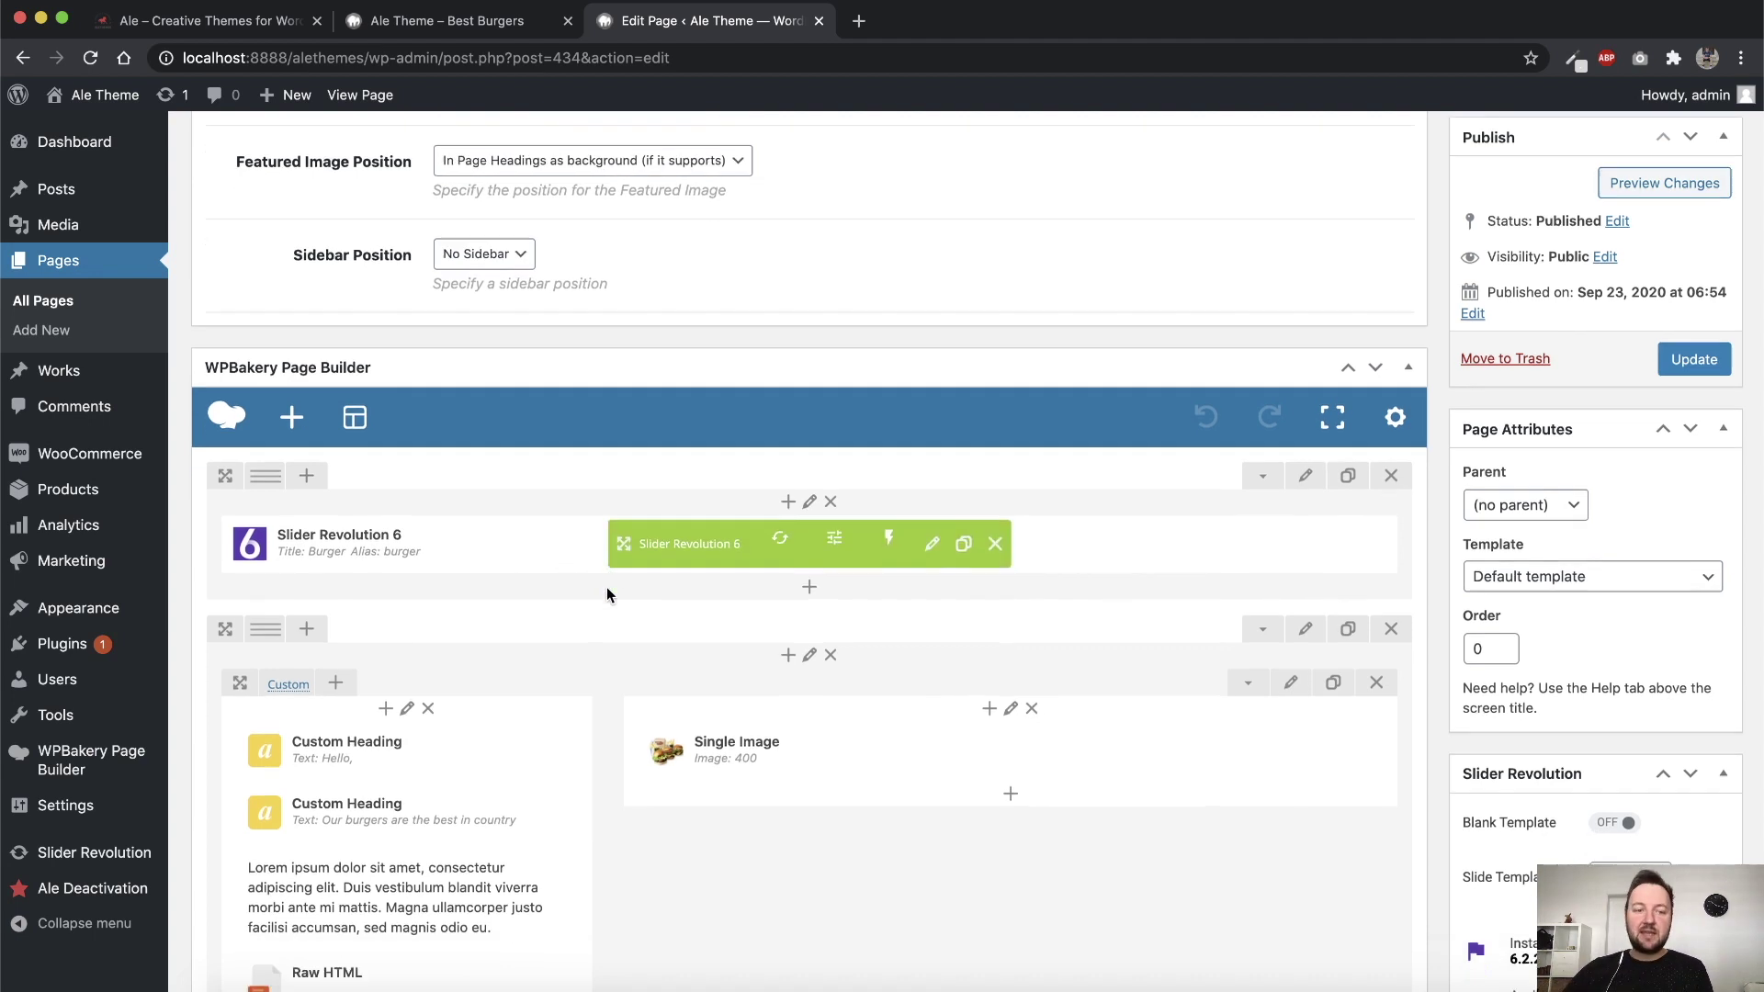
pyautogui.moveTo(735, 491)
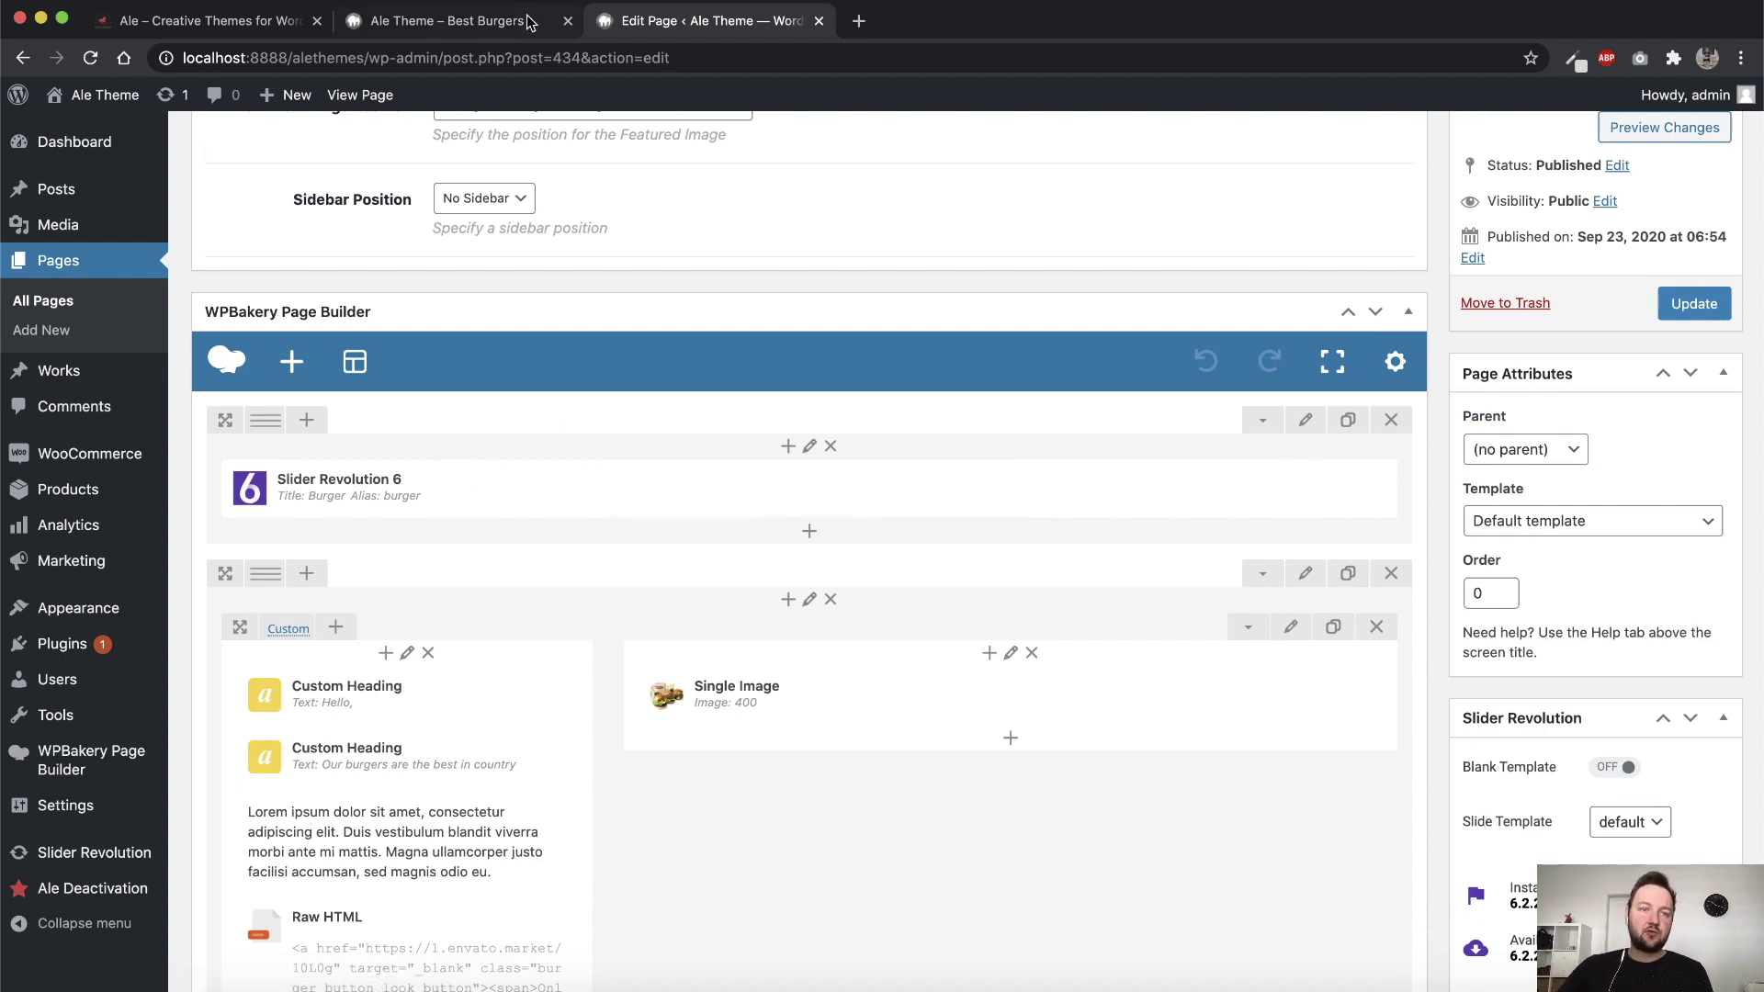
pyautogui.click(455, 20)
pyautogui.scroll(8, 731, 379)
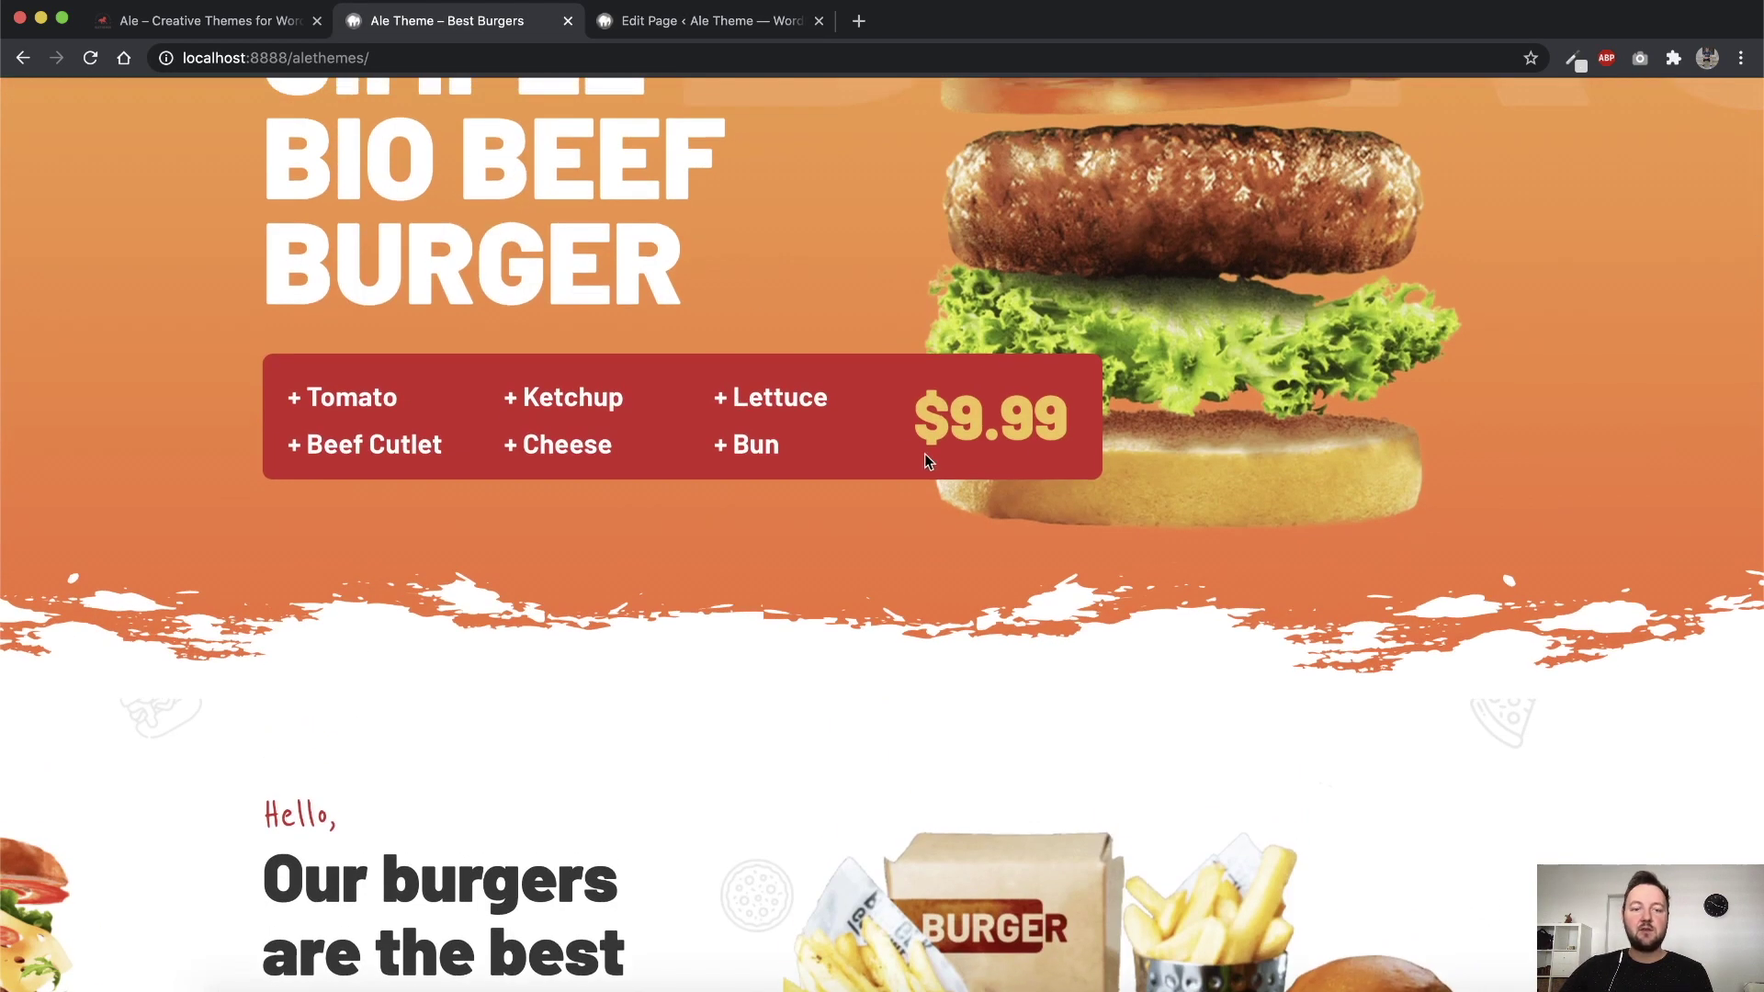
pyautogui.scroll(-3, 924, 454)
pyautogui.scroll(-3, 923, 451)
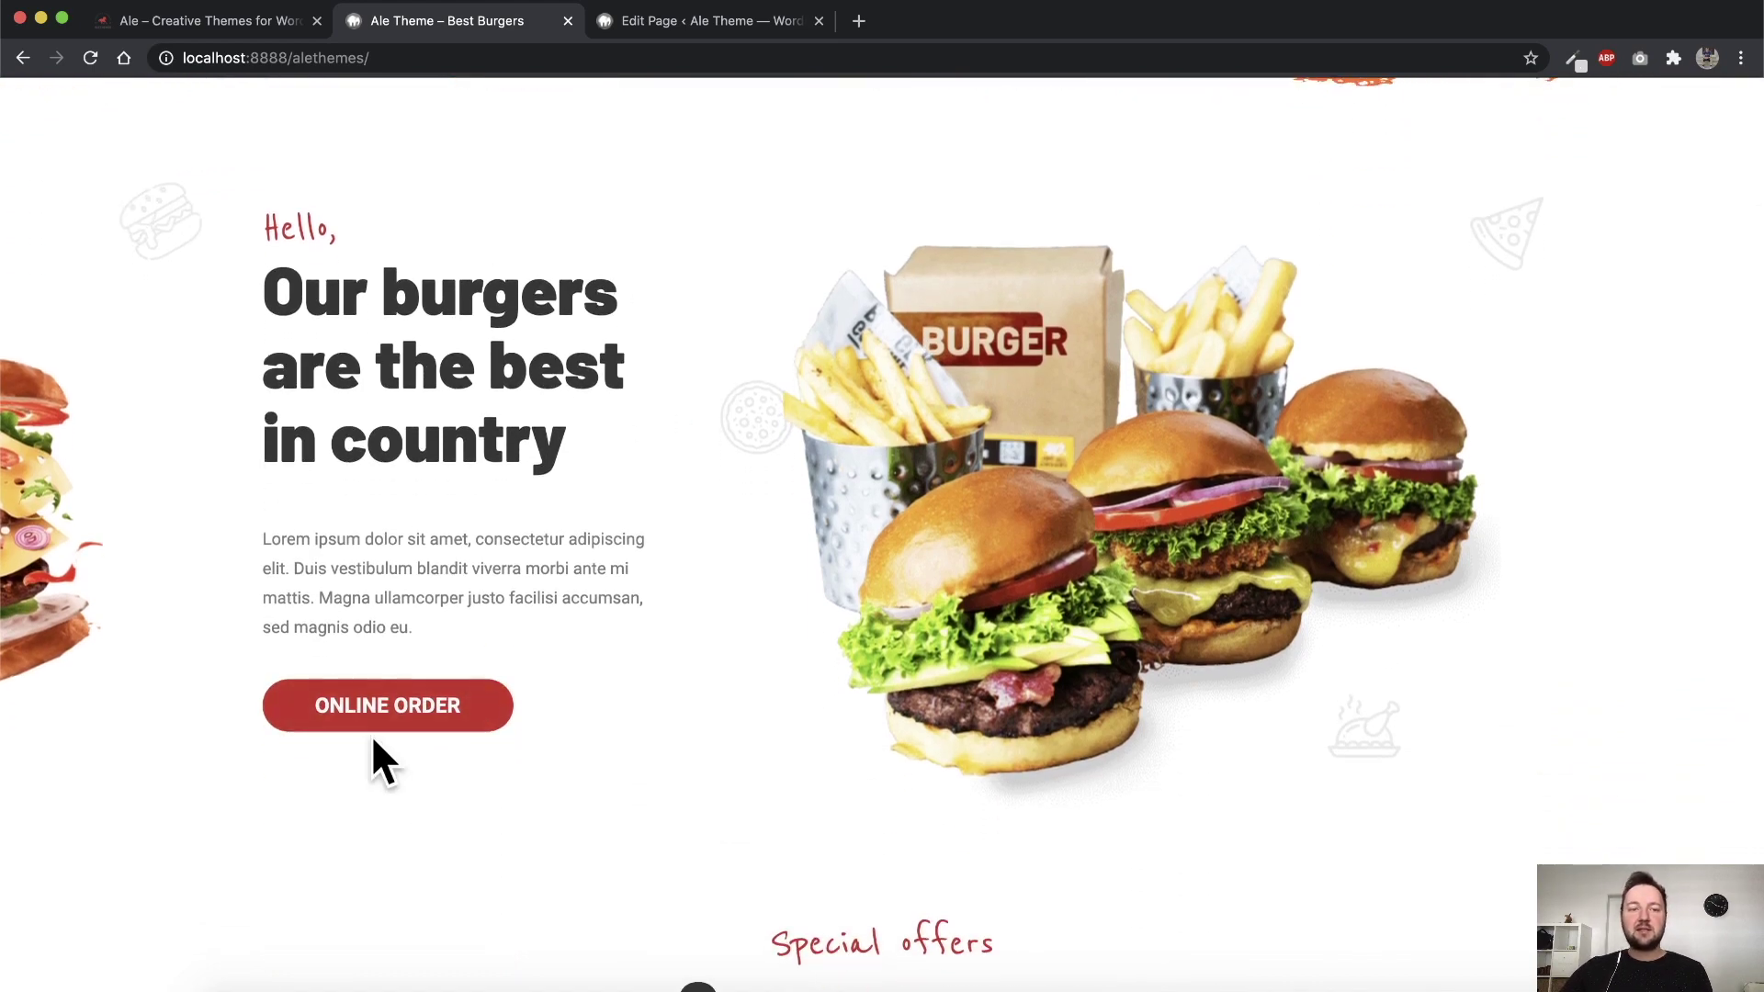
# Return to the page editor and review the Single Image element's General and Design Options settings without changing them
pyautogui.click(709, 26)
pyautogui.scroll(-3, 963, 564)
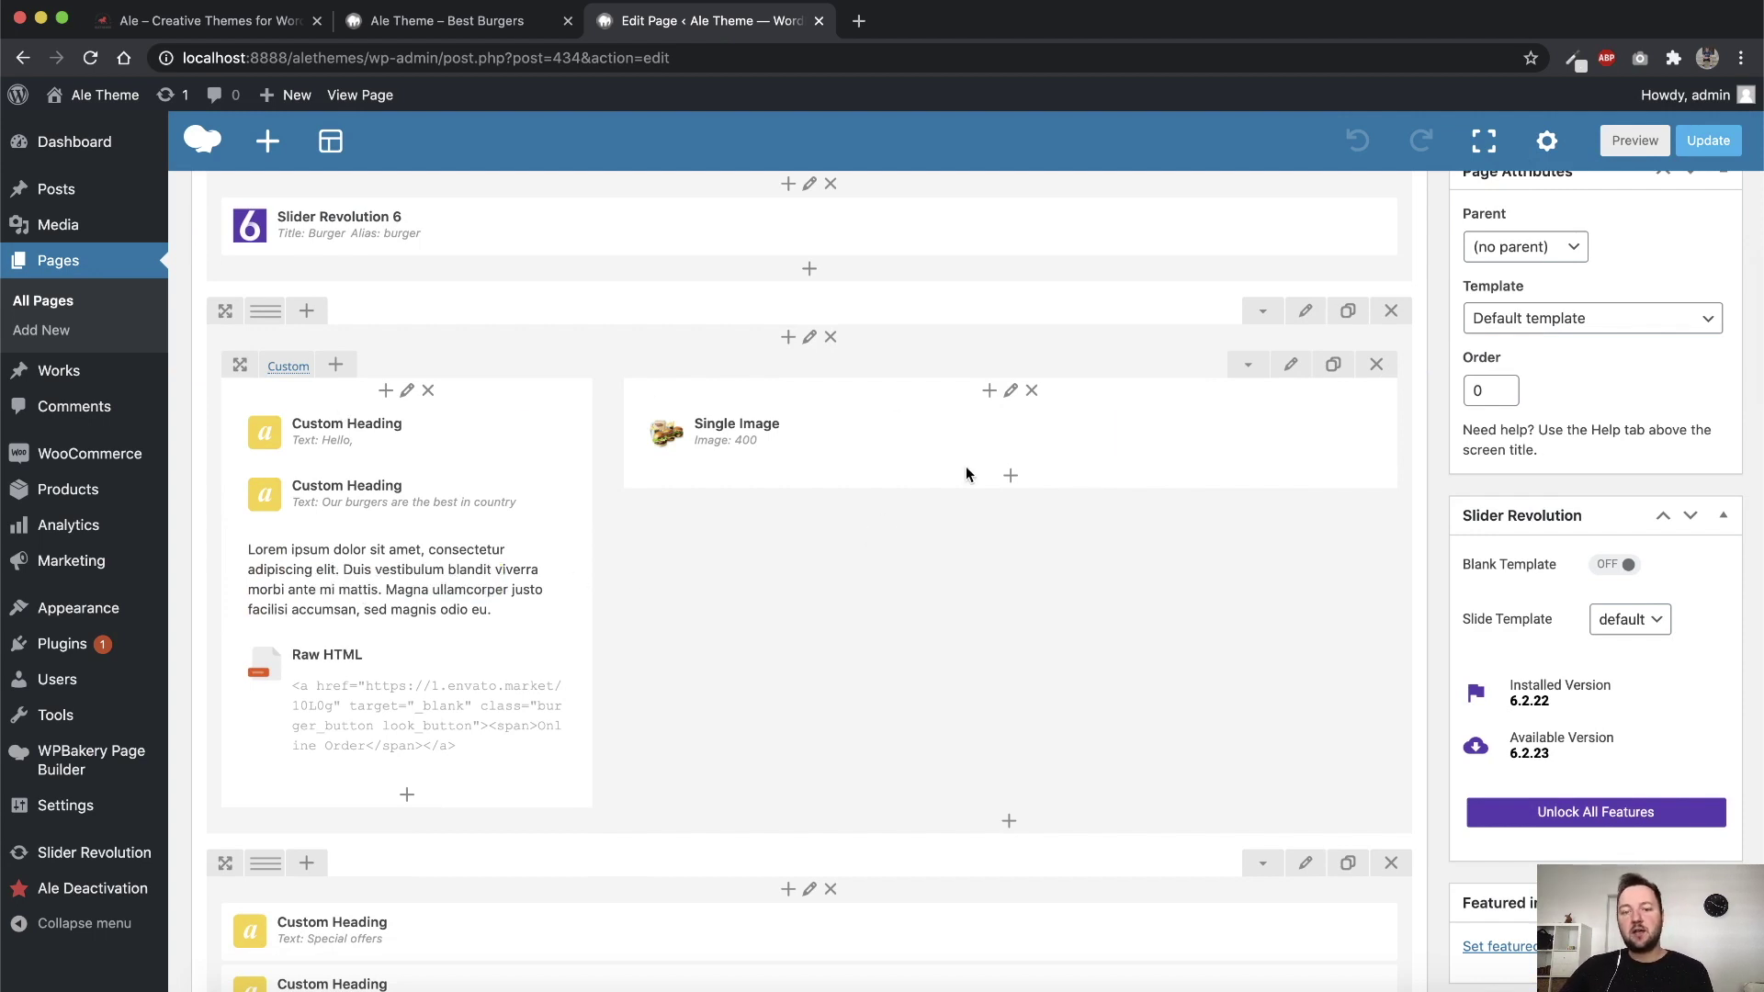
pyautogui.click(1036, 442)
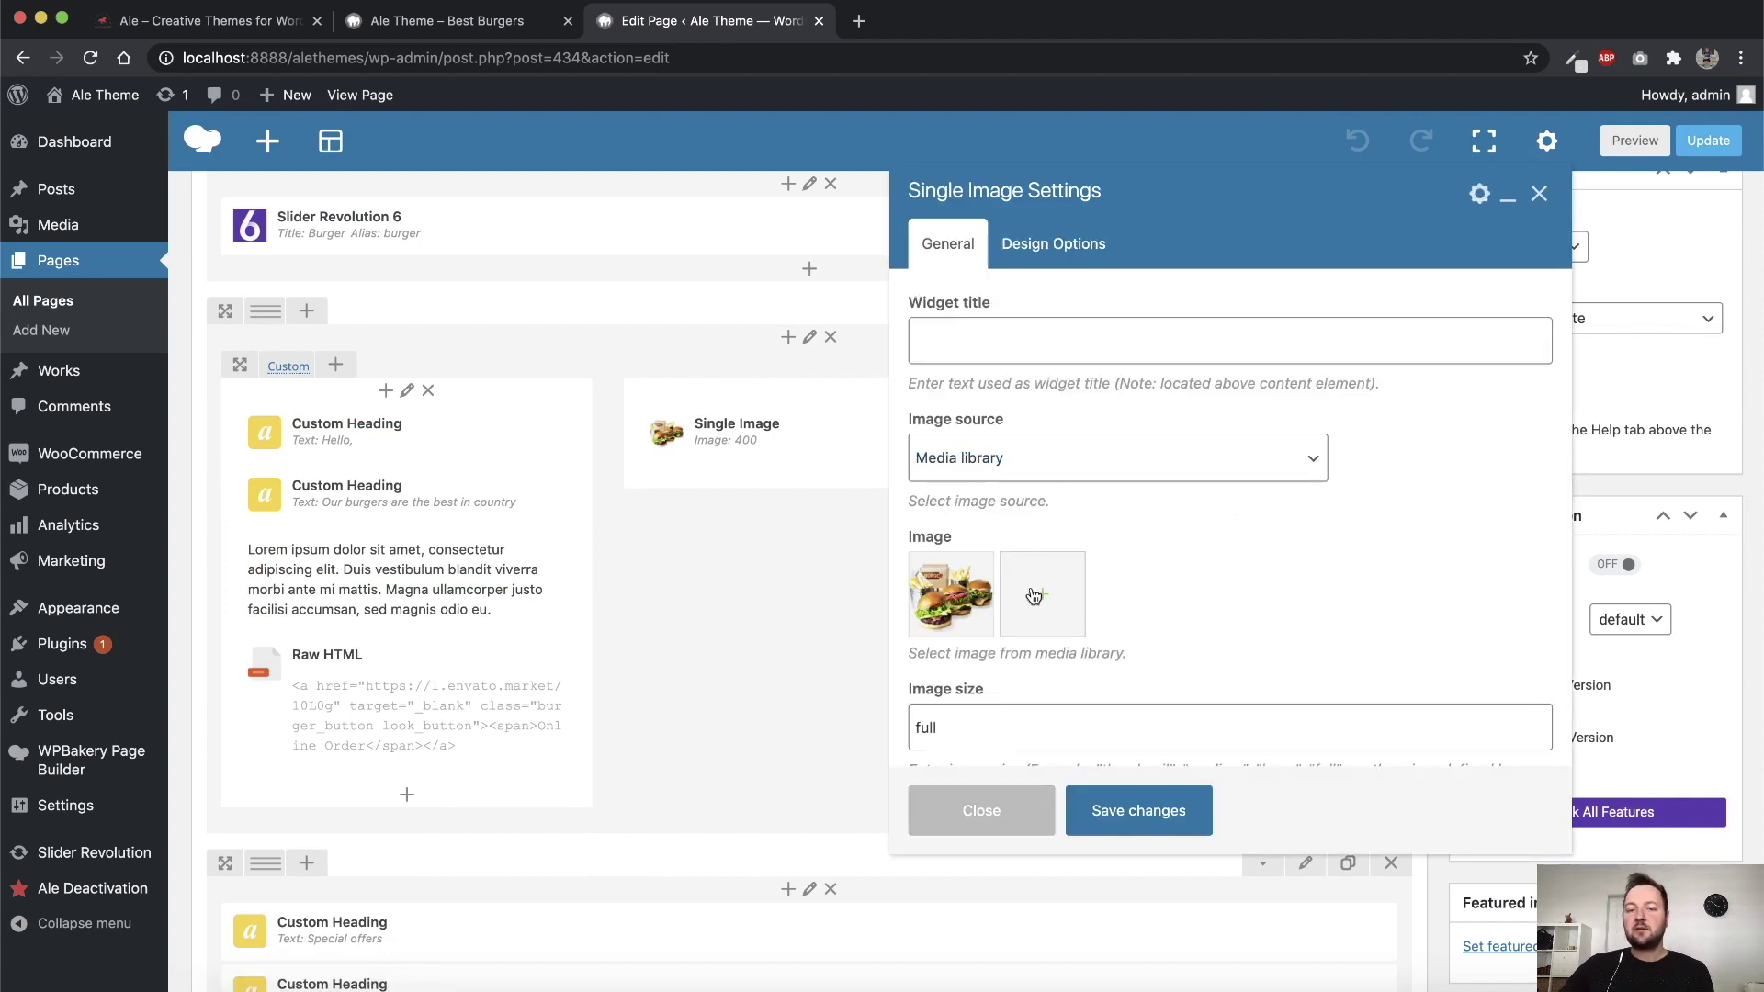
pyautogui.scroll(-5, 1142, 598)
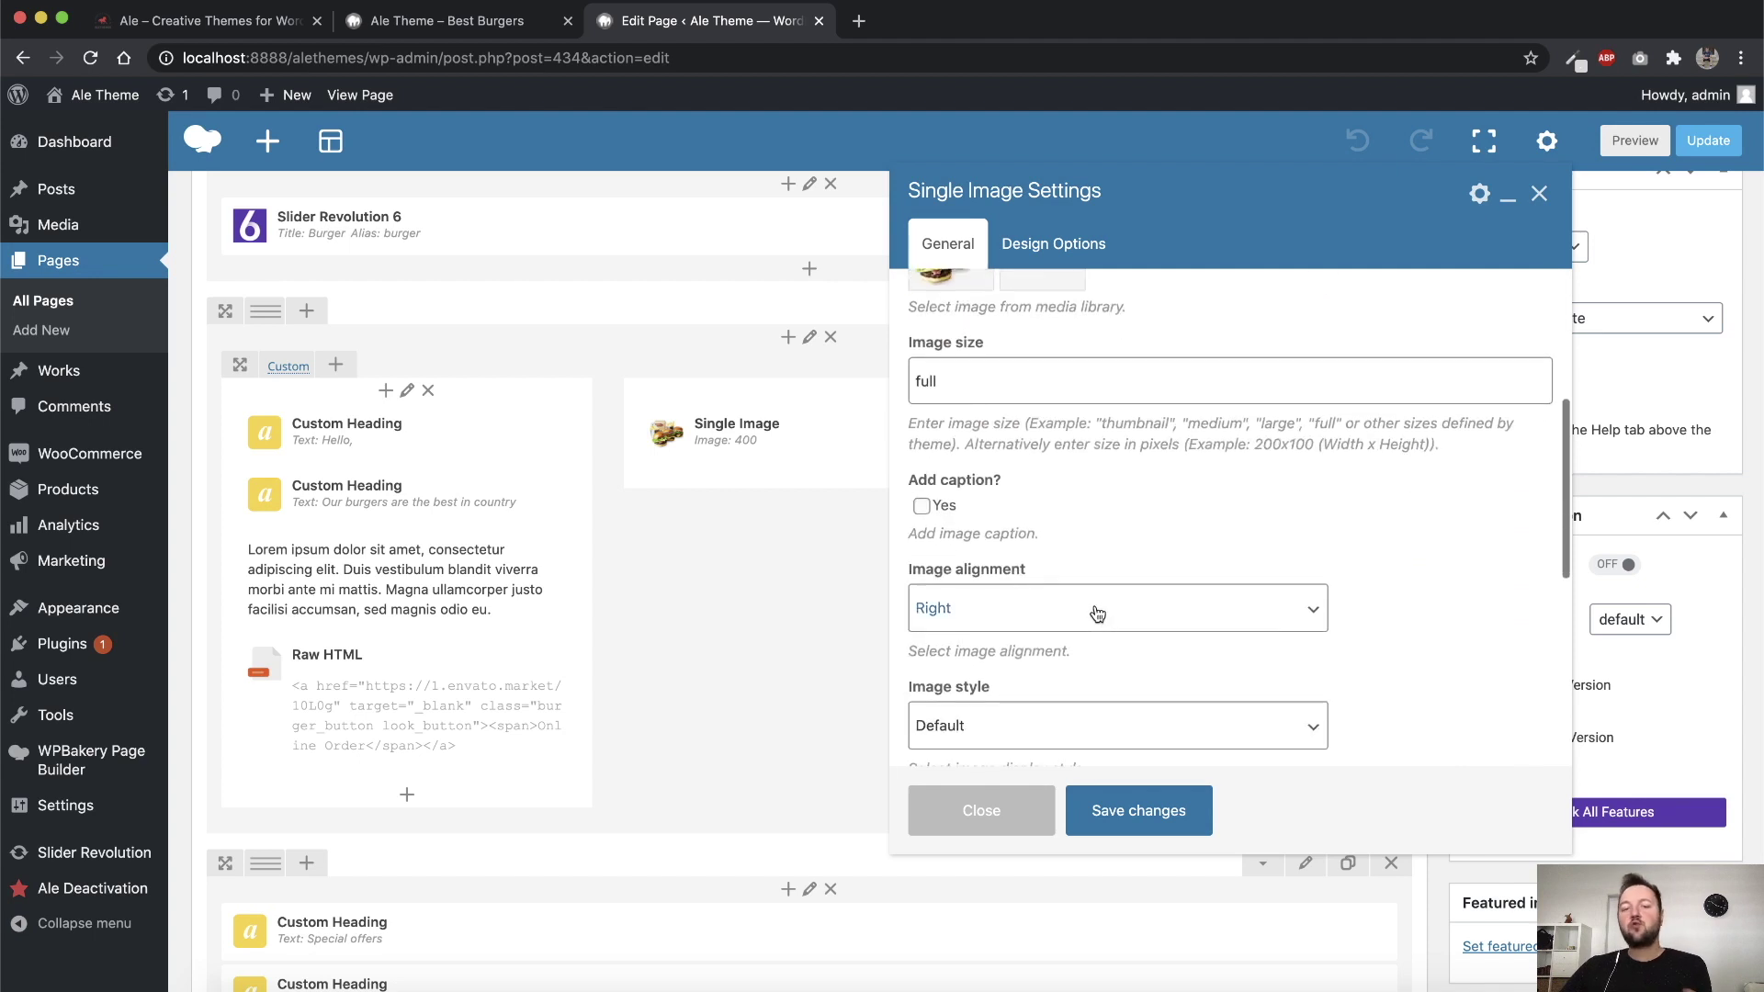
pyautogui.scroll(-2, 1190, 567)
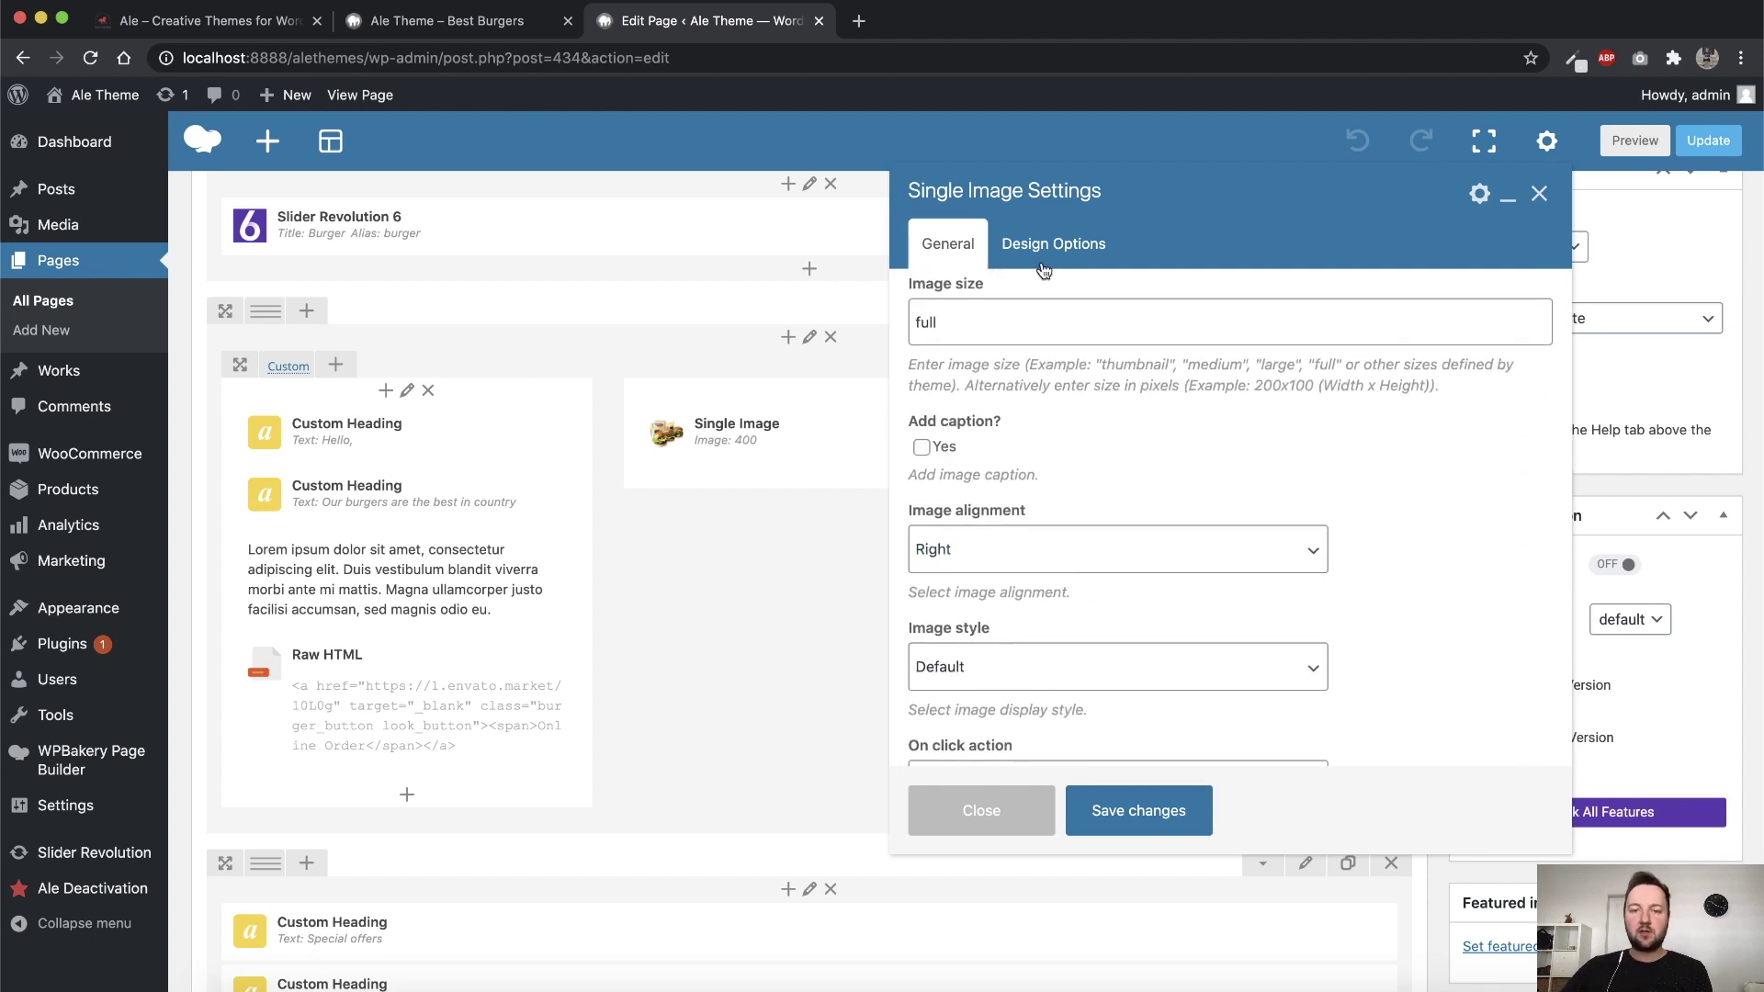
pyautogui.scroll(7, 1232, 608)
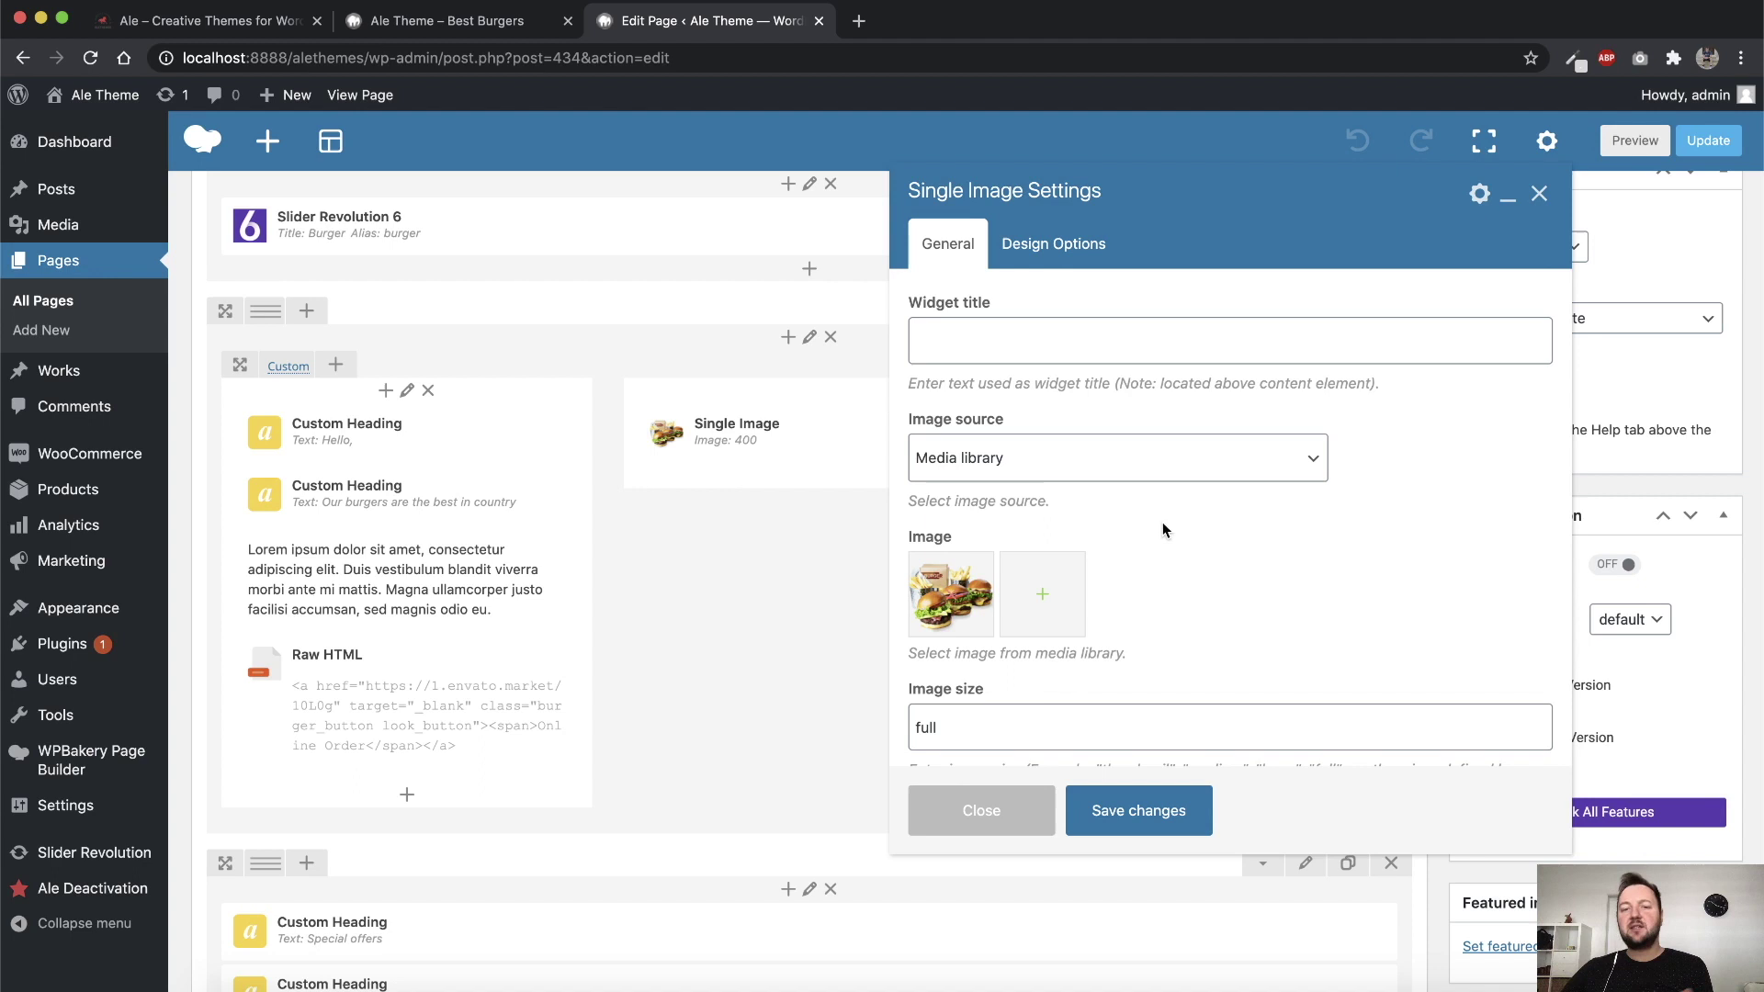
pyautogui.click(1047, 244)
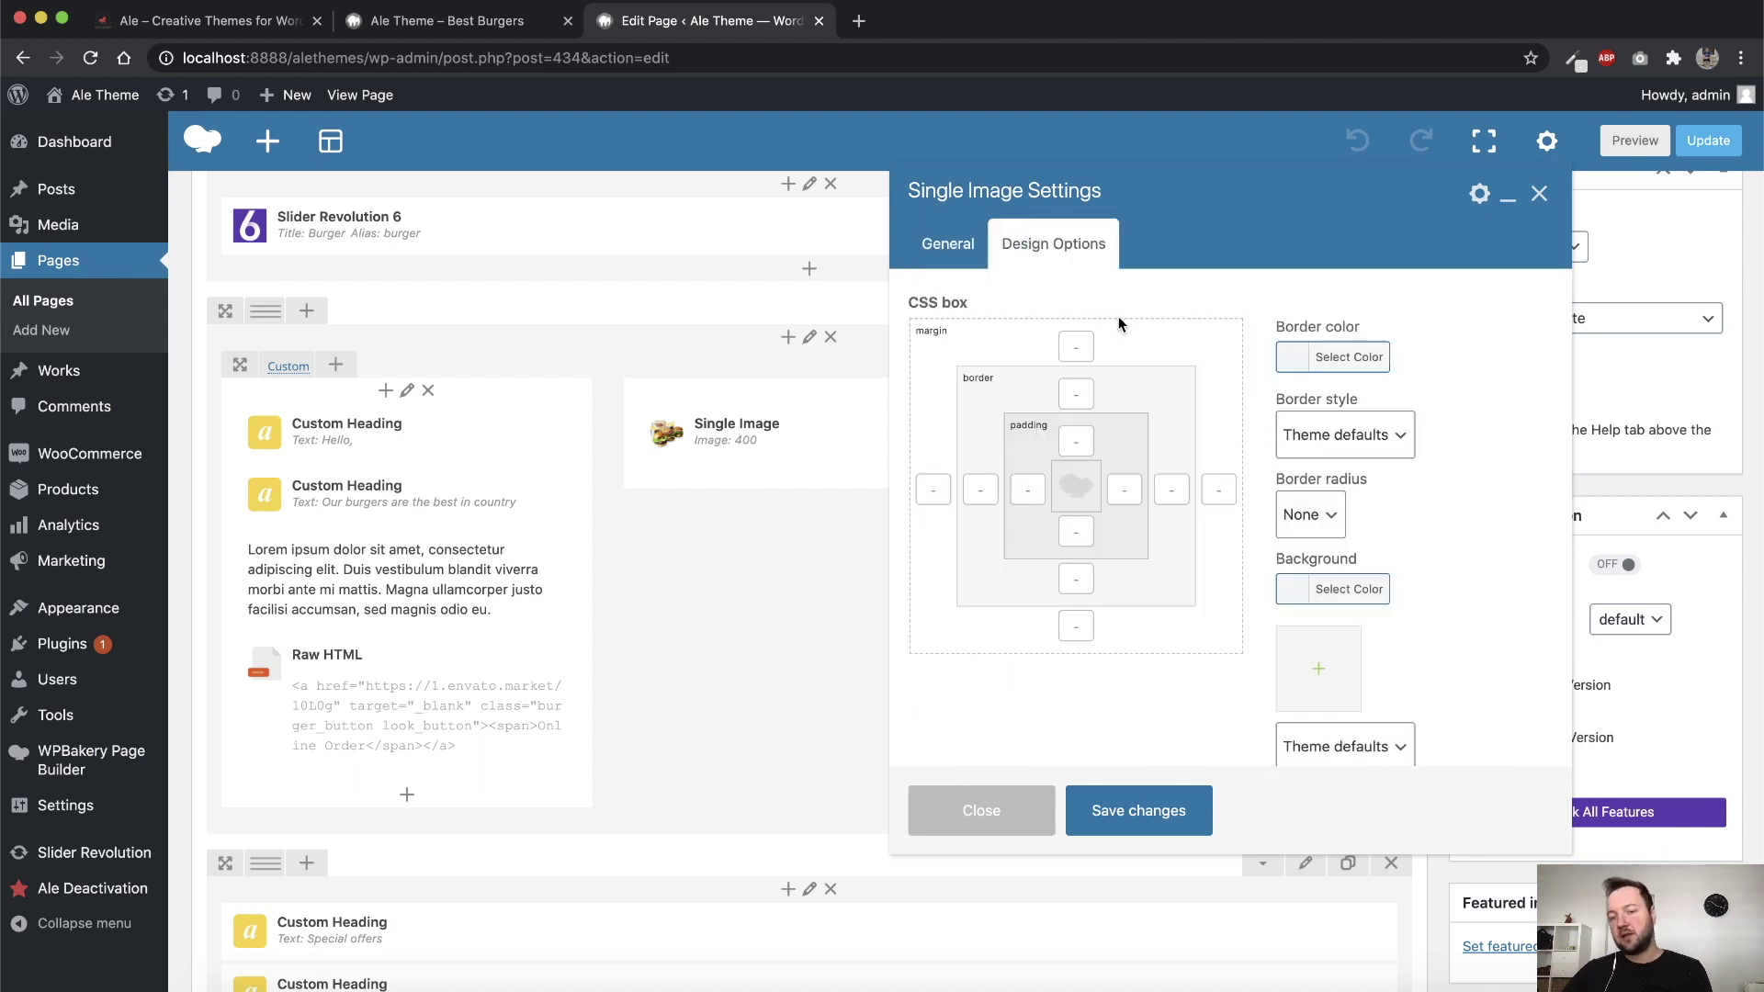
pyautogui.click(951, 248)
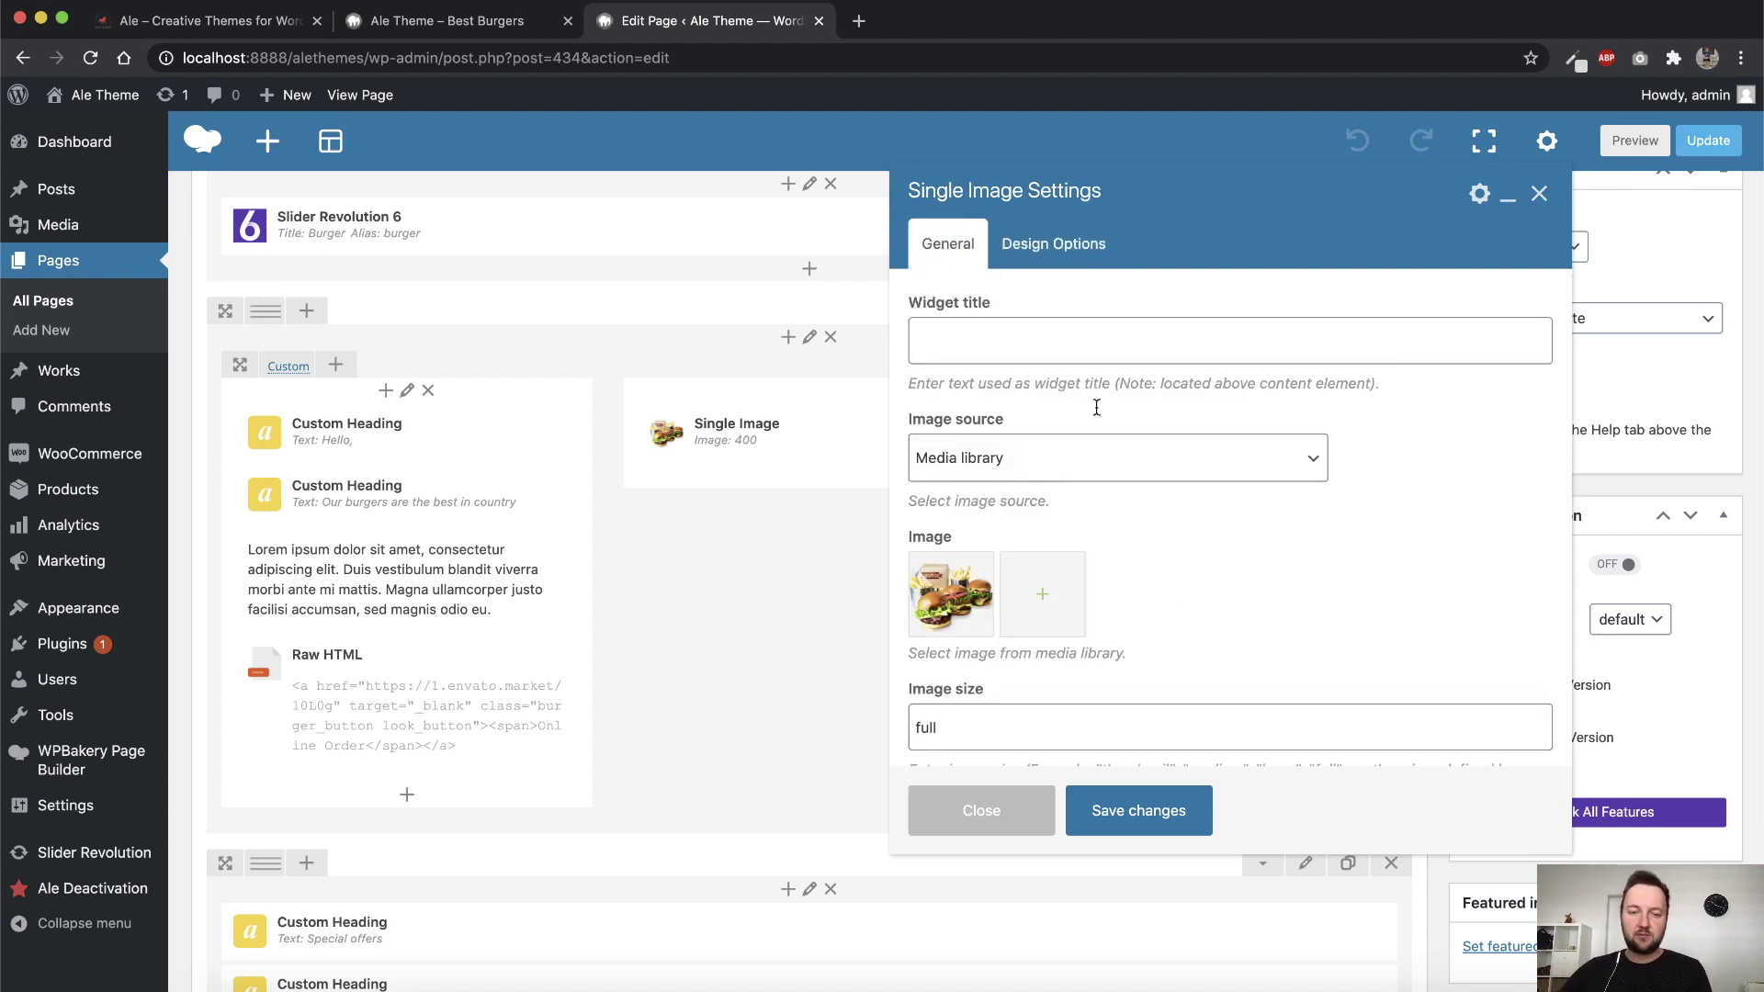
pyautogui.click(948, 821)
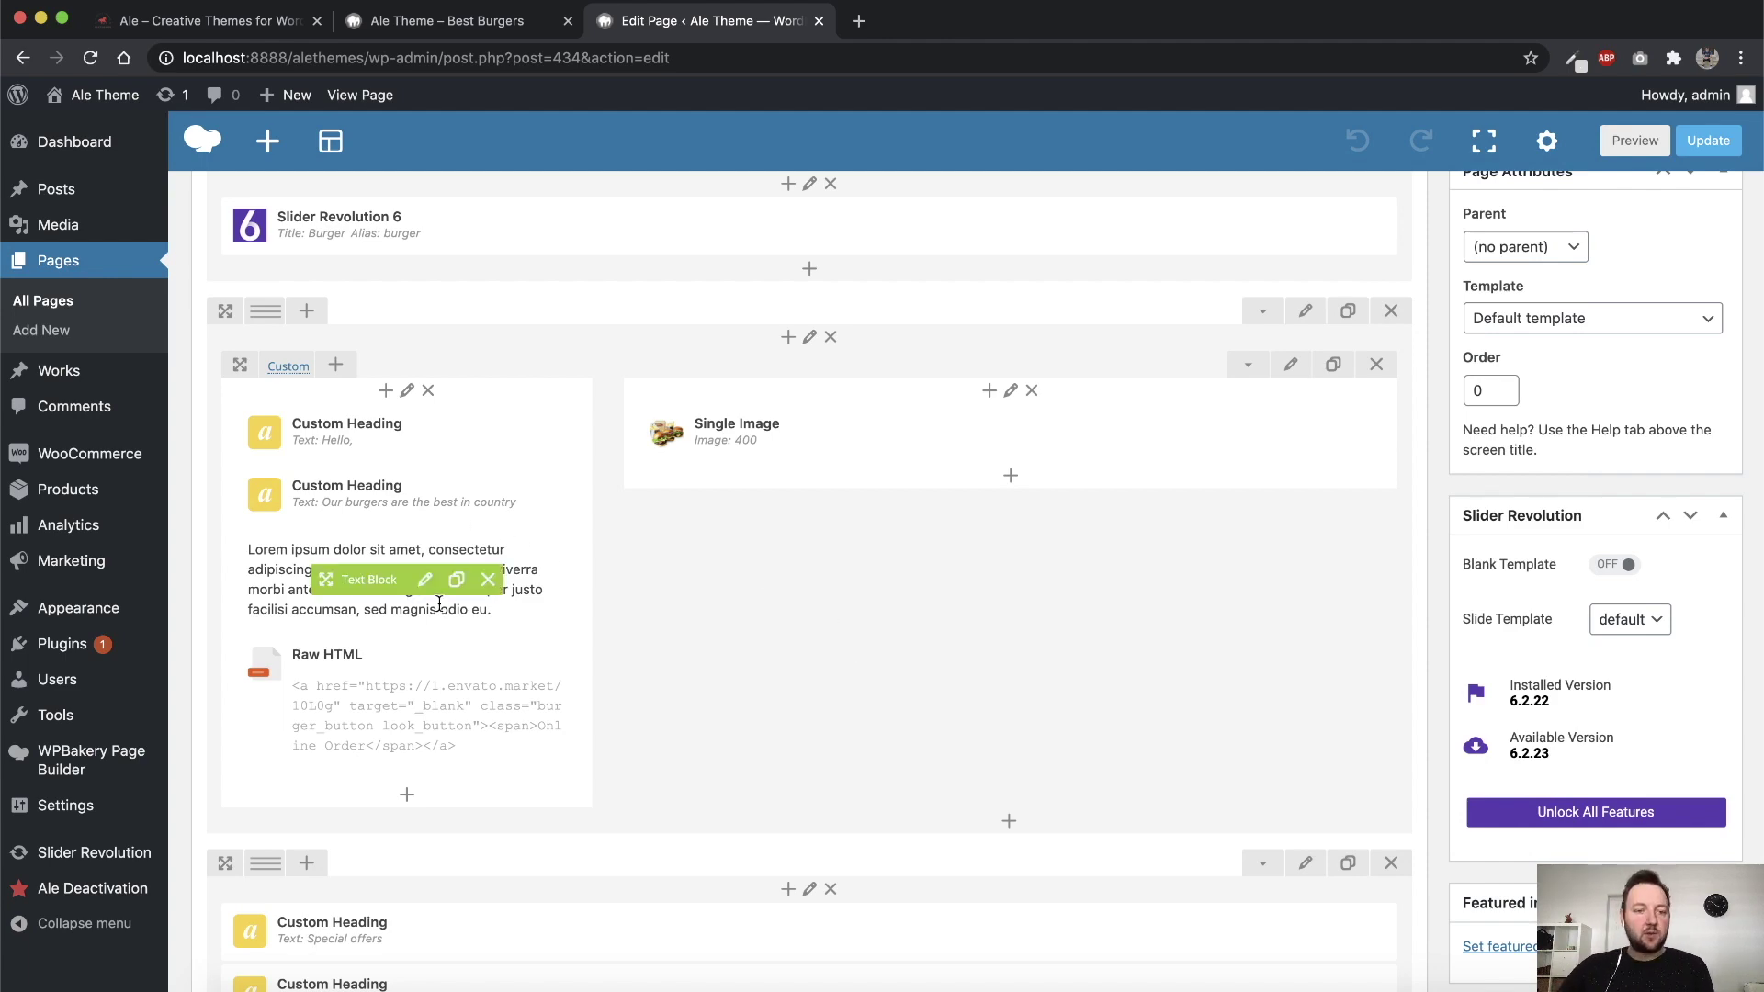
# Look at the settings of the Text Block and the "Our burgers are the best in country" Custom Heading, closing each unchanged
pyautogui.scroll(-5, 926, 622)
pyautogui.scroll(7, 919, 622)
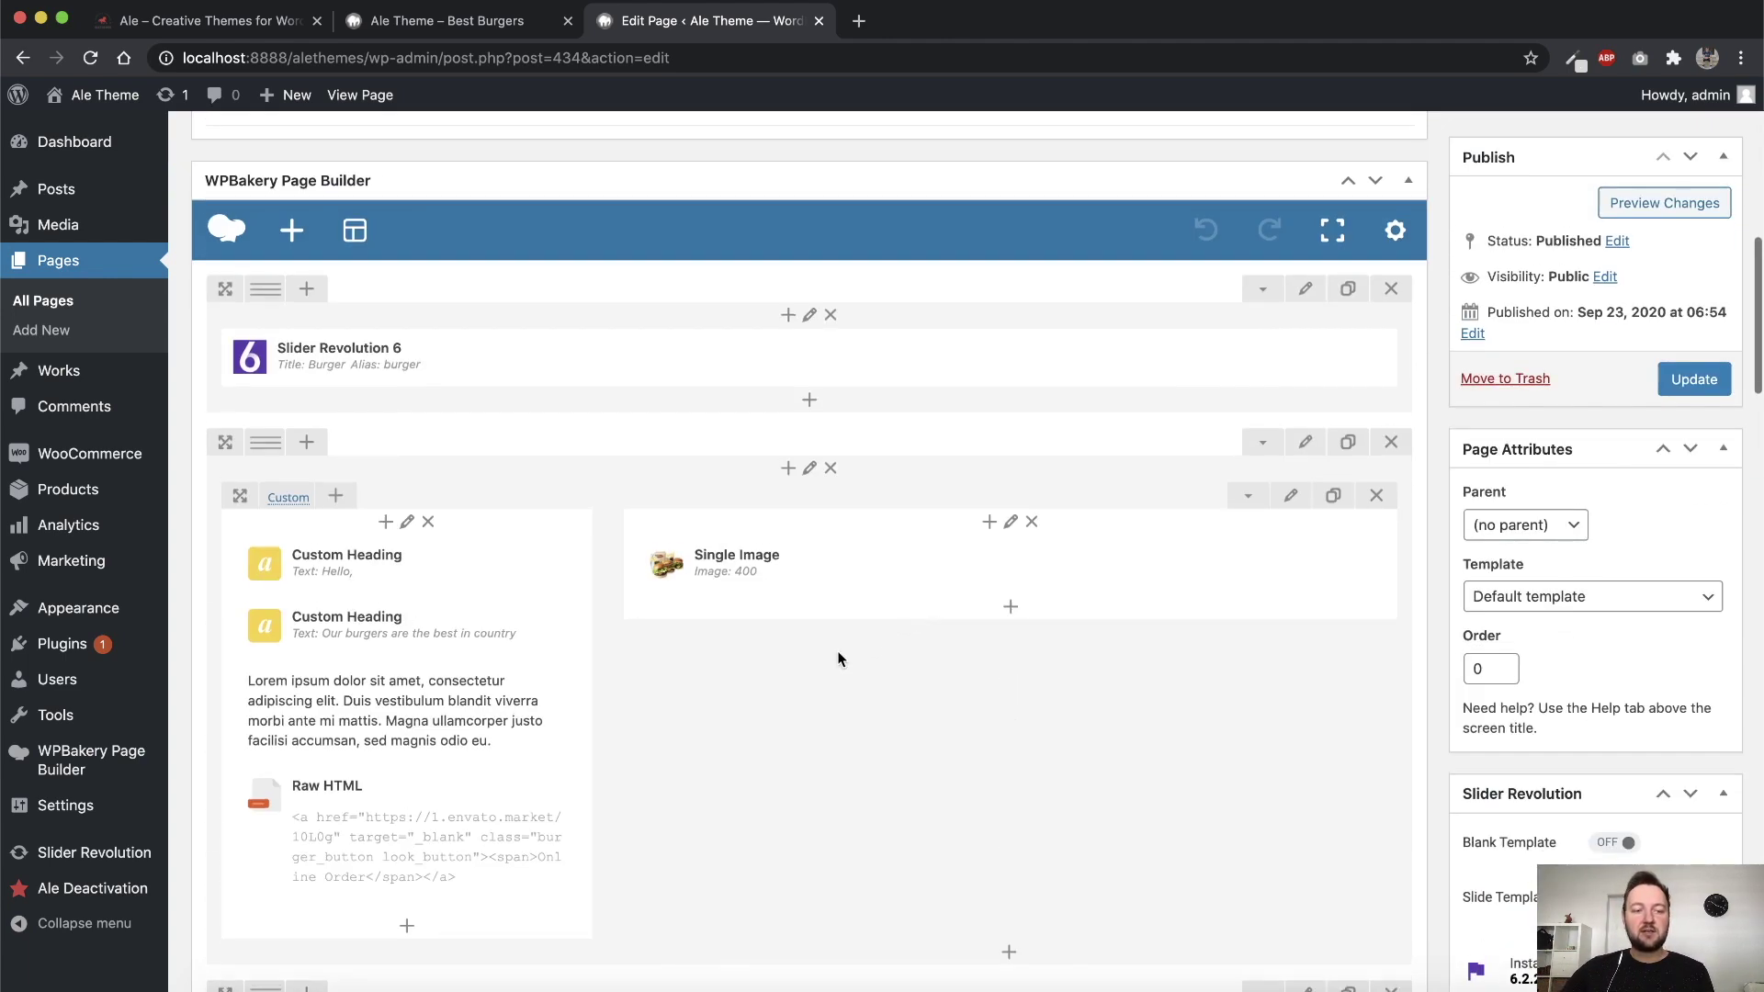
pyautogui.scroll(-2, 781, 643)
pyautogui.click(427, 579)
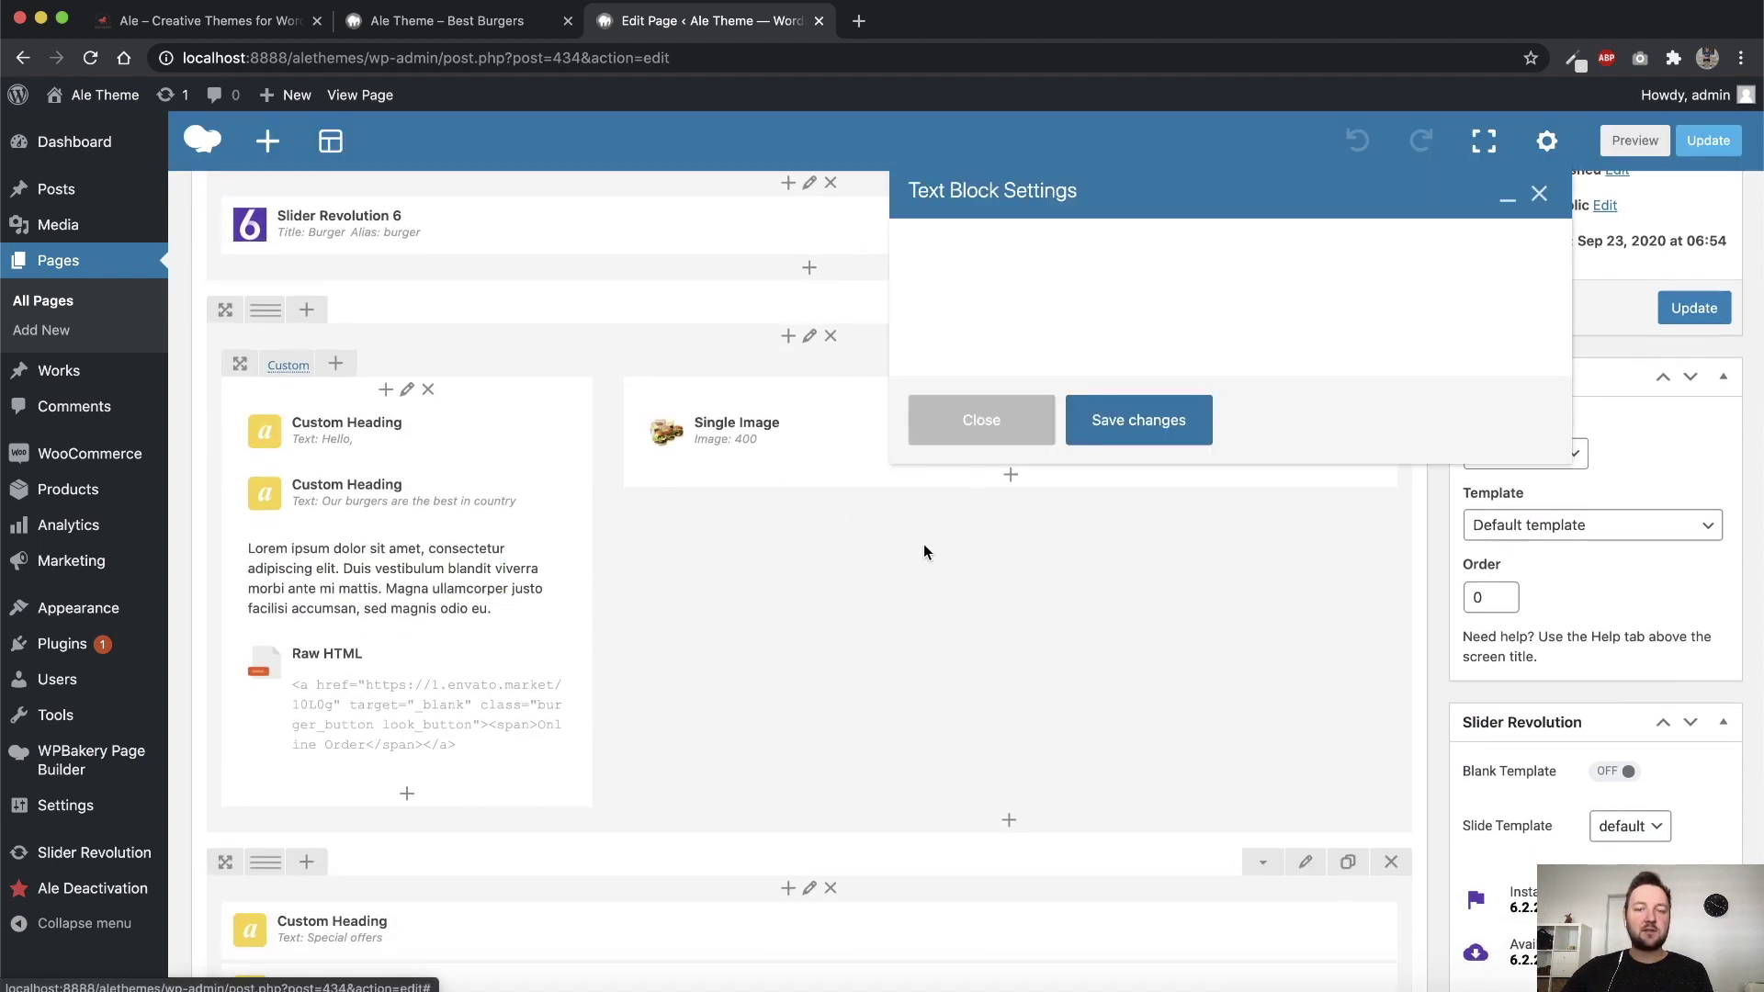
pyautogui.click(981, 811)
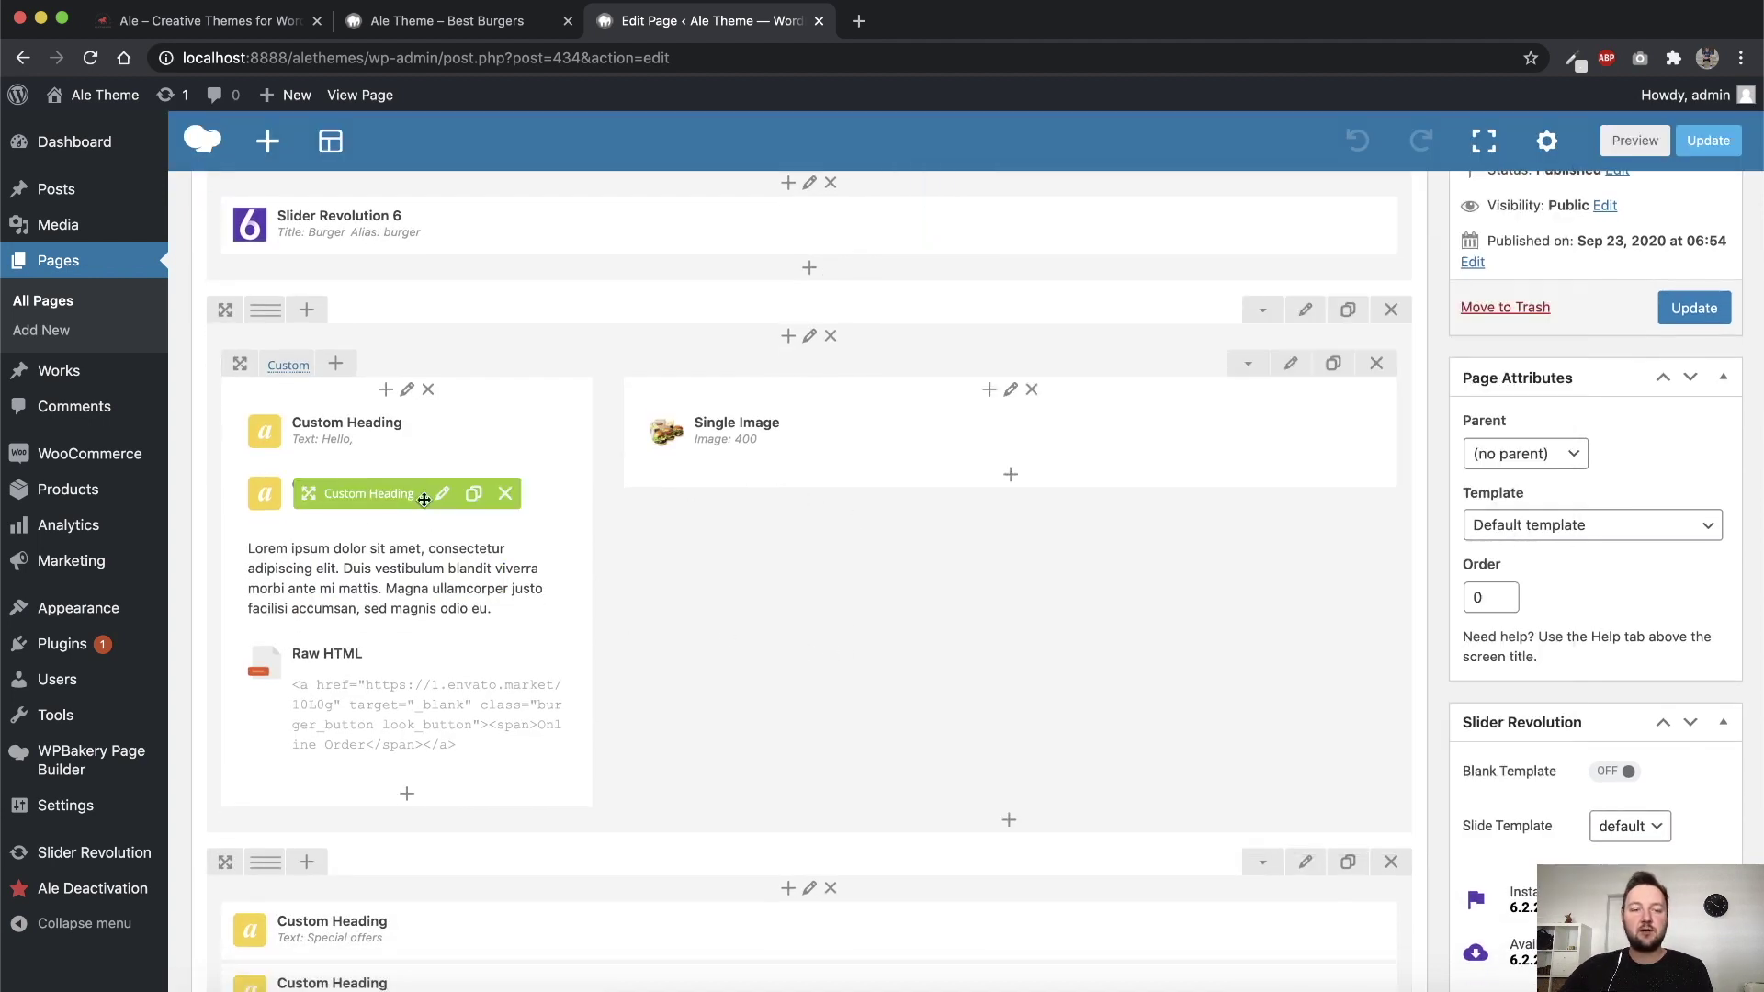
pyautogui.click(449, 496)
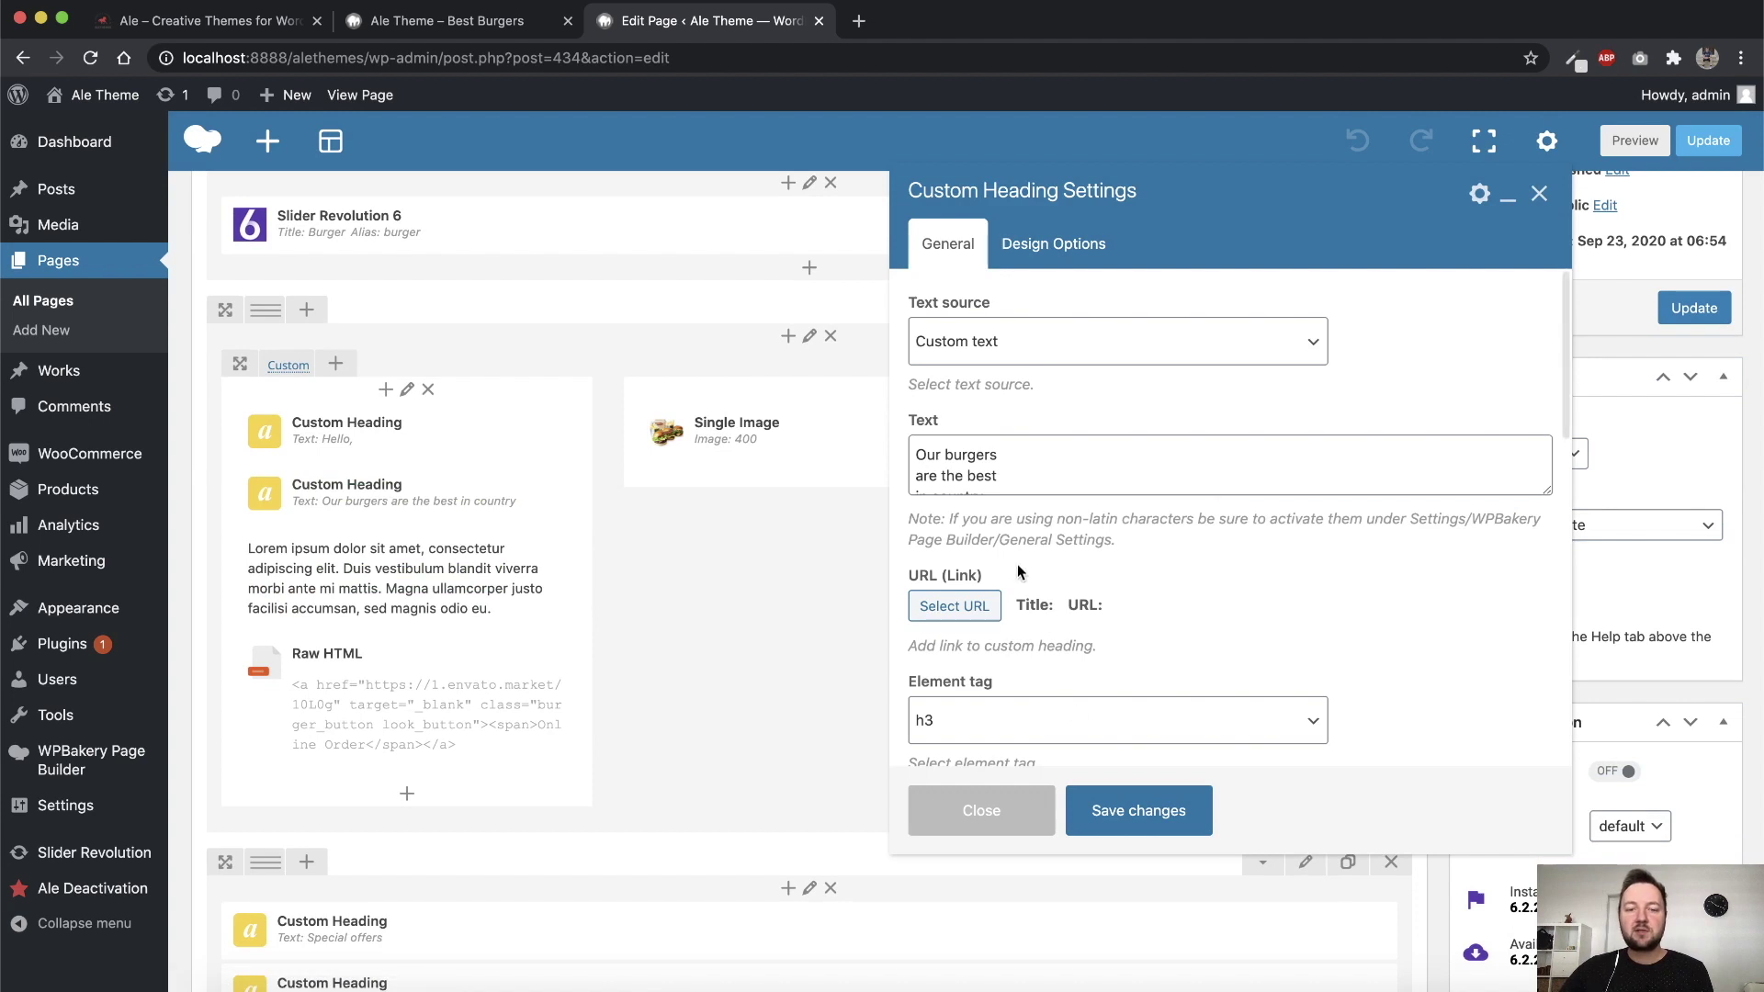
pyautogui.click(980, 812)
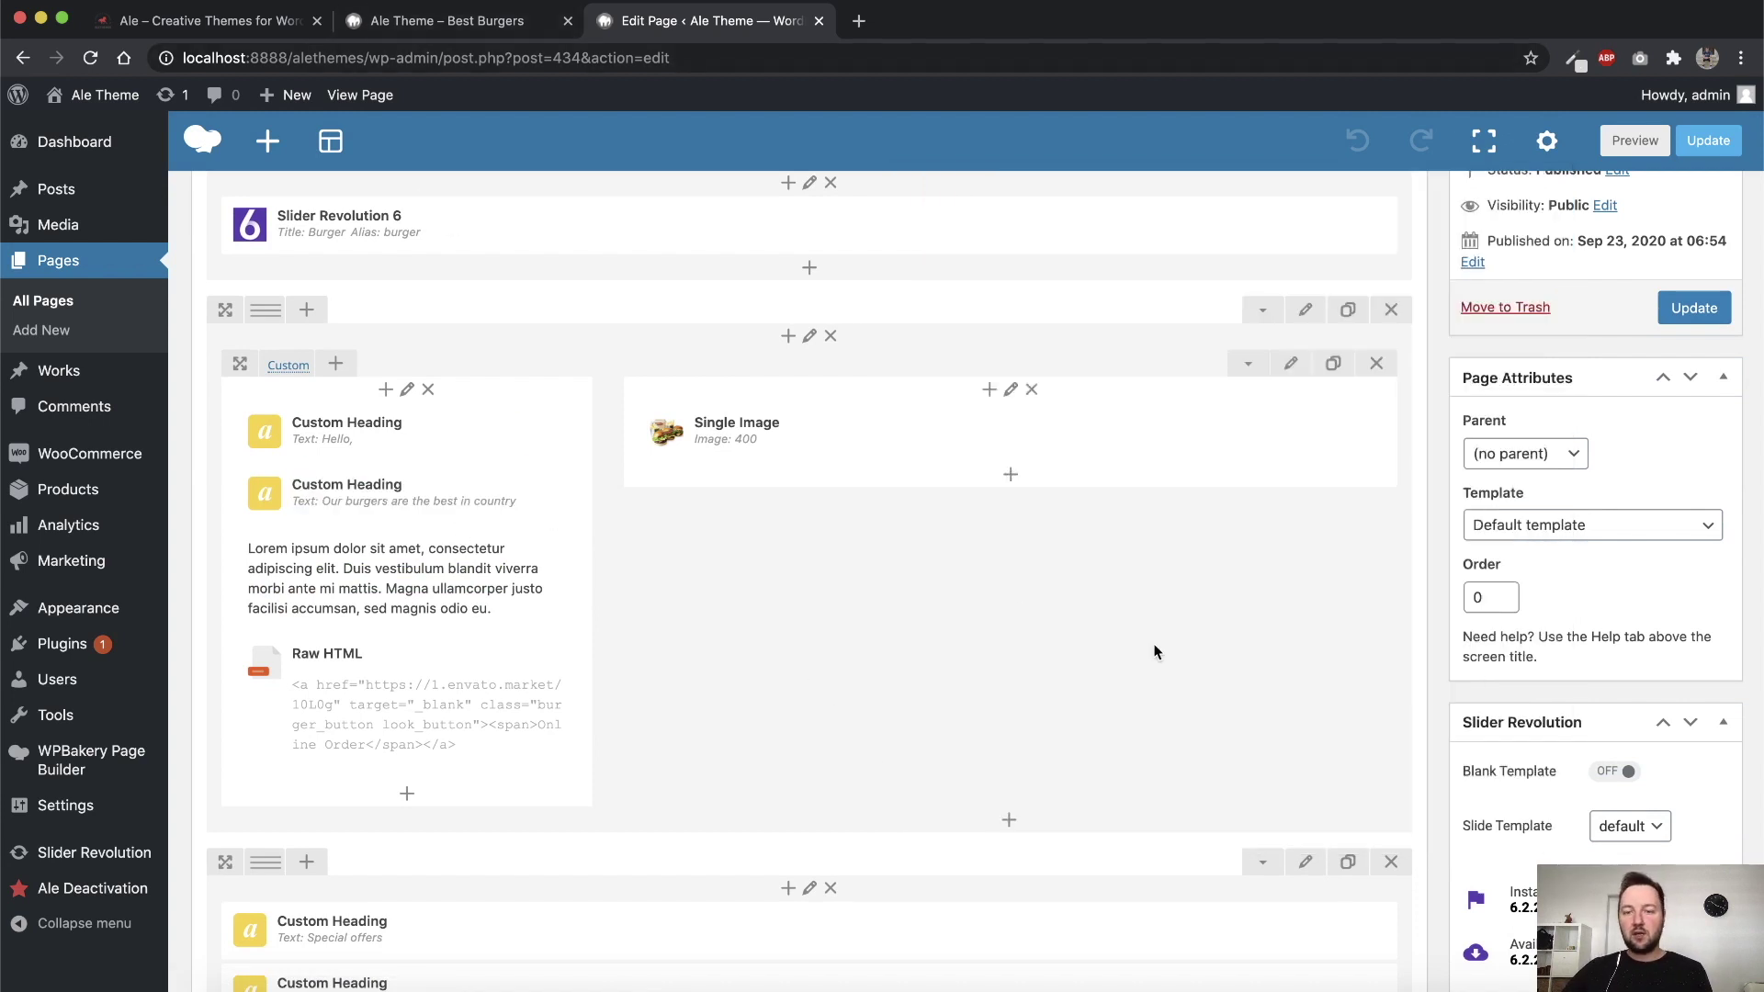
# Change the burger intro's inner row layout to two equal columns, and after that to three equal columns
pyautogui.moveTo(284, 361)
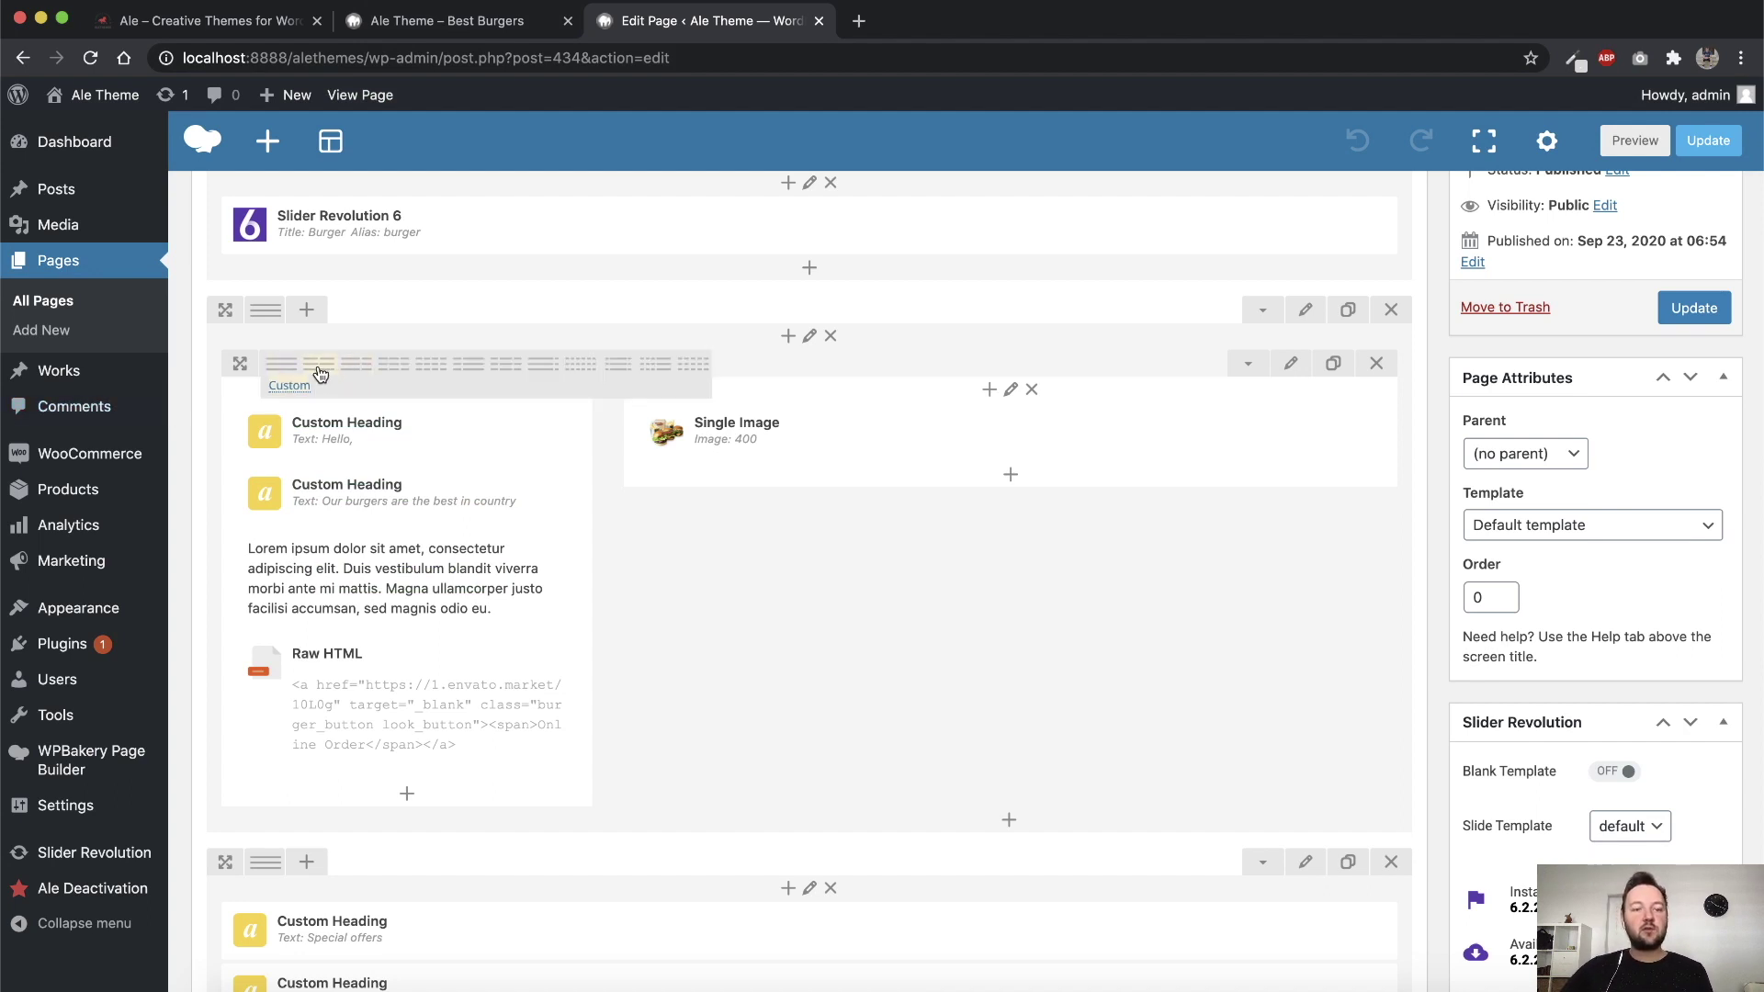
pyautogui.click(320, 365)
pyautogui.moveTo(275, 368)
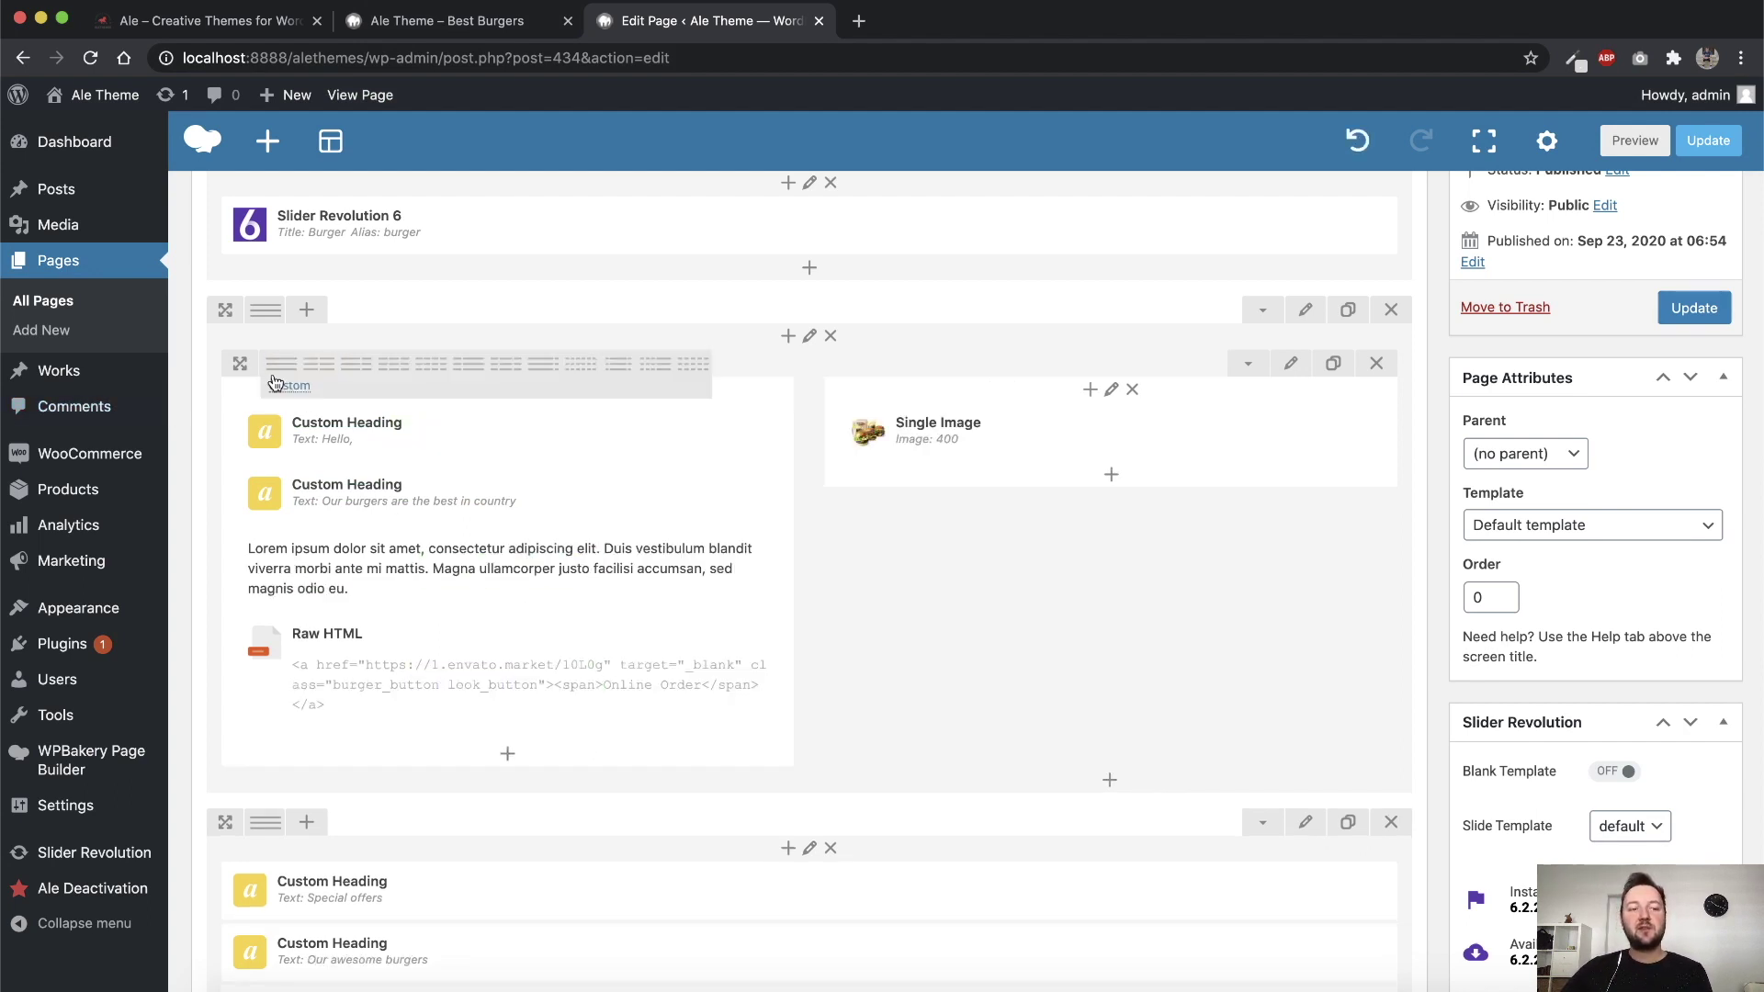
pyautogui.click(391, 372)
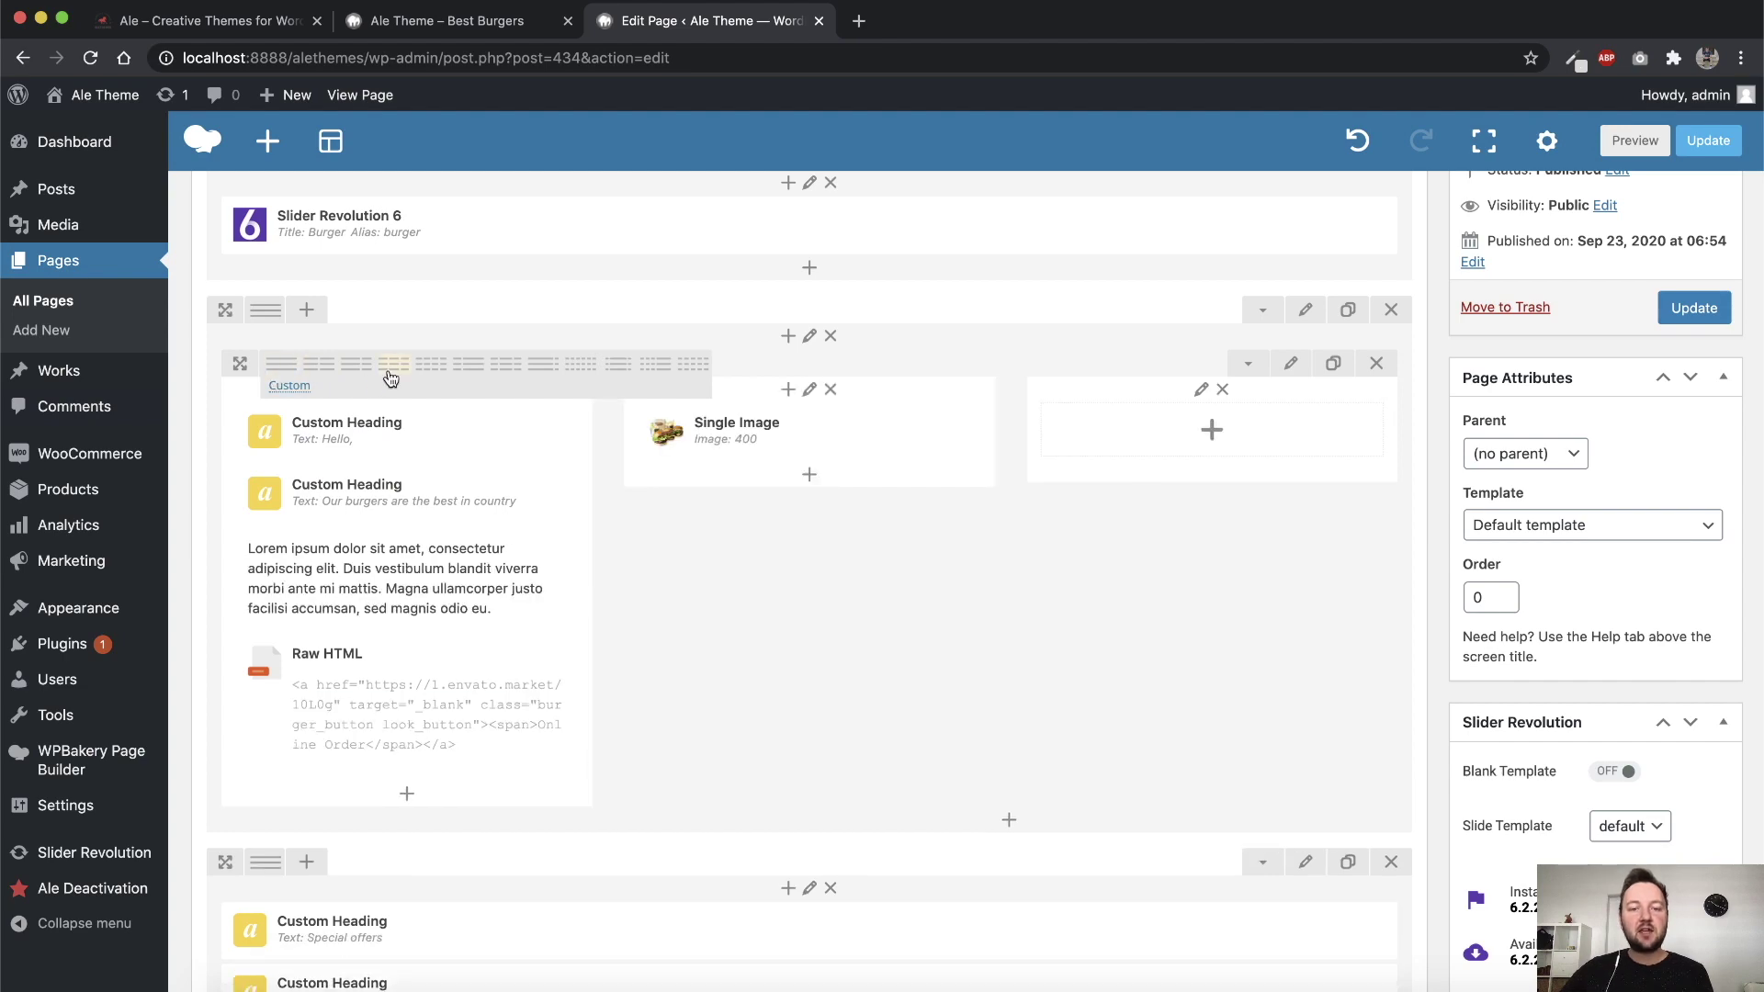
# Add a Text Block with its default text to the inner row's empty third column and update the page
pyautogui.click(1226, 432)
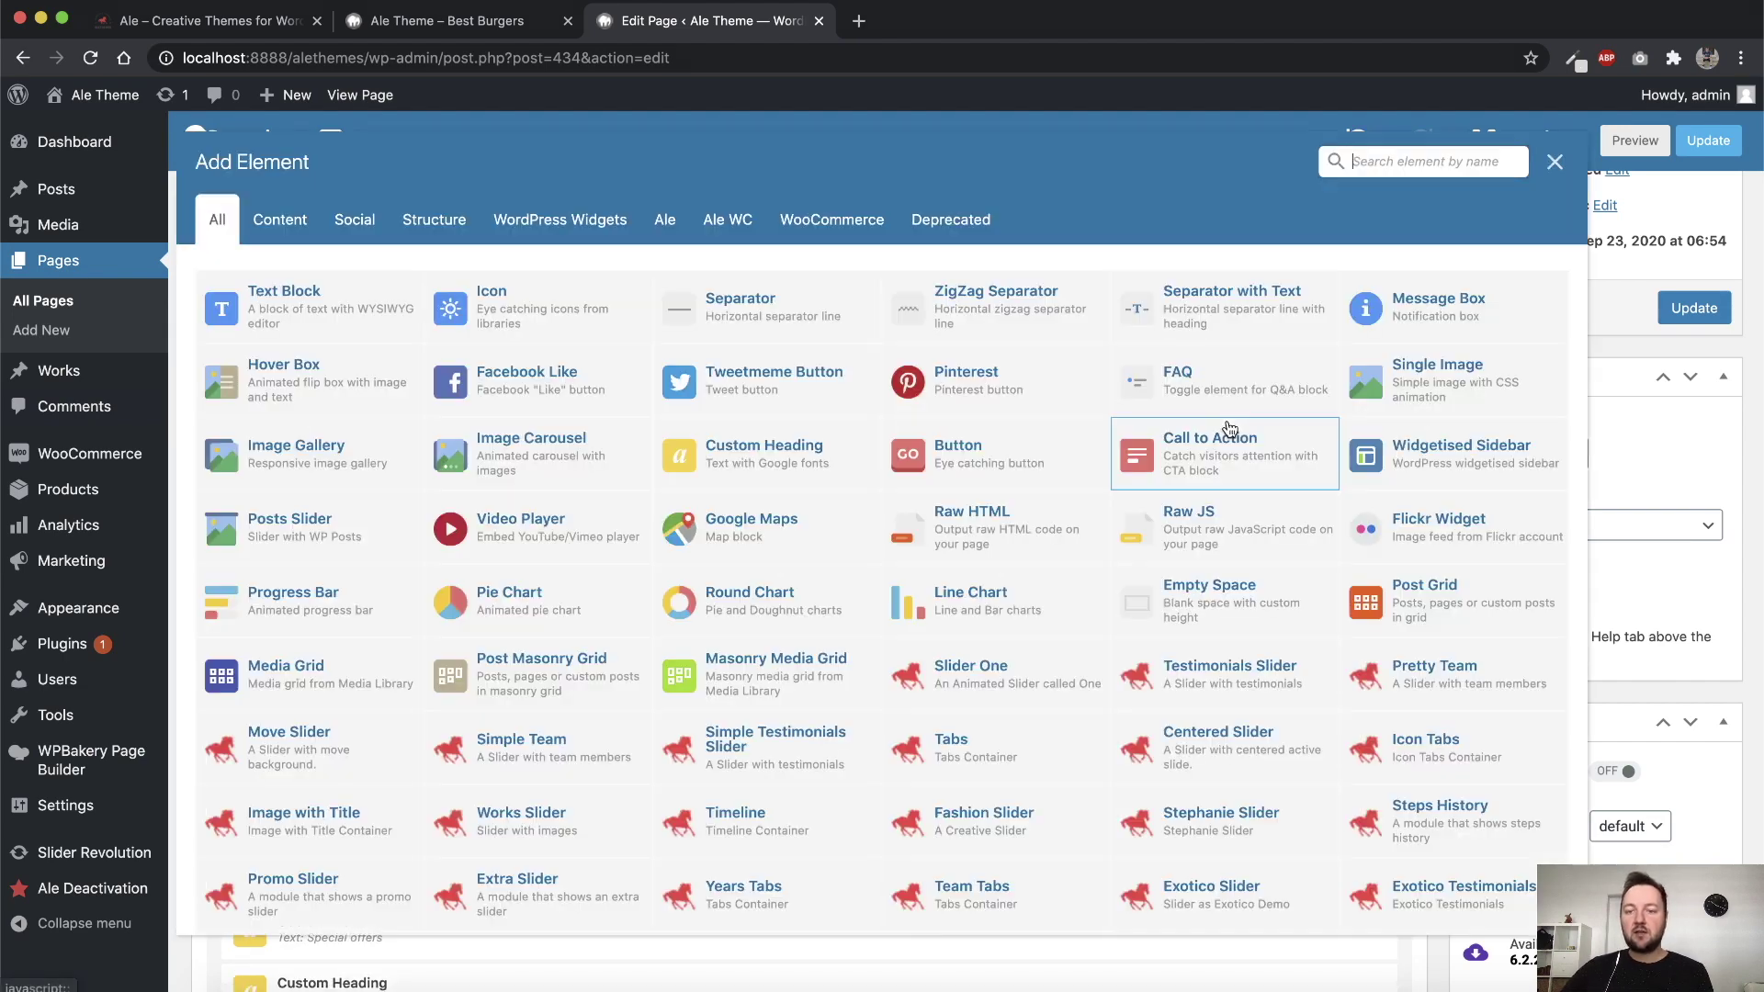
pyautogui.click(333, 299)
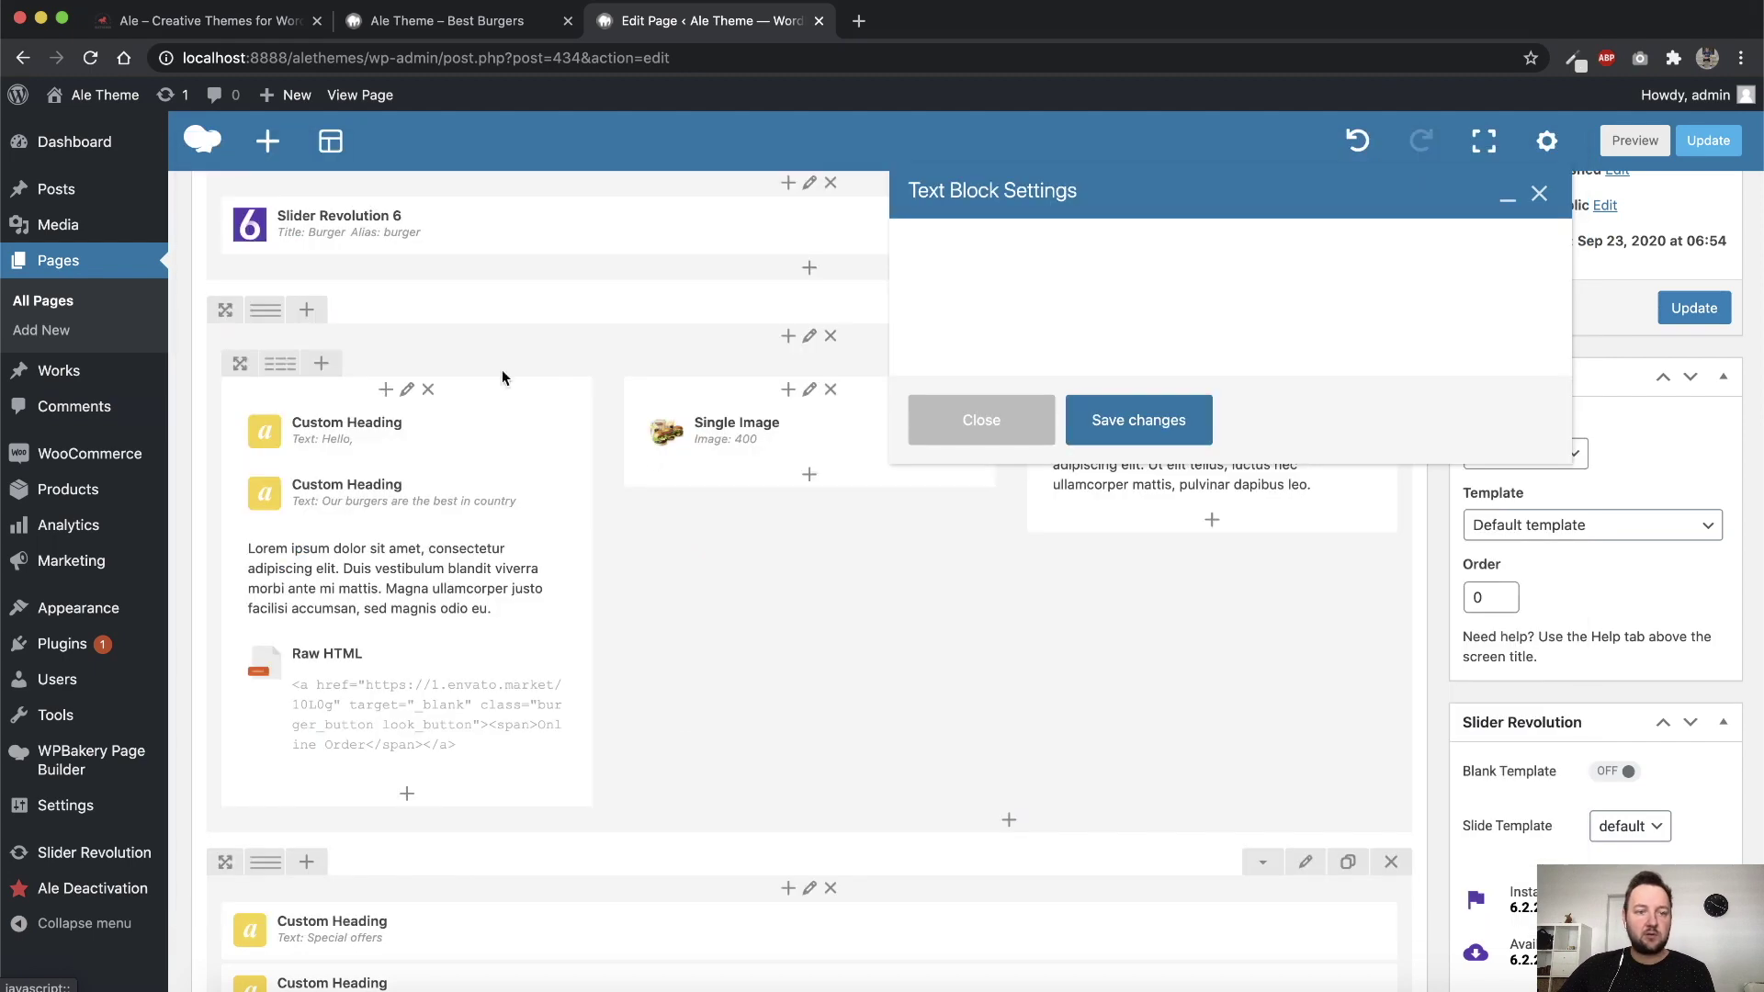
pyautogui.click(1128, 812)
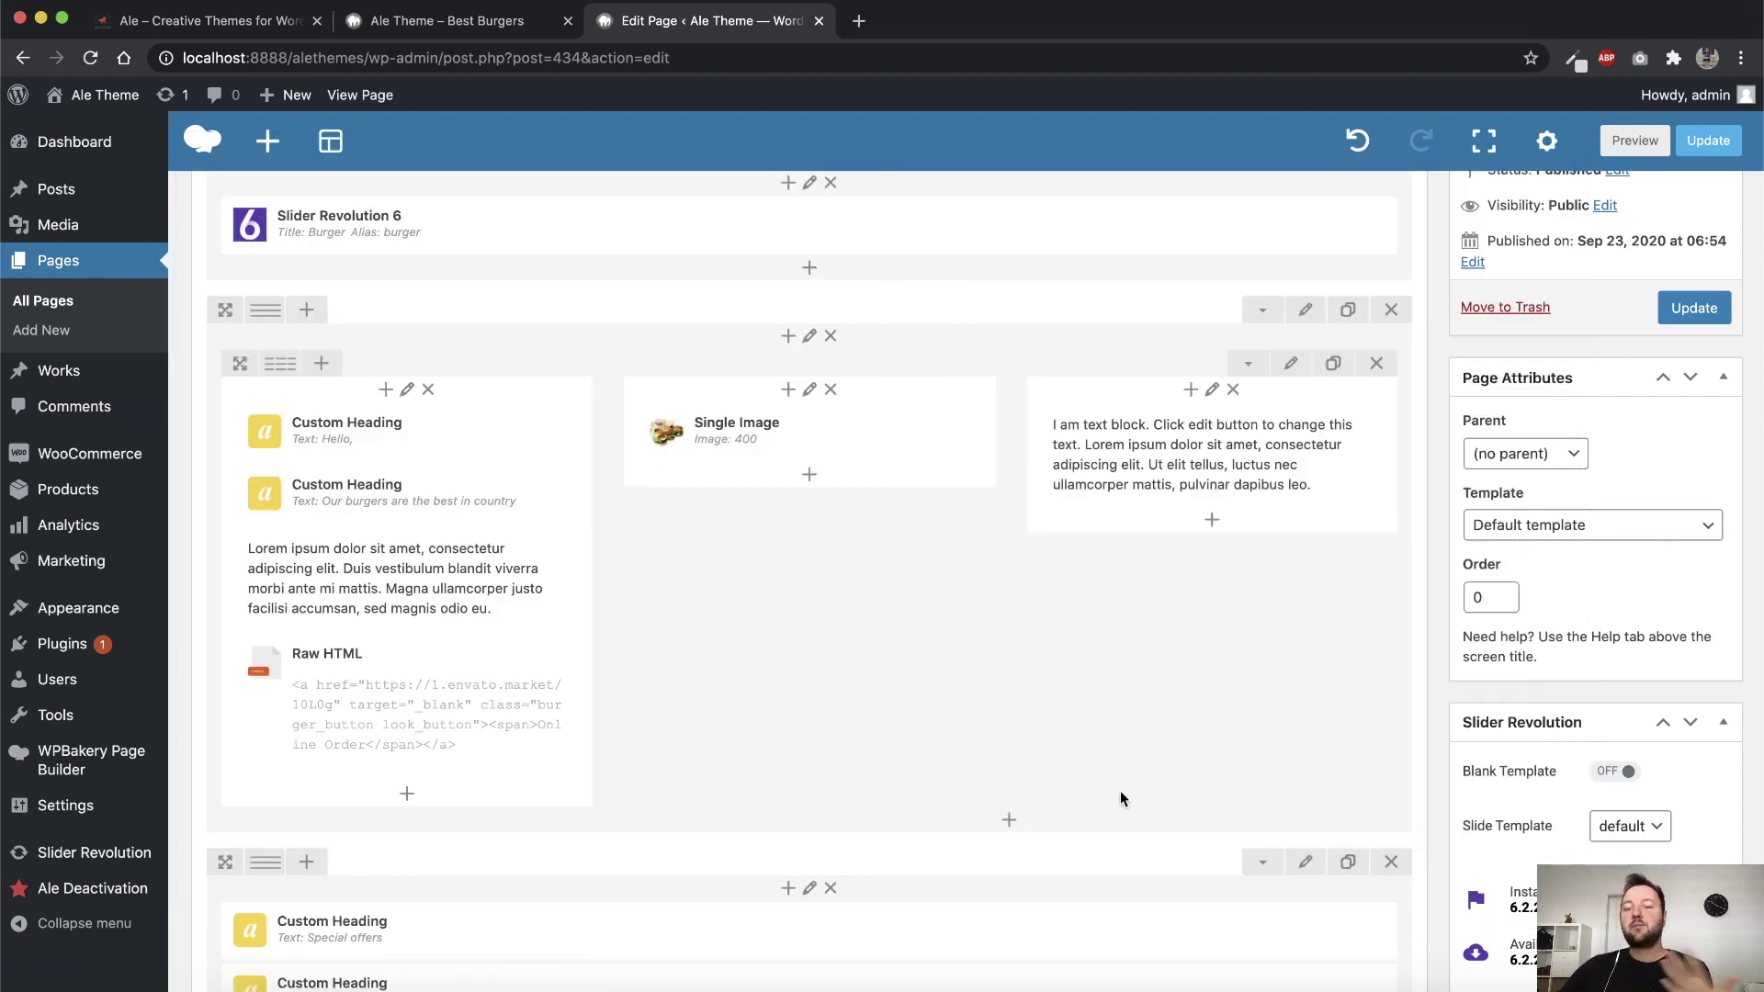
pyautogui.scroll(-2, 1575, 500)
pyautogui.click(1694, 206)
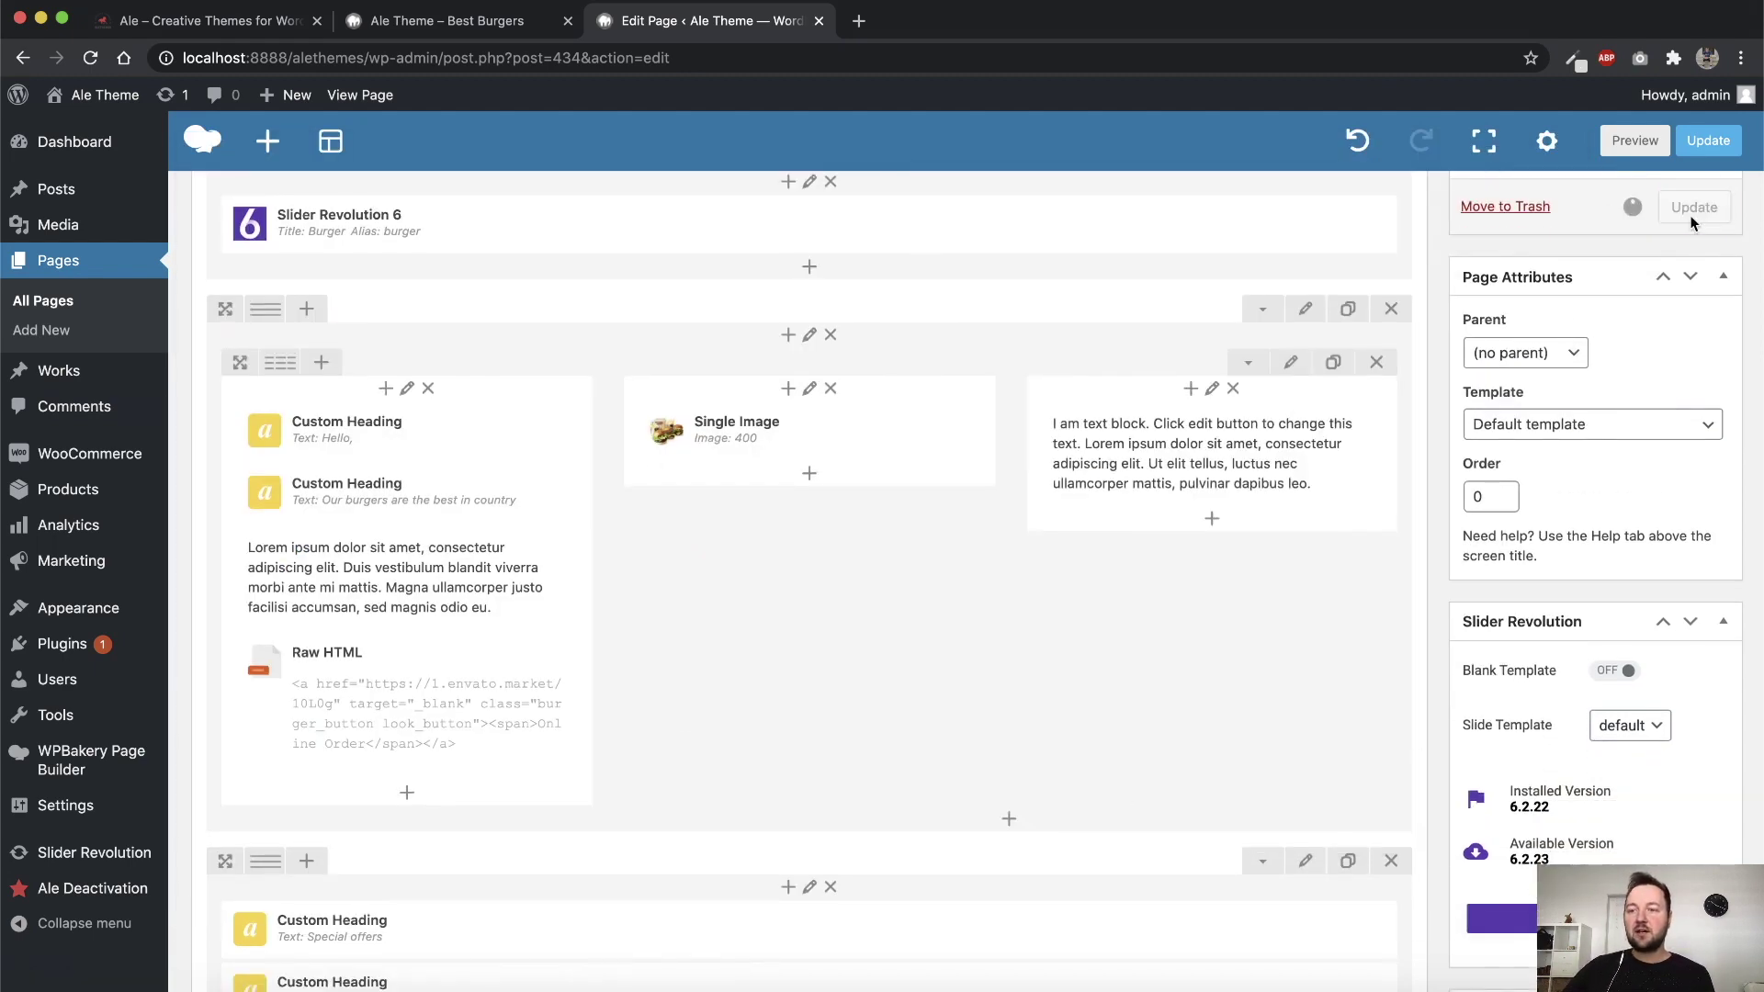
# Reload the live home page and examine how the text block aligns in the three-column burger section
pyautogui.click(397, 23)
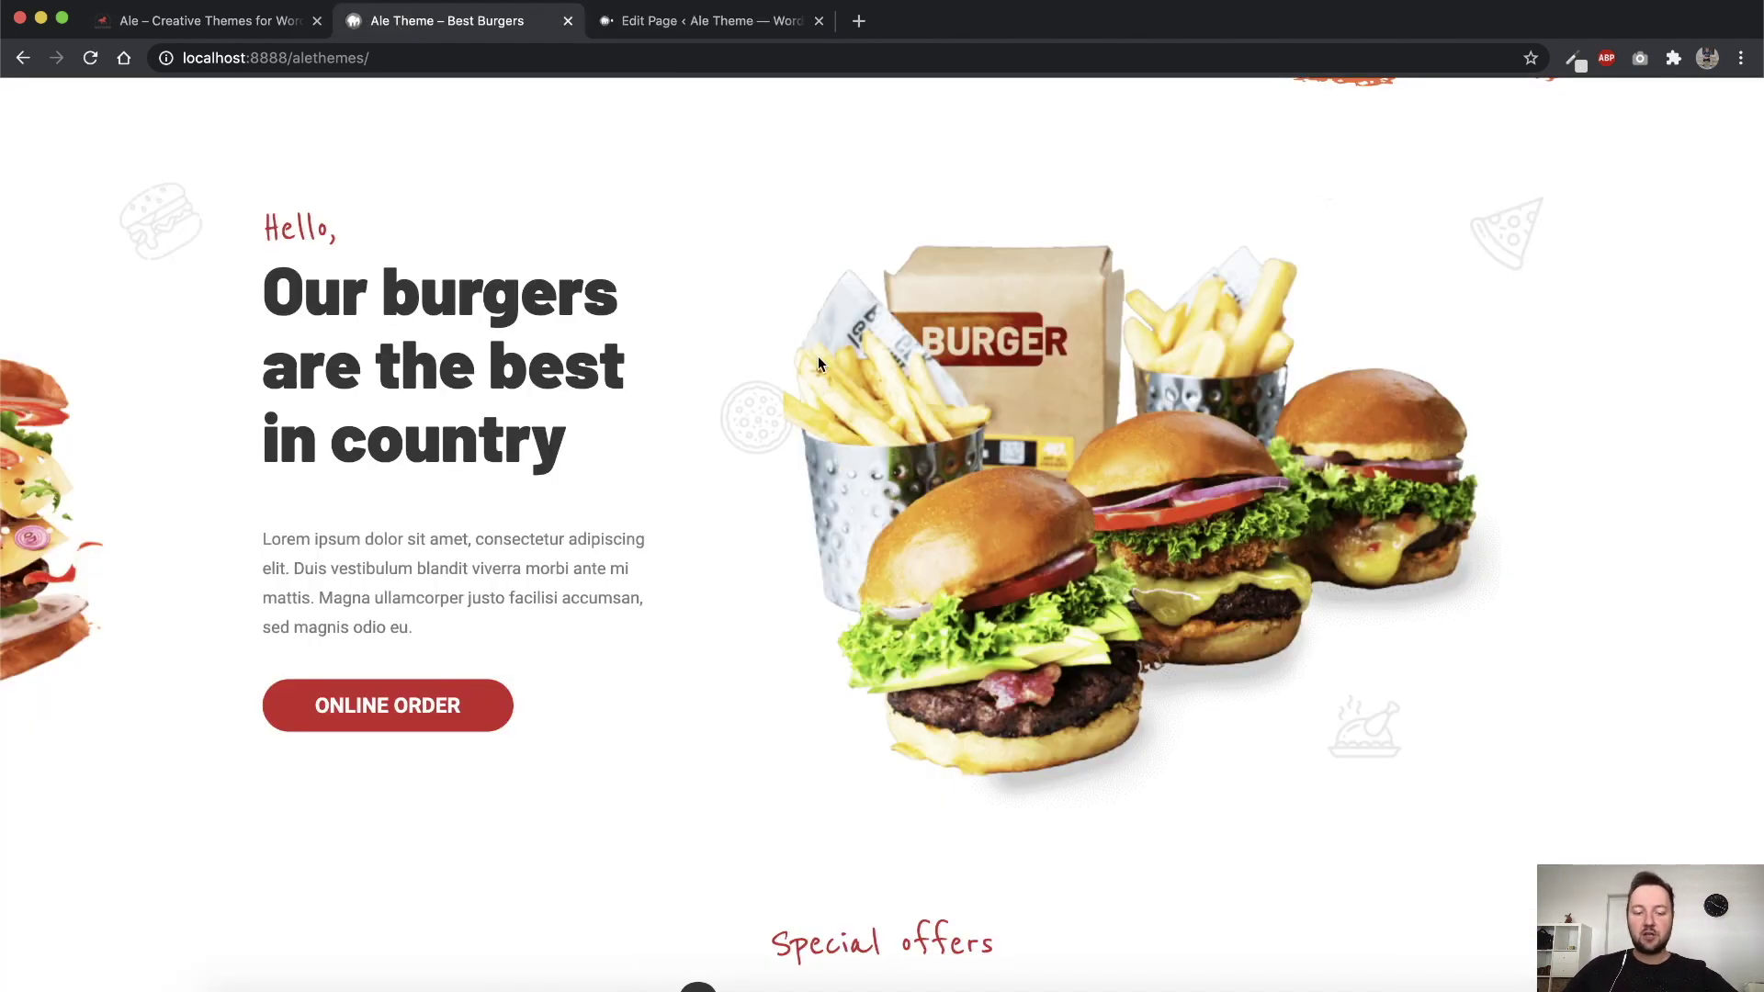
pyautogui.press('super+r')
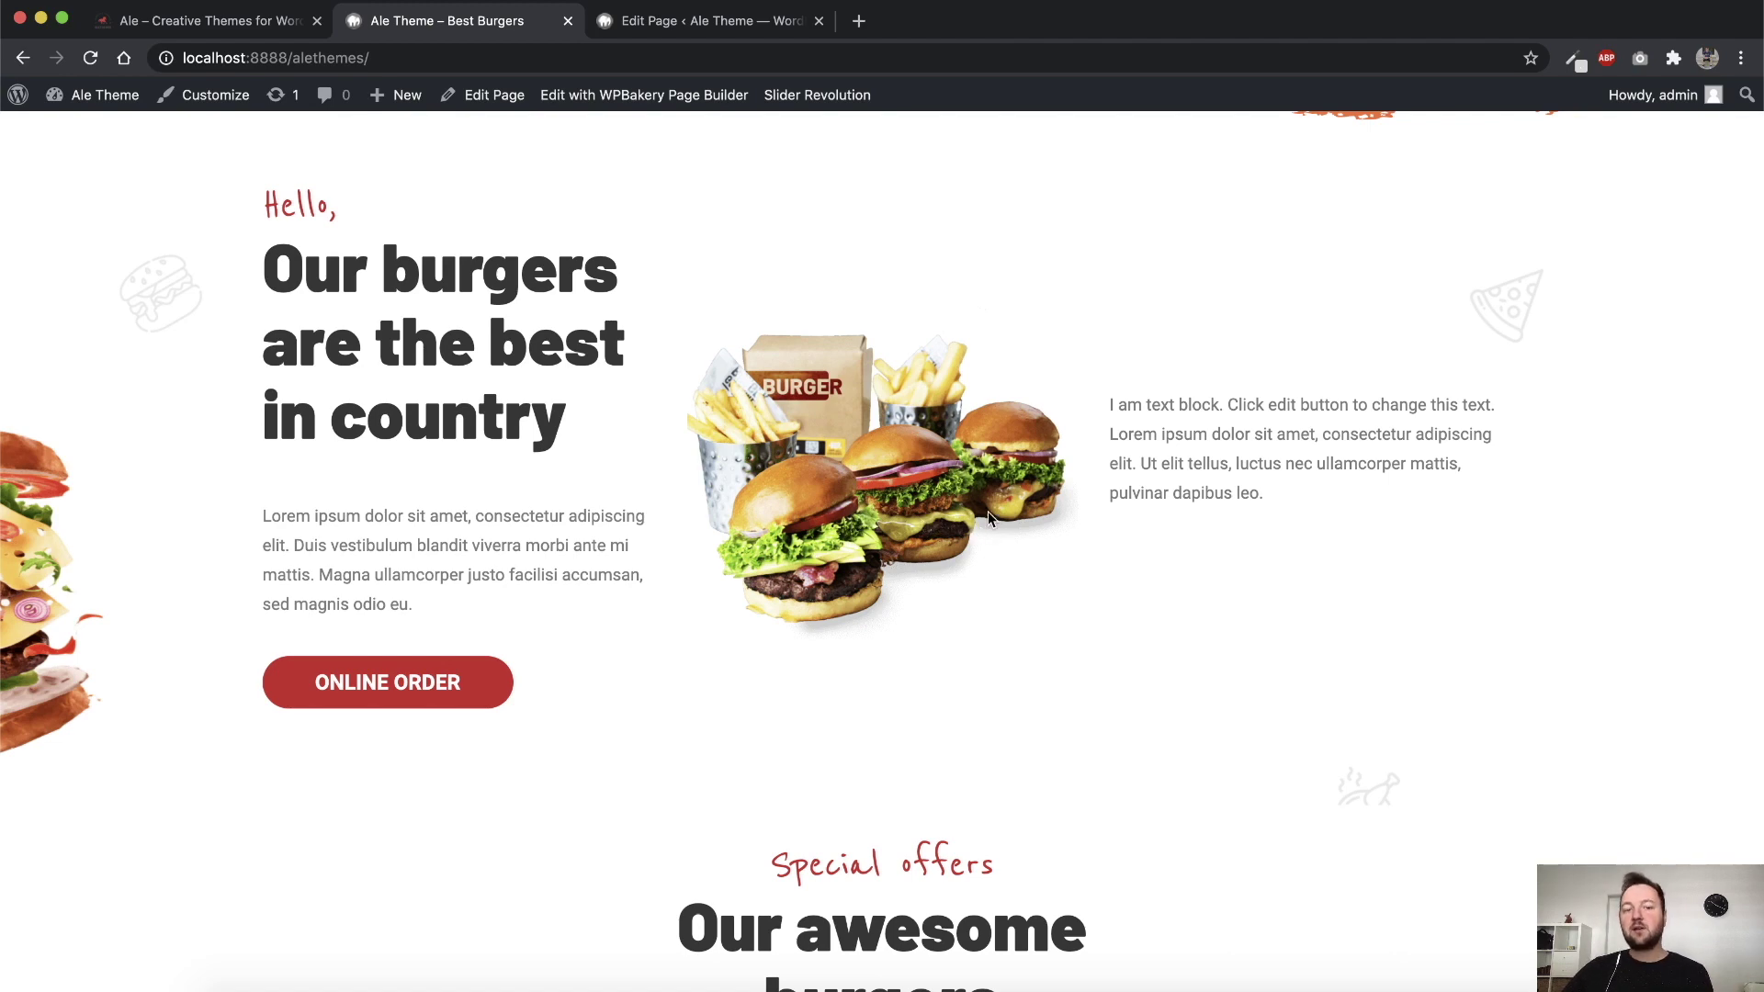
pyautogui.scroll(1, 988, 519)
pyautogui.moveTo(1323, 553); pyautogui.dragTo(1109, 462)
pyautogui.click(1355, 551)
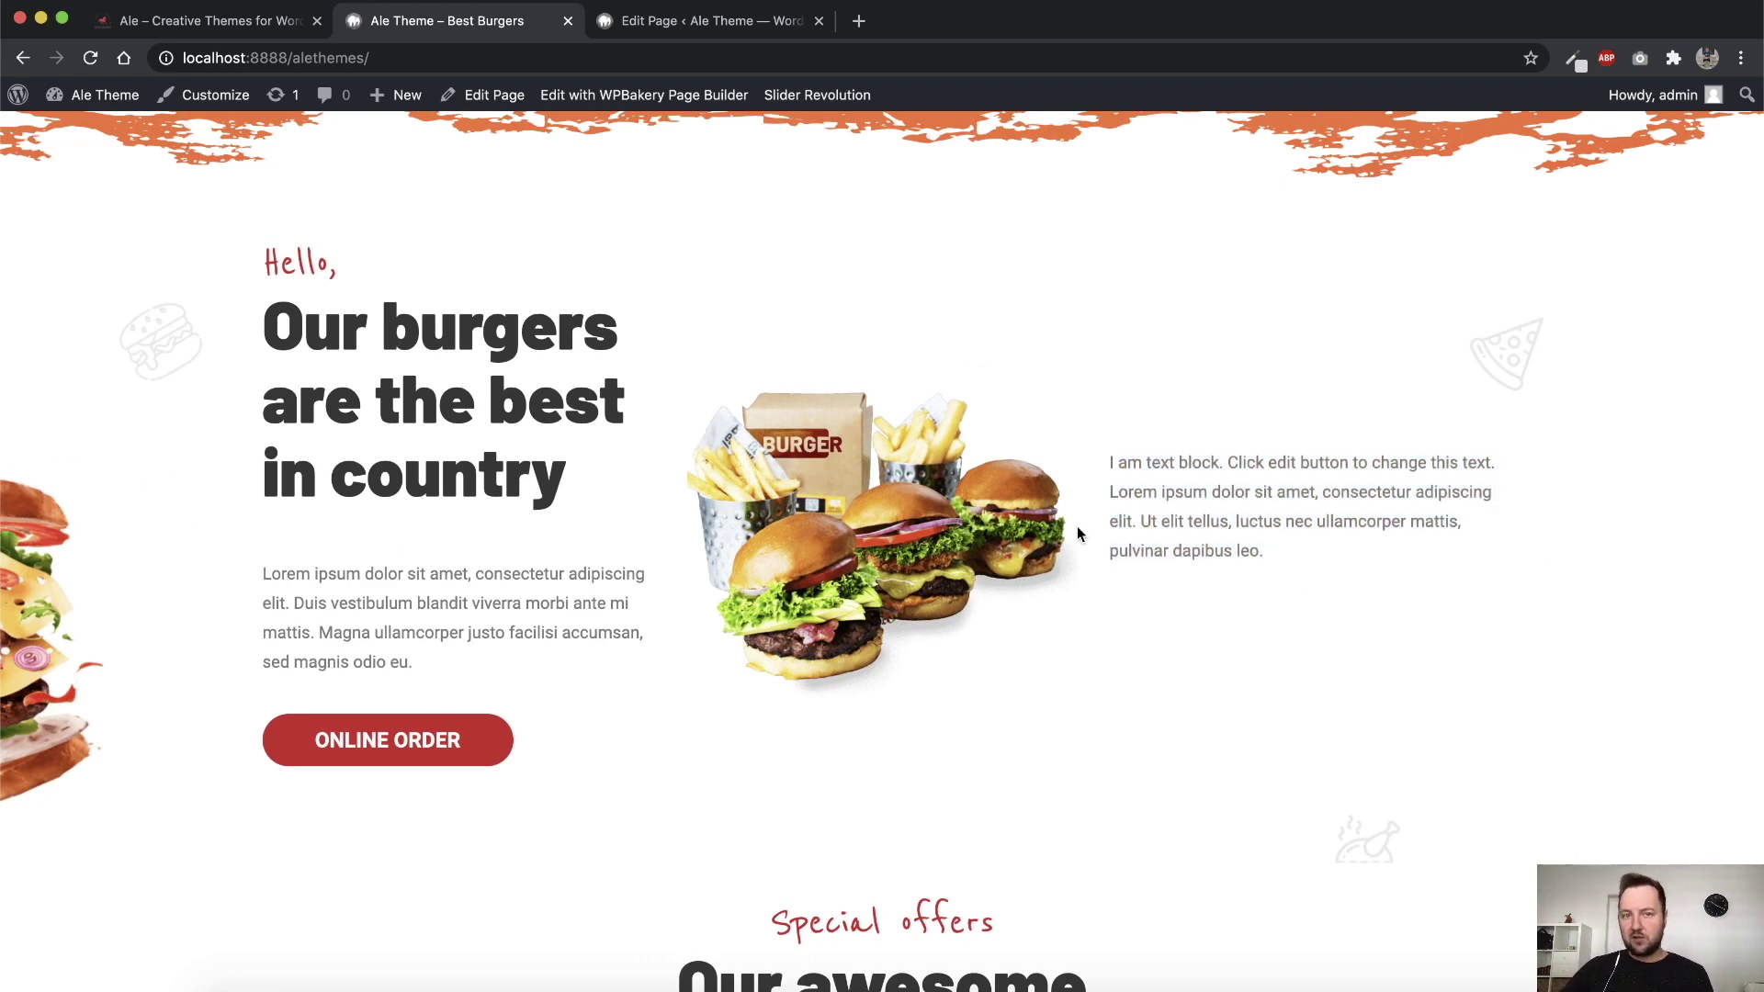
pyautogui.click(707, 28)
pyautogui.scroll(-5, 936, 462)
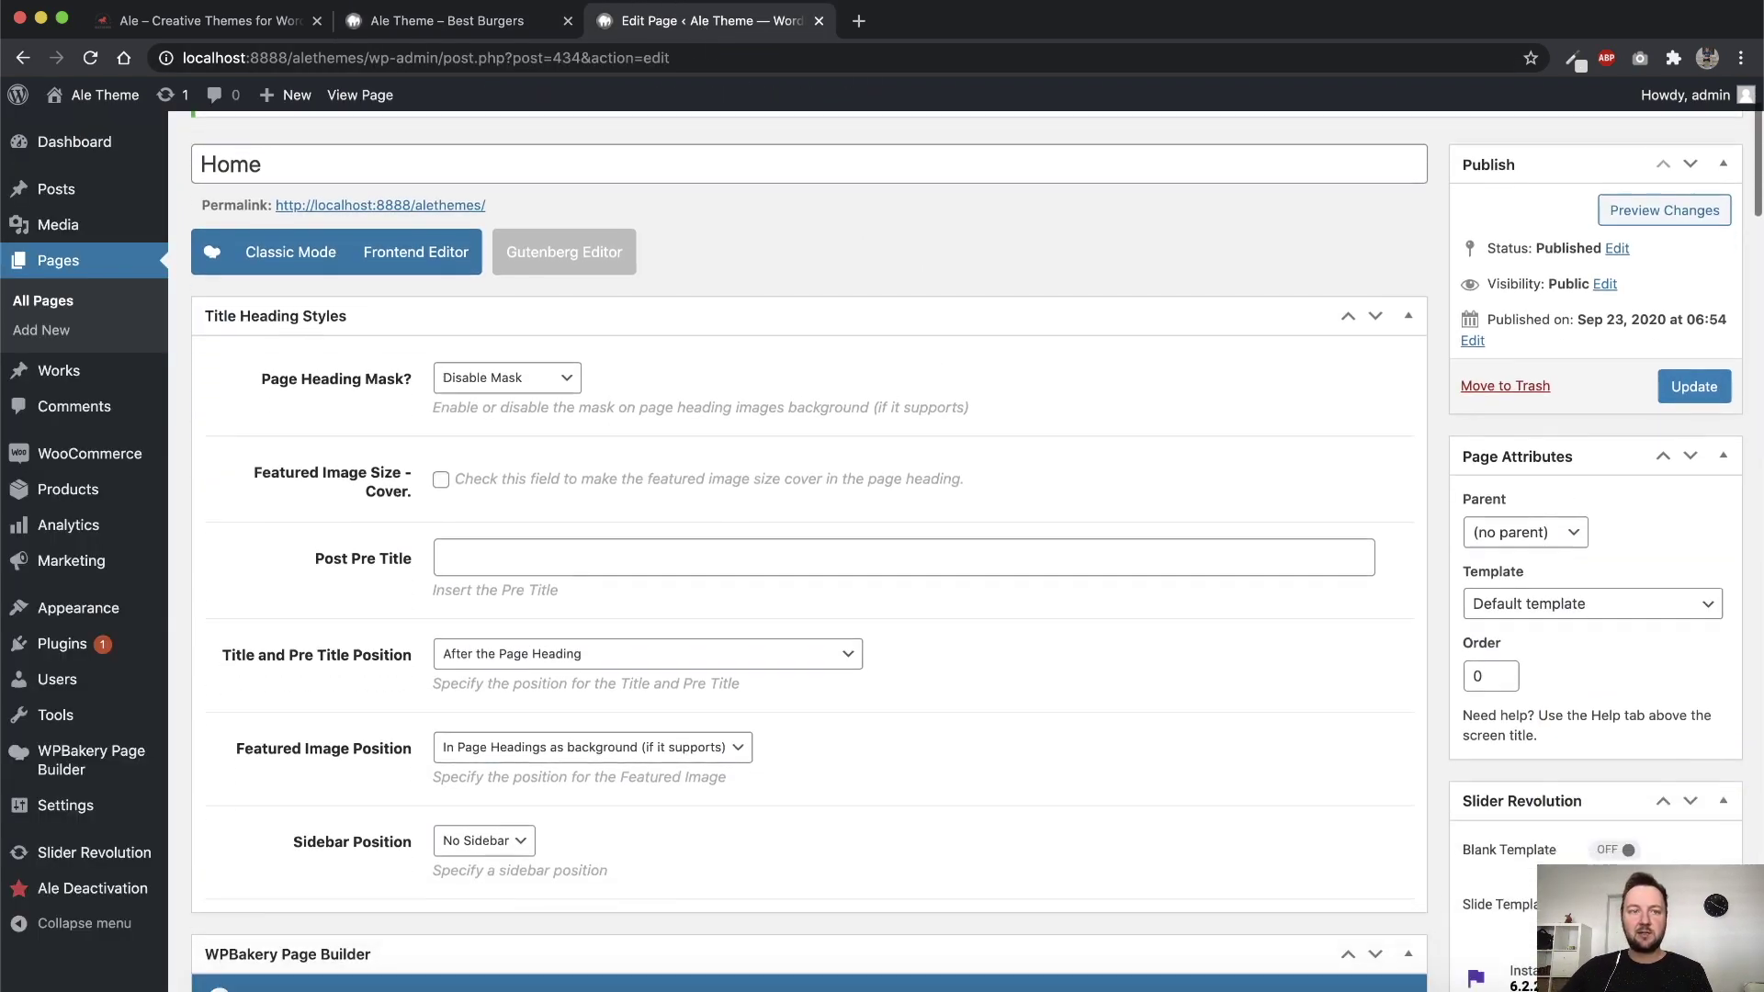
pyautogui.click(432, 21)
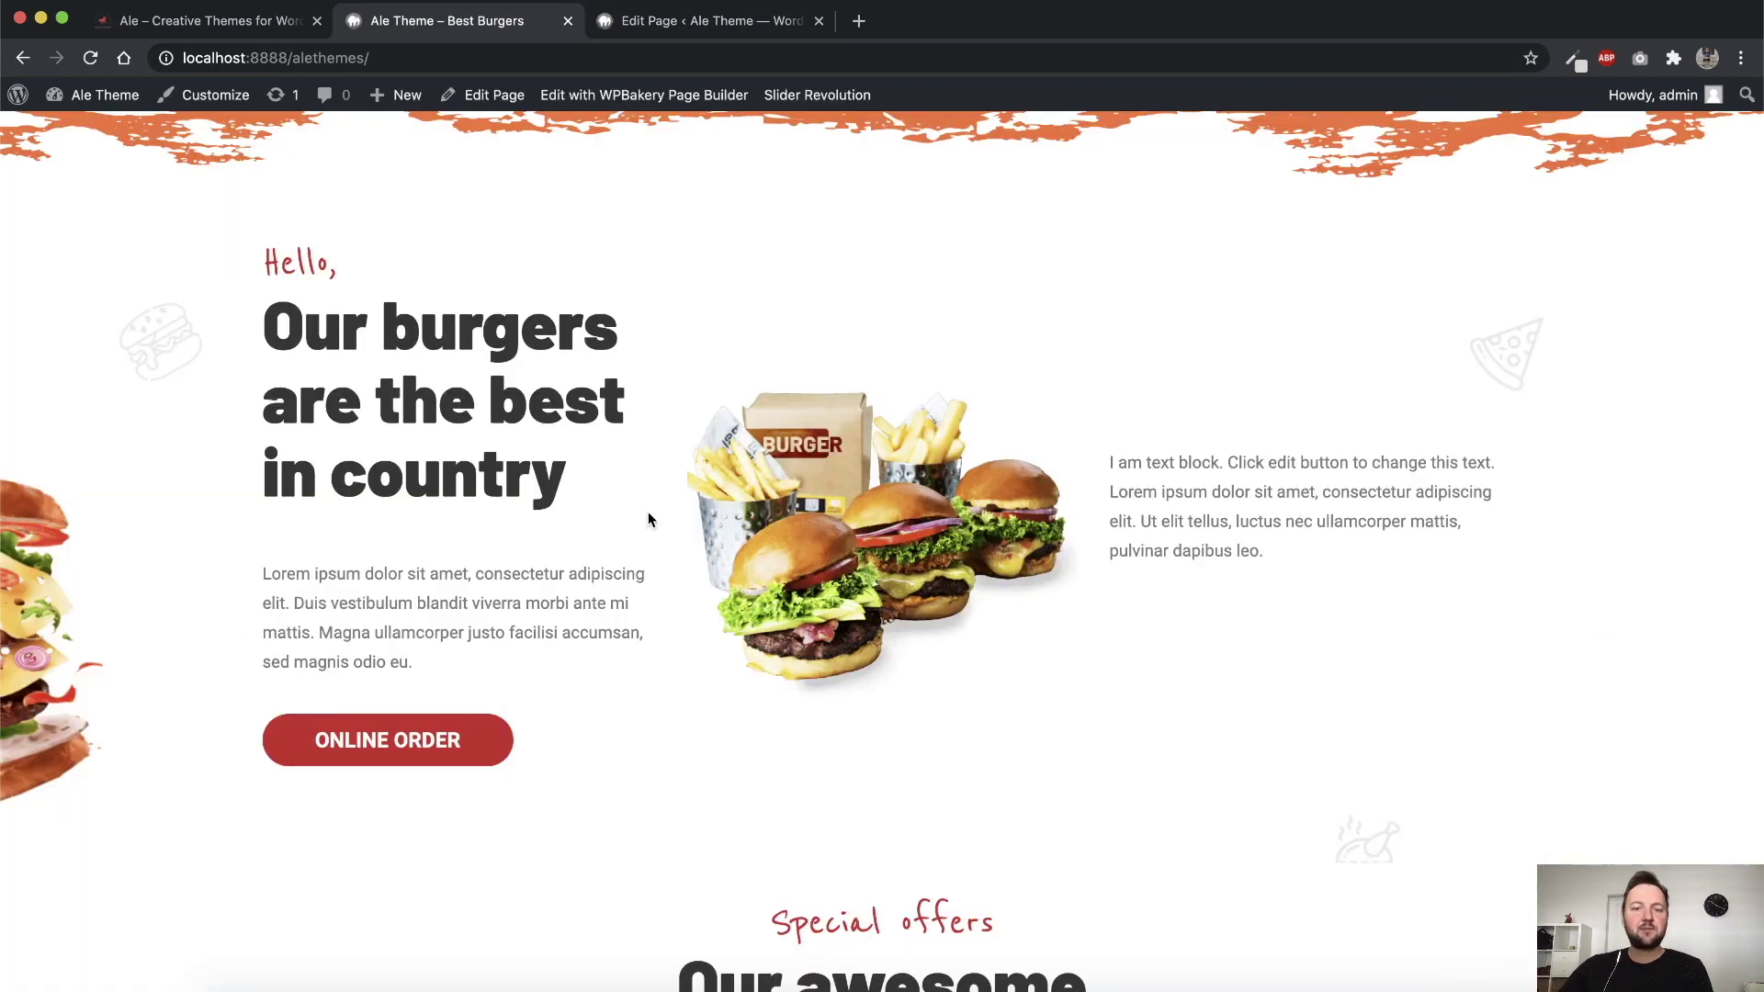
# In the page editor, set the three-column inner row's content position to Top and save the row settings
pyautogui.click(685, 24)
pyautogui.scroll(-5, 842, 387)
pyautogui.scroll(-2, 842, 387)
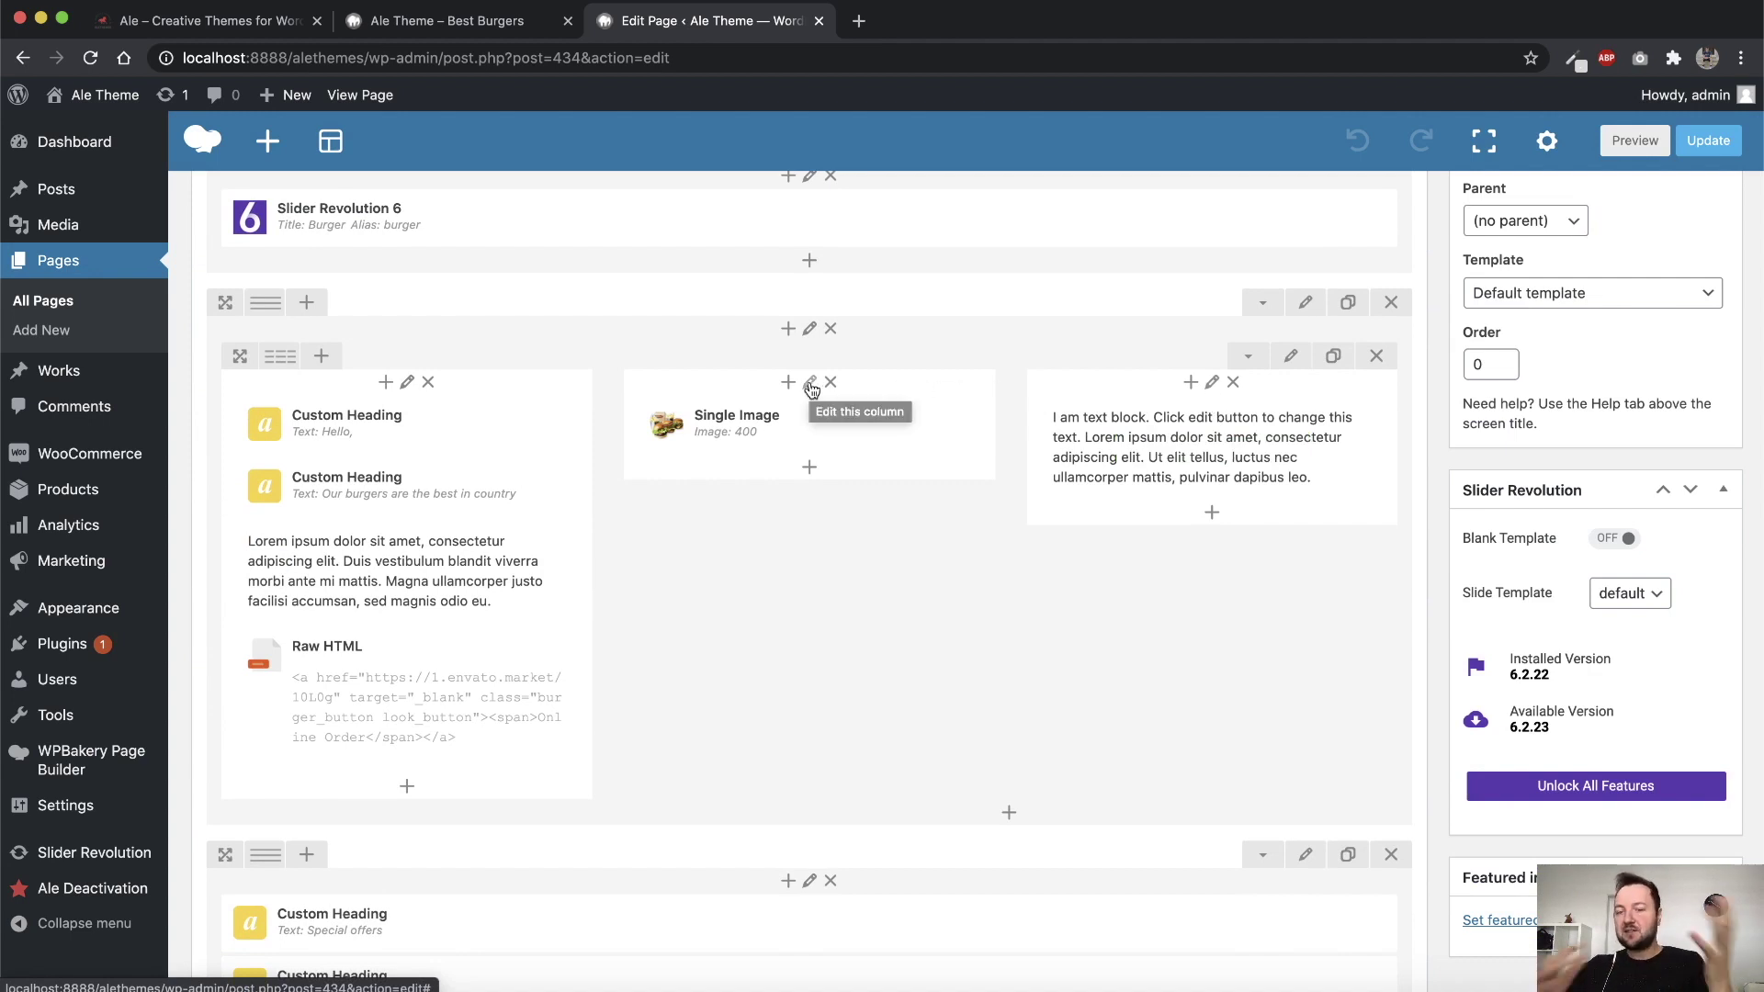
pyautogui.moveTo(1286, 448)
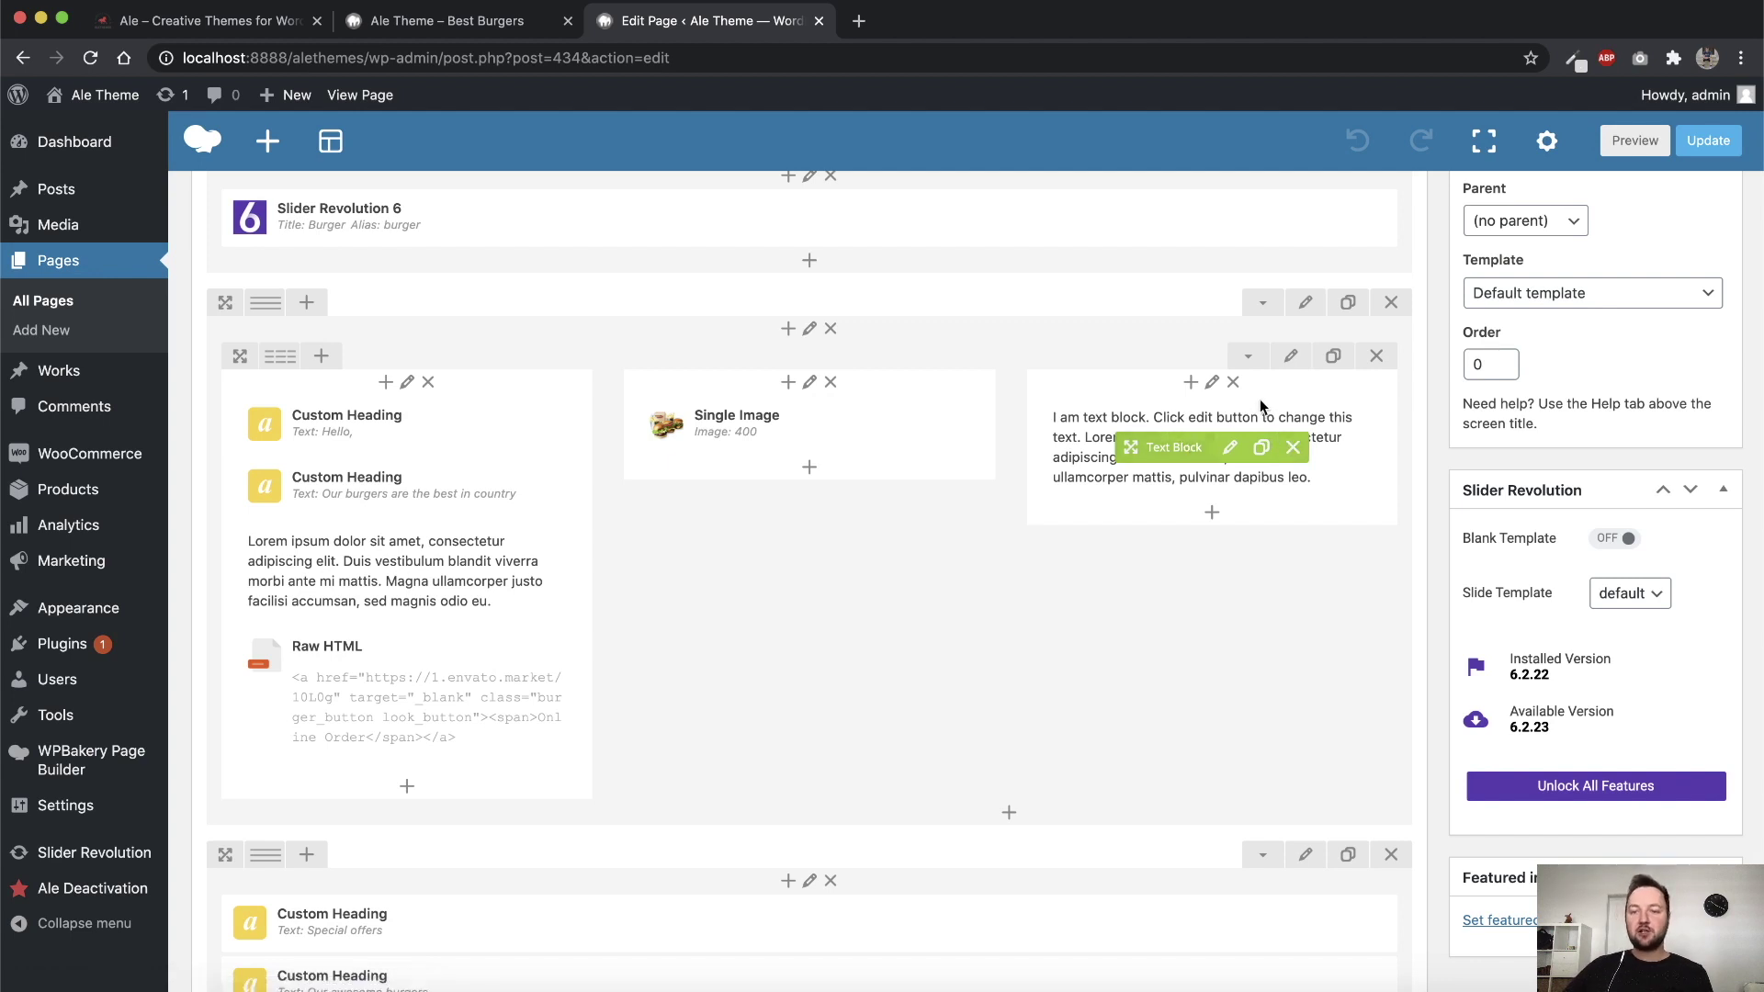
pyautogui.click(1292, 357)
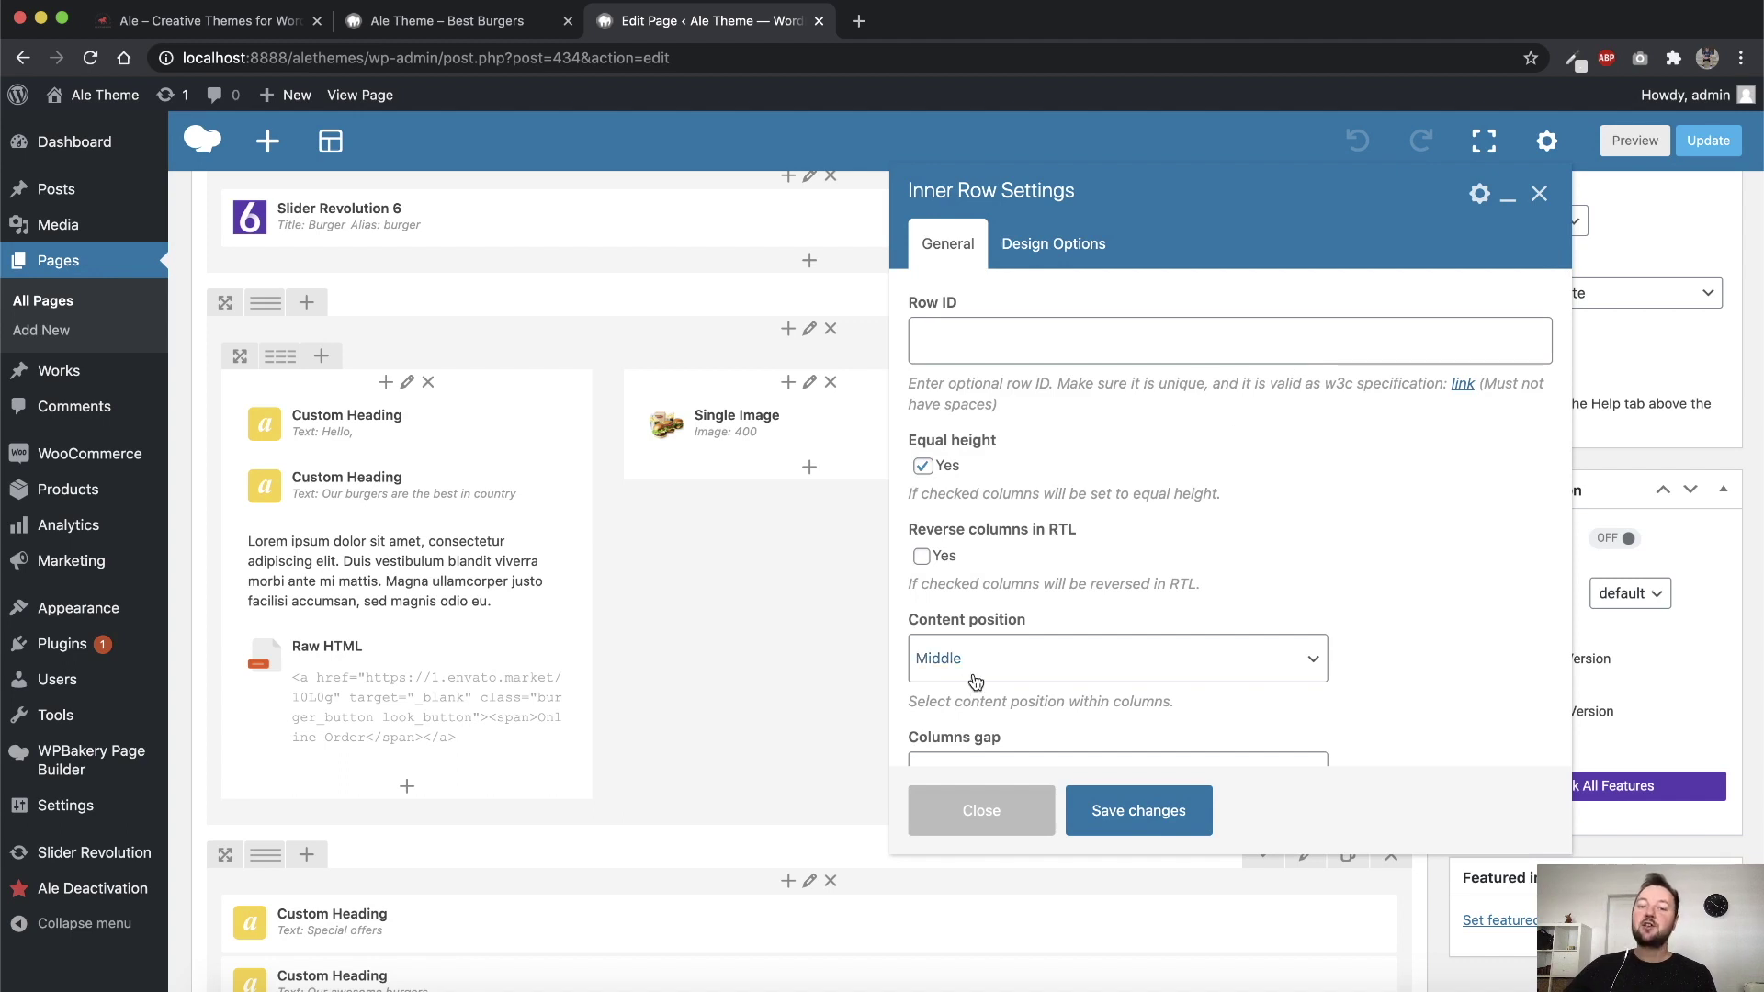
pyautogui.tripleClick(1009, 623)
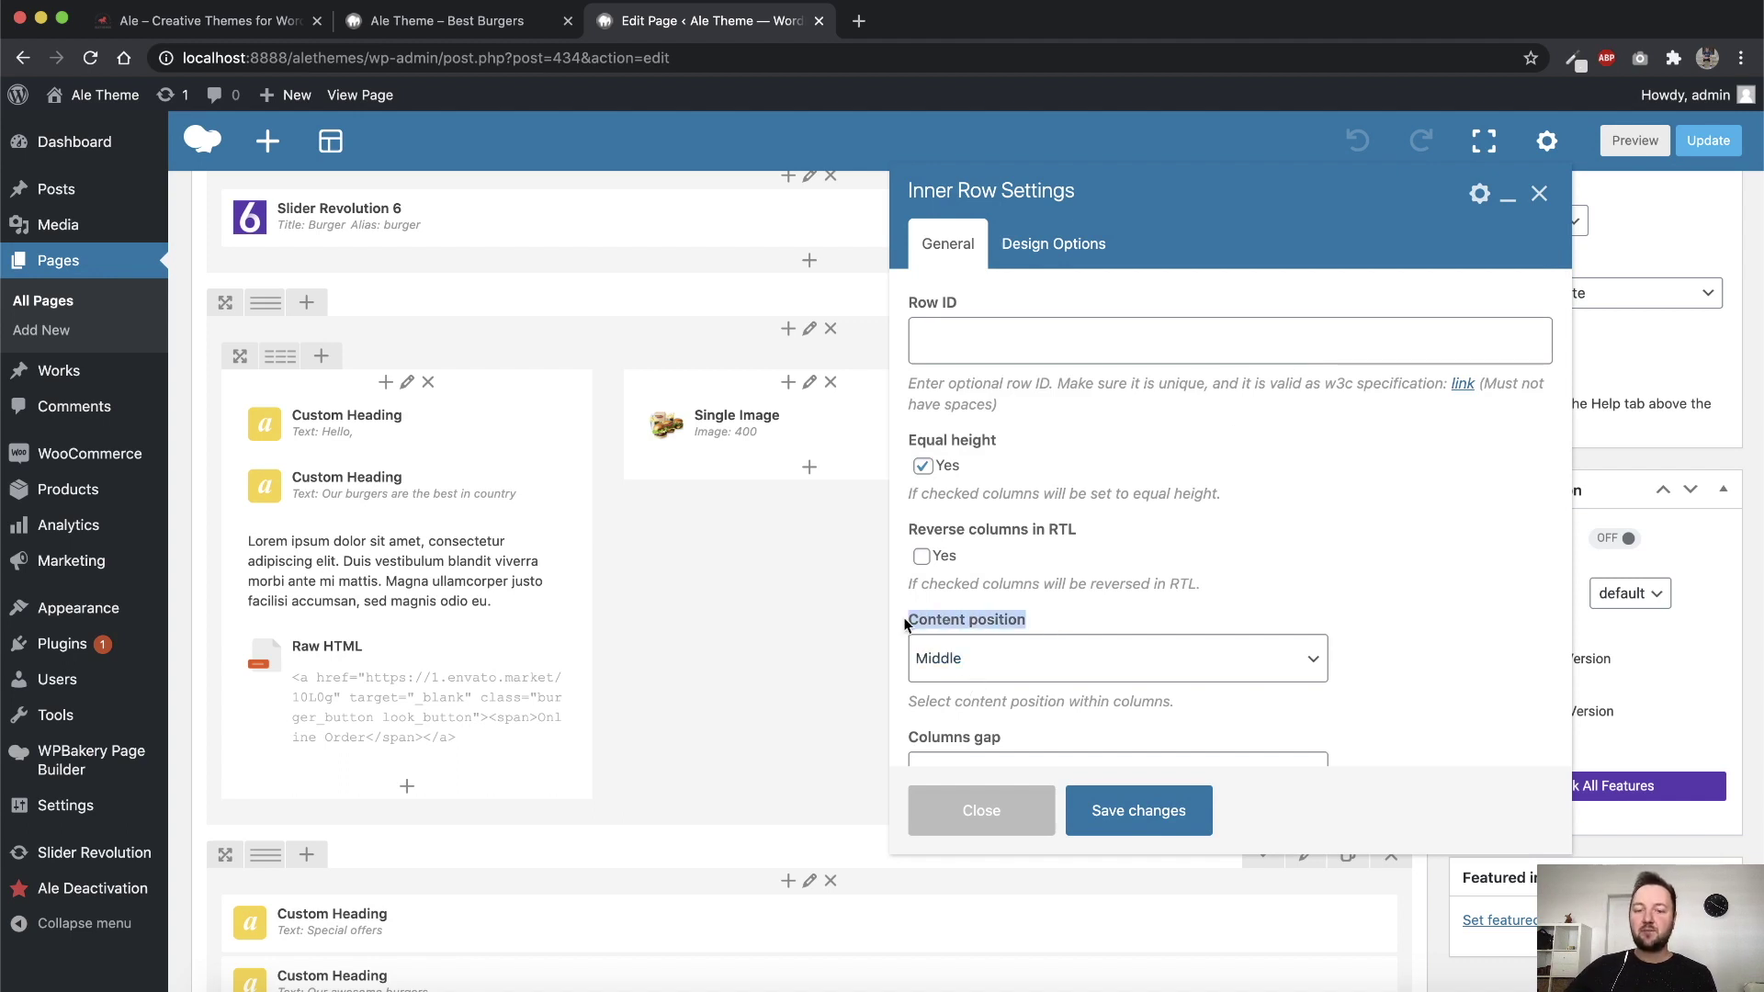
pyautogui.click(991, 665)
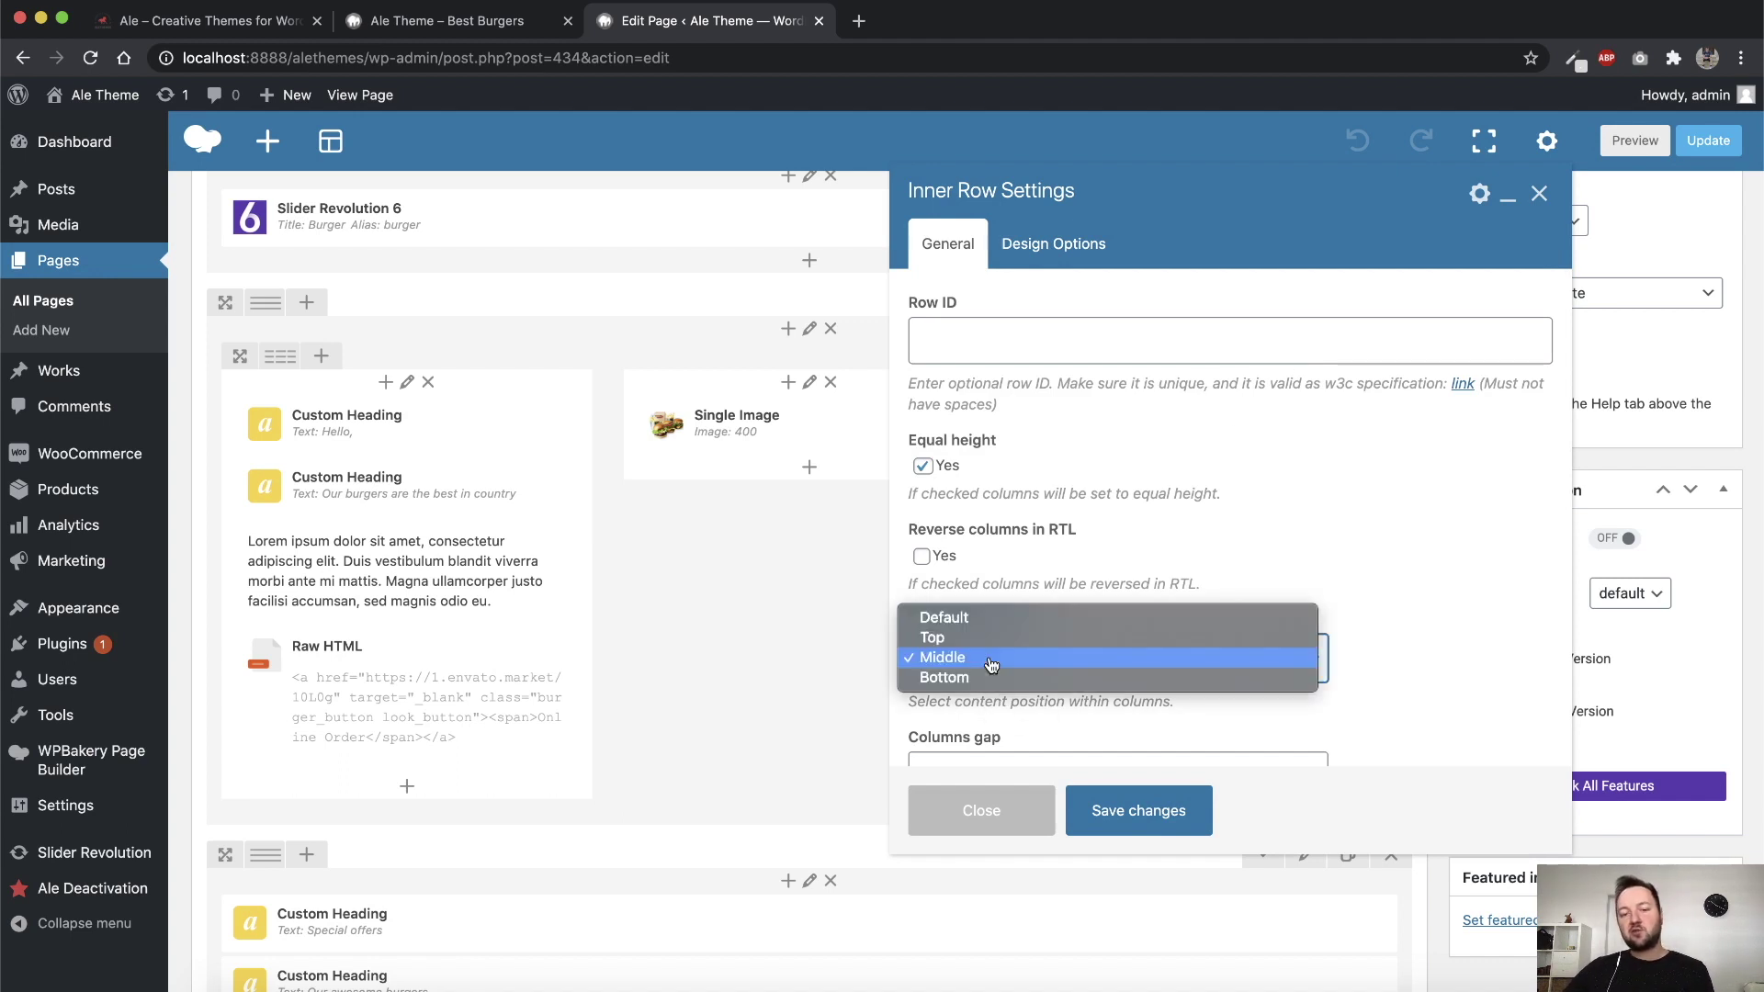
pyautogui.click(984, 636)
pyautogui.click(1149, 826)
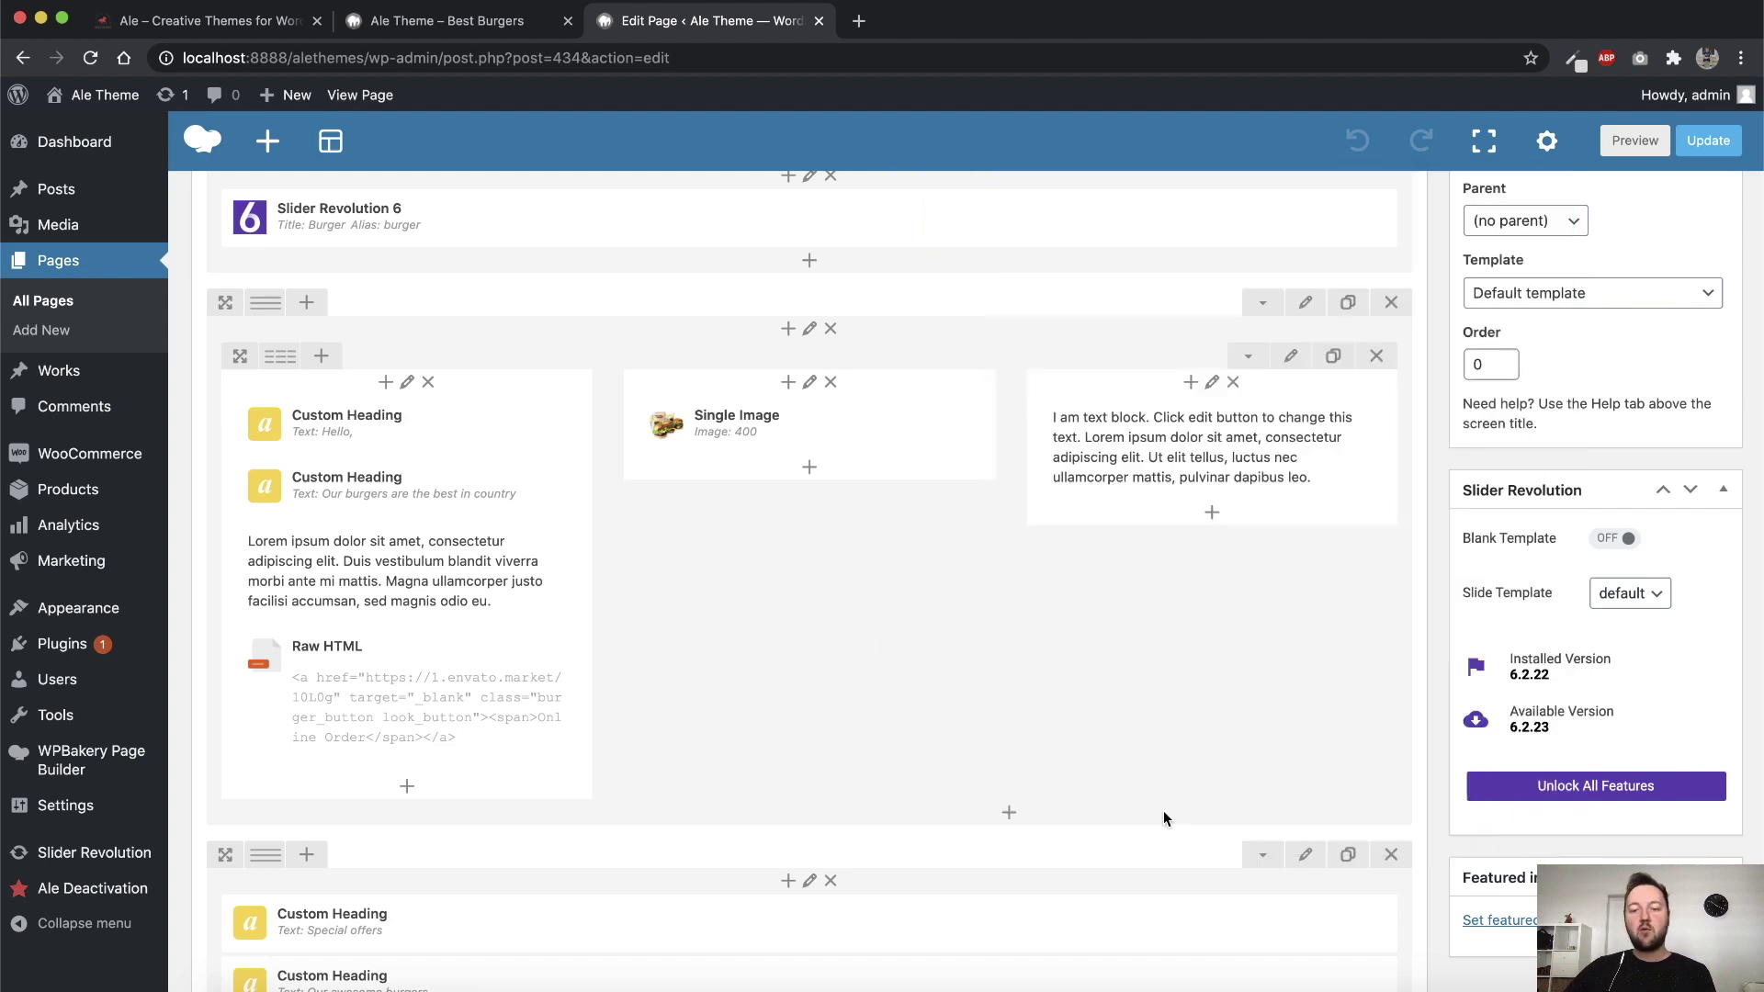
# Update the page and reload the live home page to check the text block's top alignment in the burger section
pyautogui.click(1733, 150)
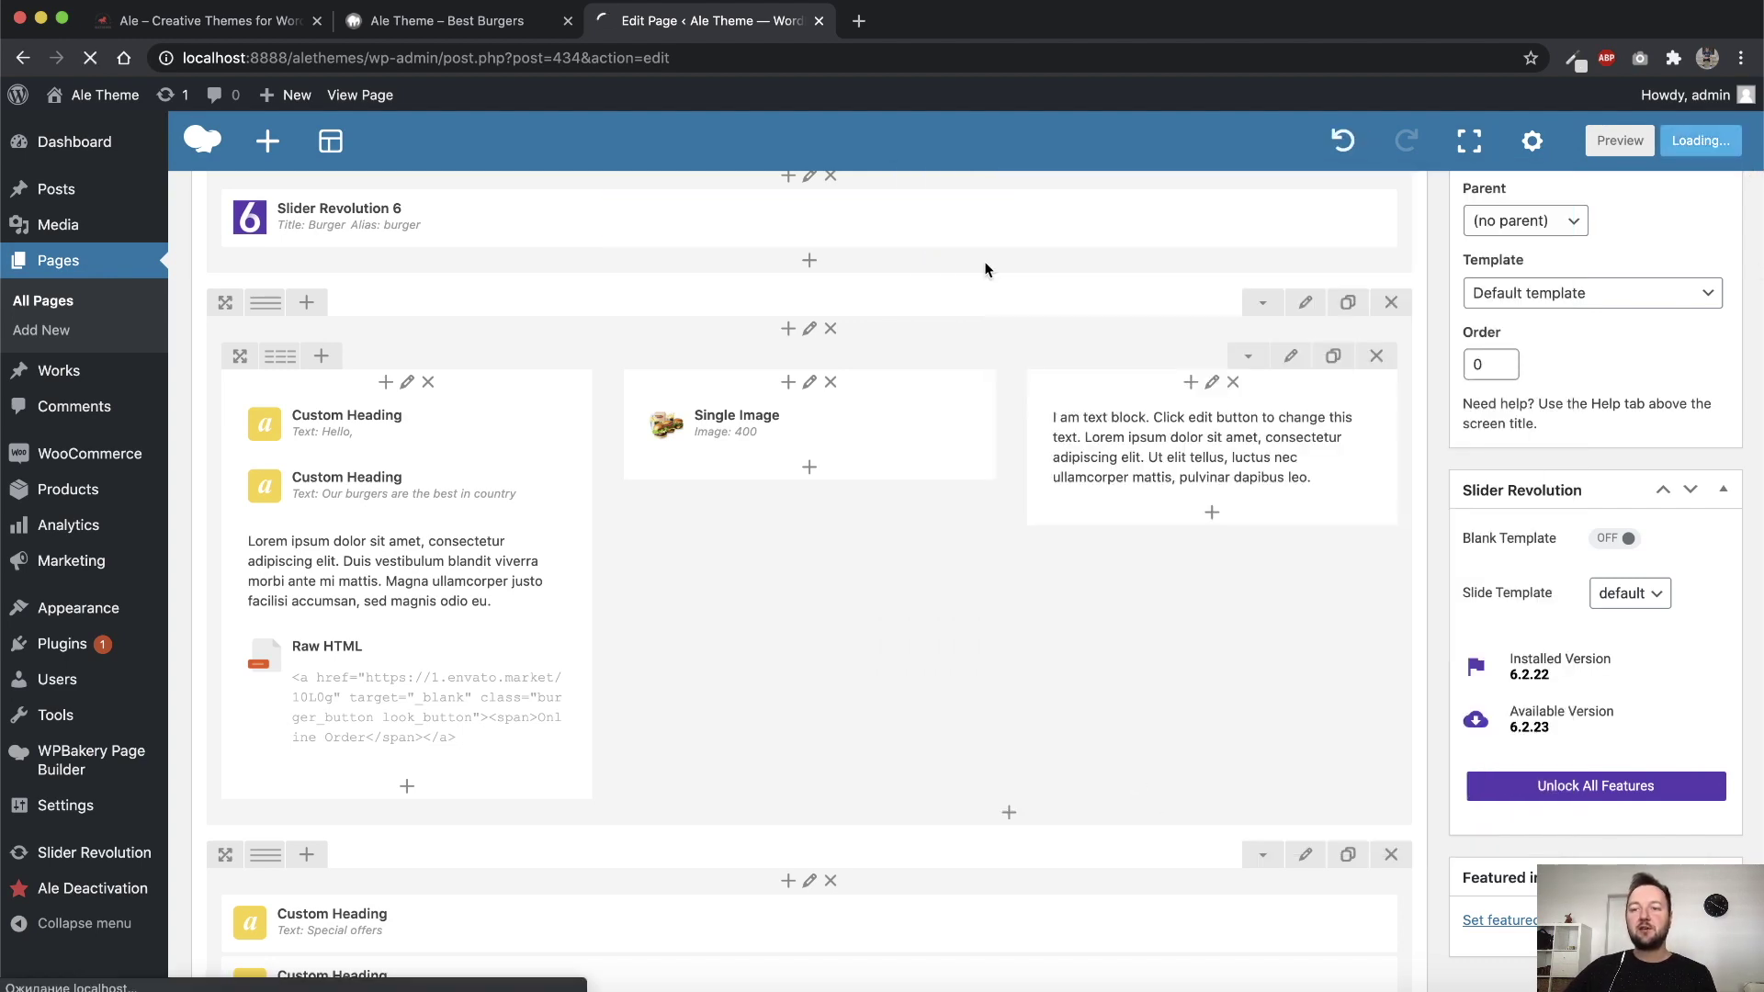
pyautogui.click(452, 22)
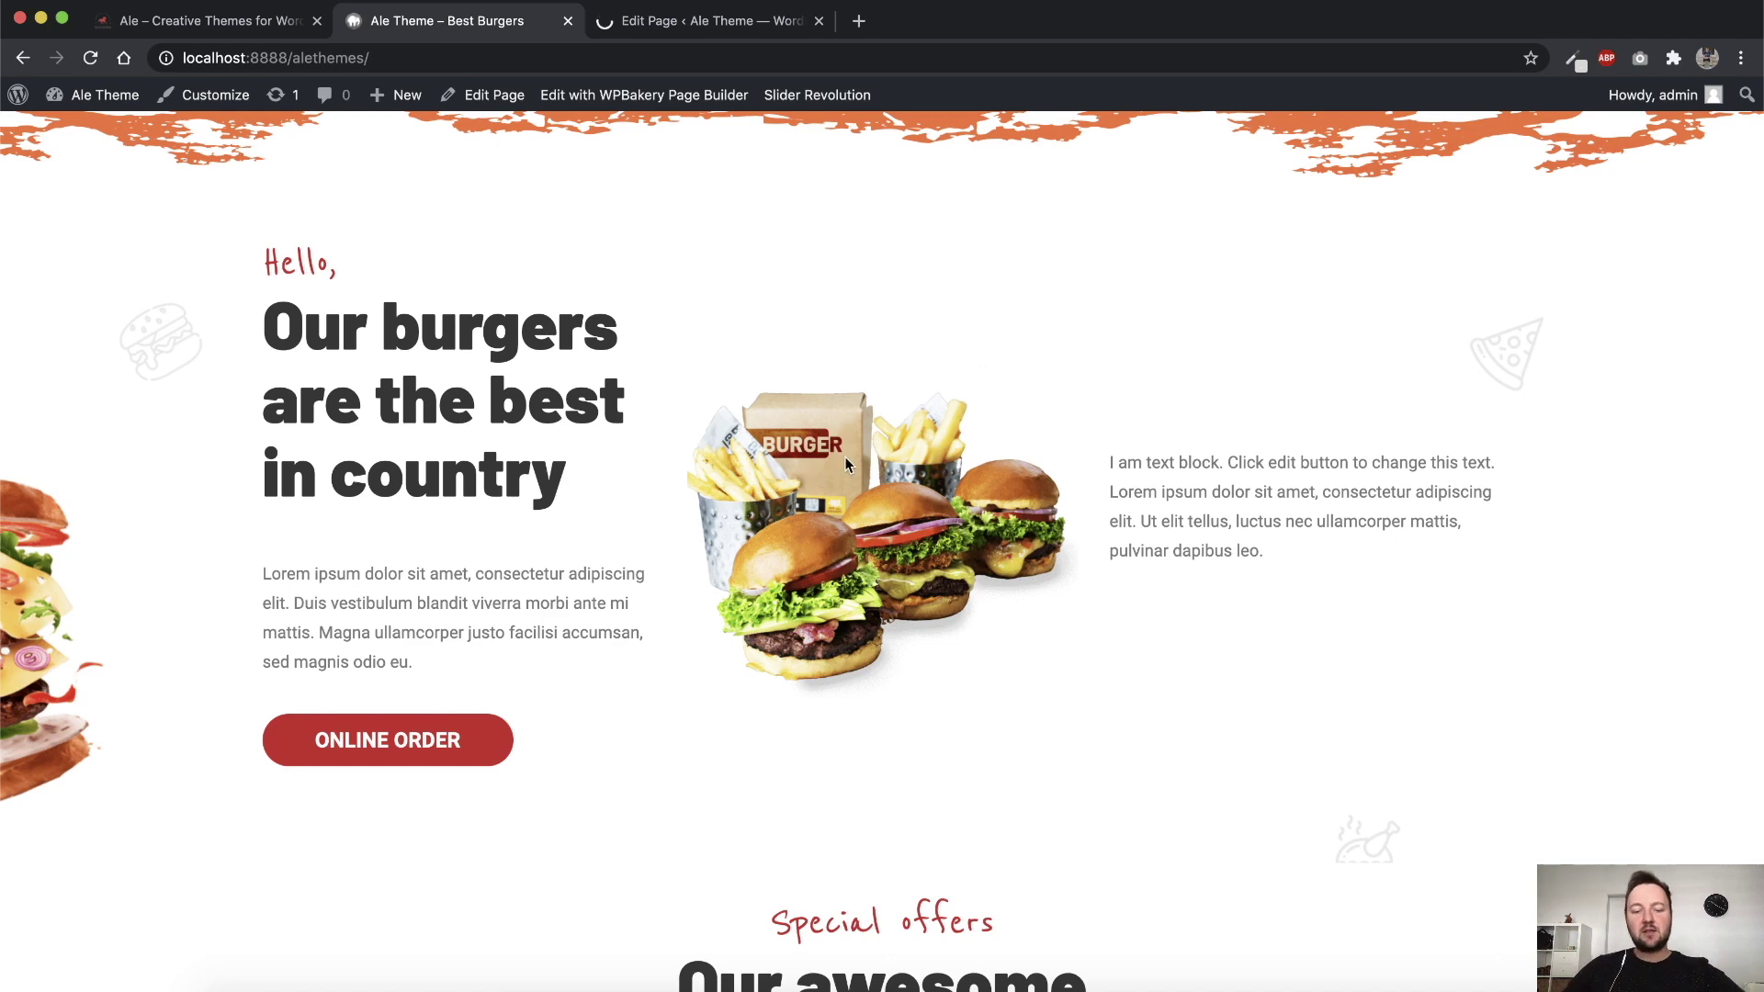
pyautogui.press('super+r')
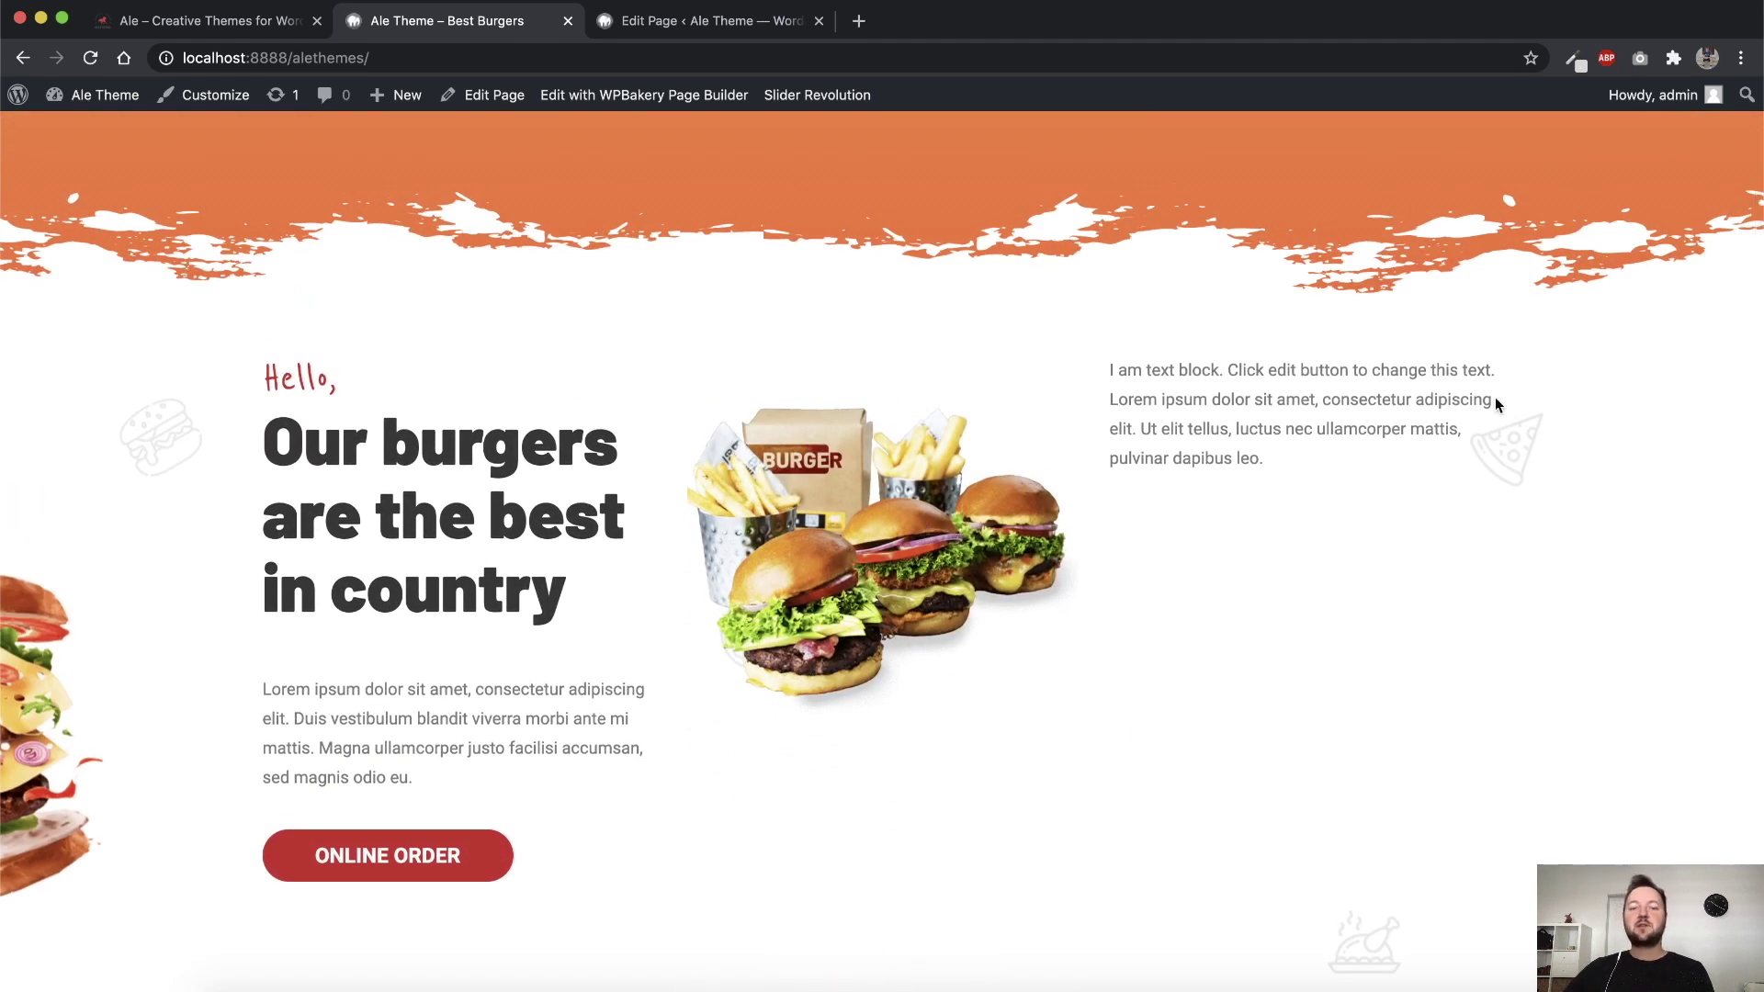
pyautogui.scroll(-2, 907, 533)
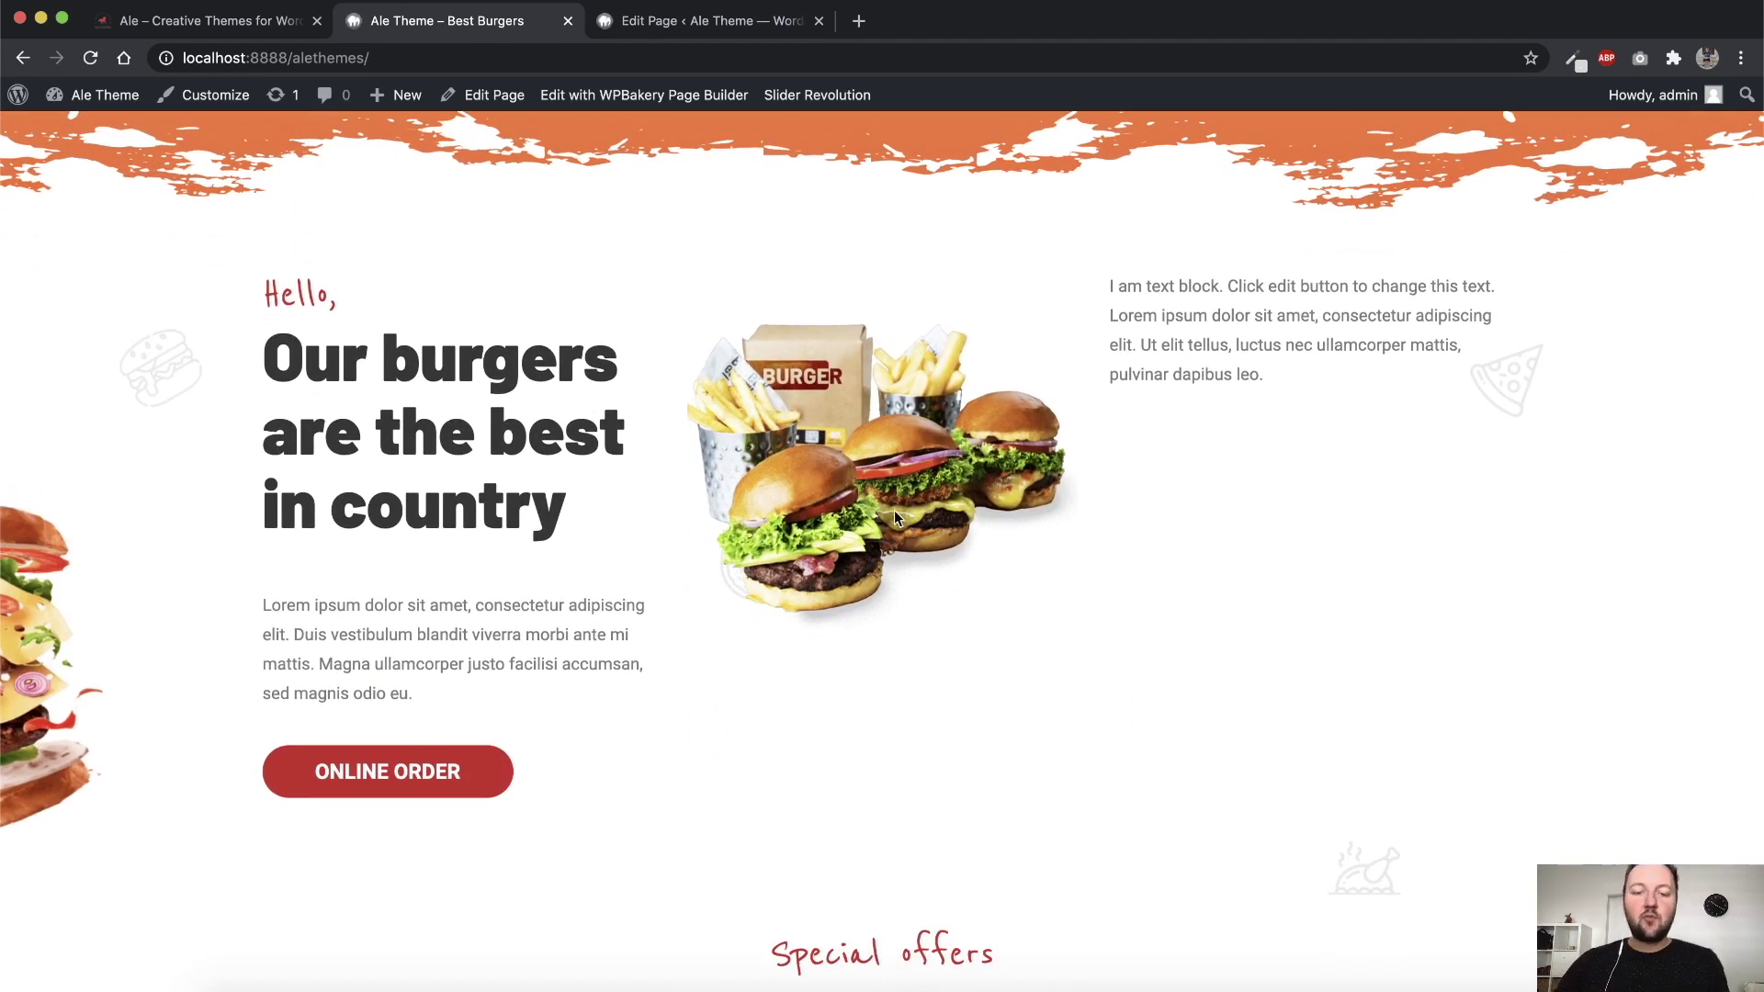
pyautogui.scroll(-2, 919, 507)
pyautogui.scroll(3, 605, 438)
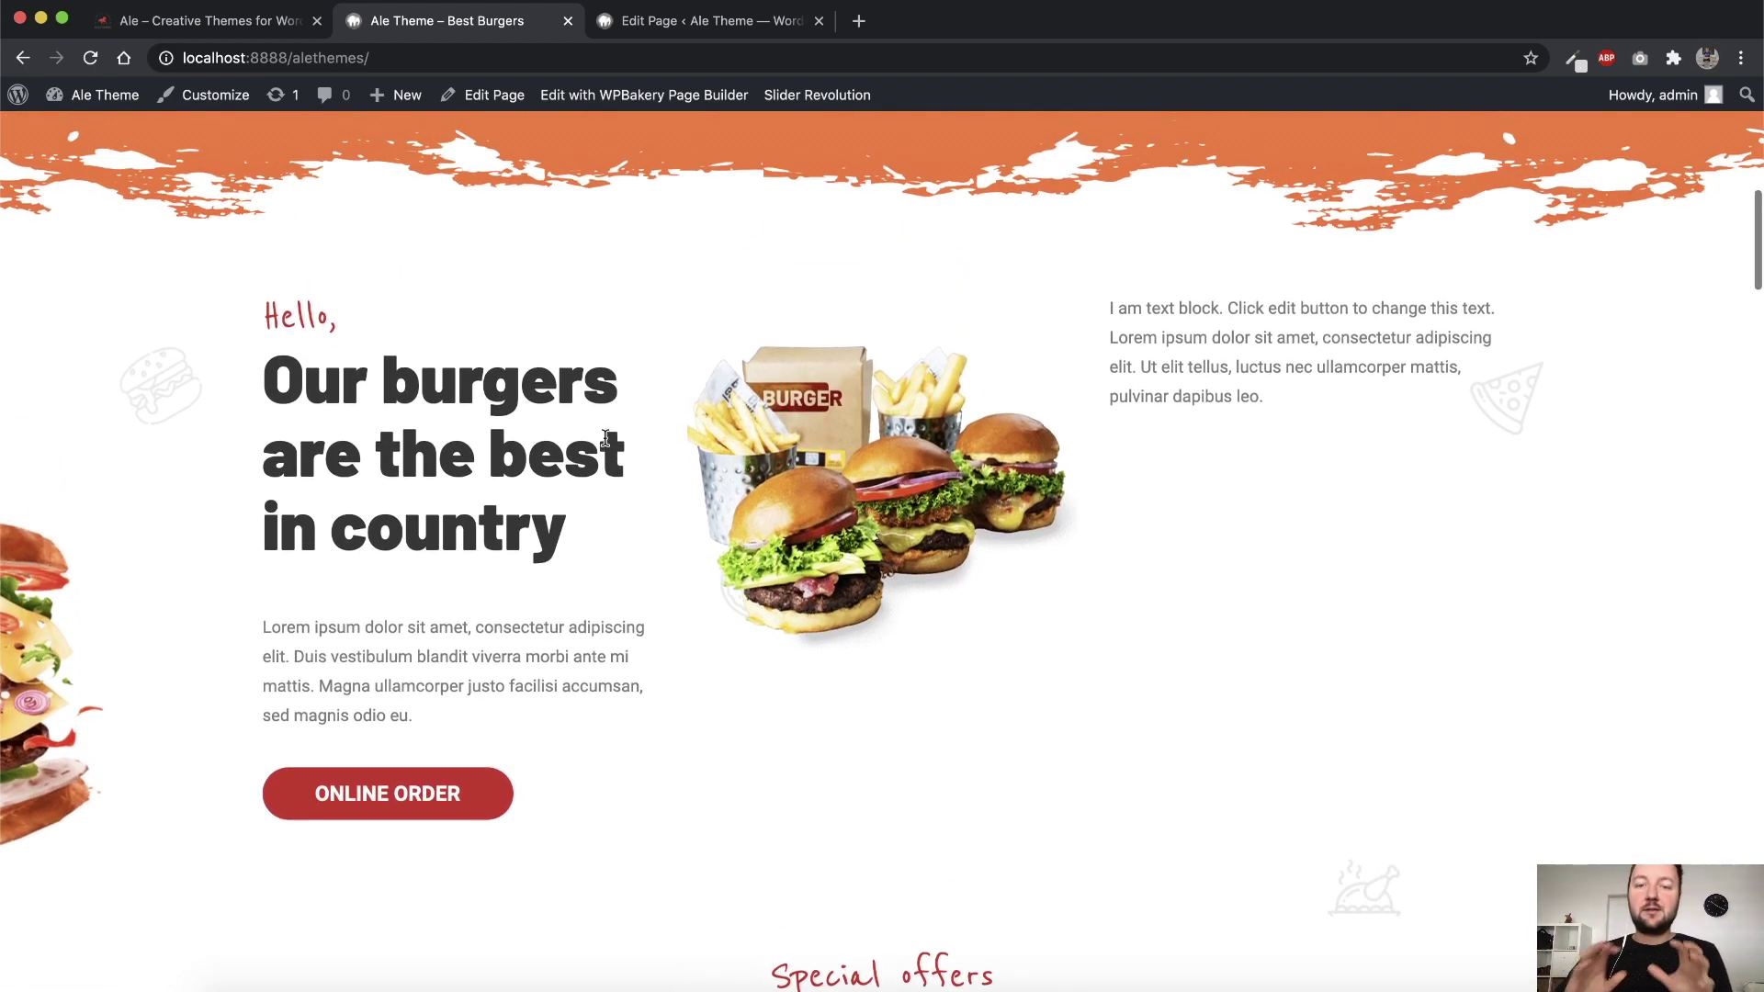
# In the page editor, browse the Ale elements that can be added to the burger row, and leave without adding one
pyautogui.click(722, 28)
pyautogui.scroll(-6, 781, 443)
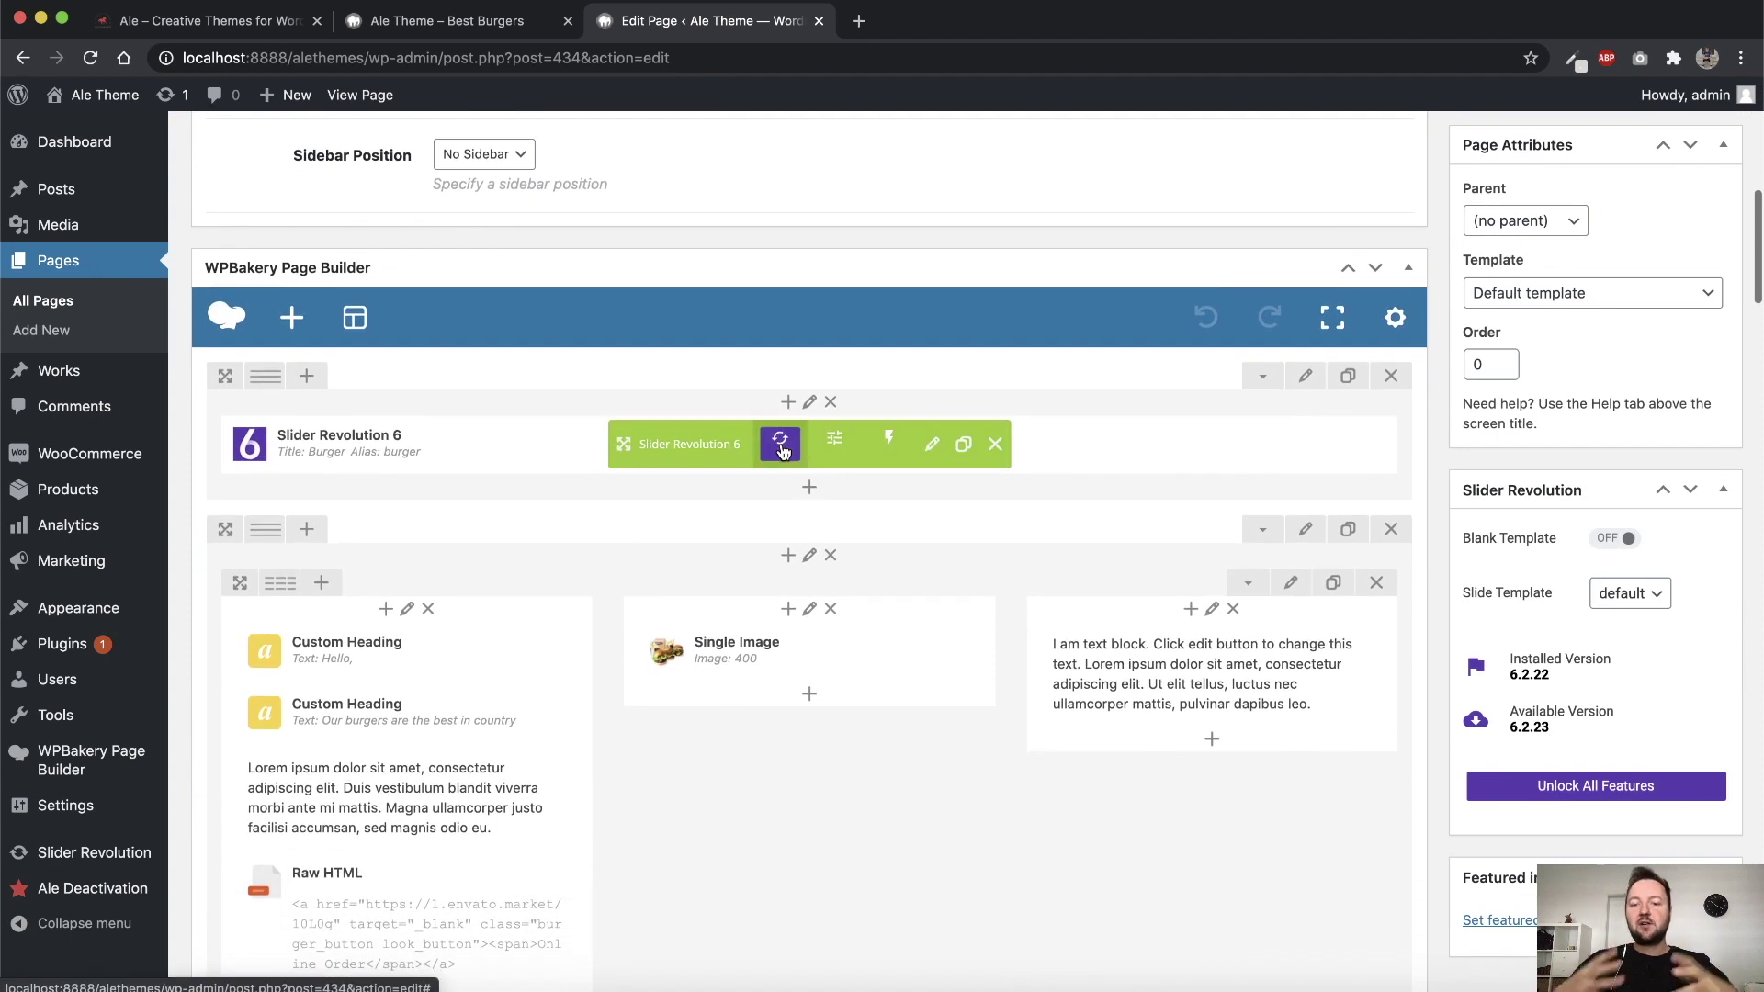
pyautogui.scroll(-2, 990, 557)
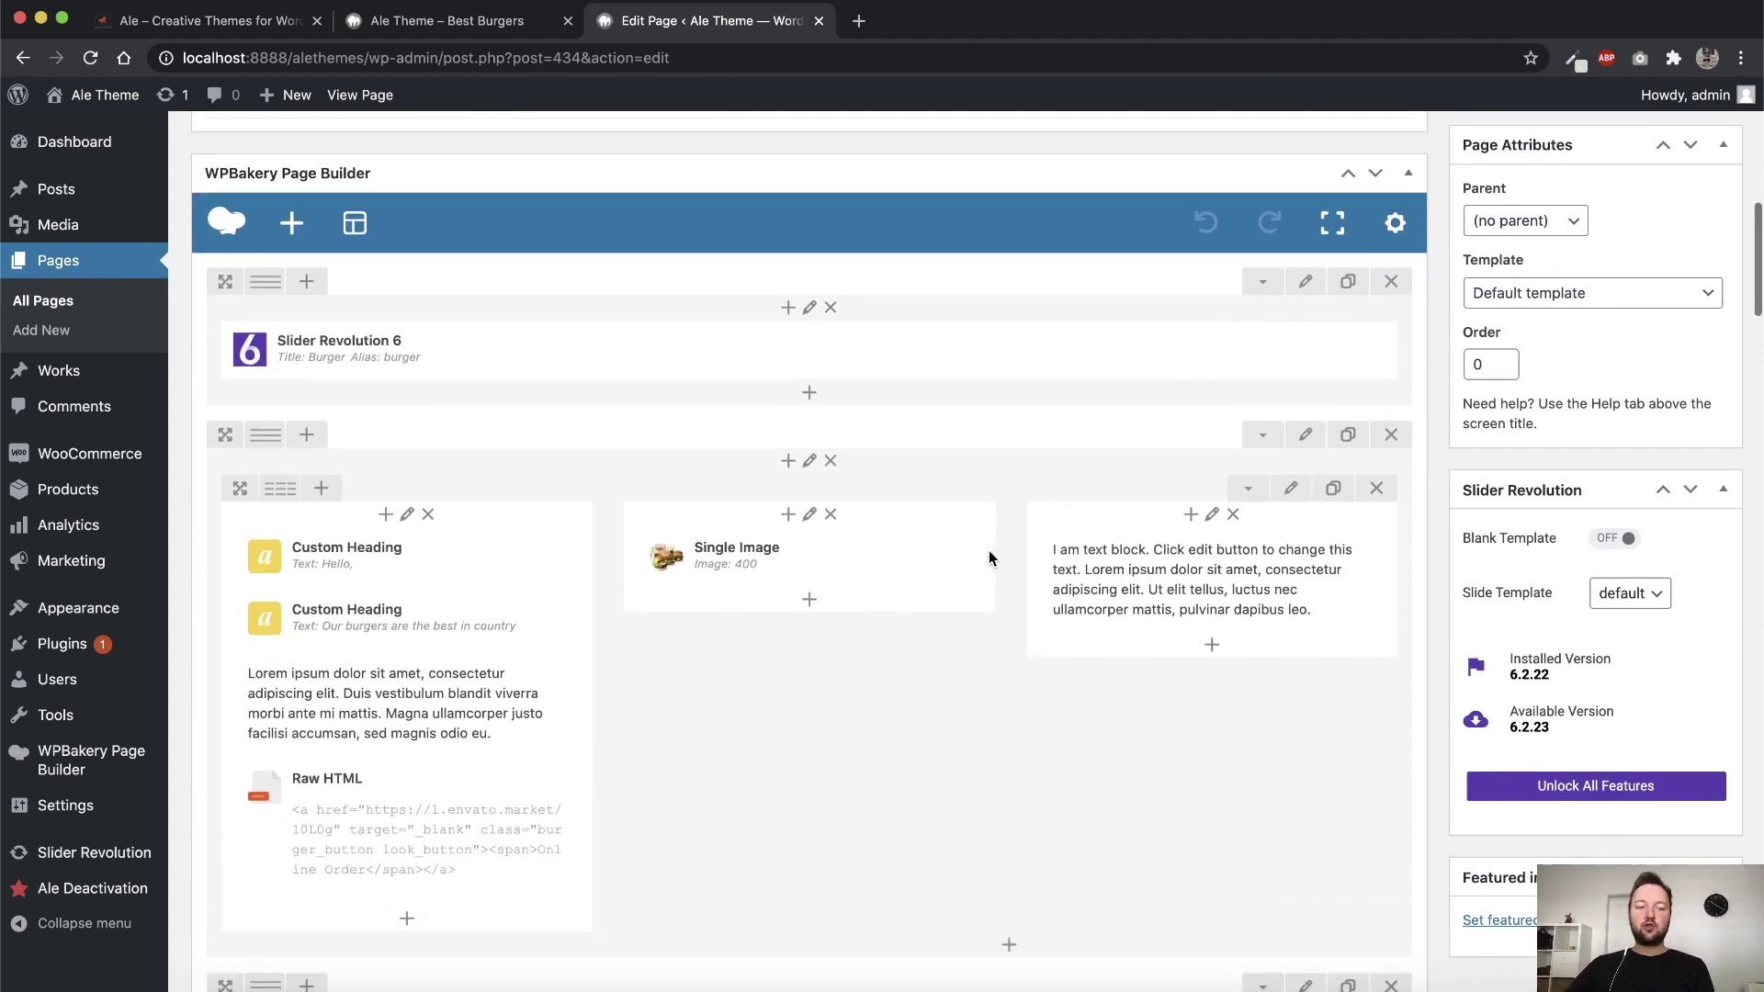
pyautogui.scroll(-6, 989, 558)
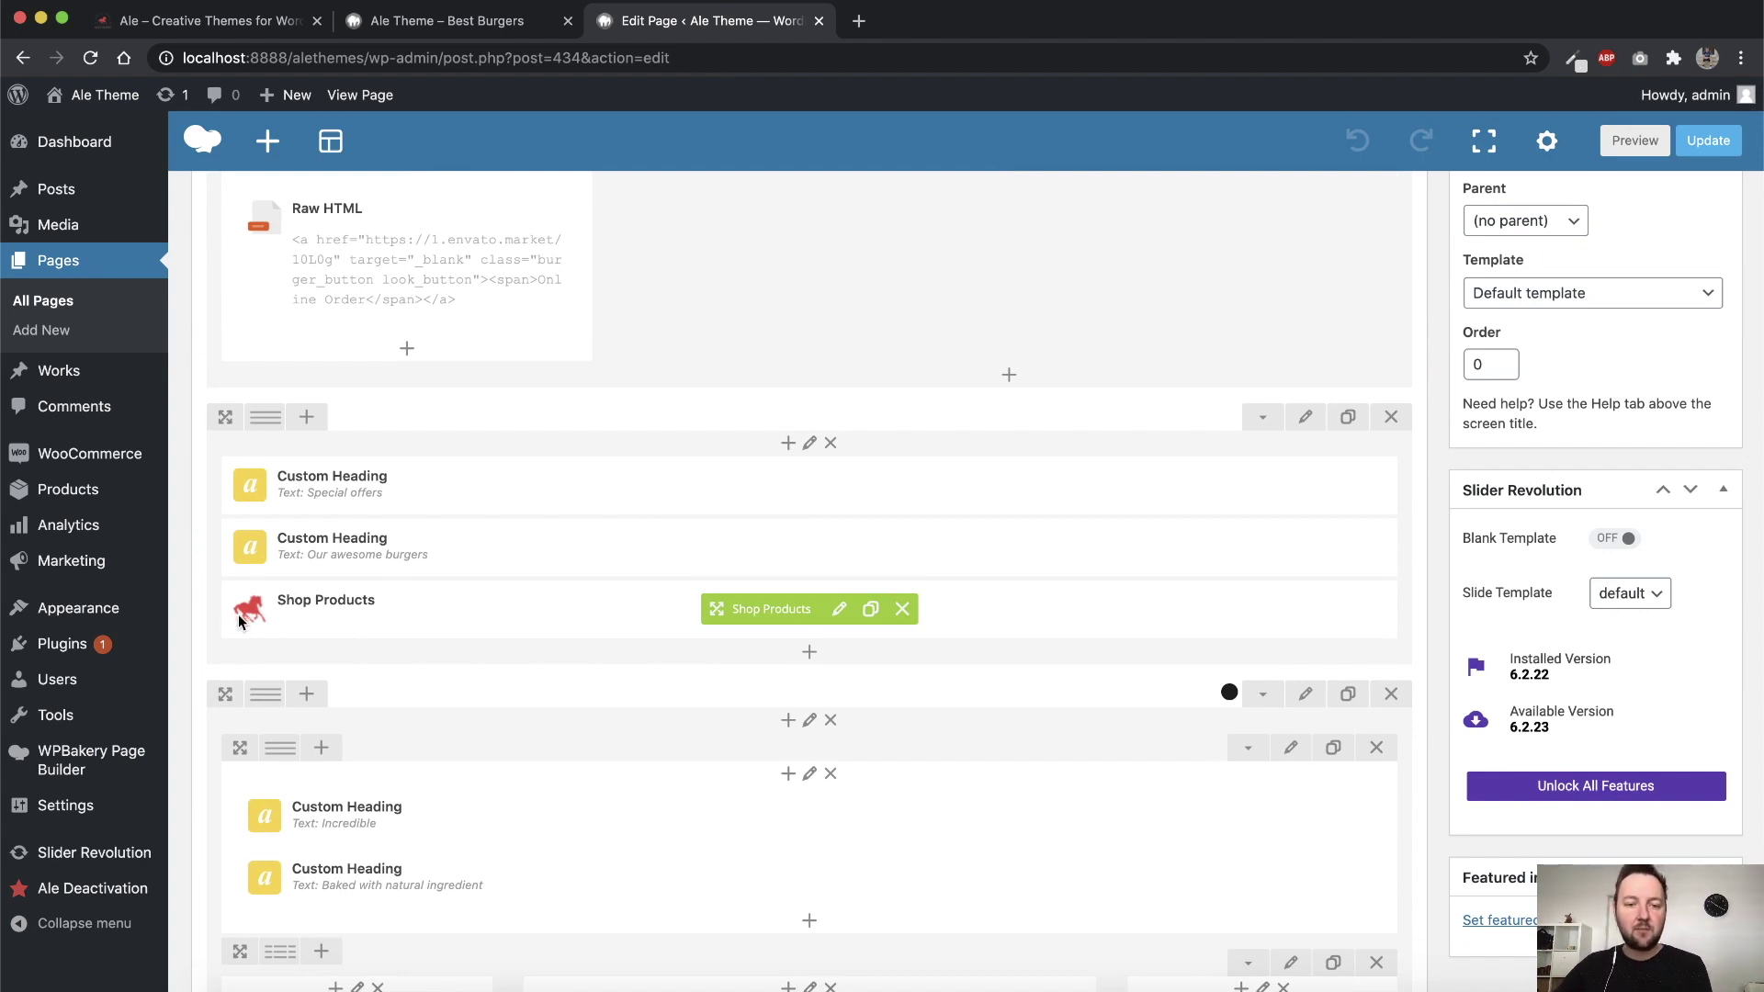
pyautogui.scroll(3, 1039, 459)
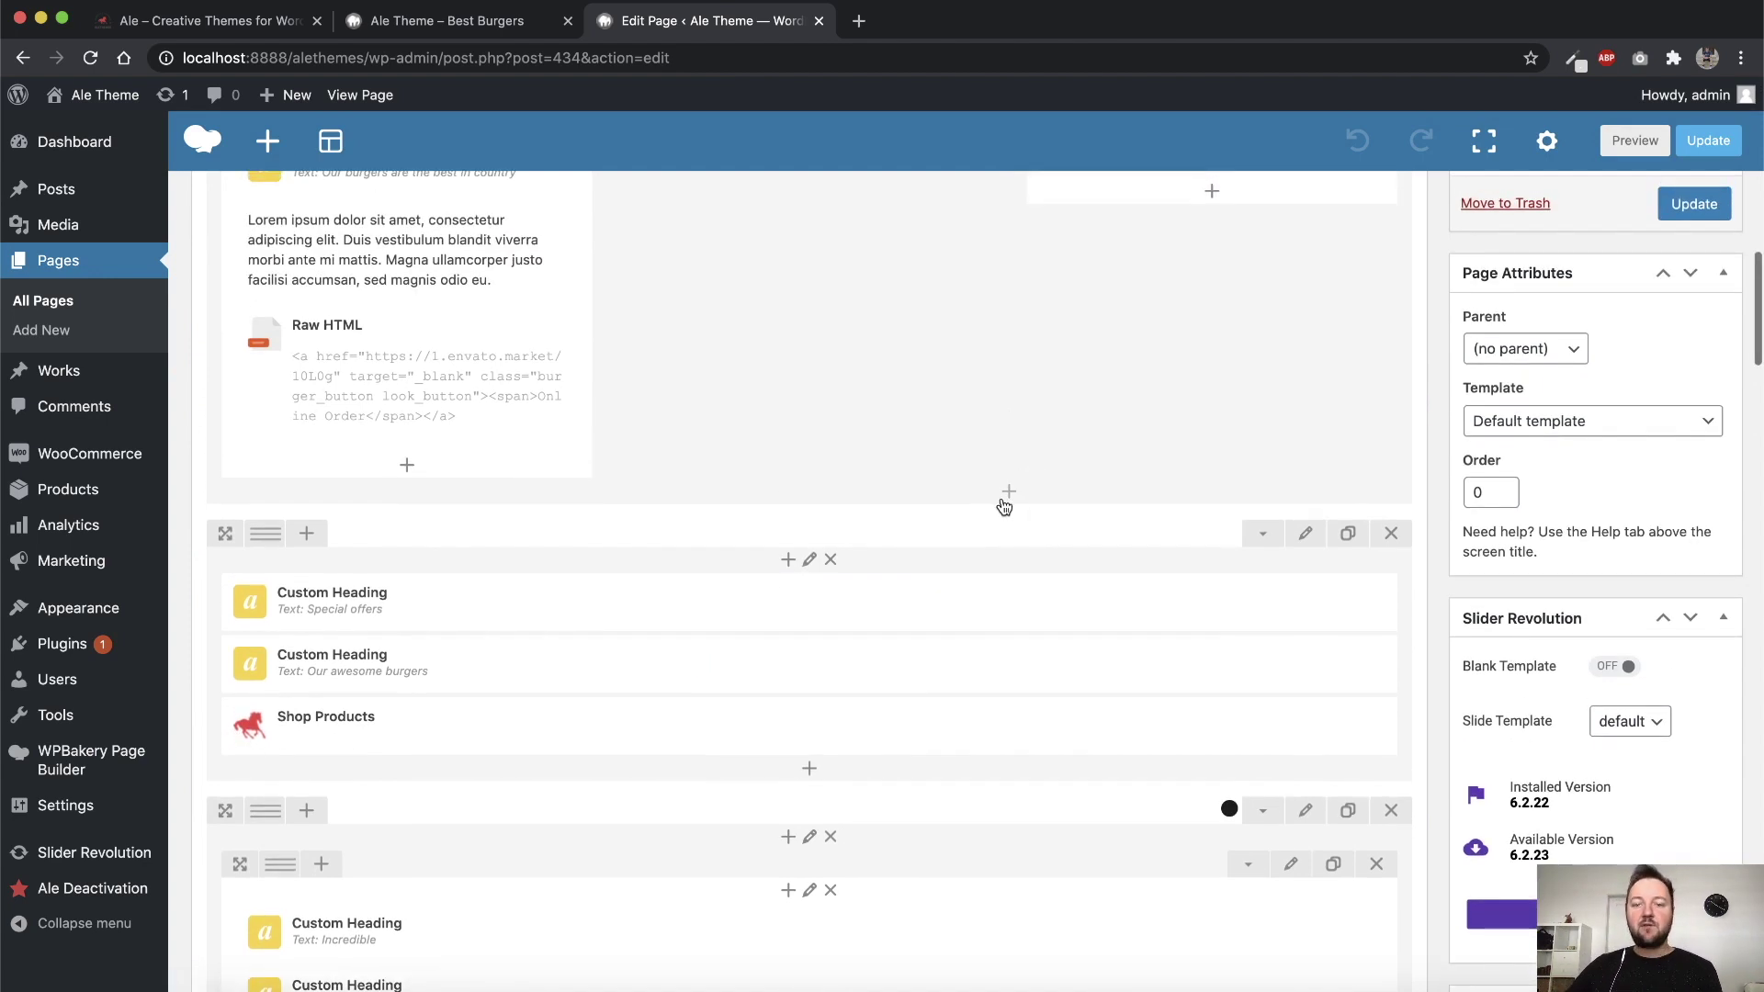
pyautogui.click(1008, 497)
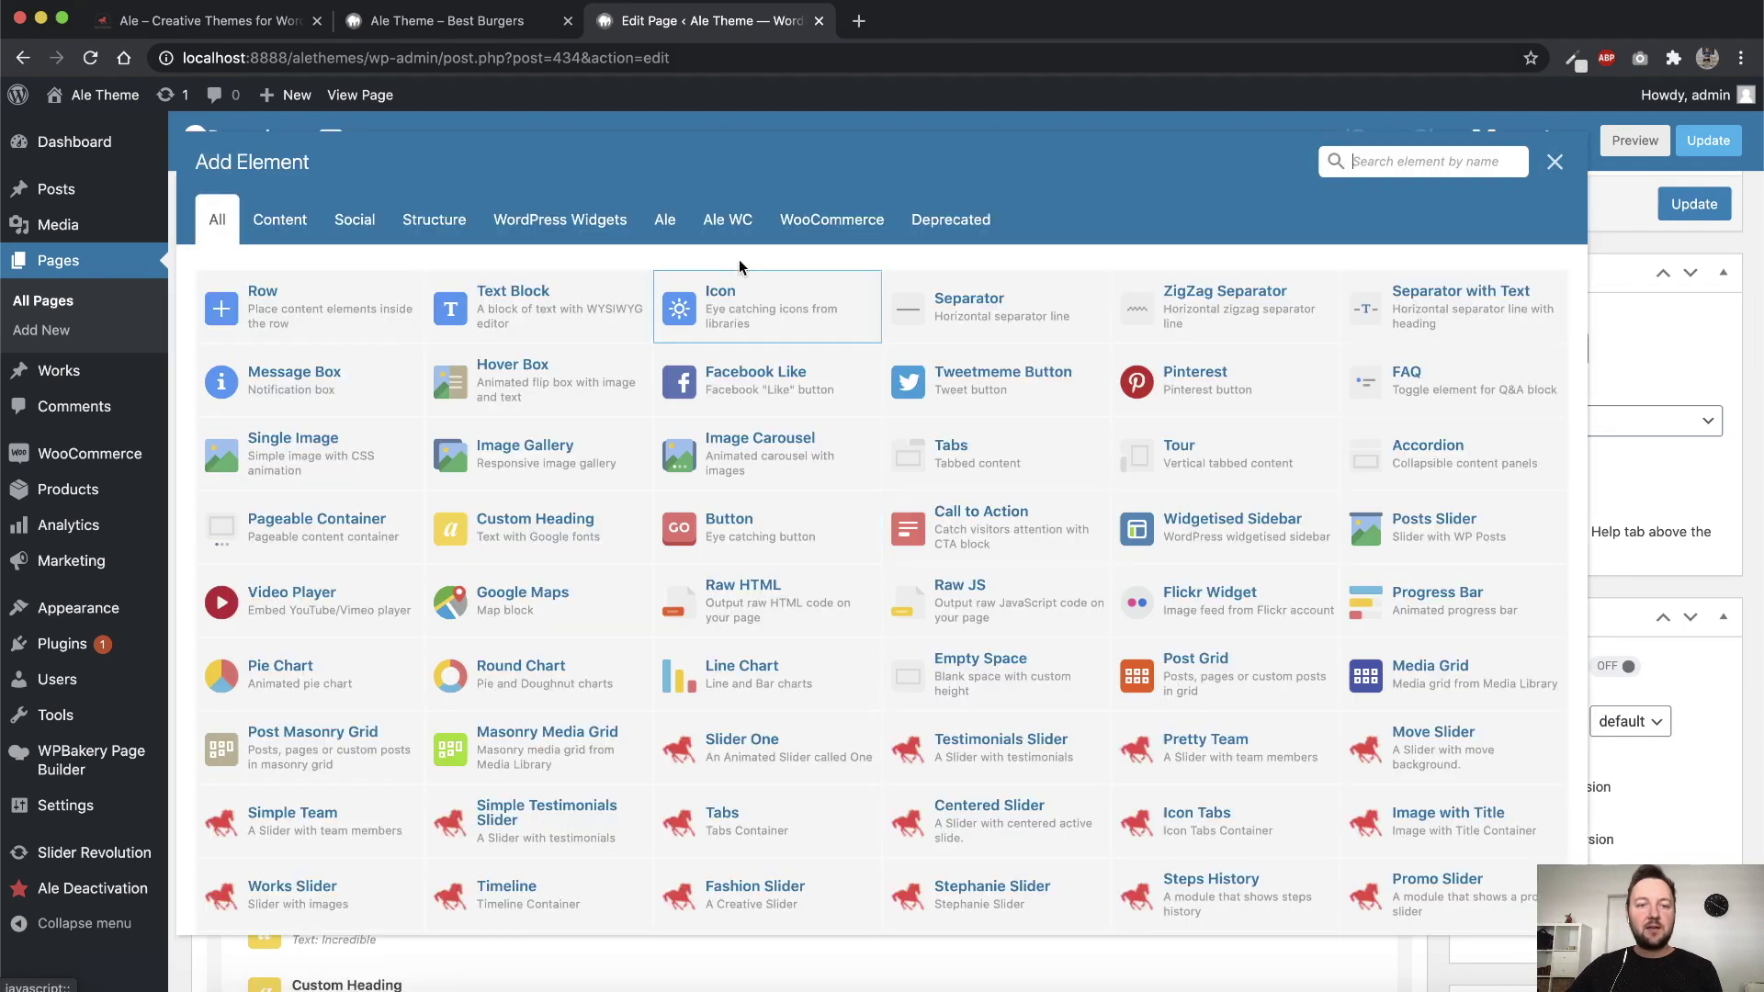
pyautogui.click(665, 225)
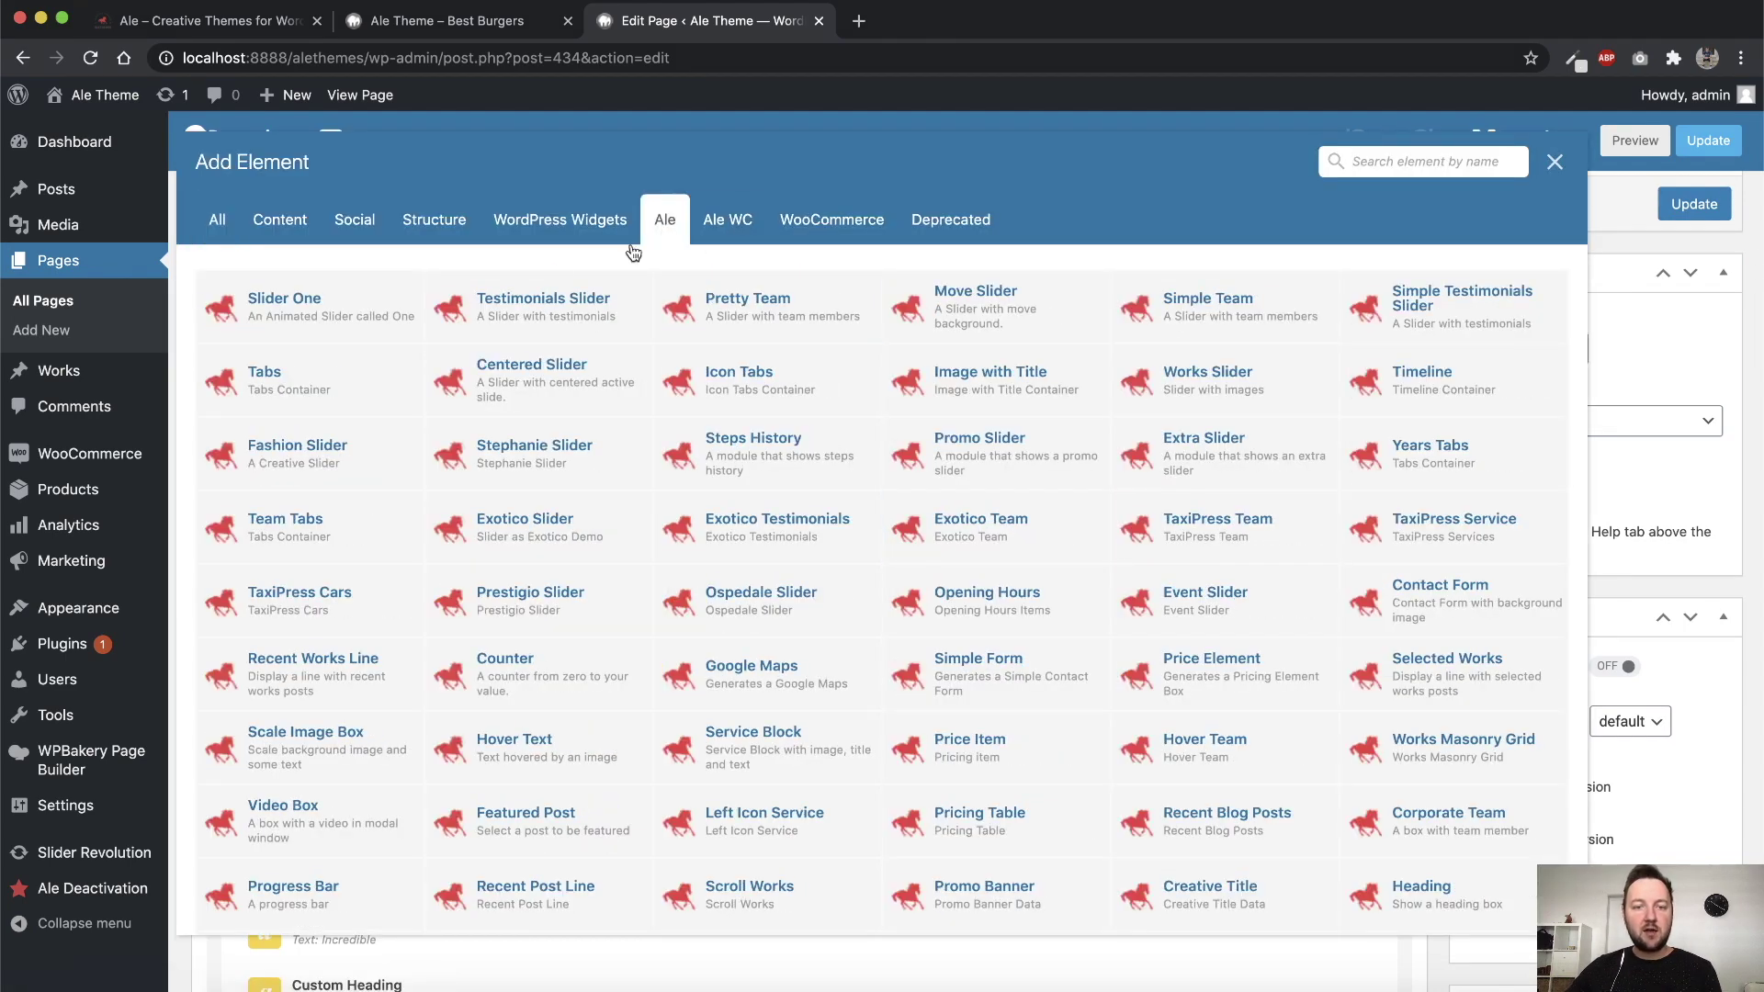
pyautogui.scroll(-3, 1001, 524)
pyautogui.scroll(-2, 1001, 526)
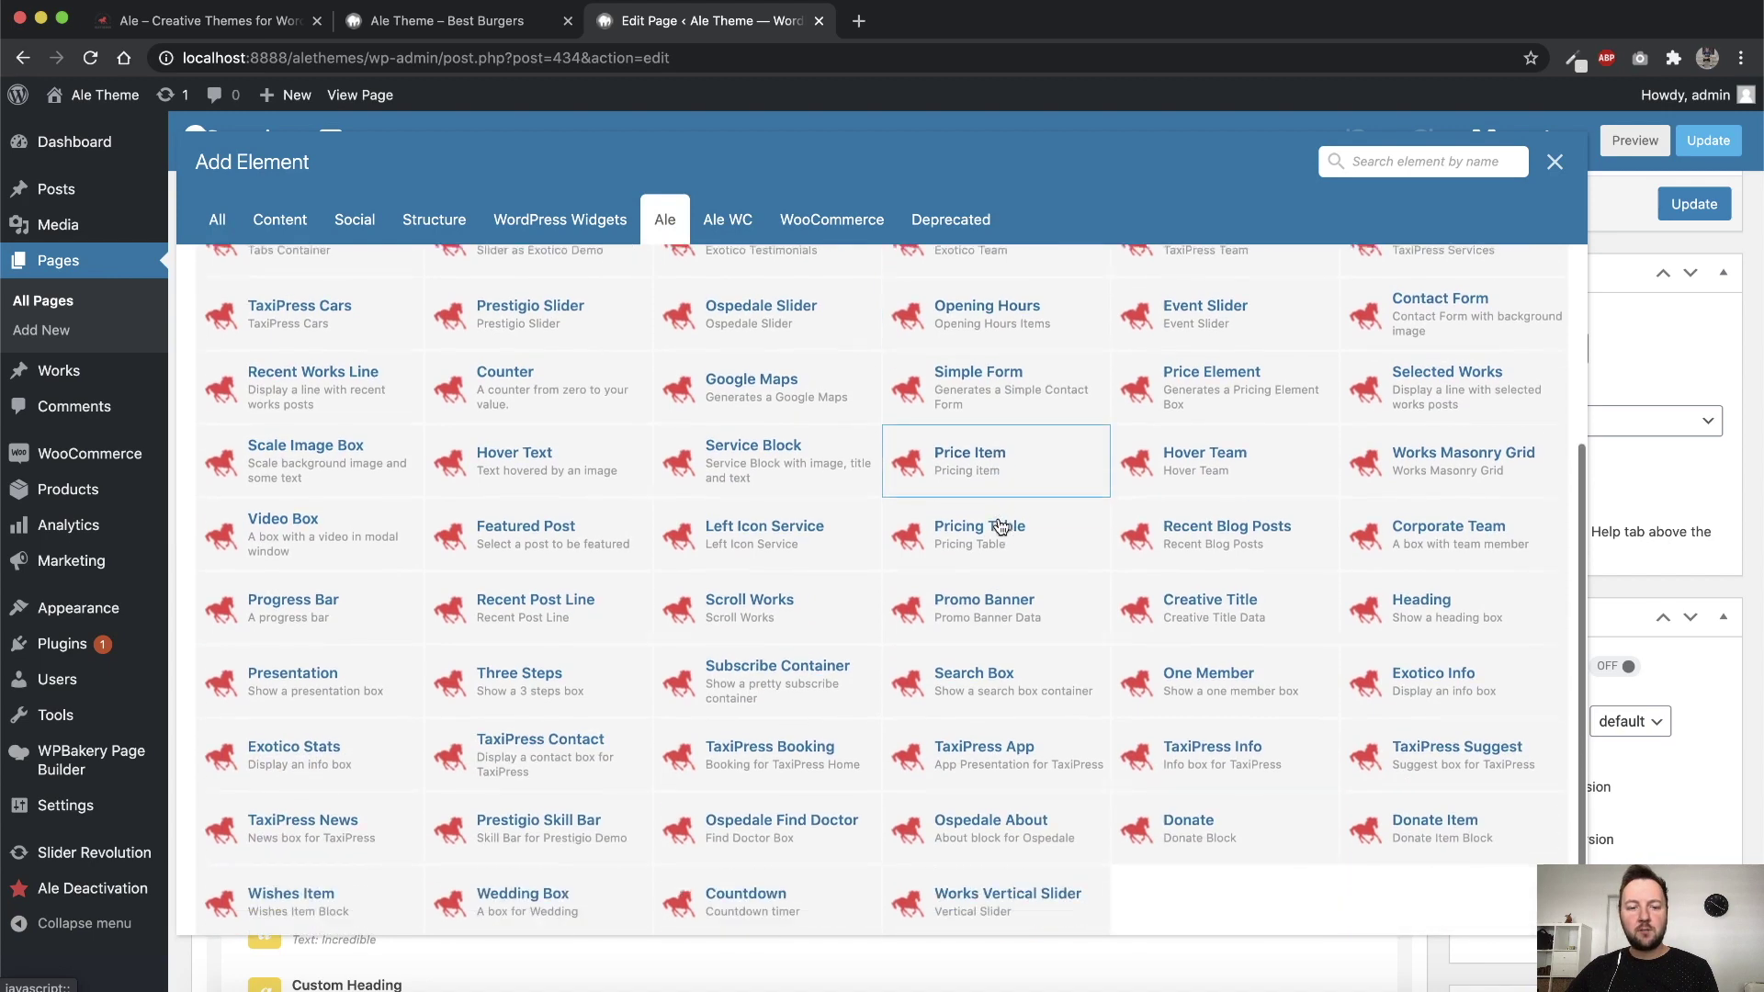
pyautogui.scroll(4, 1000, 525)
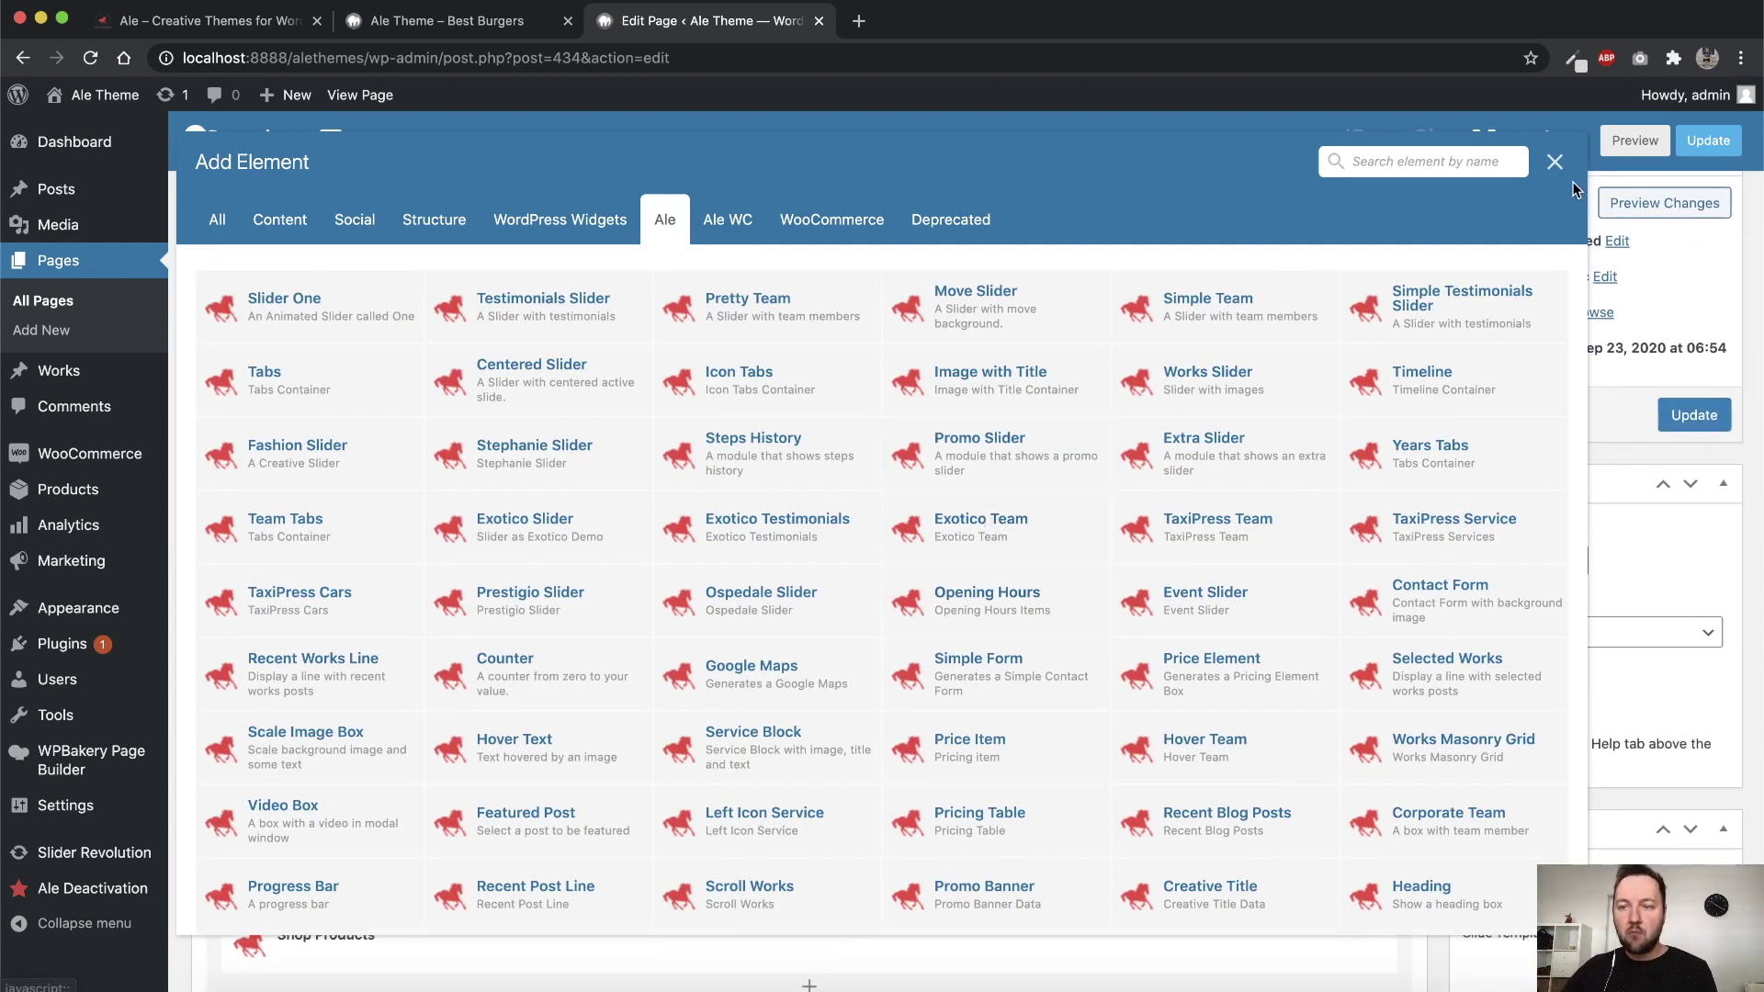
pyautogui.click(1018, 482)
# Locate the Shop Products element under the Special offers headings and try its category filter on the live home page
pyautogui.scroll(-2, 836, 466)
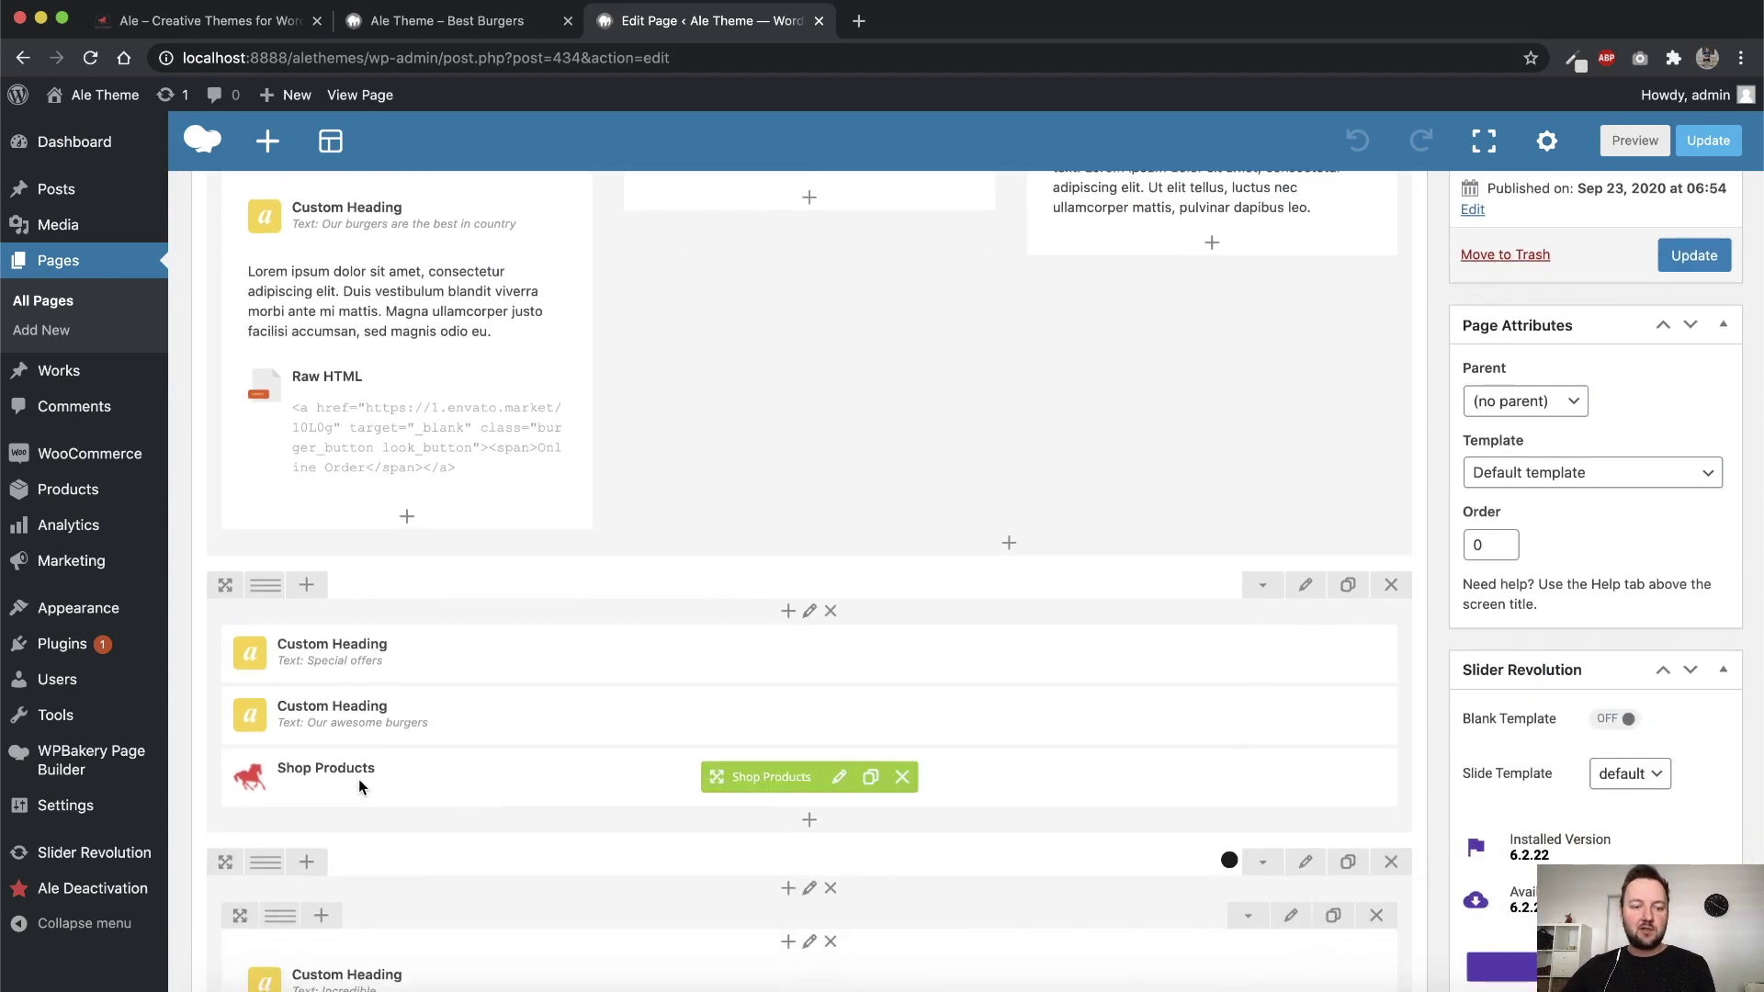
pyautogui.scroll(-1, 365, 775)
pyautogui.scroll(-2, 569, 758)
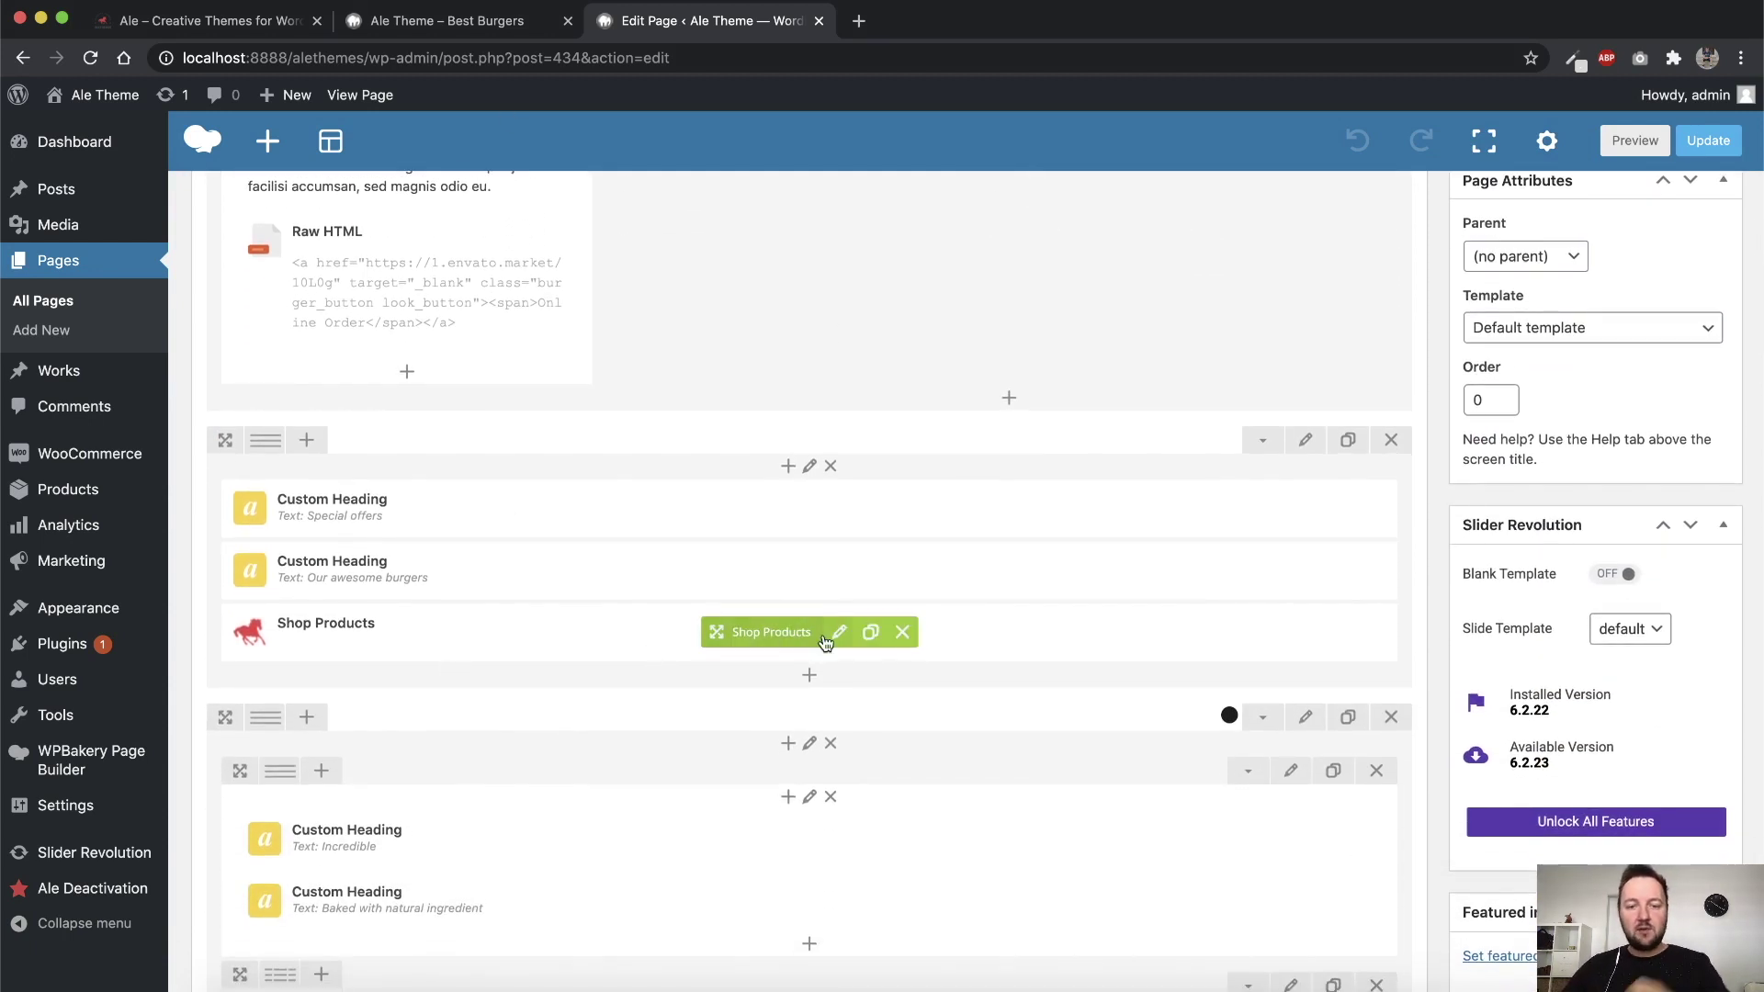
pyautogui.click(488, 22)
pyautogui.scroll(-10, 708, 394)
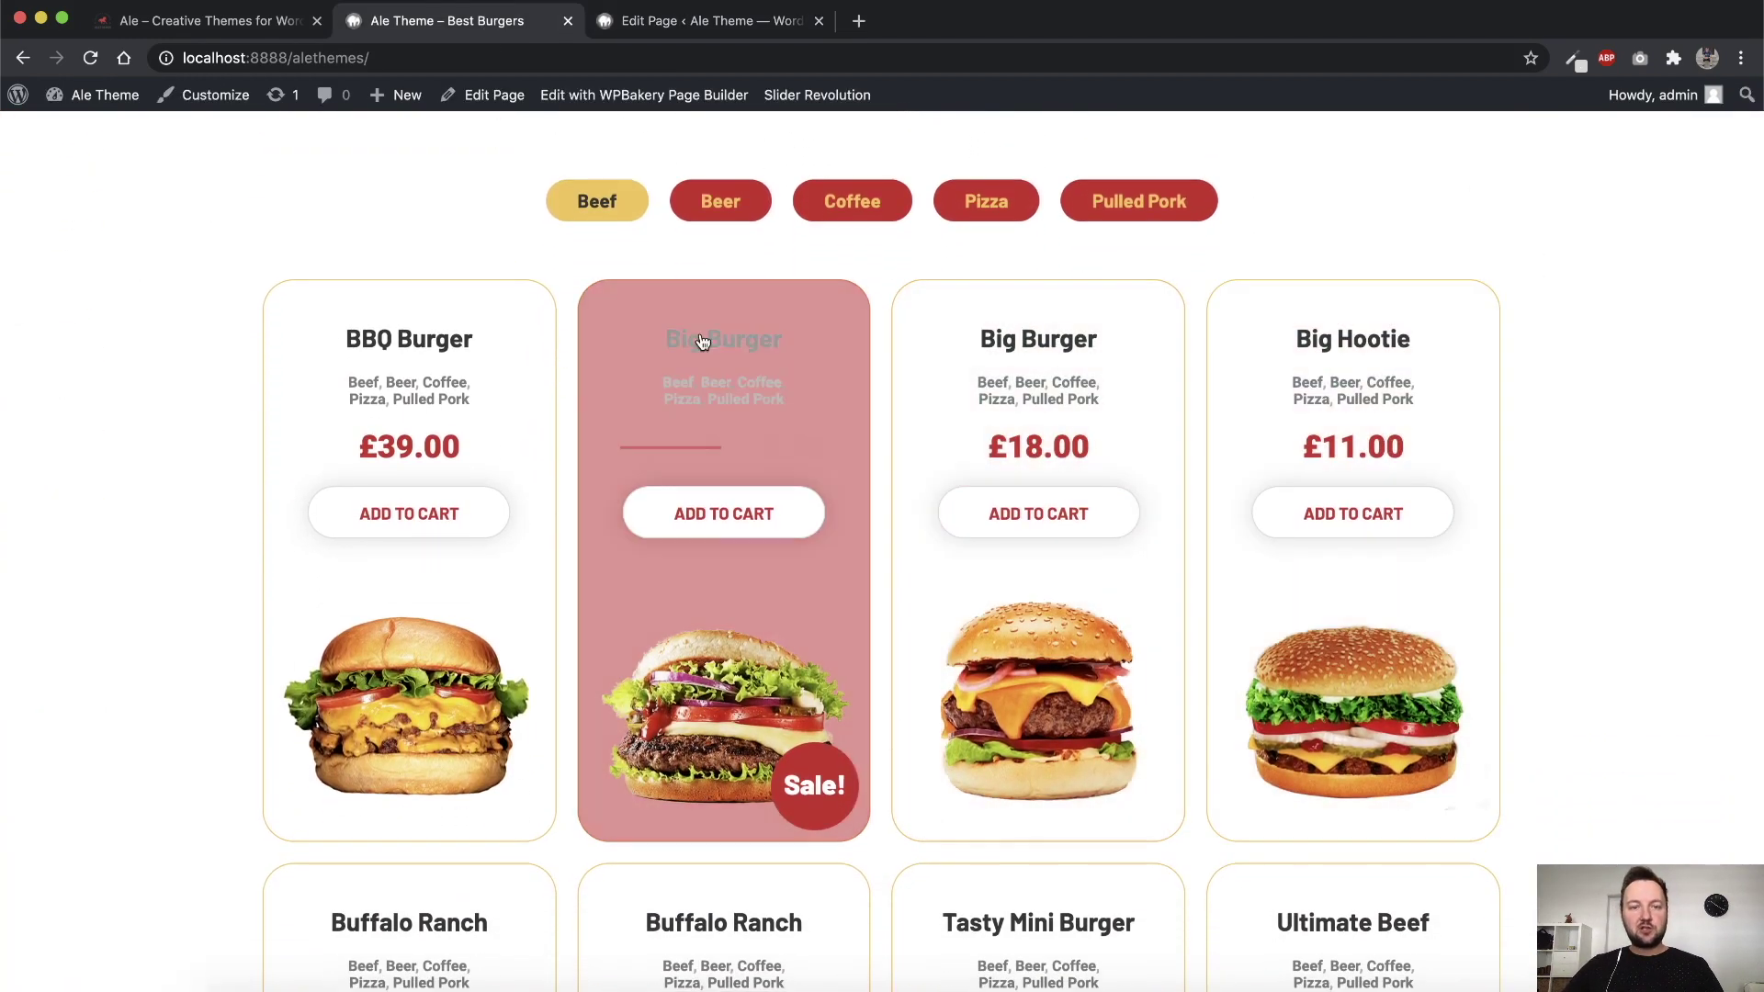
pyautogui.click(749, 204)
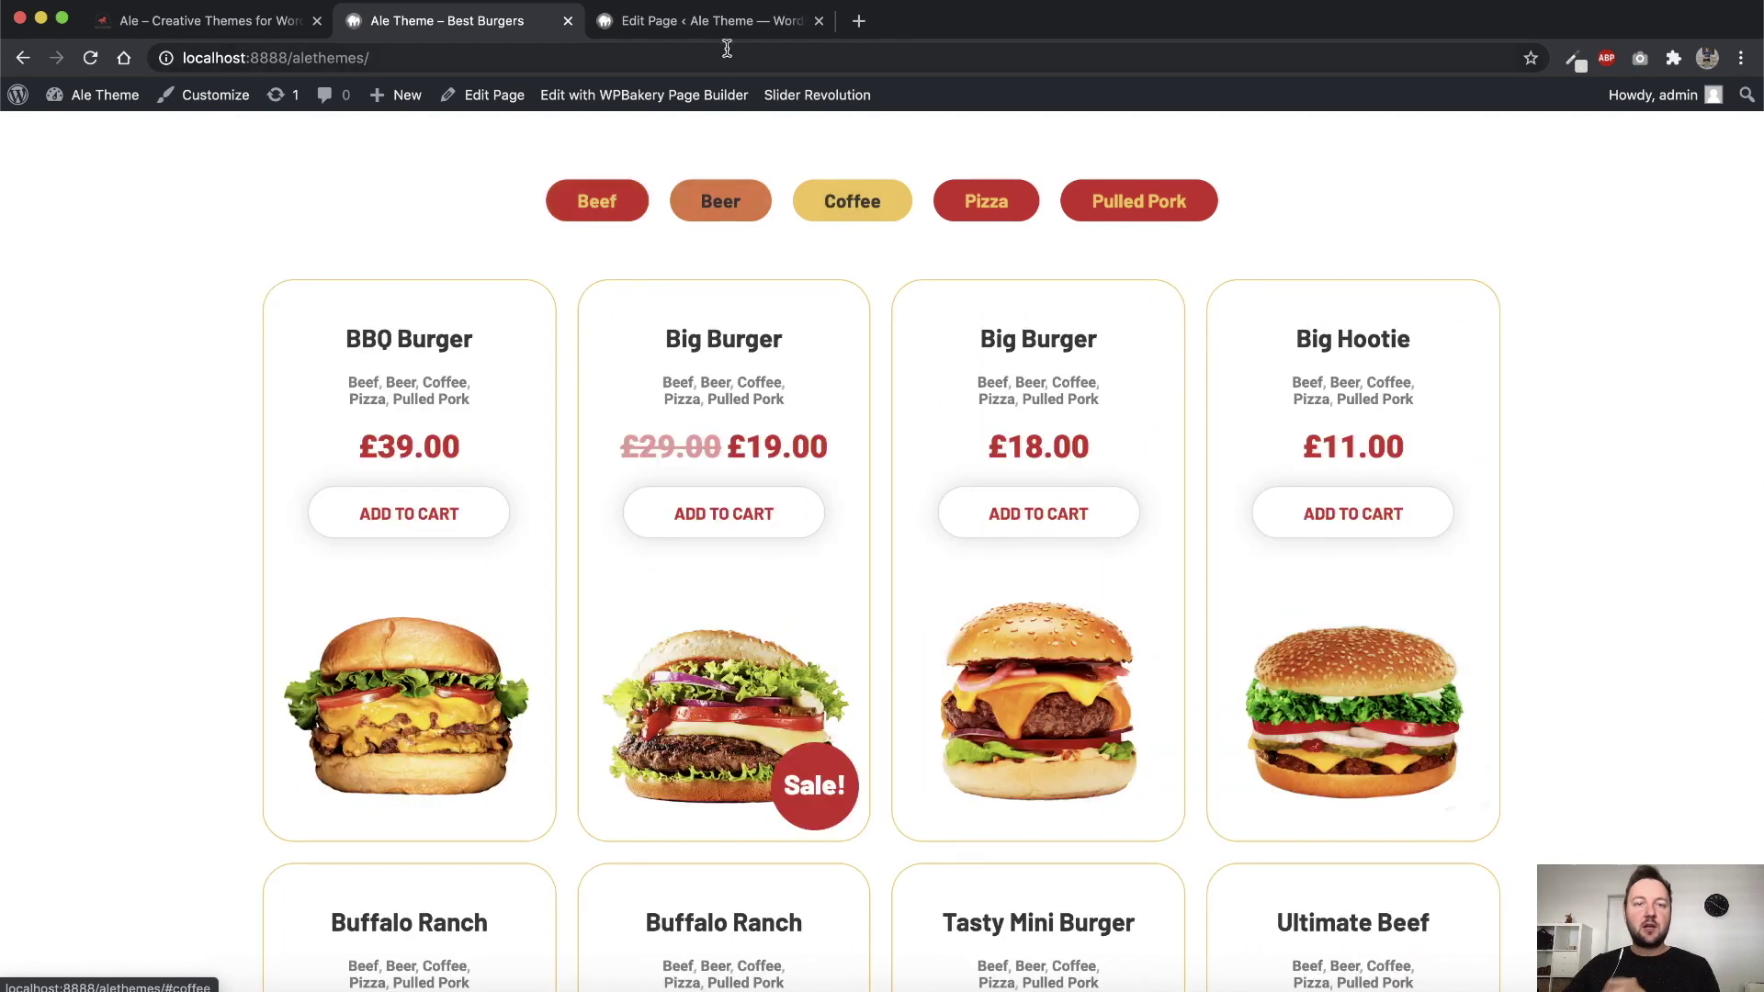
# Open the Shop Products element's settings and examine the grid layout options, products count and filter categories
pyautogui.click(718, 28)
pyautogui.moveTo(846, 637)
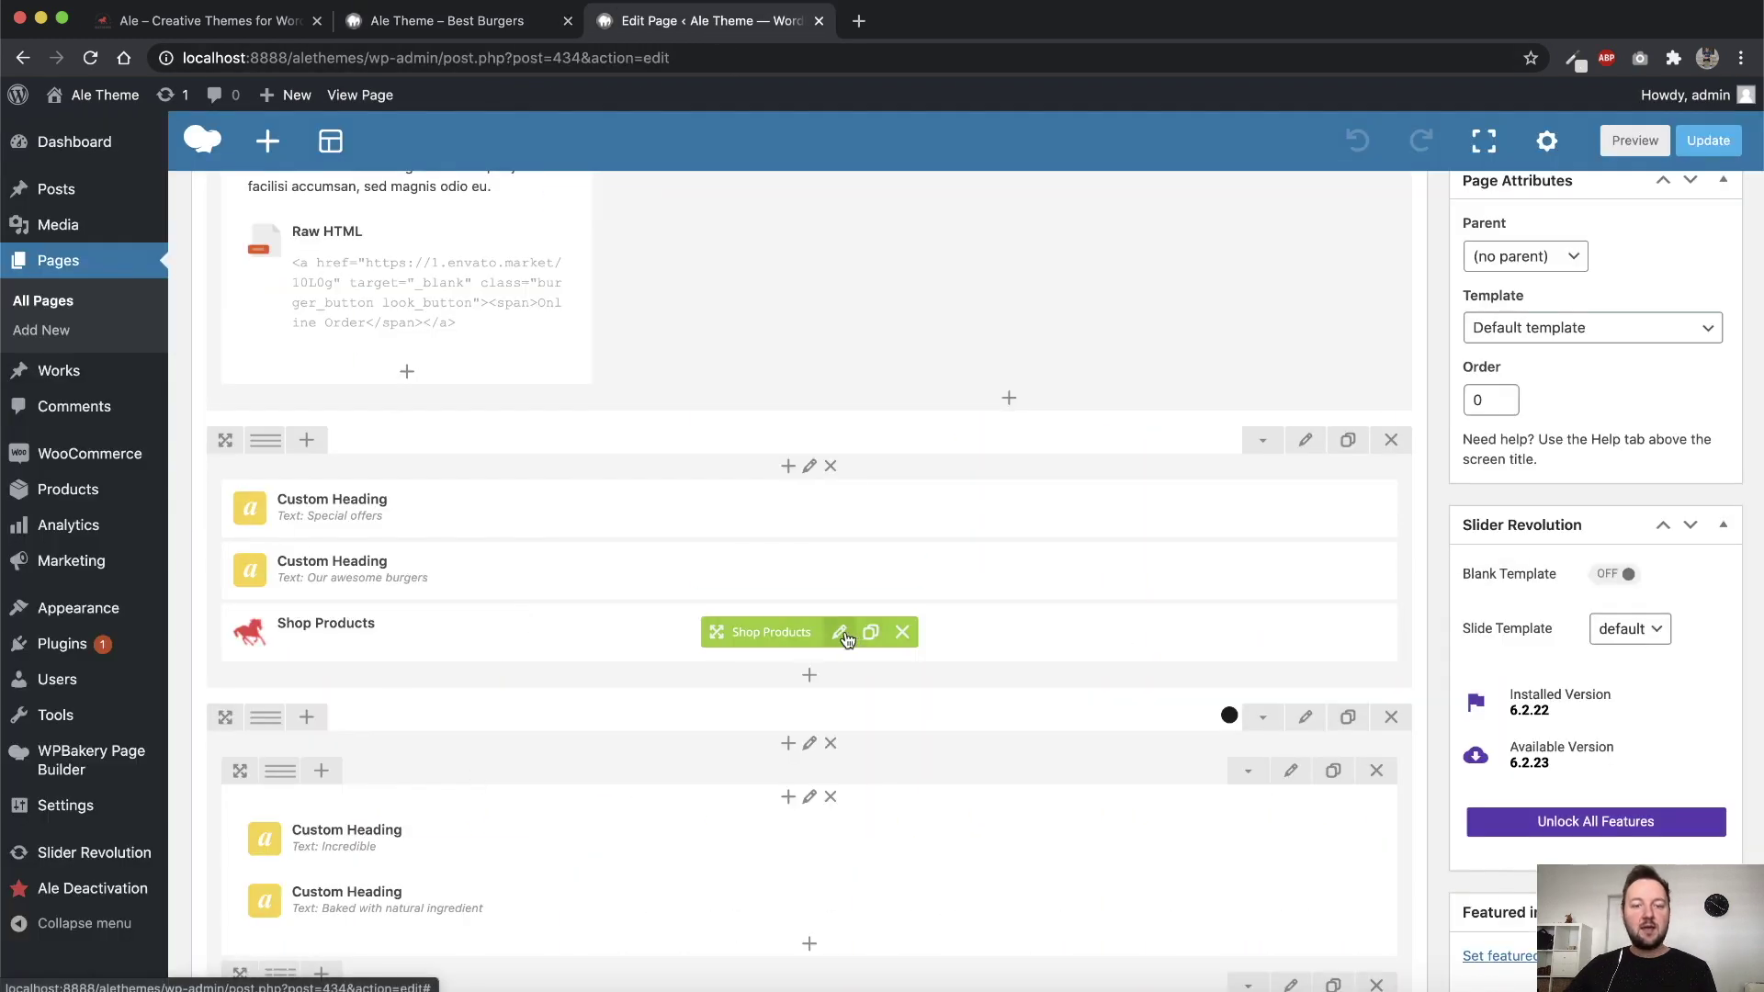
pyautogui.click(842, 636)
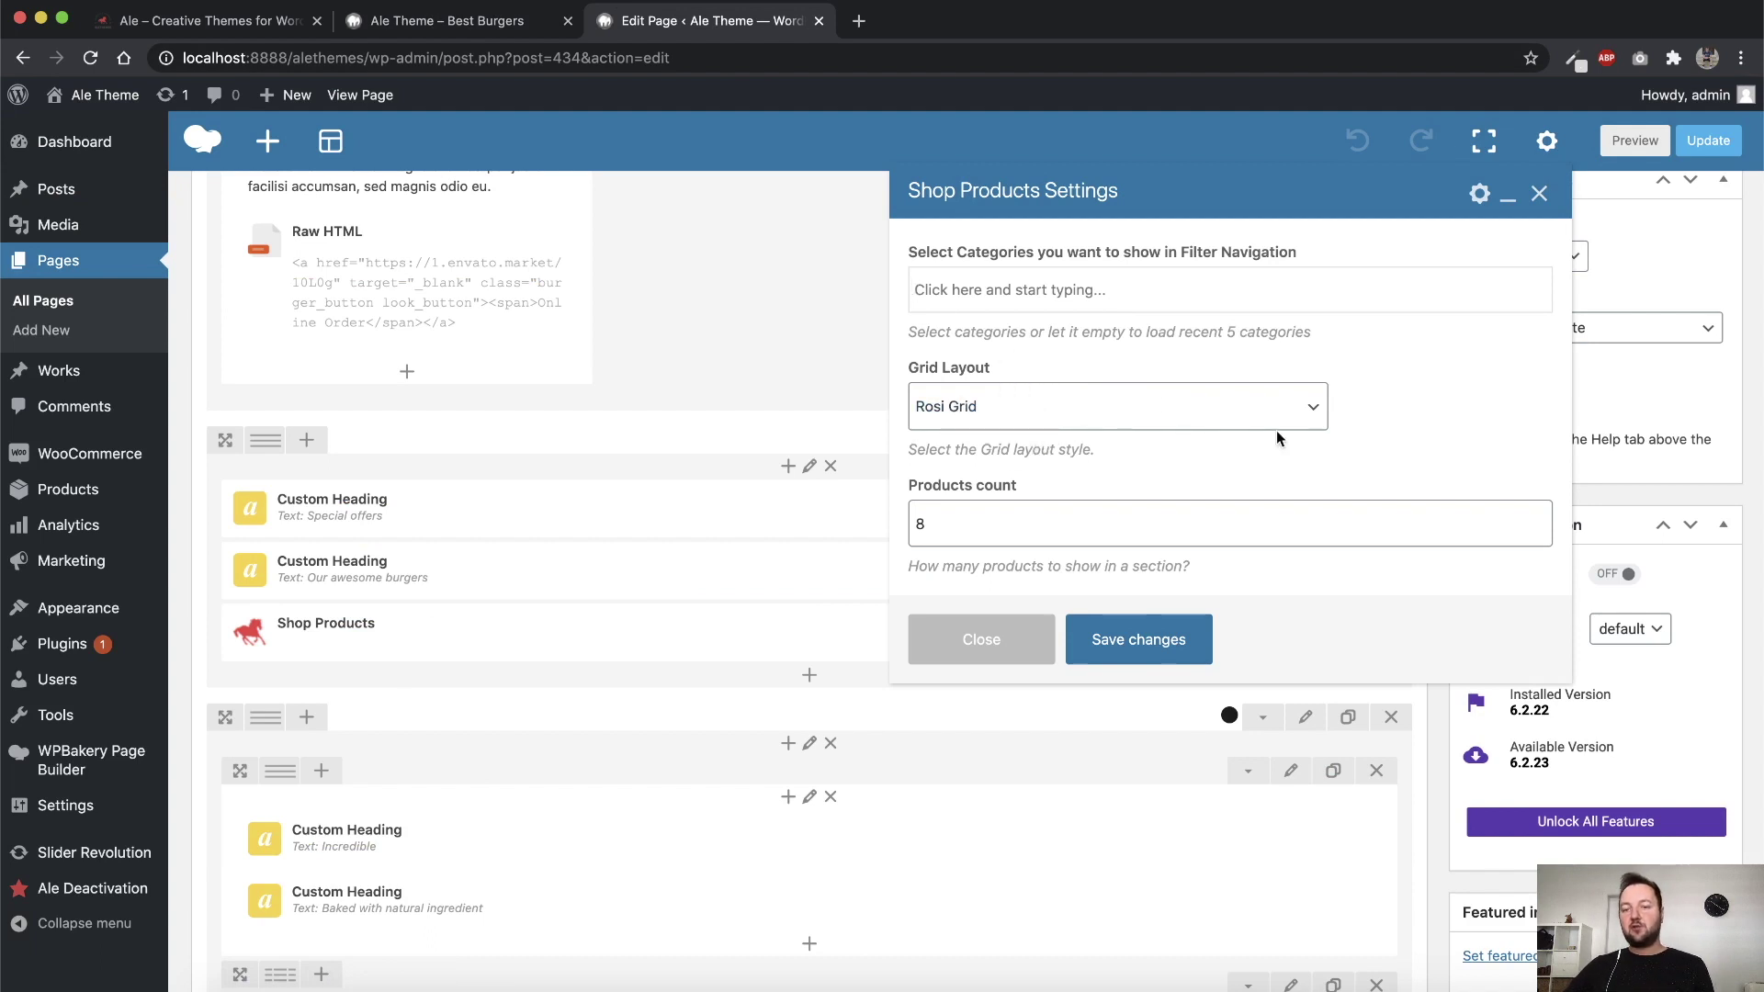
pyautogui.click(1307, 409)
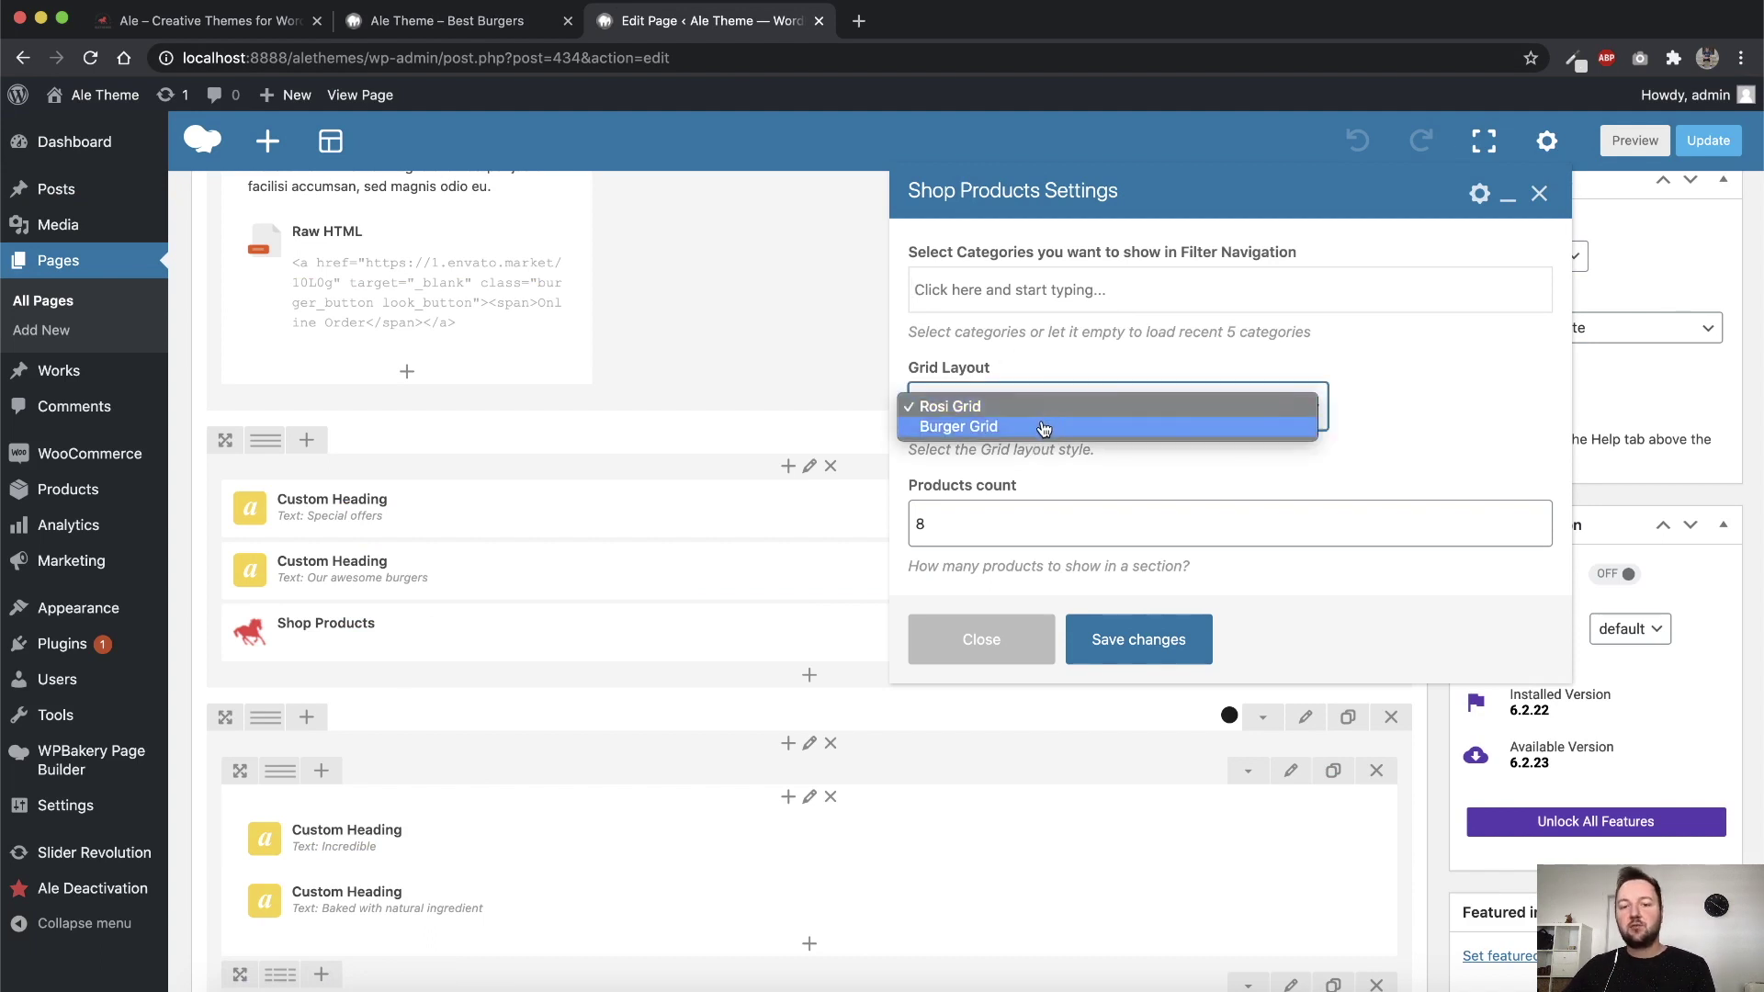
pyautogui.click(1437, 394)
pyautogui.press('Tab')
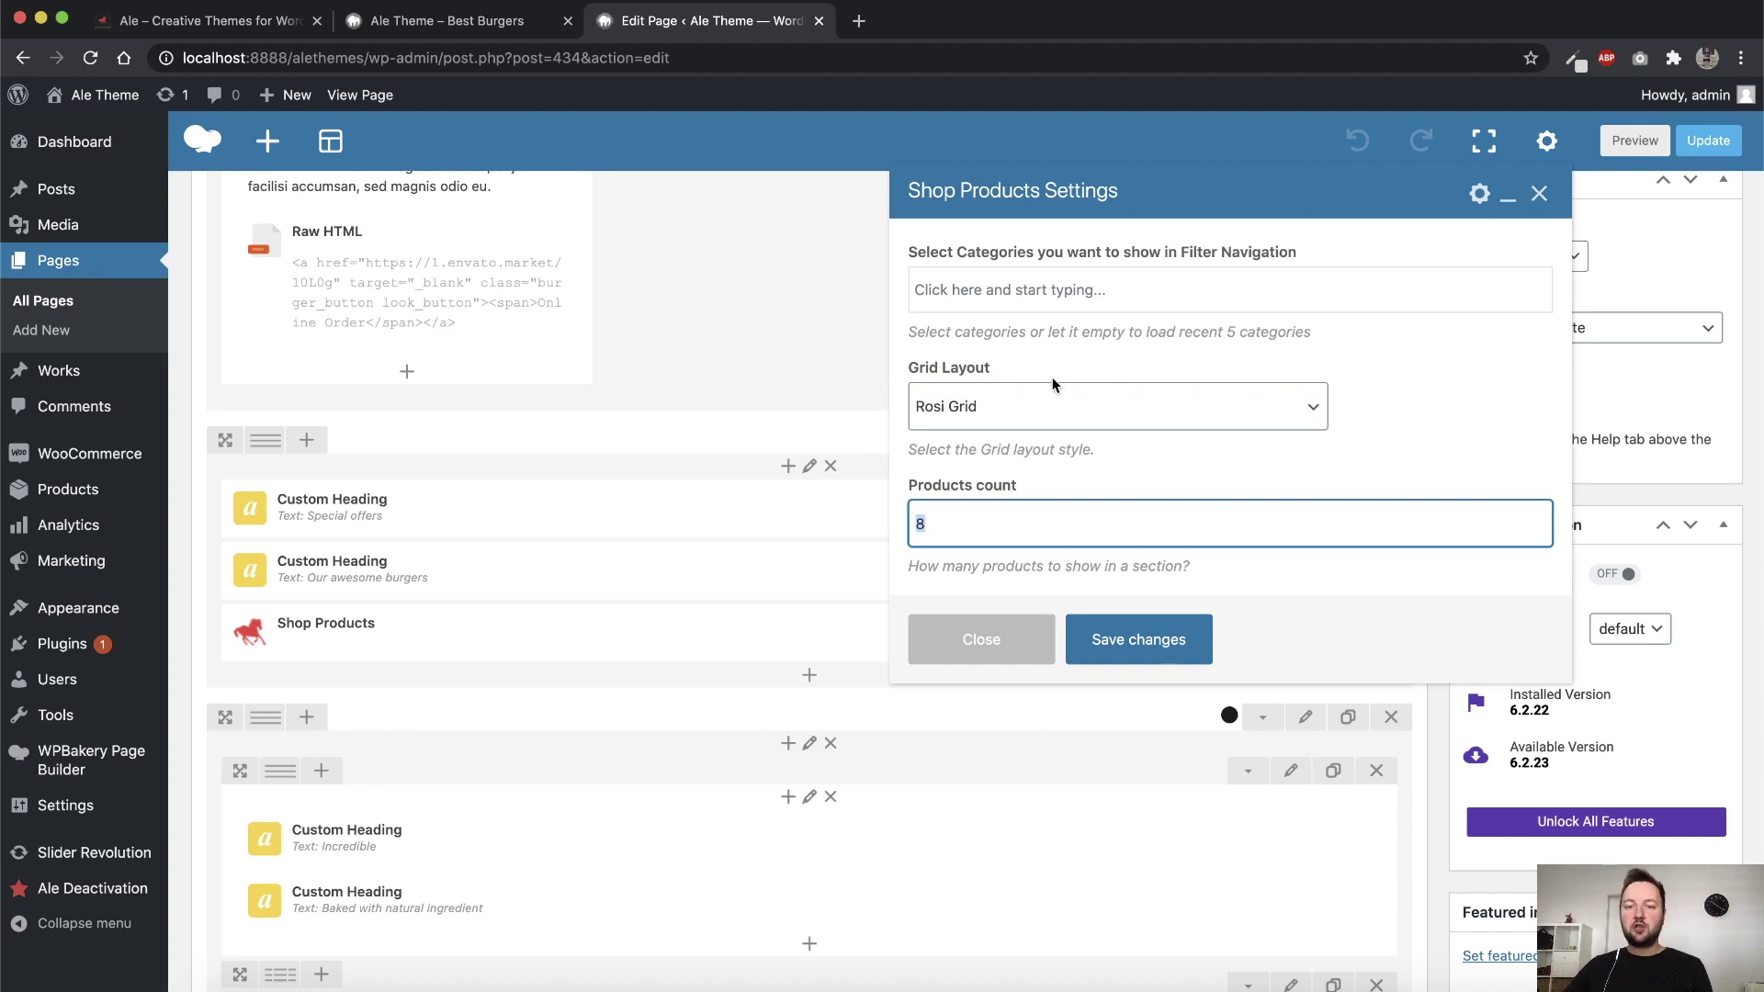
pyautogui.click(1041, 292)
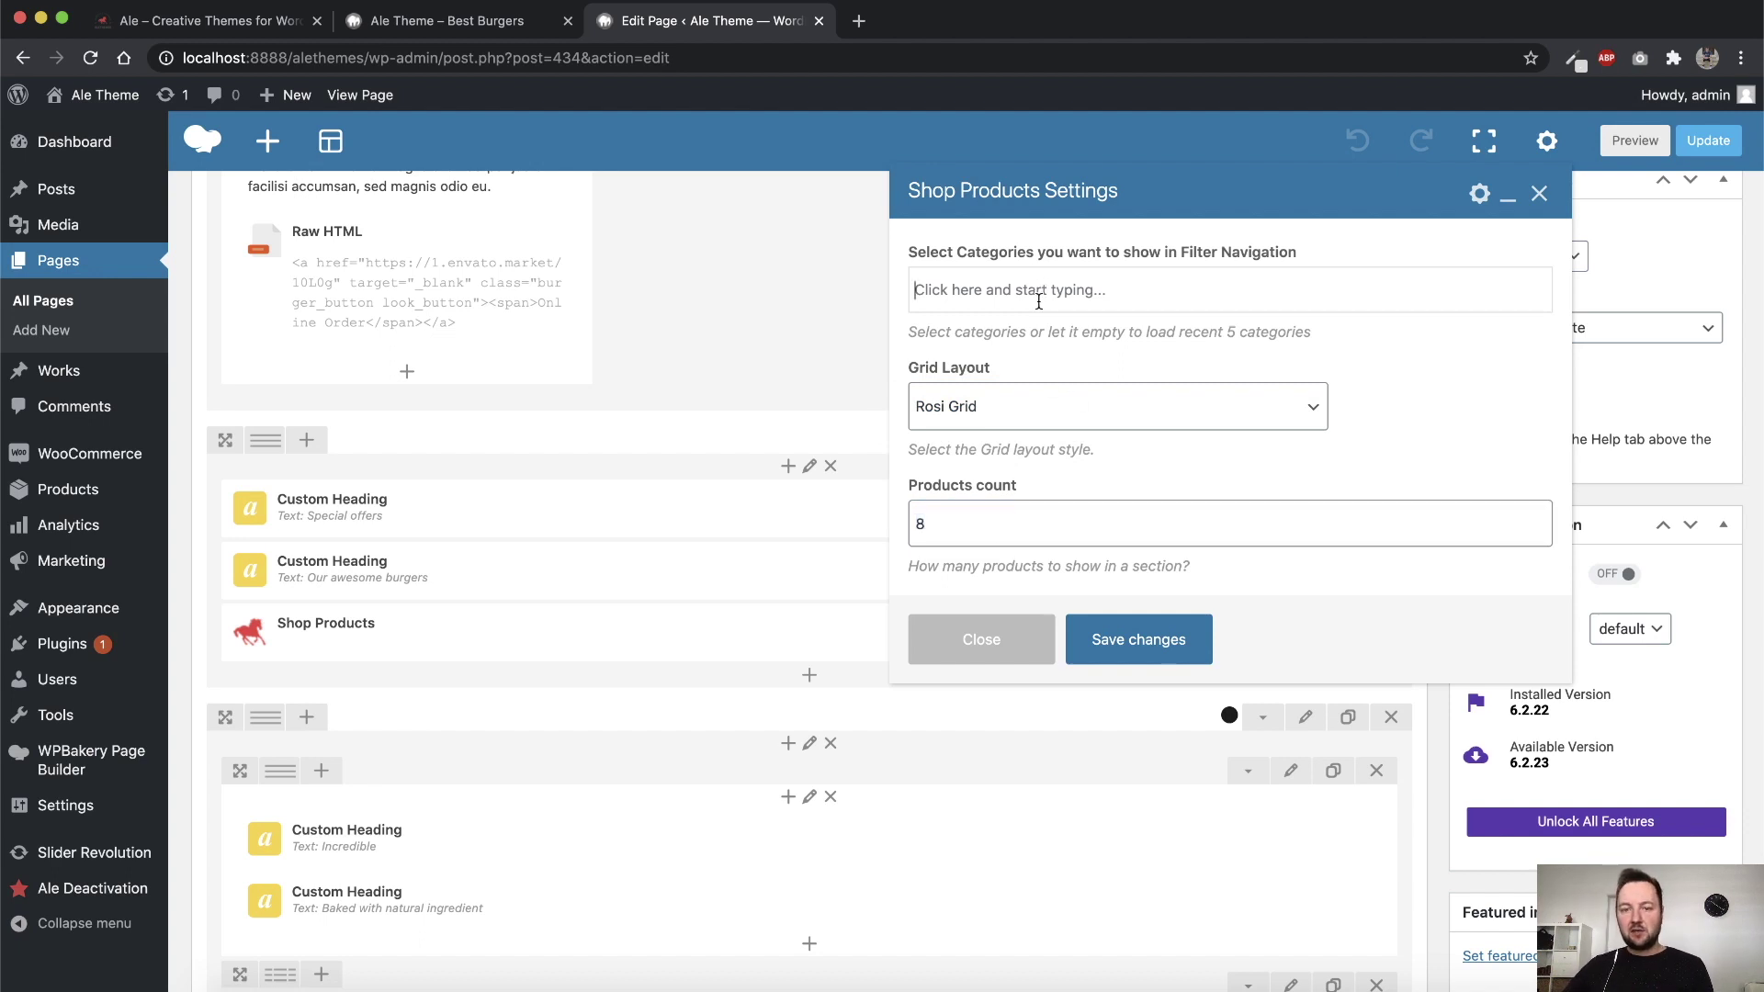
# Compare the live home page's product category filter with the Shop Products category setting
pyautogui.click(404, 25)
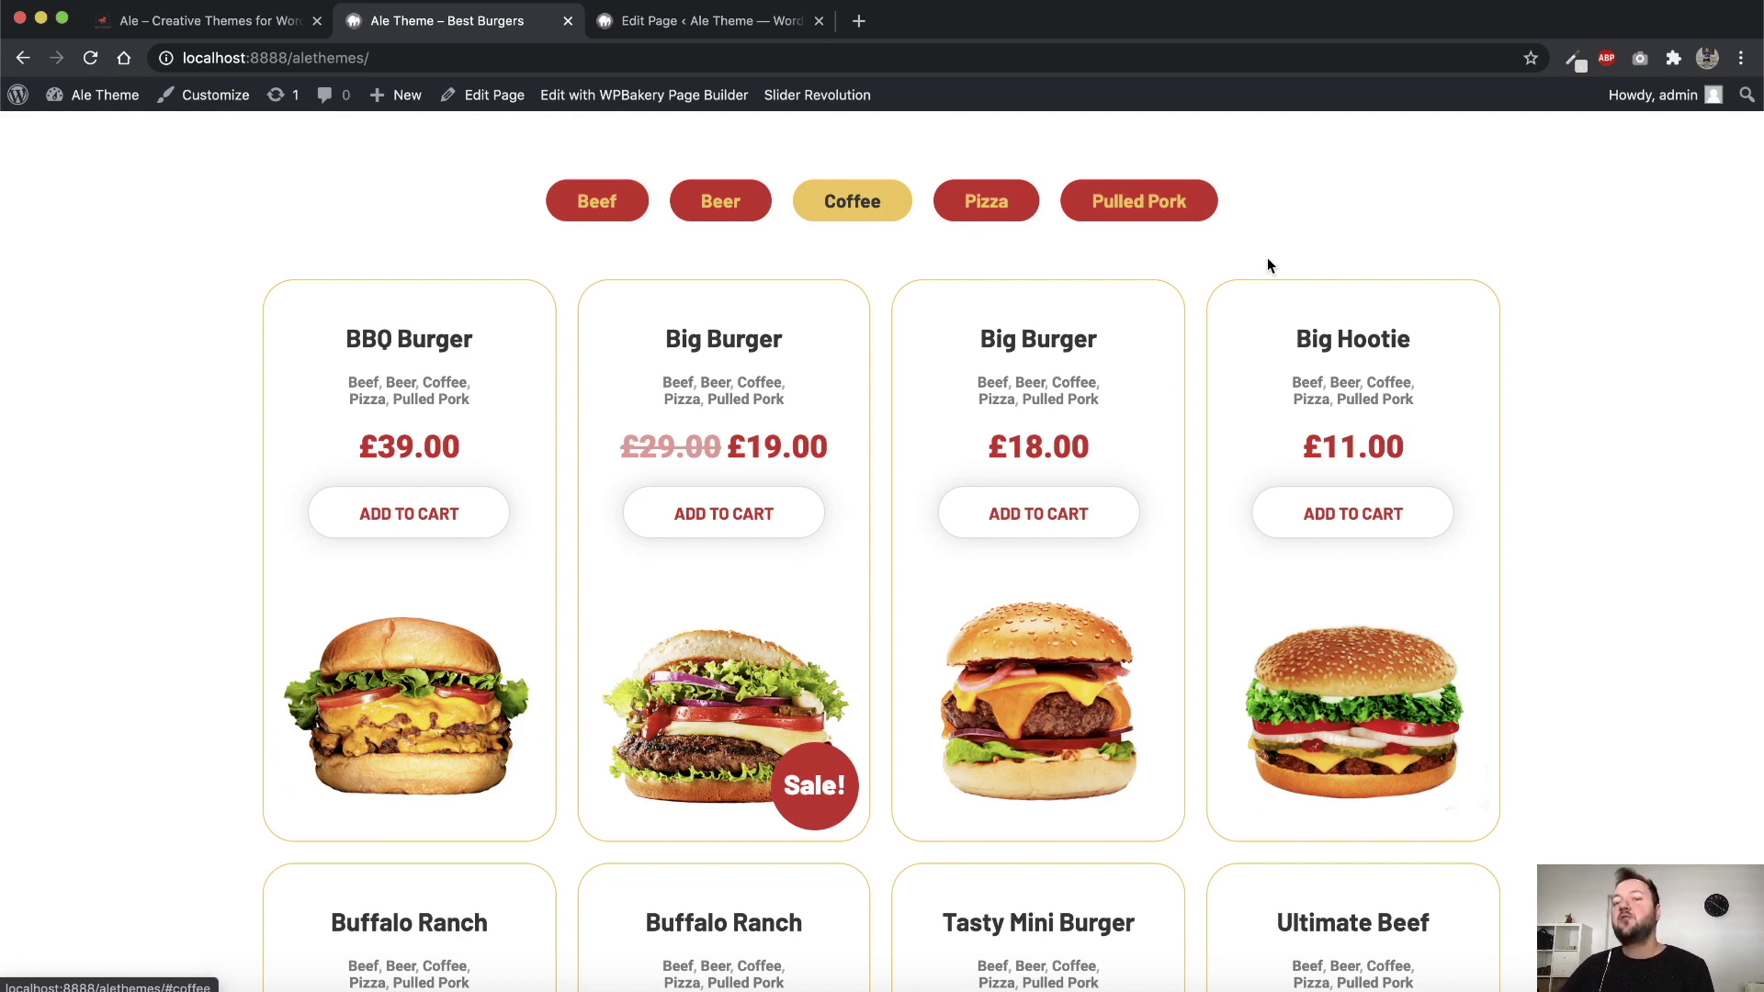
pyautogui.click(681, 22)
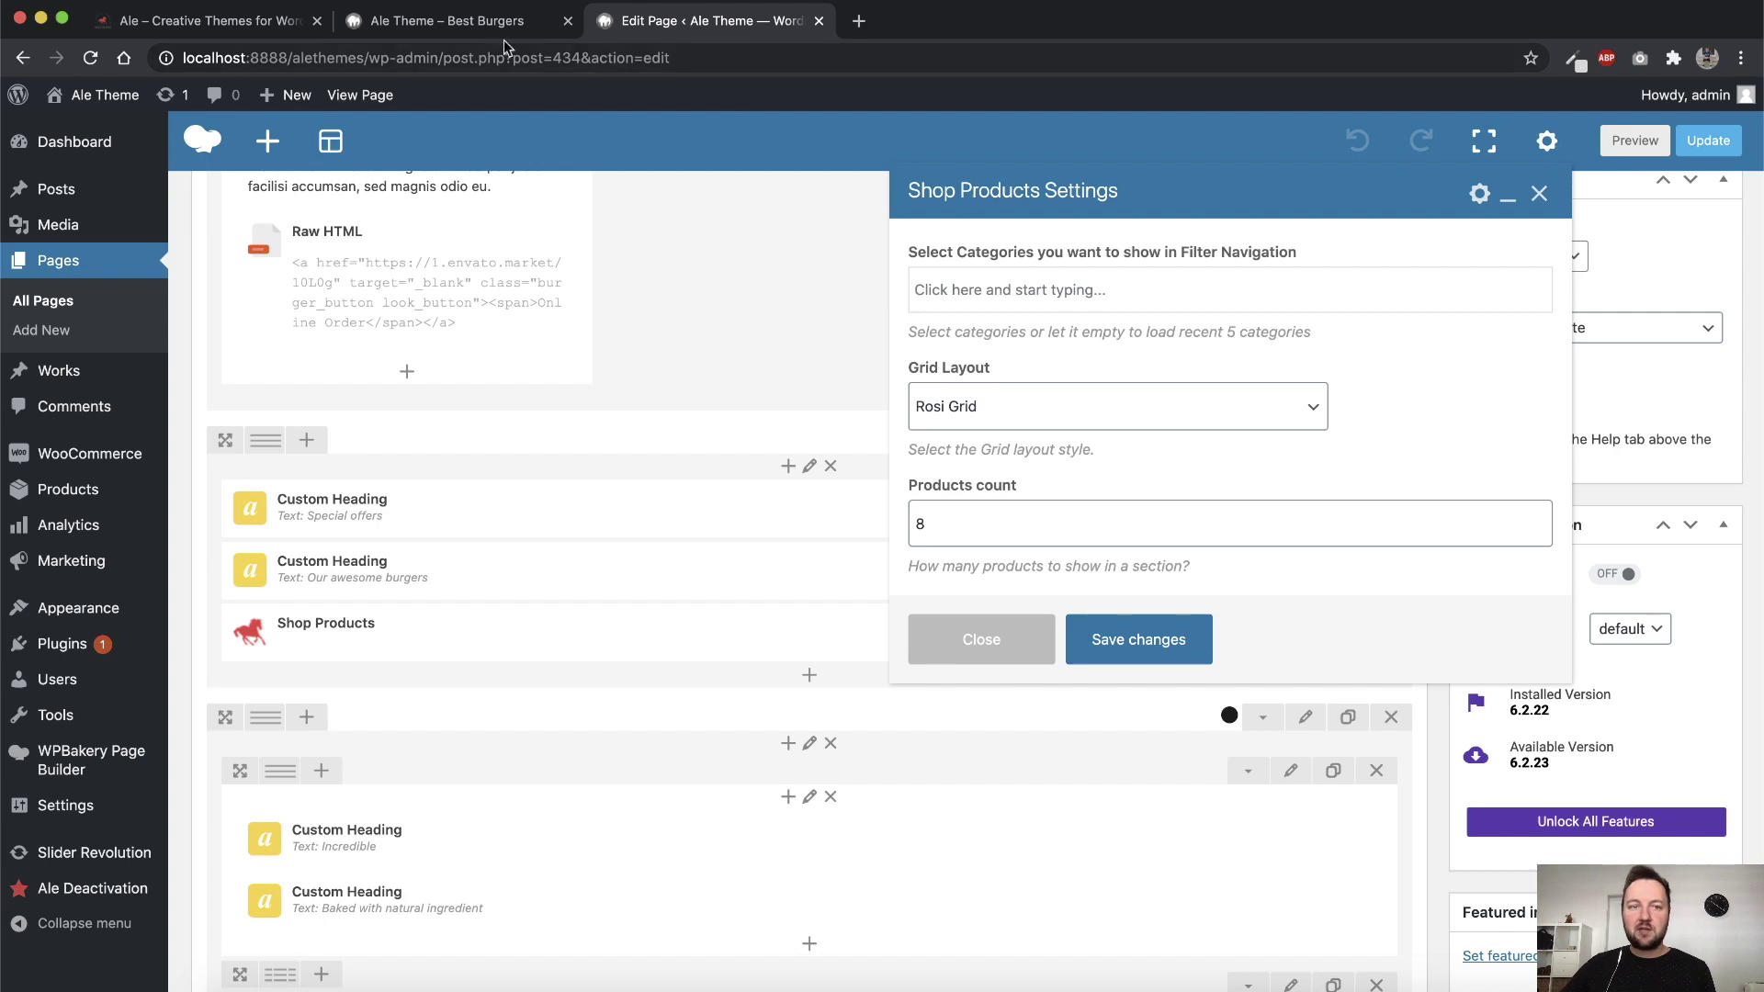
pyautogui.click(457, 33)
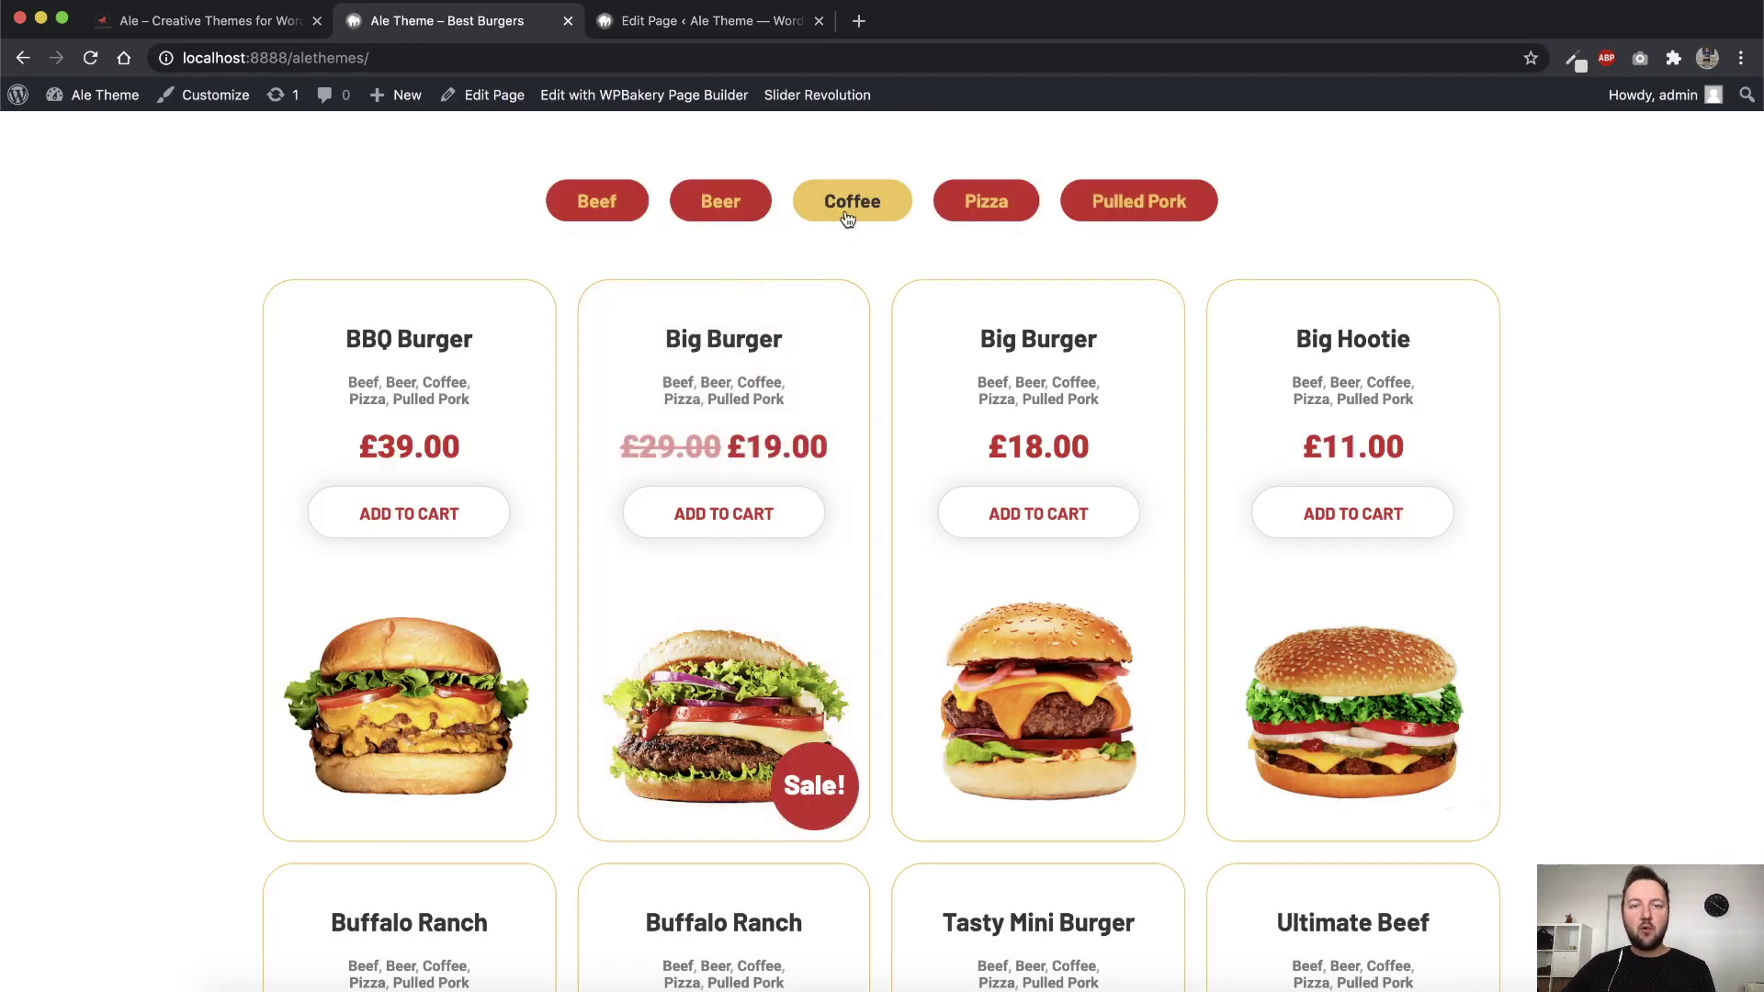
# Try adding the Coffee category to the Shop Products filter navigation, and close the settings without saving
pyautogui.click(673, 27)
pyautogui.write('cof')
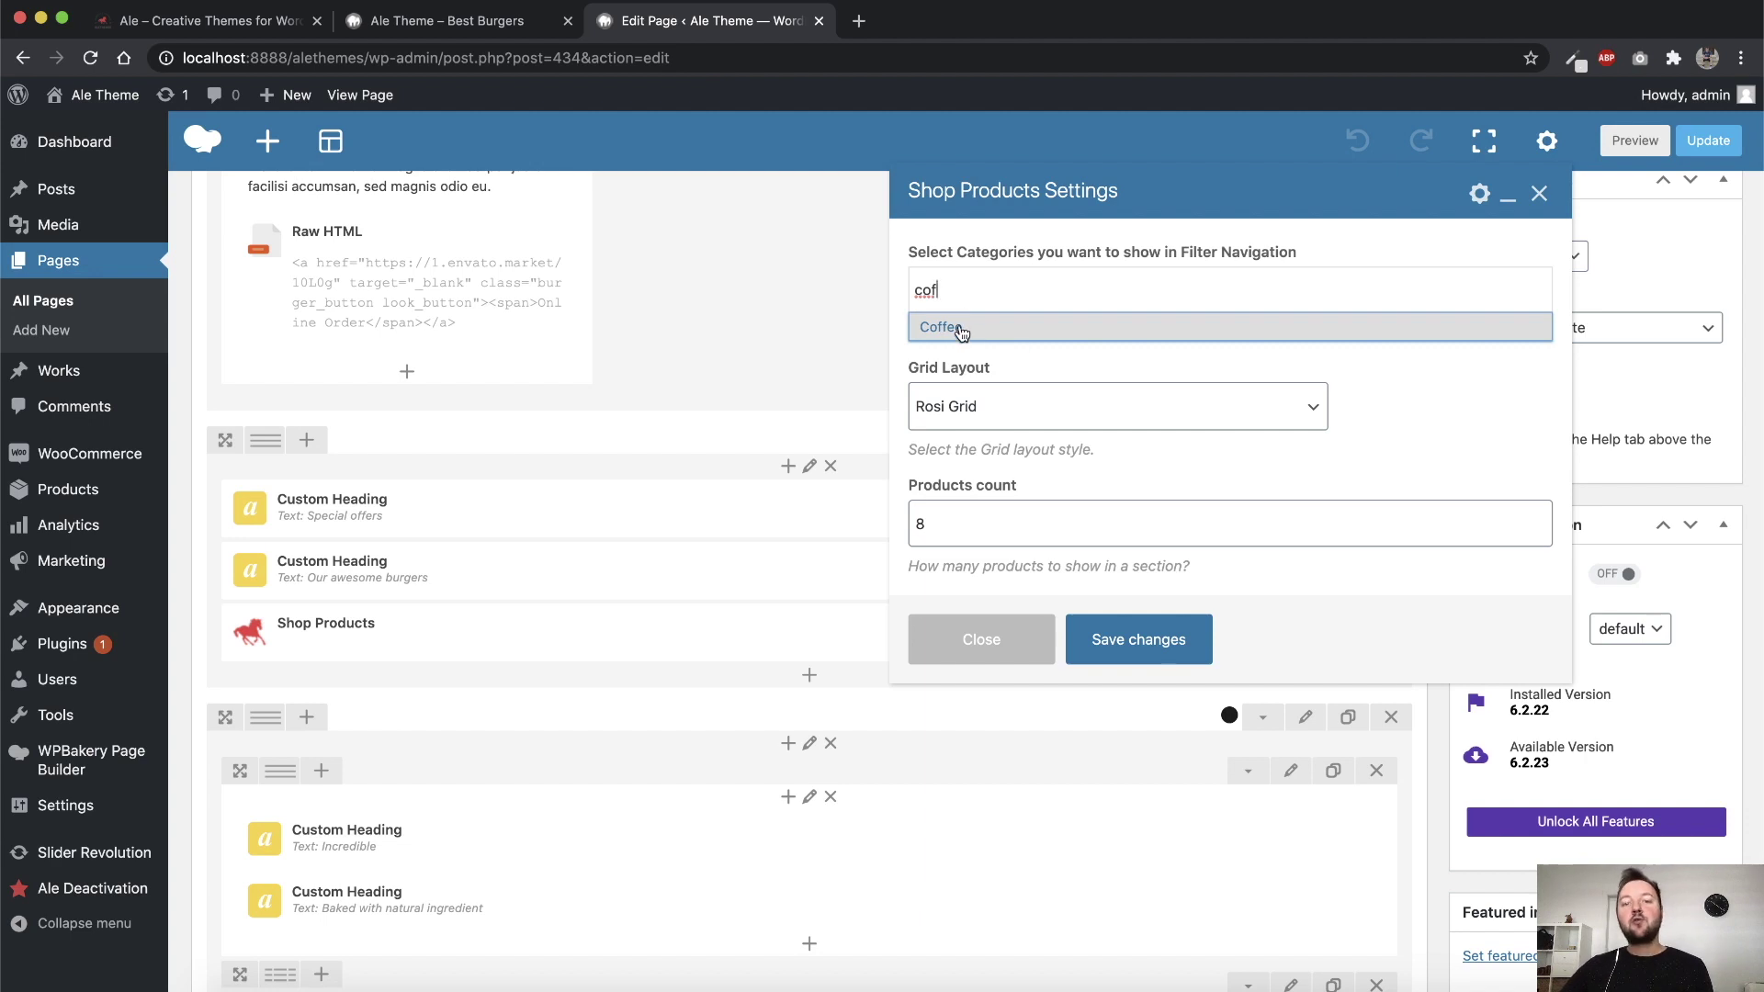
pyautogui.click(960, 332)
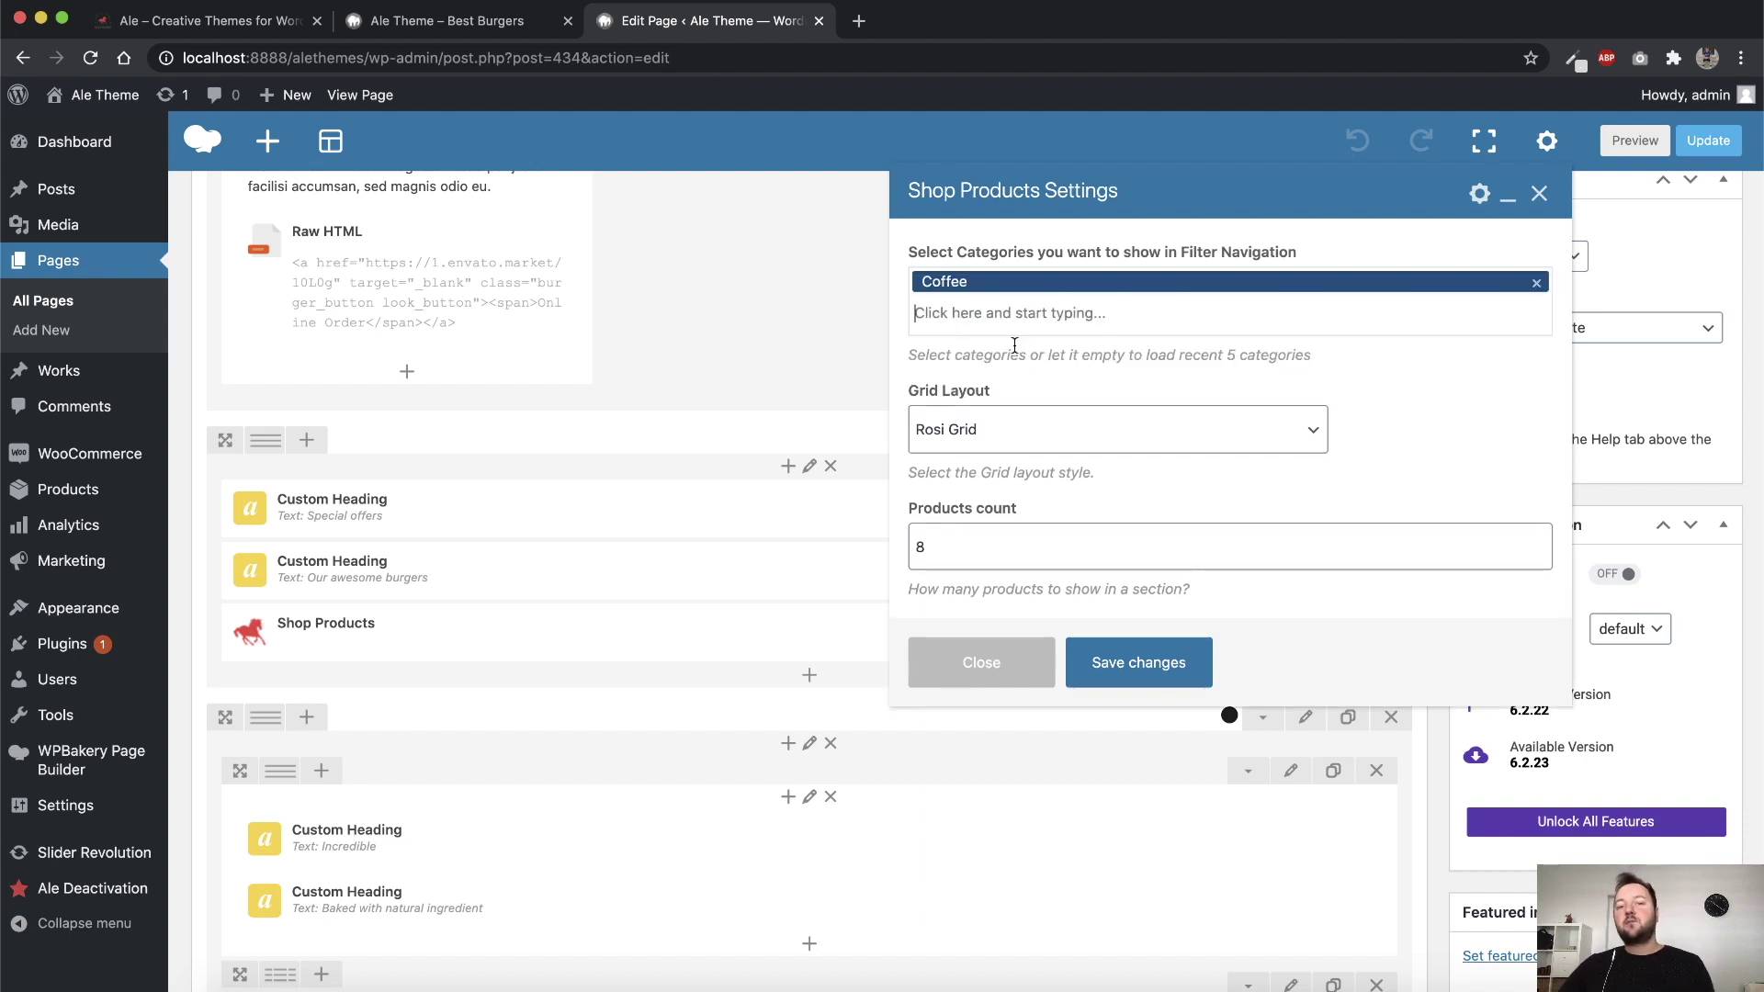
pyautogui.click(1539, 193)
# Browse the Ale and Ale WC elements that can be added below Shop Products, and leave without adding one
pyautogui.scroll(-1, 901, 363)
pyautogui.scroll(-2, 901, 368)
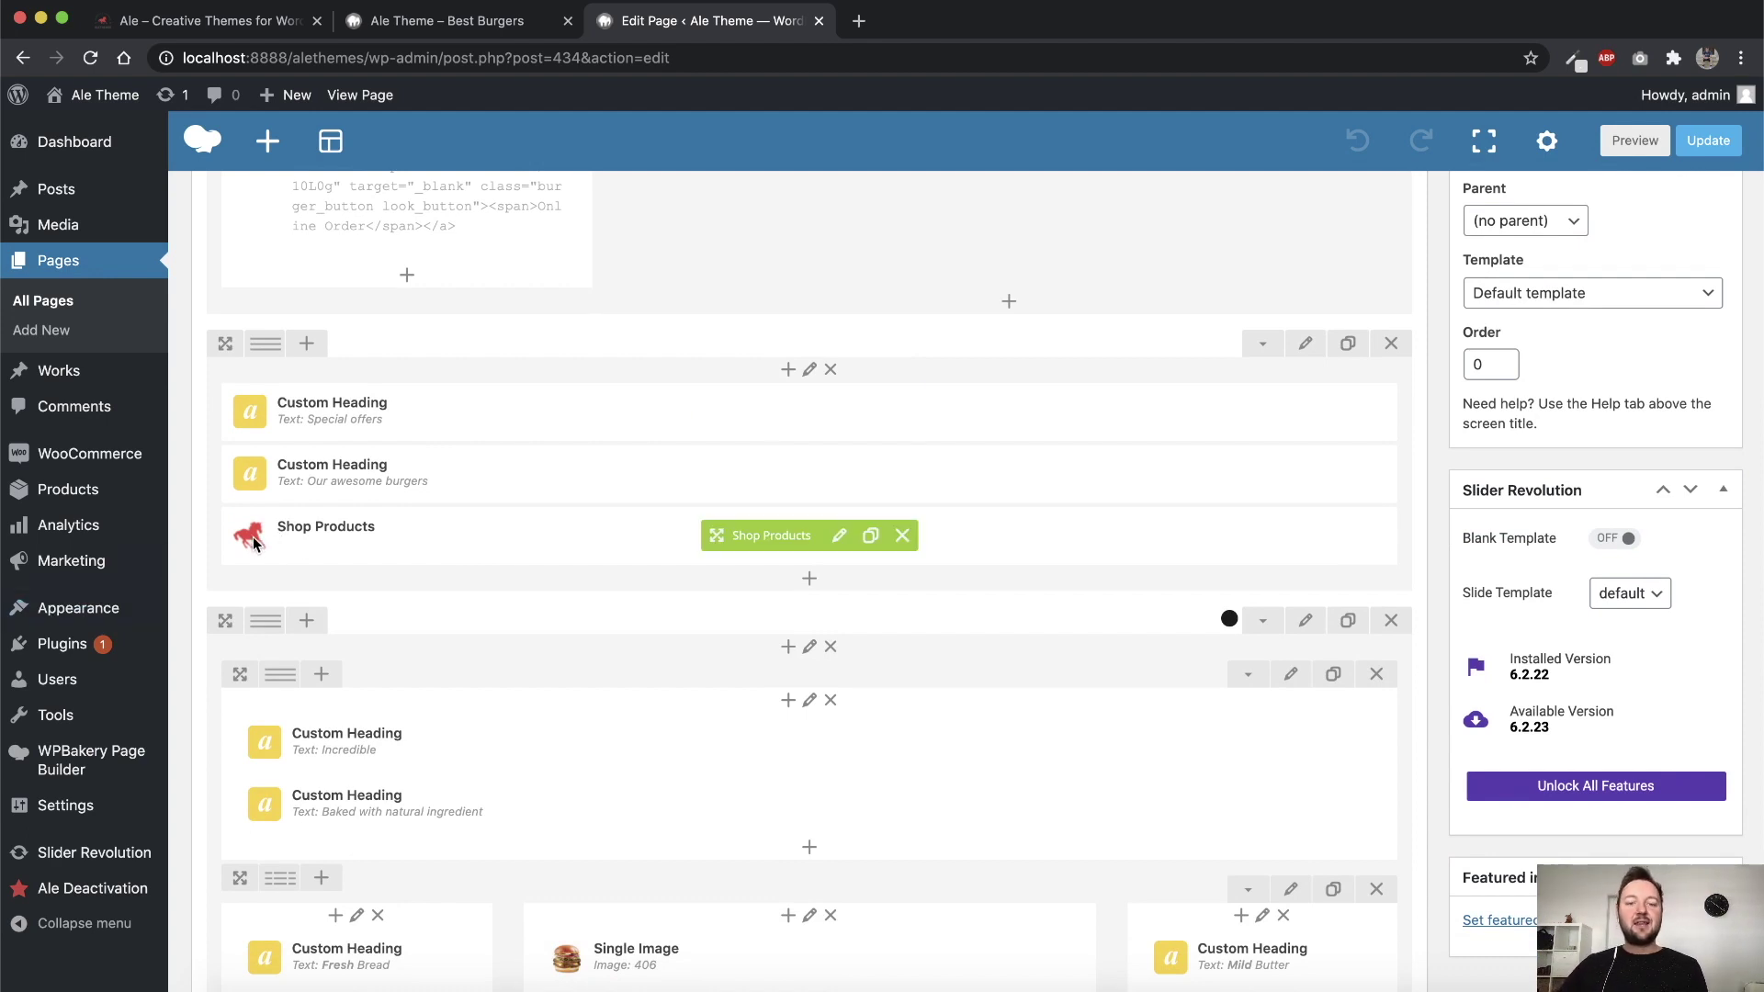
pyautogui.click(810, 581)
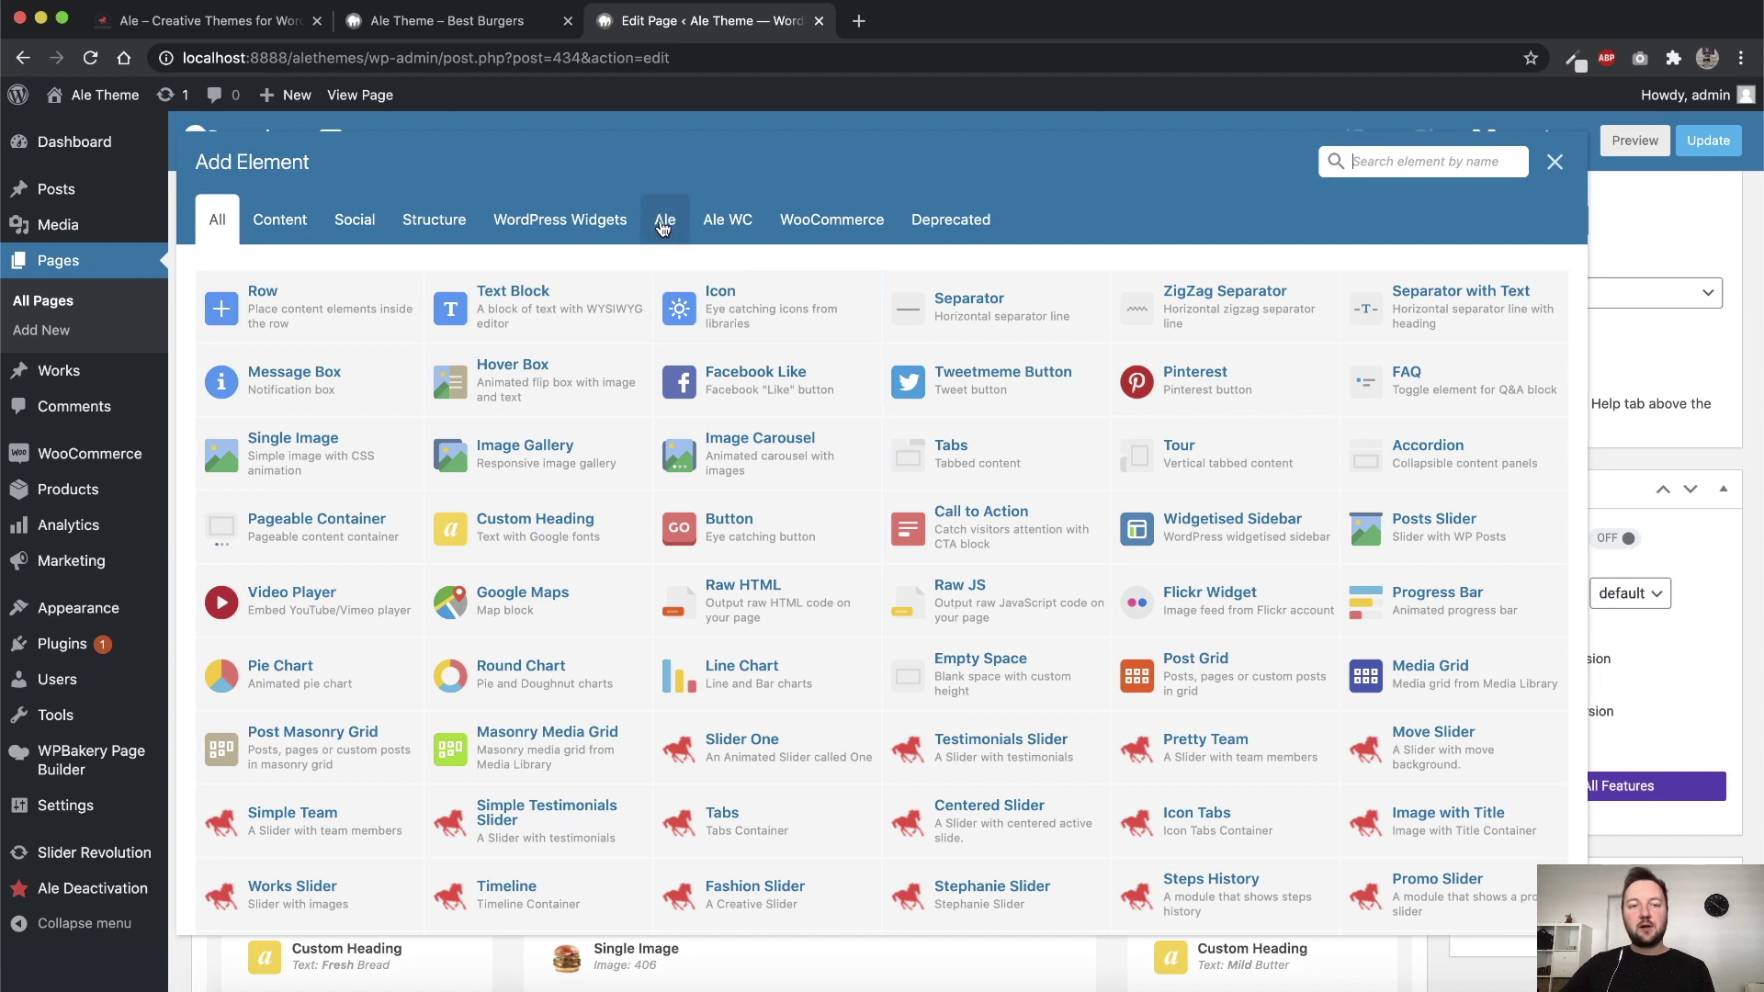
pyautogui.click(662, 228)
pyautogui.click(662, 227)
pyautogui.click(666, 227)
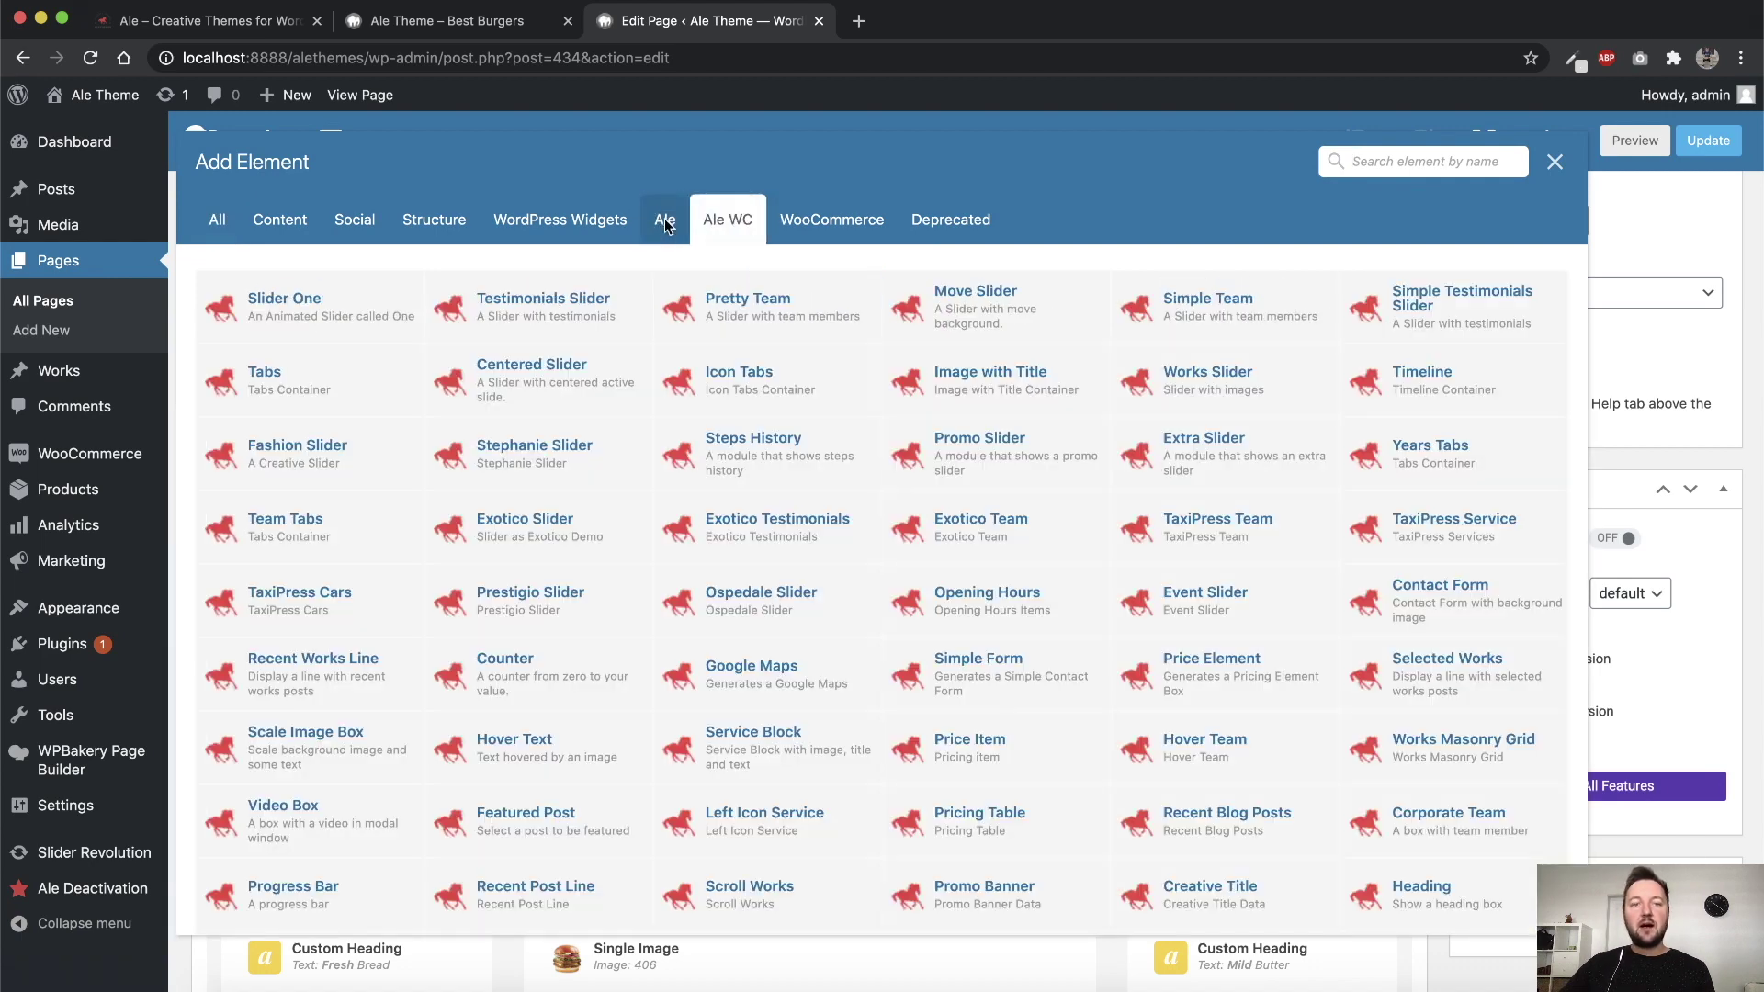
pyautogui.click(665, 227)
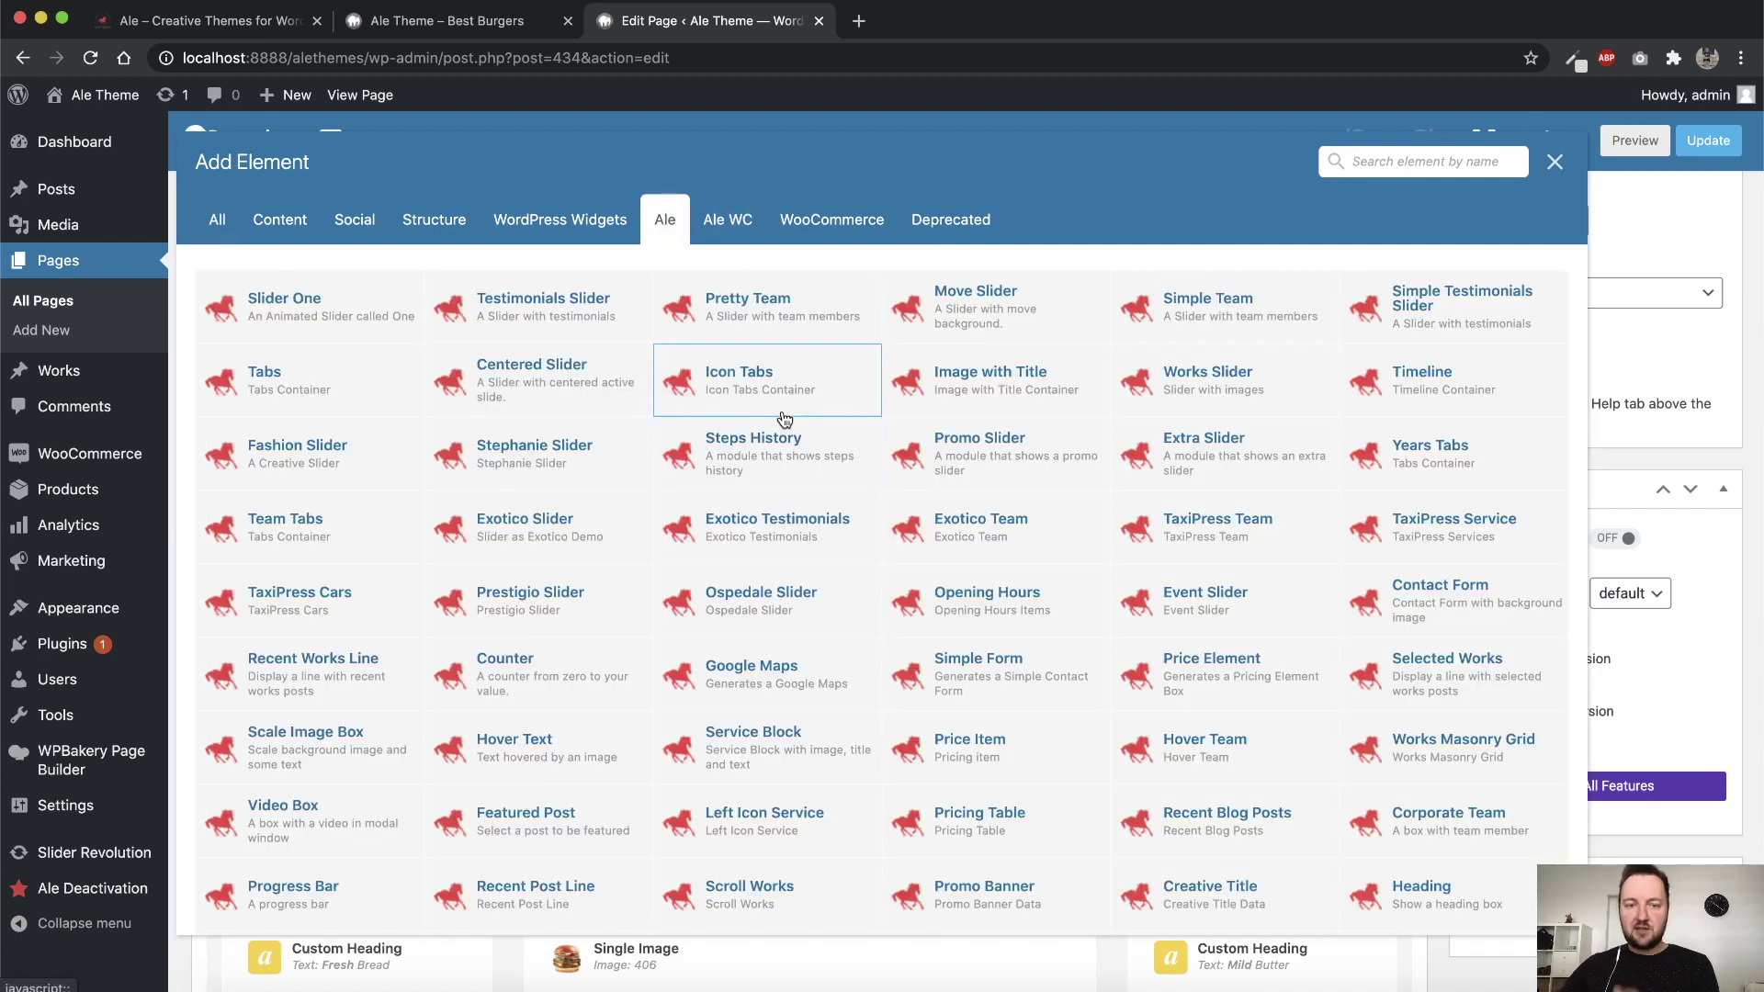
pyautogui.click(736, 232)
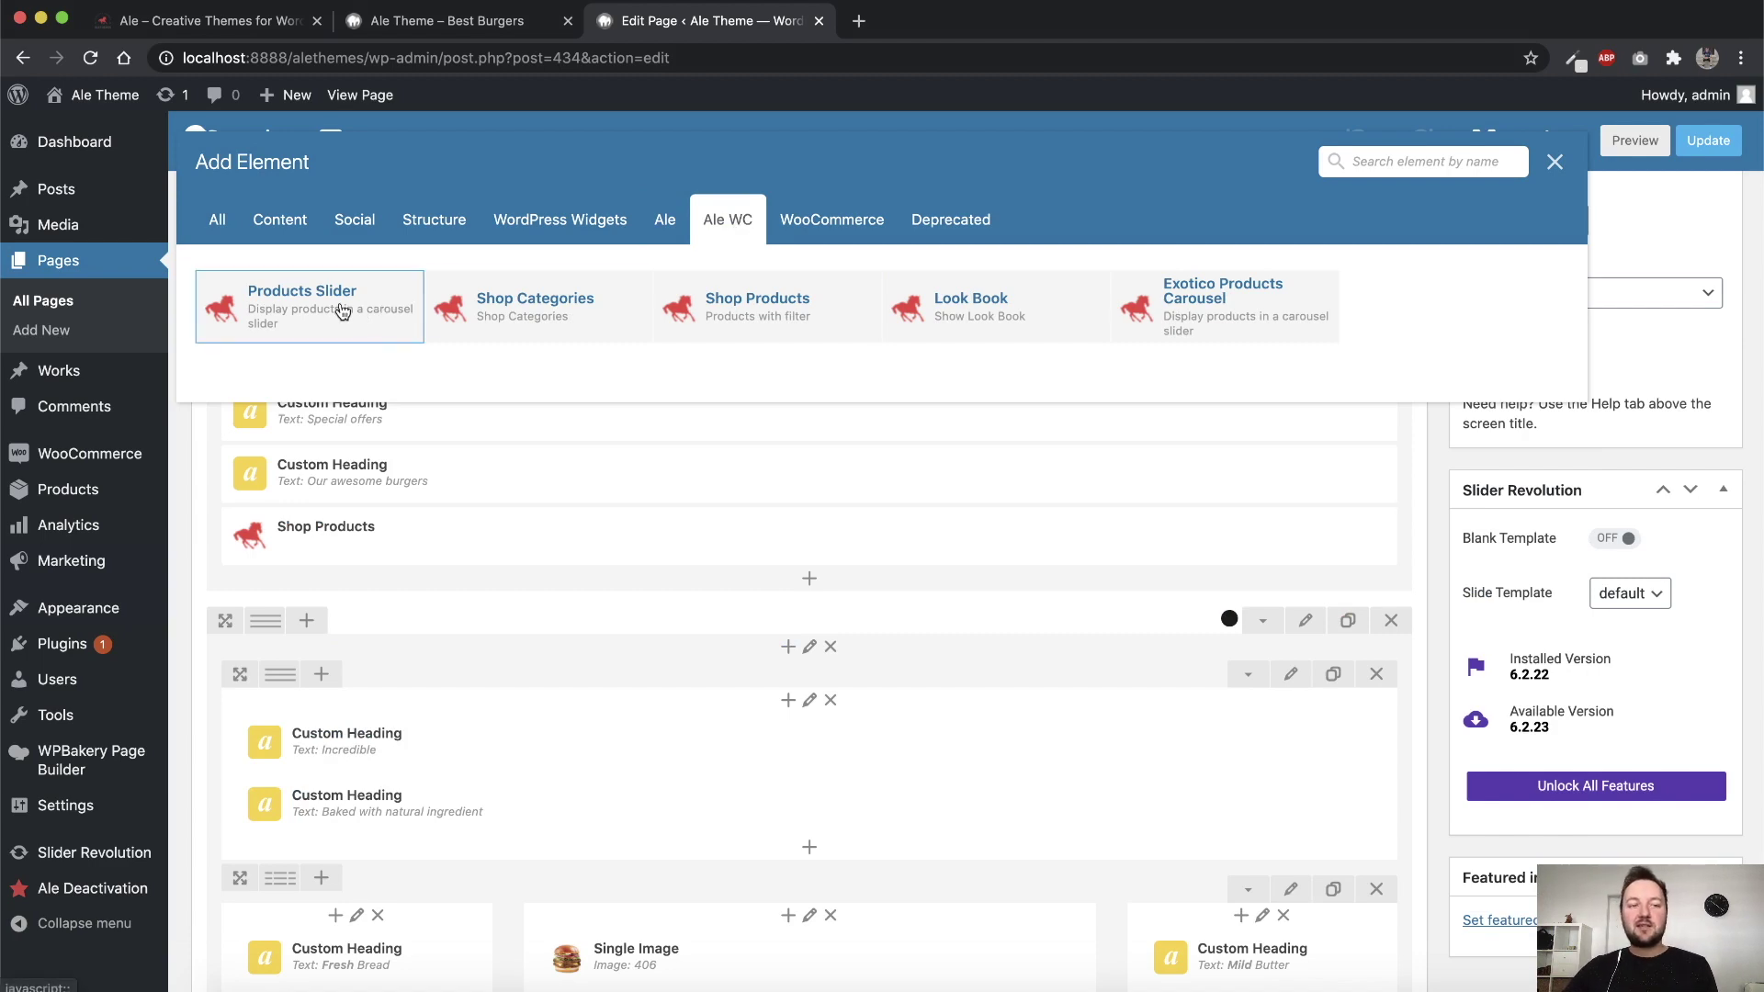
pyautogui.click(666, 230)
pyautogui.click(1562, 164)
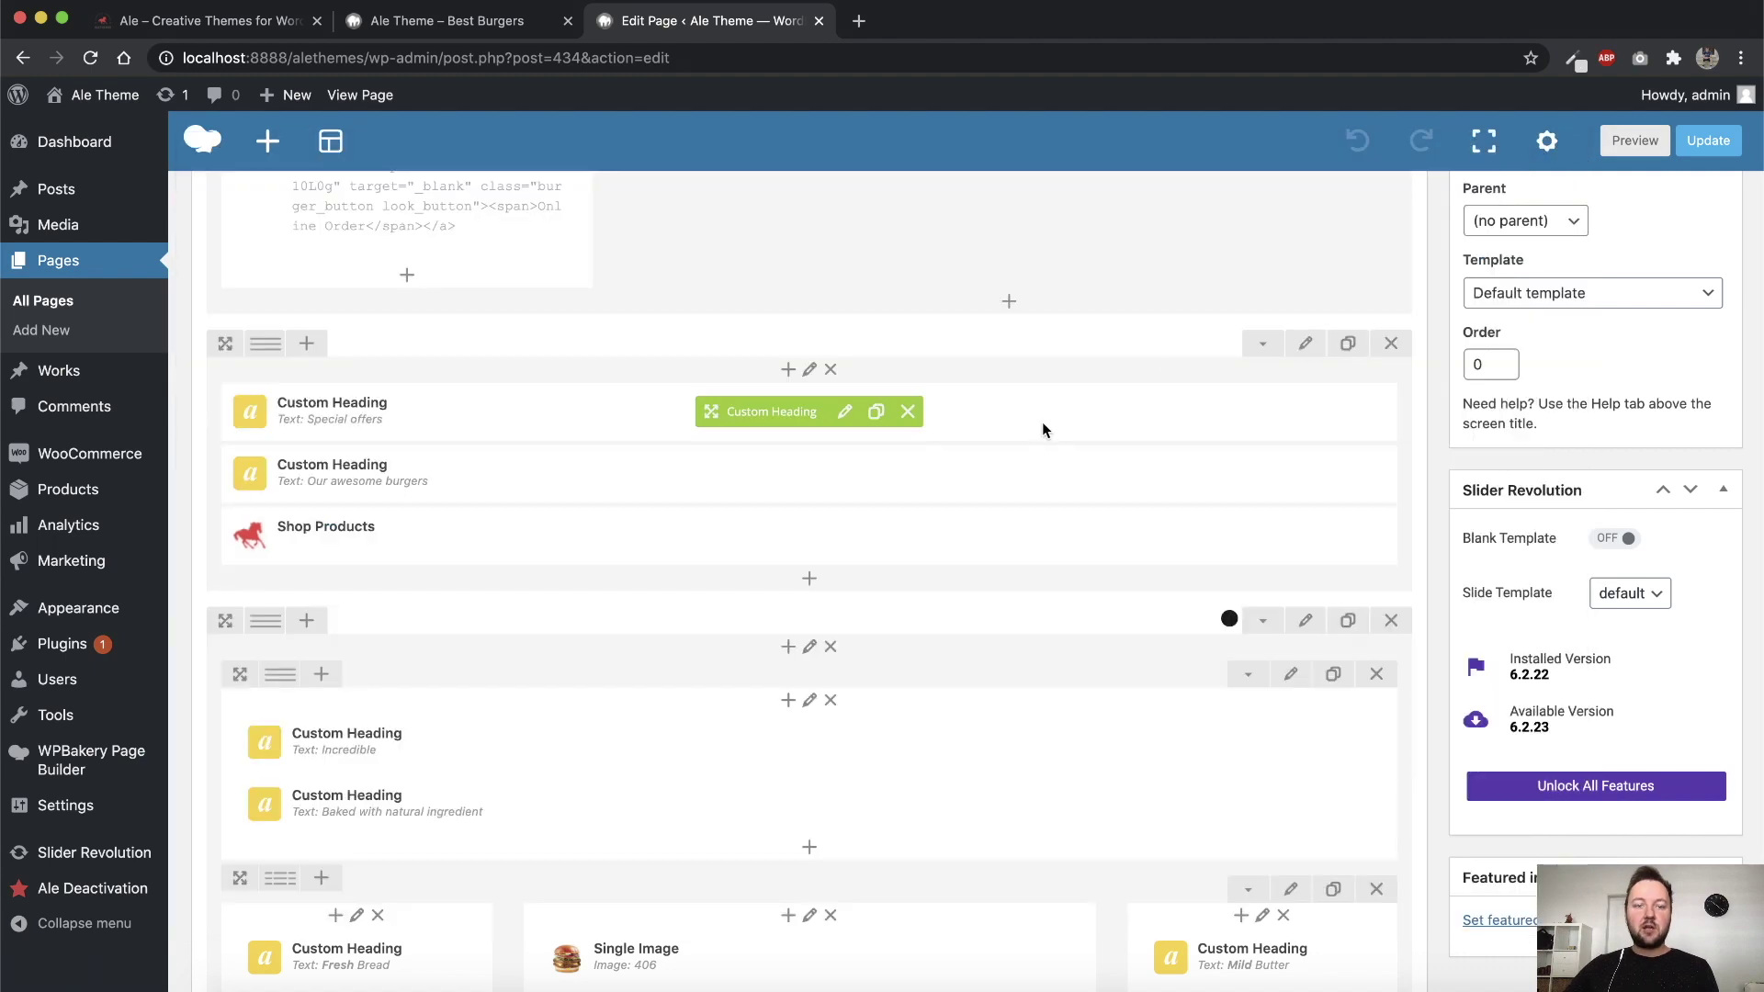
# Examine the inner row with ingredient headings on both sides of the burger image
pyautogui.scroll(-5, 1043, 422)
pyautogui.scroll(-1, 1046, 423)
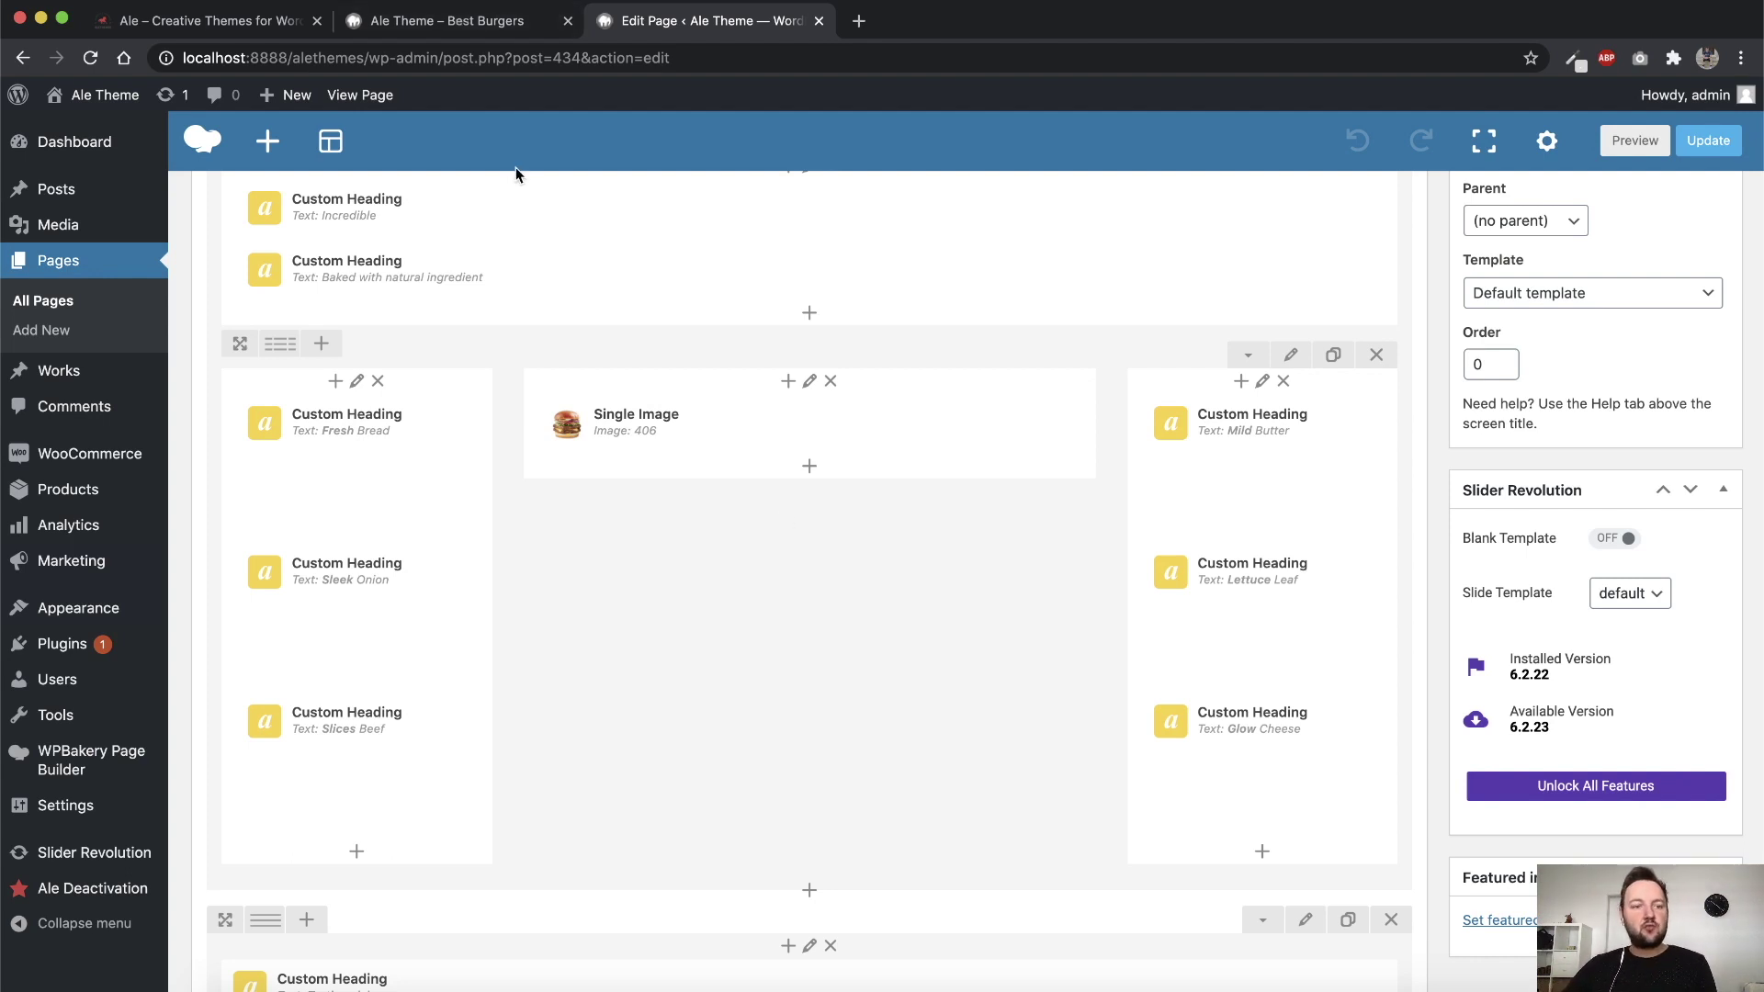
pyautogui.scroll(1, 634, 478)
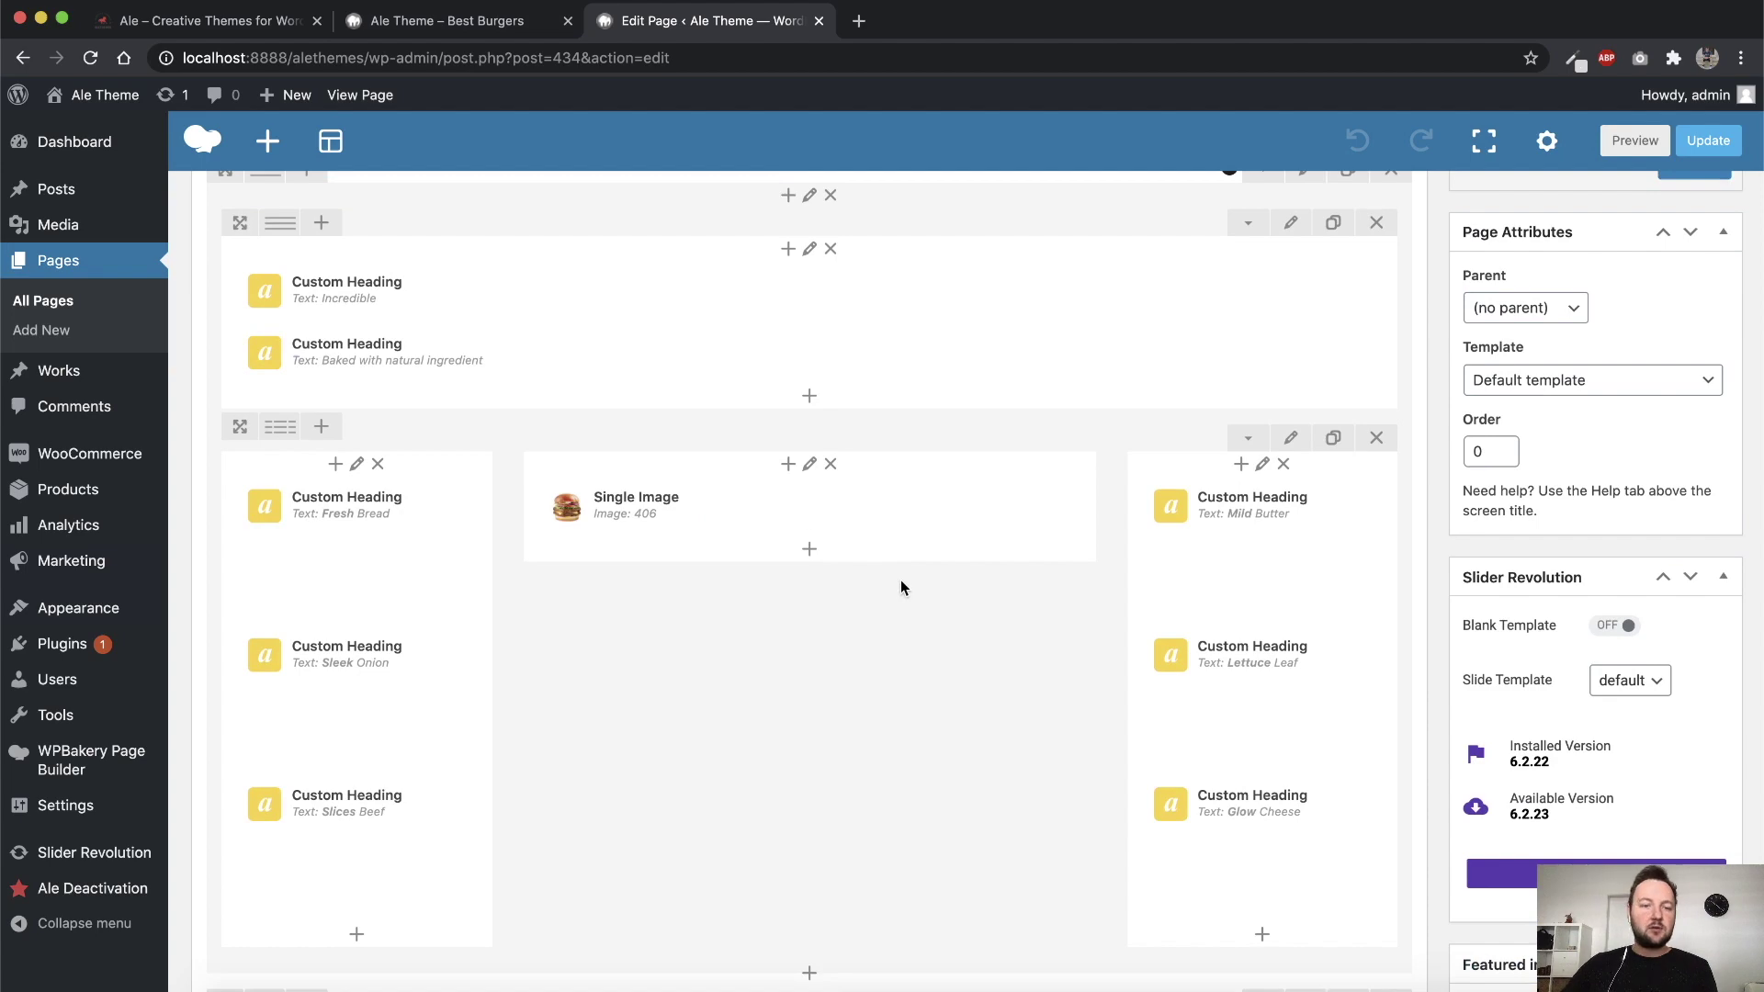
# Try moving the ingredients inner row above the Special offers heading, and swap the Special offers and Our awesome burgers headings
pyautogui.moveTo(236, 435)
pyautogui.mouseDown()
pyautogui.moveTo(269, 138)
pyautogui.moveTo(267, 381)
pyautogui.mouseUp()
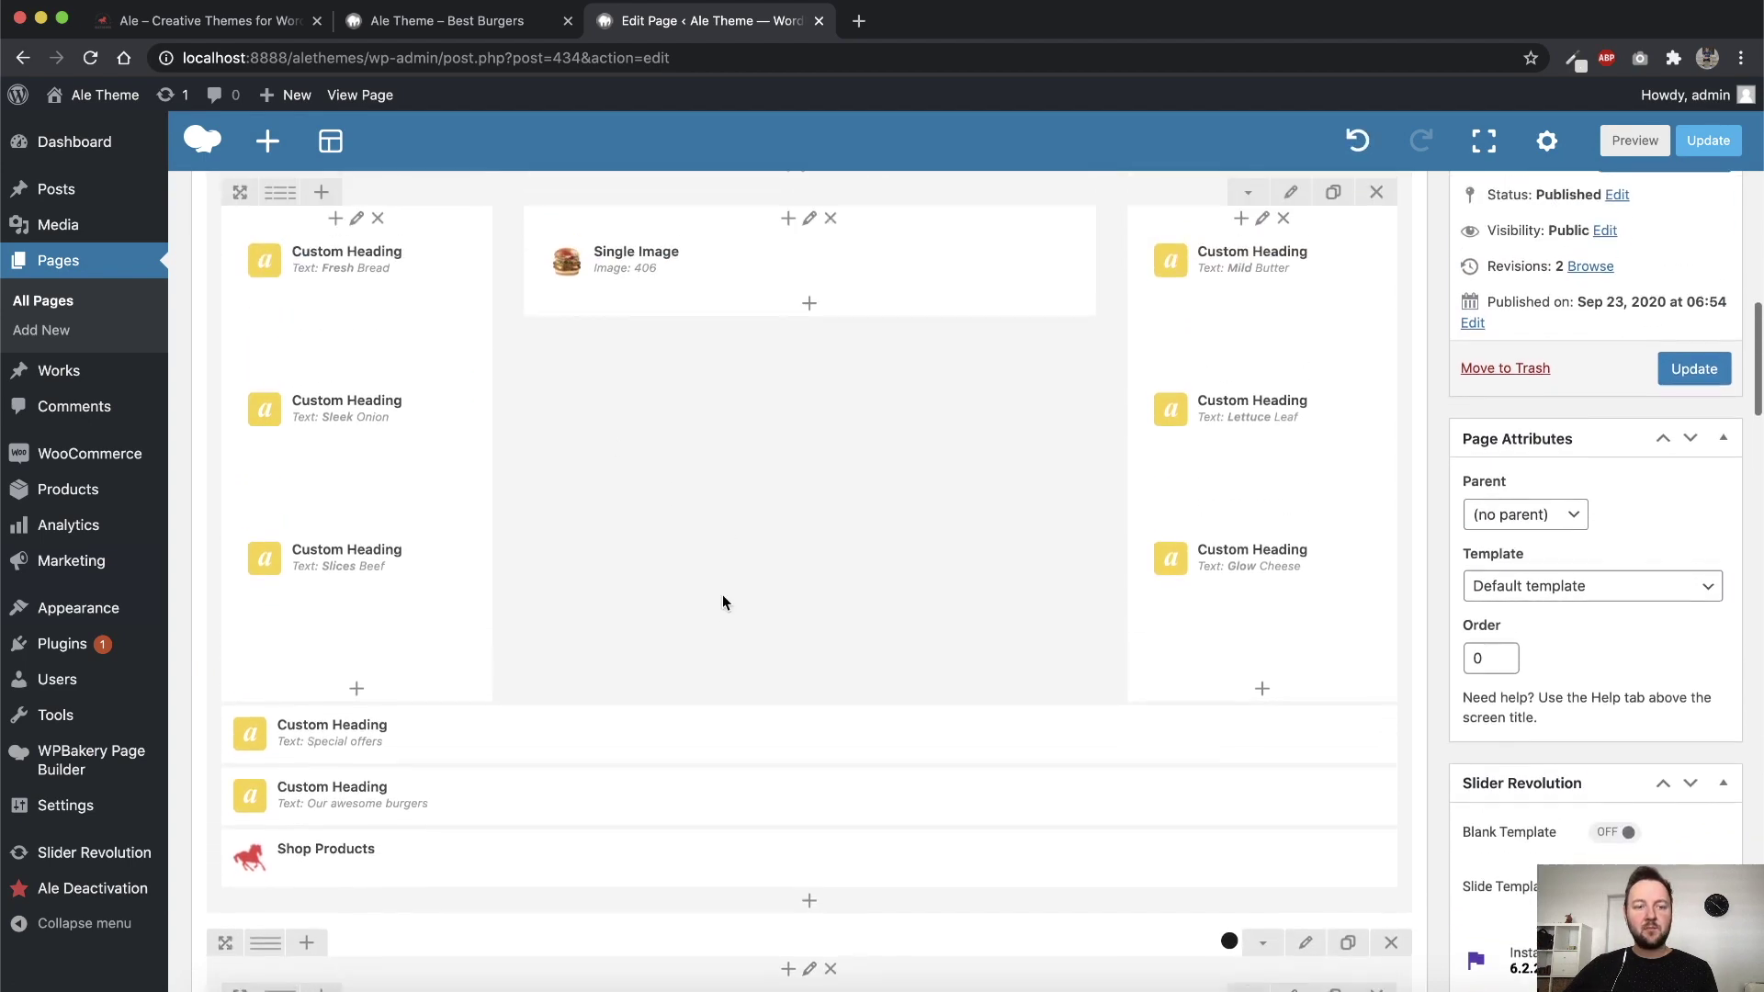
pyautogui.scroll(-2, 722, 594)
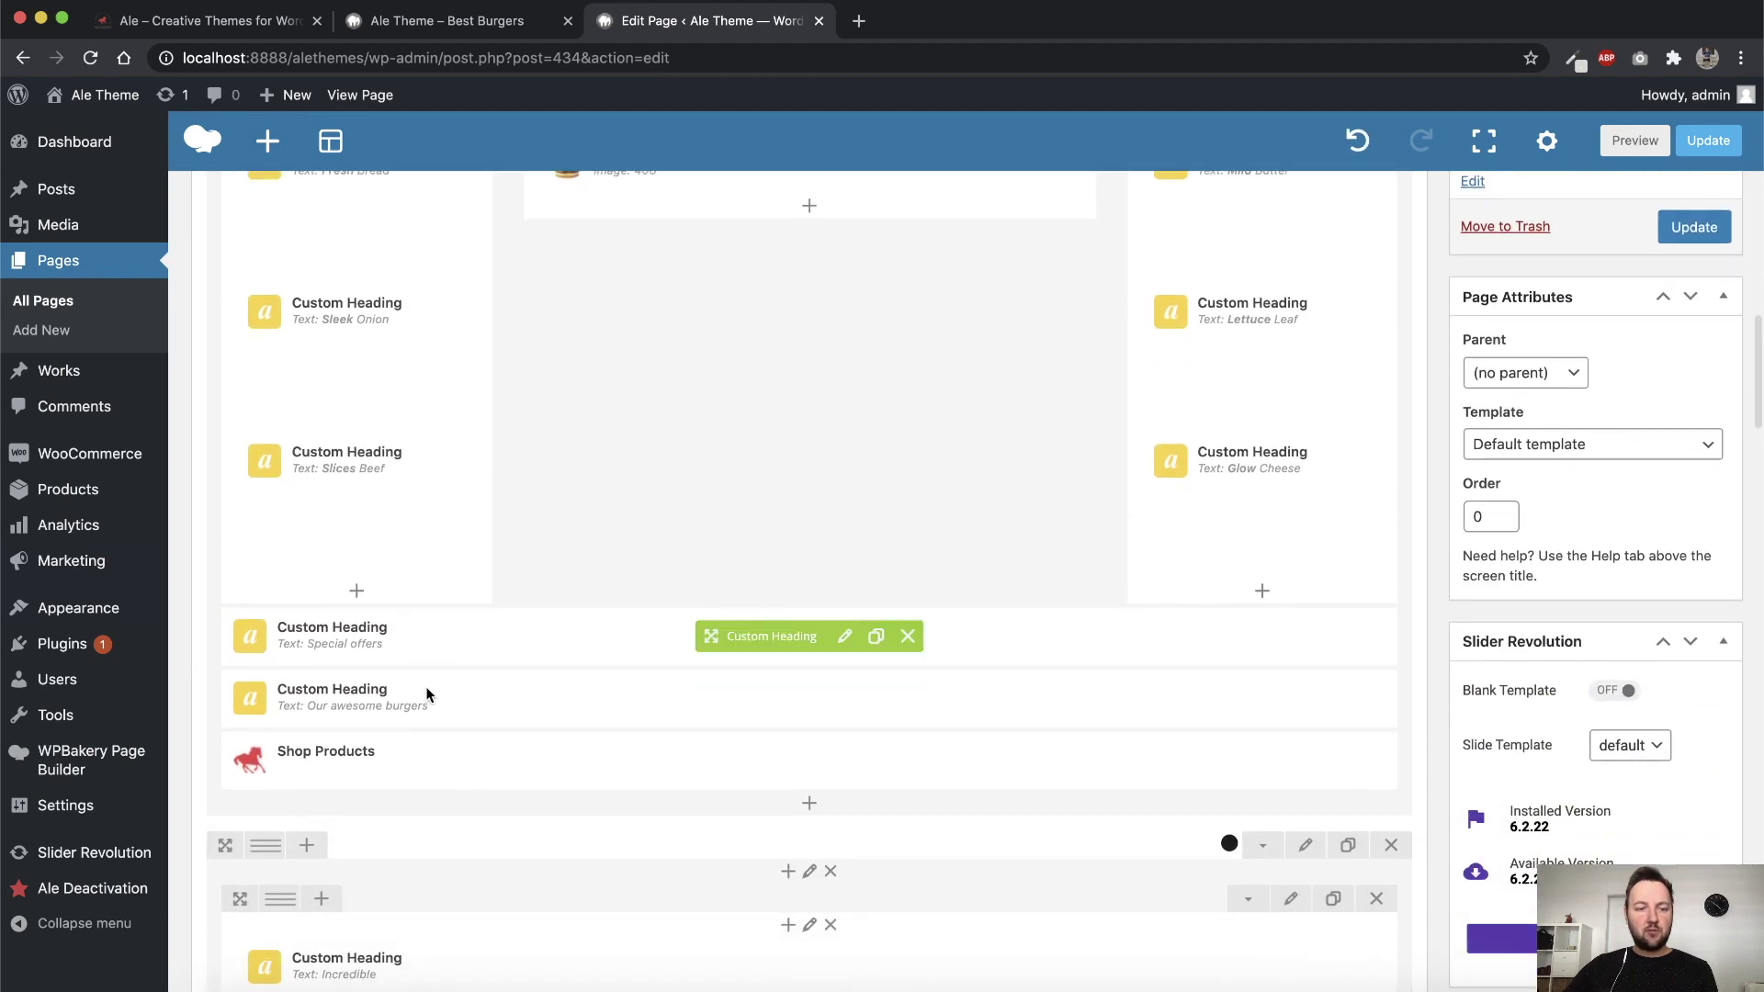
pyautogui.moveTo(777, 643); pyautogui.dragTo(771, 695)
# Review the Testimonials, Delivery and Reward rows further down the Home page layout
pyautogui.scroll(-10, 770, 662)
pyautogui.scroll(-5, 781, 638)
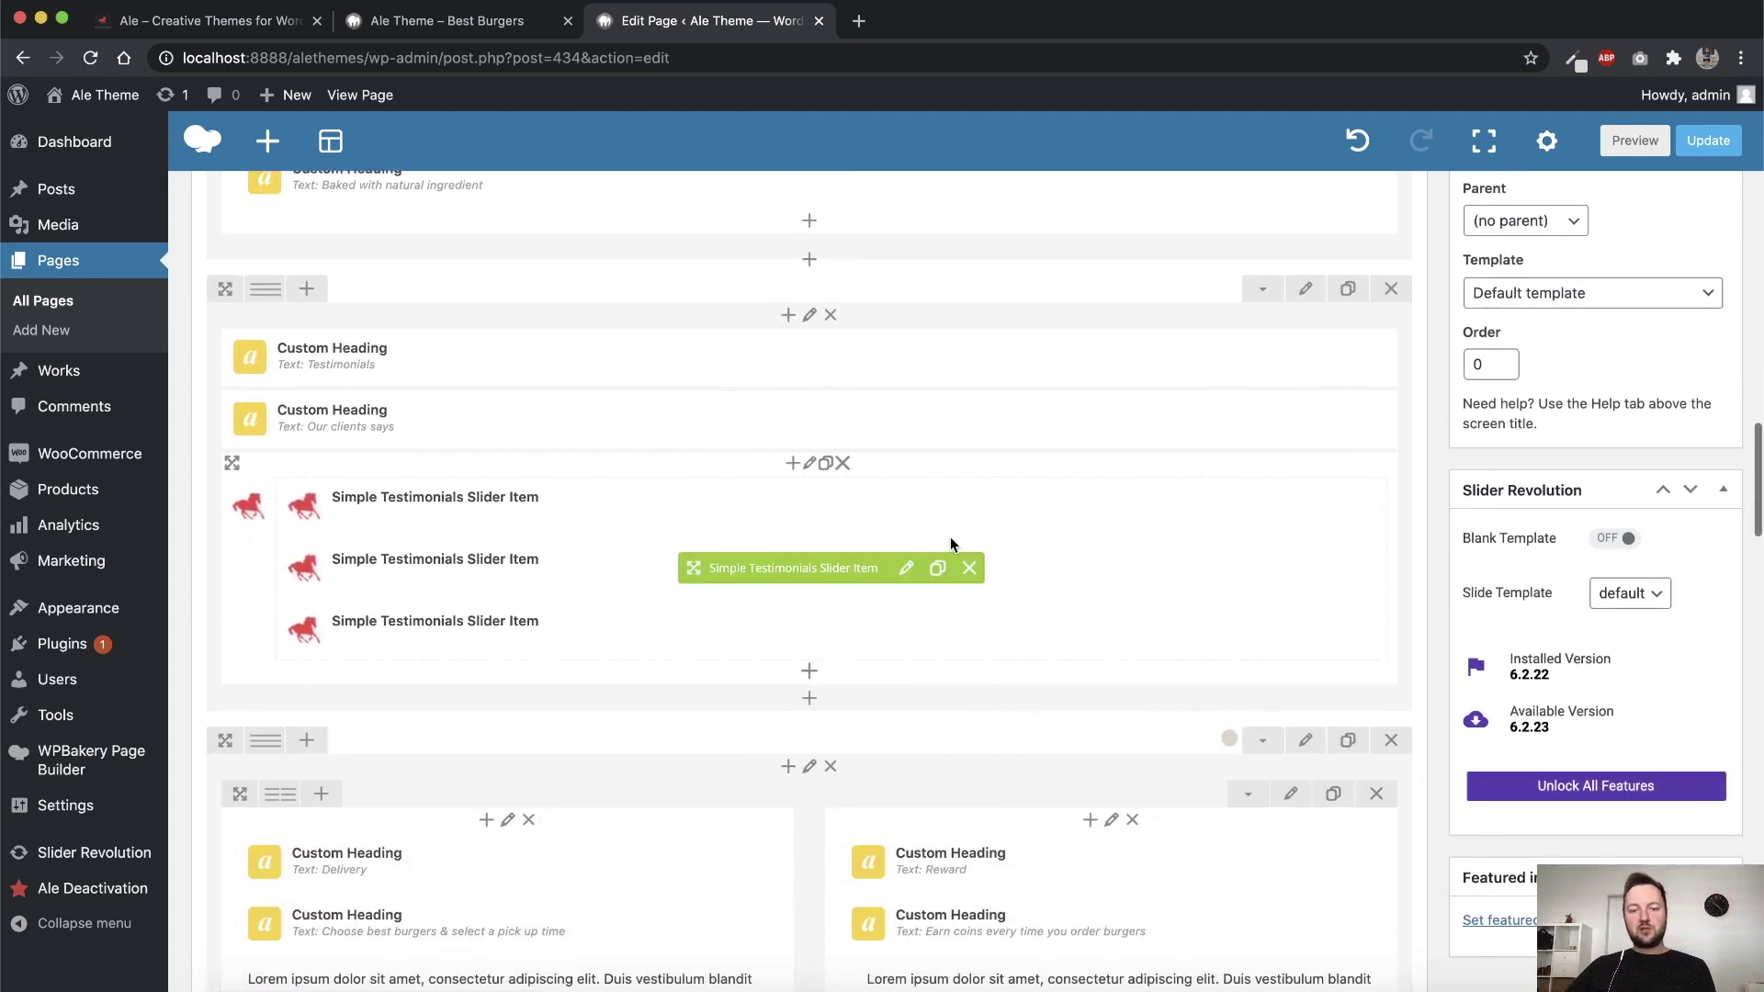
pyautogui.scroll(-3, 1068, 508)
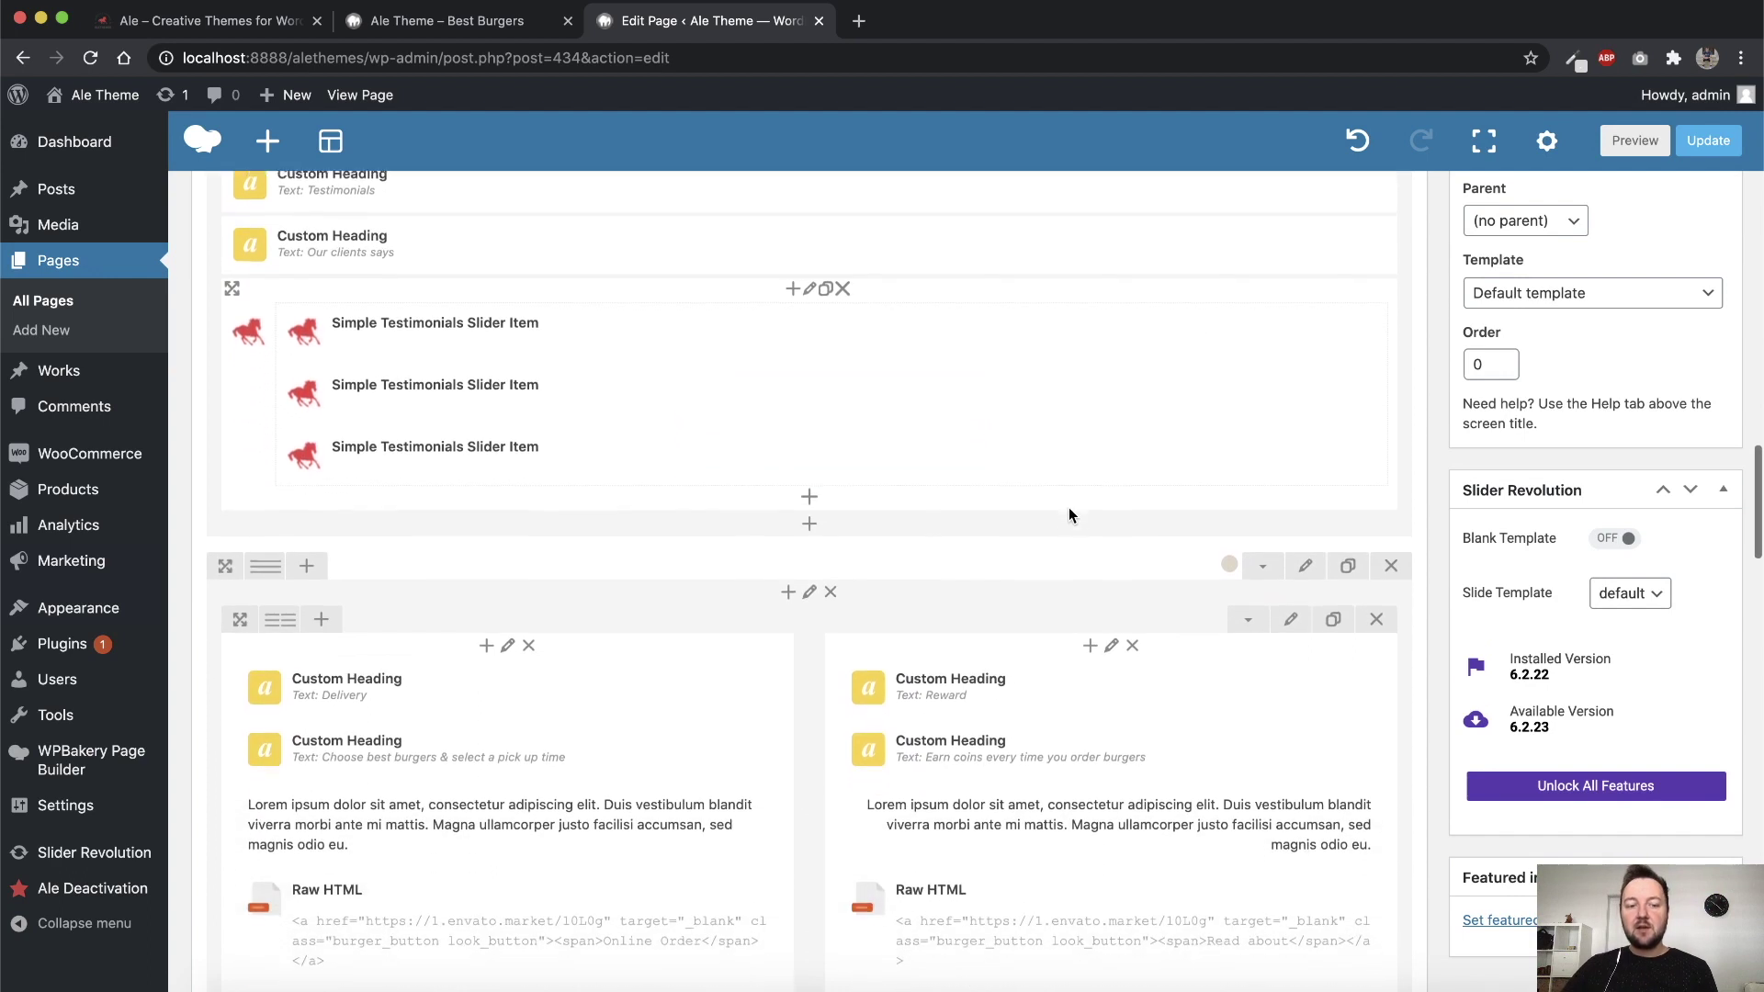
pyautogui.scroll(-2, 1069, 510)
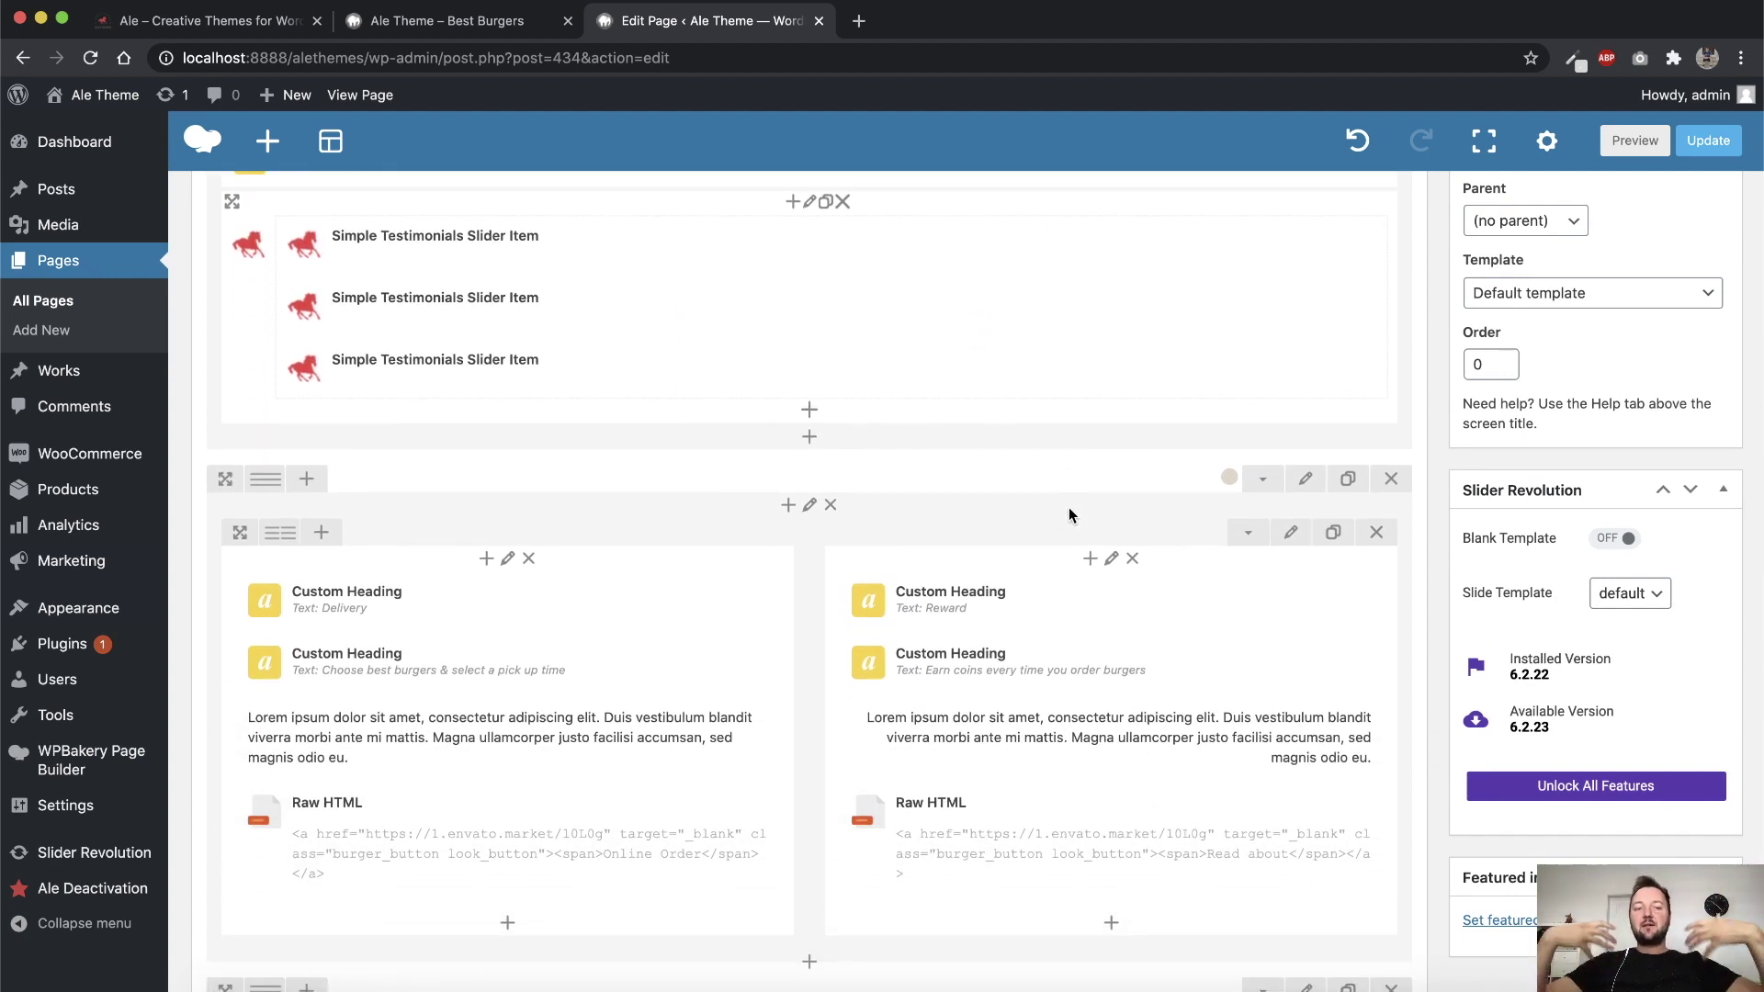
# Look over the product grid and the Baked with natural ingredient section on the live home page
pyautogui.click(447, 22)
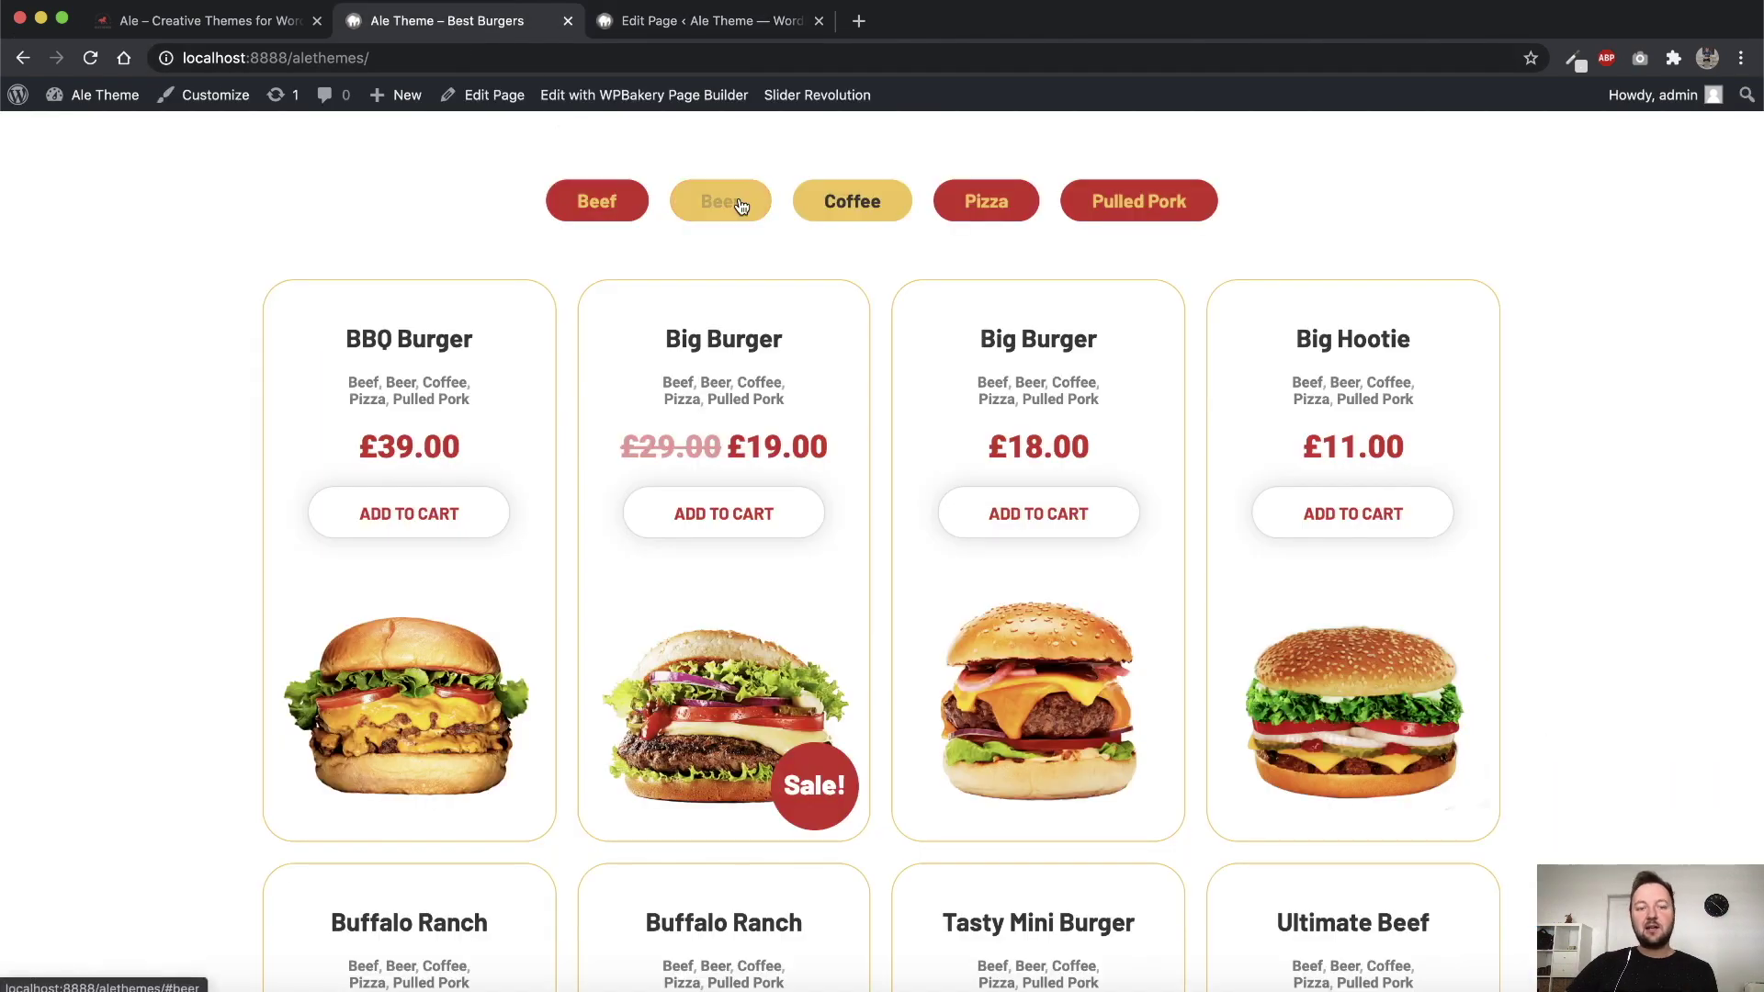
pyautogui.scroll(-3, 1673, 452)
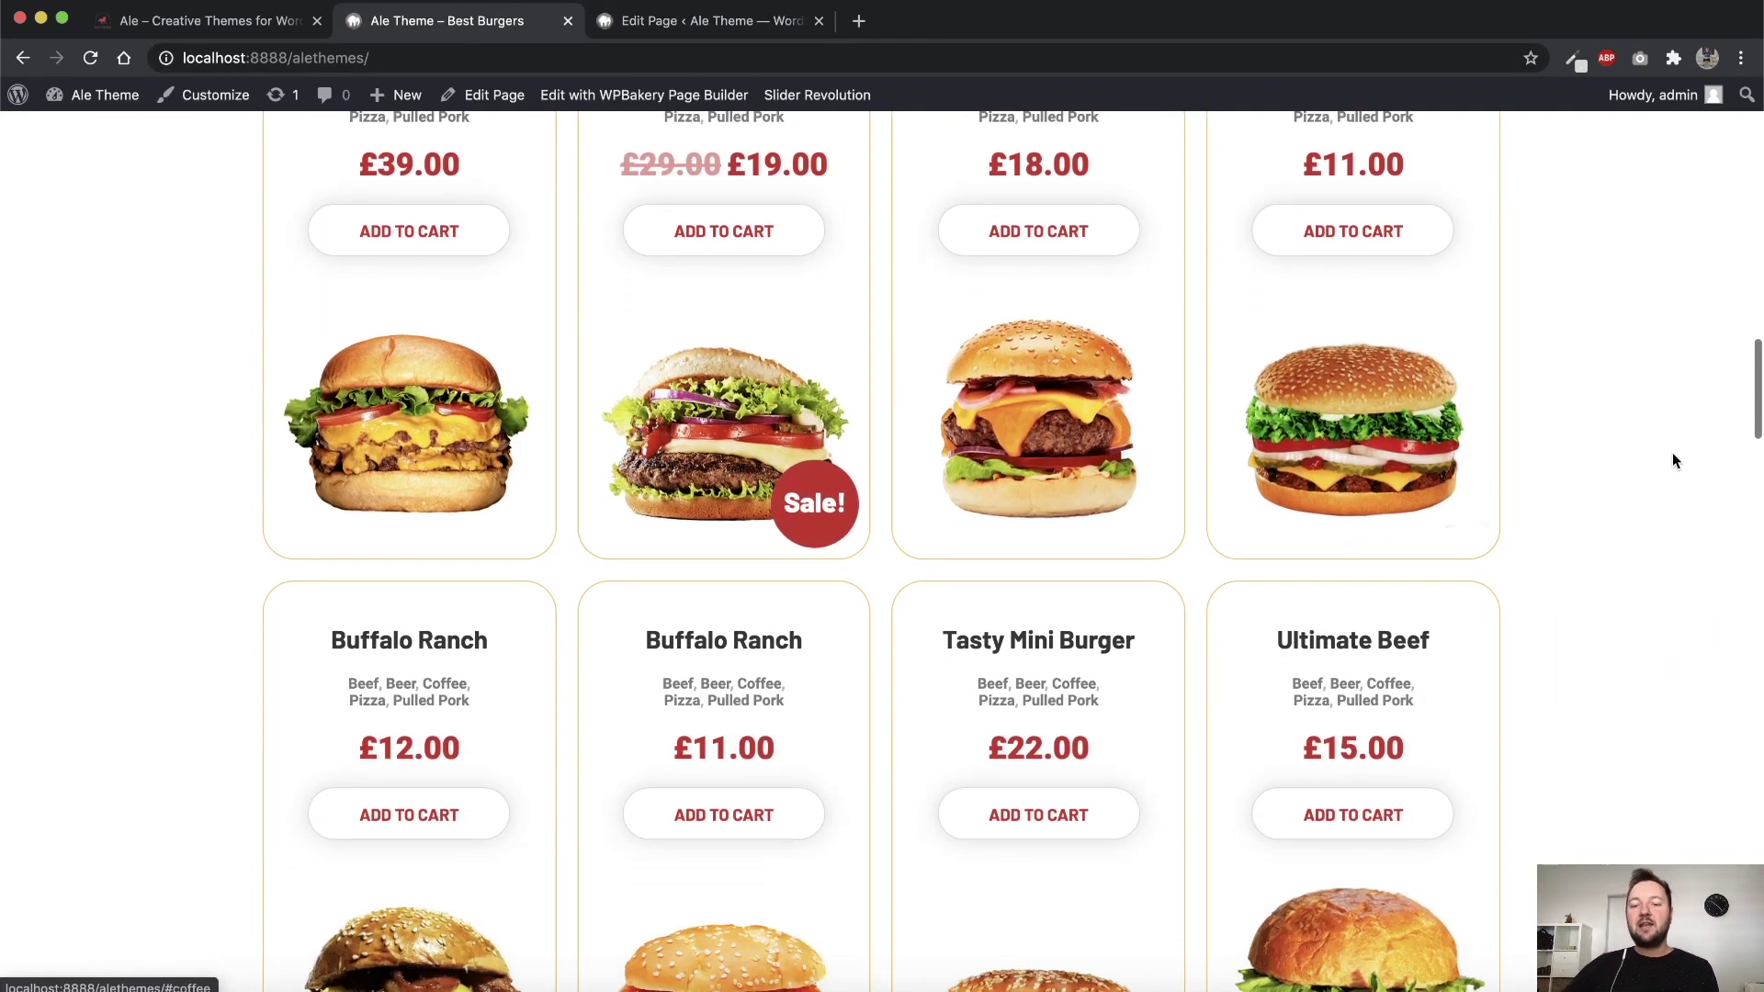
pyautogui.scroll(-7, 1672, 452)
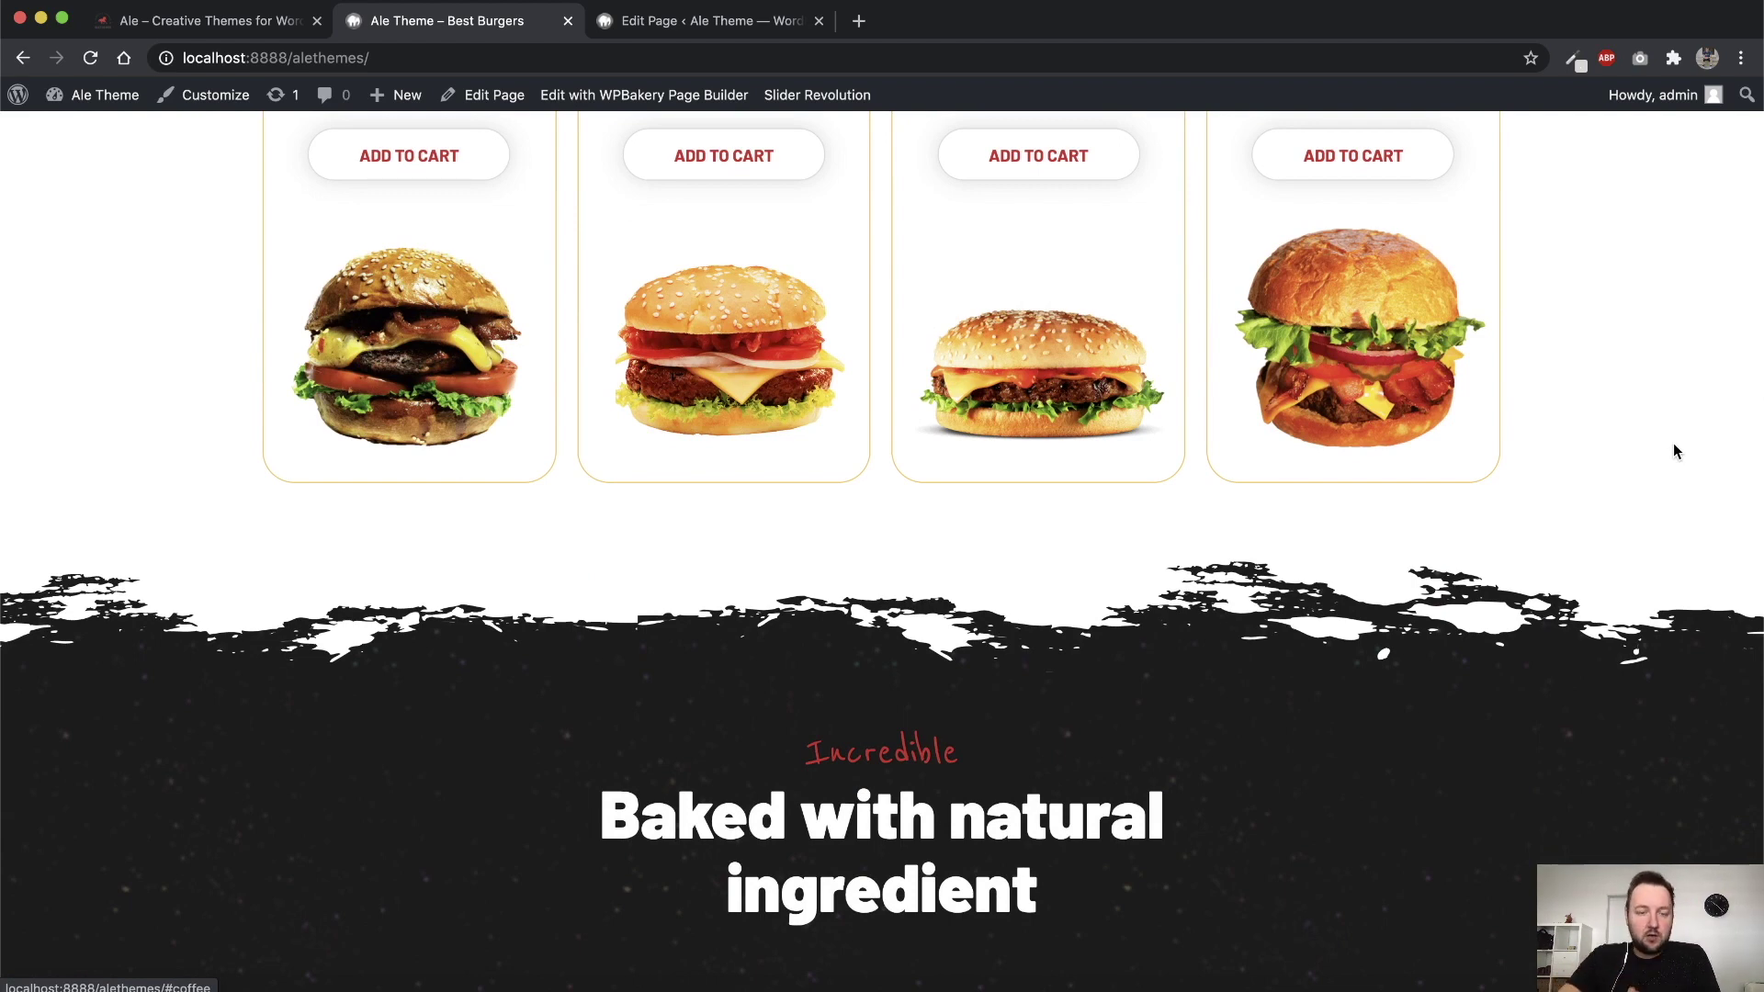
pyautogui.scroll(-2, 1673, 450)
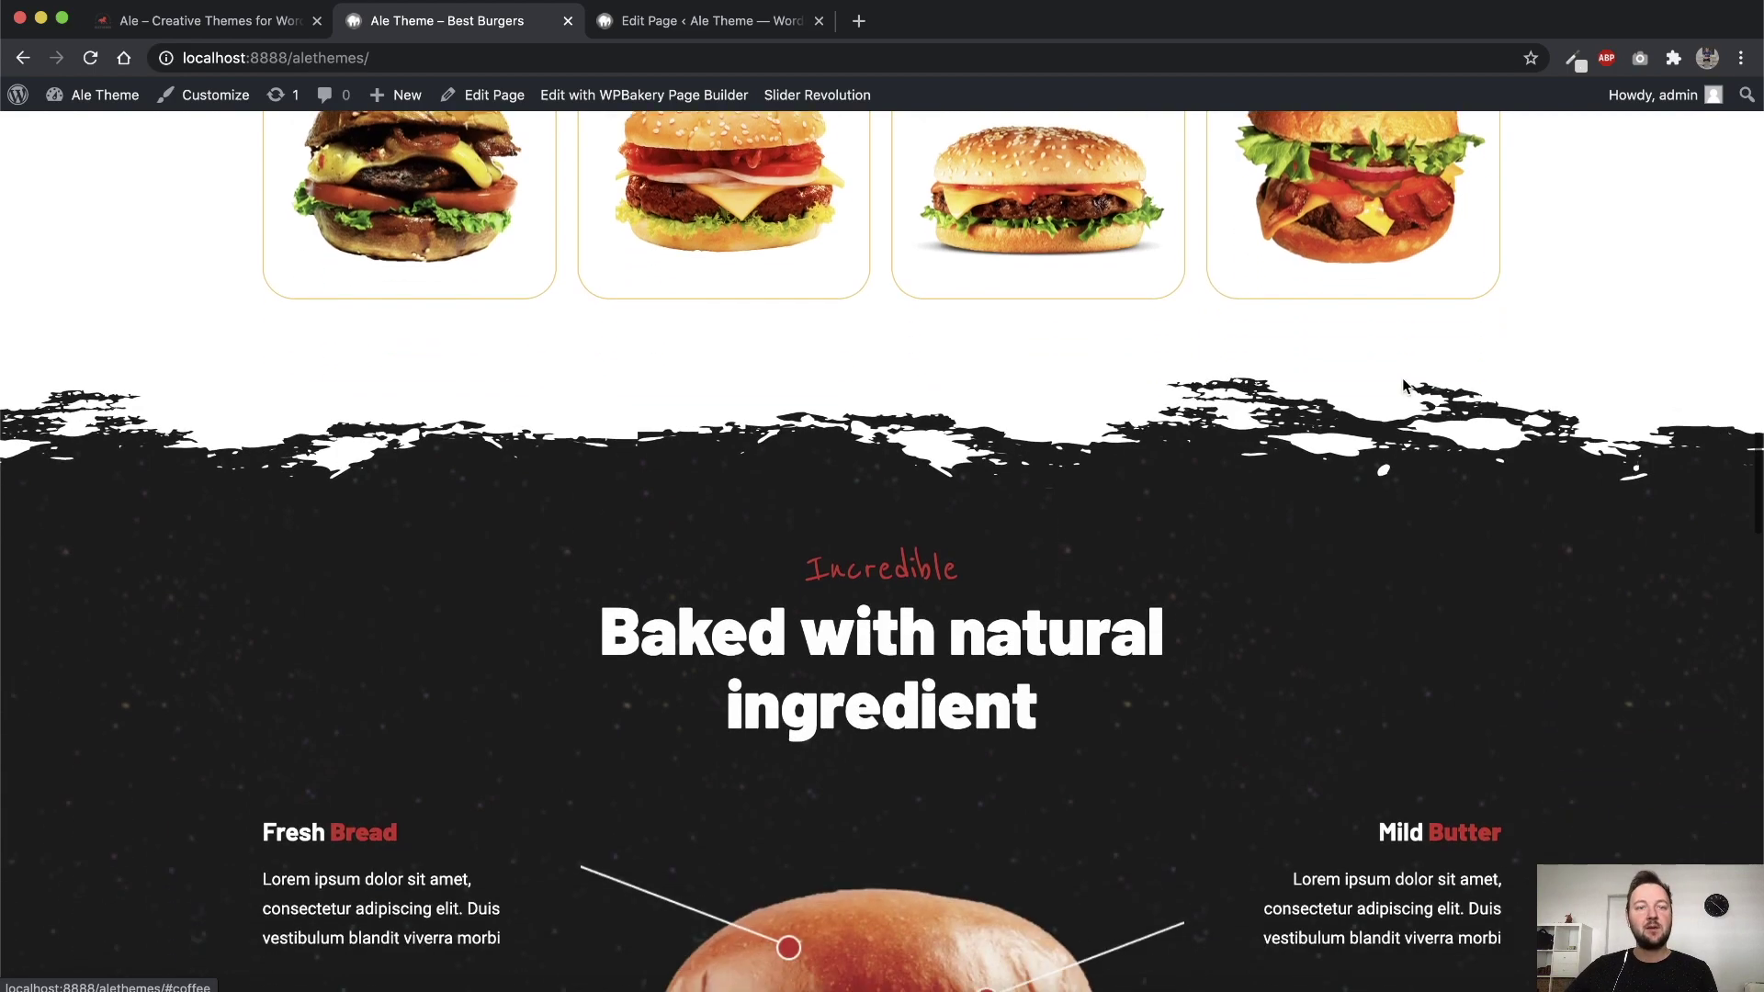
pyautogui.scroll(-4, 1072, 428)
# Examine the Home page's builder layout from the Recent Blog Posts row back up to the Slider Revolution 6 row
pyautogui.click(693, 21)
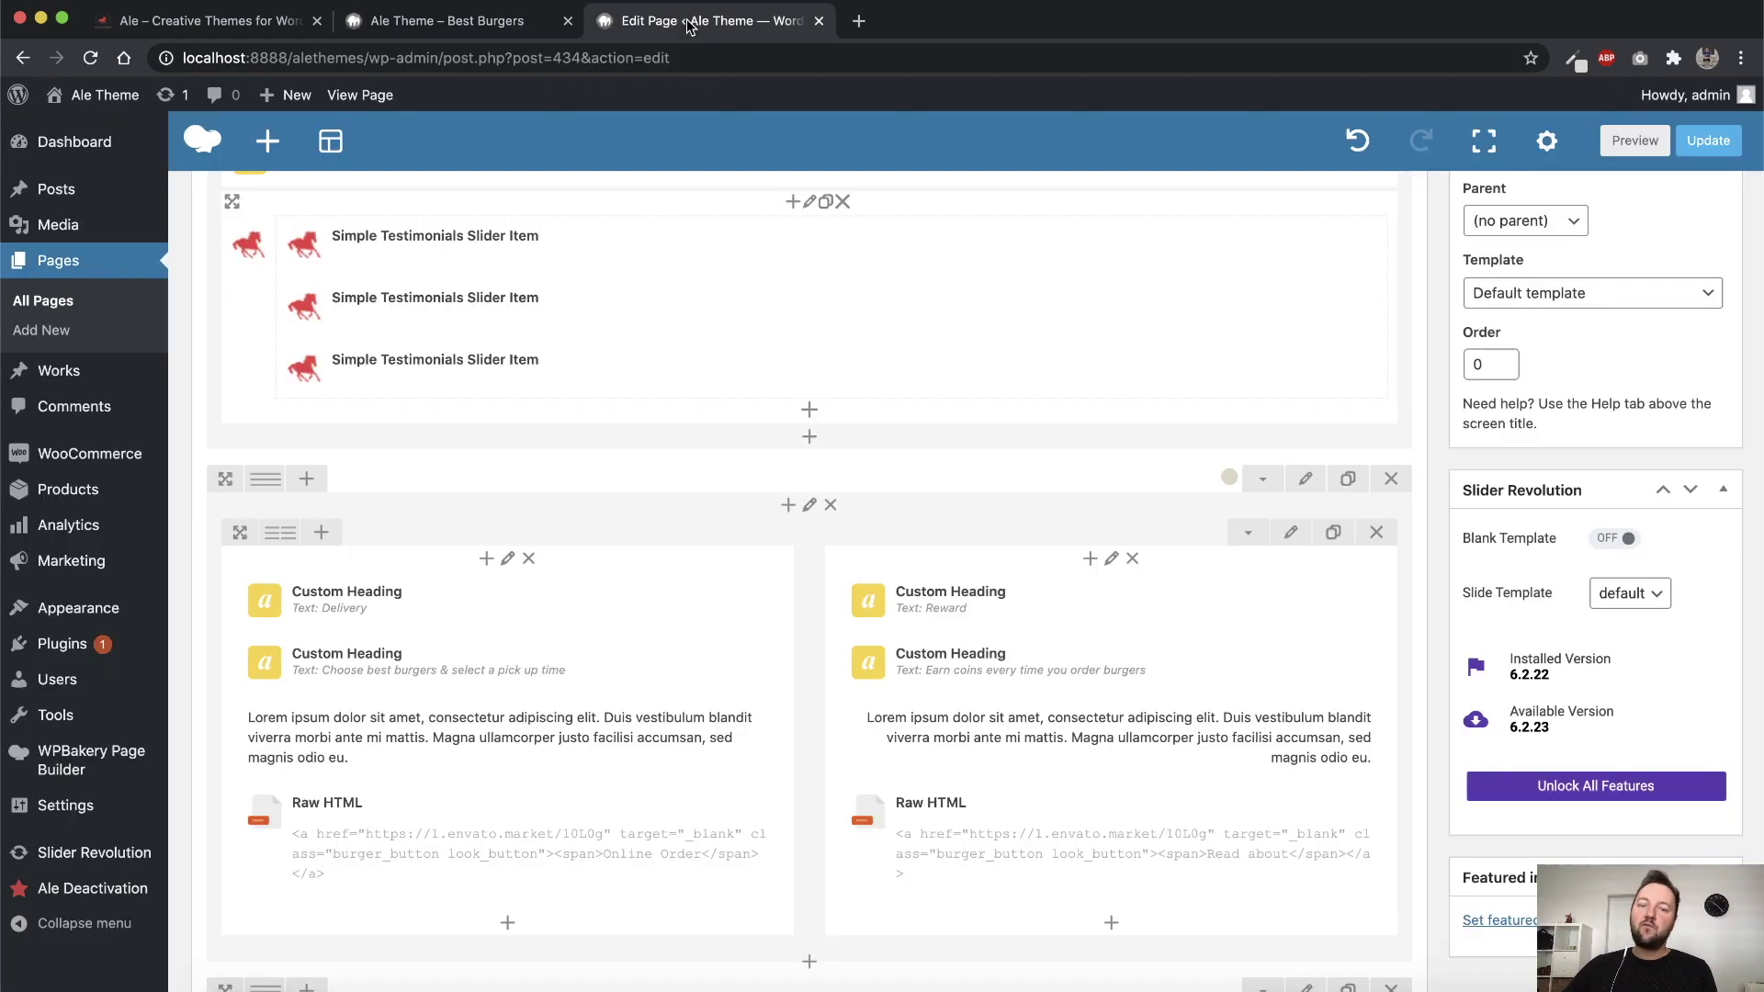
pyautogui.scroll(-8, 819, 481)
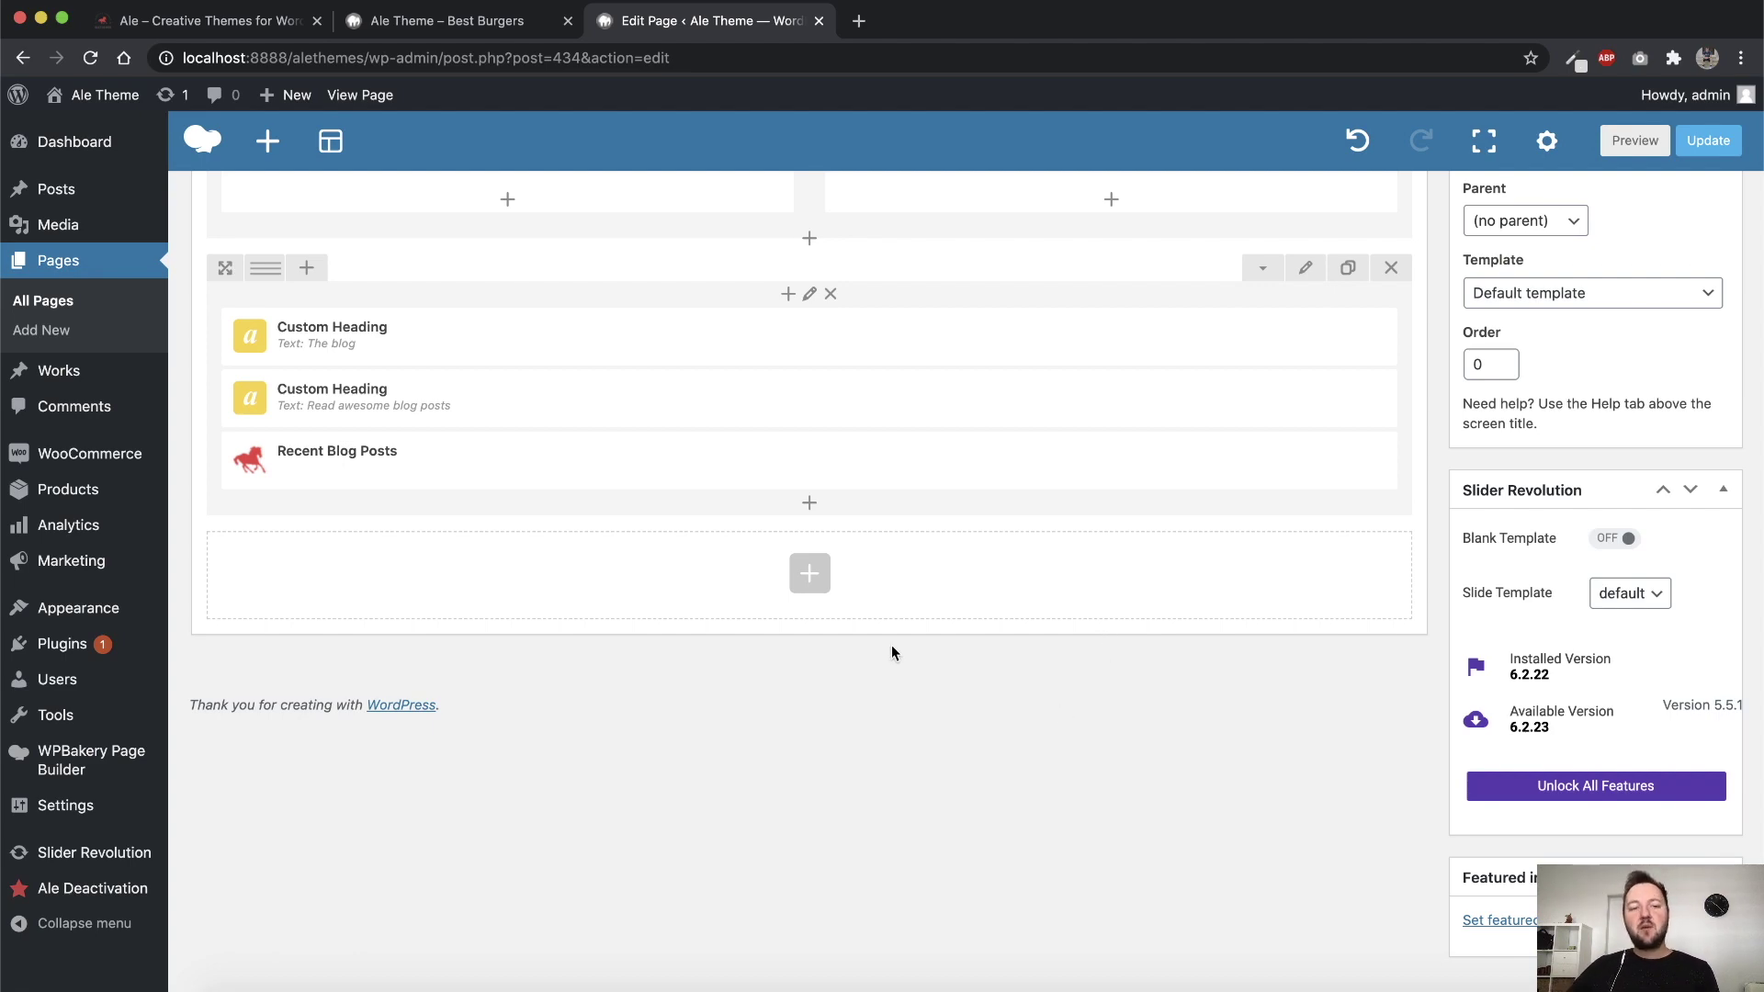
pyautogui.scroll(6, 891, 648)
pyautogui.scroll(8, 891, 648)
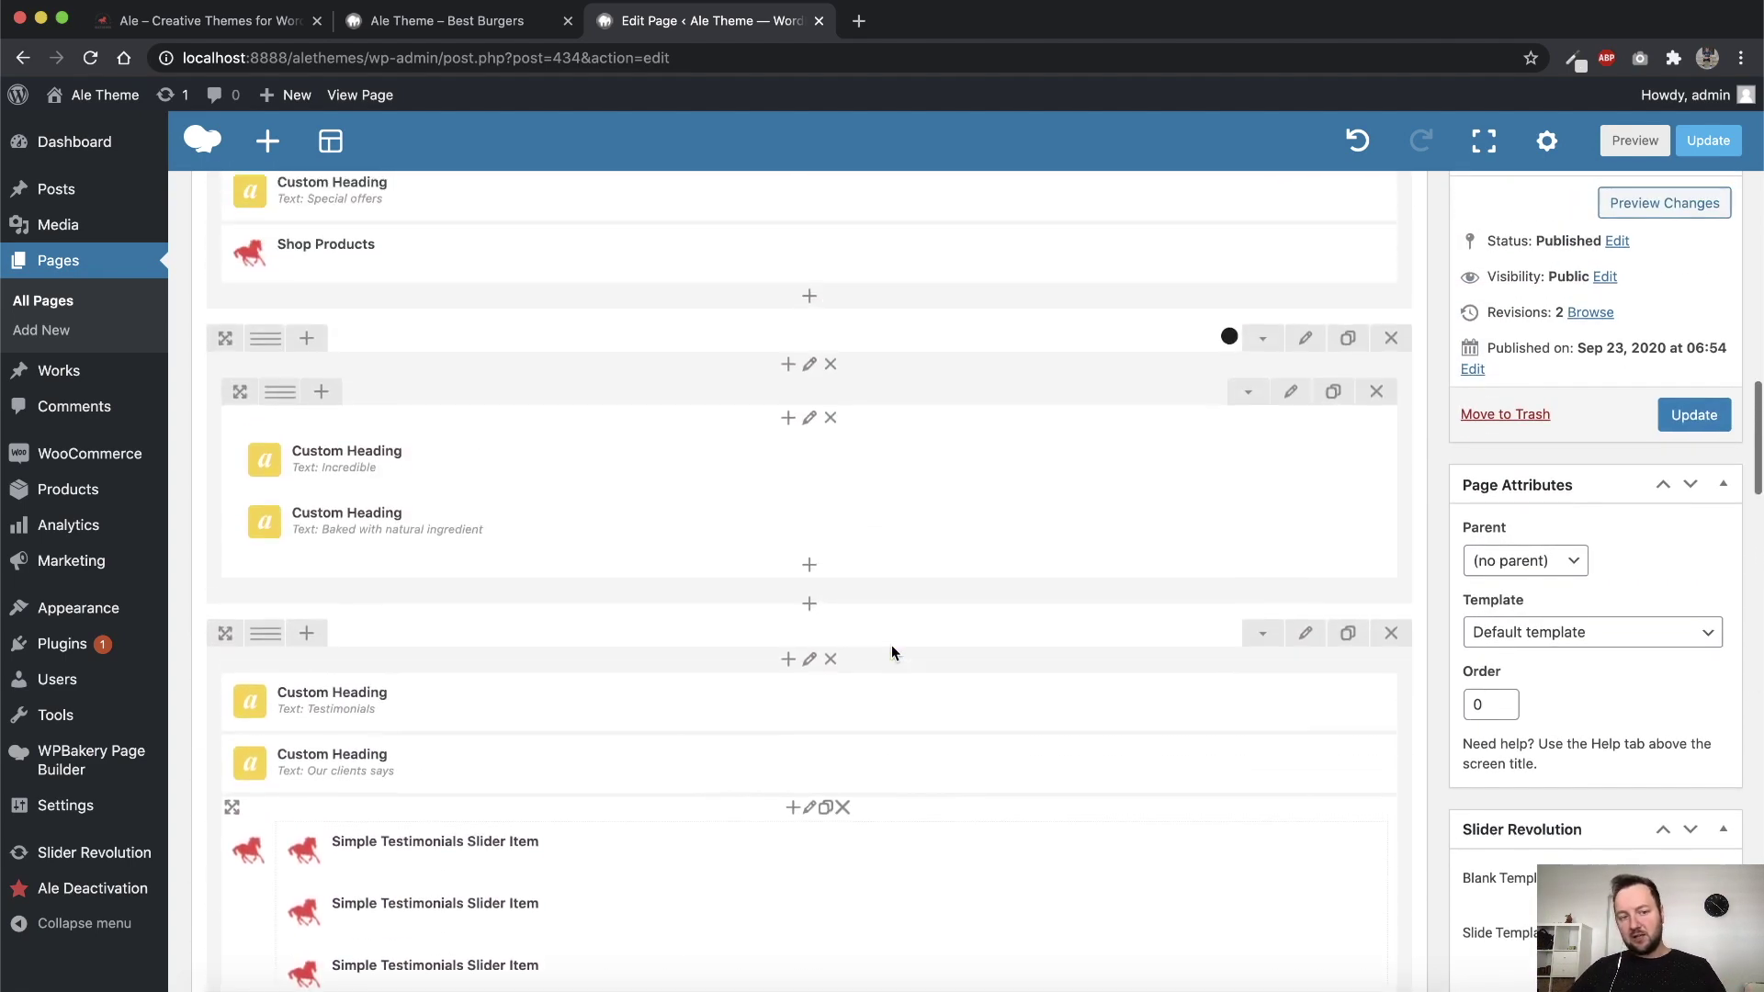
pyautogui.scroll(7, 921, 641)
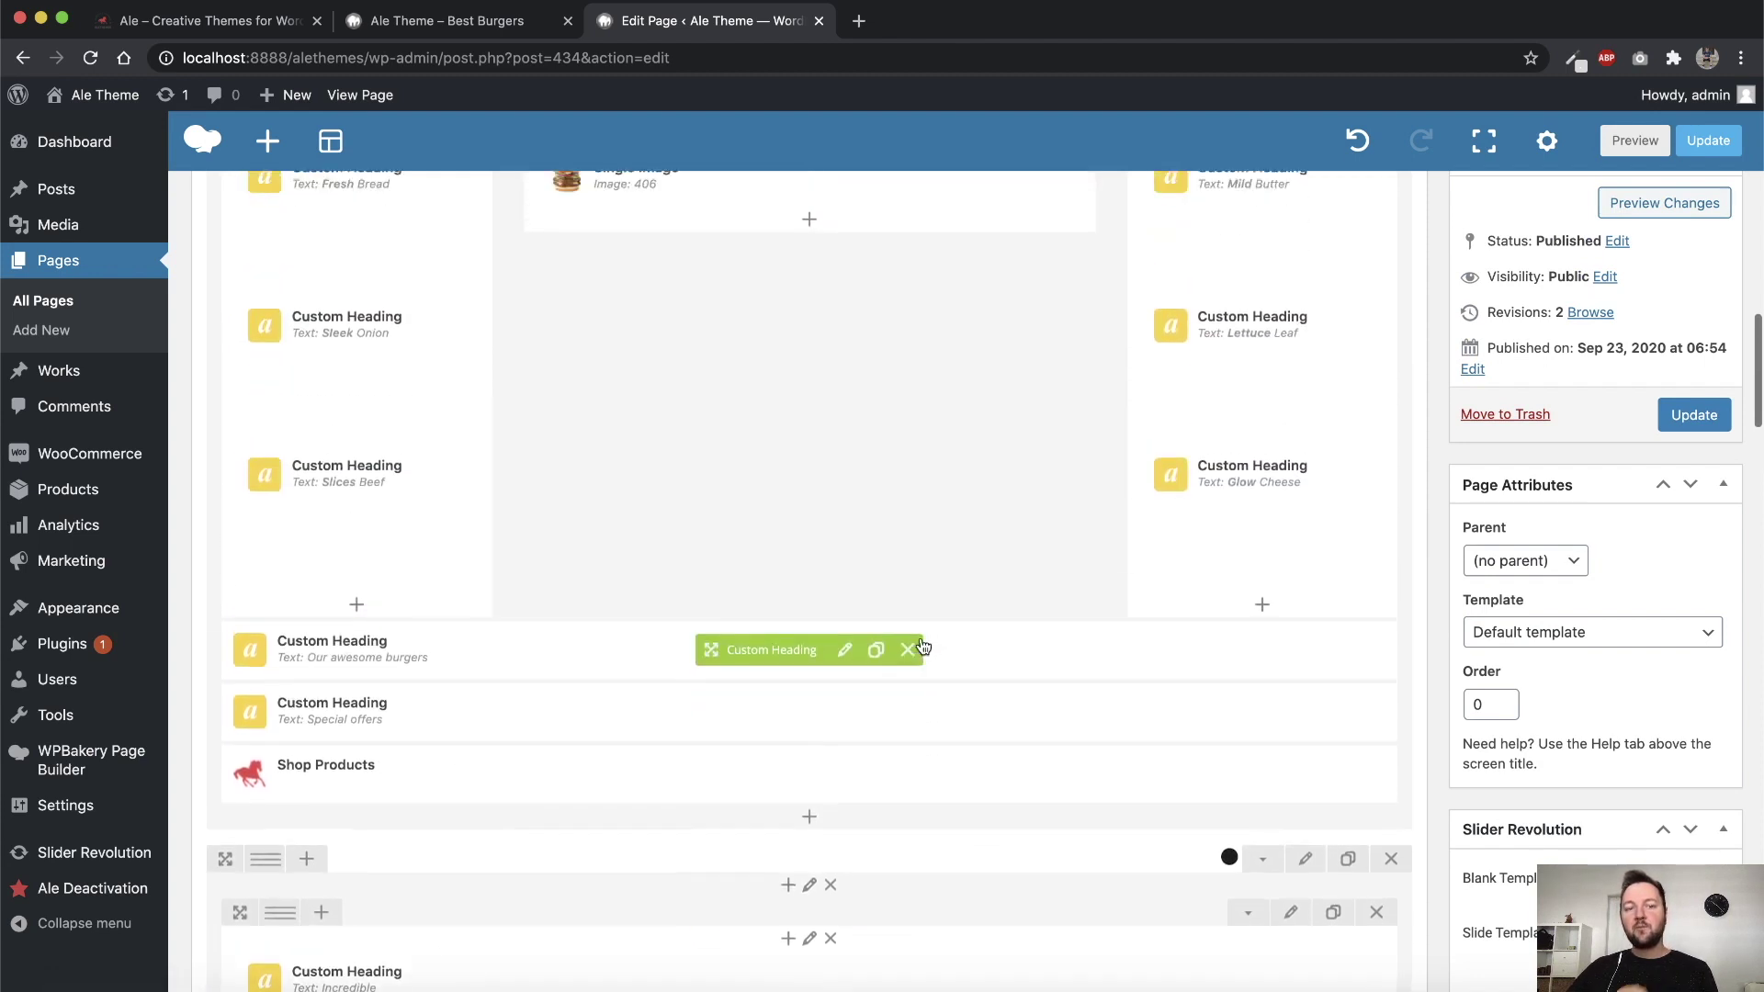
pyautogui.scroll(5, 726, 505)
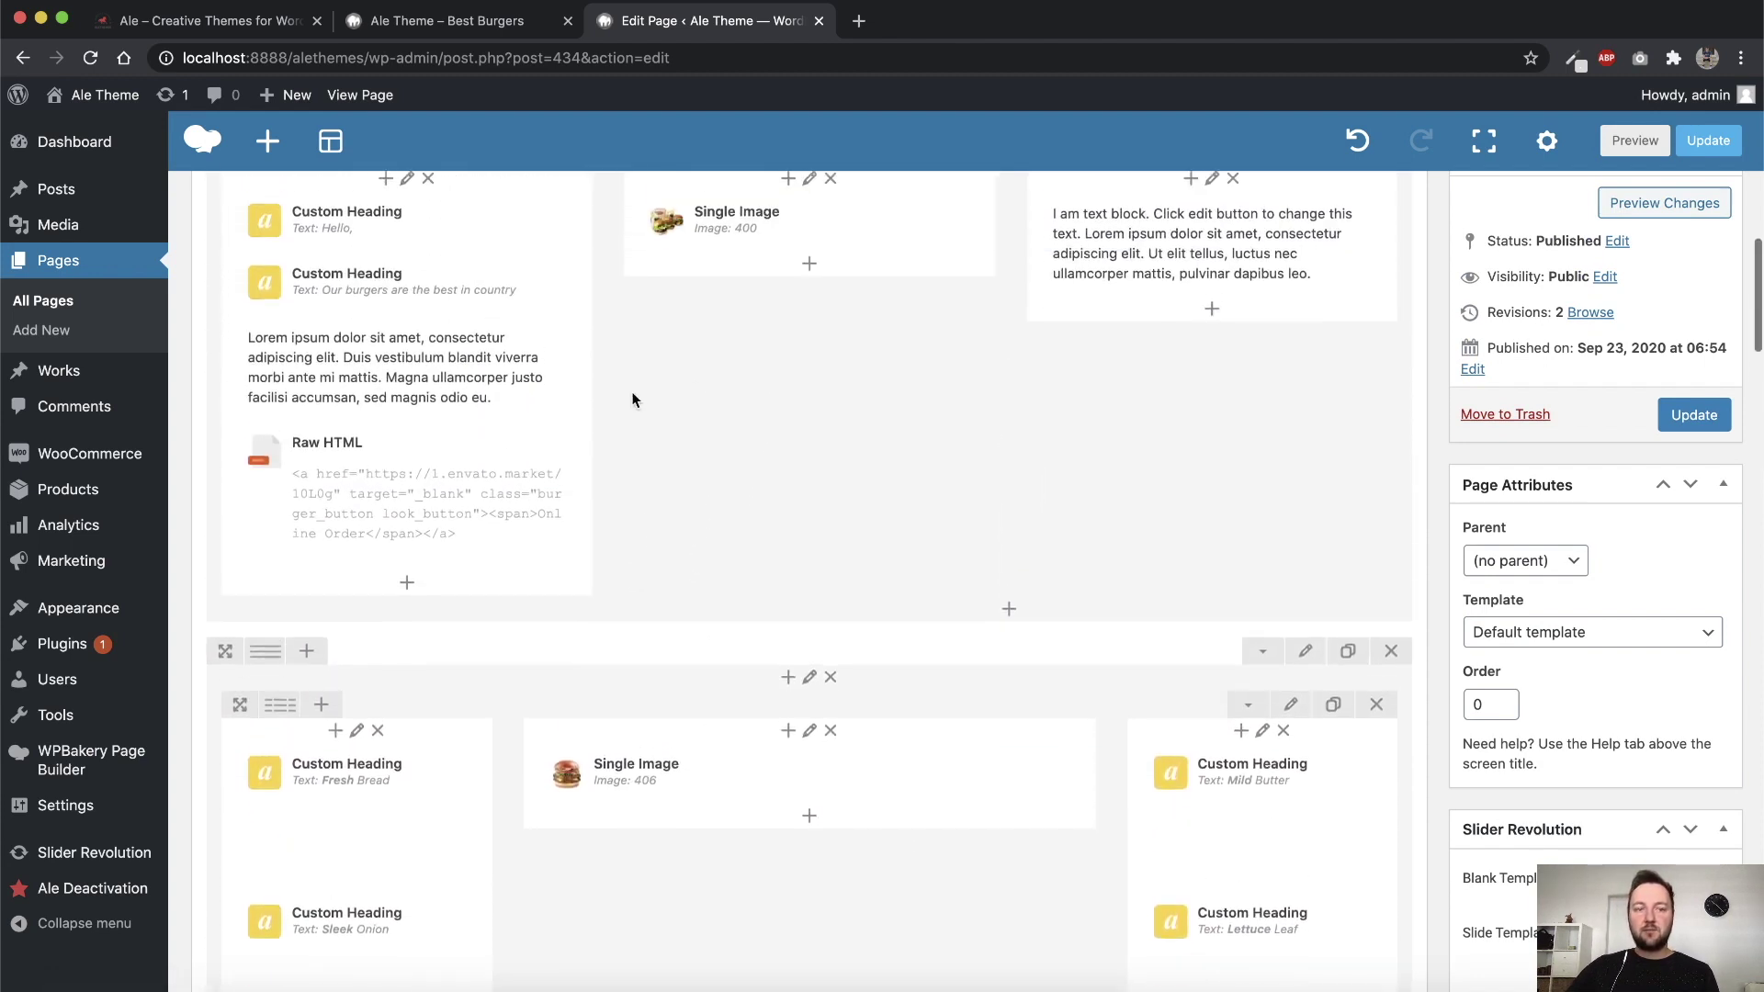
pyautogui.scroll(4, 776, 570)
pyautogui.moveTo(735, 579); pyautogui.dragTo(627, 591)
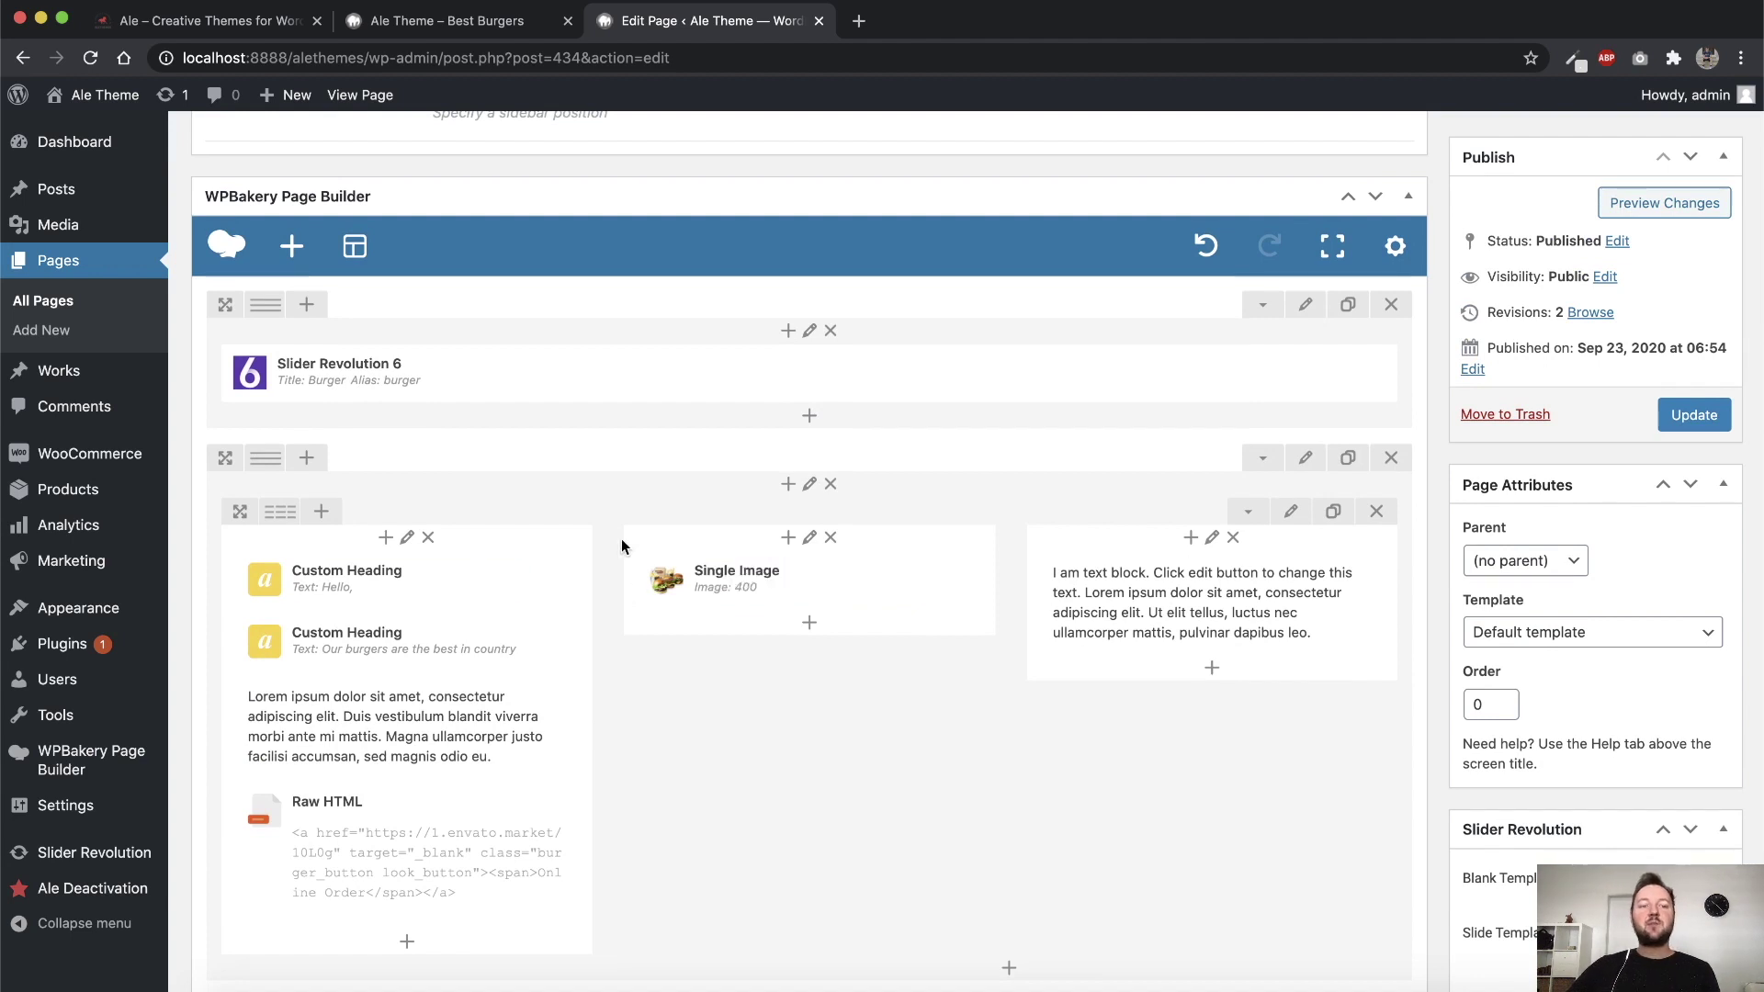
# Leave the page editor without saving the changes and open the Burger module for editing in Slider Revolution
pyautogui.moveTo(404, 390)
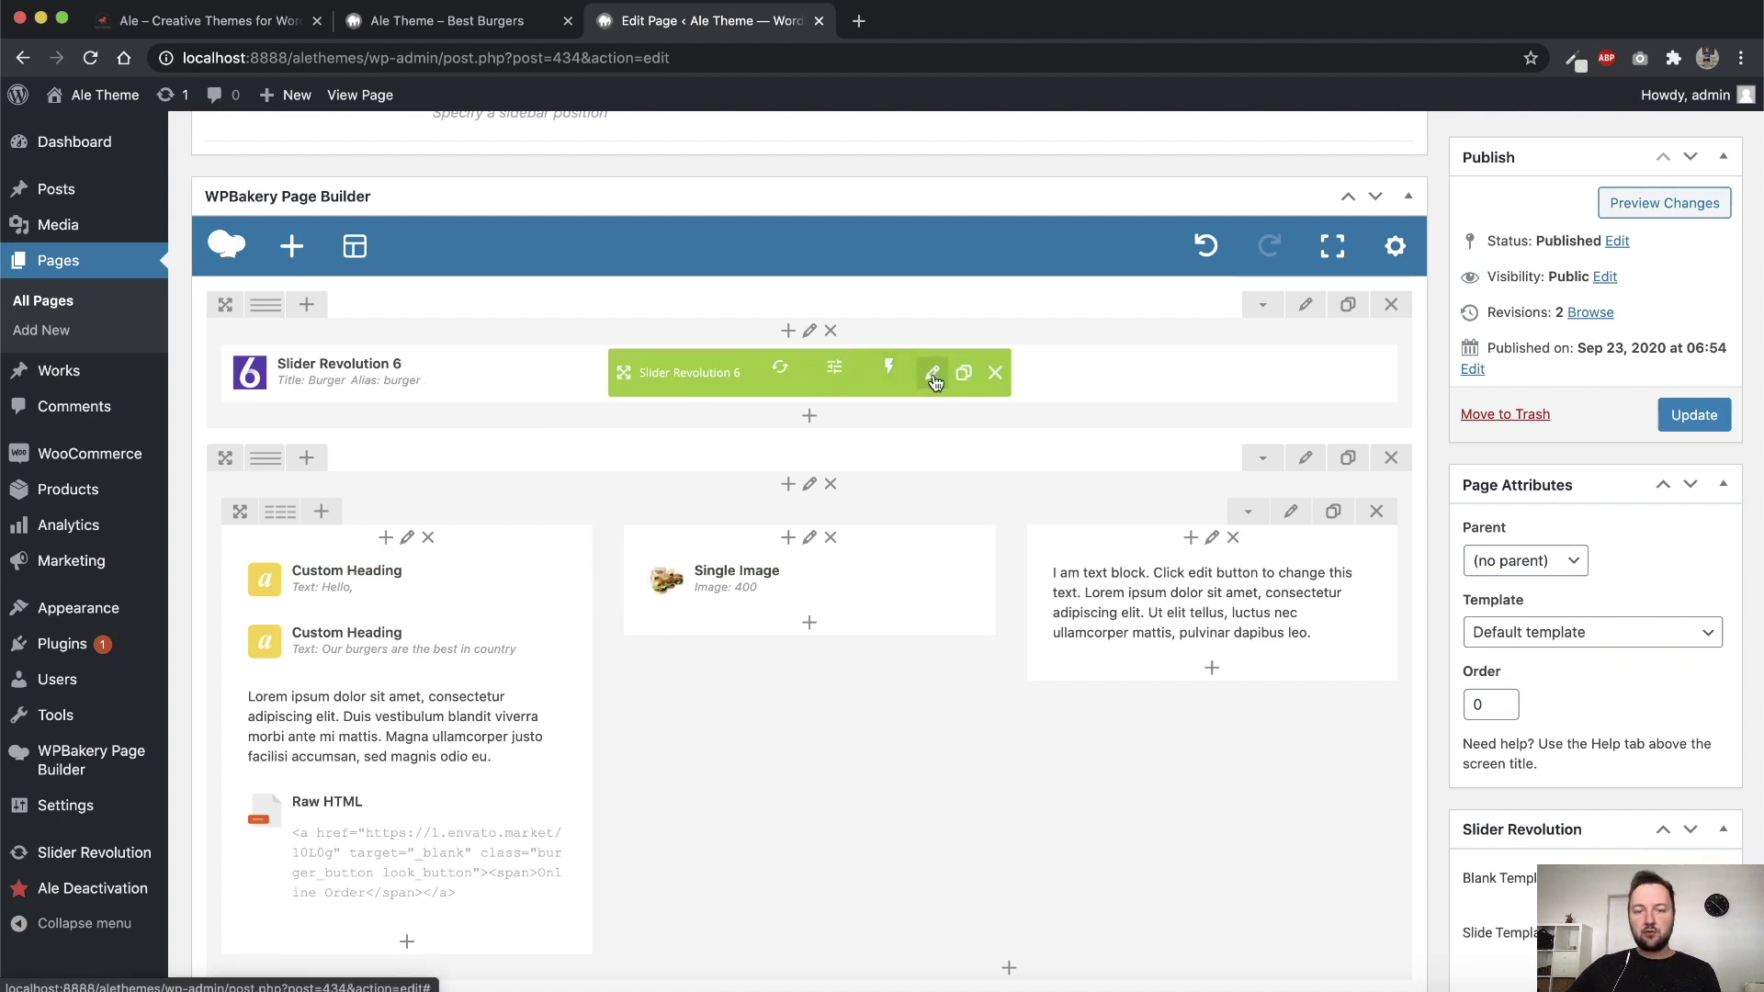
pyautogui.click(76, 862)
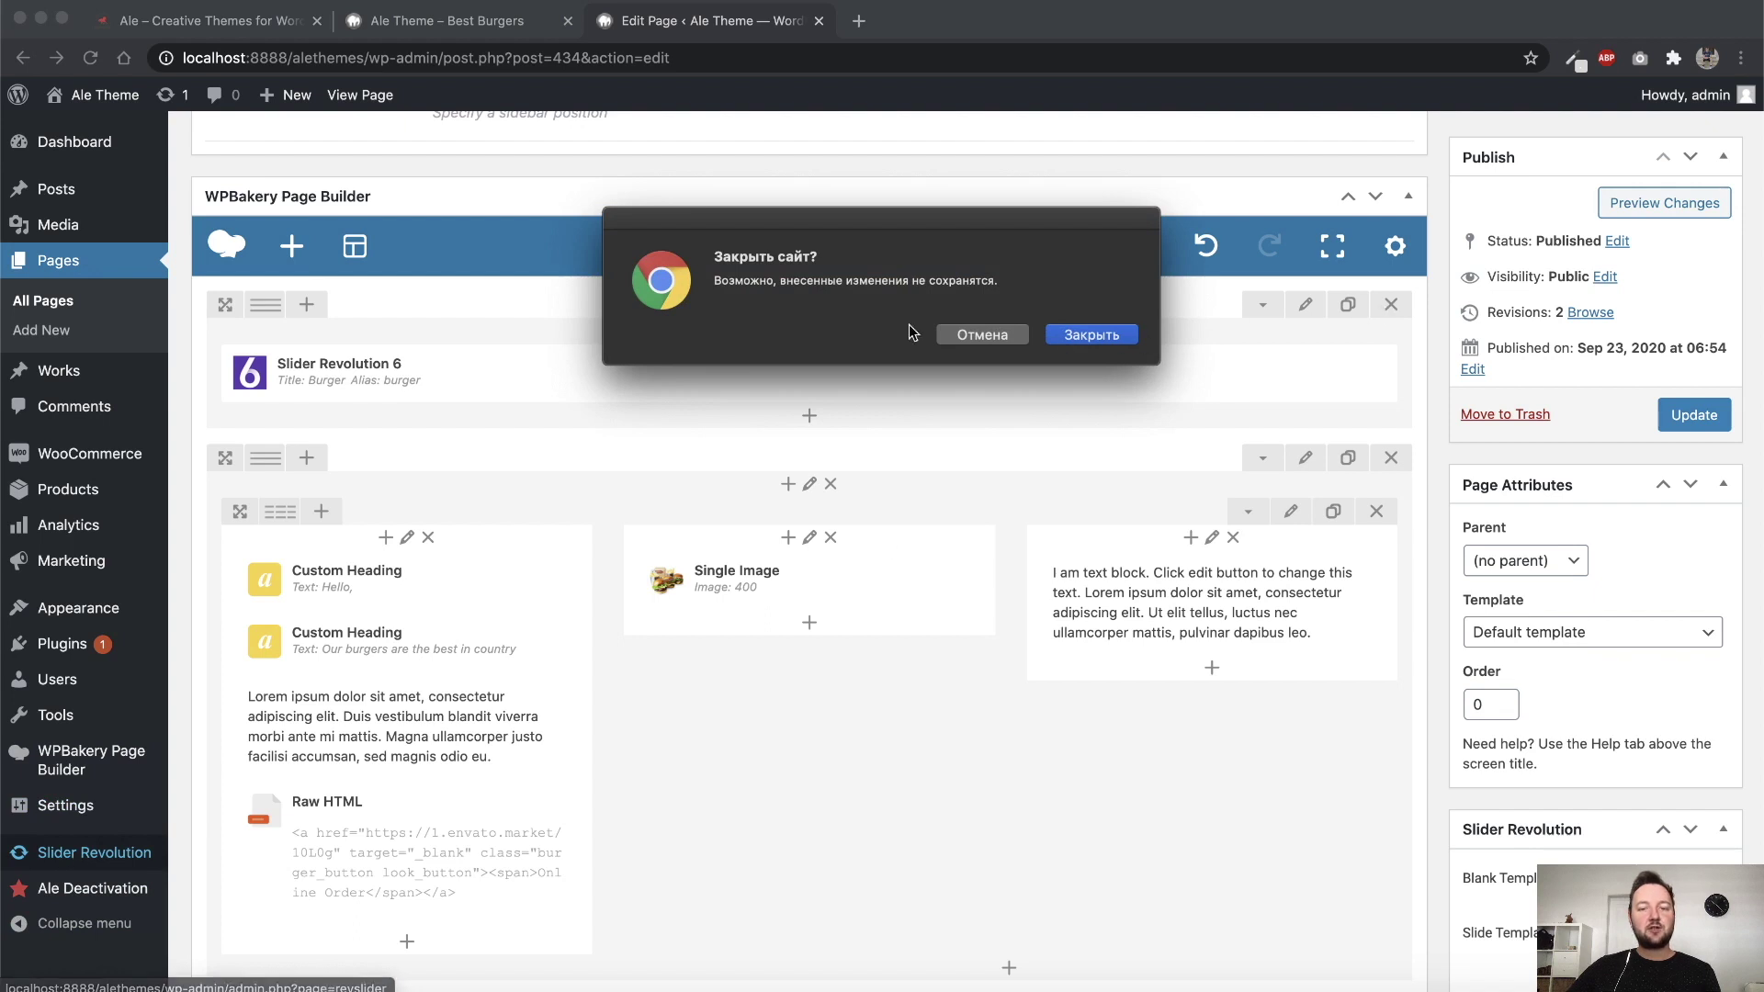
pyautogui.click(1121, 338)
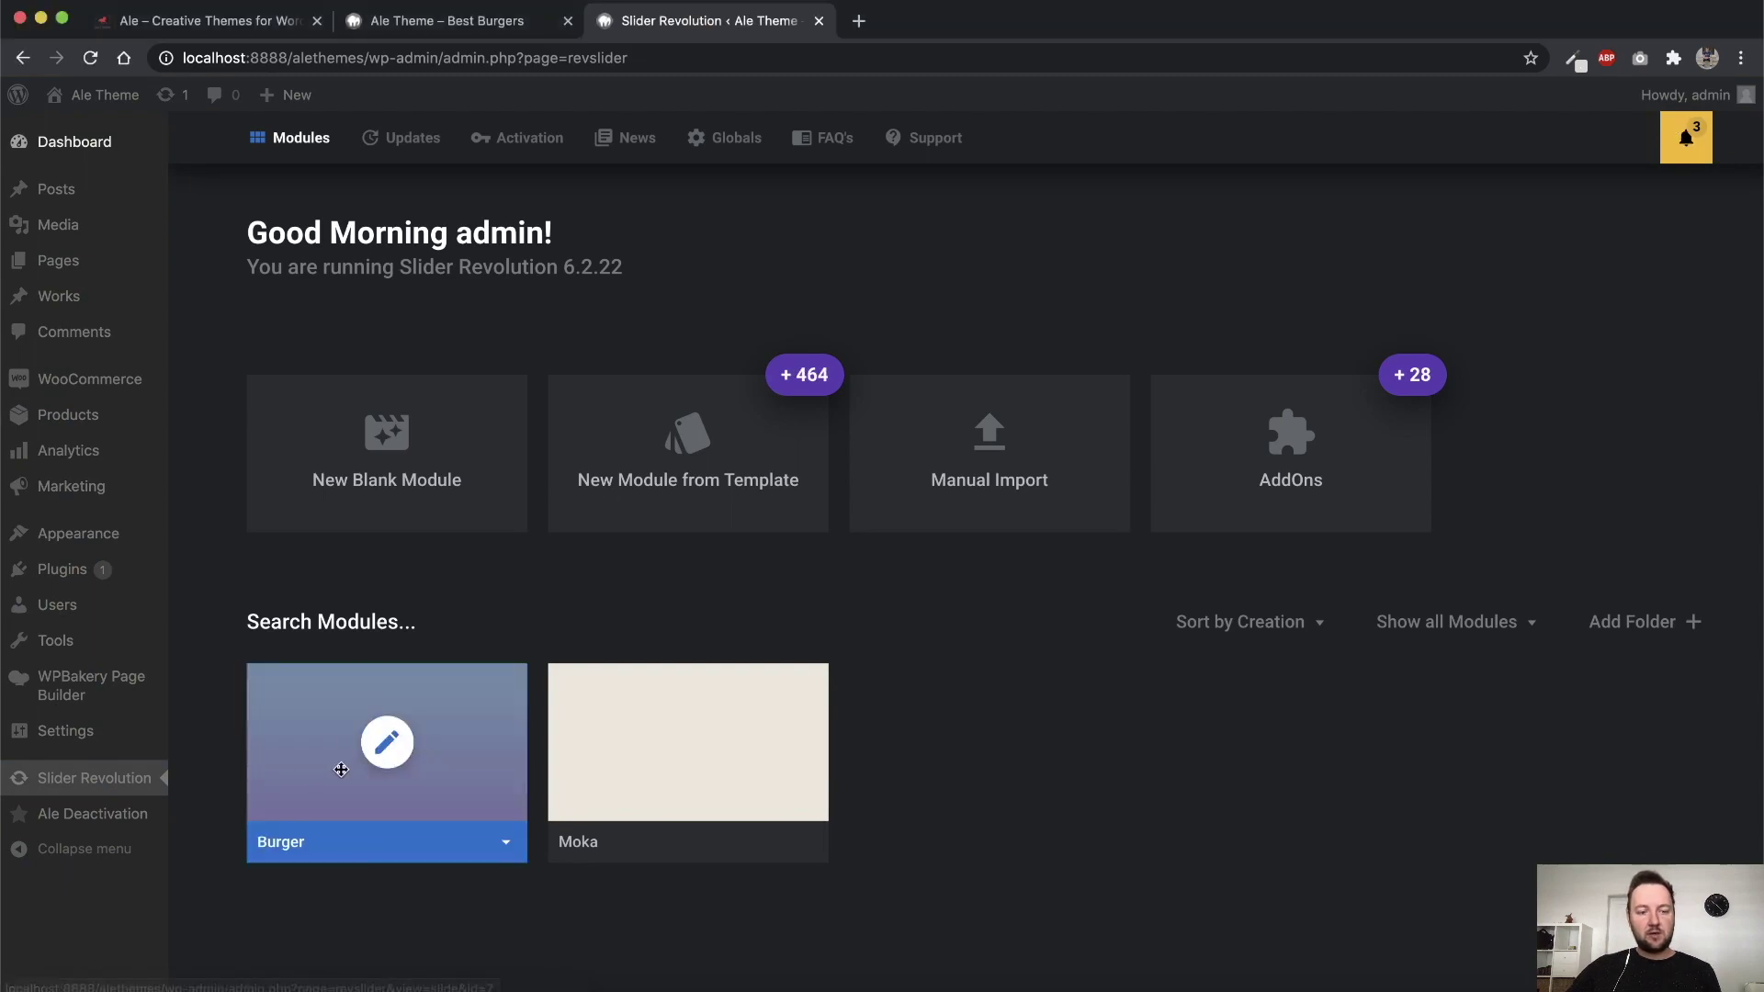
pyautogui.click(389, 746)
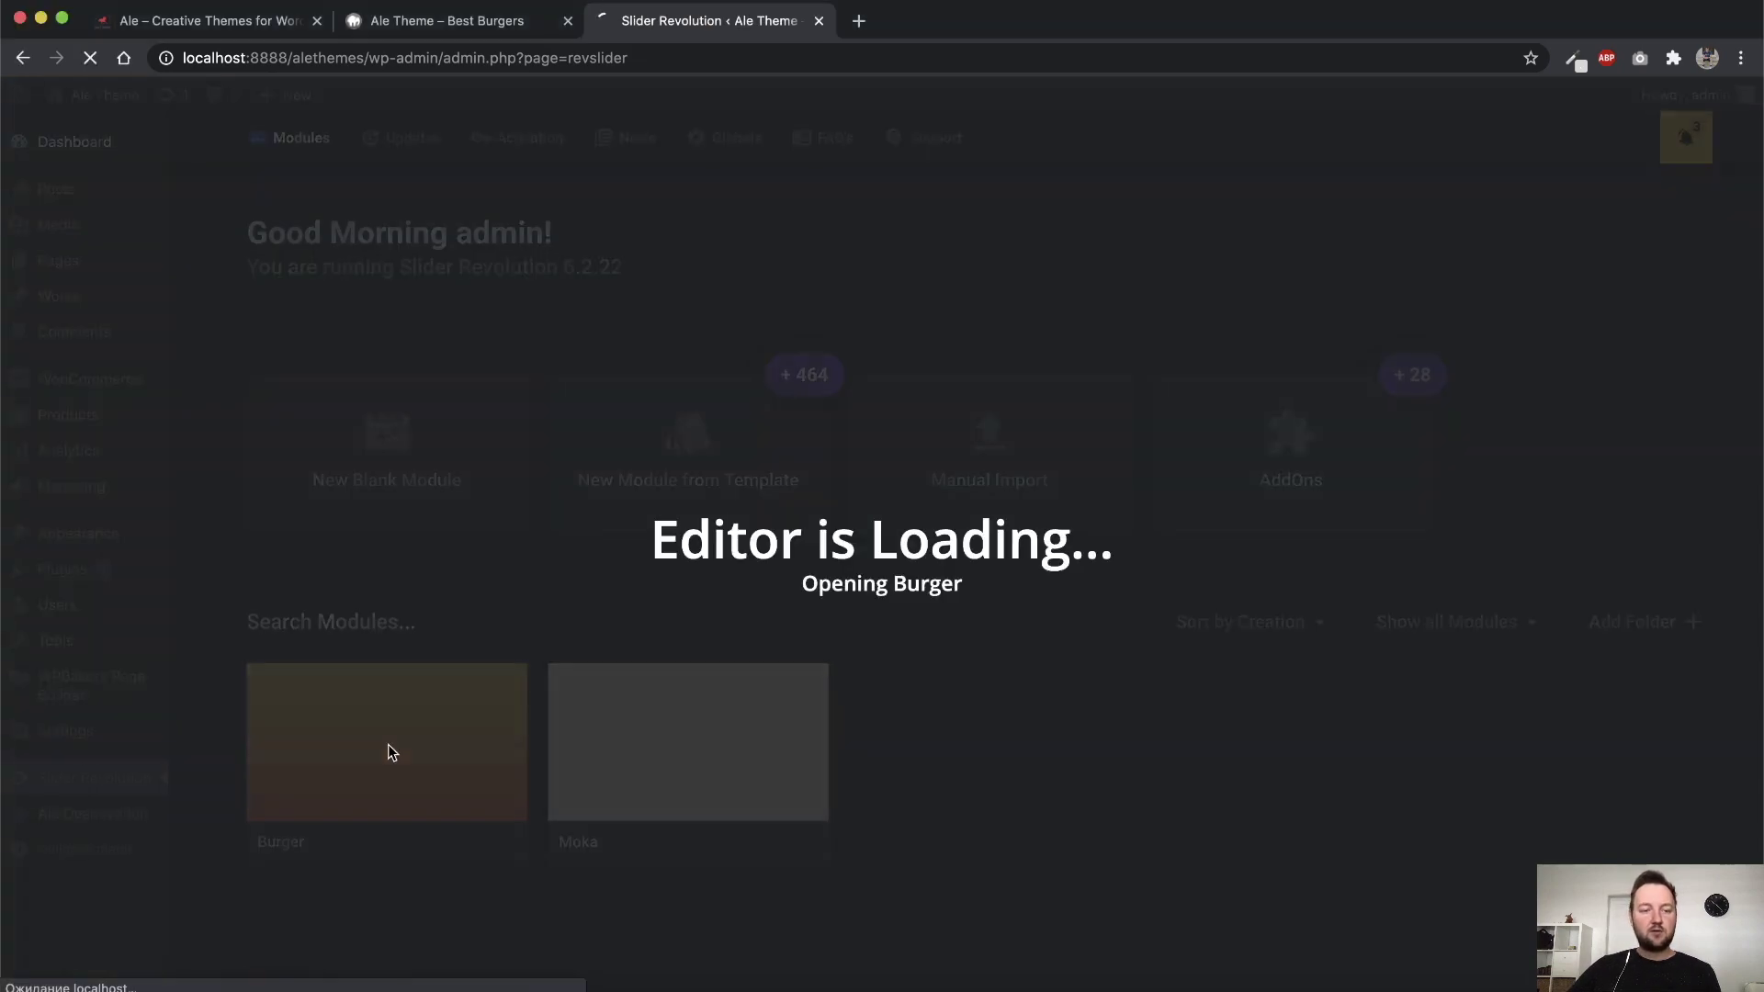
# Compare the burger banner on the live home page with the Burger slide in the slider editor
pyautogui.click(448, 20)
pyautogui.scroll(15, 926, 551)
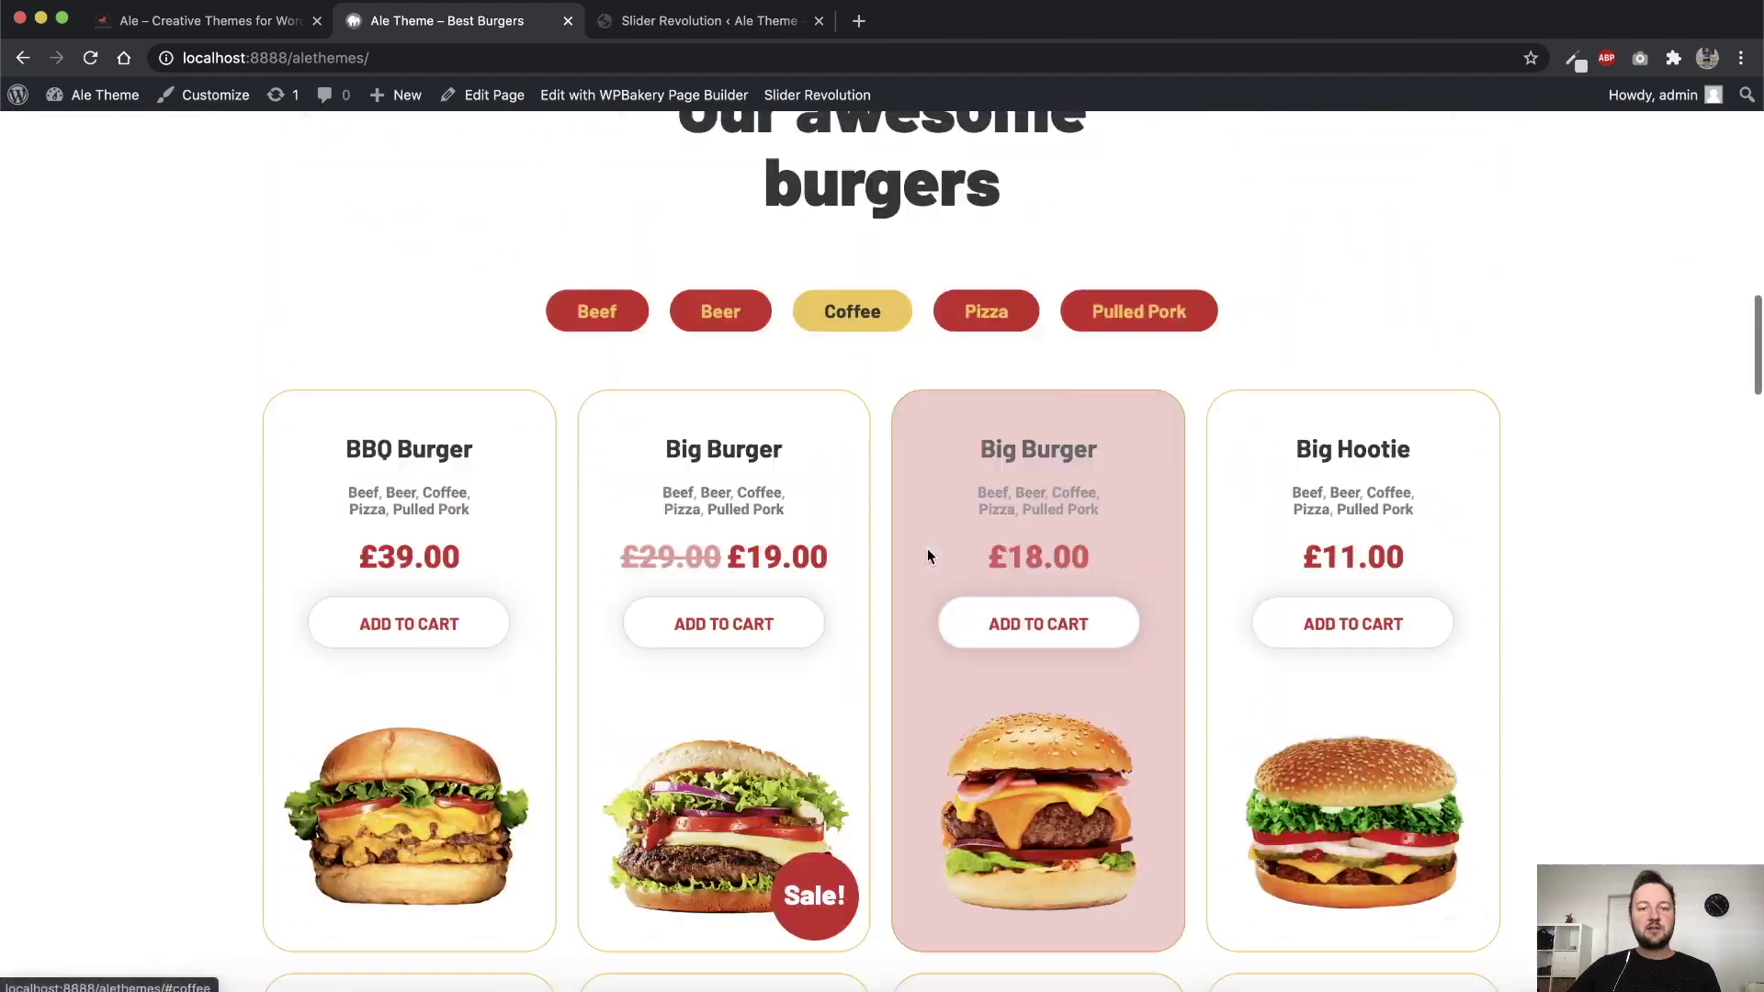
pyautogui.scroll(-2, 827, 551)
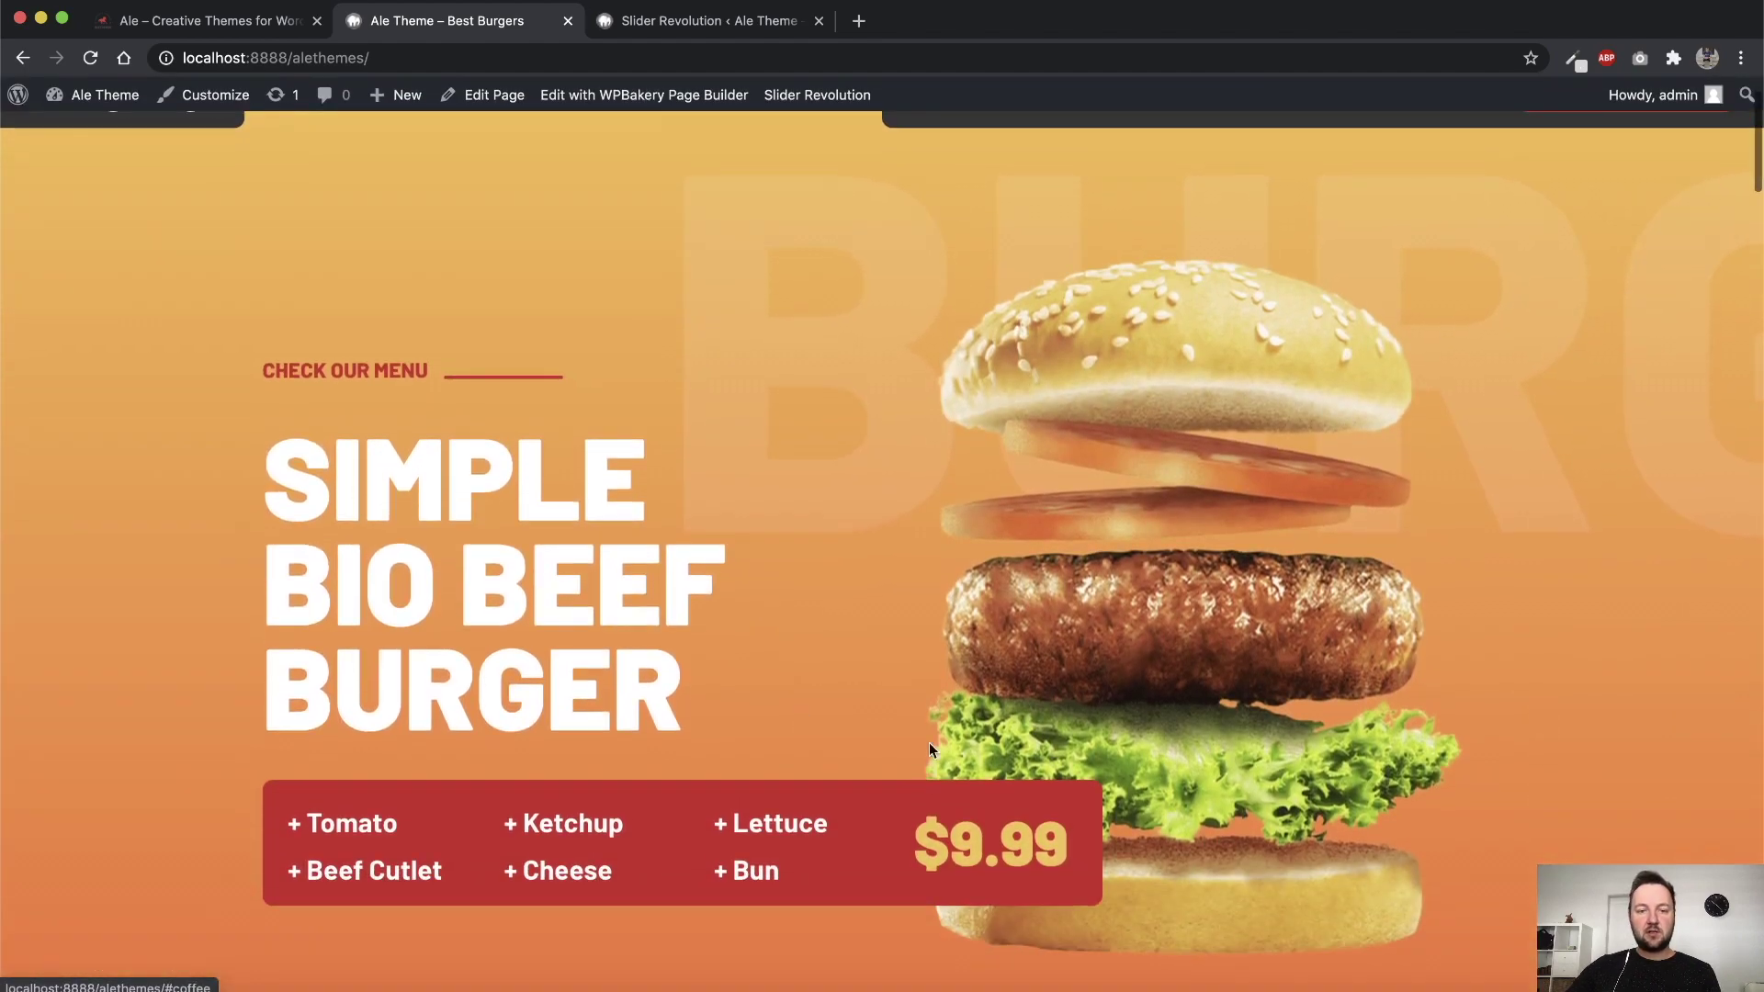
pyautogui.click(709, 19)
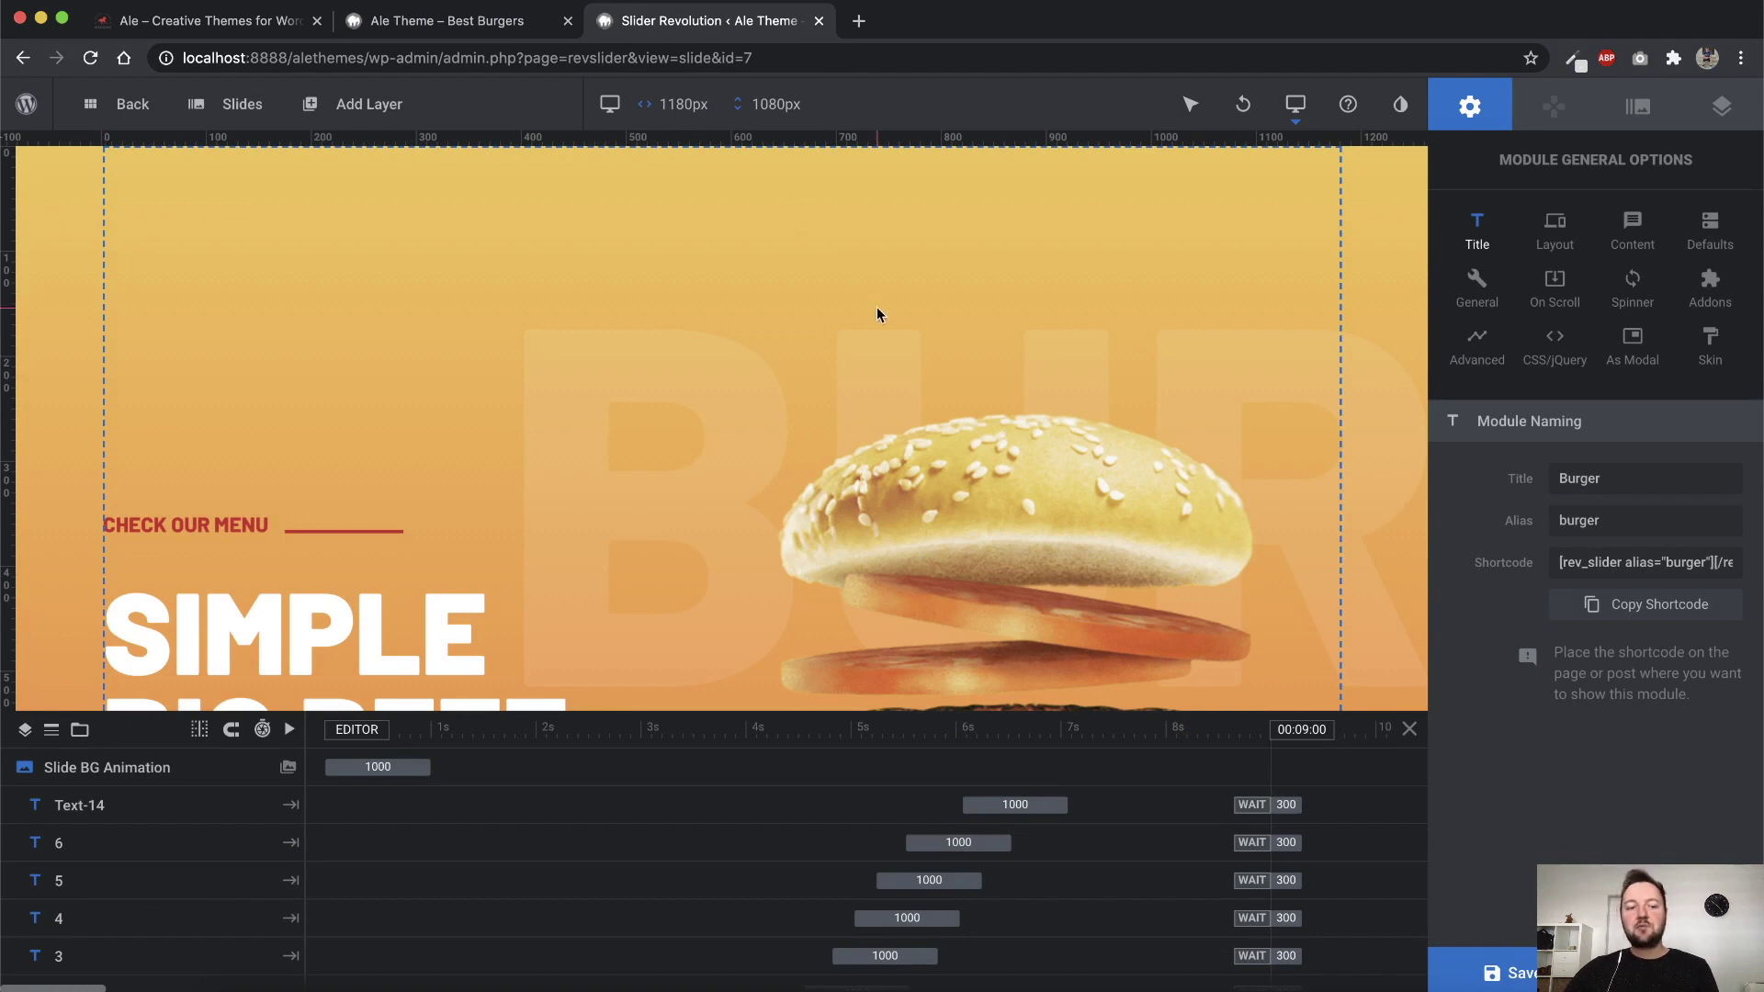
pyautogui.scroll(-2, 878, 308)
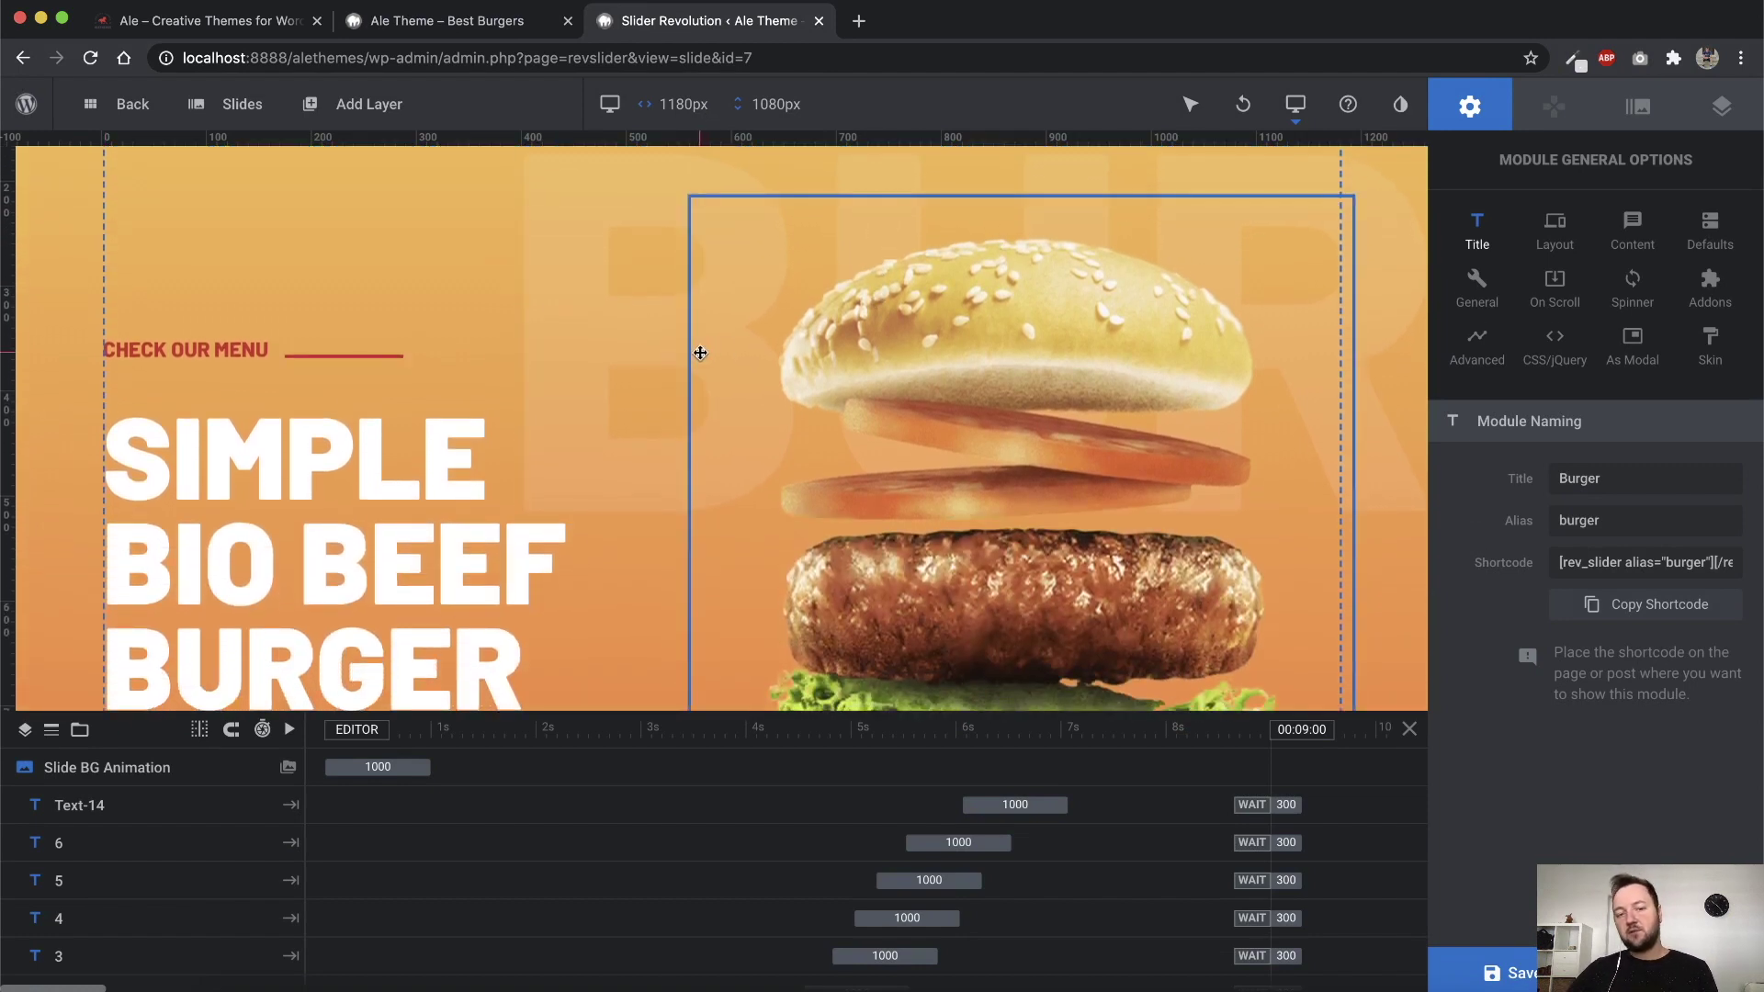
pyautogui.scroll(-4, 700, 353)
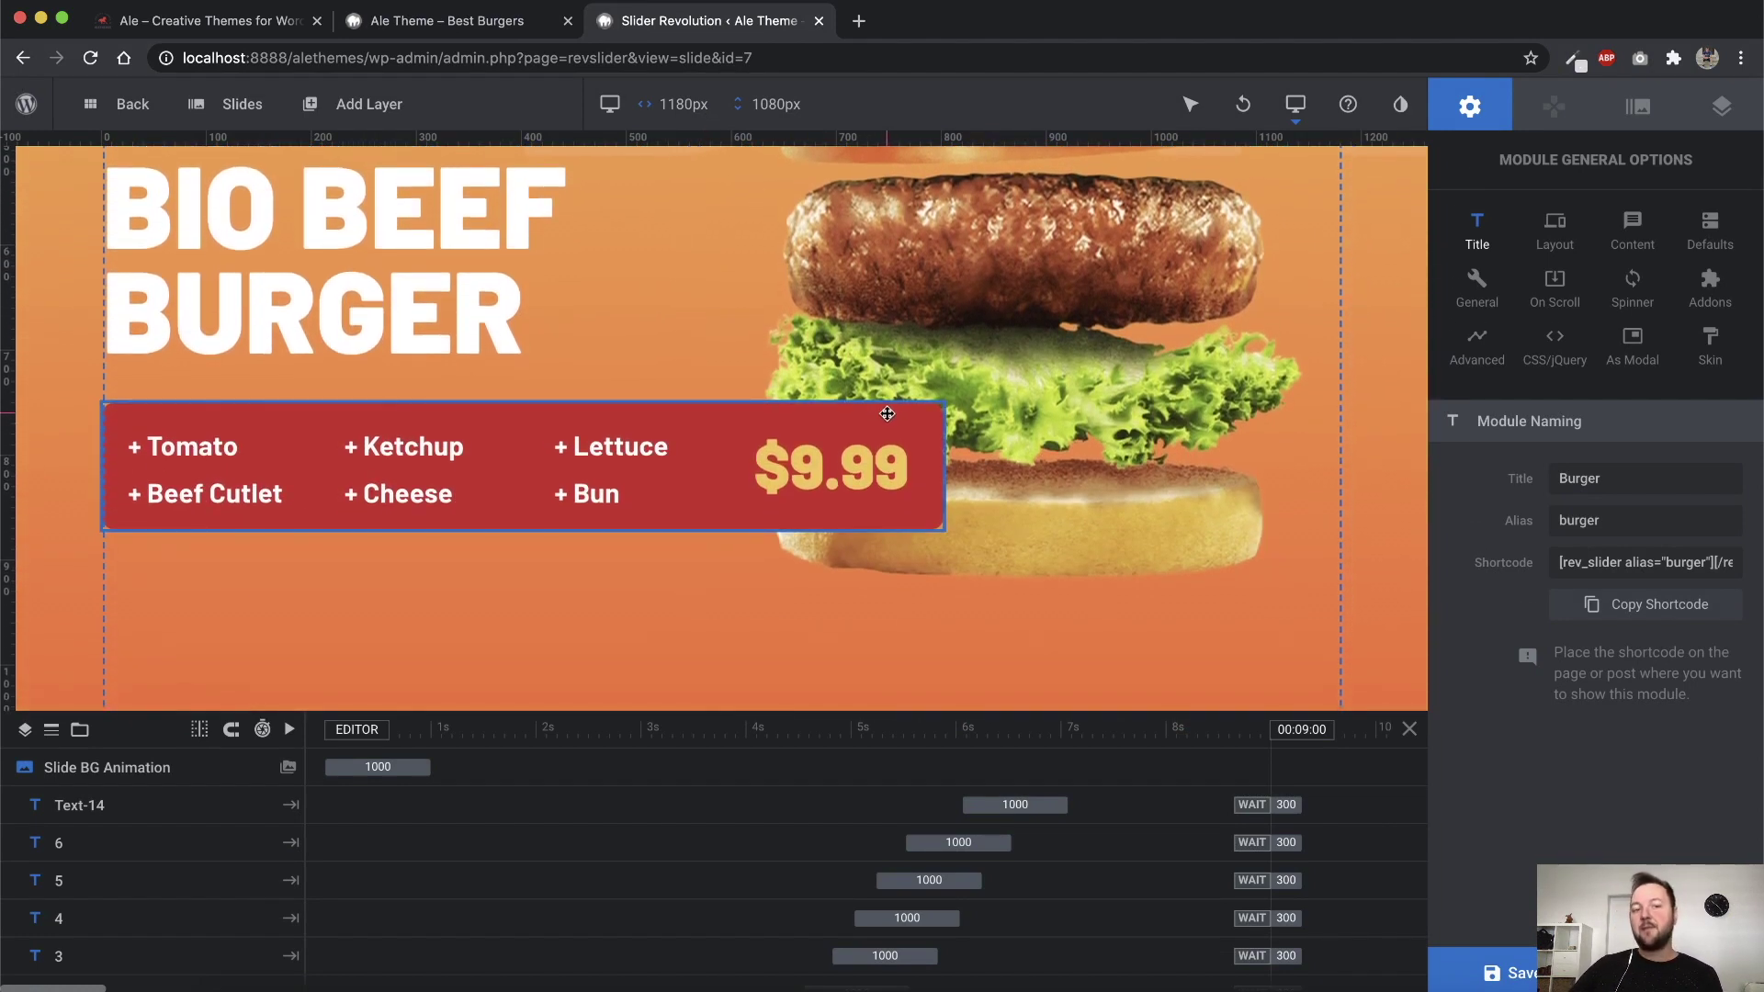
pyautogui.scroll(3, 919, 404)
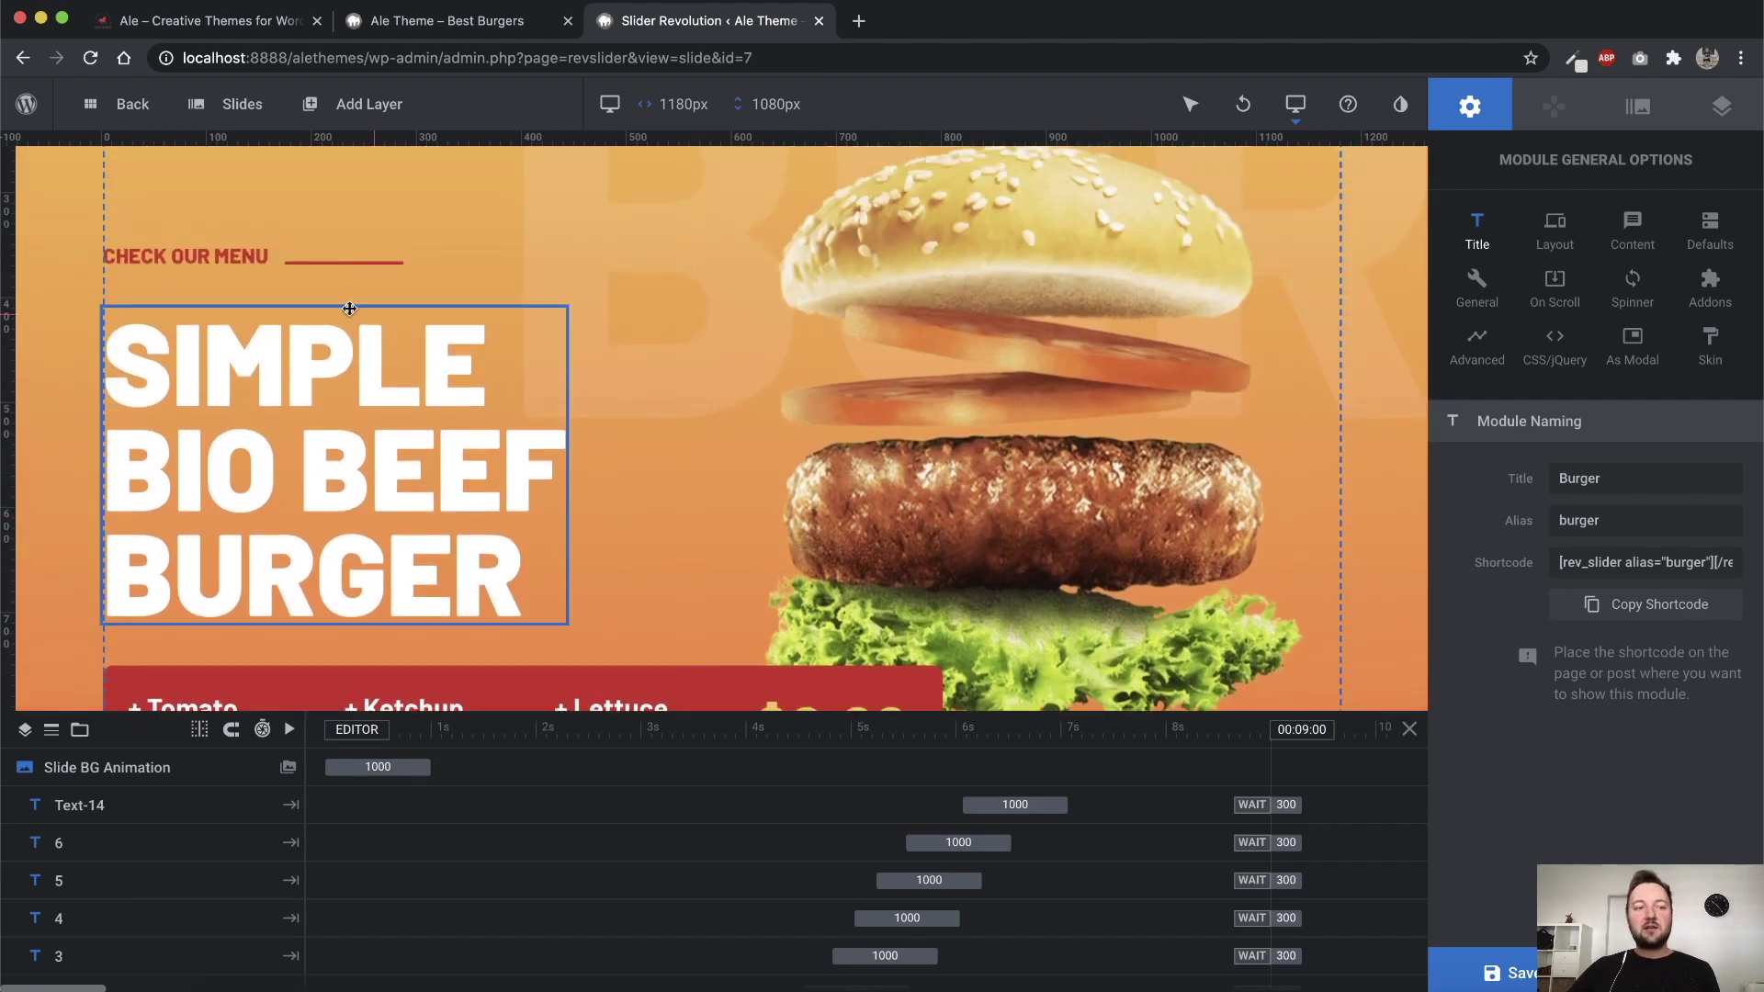
# Replace the text of the slide's "check our menu" layer with "Hello"
pyautogui.click(189, 248)
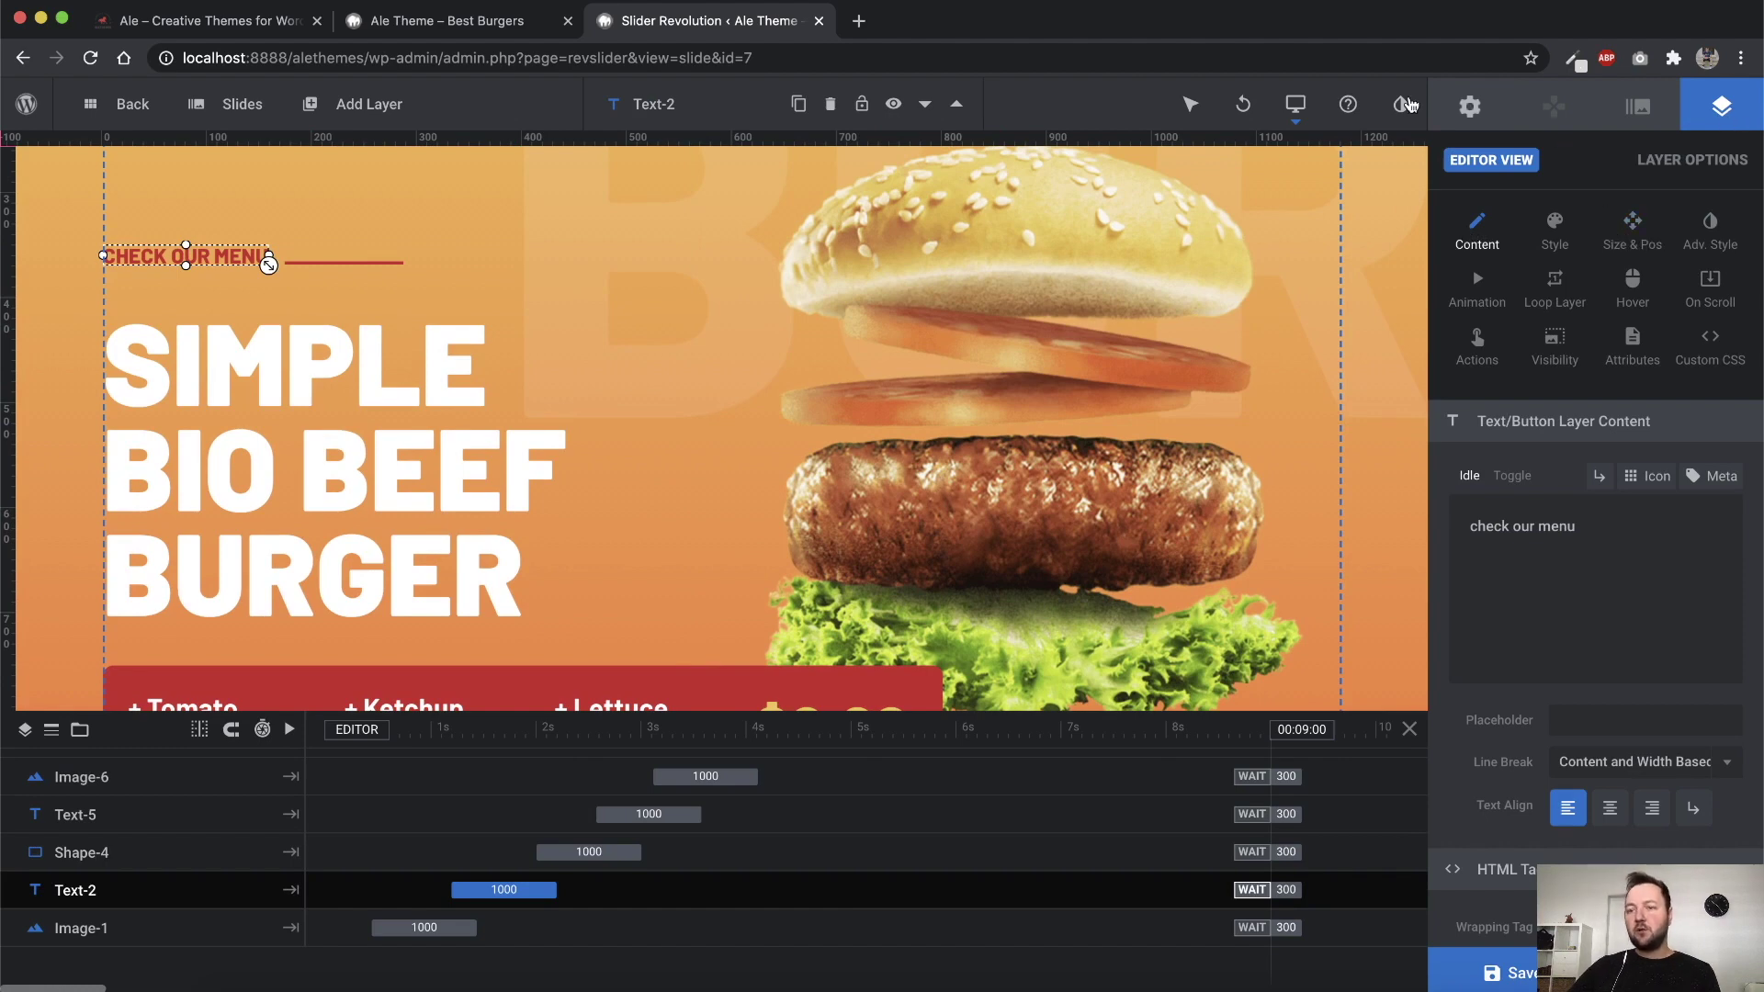
pyautogui.click(1473, 109)
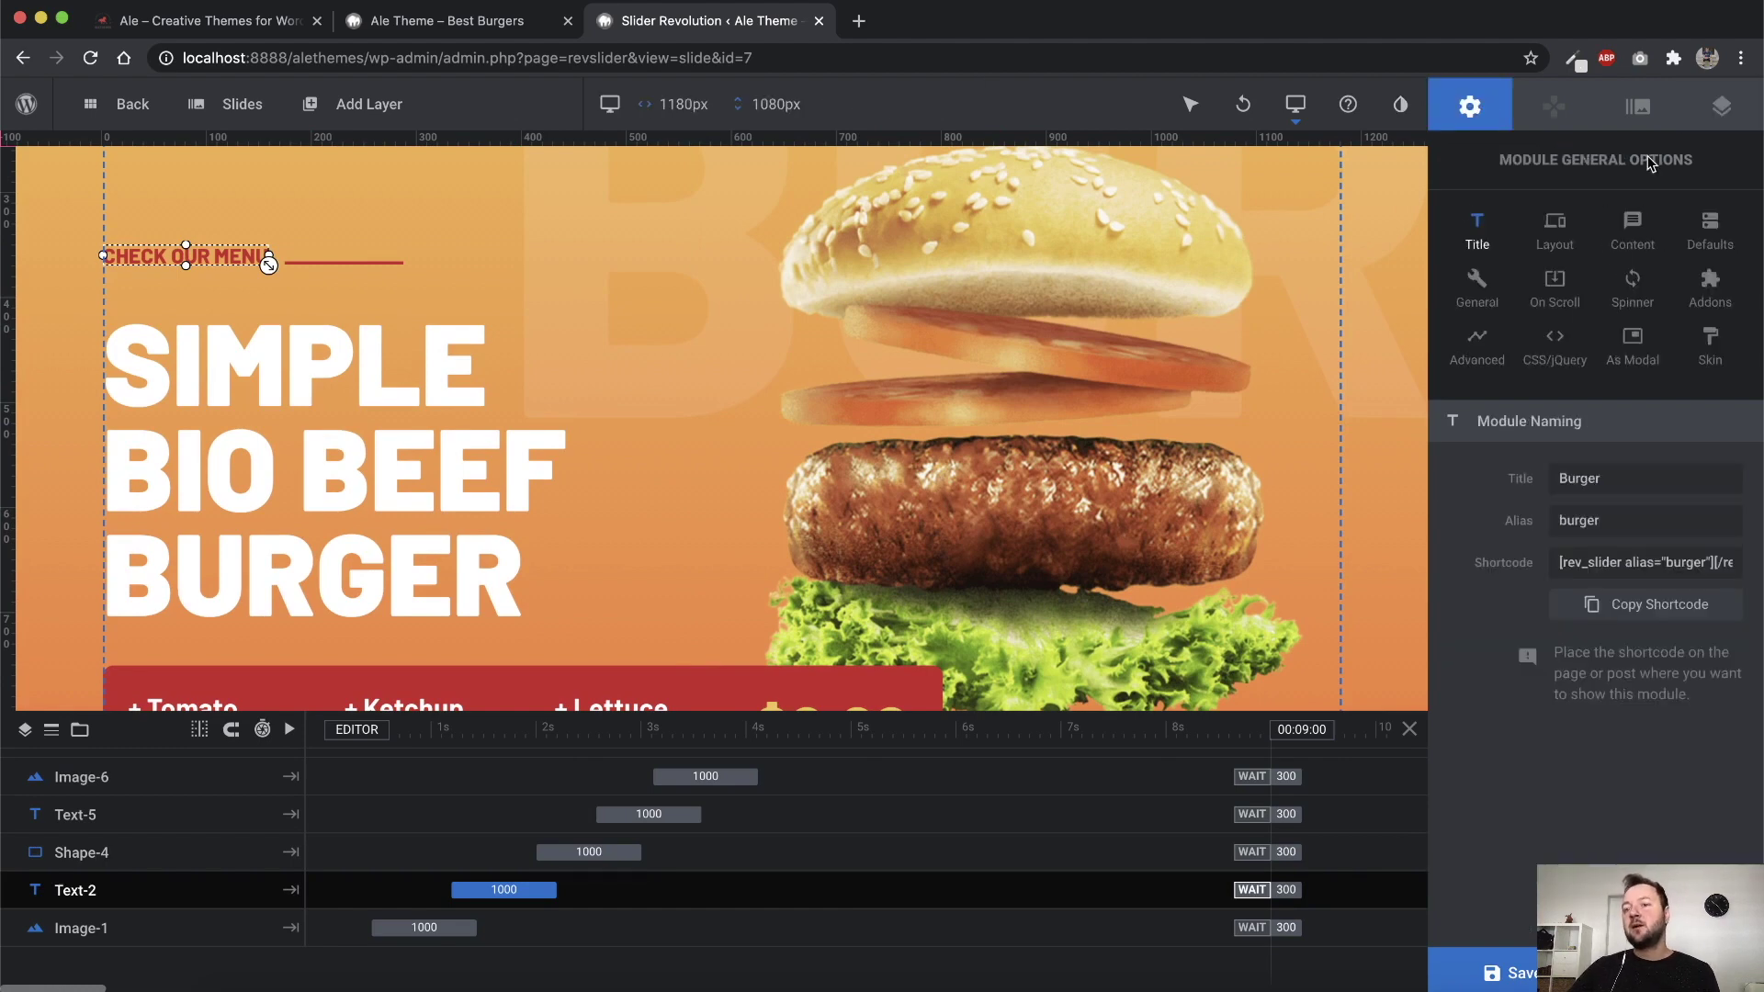
pyautogui.click(1733, 109)
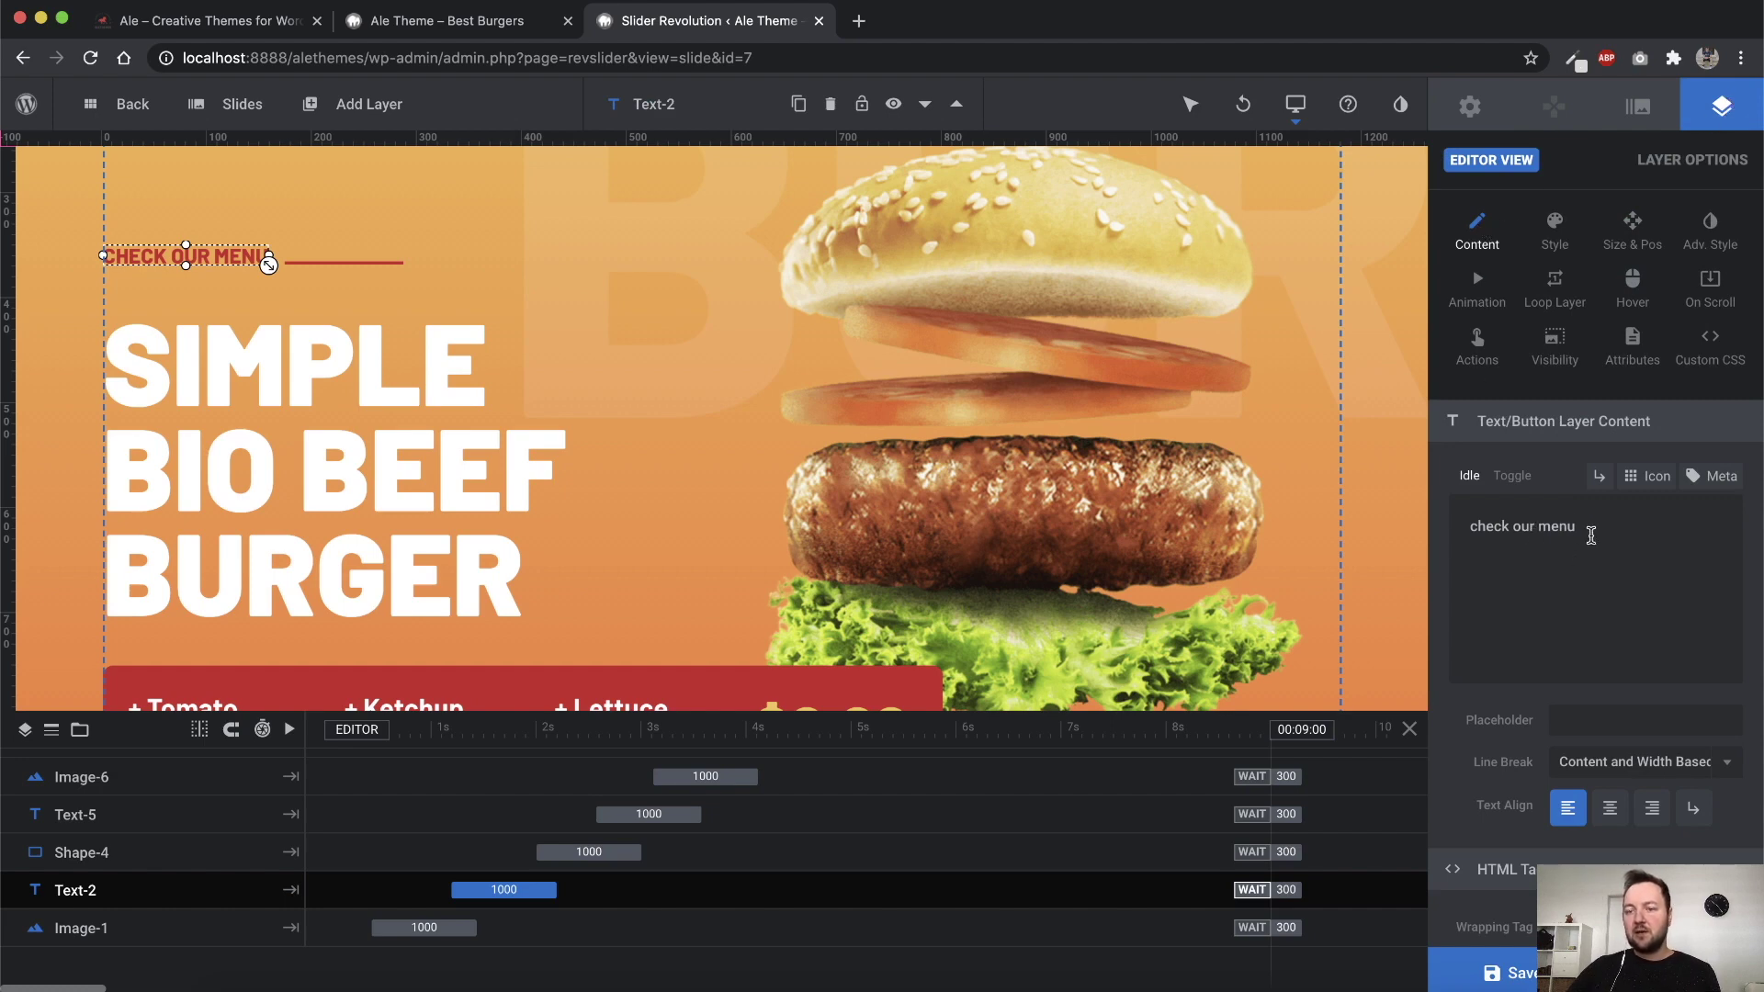
pyautogui.moveTo(1607, 531); pyautogui.dragTo(1458, 525)
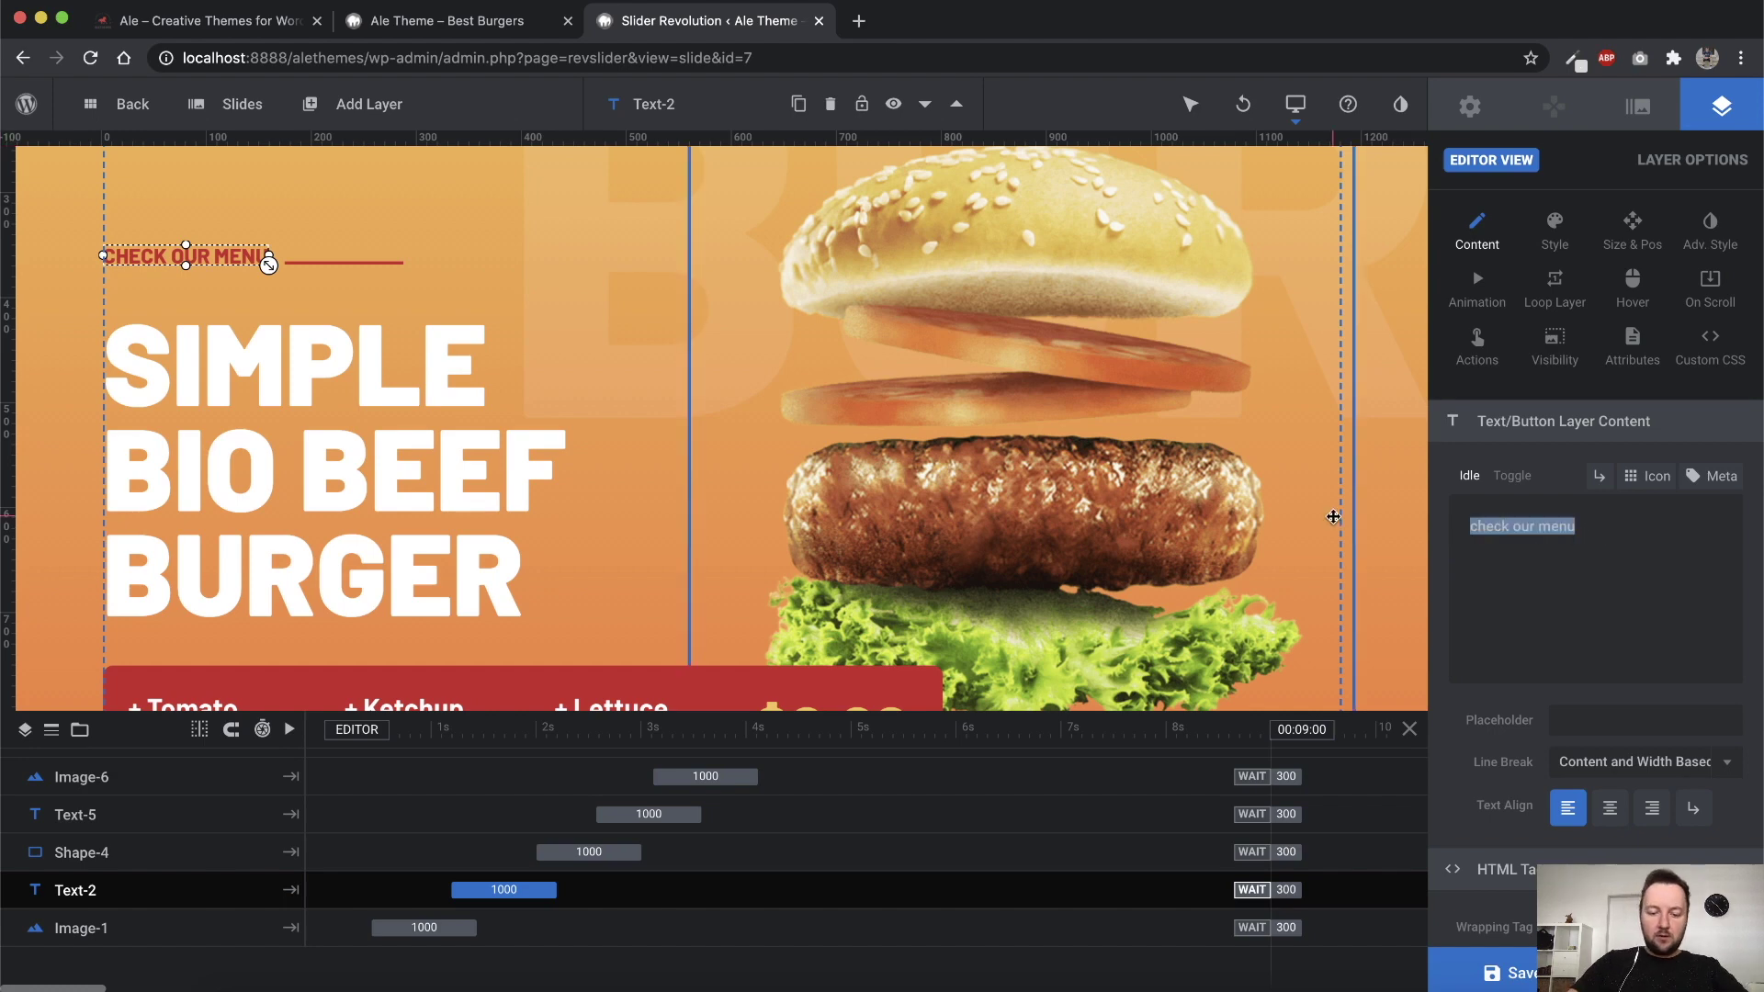
pyautogui.write('Hello')
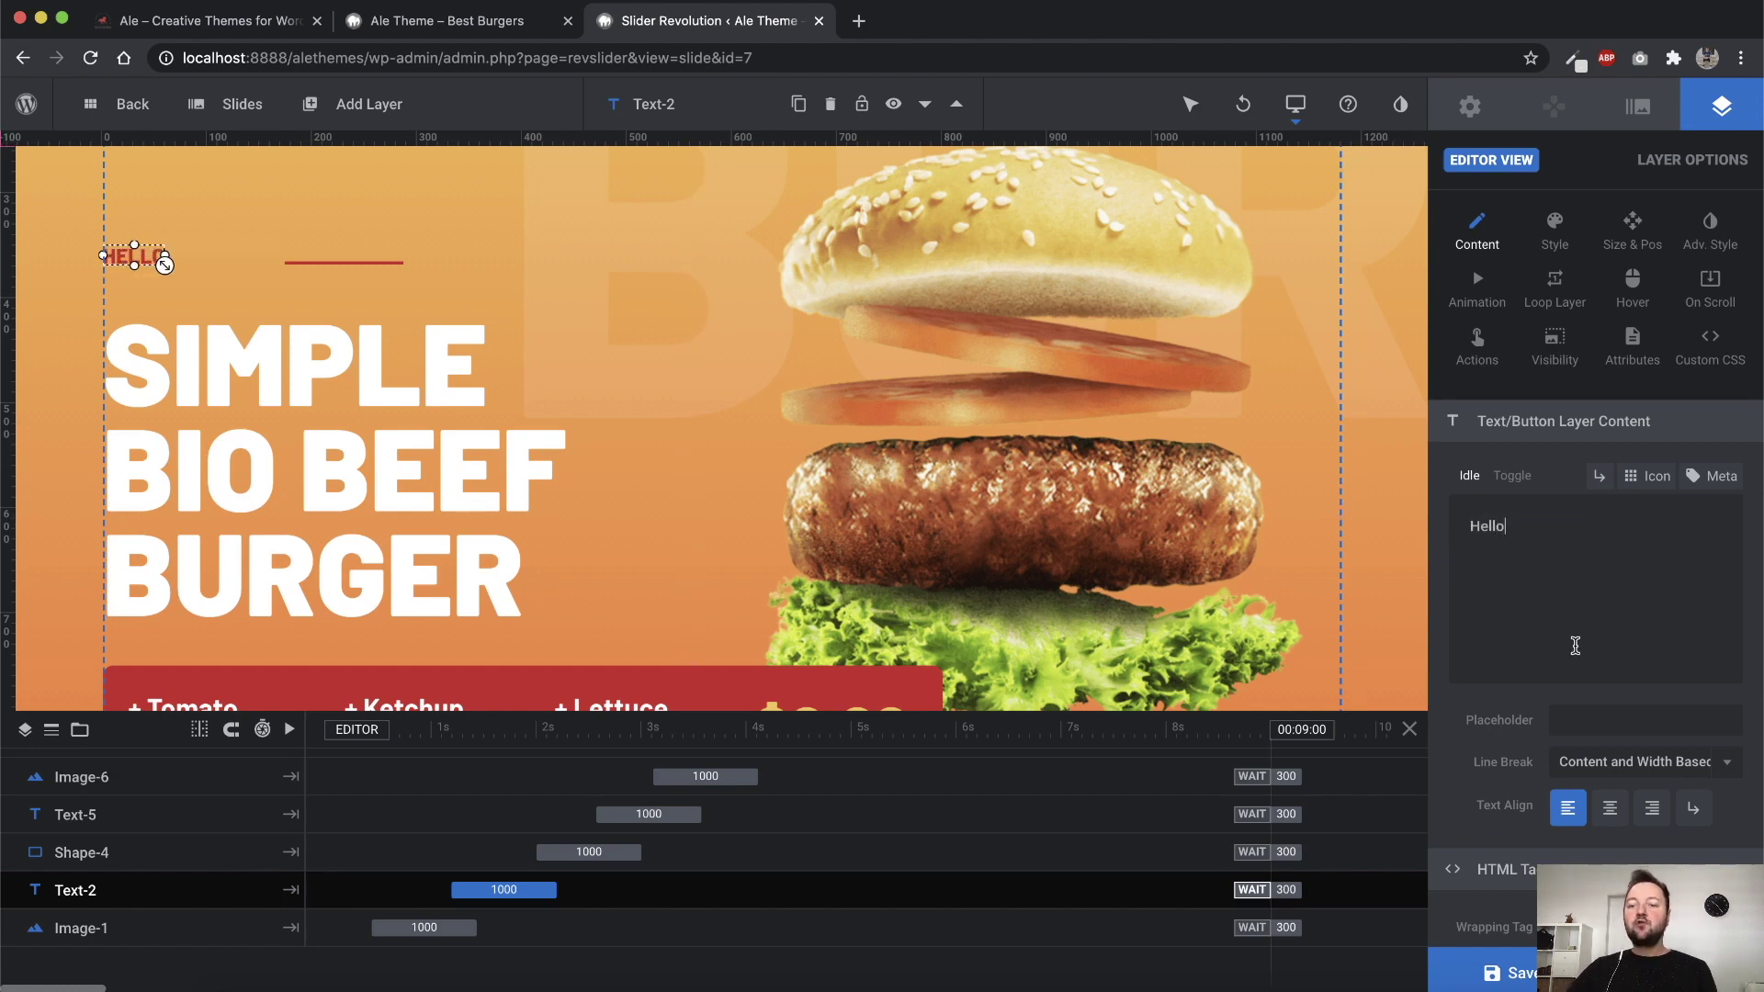
# Review the Hello layer's style and its size and position options, and look over the banner on the live home page
pyautogui.click(1565, 237)
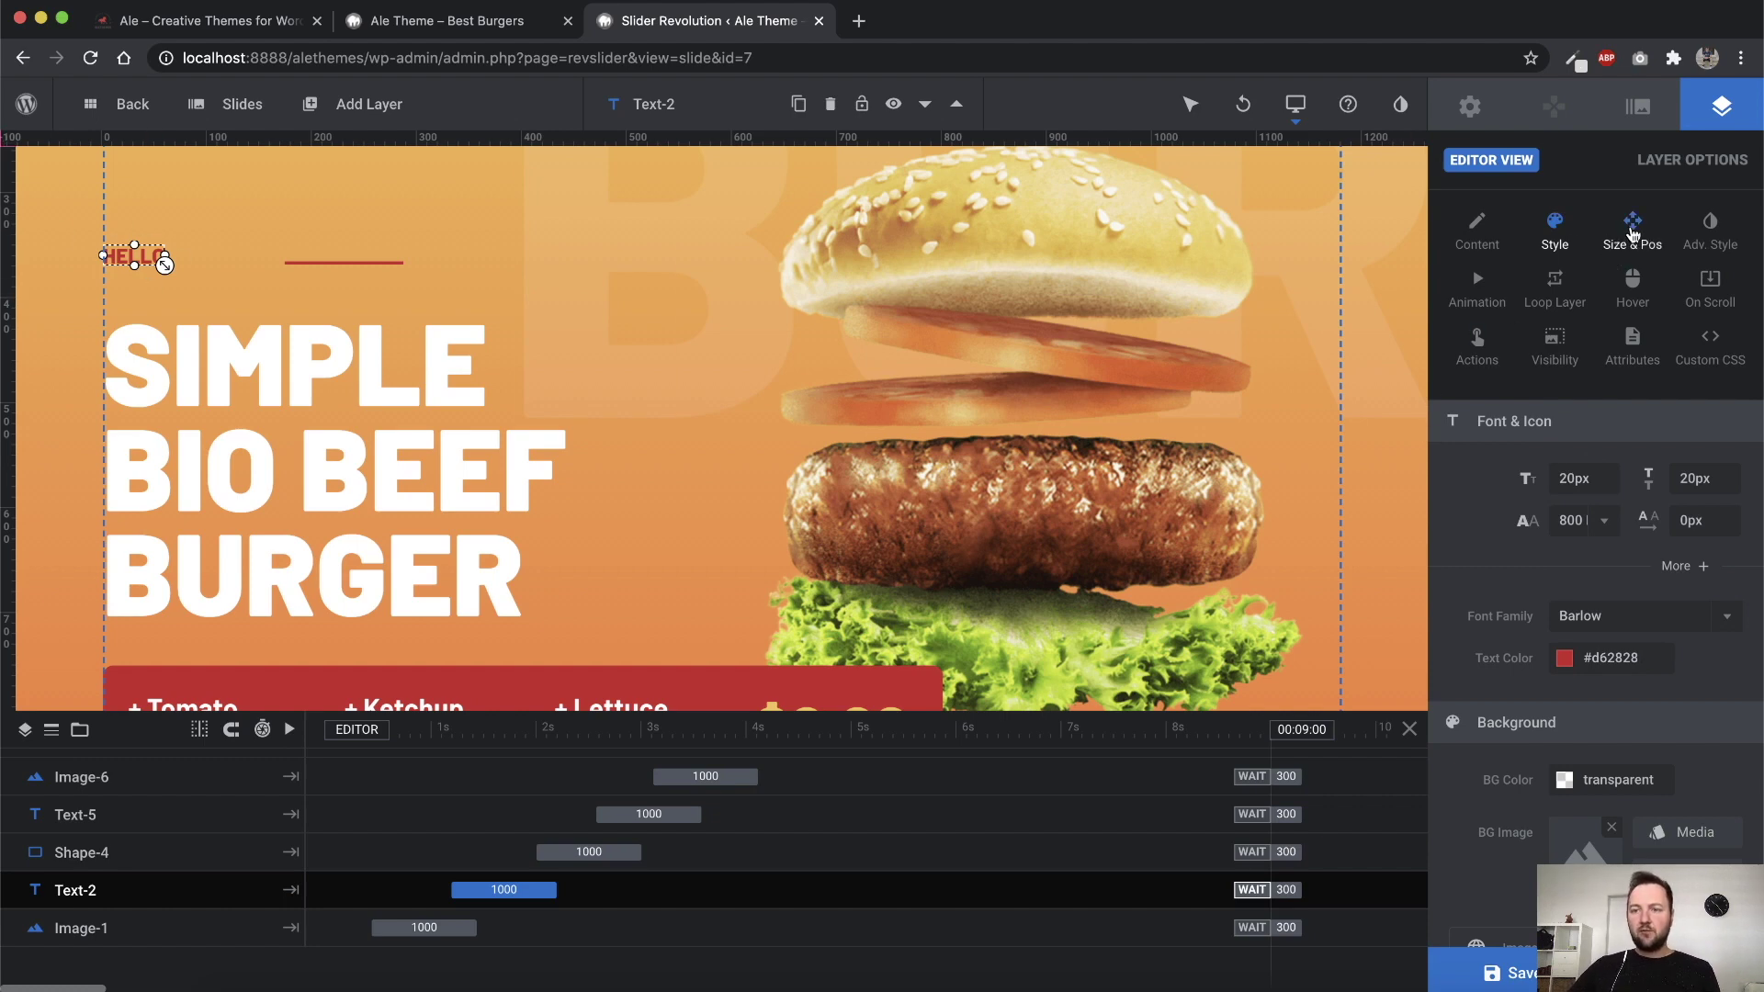
pyautogui.click(1633, 233)
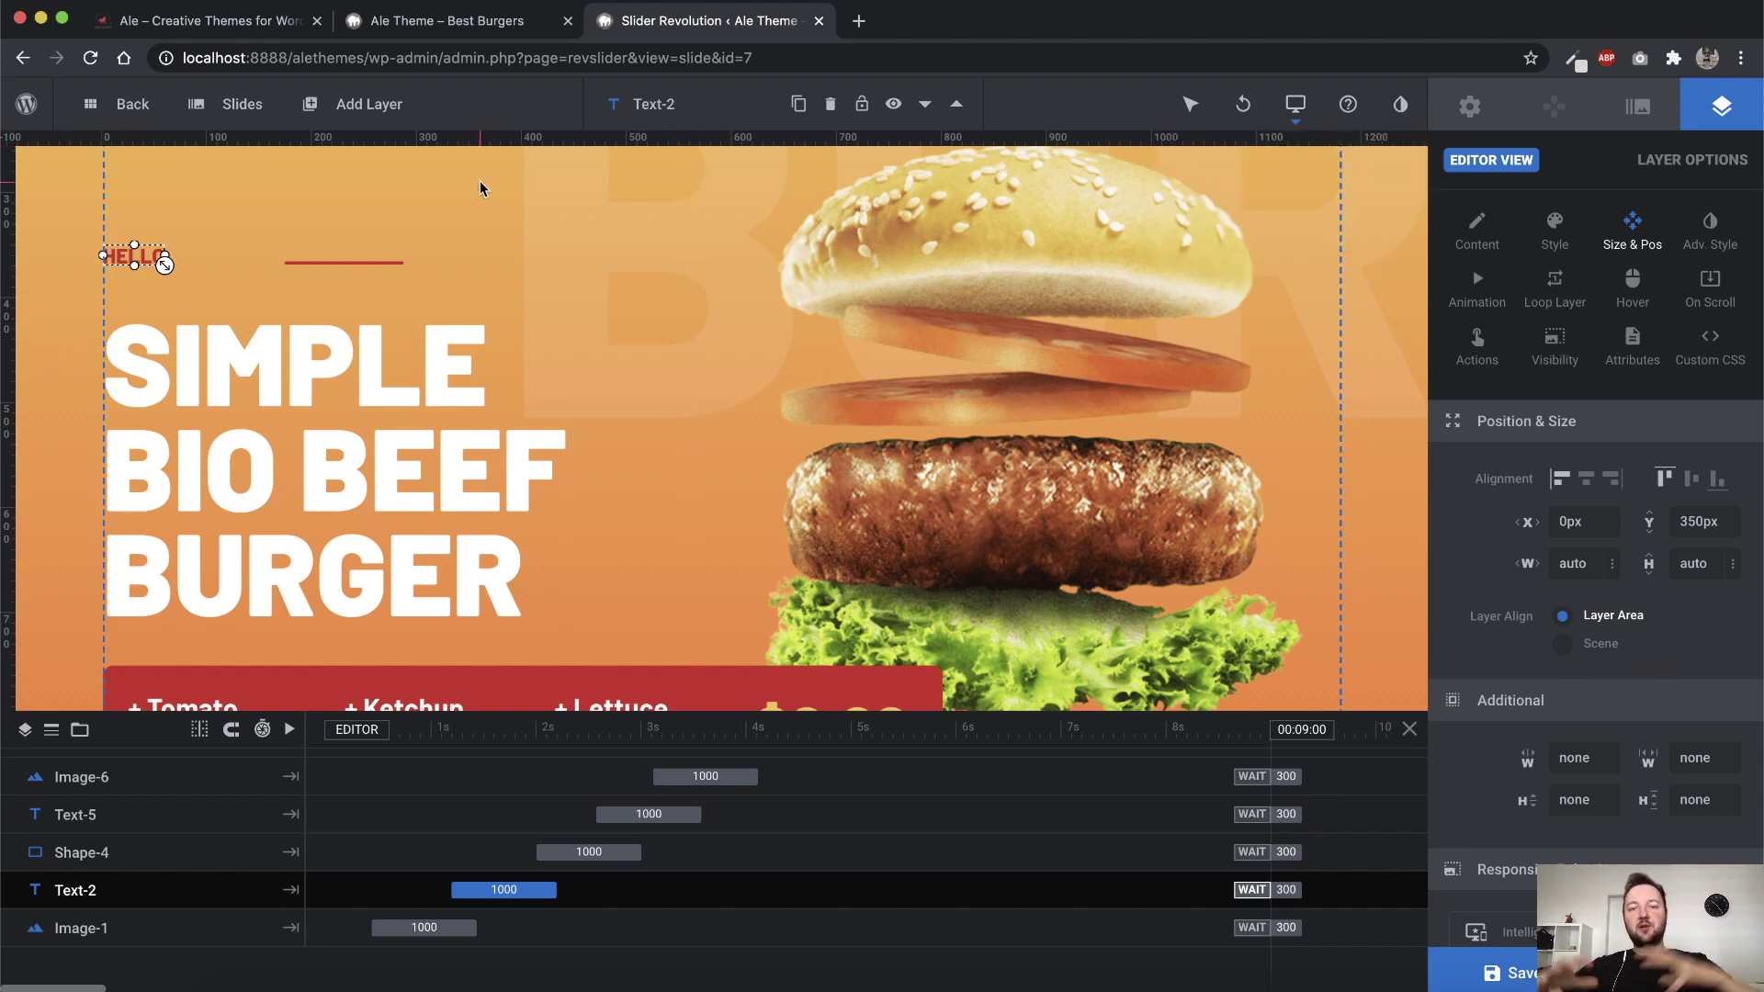
pyautogui.click(470, 20)
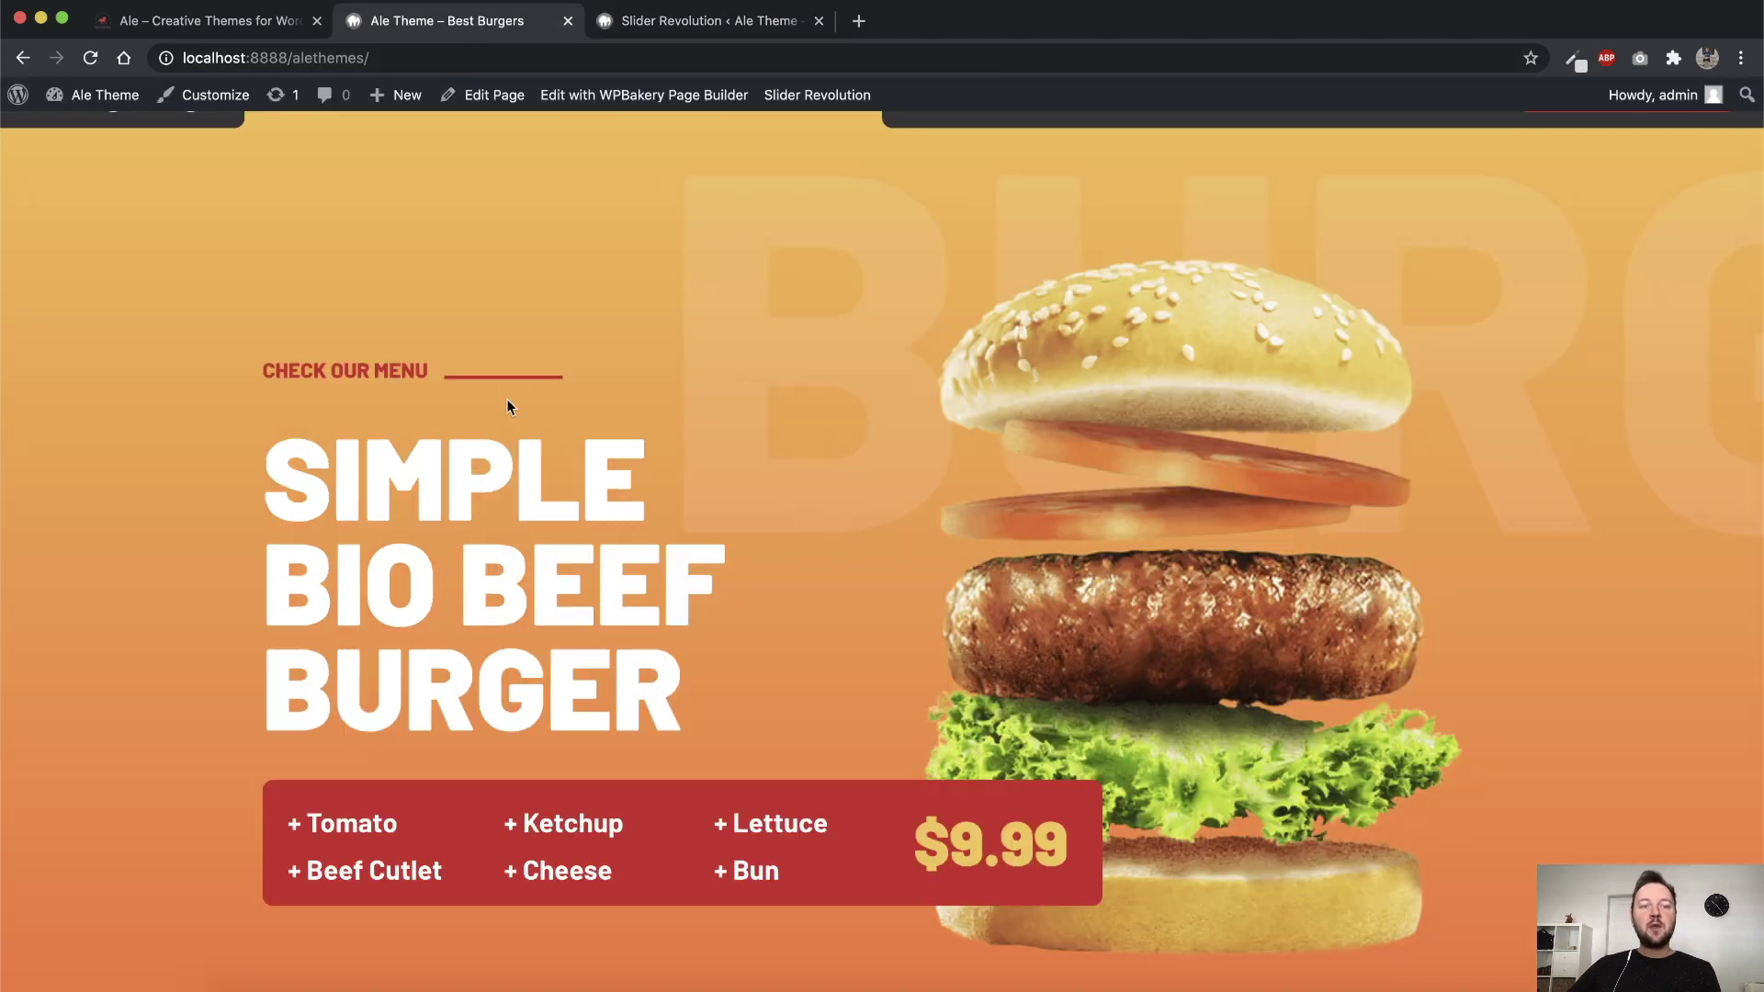
pyautogui.scroll(-1, 411, 423)
pyautogui.scroll(-5, 411, 423)
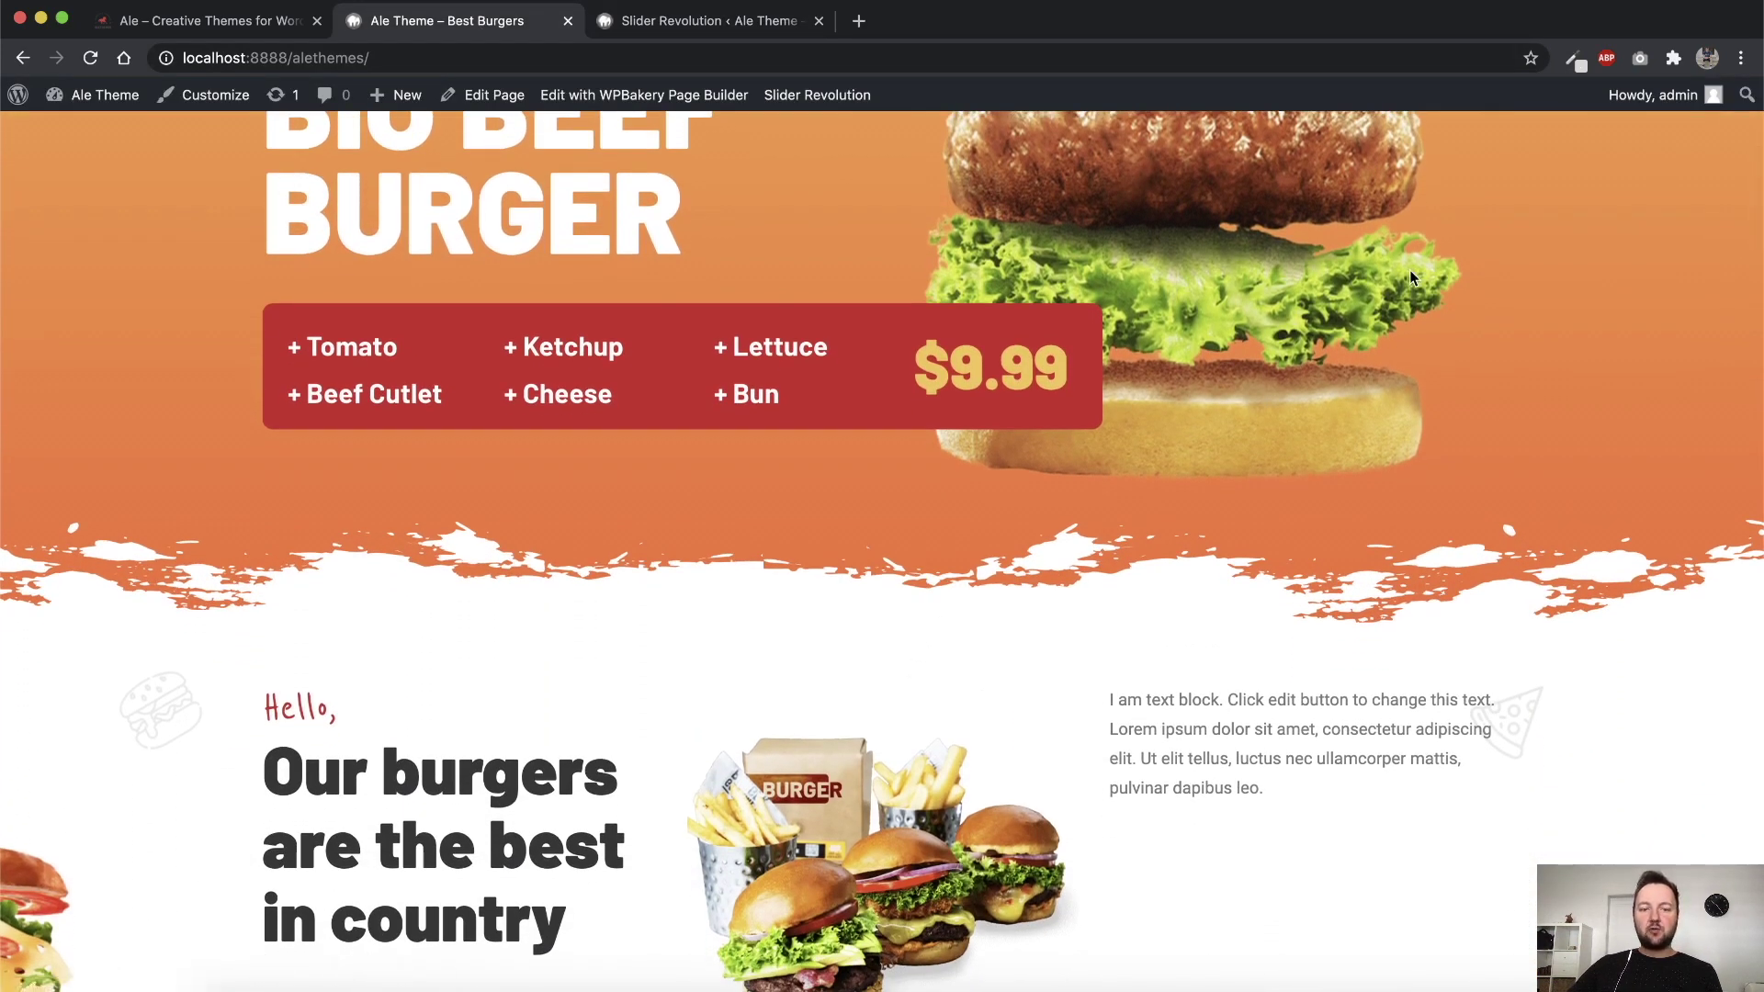
pyautogui.scroll(-1, 1424, 303)
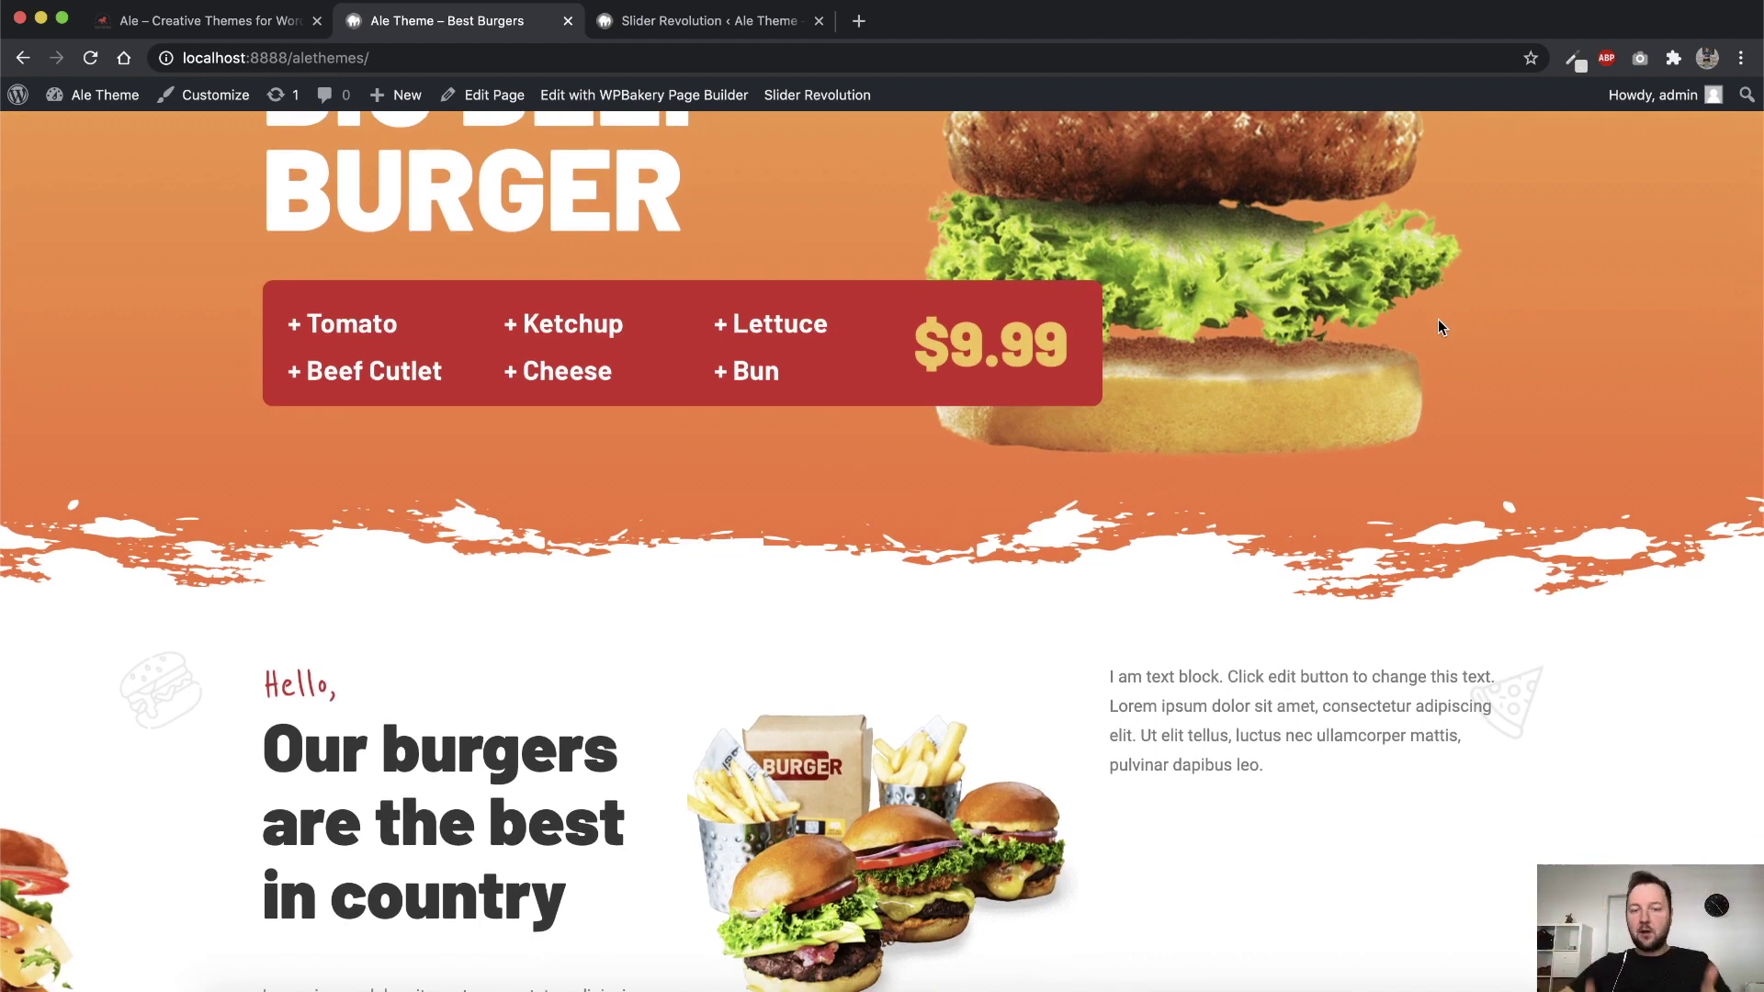
# Look over the live home page's banner, switch to the slider editor and set the Hello layer's alignment reference to Scene
pyautogui.scroll(5, 973, 458)
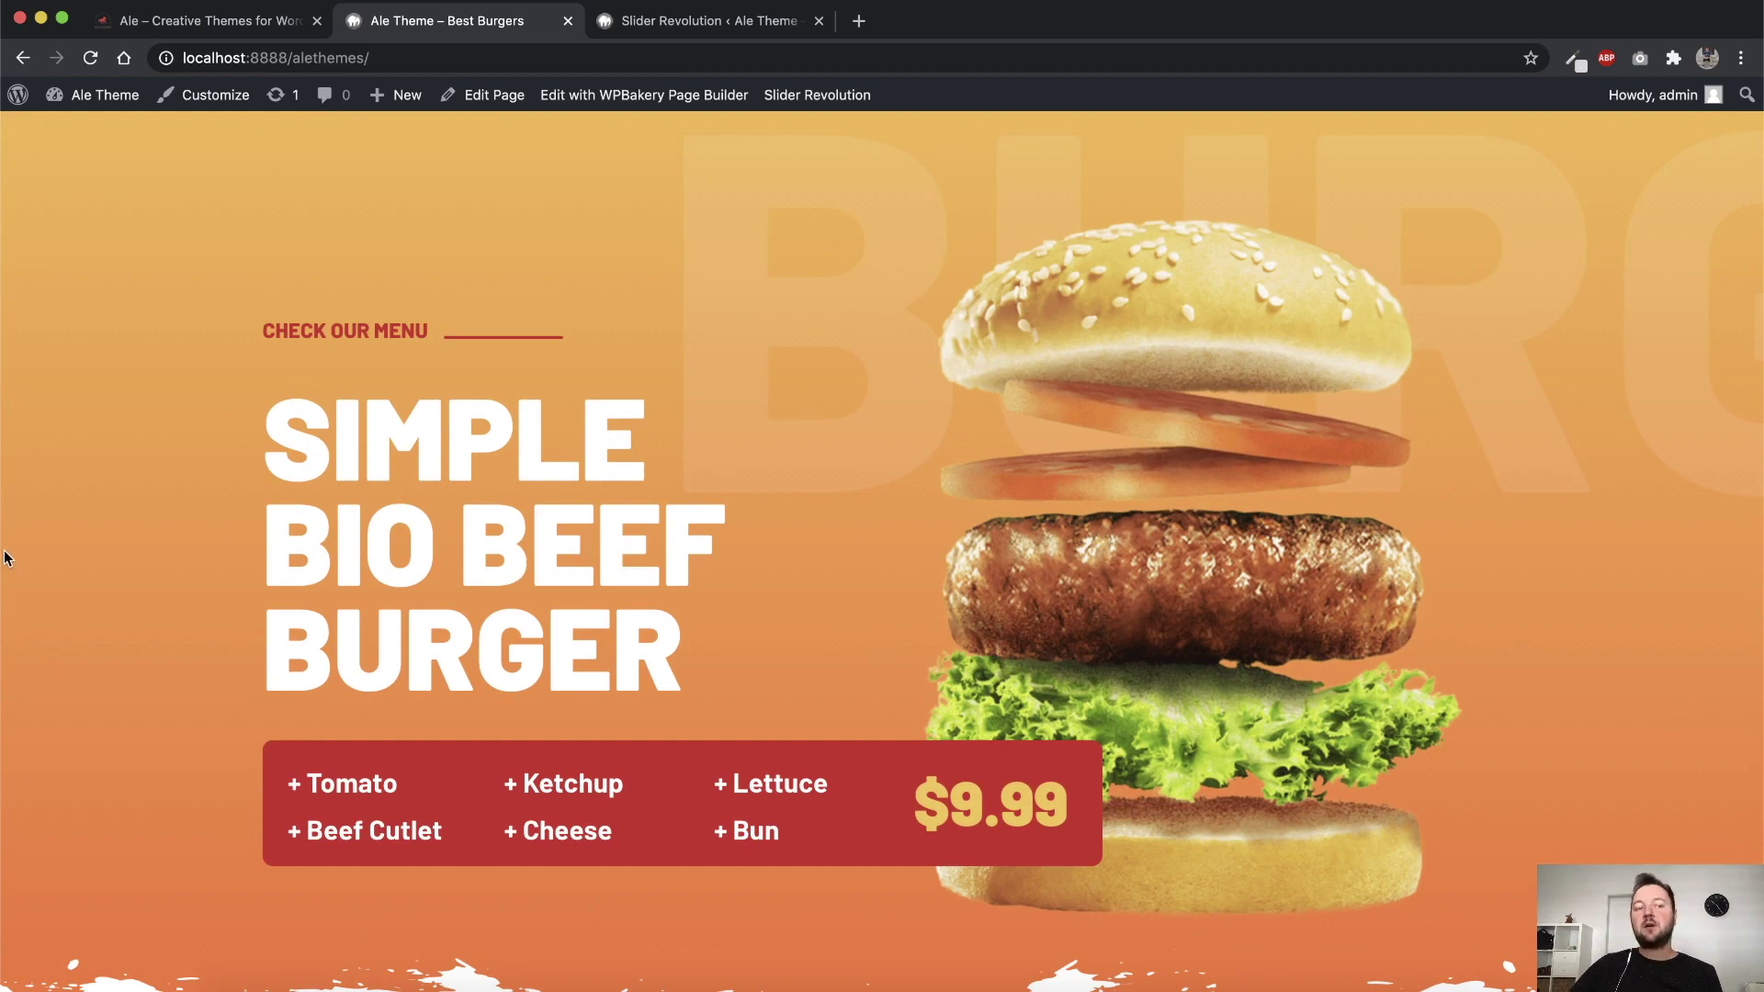
pyautogui.scroll(-10, 5, 558)
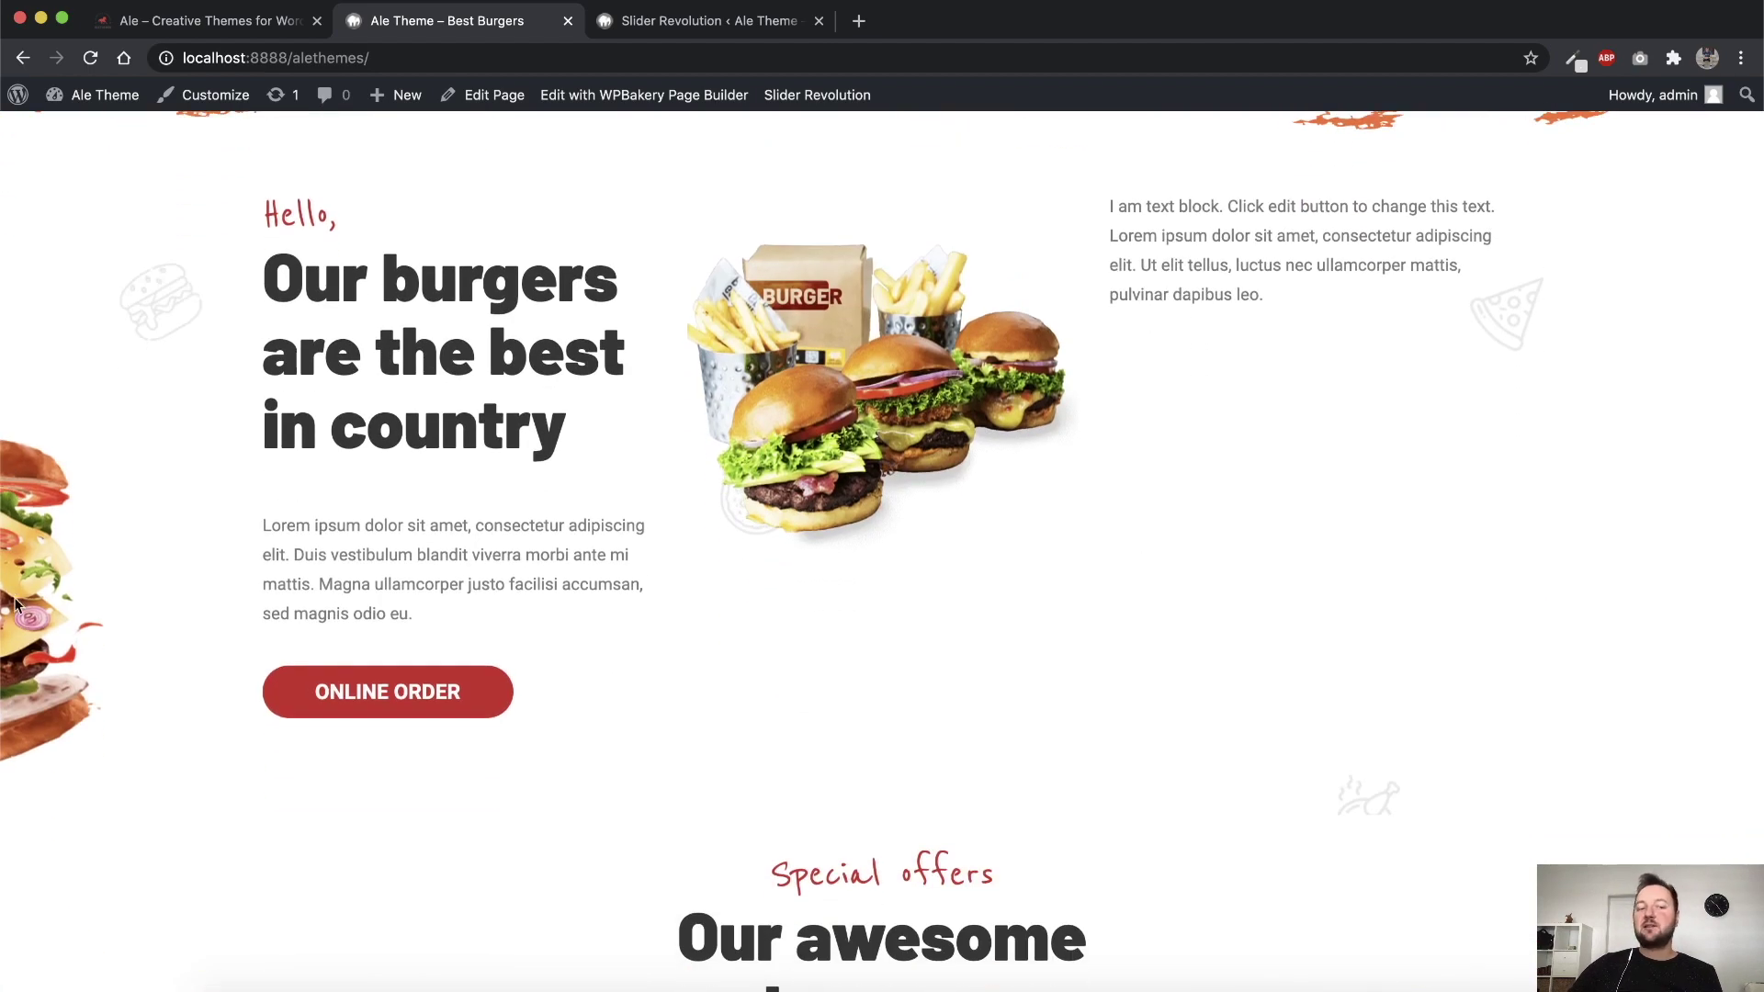
pyautogui.scroll(5, 95, 581)
pyautogui.click(726, 20)
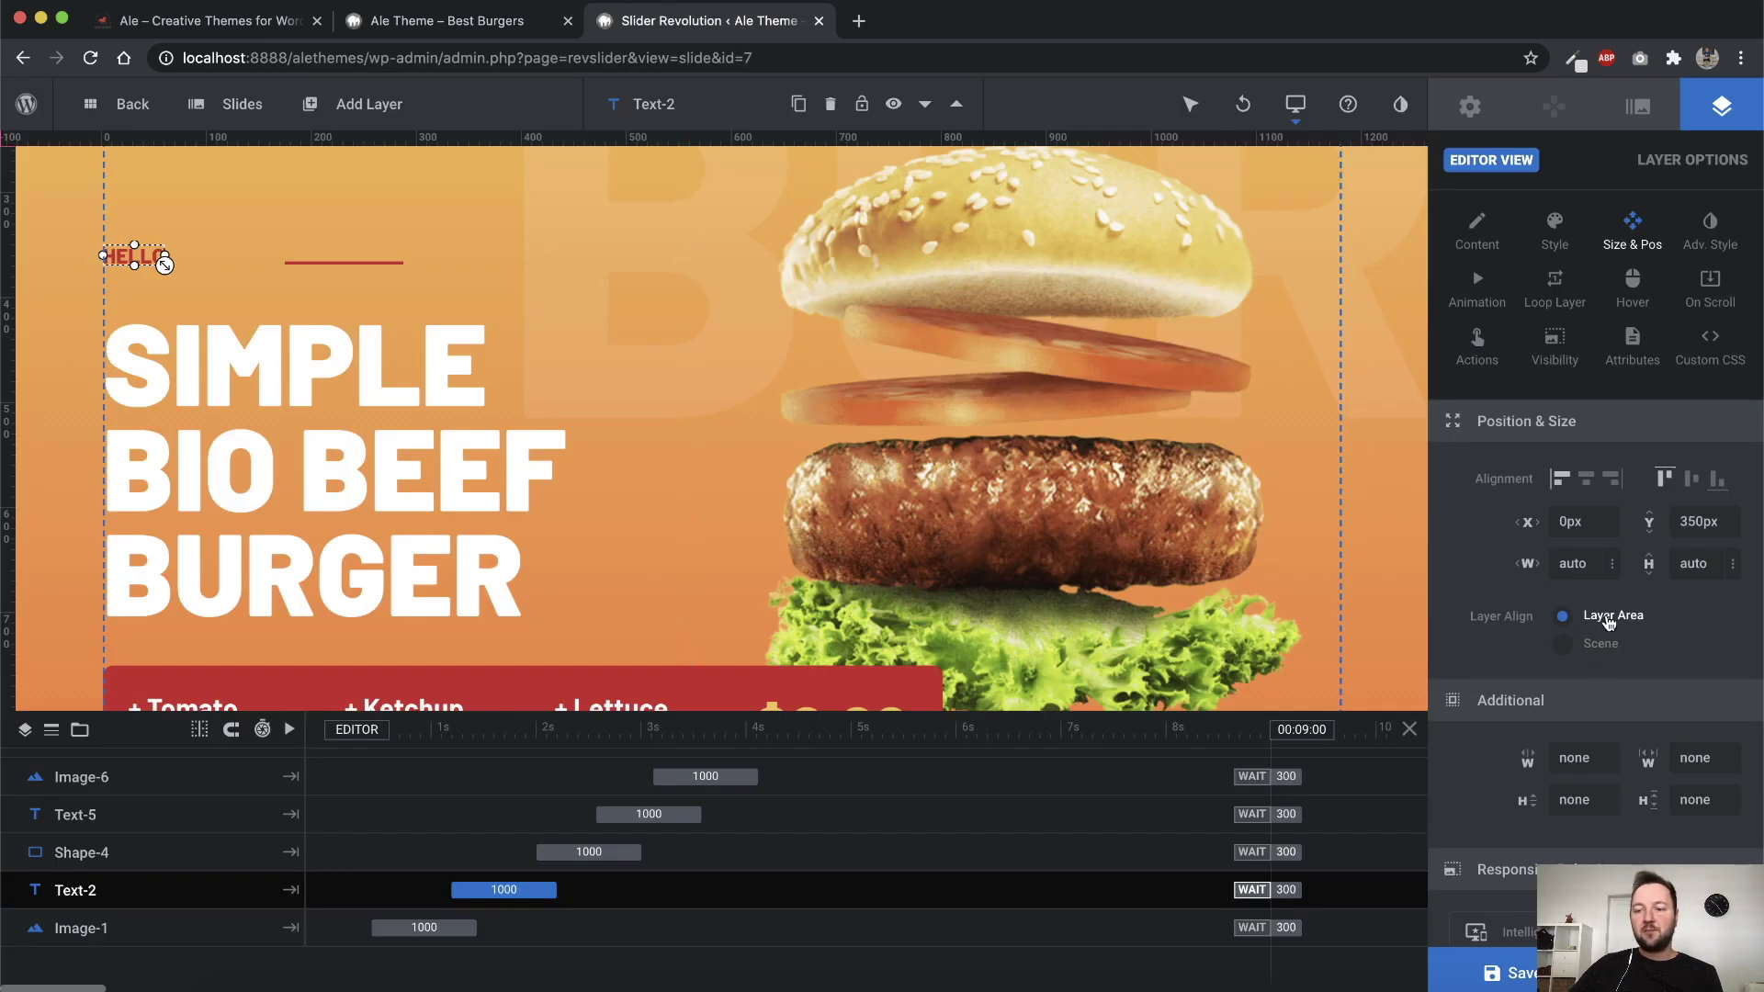
pyautogui.click(1596, 644)
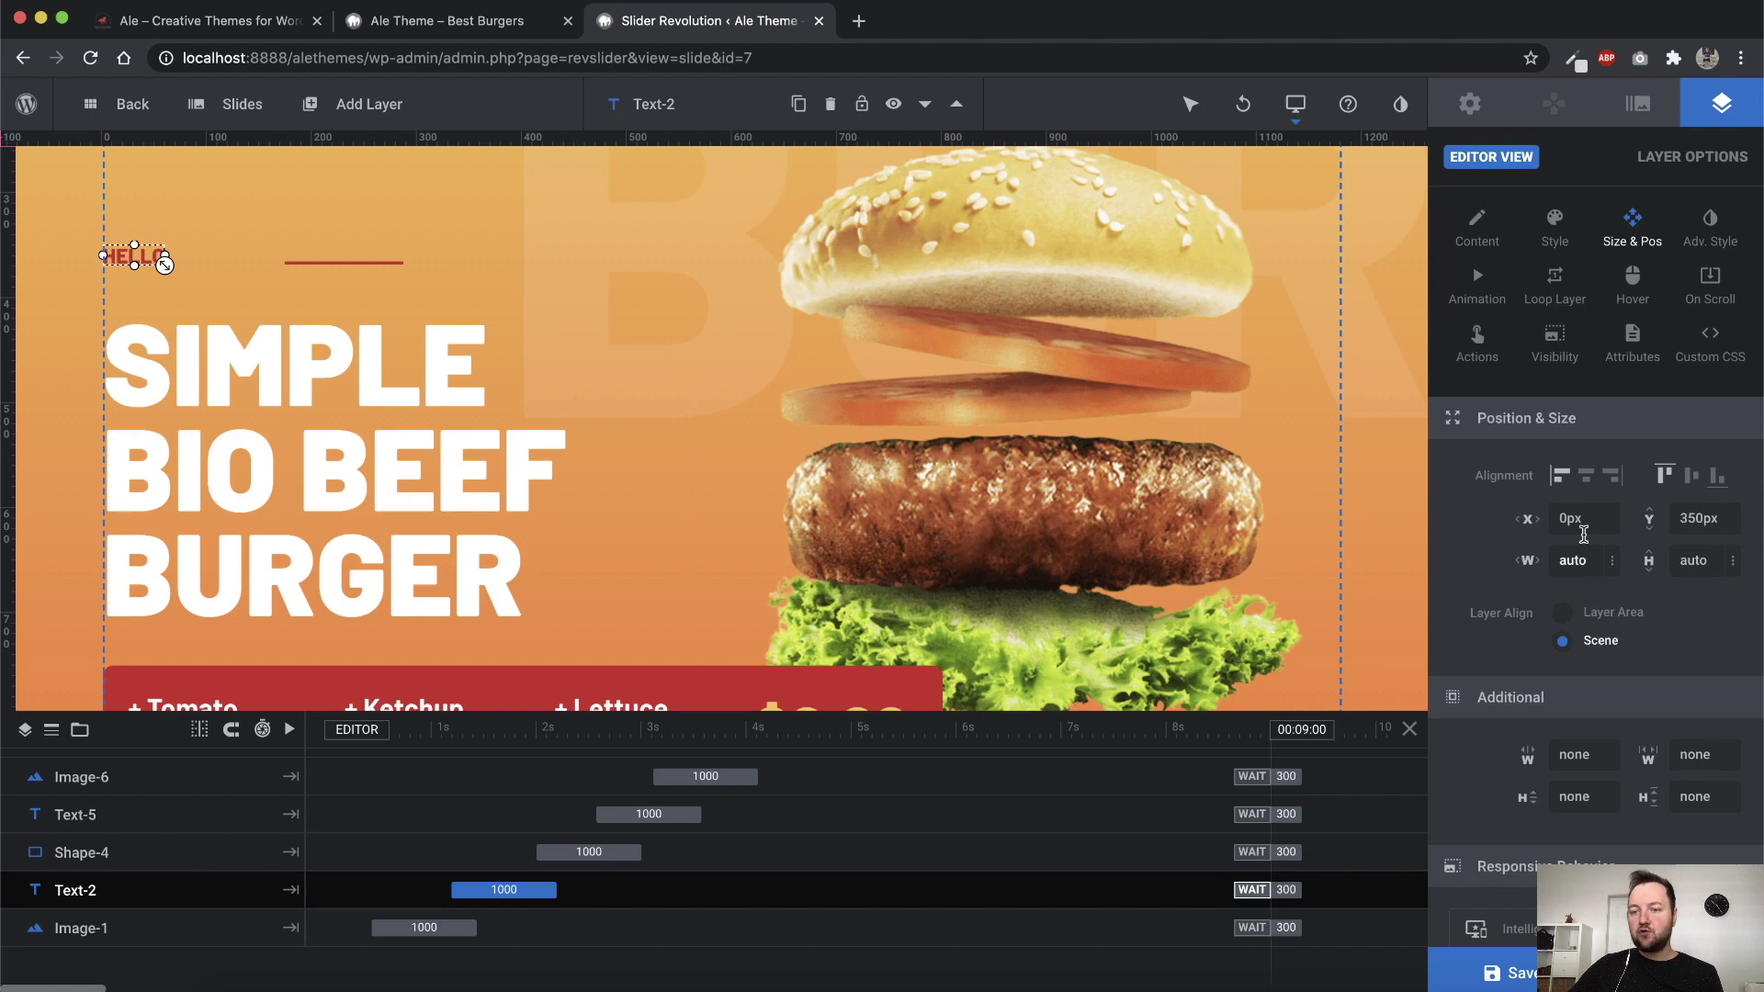
pyautogui.click(1587, 526)
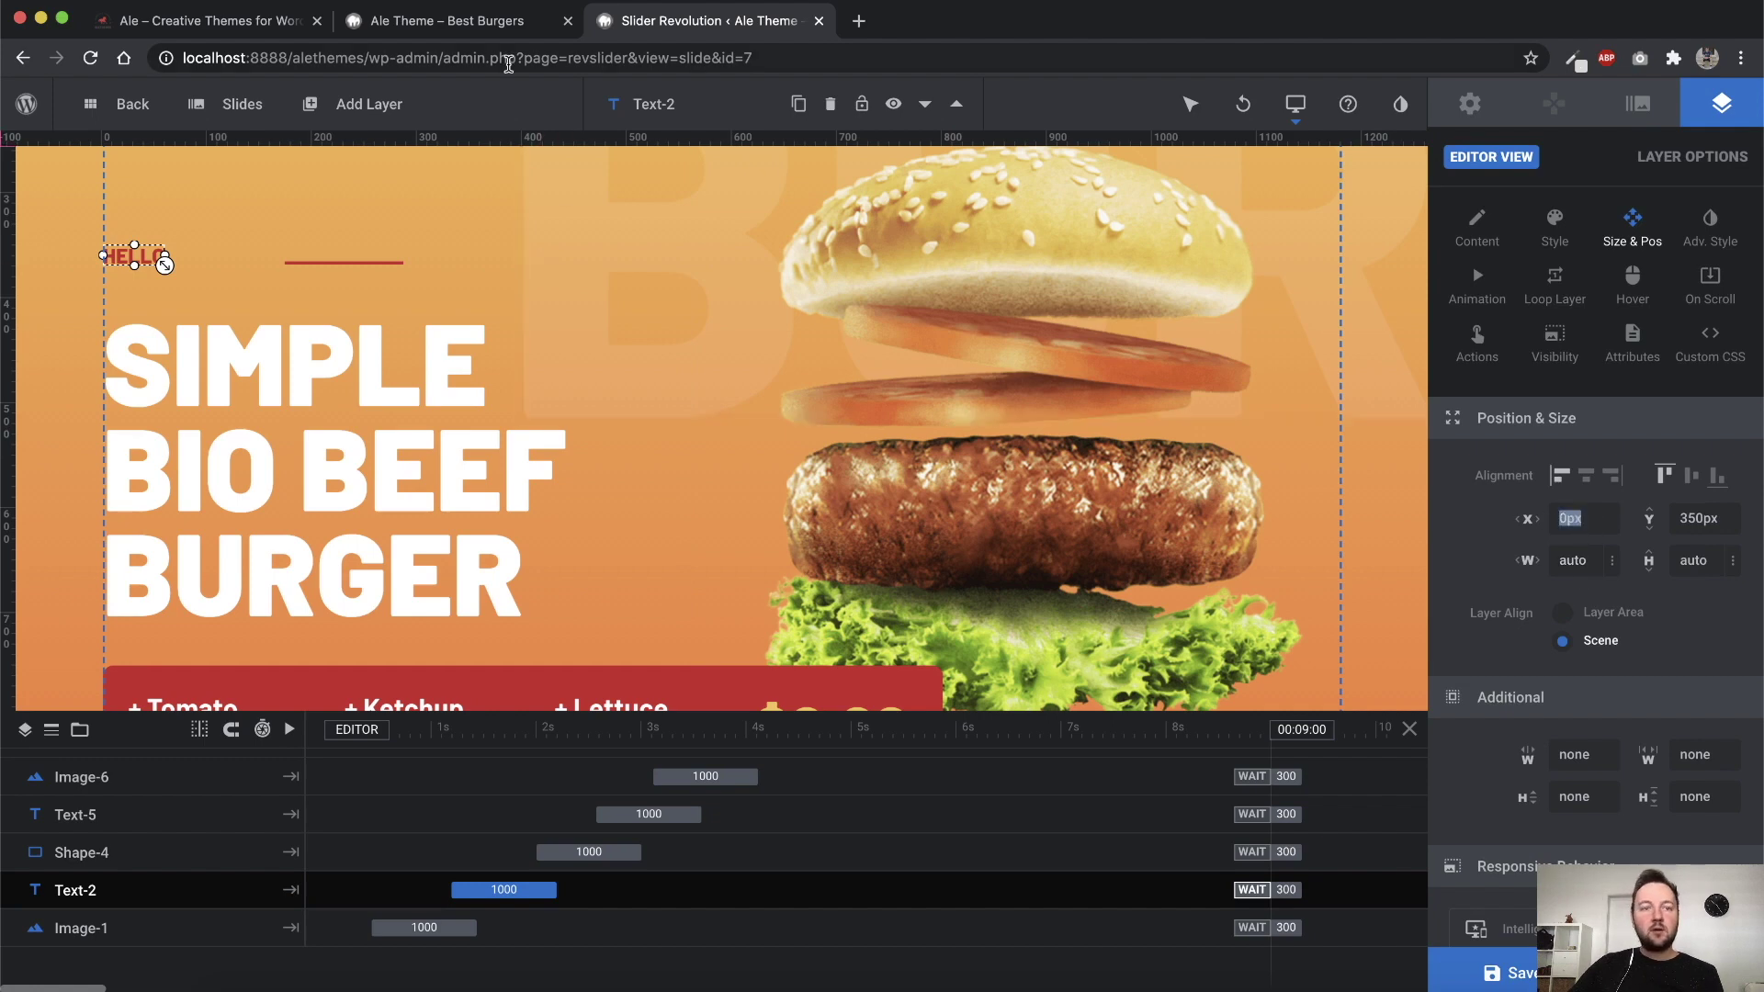
# Reload the live home page to check the banner's check our menu text, and return to the slider editor
pyautogui.click(400, 28)
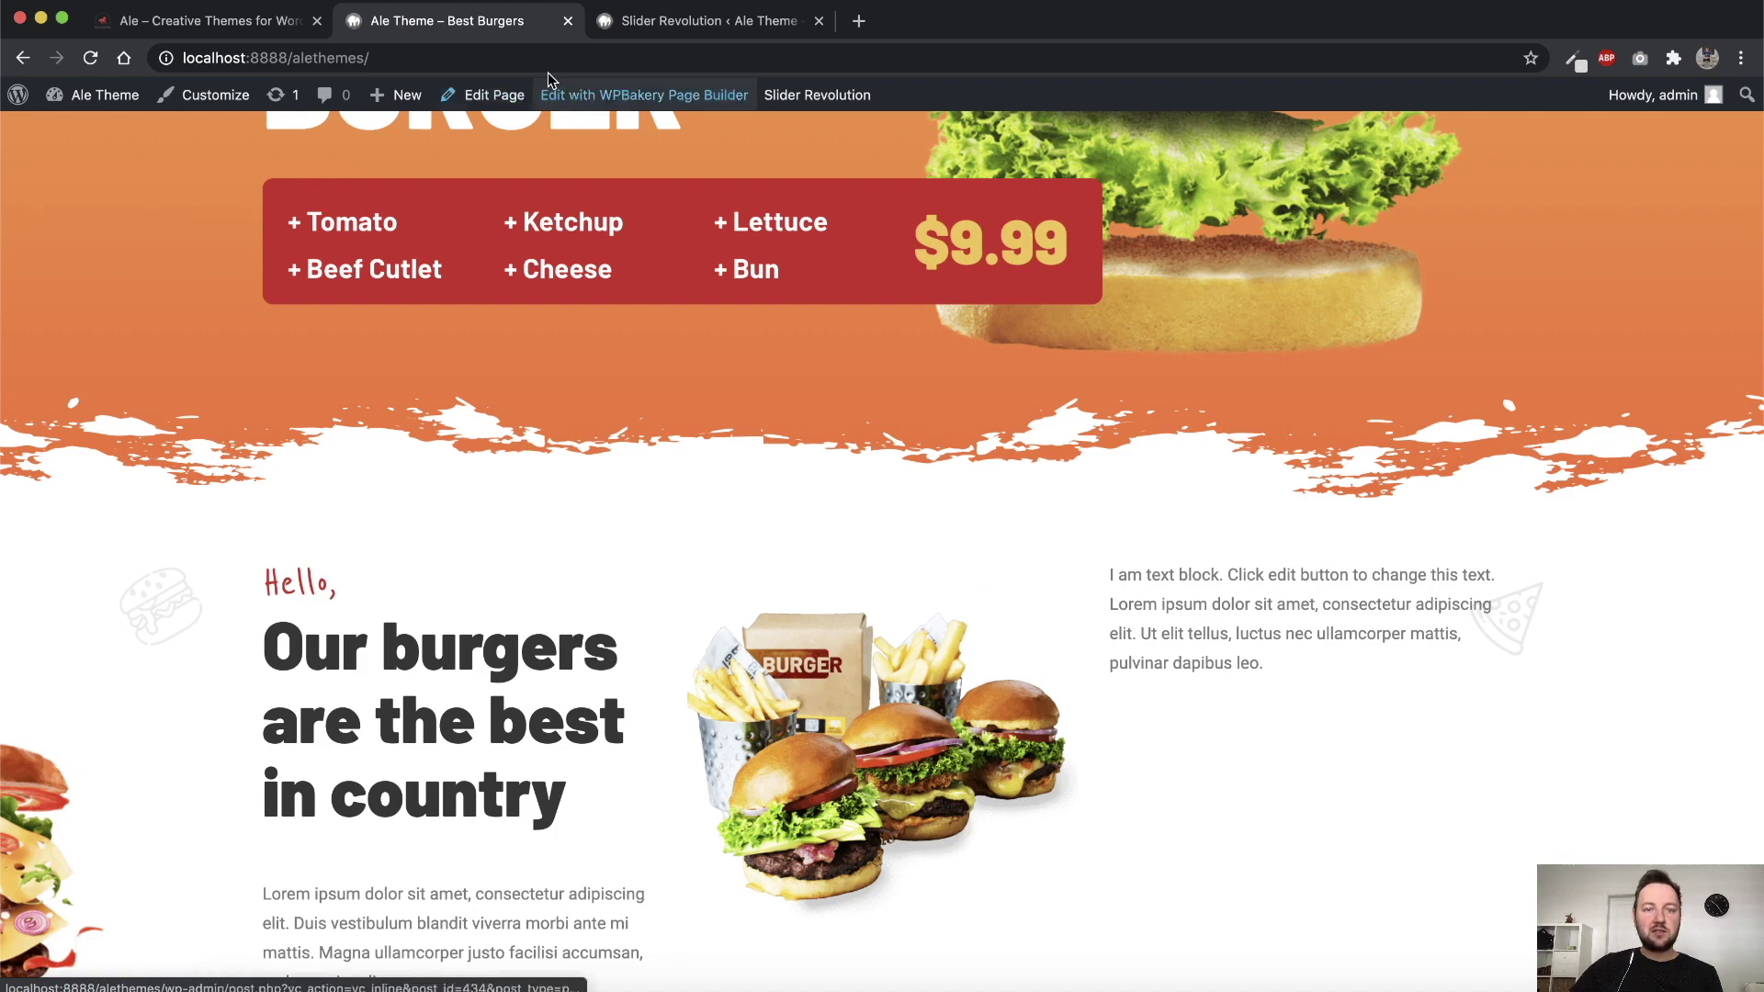
pyautogui.press('super+r')
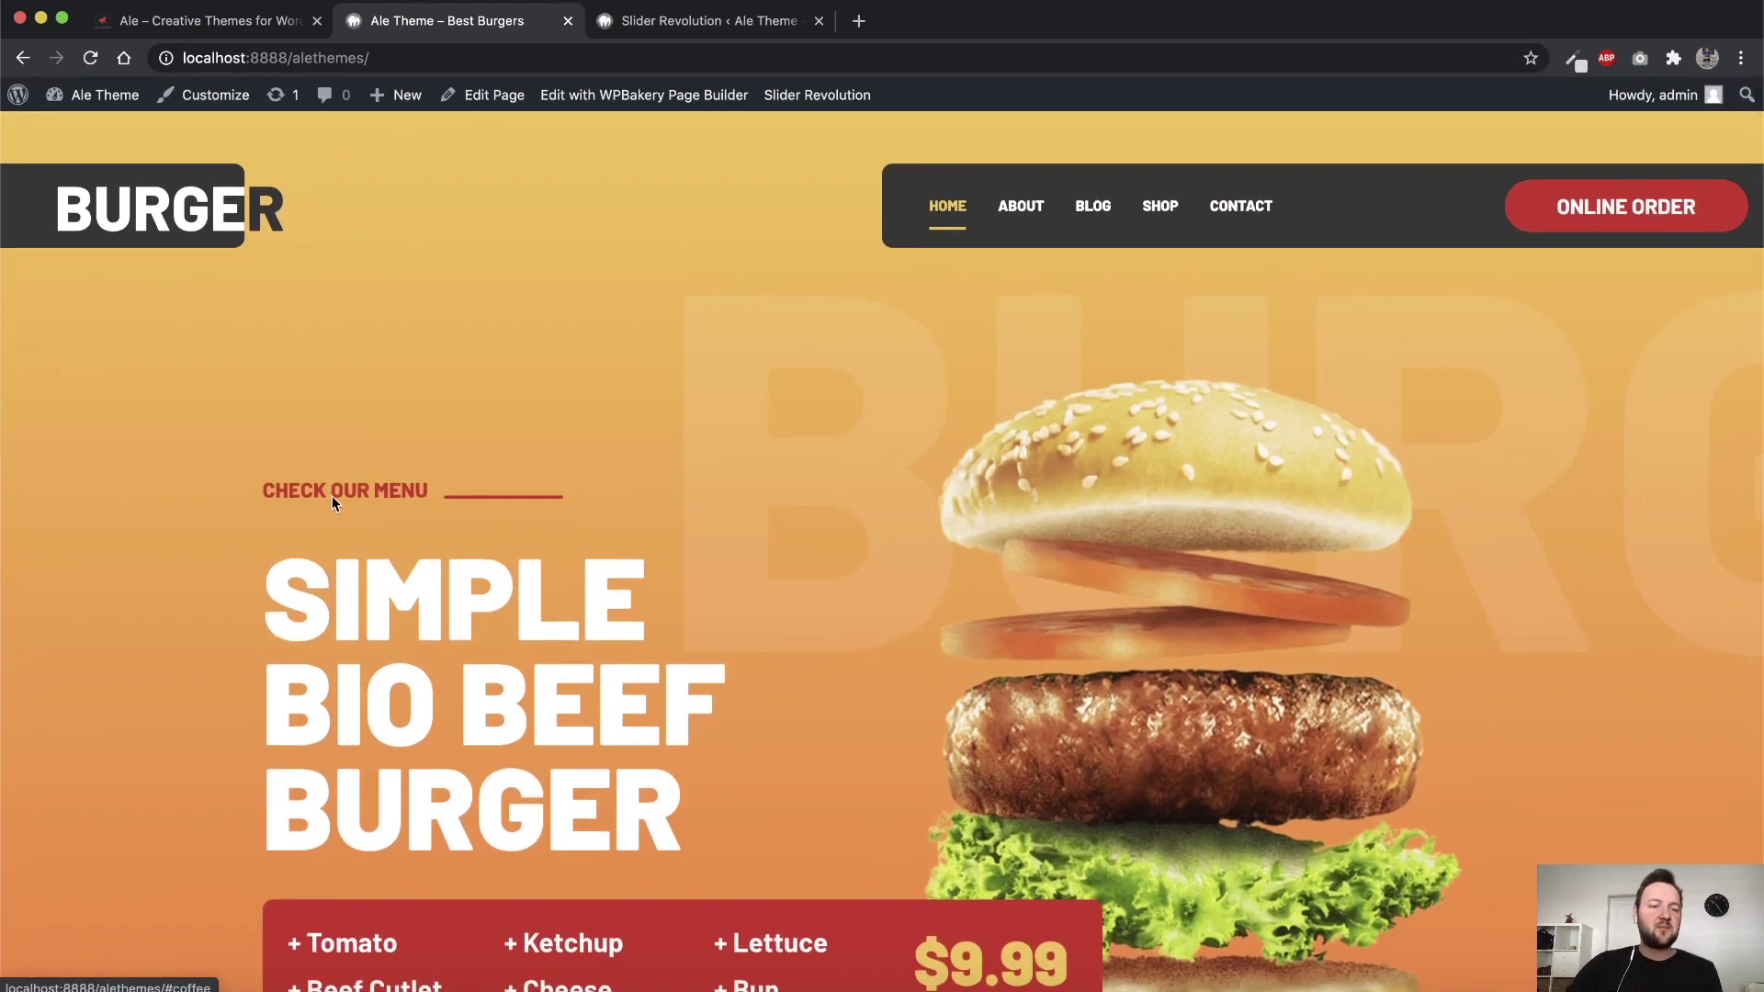
pyautogui.click(684, 20)
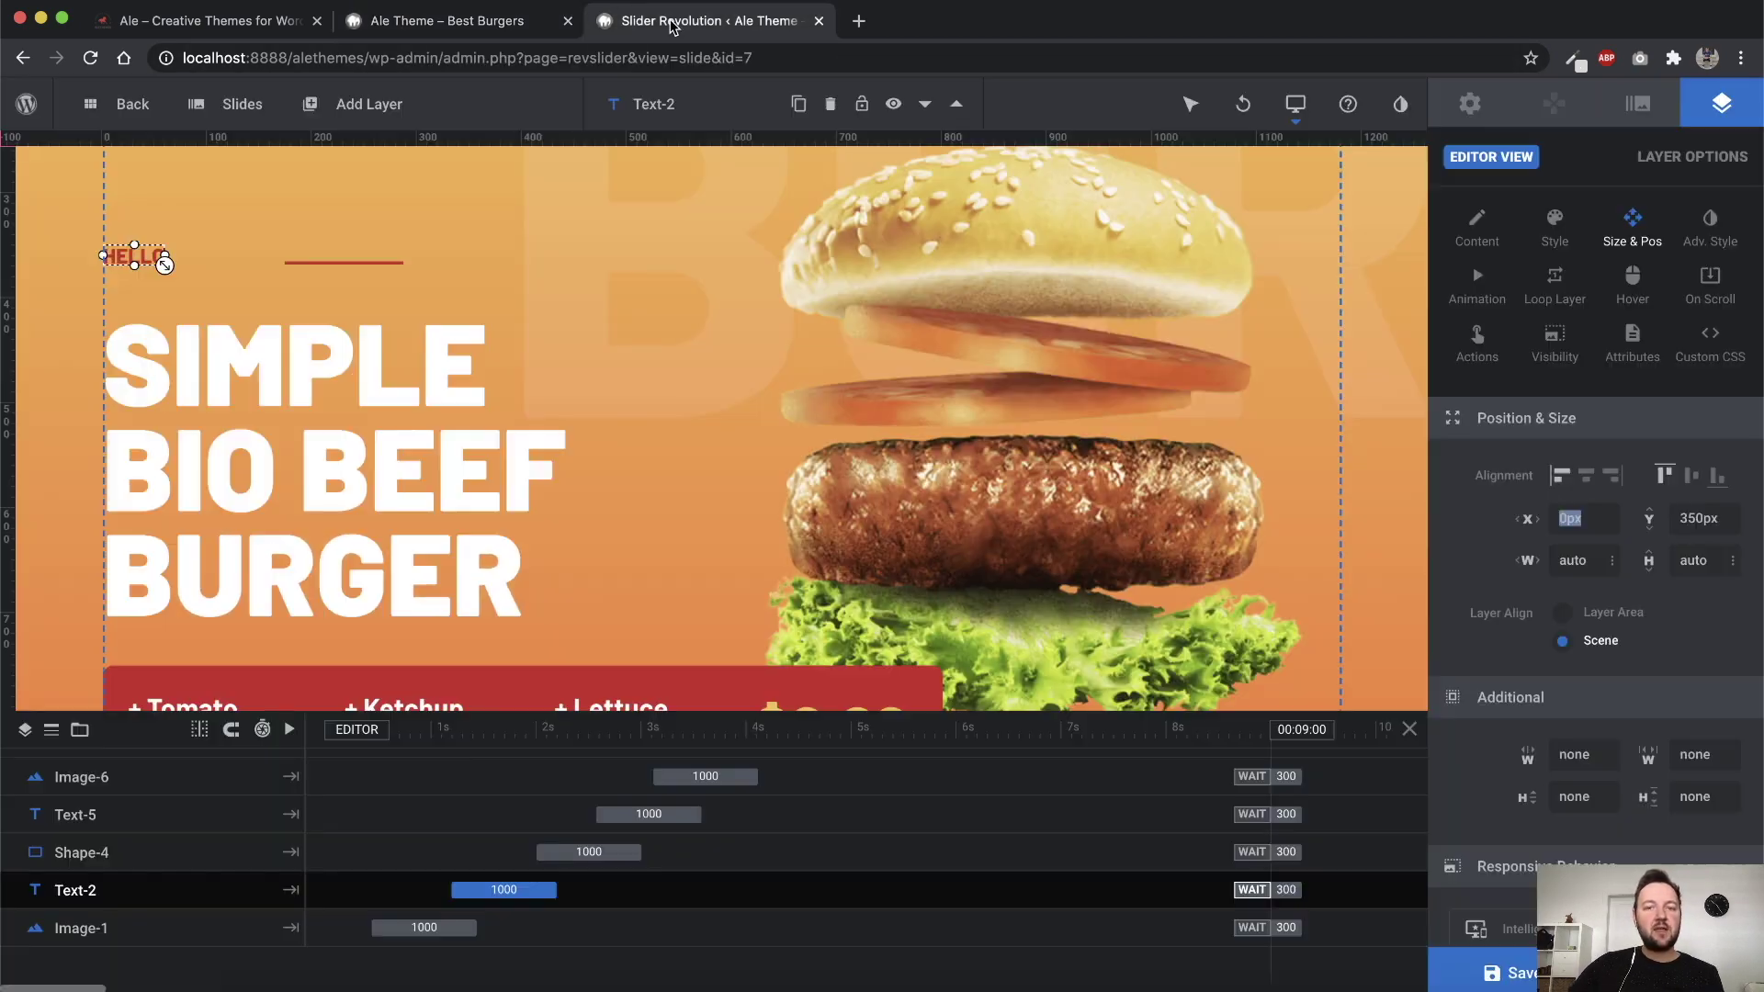
pyautogui.press('Right')
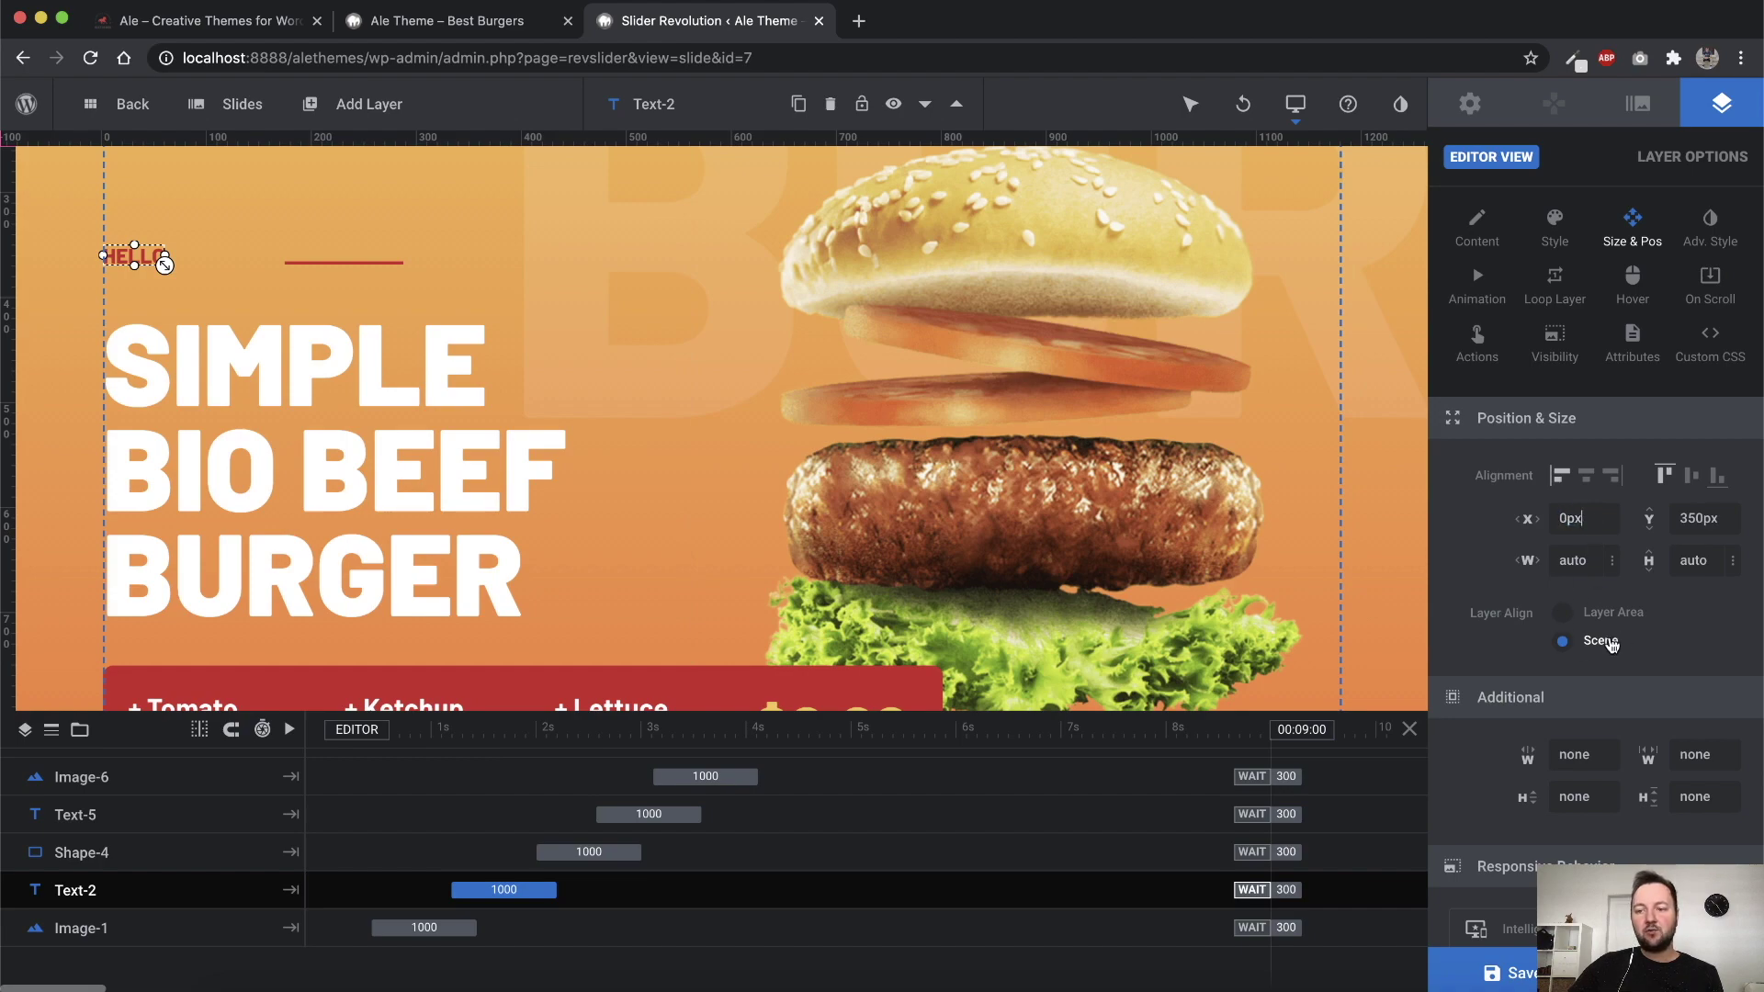
# Save the slide and reload the live home page to check the Hello layer's position
pyautogui.click(1507, 973)
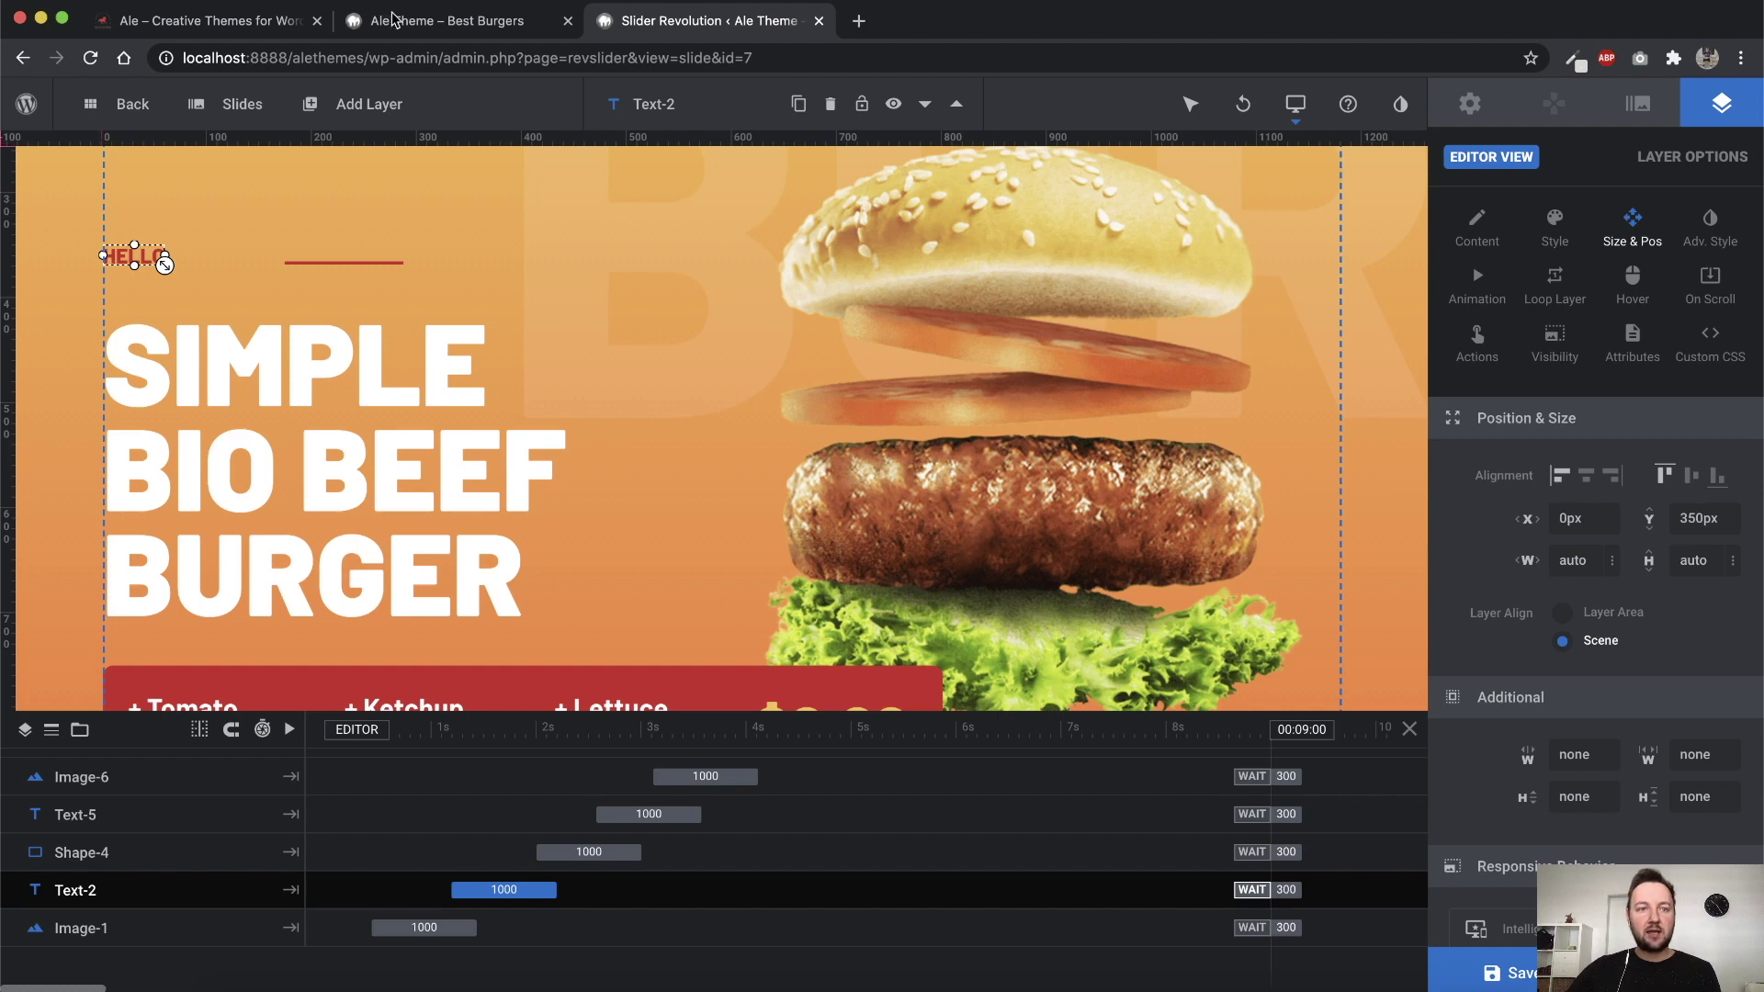
pyautogui.click(447, 20)
pyautogui.press('super+r')
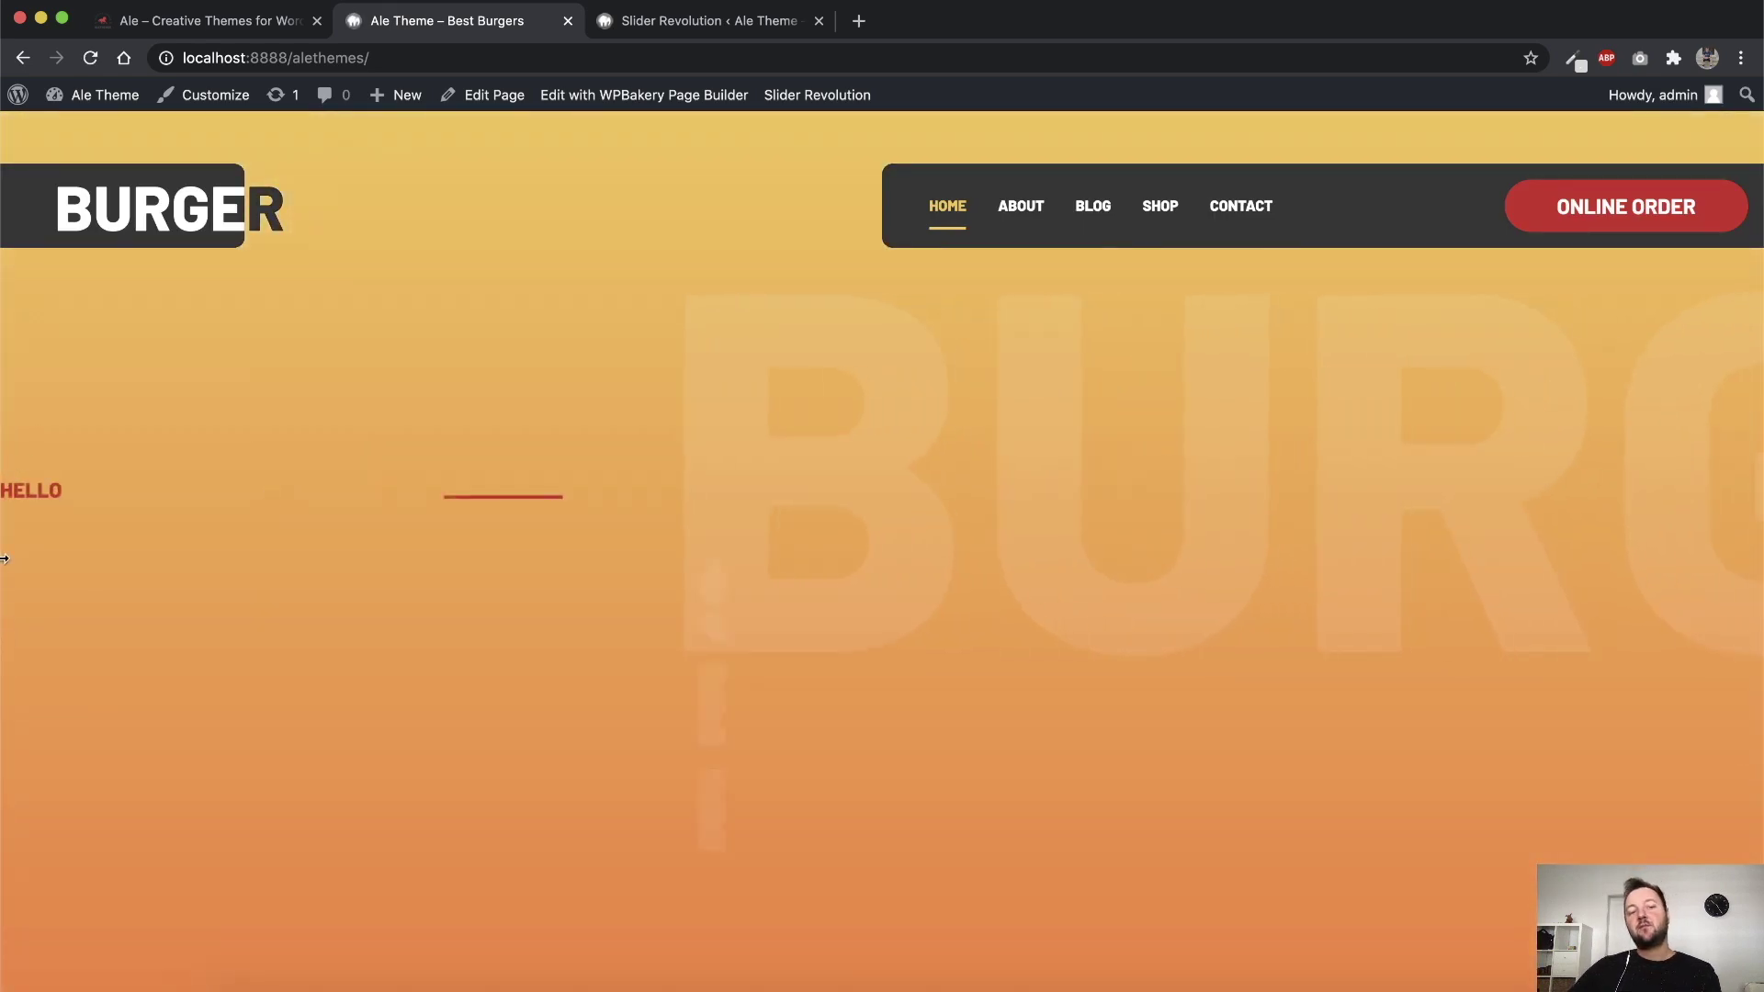
# Set the Hello layer's alignment reference back to Layer Area in the slider editor
pyautogui.click(708, 21)
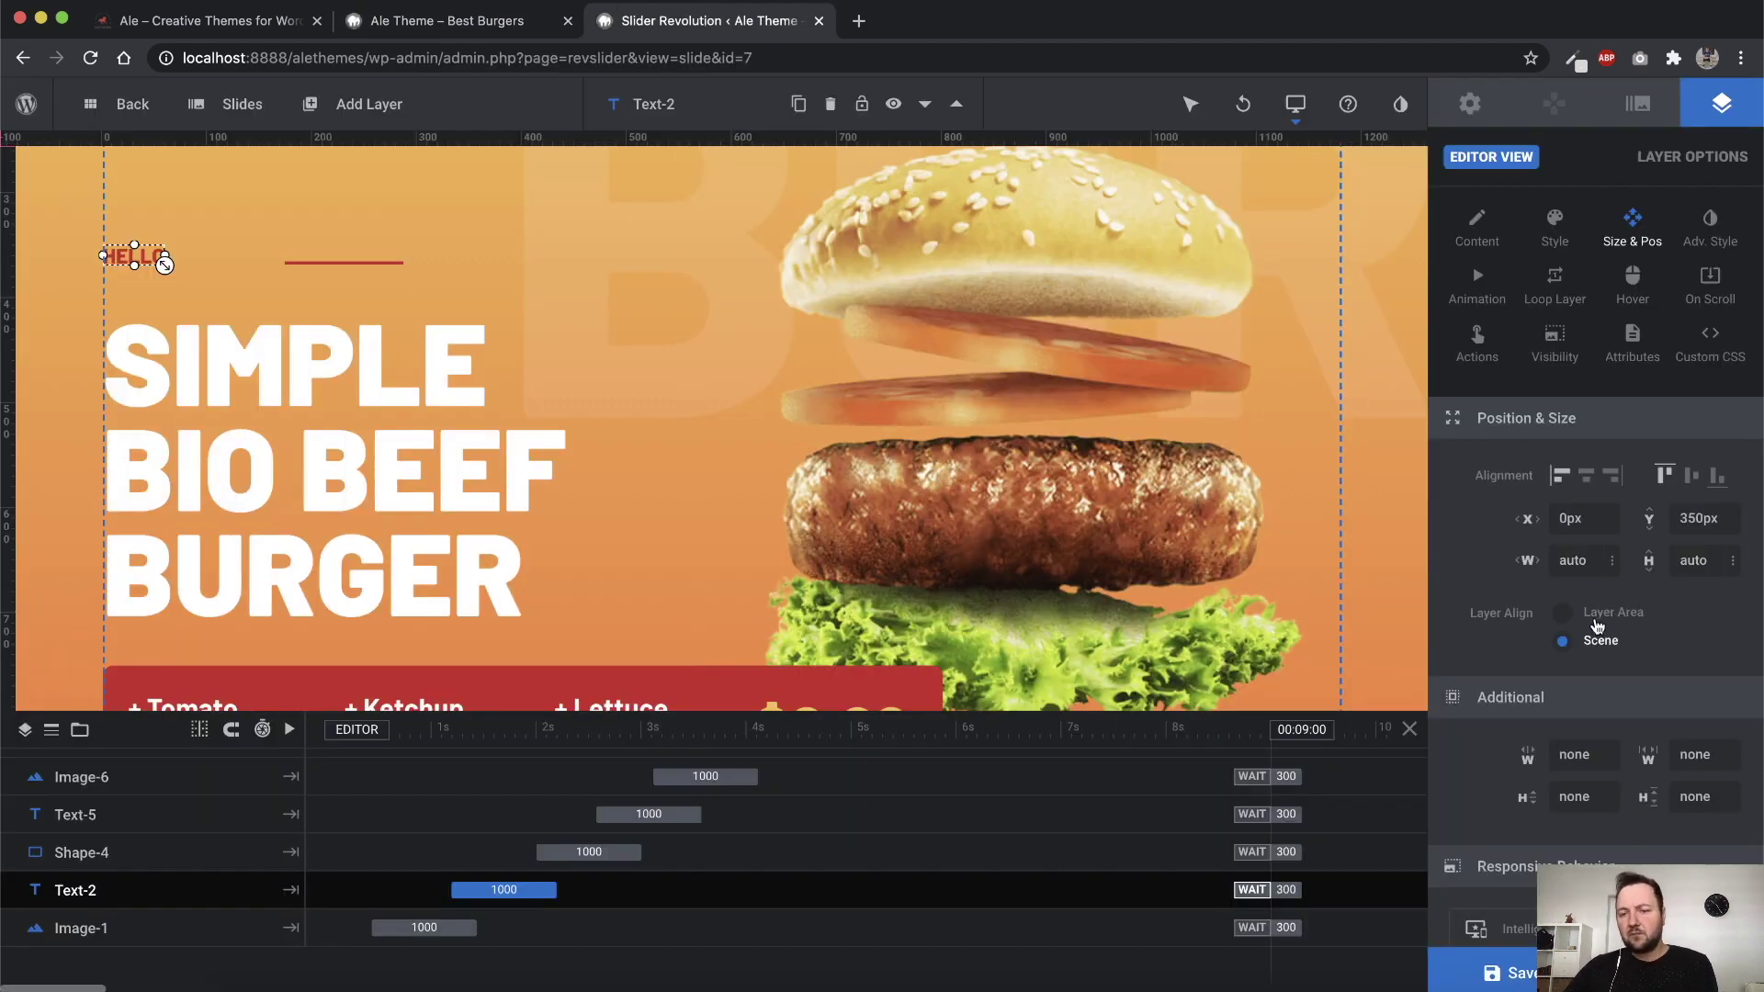
pyautogui.click(1601, 616)
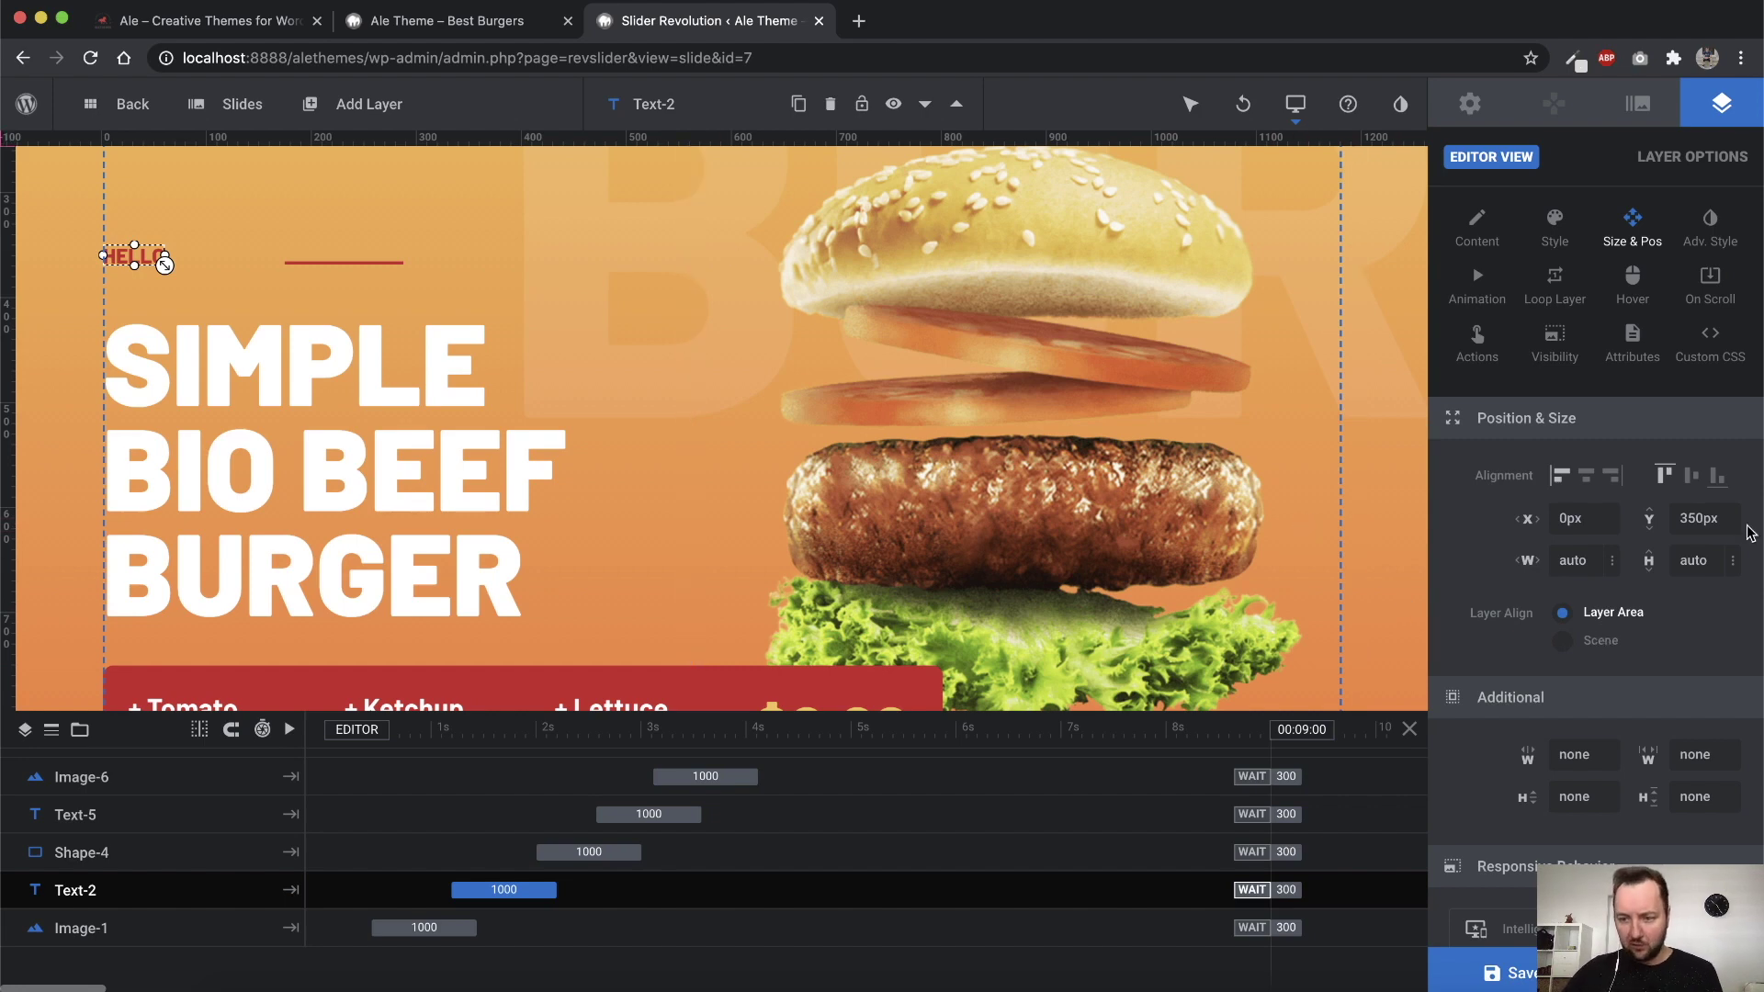
# Examine the text content of the slide's Hello, heading, ingredient and price layers
pyautogui.click(1475, 230)
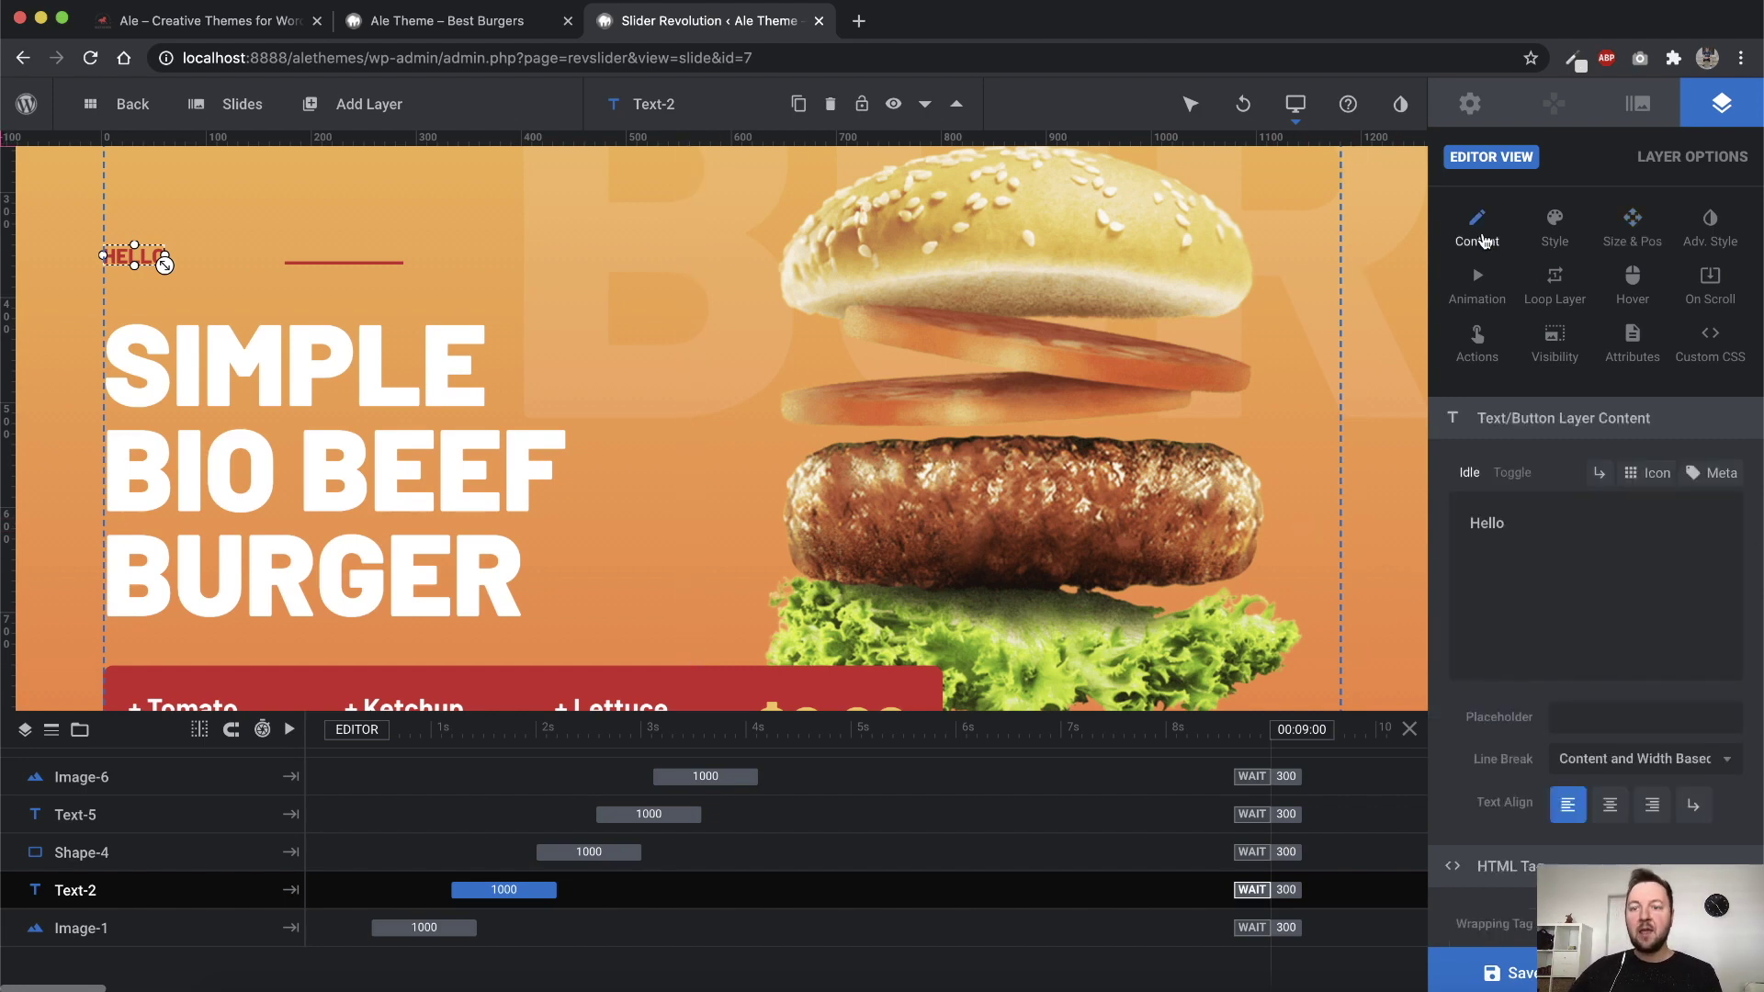
pyautogui.click(233, 448)
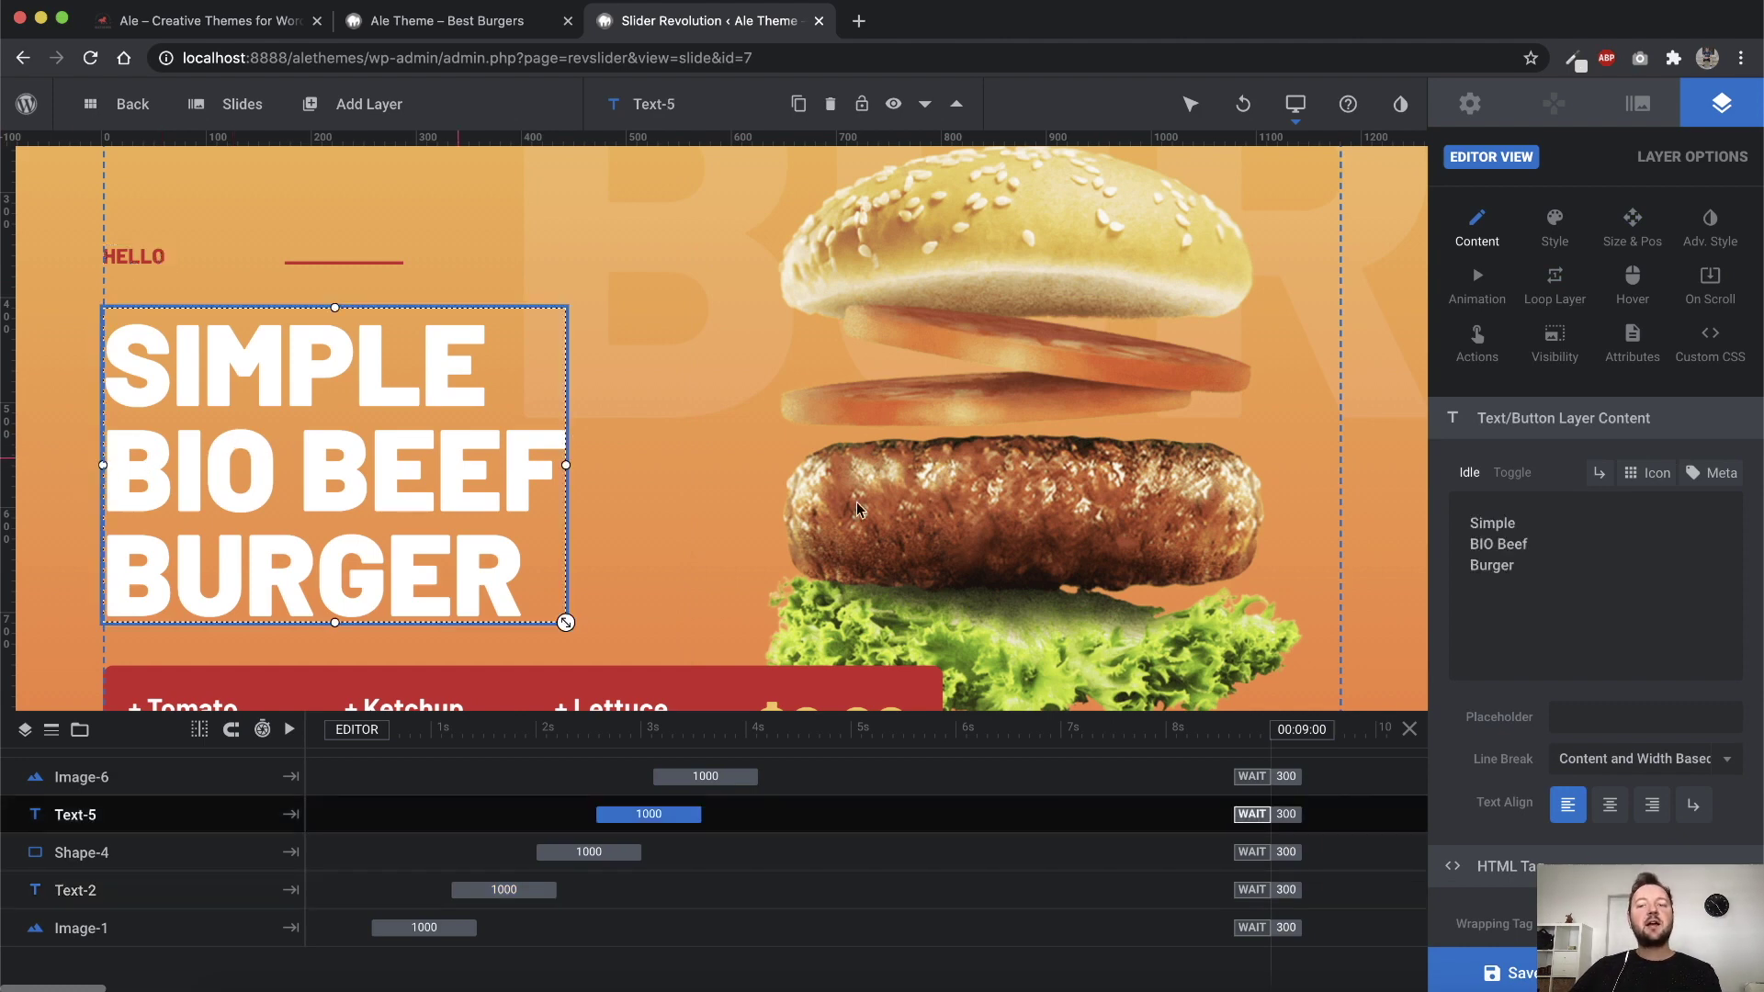
pyautogui.click(1594, 609)
pyautogui.press('super+a')
pyautogui.scroll(-4, 705, 414)
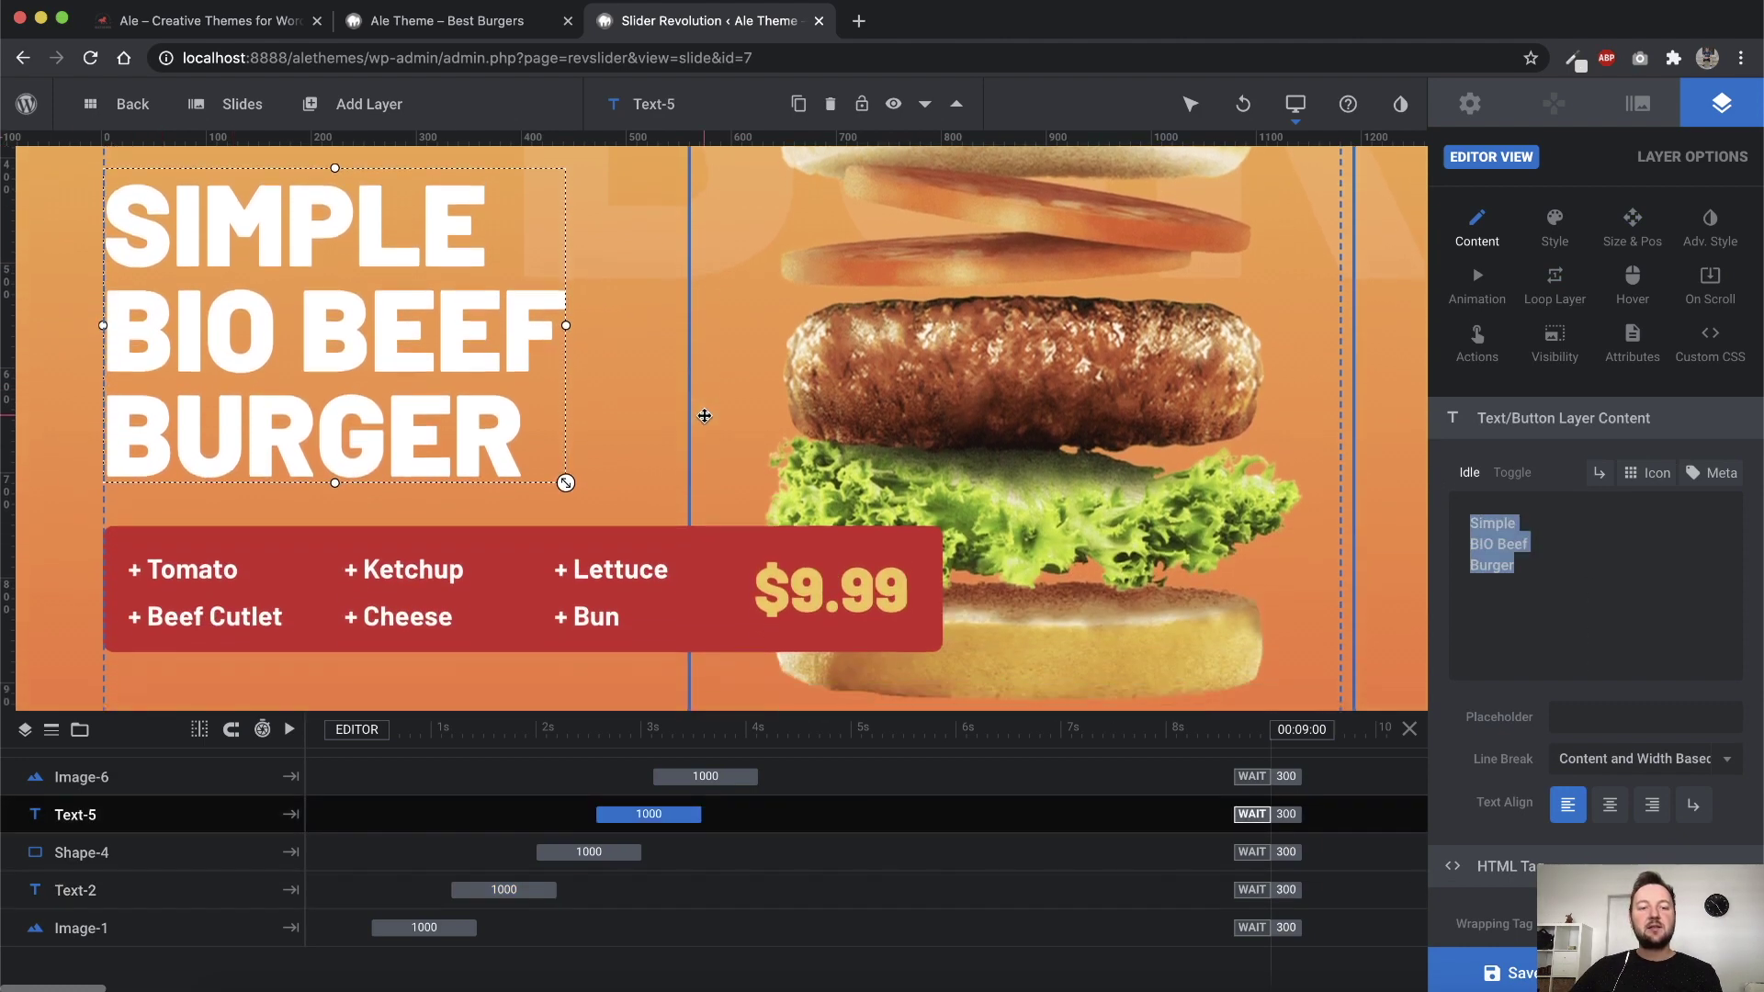
pyautogui.click(625, 561)
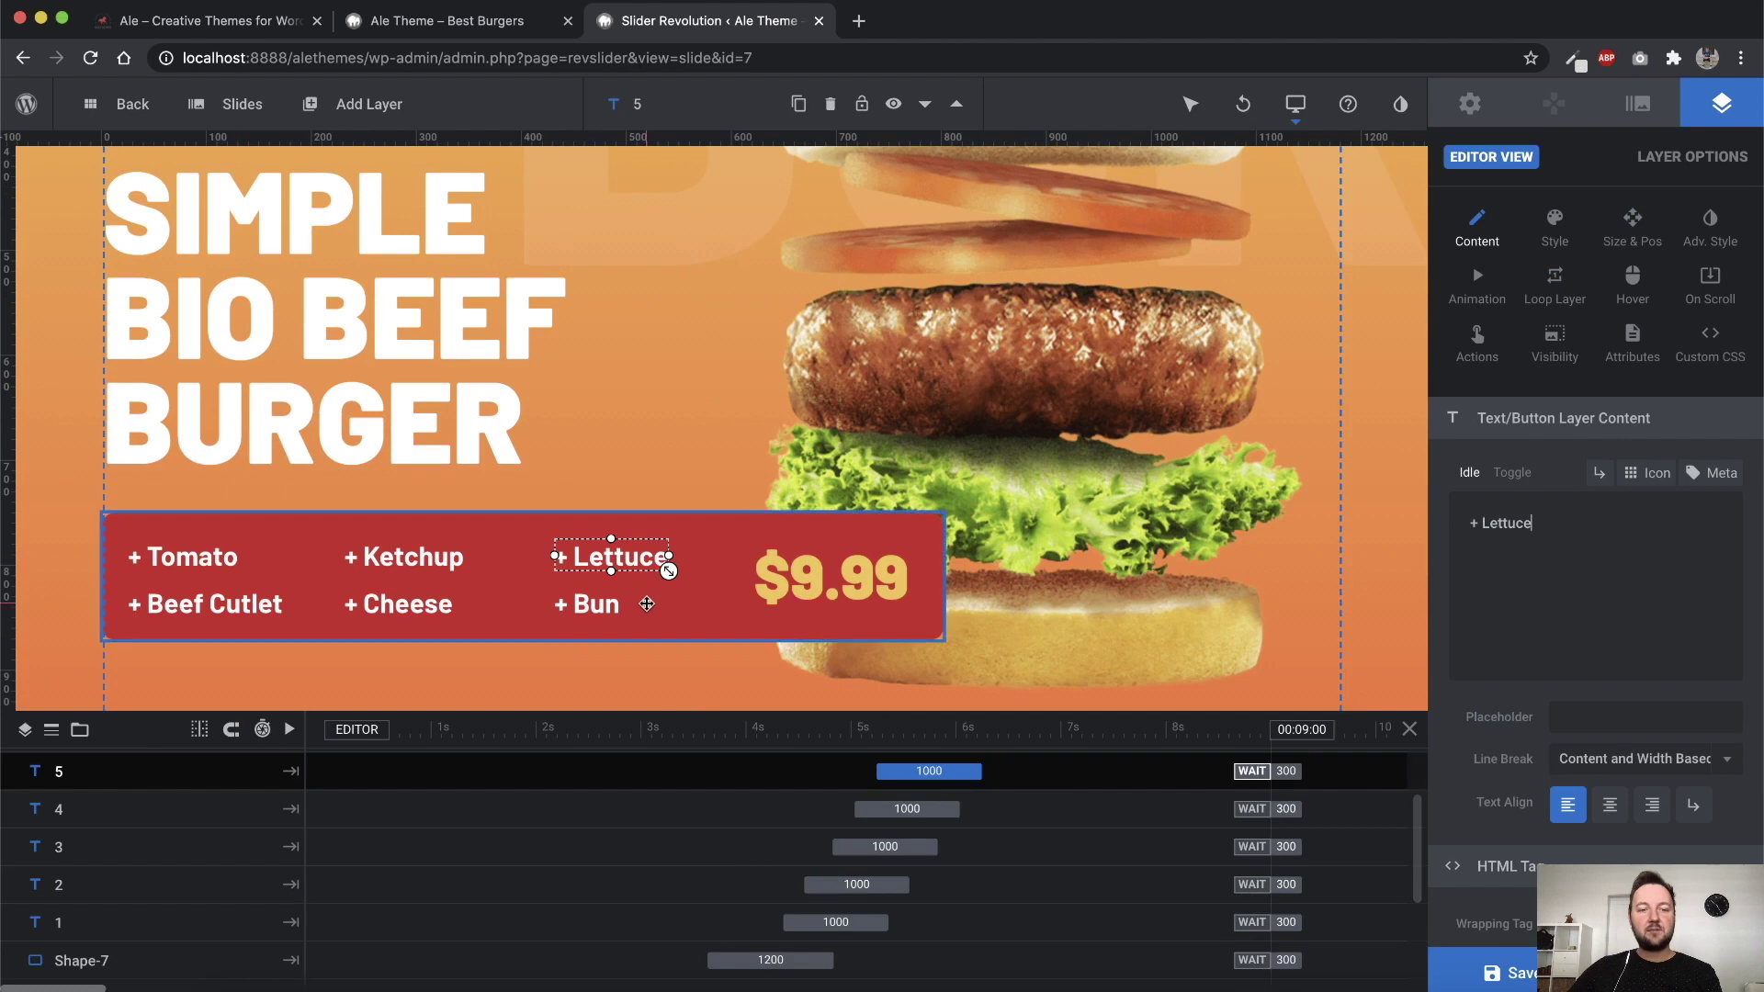
pyautogui.click(600, 606)
pyautogui.click(809, 588)
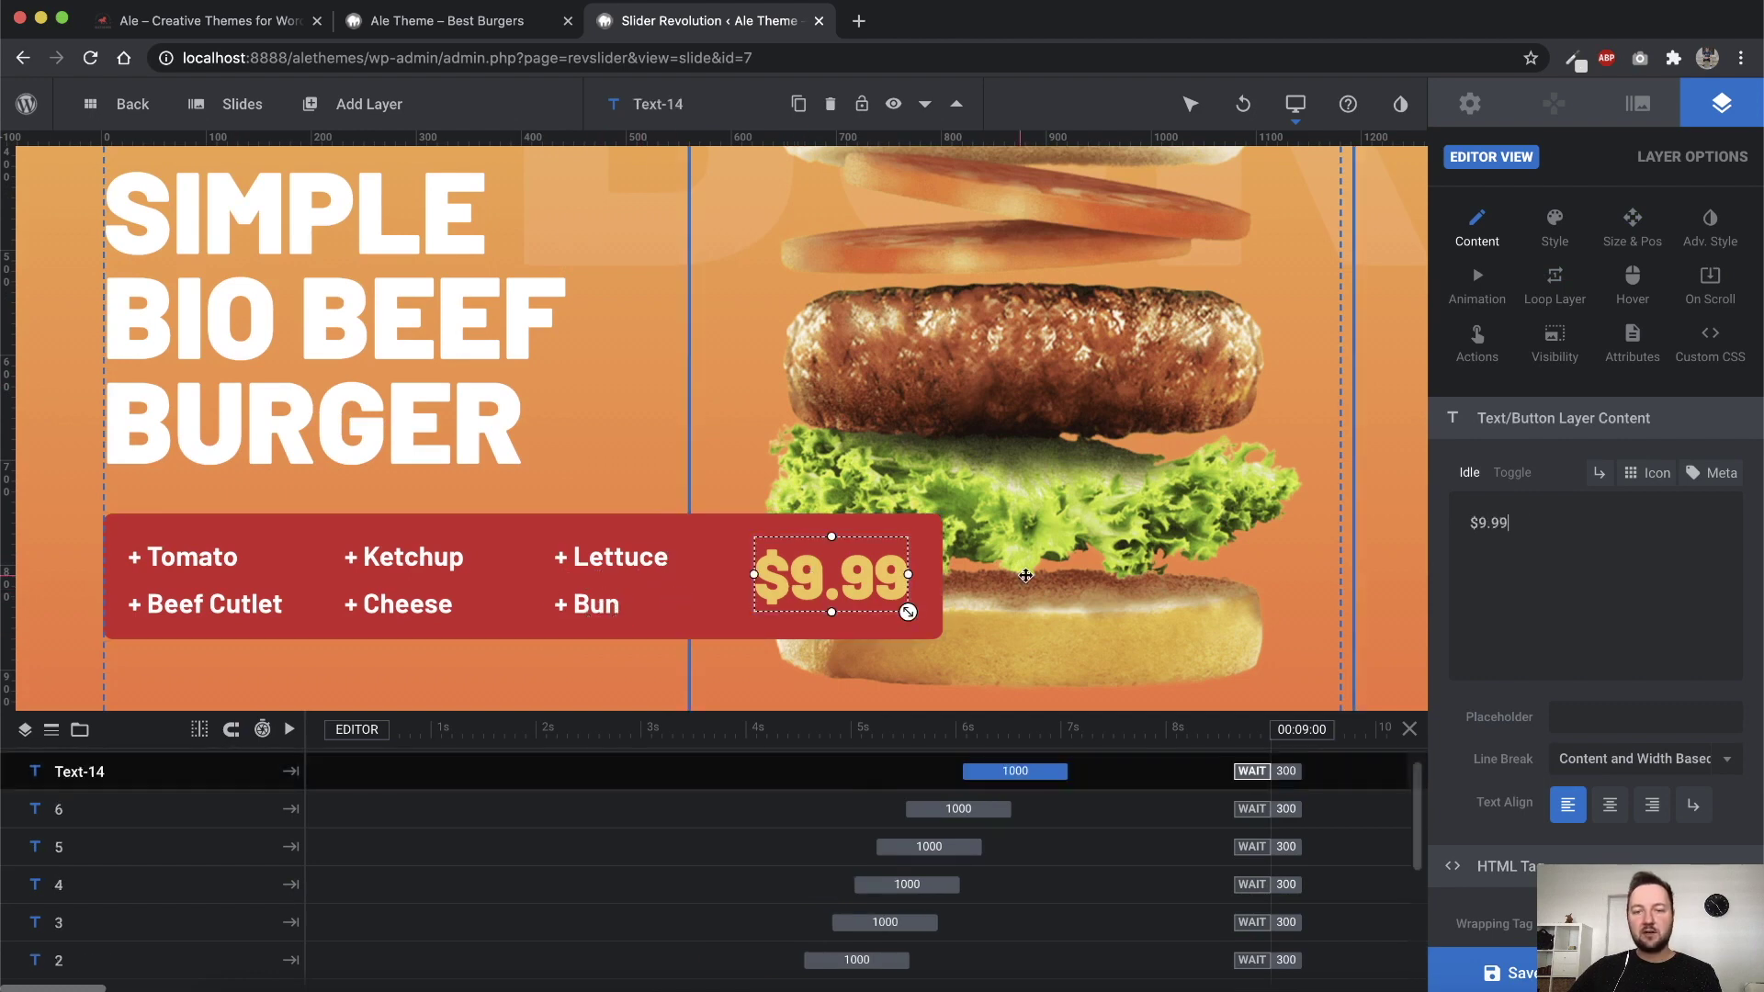
# Examine the image content options of the slide's burger picture and its large background lettering
pyautogui.scroll(1, 1026, 575)
pyautogui.scroll(3, 1026, 576)
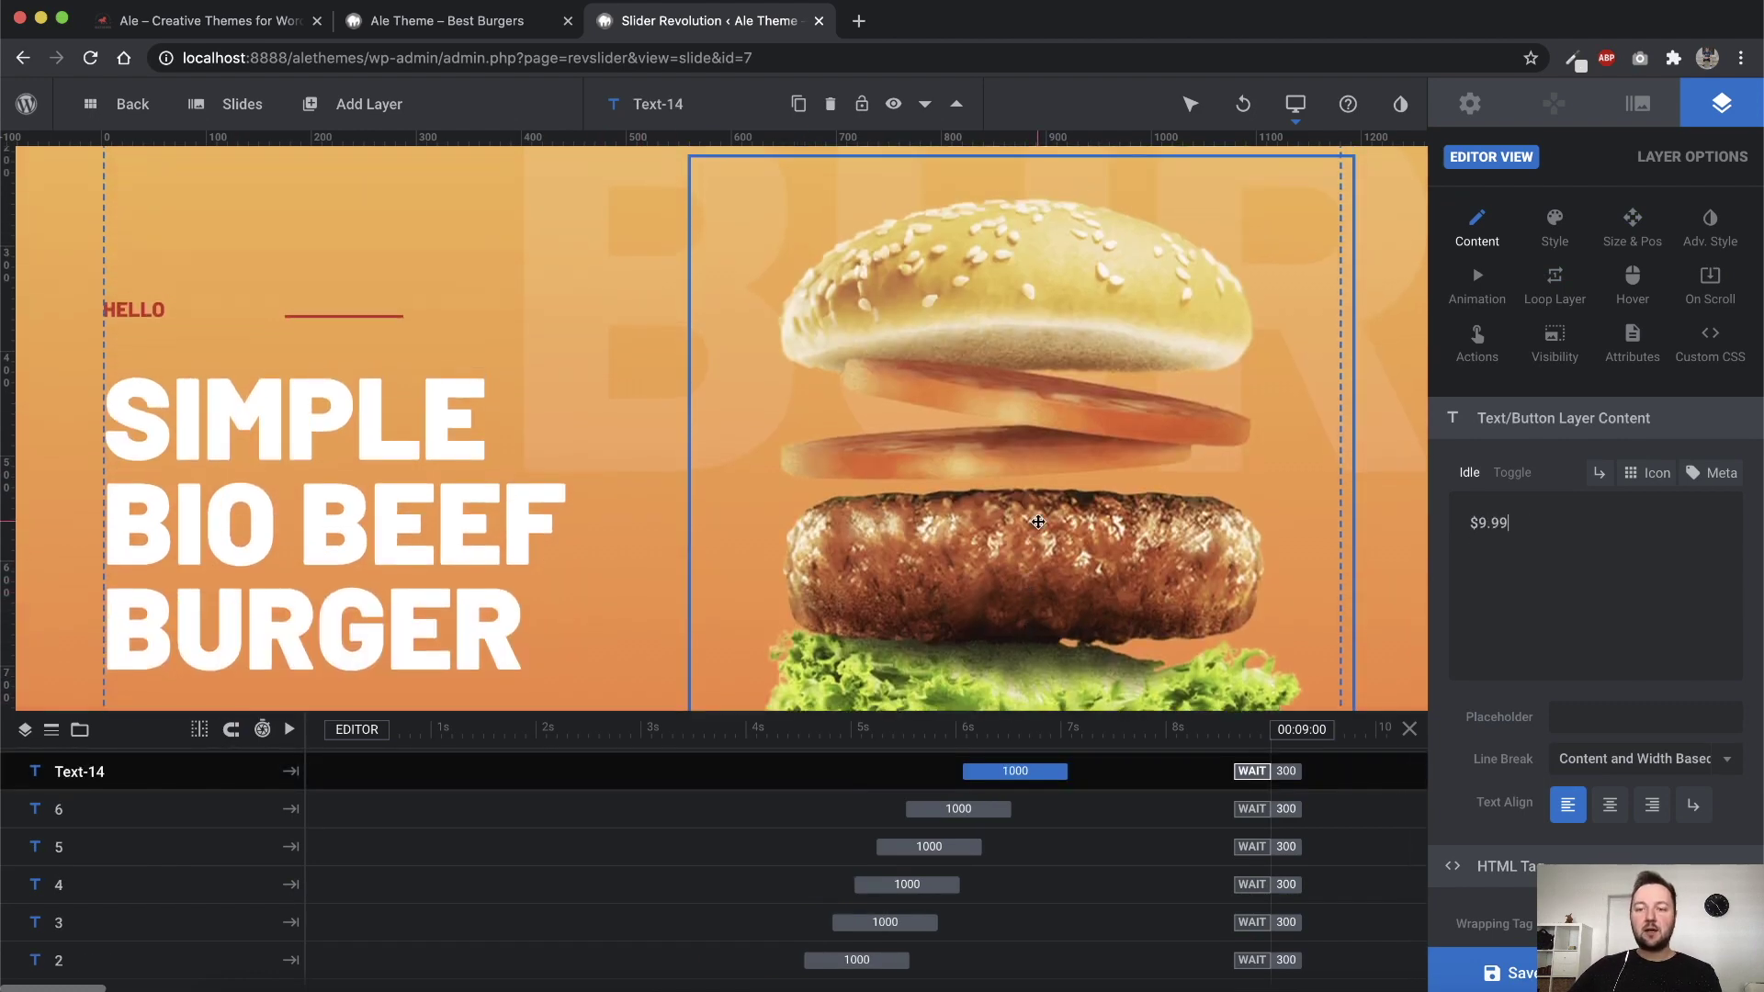
pyautogui.click(1038, 522)
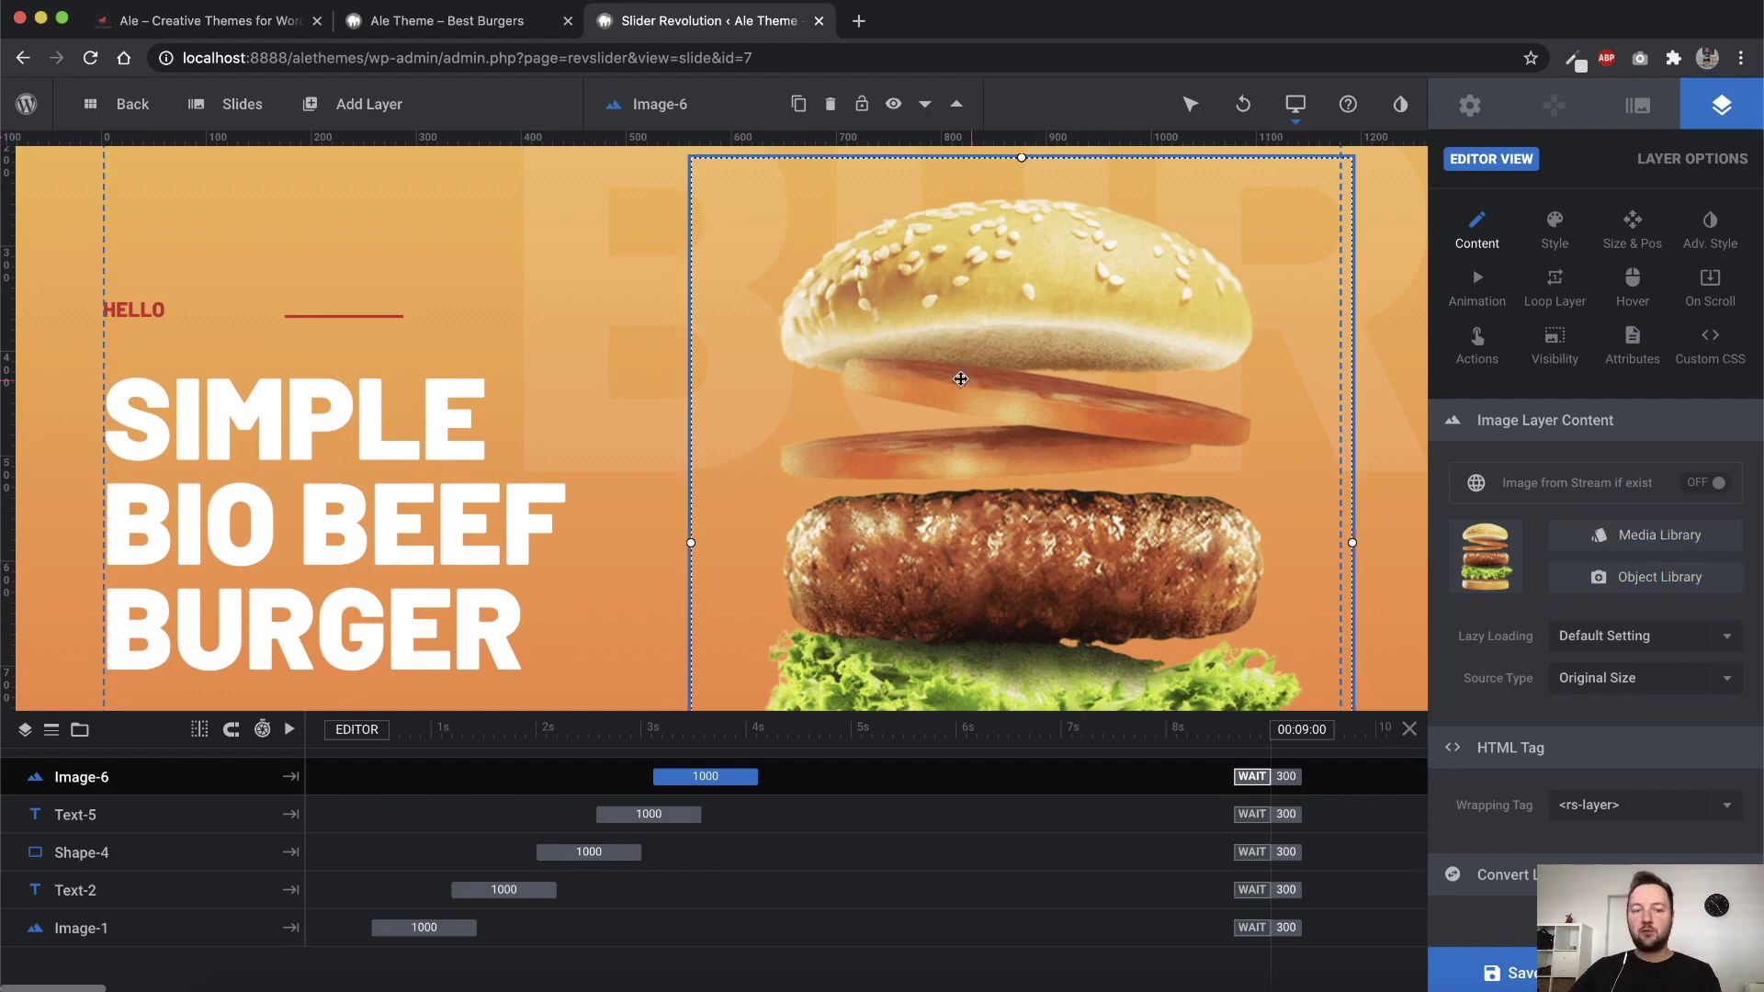
pyautogui.click(571, 278)
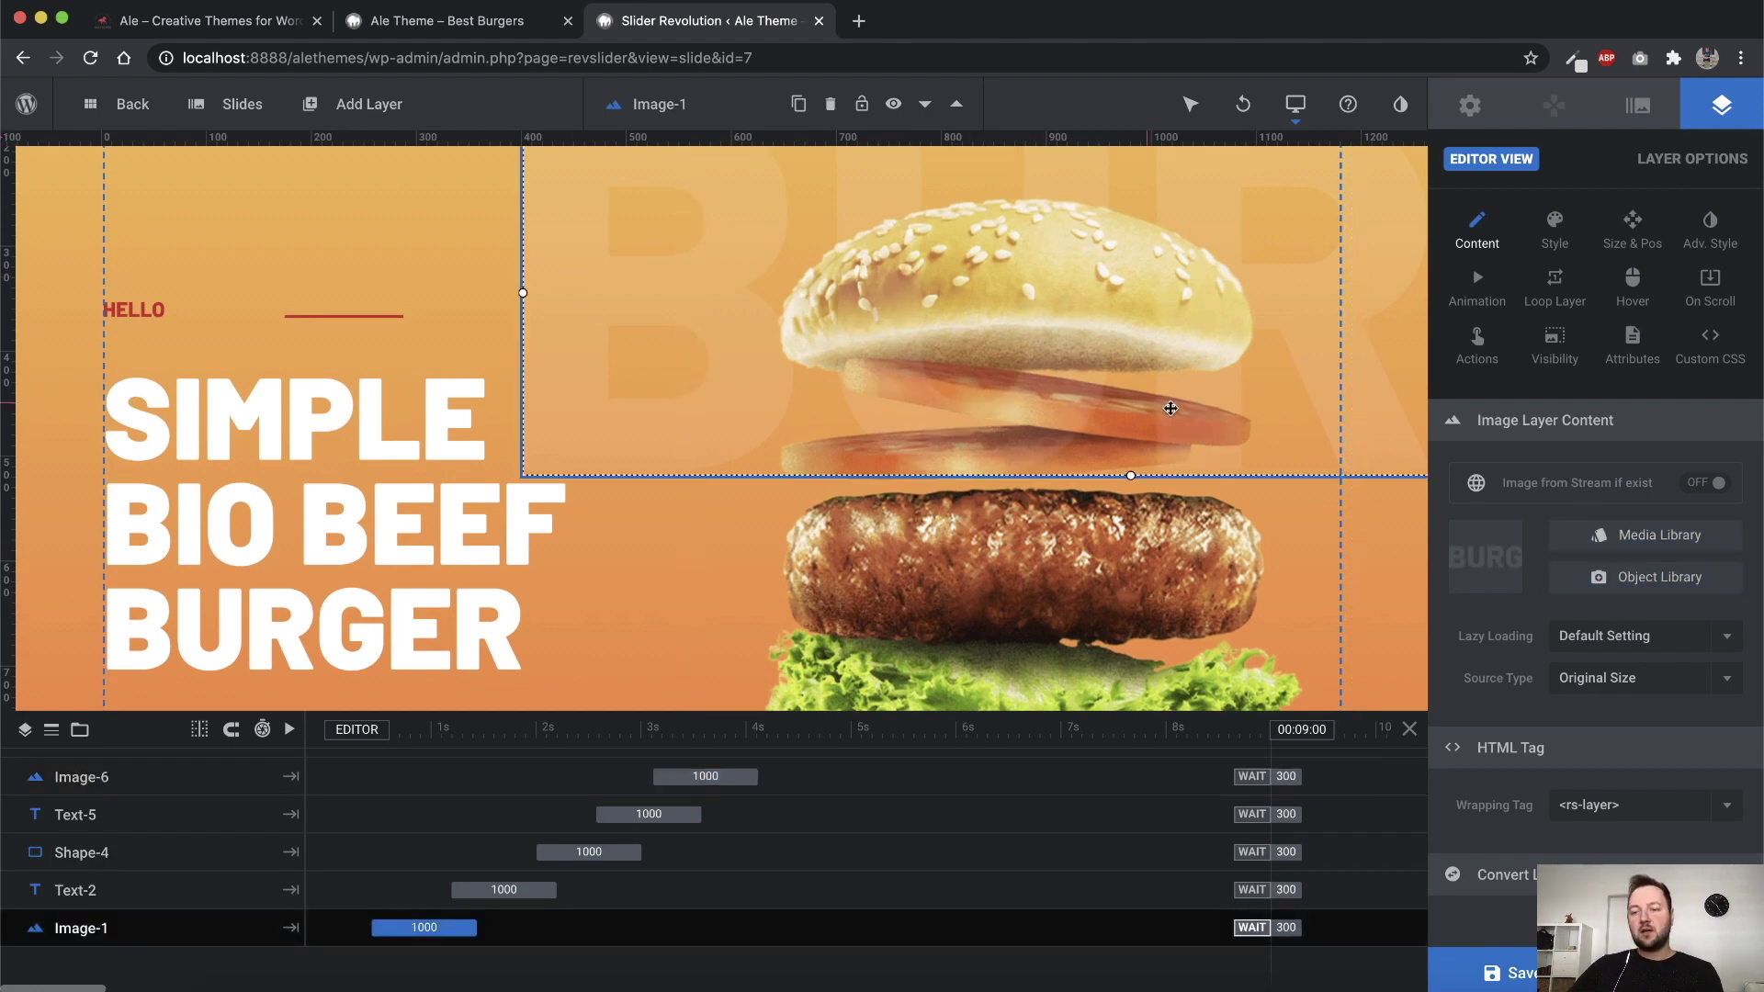
pyautogui.scroll(-4, 1077, 517)
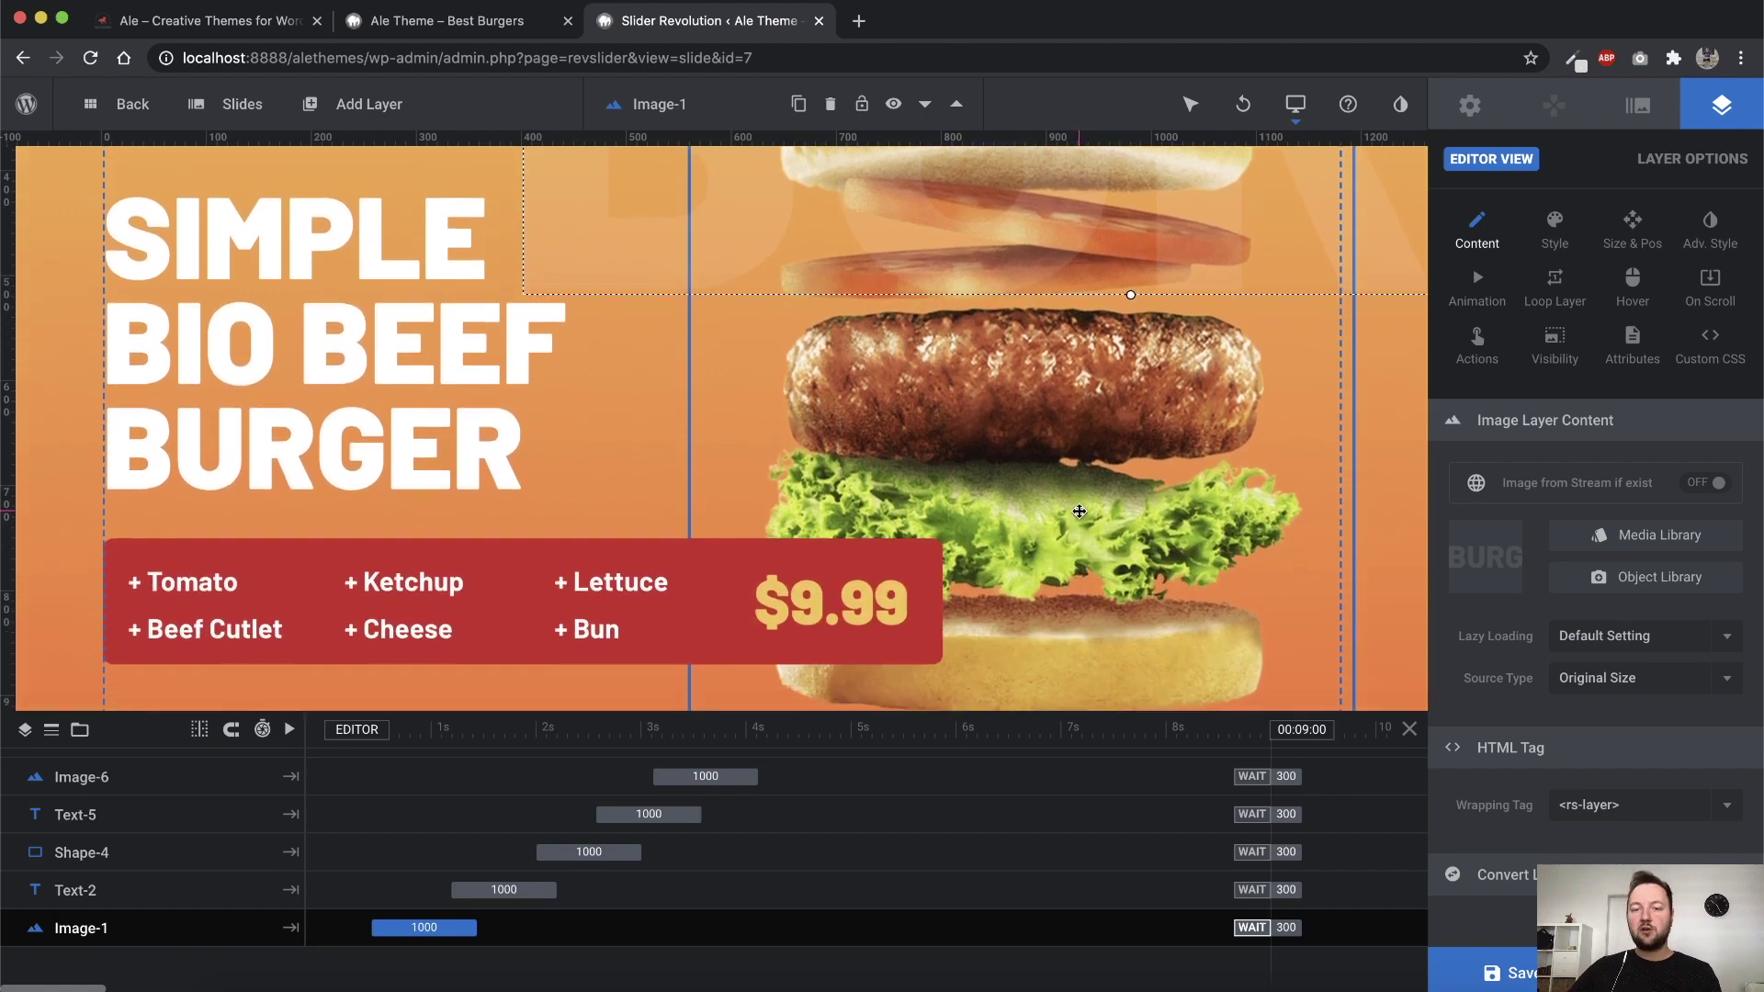
# Select the burger image layer and preview the Pop Ups presets for its IN animation without applying one
pyautogui.click(1080, 512)
pyautogui.scroll(1, 1154, 495)
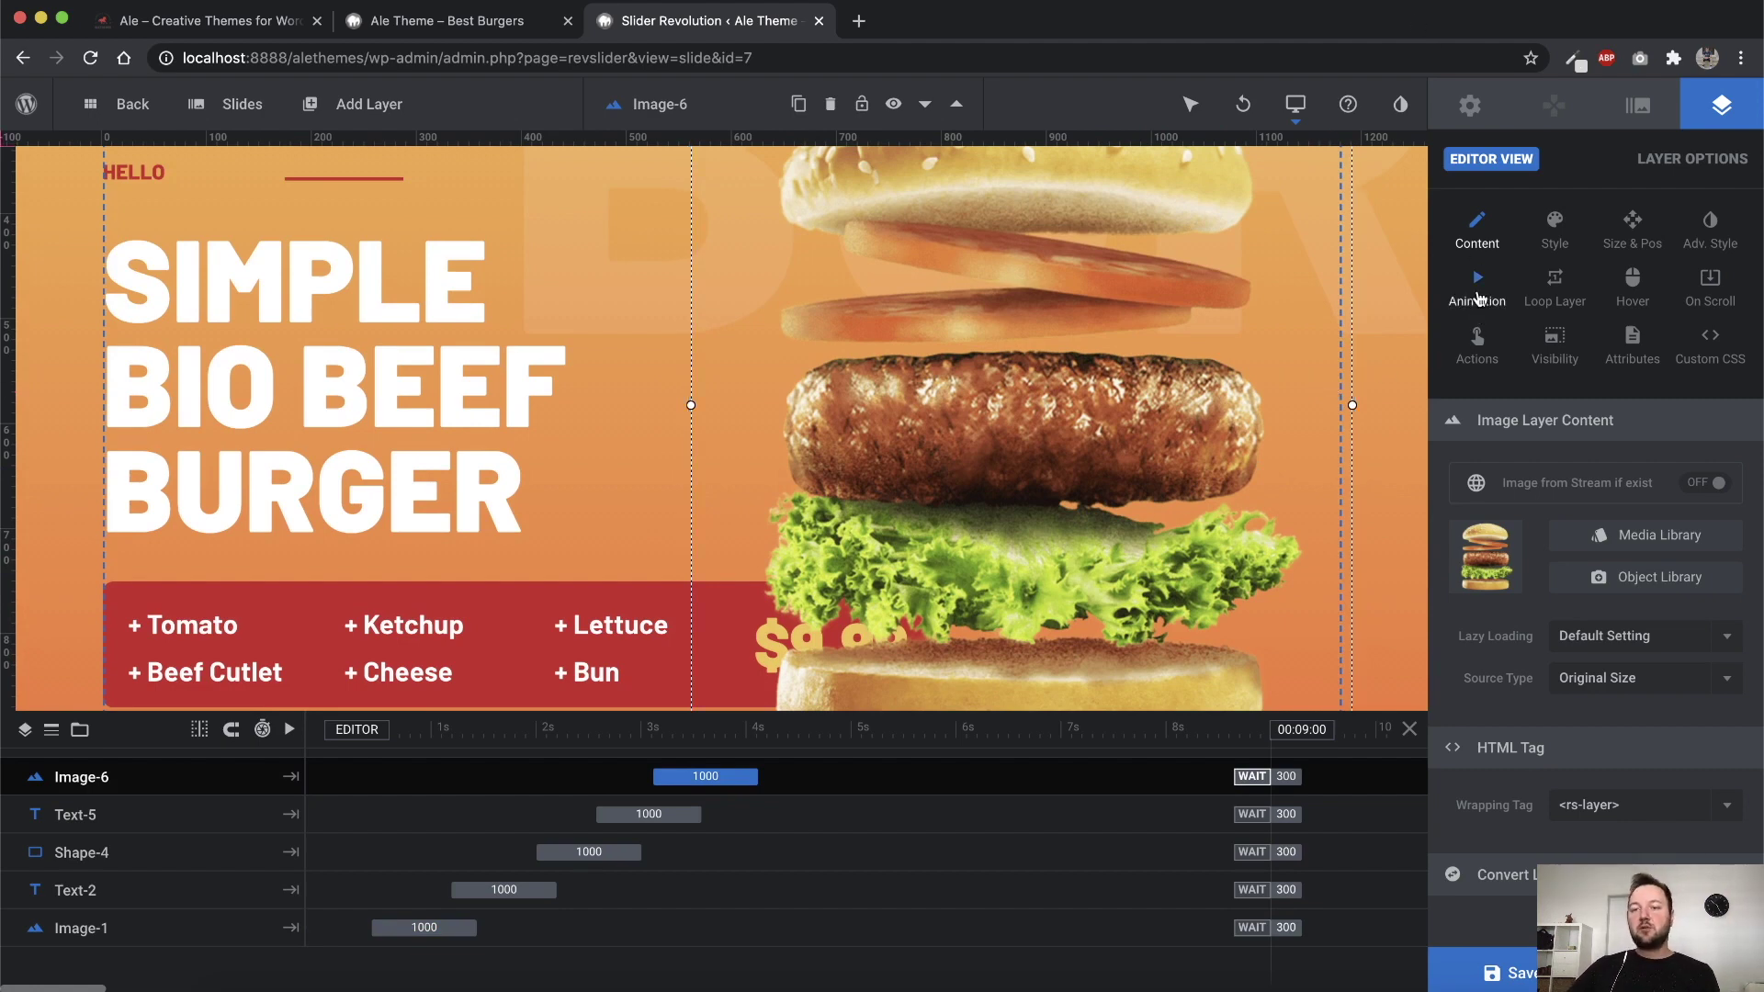
pyautogui.click(1477, 294)
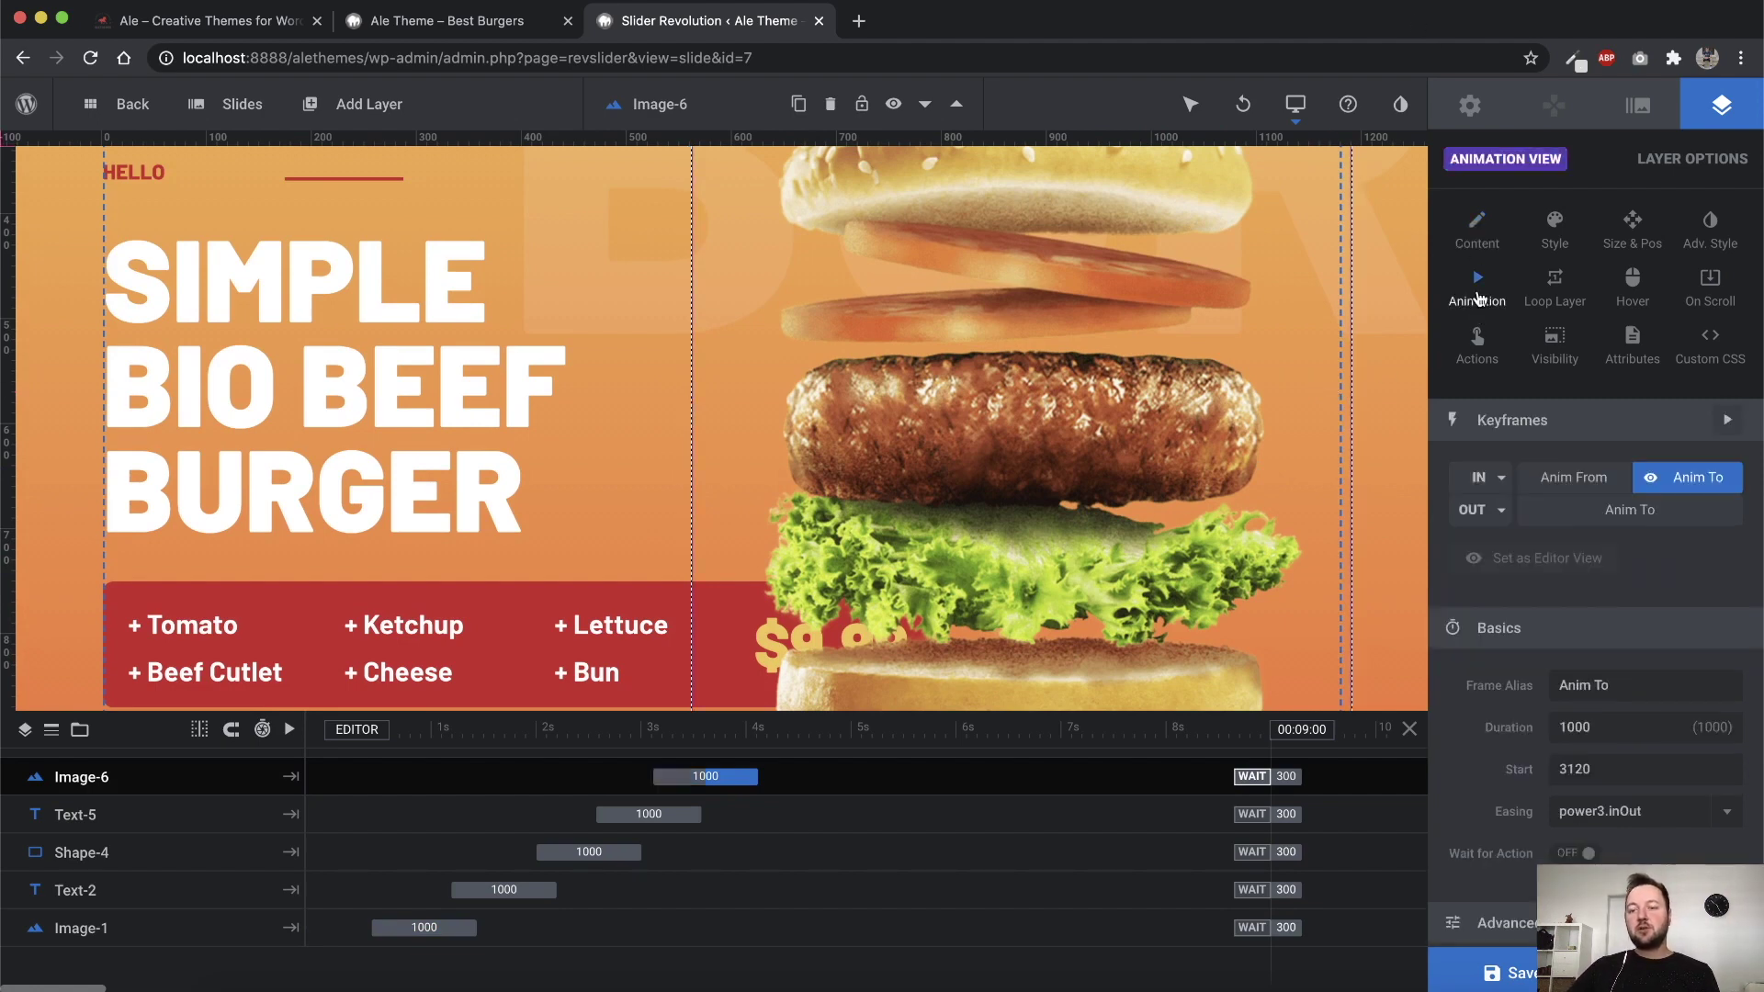
pyautogui.click(1502, 480)
pyautogui.click(1508, 629)
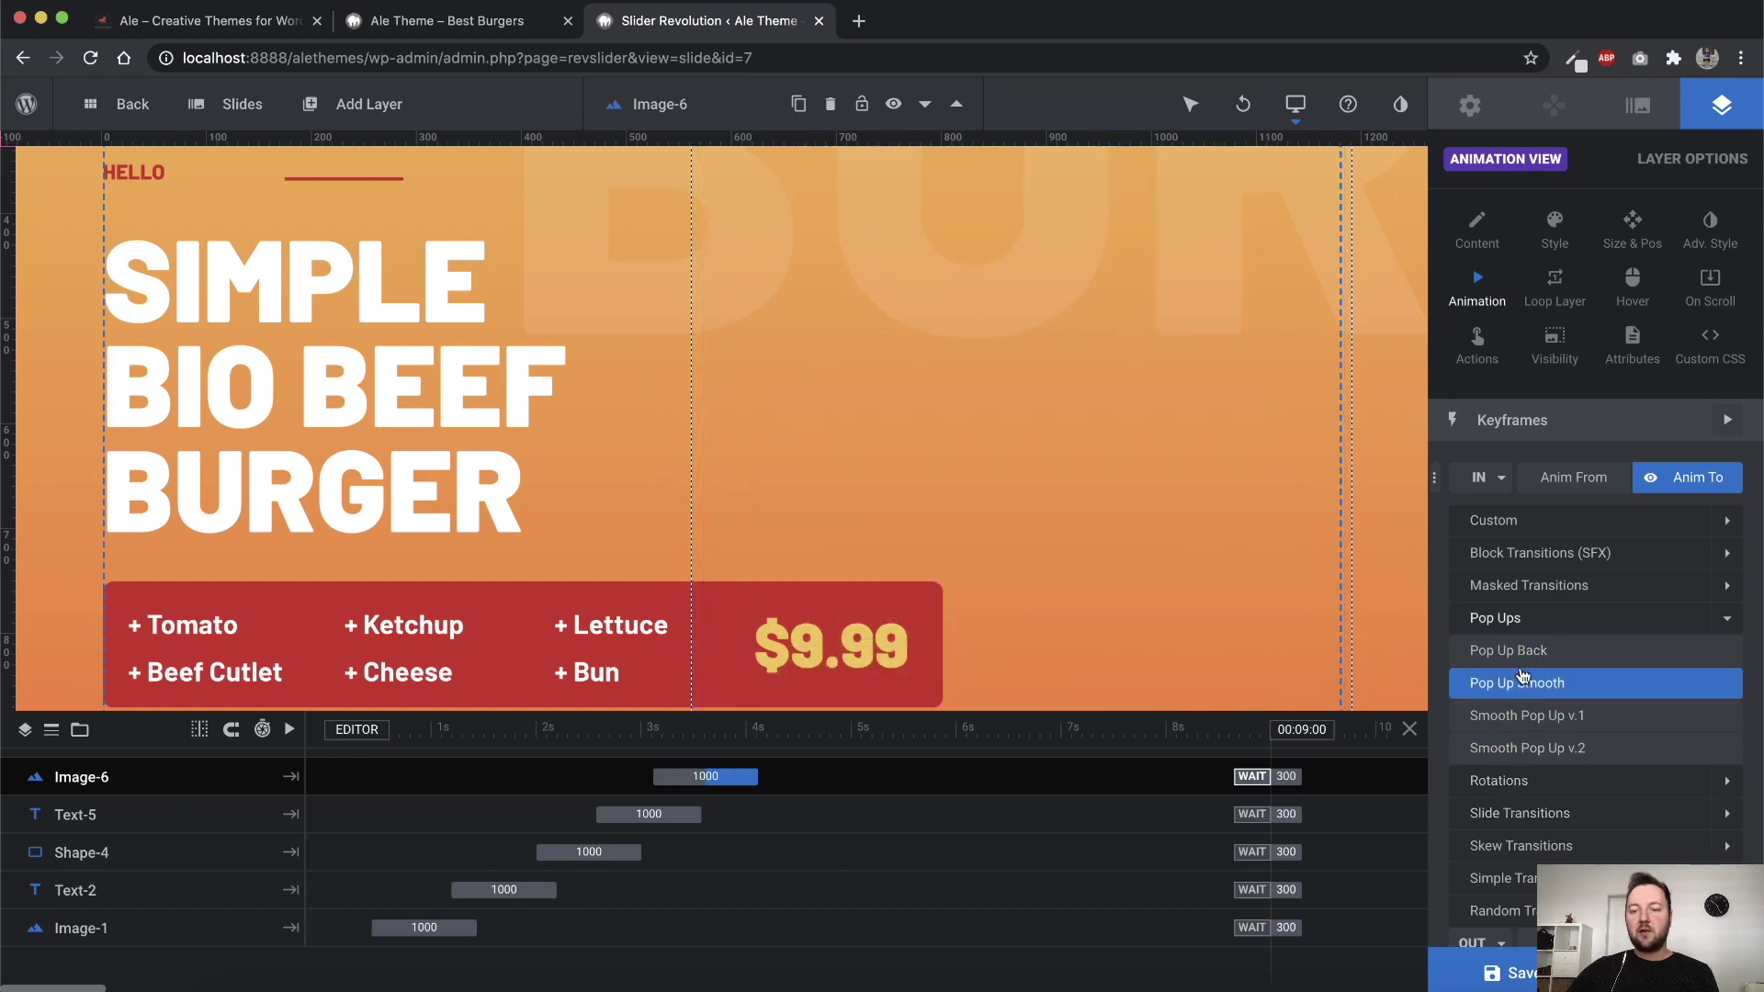
pyautogui.click(1489, 478)
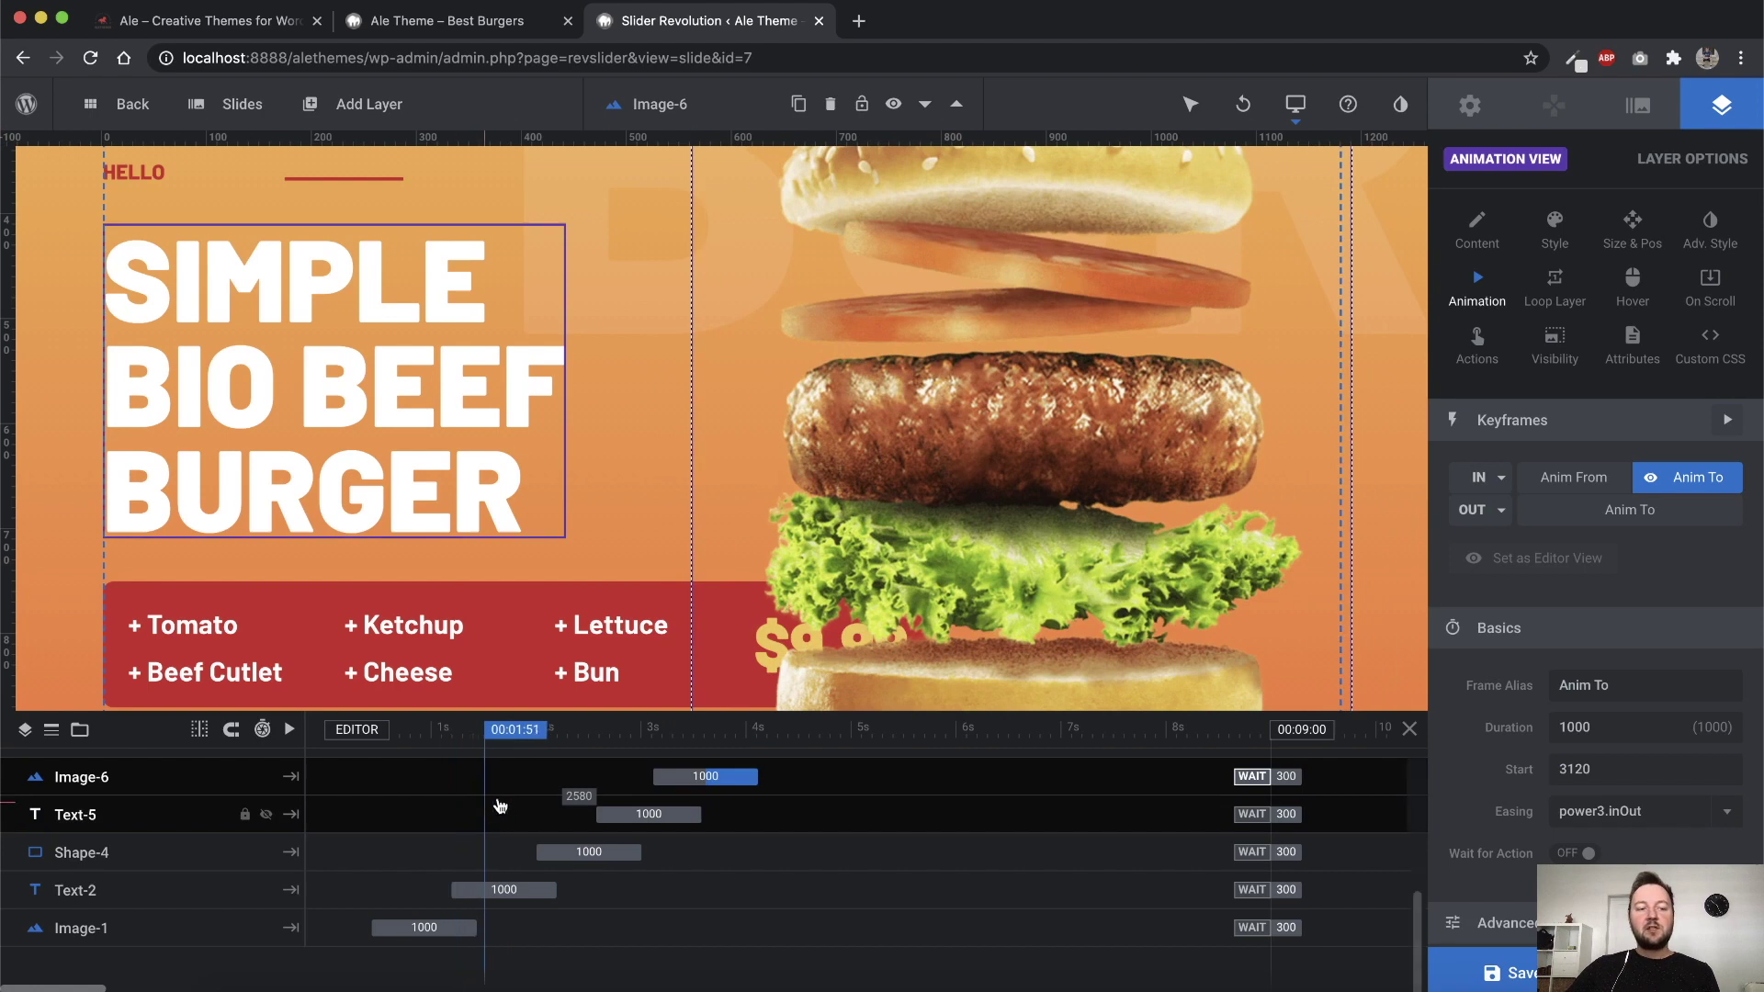
# Select the headline text layer and move the burger image layer's IN animation to start at 3100 on the timeline
pyautogui.click(390, 298)
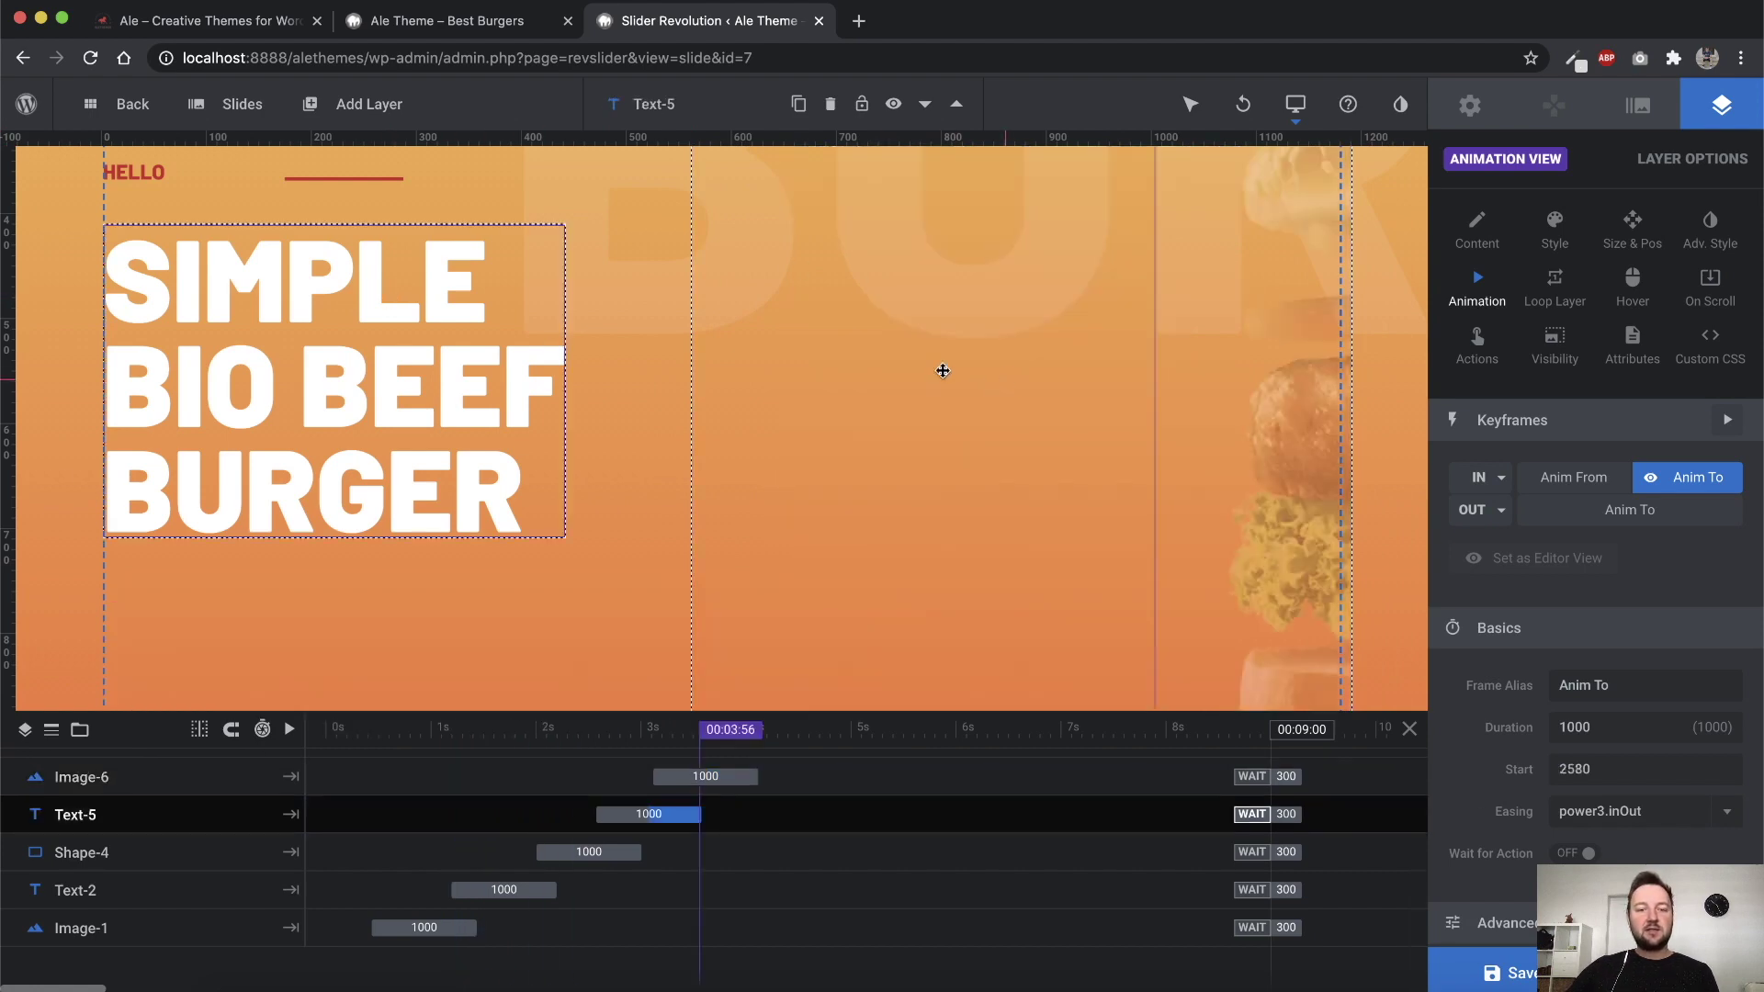
pyautogui.click(81, 779)
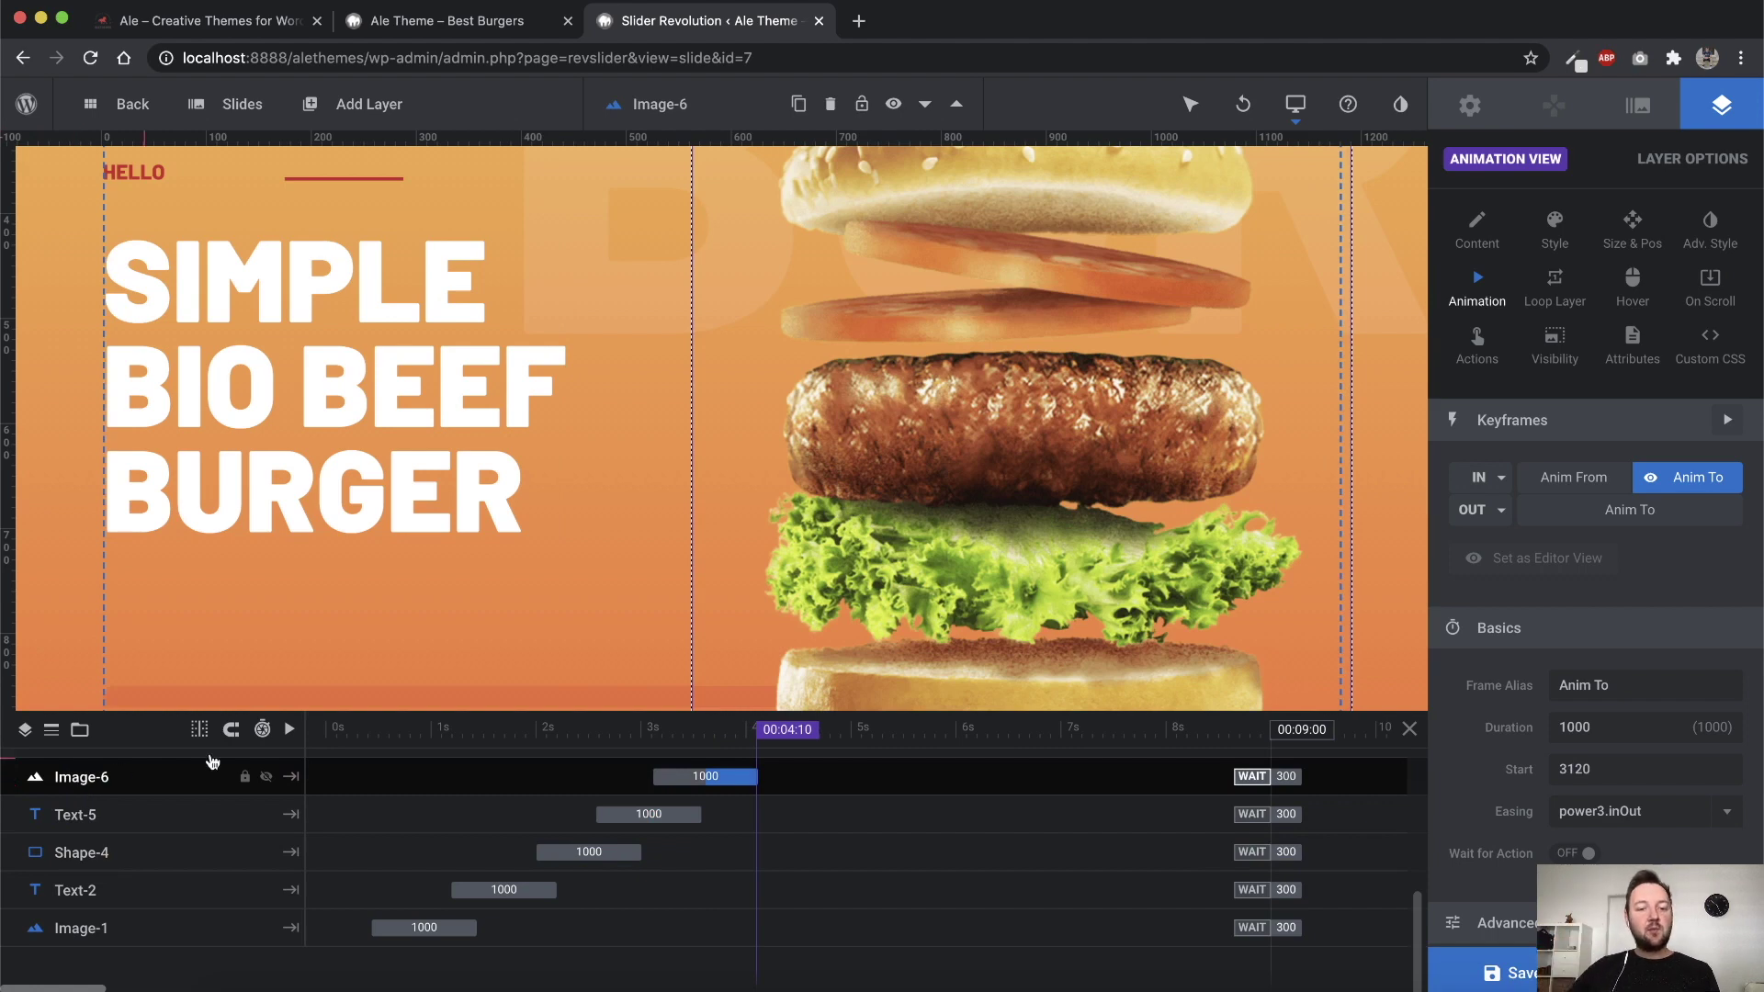
pyautogui.moveTo(706, 764)
pyautogui.mouseDown()
pyautogui.moveTo(404, 772)
pyautogui.moveTo(726, 772)
pyautogui.moveTo(704, 772)
pyautogui.mouseUp()
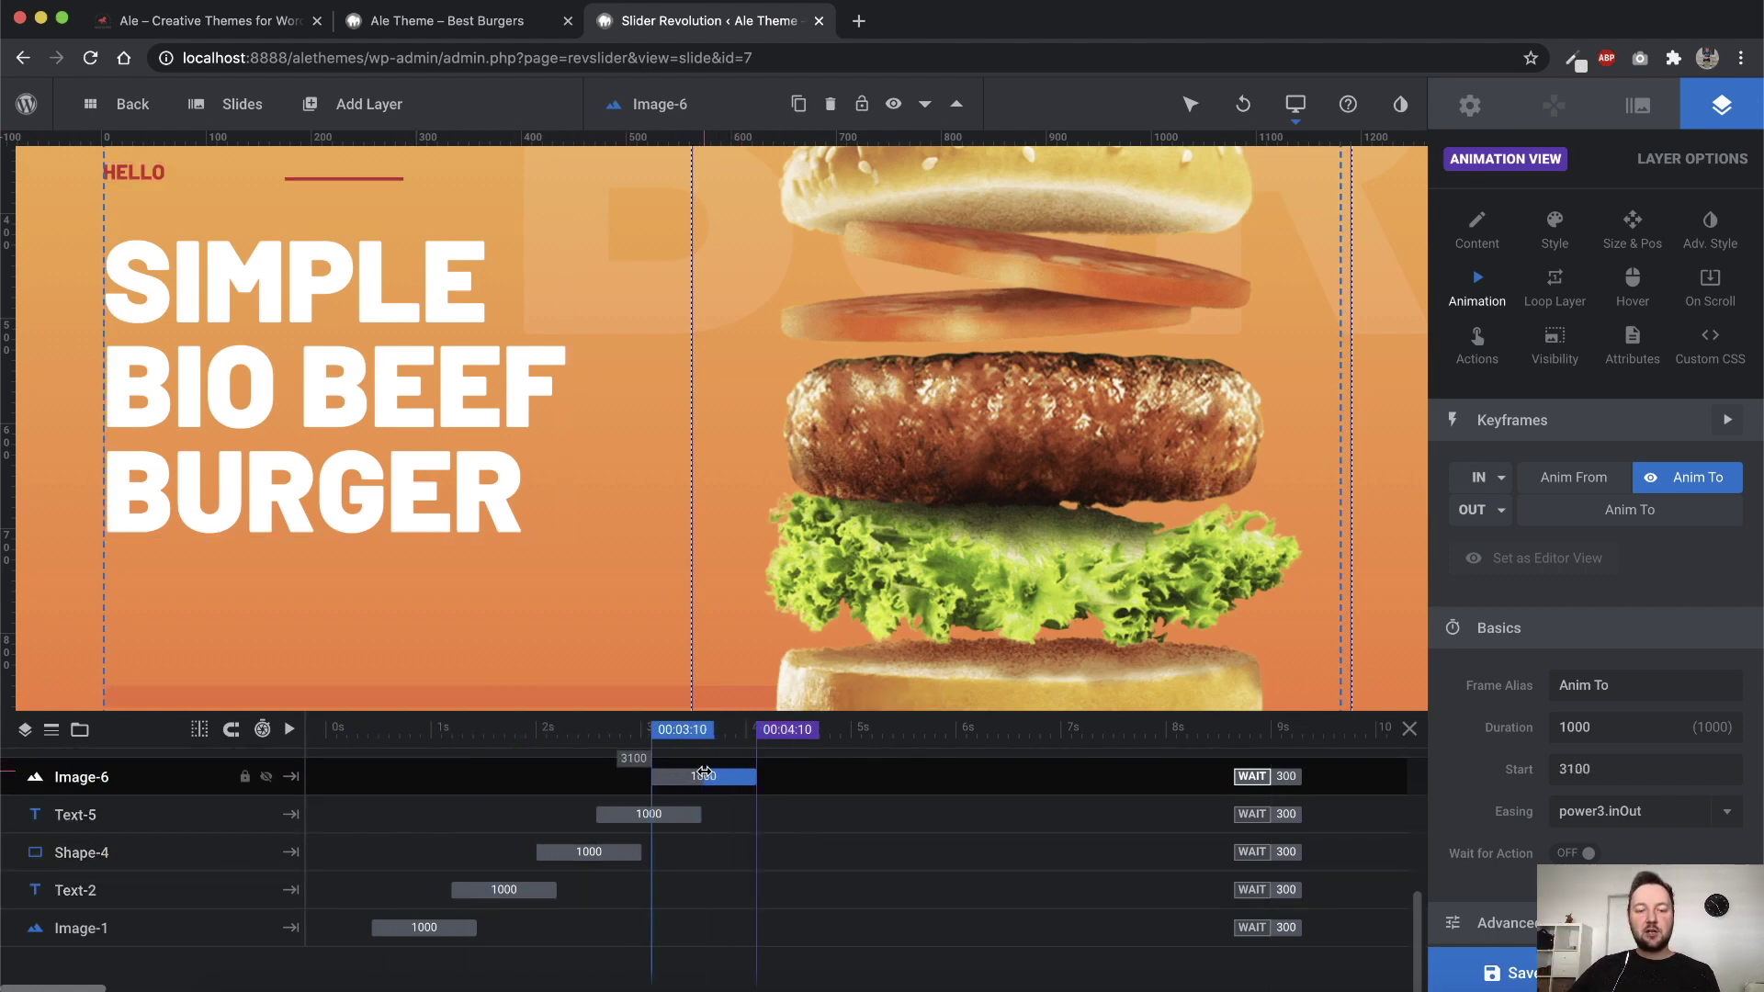
# Select the background BURGER image layer and move the HELLO text layer's IN animation to start at 1120
pyautogui.click(221, 926)
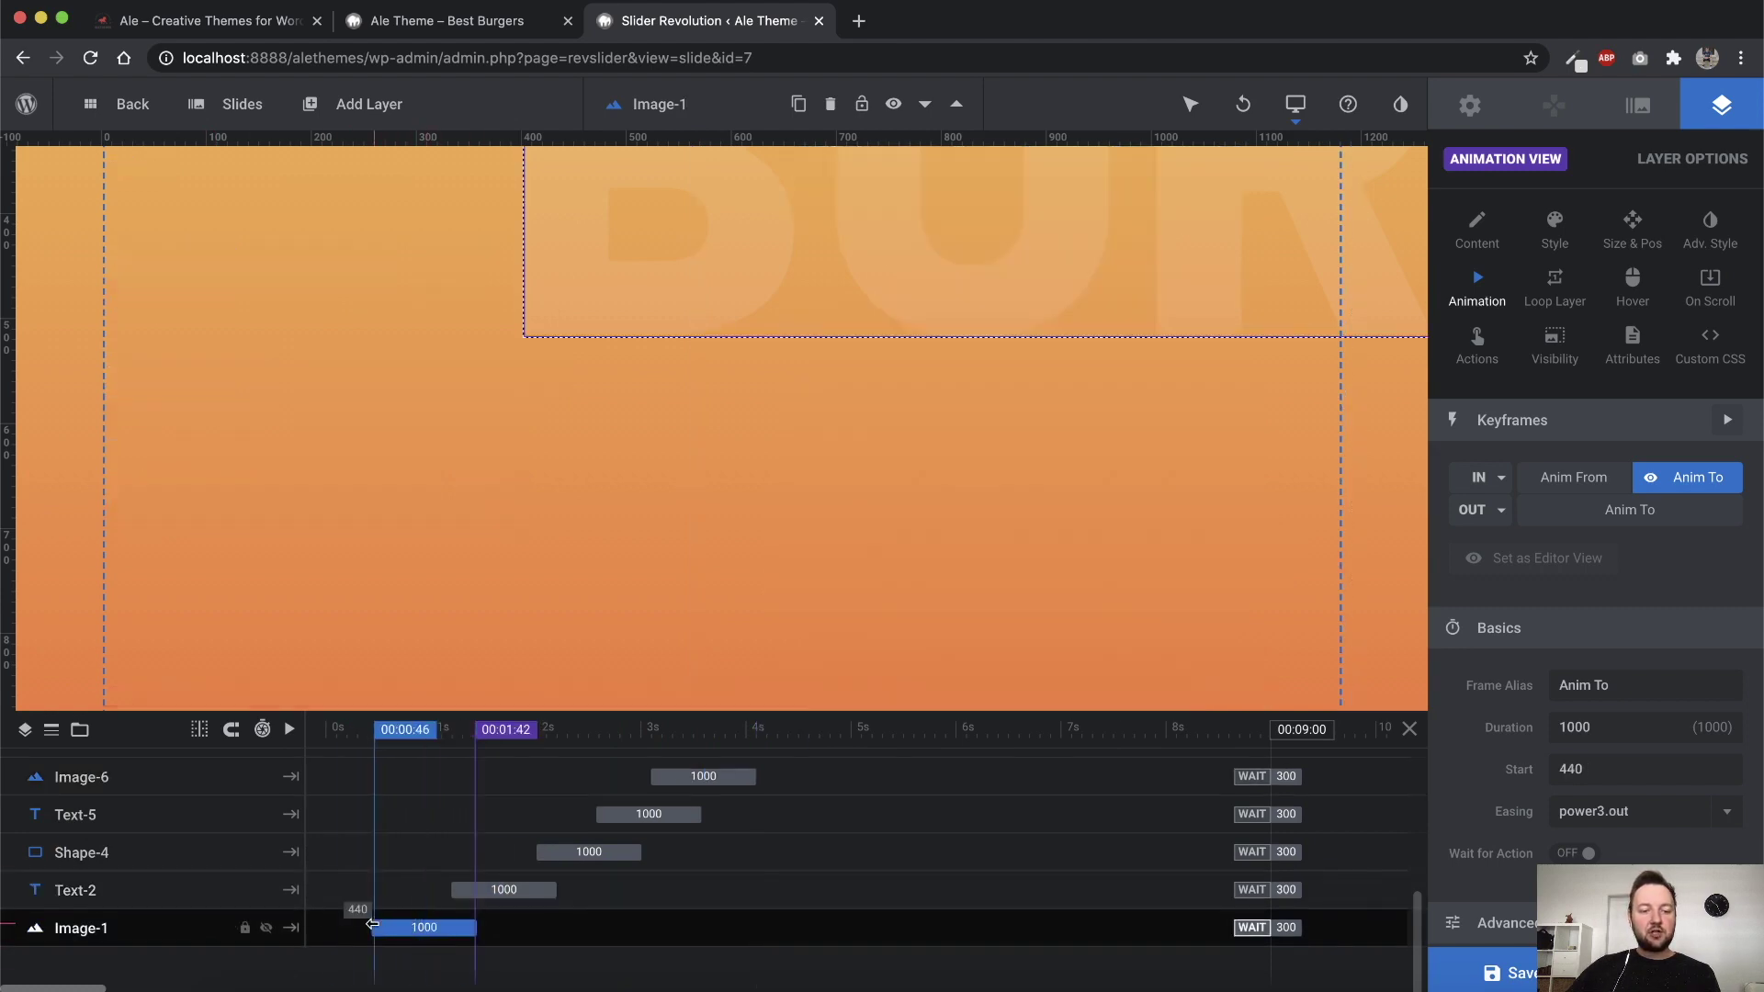
pyautogui.click(74, 889)
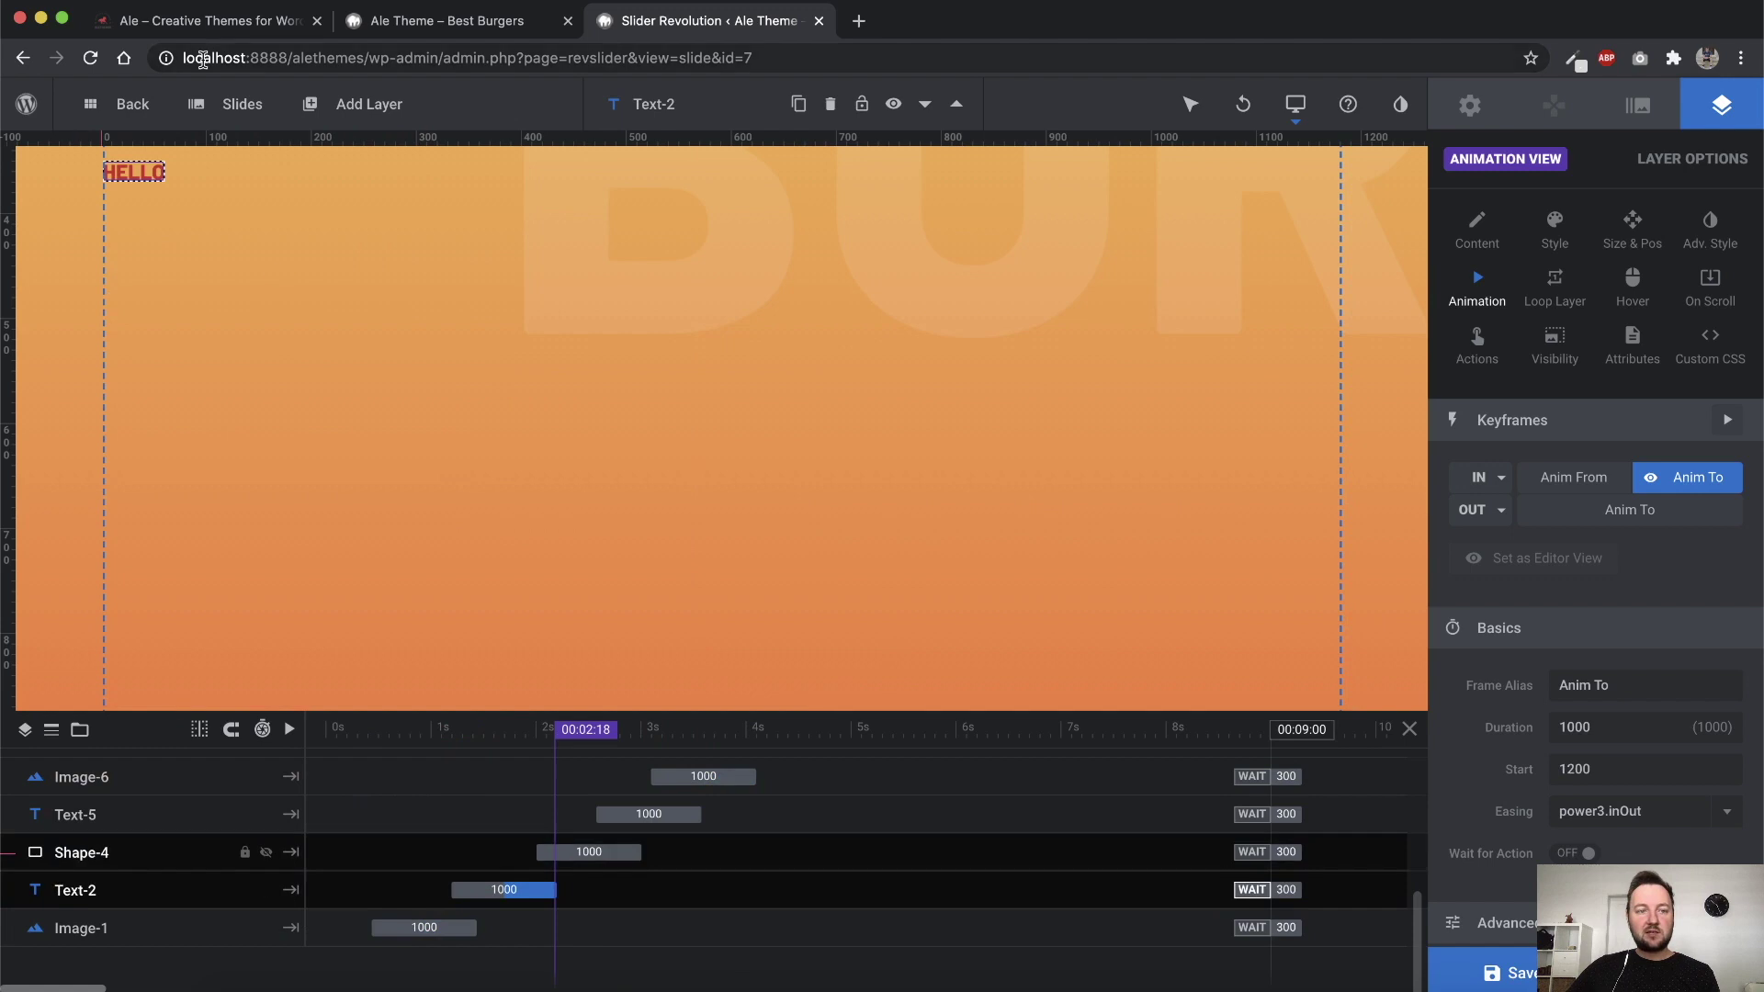
pyautogui.moveTo(517, 904)
pyautogui.mouseDown()
pyautogui.moveTo(459, 891)
pyautogui.moveTo(504, 889)
pyautogui.mouseUp()
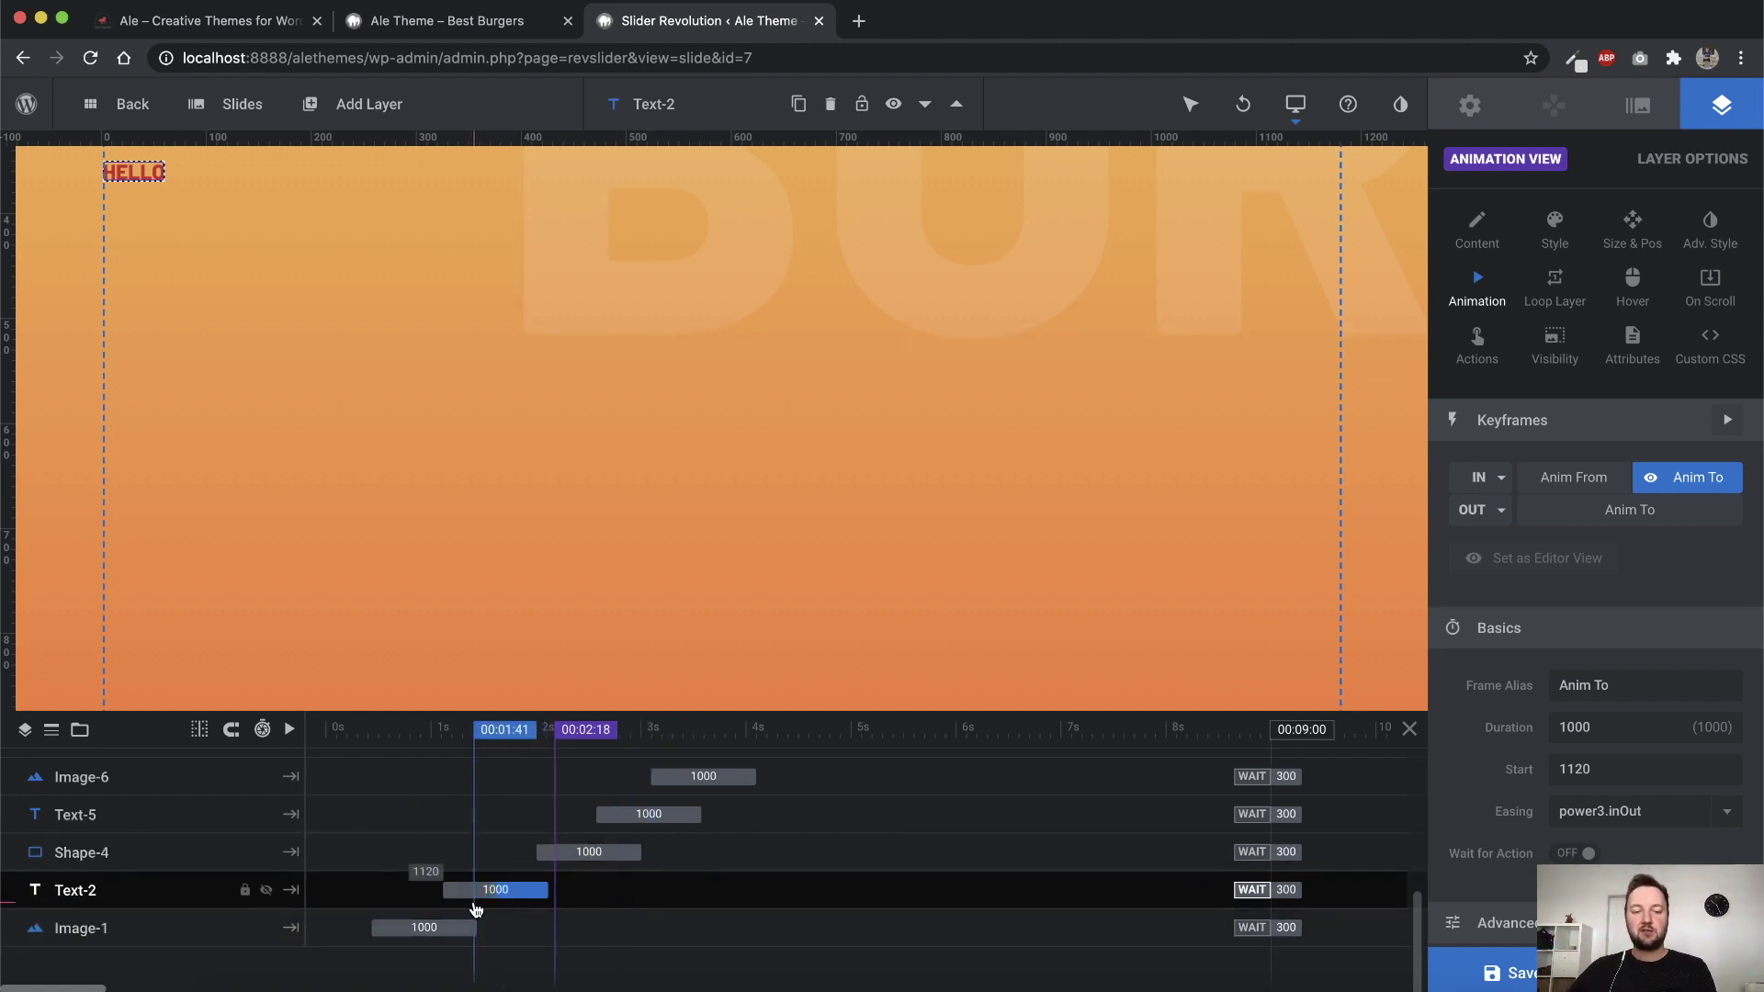
pyautogui.scroll(10, 515, 882)
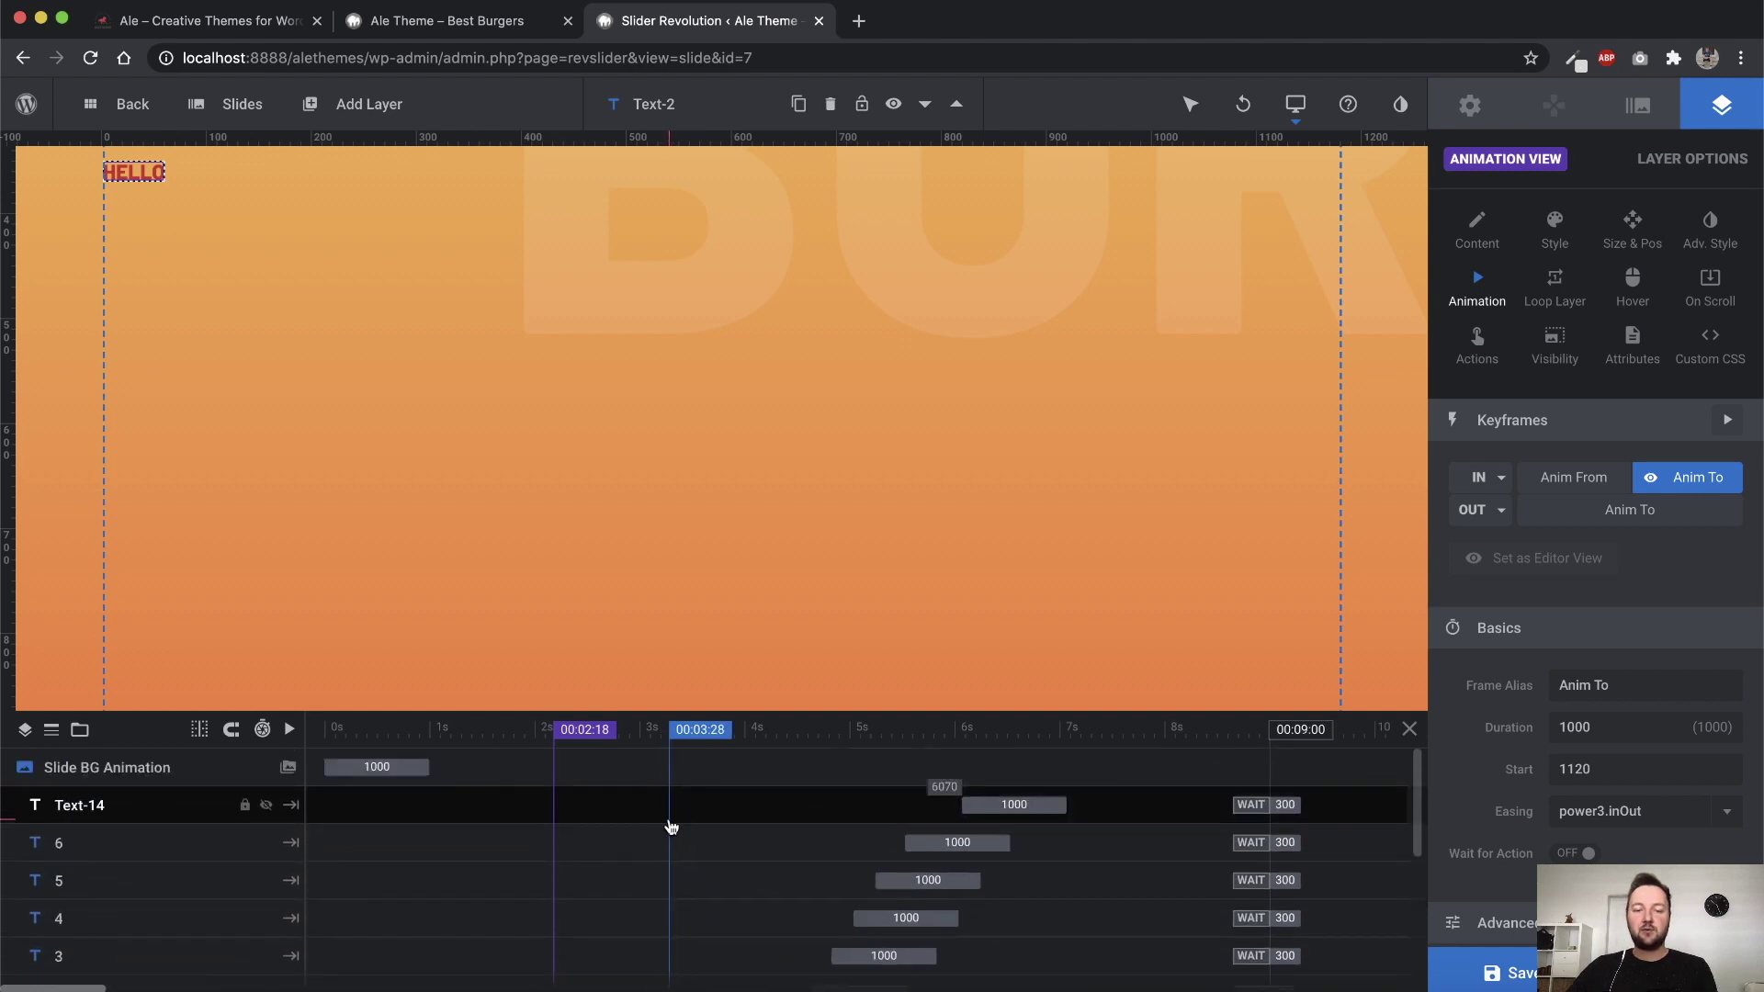
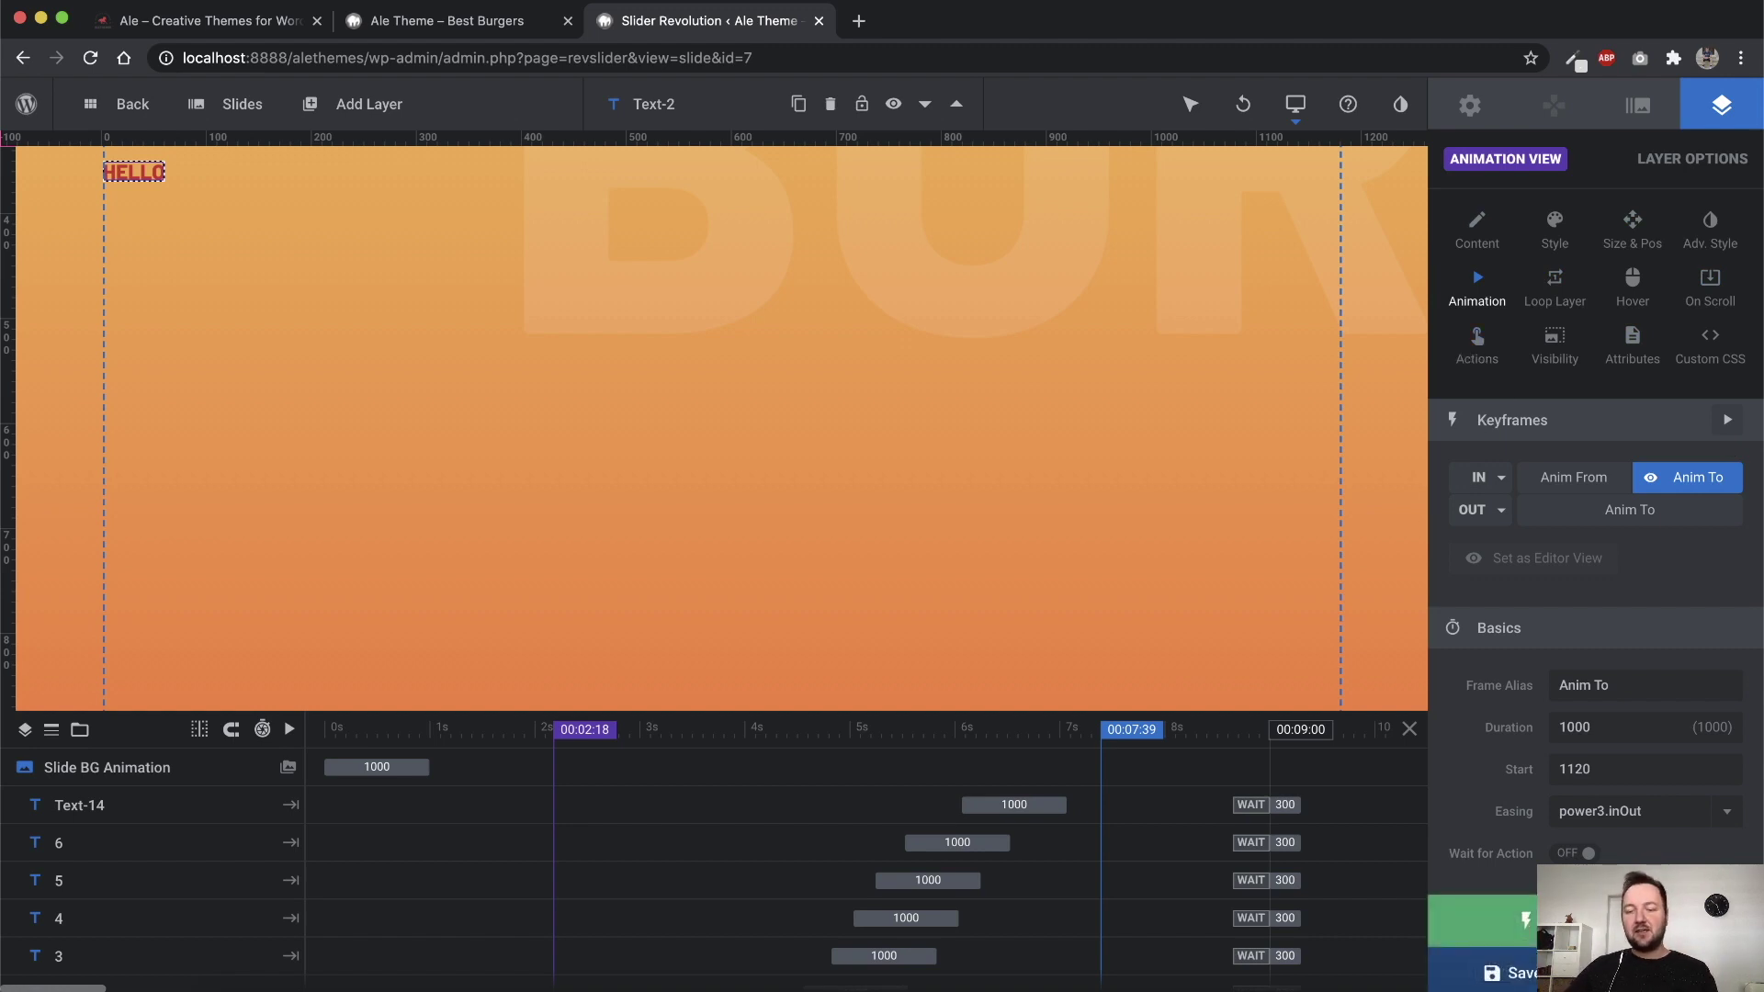
# Leave the slider editor without saving and open the Ale theme's Theme Options page
pyautogui.click(25, 106)
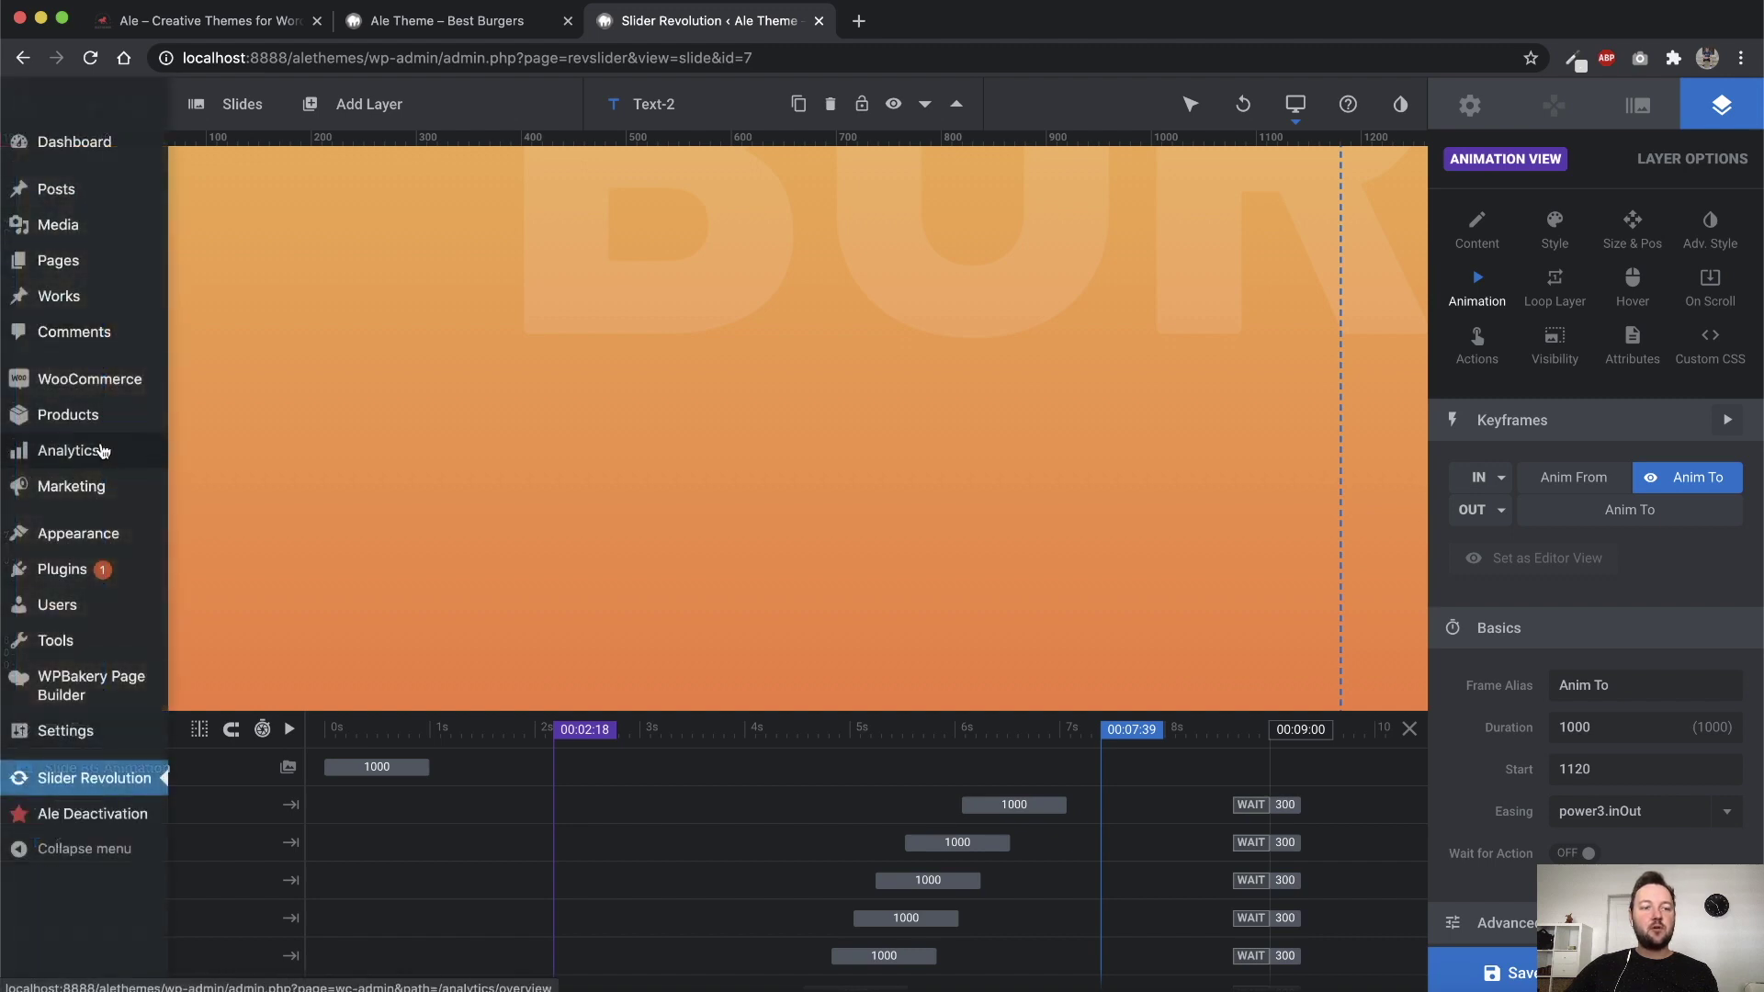
pyautogui.click(78, 533)
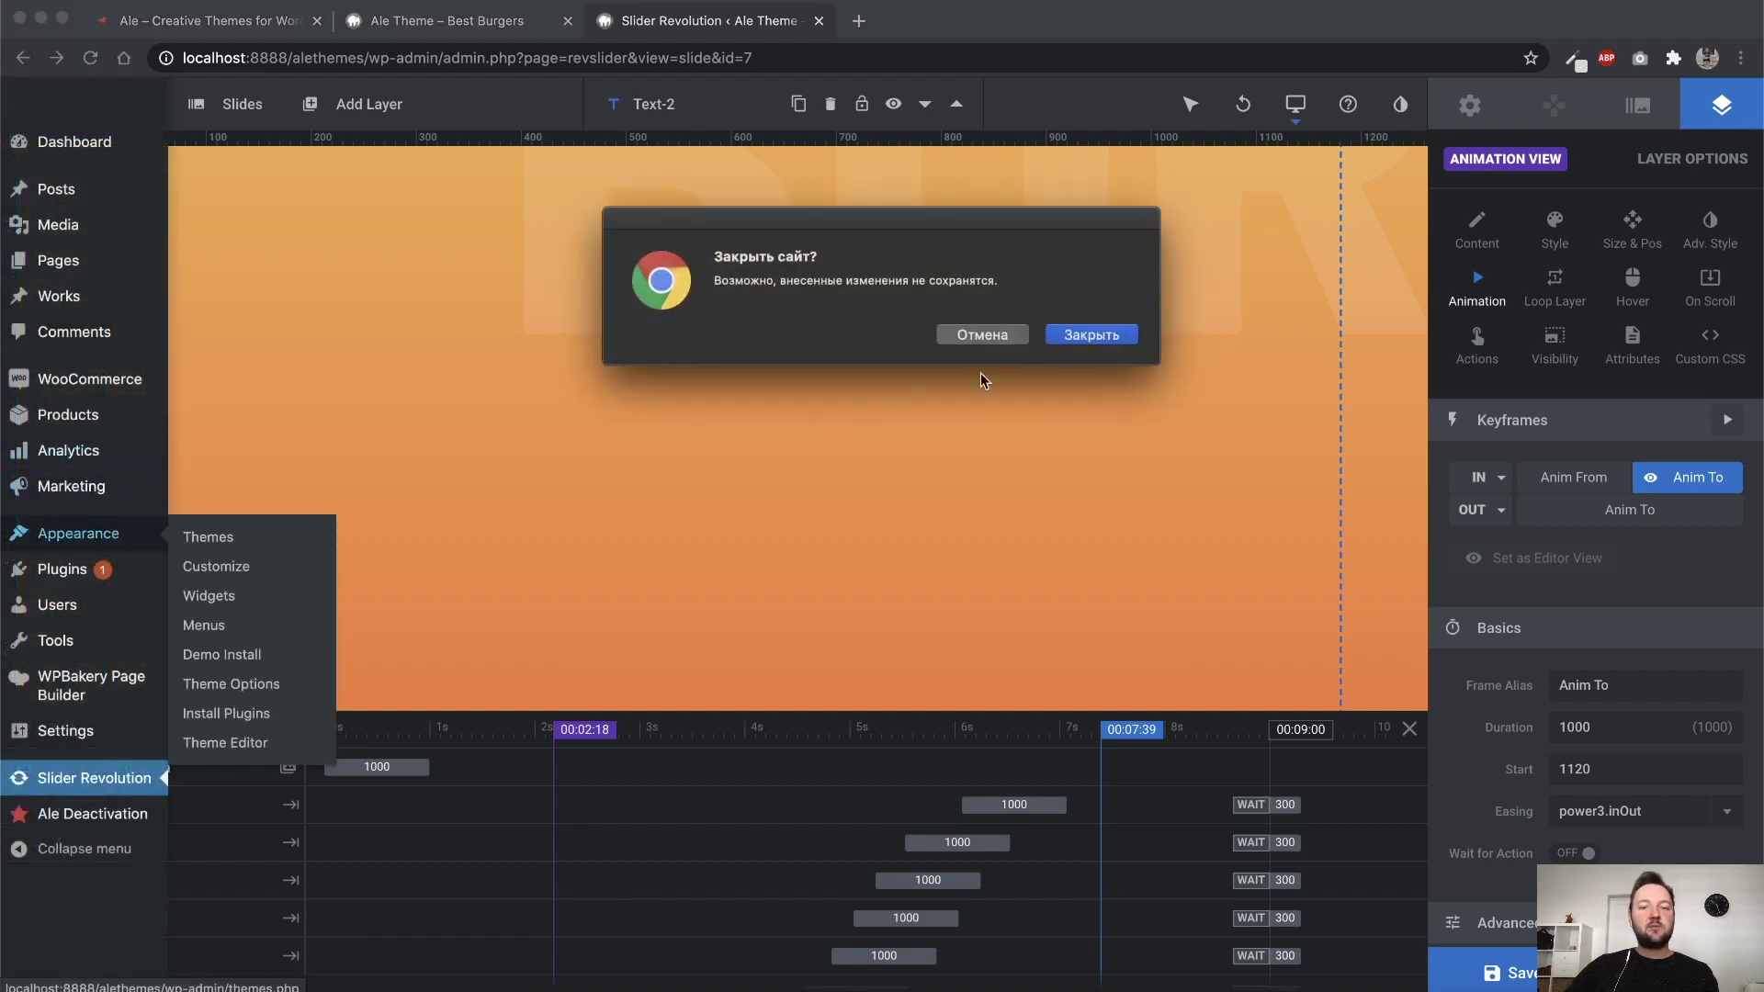
pyautogui.click(1096, 336)
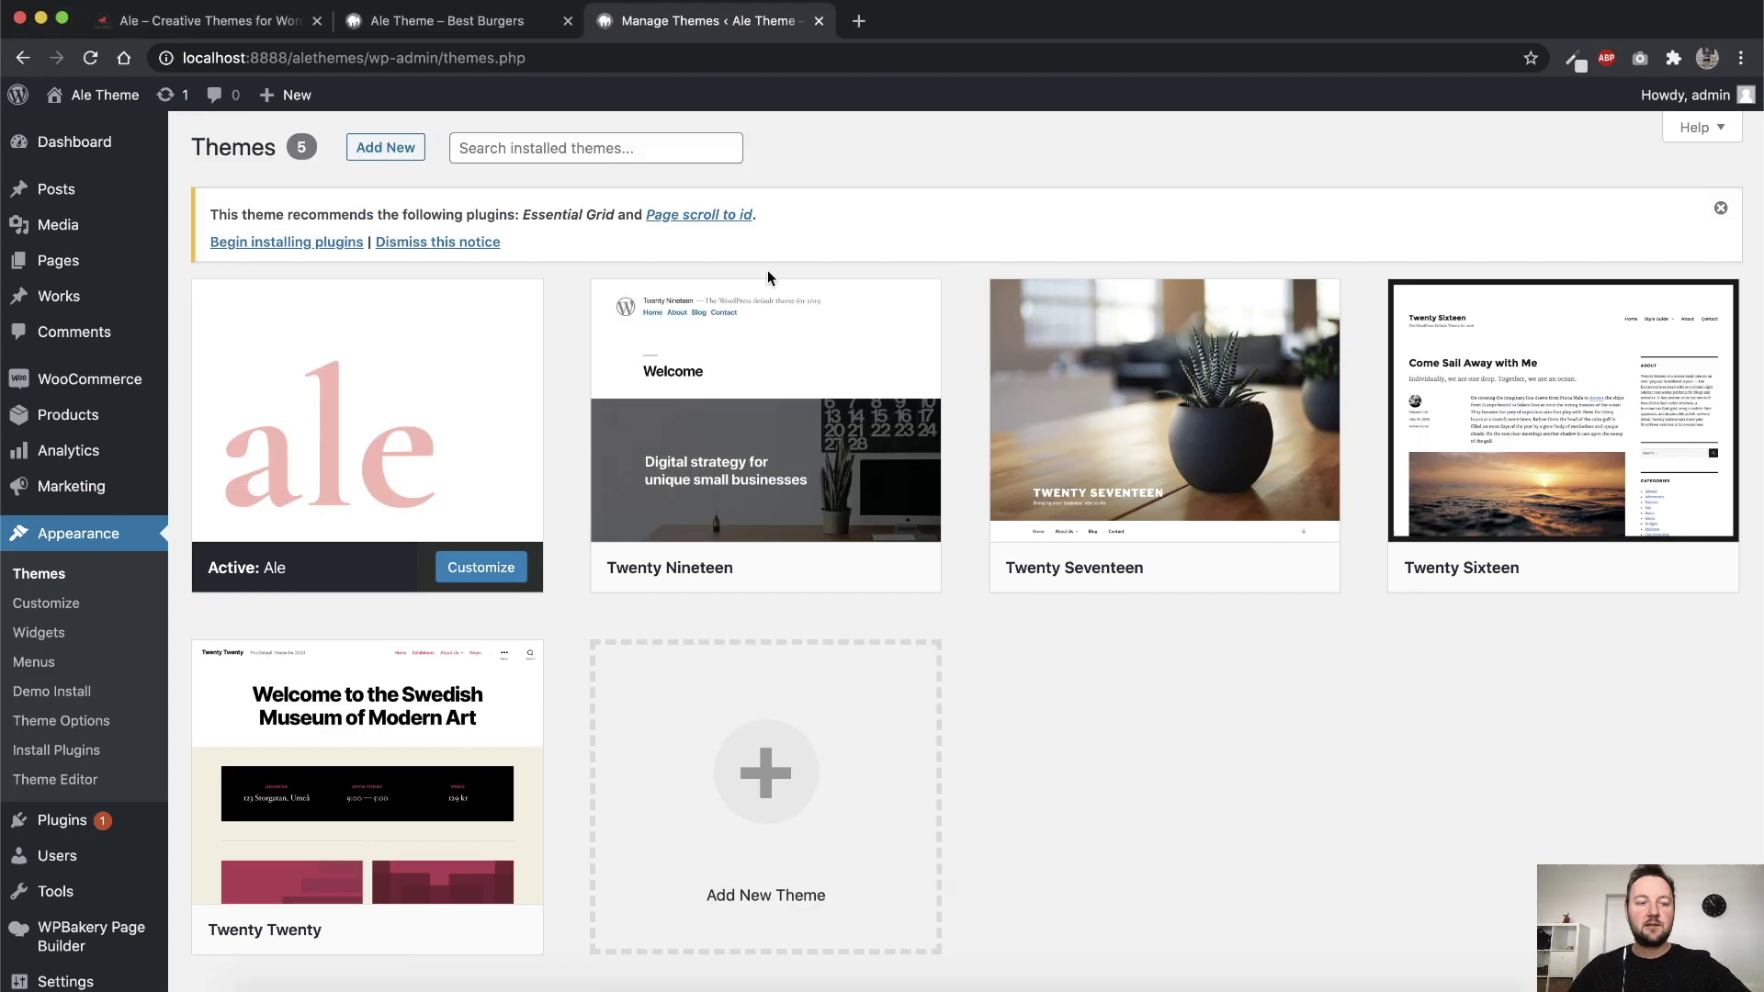
pyautogui.click(81, 722)
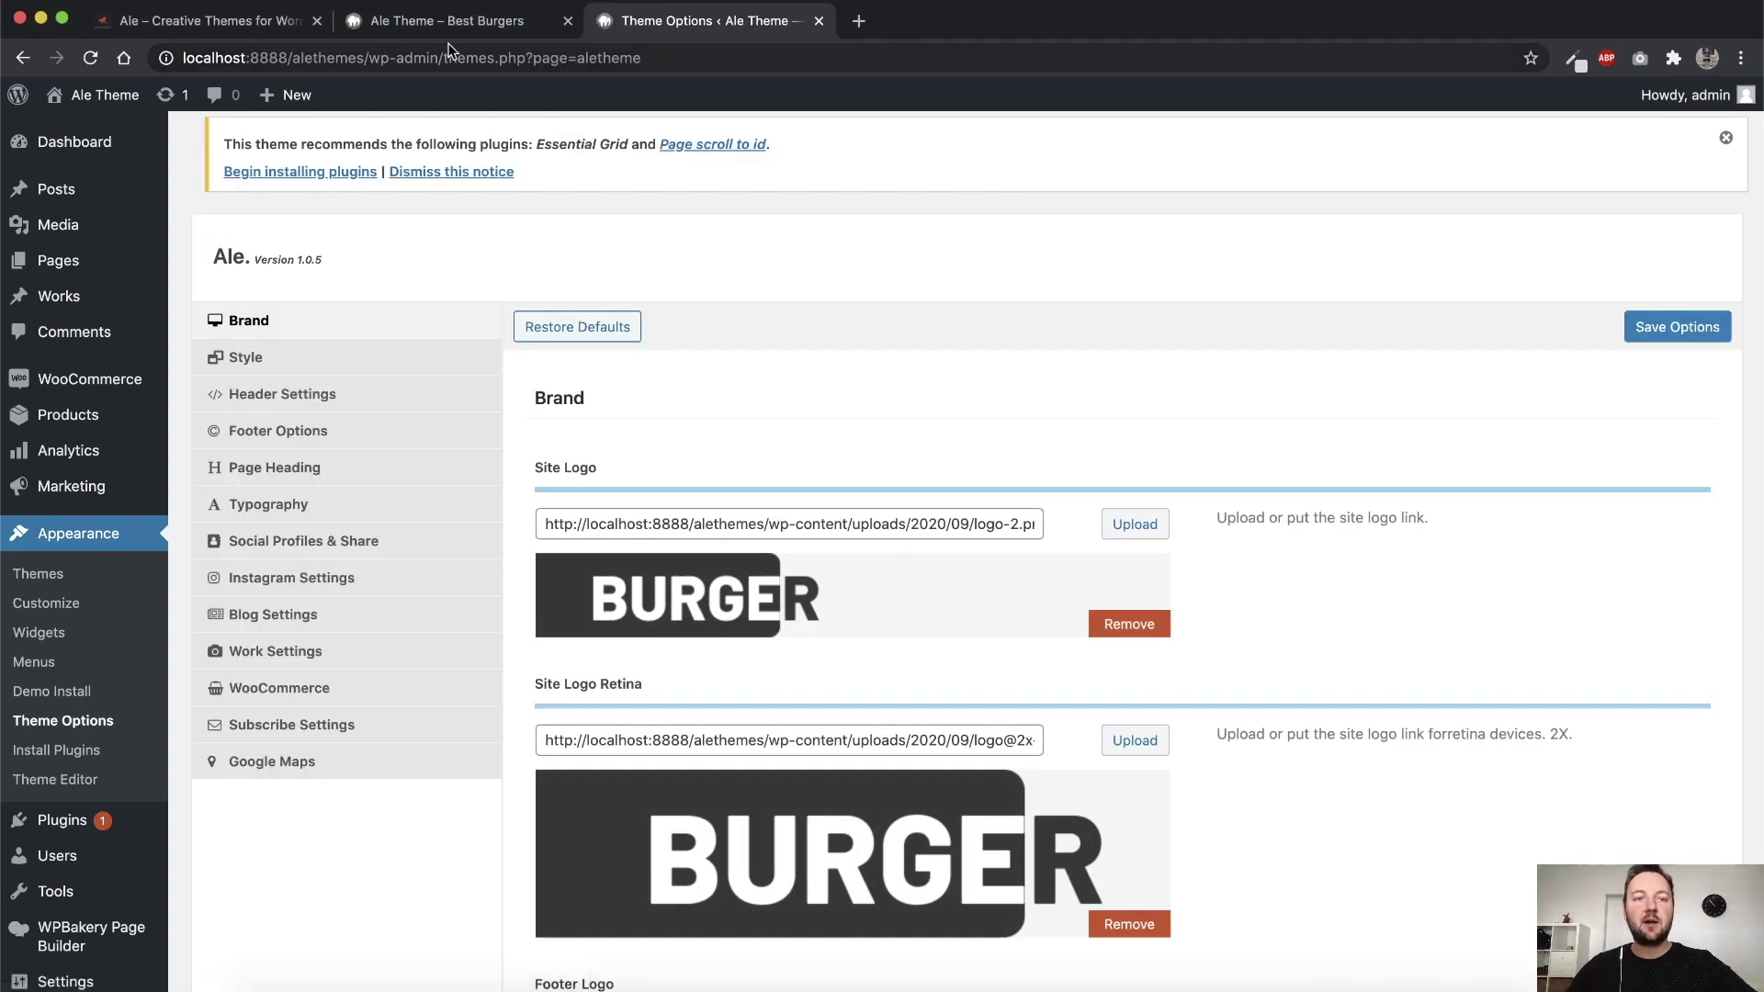
# Switch to the Best Burgers homepage and examine its footer contact columns, header and page sections
pyautogui.click(444, 24)
pyautogui.scroll(-15, 929, 339)
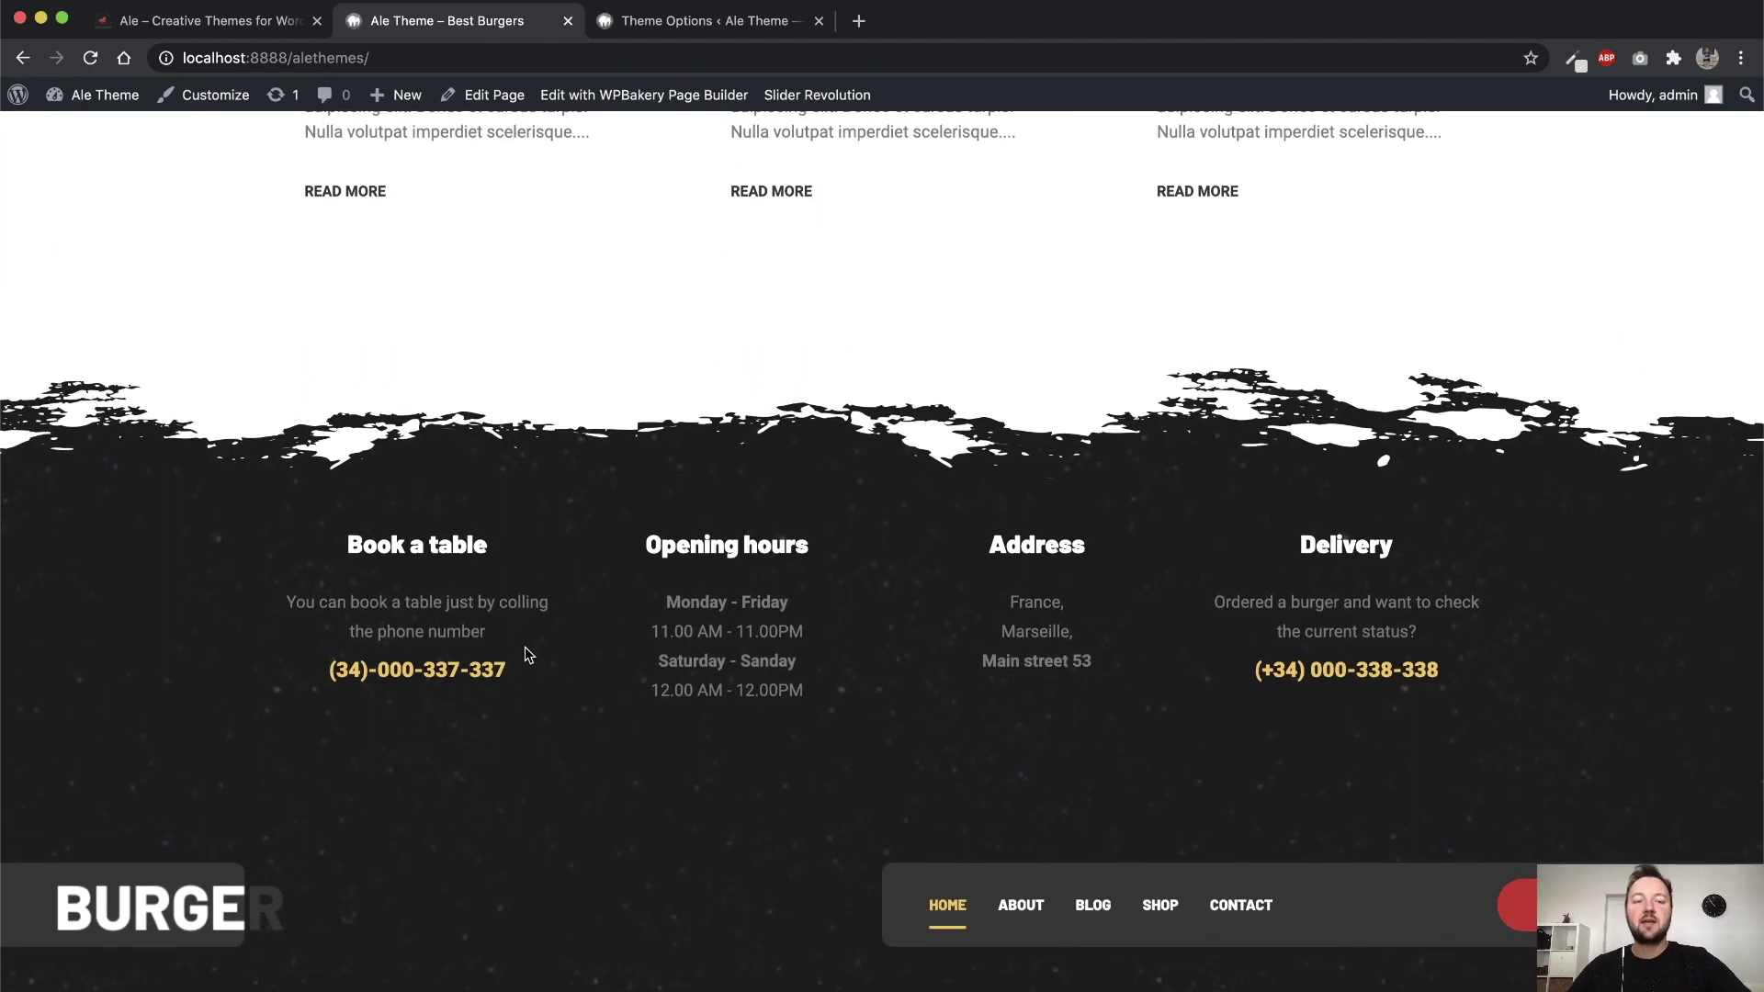
pyautogui.moveTo(529, 654); pyautogui.dragTo(149, 576)
pyautogui.click(1336, 697)
pyautogui.scroll(20, 1386, 690)
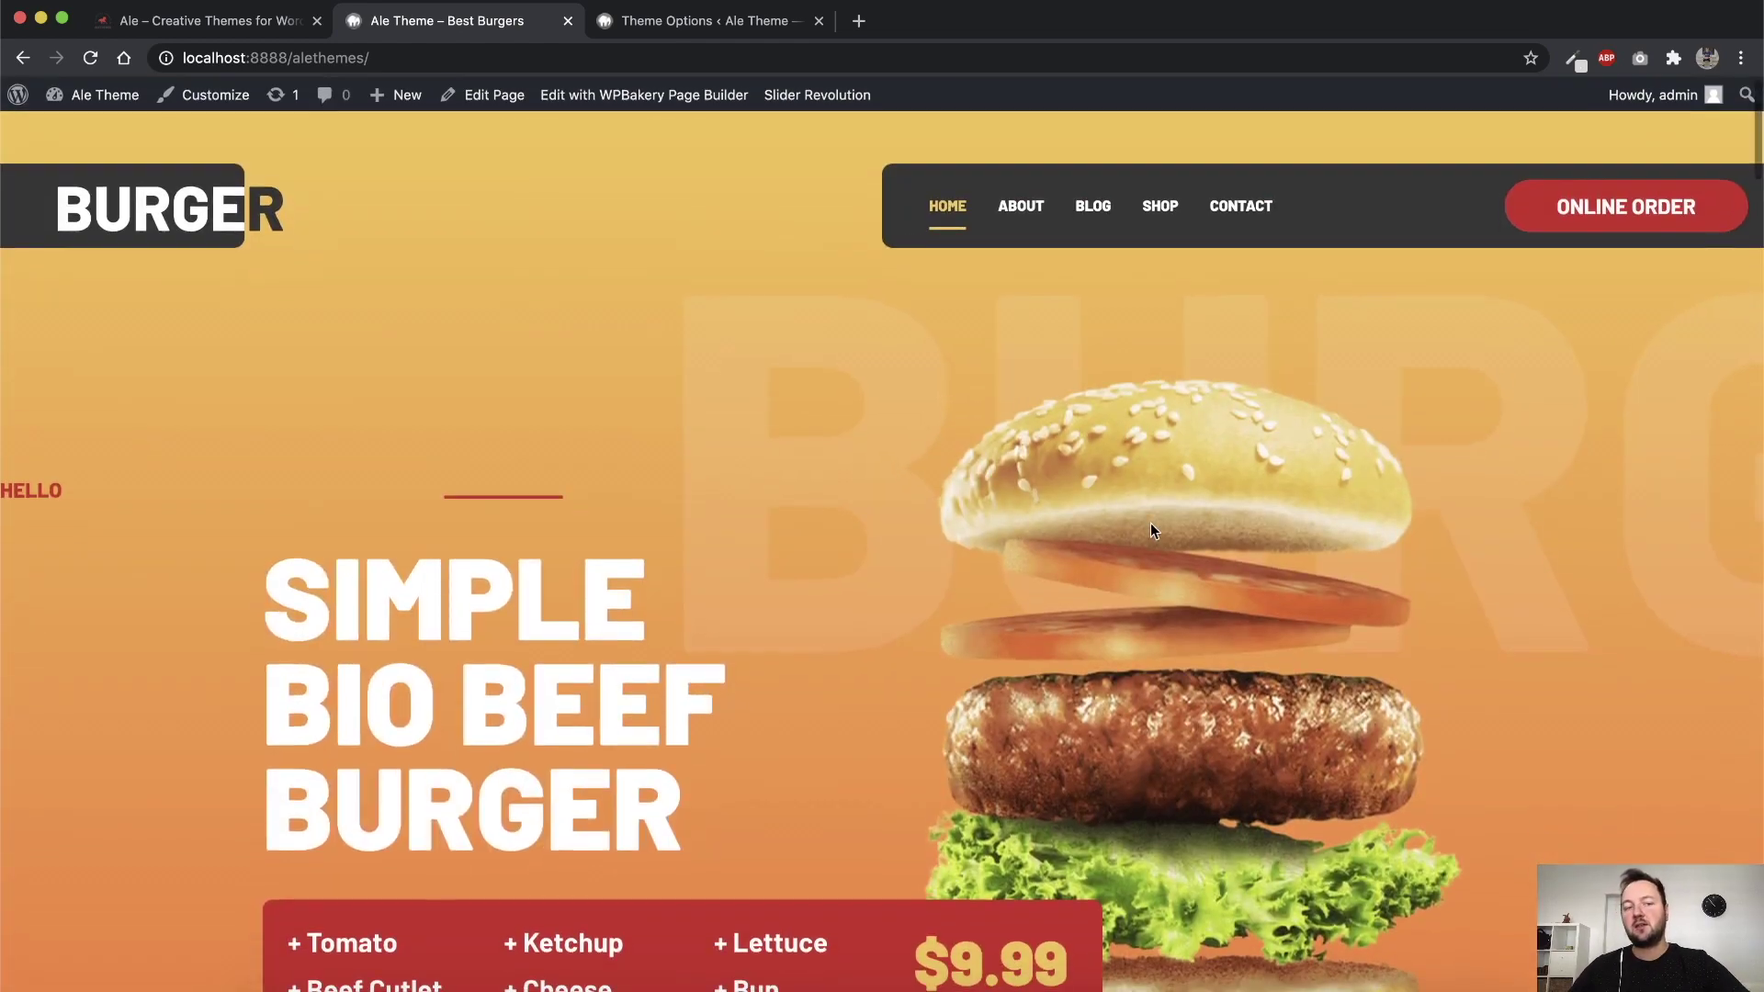
pyautogui.scroll(-15, 1151, 522)
pyautogui.scroll(-10, 1586, 533)
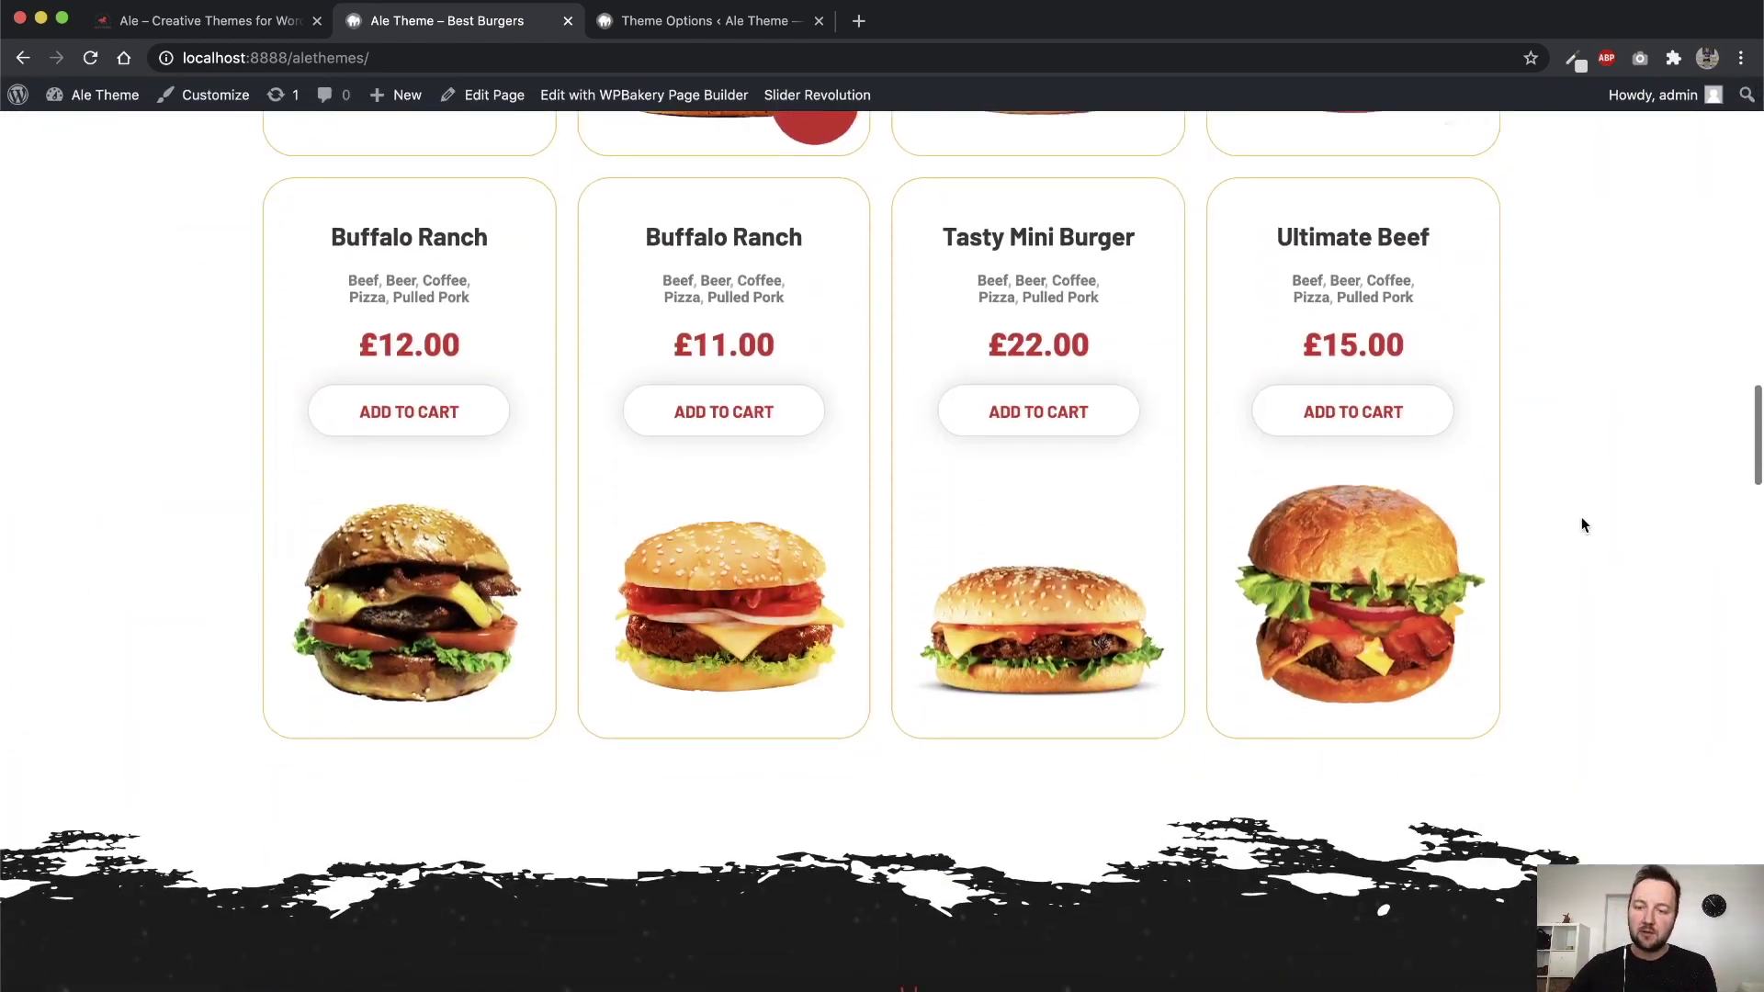
pyautogui.scroll(-3, 1597, 508)
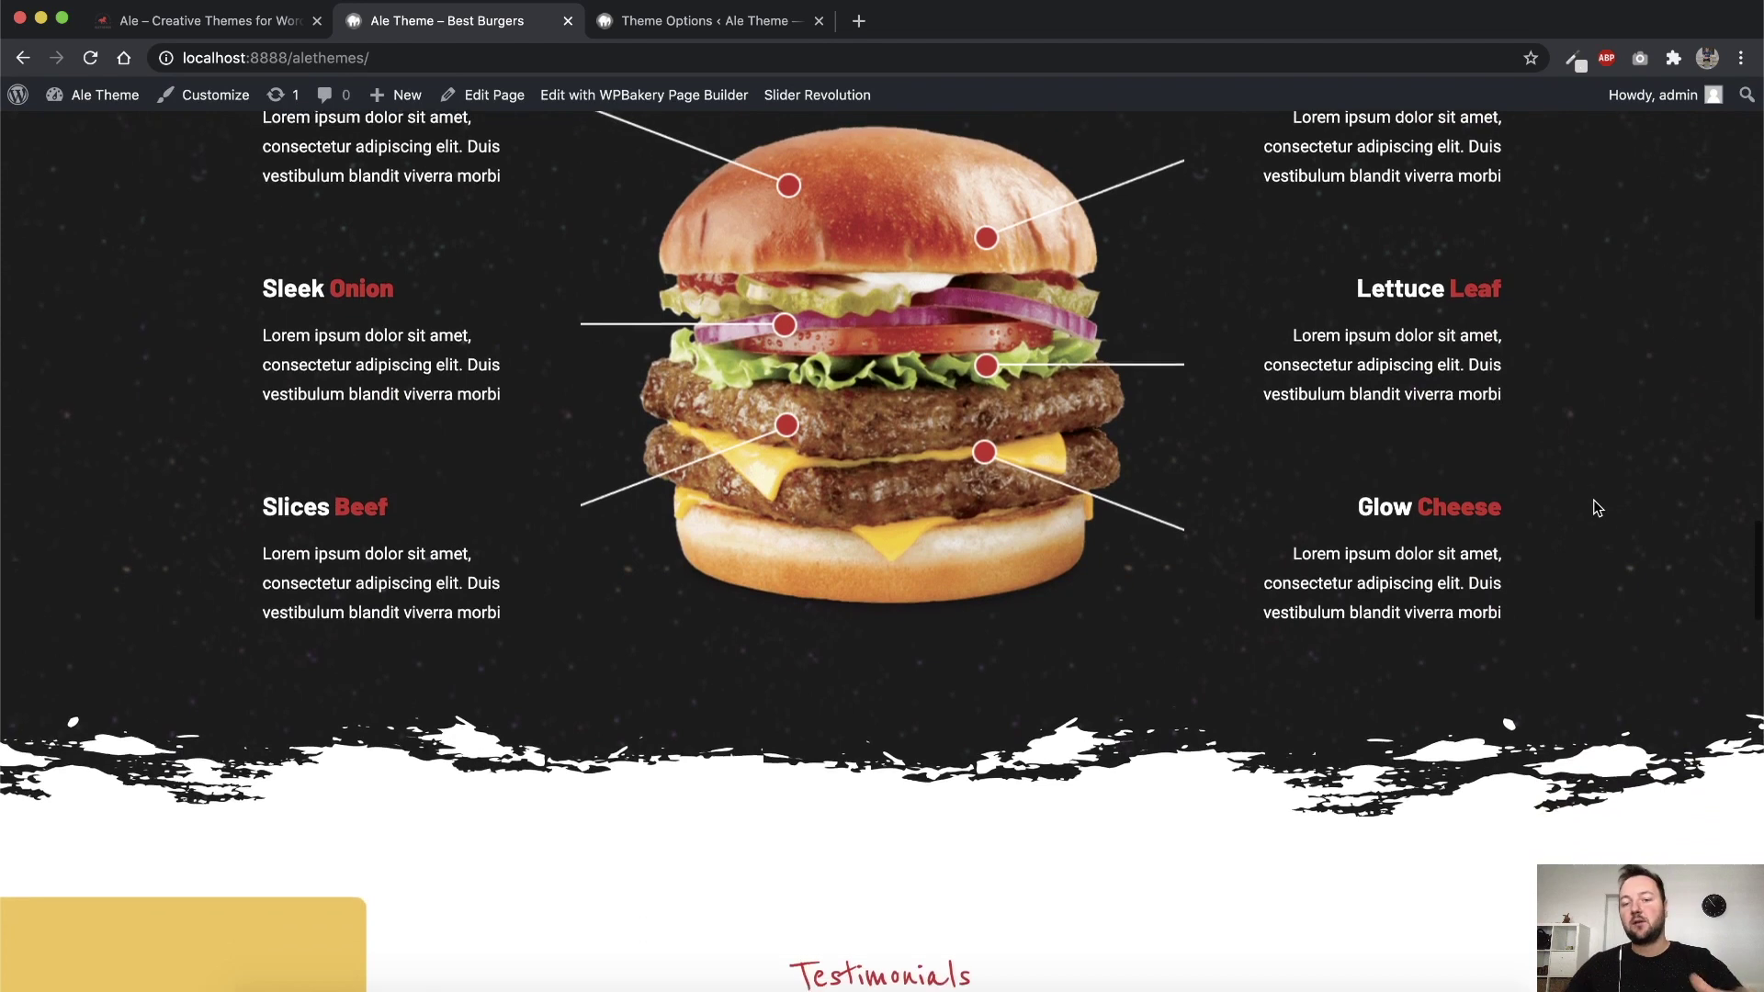
# Open Footer Options in the theme options and compare its widget fields with the footer on the Best Burgers homepage
pyautogui.click(660, 32)
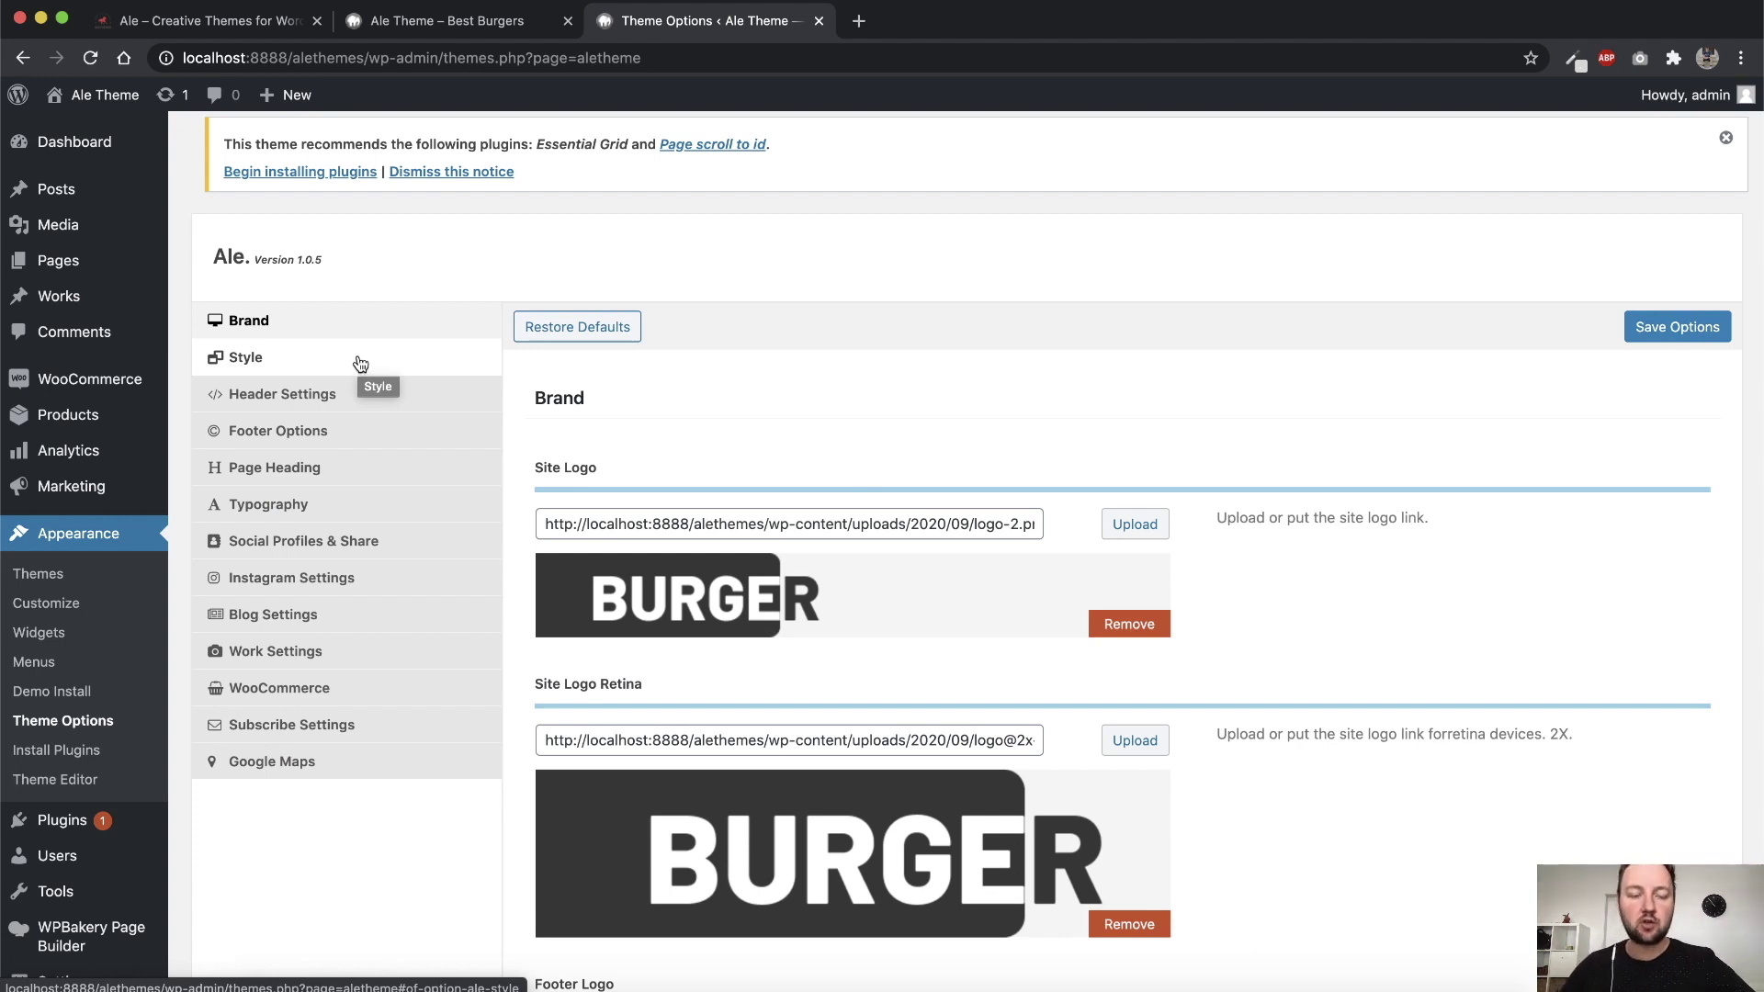
pyautogui.click(360, 436)
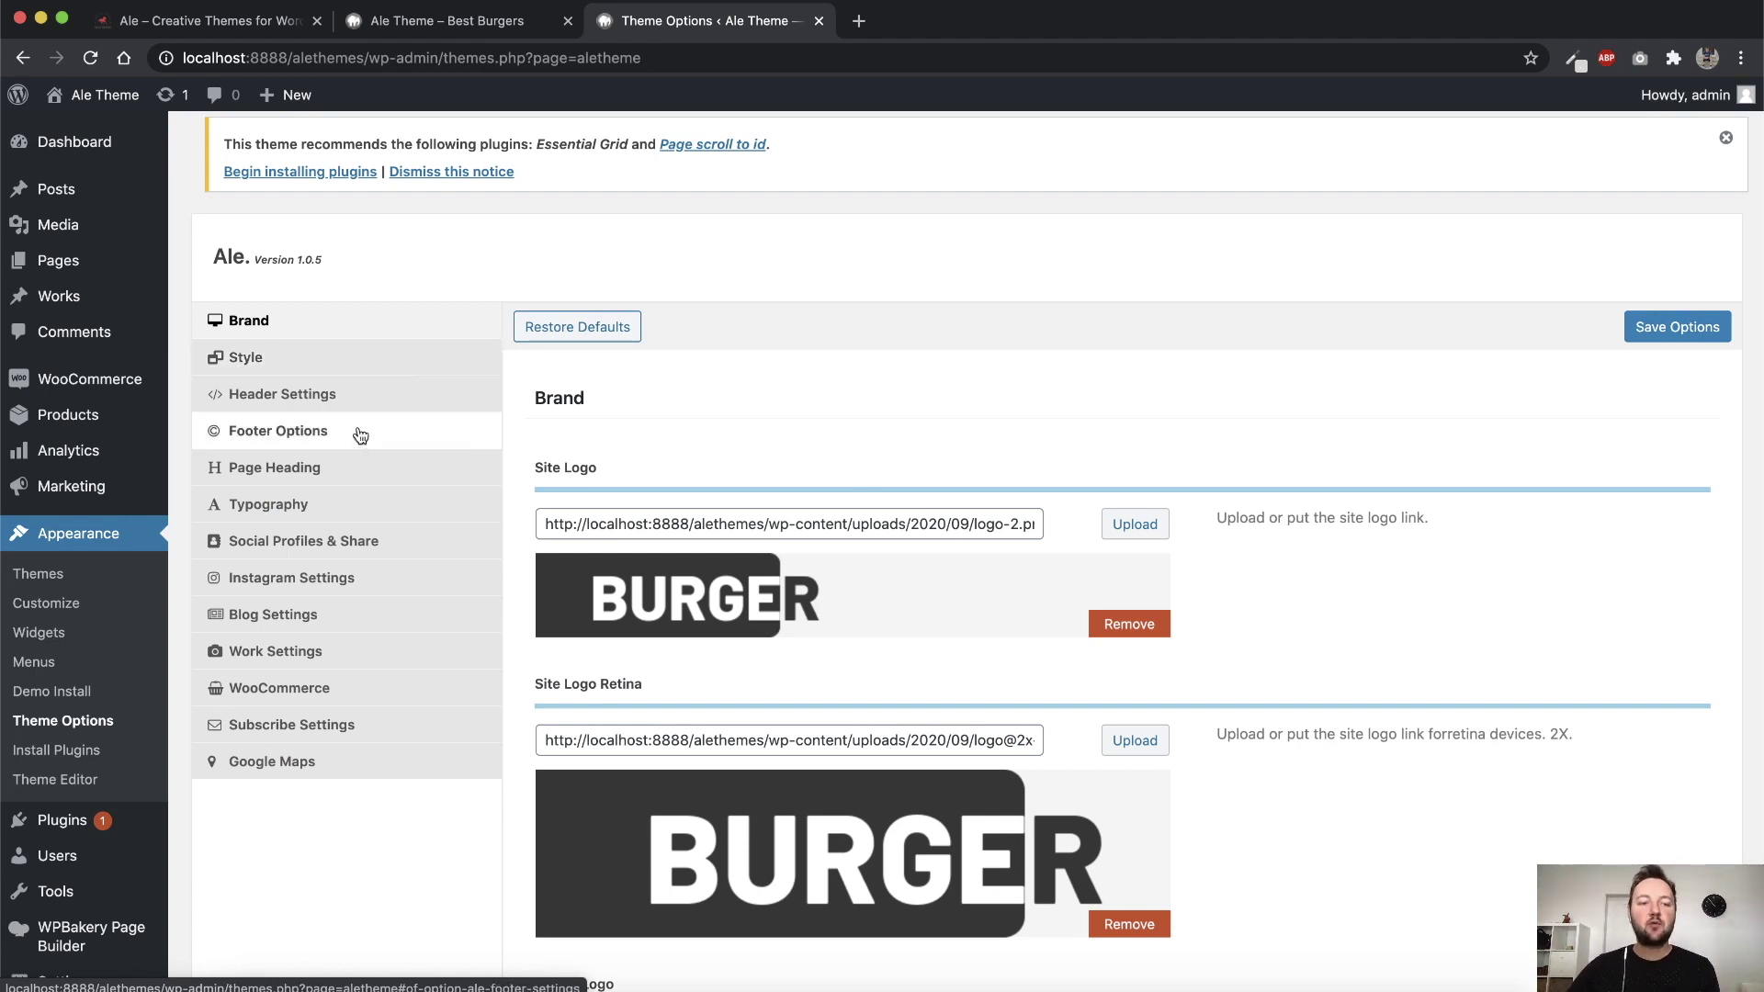
pyautogui.scroll(-6, 979, 529)
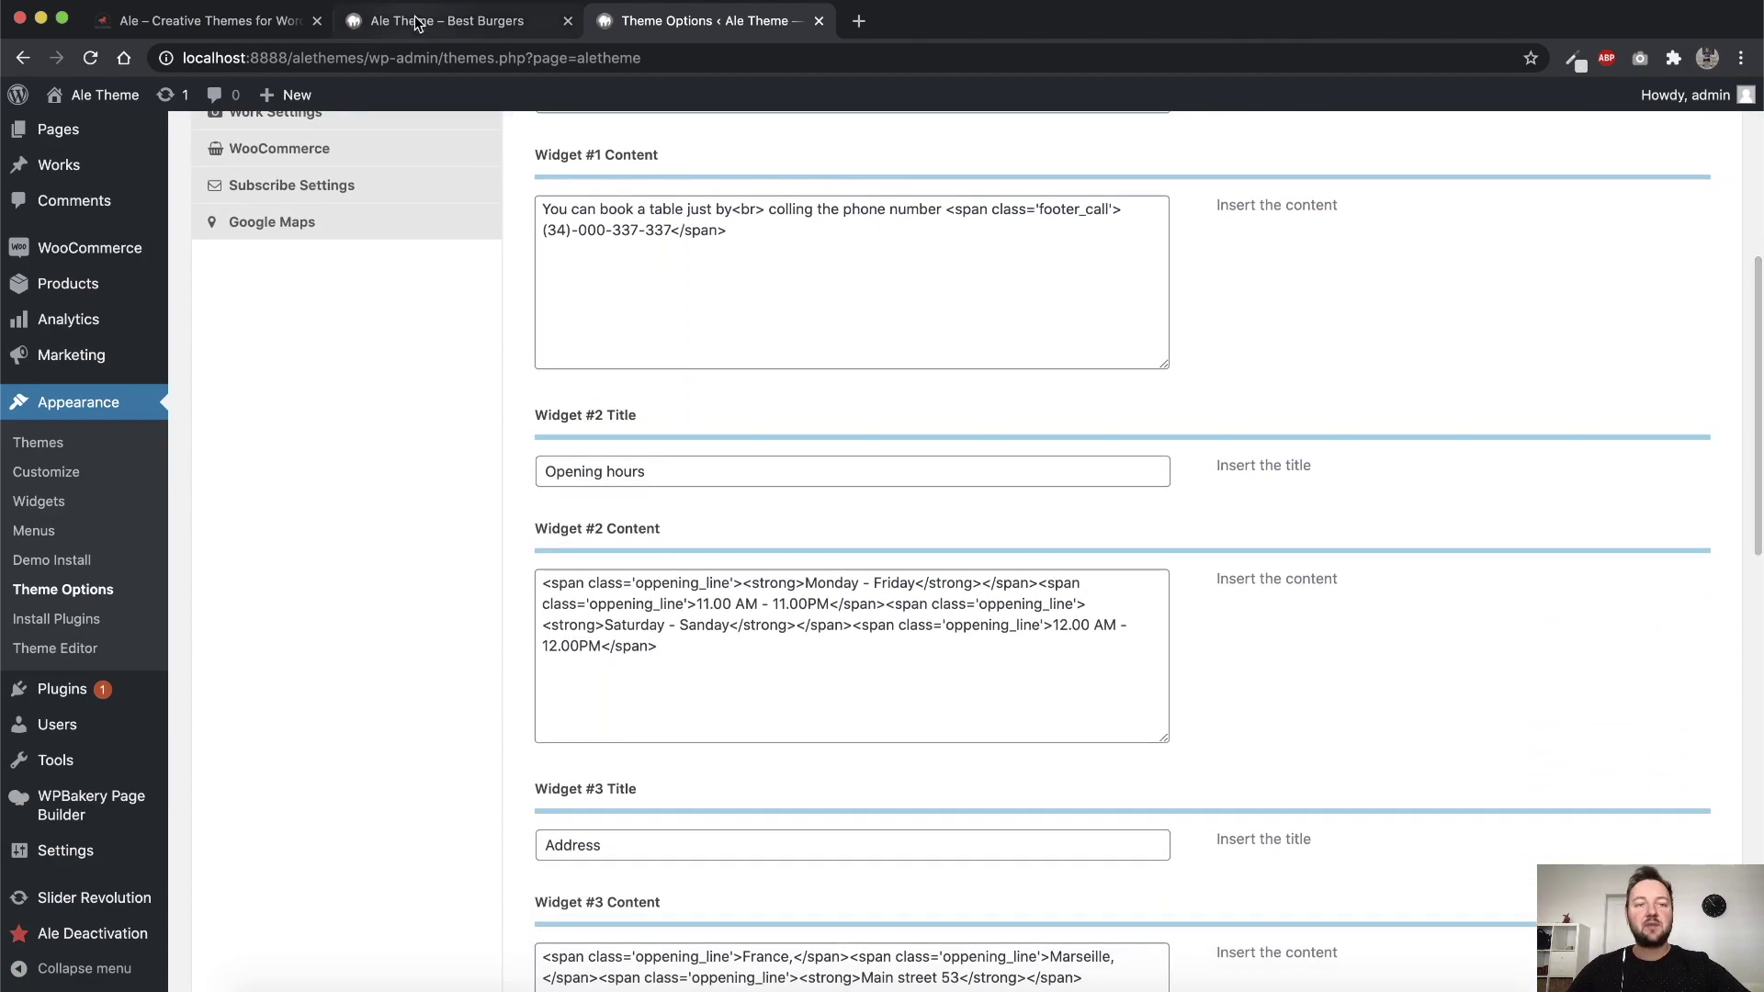
pyautogui.click(506, 22)
pyautogui.scroll(-15, 680, 322)
pyautogui.moveTo(508, 669); pyautogui.dragTo(329, 670)
pyautogui.click(668, 12)
pyautogui.scroll(-10, 917, 497)
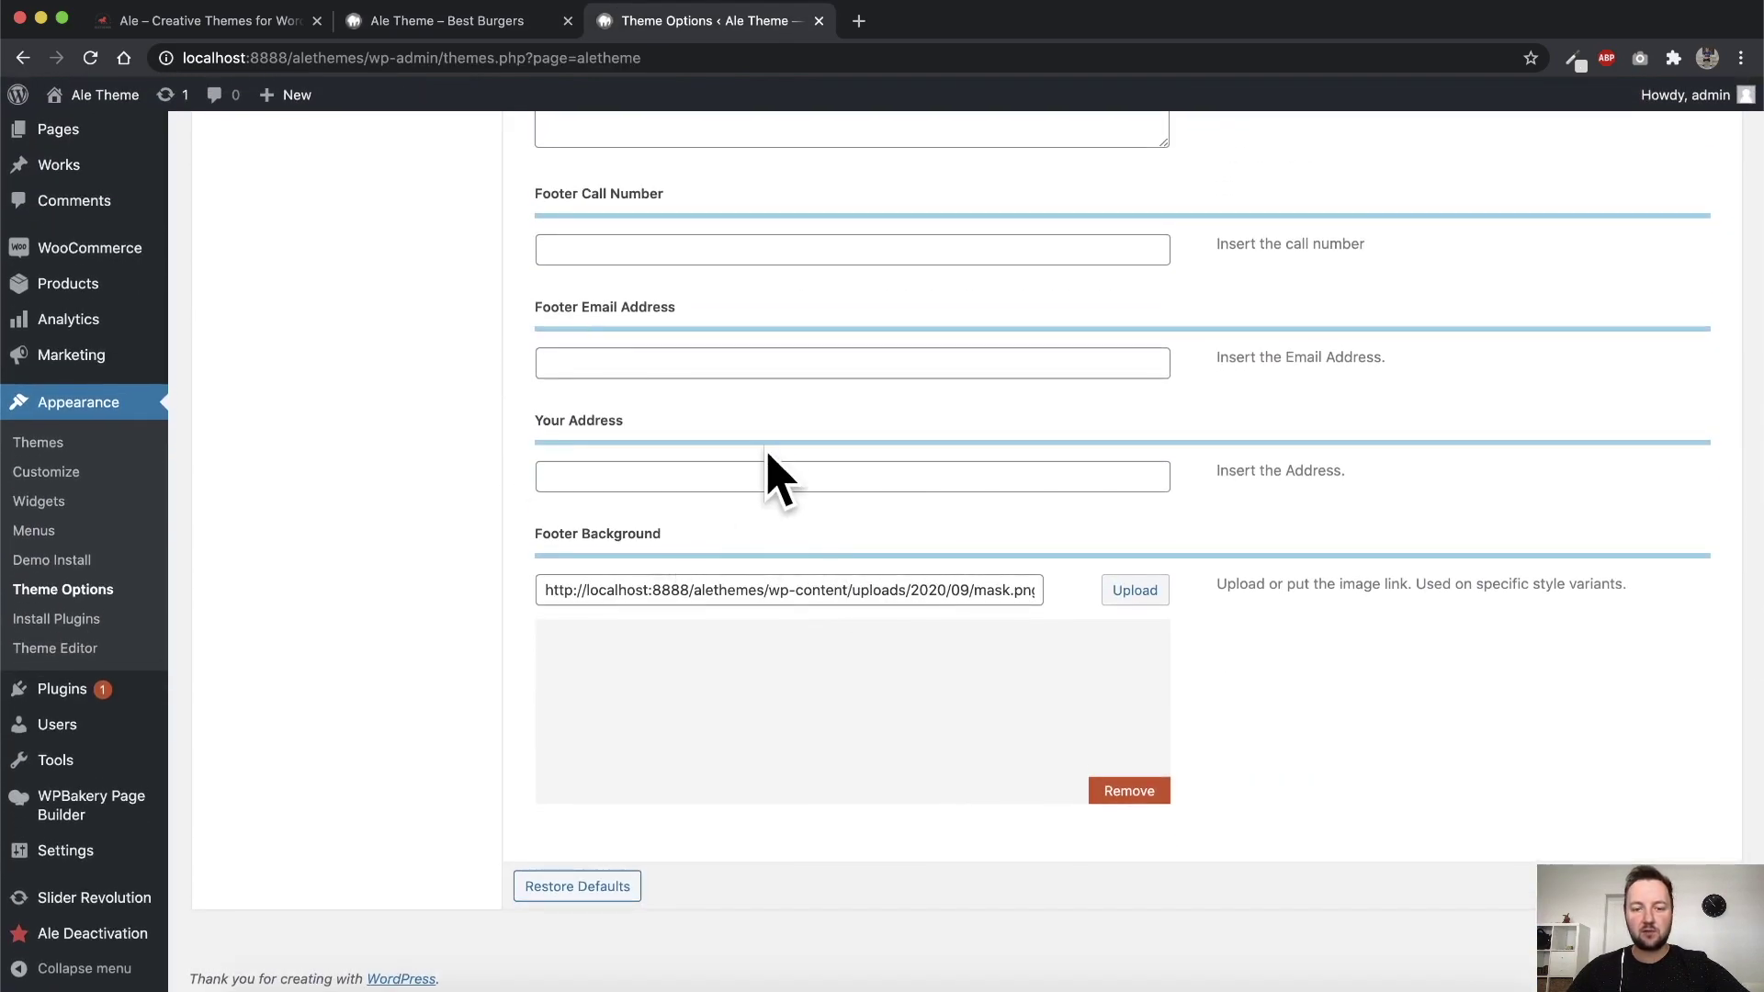
pyautogui.scroll(10, 800, 426)
pyautogui.scroll(4, 800, 425)
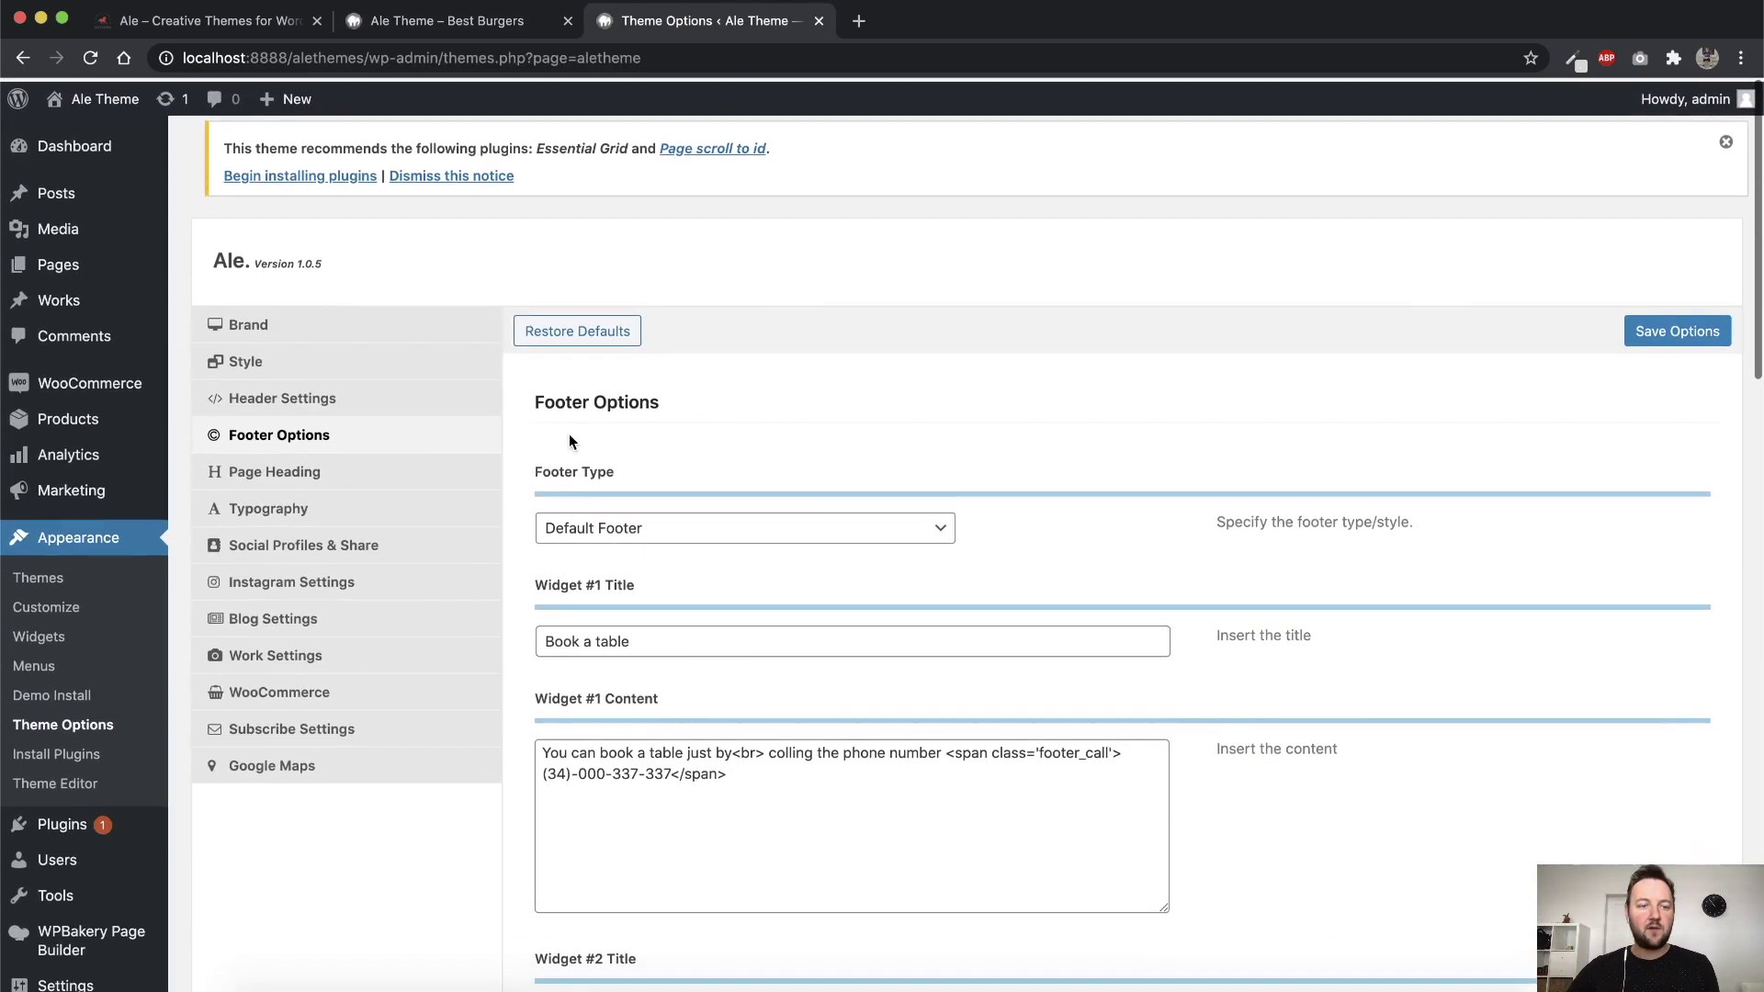
# Set the Style design to Kitty and examine the Footer Options fields for that design
pyautogui.click(213, 364)
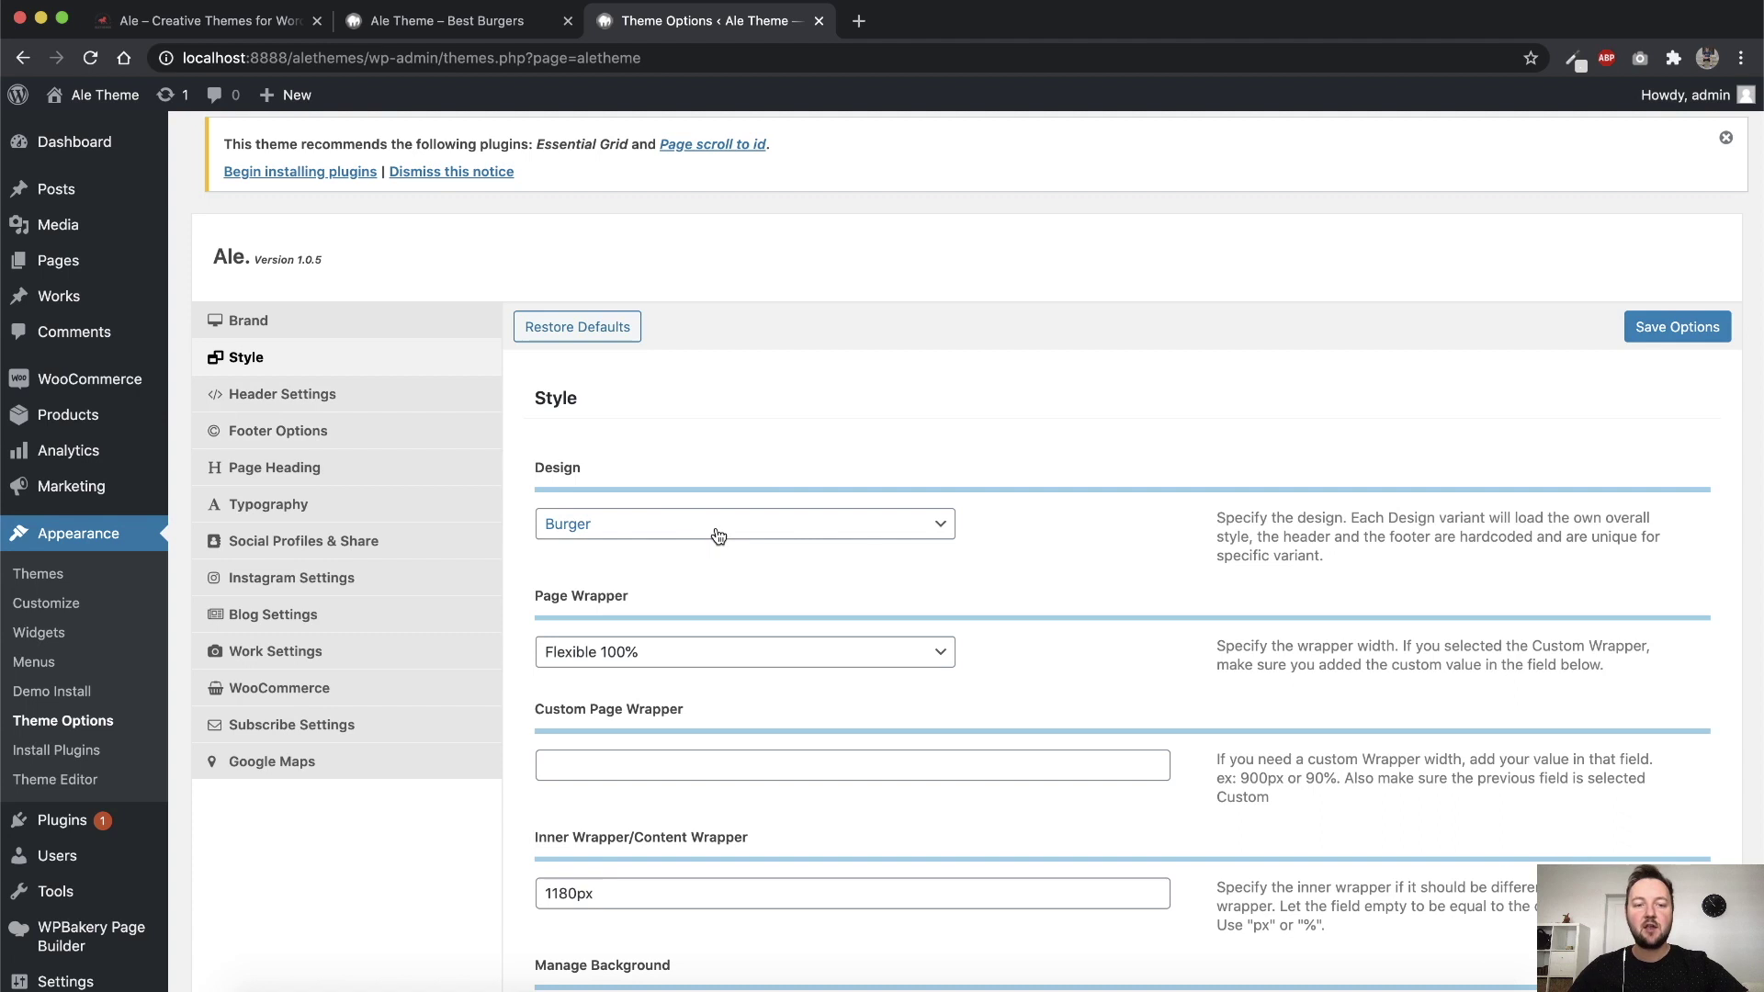
pyautogui.click(669, 528)
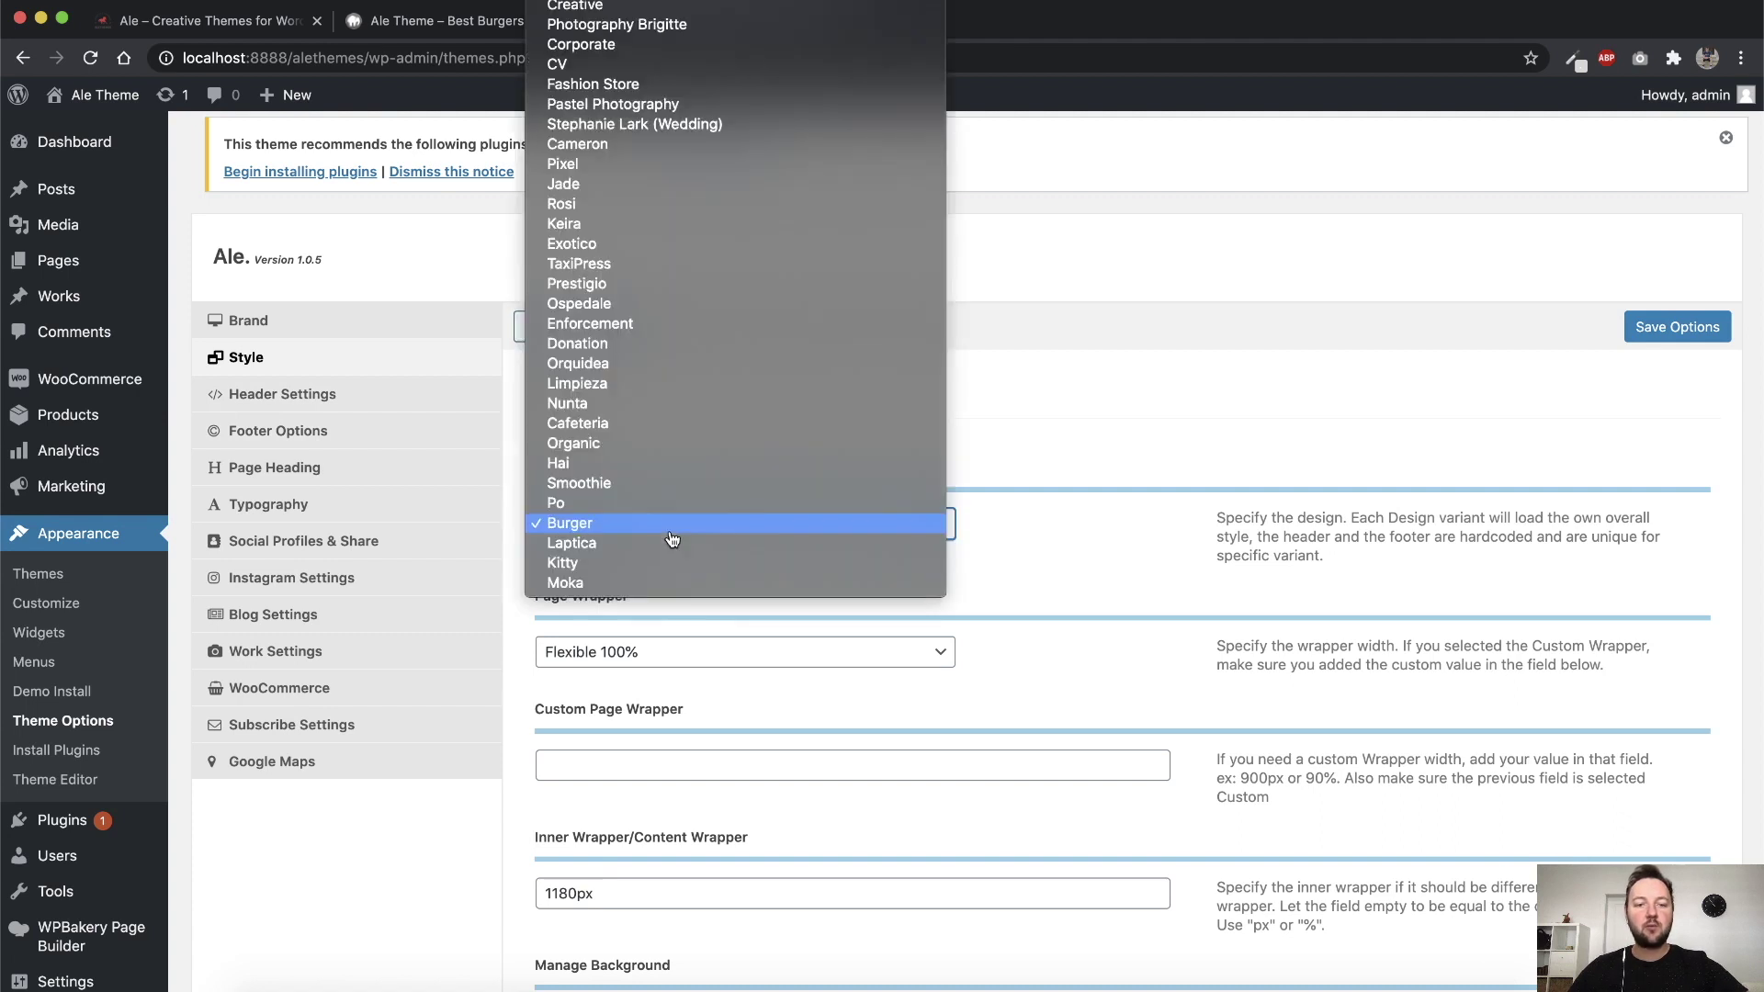
pyautogui.click(595, 570)
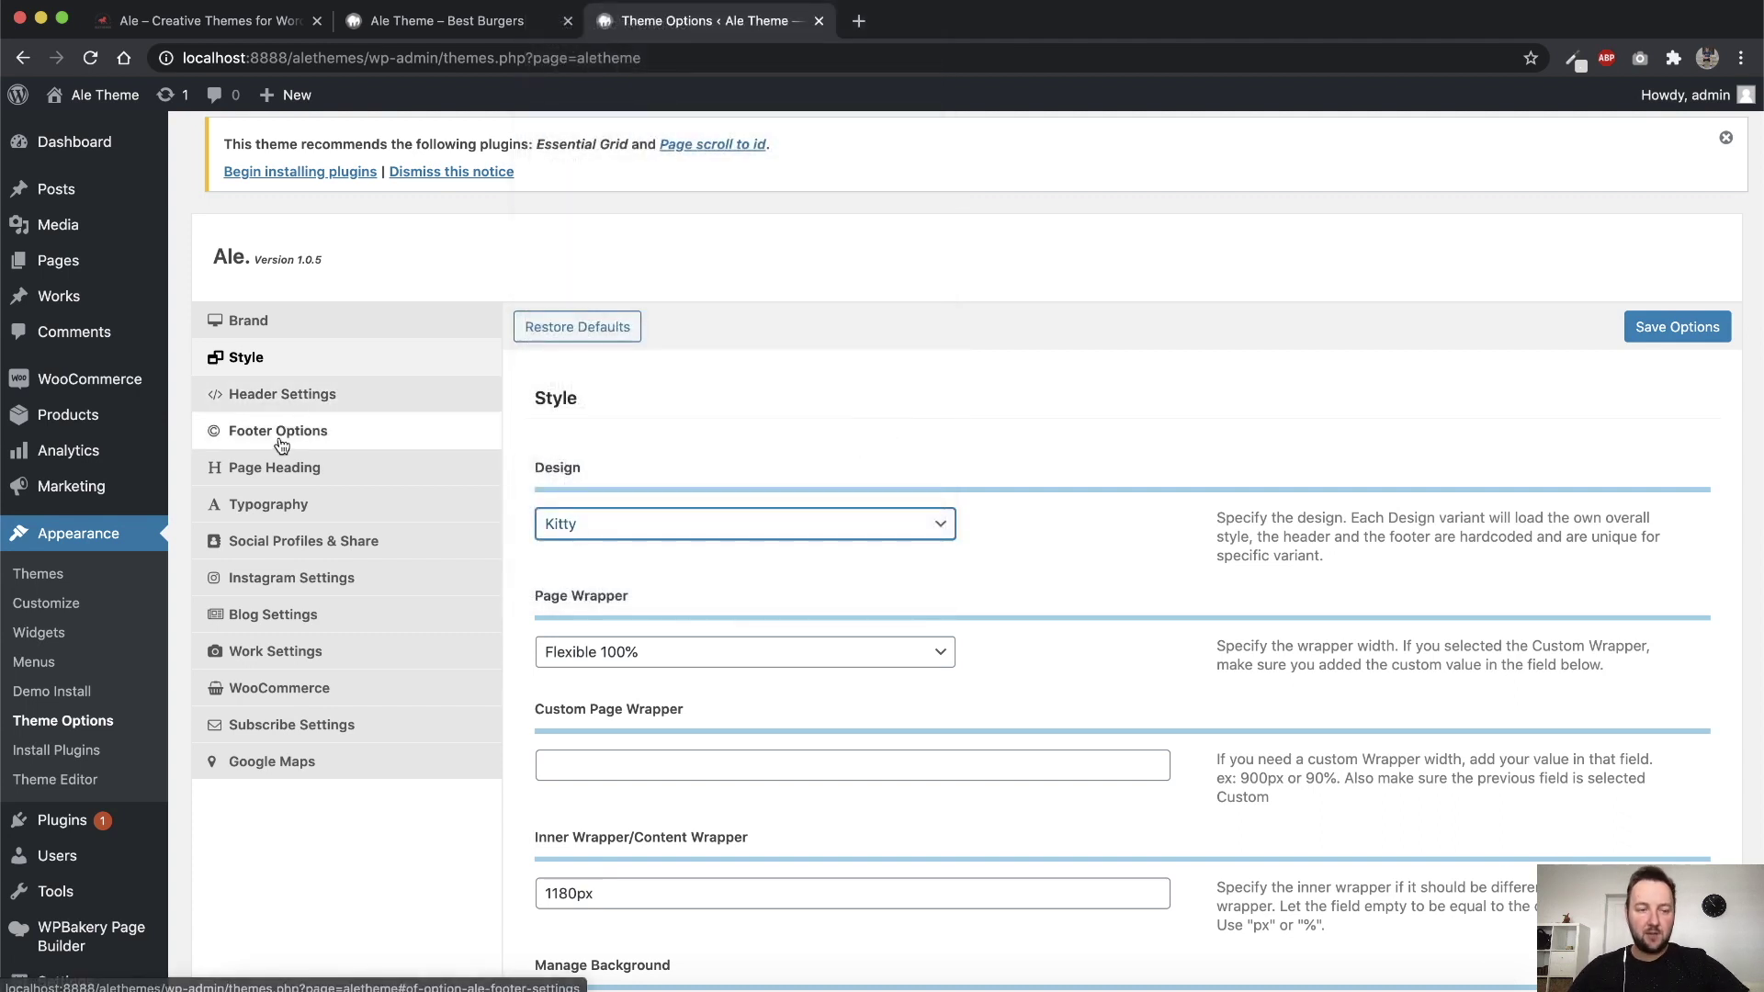
pyautogui.click(314, 428)
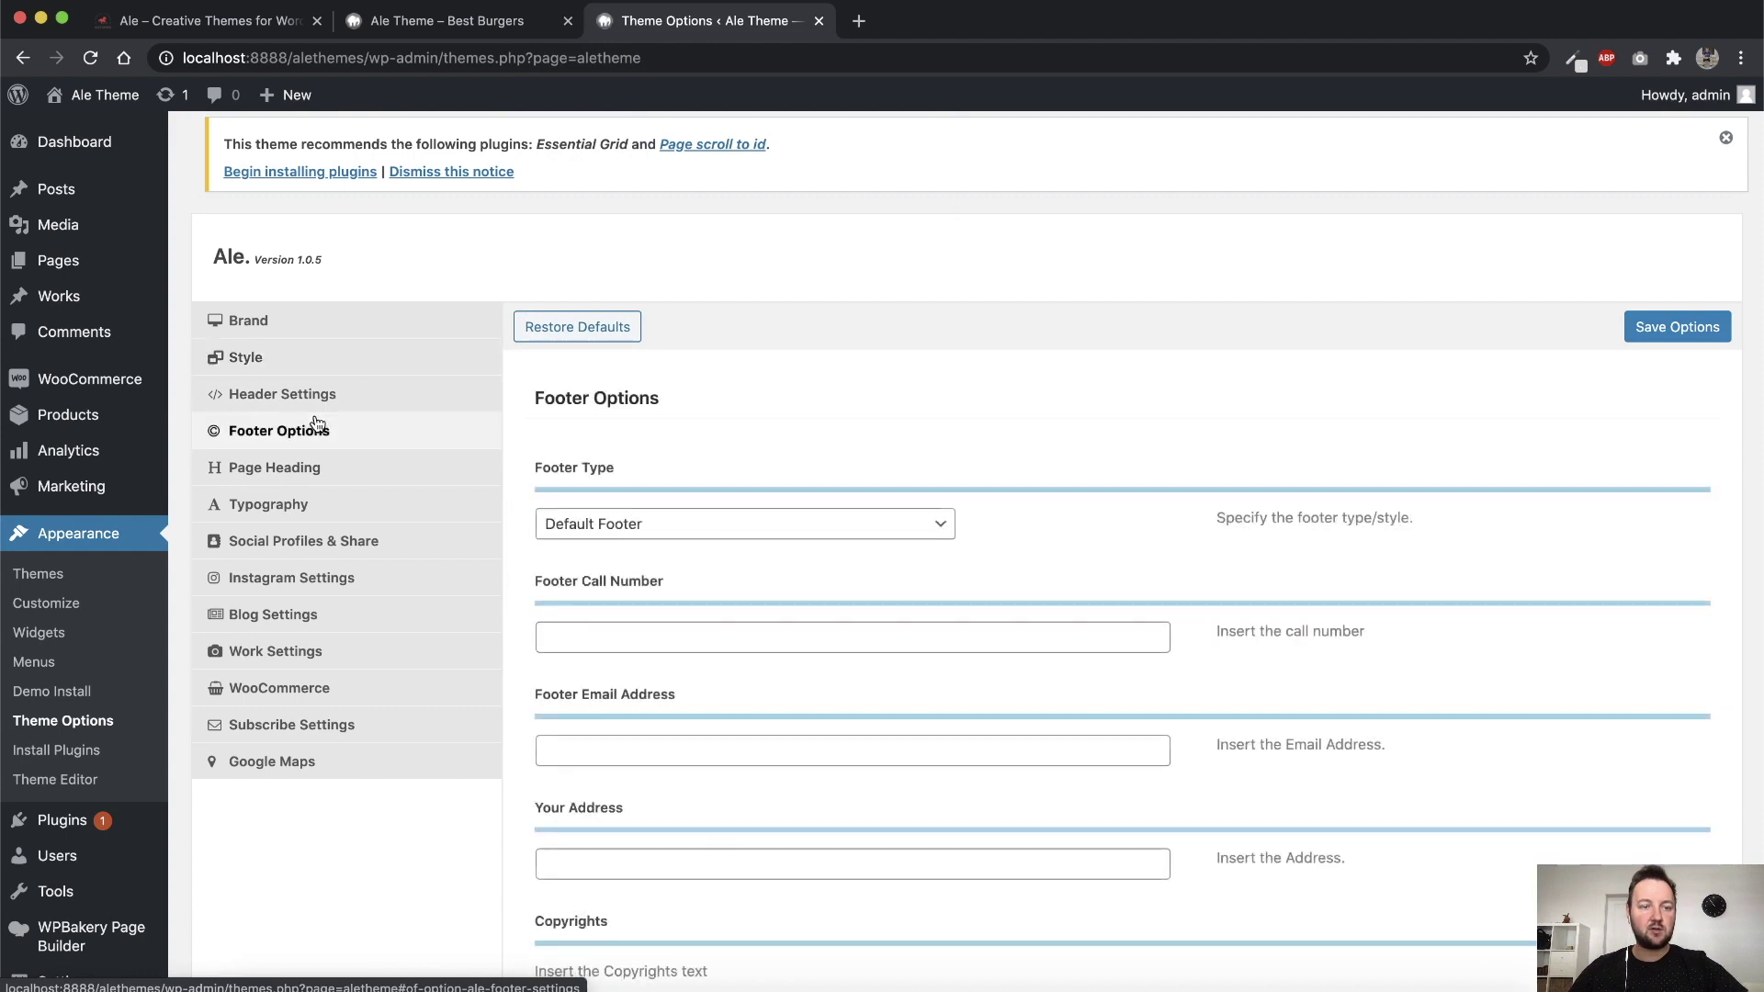
pyautogui.scroll(-5, 823, 486)
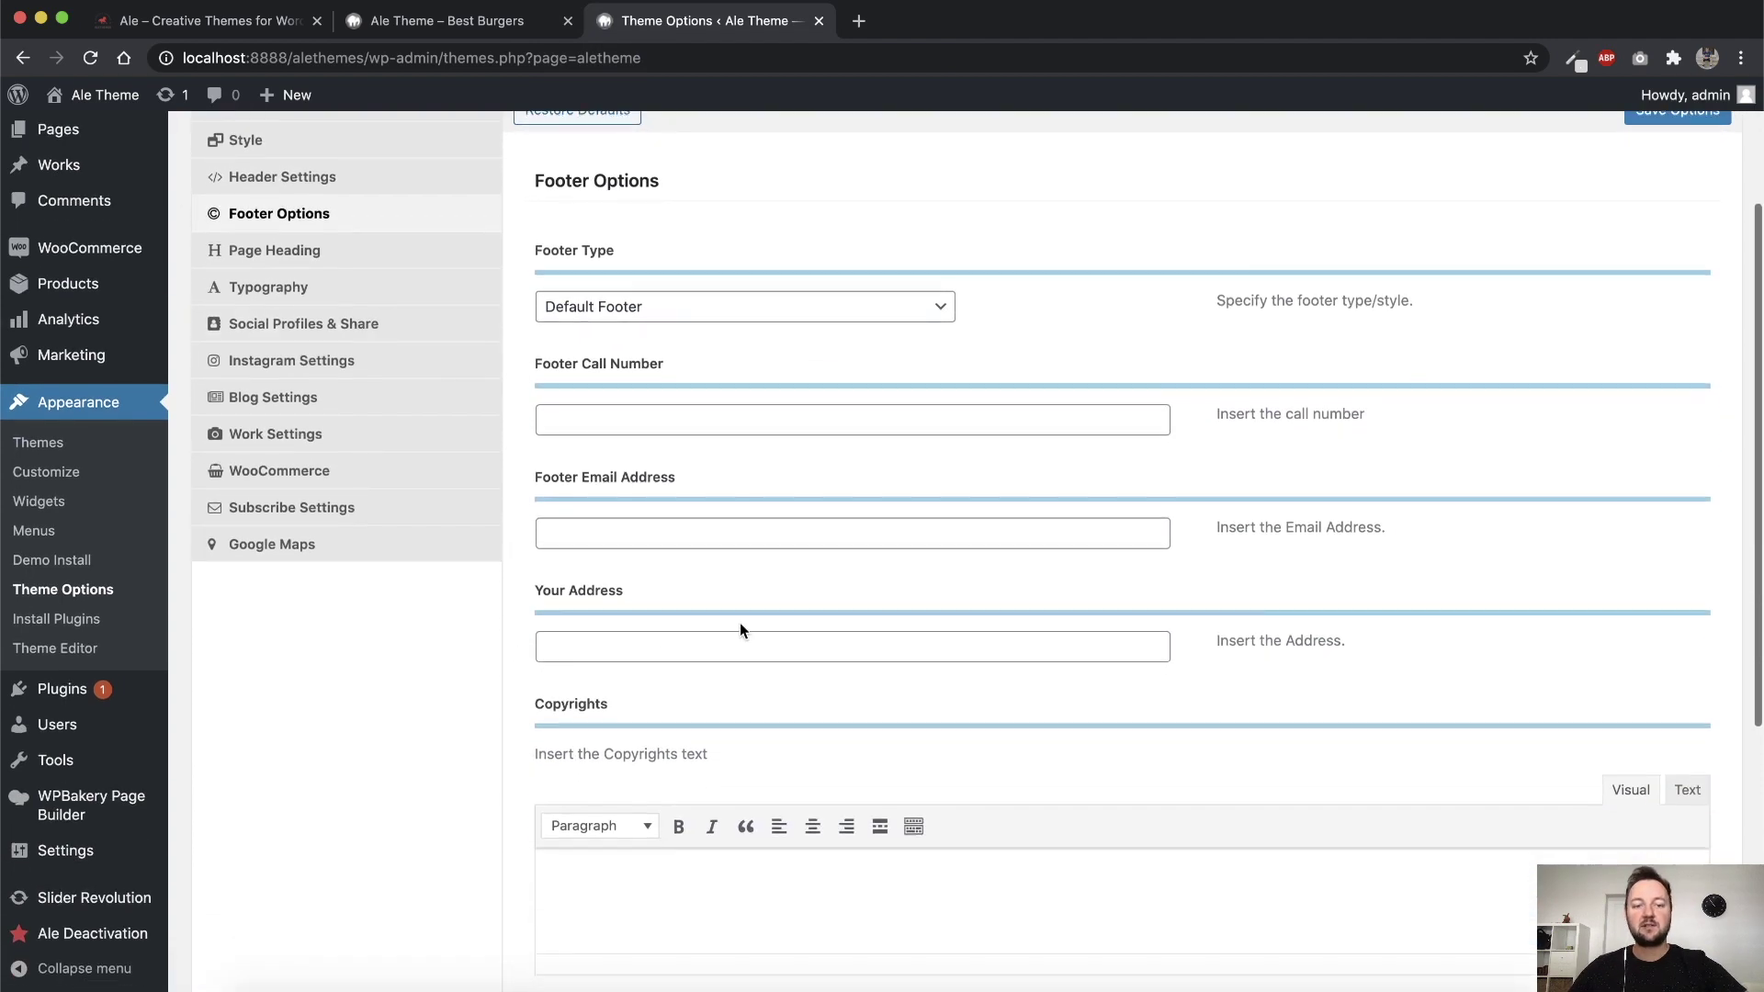
pyautogui.scroll(-4, 742, 630)
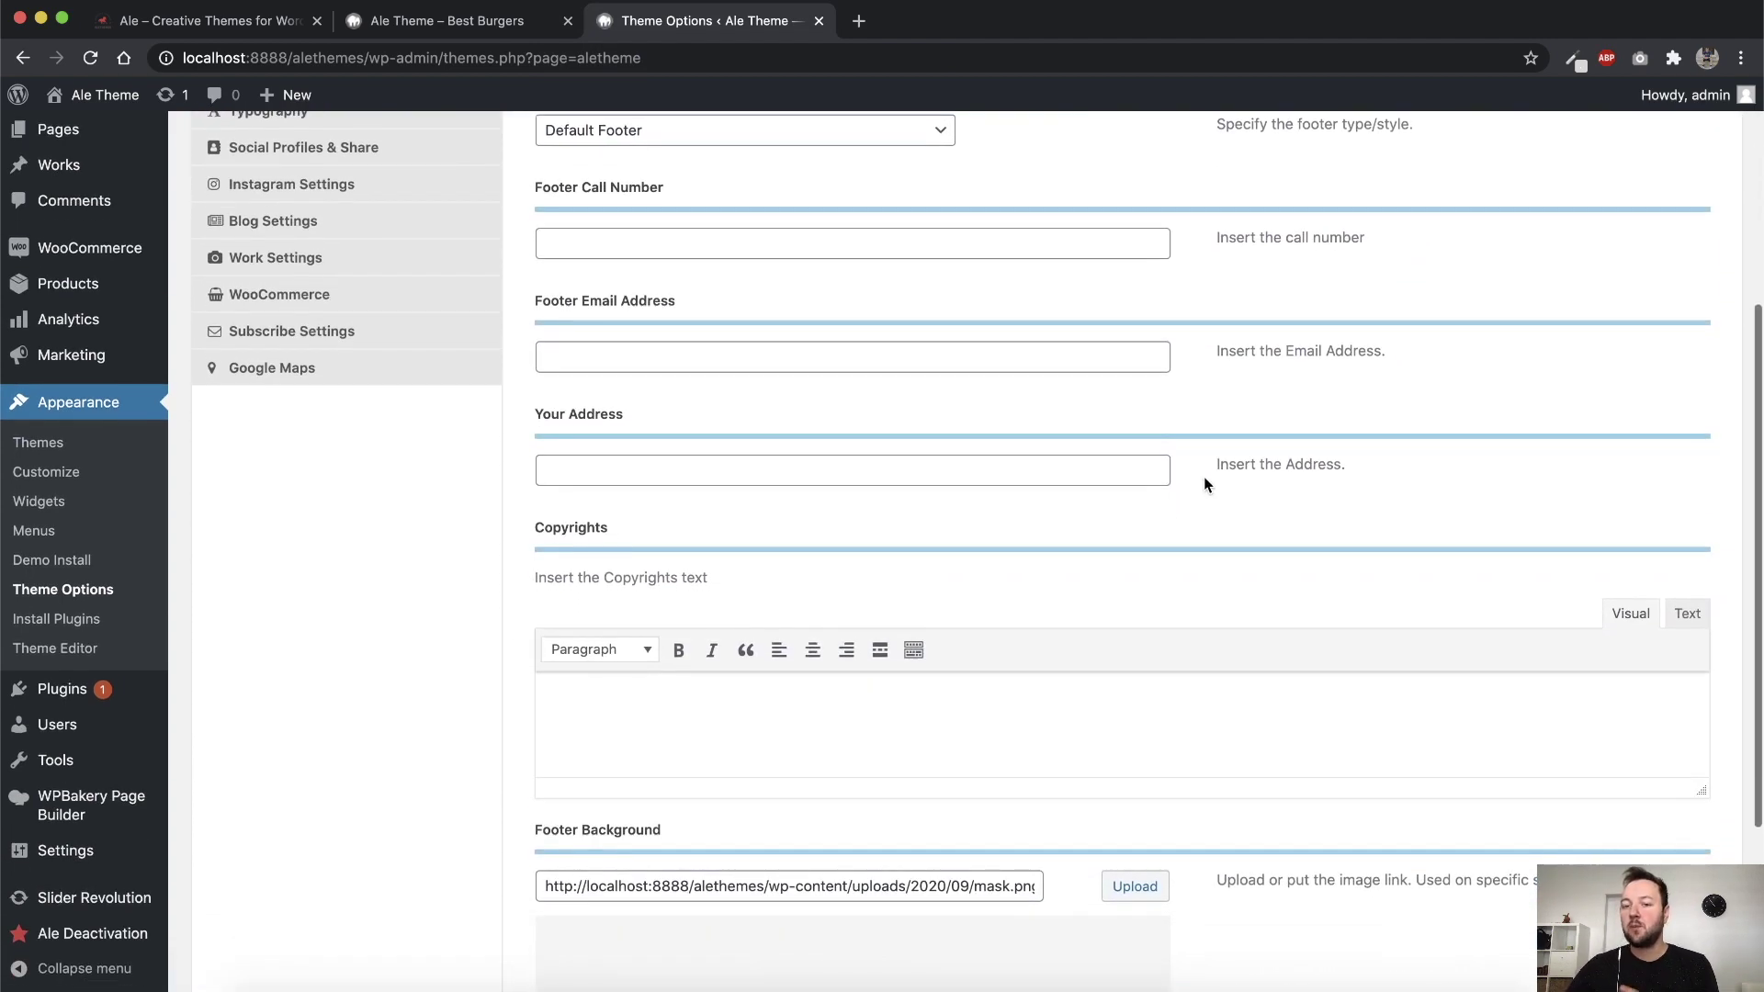
pyautogui.scroll(6, 1206, 485)
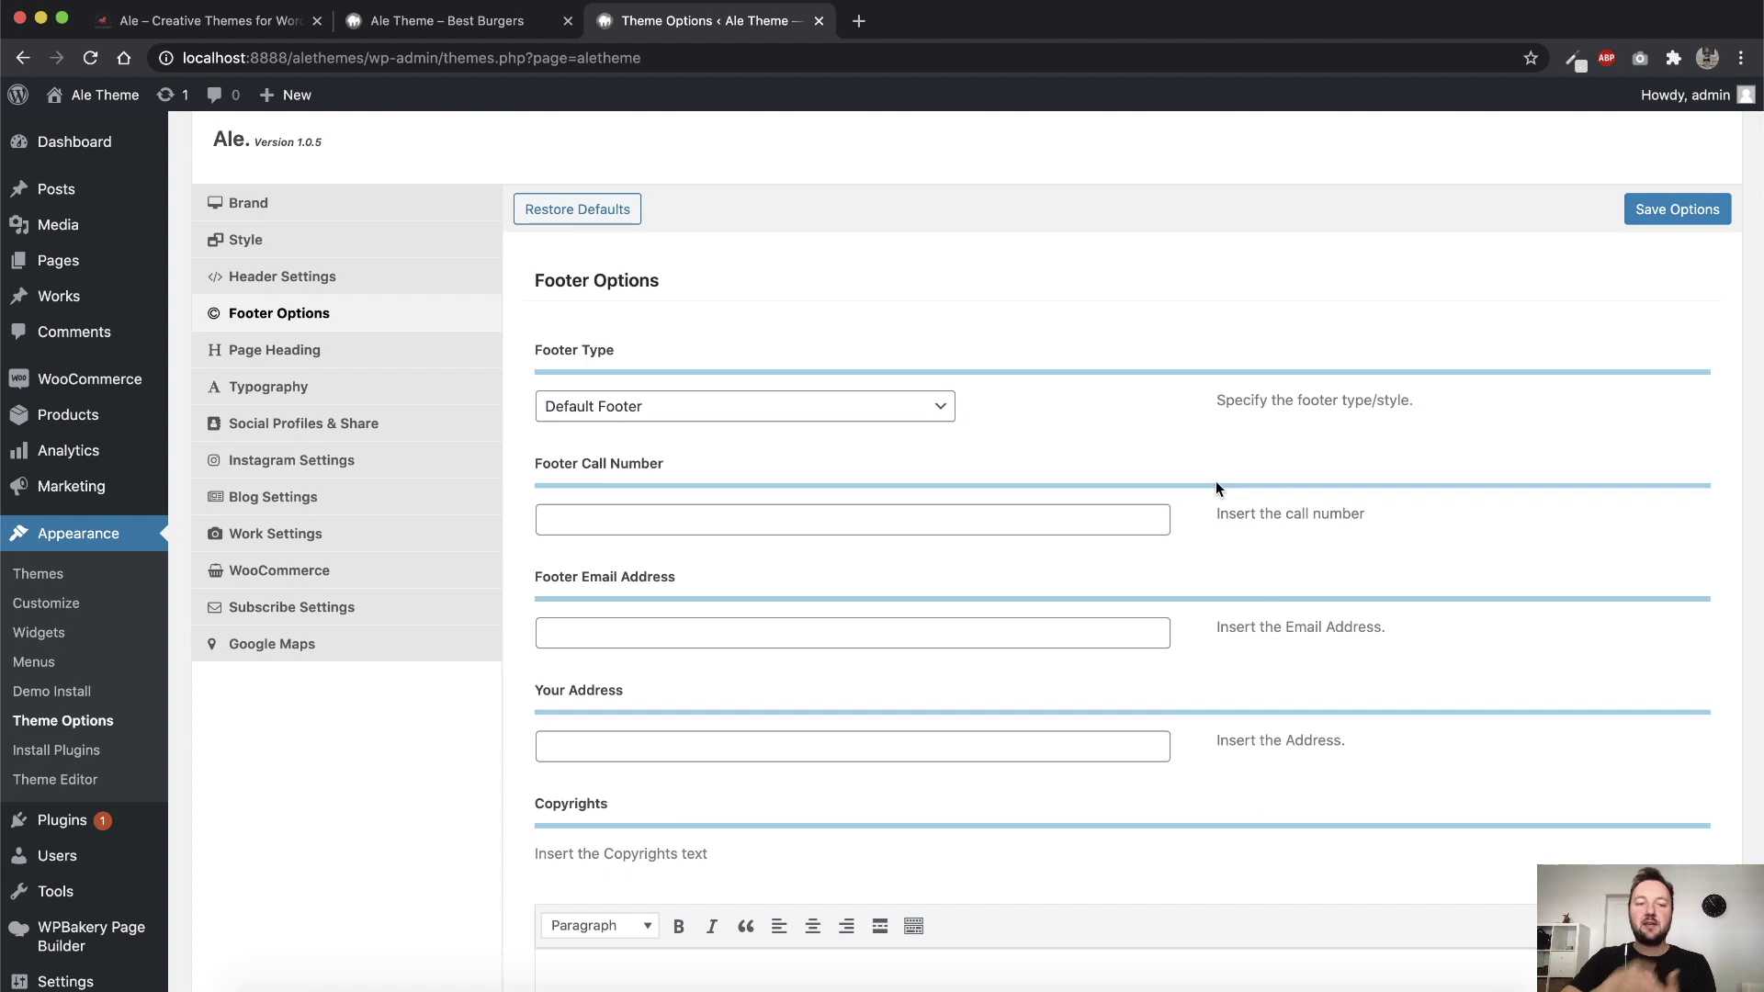
# Set the Style design back to Burger and reopen Footer Options
pyautogui.click(333, 241)
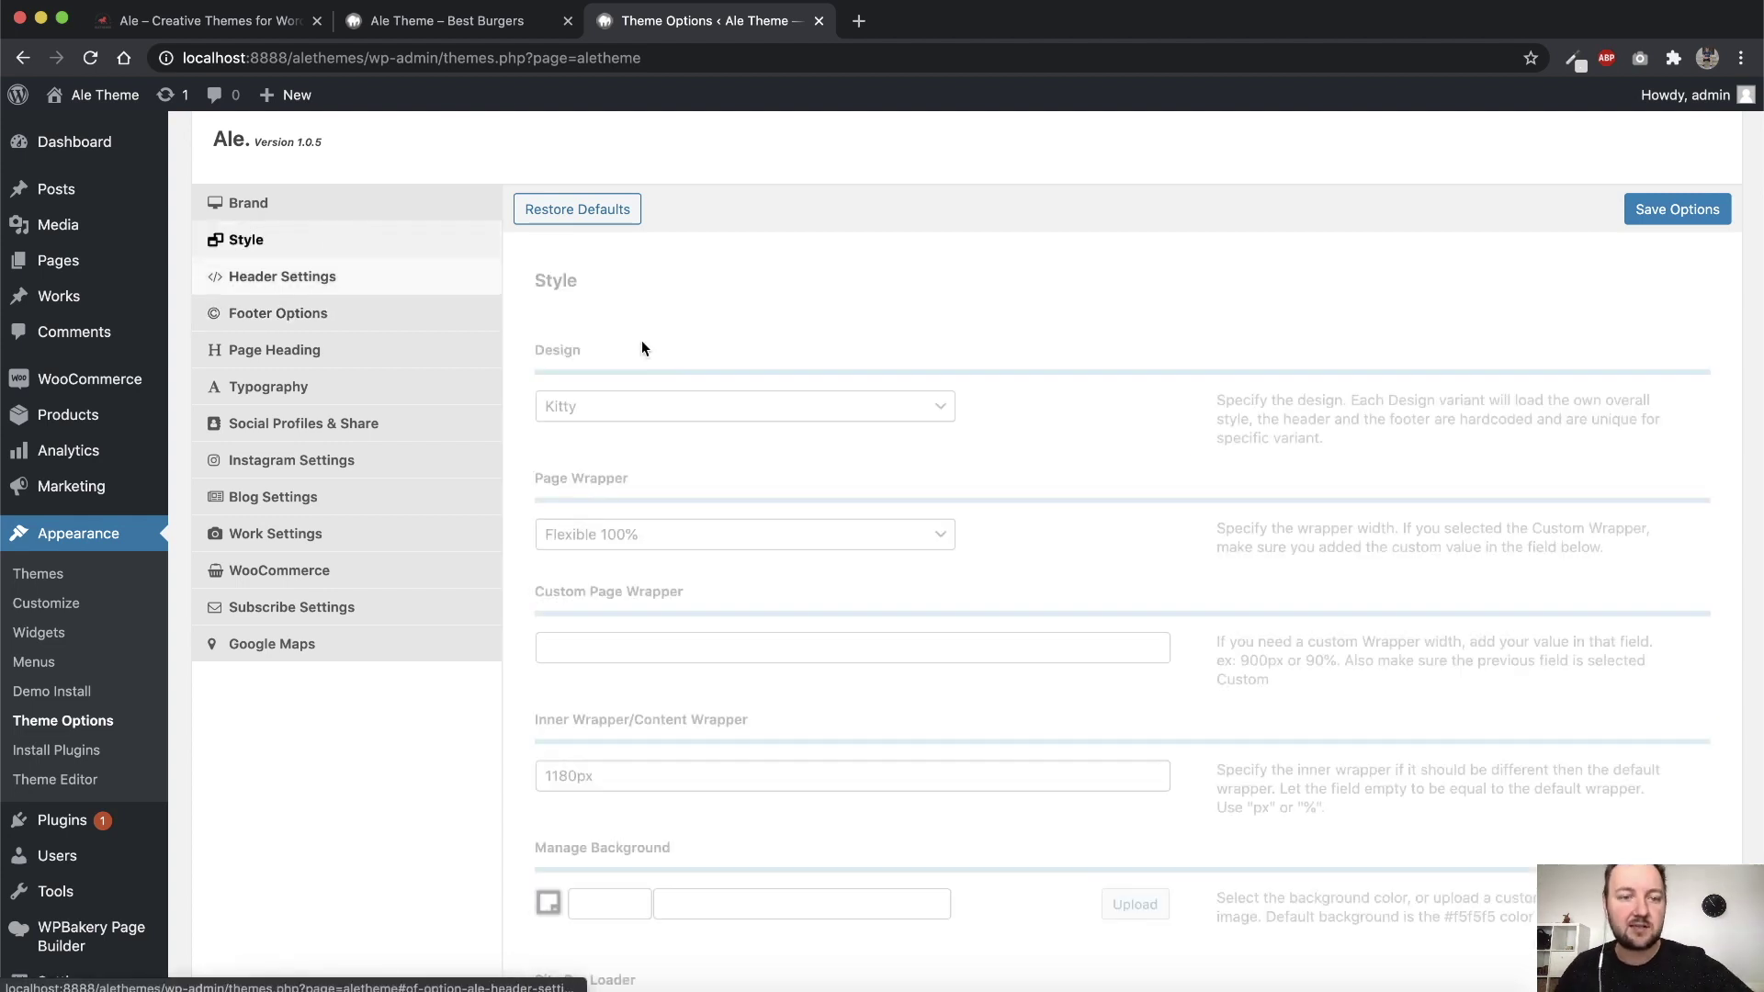
pyautogui.click(670, 409)
pyautogui.click(604, 368)
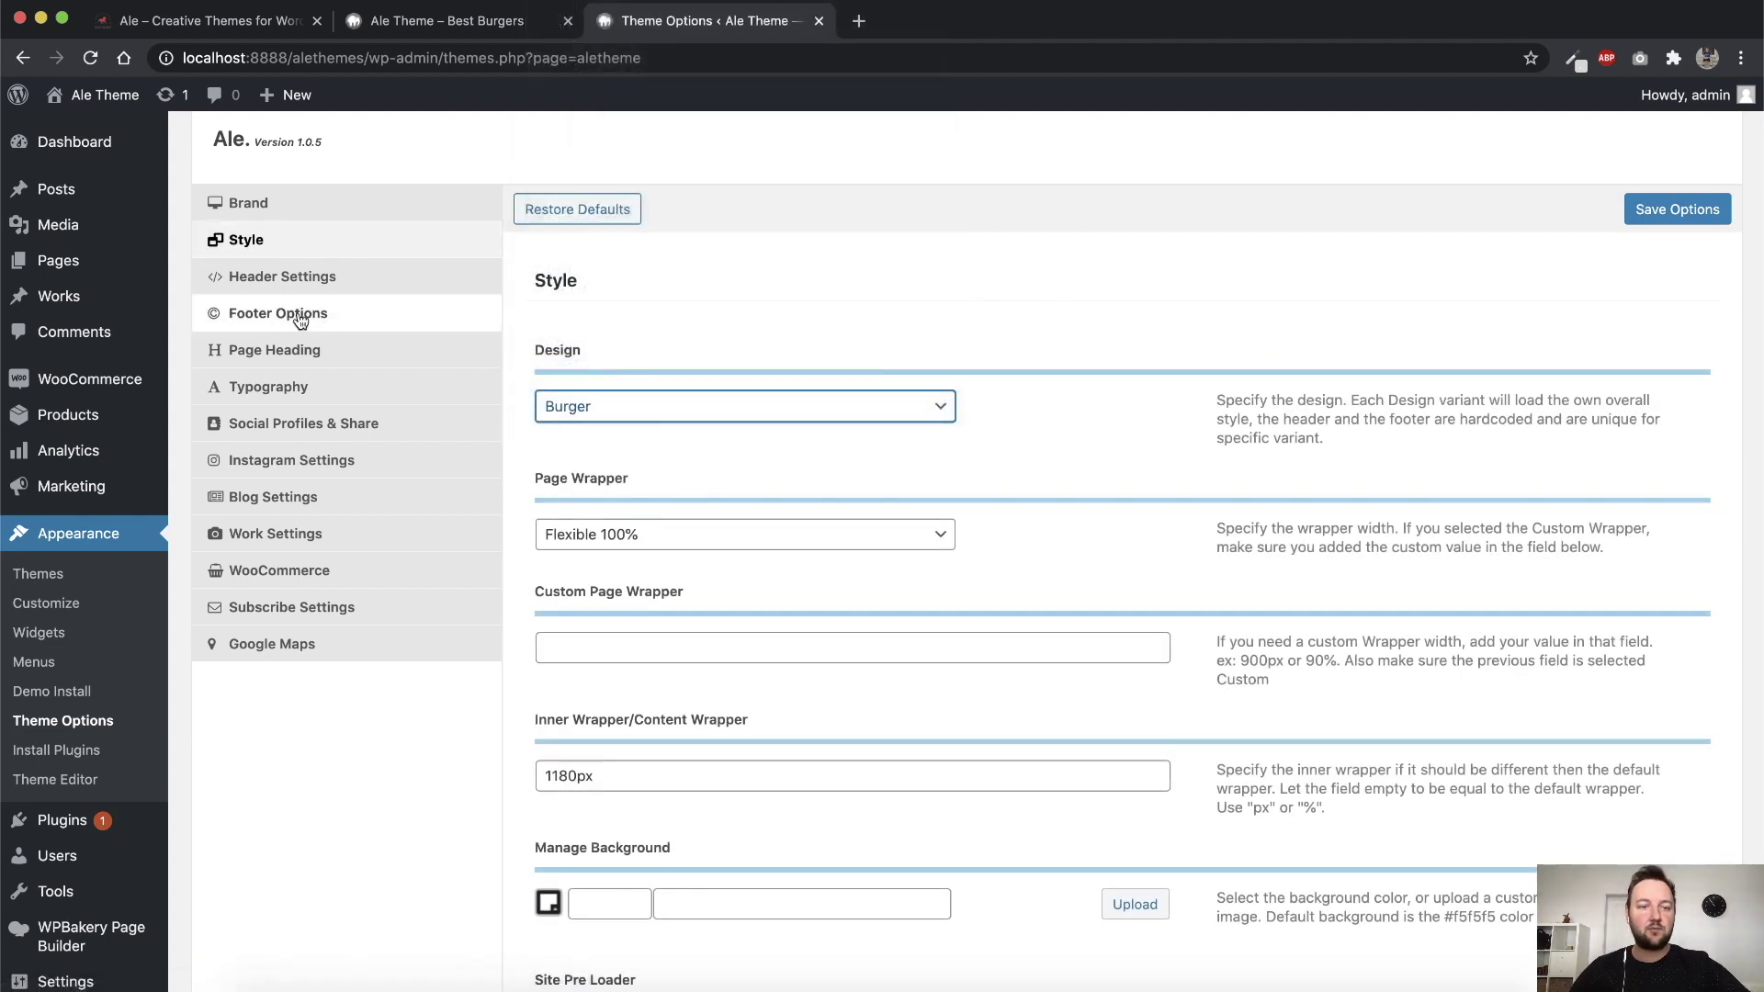
pyautogui.click(271, 313)
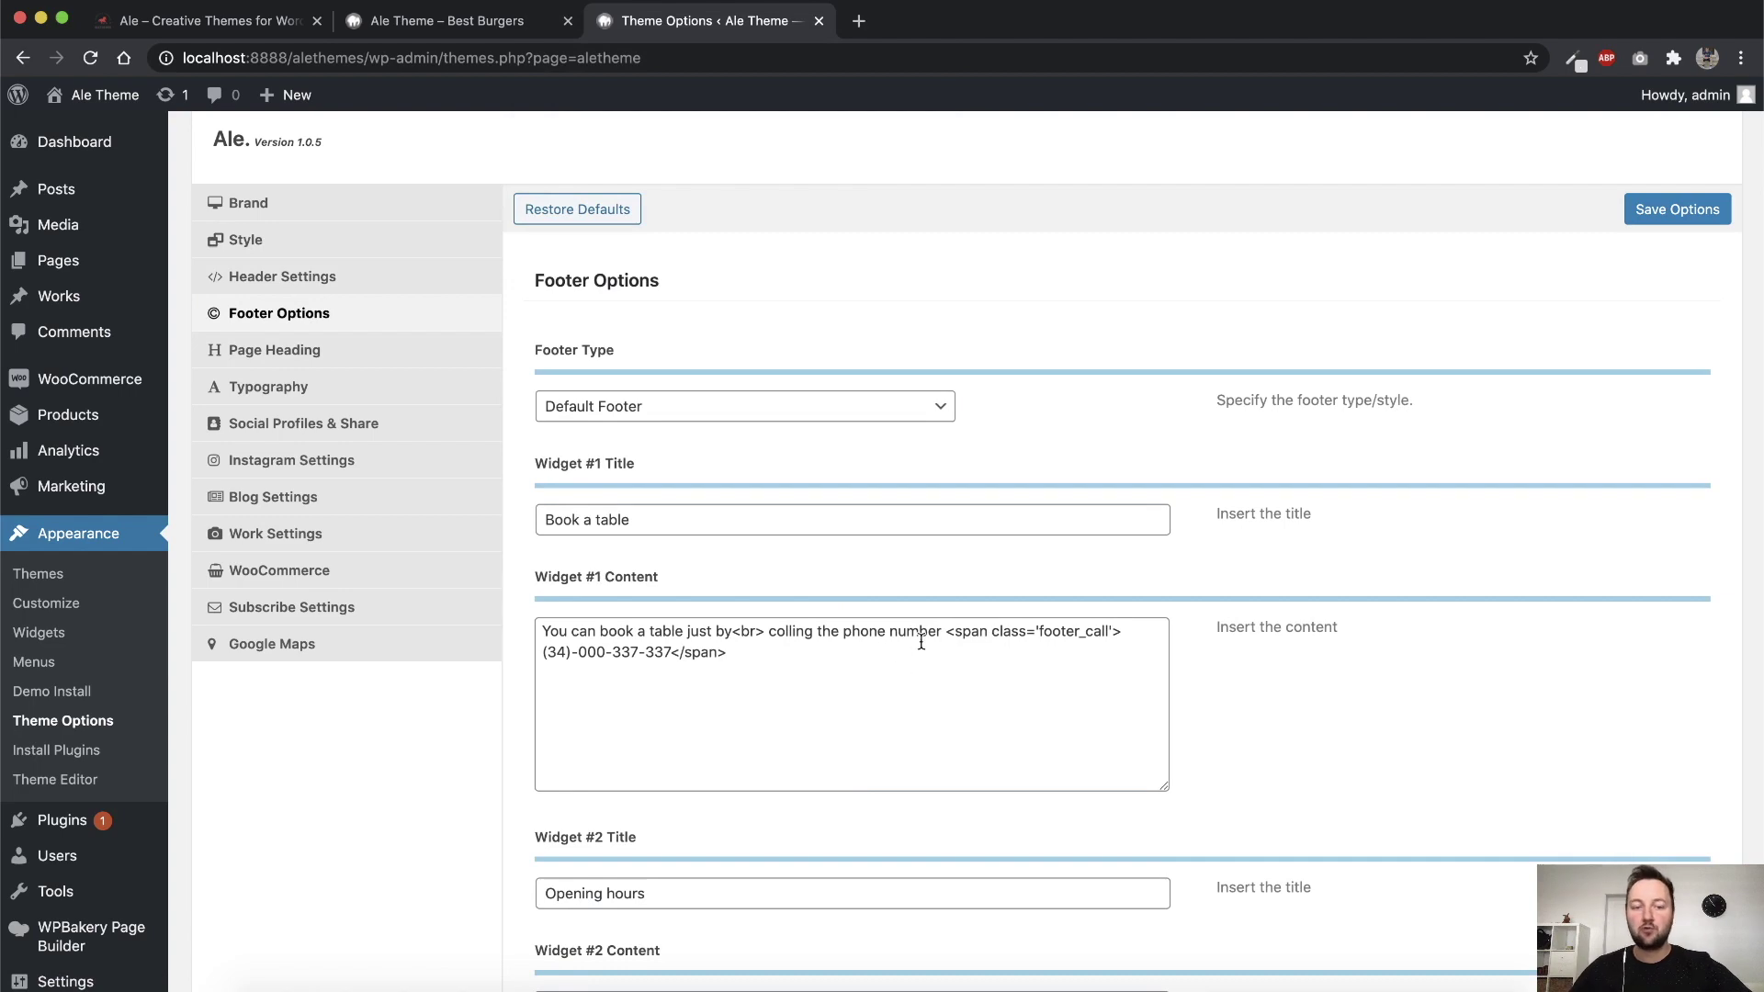
# Open the Typography options and examine the Google font selections, font properties and heading style fields
pyautogui.click(353, 393)
pyautogui.scroll(-10, 1138, 418)
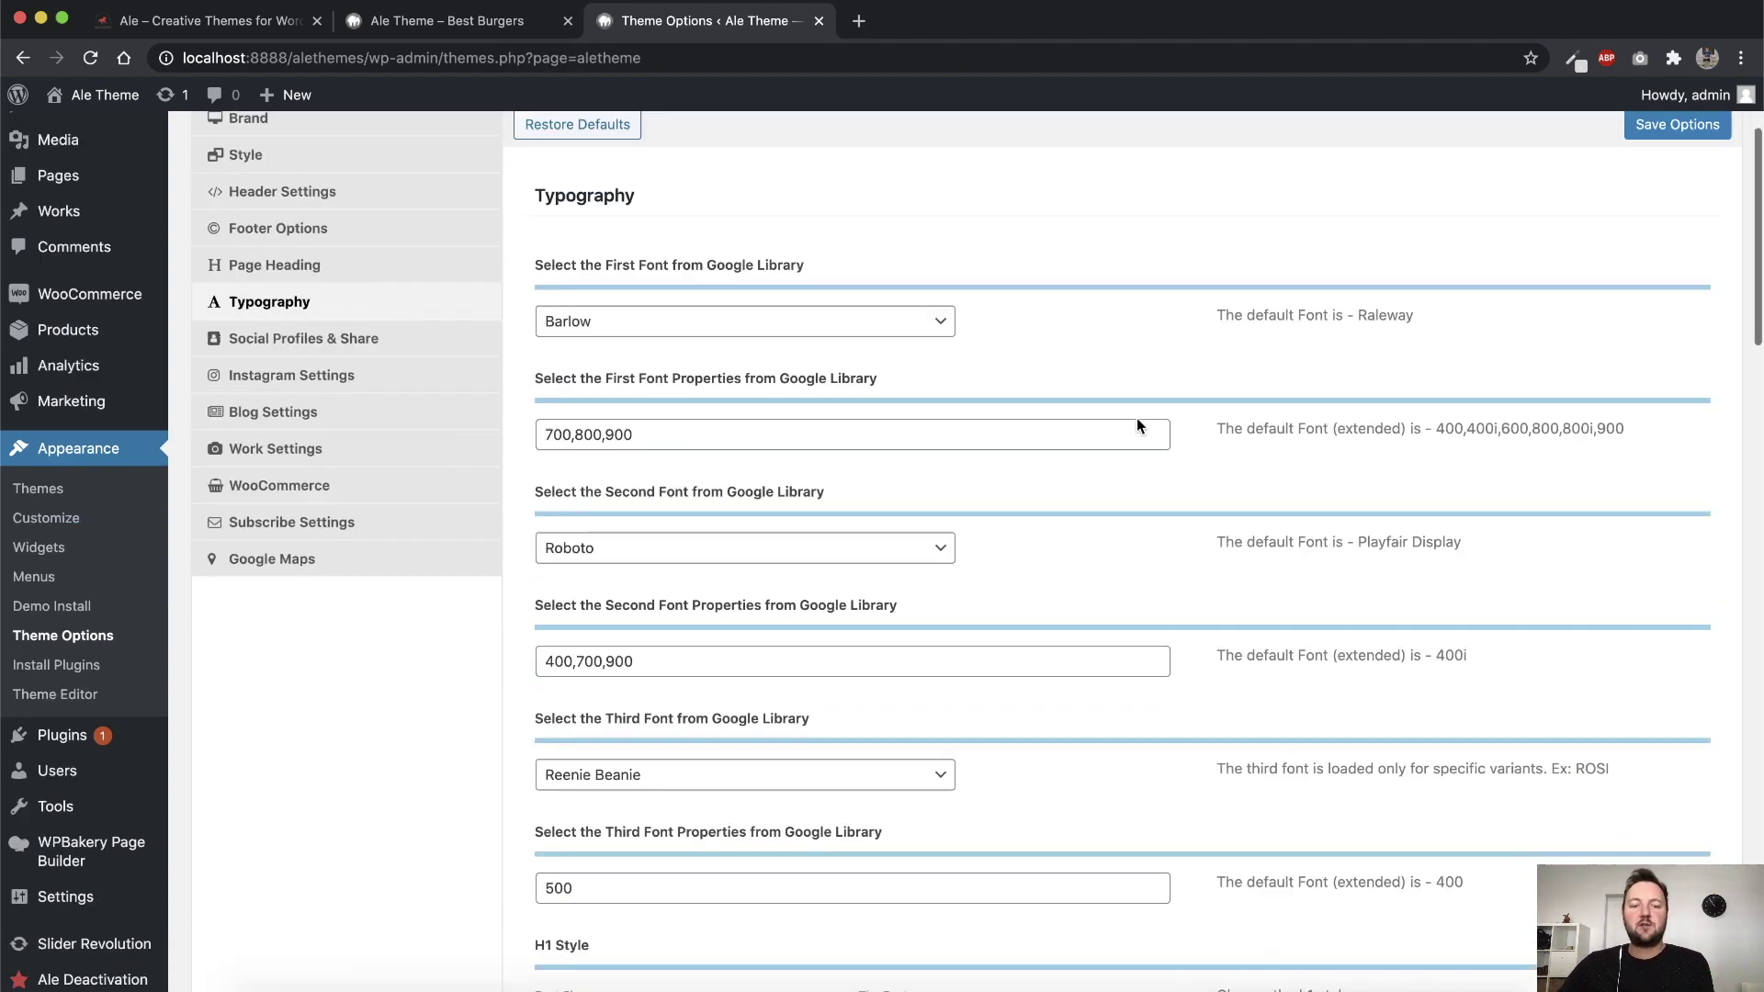
pyautogui.scroll(-3, 1433, 528)
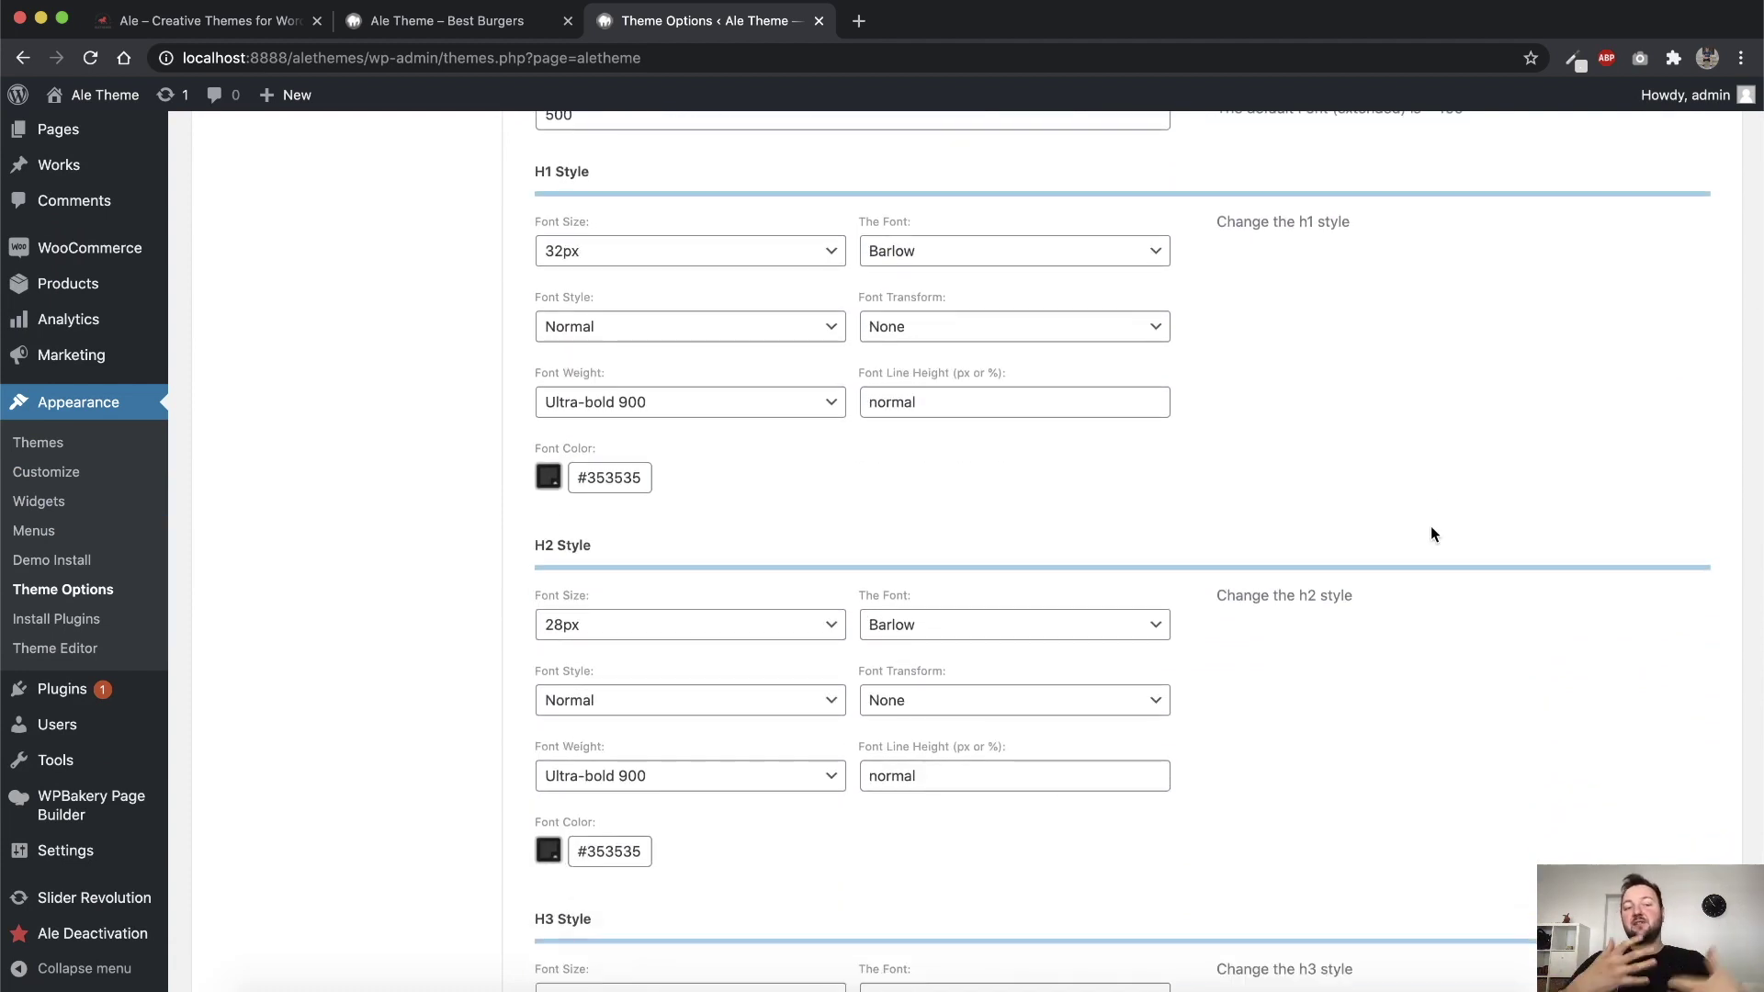
pyautogui.scroll(-7, 1431, 528)
pyautogui.scroll(20, 1389, 507)
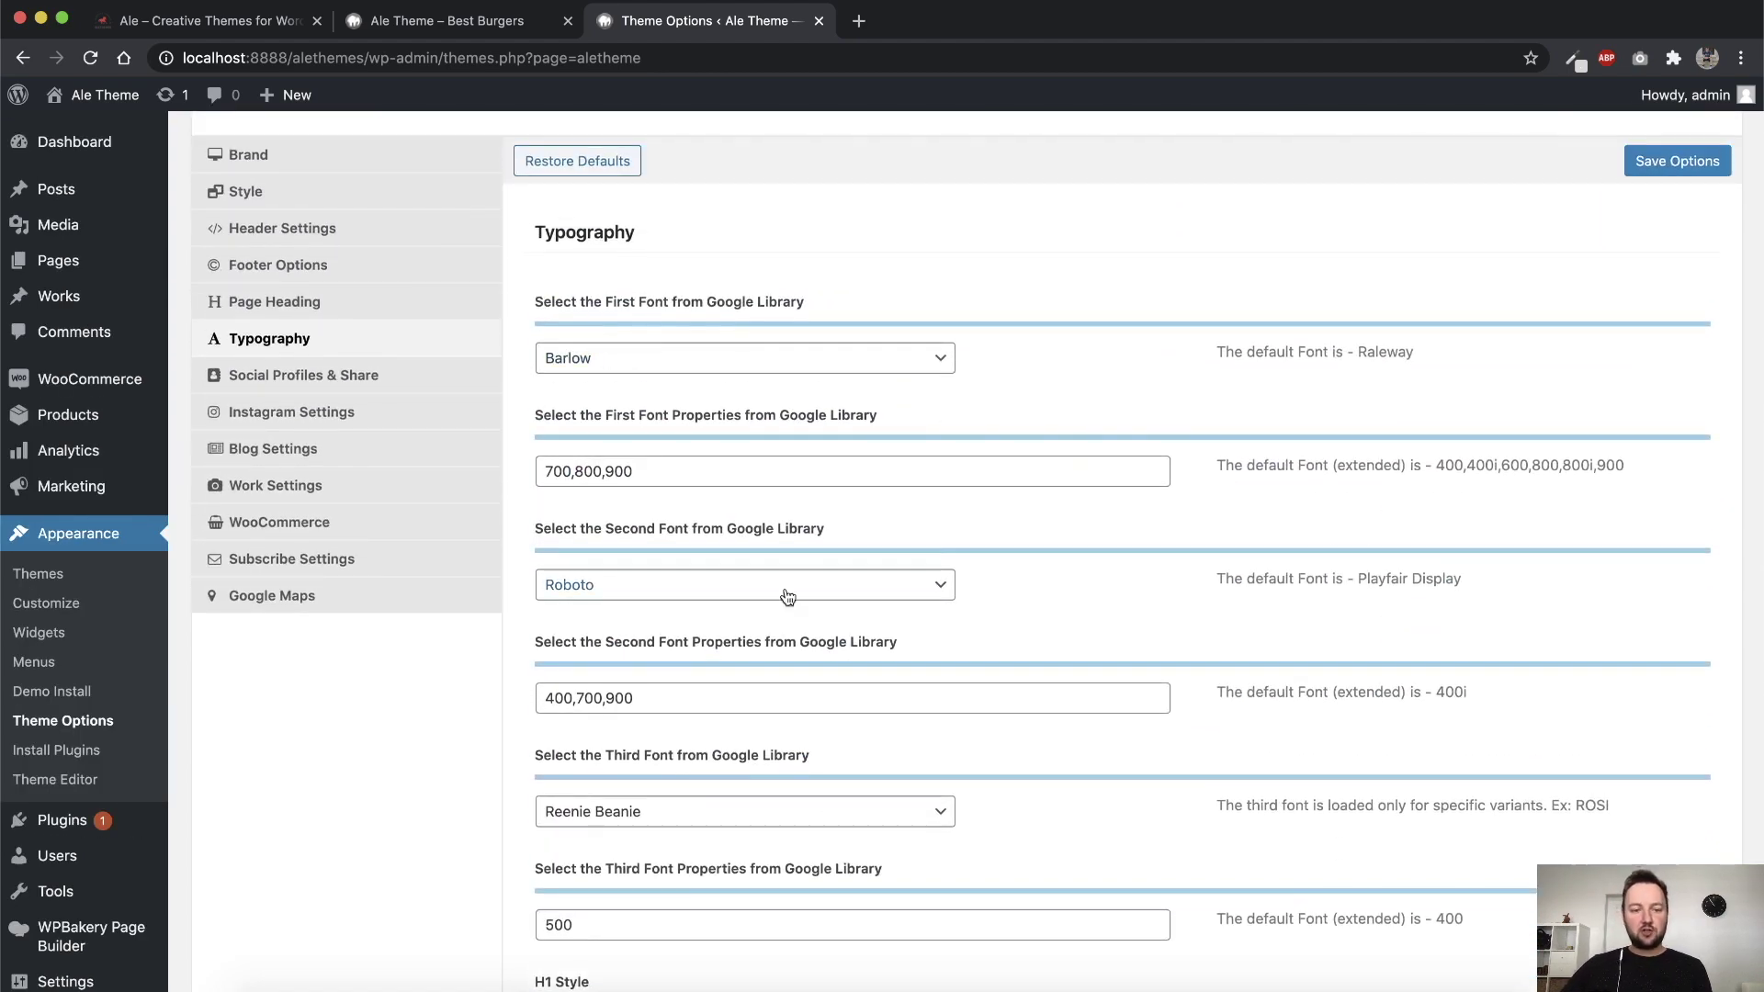
pyautogui.scroll(-2, 1063, 693)
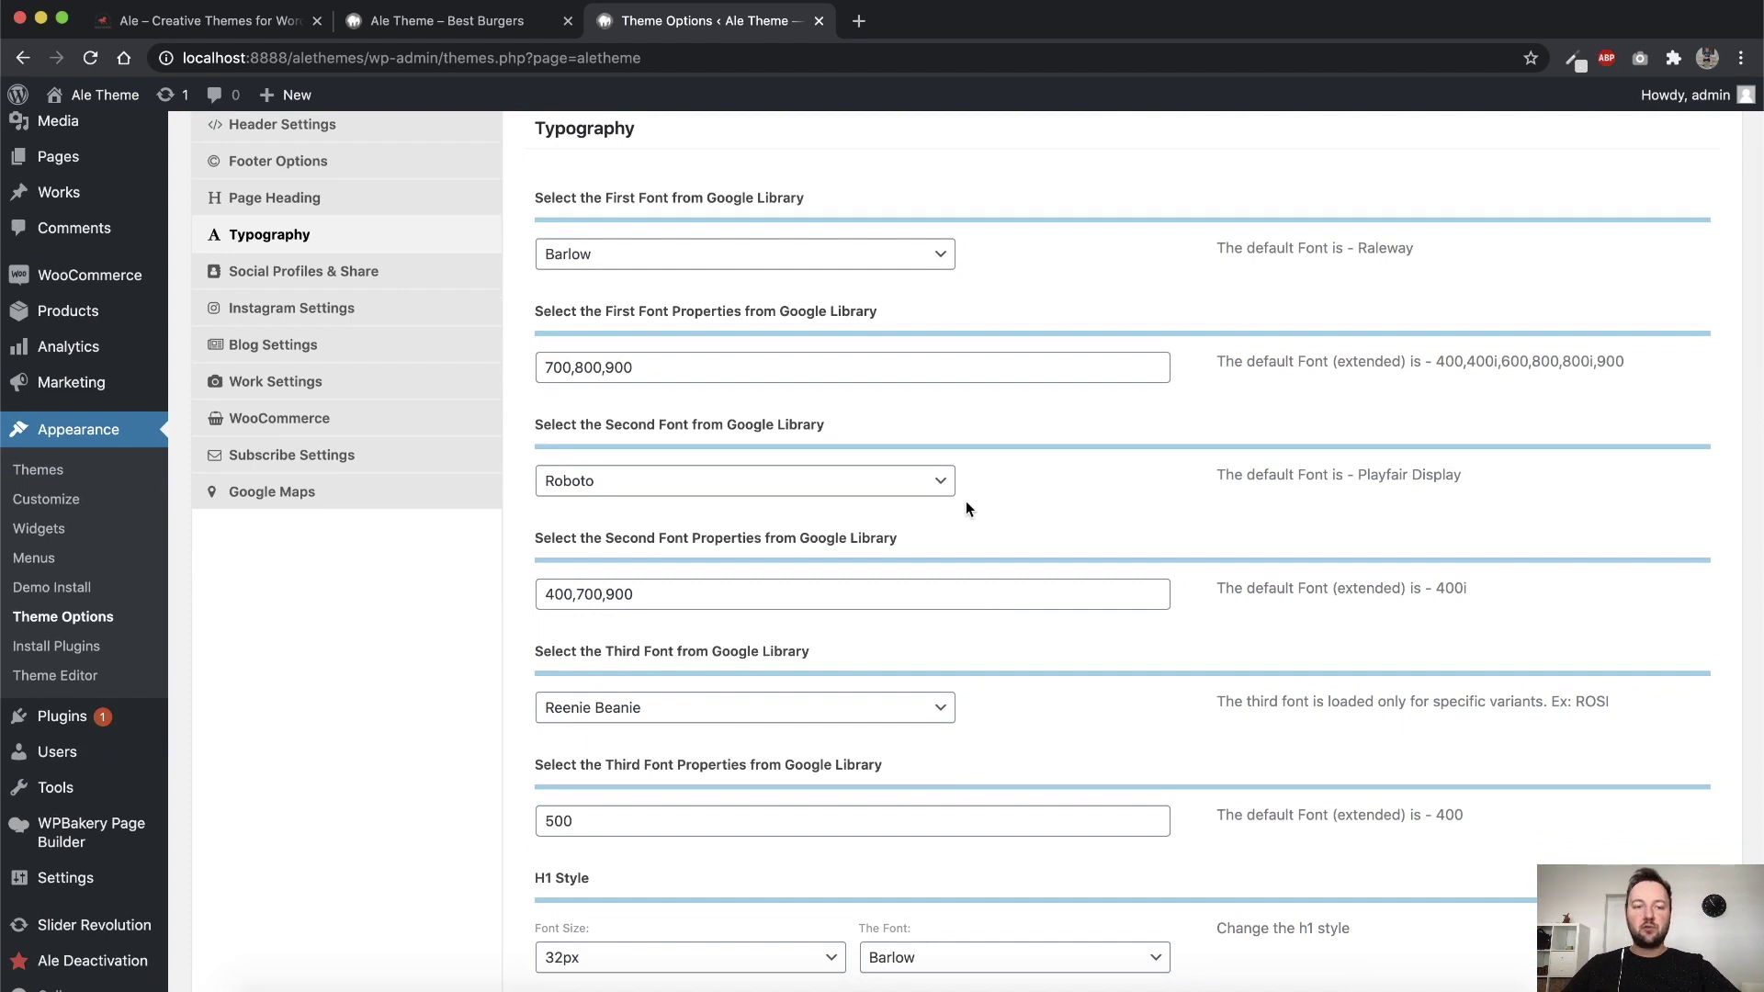
pyautogui.scroll(1, 552, 459)
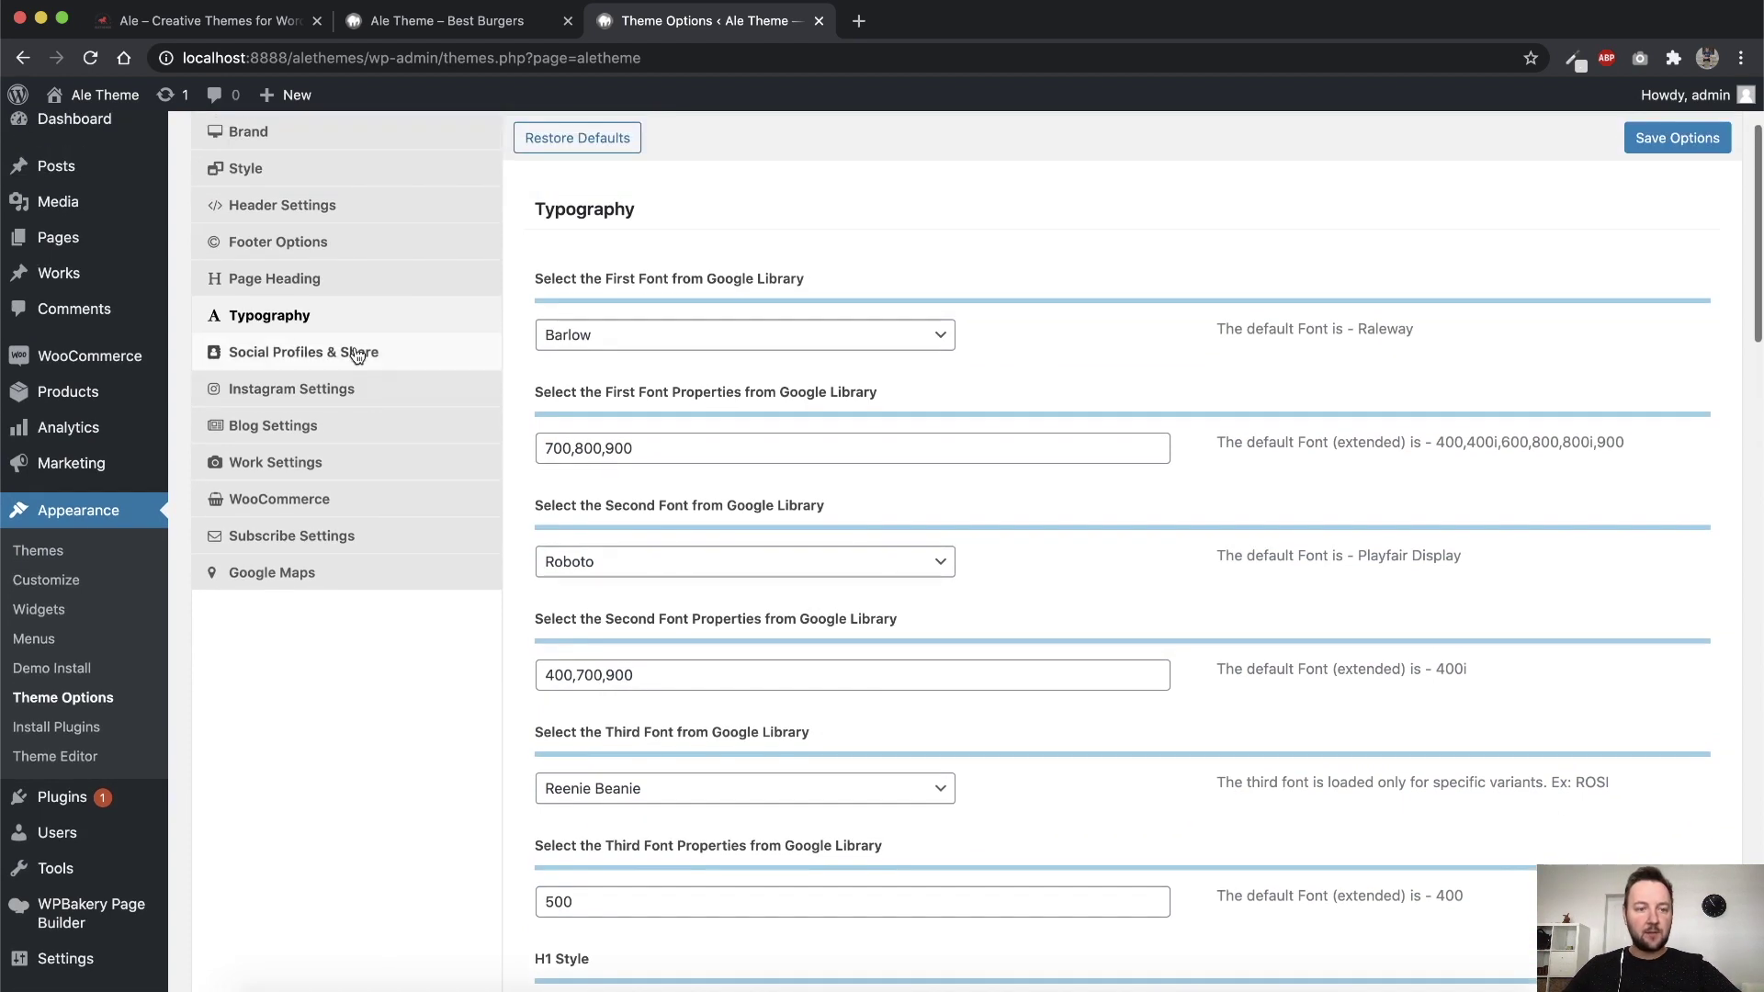
# Open the Page Heading options and examine the heading style, archive title background and blog archive title fields
pyautogui.click(307, 279)
pyautogui.scroll(-1, 994, 570)
pyautogui.scroll(-3, 994, 568)
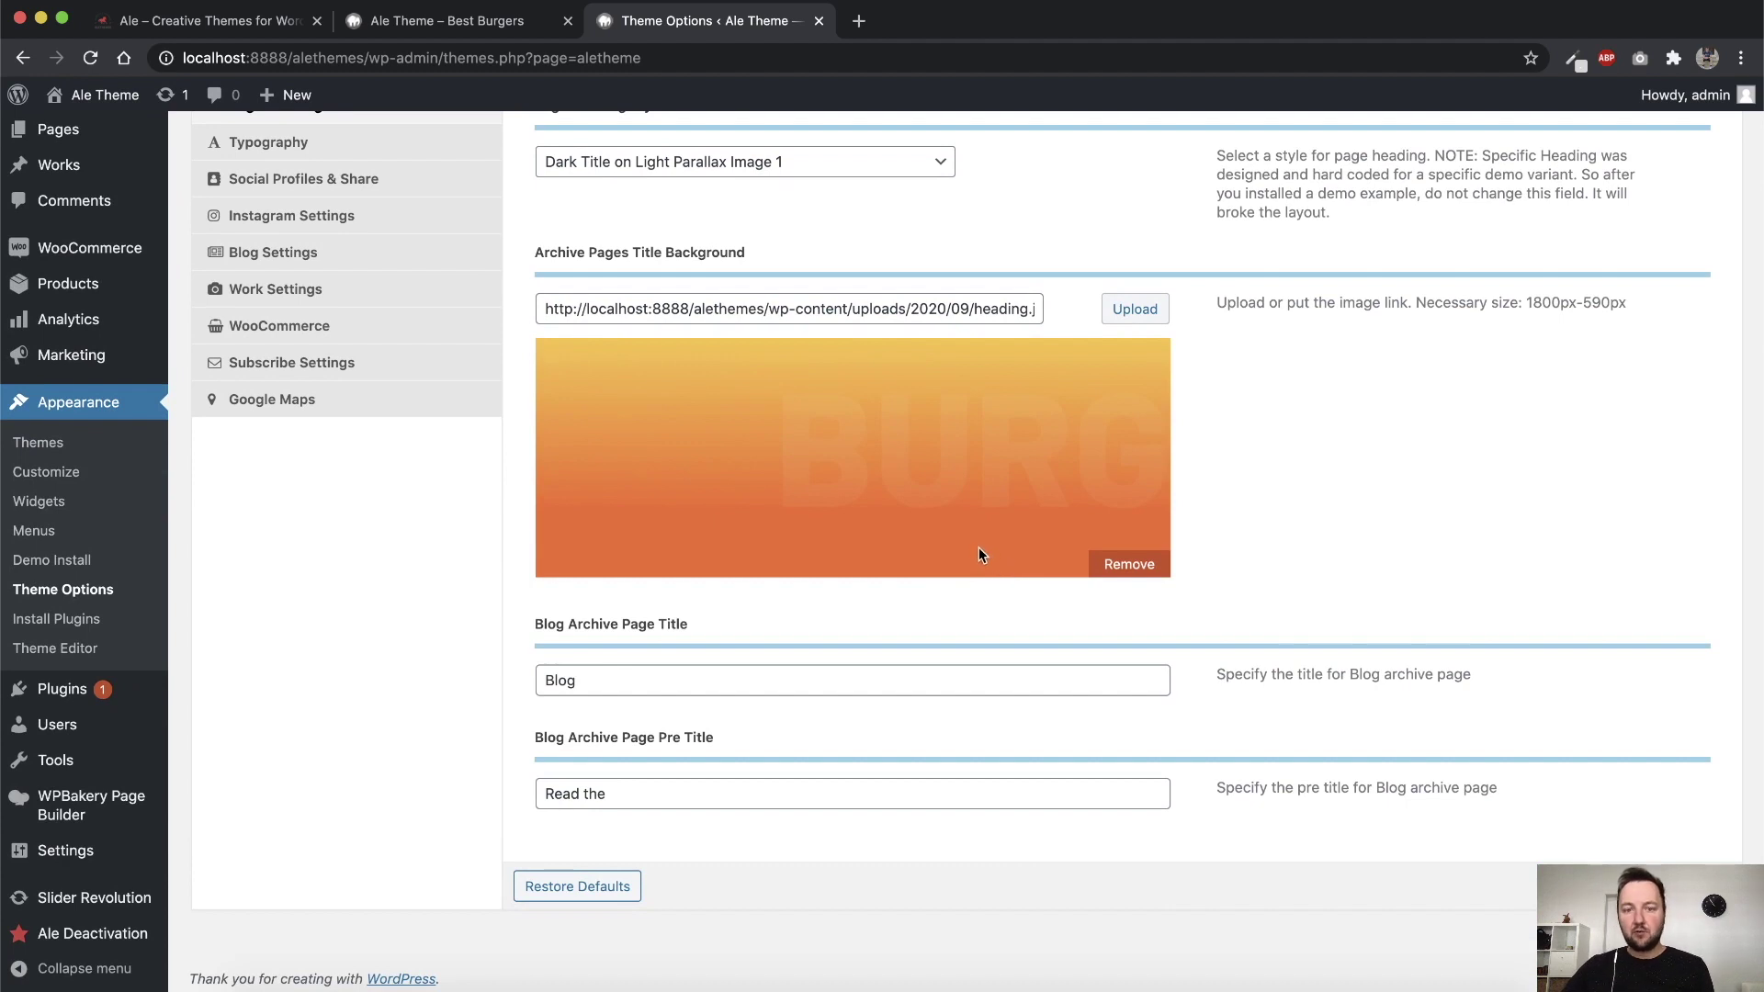
pyautogui.scroll(4, 979, 547)
pyautogui.scroll(1, 132, 200)
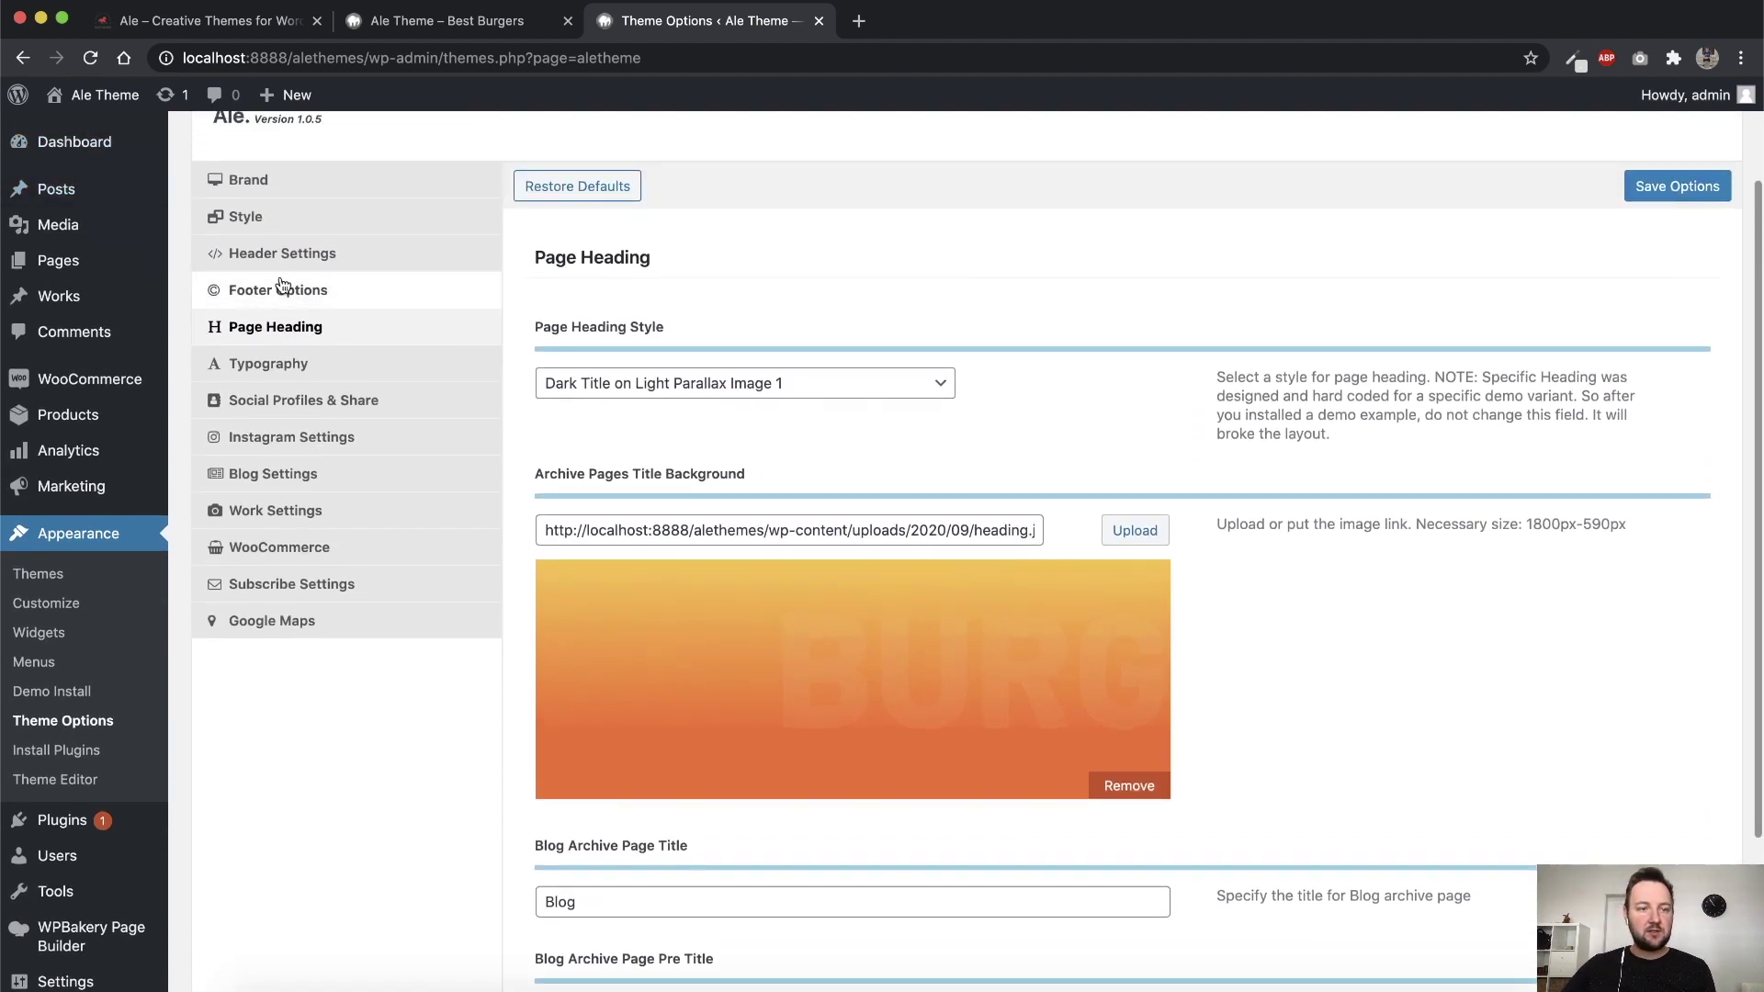
# Open Header Settings and examine the Overwrite Header Styles choices and the fields for the Burger variant
pyautogui.click(235, 256)
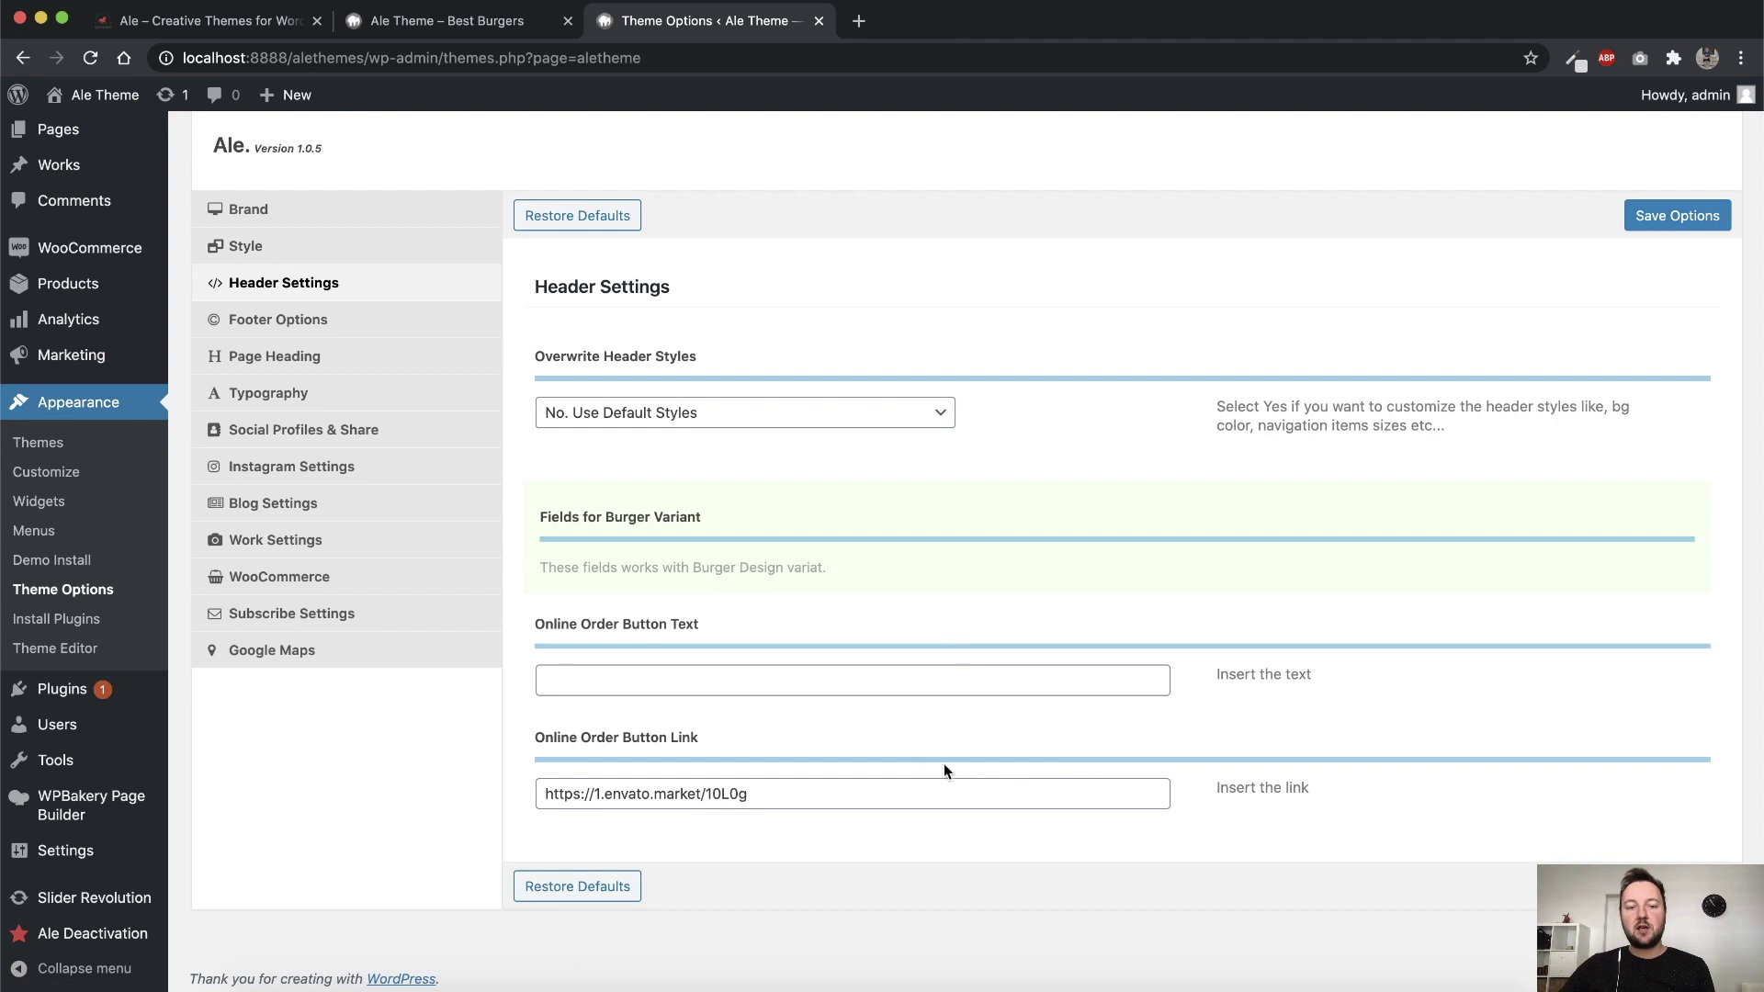
pyautogui.click(660, 411)
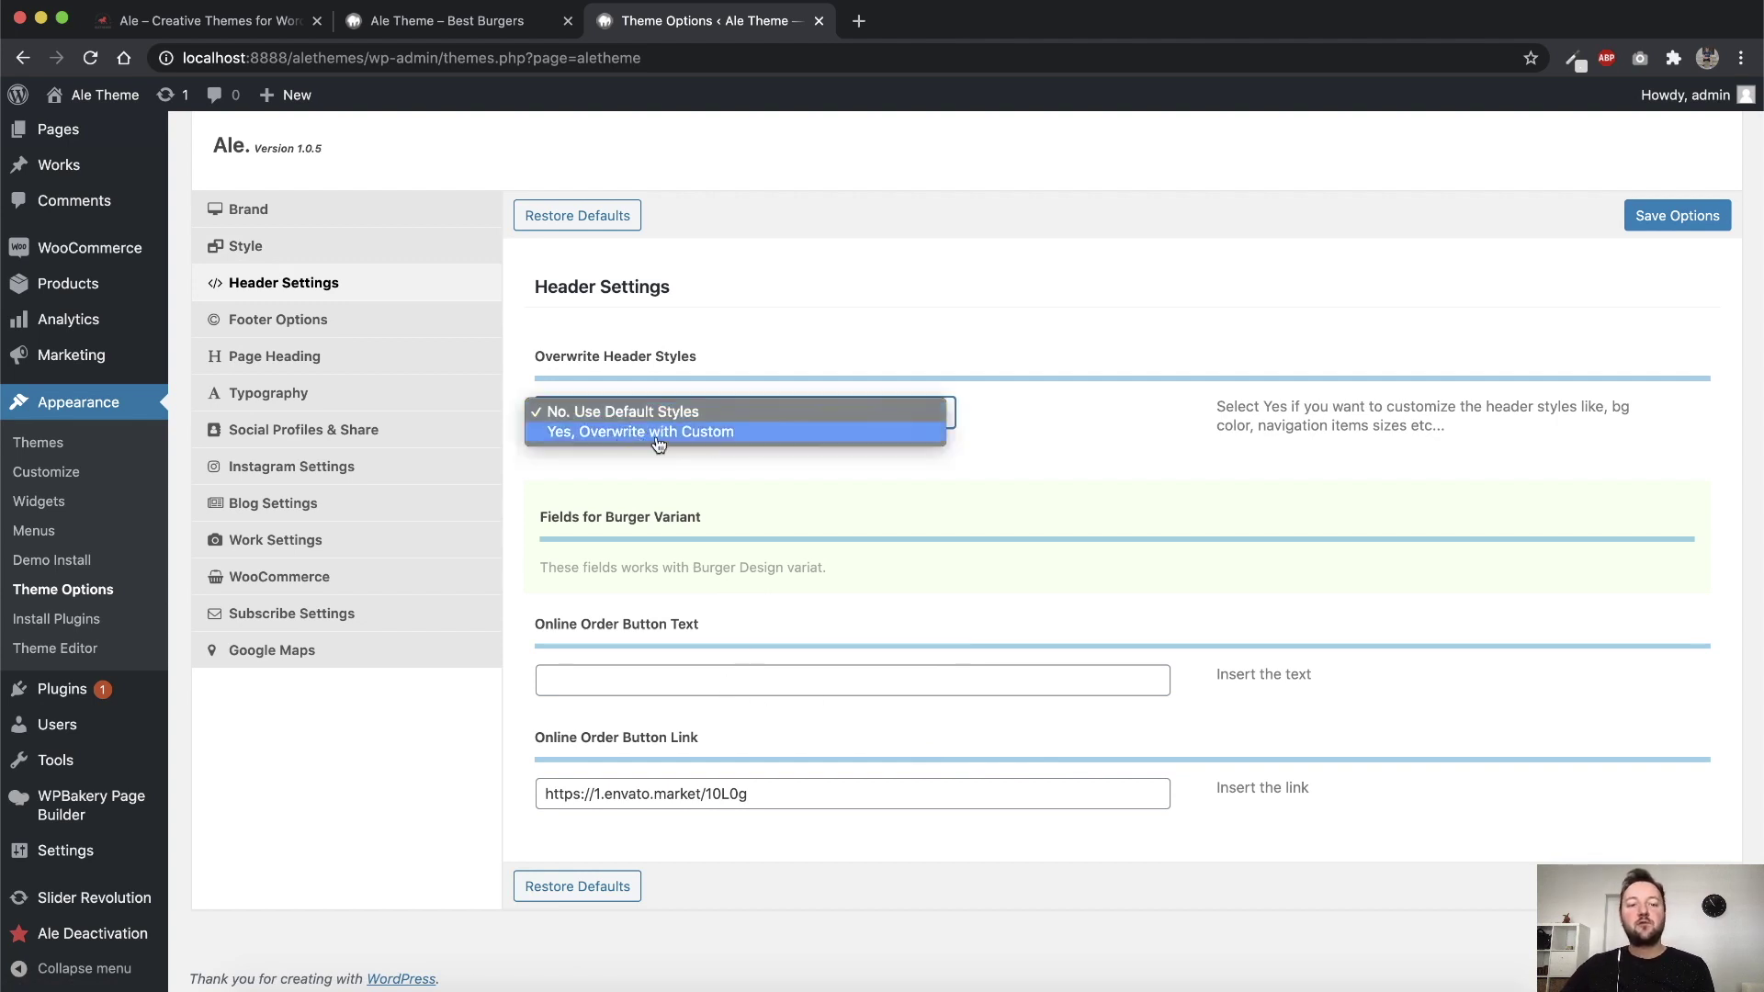
pyautogui.click(1048, 432)
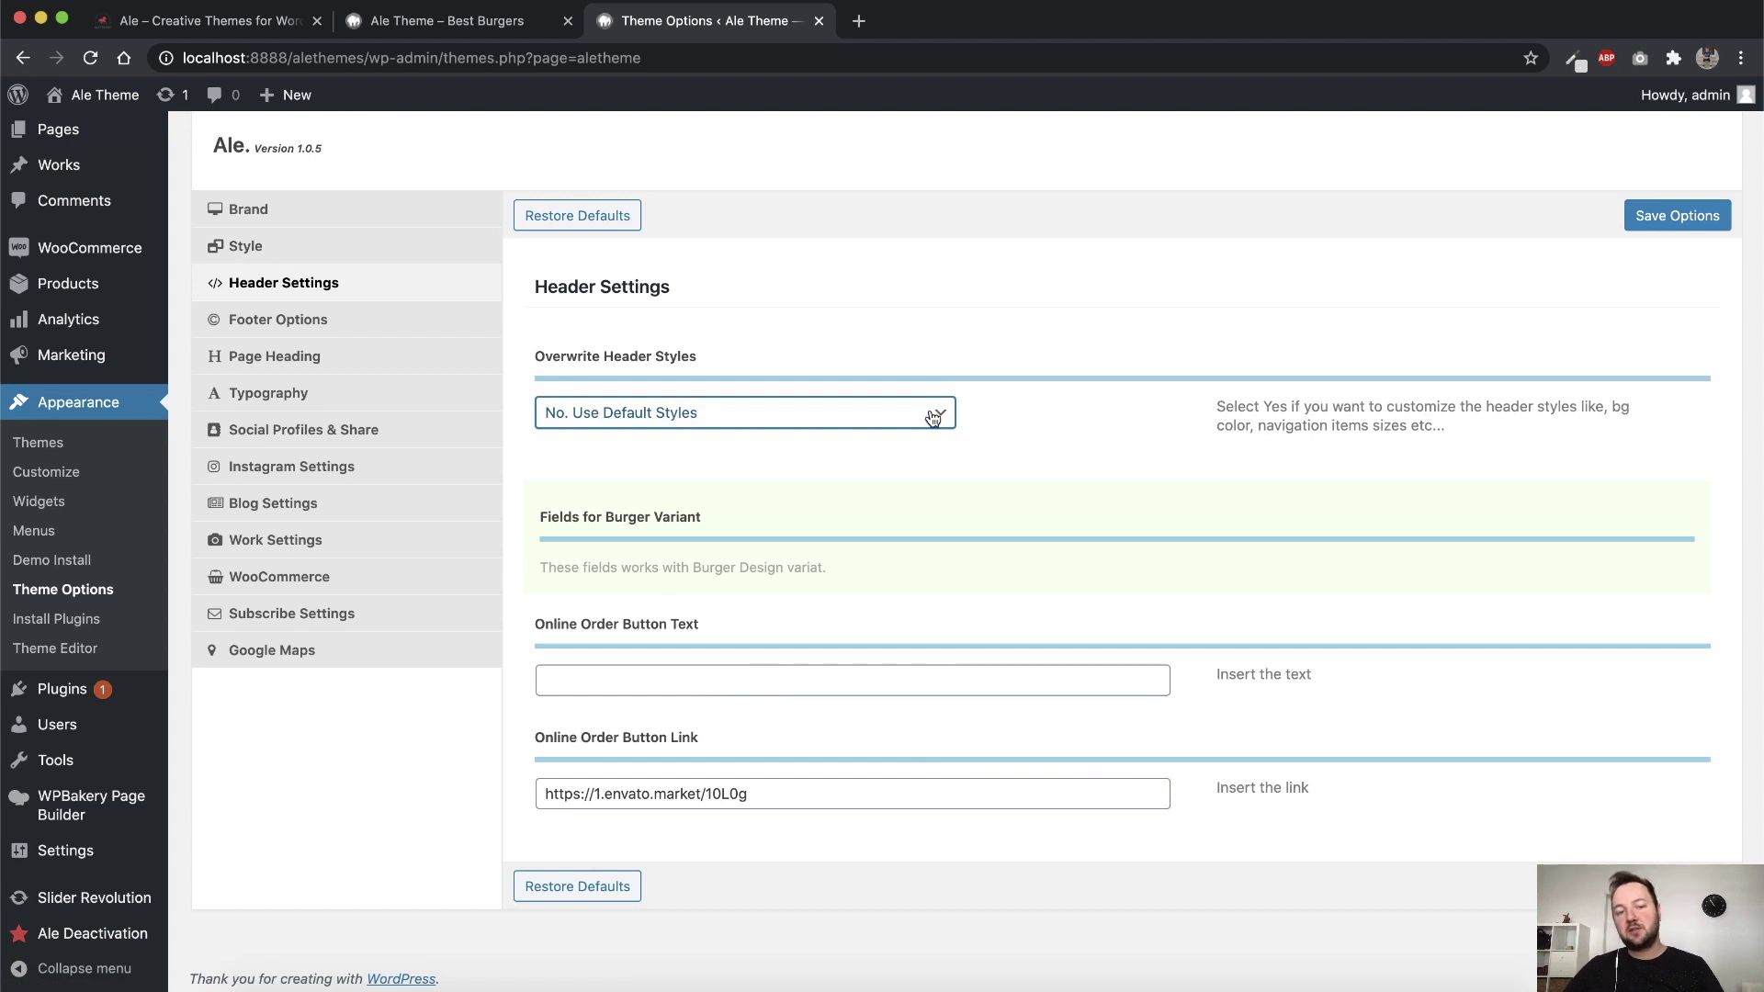
pyautogui.moveTo(737, 364); pyautogui.dragTo(528, 360)
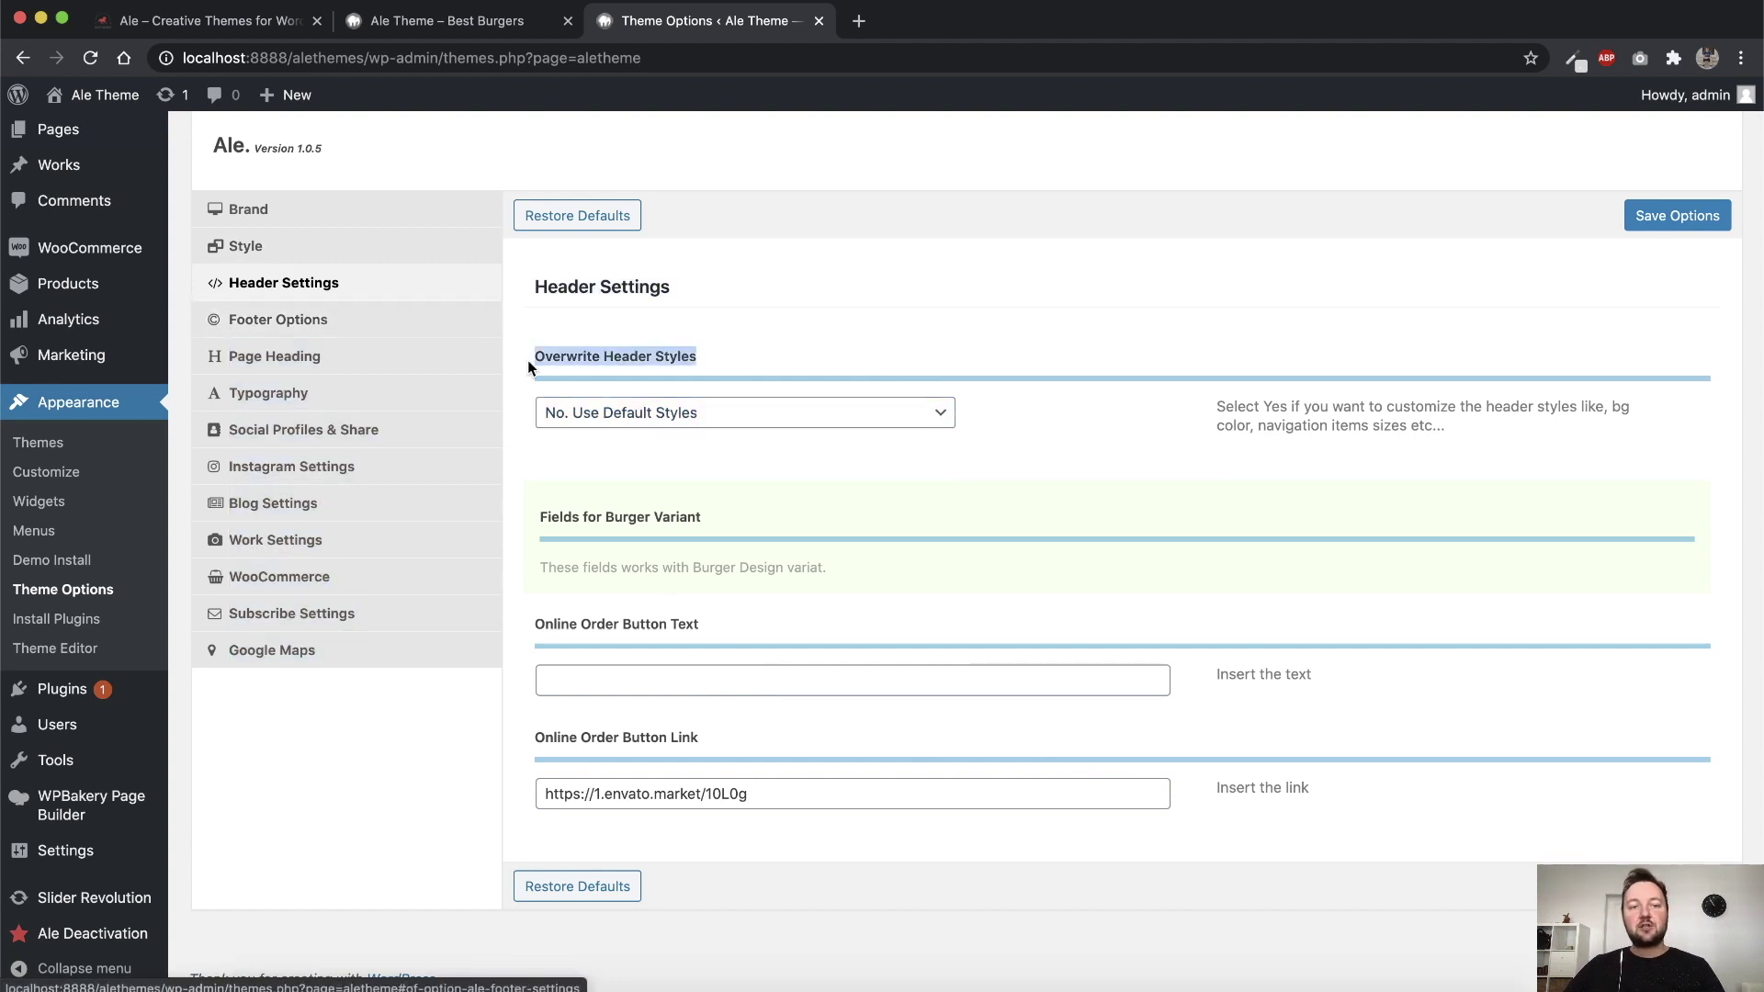
# Try "Yes, Overwrite with Custom" for Overwrite Header Styles, examine its style fields, and restore "No. Use Default Styles"
pyautogui.click(707, 417)
pyautogui.click(691, 434)
pyautogui.scroll(-2, 691, 438)
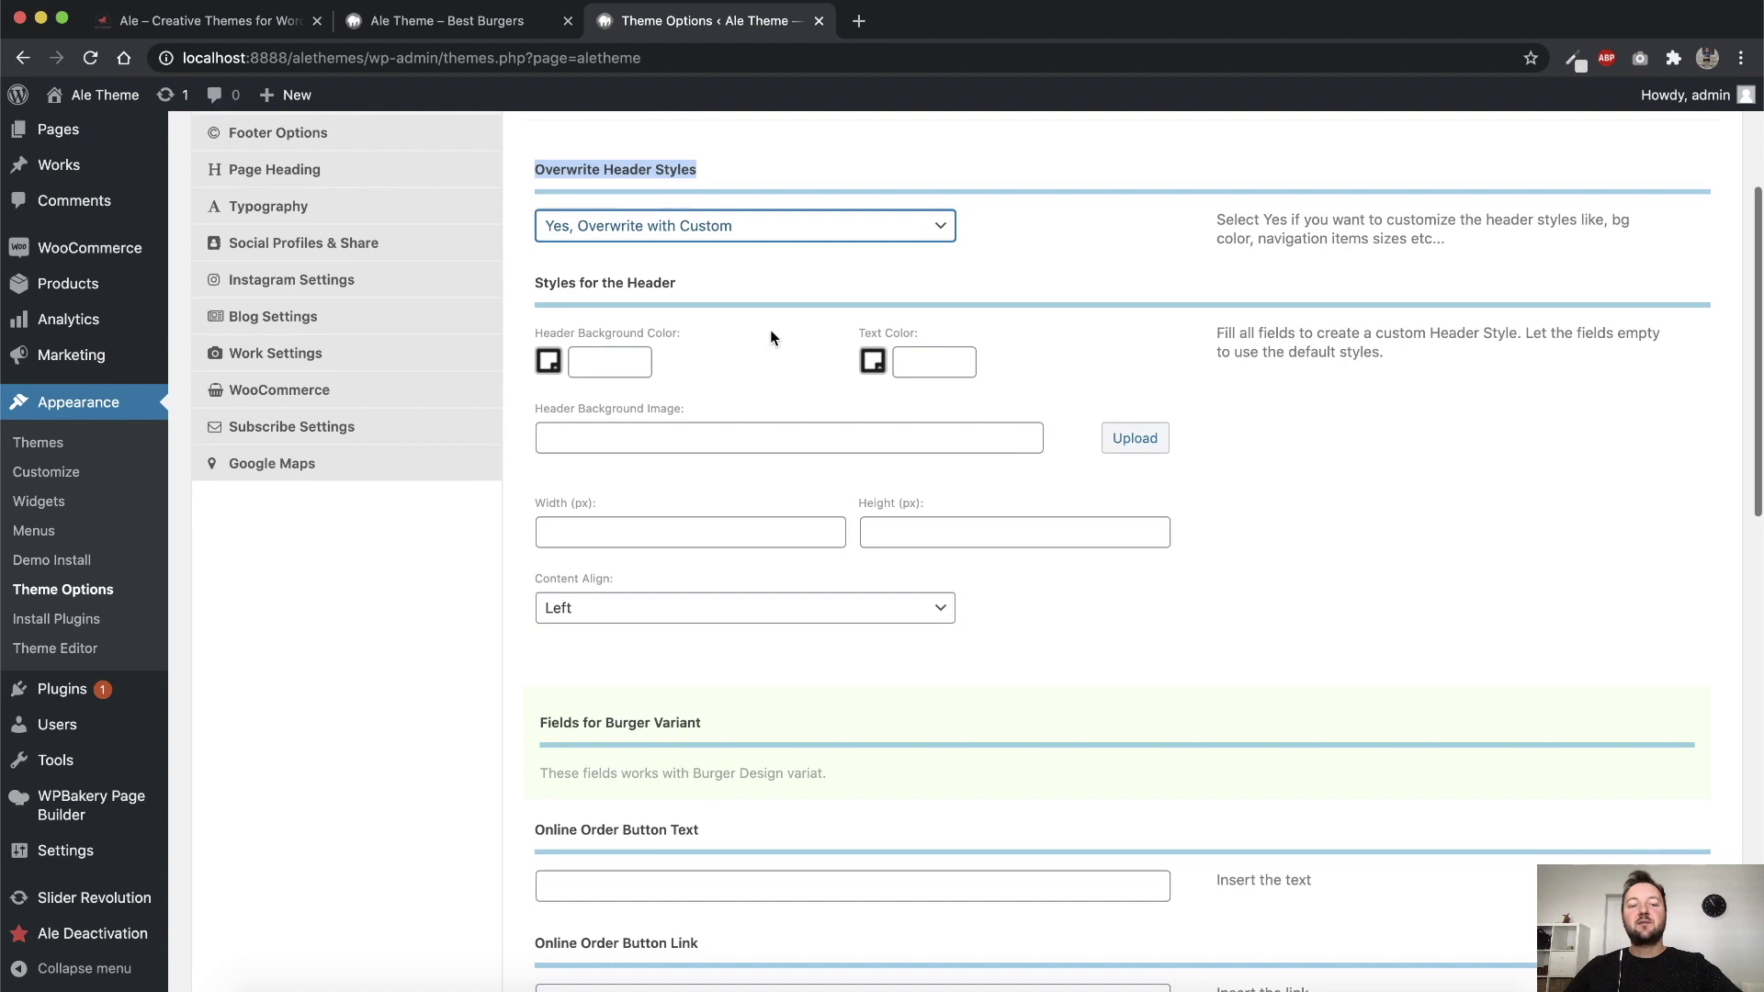
pyautogui.scroll(-7, 815, 425)
pyautogui.scroll(-6, 759, 481)
pyautogui.scroll(-1, 911, 634)
pyautogui.scroll(16, 913, 603)
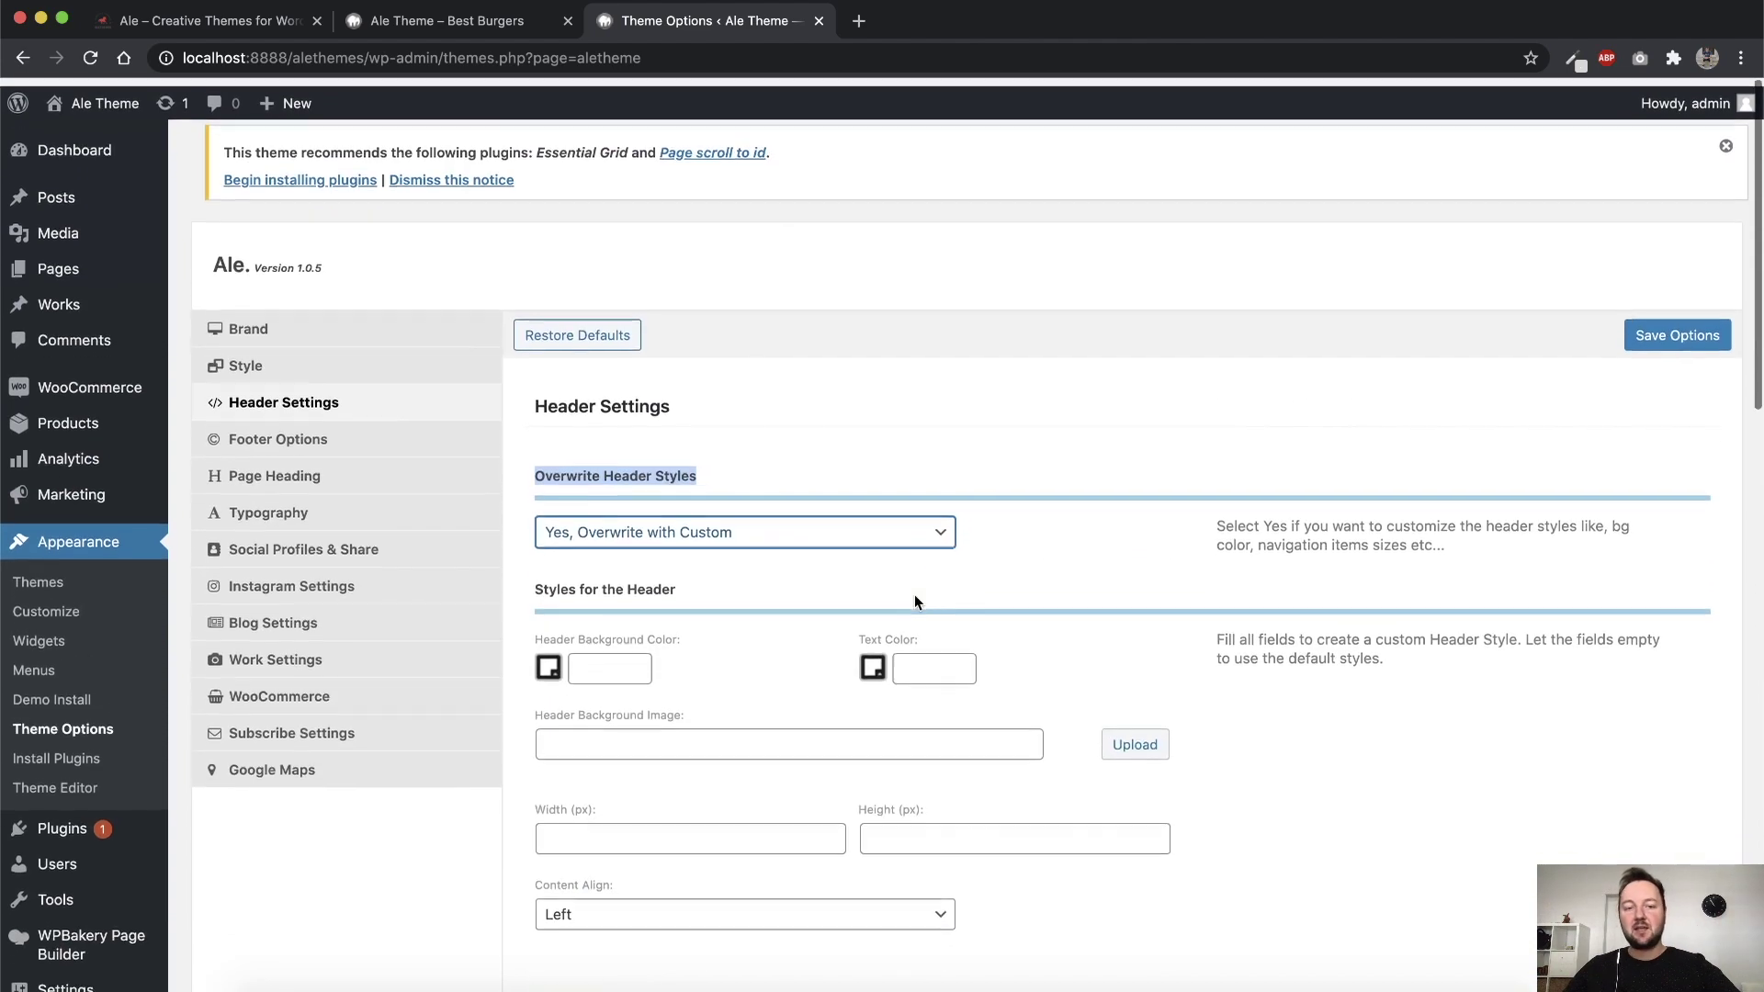
pyautogui.click(722, 529)
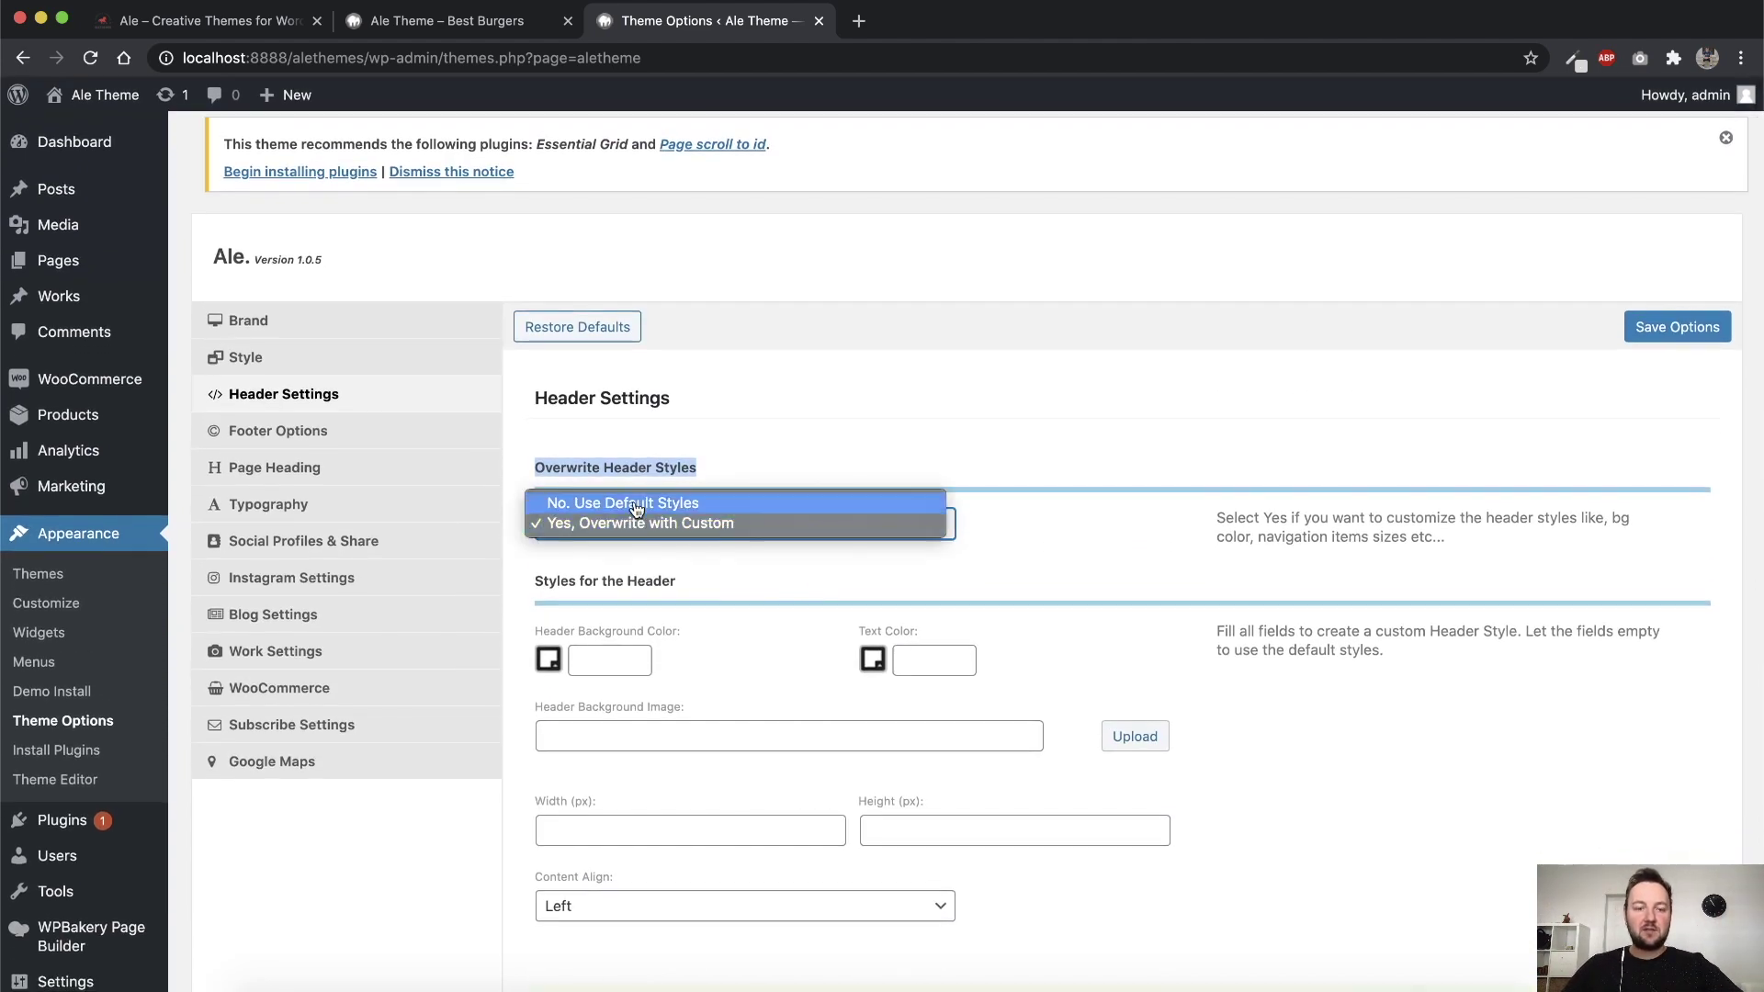
pyautogui.click(634, 502)
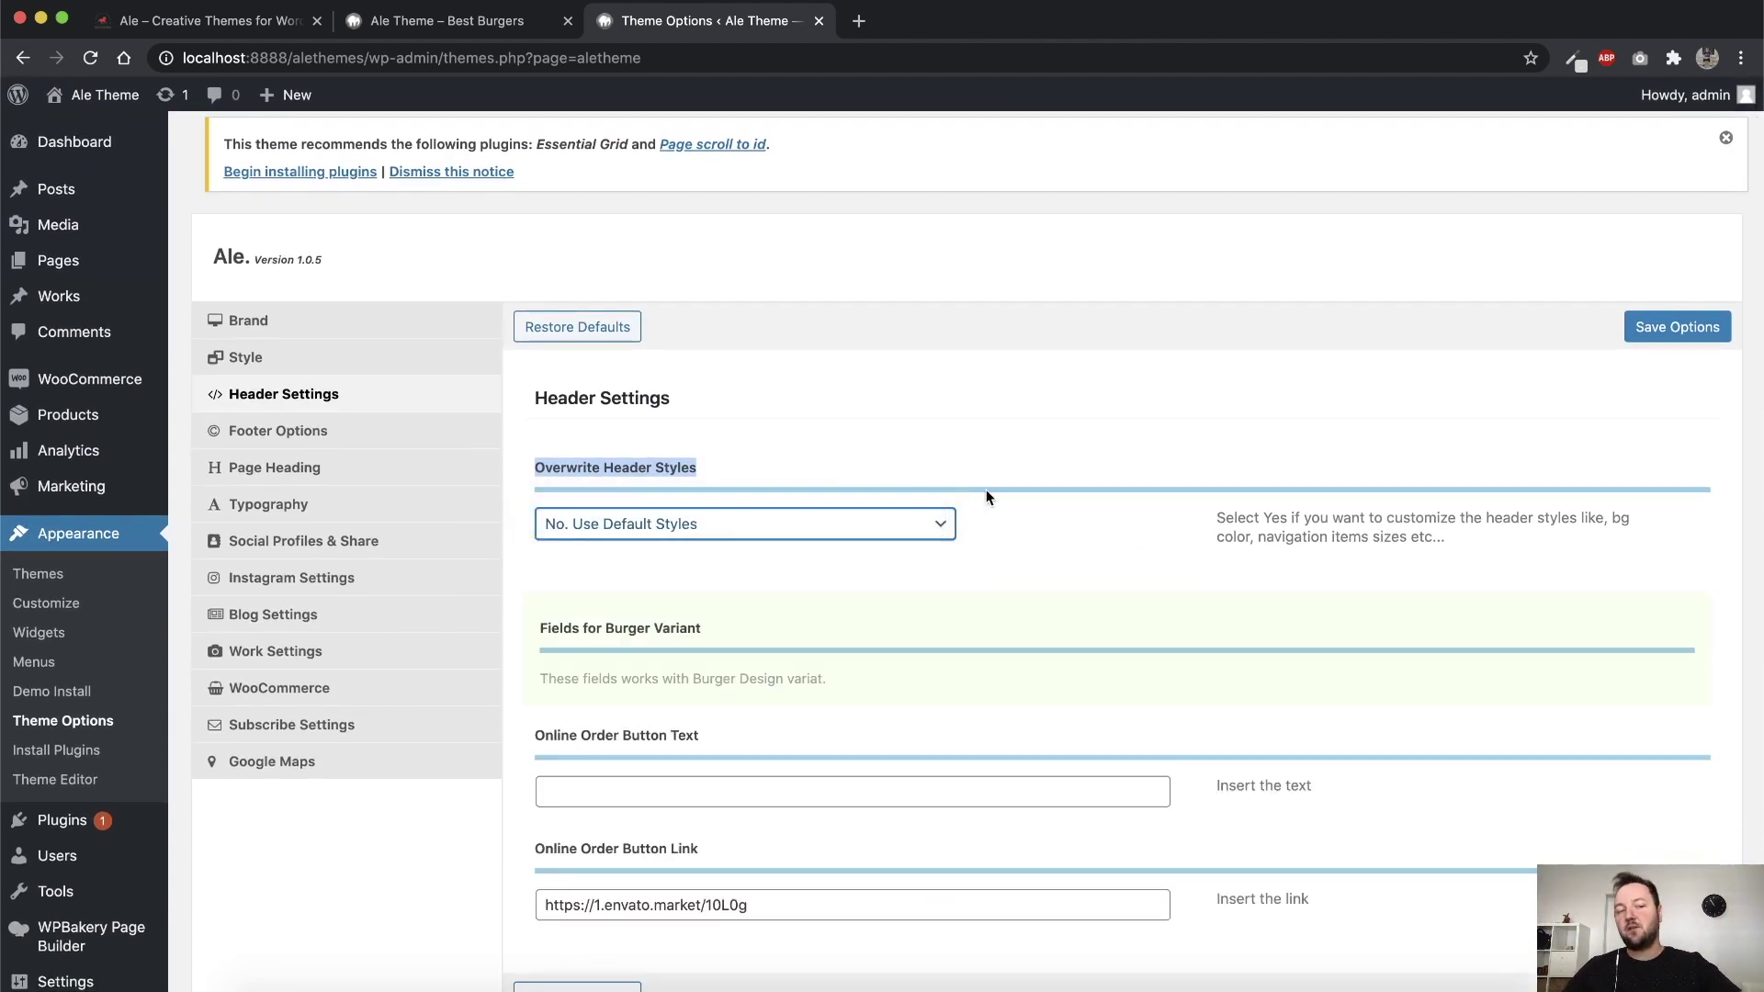
# Examine the Style options, then the Blog Settings including the available Blog Grid Layout choices, without changing them
pyautogui.click(287, 365)
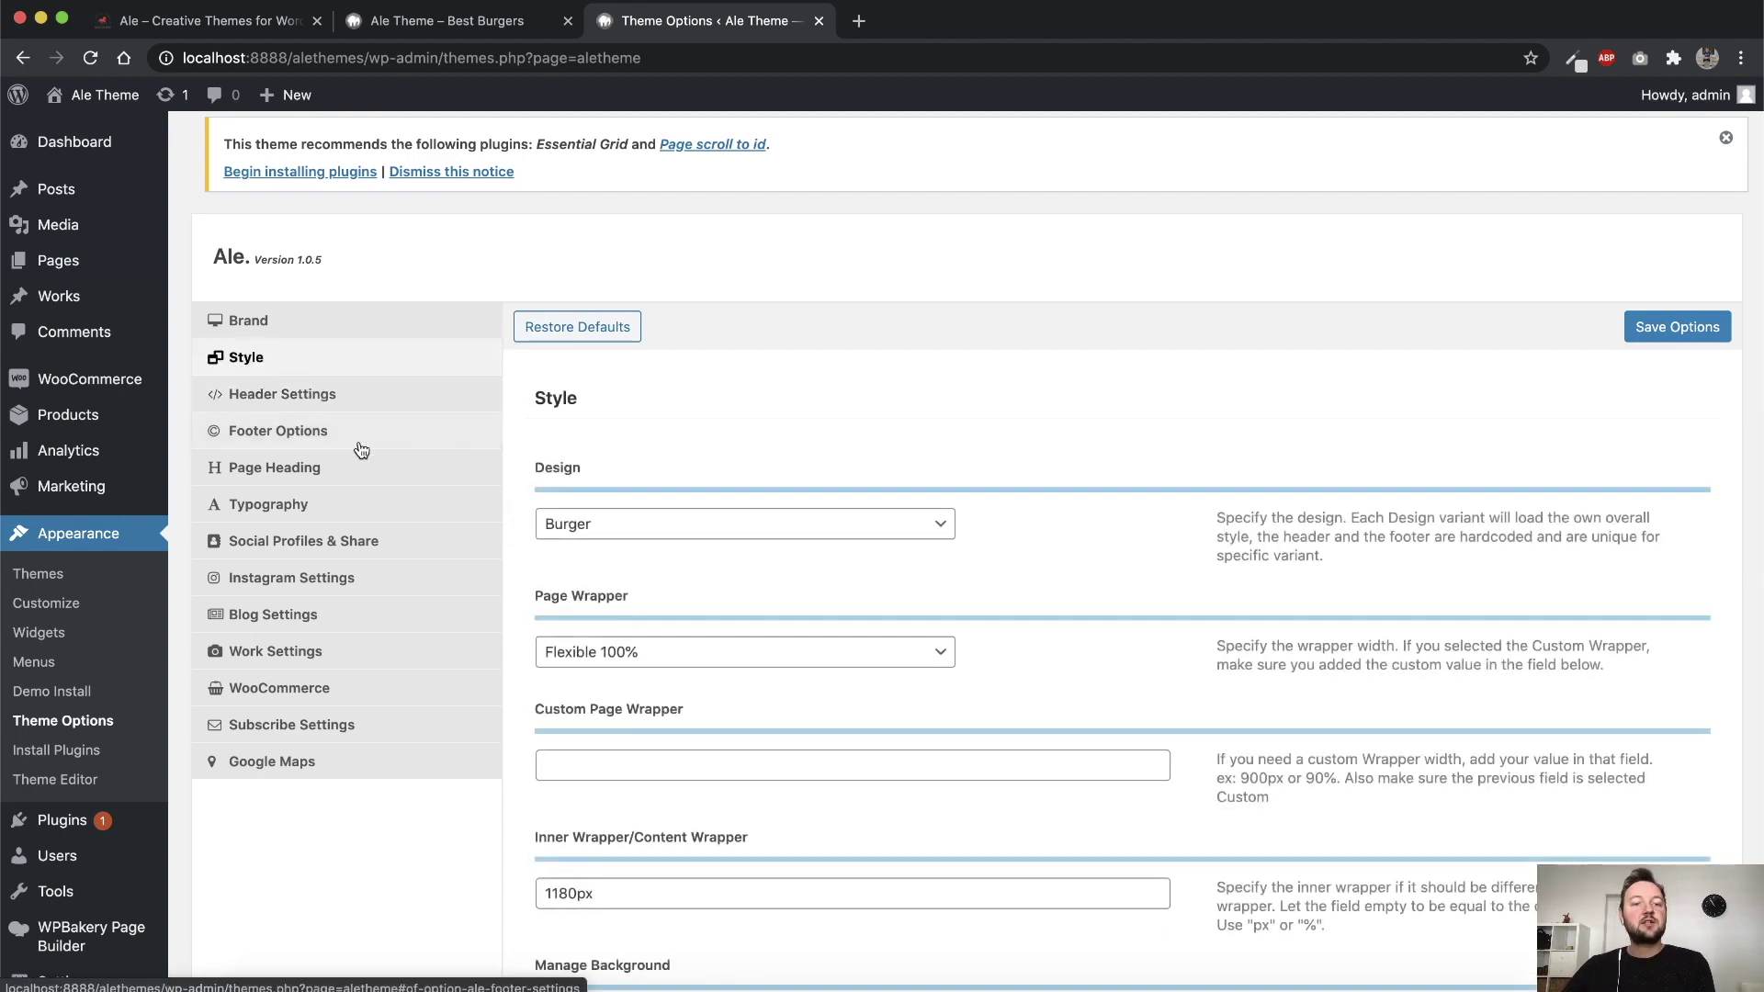
pyautogui.scroll(-3, 985, 524)
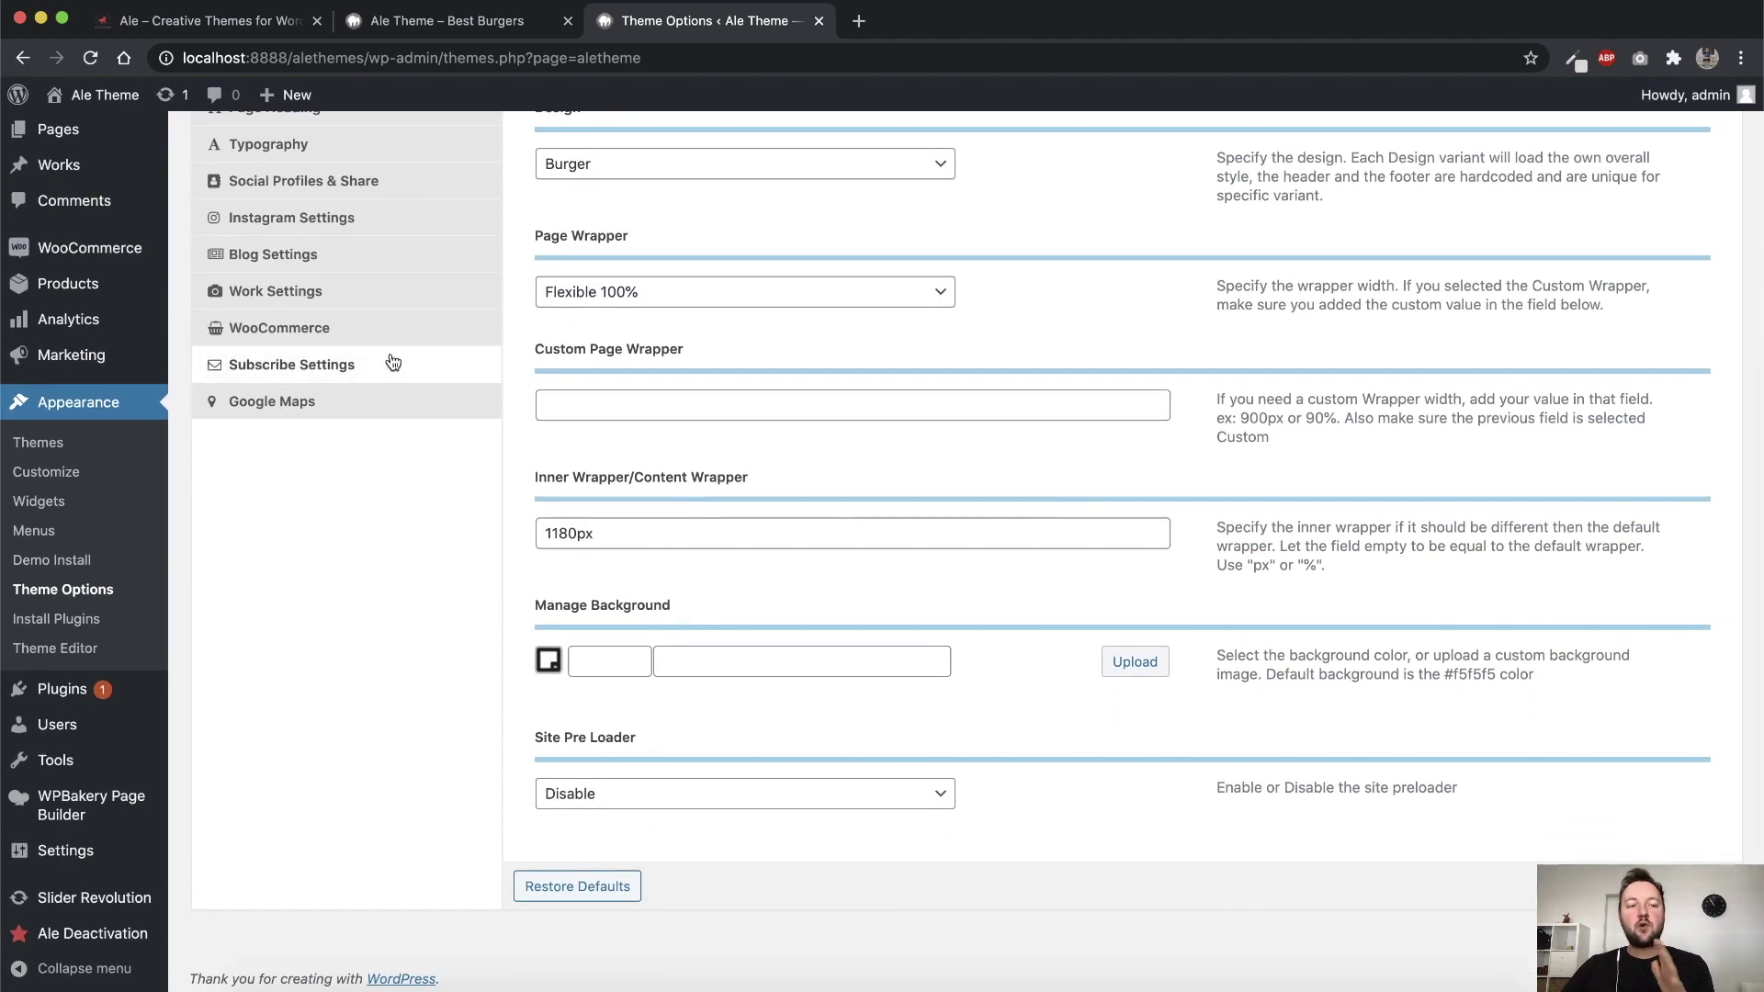
pyautogui.click(314, 374)
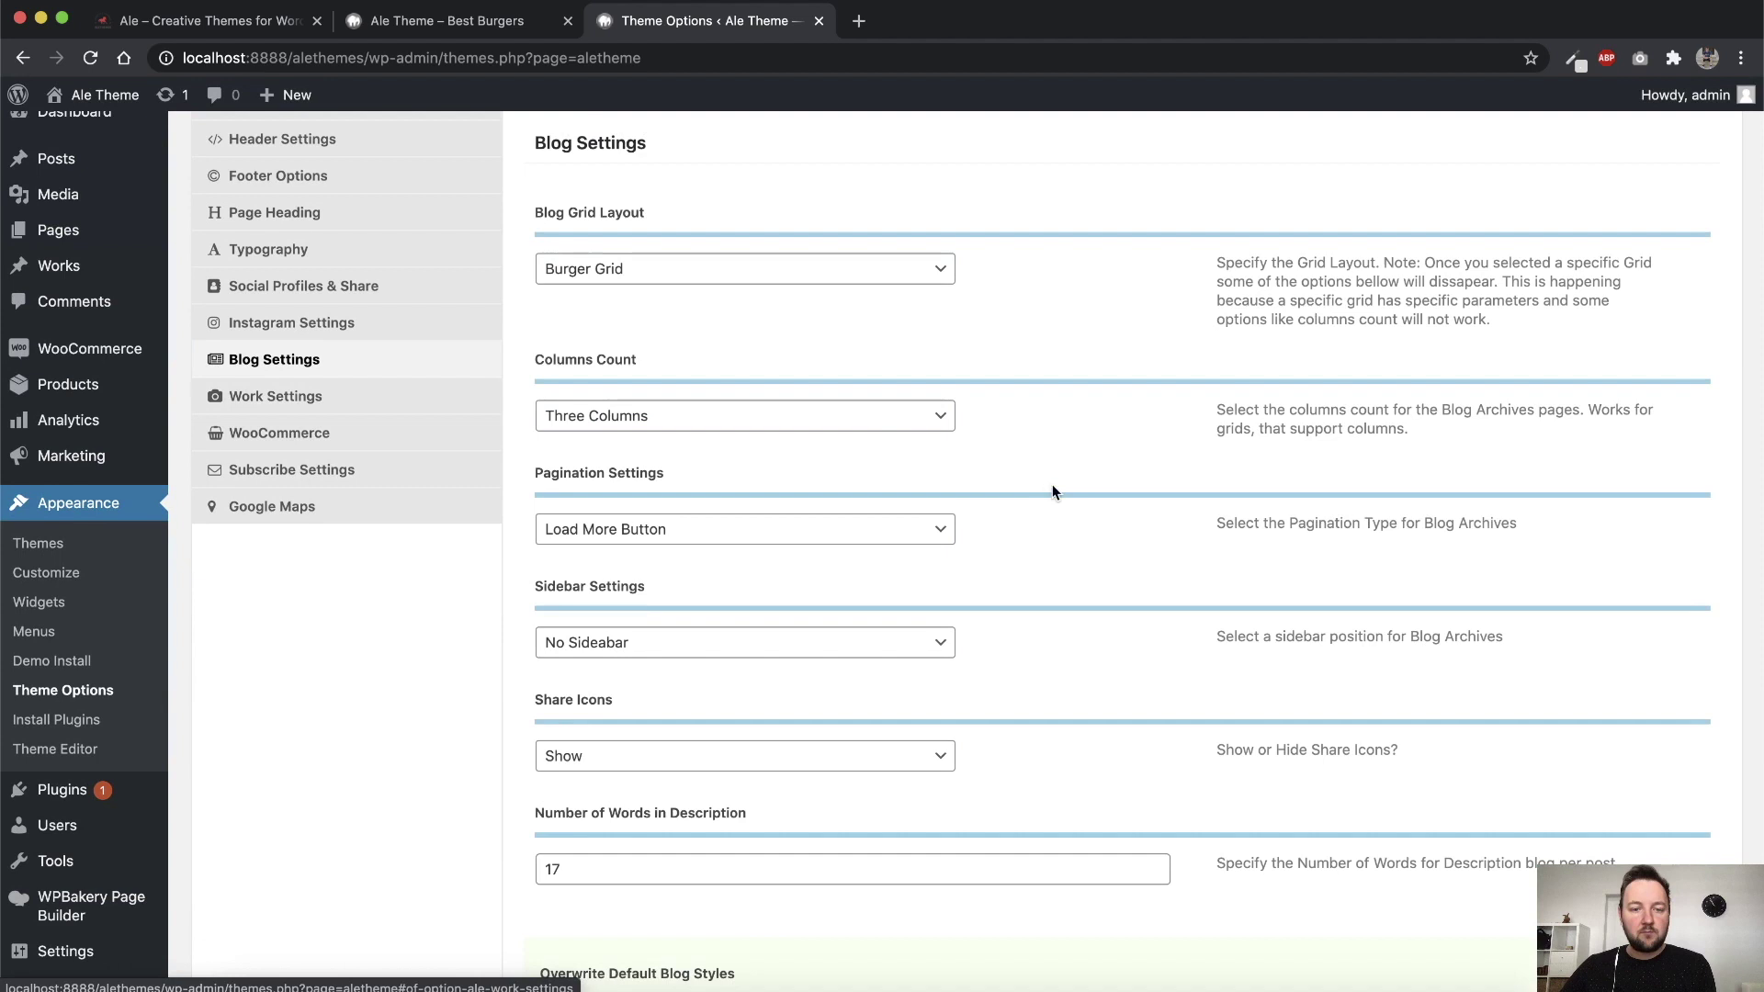
pyautogui.scroll(2, 1057, 483)
pyautogui.click(915, 397)
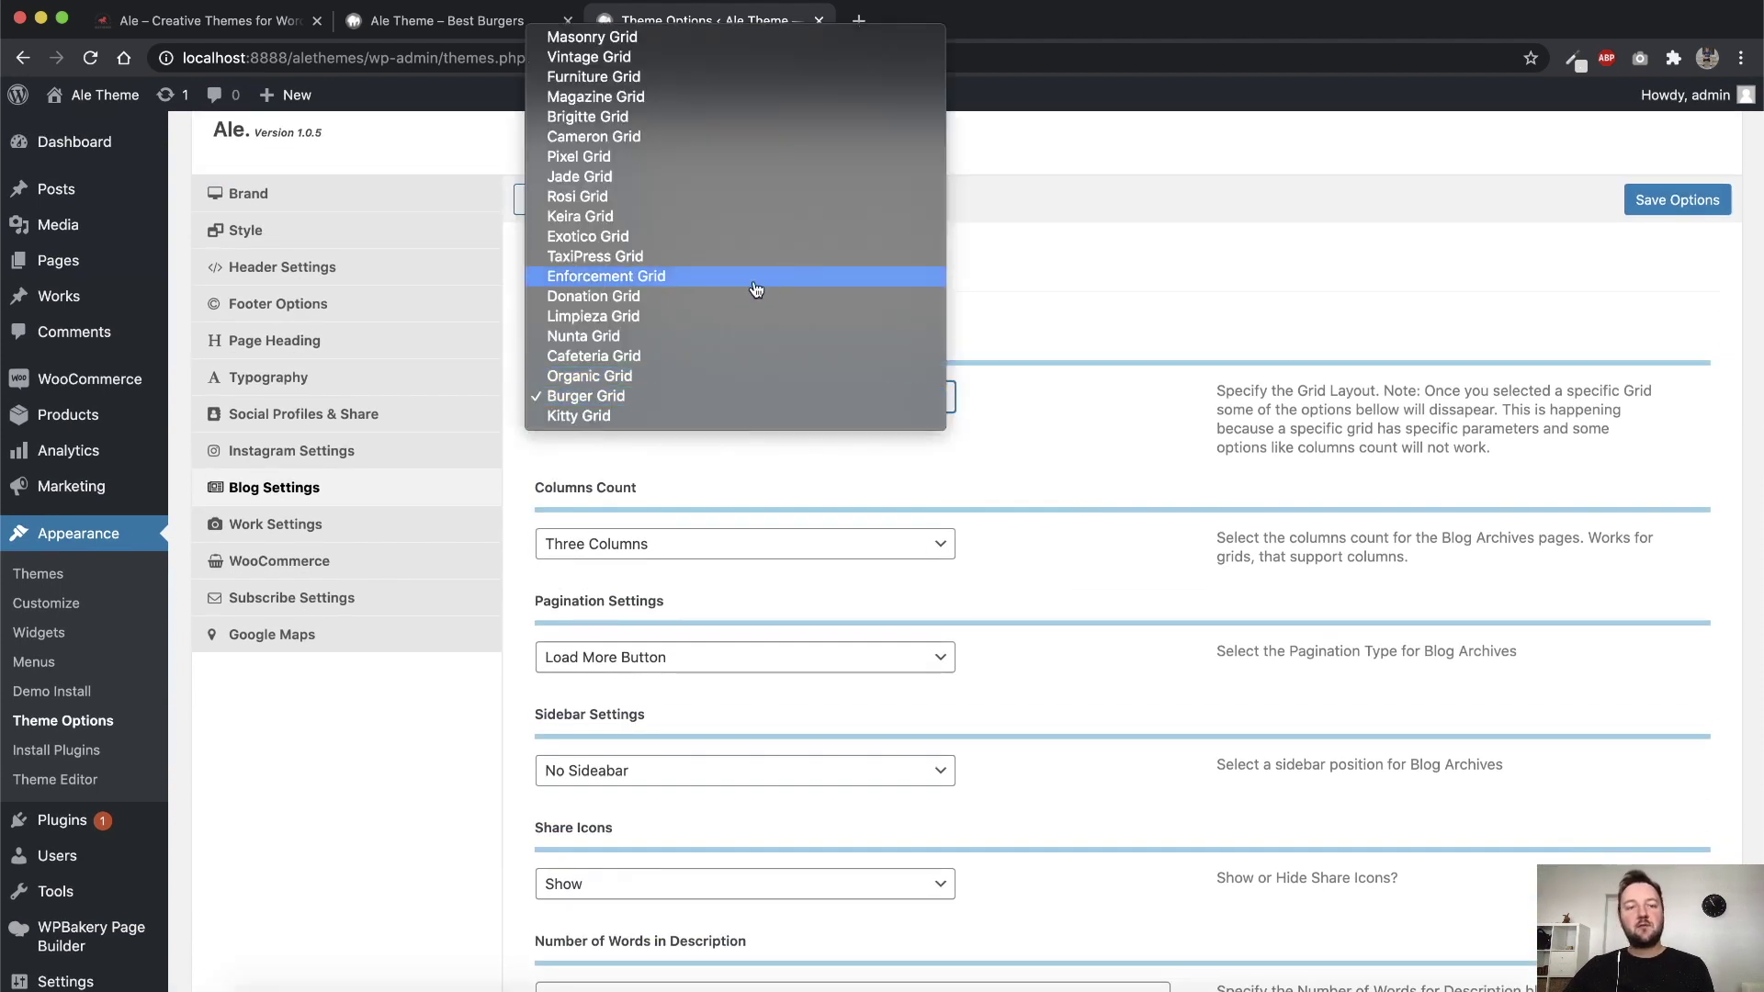
pyautogui.click(1065, 379)
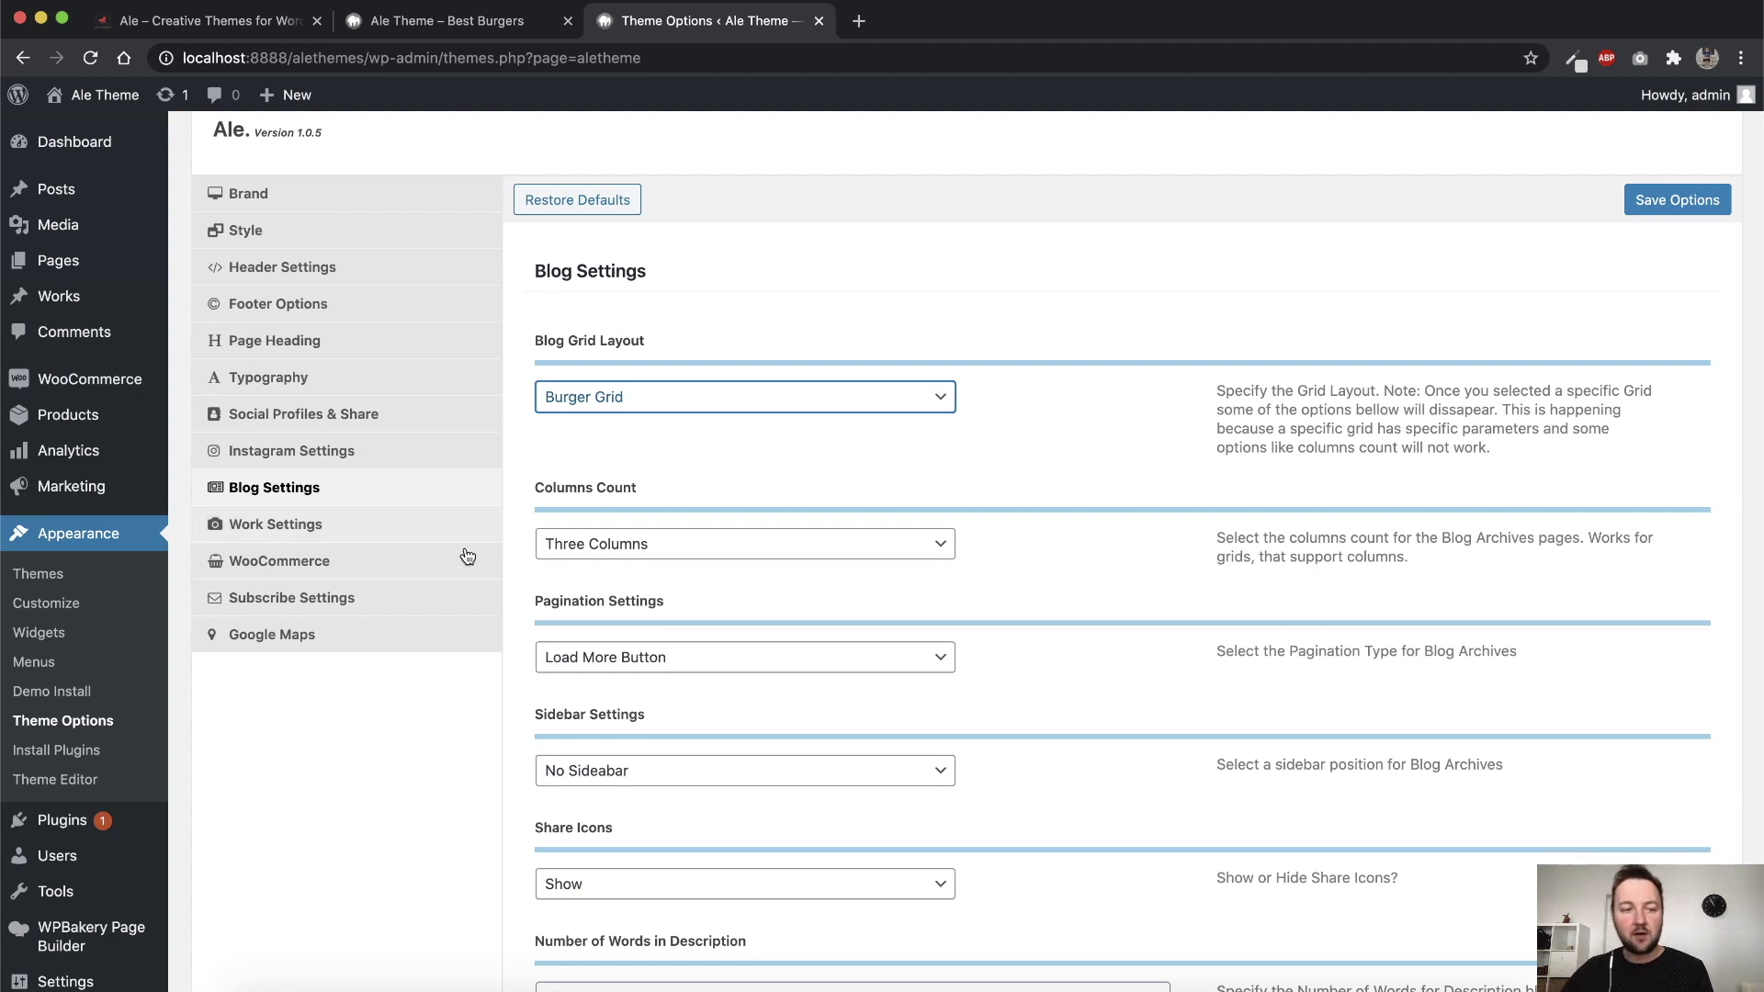
# In the WooCommerce theme options, set the Shop Grid Style to Organic Style and apply the change
pyautogui.click(299, 559)
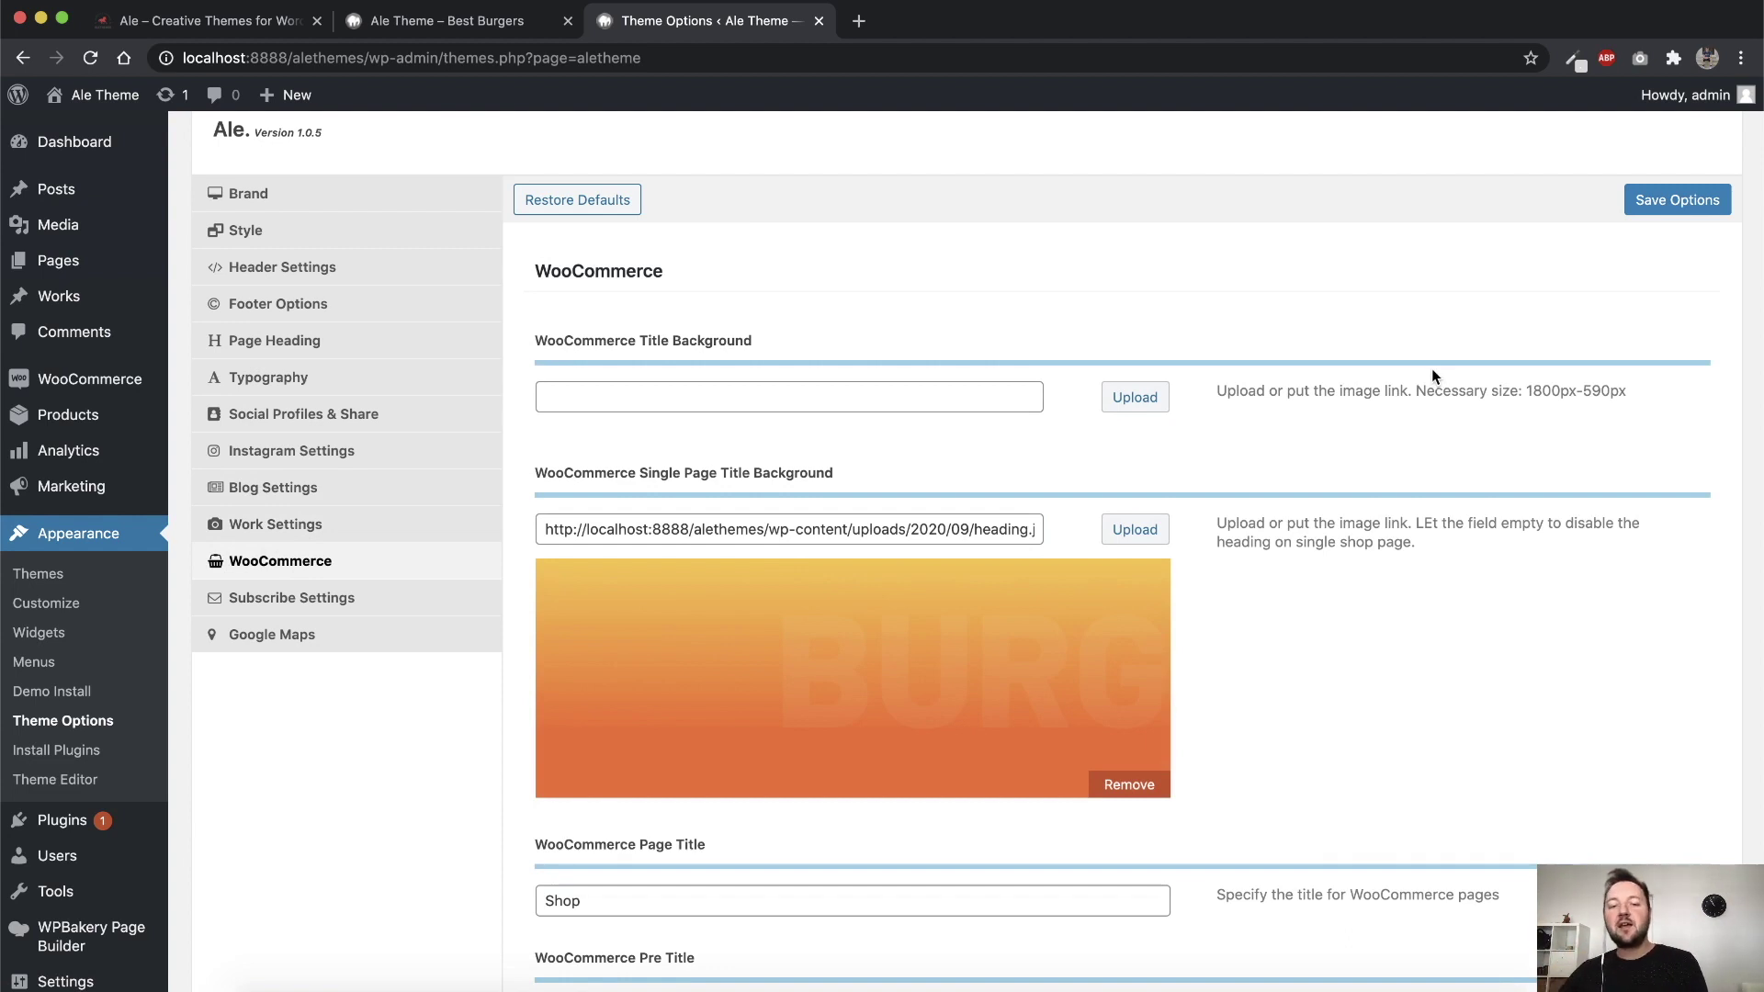
pyautogui.scroll(-3, 1402, 416)
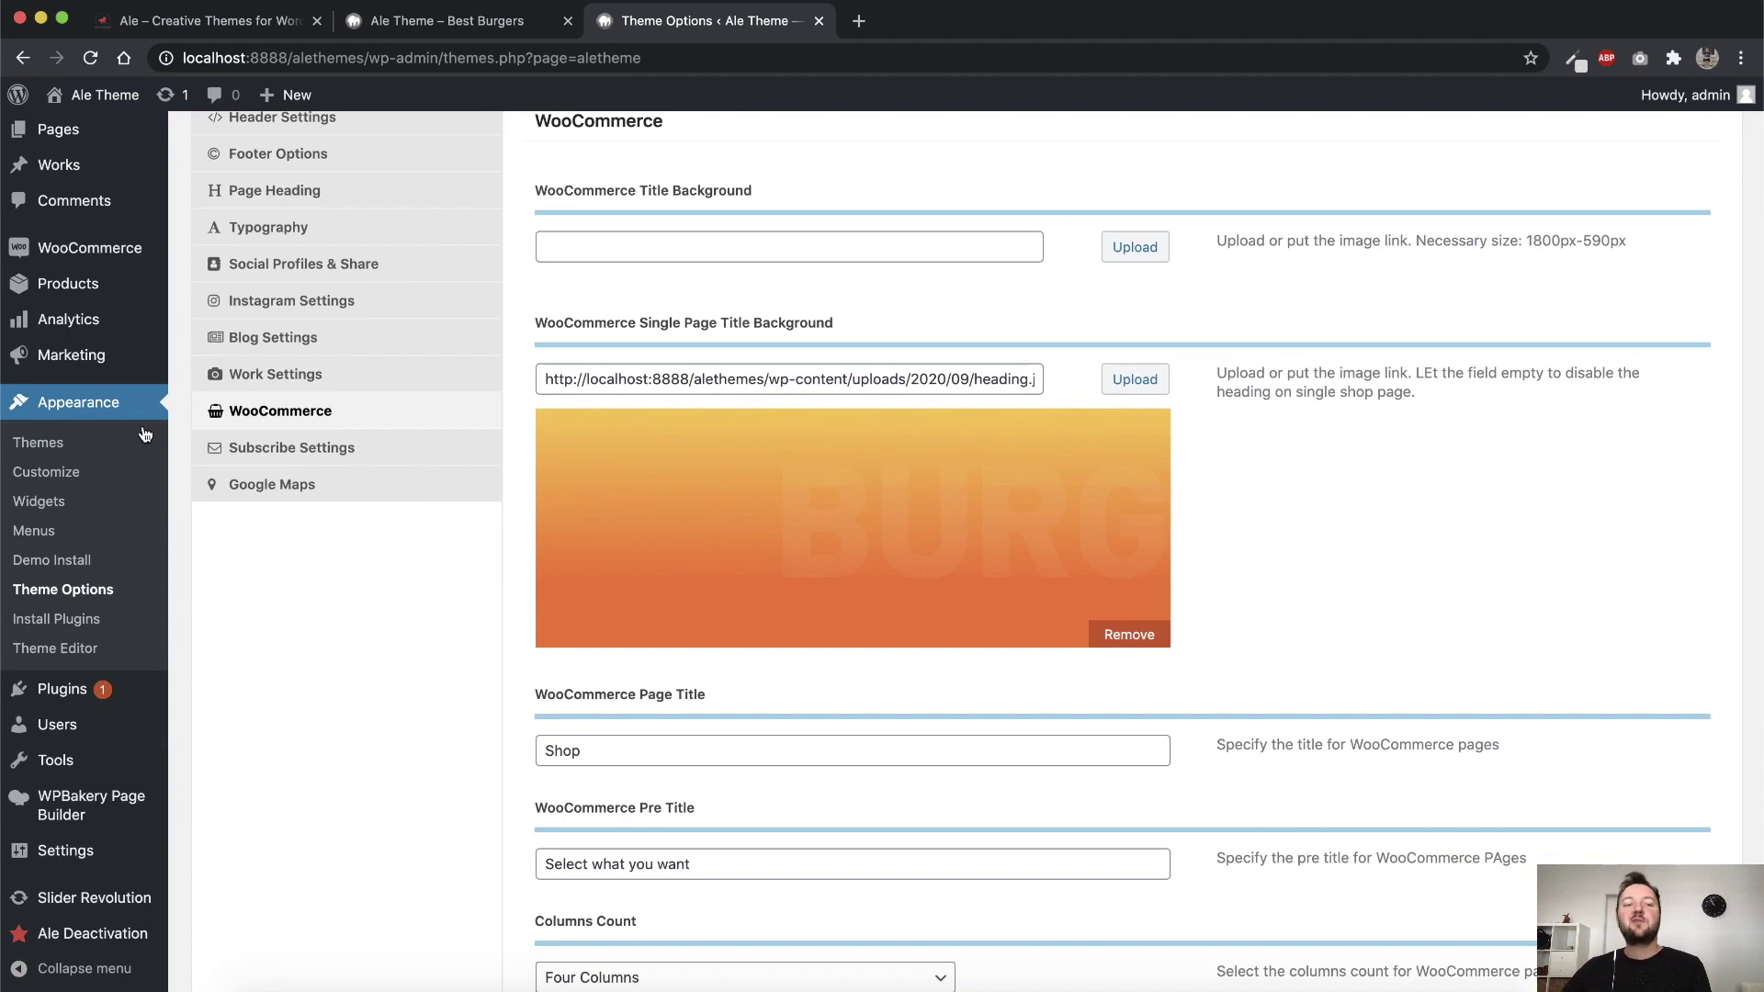
pyautogui.scroll(-5, 1038, 502)
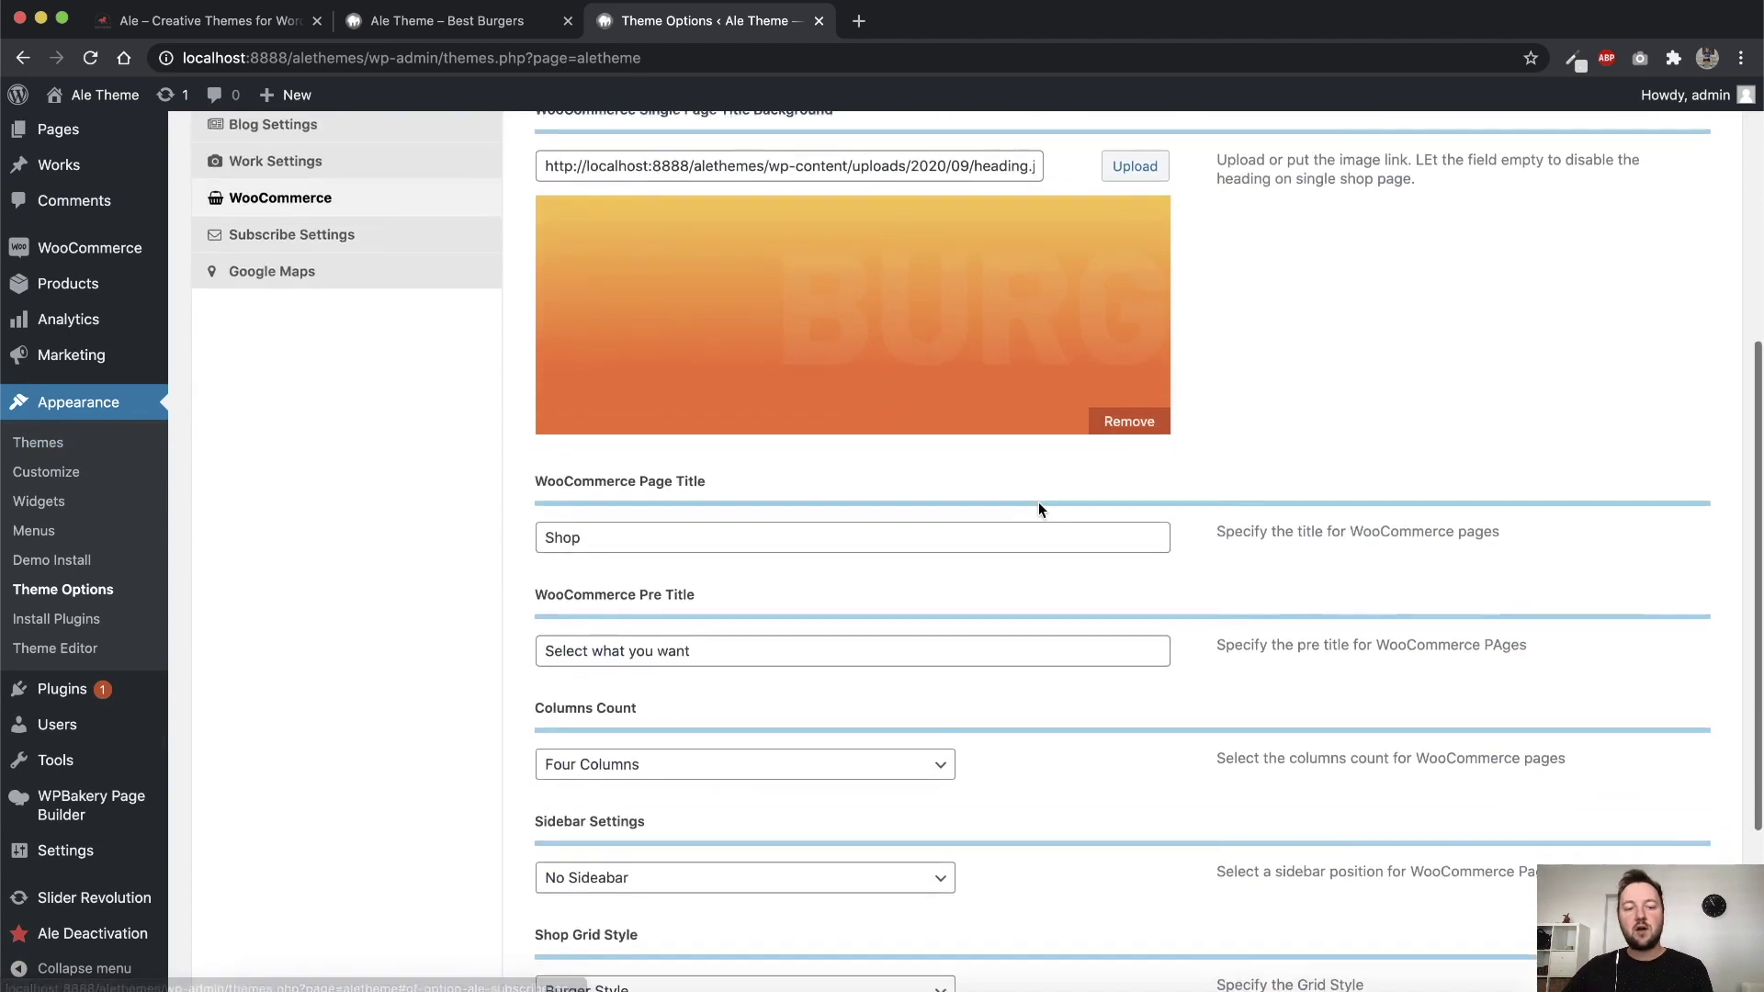
pyautogui.scroll(-1, 1011, 588)
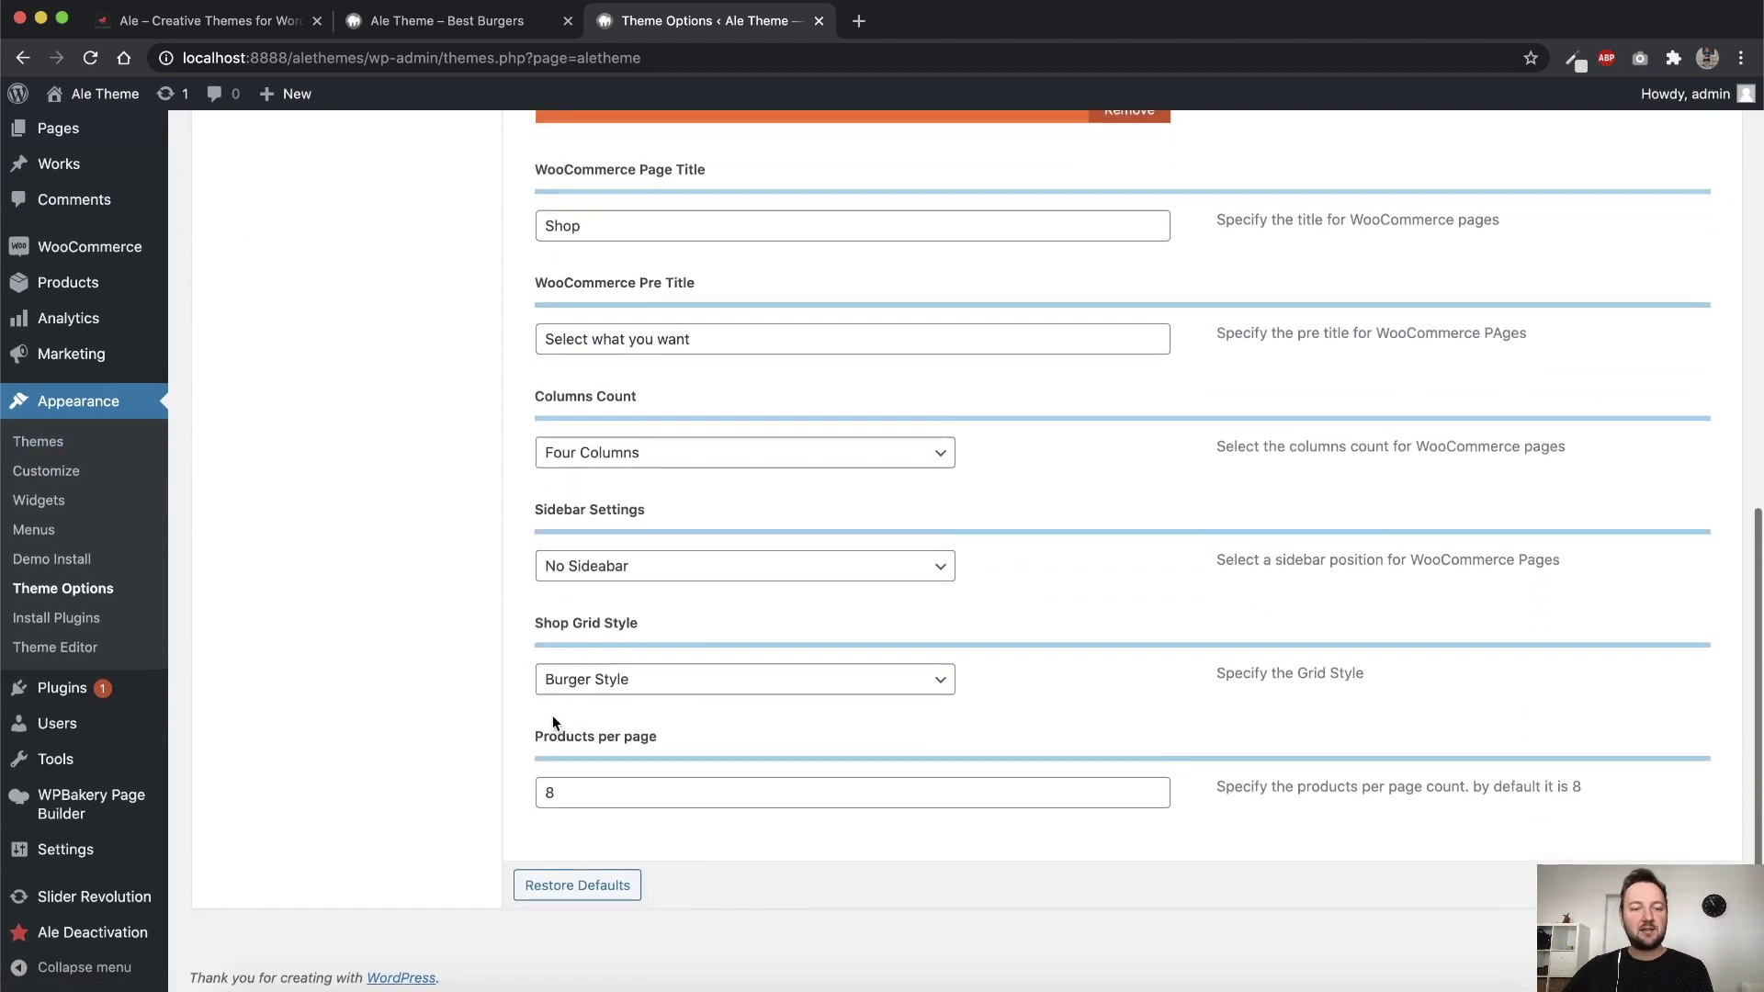
pyautogui.click(637, 692)
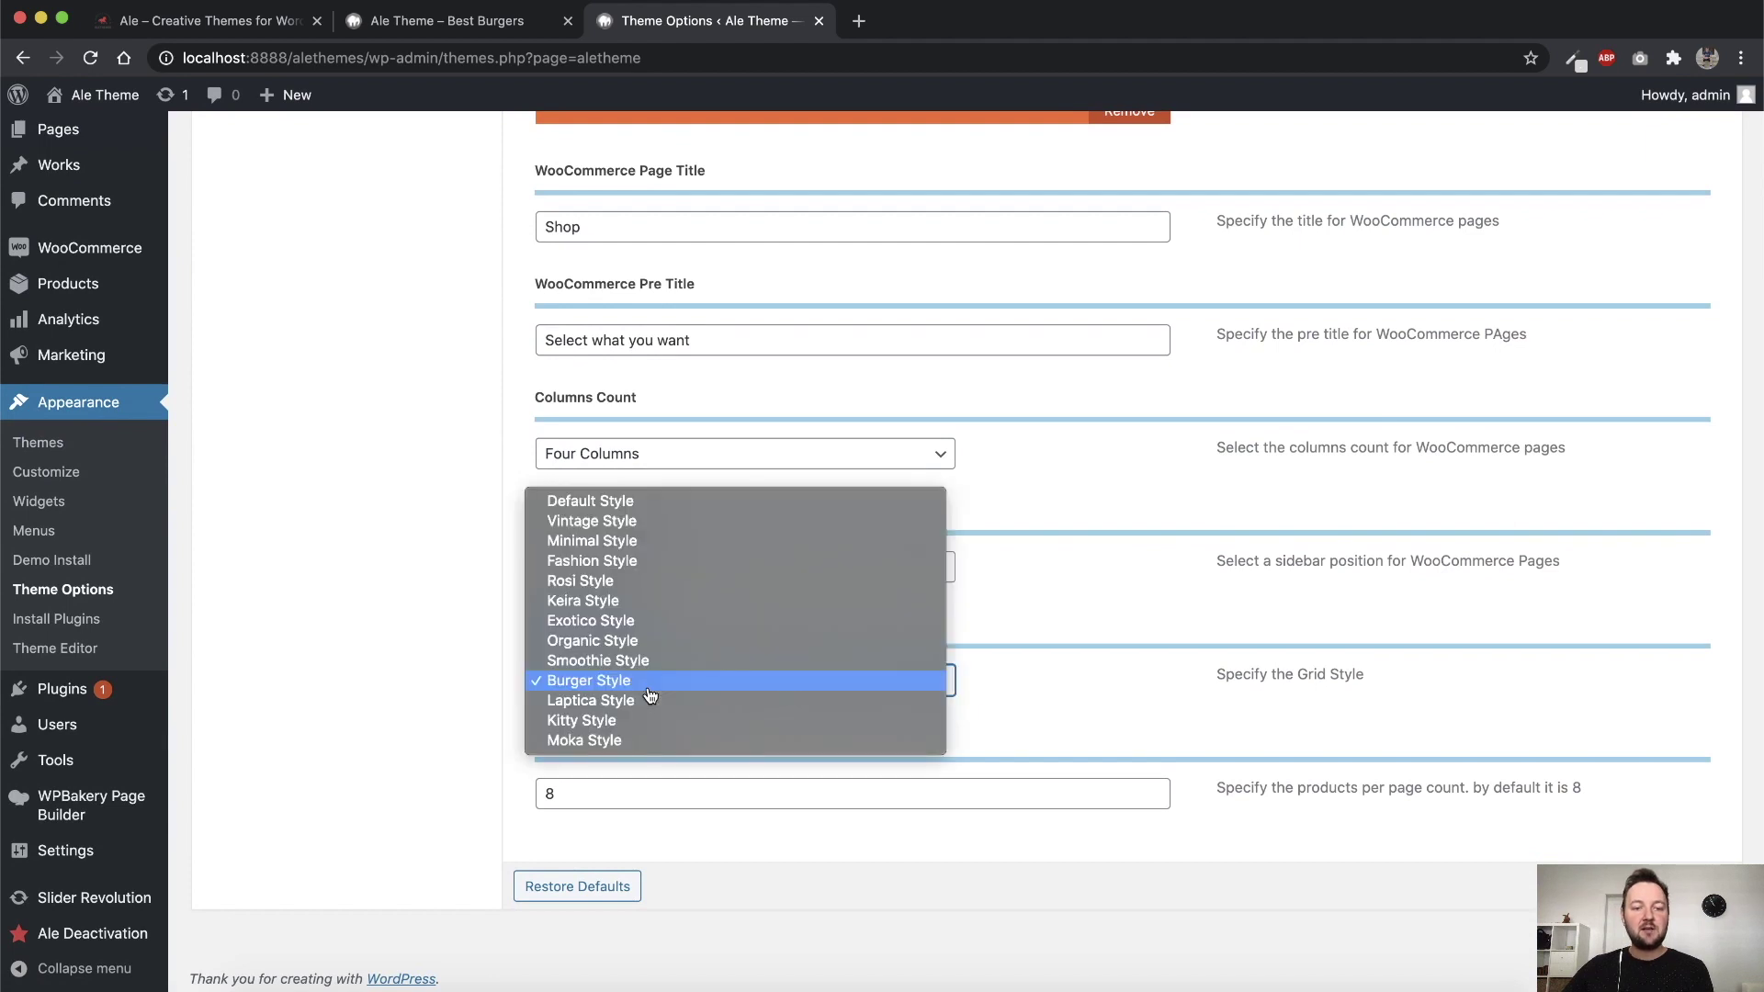
pyautogui.click(631, 642)
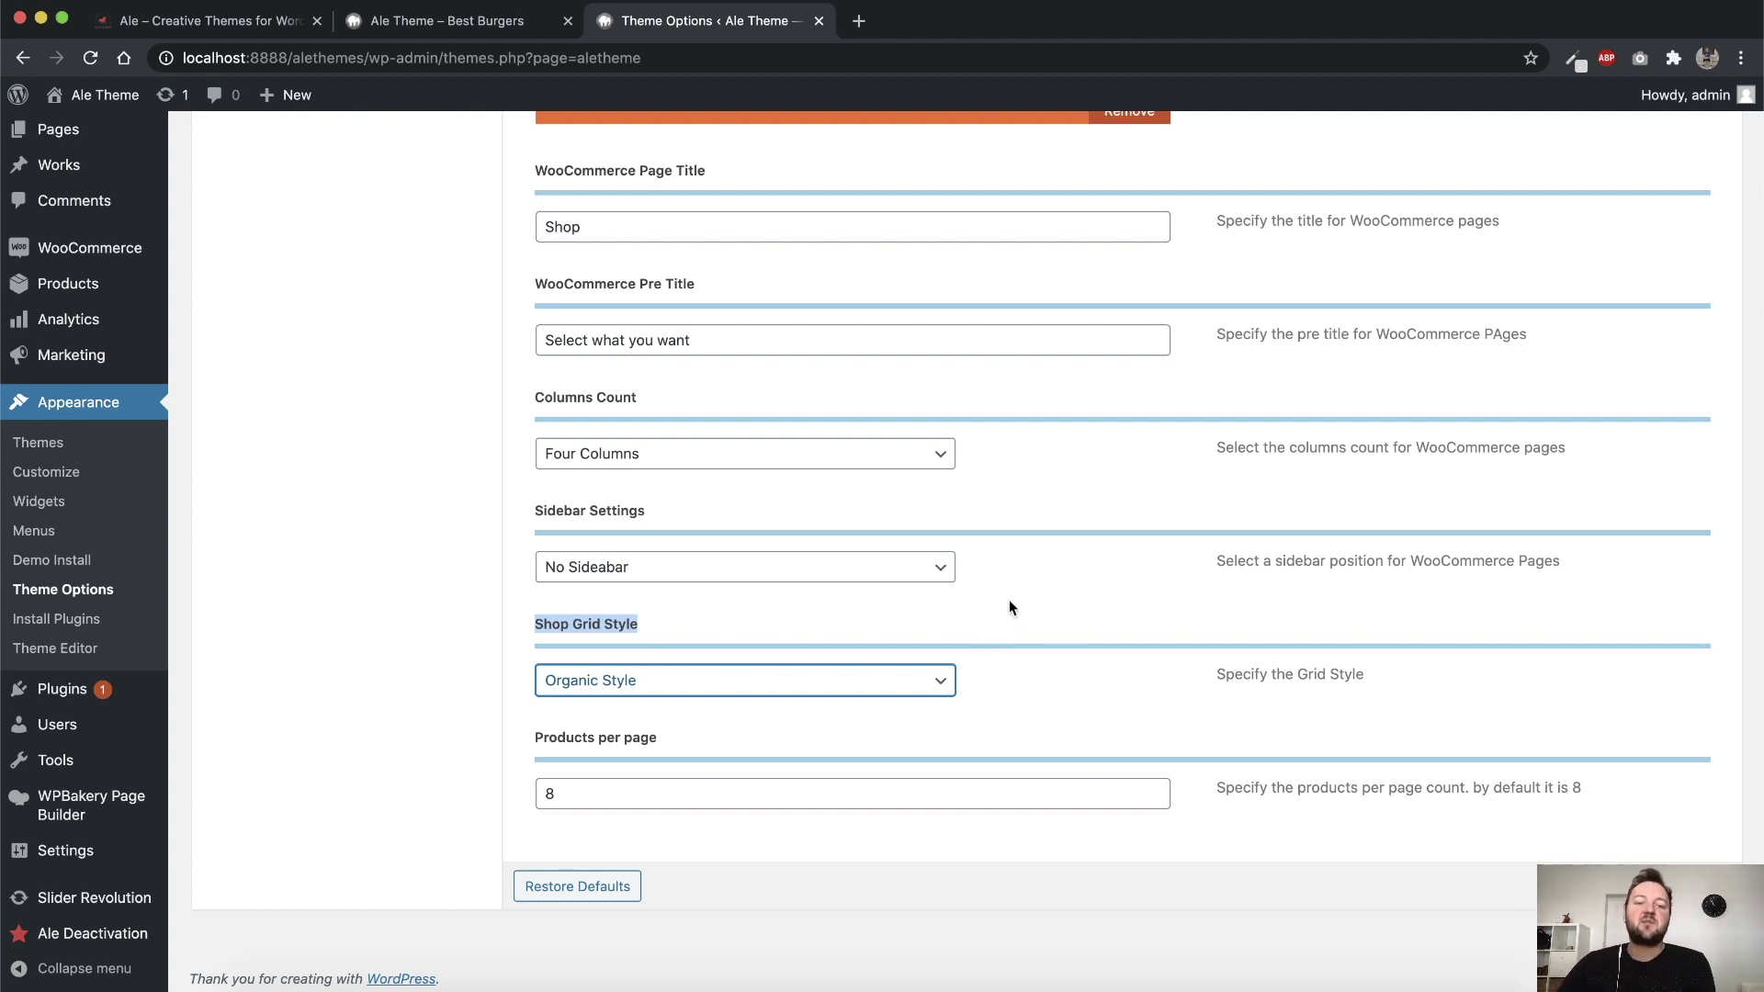
pyautogui.press('super+r')
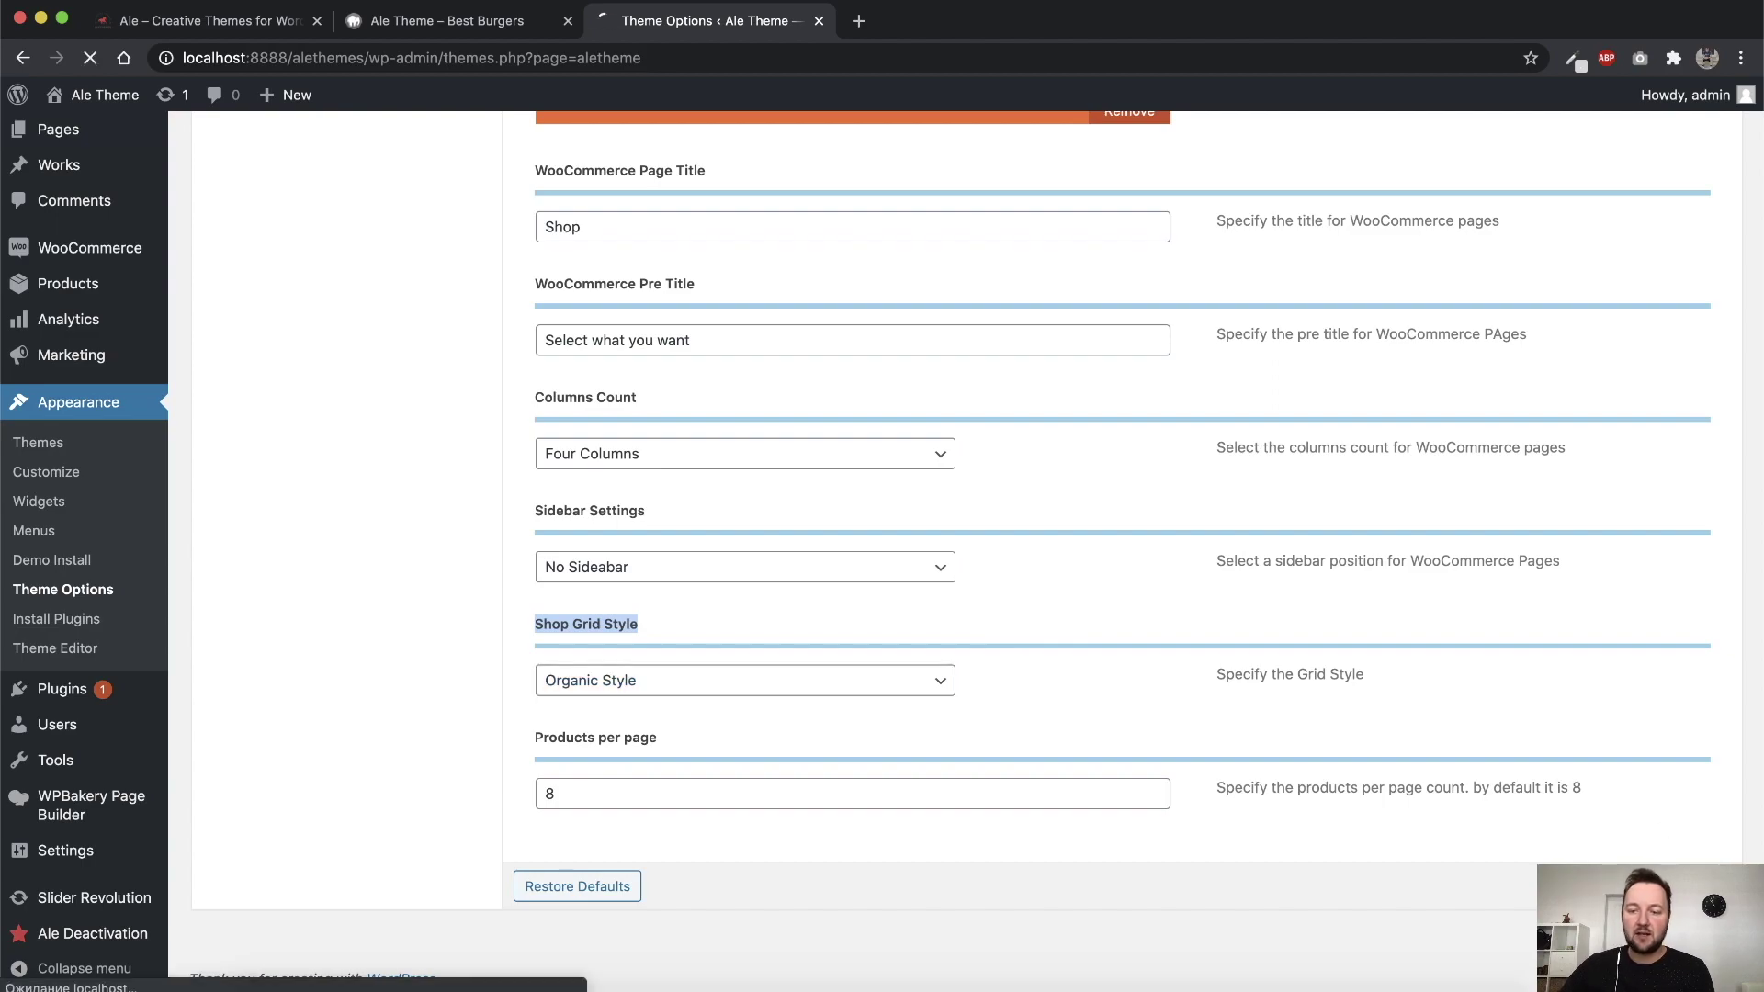
# Switch to the Best Burgers site, open its shop page and examine how the product grid is styled
pyautogui.click(448, 21)
pyautogui.scroll(10, 812, 477)
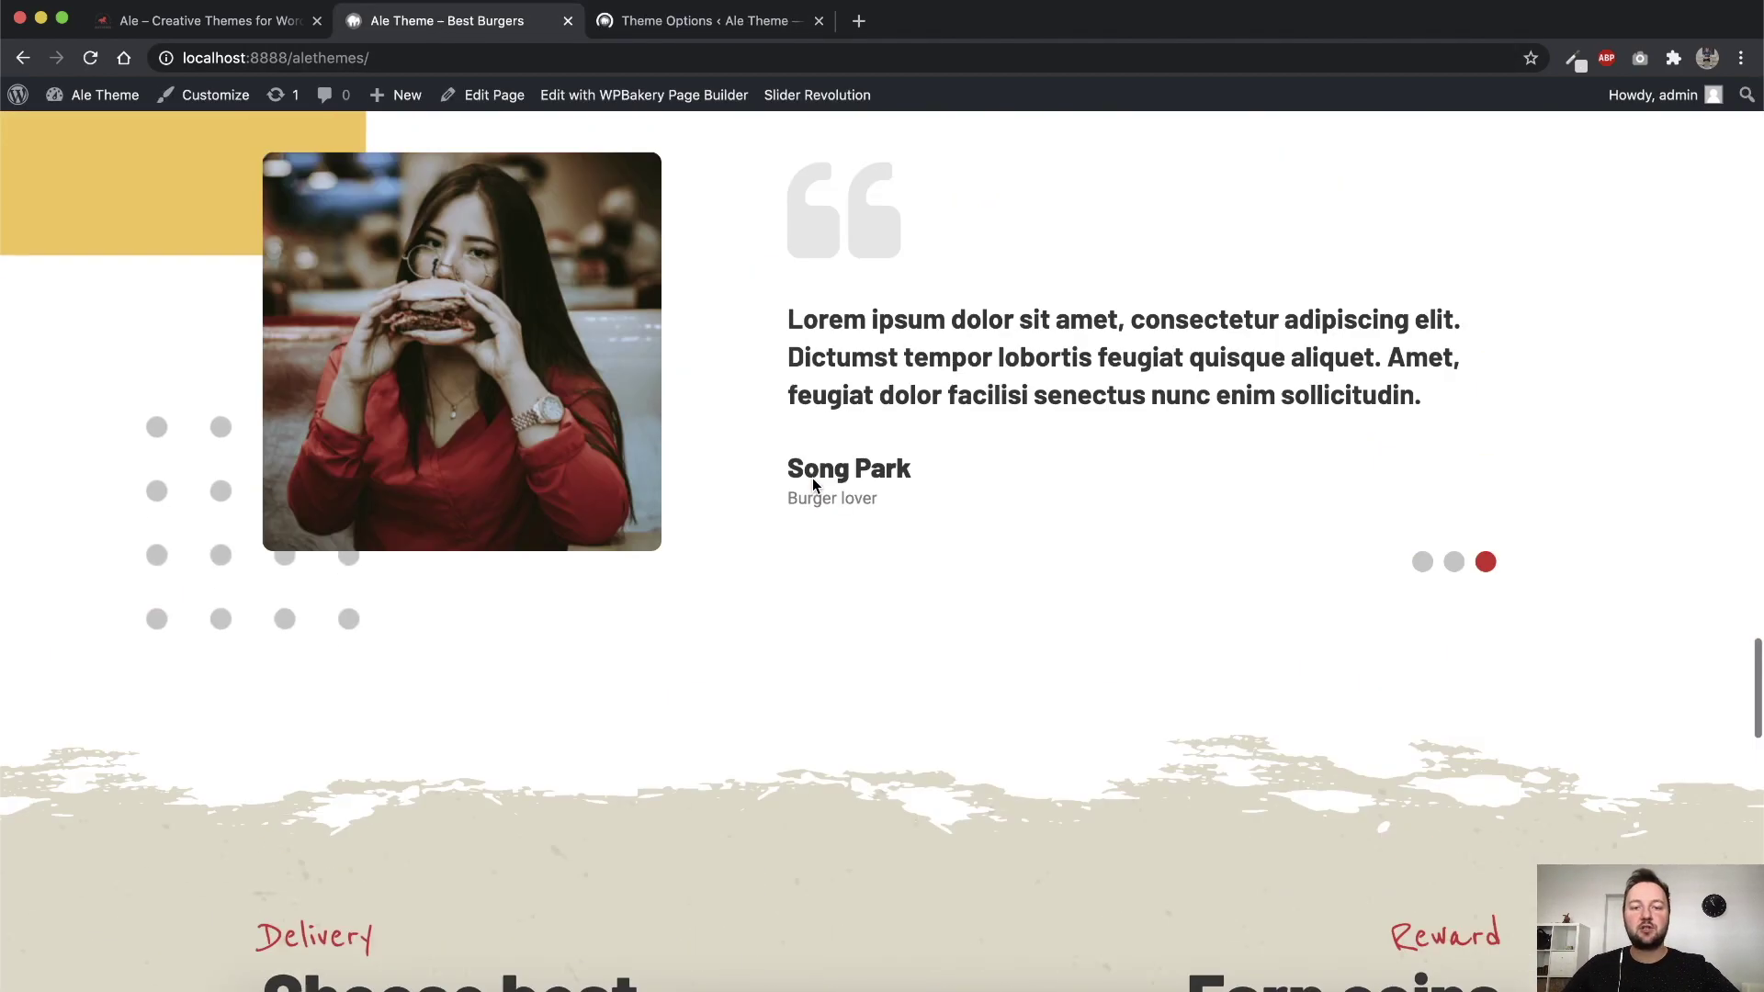
pyautogui.scroll(15, 813, 484)
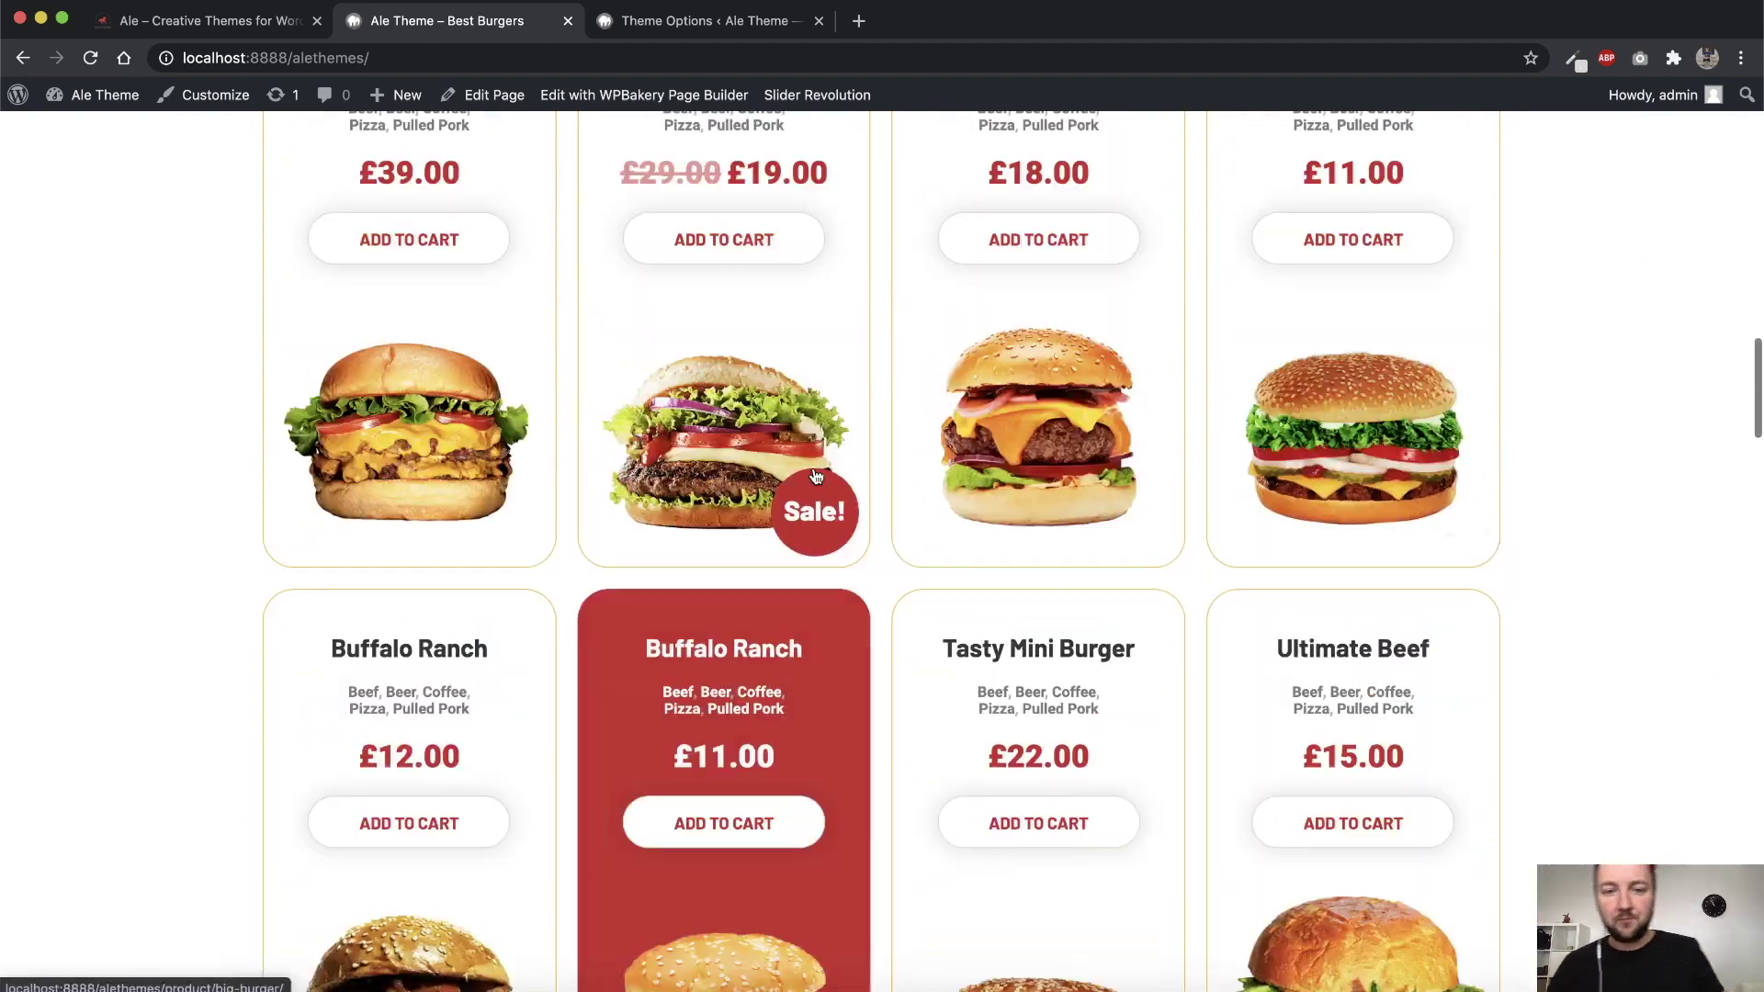
pyautogui.scroll(10, 813, 469)
pyautogui.click(1176, 211)
pyautogui.scroll(-5, 729, 354)
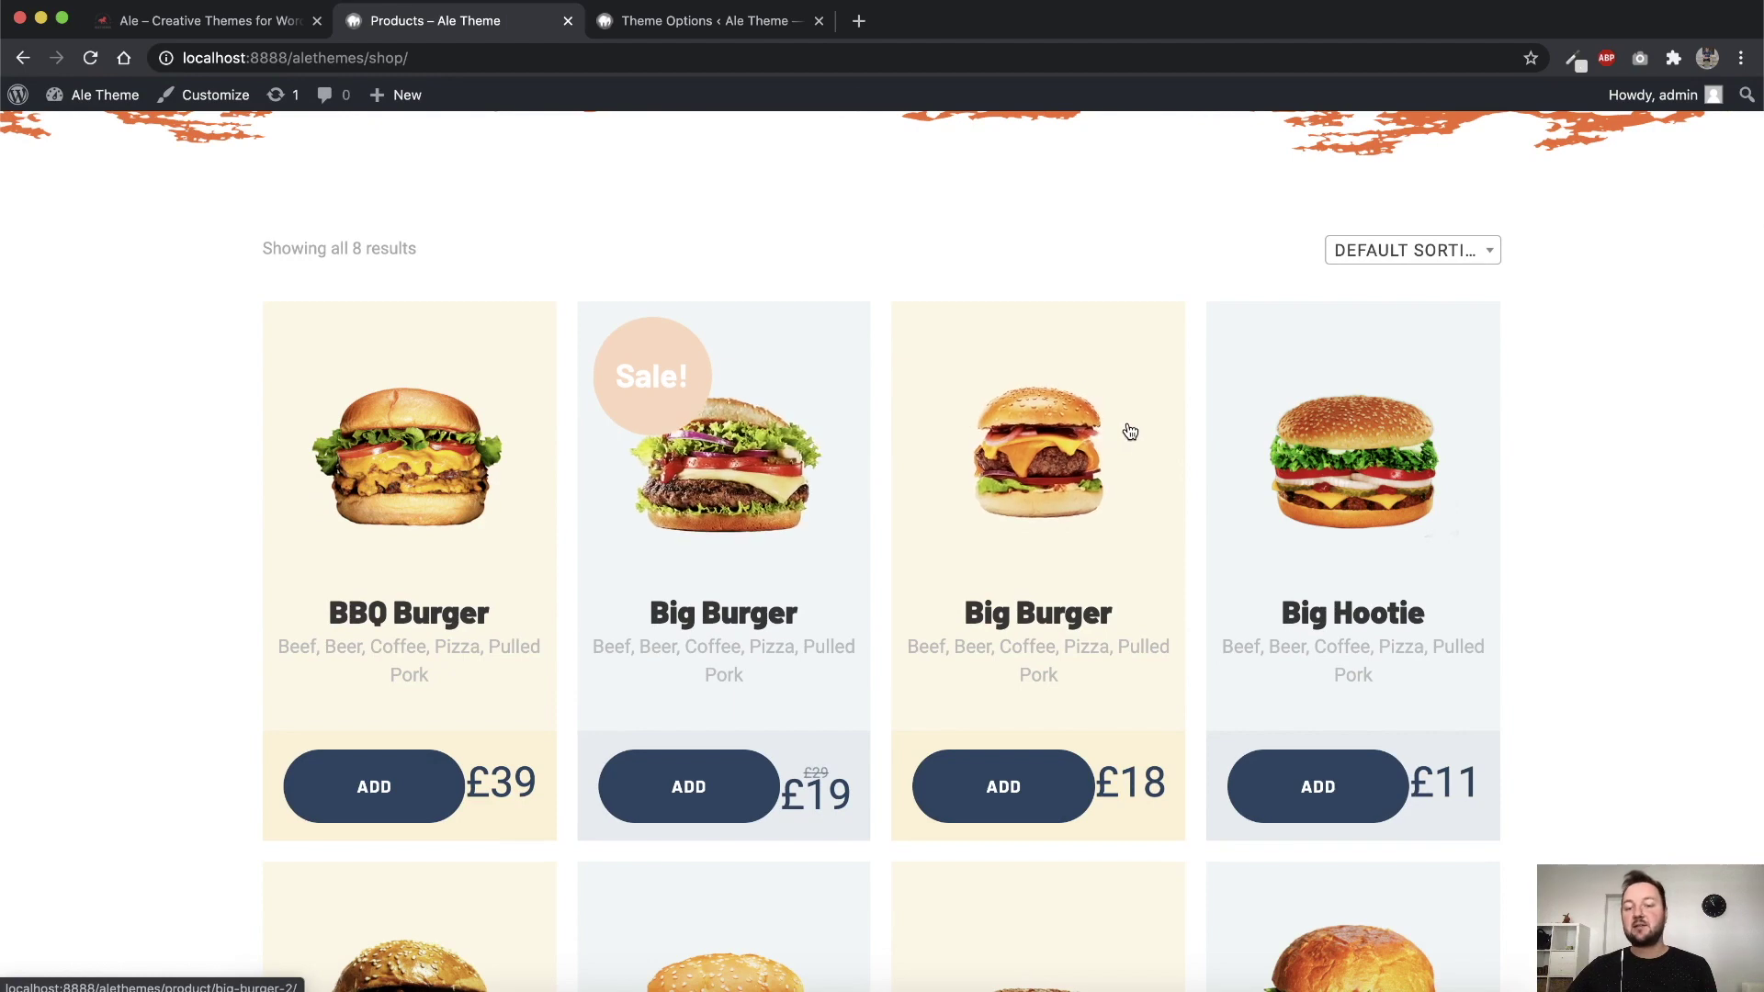
pyautogui.scroll(-2, 1130, 432)
pyautogui.scroll(-1, 1131, 432)
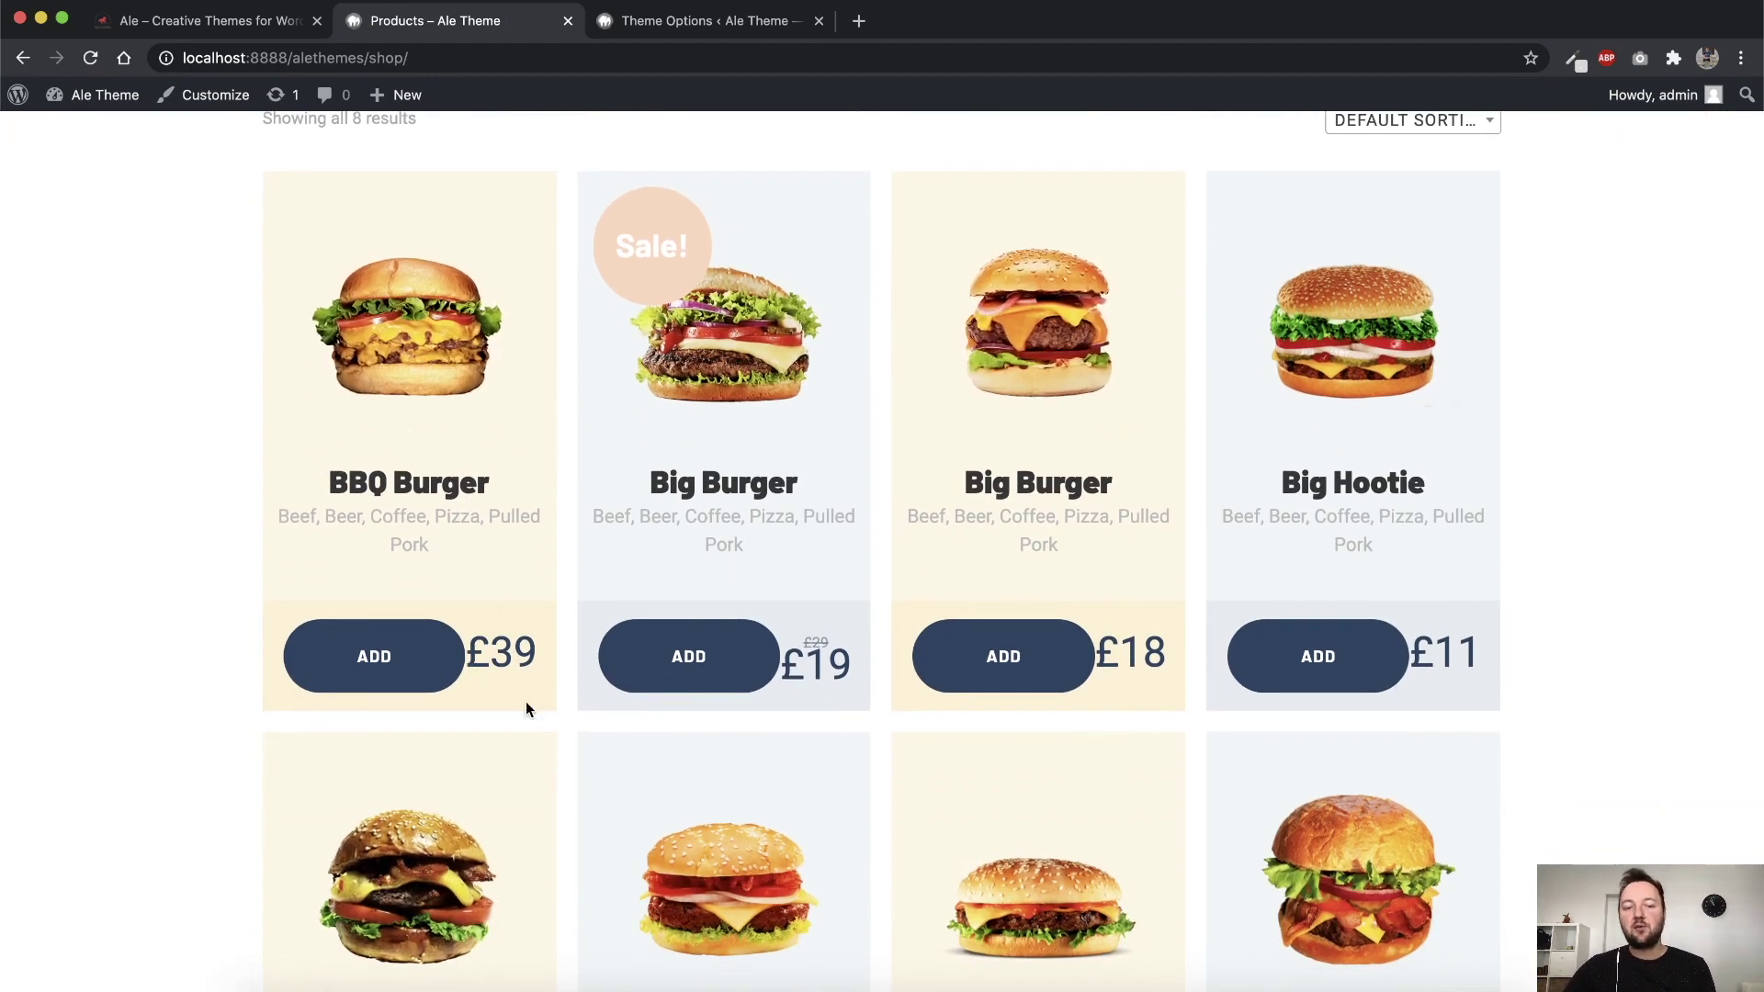
pyautogui.click(438, 674)
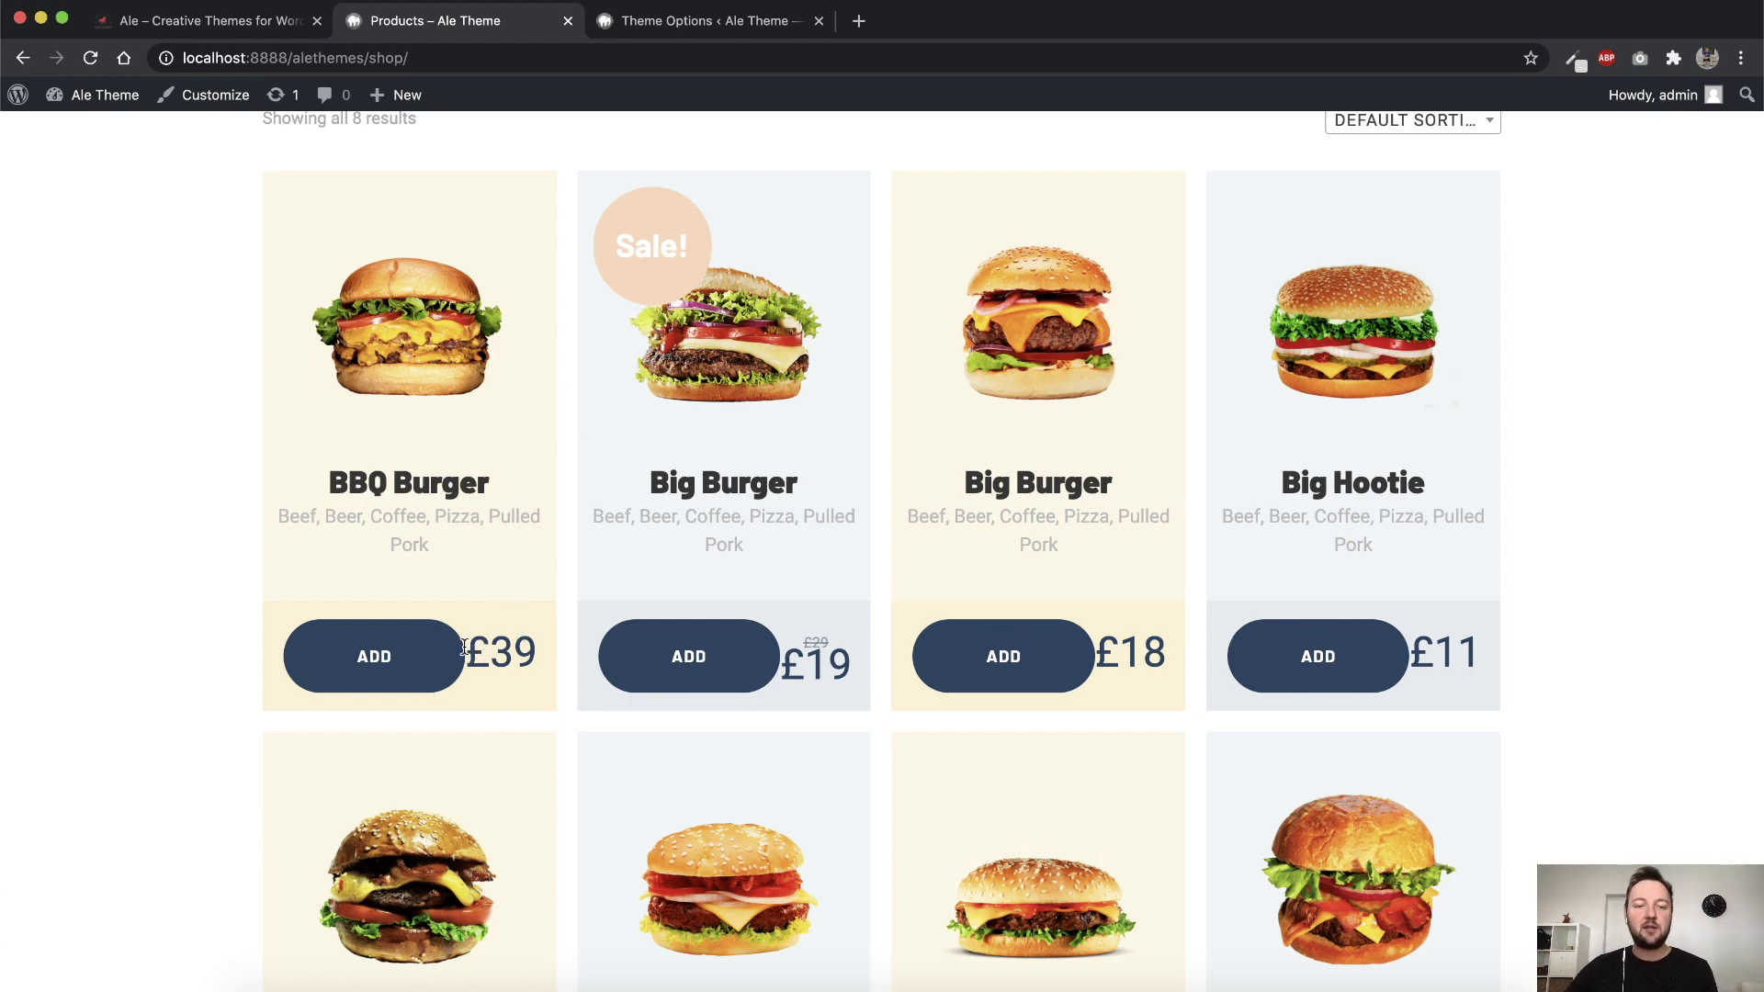
# In the WooCommerce theme options, set the Columns Count to Three Columns and save the options
pyautogui.click(712, 20)
pyautogui.scroll(-10, 771, 352)
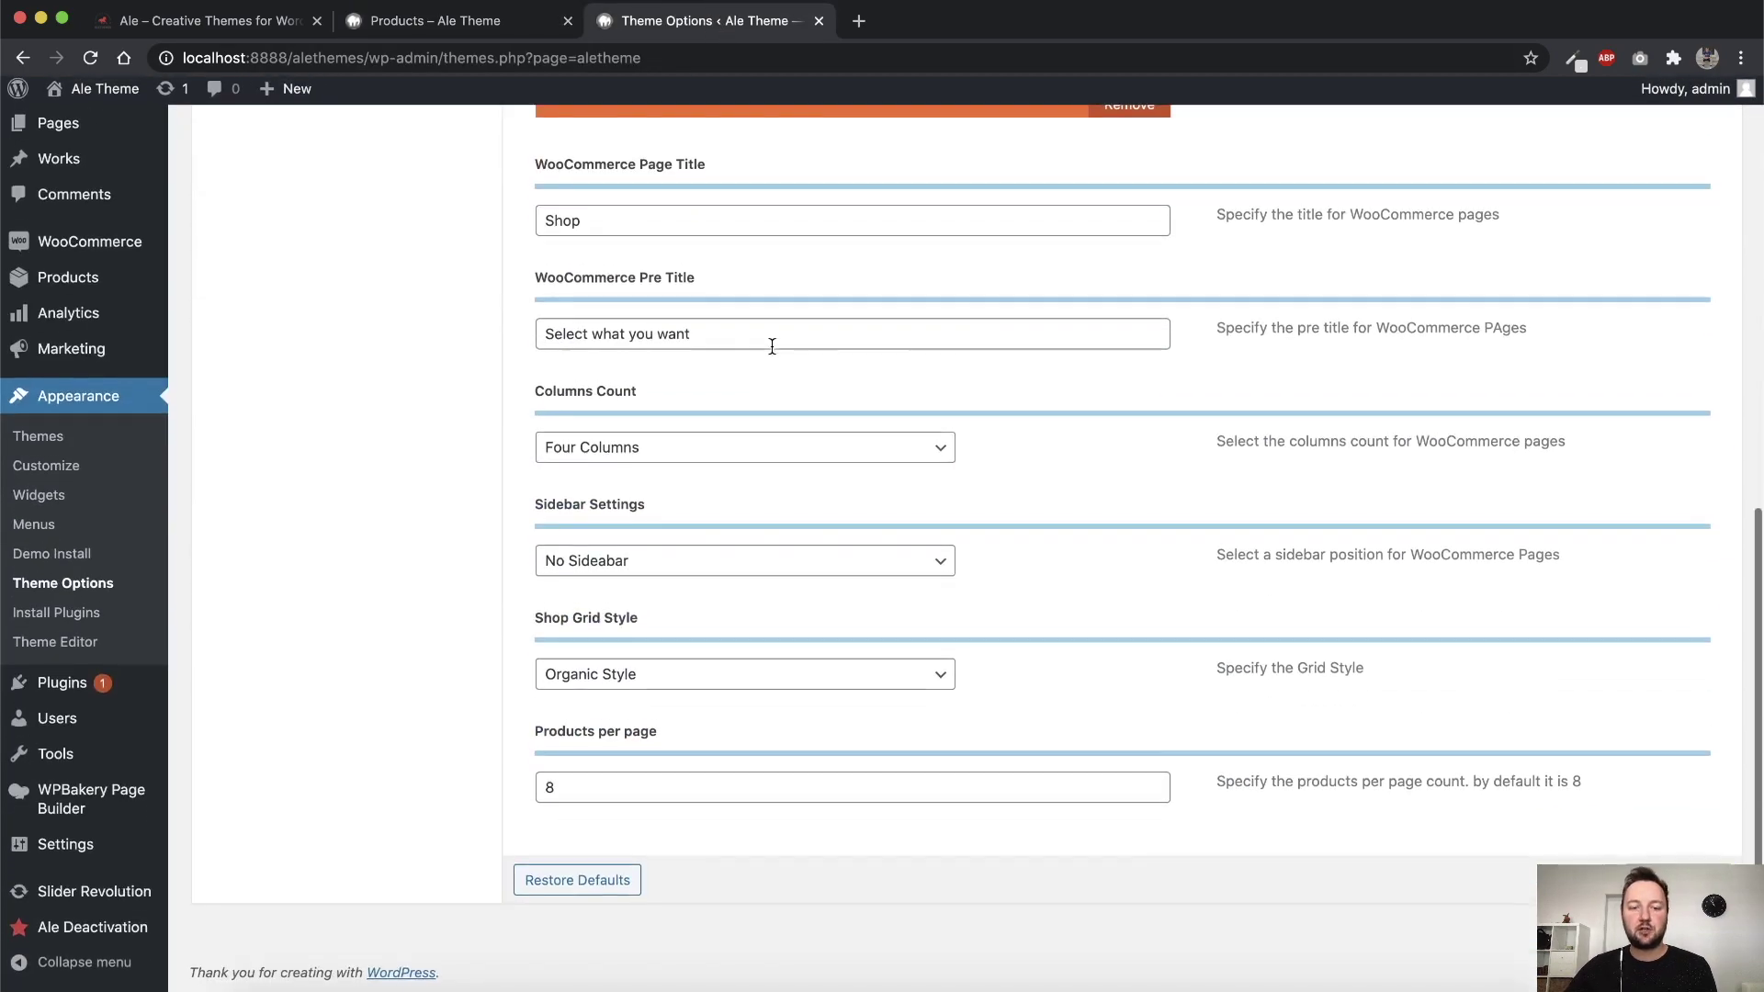
pyautogui.scroll(7, 643, 427)
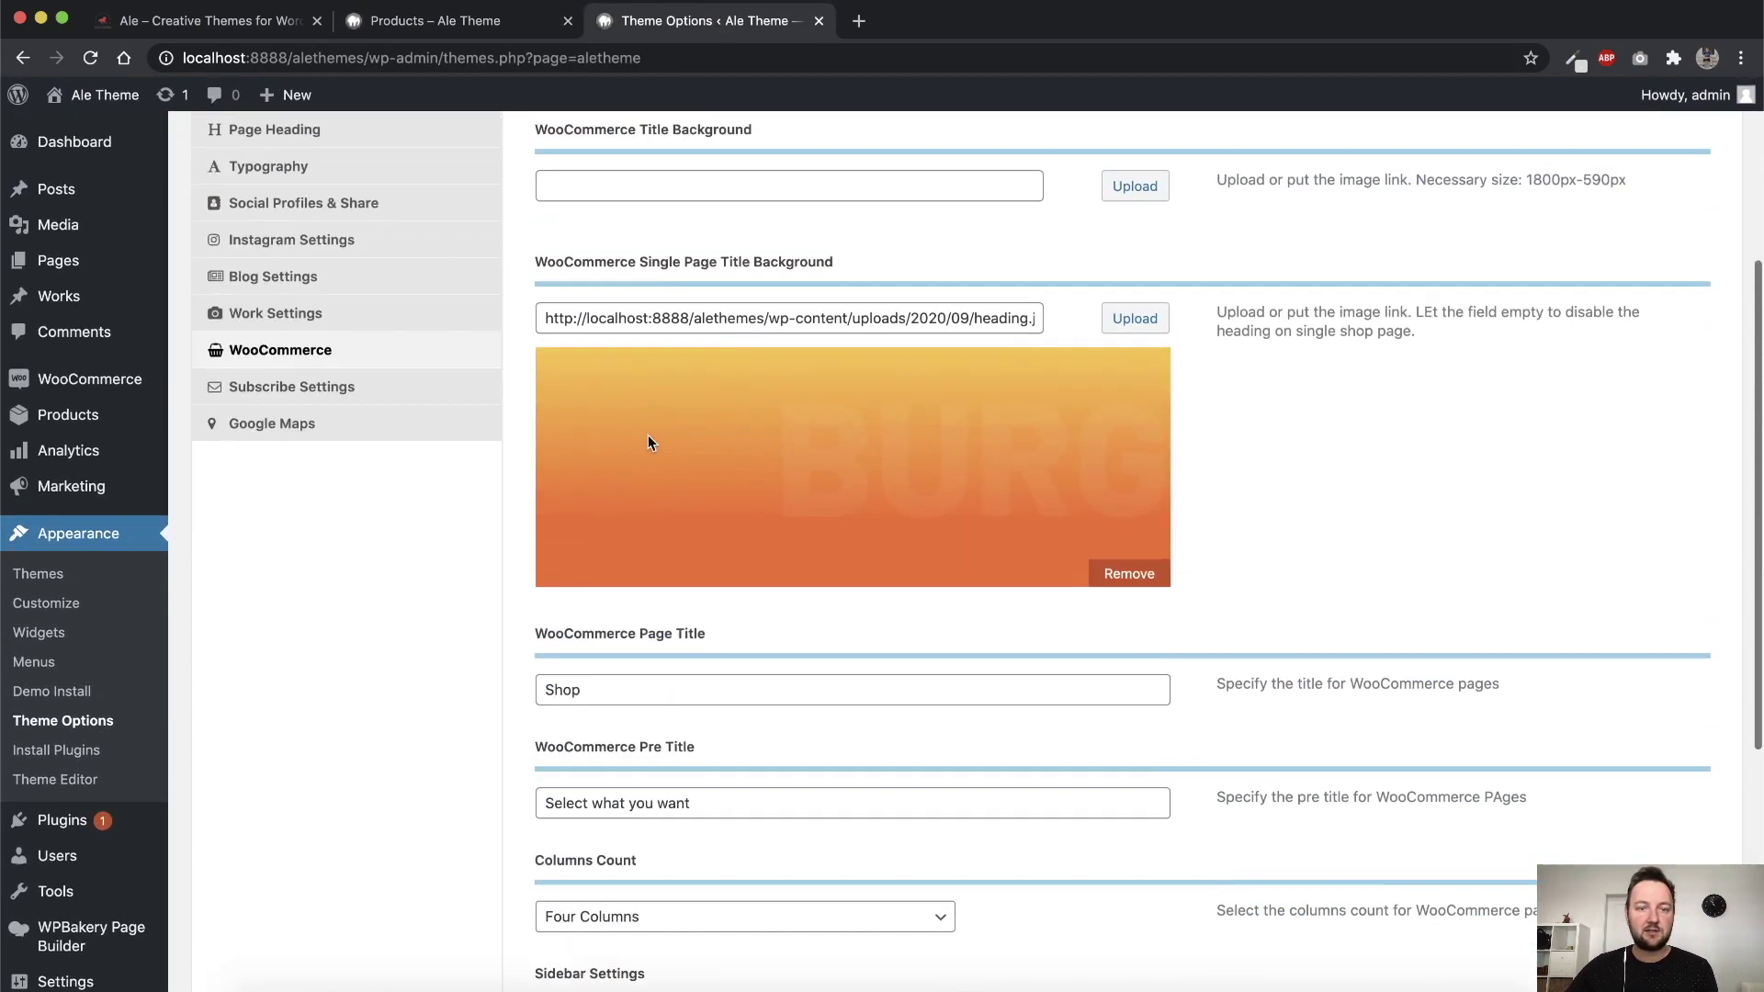
pyautogui.scroll(-4, 648, 434)
pyautogui.scroll(-2, 648, 434)
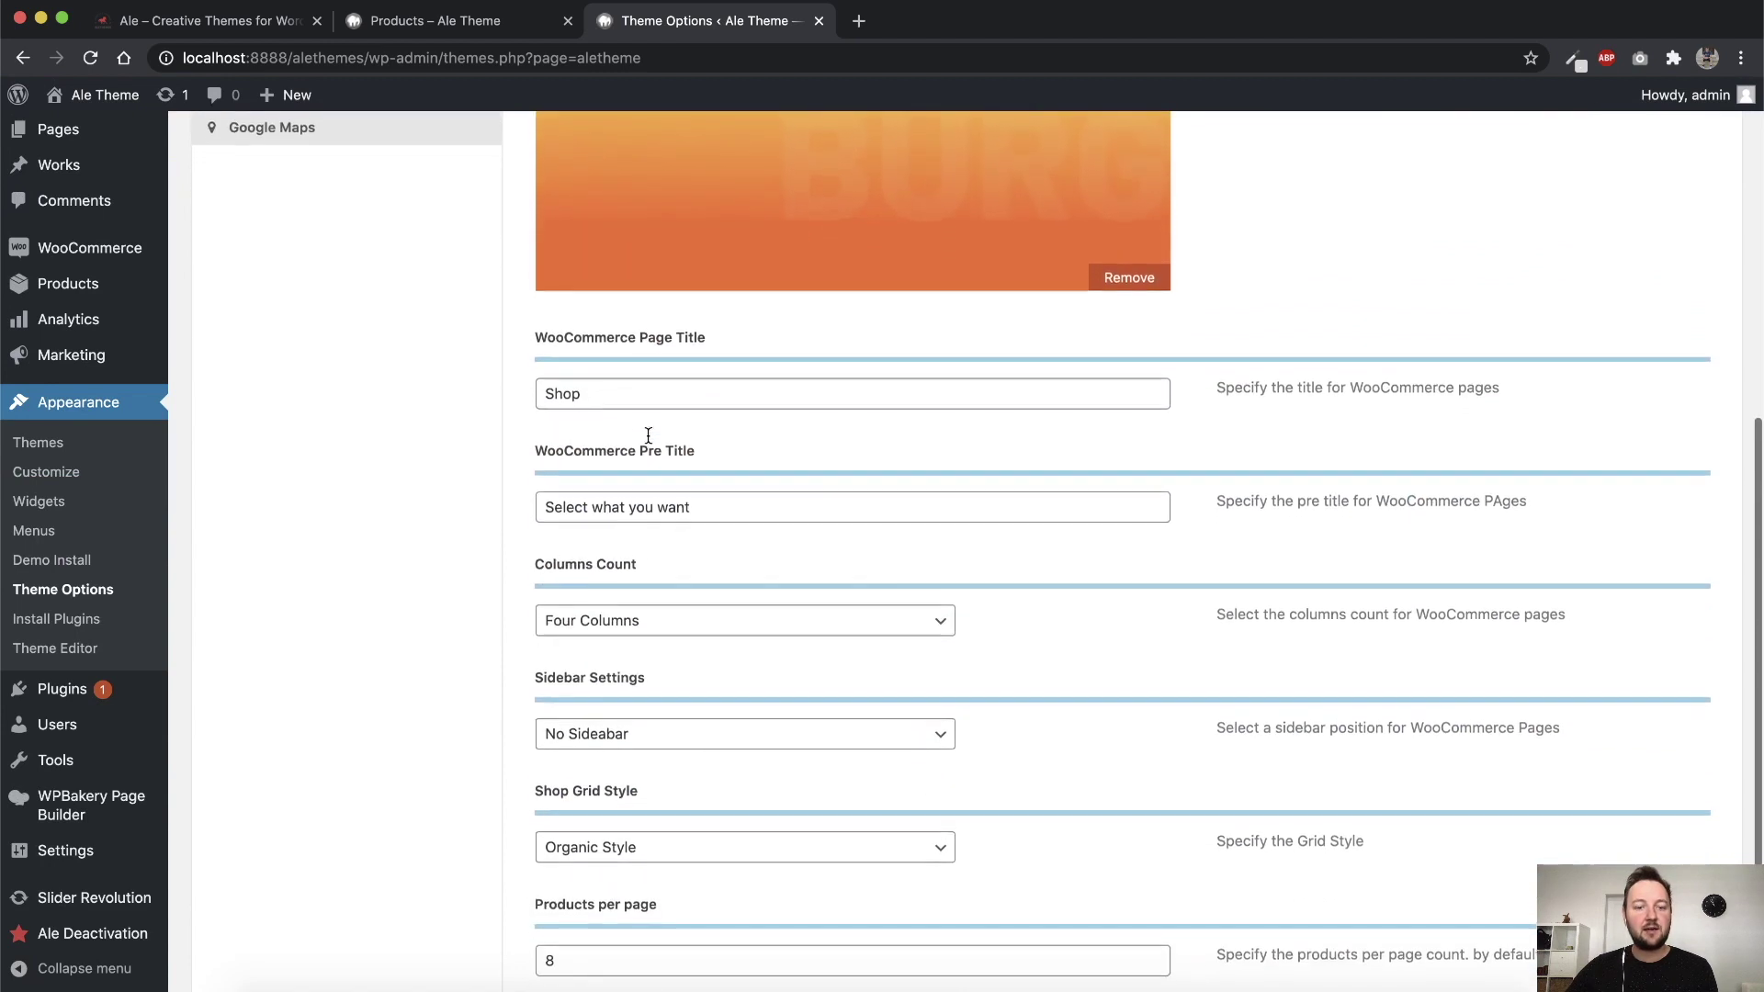
pyautogui.click(634, 618)
pyautogui.click(632, 599)
pyautogui.click(632, 617)
pyautogui.click(611, 600)
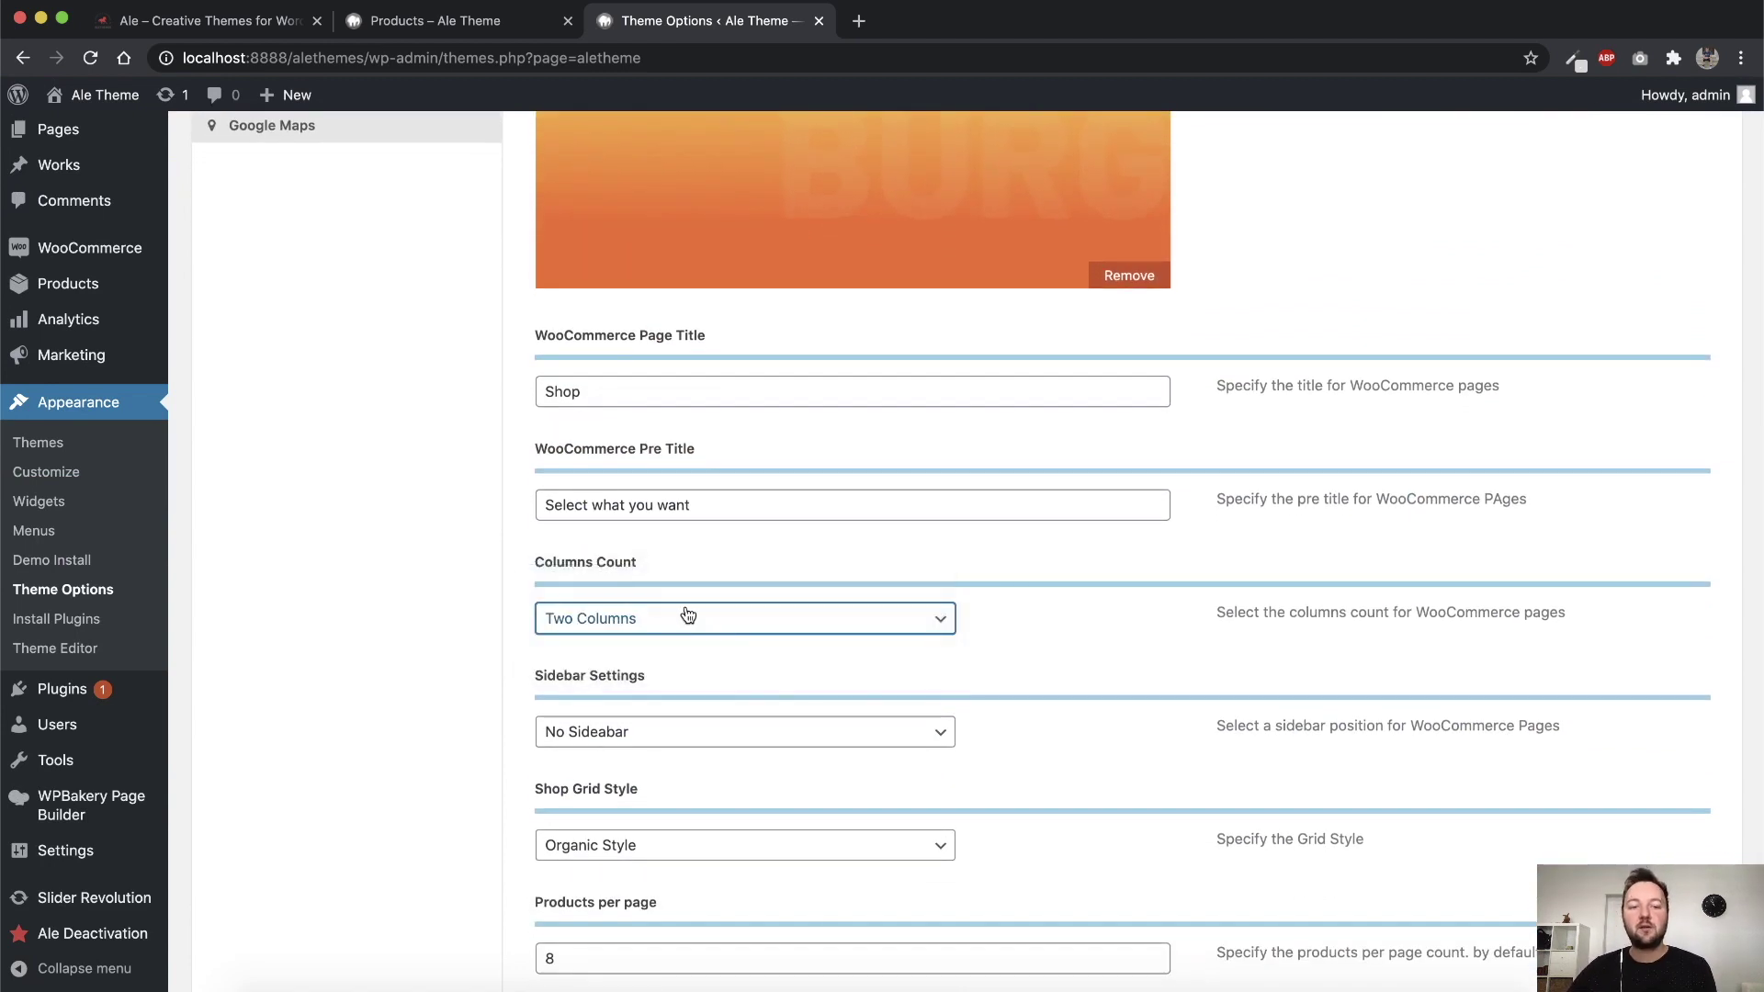
pyautogui.click(689, 614)
pyautogui.click(652, 648)
pyautogui.scroll(-3, 1208, 736)
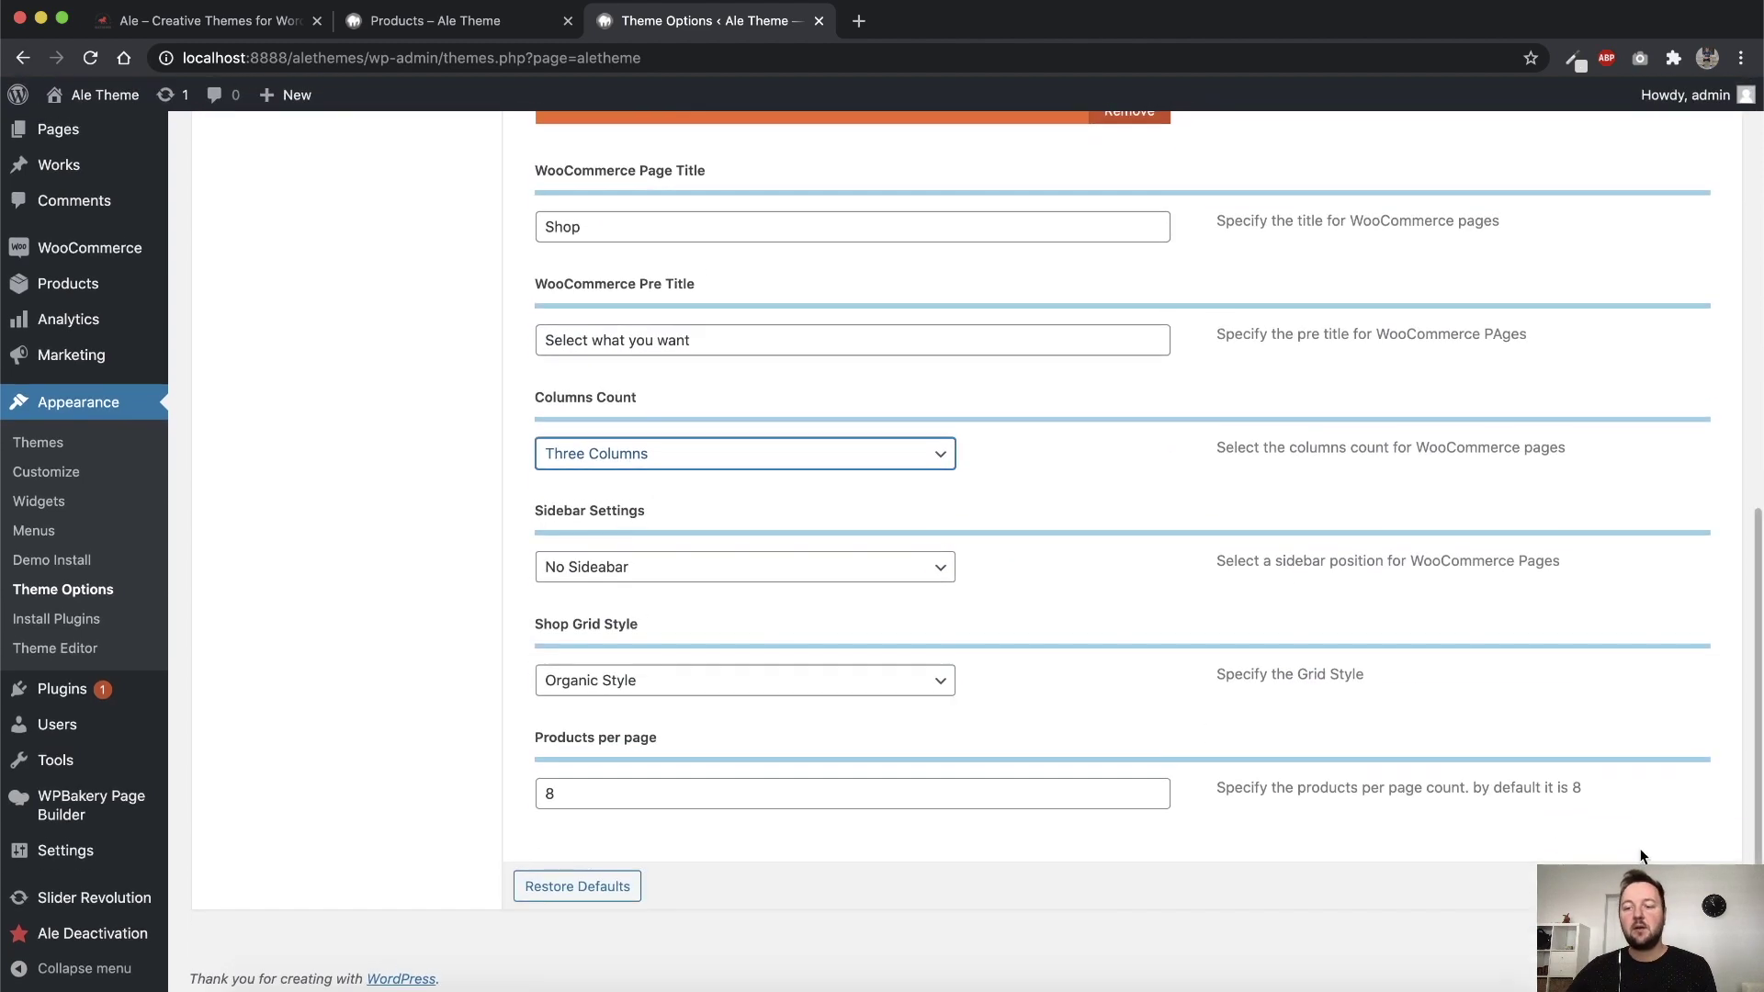
pyautogui.click(1645, 886)
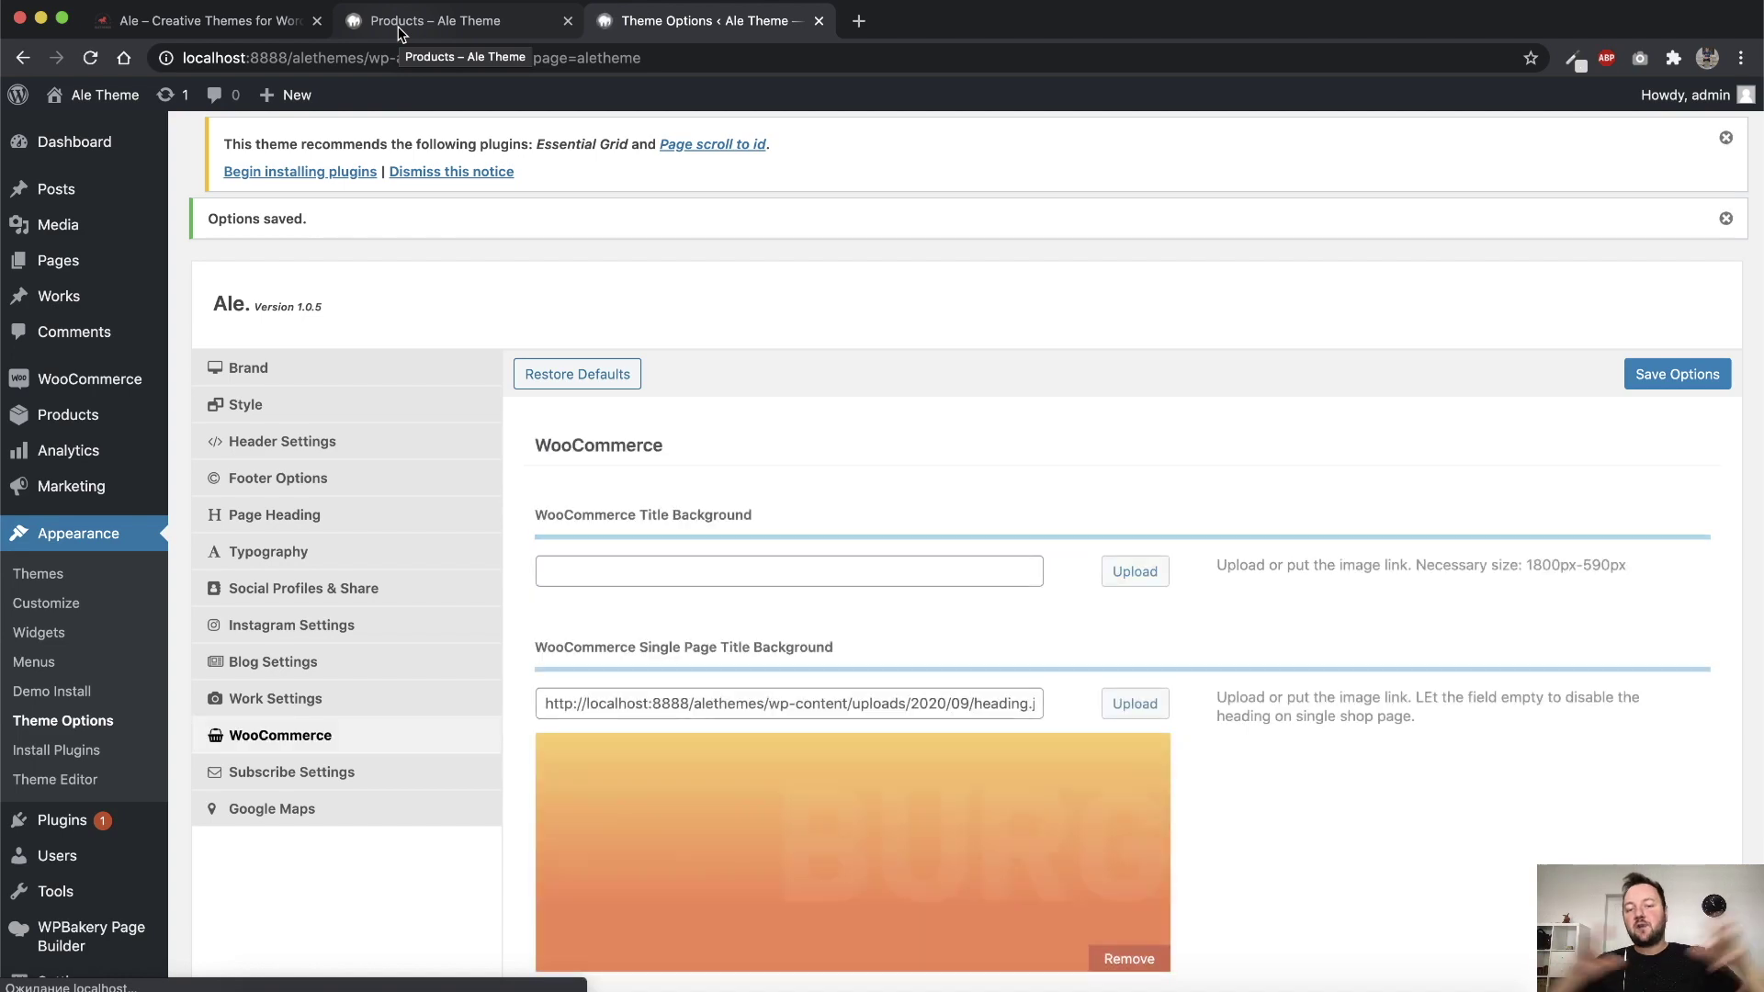
# Examine the product grid on the shop page, then open the site's list of all pages in the admin area
pyautogui.click(396, 26)
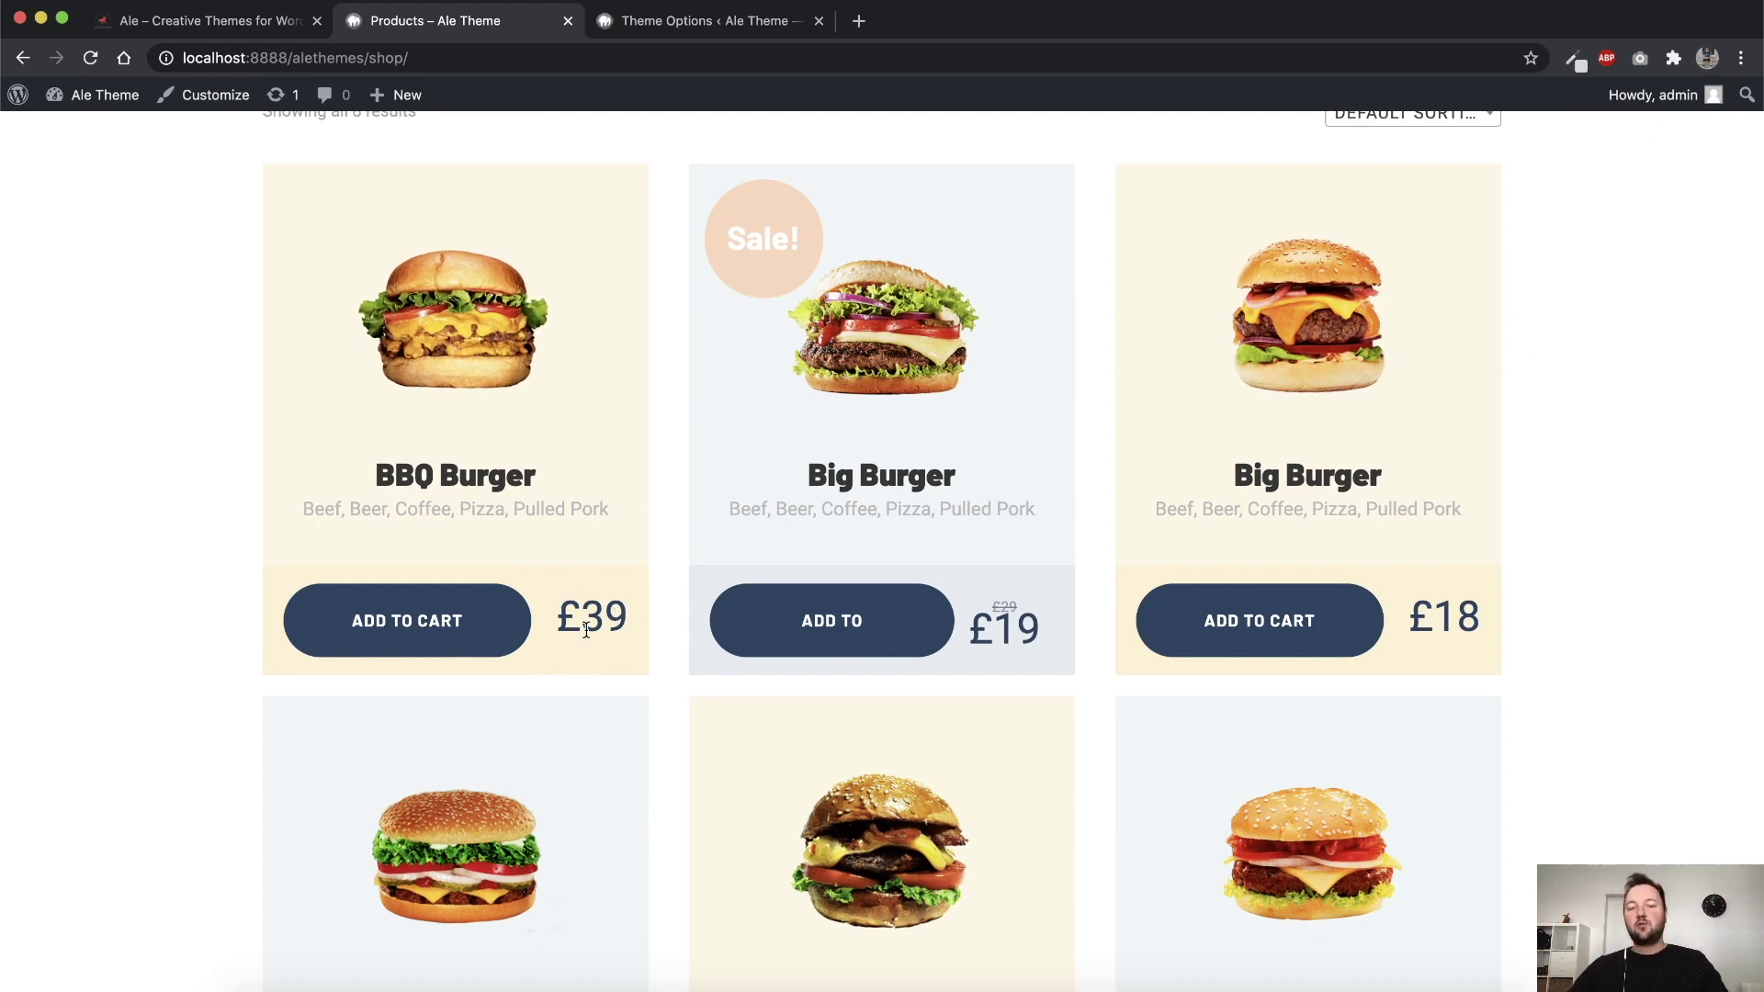
pyautogui.scroll(3, 607, 581)
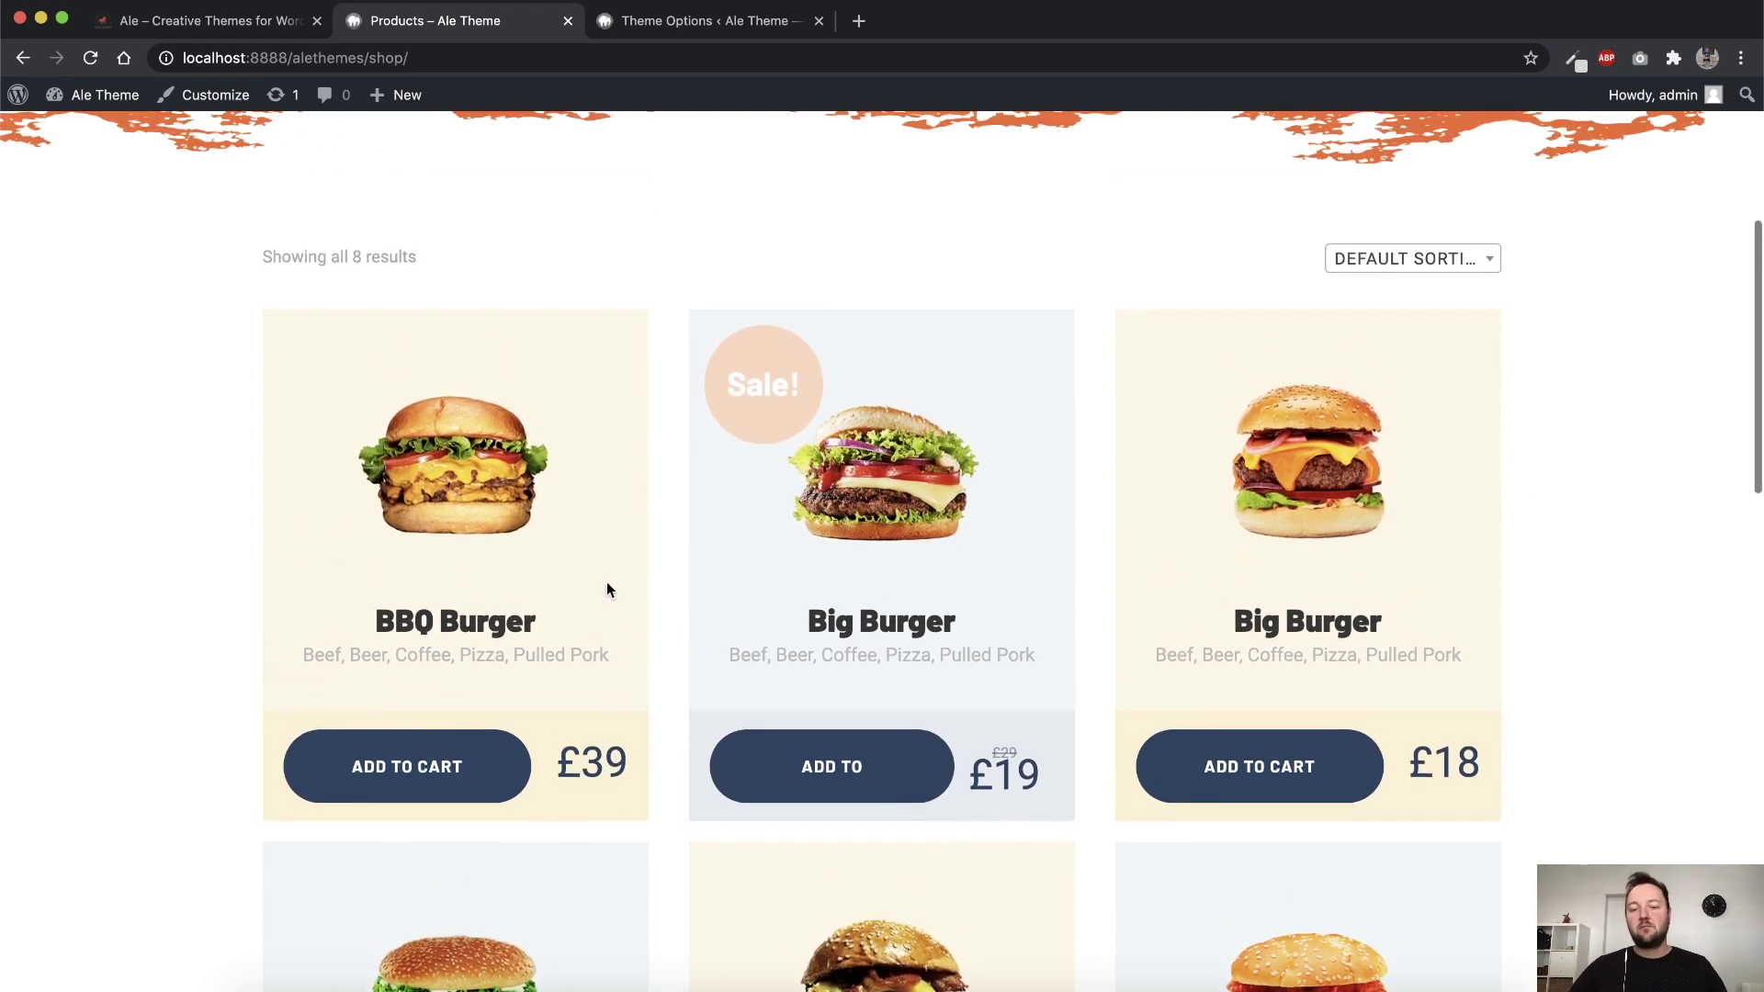
pyautogui.click(670, 22)
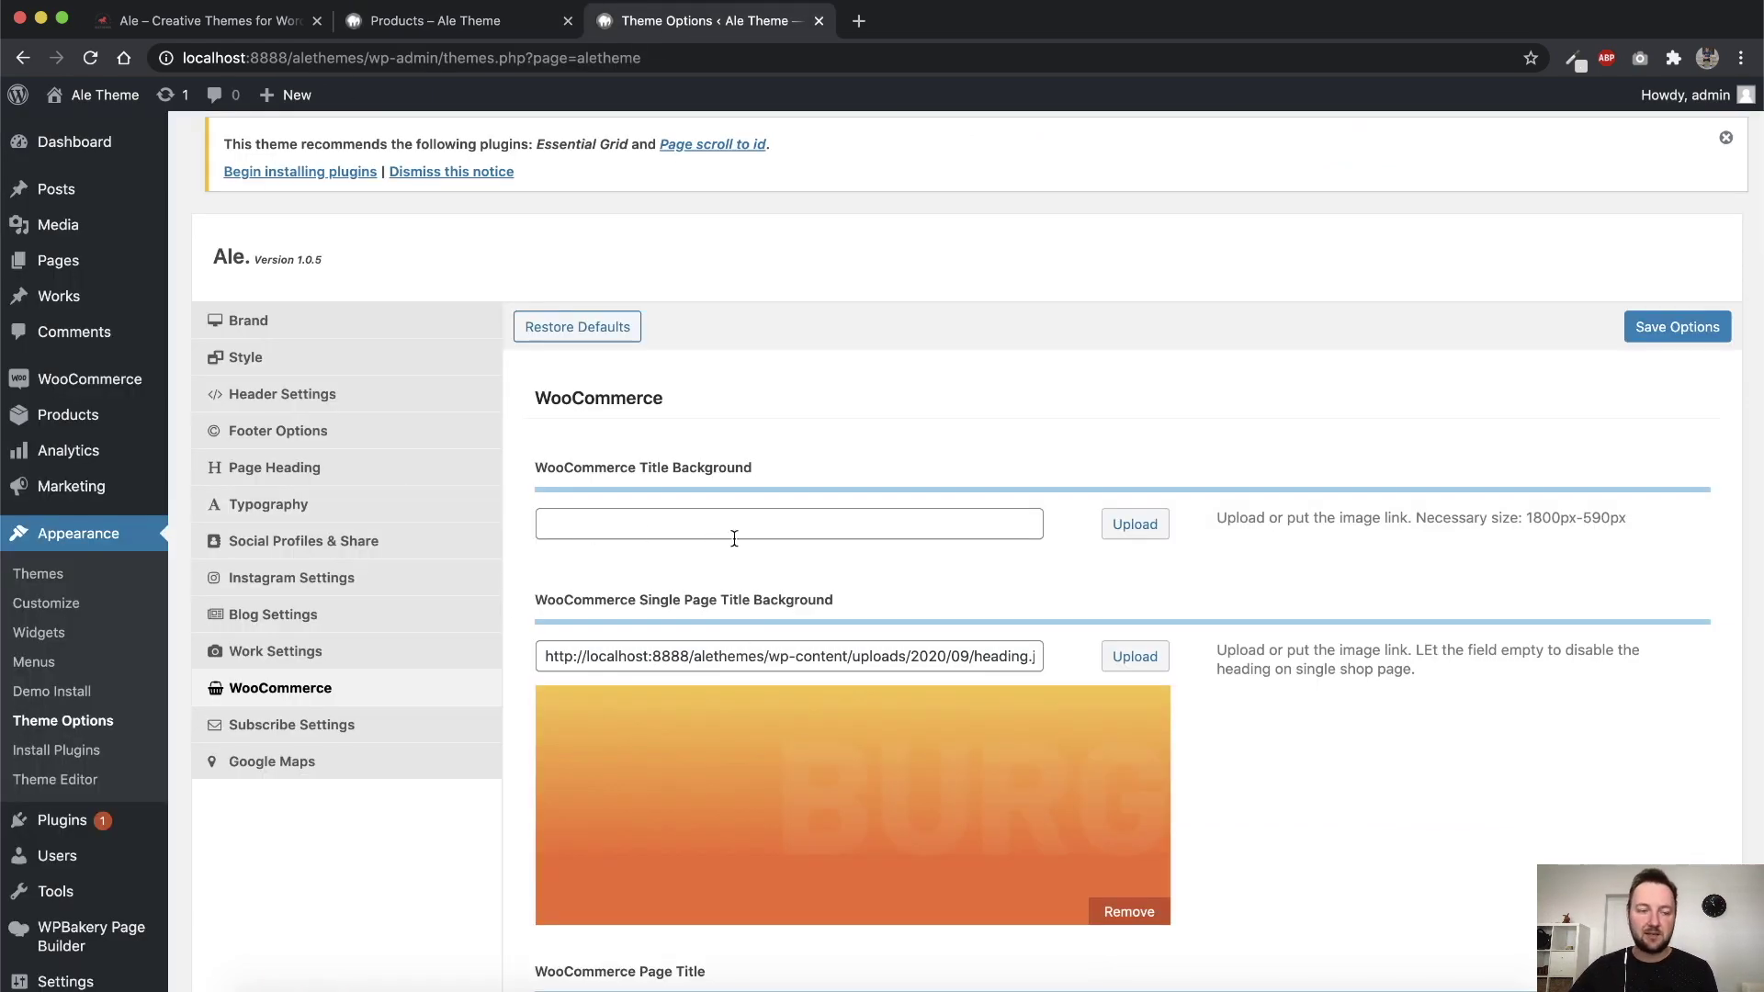
pyautogui.moveTo(73, 268)
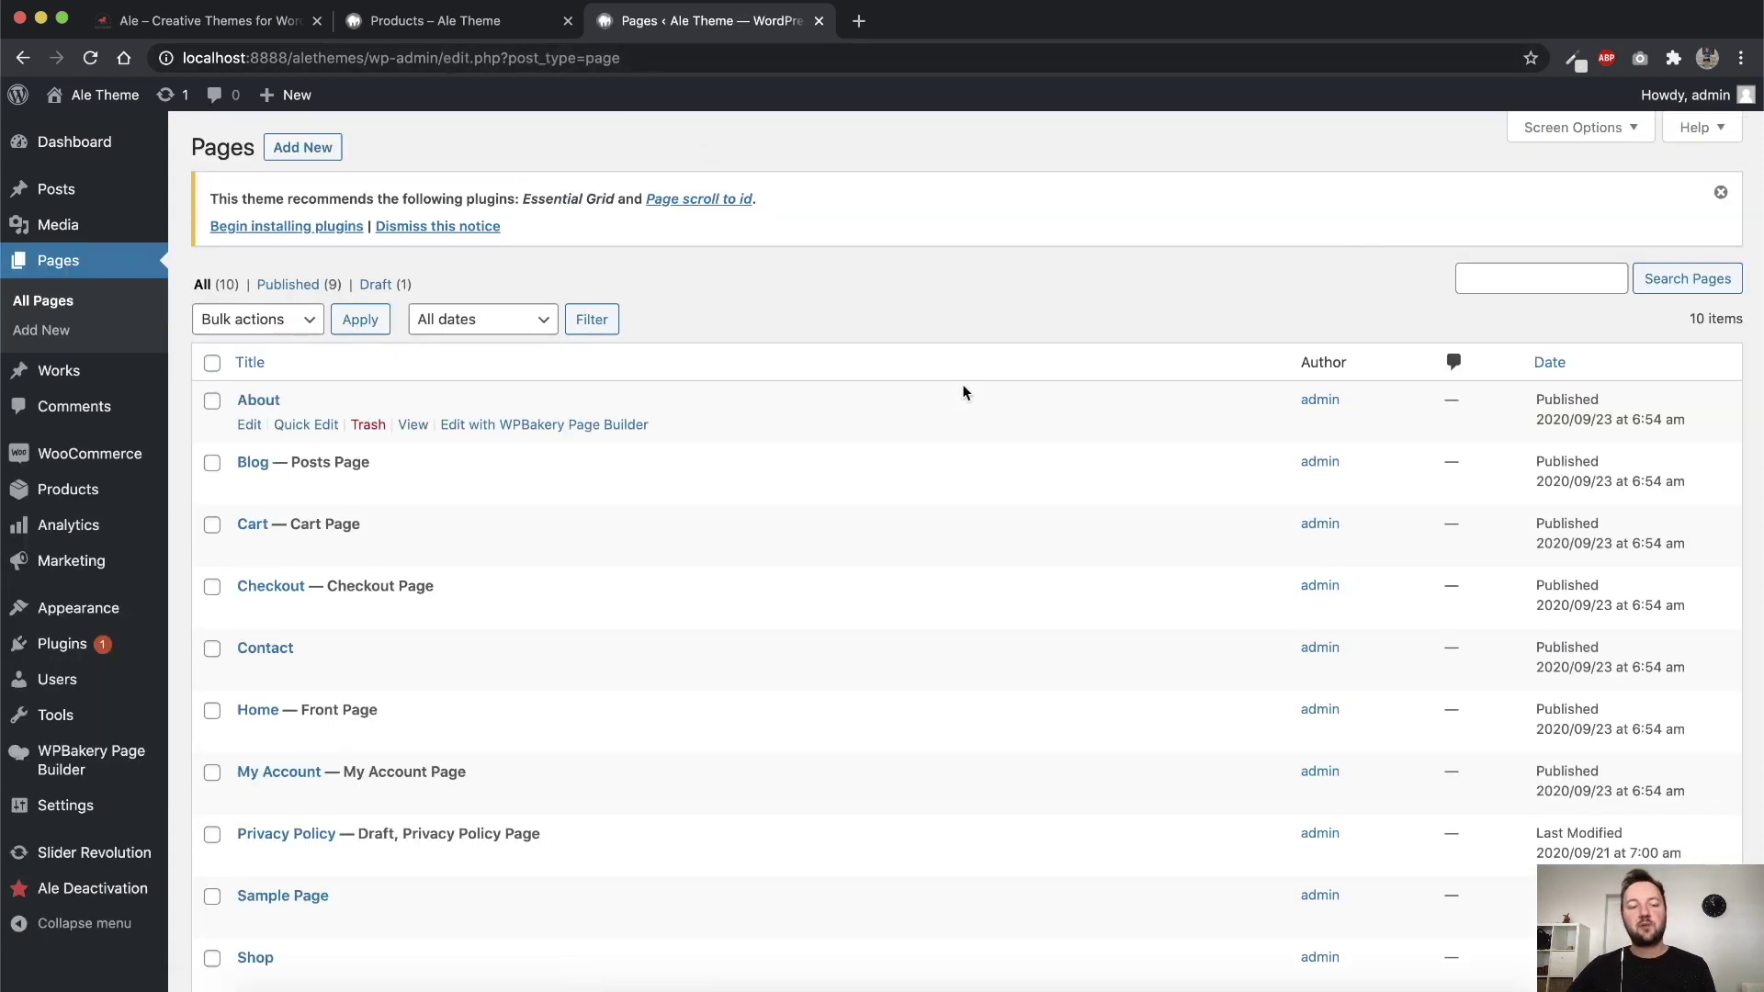
pyautogui.scroll(-4, 963, 390)
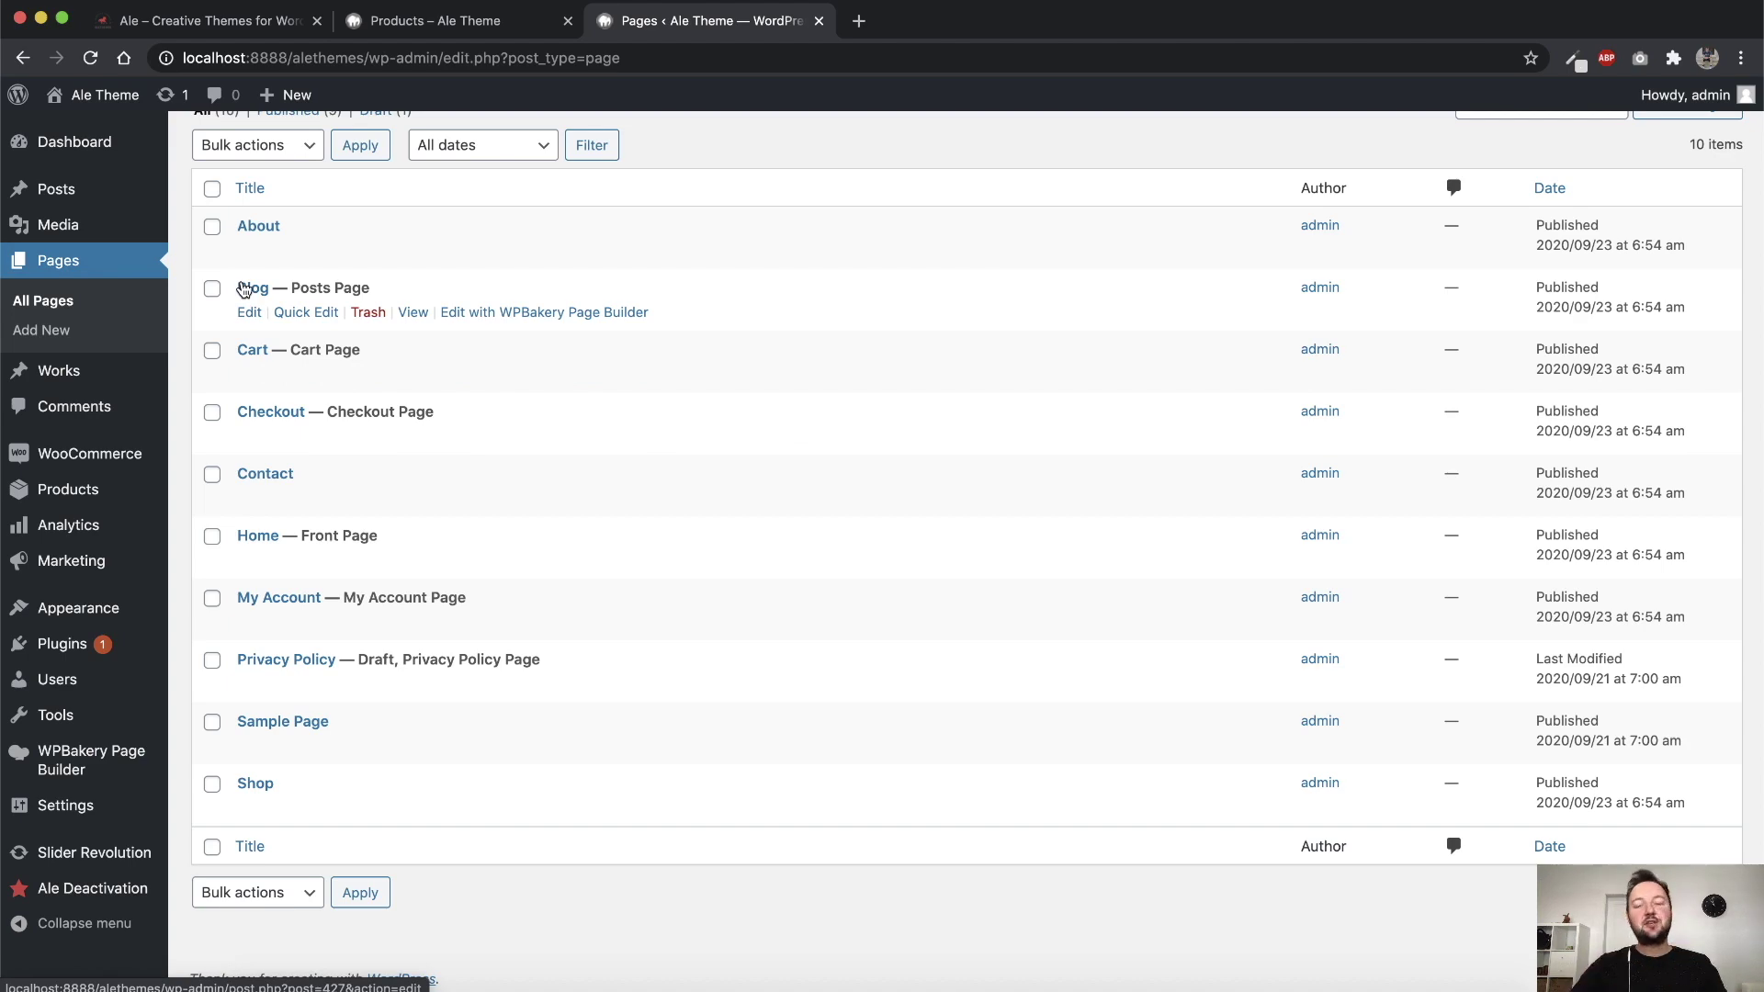
# Return to the burger site, open its home page and examine the sections down to the client testimonials
pyautogui.click(432, 20)
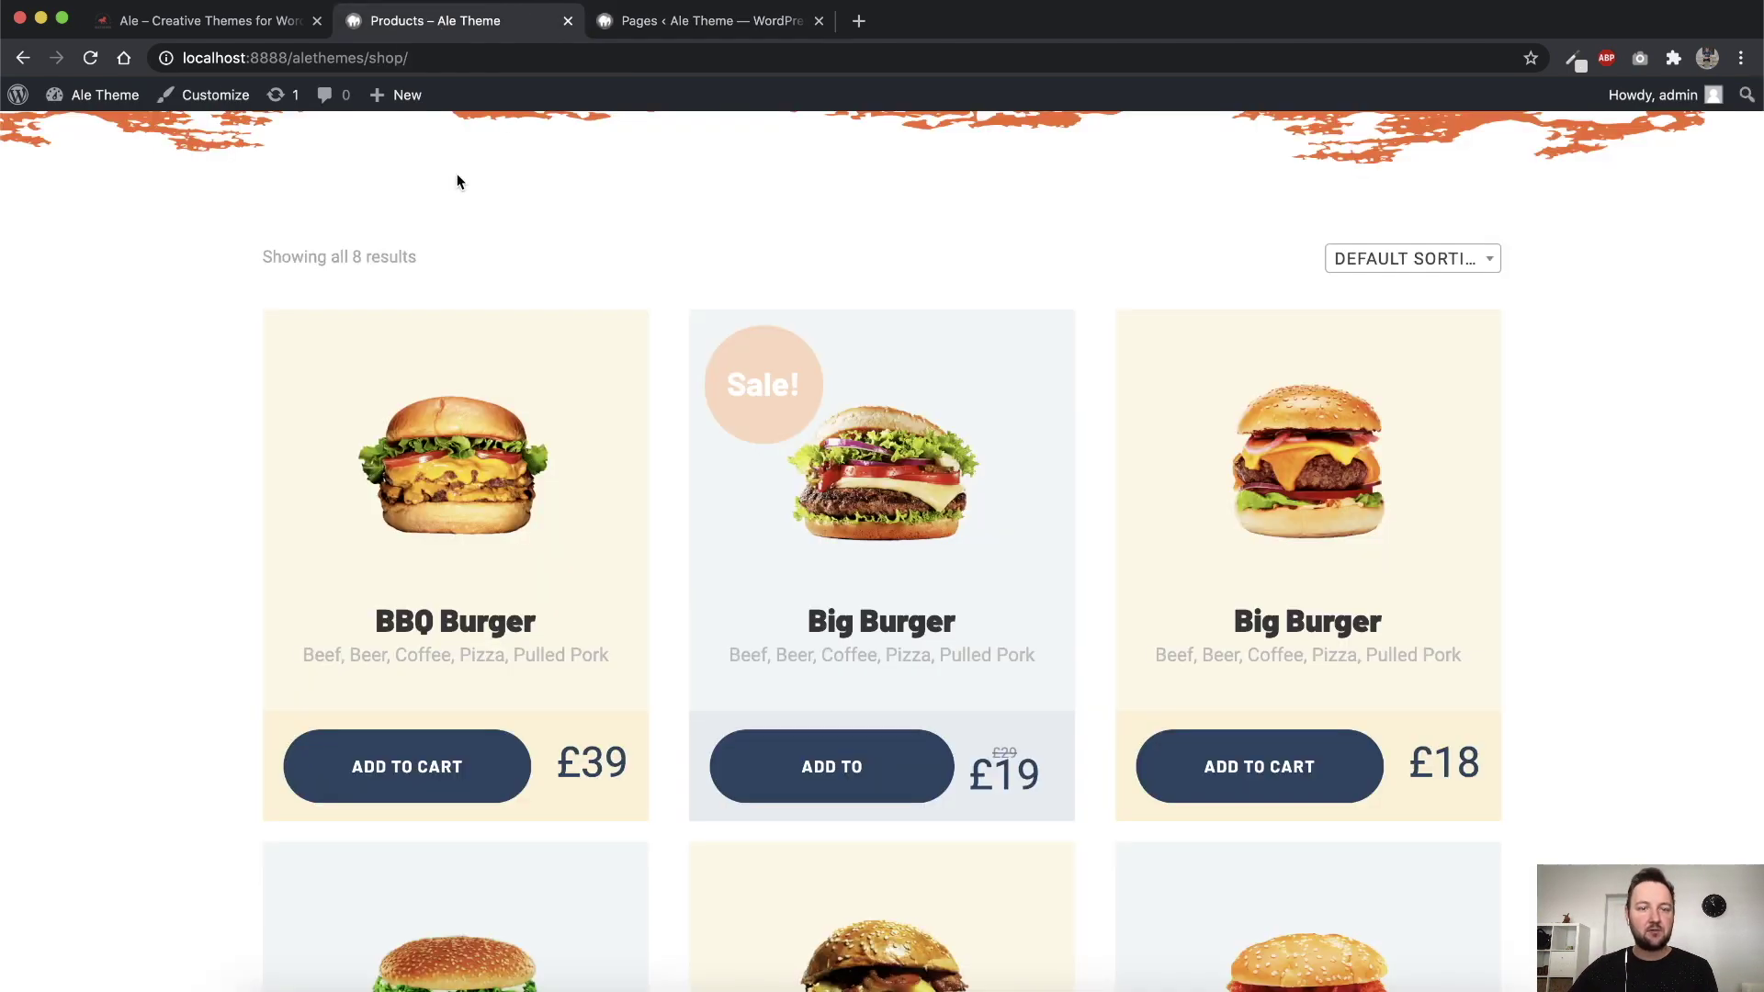
pyautogui.scroll(5, 546, 278)
pyautogui.click(189, 198)
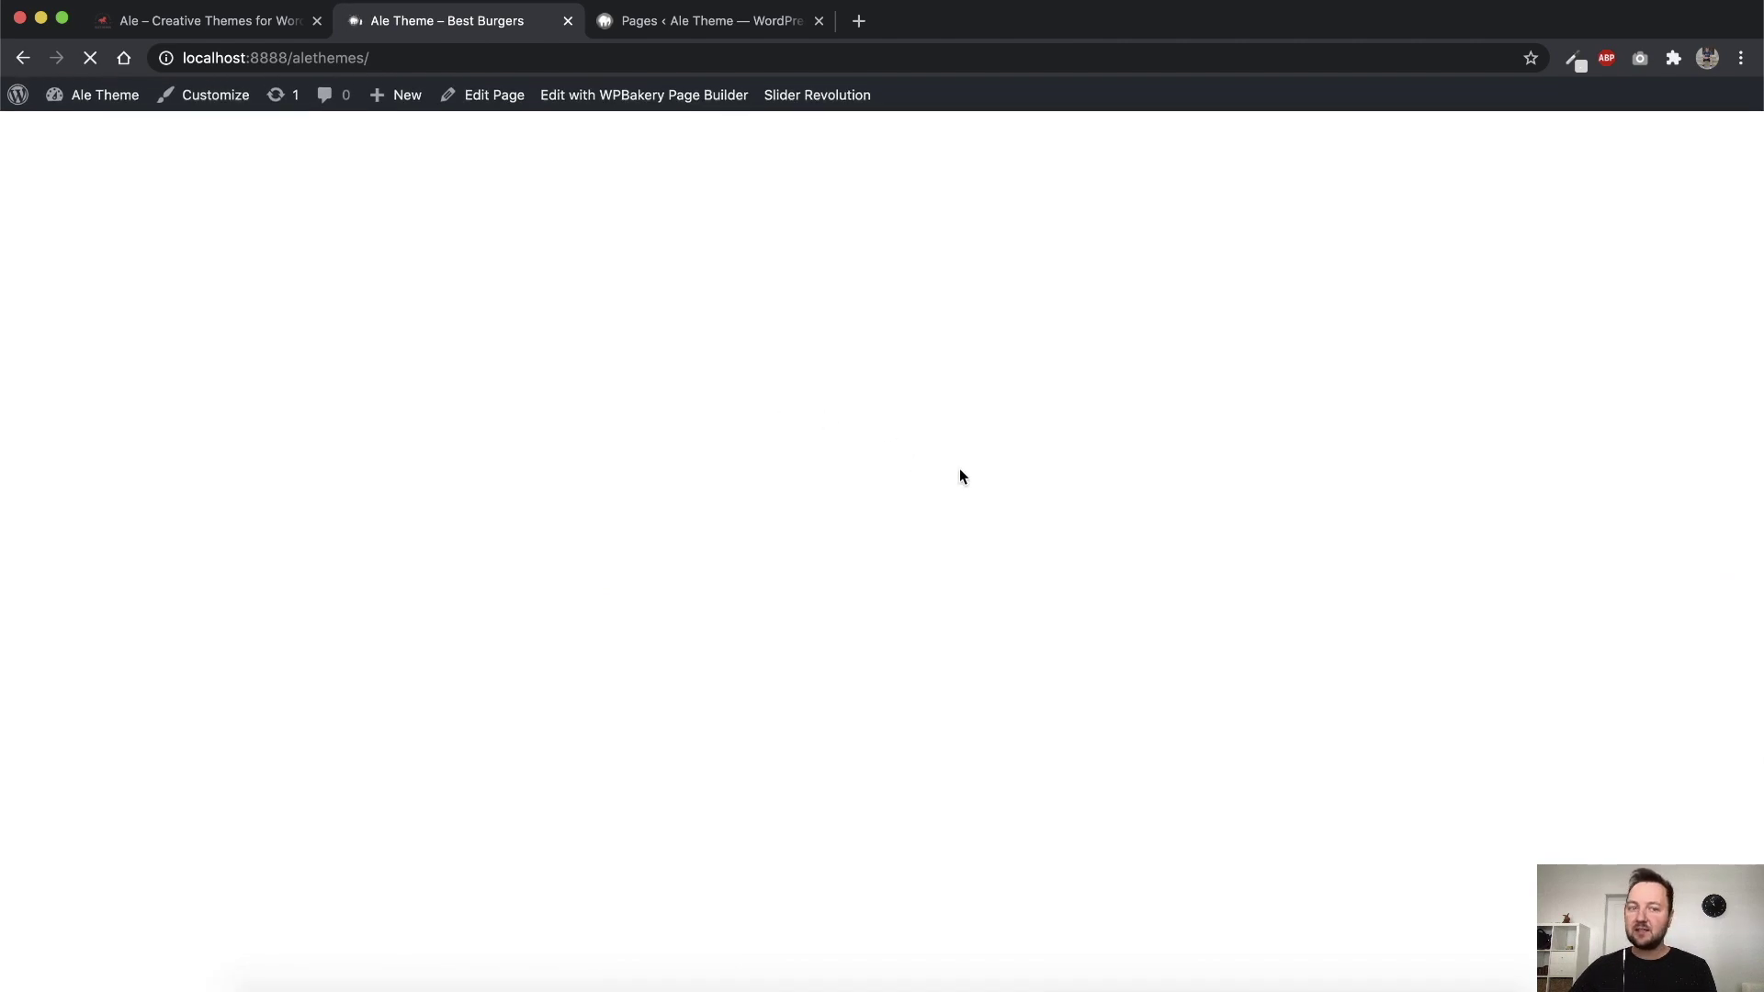
pyautogui.scroll(-10, 952, 471)
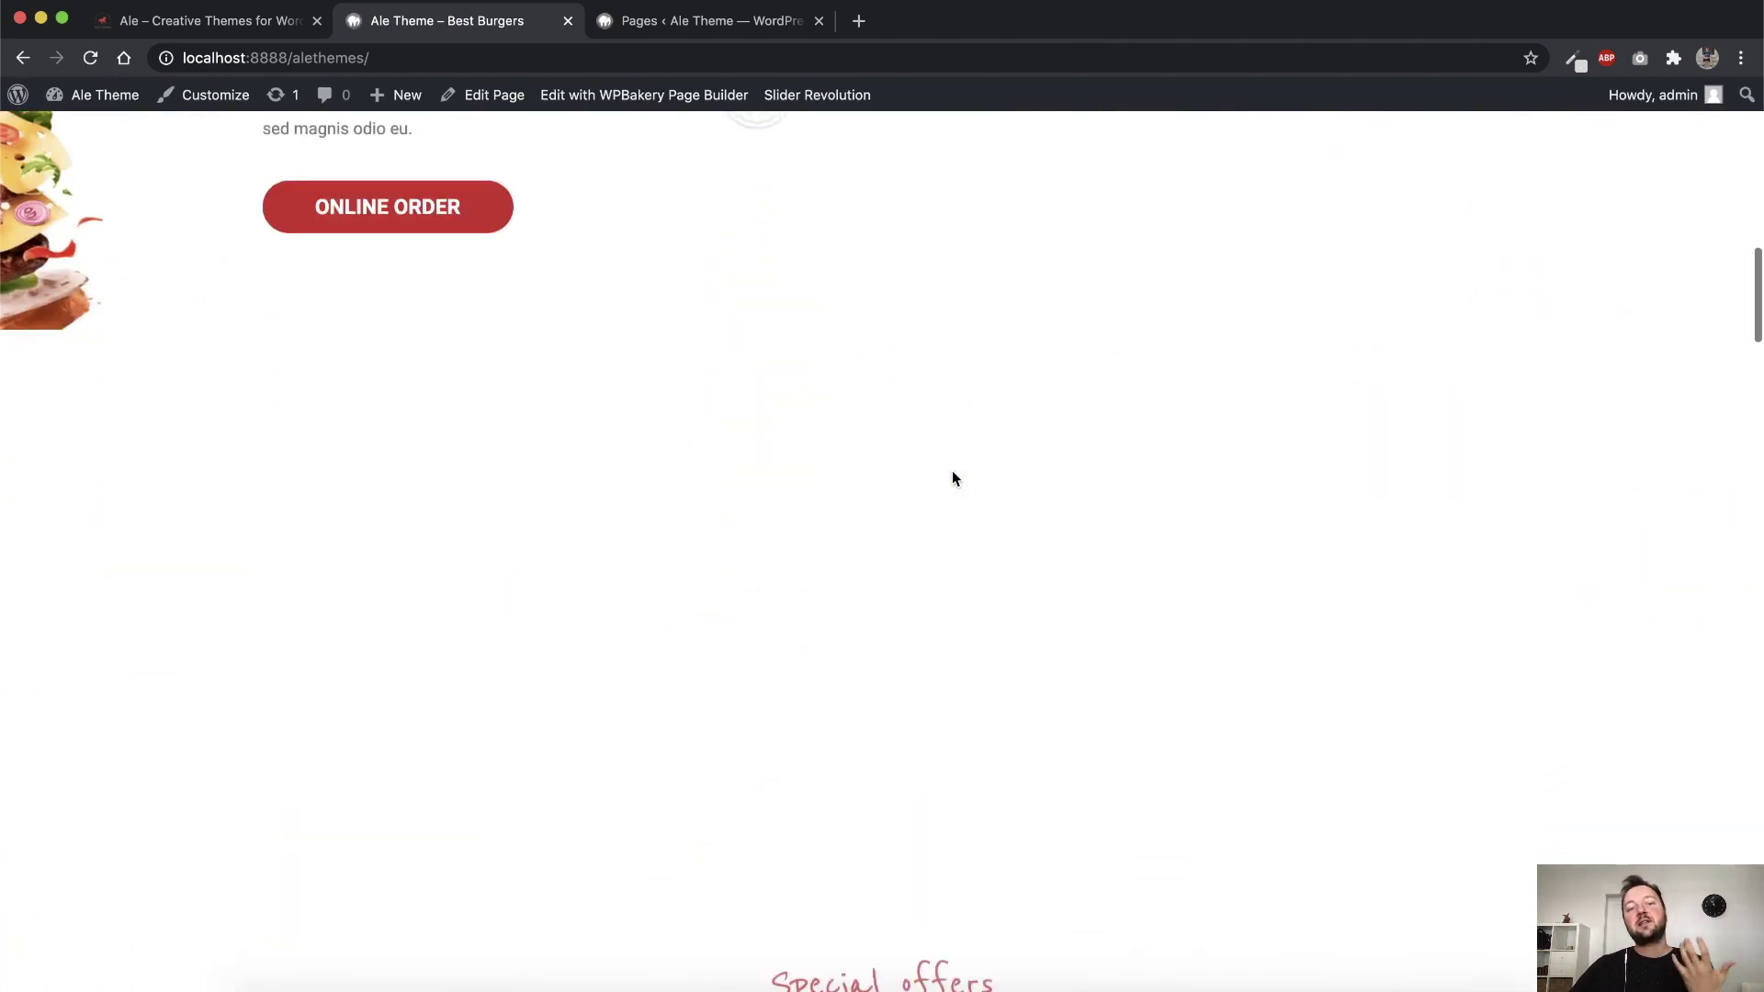
pyautogui.scroll(-20, 952, 475)
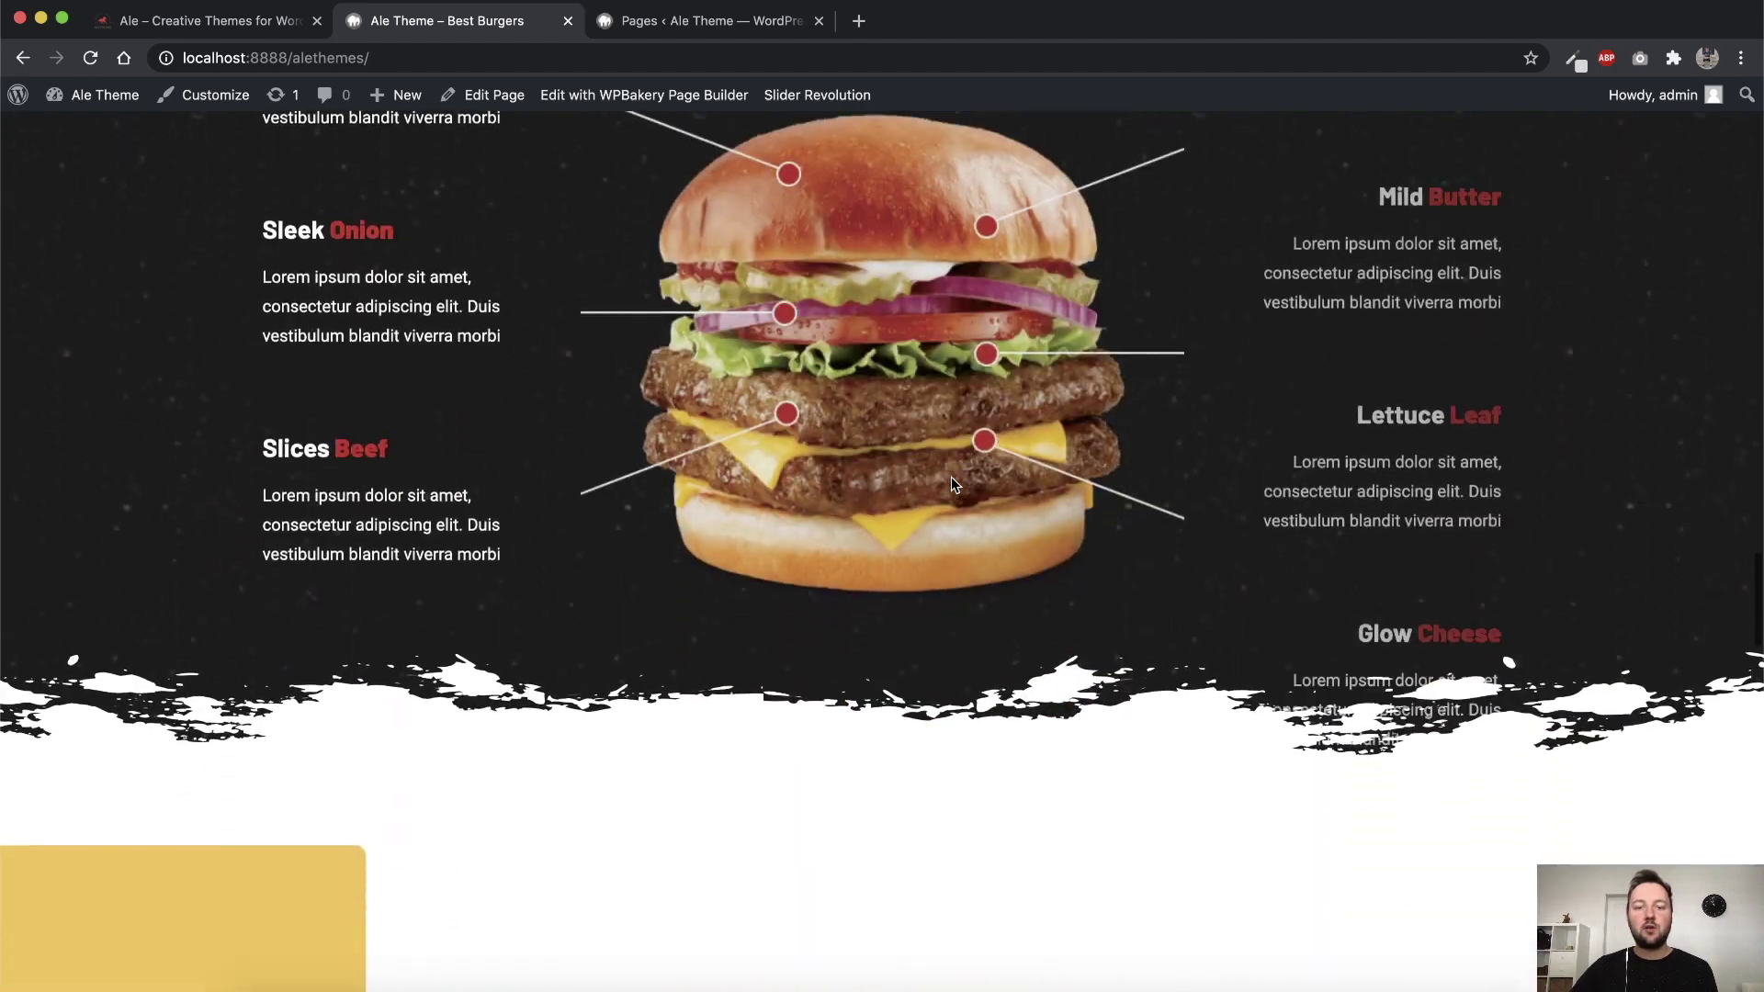
pyautogui.scroll(-15, 951, 485)
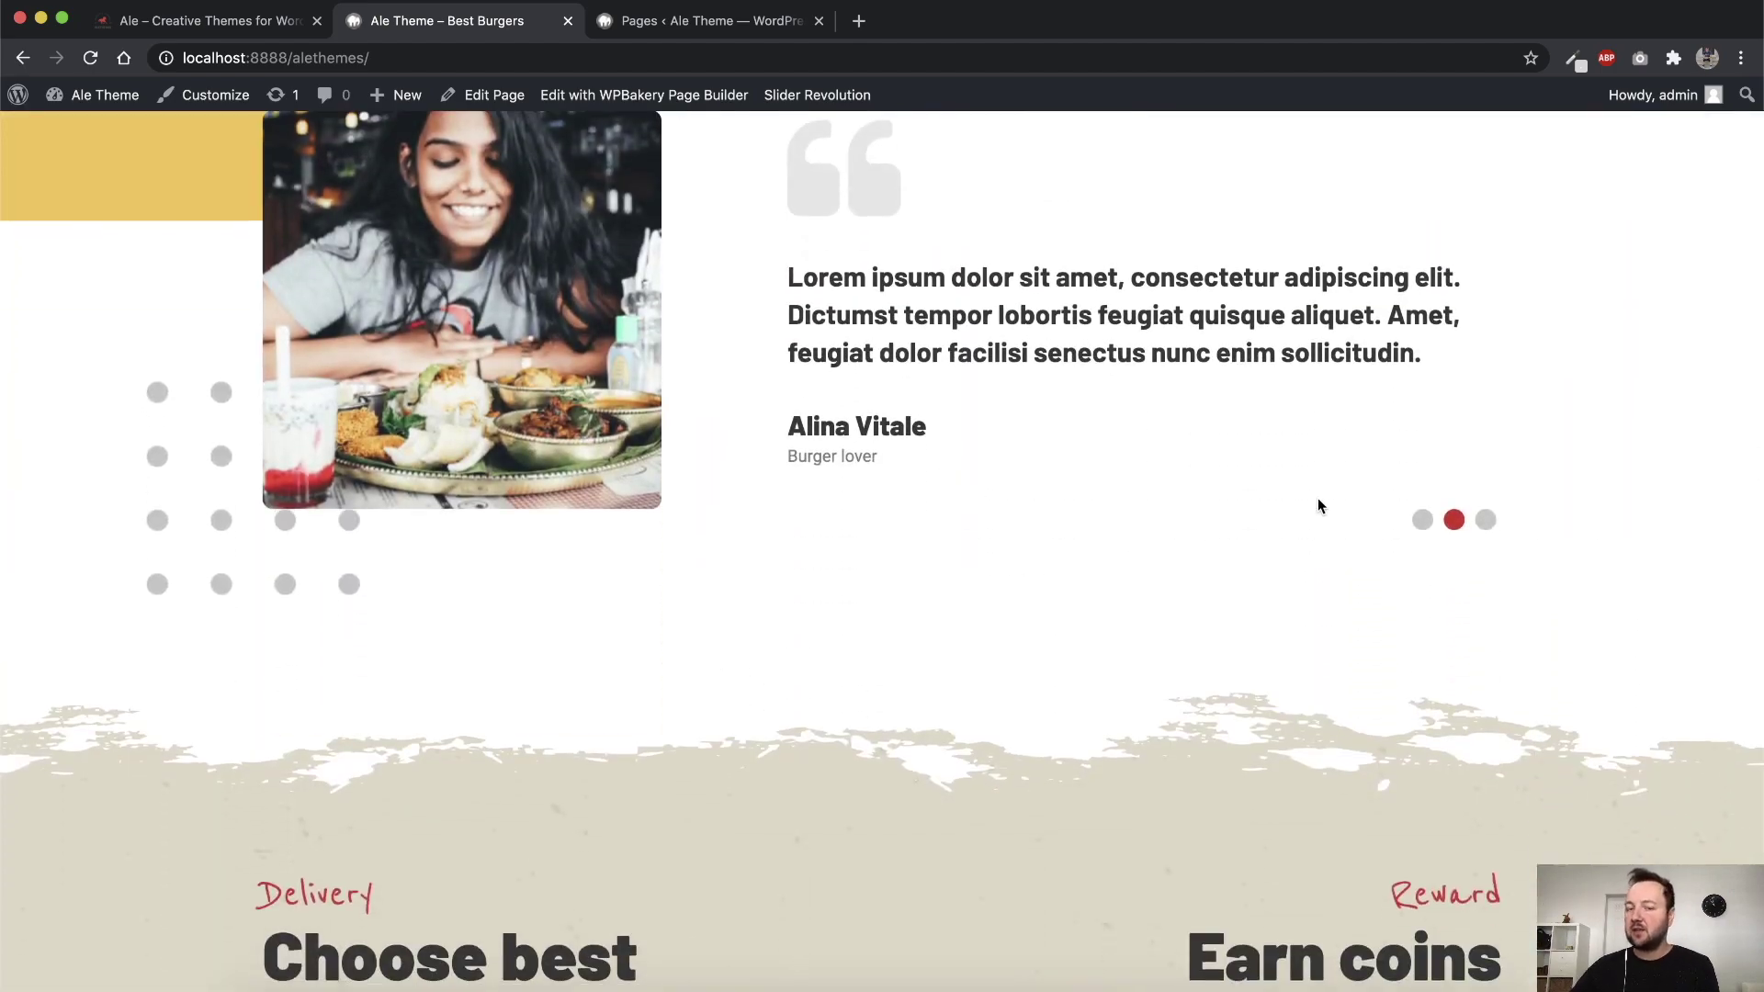
# Go through all three slides of the client testimonials slider on the home page
pyautogui.click(1421, 521)
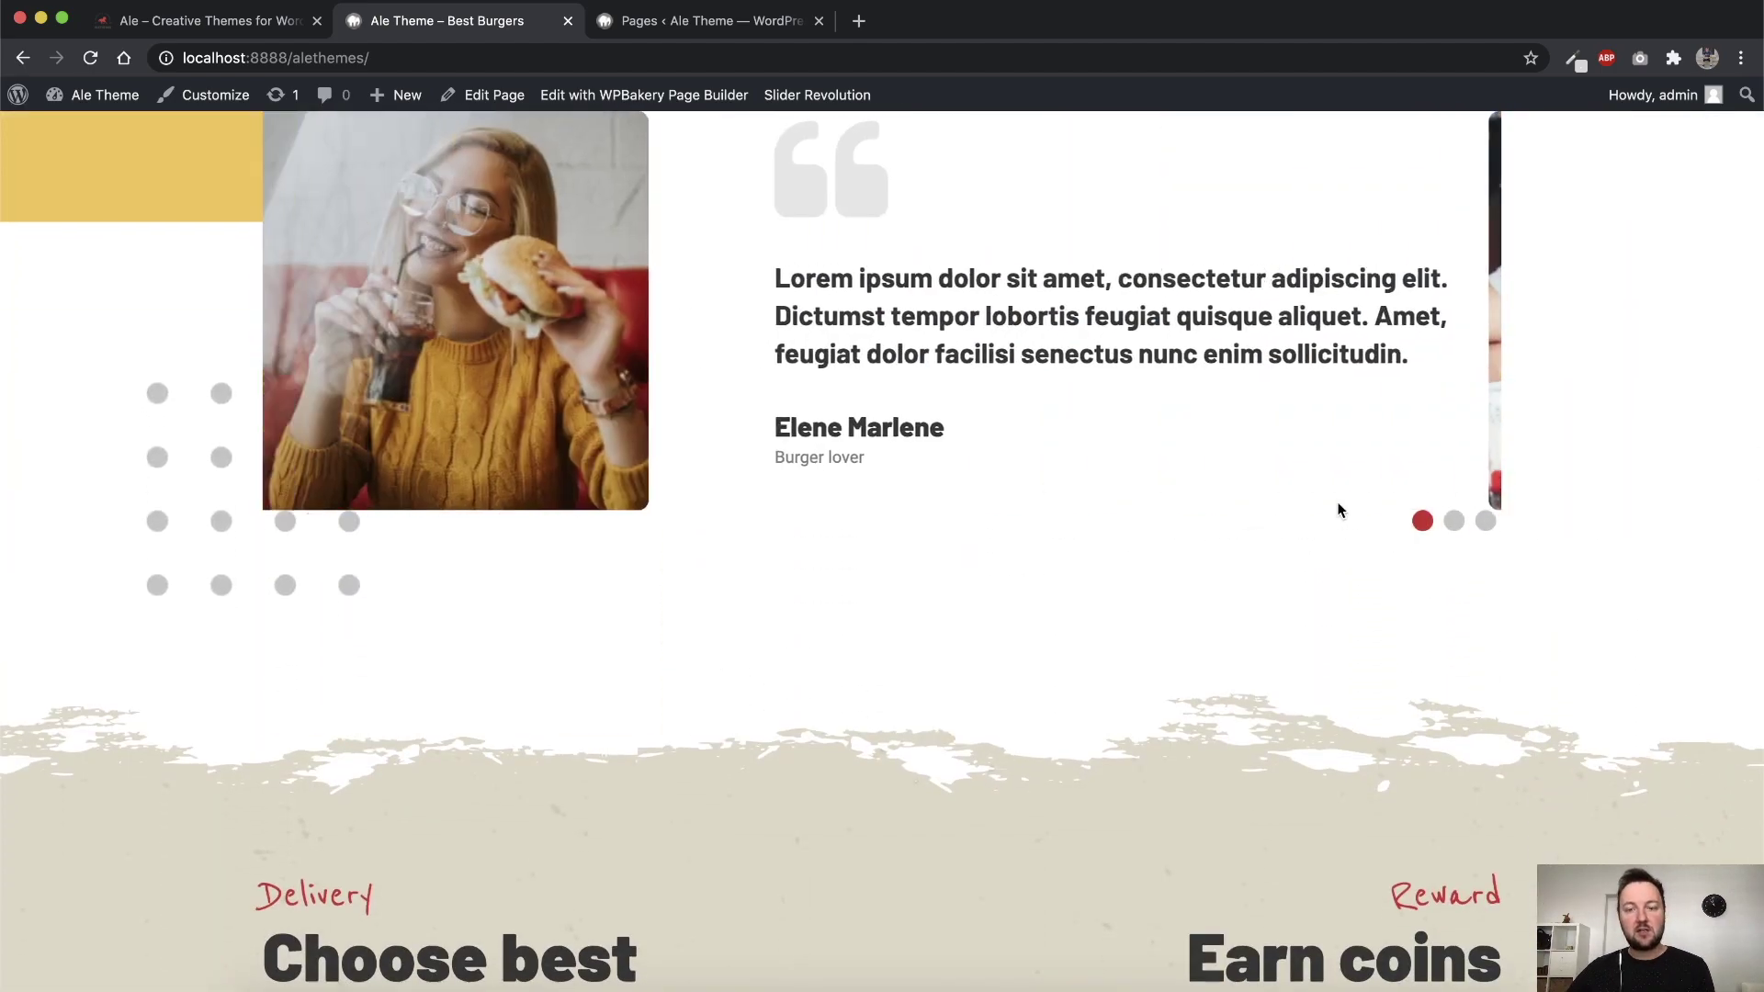
pyautogui.scroll(1, 1341, 515)
pyautogui.click(1454, 604)
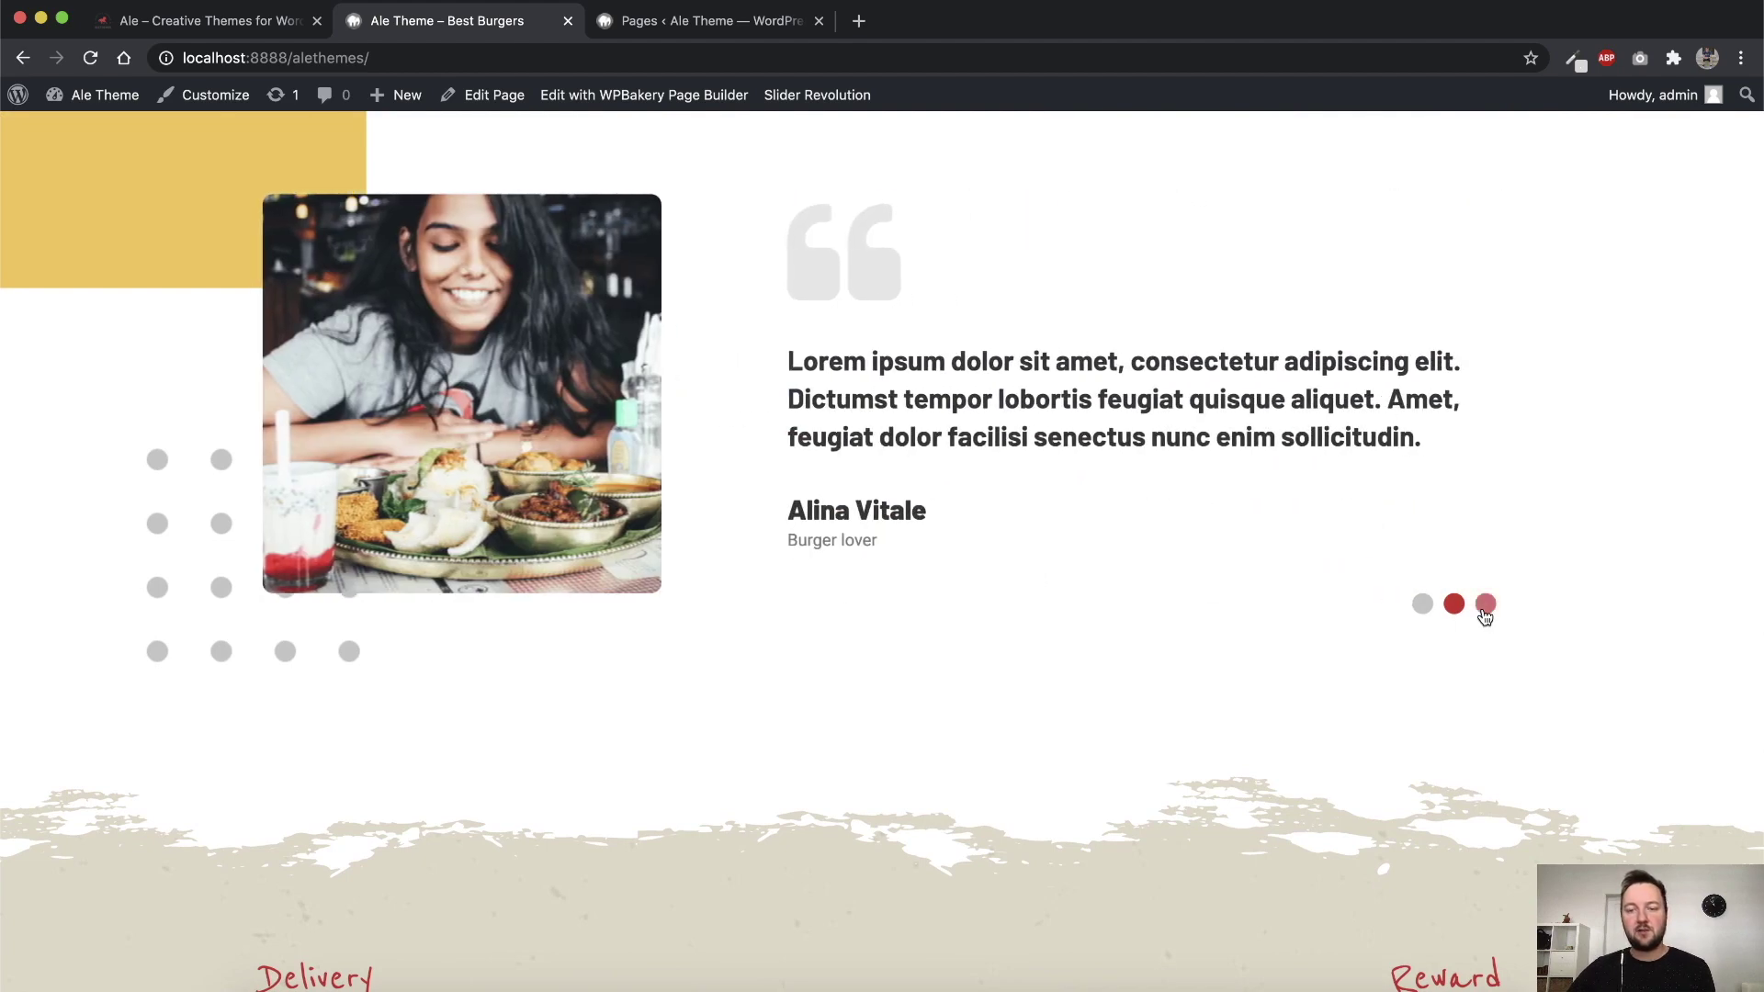
pyautogui.click(1486, 606)
pyautogui.scroll(1, 1221, 571)
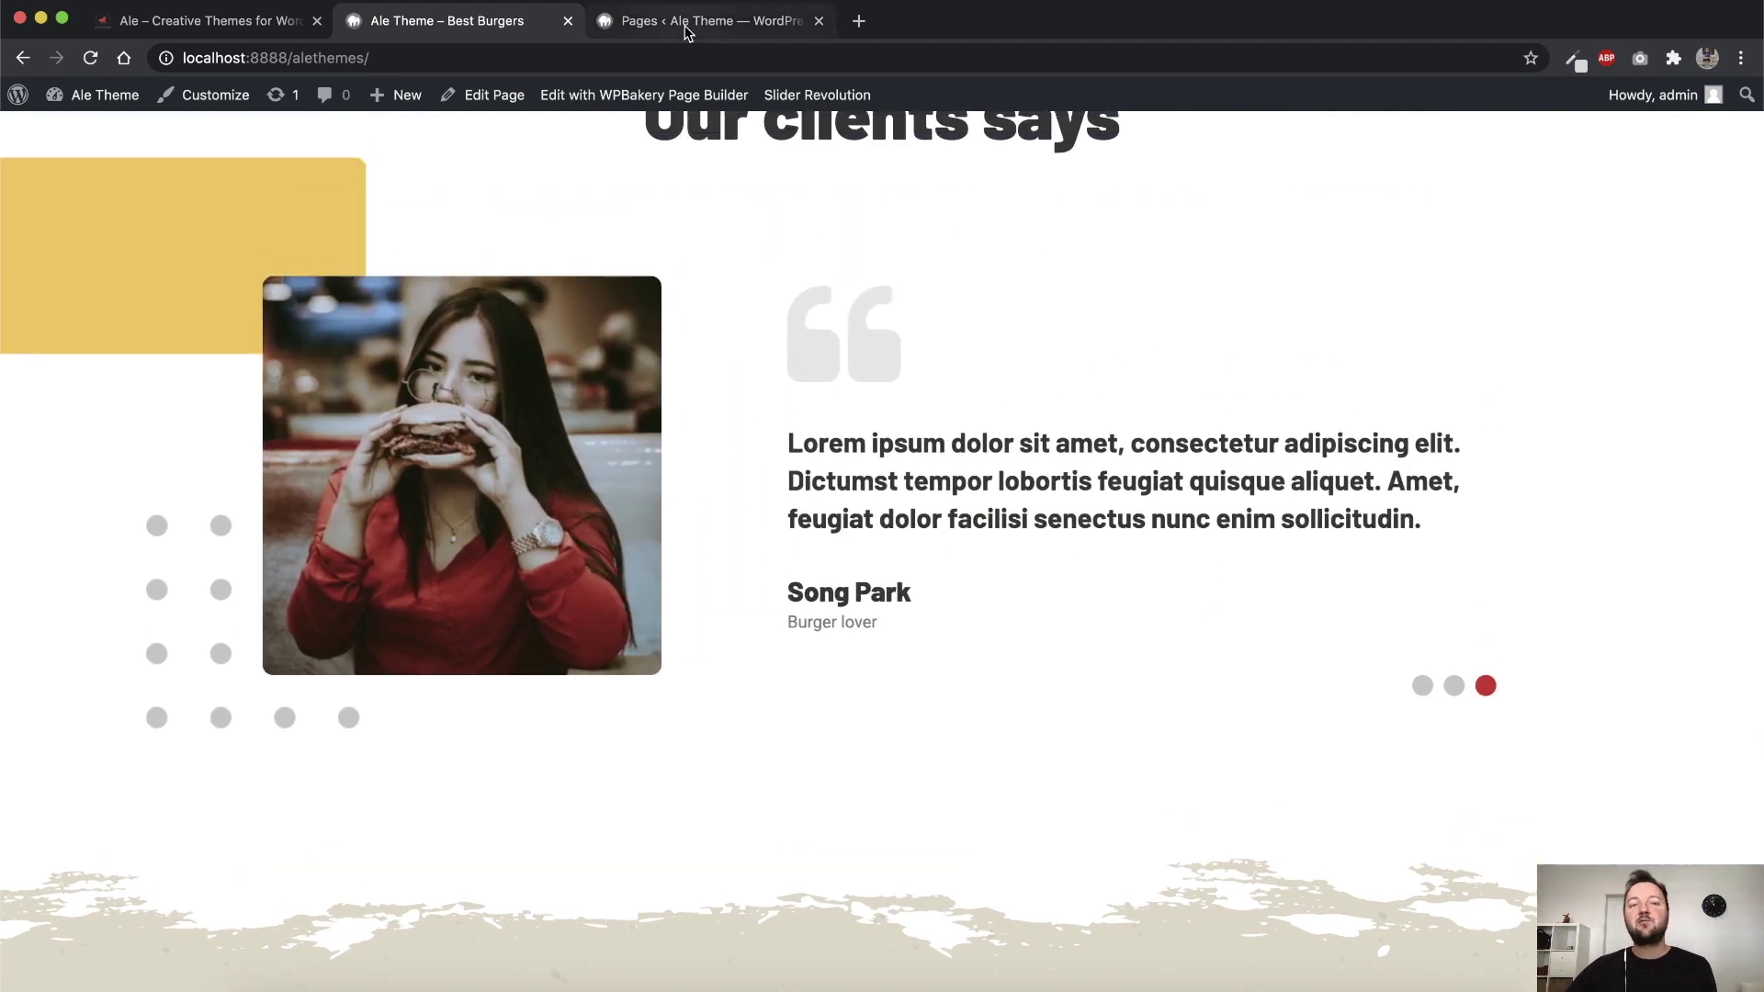
# Open the Home front page for editing and find the testimonials slider in its WPBakery Page Builder layout
pyautogui.click(687, 27)
pyautogui.click(258, 536)
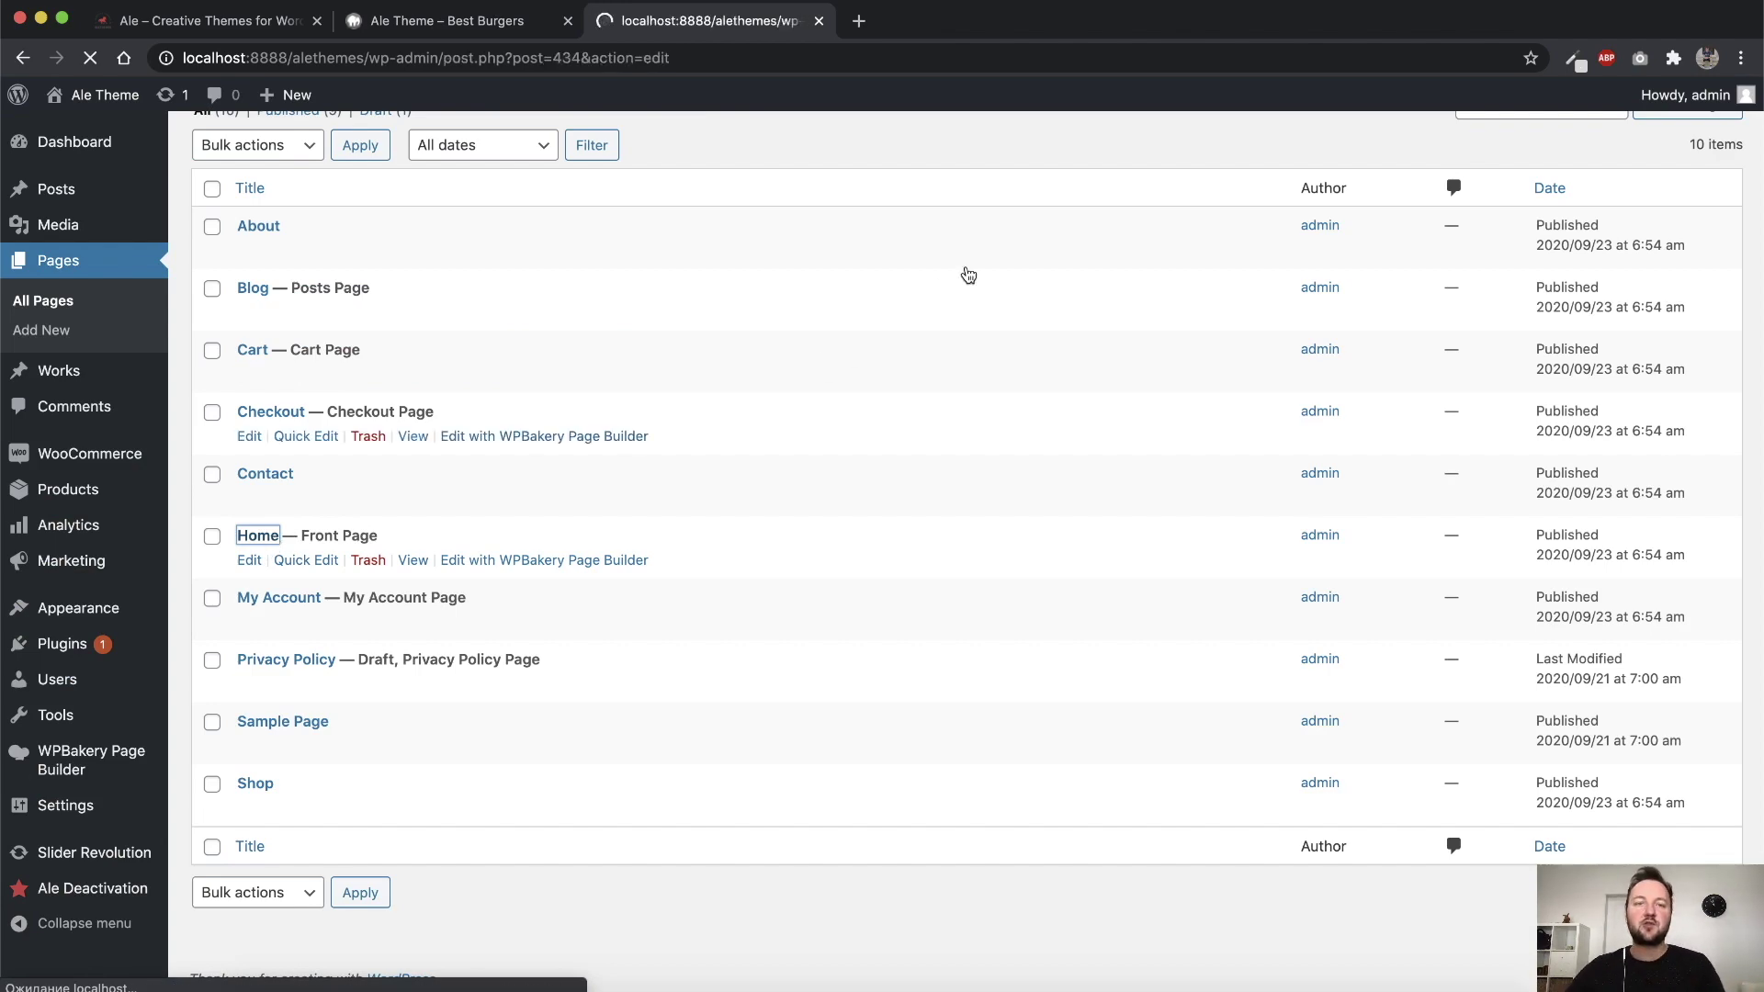
pyautogui.scroll(-10, 893, 371)
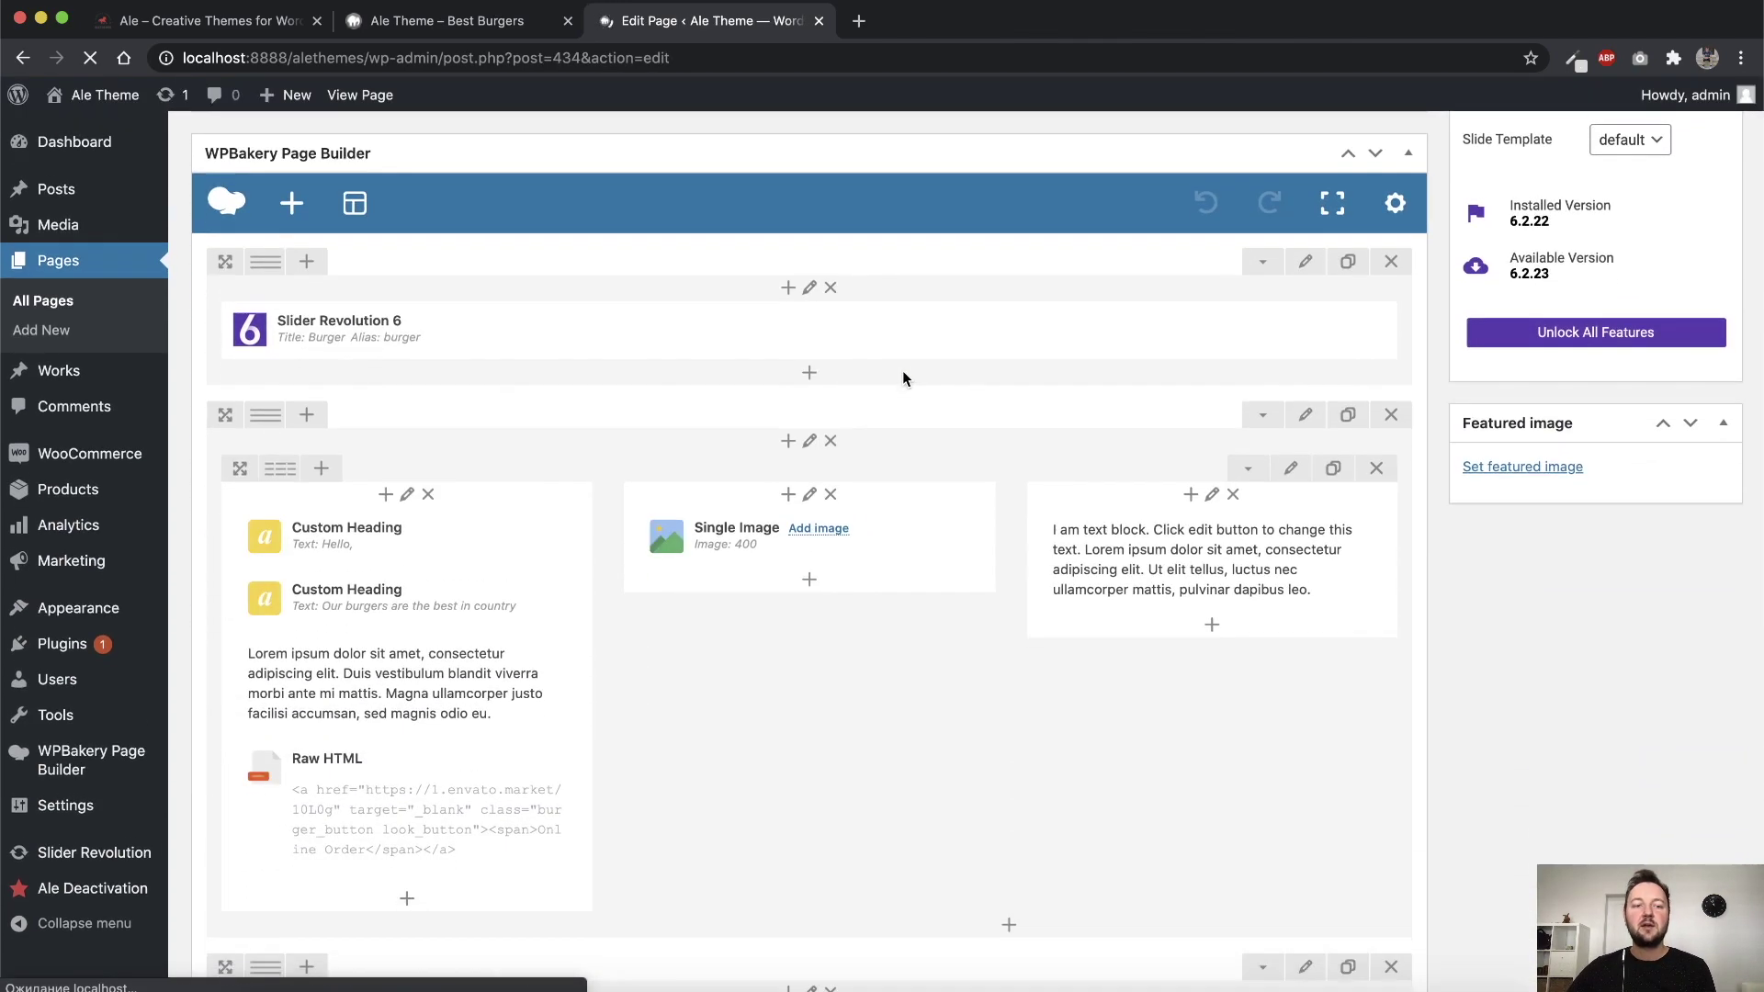
pyautogui.scroll(-15, 1007, 549)
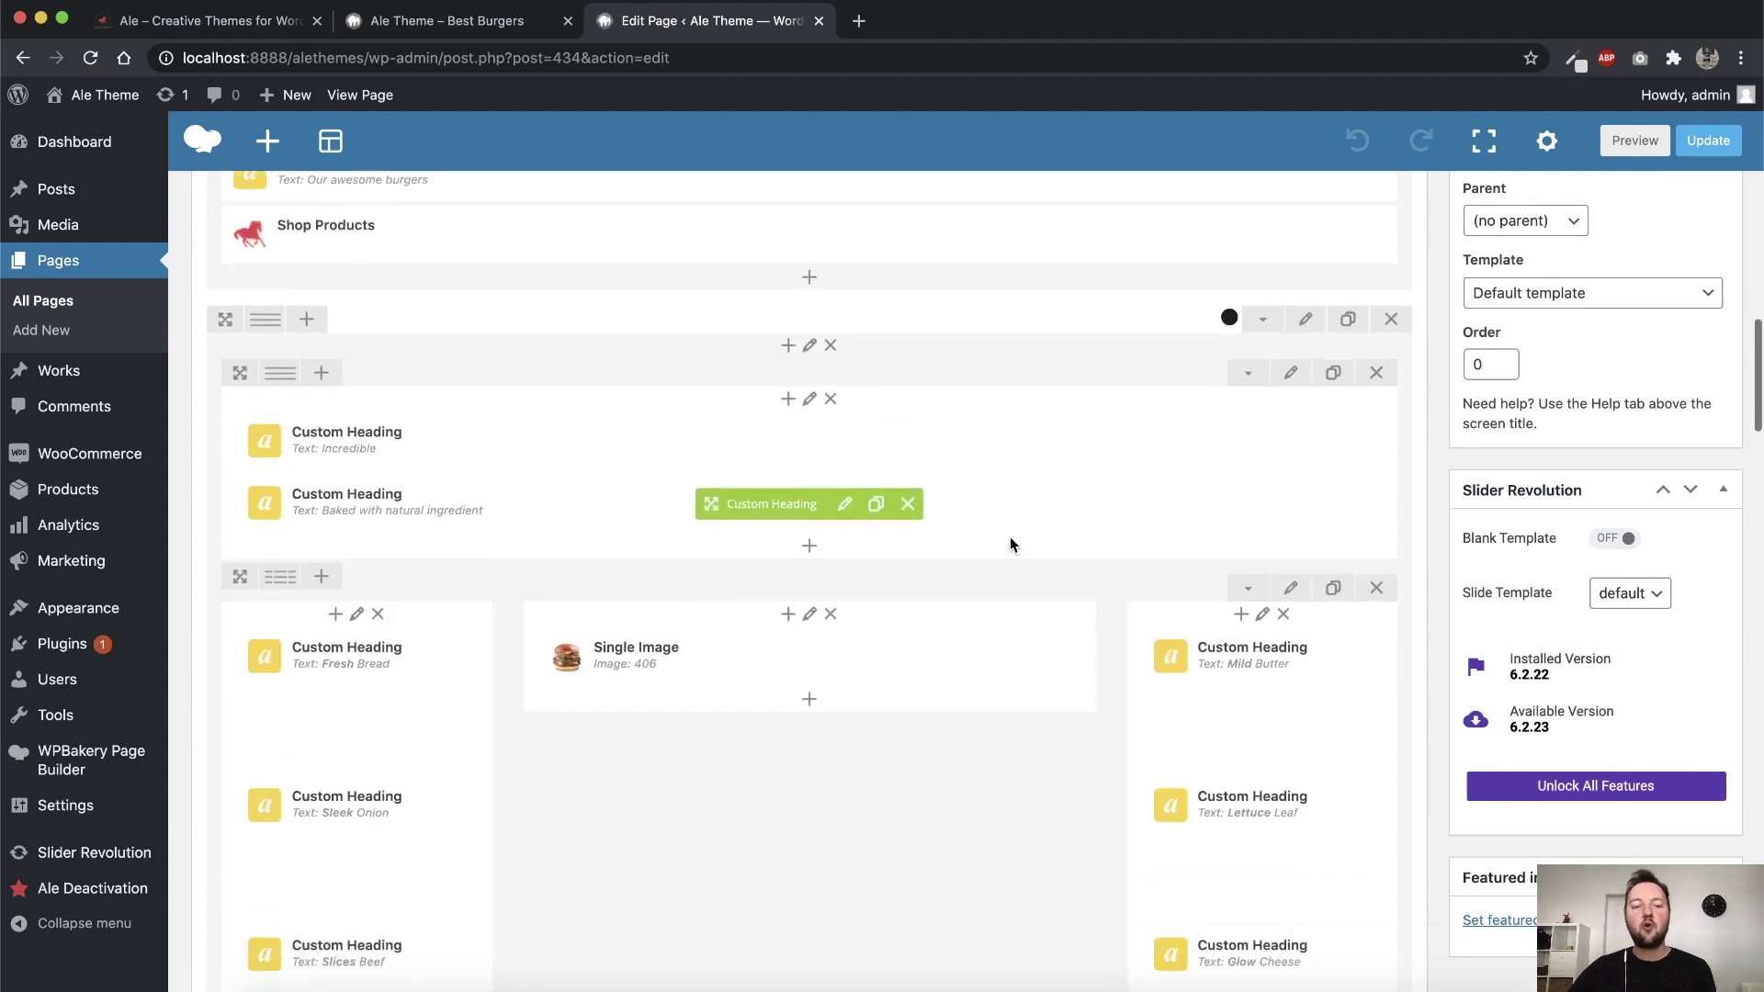
pyautogui.scroll(3, 968, 509)
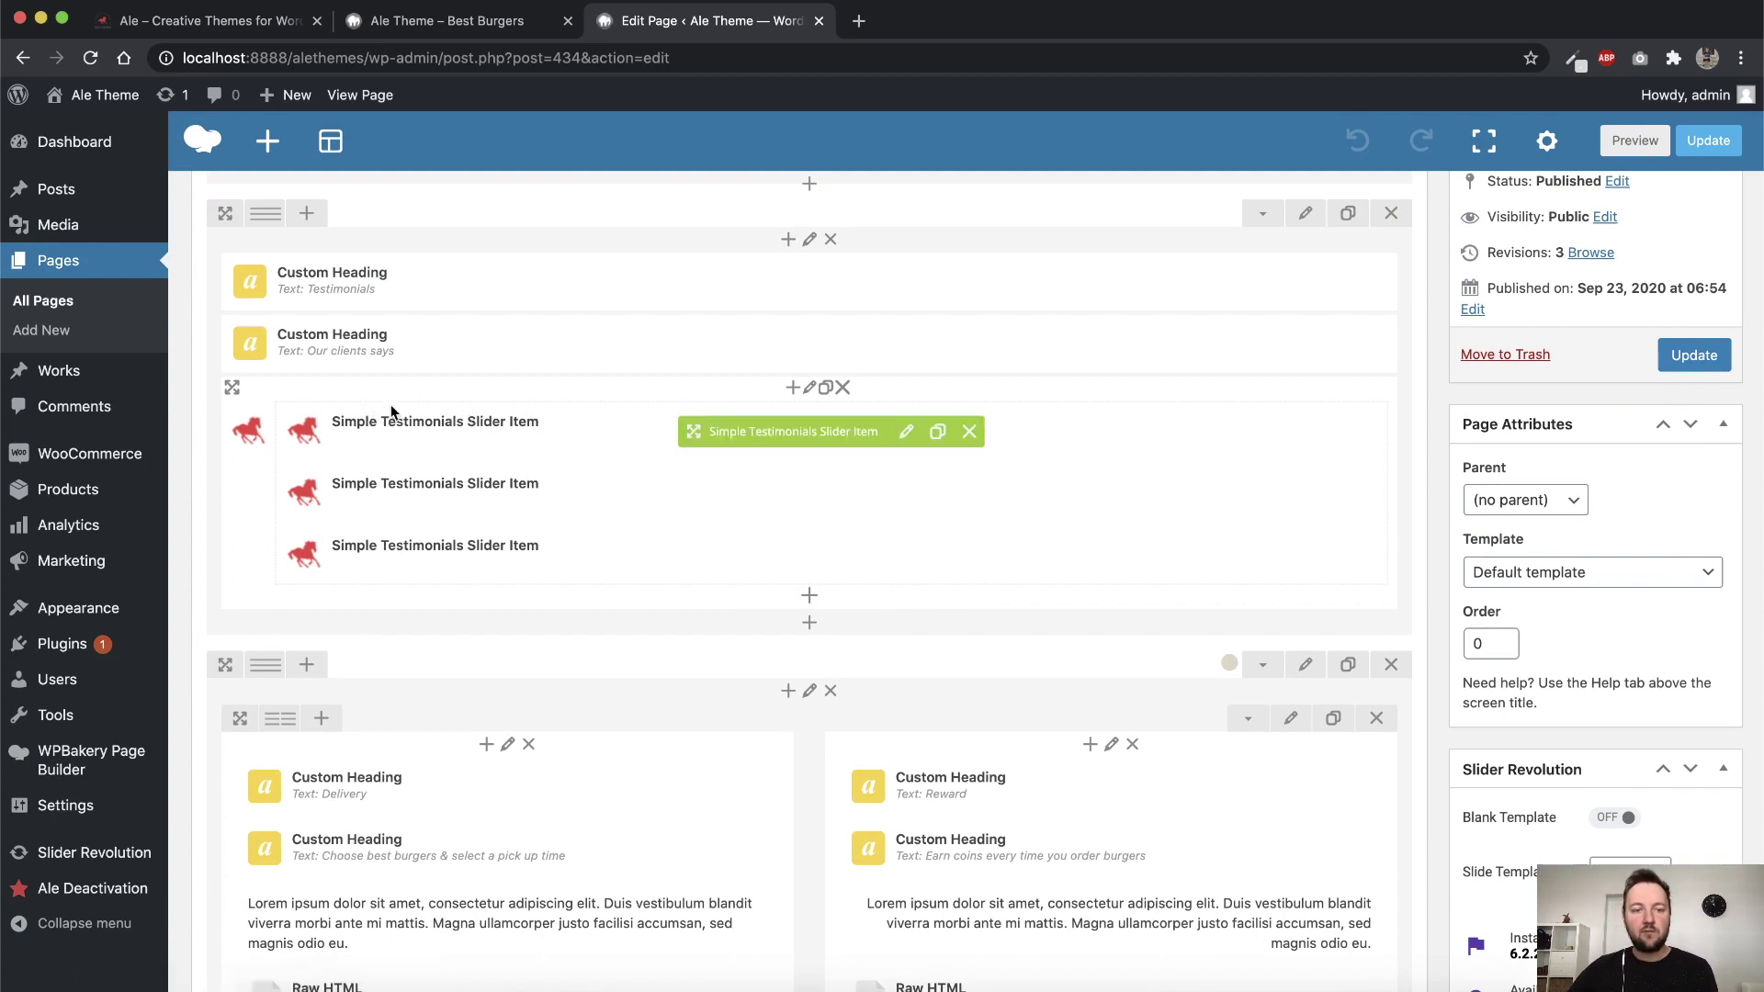
# Examine the settings of the first and third Simple Testimonials Slider Items, closing each without changes
pyautogui.click(906, 432)
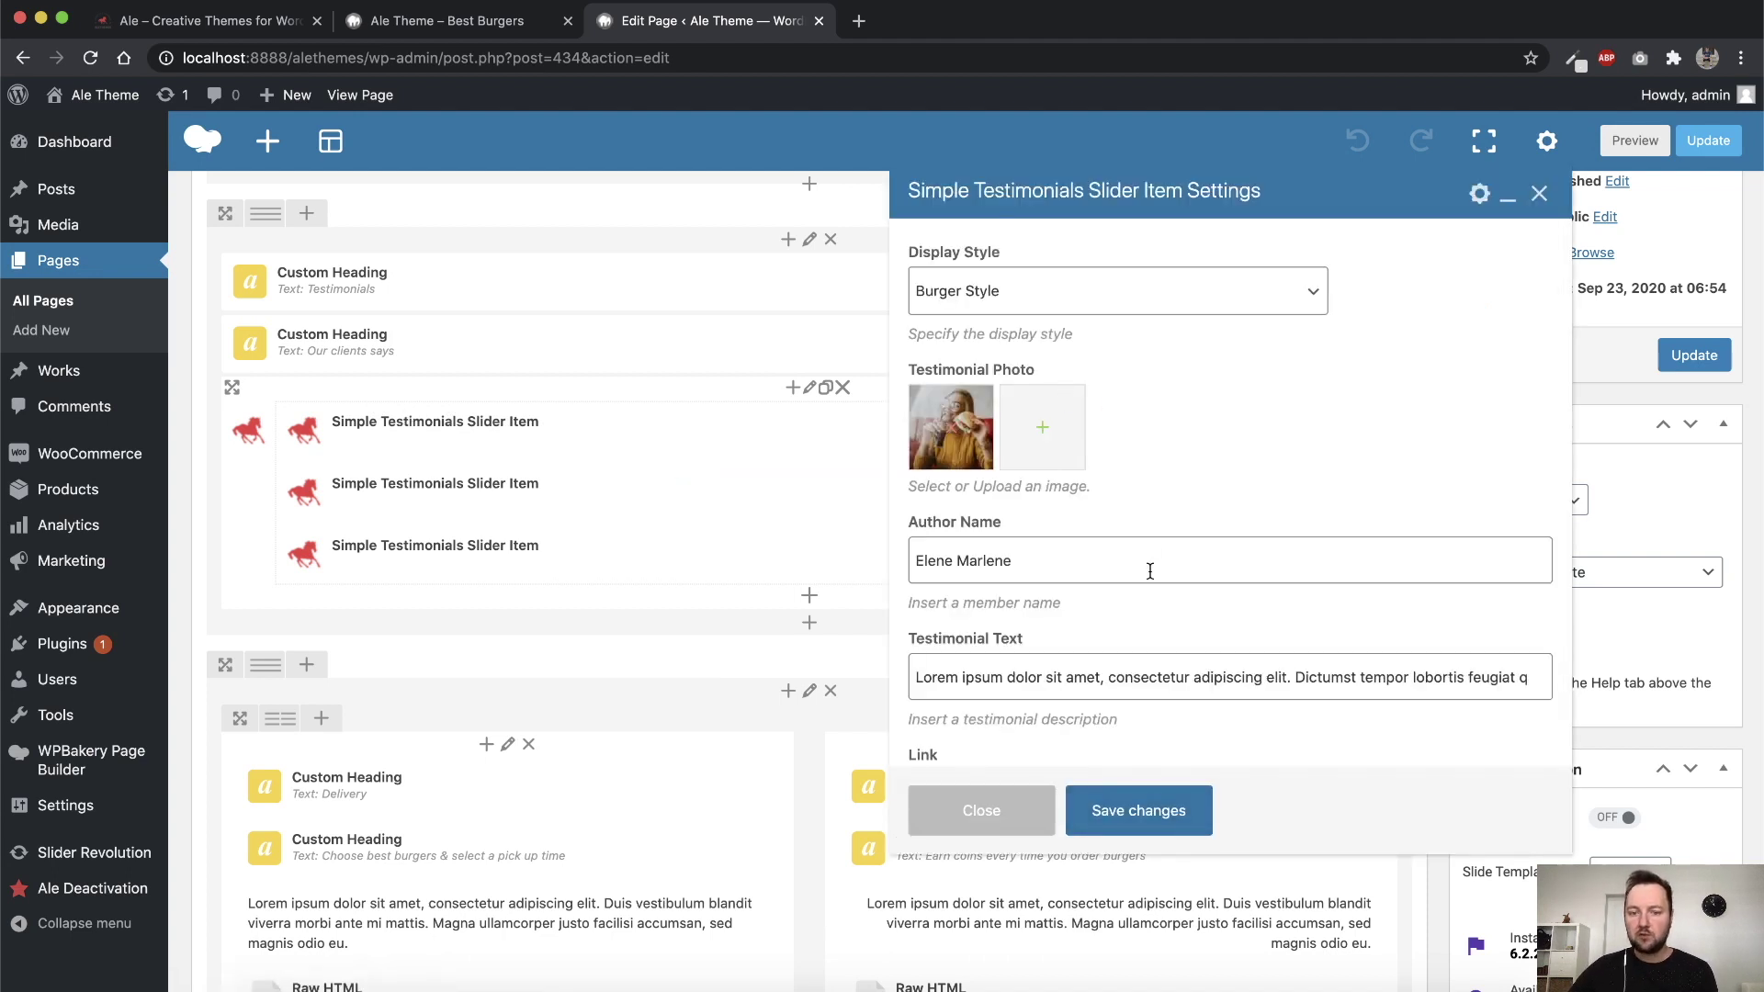
pyautogui.scroll(-2, 1142, 571)
pyautogui.scroll(2, 1154, 571)
pyautogui.click(978, 806)
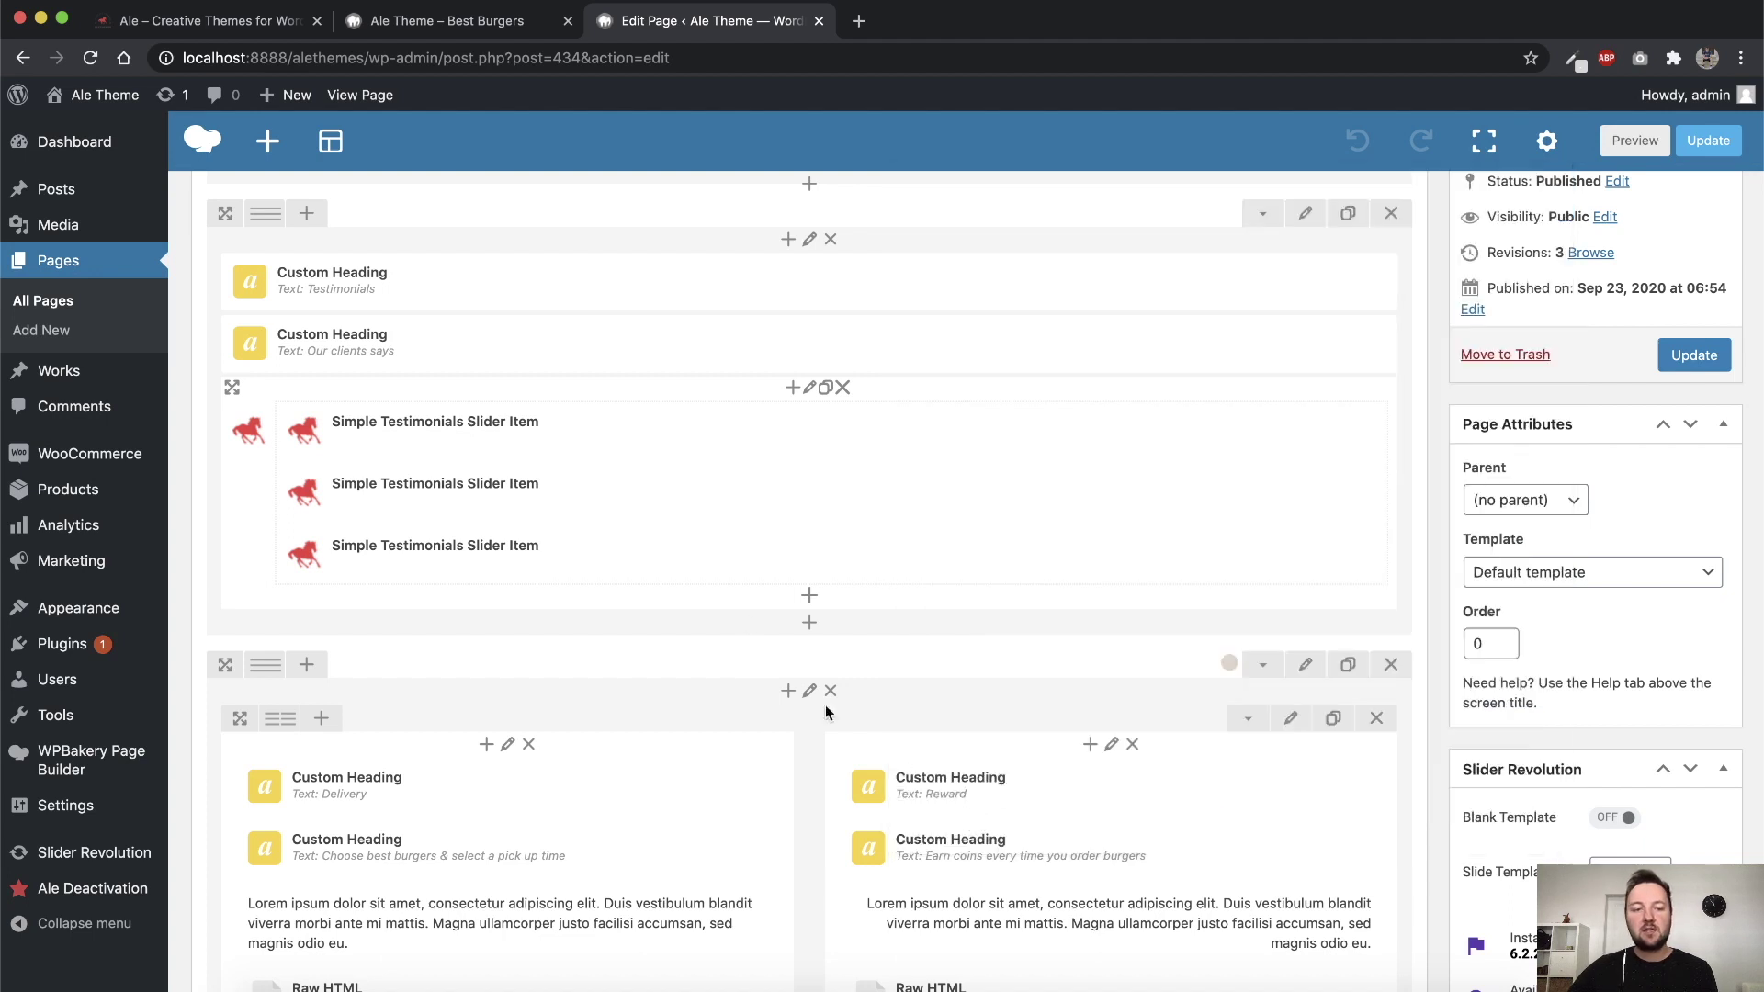
pyautogui.click(913, 557)
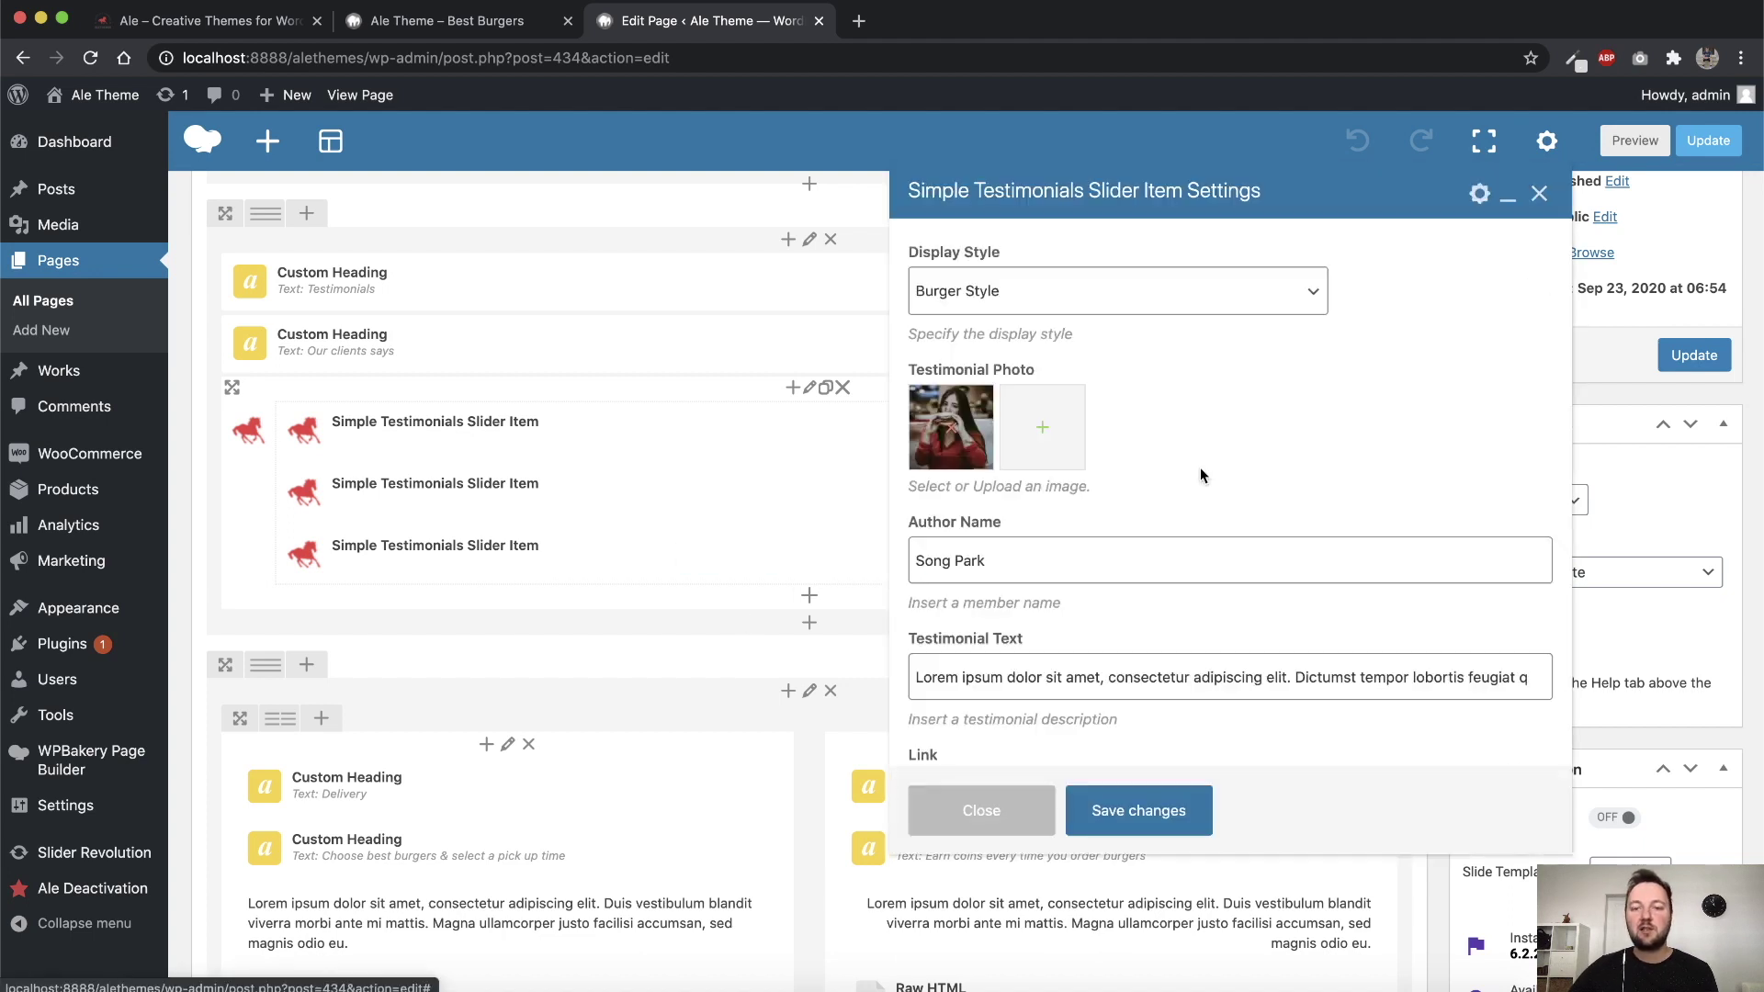
pyautogui.click(981, 811)
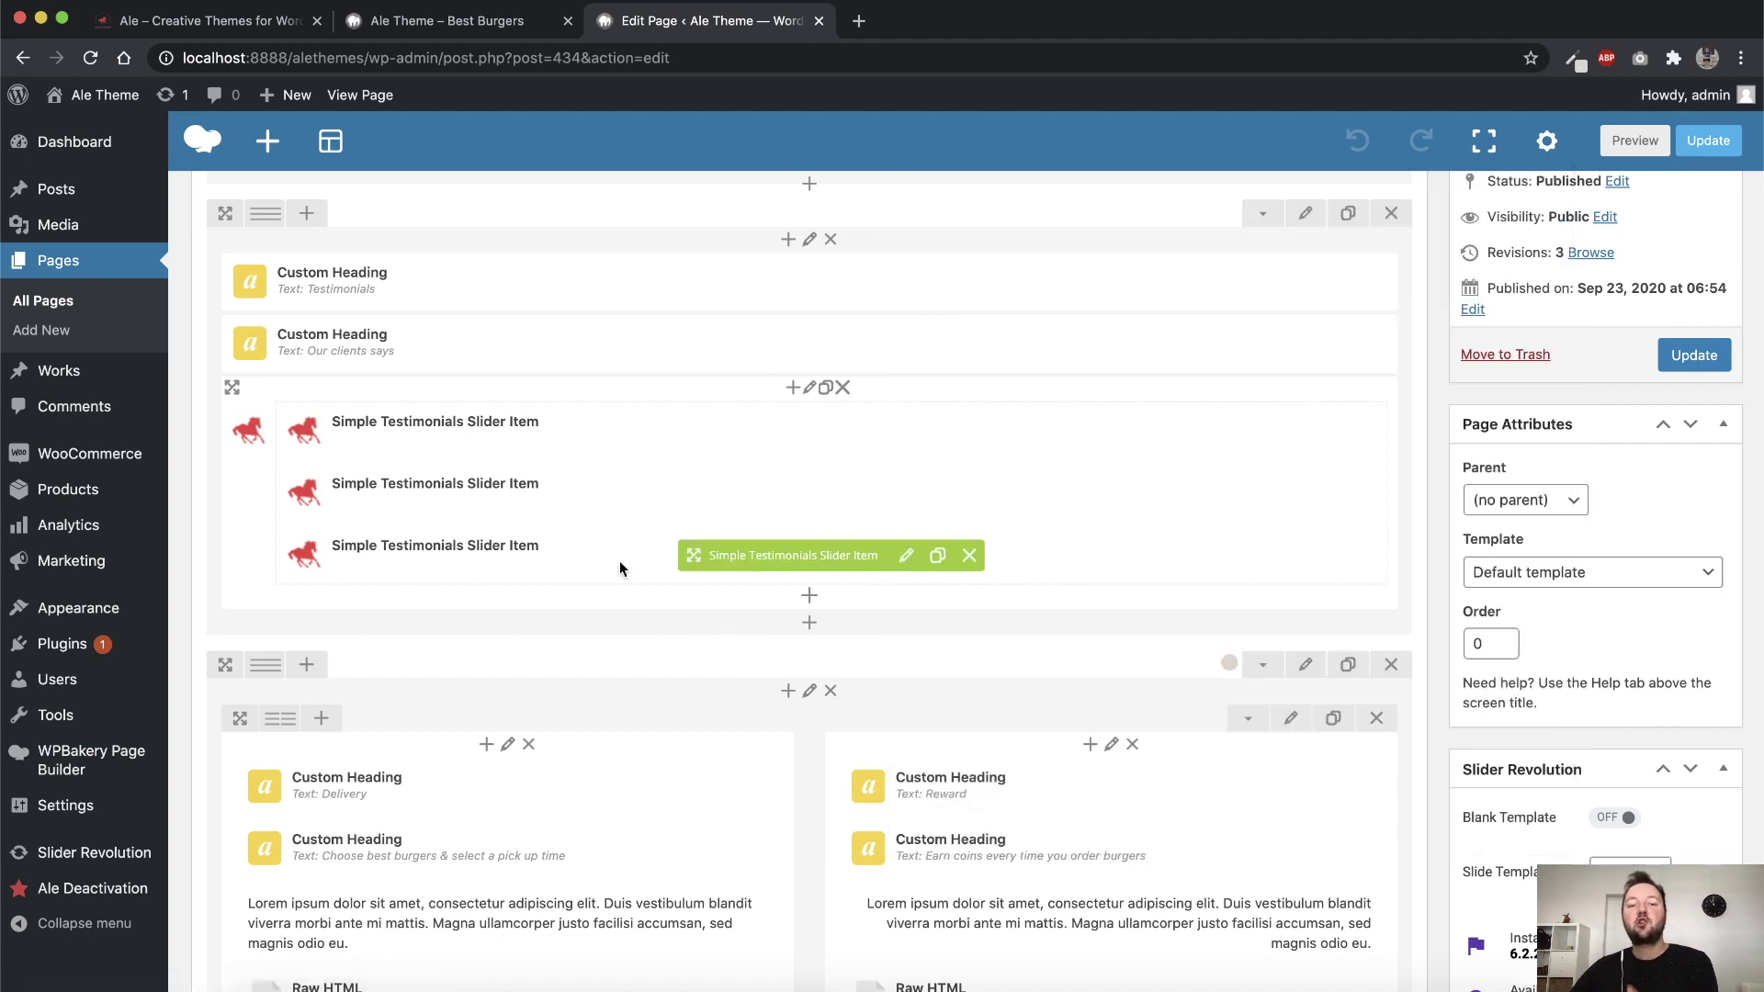
# Try adding a new Simple Testimonials Slider Item, examine its display styles and empty fields, and delete the item
pyautogui.click(809, 597)
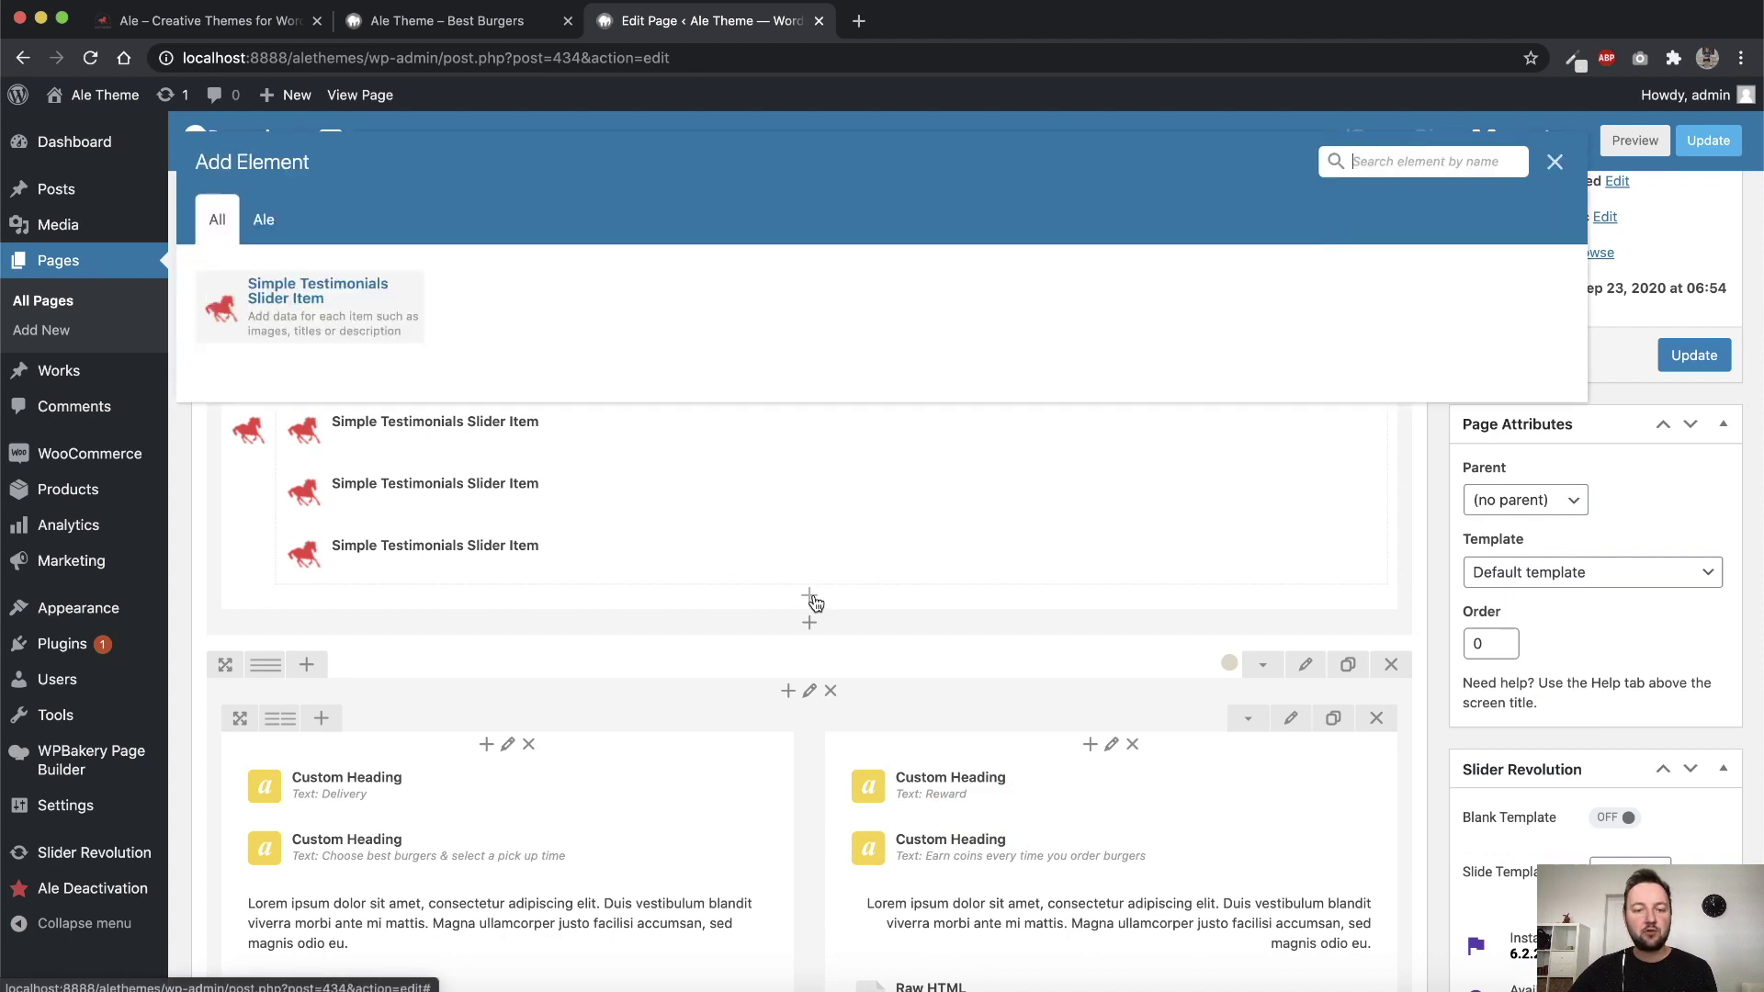
pyautogui.click(331, 316)
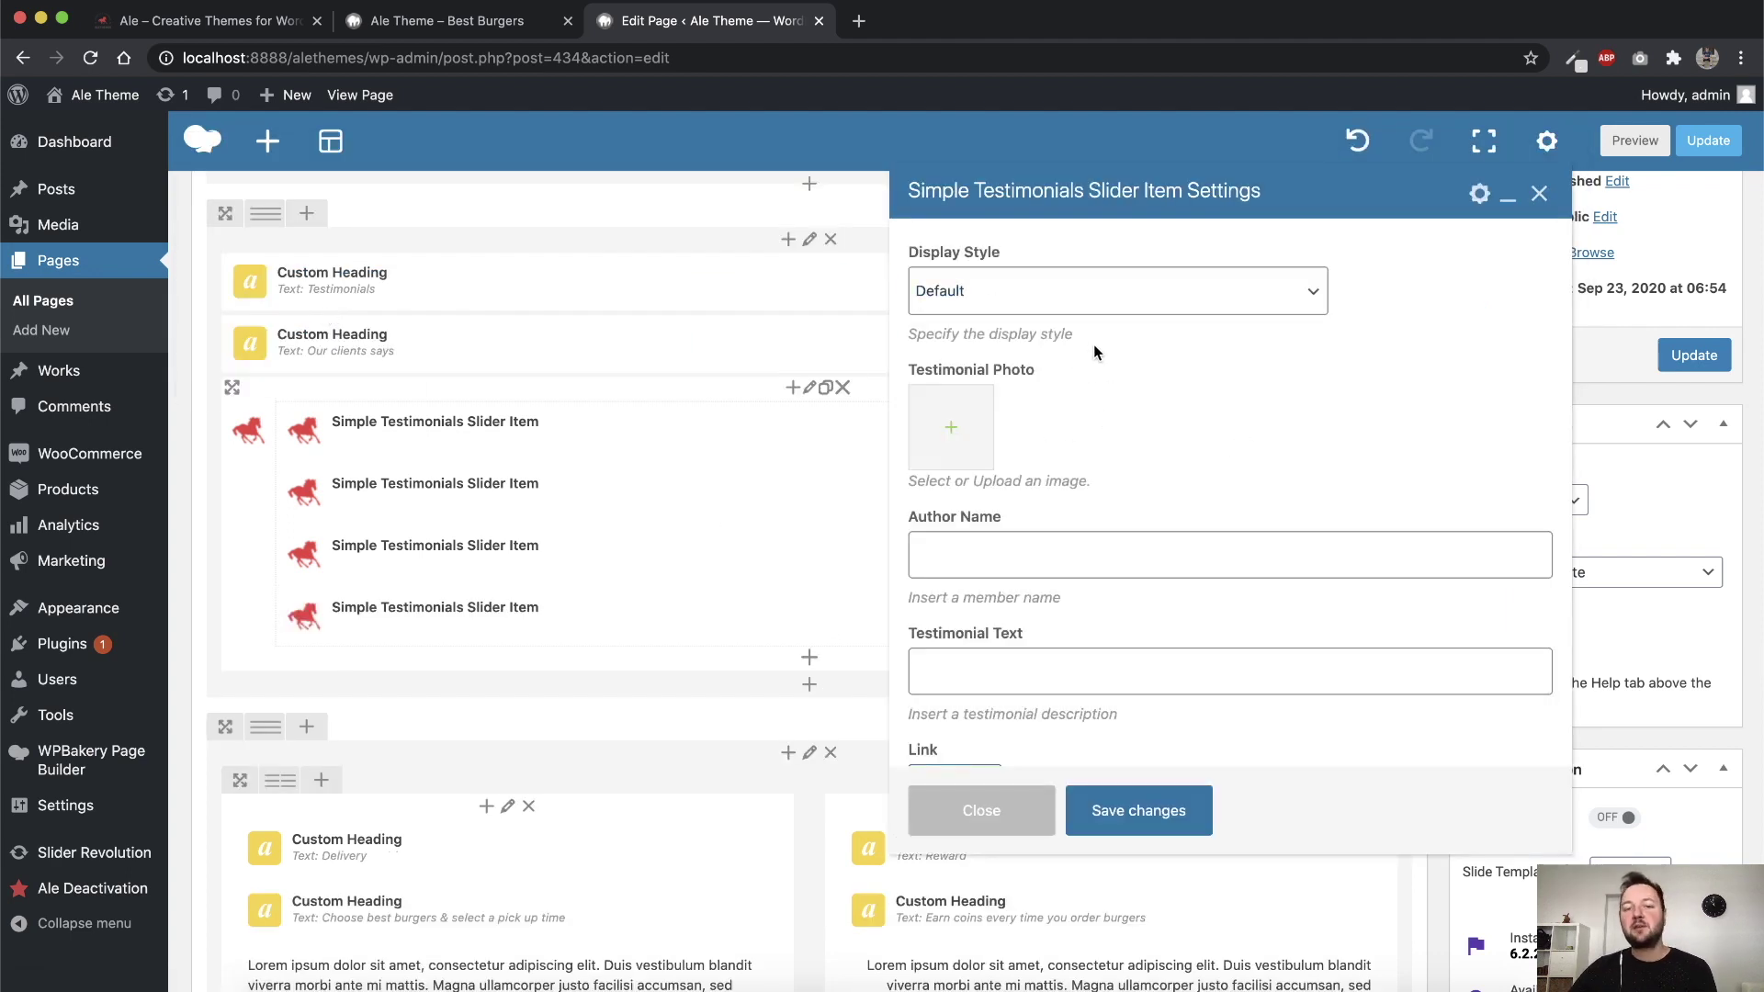
pyautogui.click(1112, 303)
pyautogui.click(1113, 448)
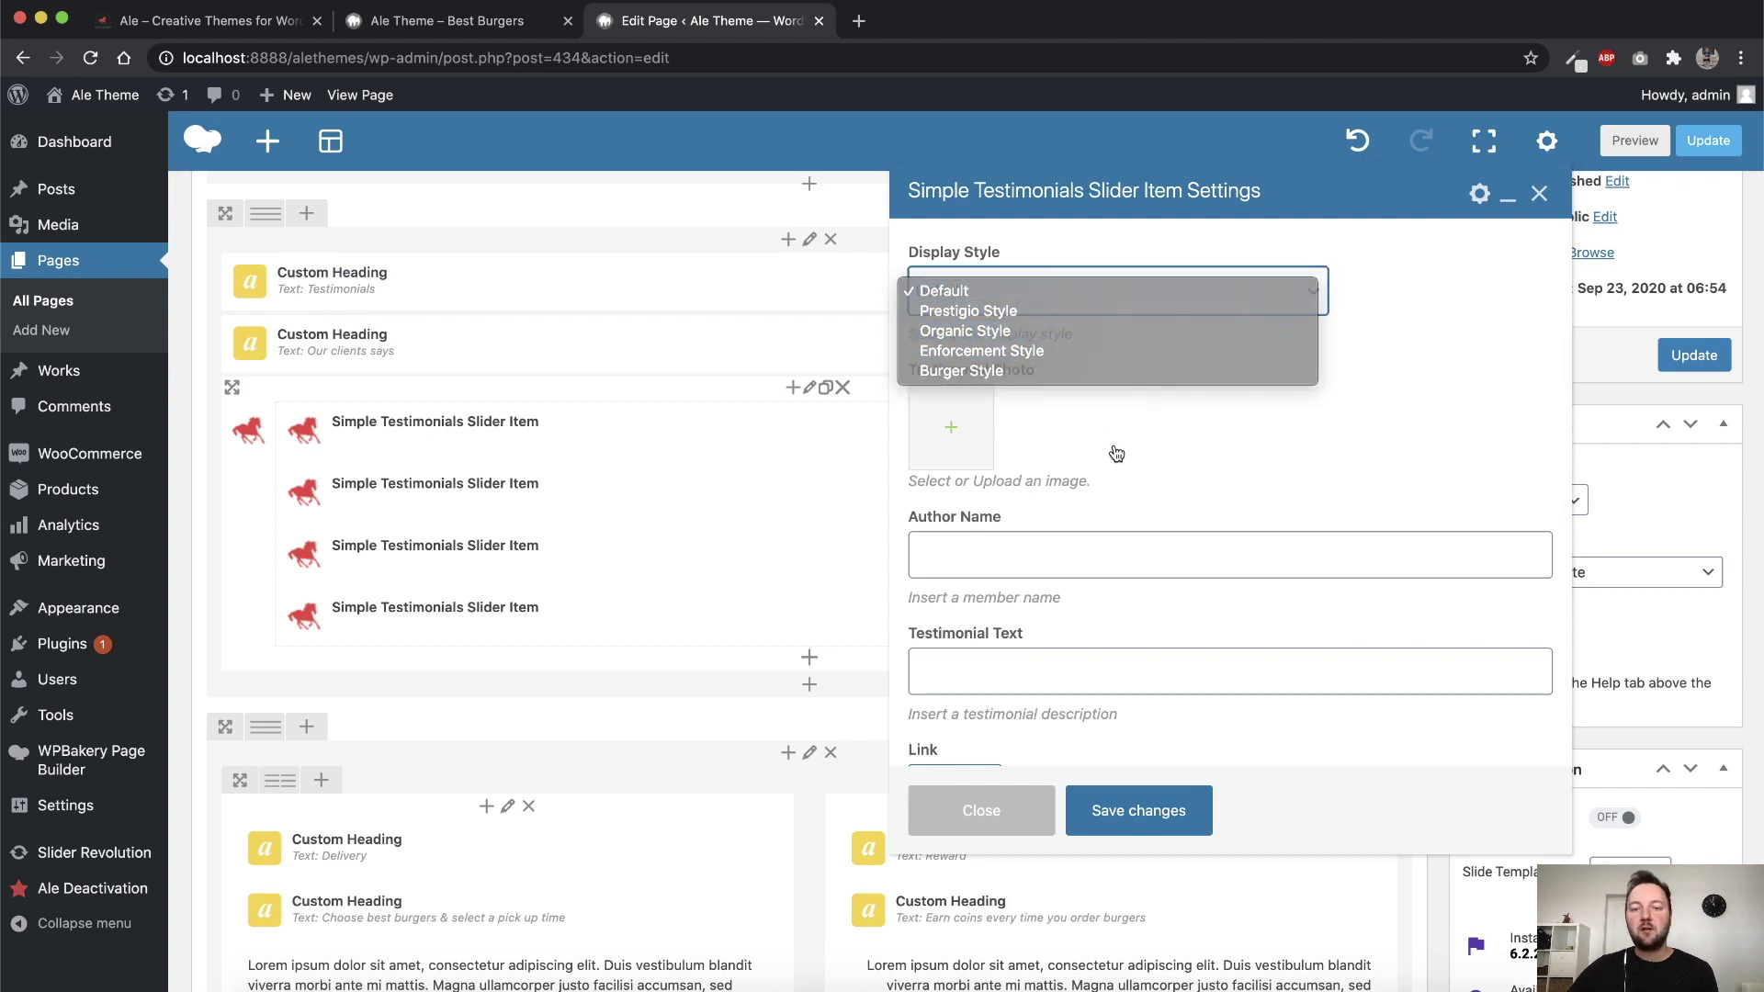
pyautogui.click(961, 550)
pyautogui.click(985, 650)
pyautogui.click(981, 809)
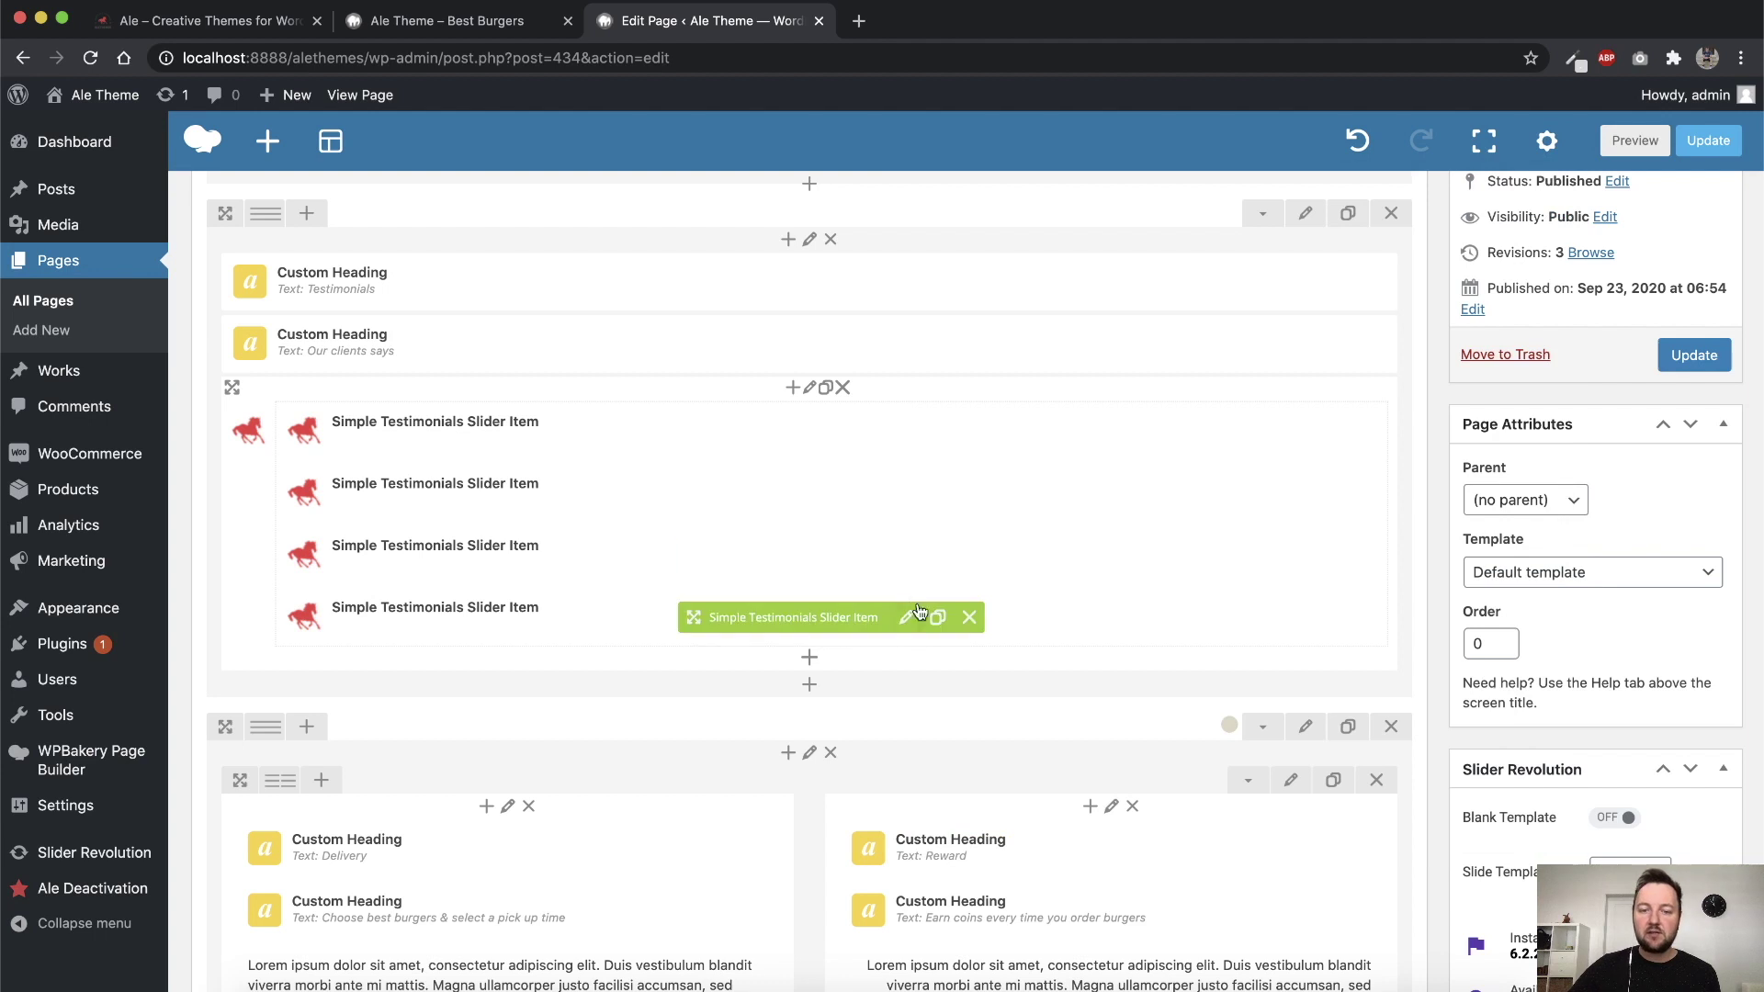
pyautogui.click(969, 617)
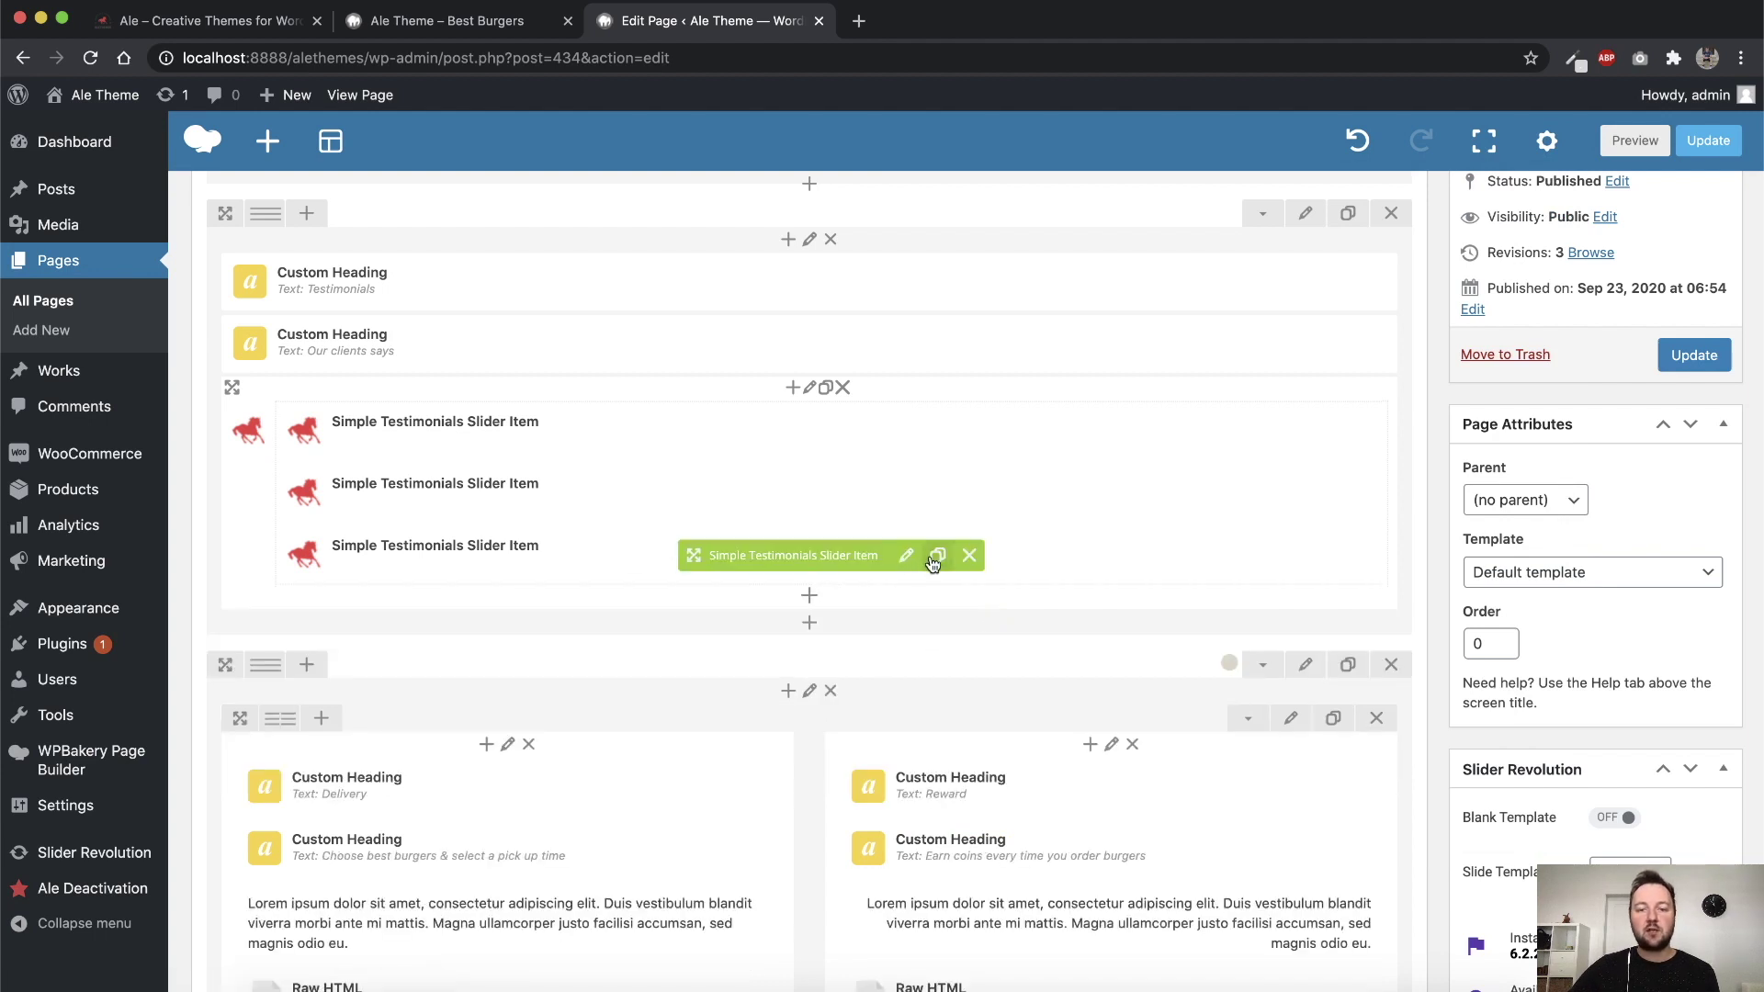
# Duplicate the third Simple Testimonials Slider Item twice and update the Home page
pyautogui.click(935, 558)
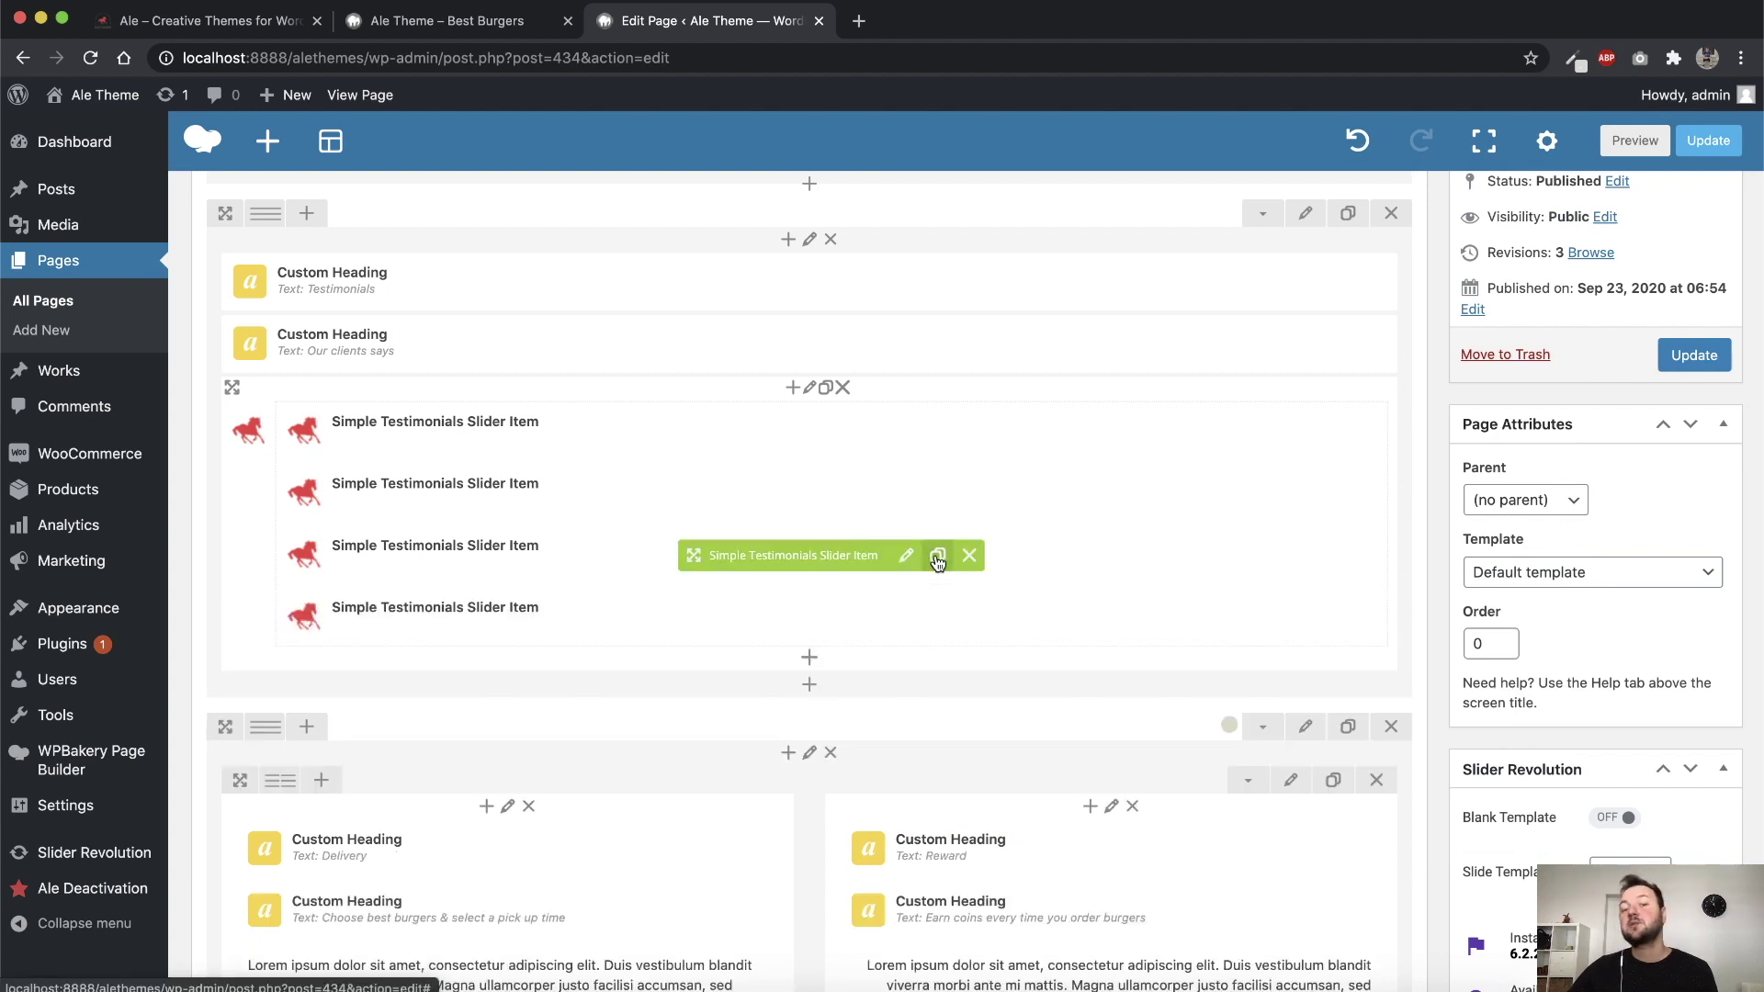
pyautogui.click(938, 557)
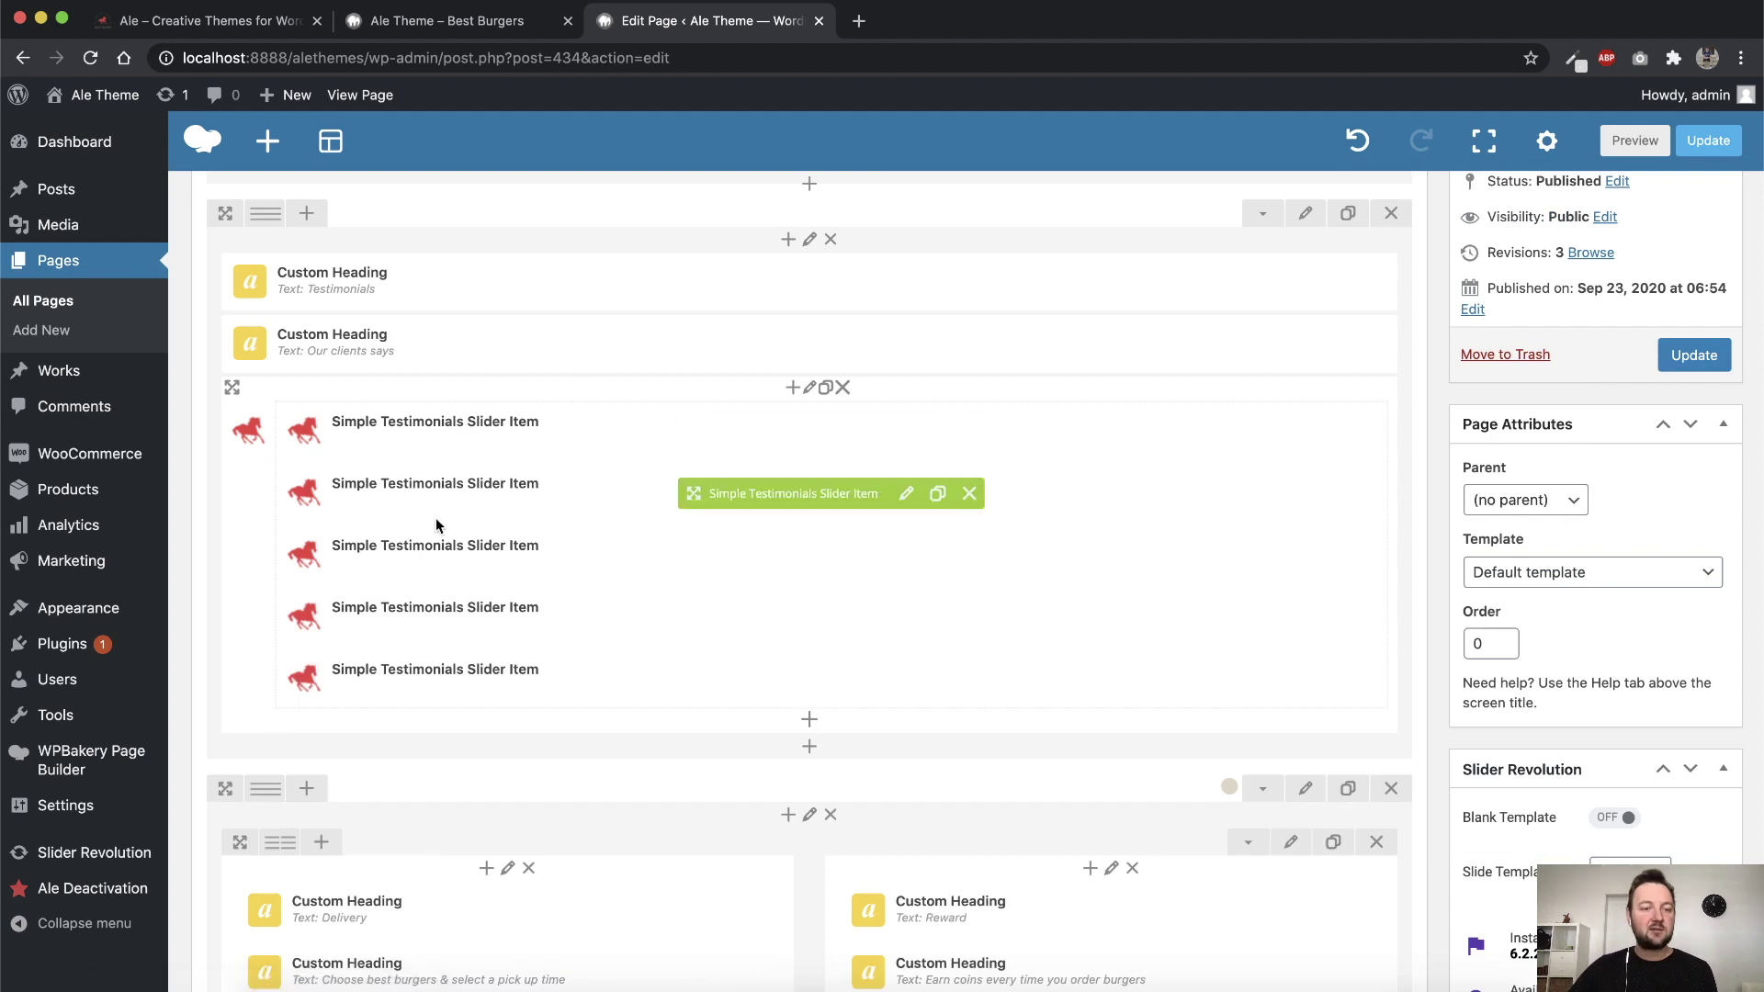
pyautogui.click(1696, 358)
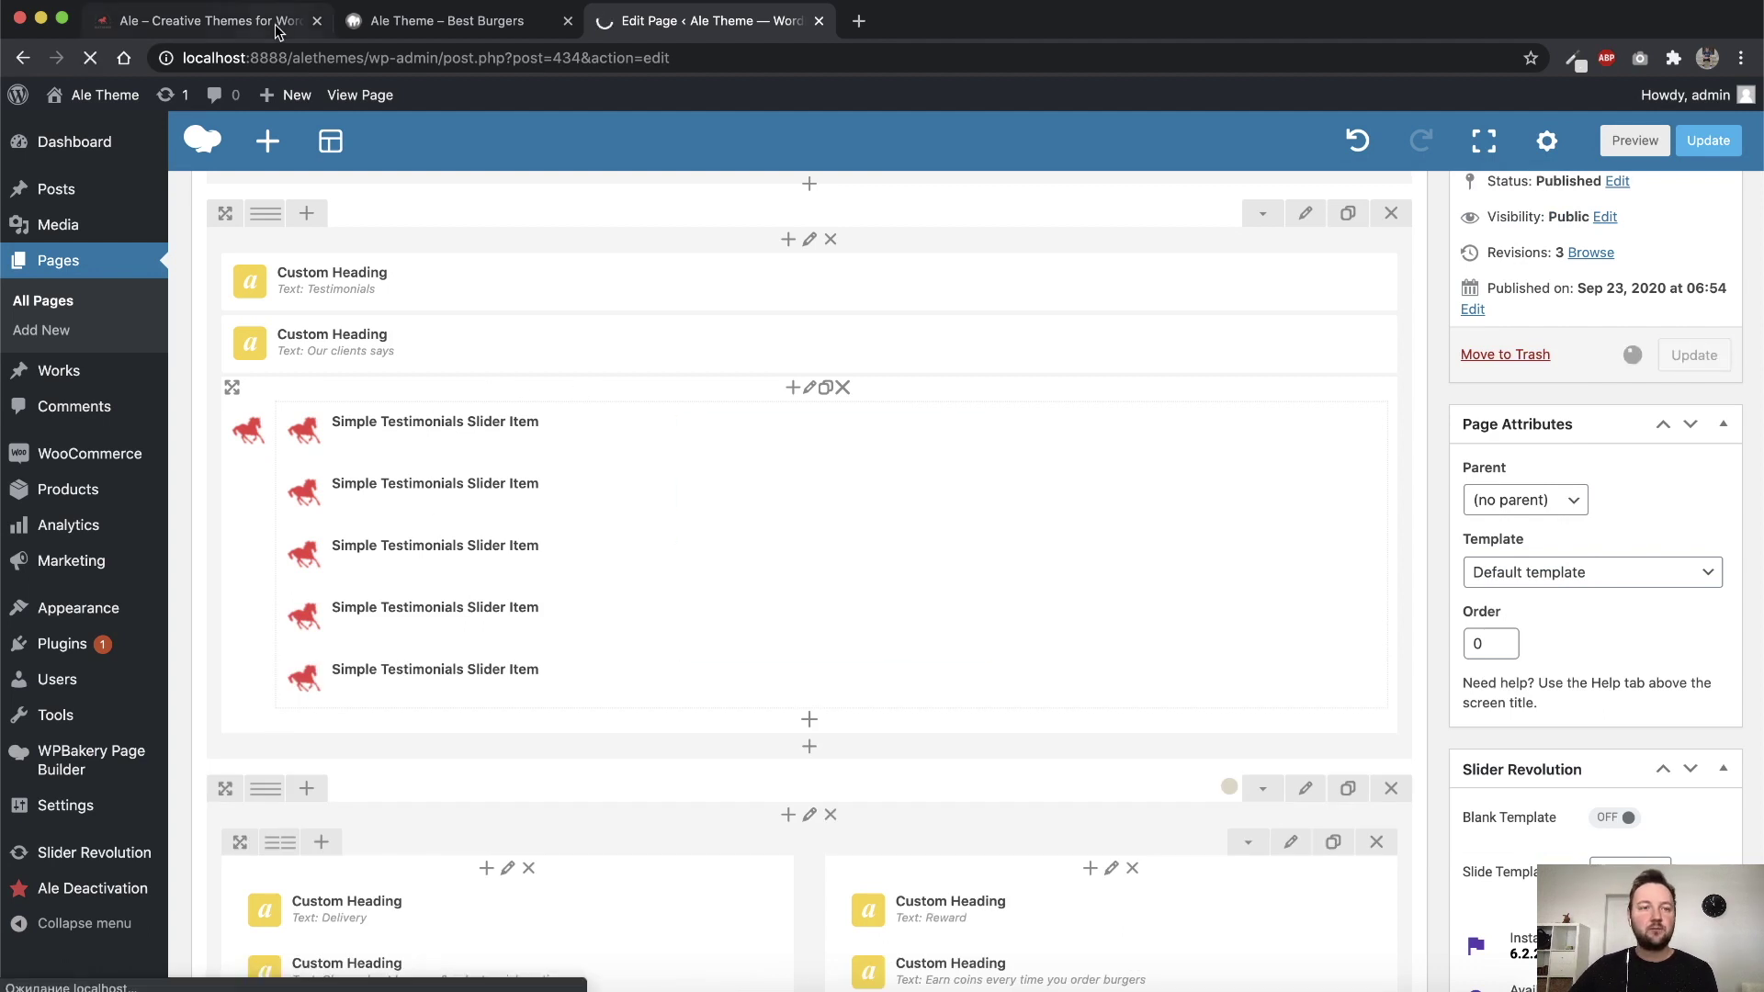
# Check the duplicated slides in the testimonials slider on the Burger front page, viewing the second and fourth slides
pyautogui.click(426, 22)
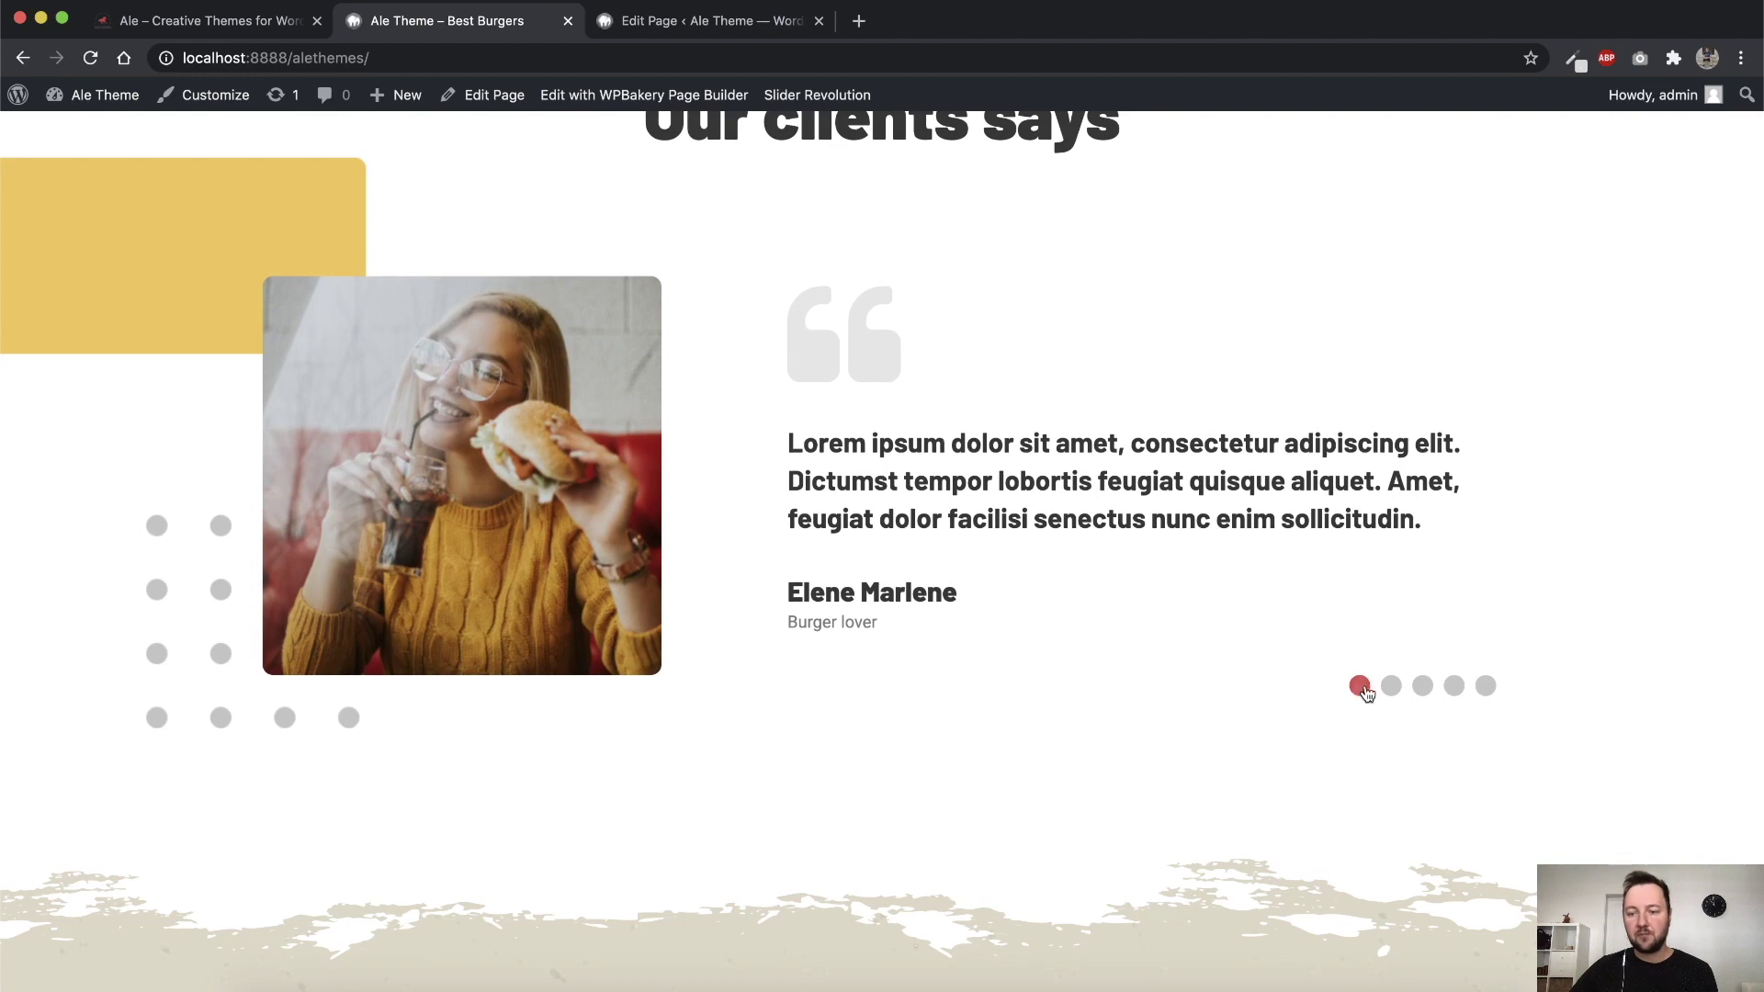
pyautogui.click(1390, 686)
pyautogui.click(1453, 687)
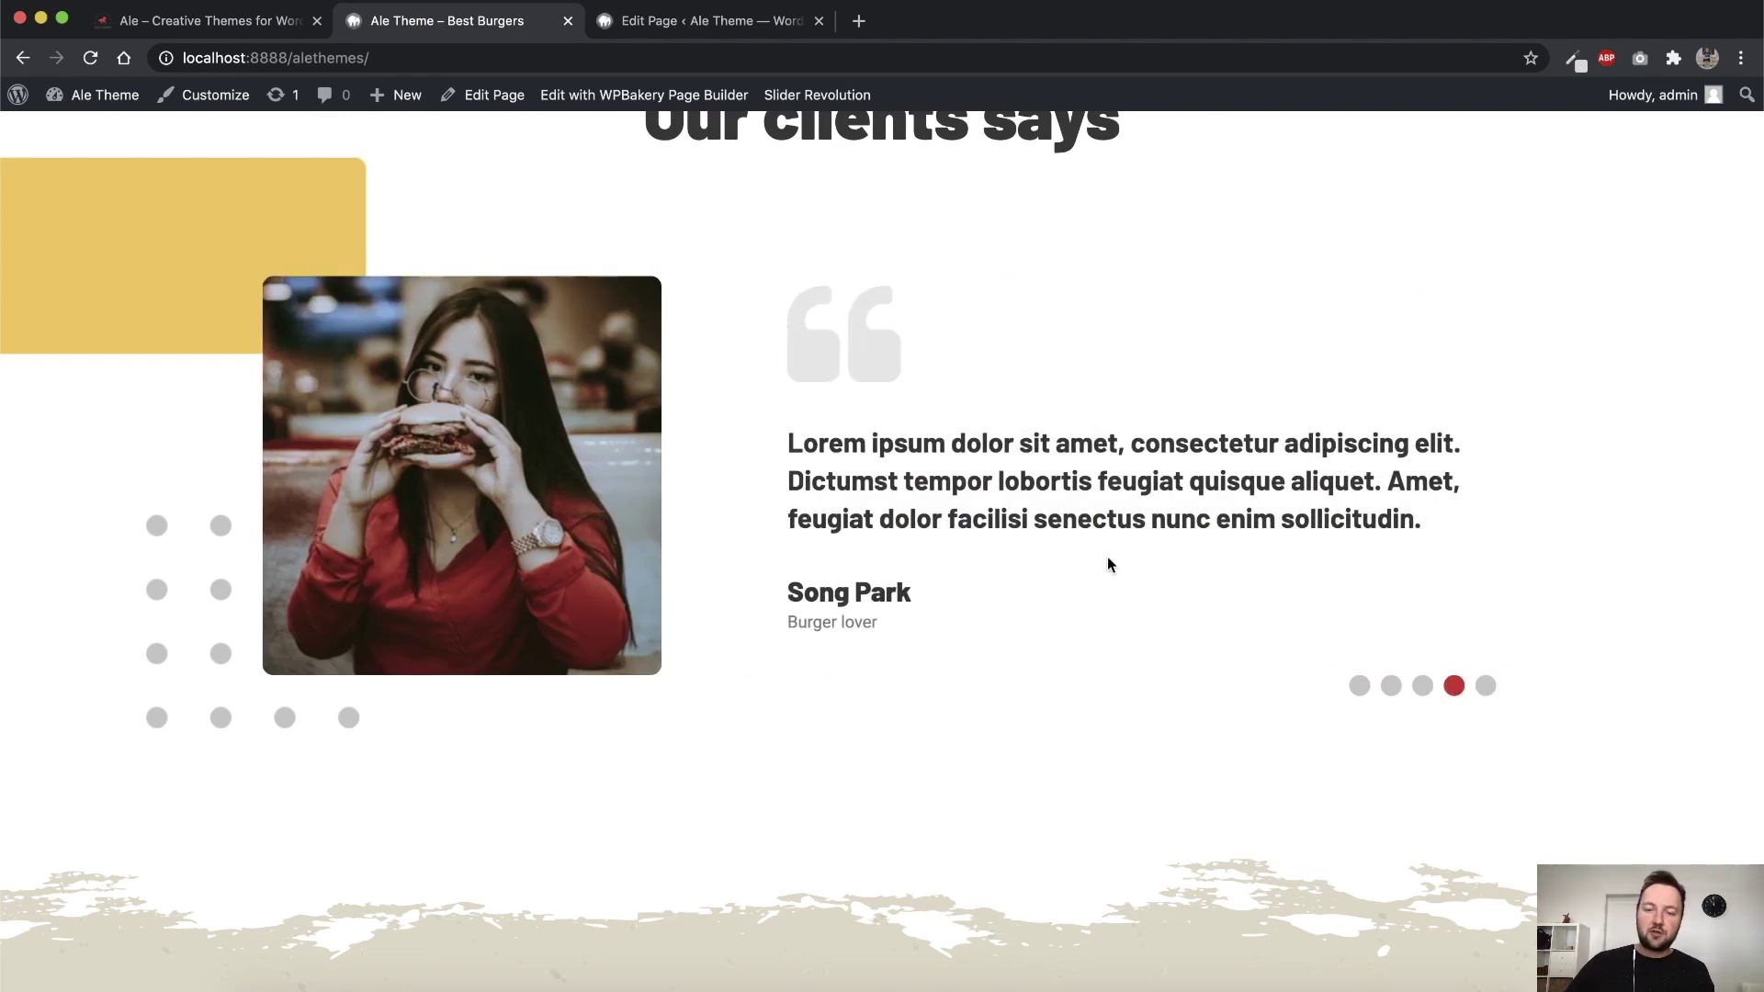
pyautogui.moveTo(907, 627); pyautogui.dragTo(810, 527)
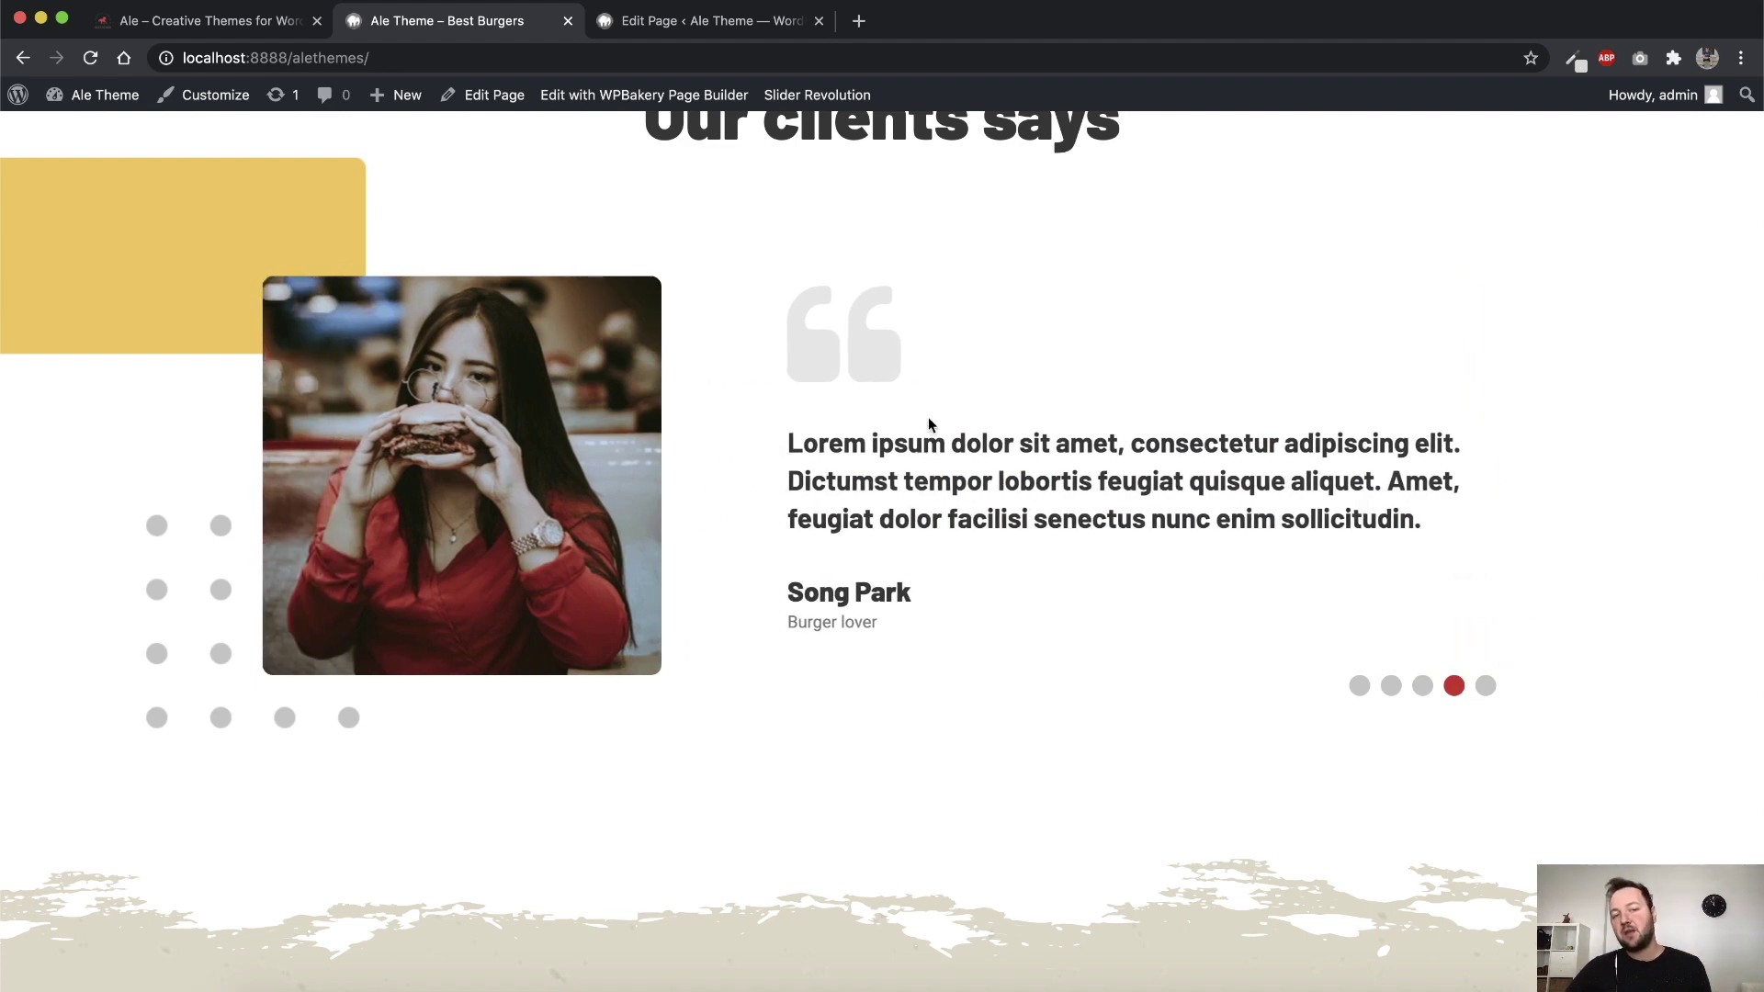
# Try the Beer and Coffee filters in the front page's Our awesome burgers section and look through the filtered products
pyautogui.scroll(8, 929, 423)
pyautogui.scroll(-10, 934, 438)
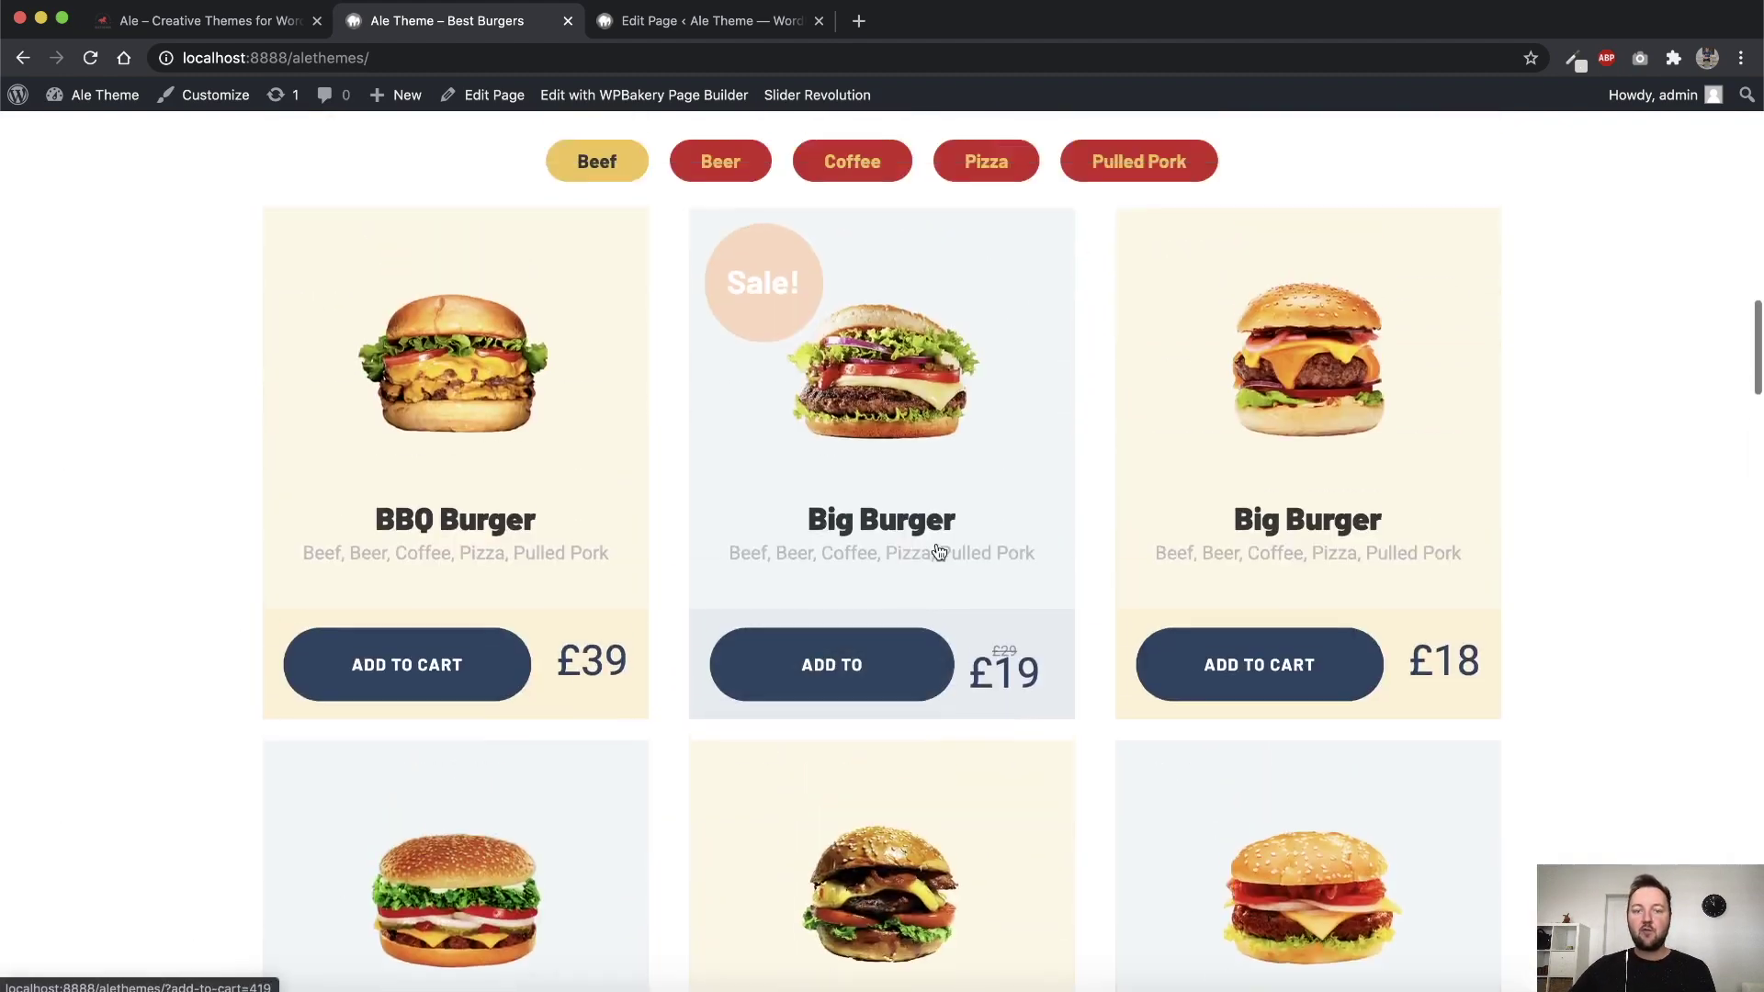
pyautogui.scroll(4, 965, 496)
pyautogui.click(720, 549)
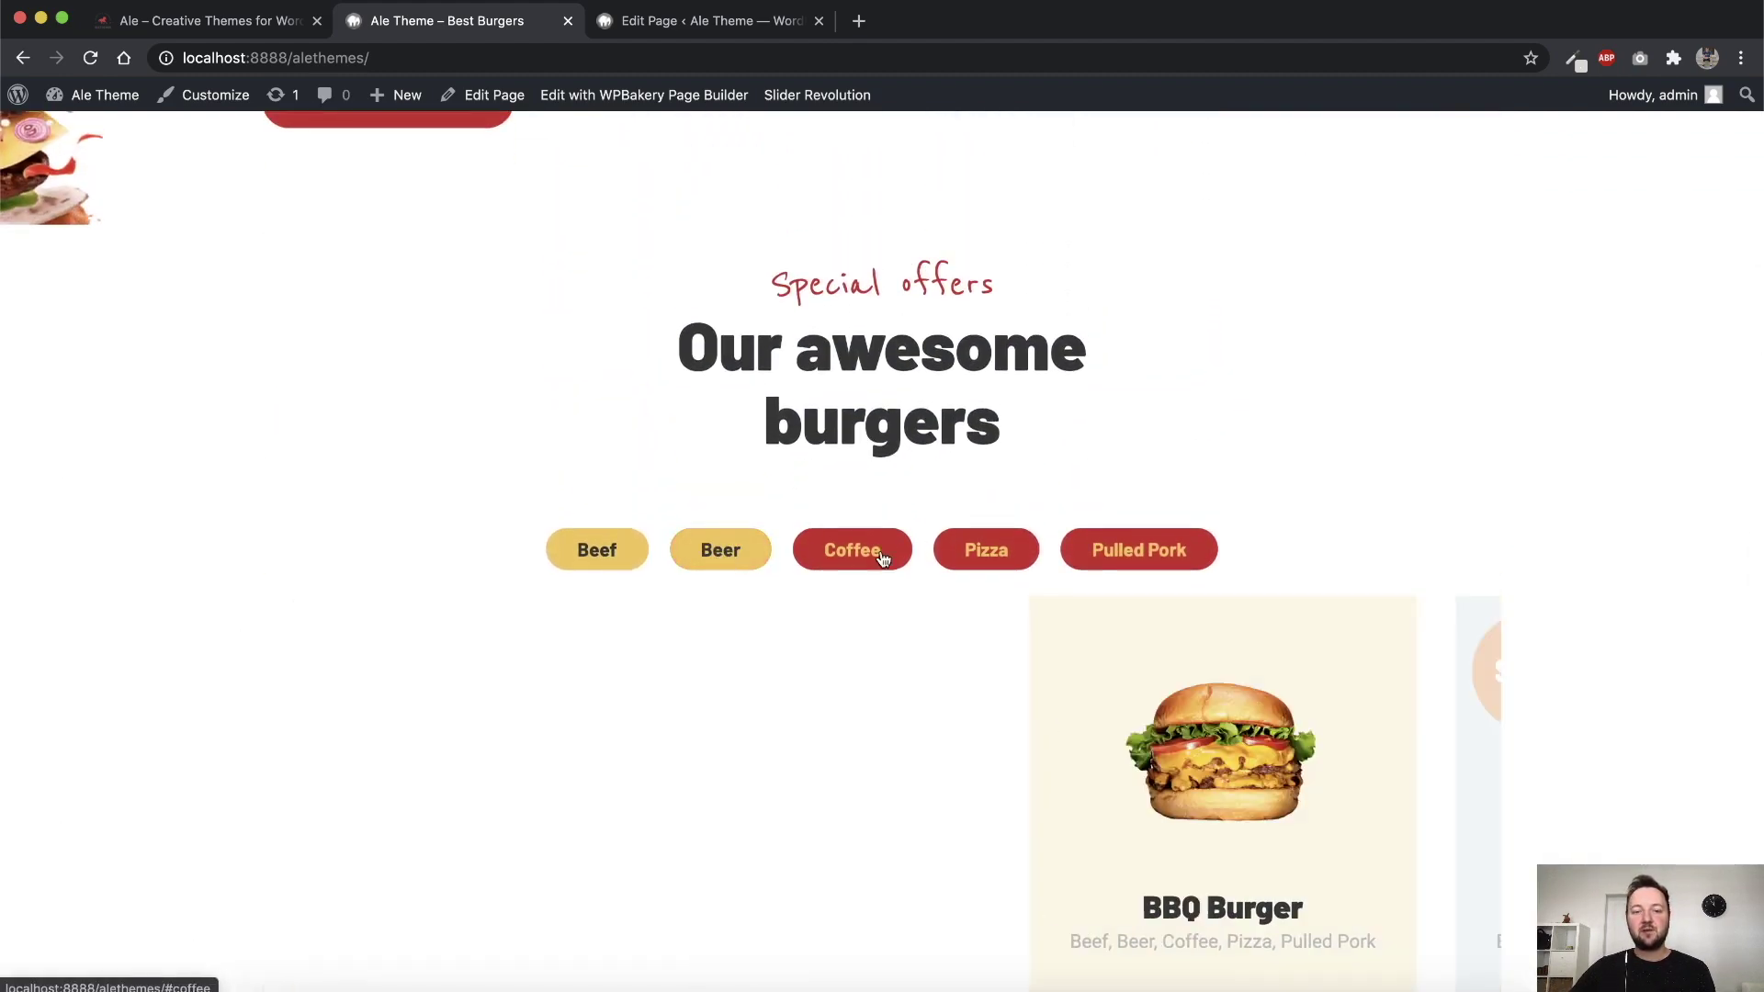
pyautogui.click(882, 555)
pyautogui.scroll(-2, 1330, 536)
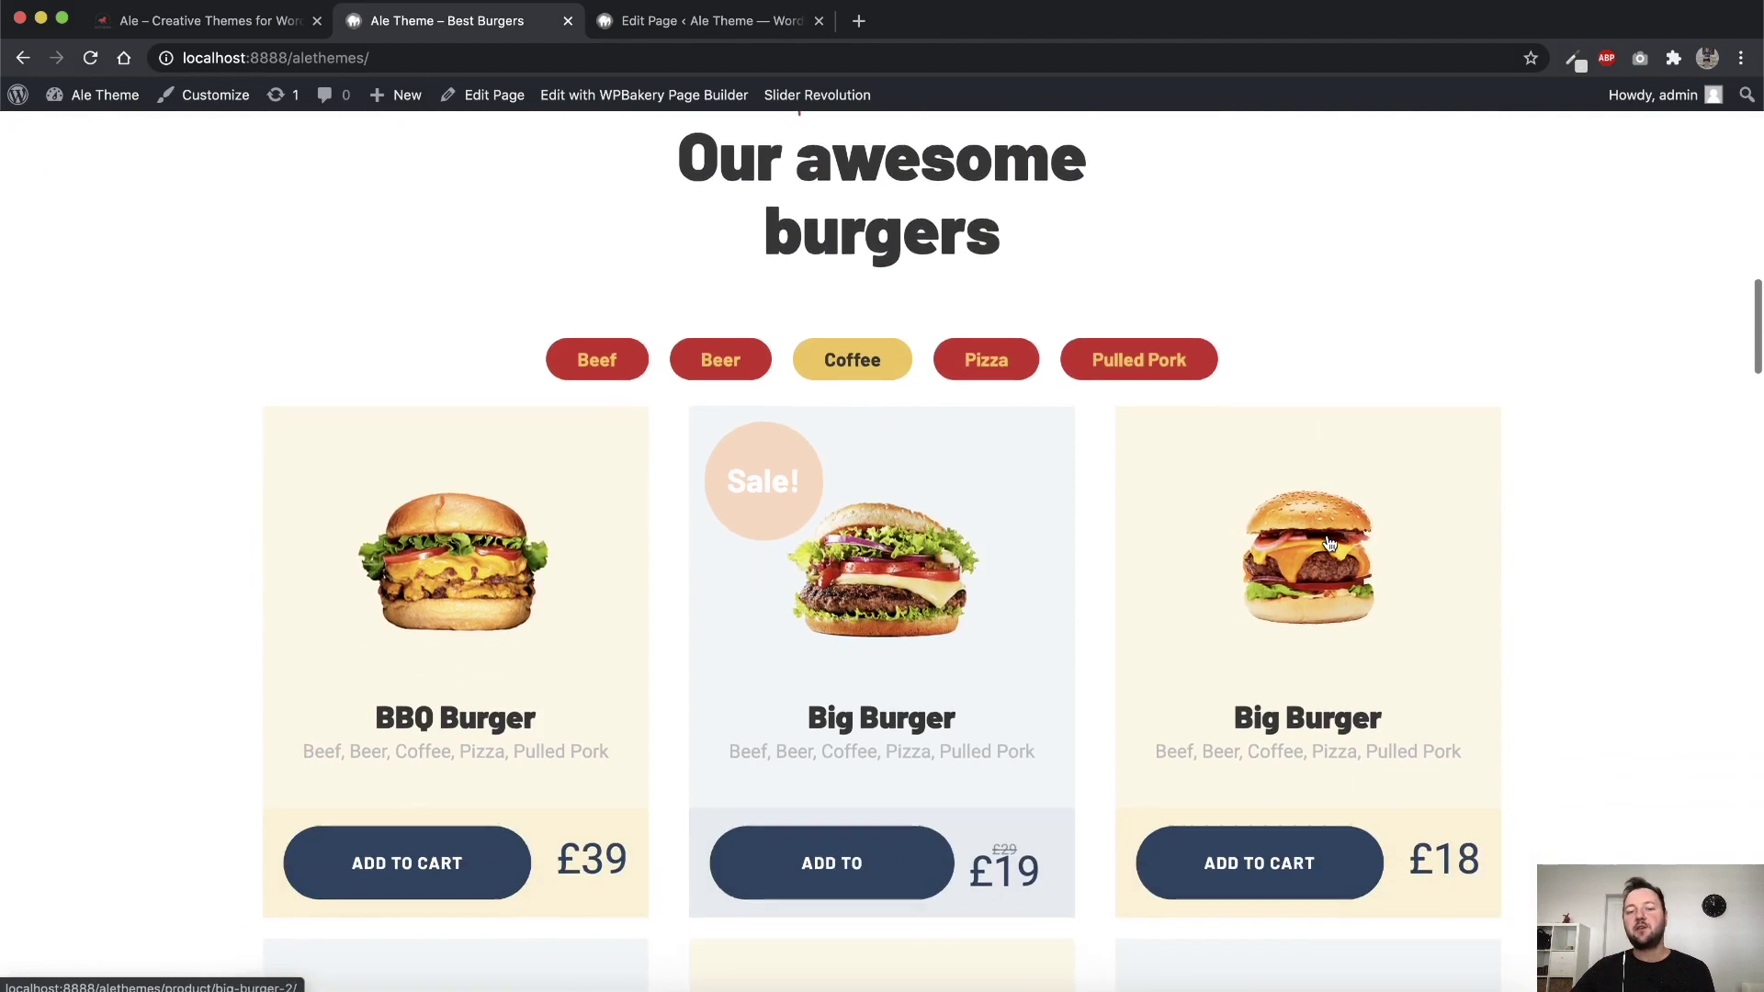
pyautogui.scroll(-1, 1329, 543)
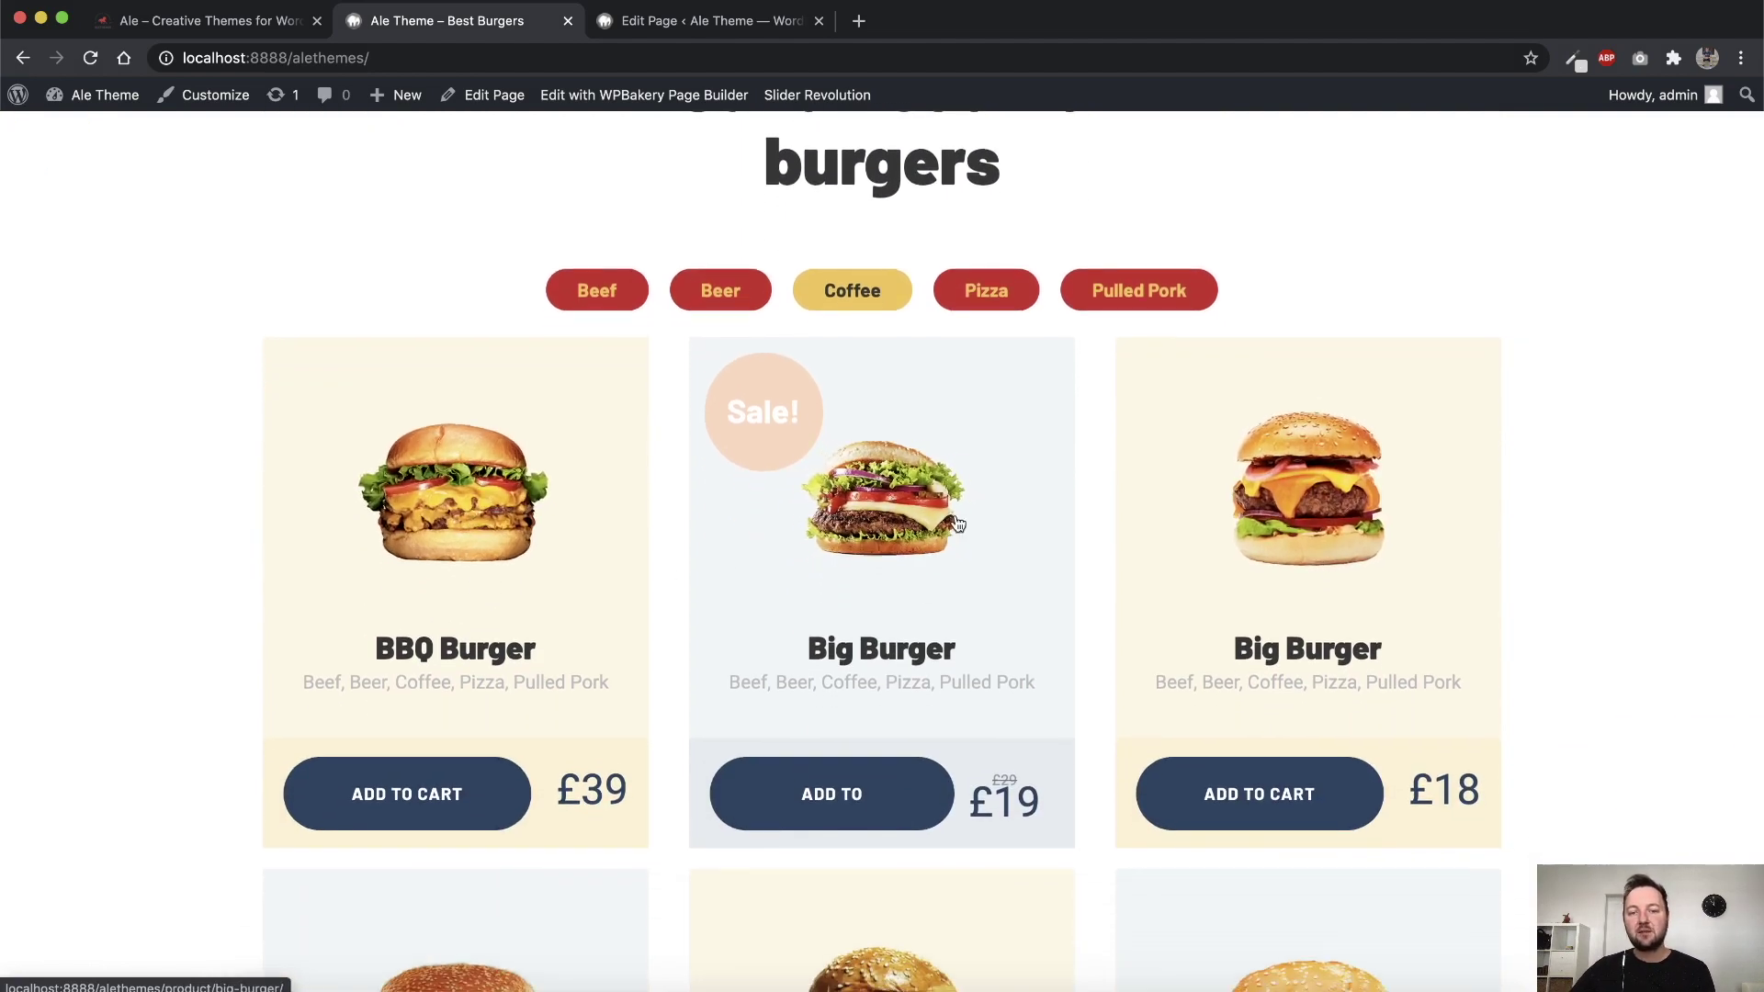
pyautogui.scroll(-6, 1346, 496)
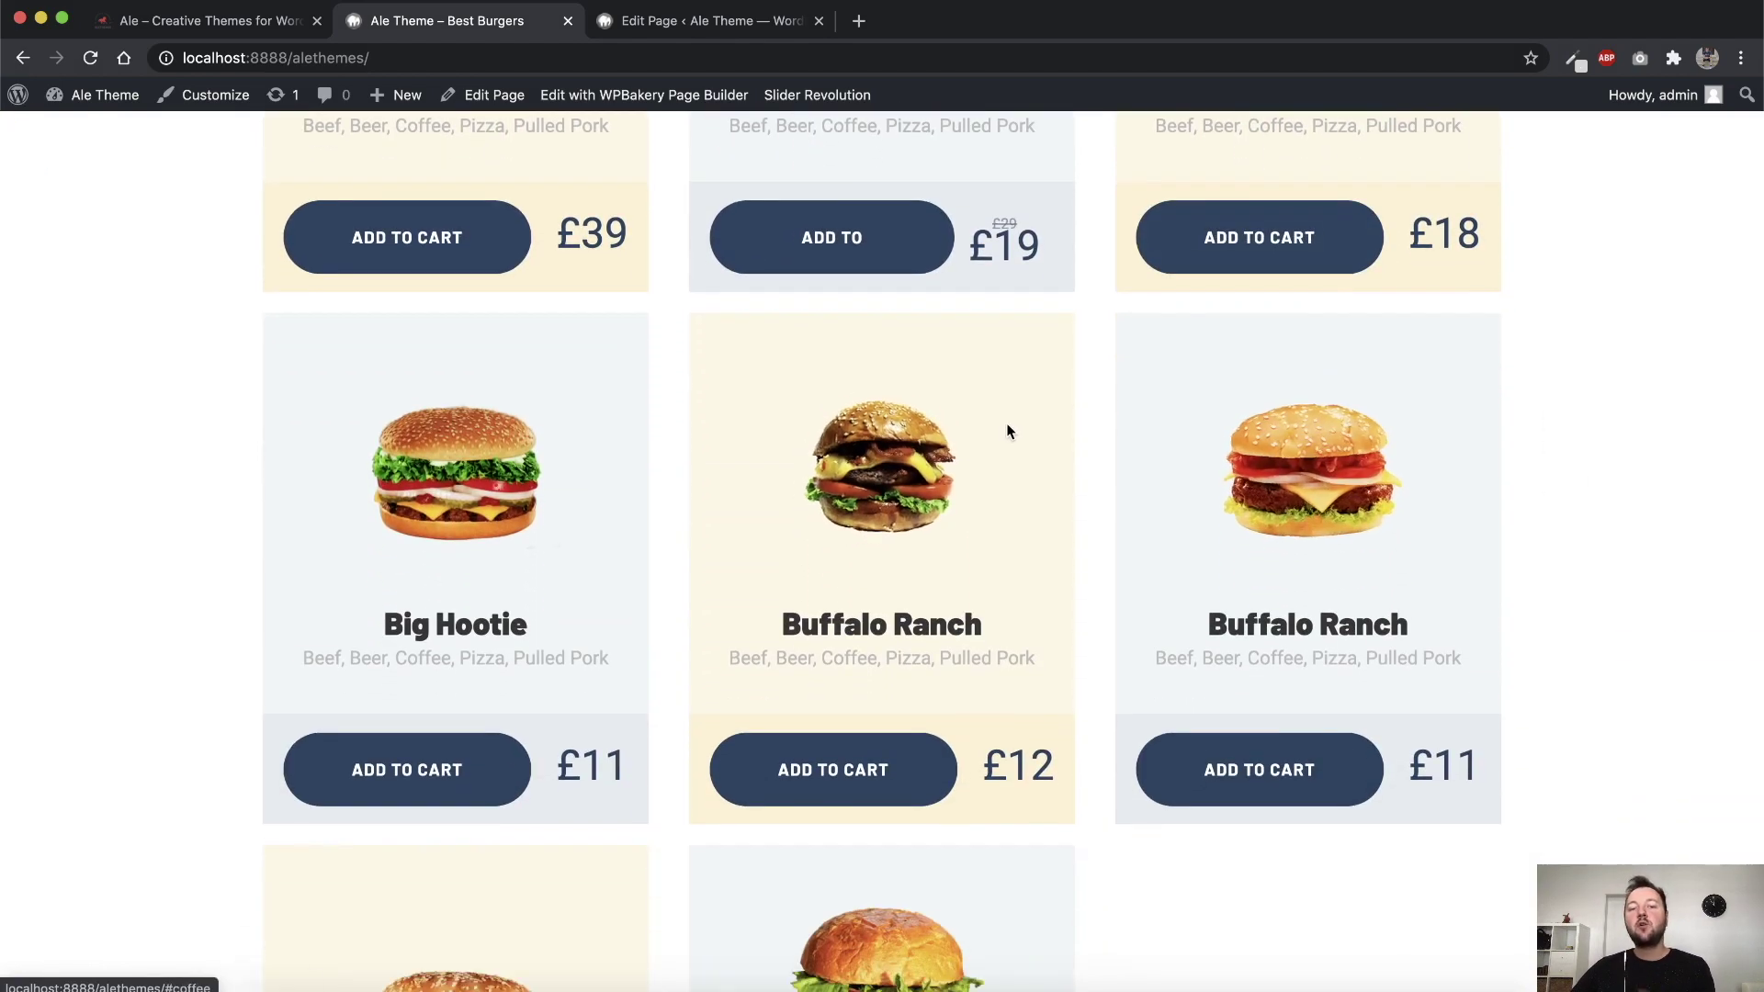
pyautogui.scroll(5, 1006, 431)
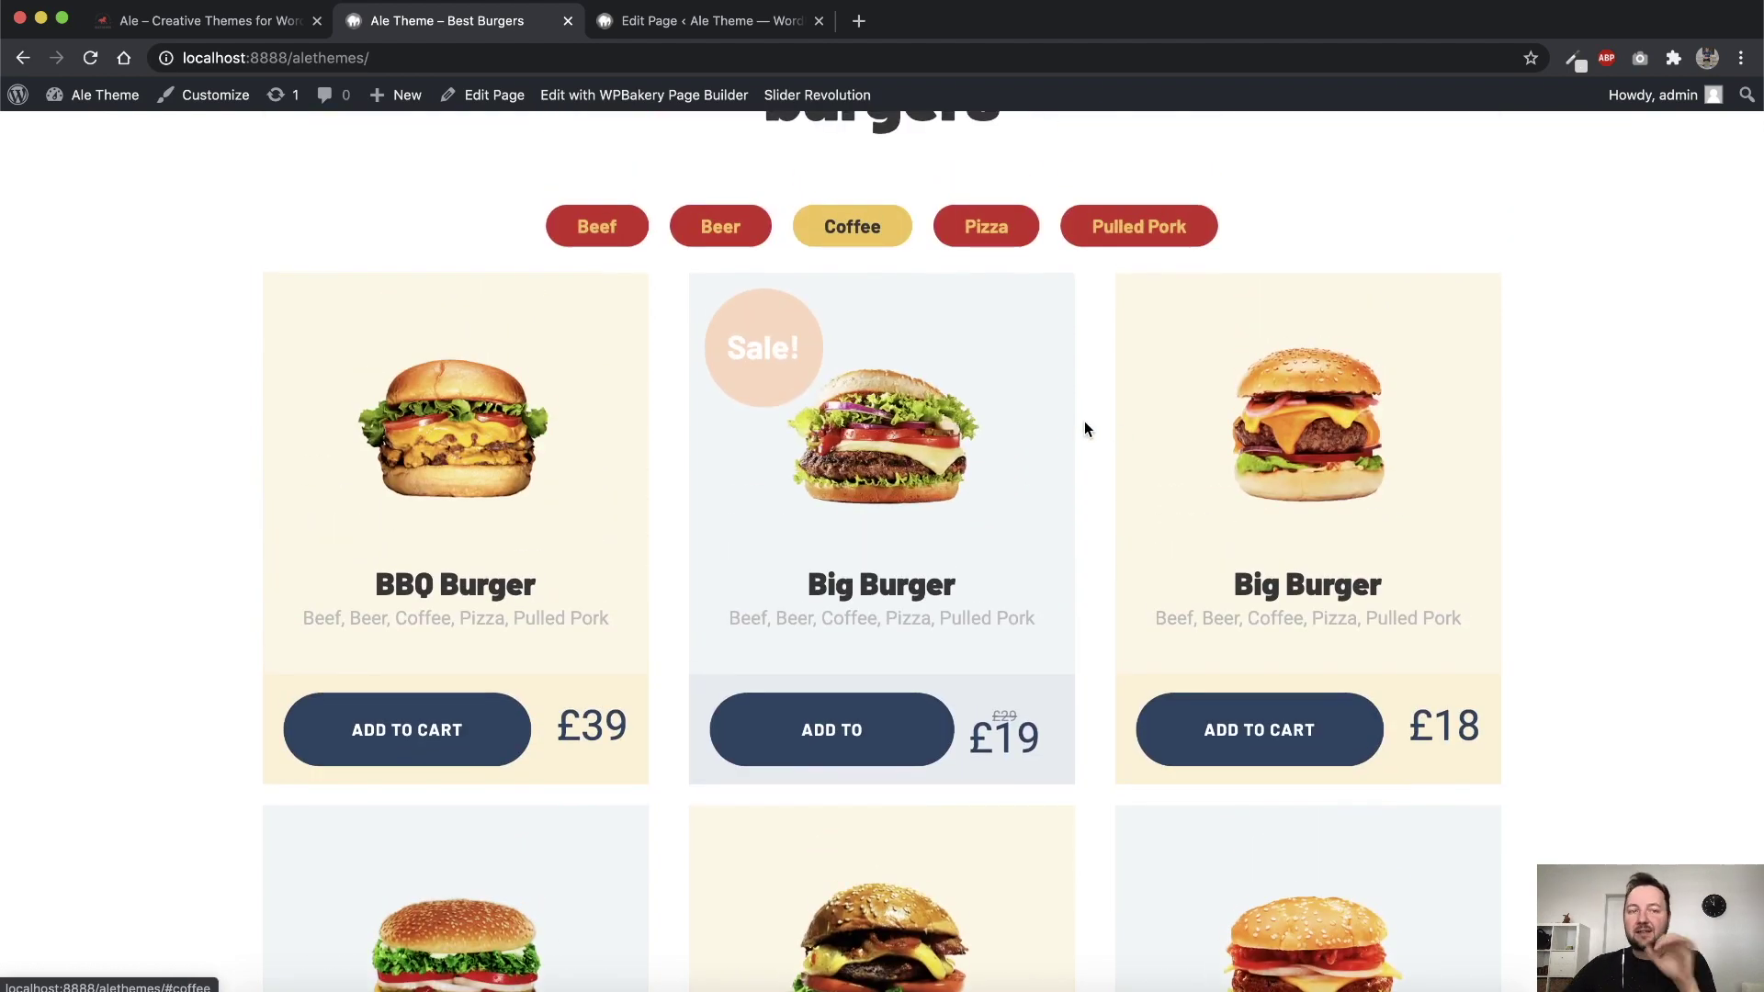
# Look up where products and their categories are managed in the WordPress admin, and return to the front page
pyautogui.click(707, 15)
pyautogui.moveTo(81, 491)
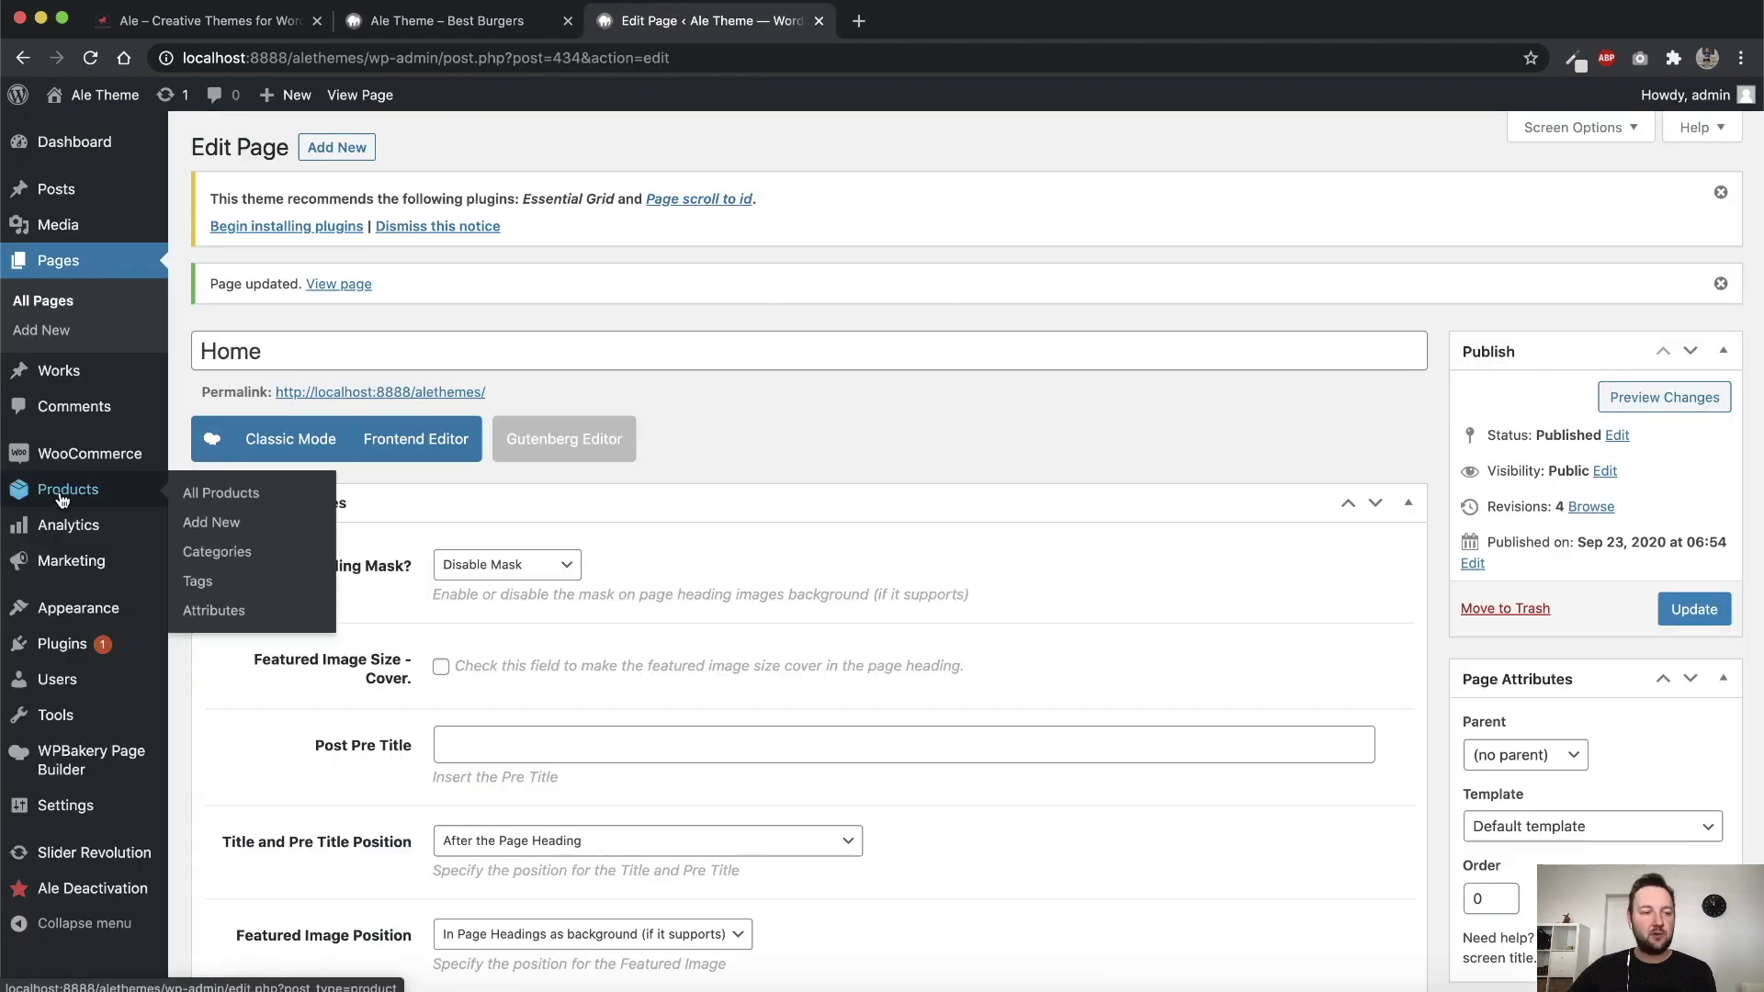
pyautogui.scroll(-3, 901, 526)
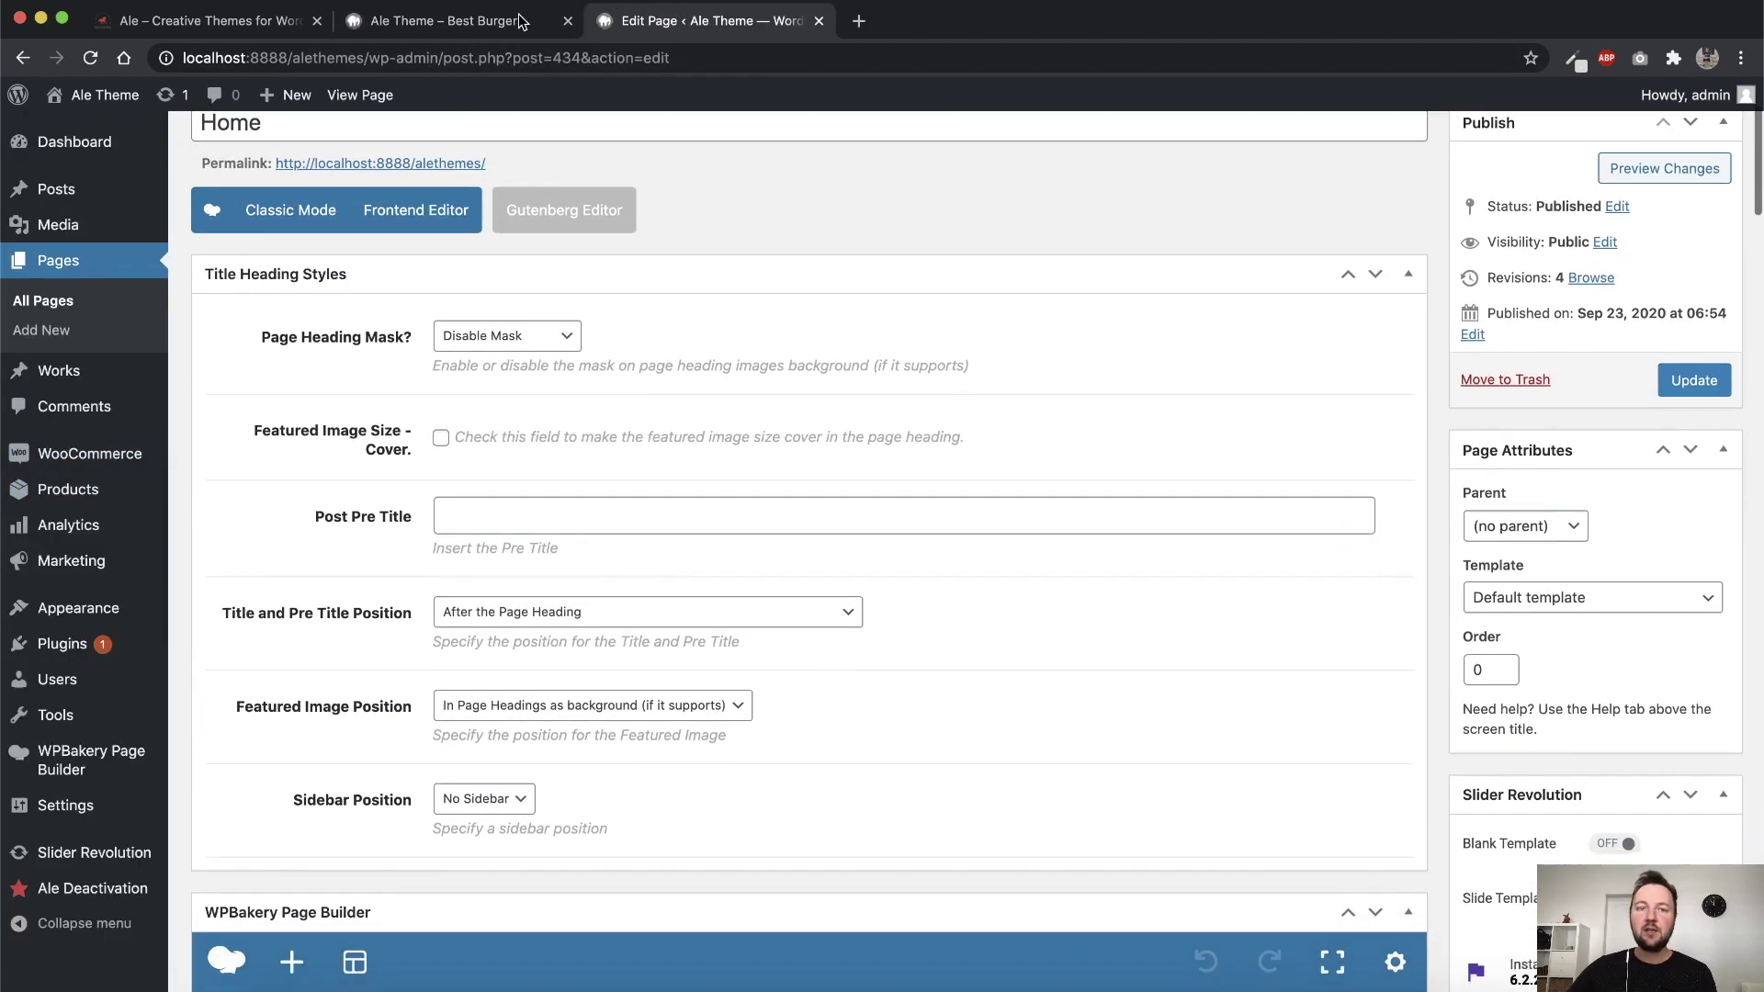
pyautogui.click(441, 20)
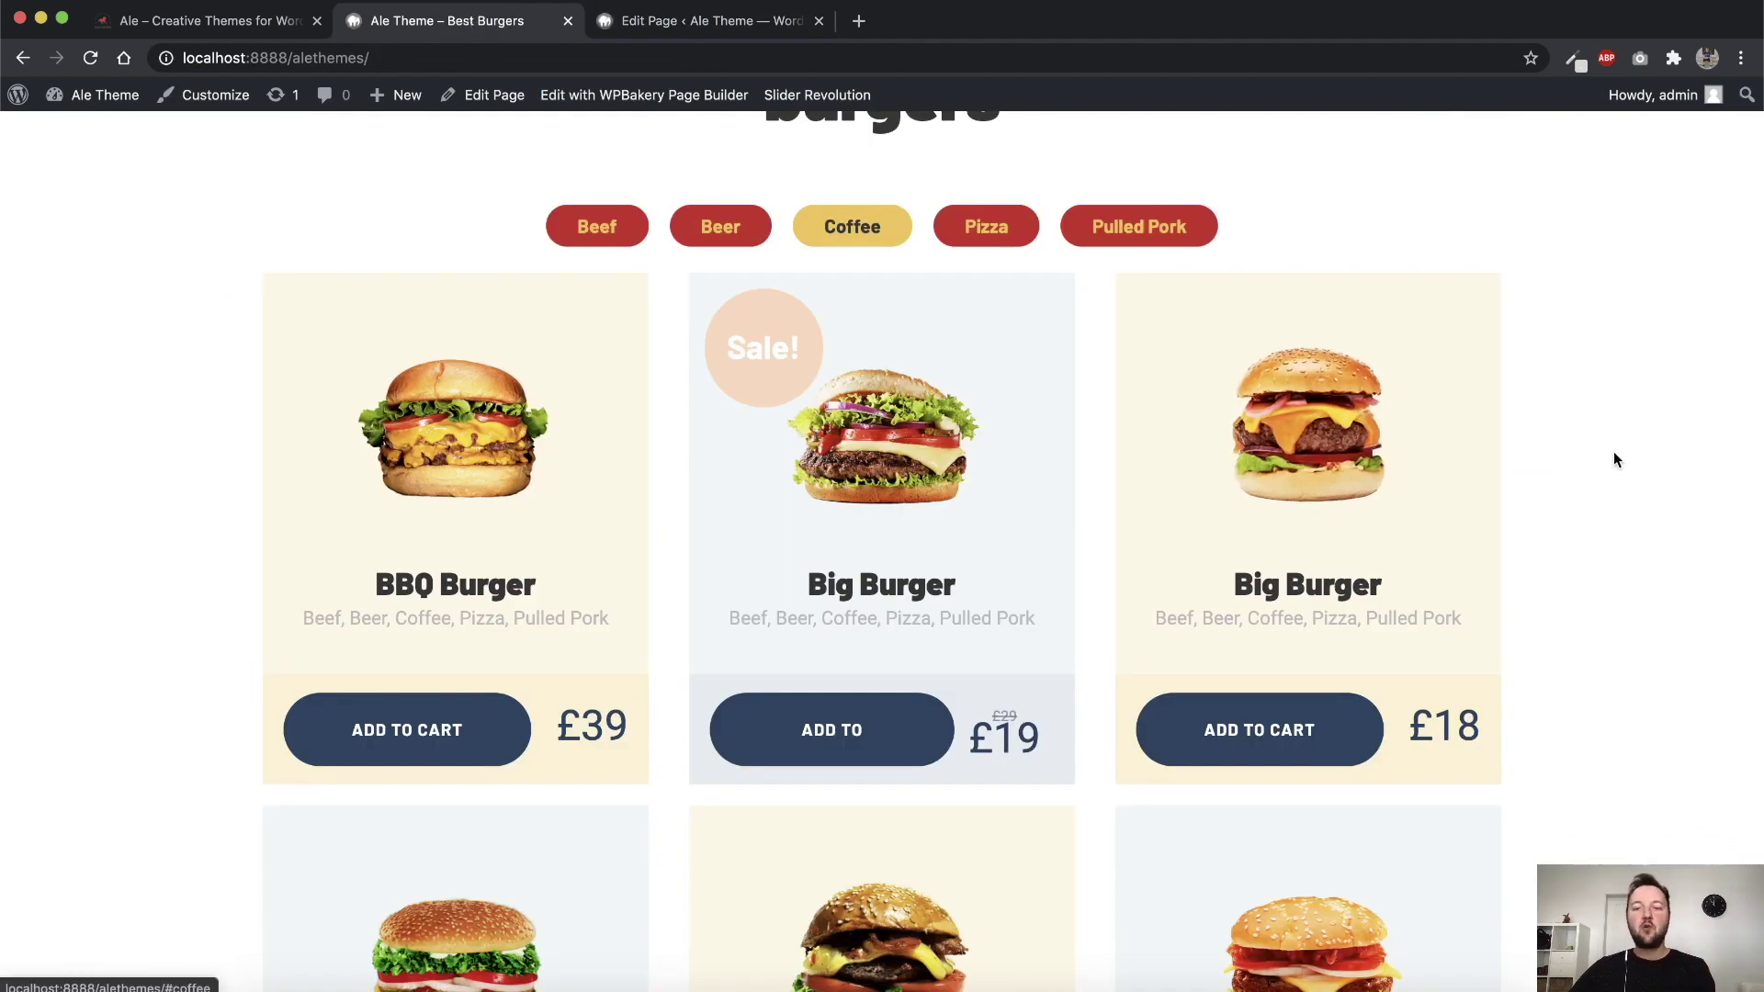
# Examine all rows of the burger product grid on the front page
pyautogui.scroll(-4, 1584, 471)
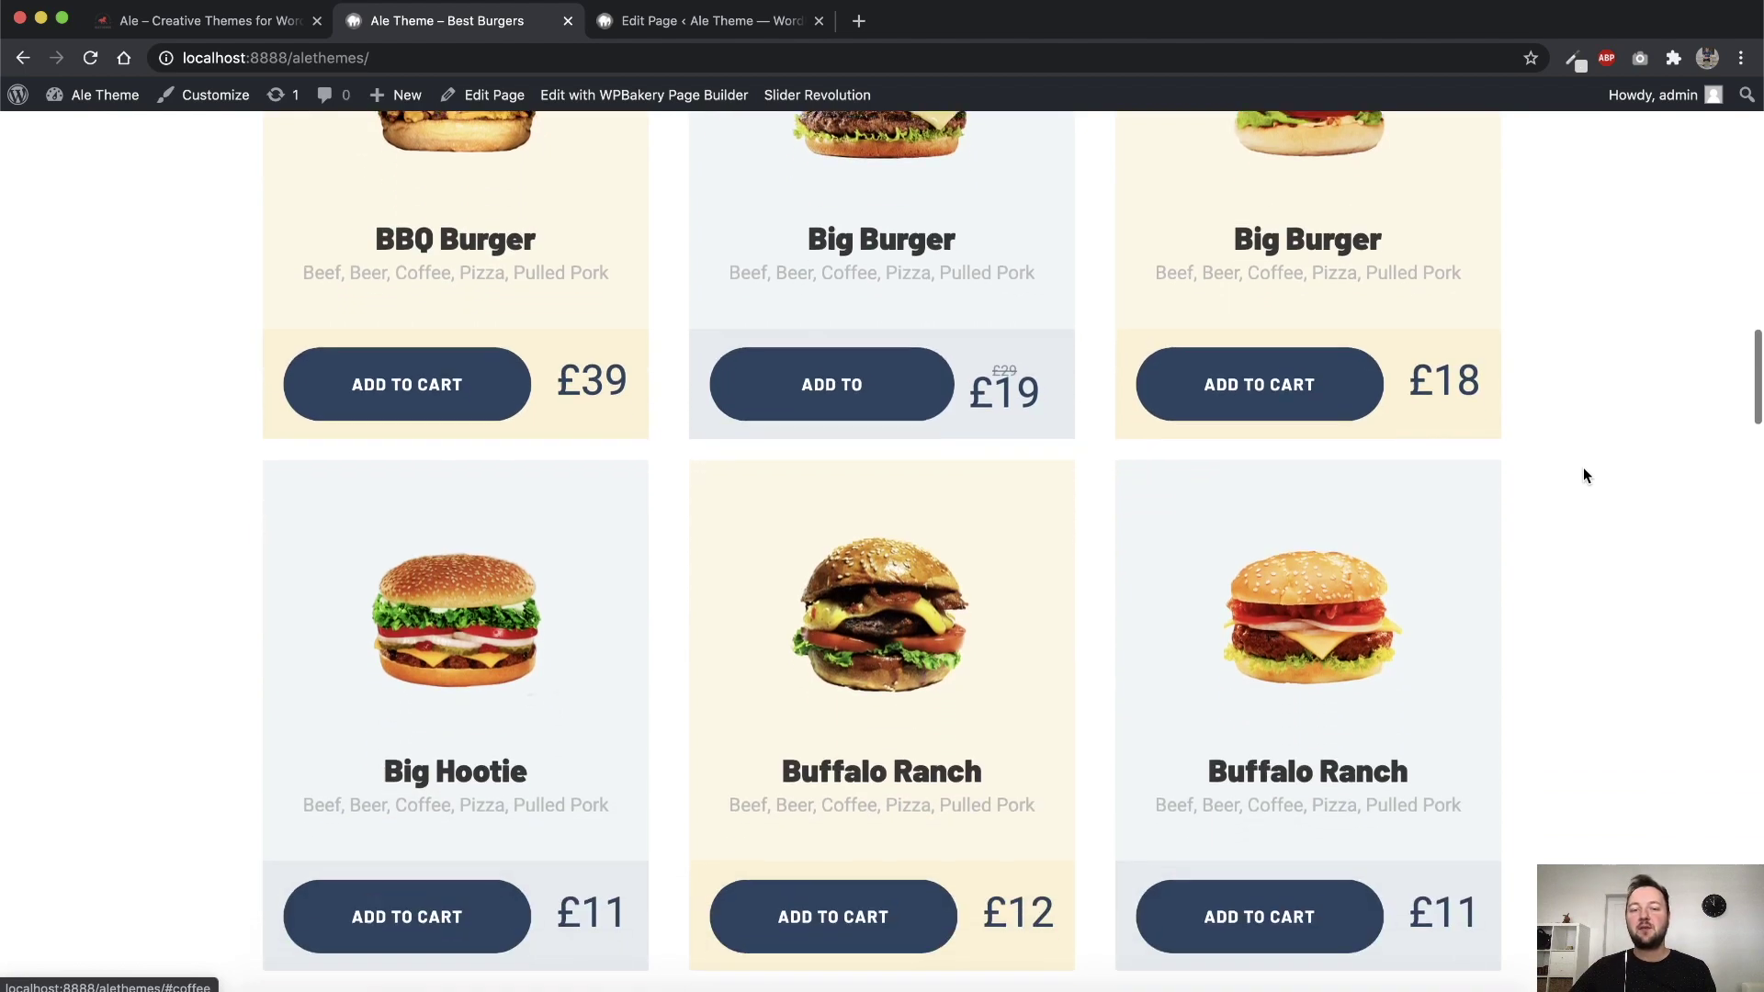
pyautogui.scroll(6, 1584, 466)
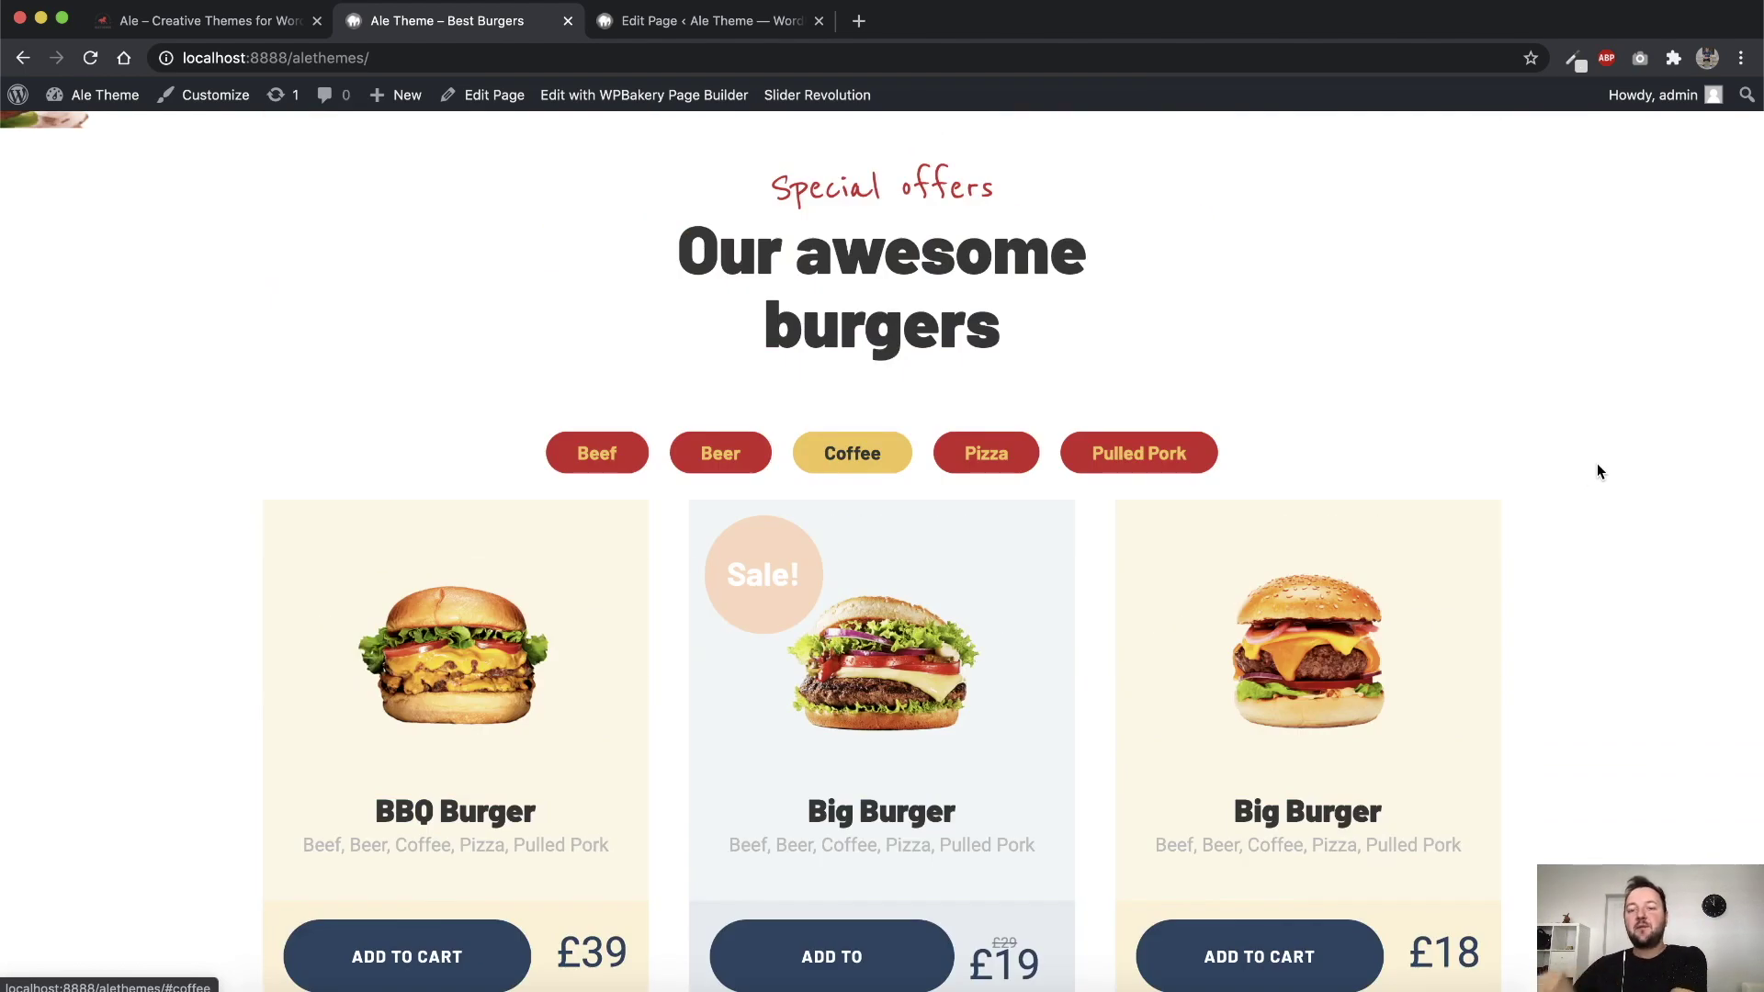
pyautogui.scroll(1, 1599, 462)
pyautogui.scroll(-4, 1517, 473)
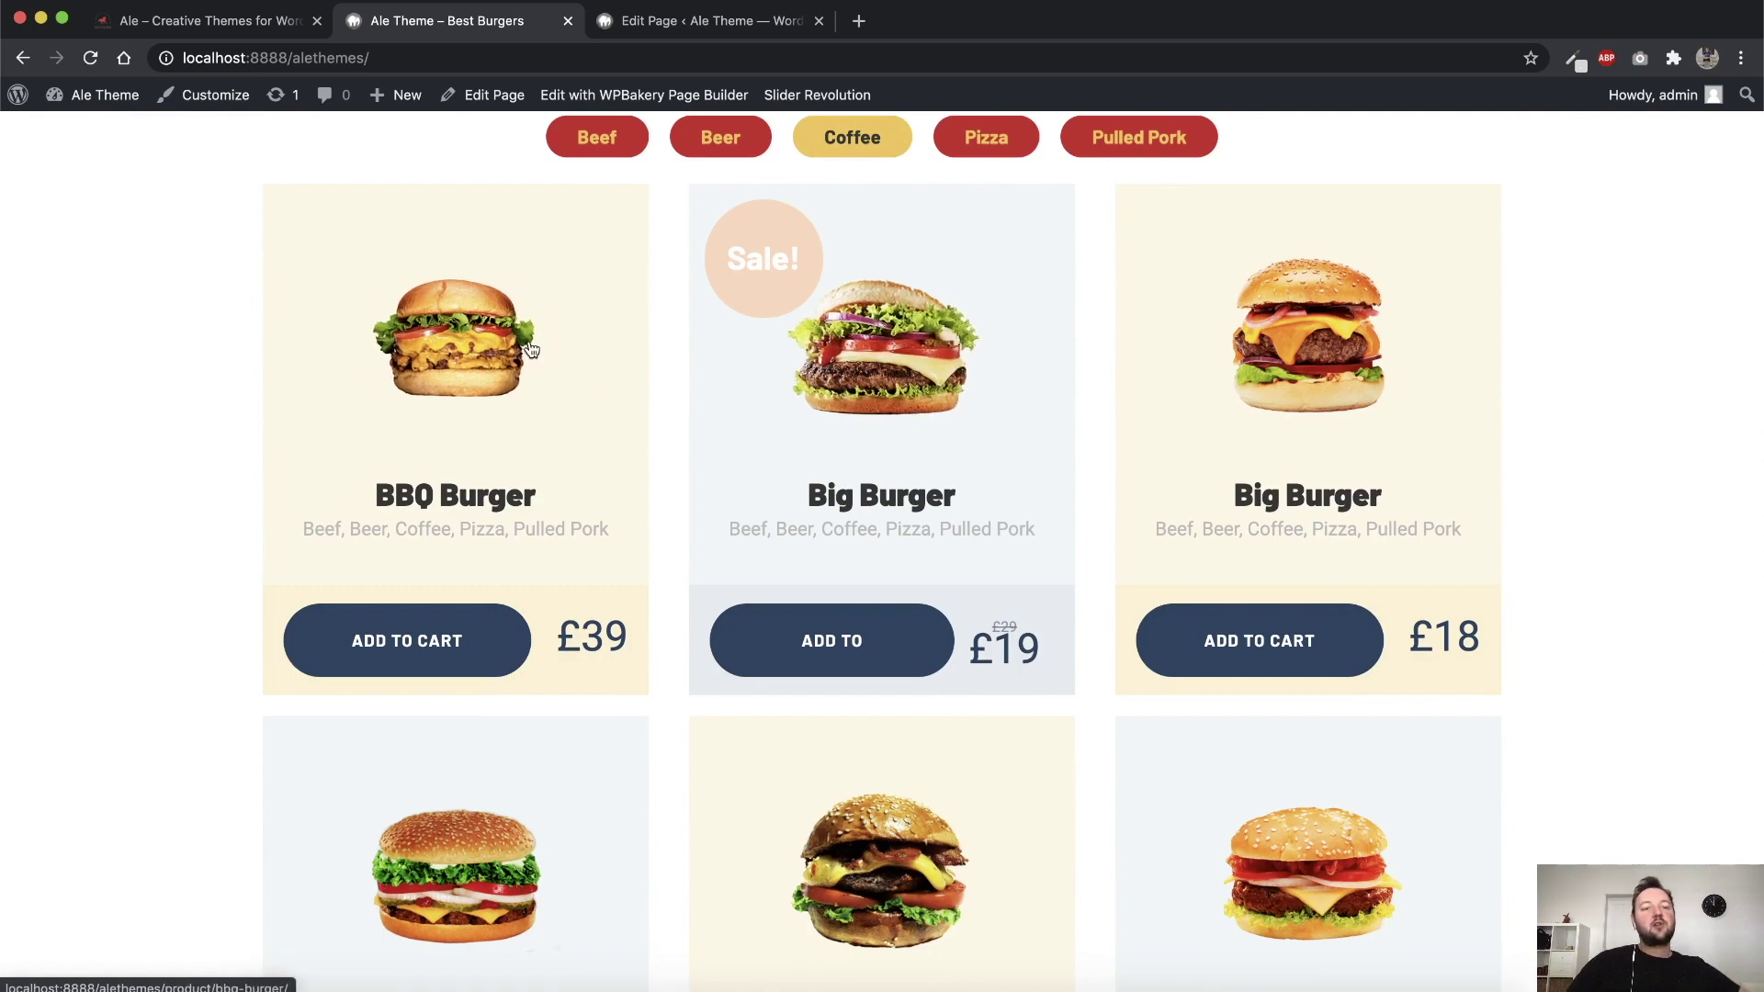
pyautogui.scroll(-4, 643, 441)
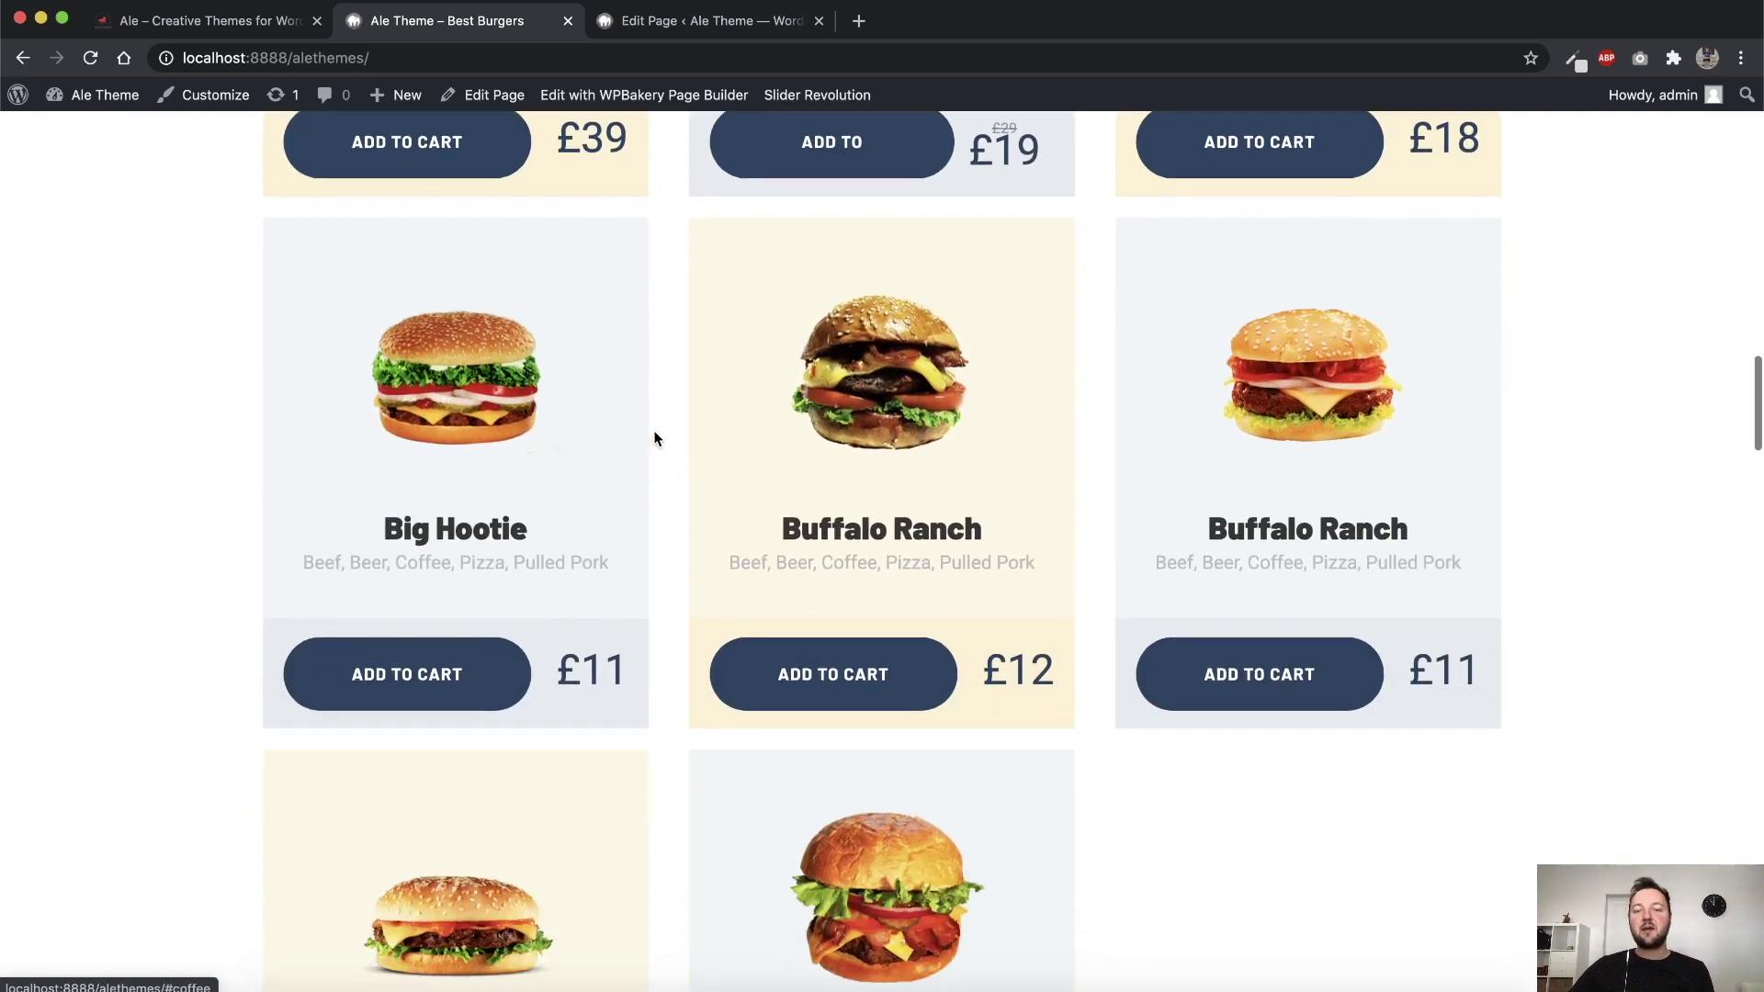
pyautogui.scroll(4, 1018, 309)
pyautogui.scroll(-8, 1016, 339)
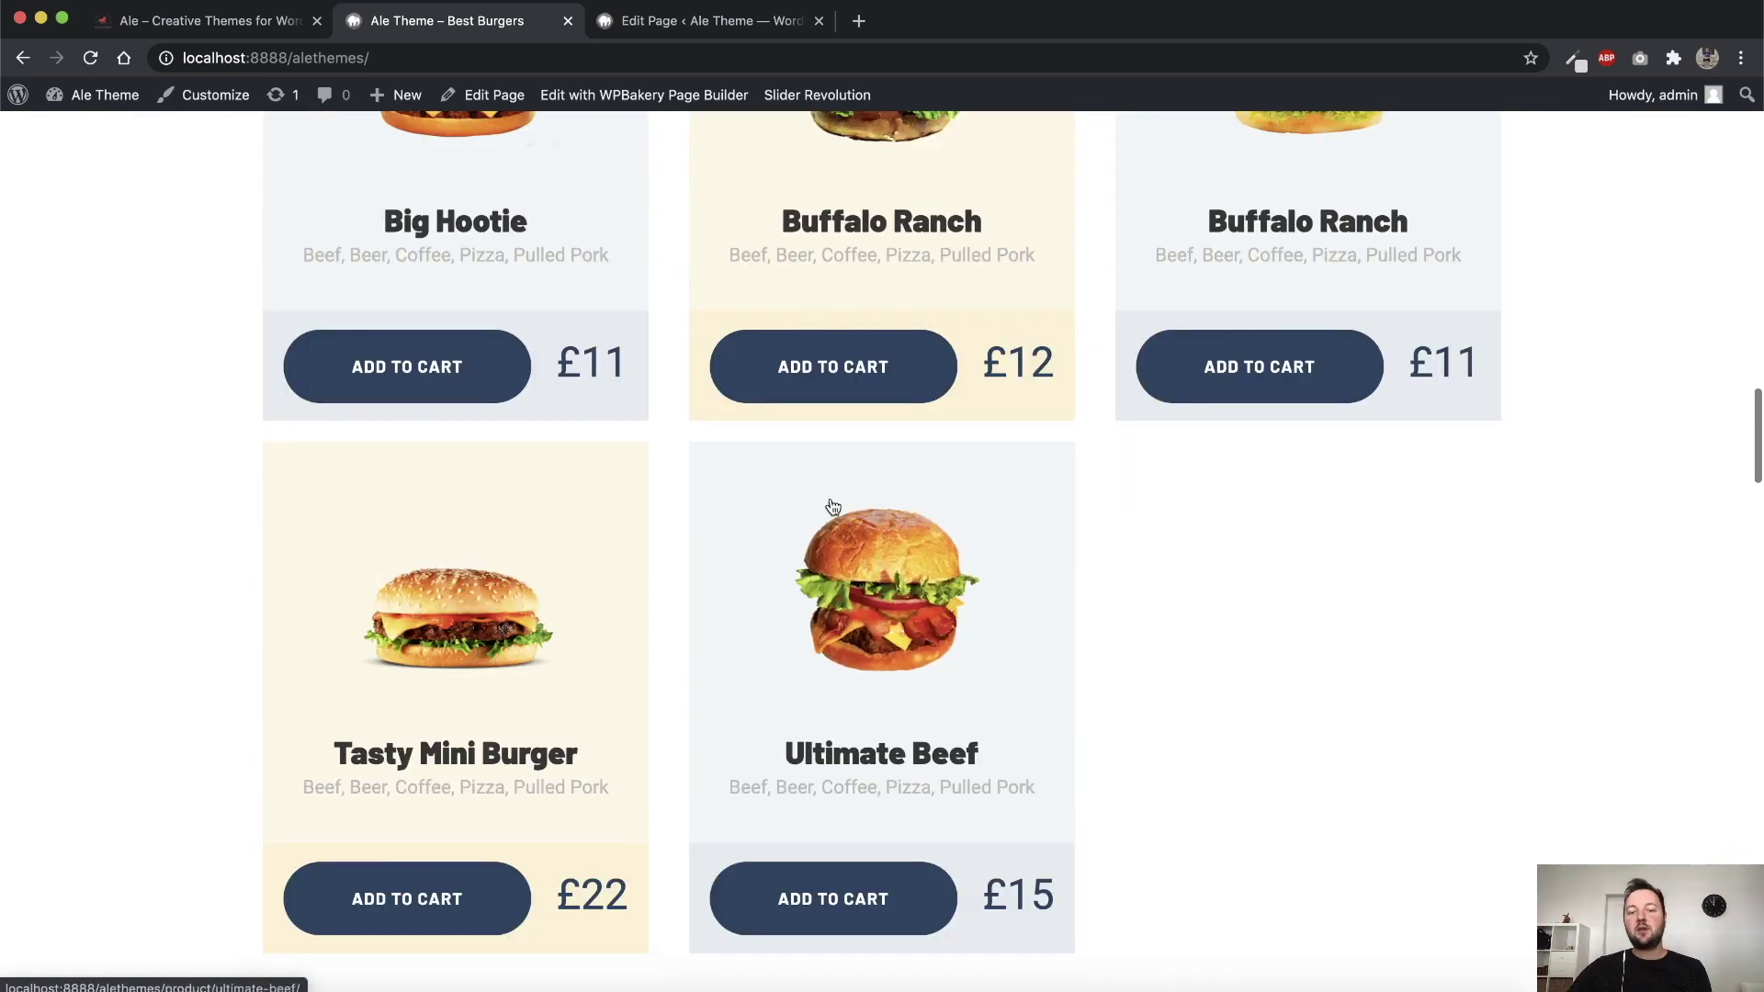
pyautogui.scroll(9, 786, 496)
pyautogui.scroll(-8, 866, 532)
# Set the products count of the Home page's Shop Products element to 6, save the element and update the page
pyautogui.click(726, 20)
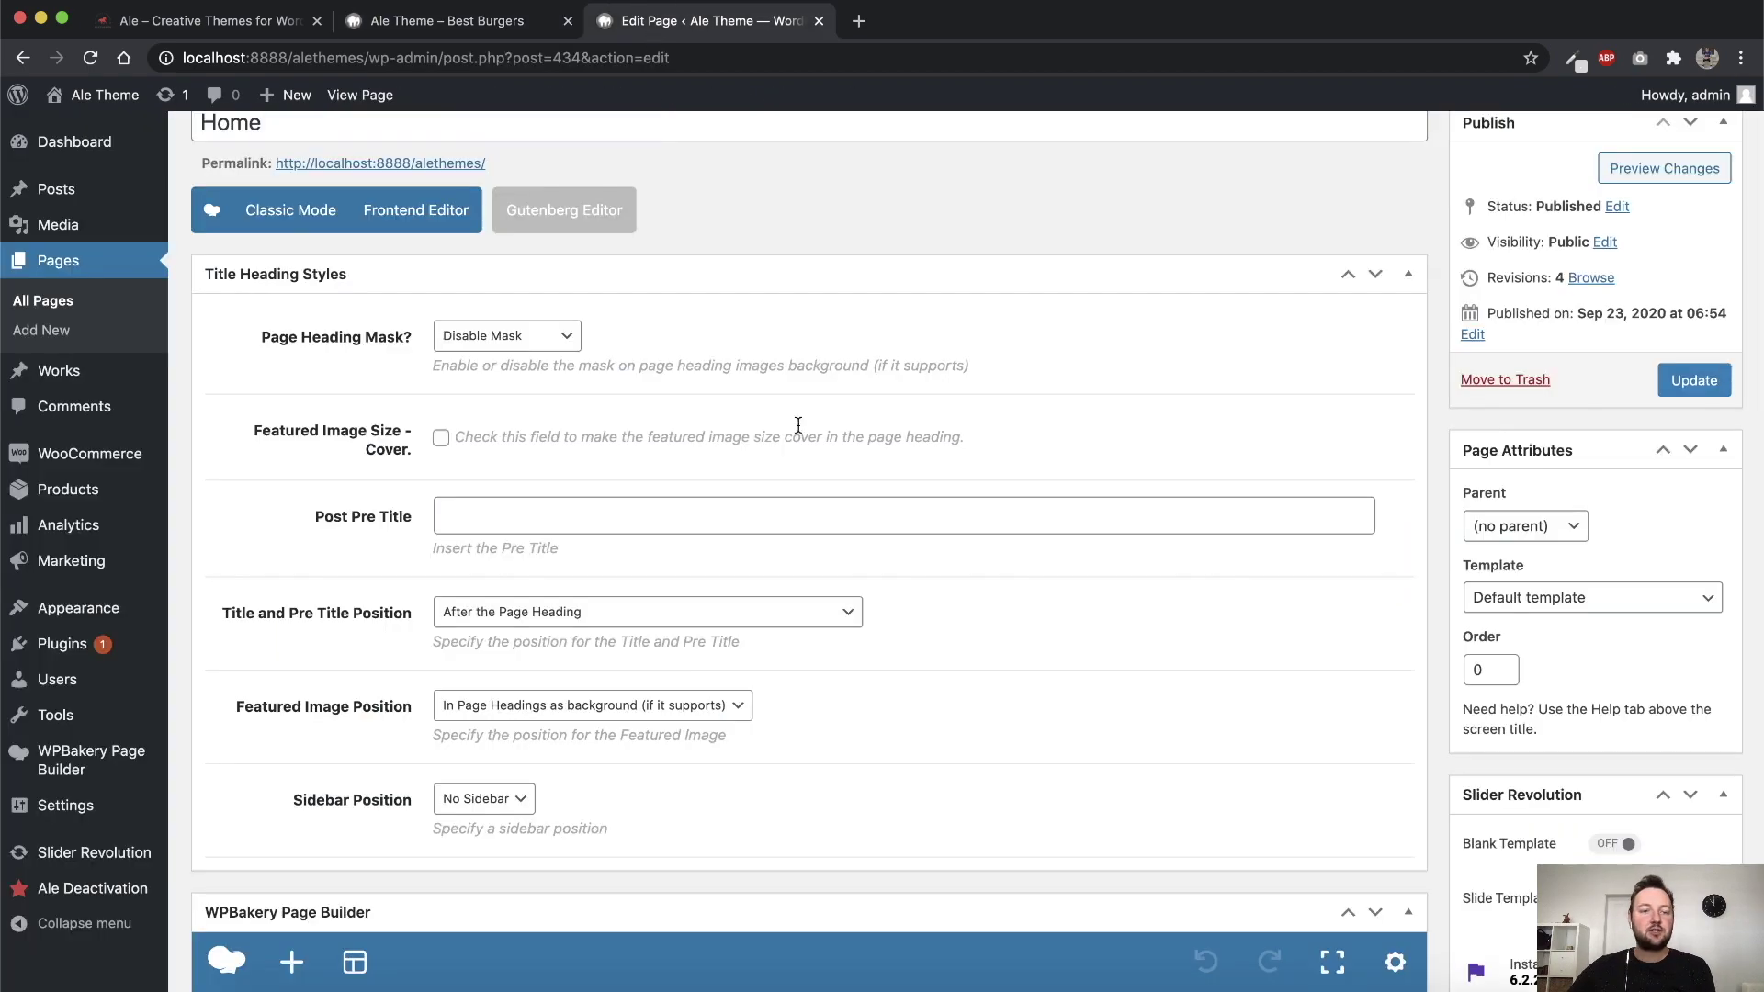
pyautogui.scroll(-10, 765, 461)
pyautogui.scroll(-3, 765, 461)
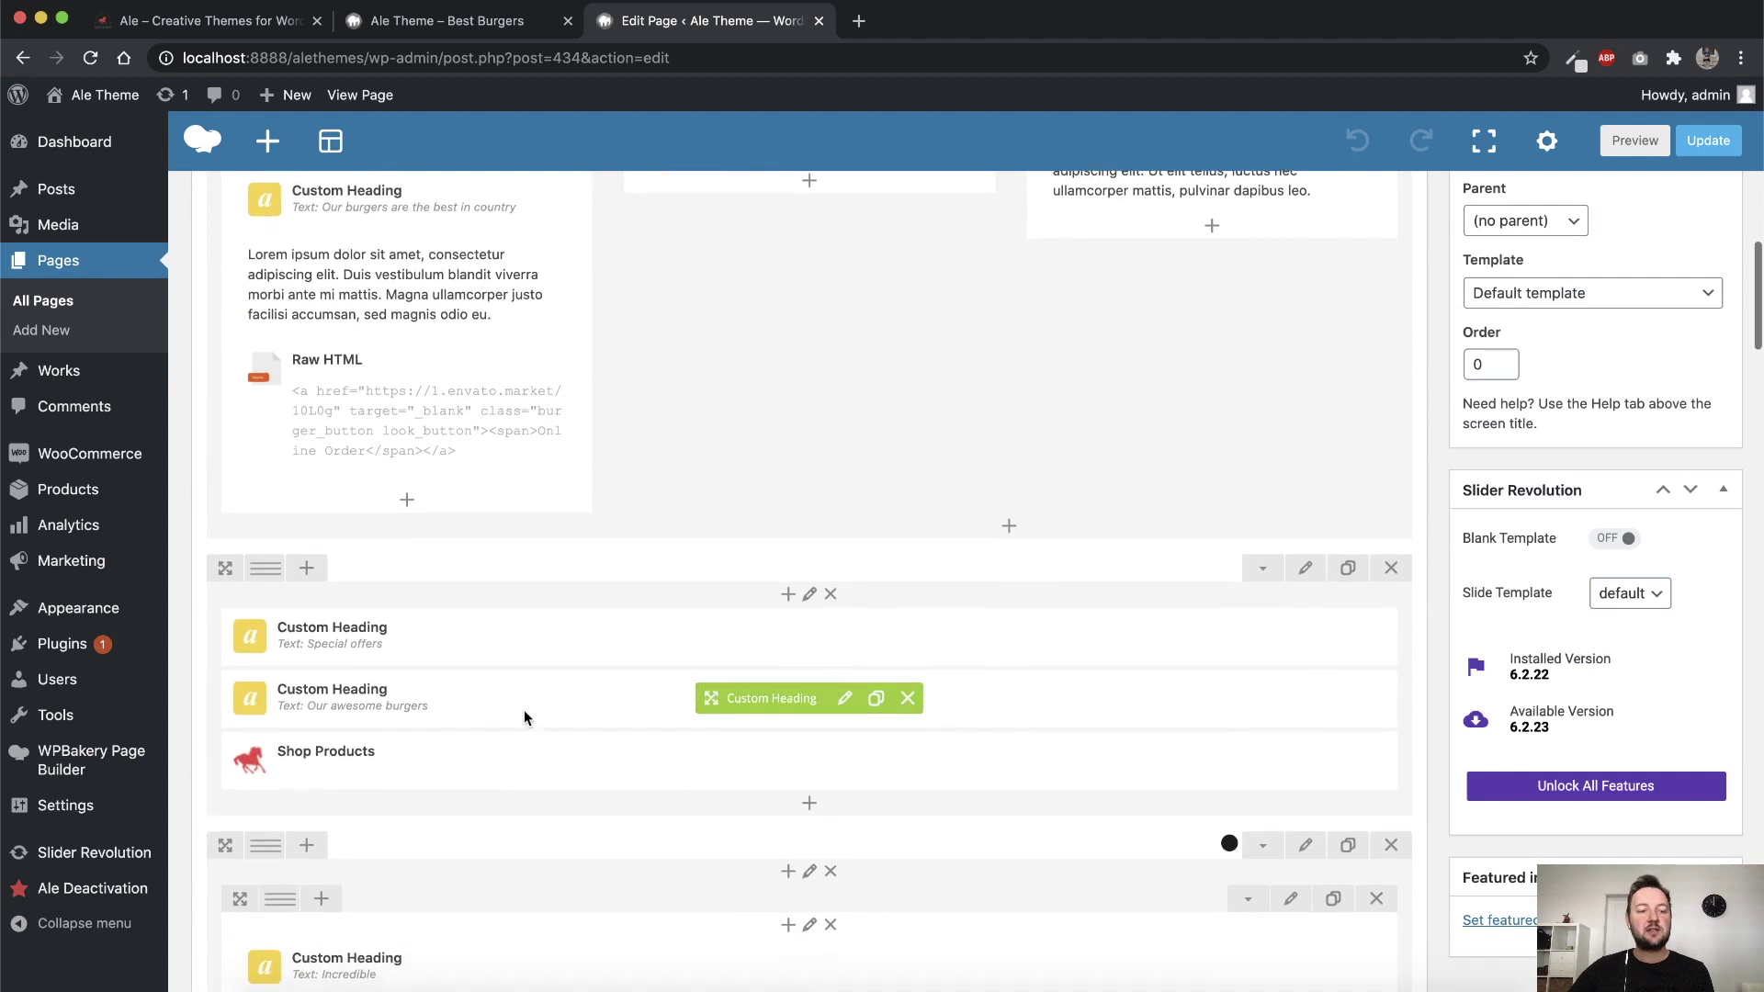
pyautogui.click(841, 764)
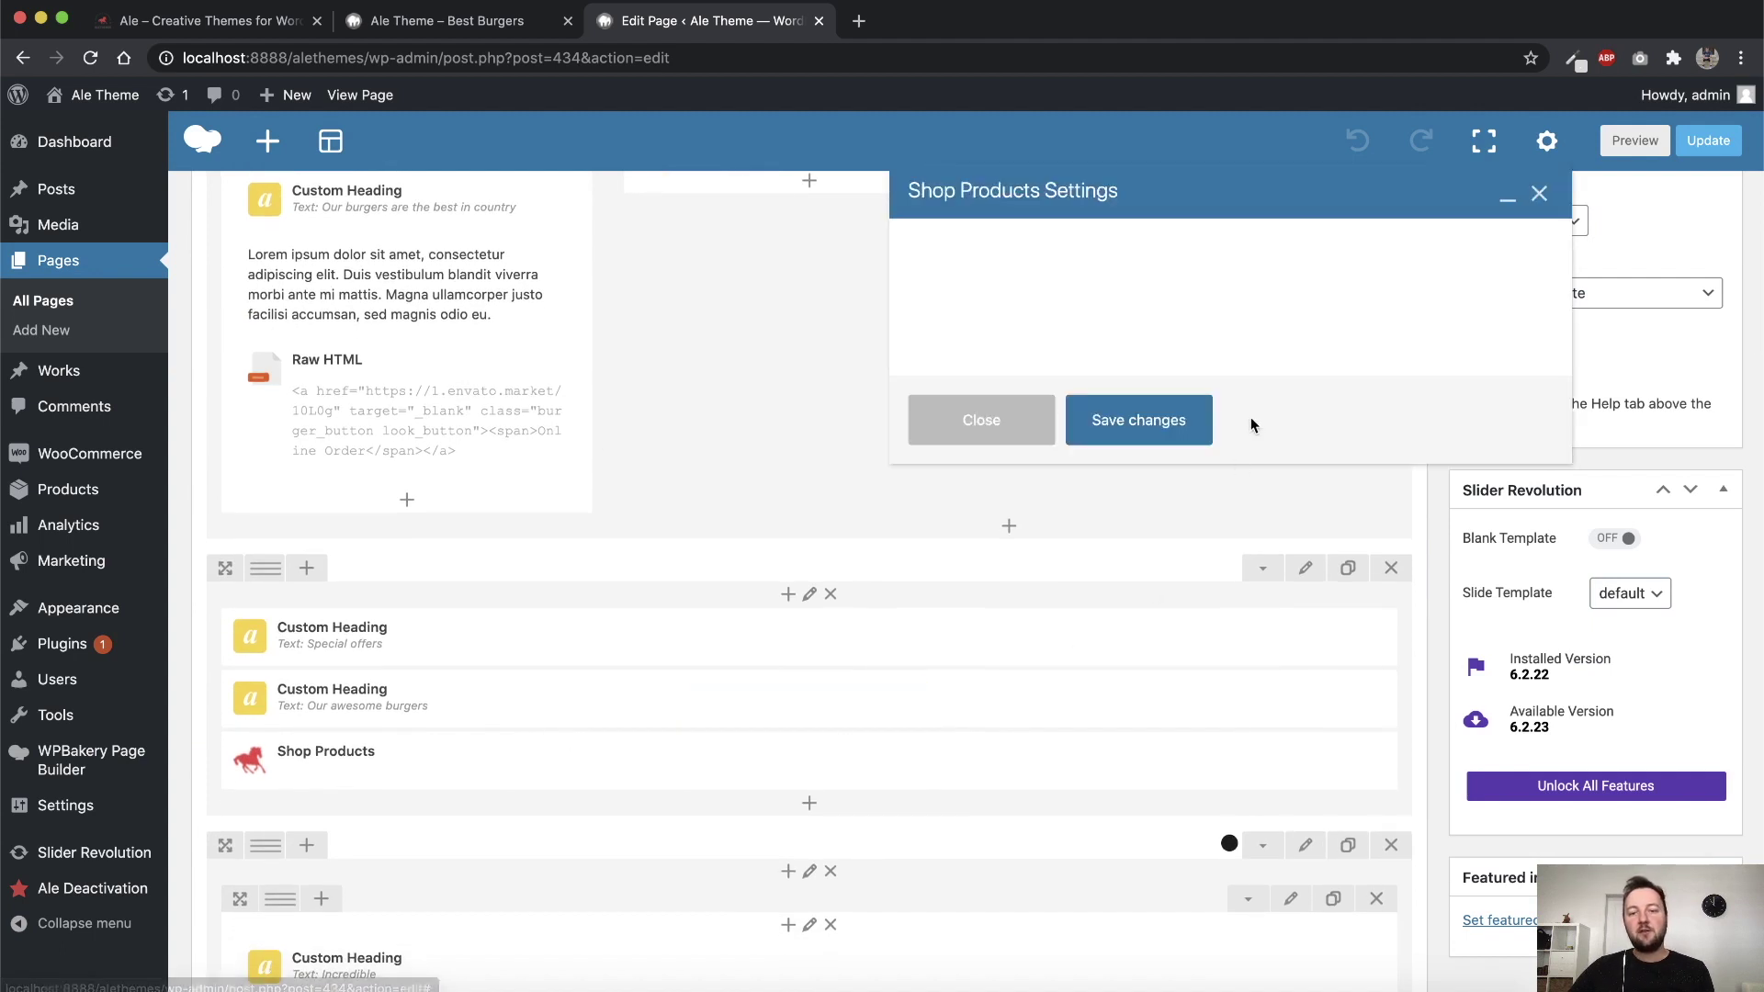
pyautogui.moveTo(966, 520); pyautogui.dragTo(854, 521)
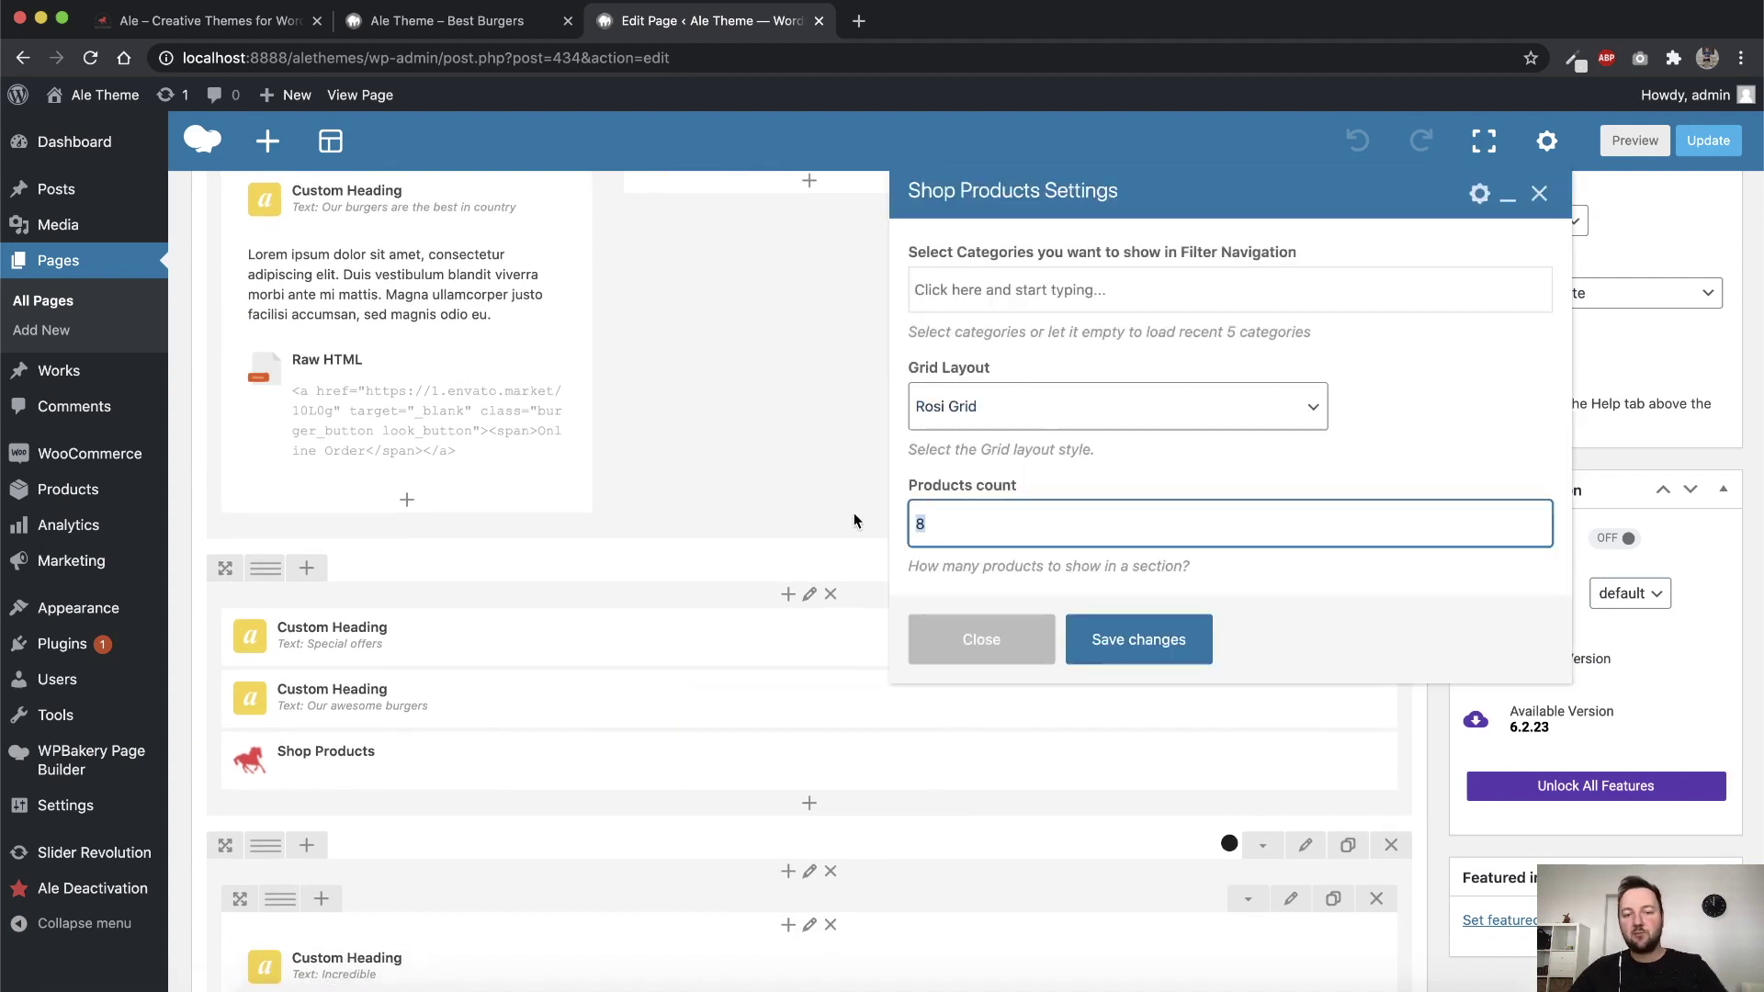
pyautogui.click(1110, 643)
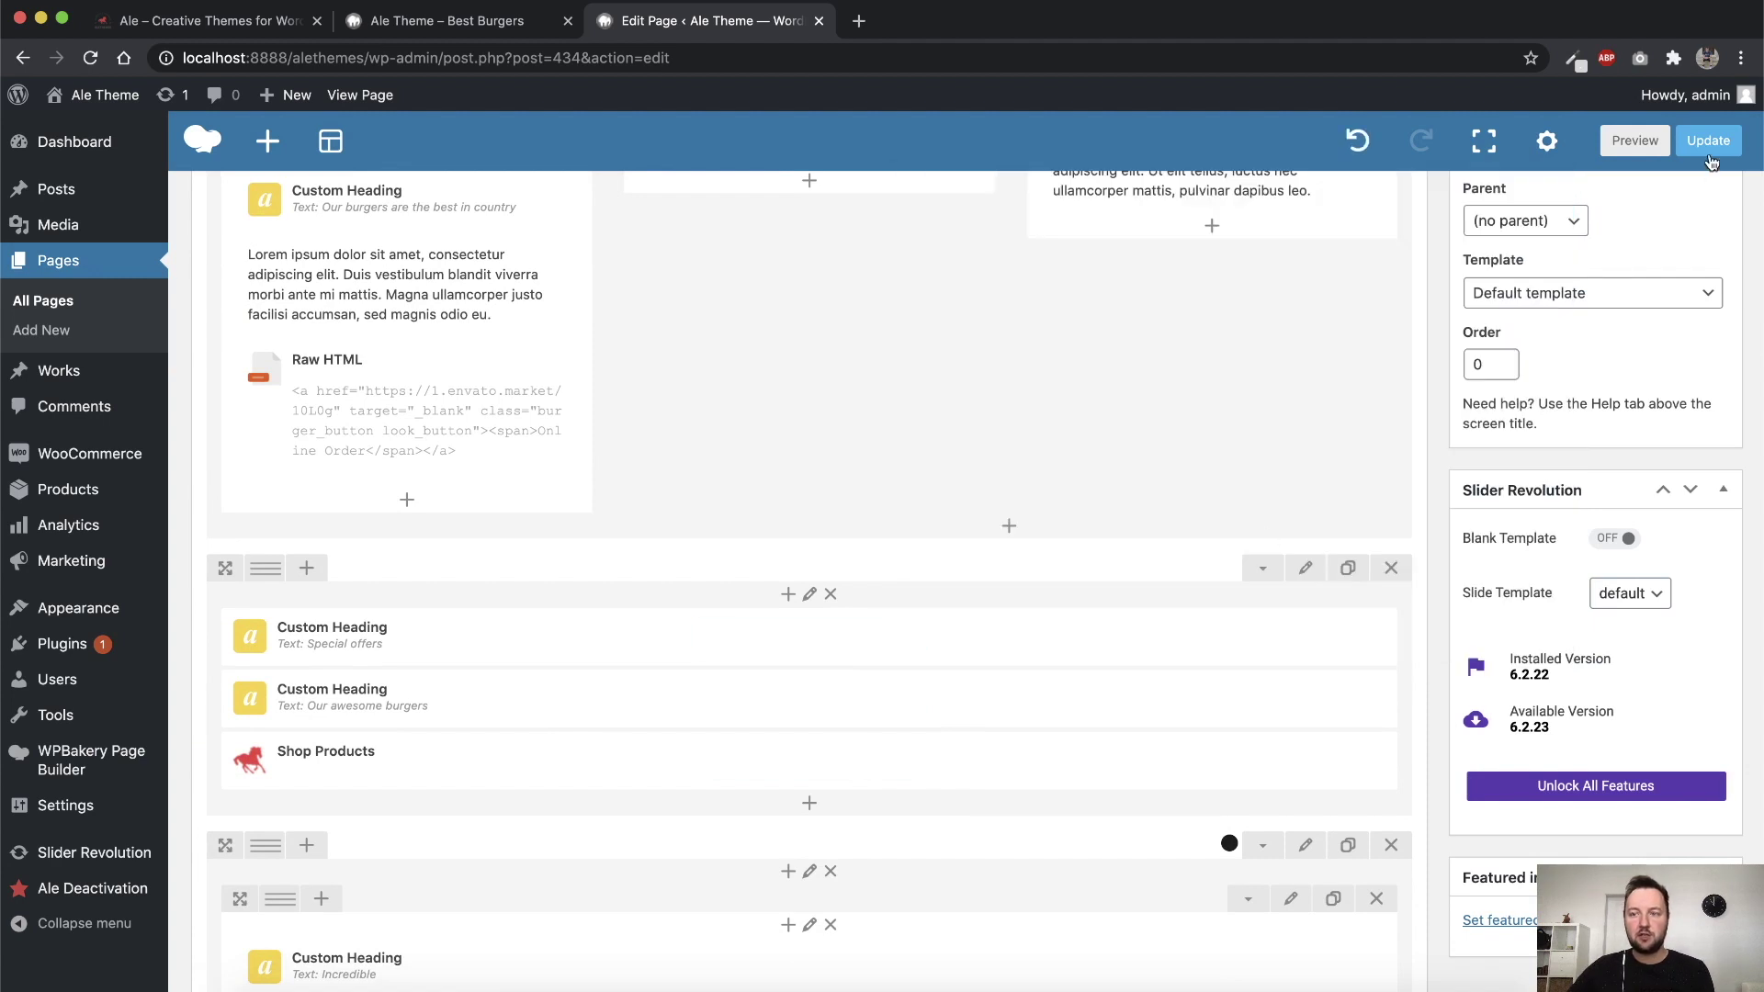
pyautogui.click(1708, 149)
# Reload the front page and check the product grid under Our awesome burgers with the new products count
pyautogui.click(446, 25)
pyautogui.press('super+r')
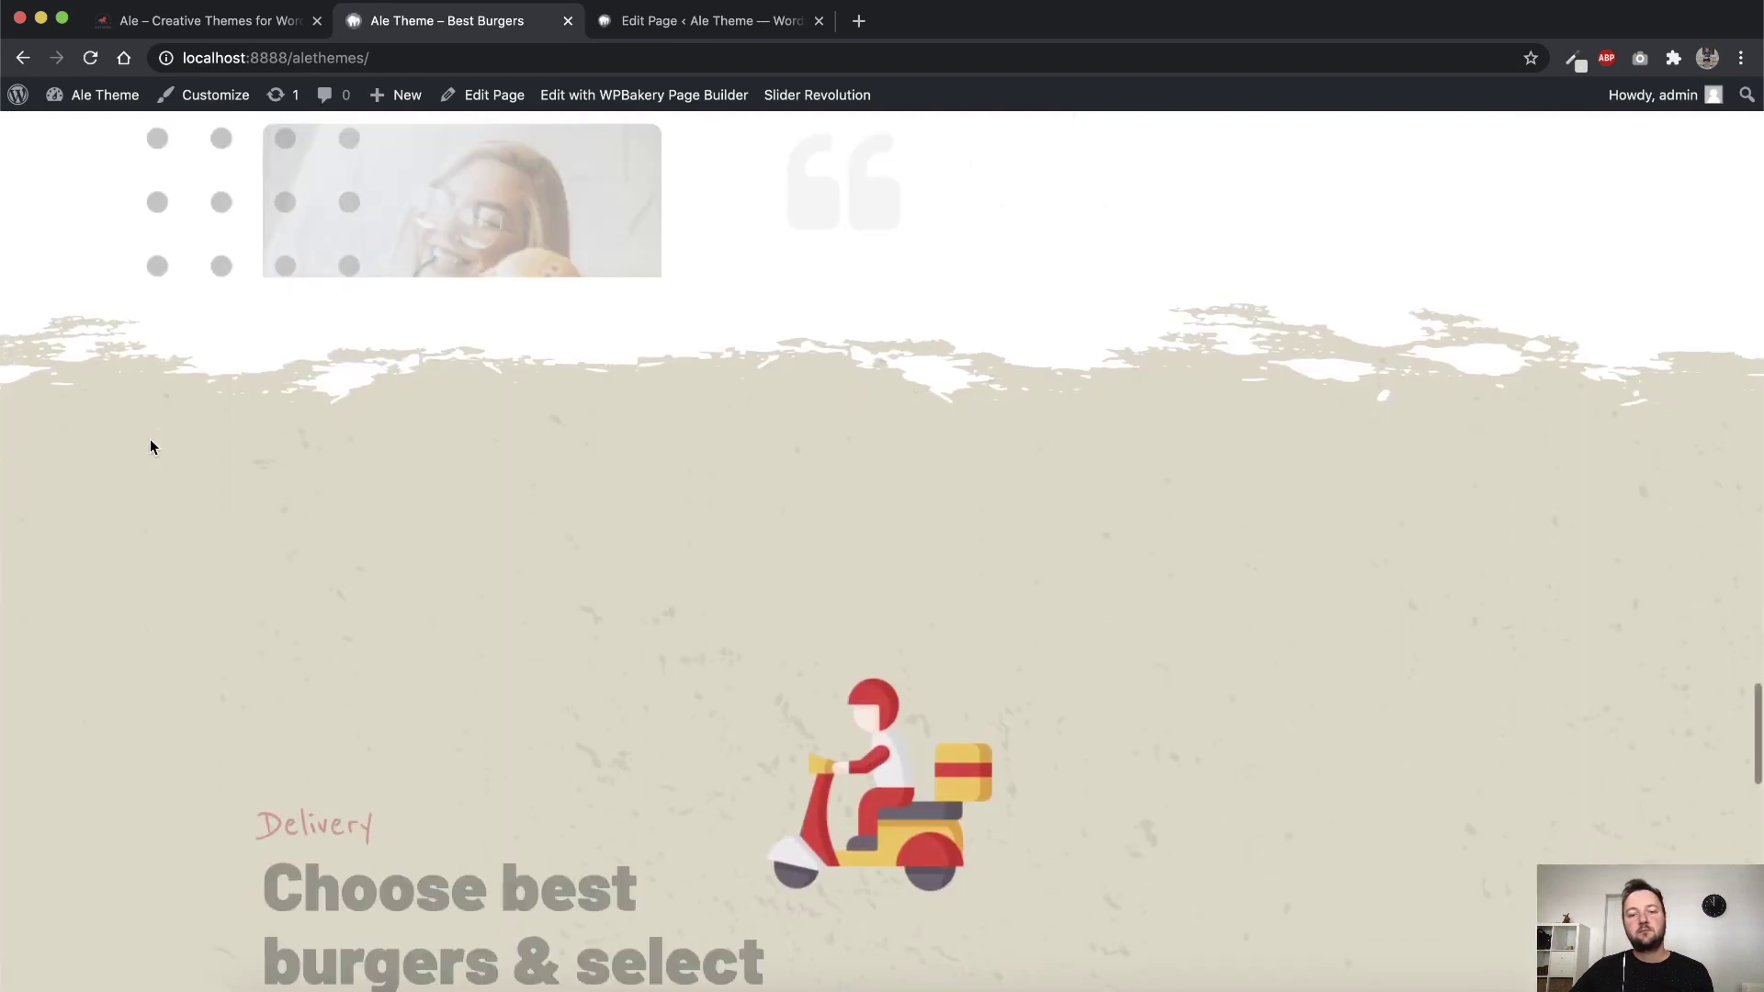
pyautogui.scroll(15, 158, 449)
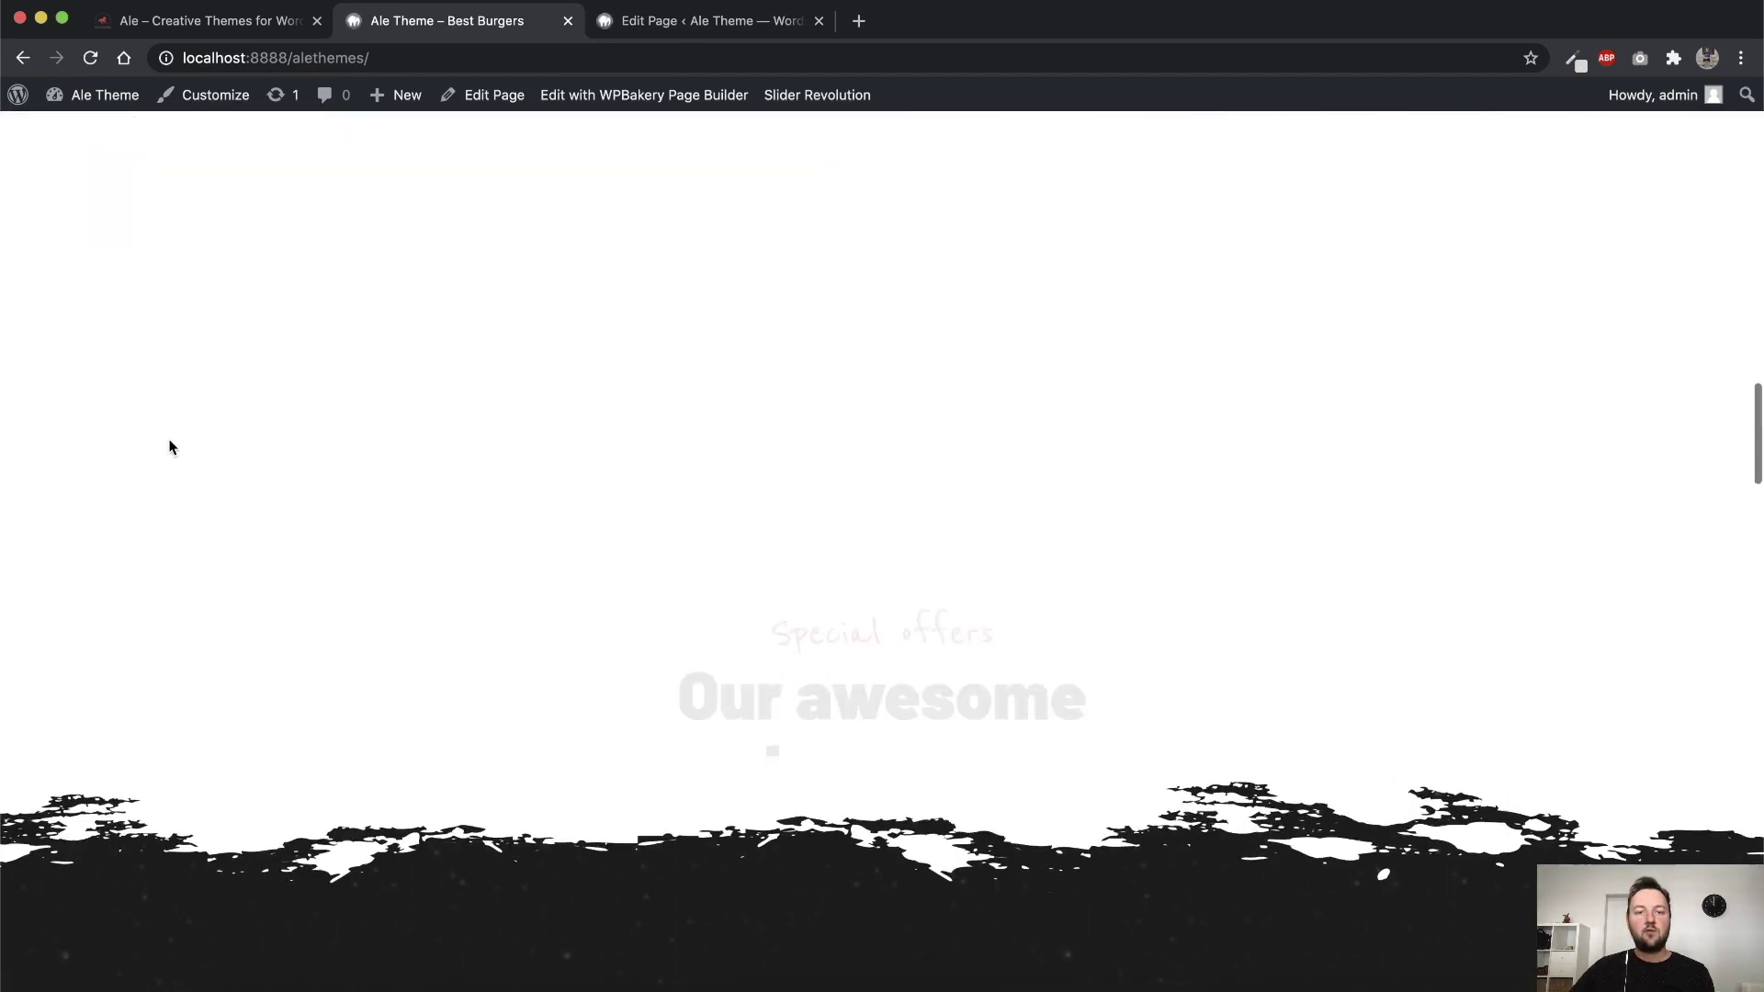
pyautogui.scroll(-8, 170, 448)
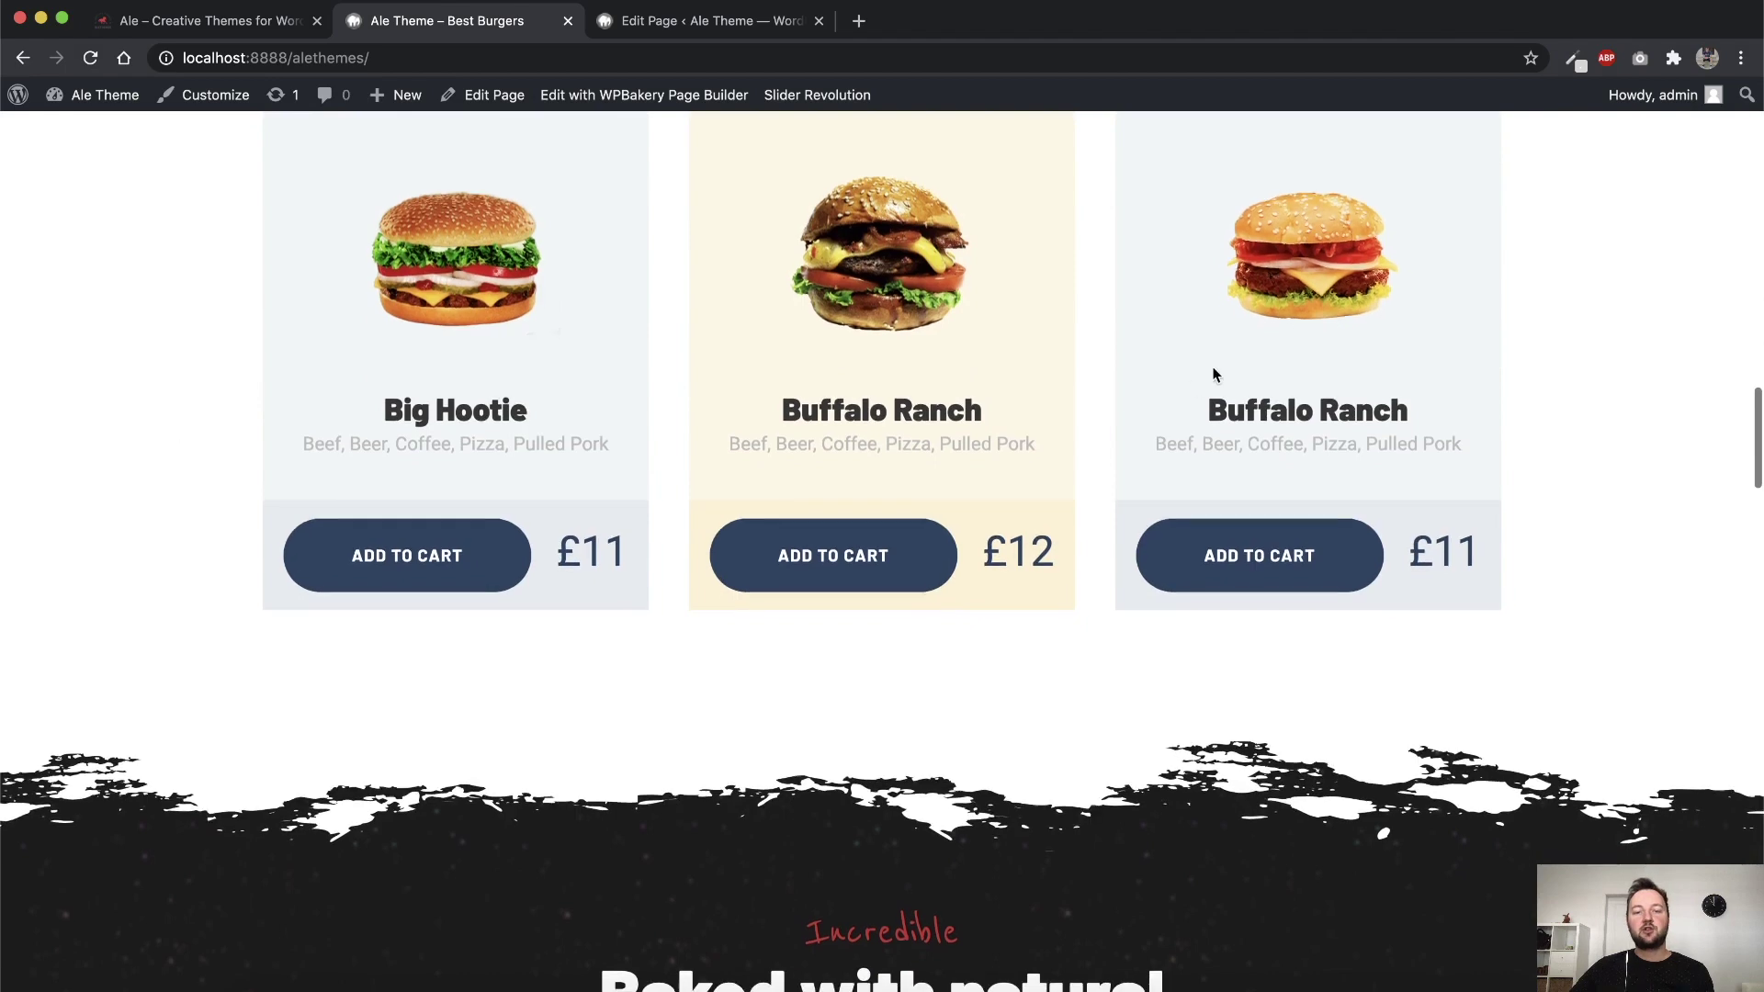
pyautogui.scroll(2, 1247, 421)
pyautogui.scroll(5, 1247, 421)
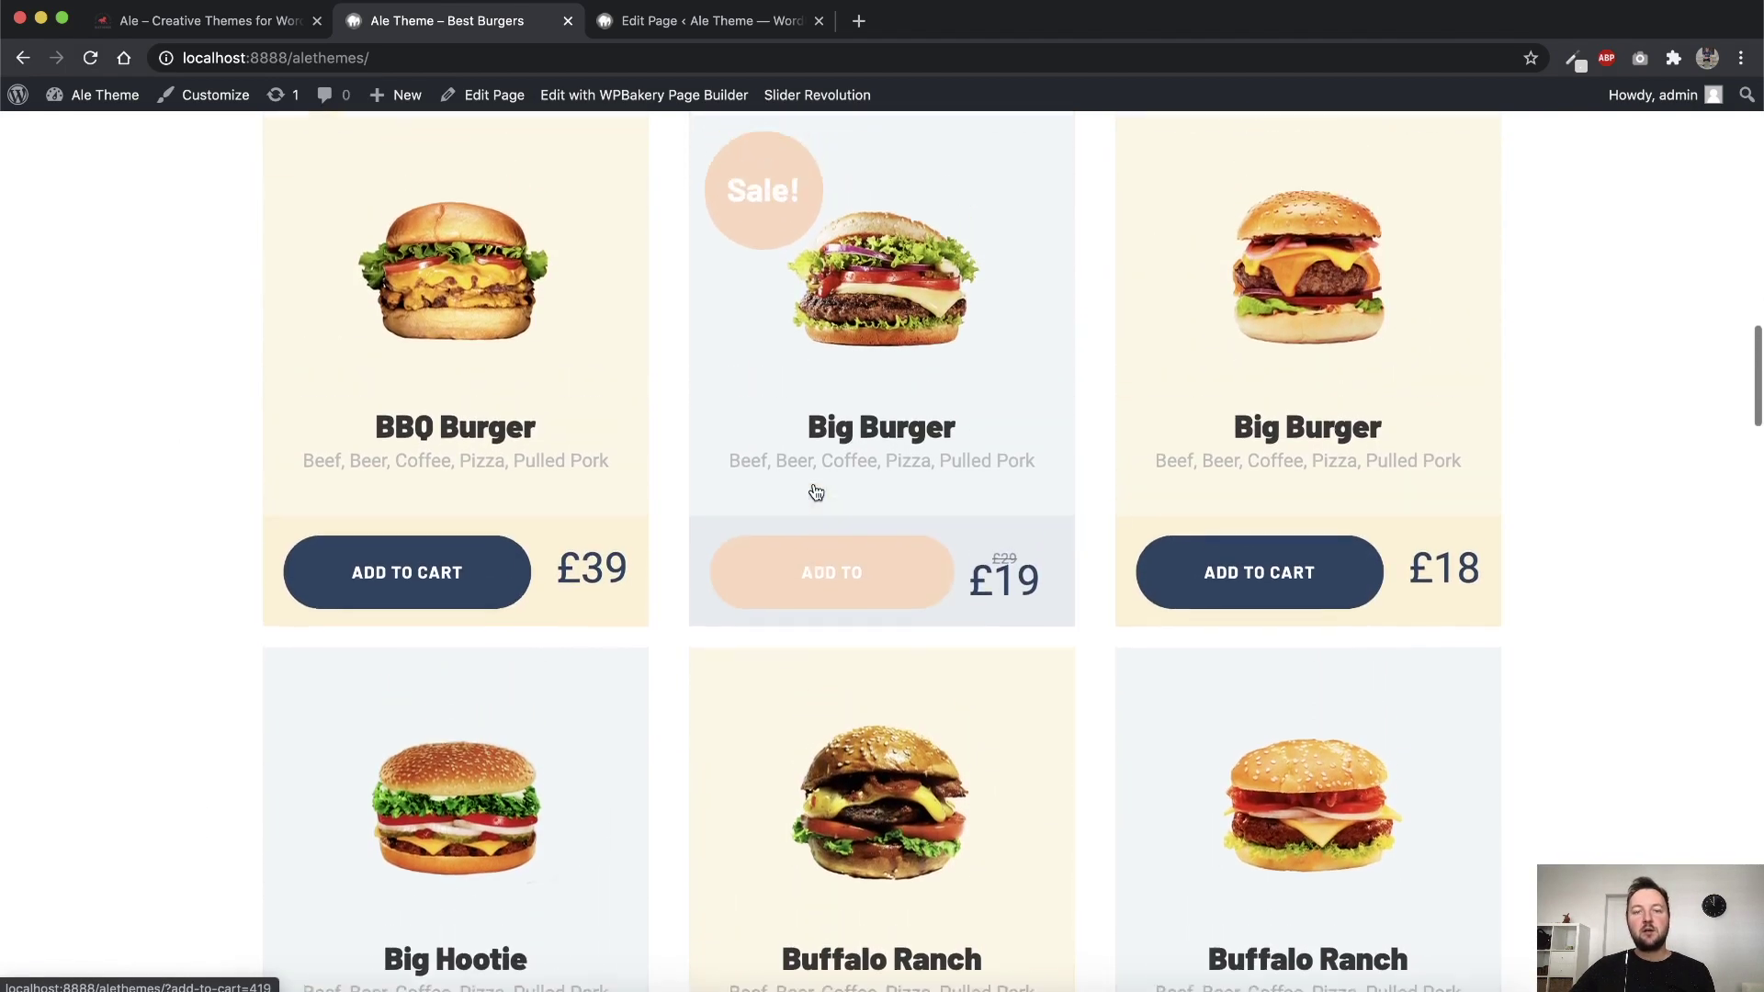
pyautogui.scroll(1, 1518, 409)
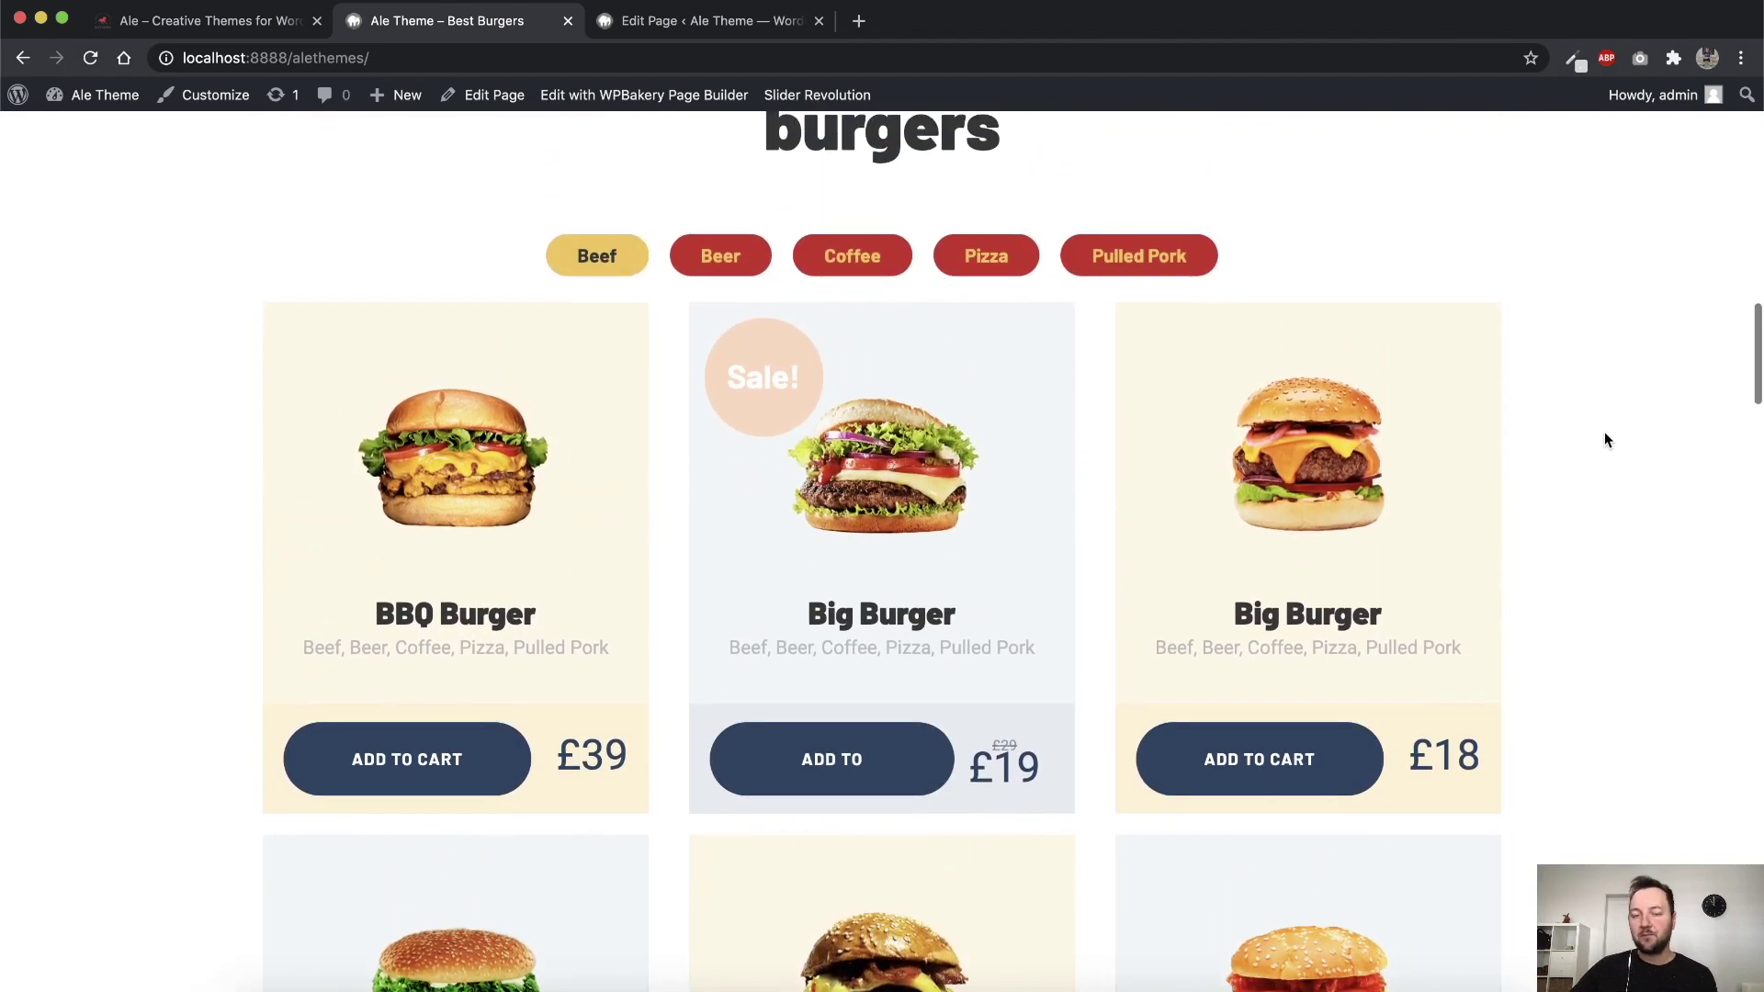
# View the blog posts section on the front page and open the Recent Blog Posts element's settings in the Home page editor
pyautogui.scroll(-20, 1600, 440)
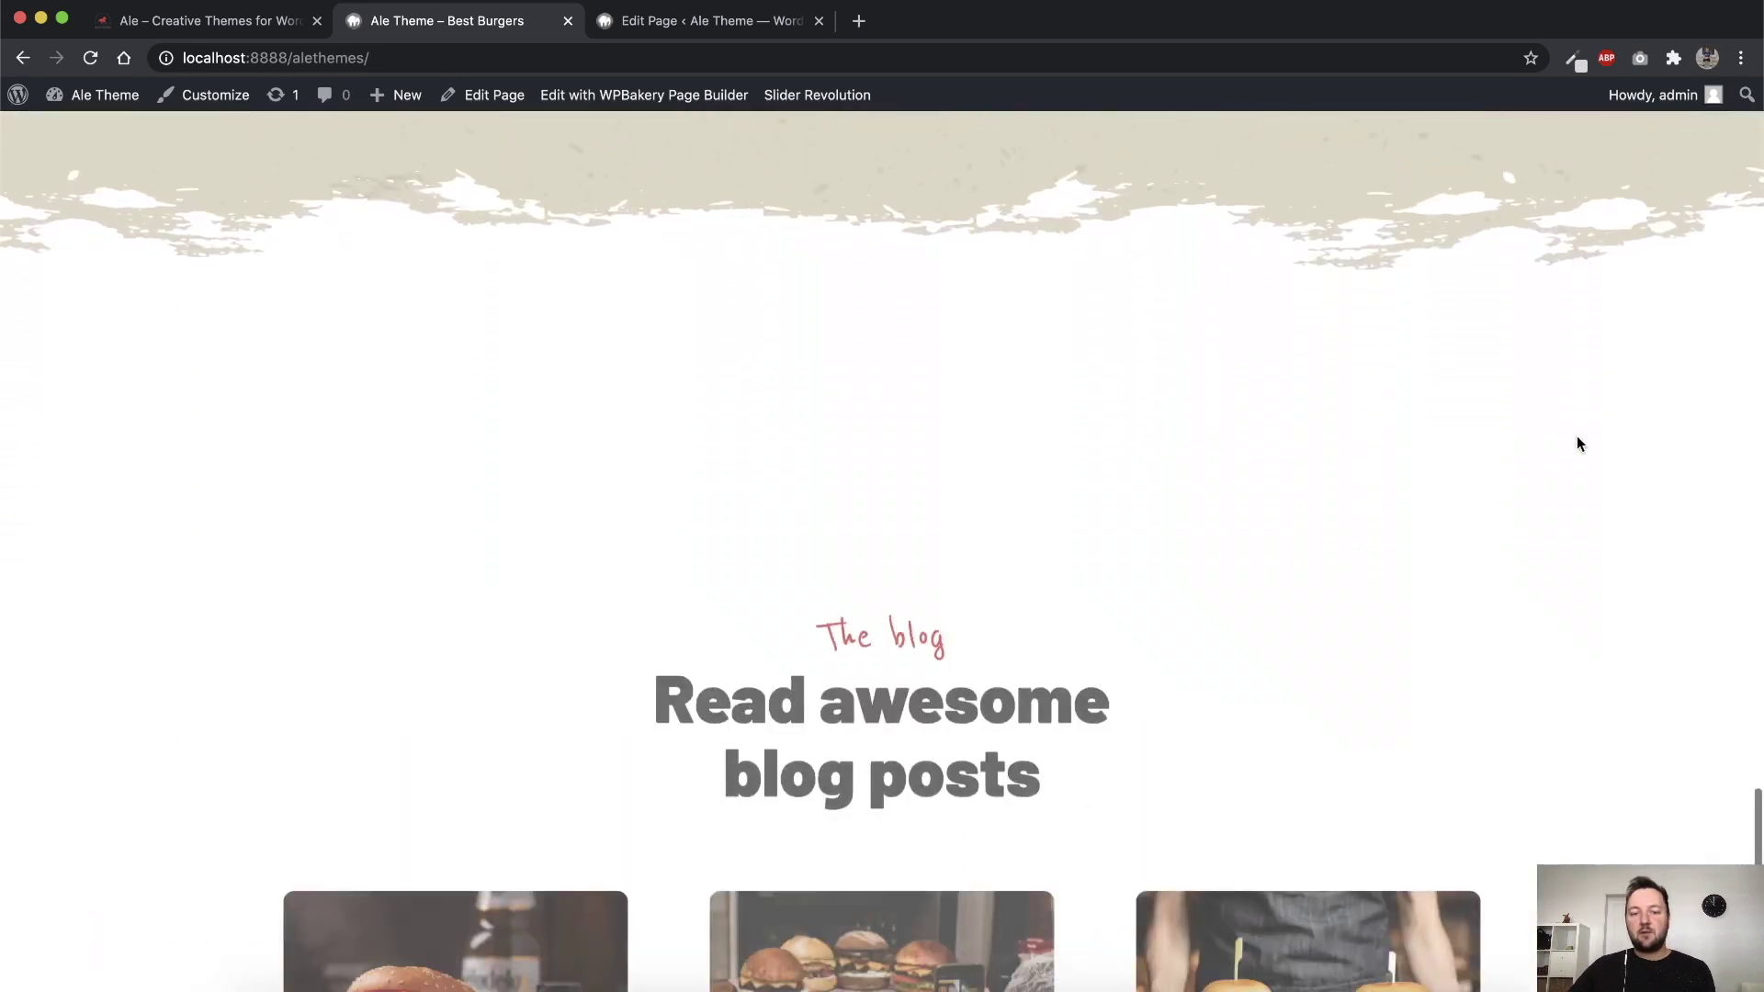
pyautogui.scroll(-1, 1576, 444)
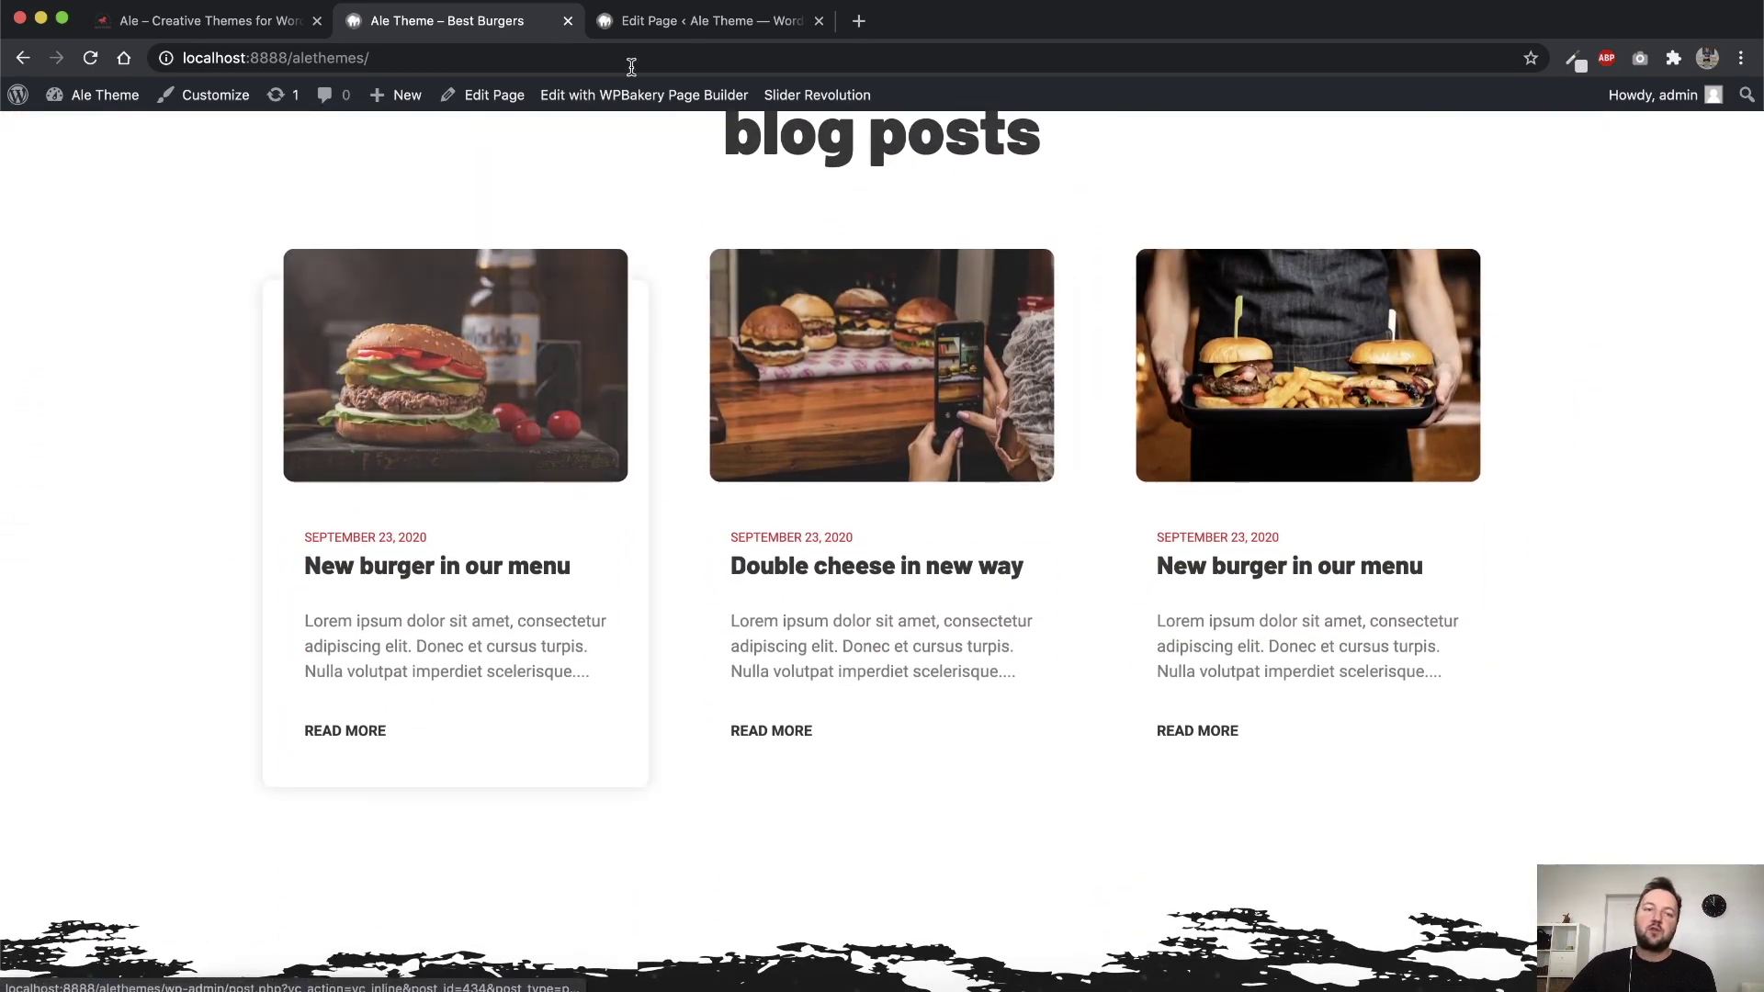
pyautogui.click(697, 20)
pyautogui.scroll(-15, 862, 456)
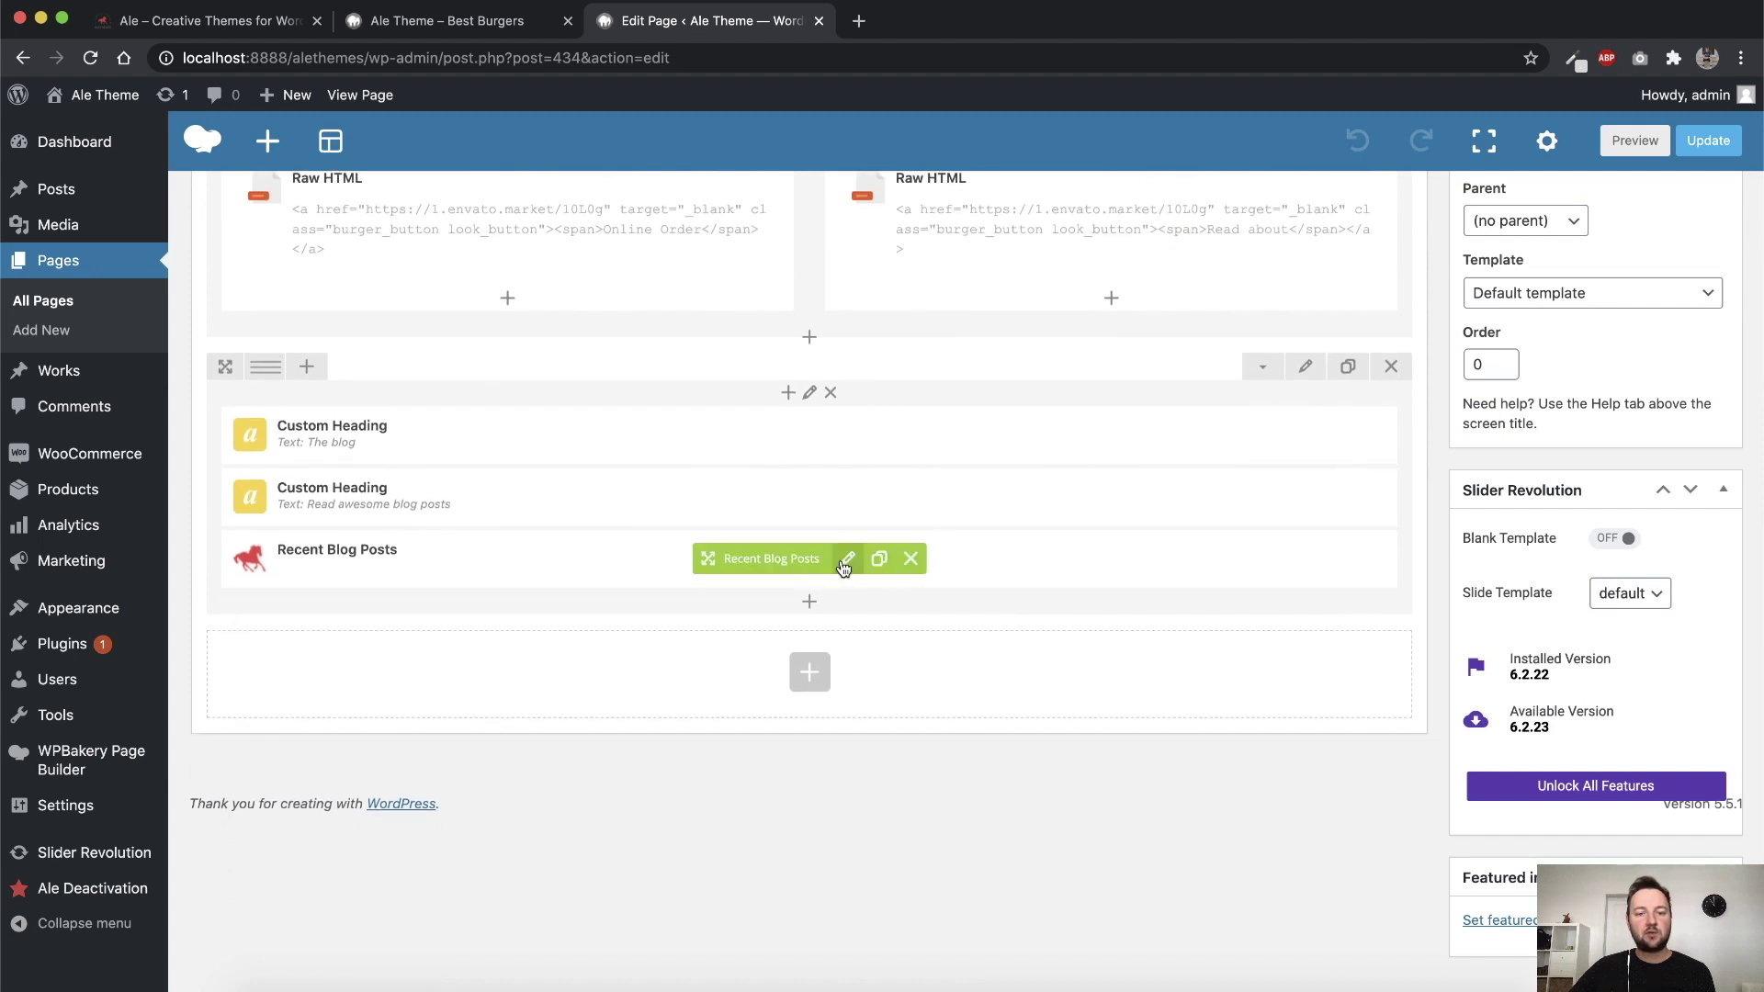
pyautogui.click(845, 560)
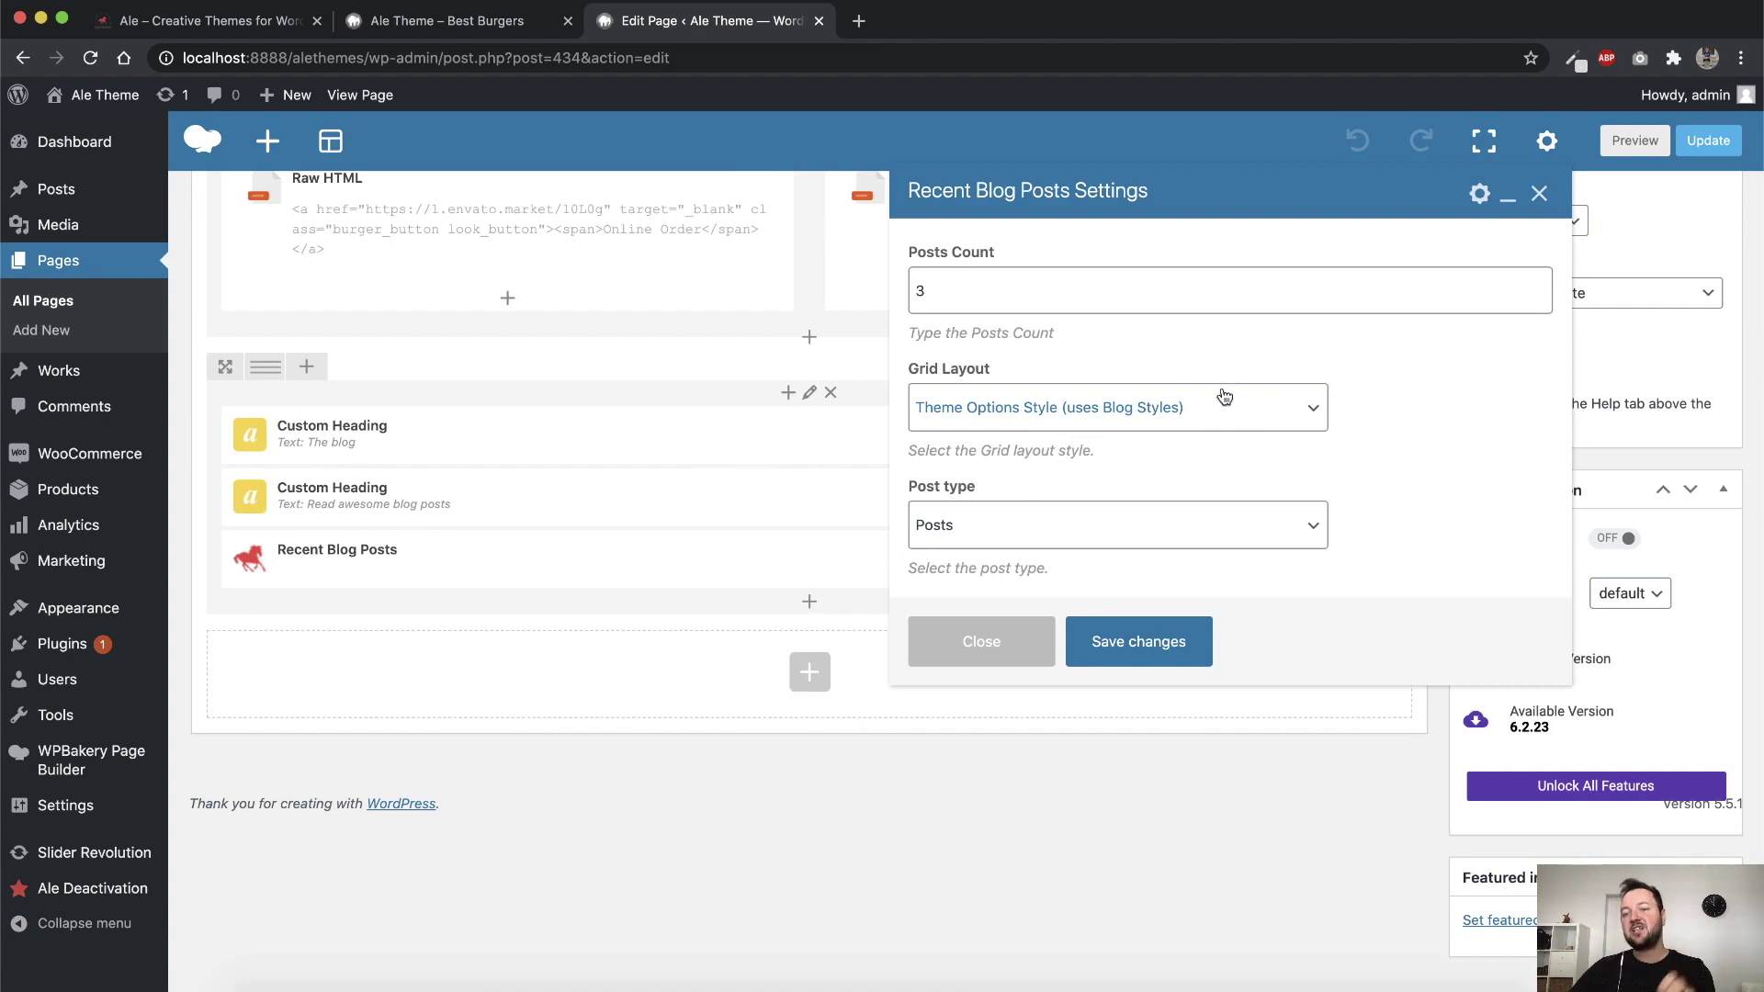
# Review the Posts Count, Grid Layout and Post type options of the Recent Blog Posts element, and close its settings without saving
pyautogui.moveTo(927, 276); pyautogui.dragTo(882, 279)
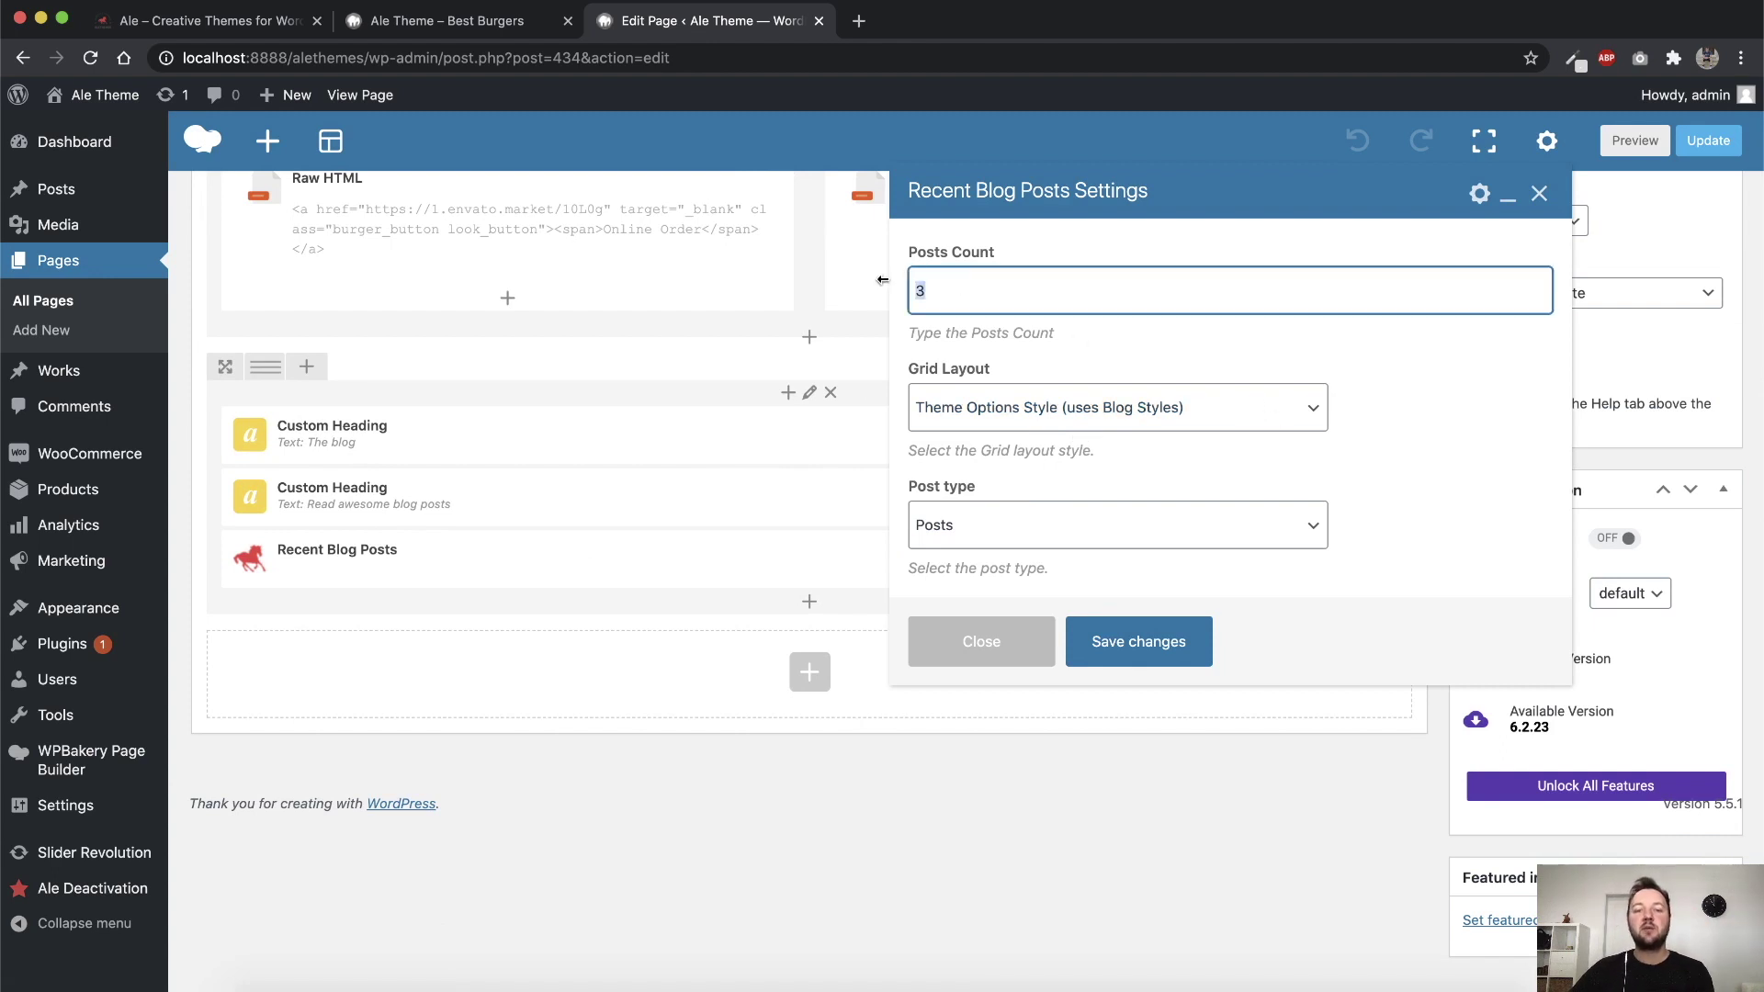
pyautogui.click(1291, 410)
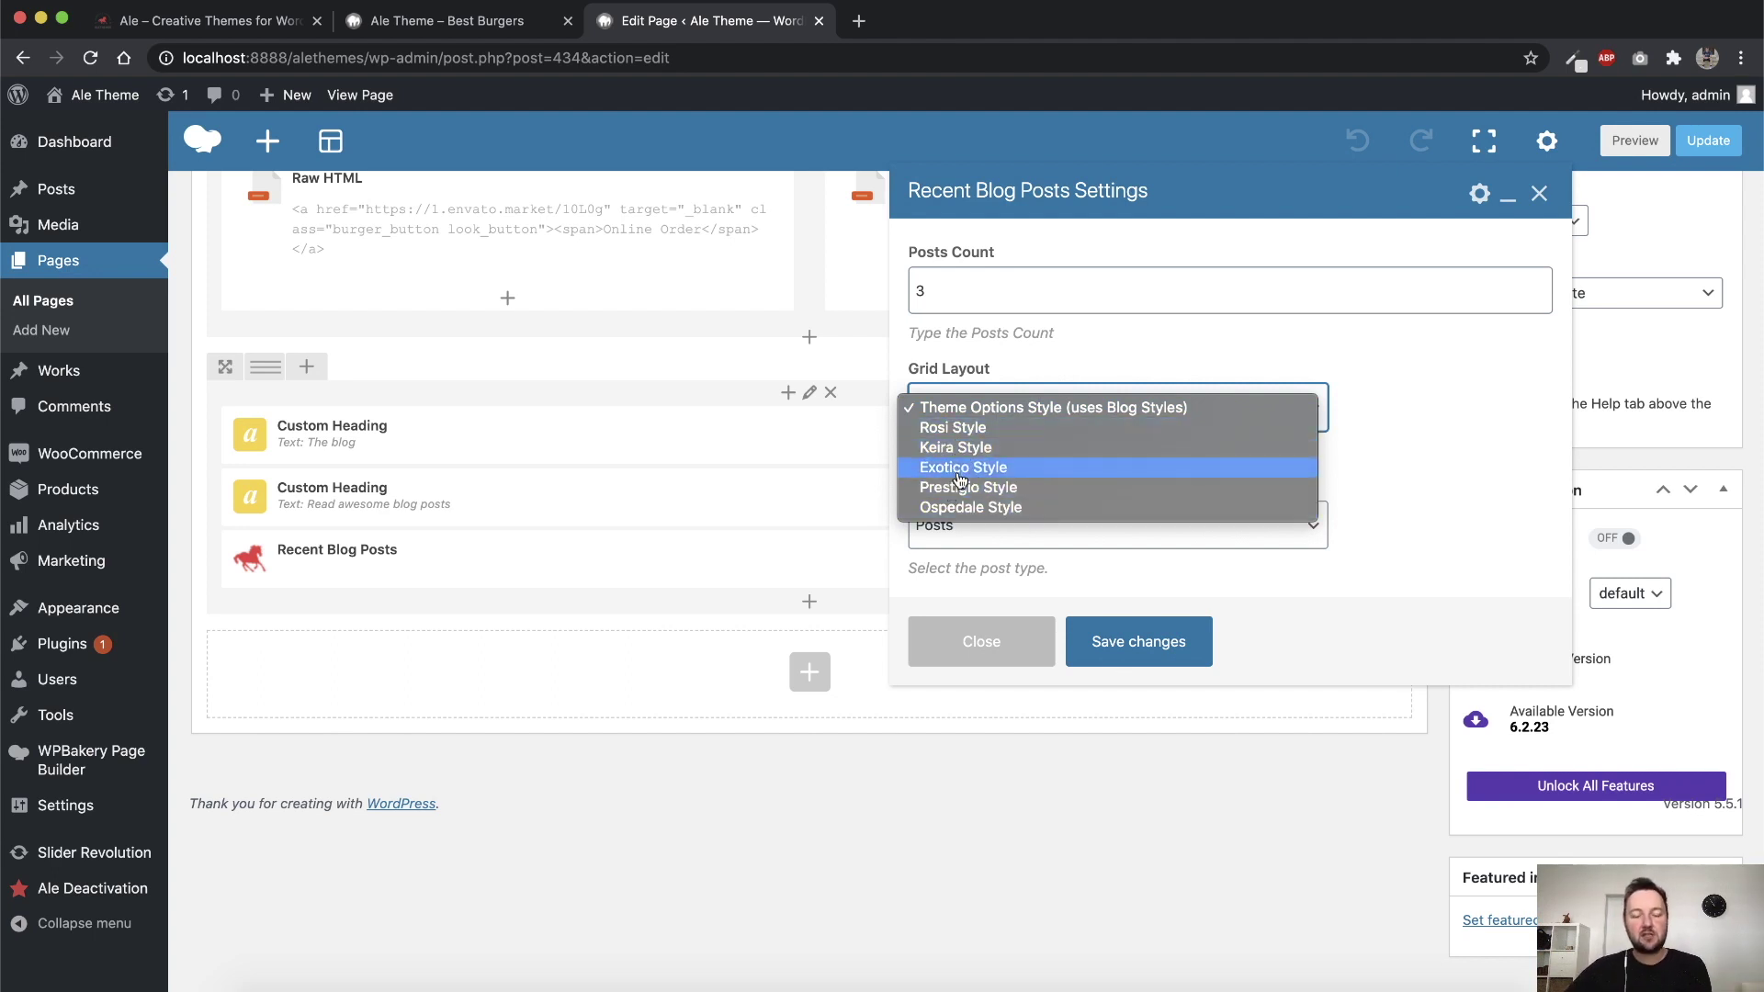
pyautogui.click(1455, 545)
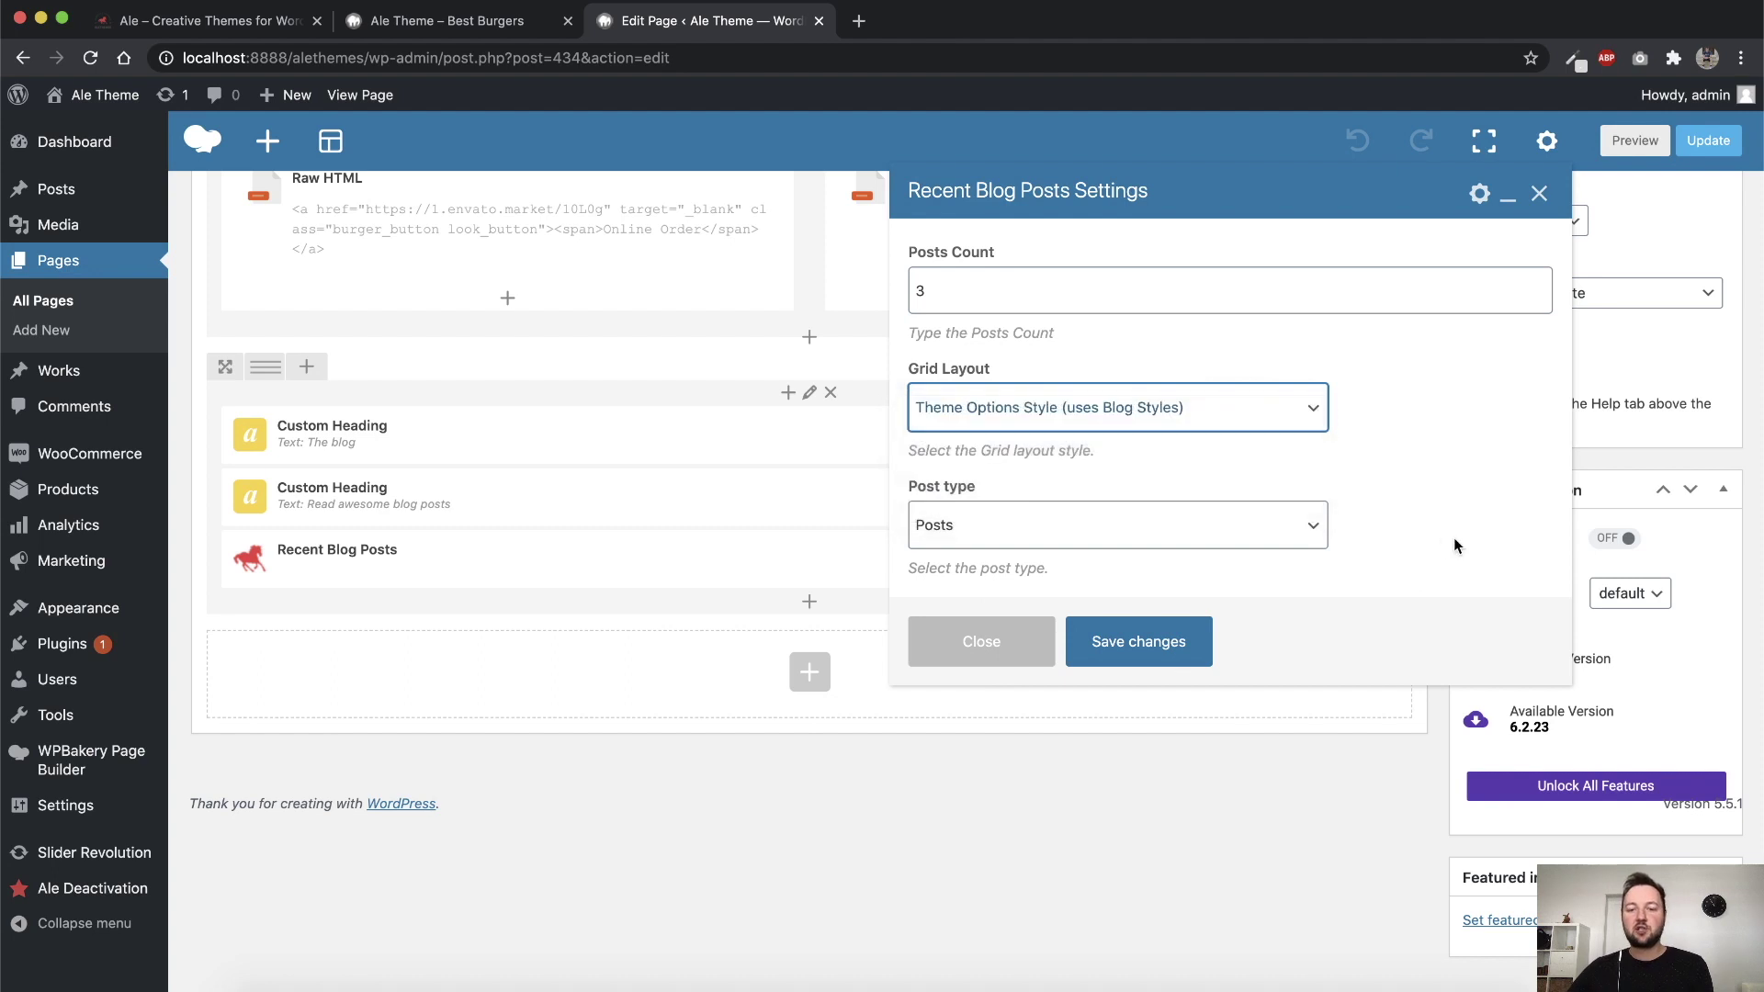
pyautogui.click(1312, 526)
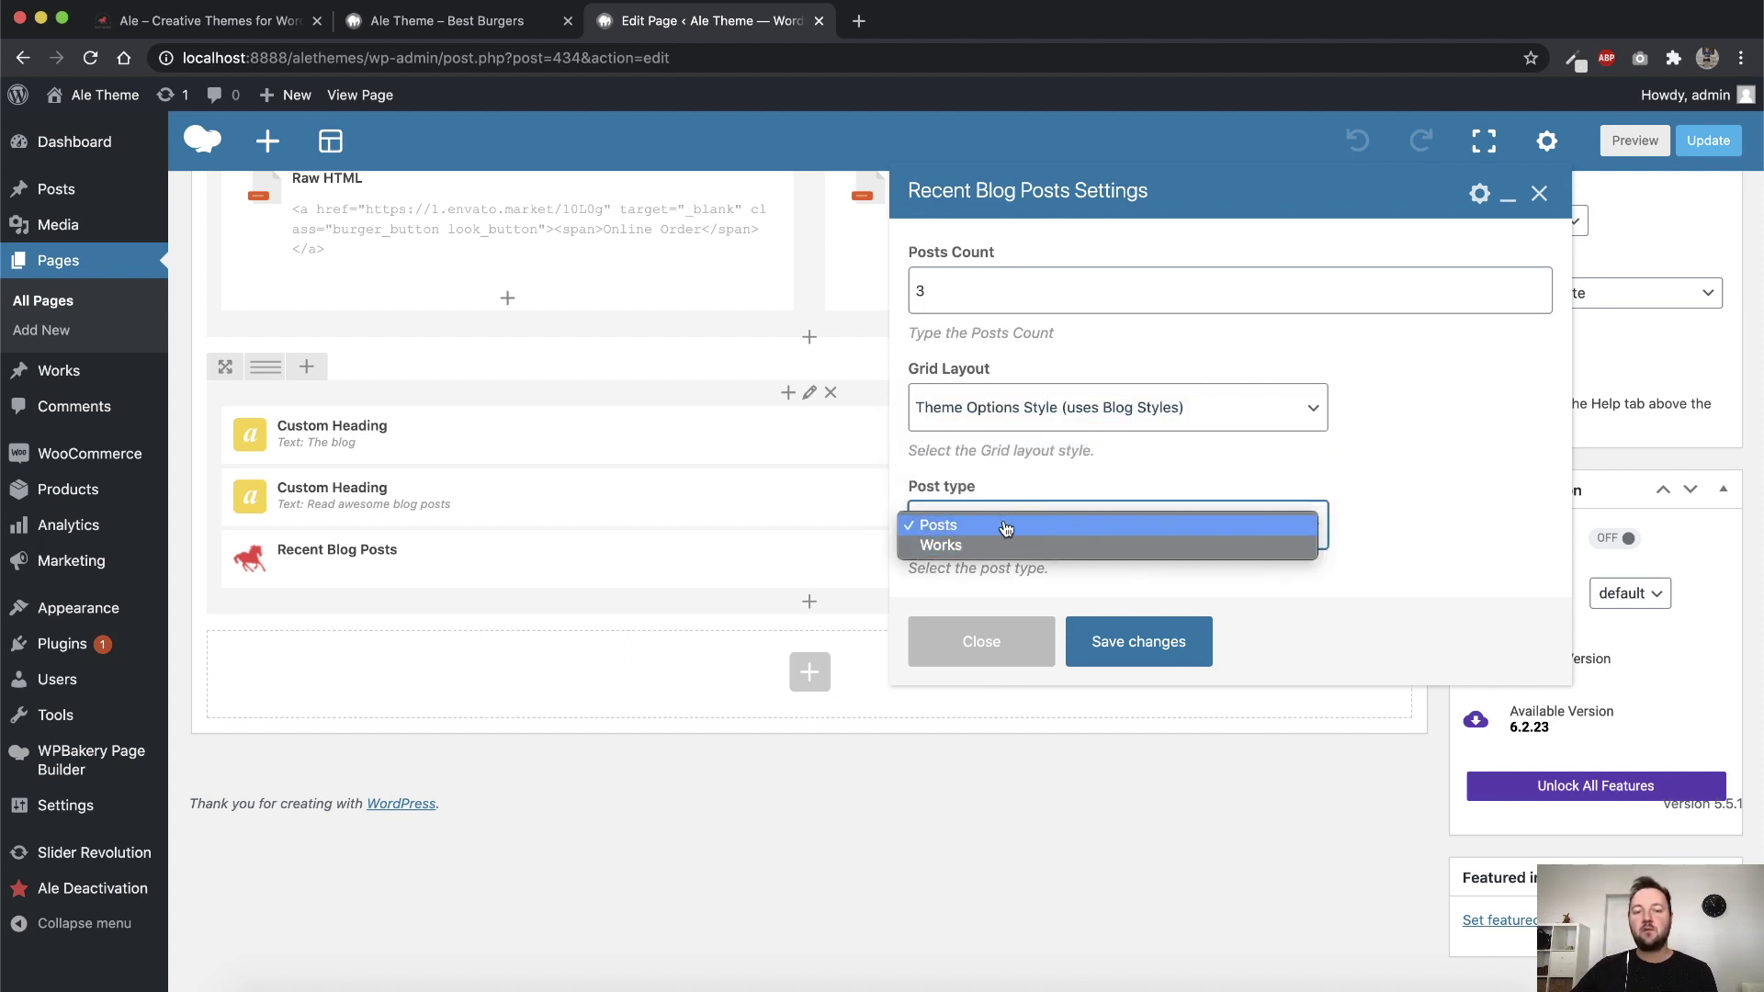
pyautogui.click(961, 643)
pyautogui.click(999, 662)
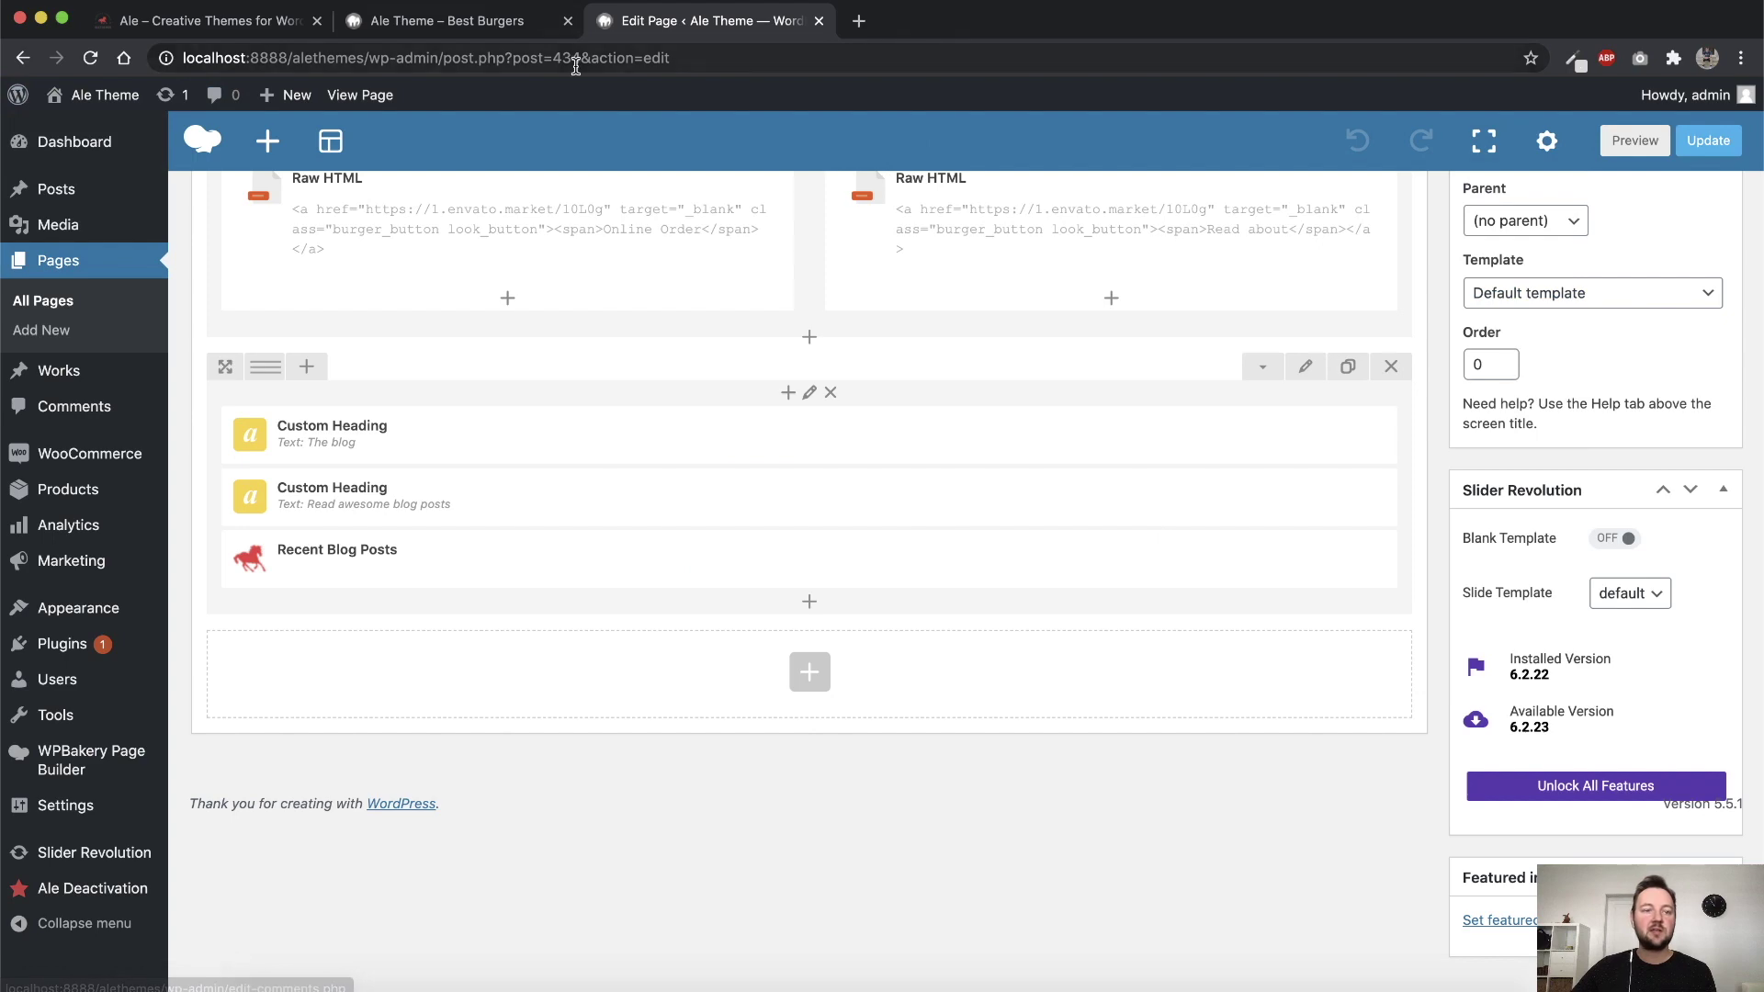
# Look back over the burger front page's sections from the blog area up to the header
pyautogui.click(437, 20)
pyautogui.scroll(6, 886, 509)
pyautogui.scroll(15, 1200, 511)
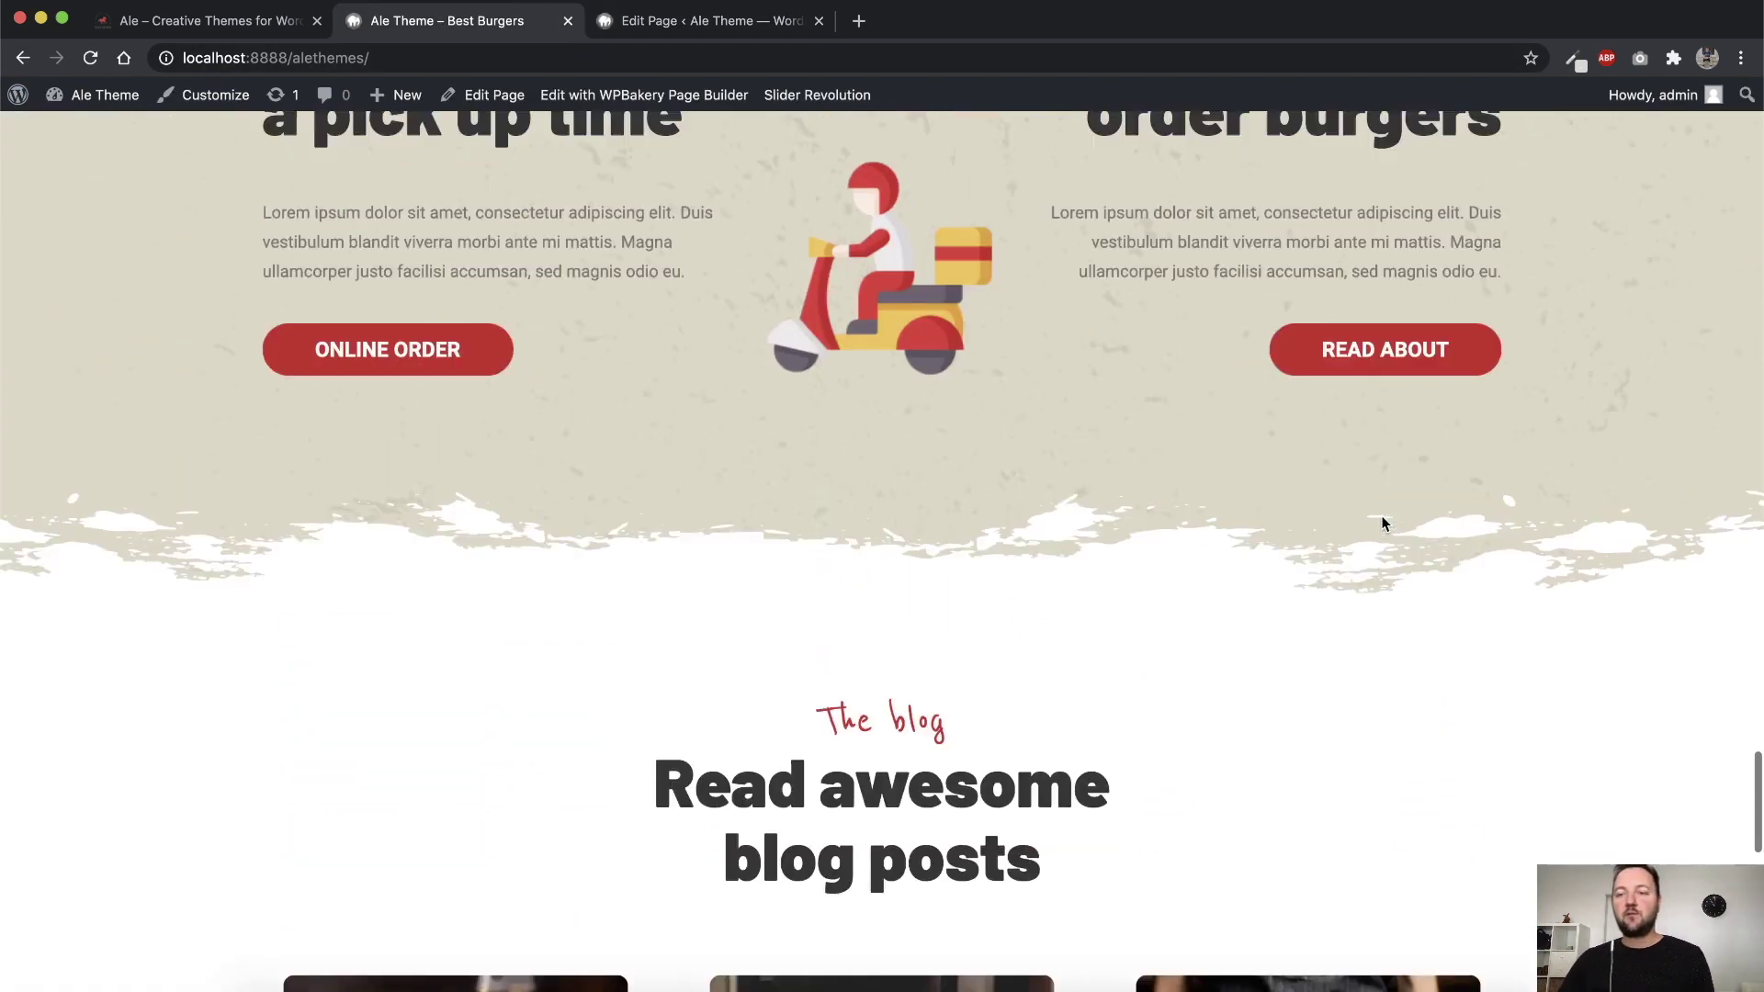
pyautogui.scroll(15, 1635, 512)
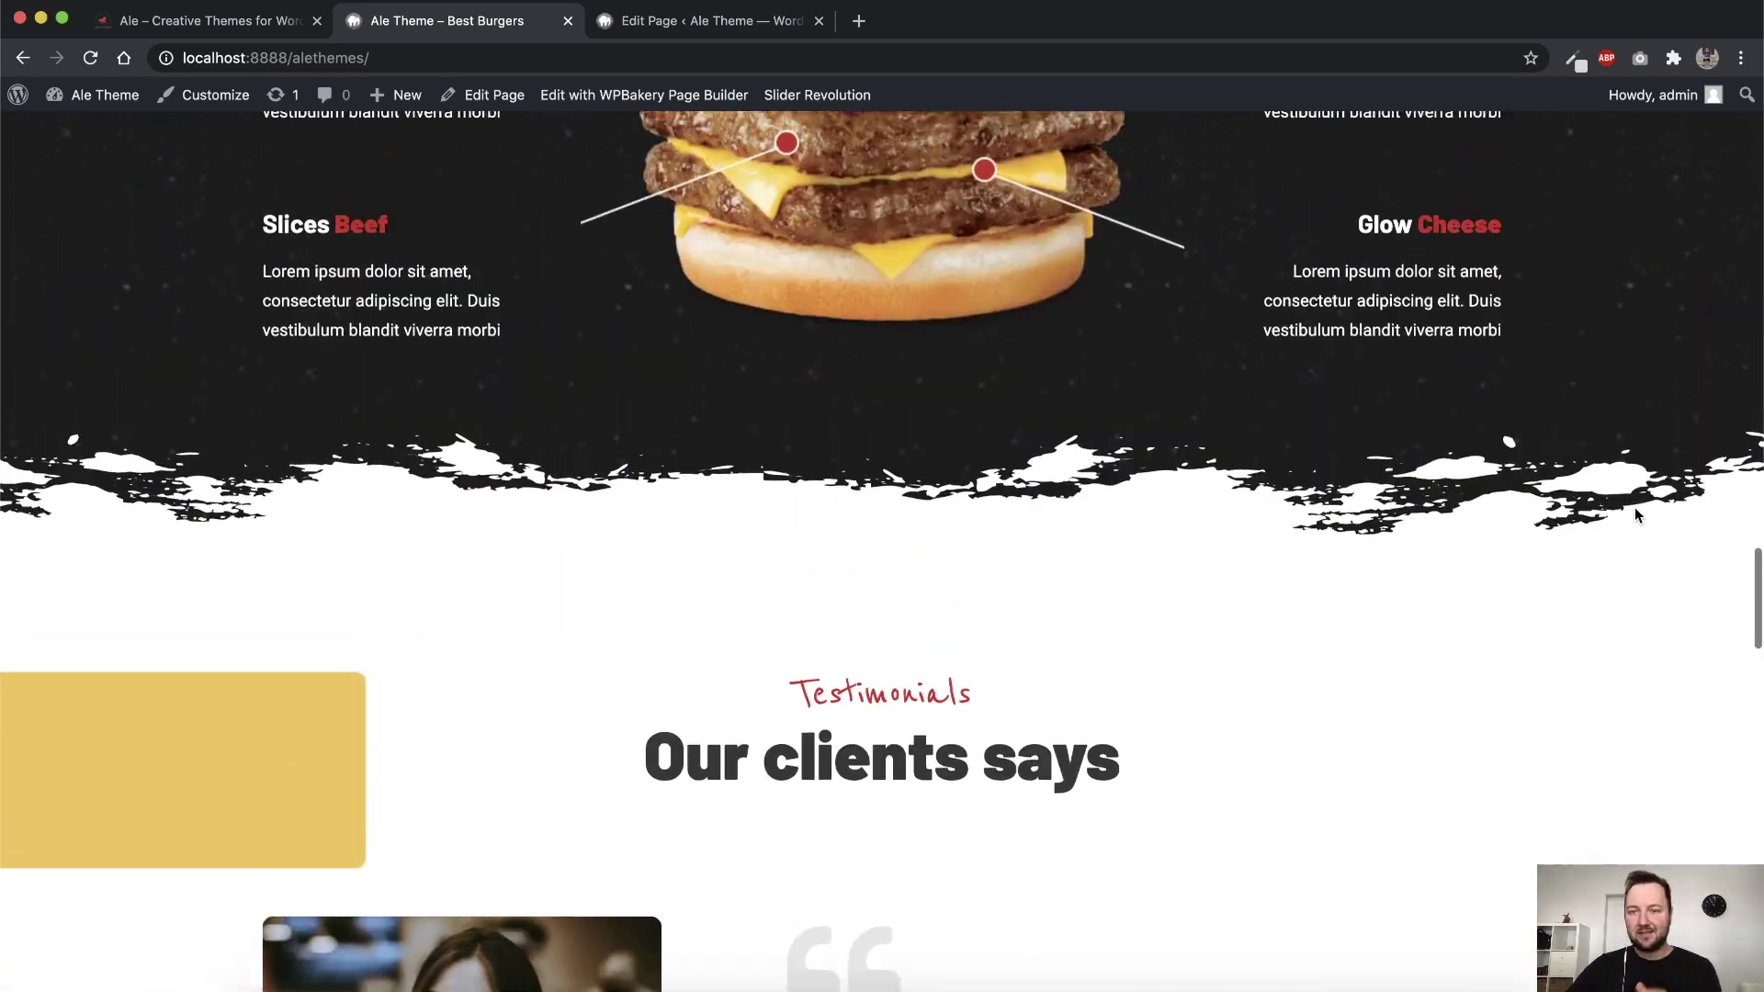
pyautogui.scroll(15, 1633, 517)
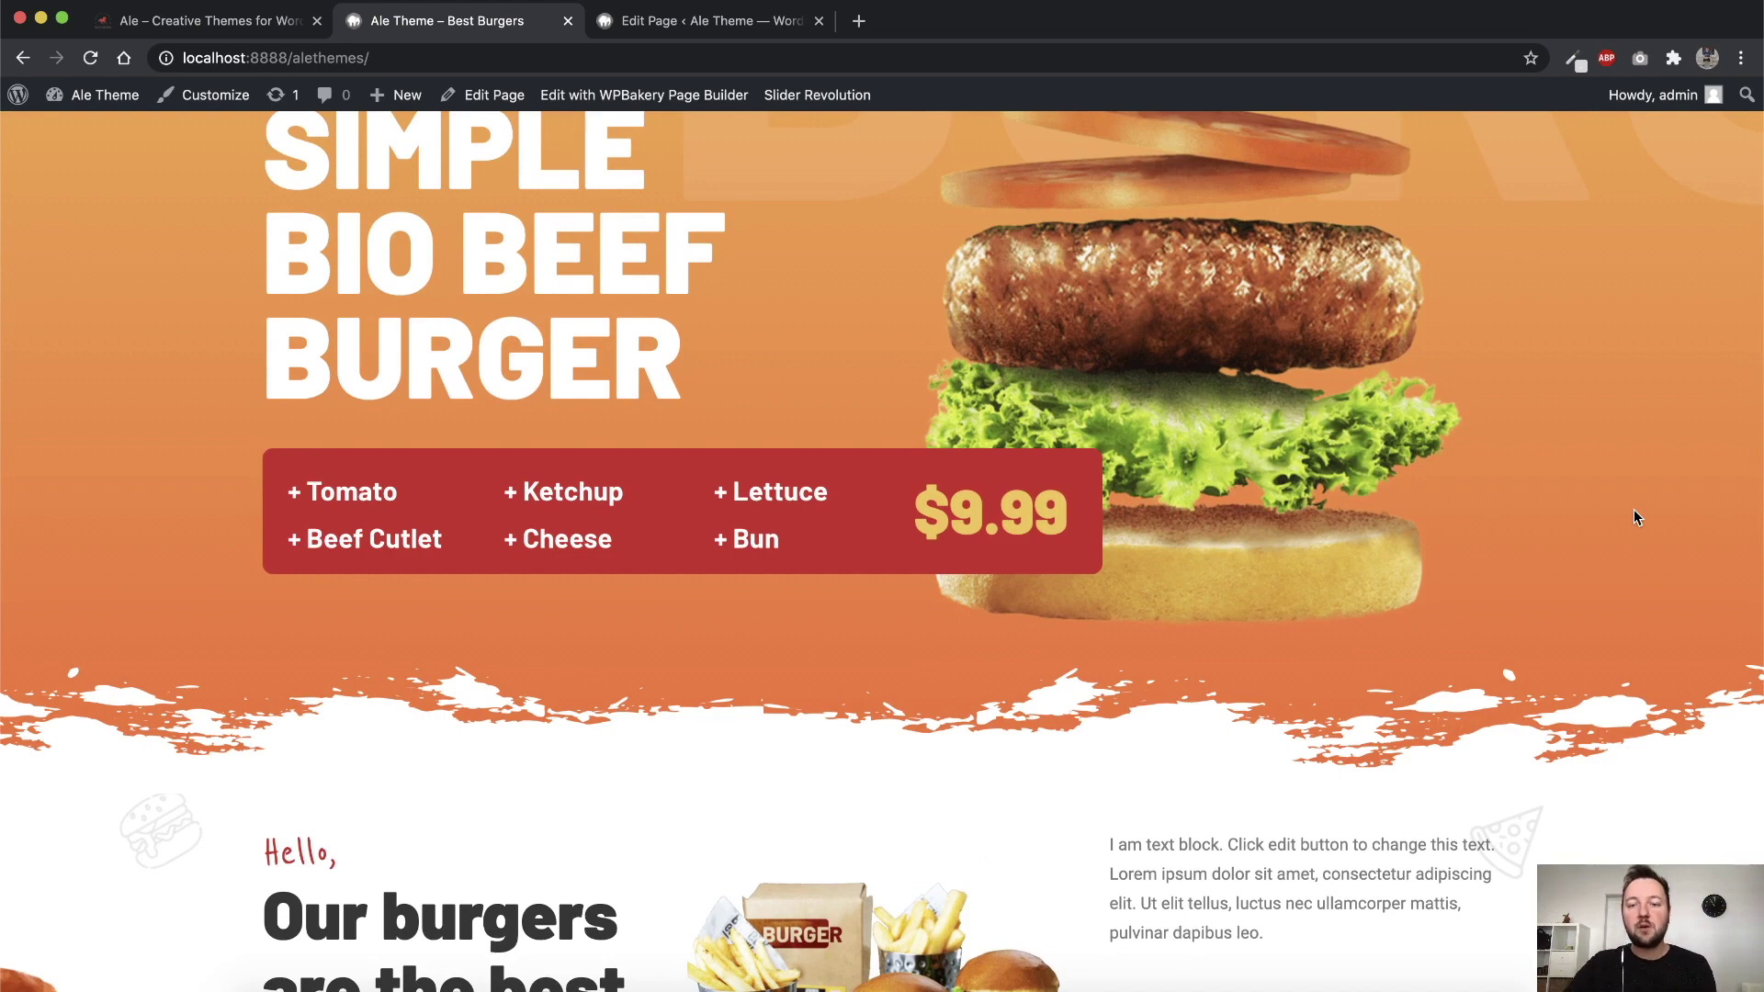
pyautogui.scroll(5, 1613, 514)
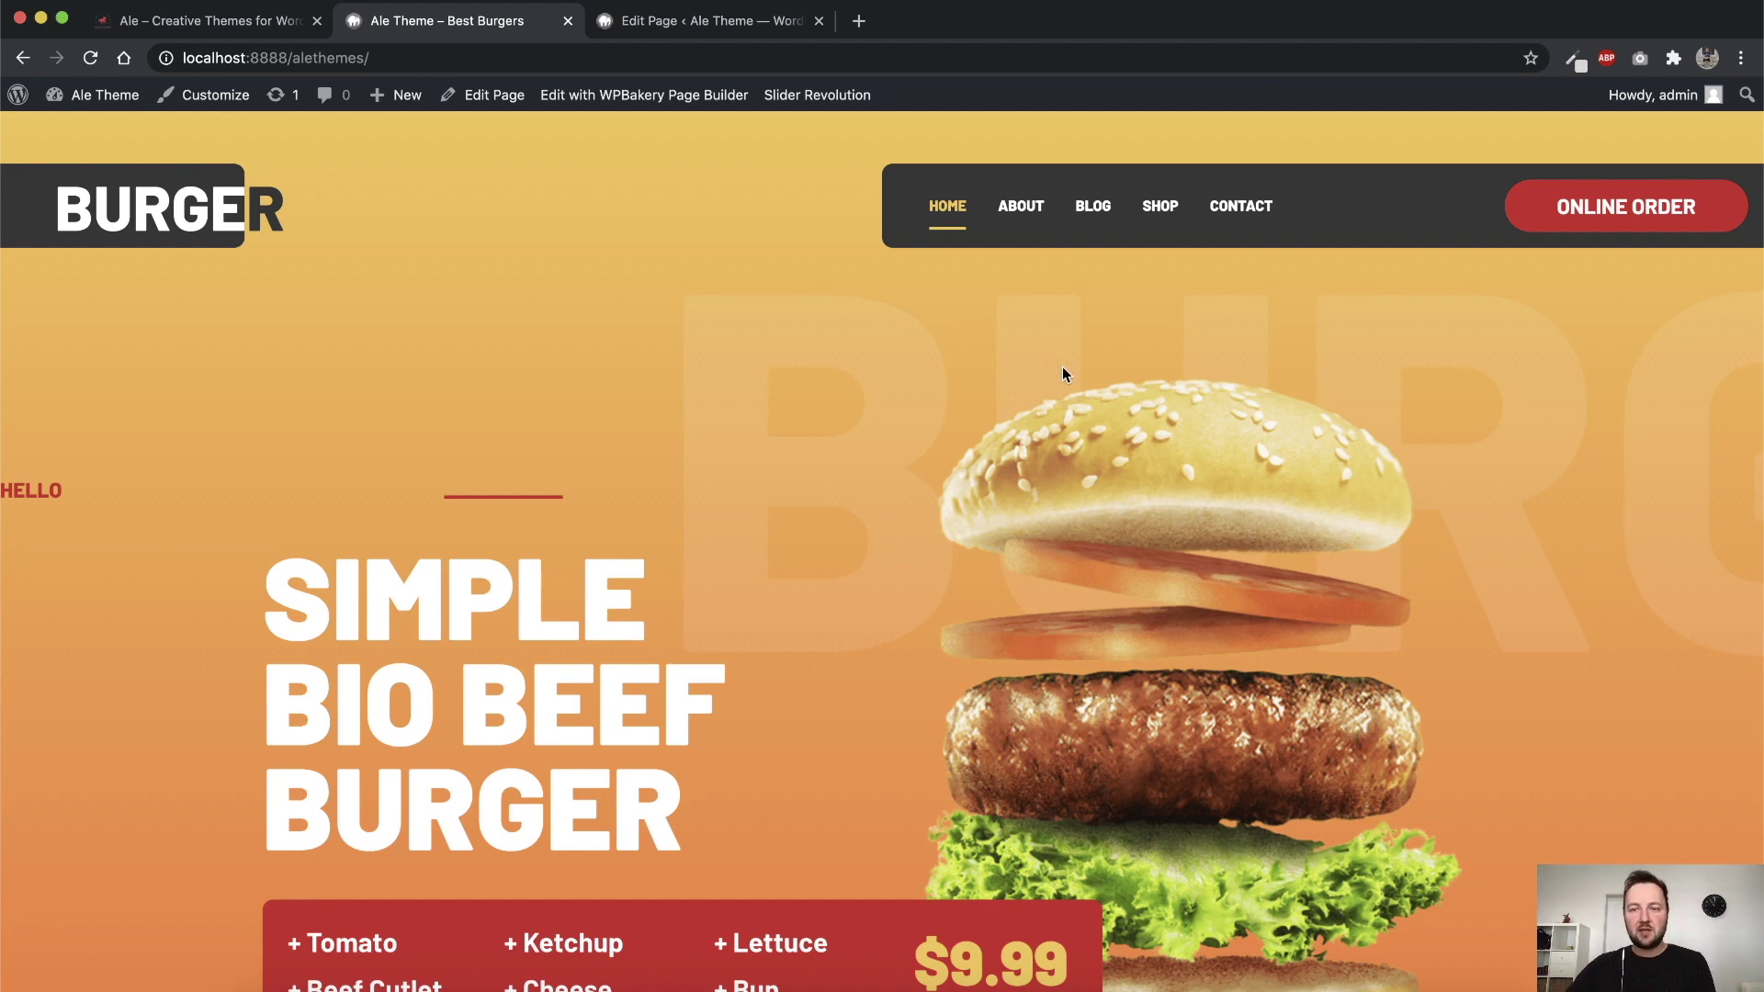
# Open the BBQ Burger product from the front page's burger grid and add it to the cart
pyautogui.scroll(-12, 1098, 384)
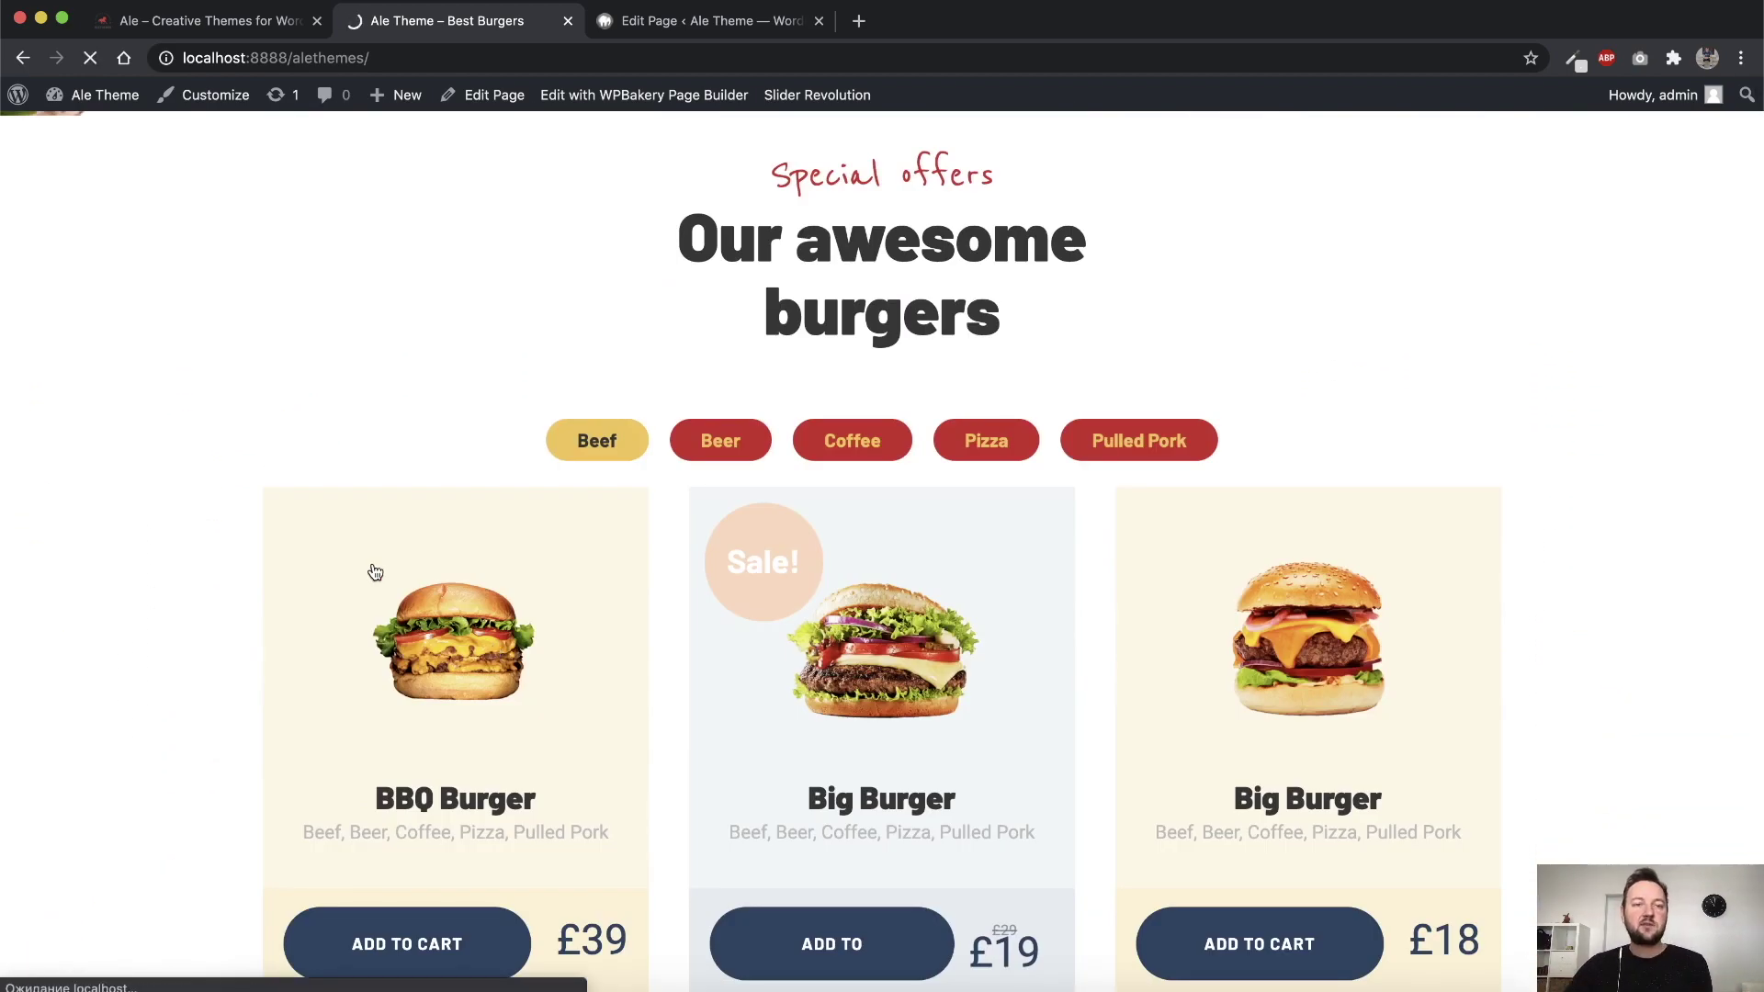
pyautogui.click(375, 572)
pyautogui.scroll(-8, 212, 512)
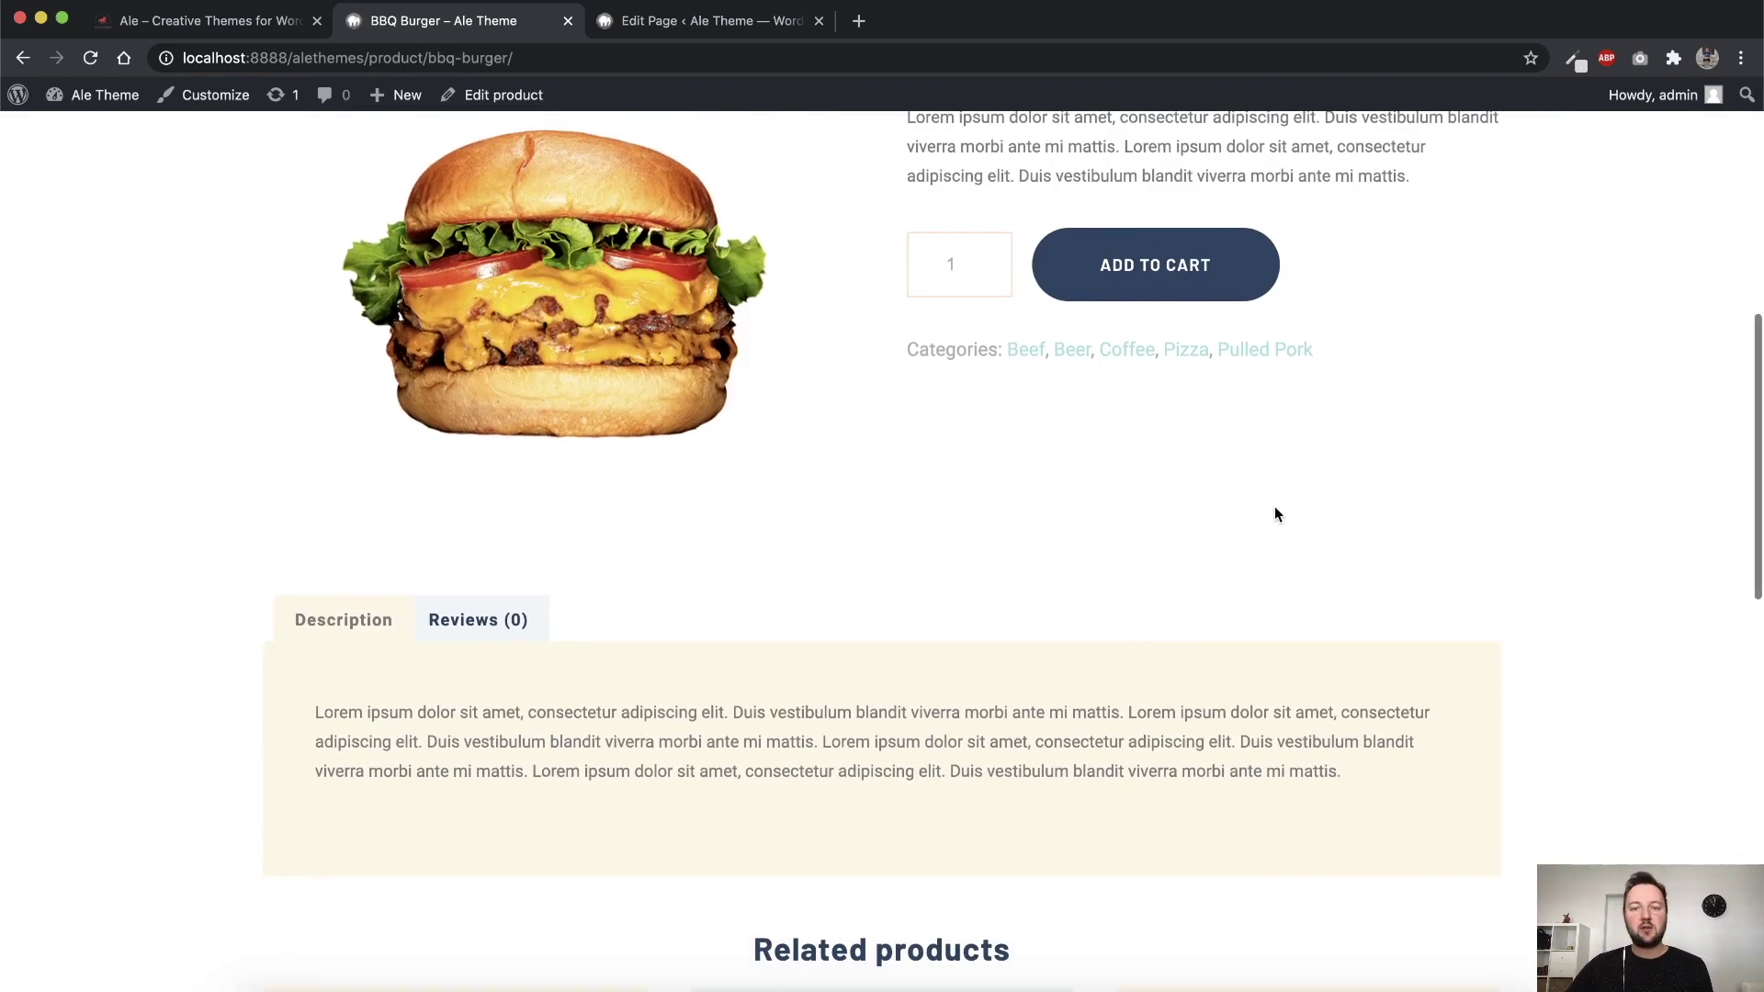
pyautogui.click(1160, 264)
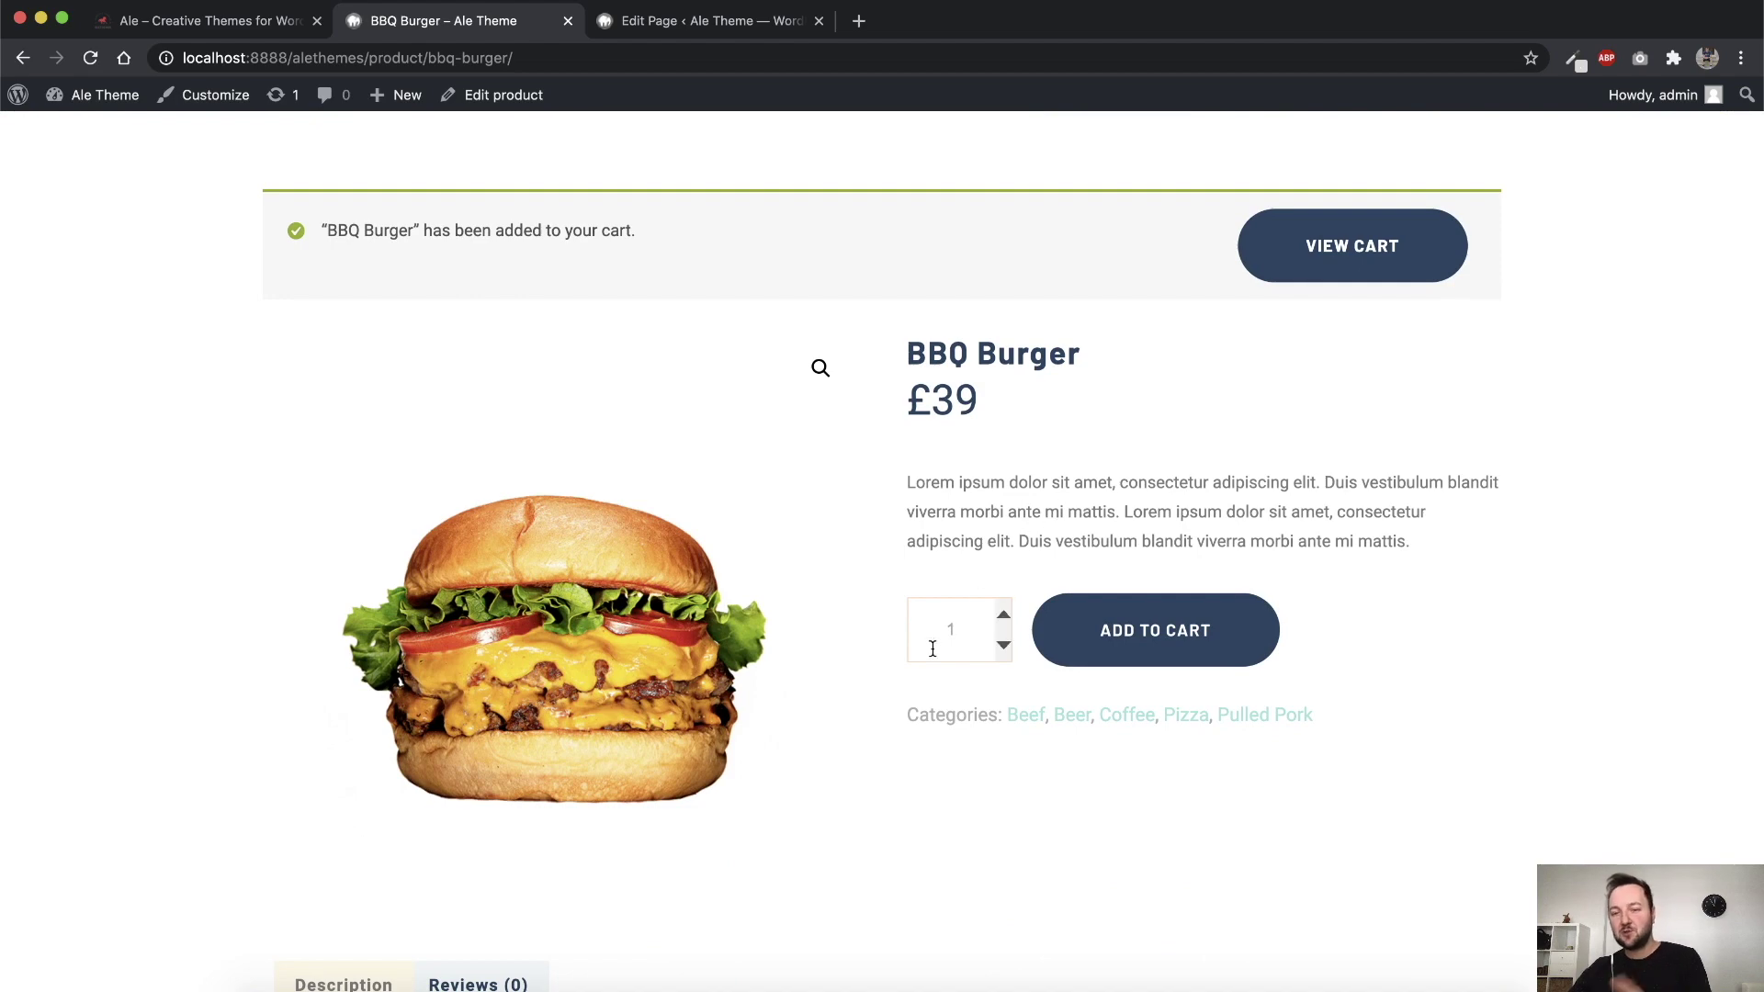
# Open the cart from the BBQ Burger product page and examine the styling of its product table and totals
pyautogui.scroll(3, 1023, 499)
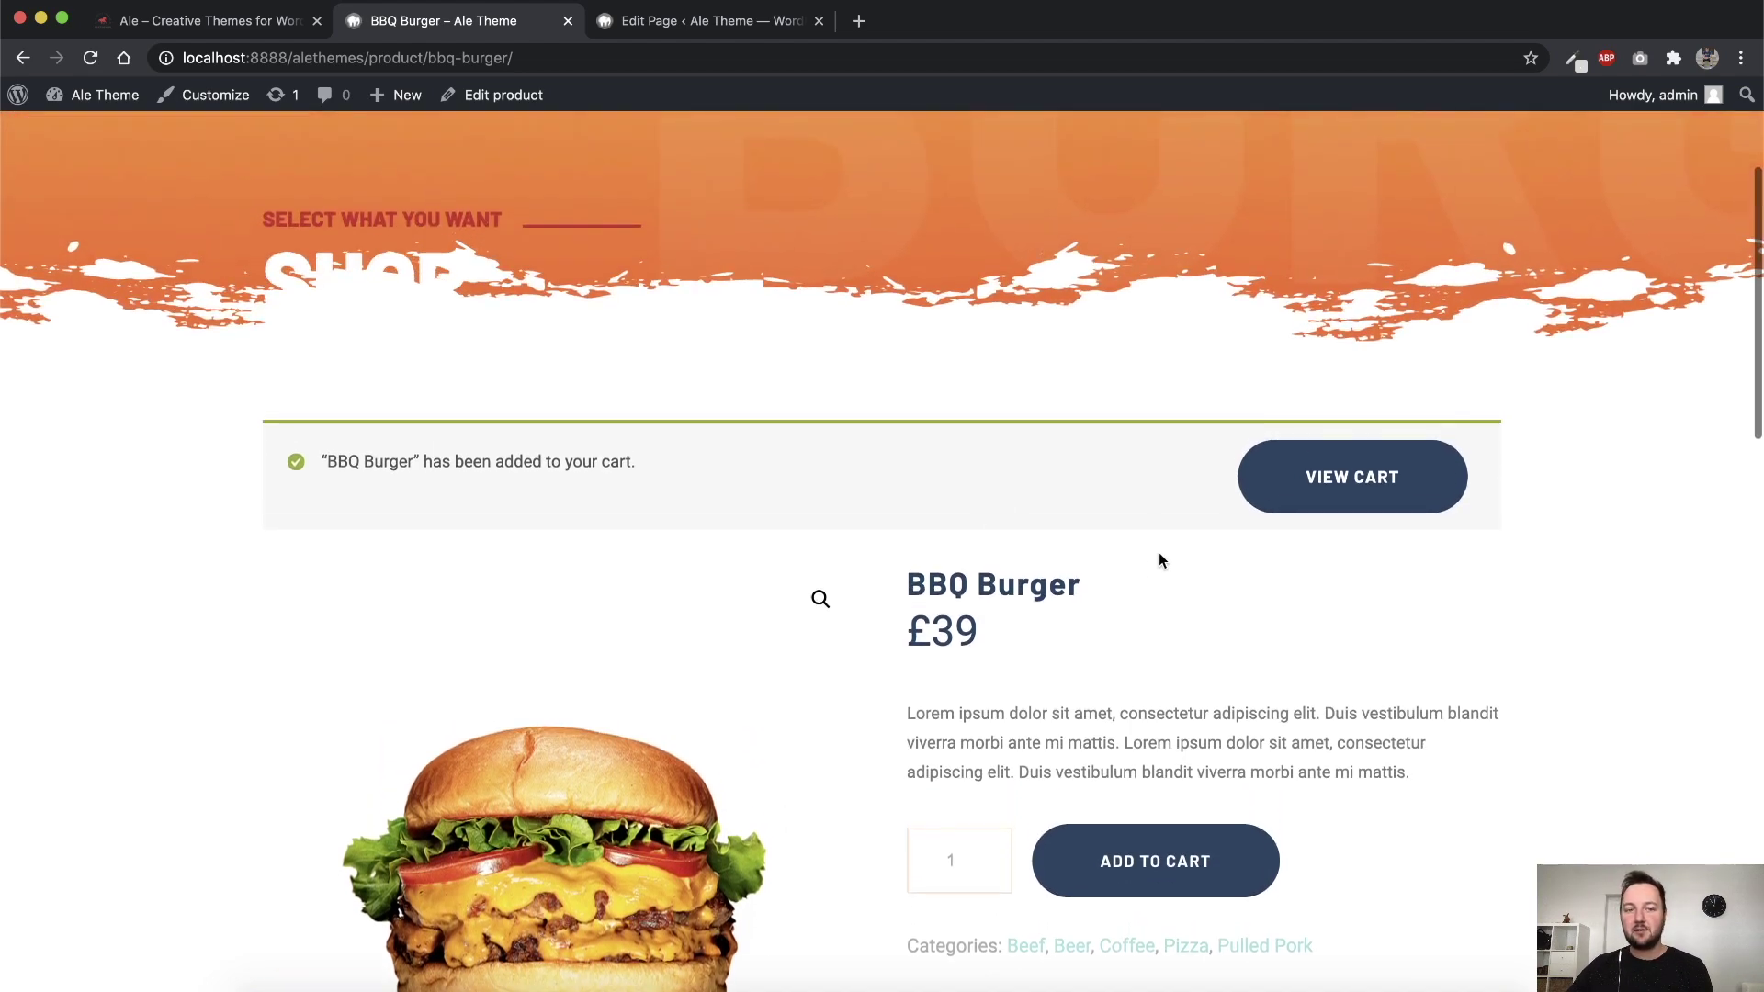
pyautogui.scroll(1, 1143, 611)
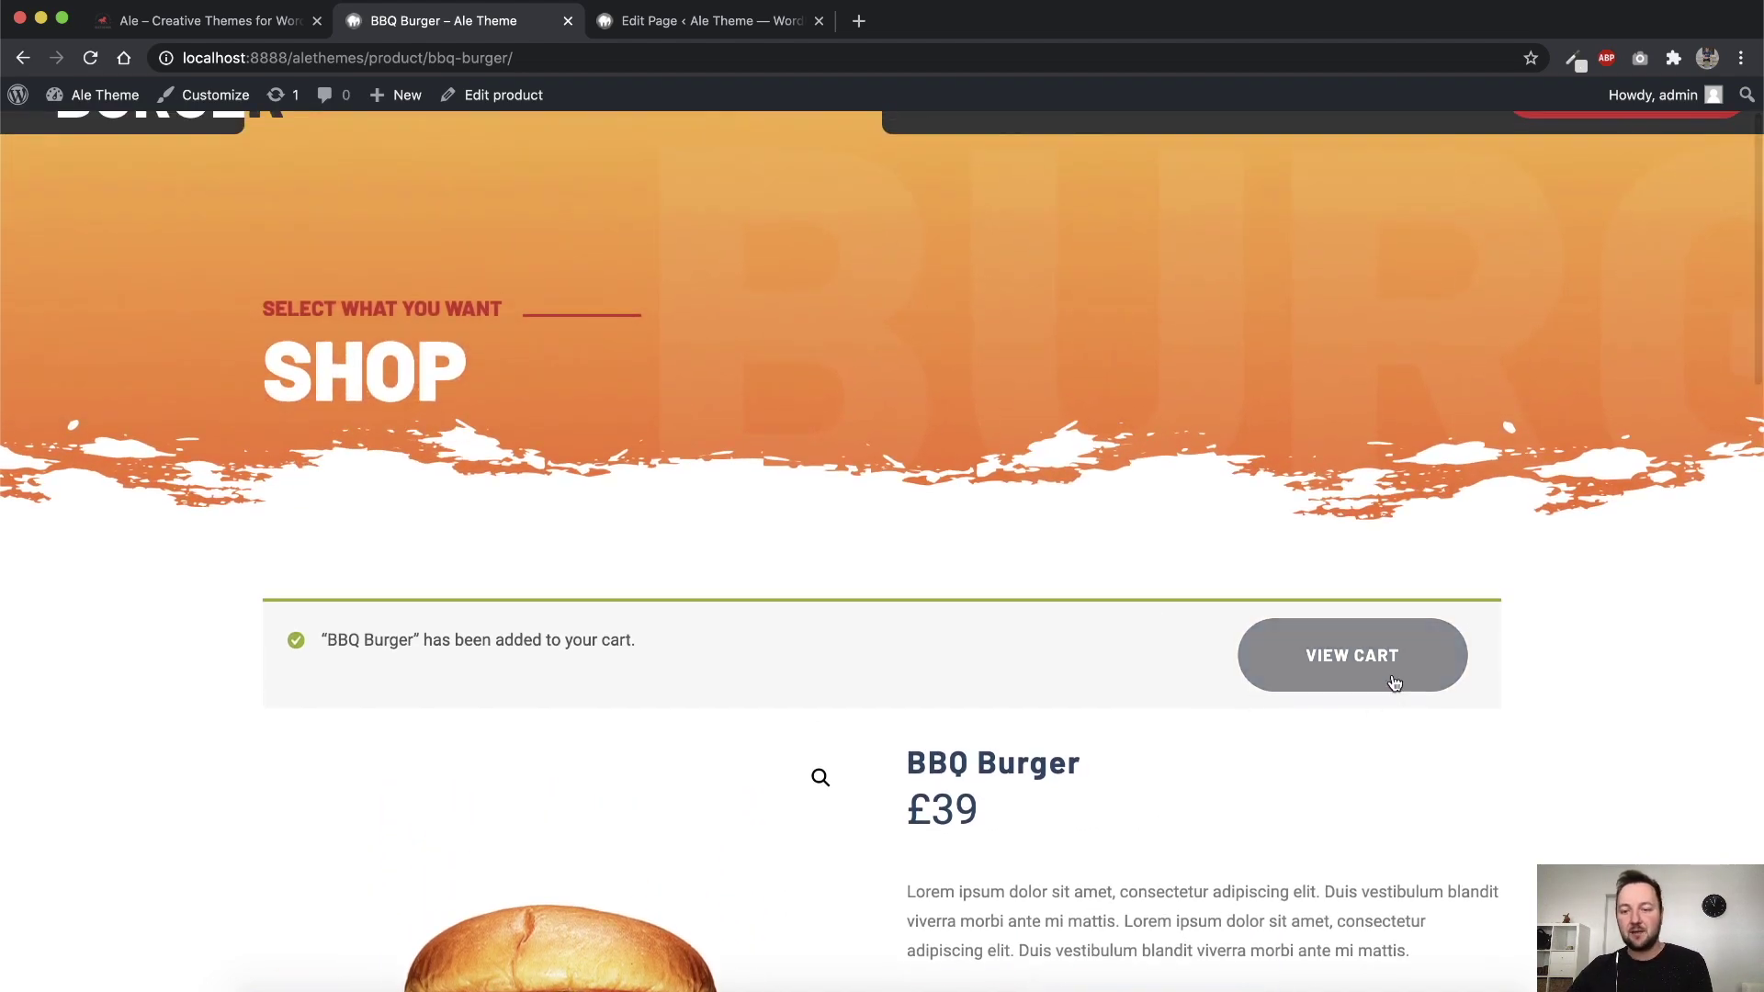
pyautogui.click(1369, 667)
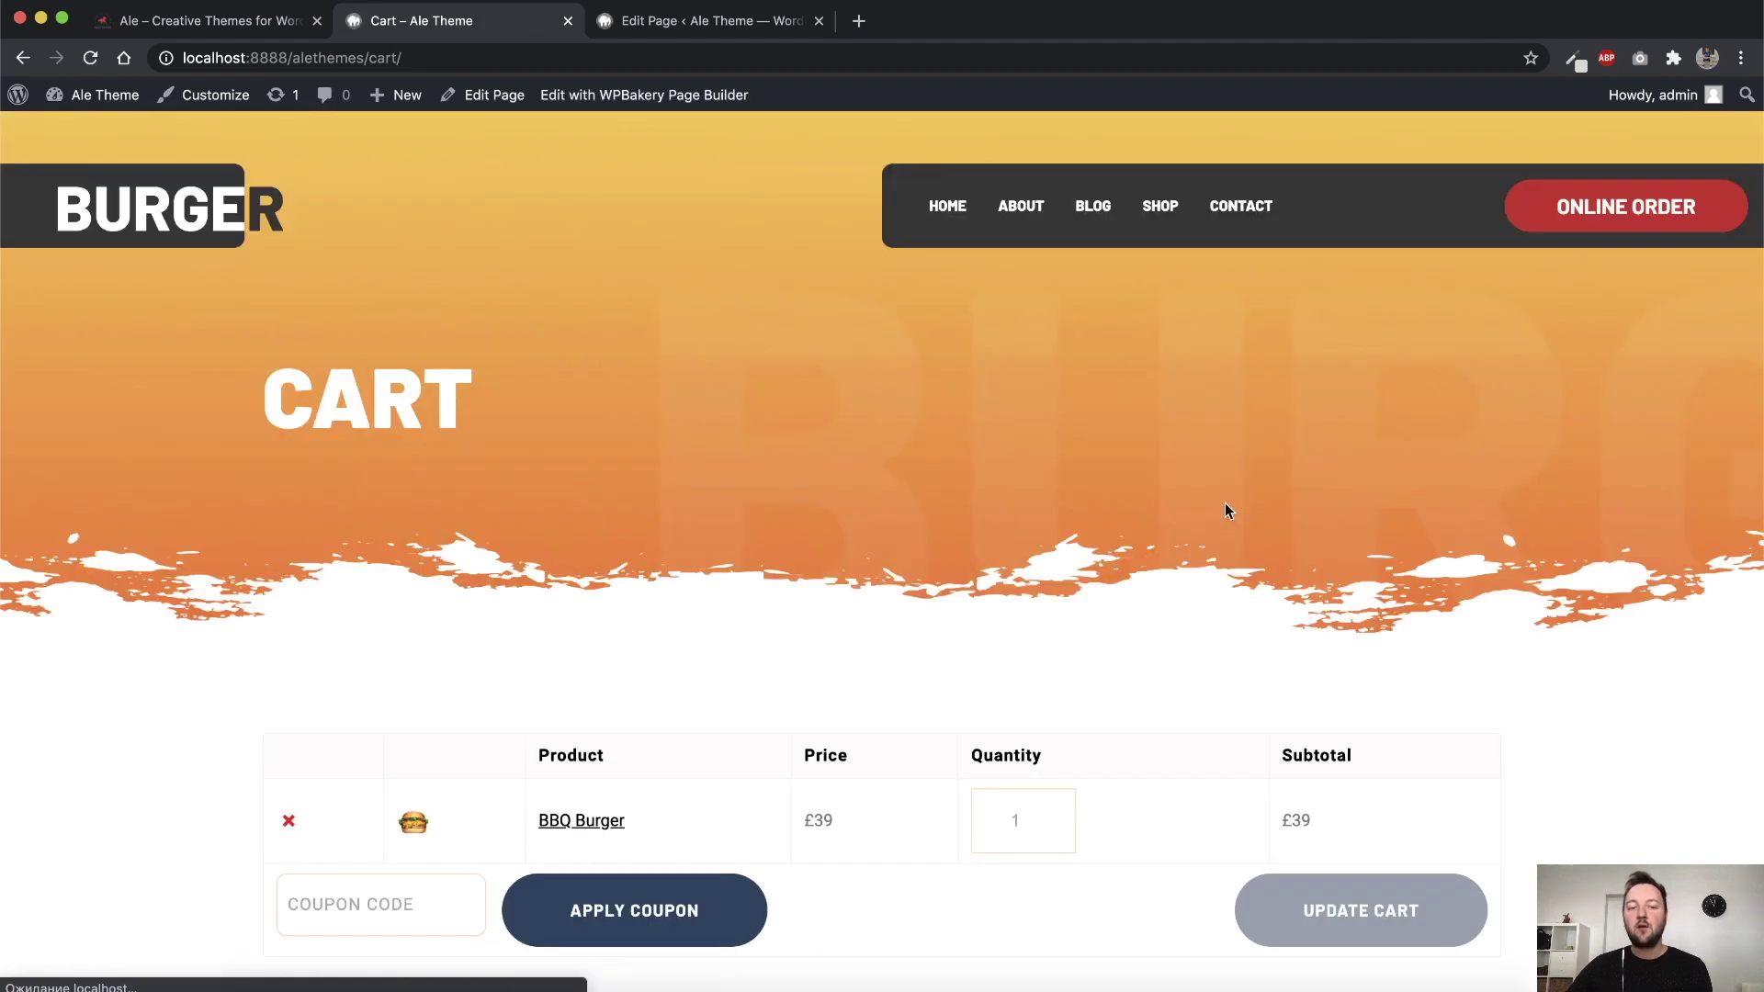
pyautogui.scroll(-4, 1112, 512)
pyautogui.scroll(1, 954, 643)
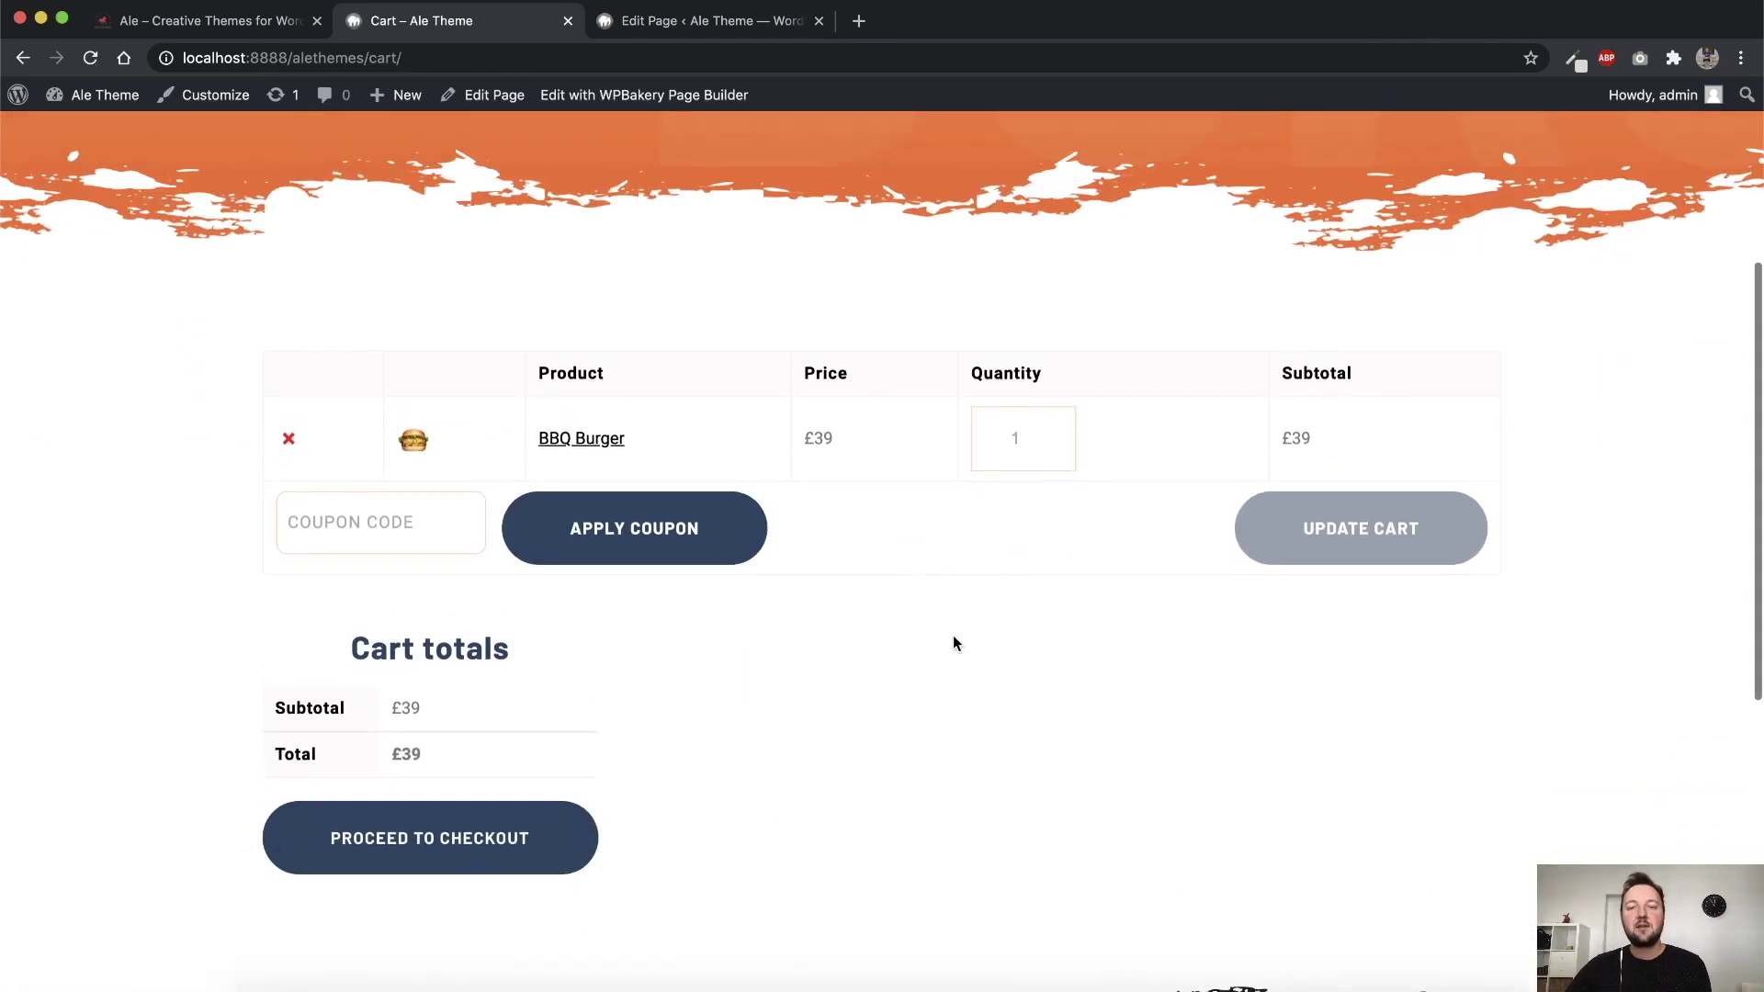
pyautogui.scroll(1, 952, 637)
pyautogui.scroll(3, 944, 648)
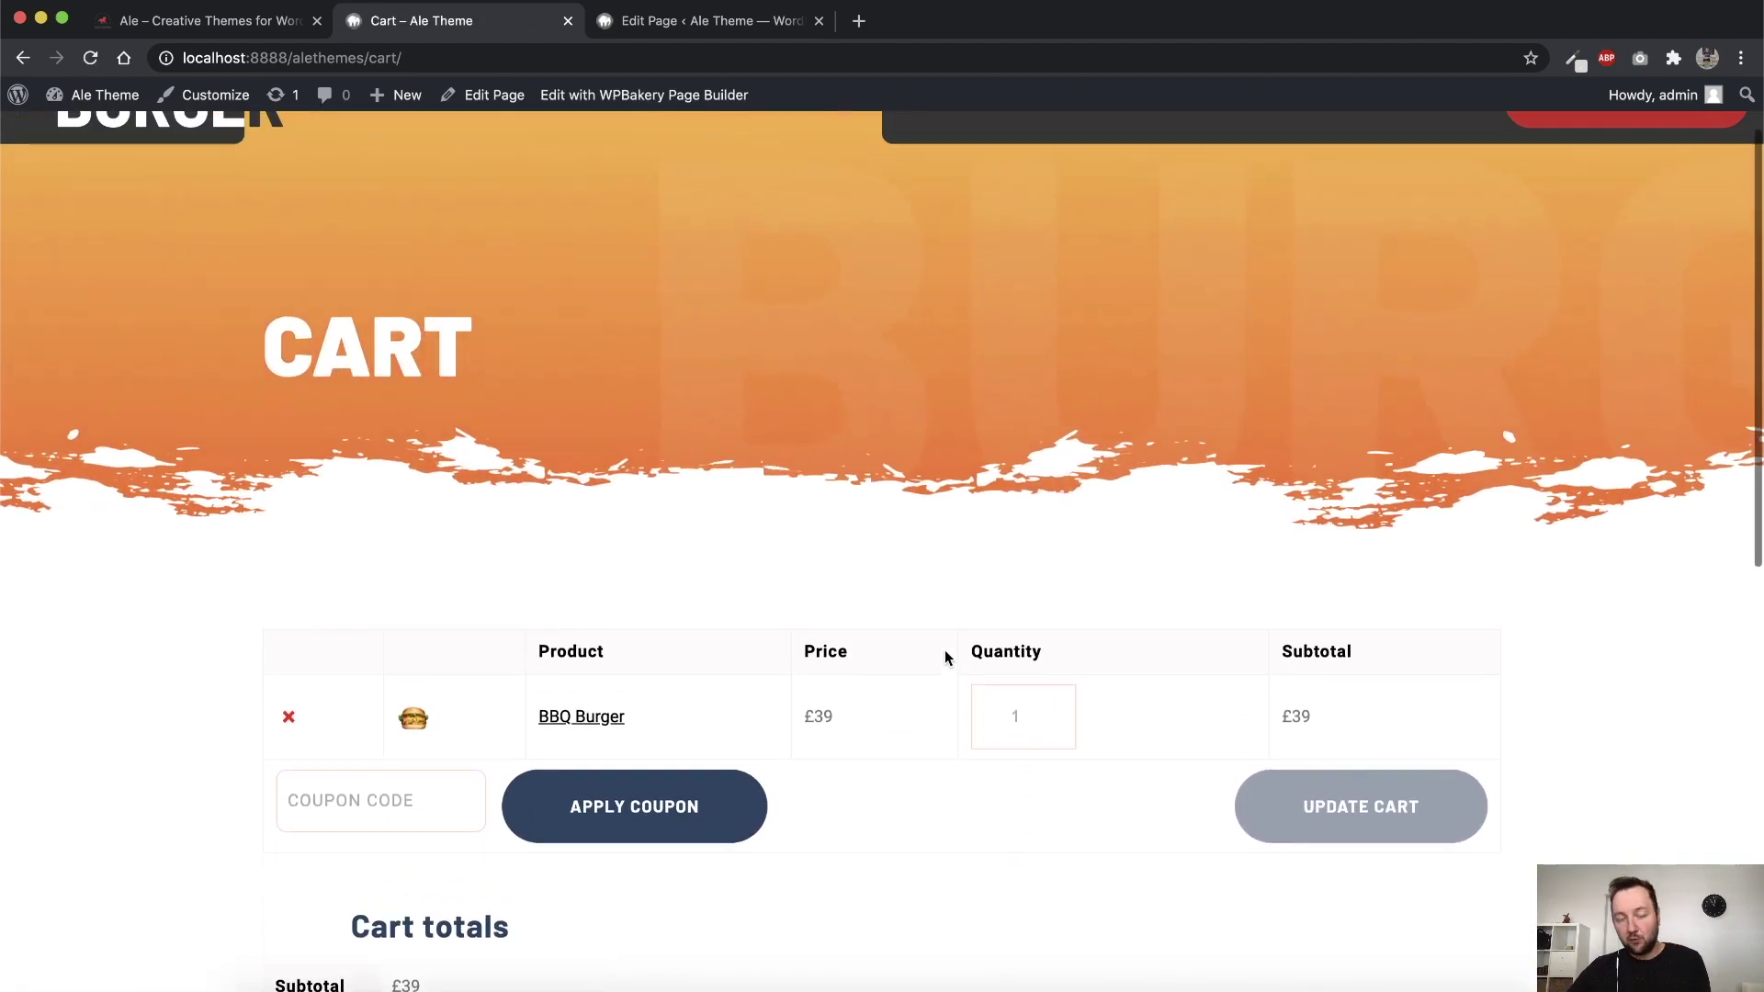
pyautogui.scroll(-4, 939, 648)
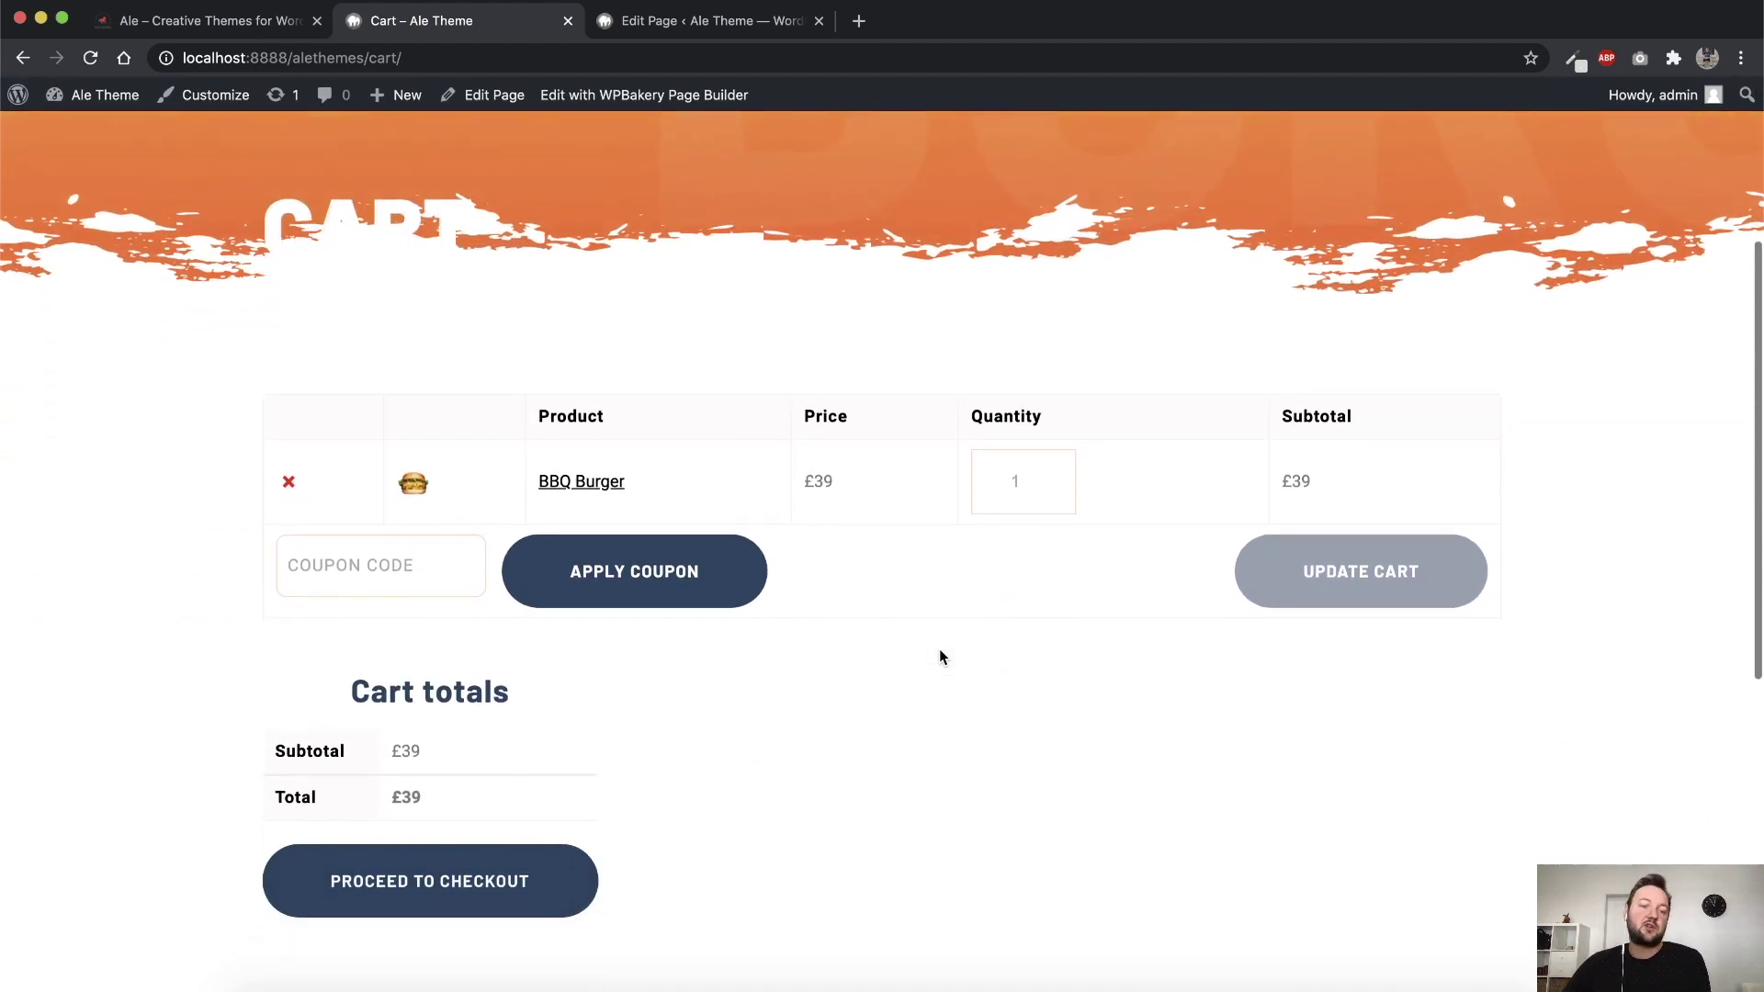
# Set the Shop Grid Style to Burger Style in the WooCommerce section of the Theme Options and save the options
pyautogui.click(754, 20)
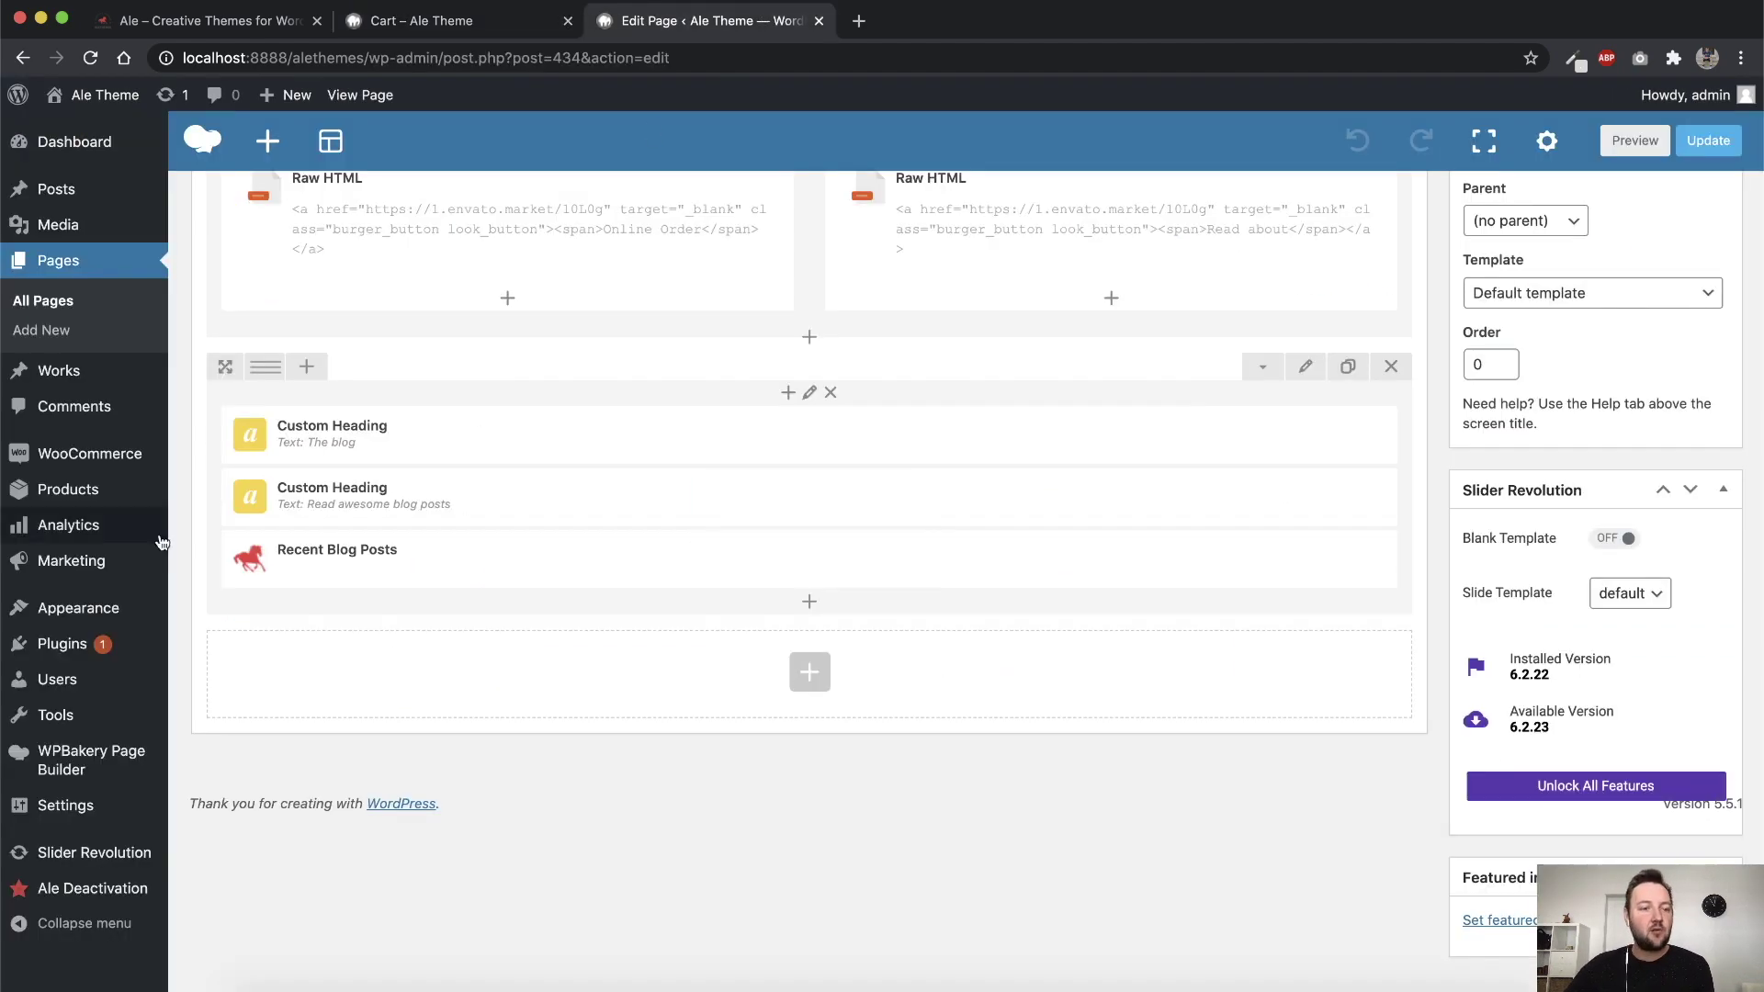
pyautogui.moveTo(88, 609)
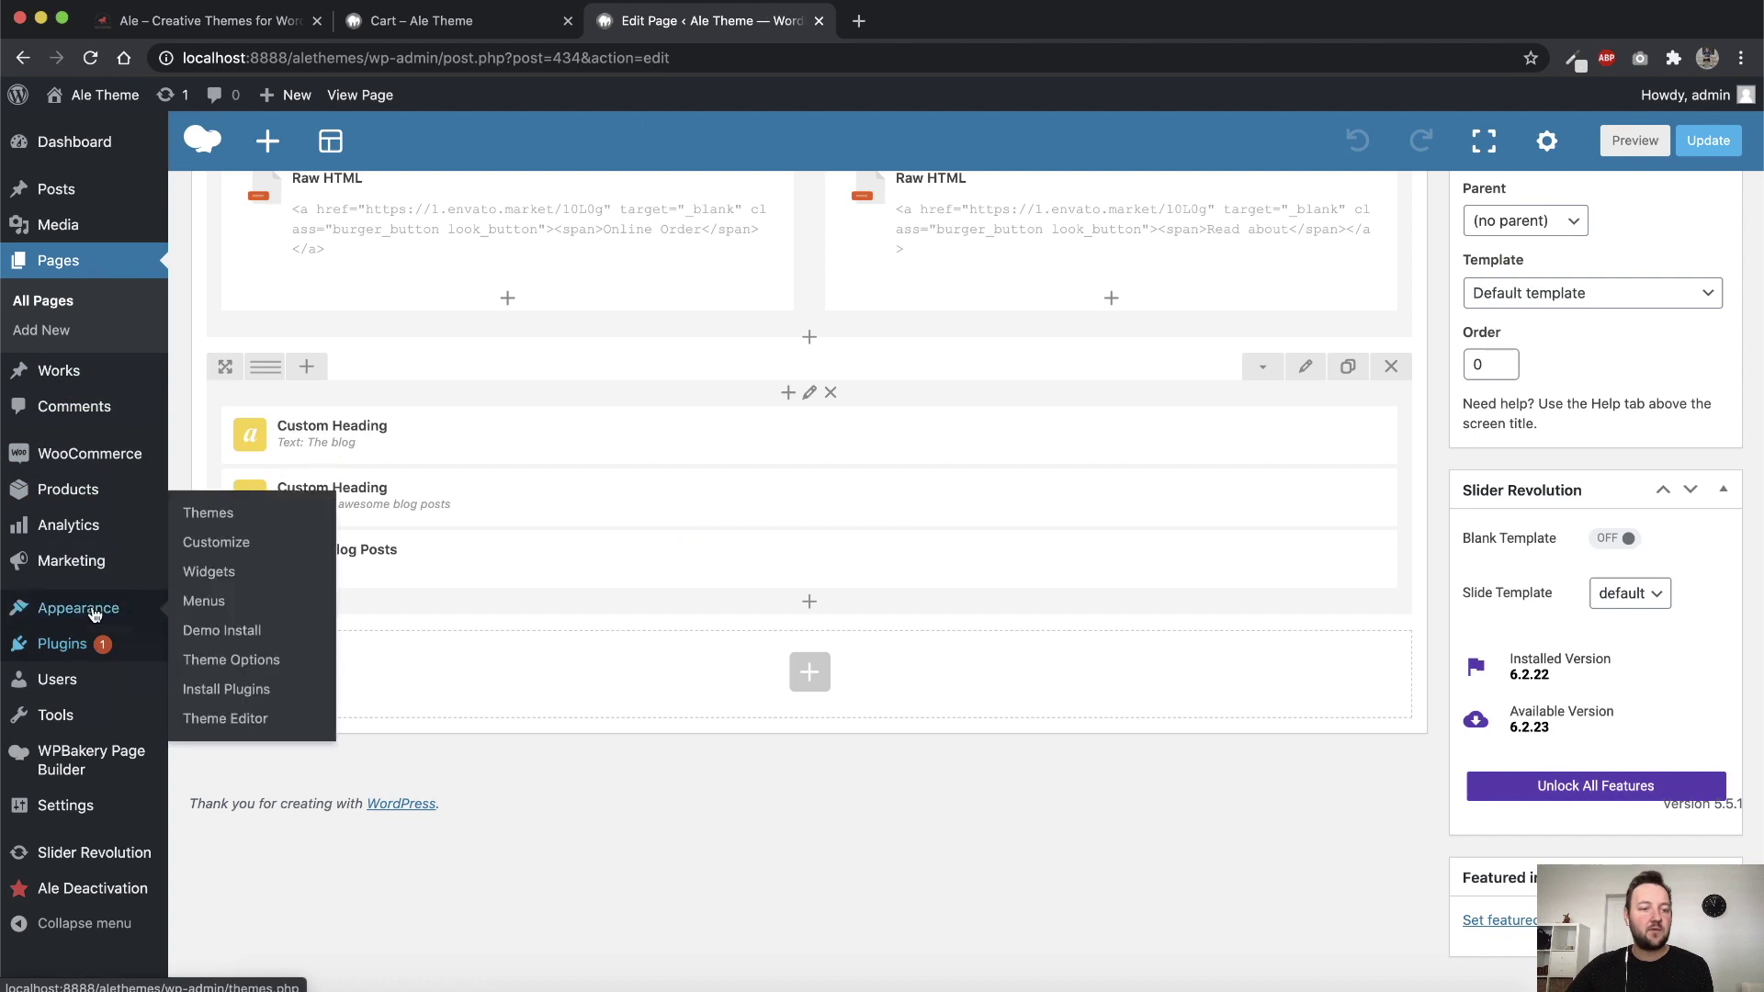
pyautogui.click(226, 660)
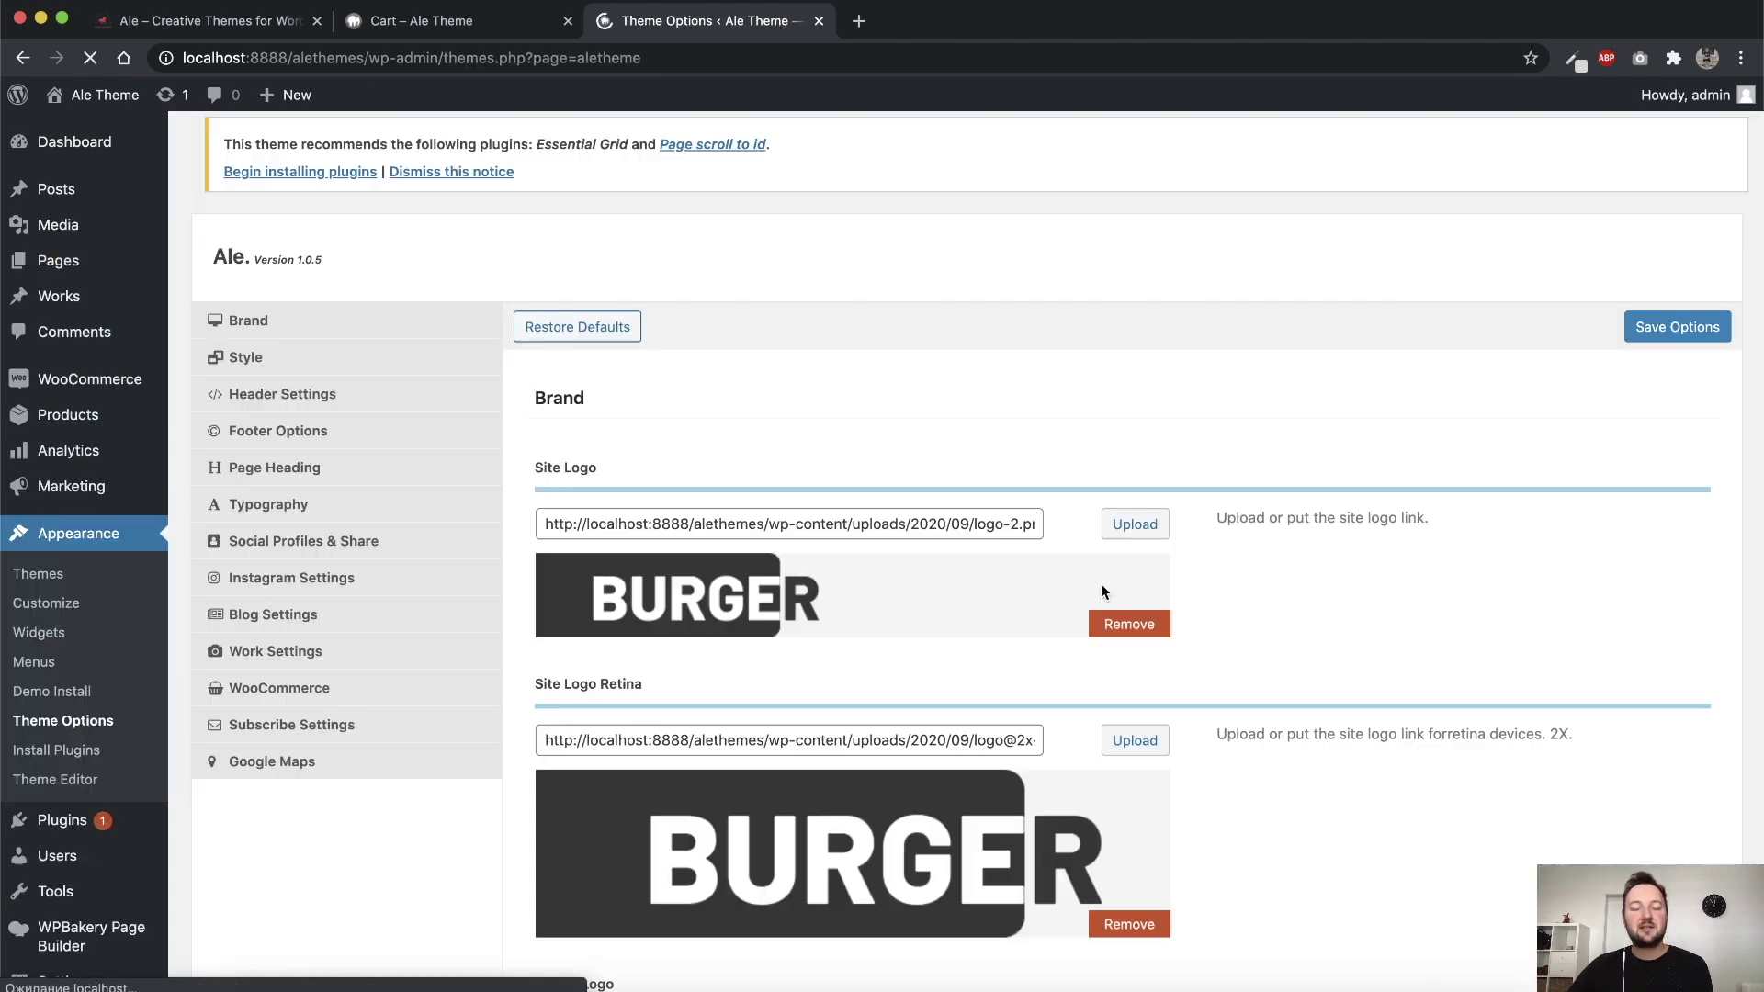
pyautogui.click(279, 687)
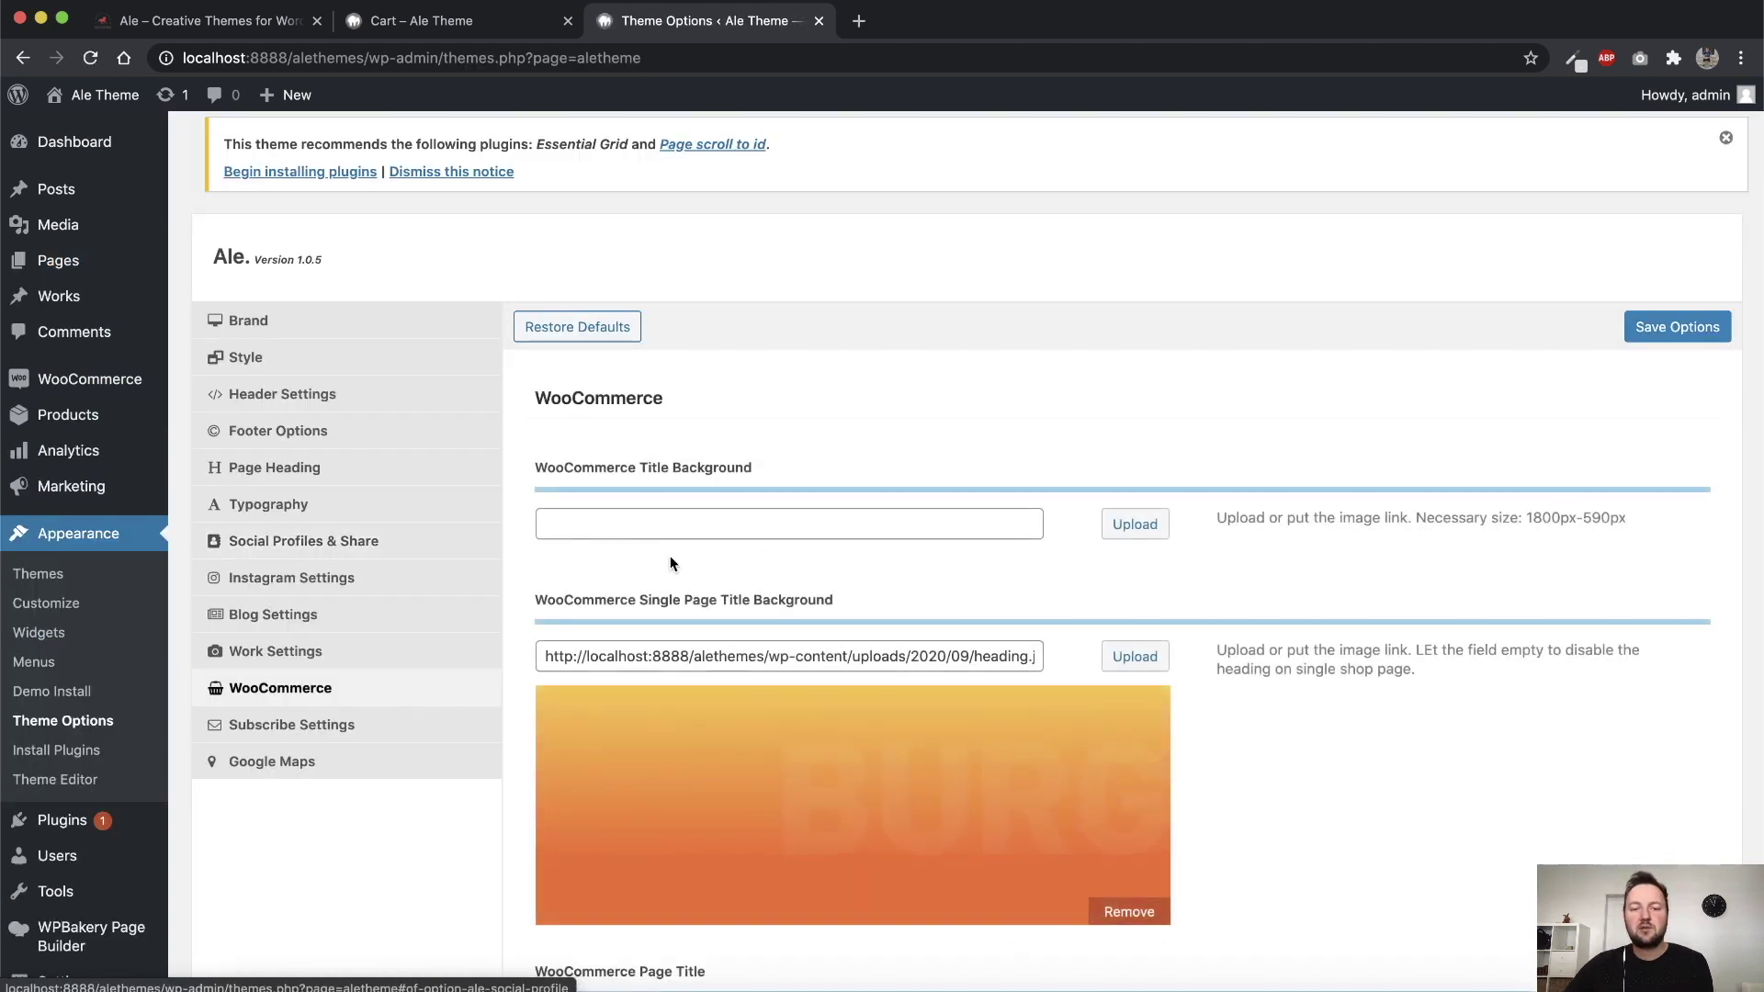
pyautogui.scroll(-5, 669, 556)
pyautogui.scroll(-5, 669, 551)
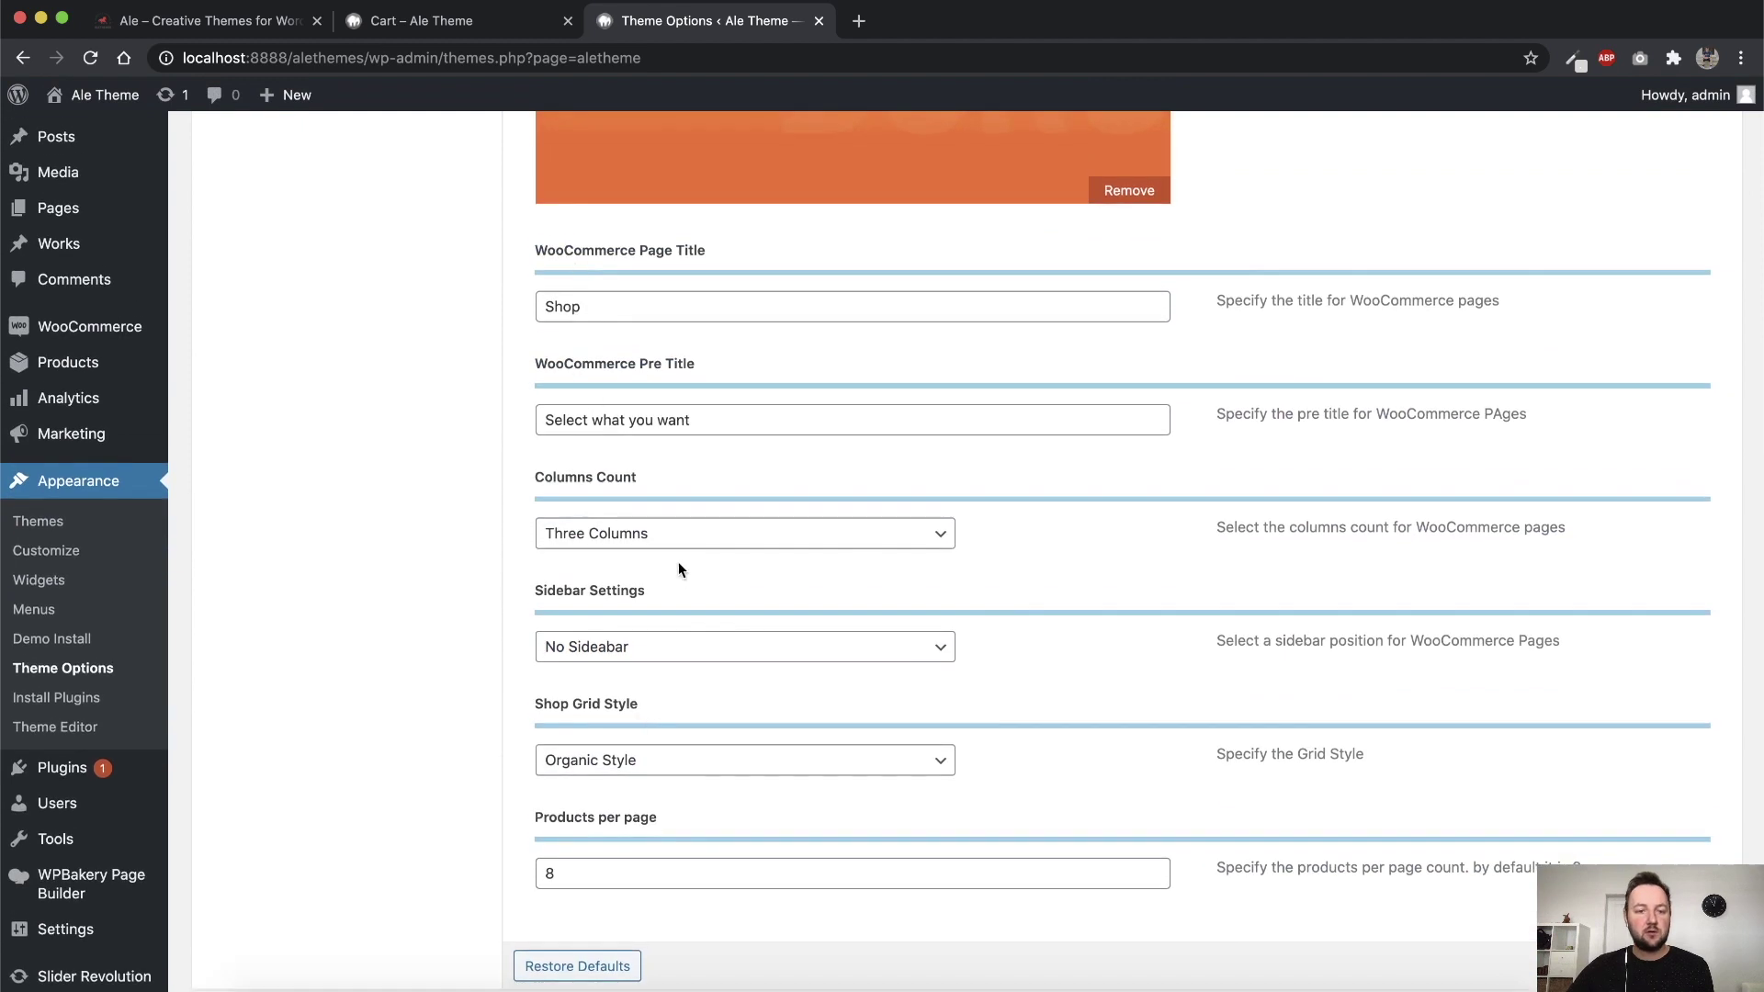
pyautogui.click(659, 771)
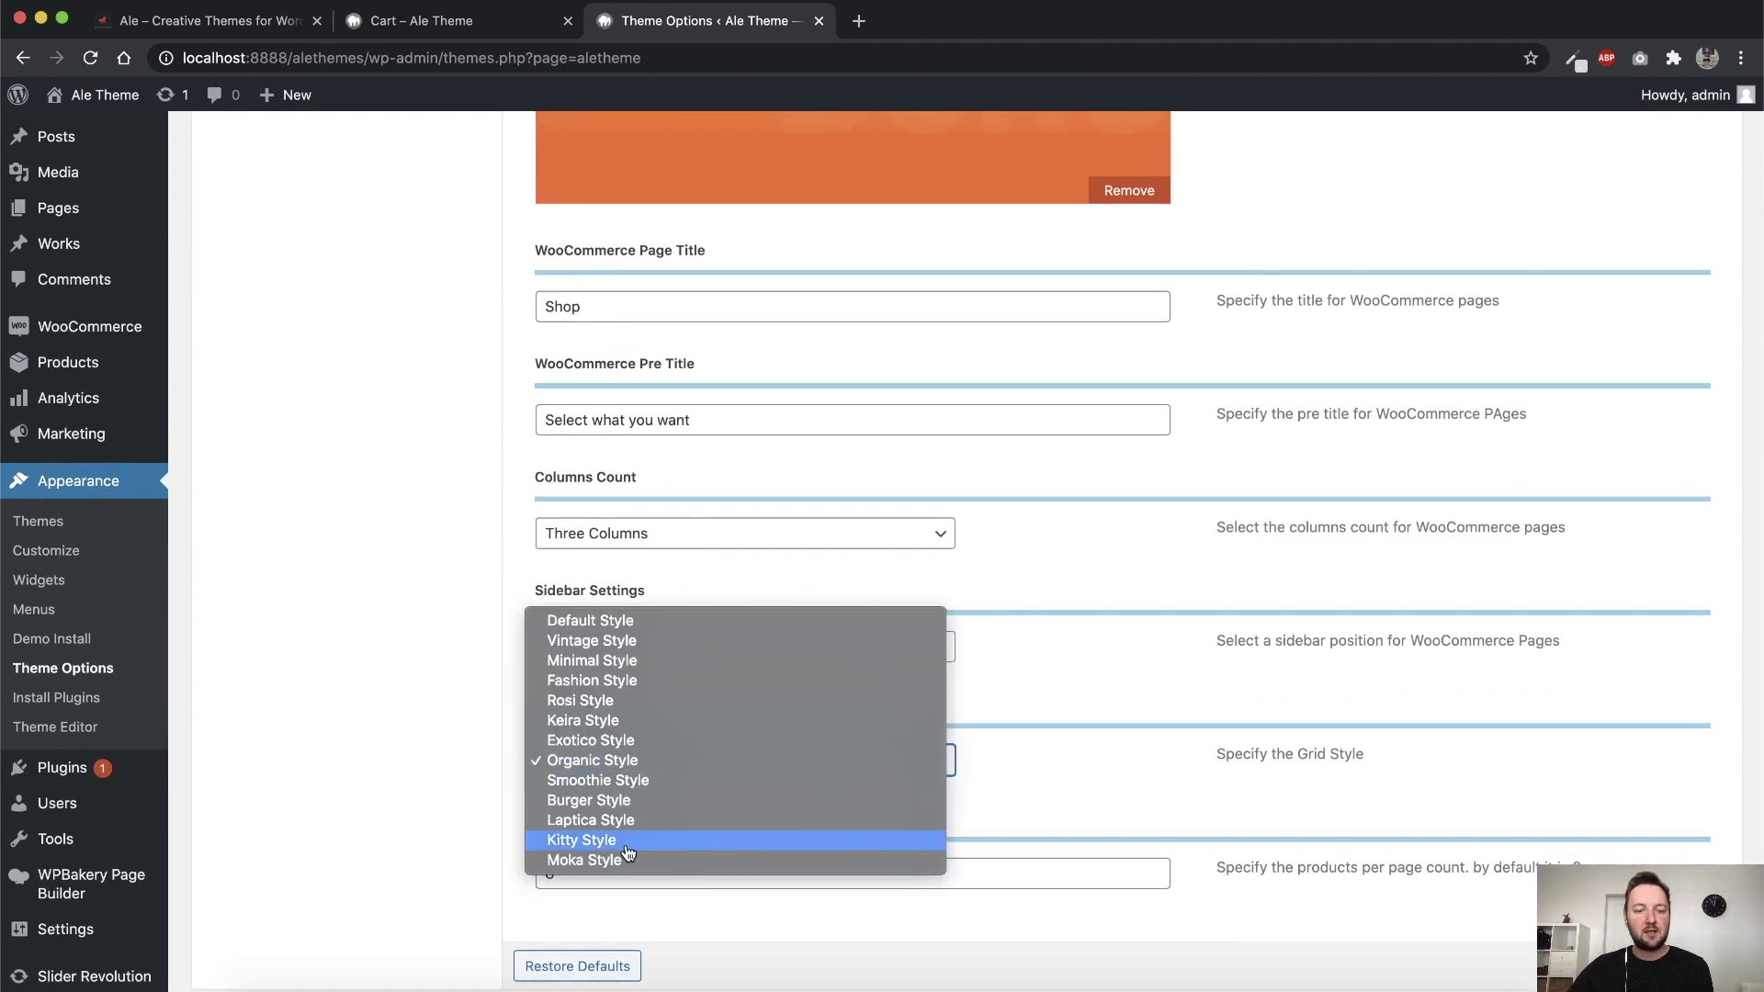
pyautogui.click(601, 802)
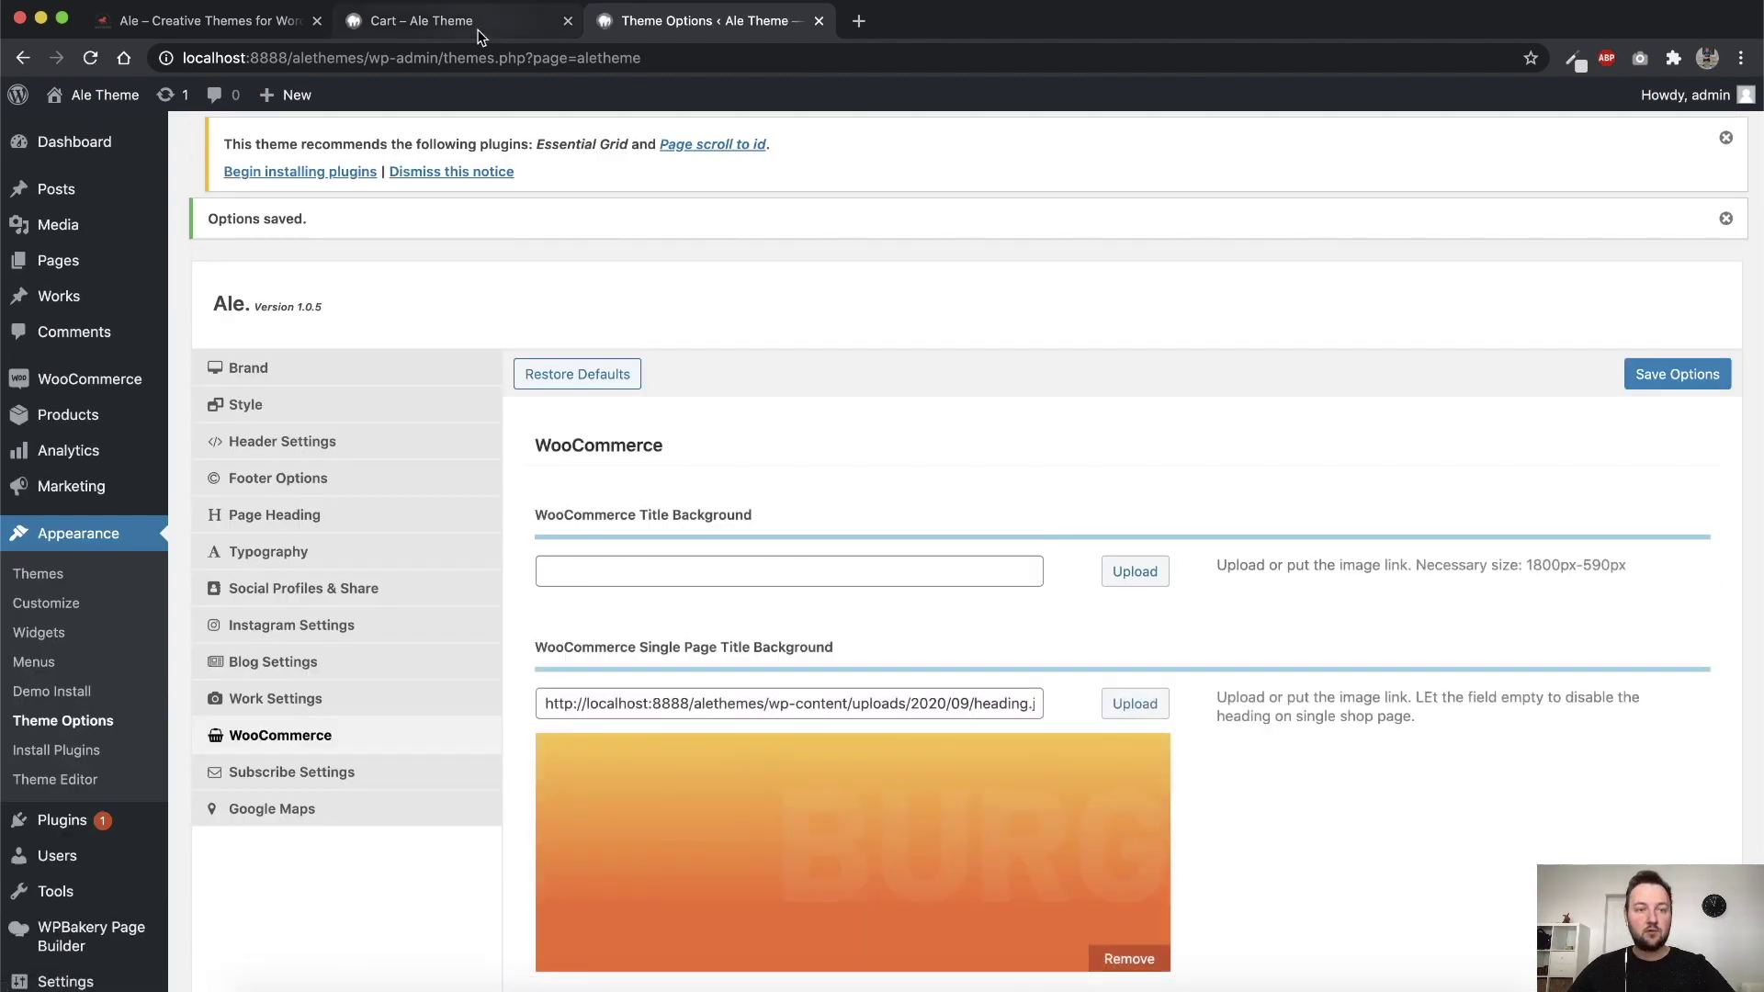
# Reload the cart page and check its table, buttons and totals with the new shop style
pyautogui.click(474, 22)
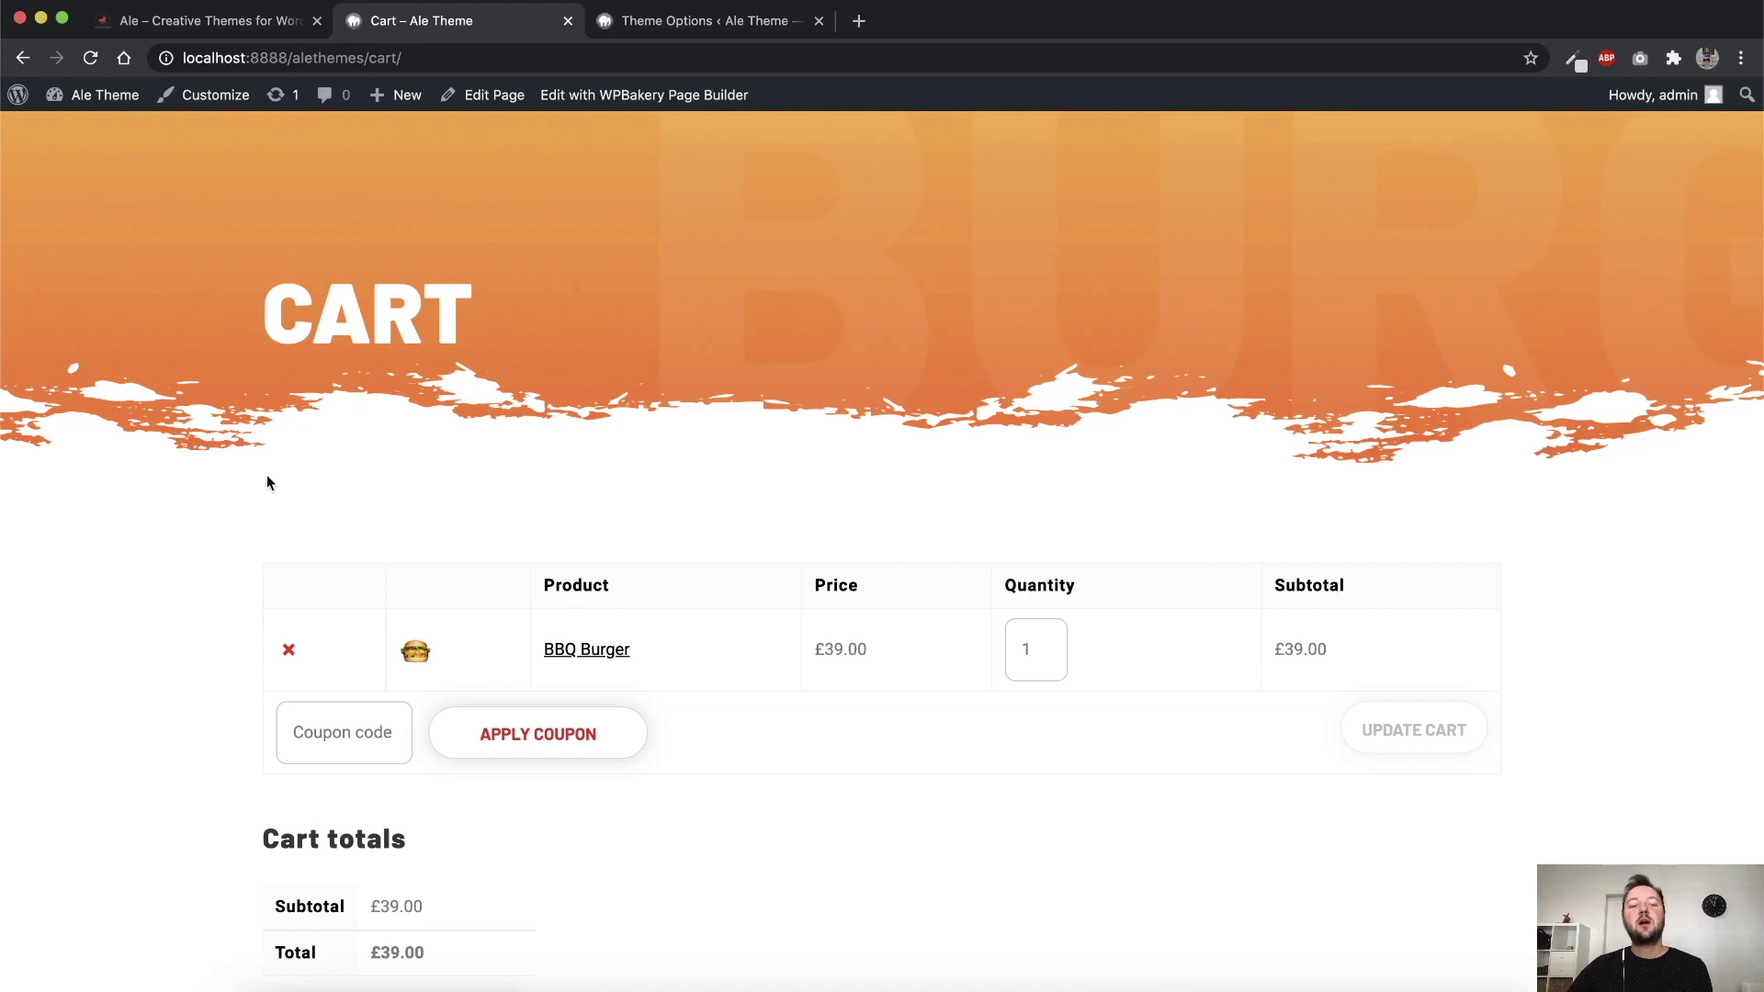
pyautogui.scroll(-1, 1507, 696)
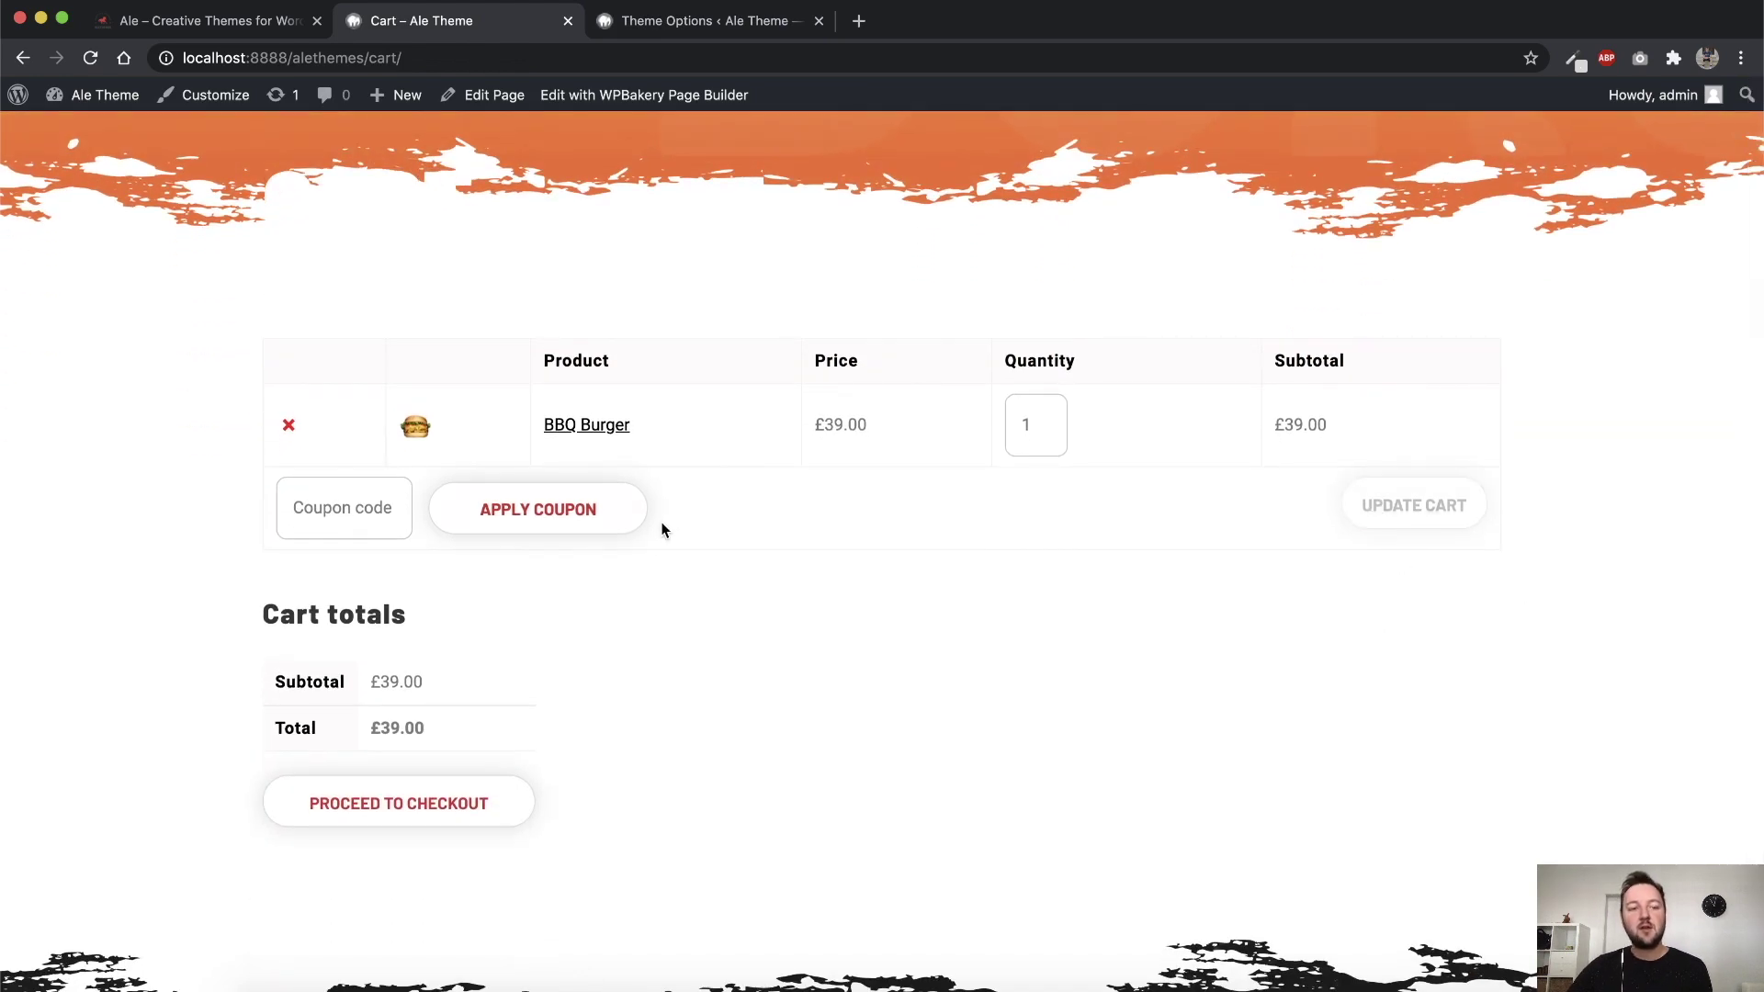
pyautogui.scroll(-2, 768, 564)
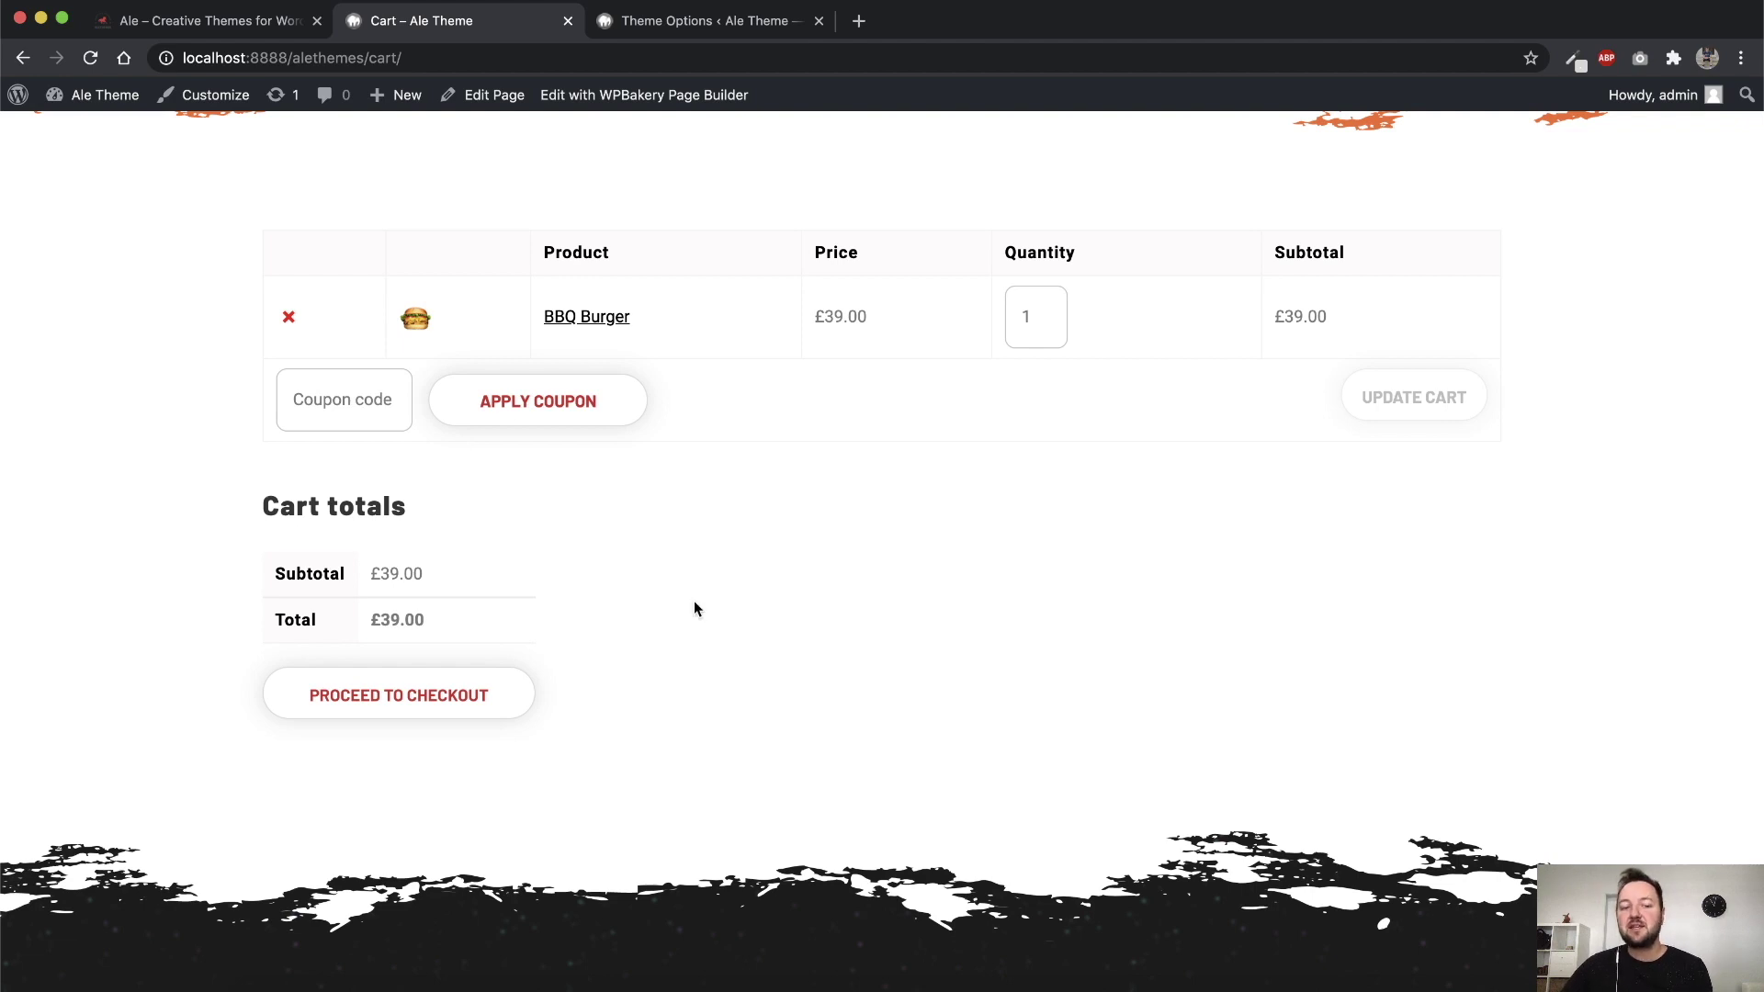
# Proceed from the cart to checkout and examine the styling of the billing details form
pyautogui.click(423, 694)
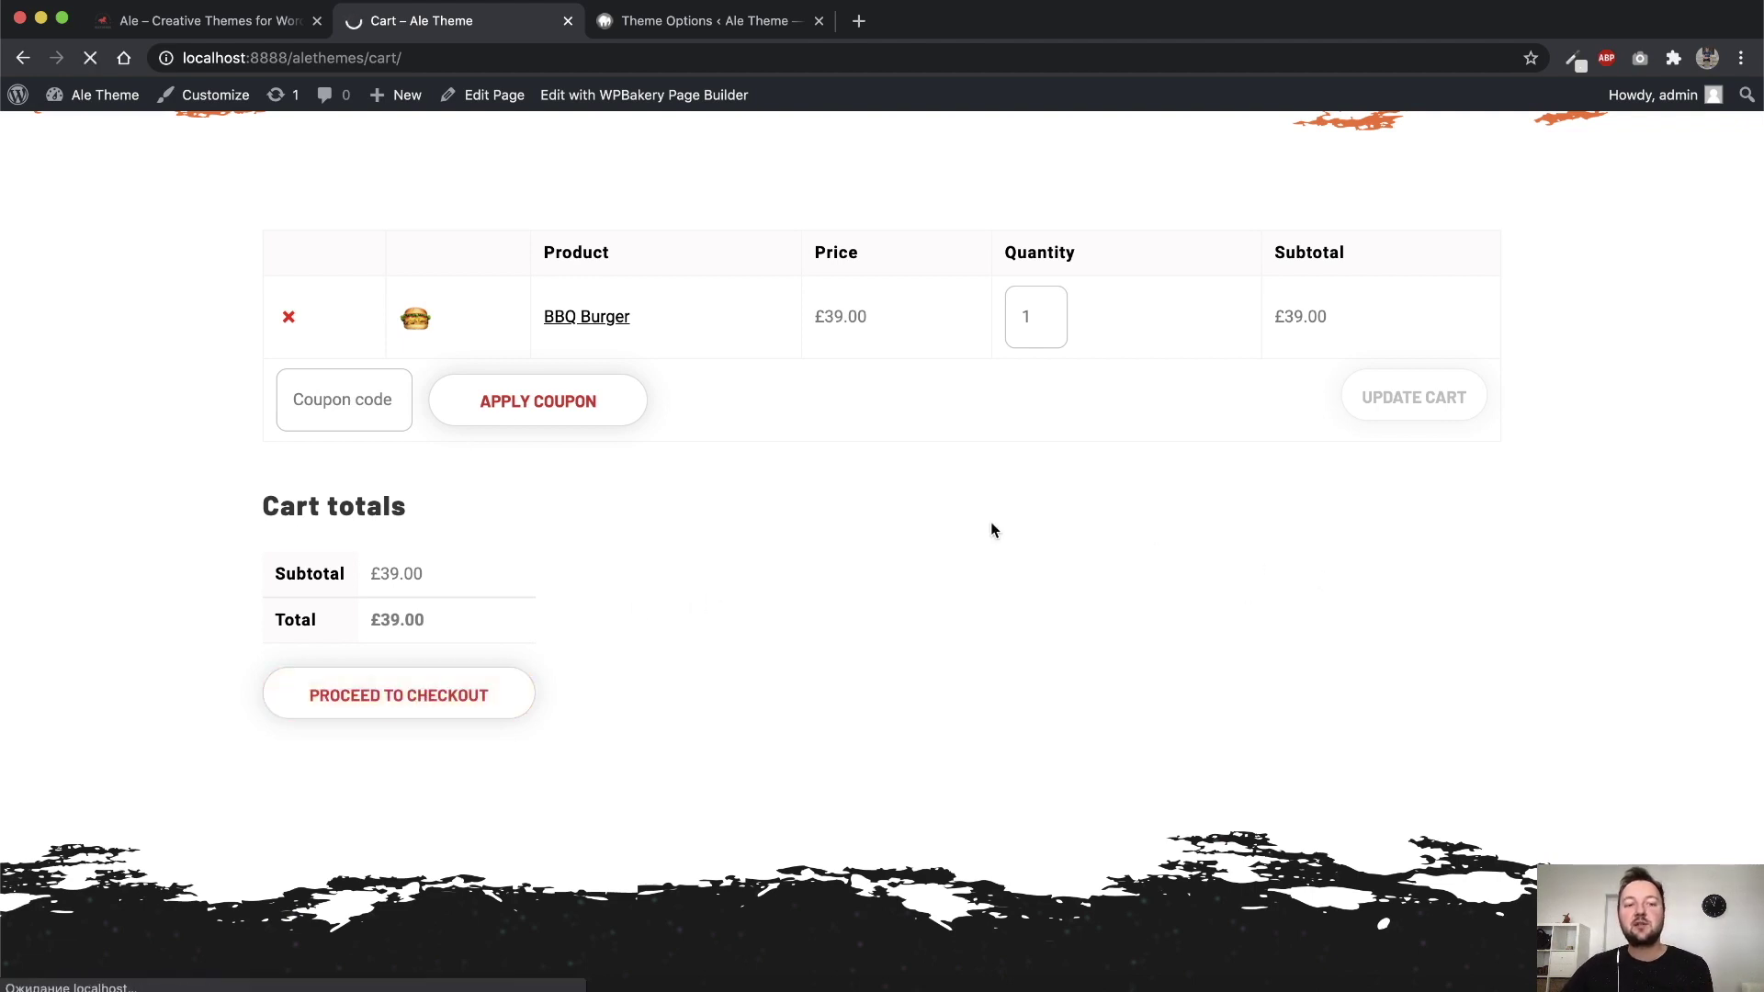
pyautogui.scroll(-2, 991, 530)
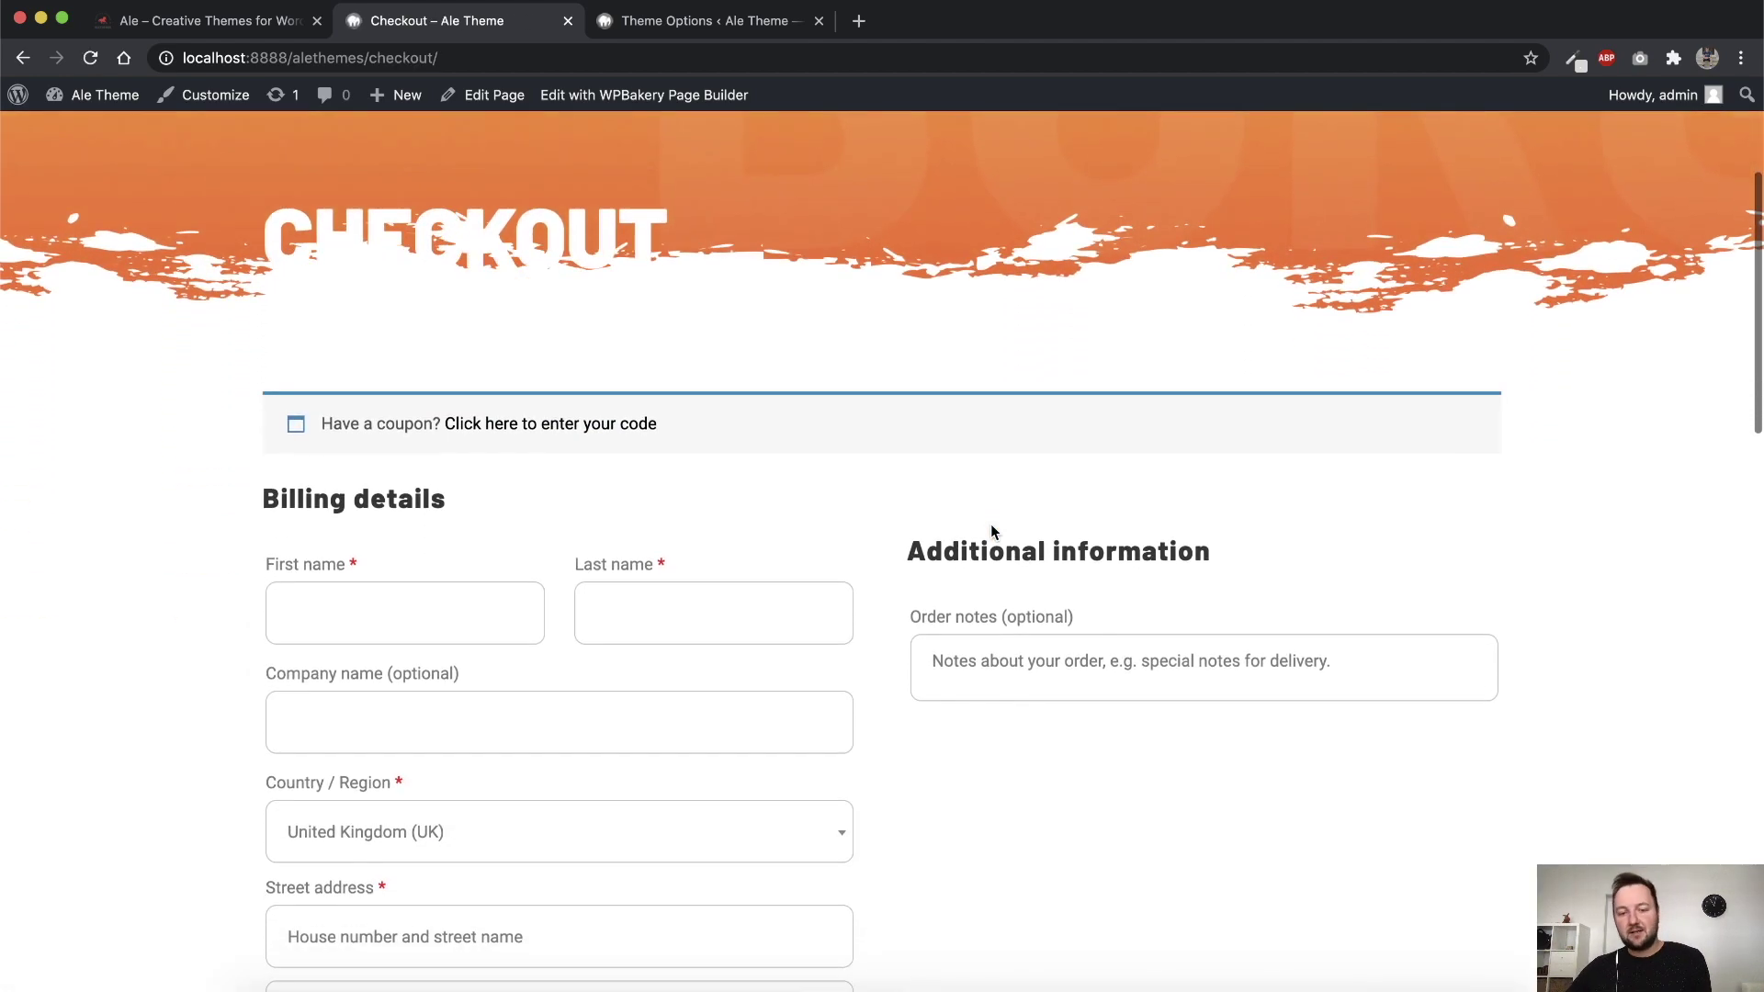
pyautogui.scroll(-1, 992, 533)
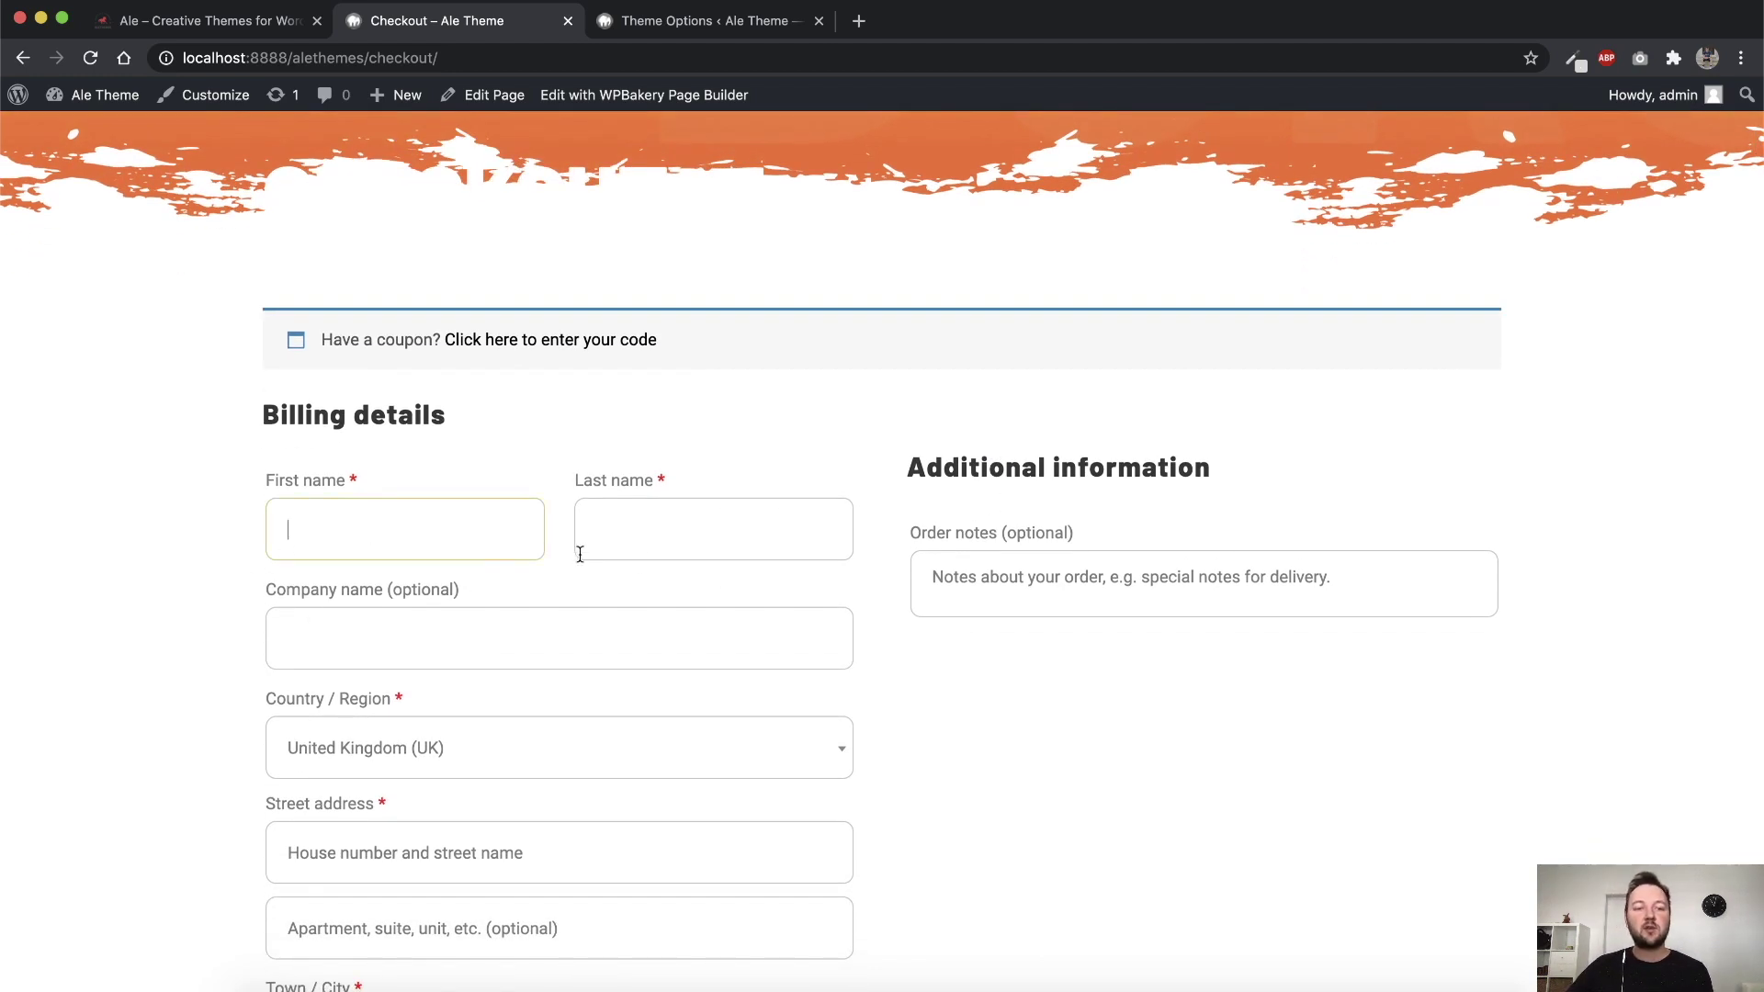
pyautogui.click(547, 642)
pyautogui.scroll(-14, 725, 685)
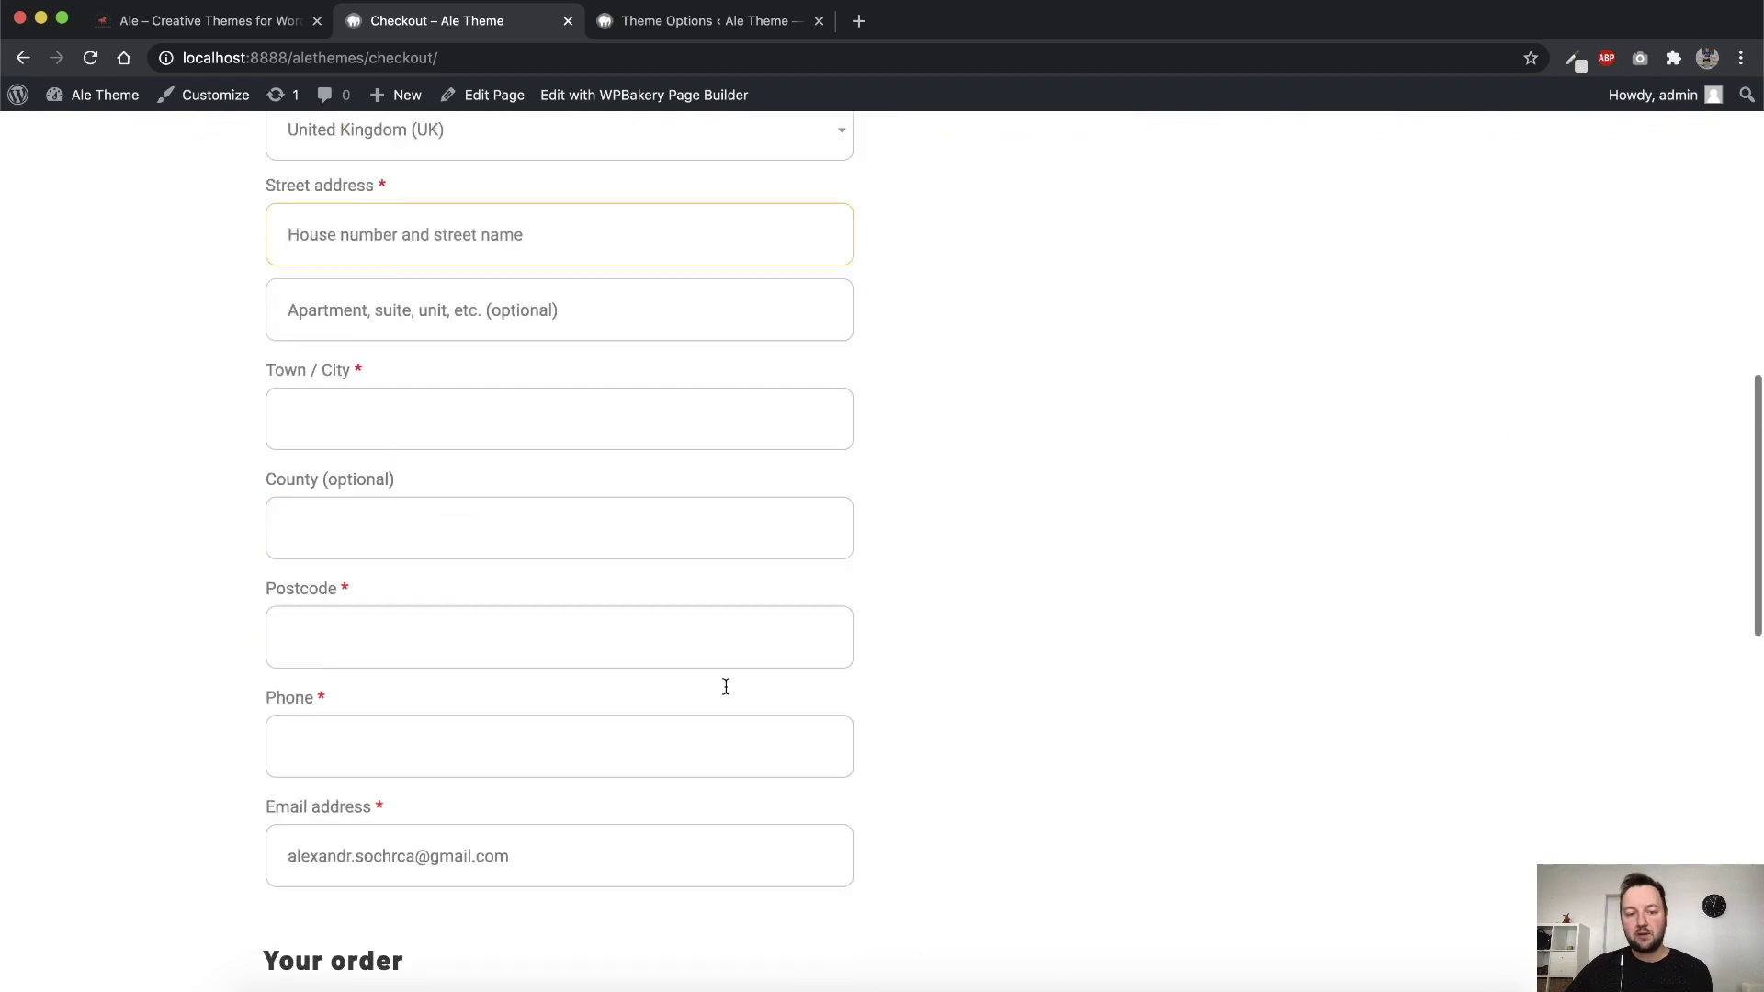
pyautogui.scroll(20, 1319, 578)
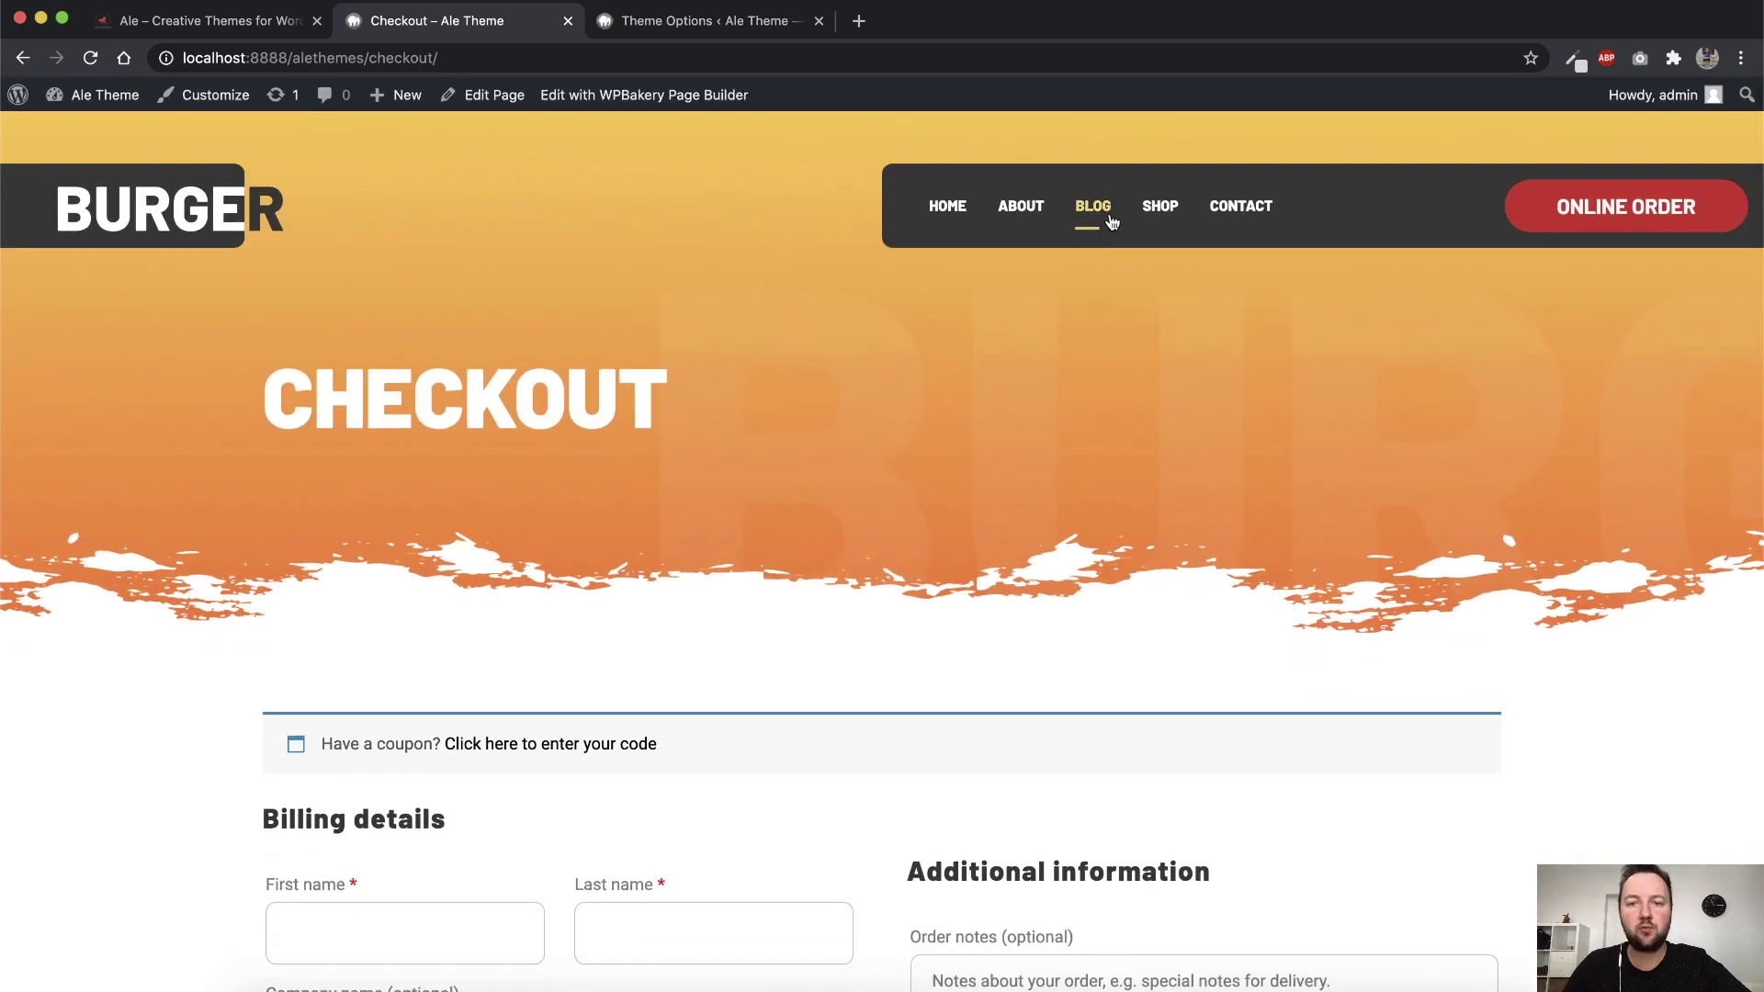
# Open the site's Blog page and view its grid of posts
pyautogui.click(1093, 211)
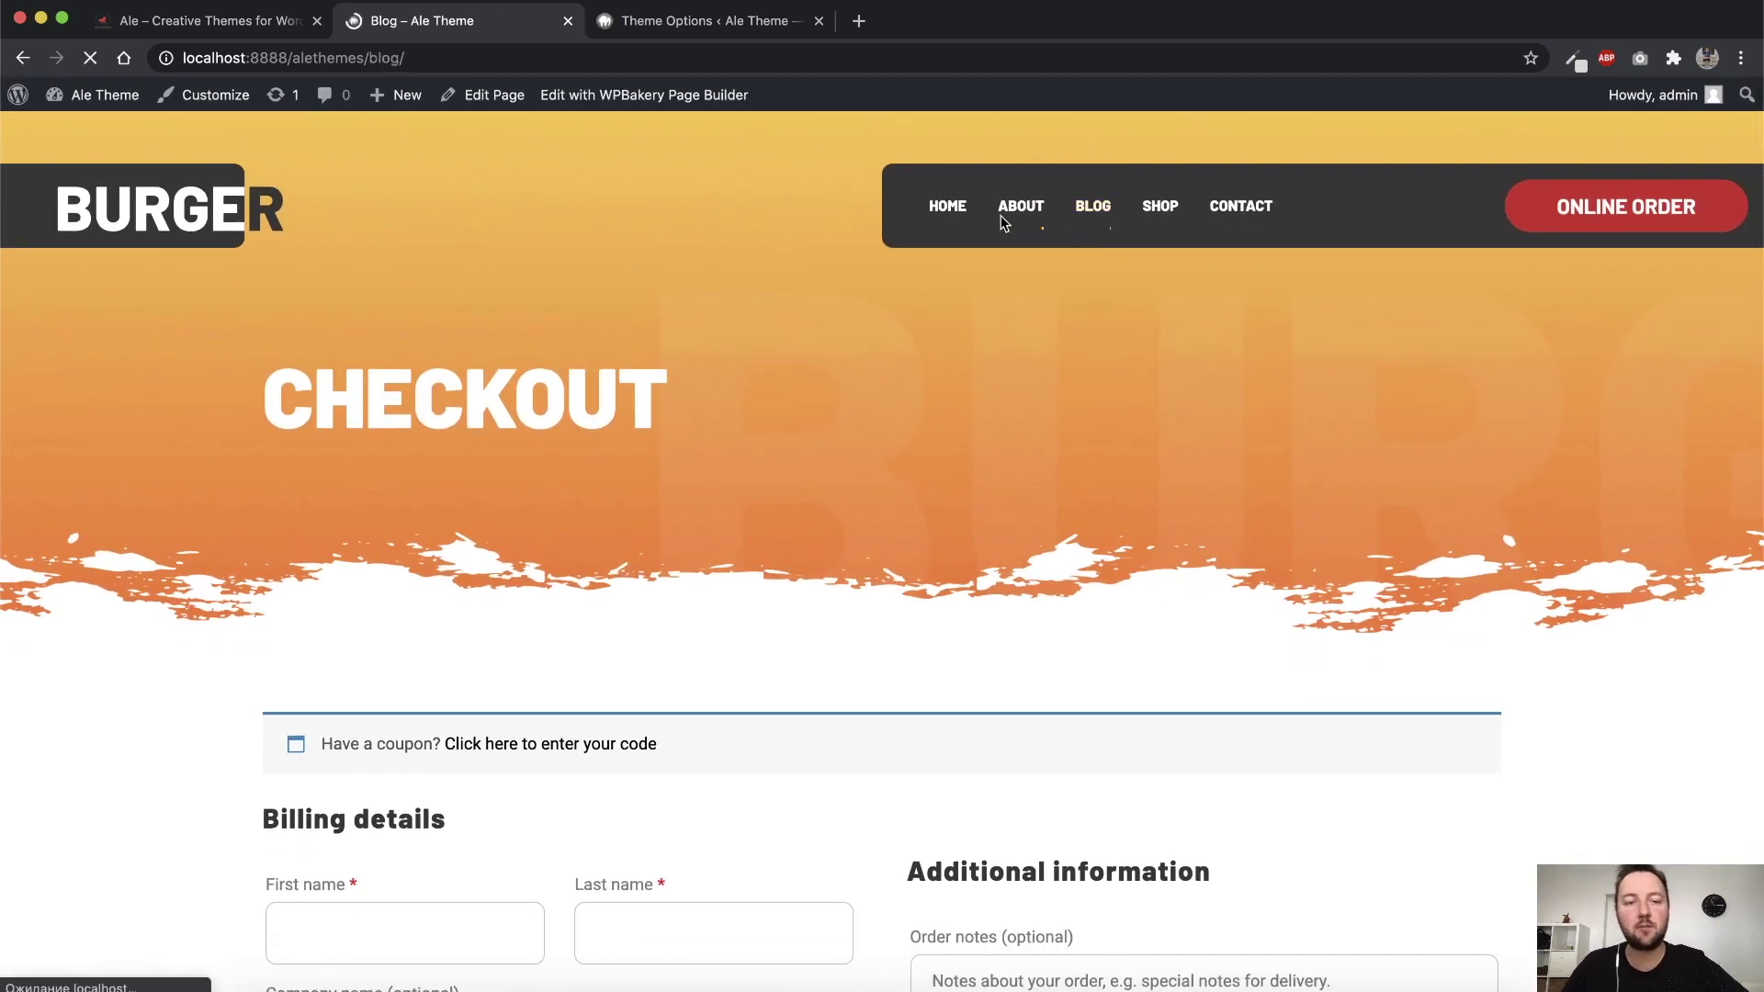
pyautogui.scroll(-3, 913, 450)
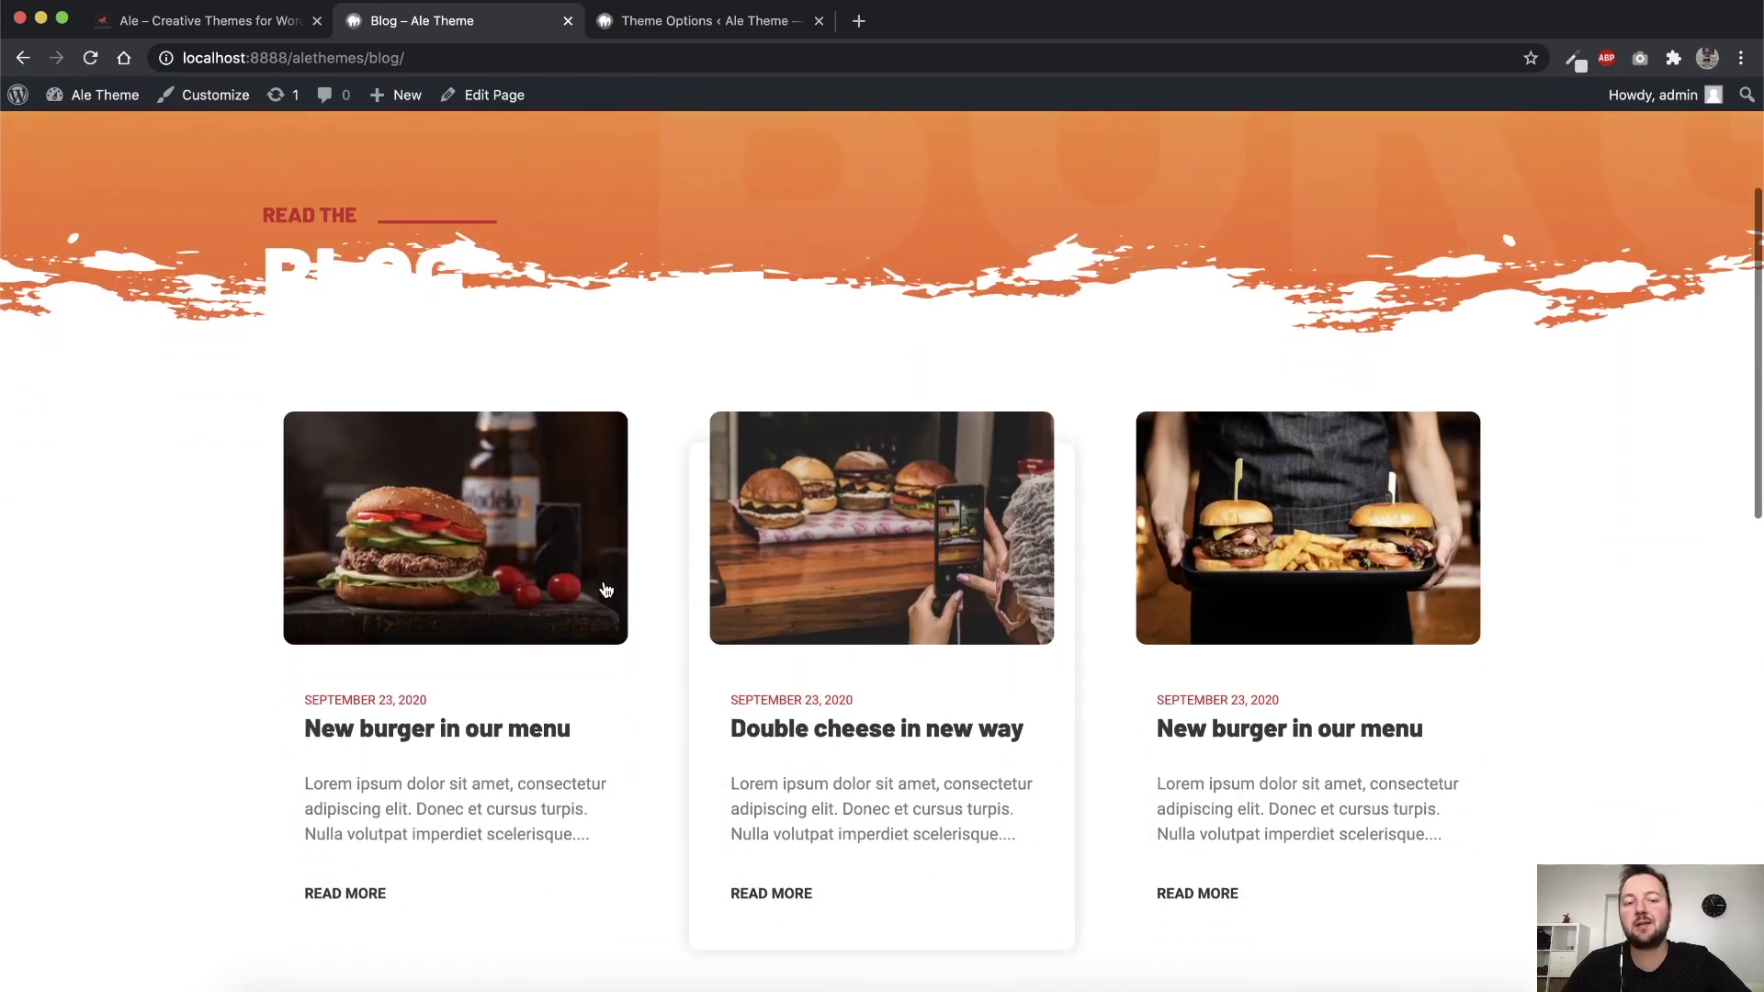
# Open the Blog Settings in the Theme Options and set the Columns Count to Two Columns
pyautogui.click(662, 20)
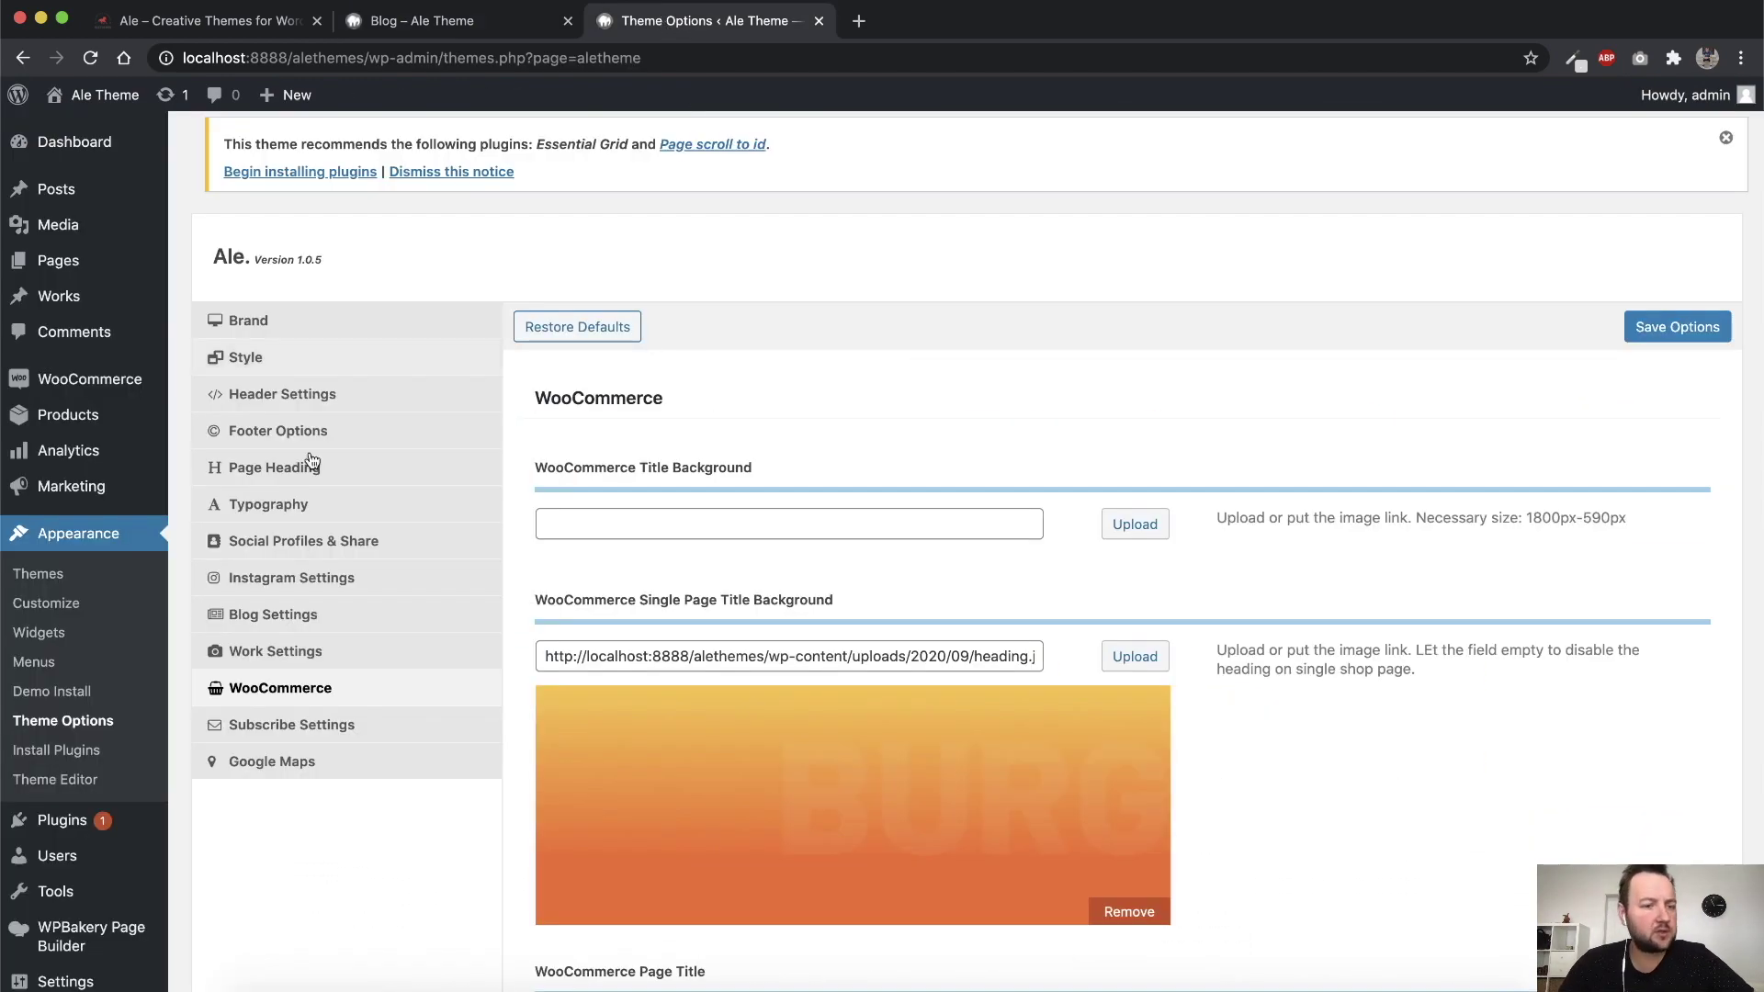
pyautogui.click(276, 613)
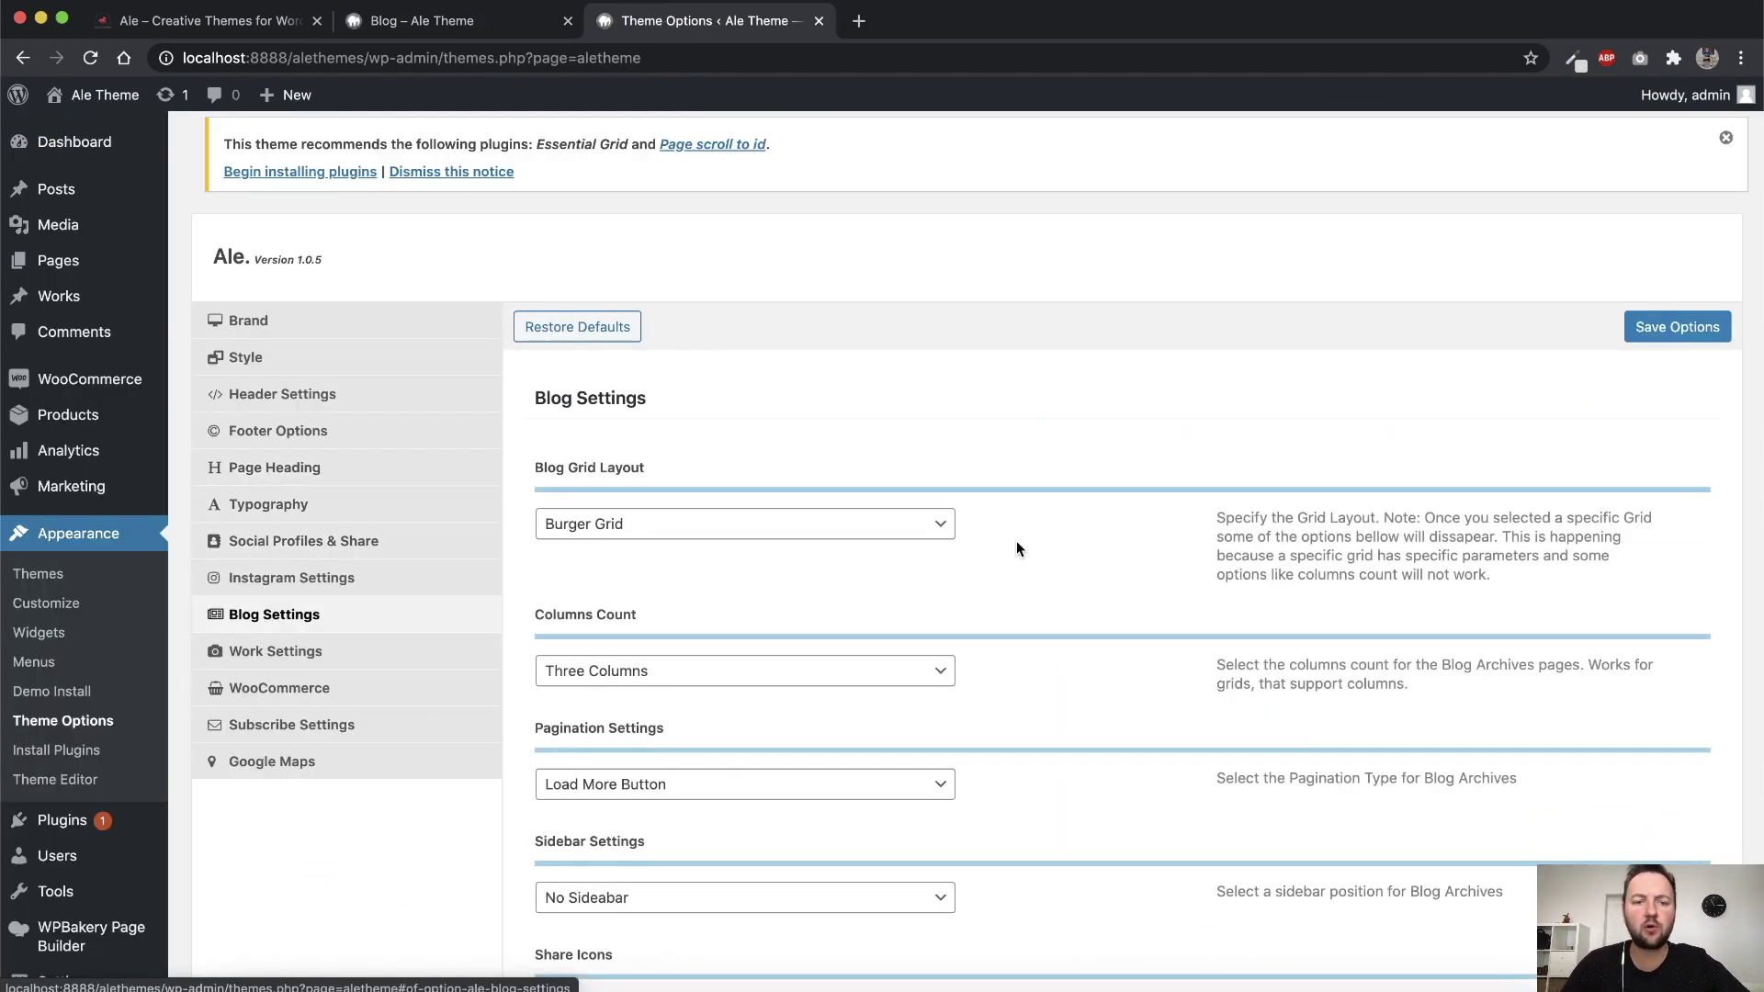
pyautogui.scroll(-2, 1018, 543)
pyautogui.click(795, 525)
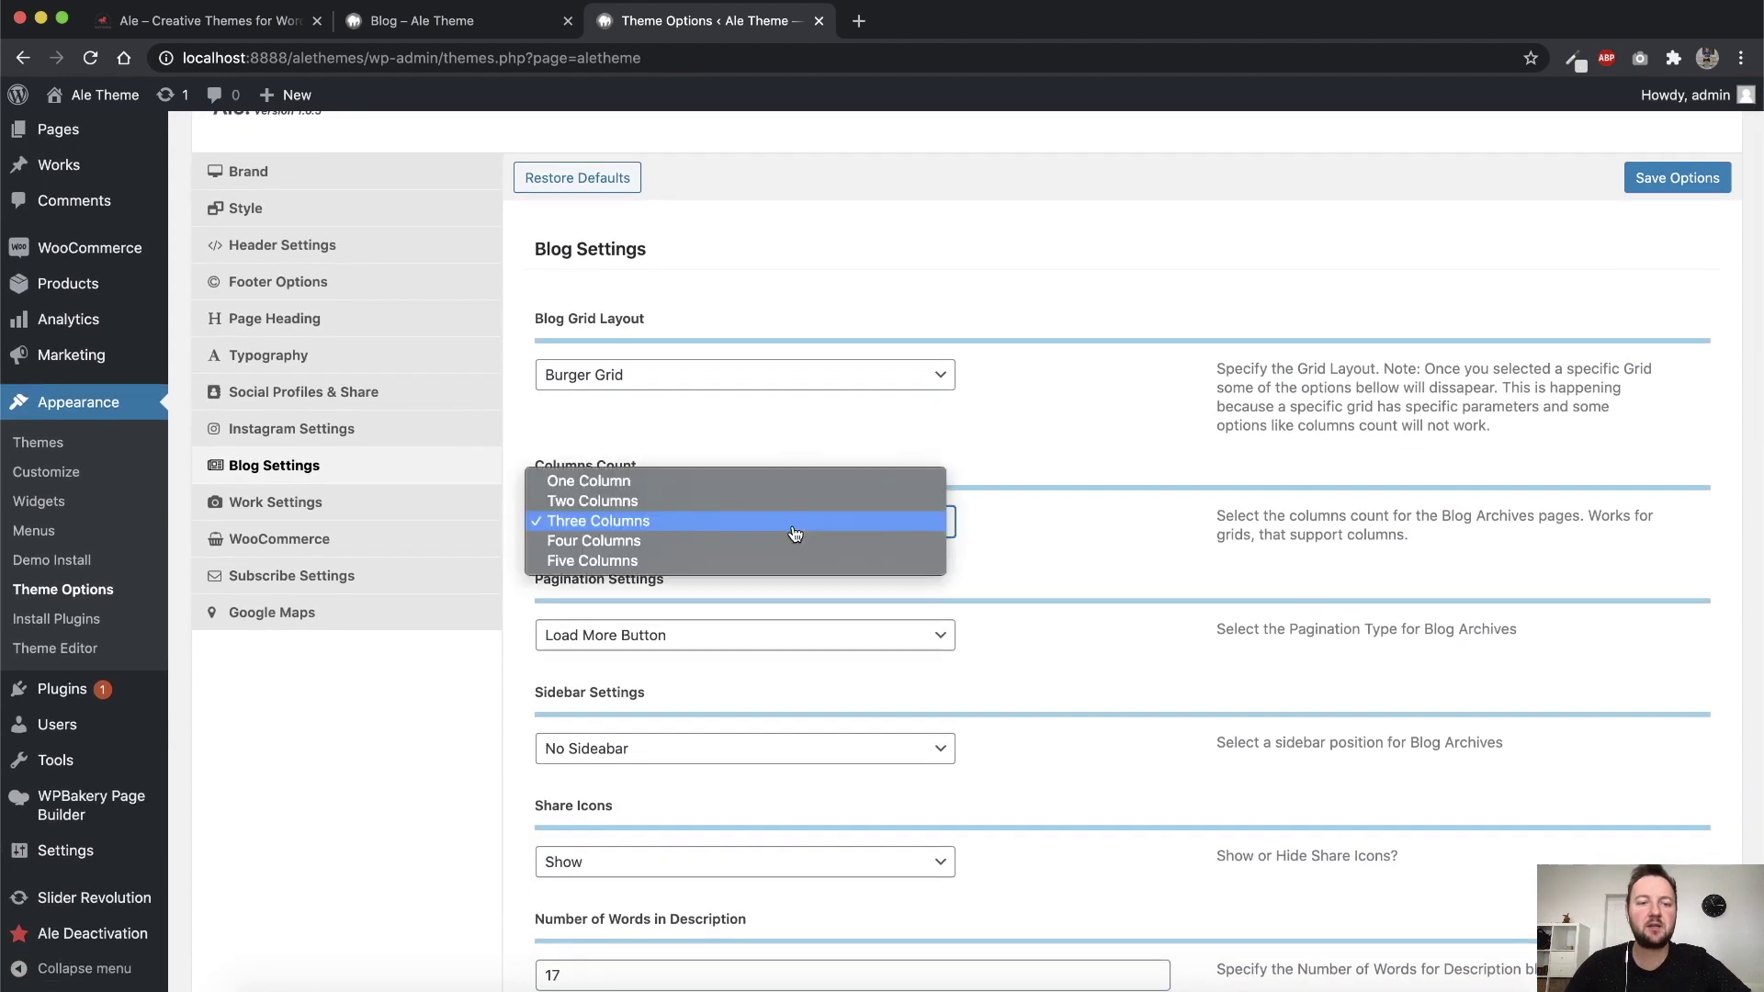
pyautogui.click(701, 505)
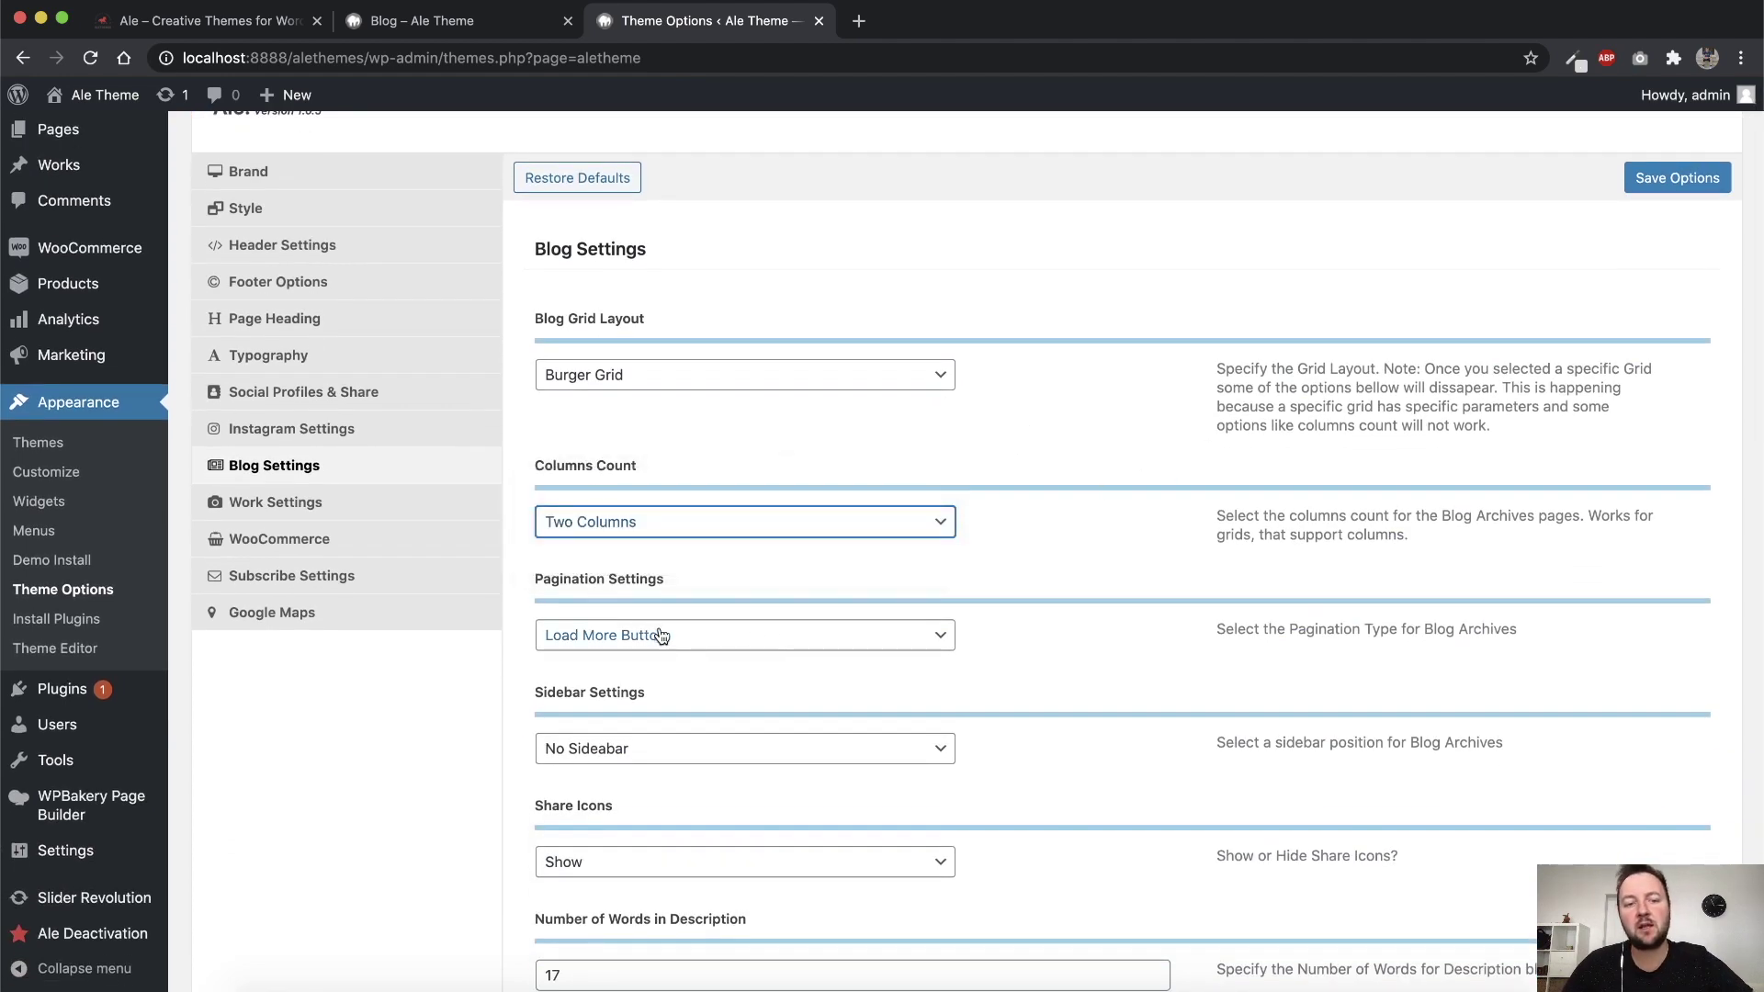
# Check the Load More button on the Blog page and set the Pagination Settings to Pagination in the Blog Settings
pyautogui.click(459, 39)
pyautogui.scroll(-8, 671, 241)
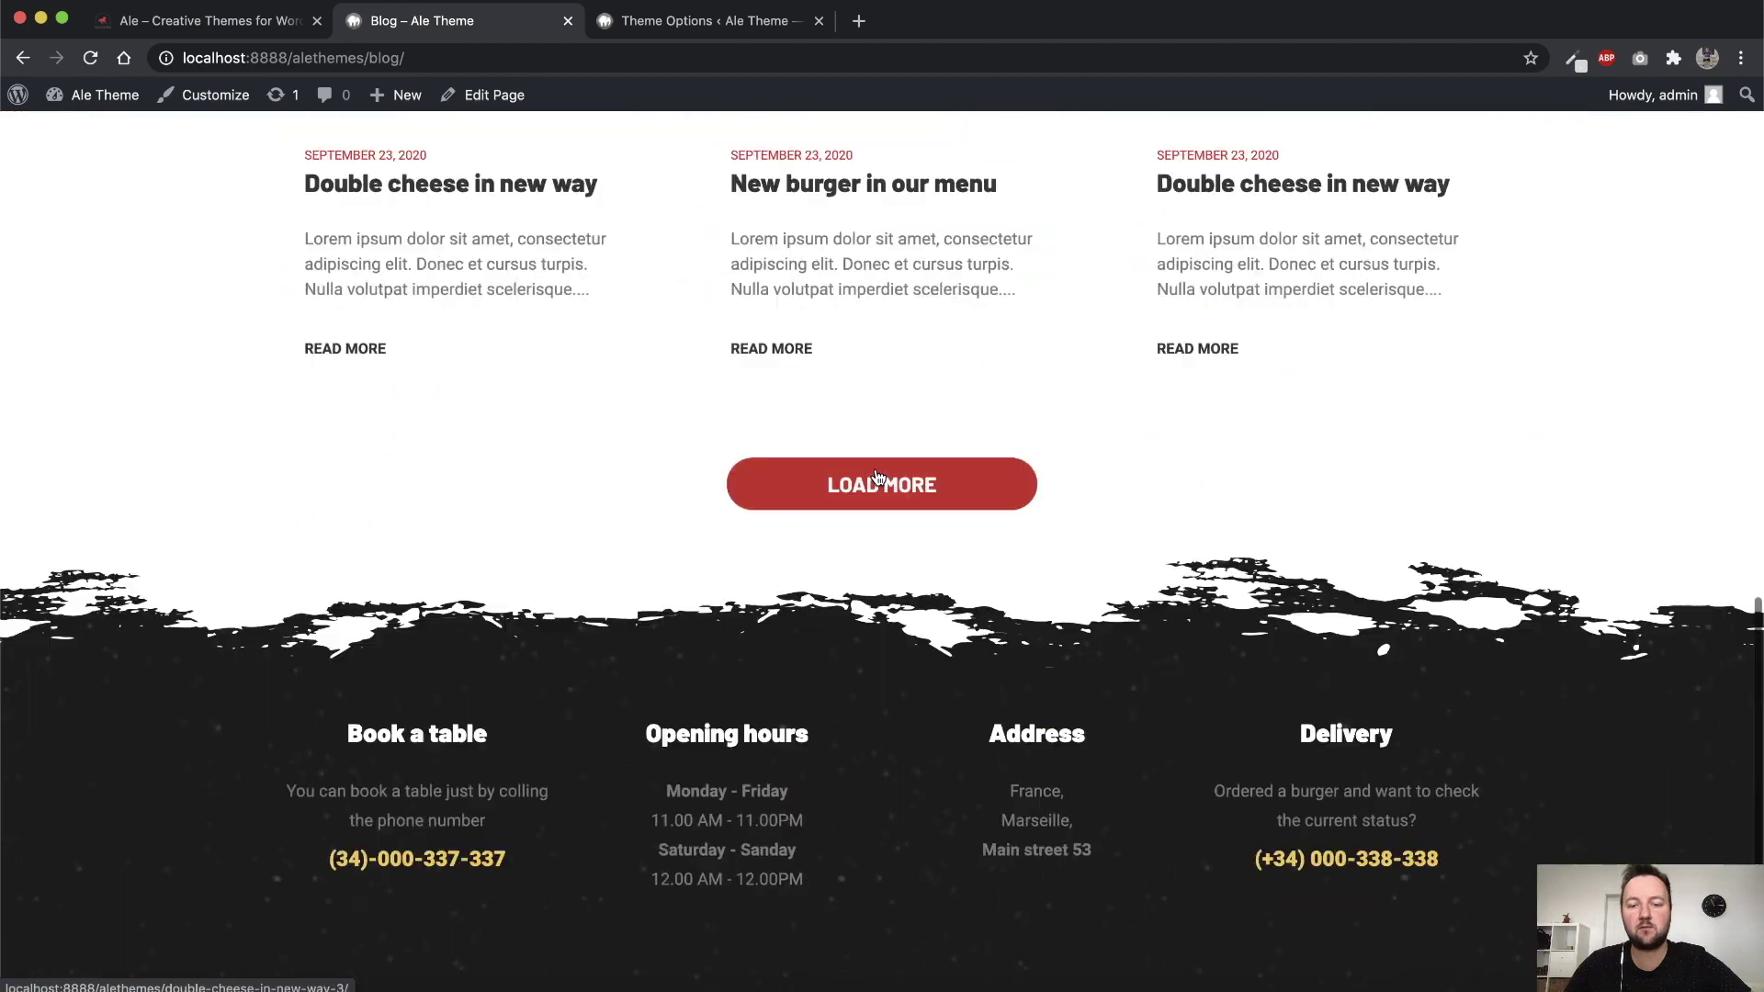
pyautogui.click(699, 20)
pyautogui.scroll(-1, 763, 598)
pyautogui.click(749, 565)
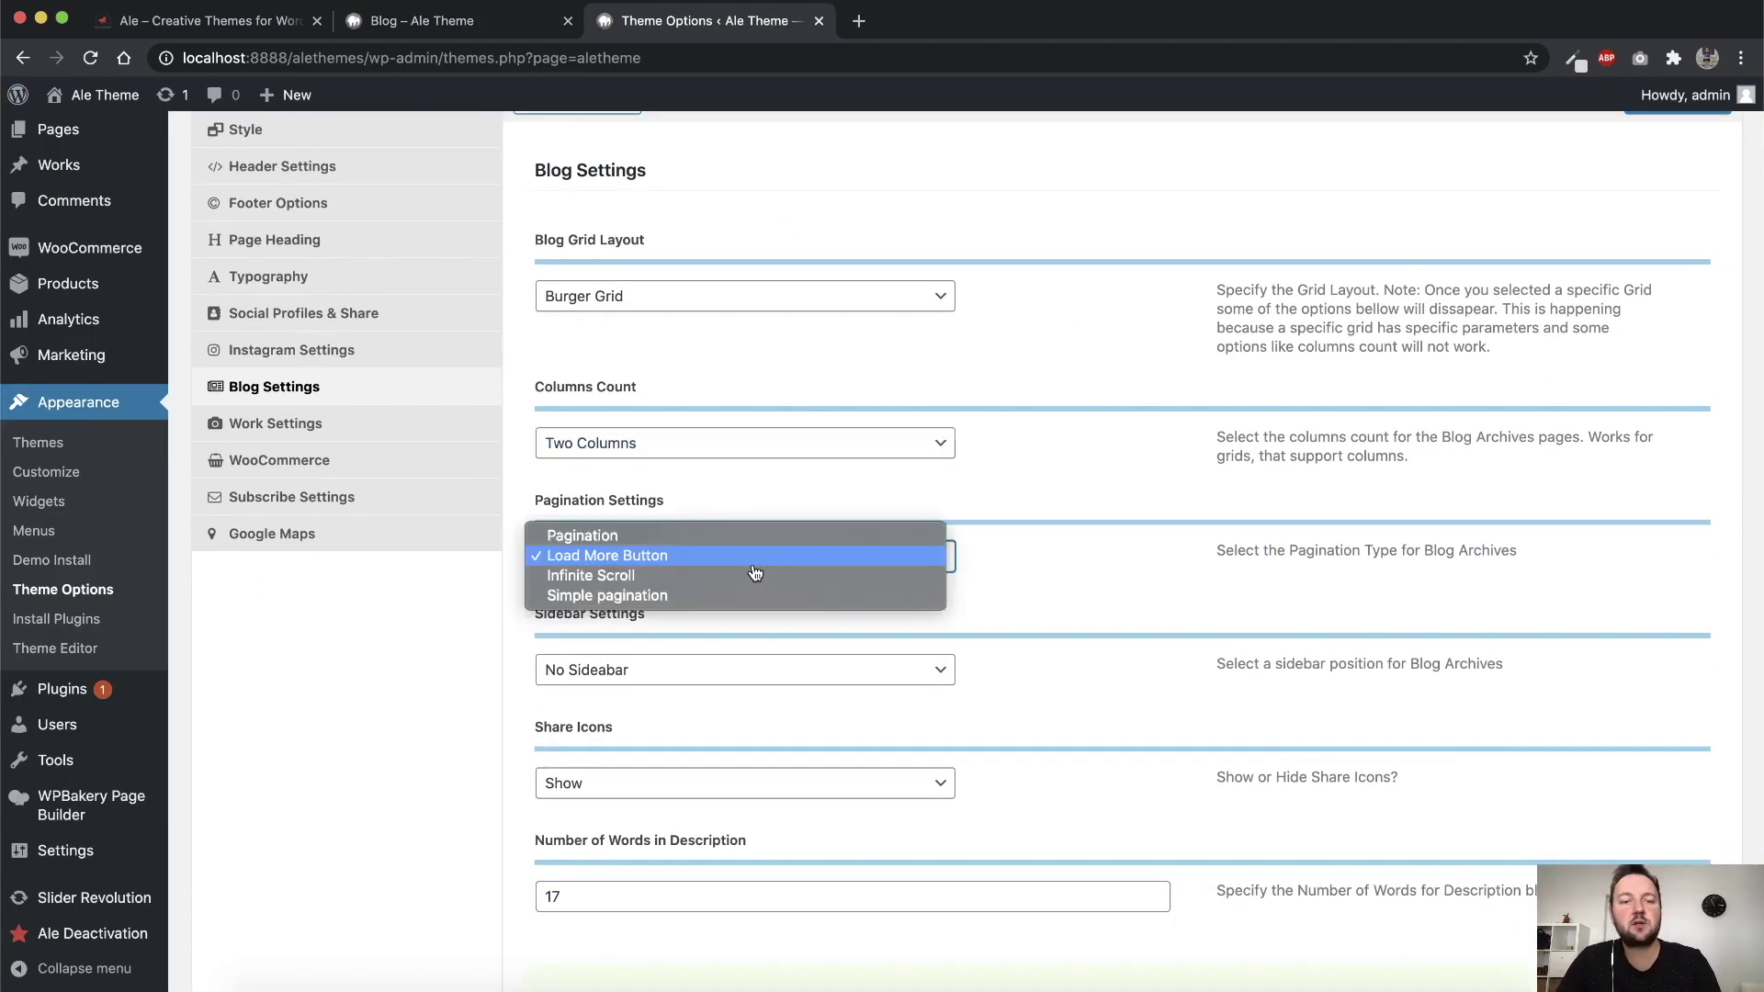
pyautogui.click(667, 544)
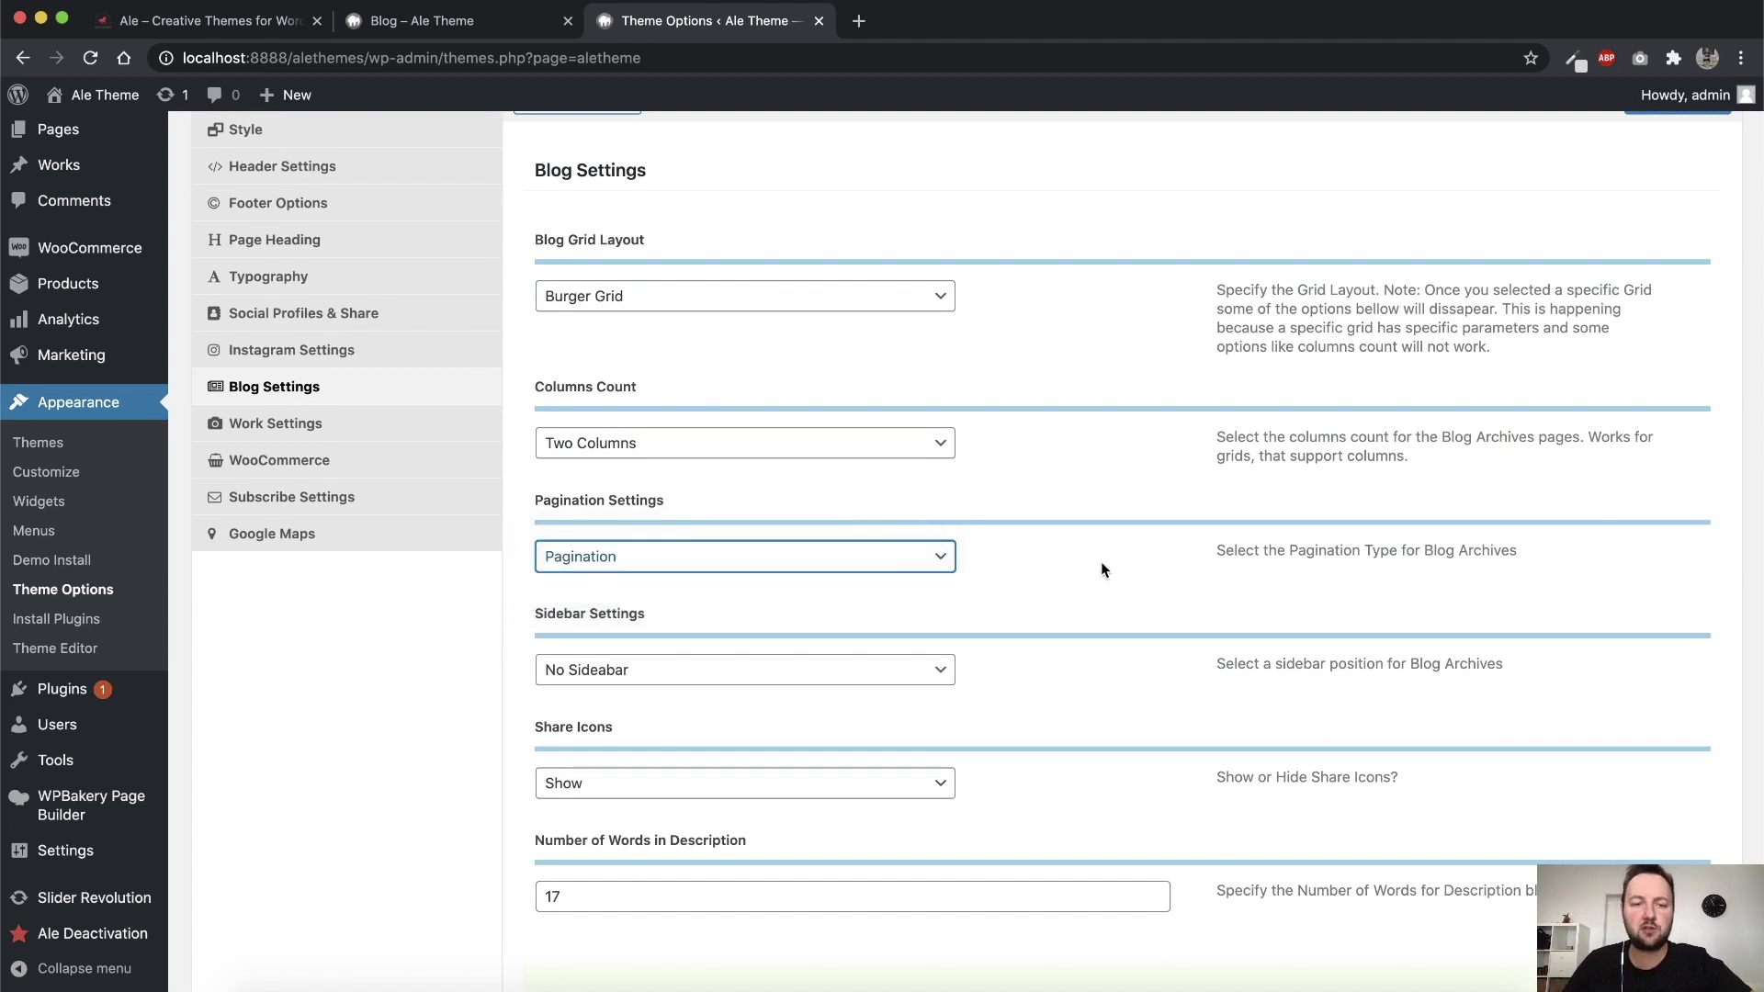
# Try Simple pagination and Infinite Scroll as the blog's pagination type, and set it back to Pagination
pyautogui.click(905, 558)
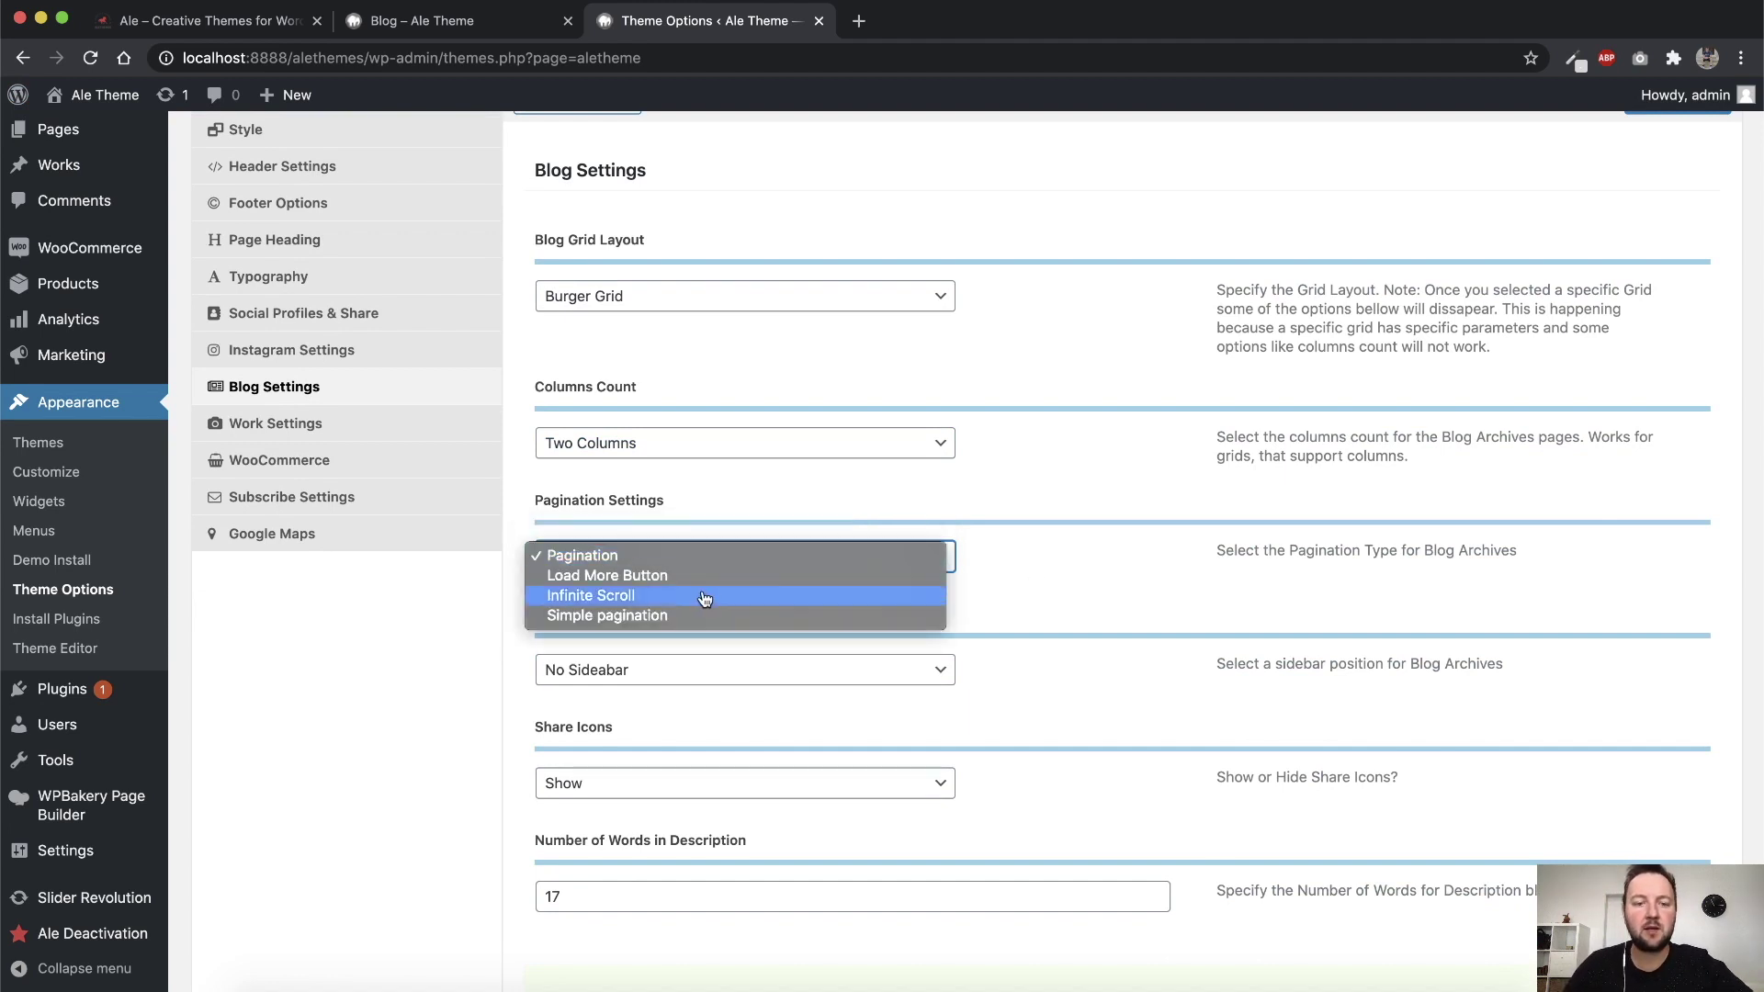
pyautogui.click(679, 616)
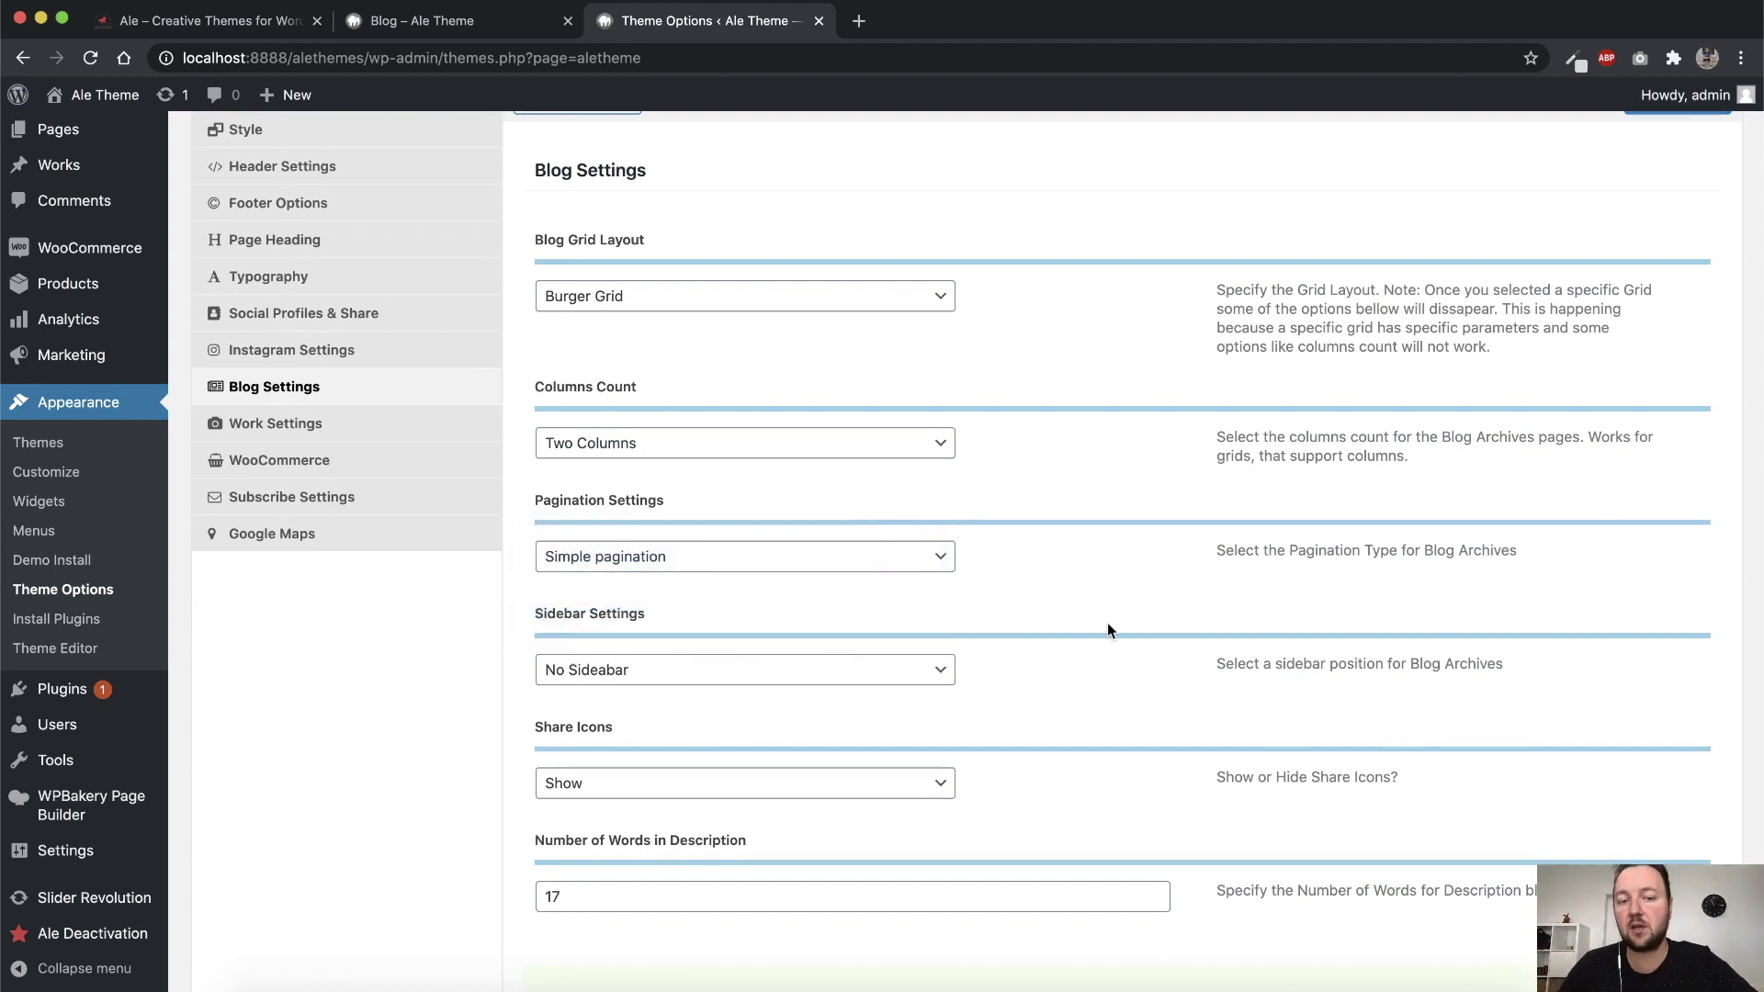
pyautogui.click(888, 563)
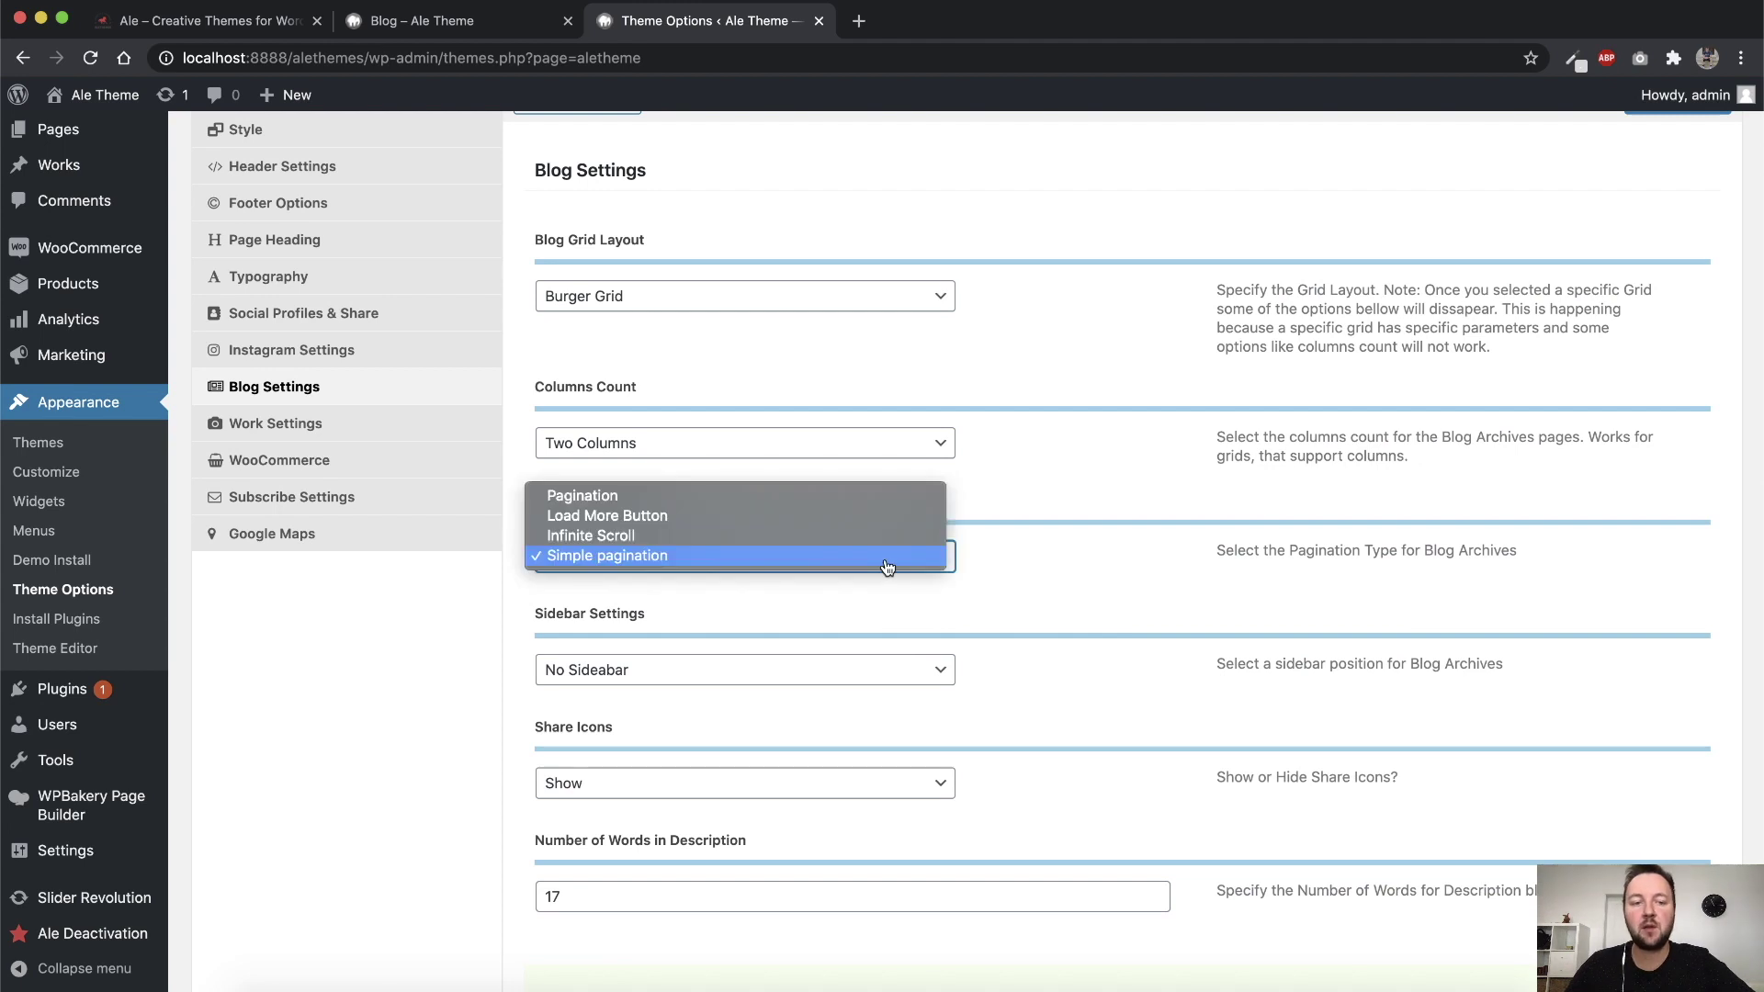
pyautogui.click(685, 538)
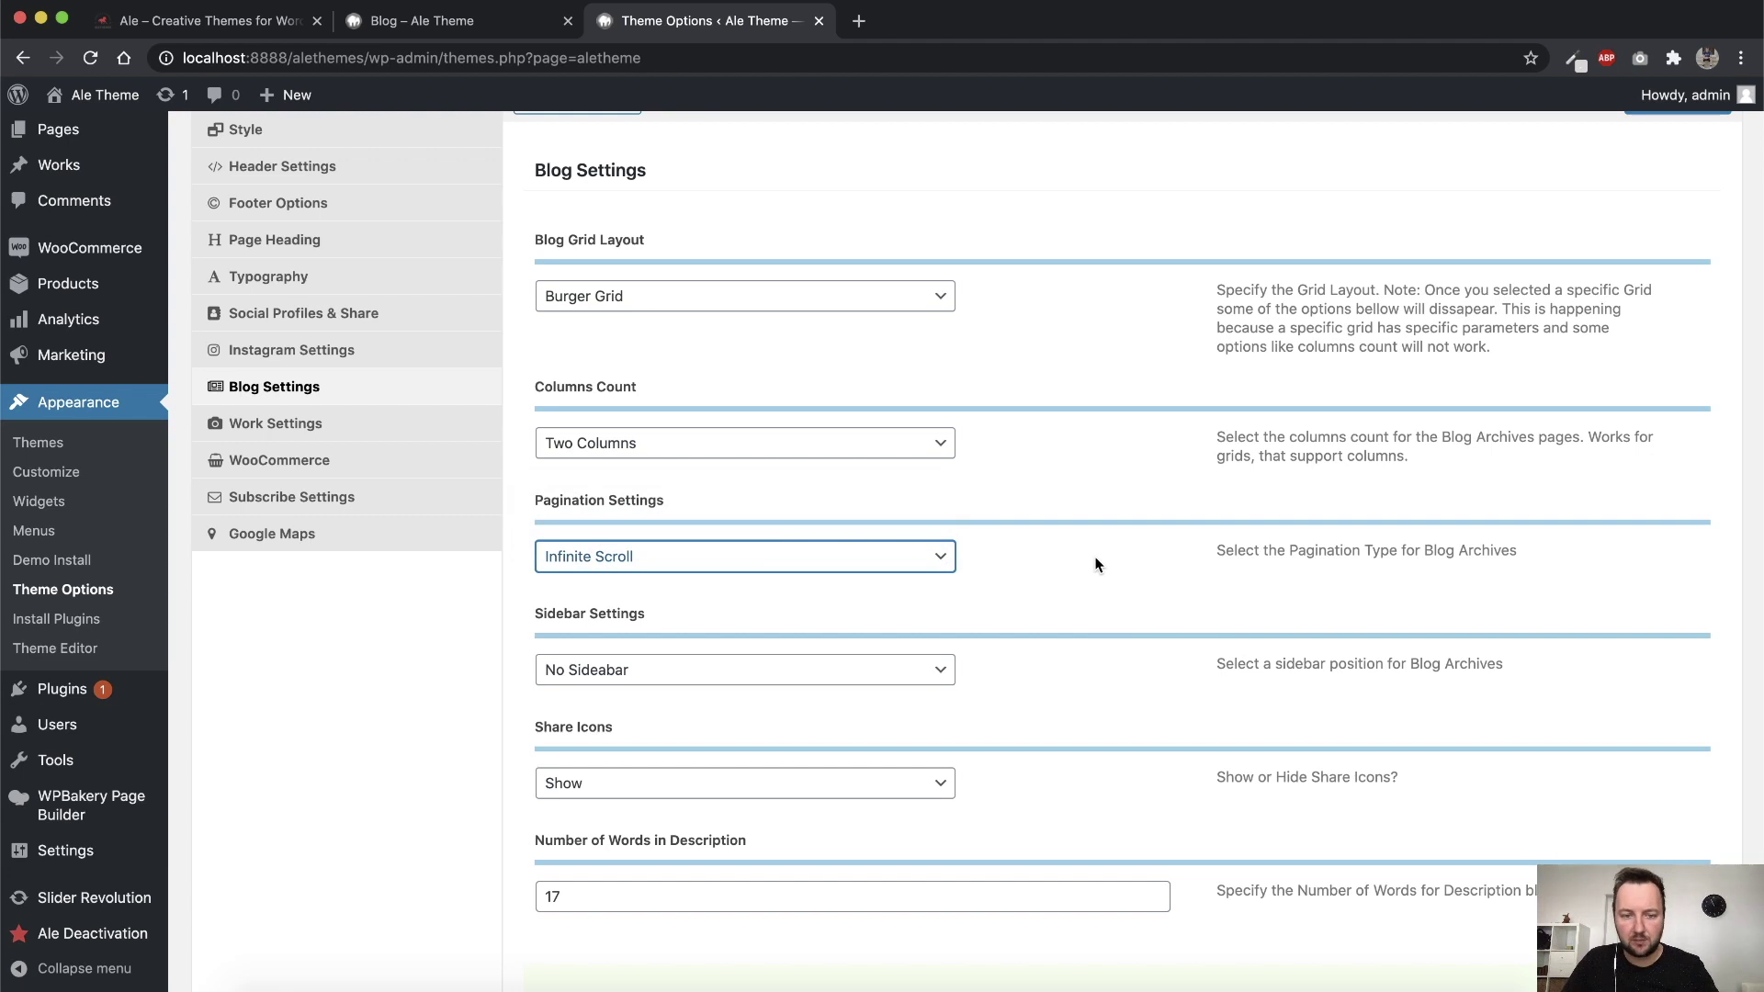
pyautogui.click(939, 556)
pyautogui.click(569, 512)
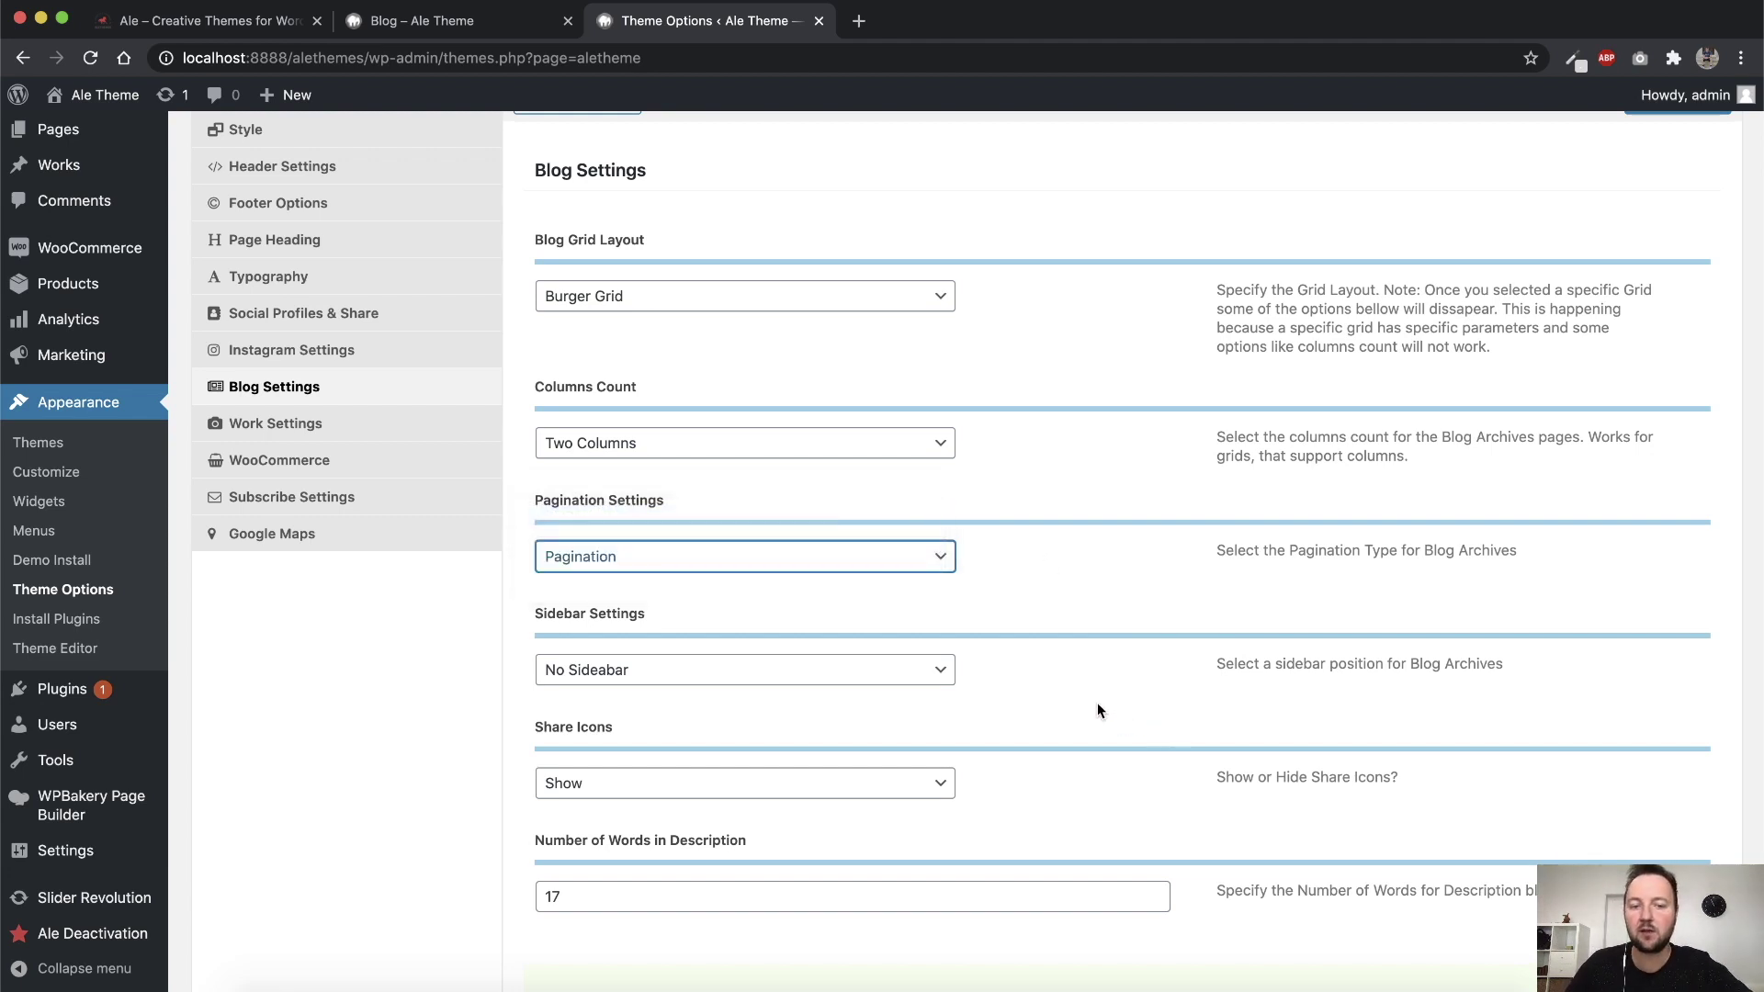
# Review the available sidebar positions and the remaining general options in the Blog Settings
pyautogui.scroll(-1, 963, 672)
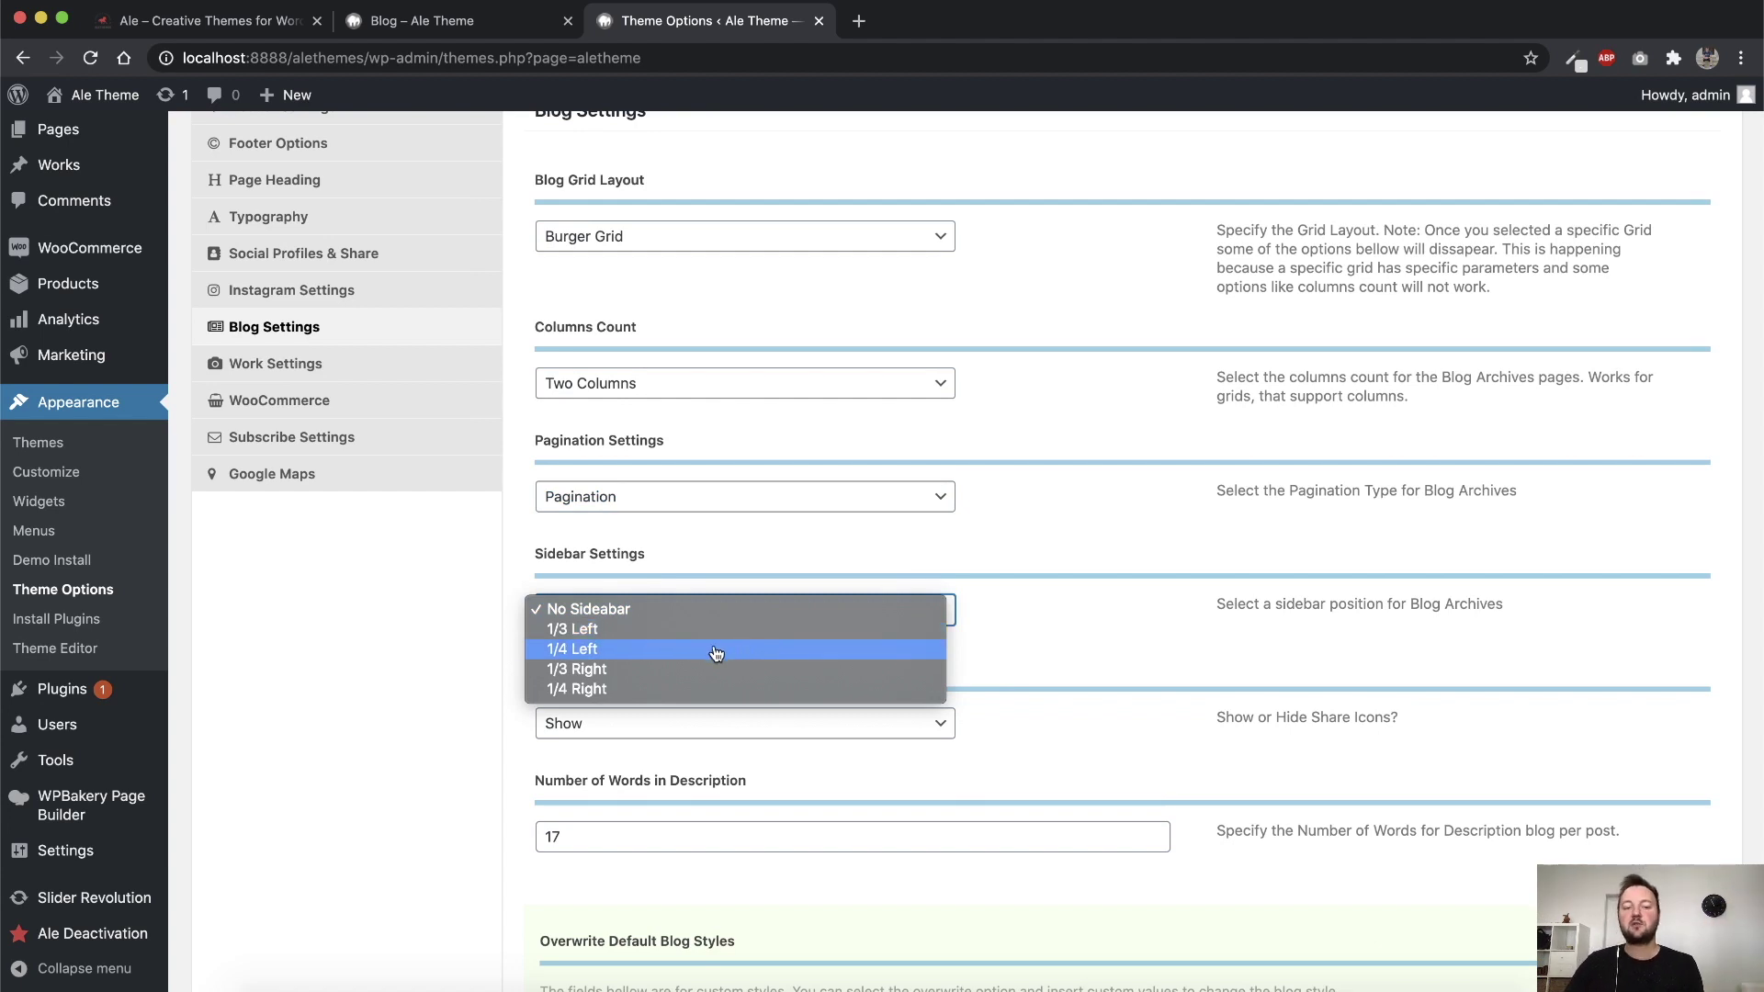
pyautogui.click(1038, 606)
pyautogui.scroll(-2, 1011, 606)
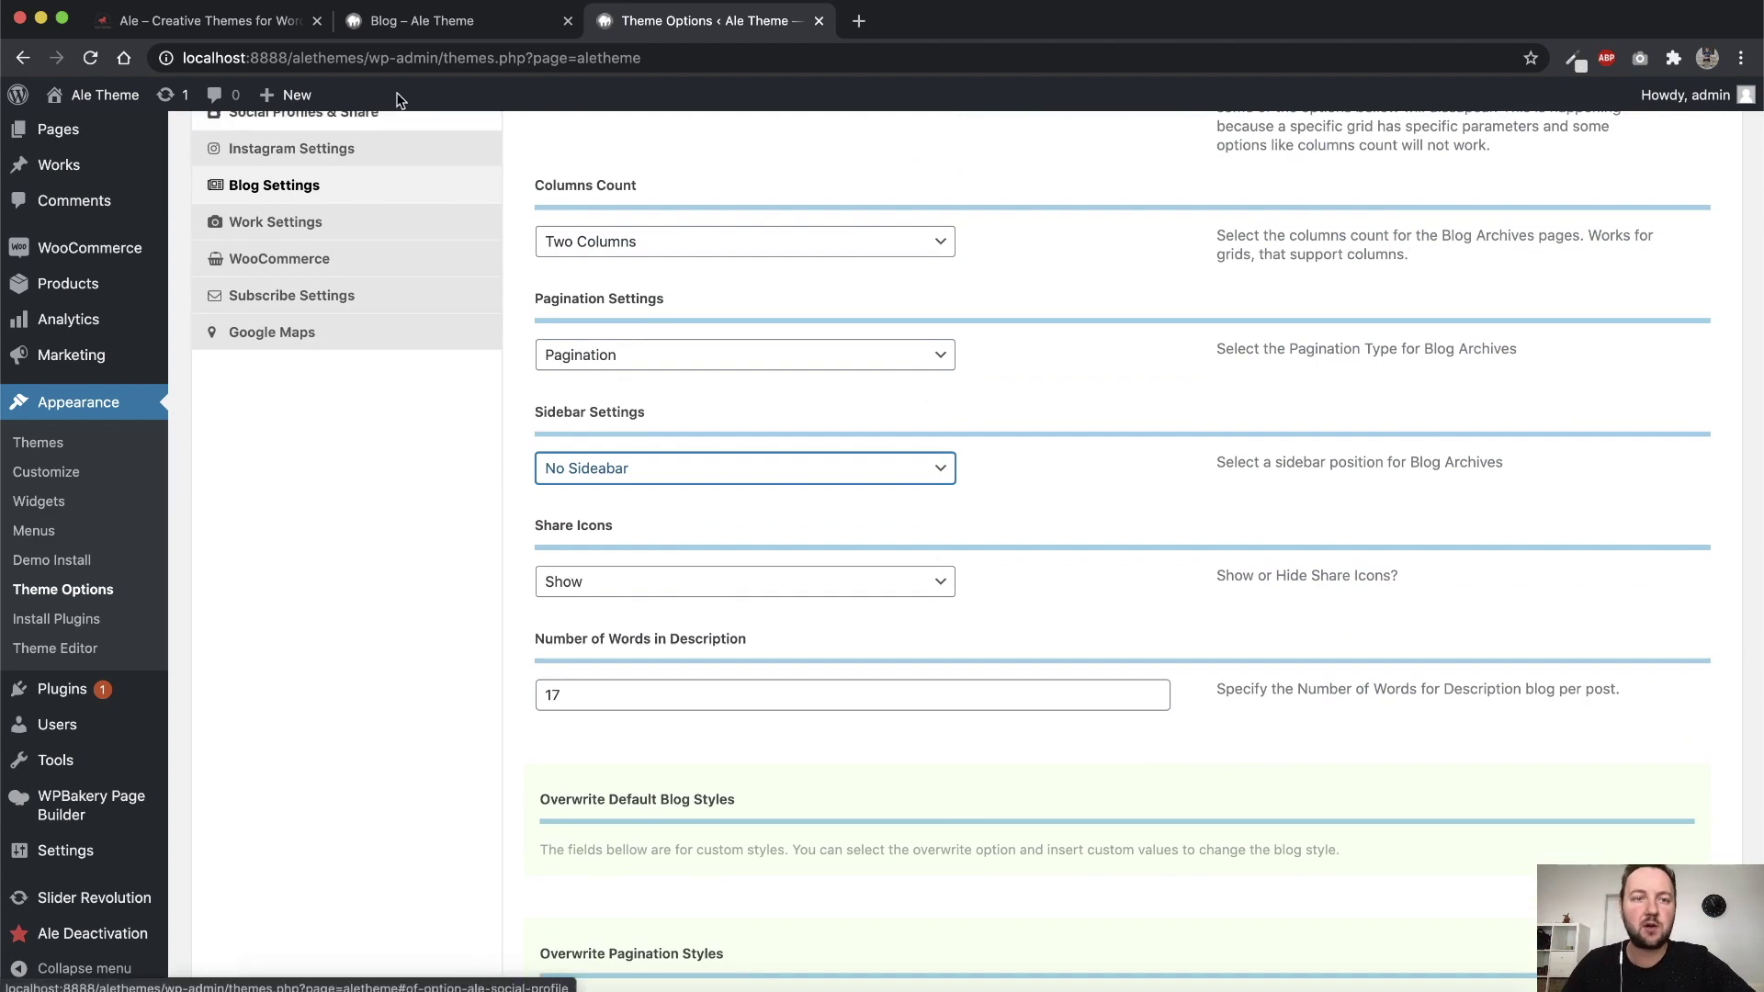
# Examine the post date on a Blog page card and review the single blog post style overrides in the Blog Settings
pyautogui.click(423, 20)
pyautogui.scroll(2, 646, 390)
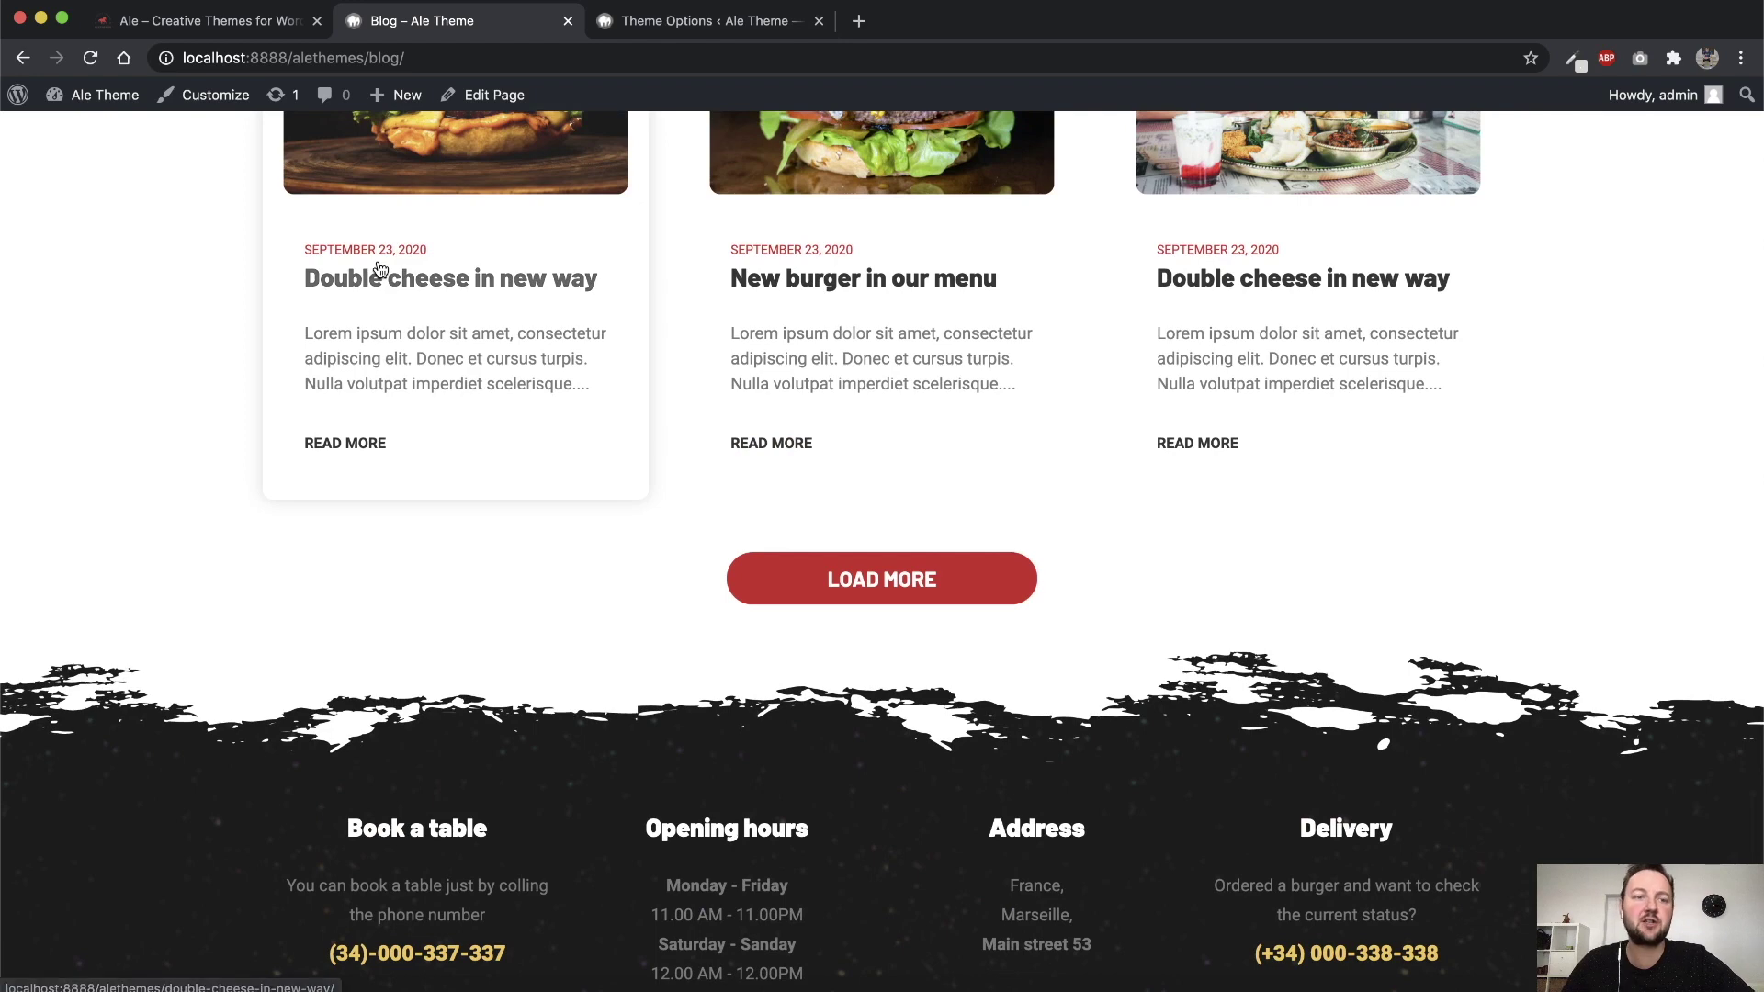
pyautogui.moveTo(309, 249); pyautogui.dragTo(432, 250)
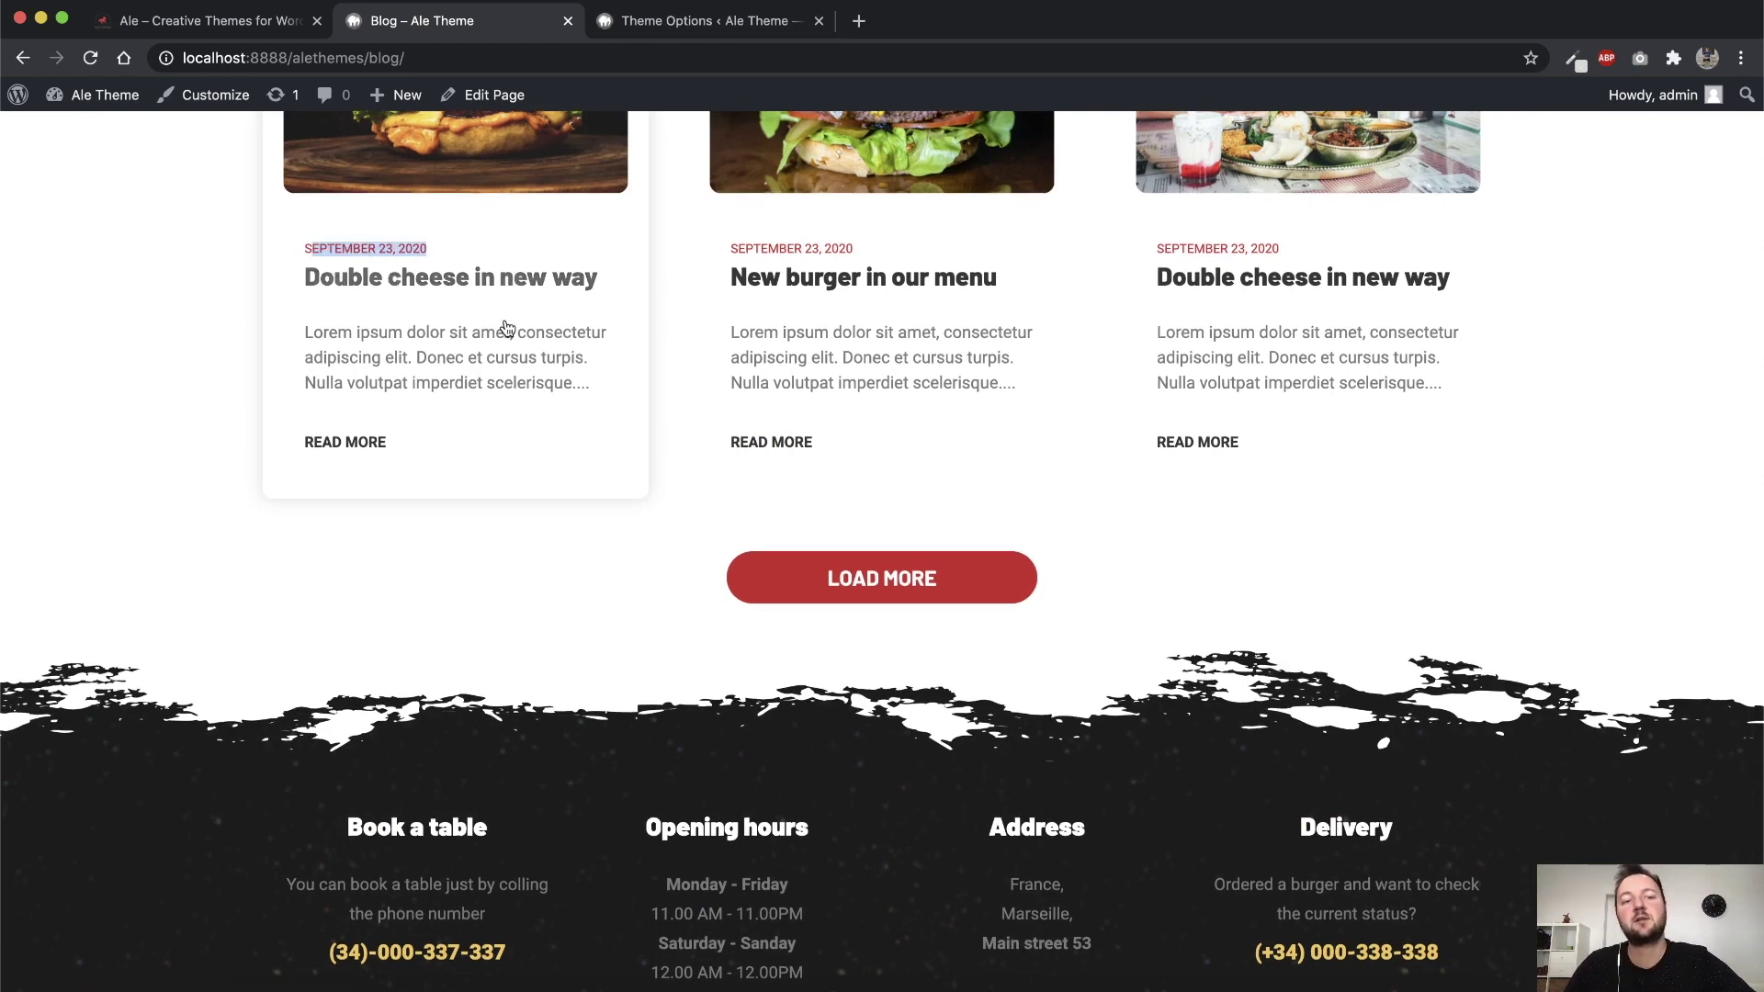
pyautogui.click(707, 20)
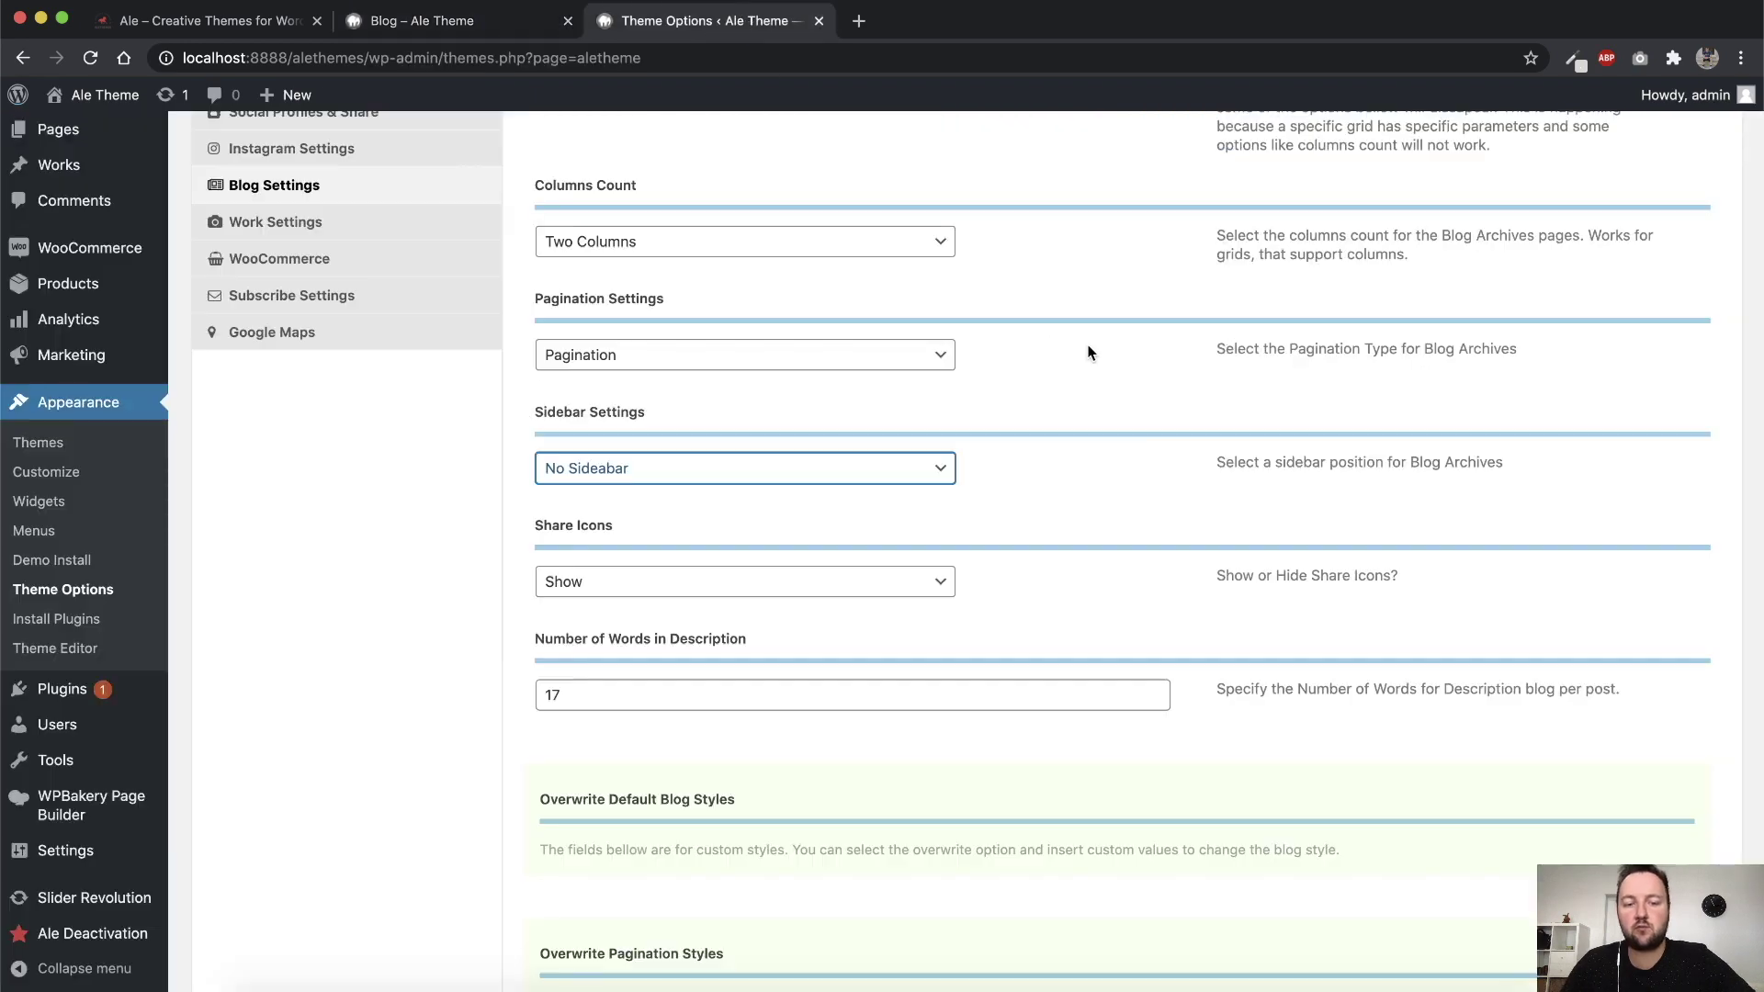
pyautogui.scroll(-9, 1089, 353)
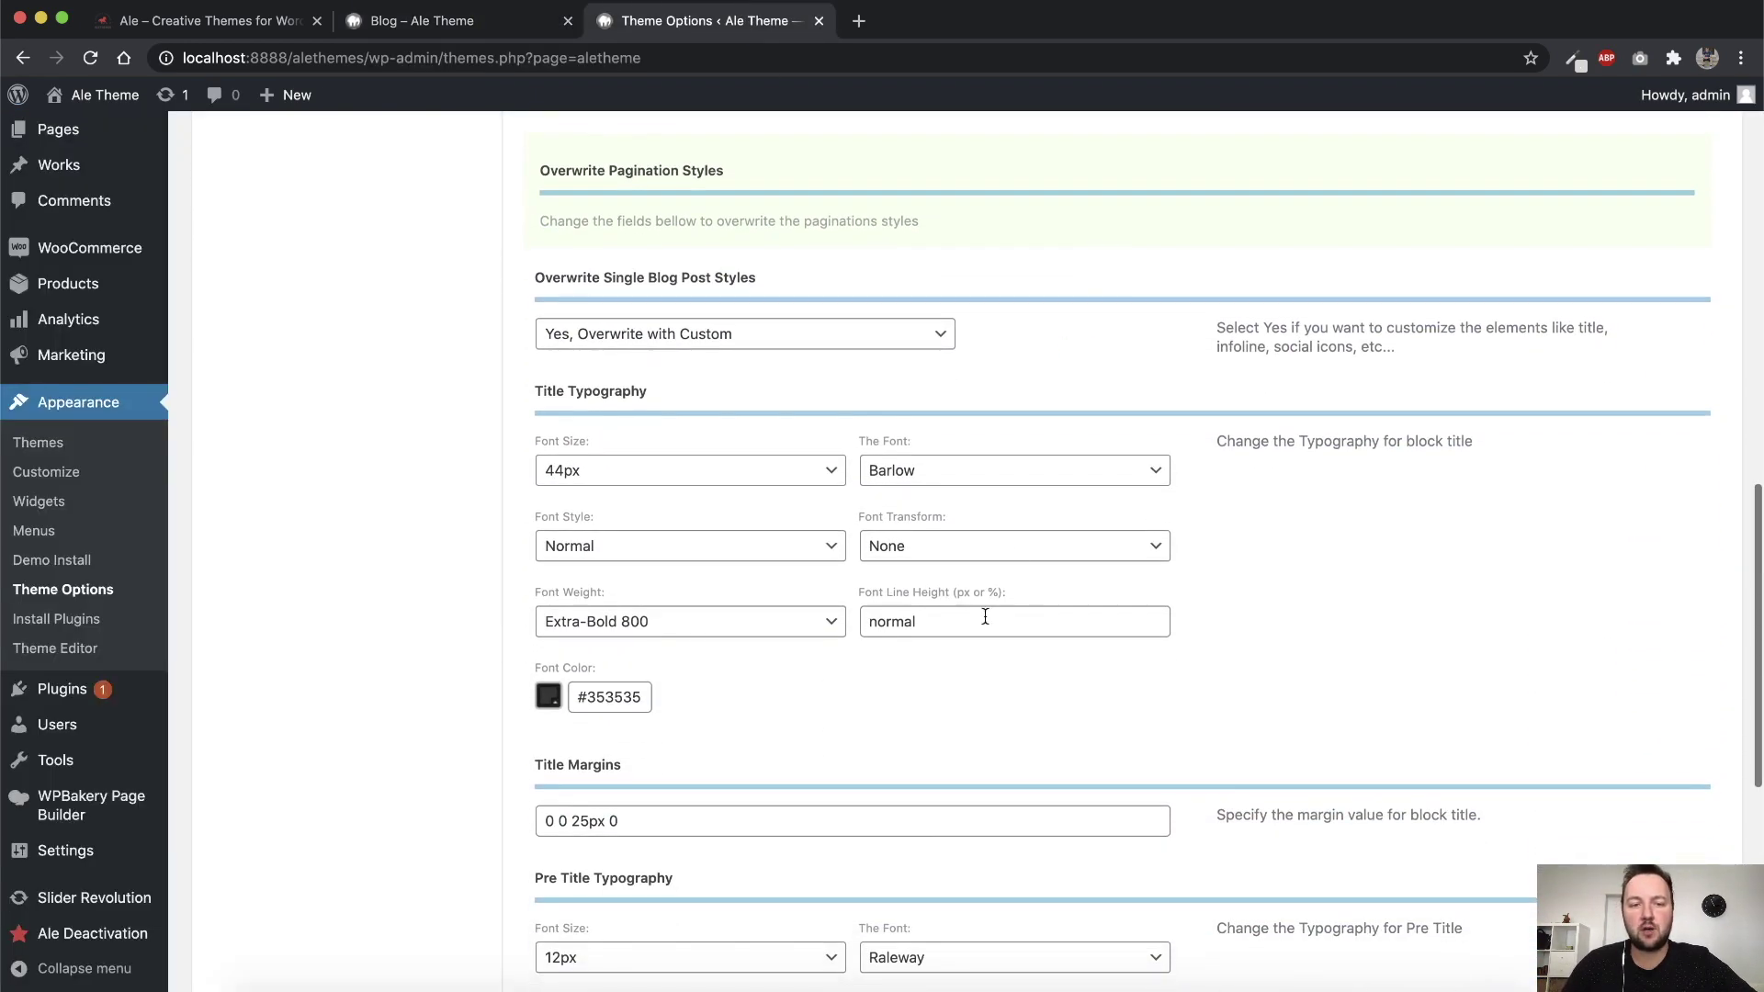
pyautogui.scroll(-5, 1048, 713)
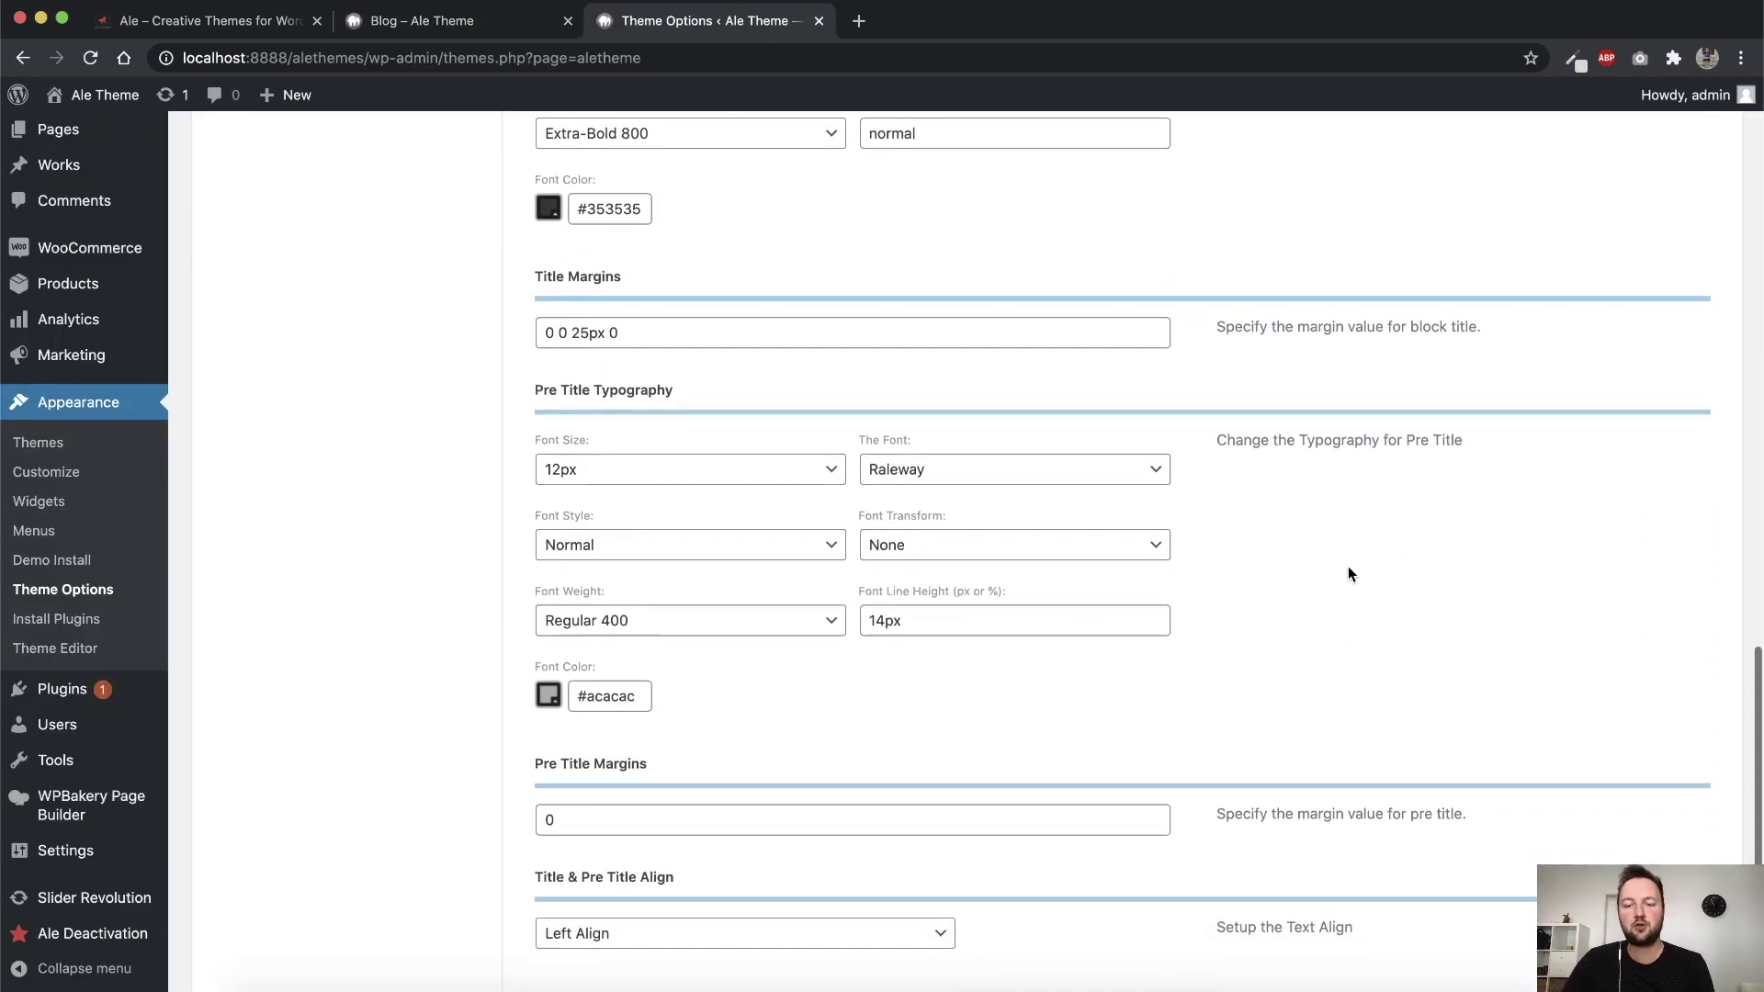
# Set the blog's Columns Count to One Column and save the options
pyautogui.scroll(14, 1348, 566)
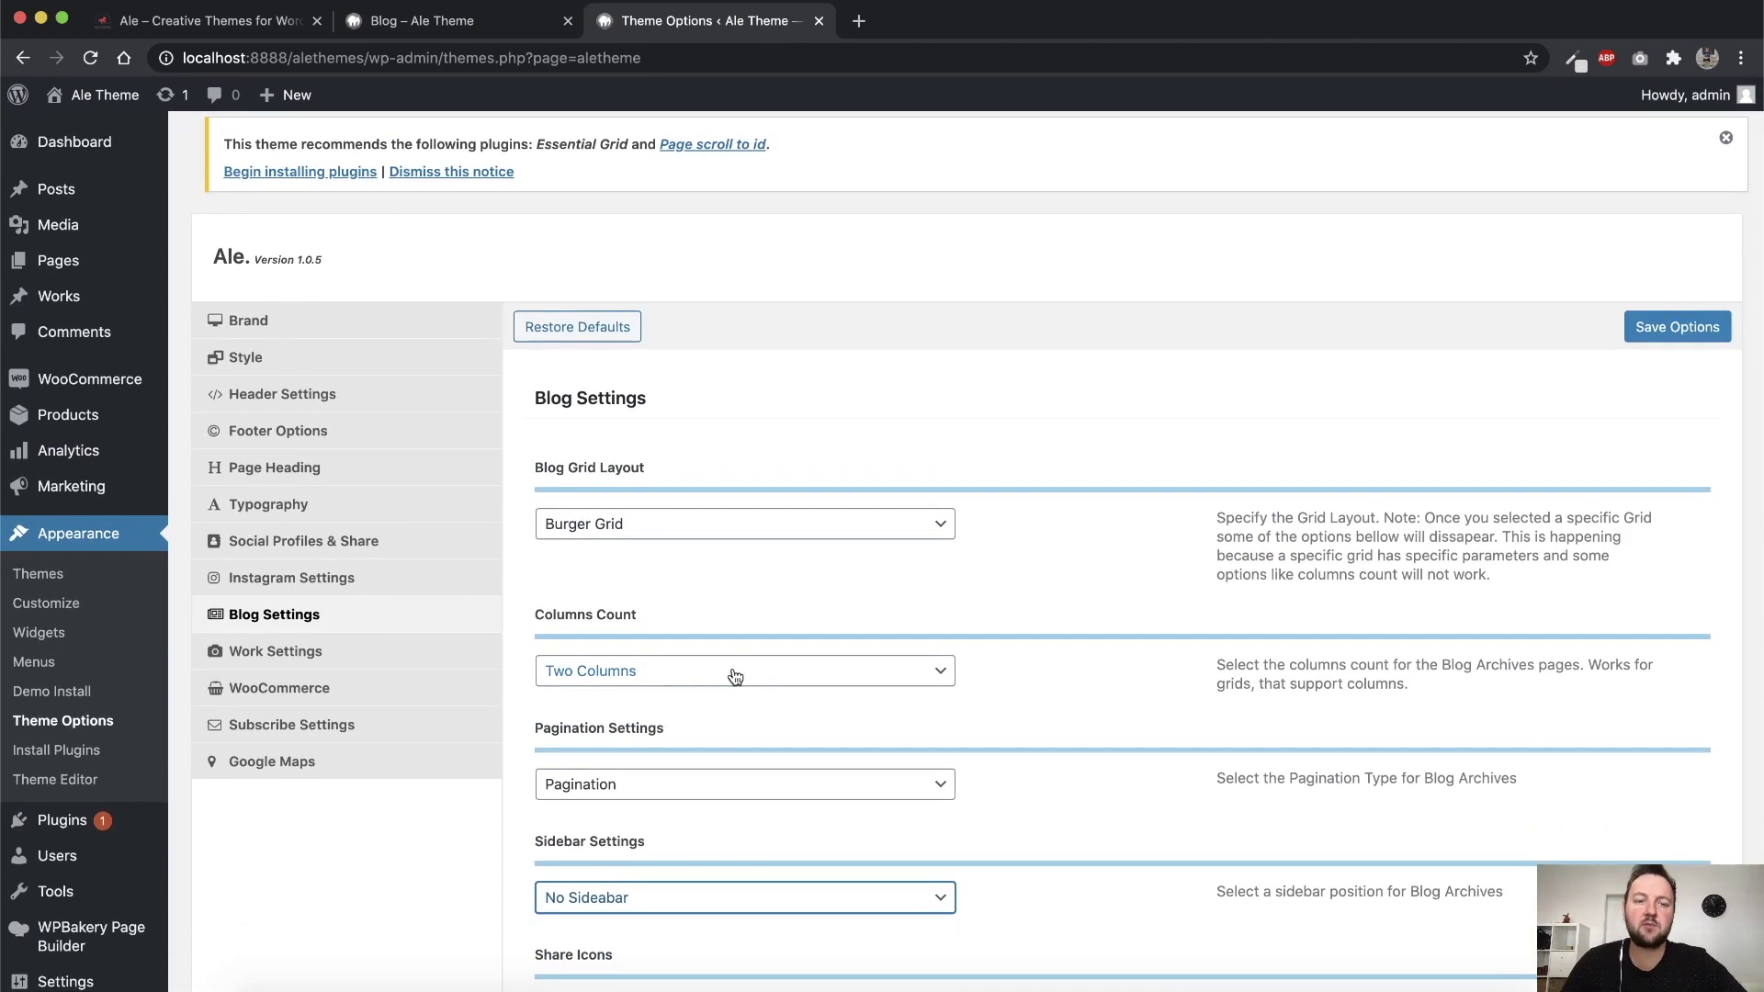
pyautogui.click(689, 680)
pyautogui.click(643, 642)
pyautogui.click(1682, 331)
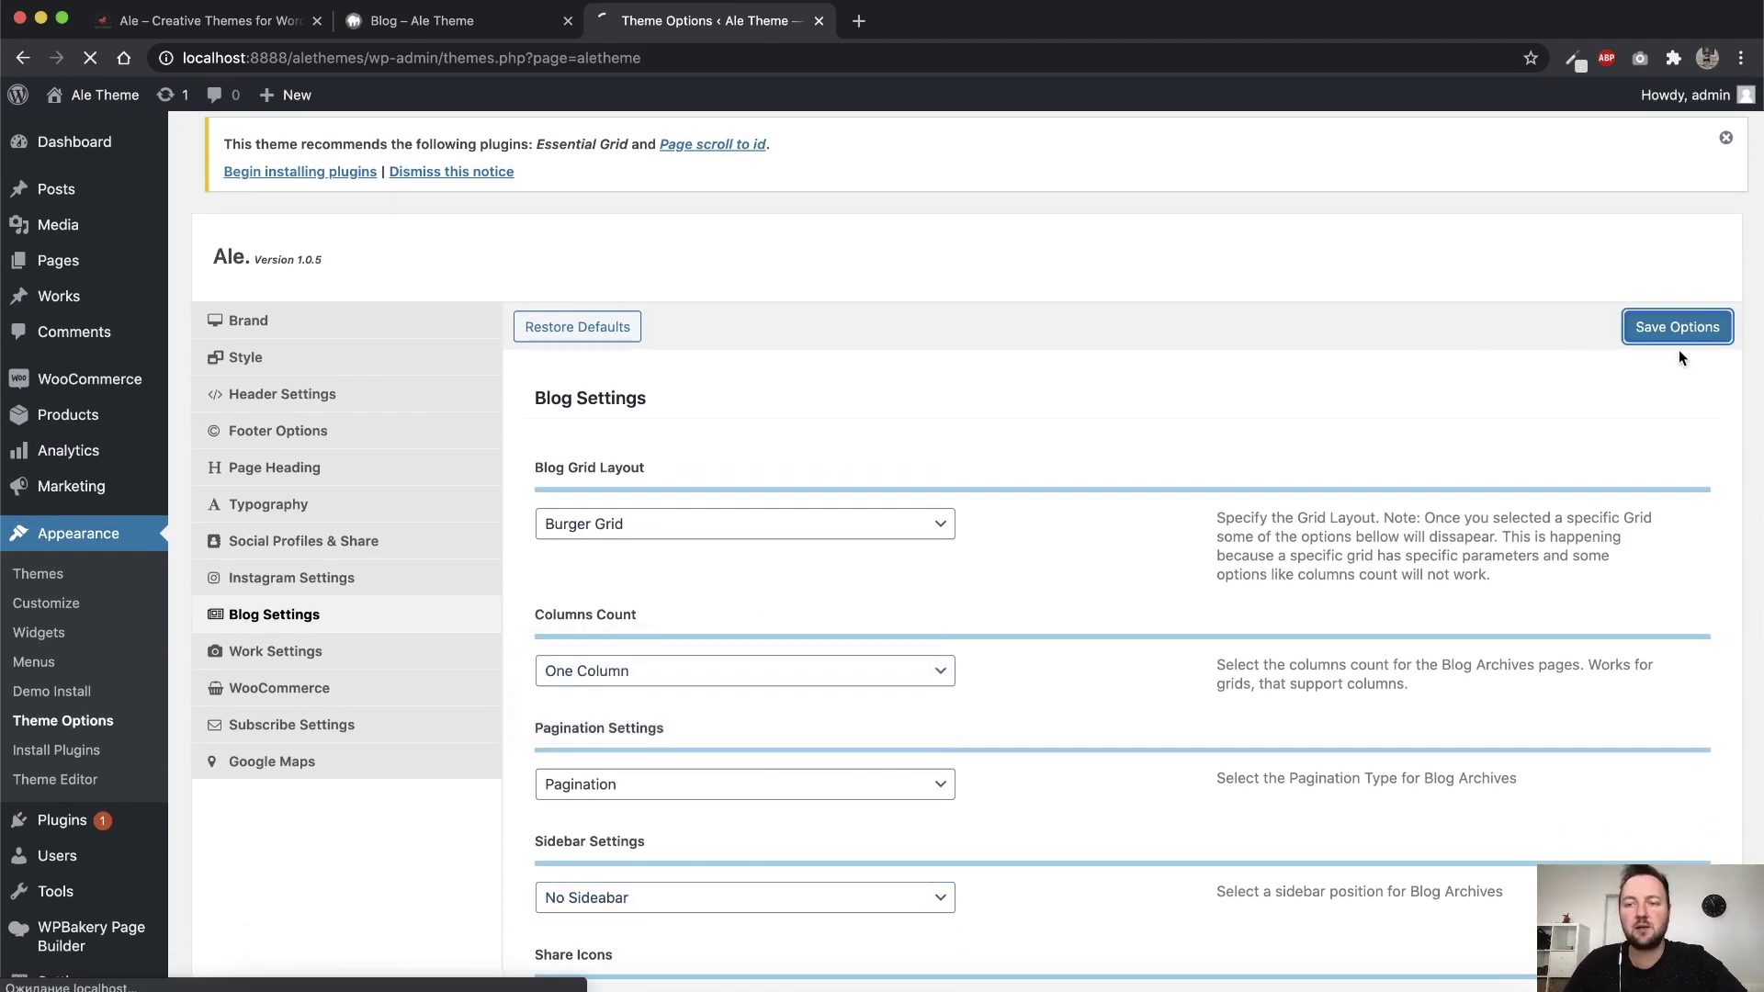
# Reload the Blog page and check the posts in the one-column layout
pyautogui.click(365, 9)
pyautogui.scroll(15, 1010, 441)
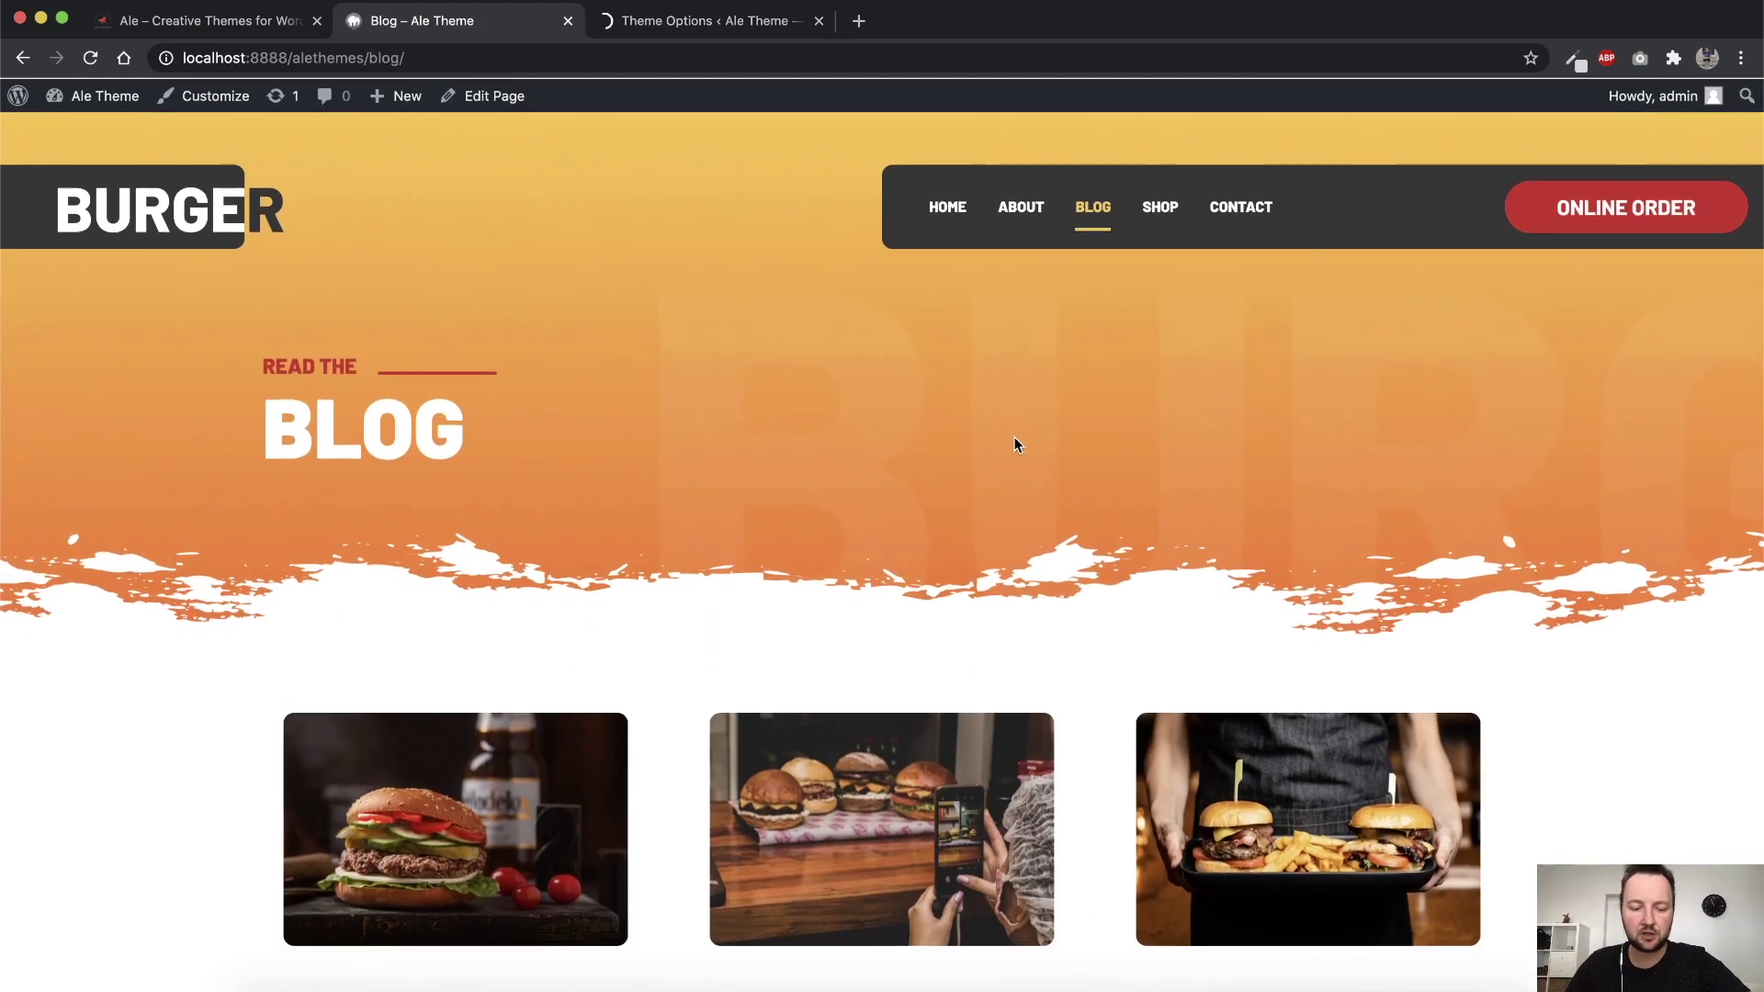
pyautogui.press('super+r')
pyautogui.scroll(-3, 827, 414)
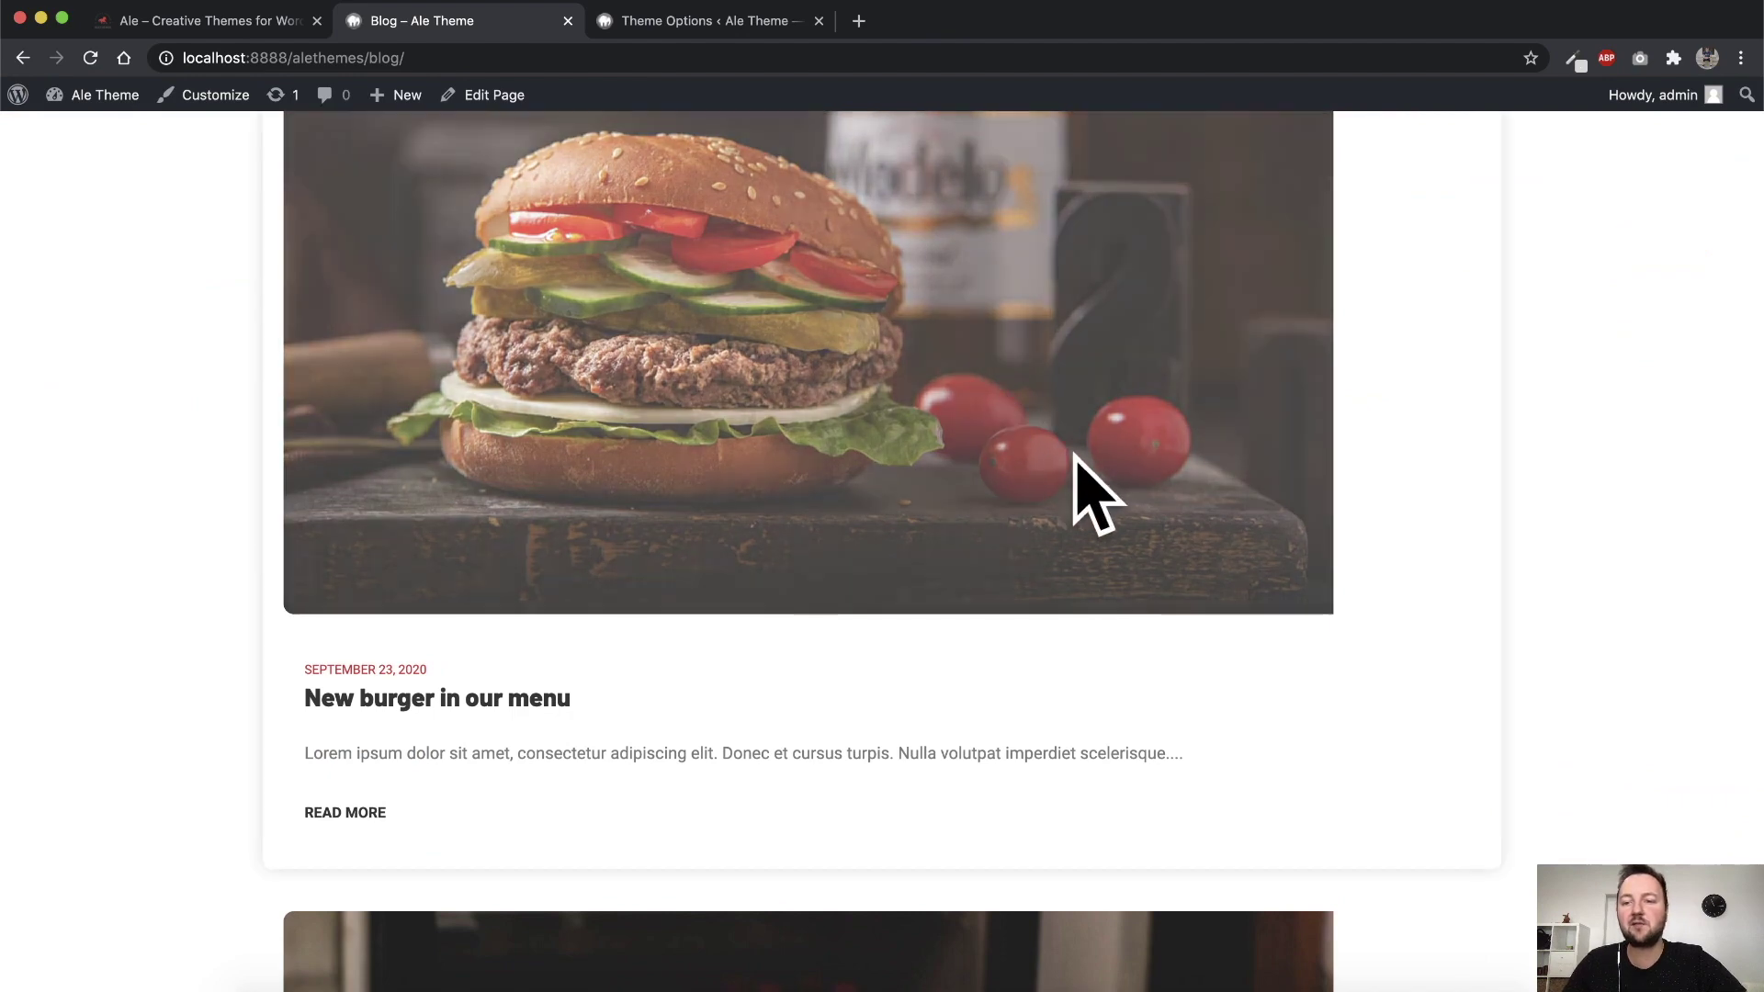
pyautogui.scroll(6, 536, 410)
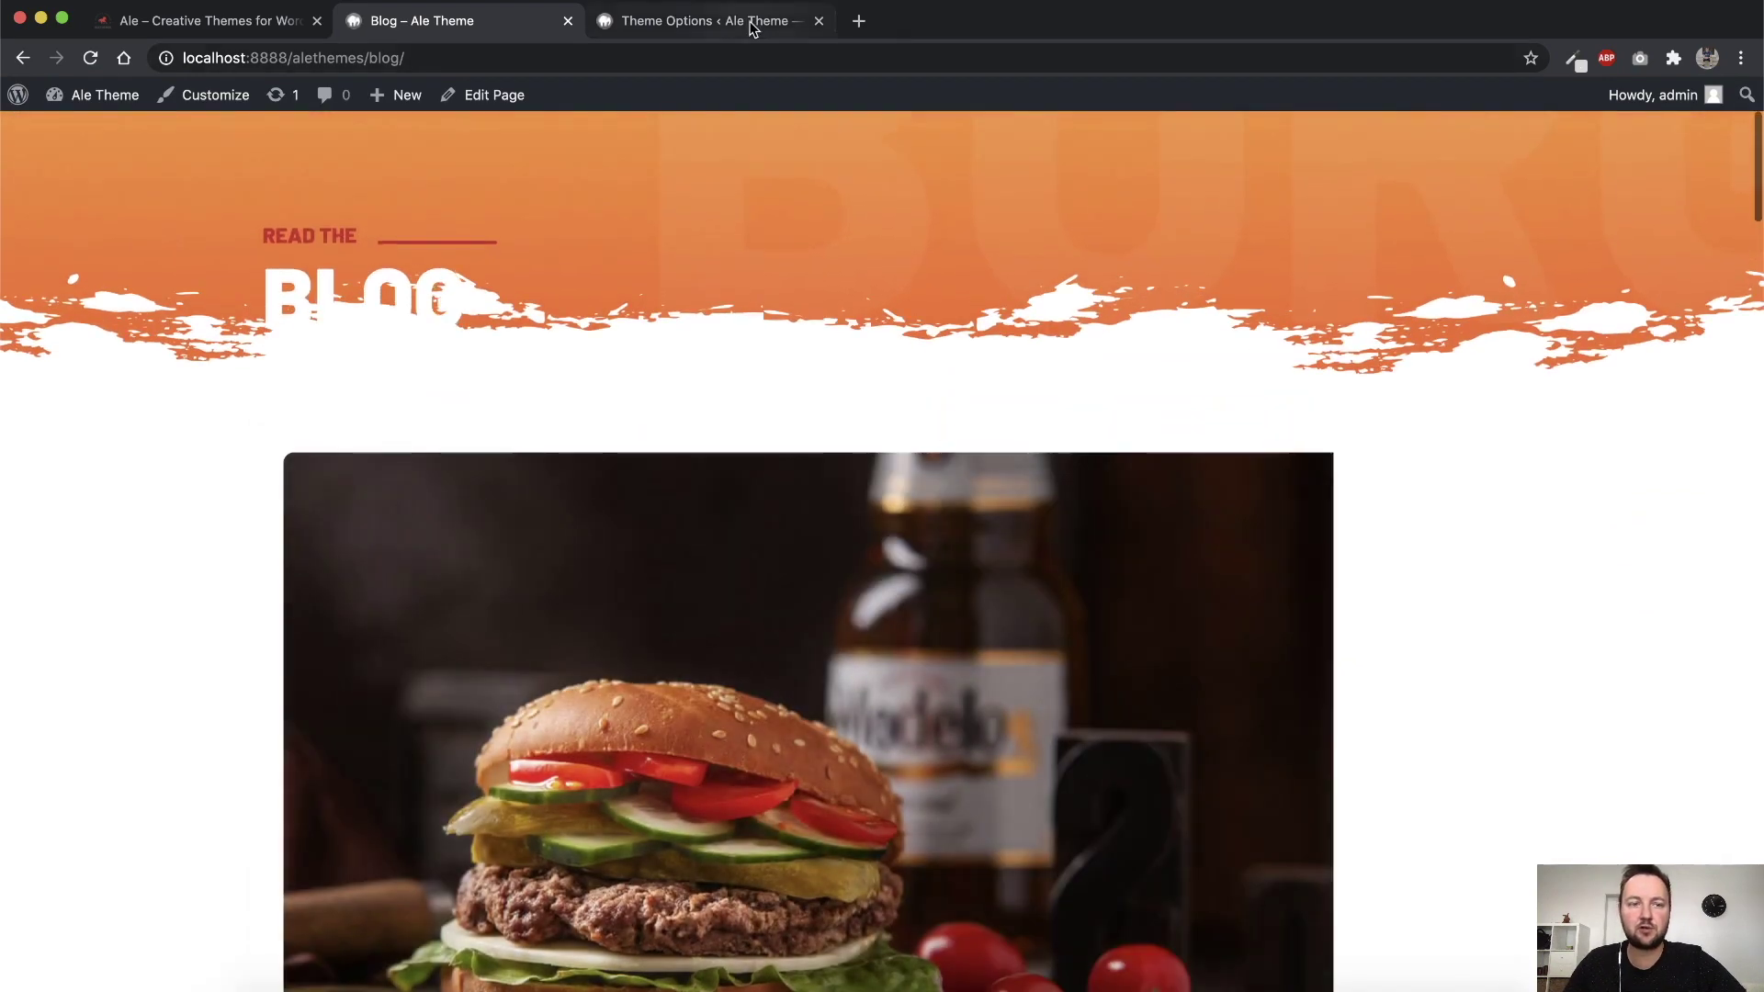
# Change the blog's Columns Count to Two Columns in the Theme Options and save the options
pyautogui.click(751, 27)
pyautogui.click(611, 671)
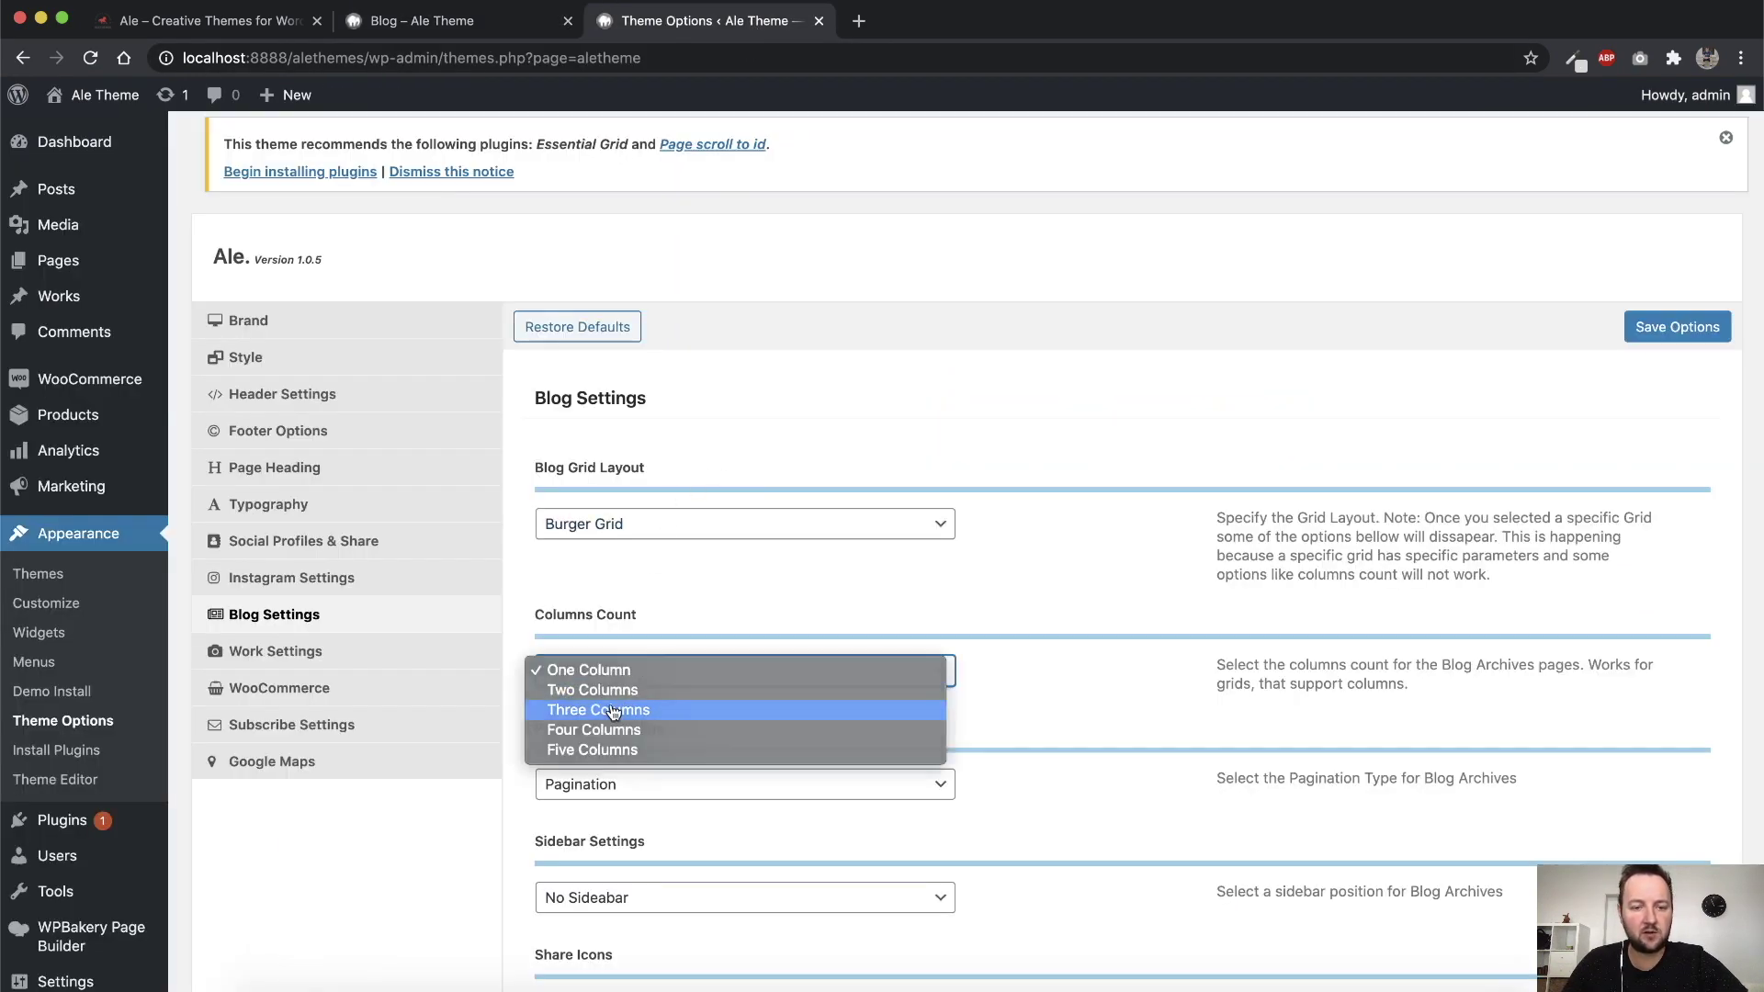
pyautogui.click(613, 710)
pyautogui.click(613, 685)
pyautogui.click(602, 654)
pyautogui.click(1648, 338)
# Reload the Blog page and check the posts in the two-column layout
pyautogui.click(415, 28)
pyautogui.press('super+r')
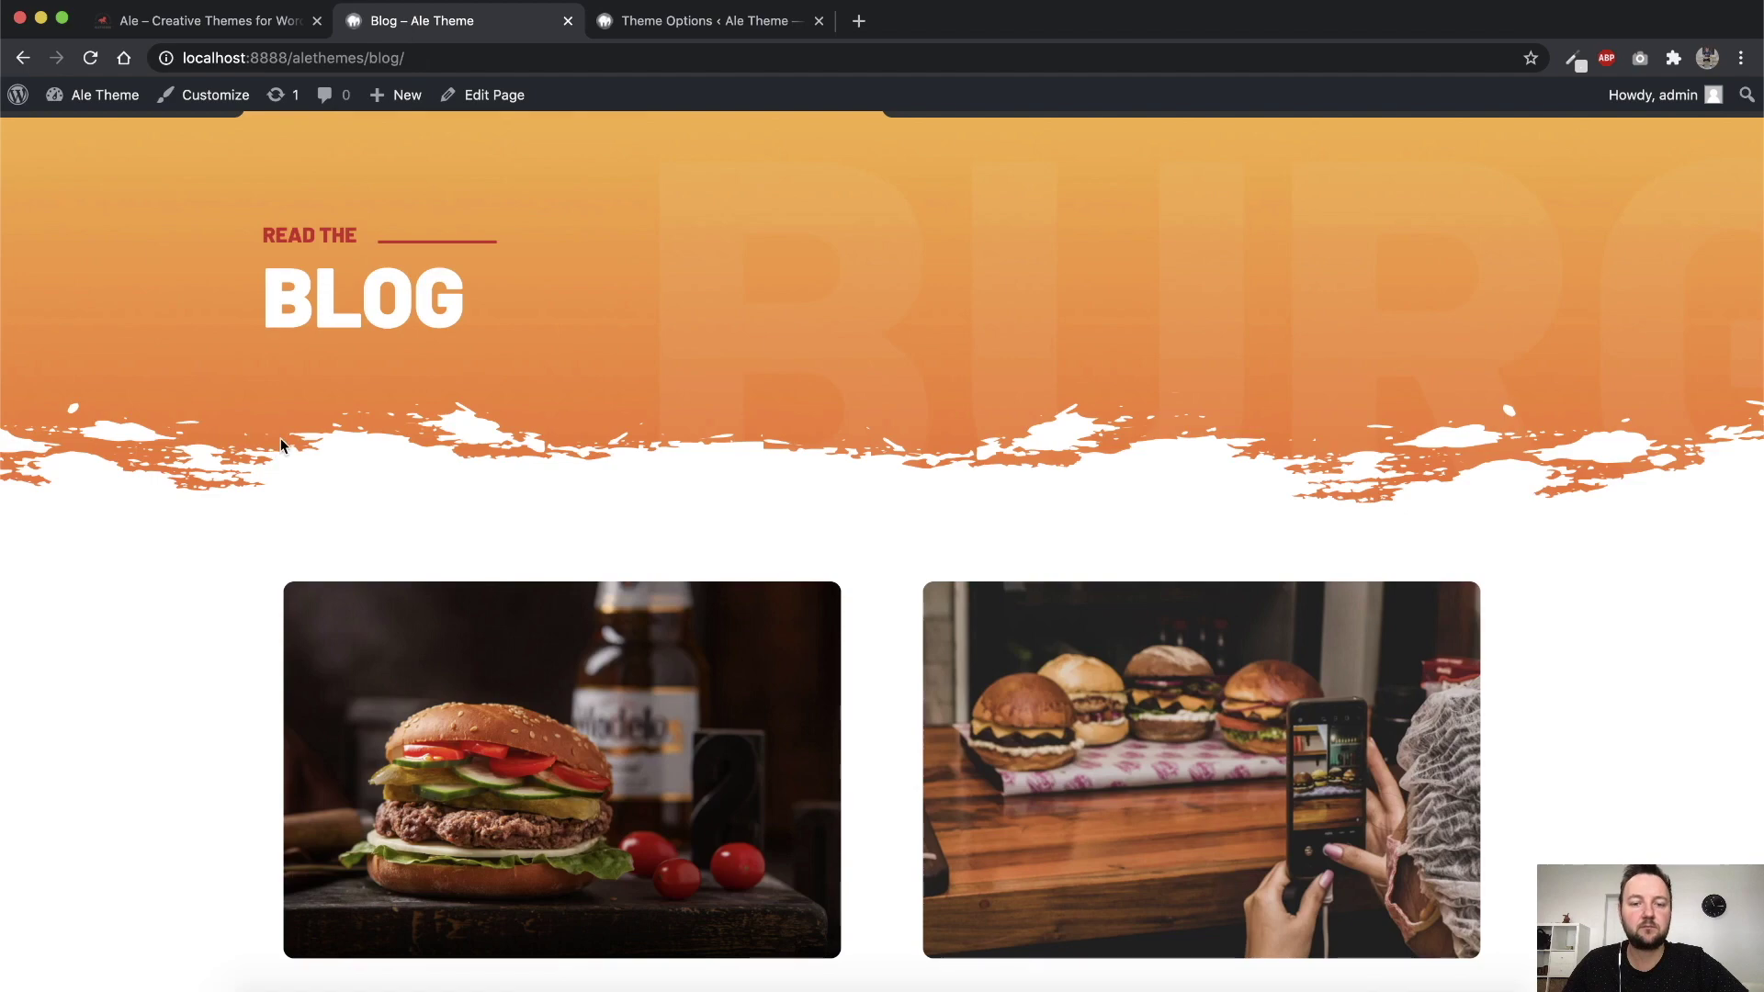
pyautogui.scroll(-5, 279, 439)
# Set the Blog Grid Layout to Kitty Grid in the Blog Settings and save the options
pyautogui.click(632, 23)
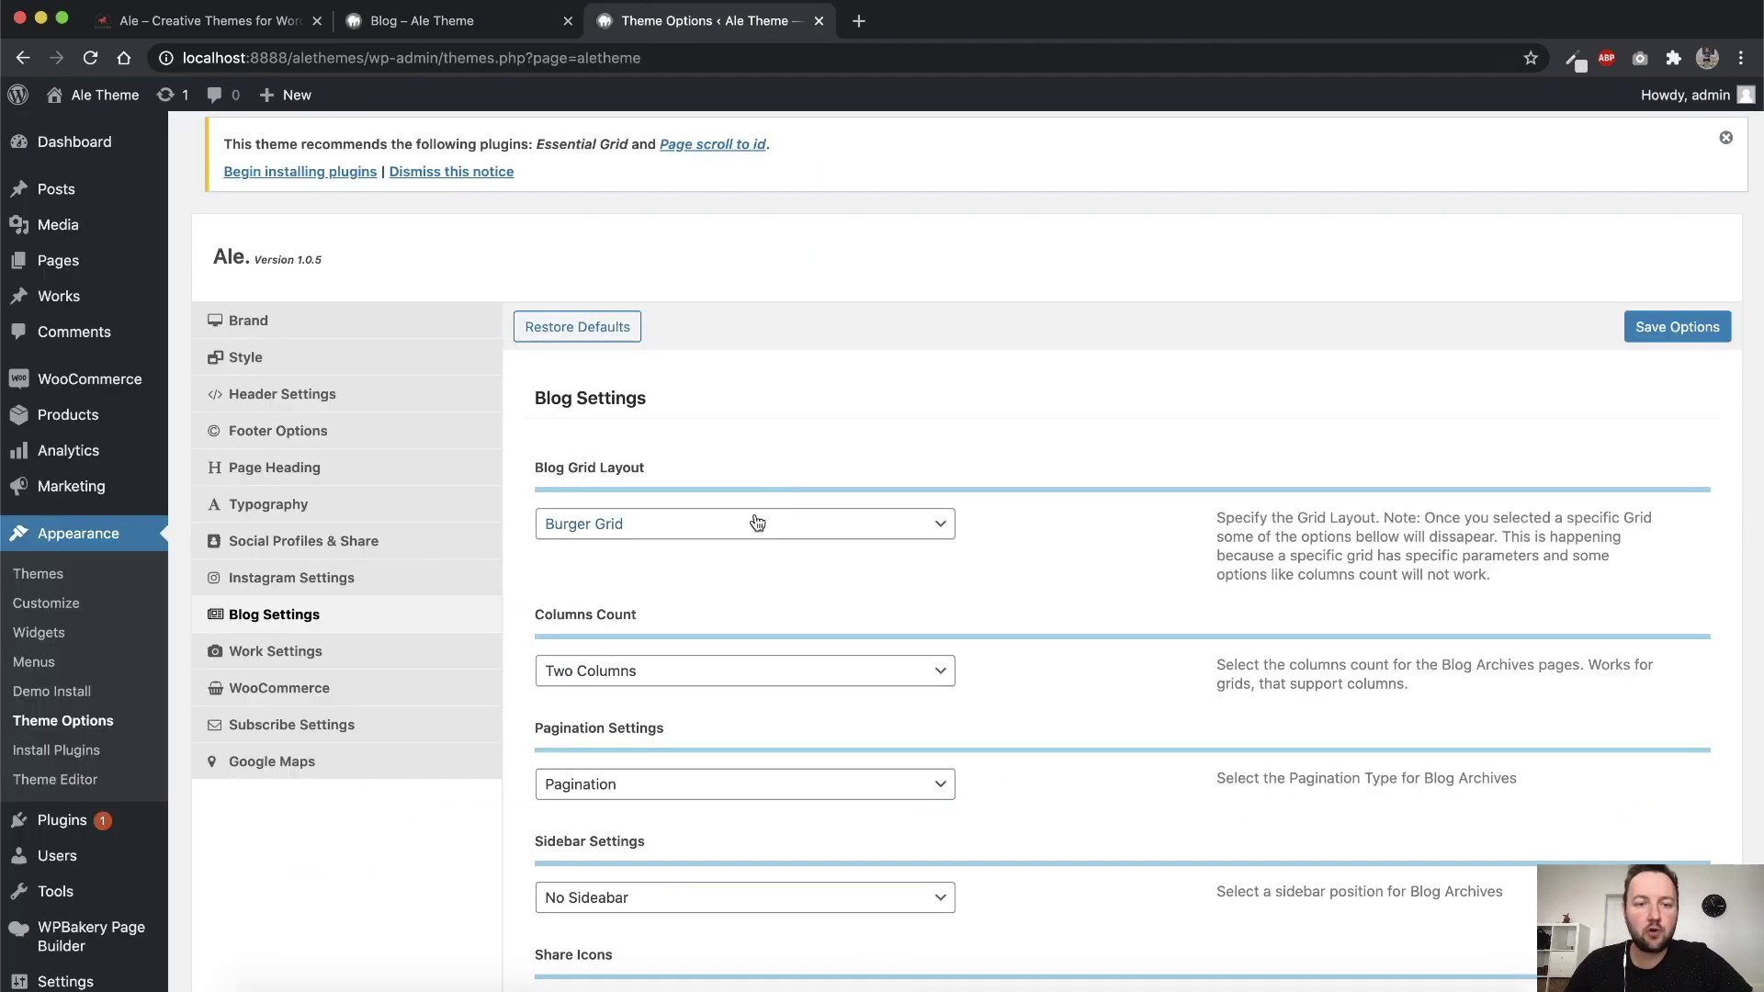
pyautogui.click(700, 535)
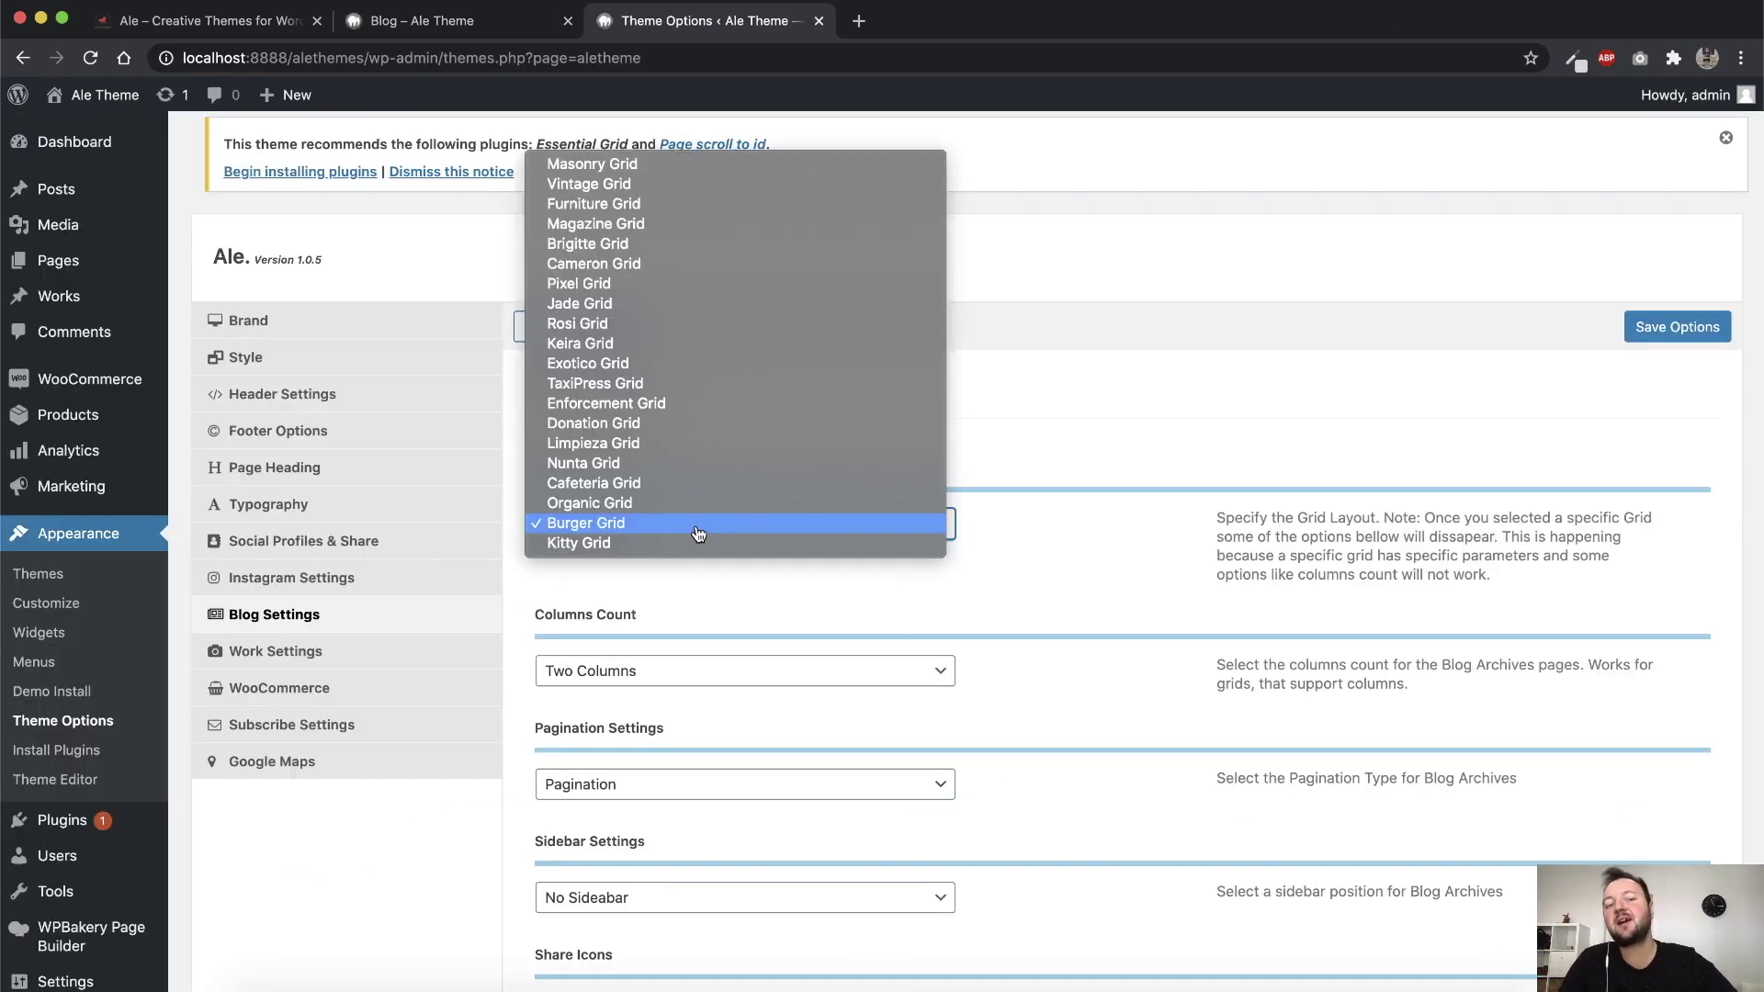
pyautogui.click(638, 543)
pyautogui.click(1677, 330)
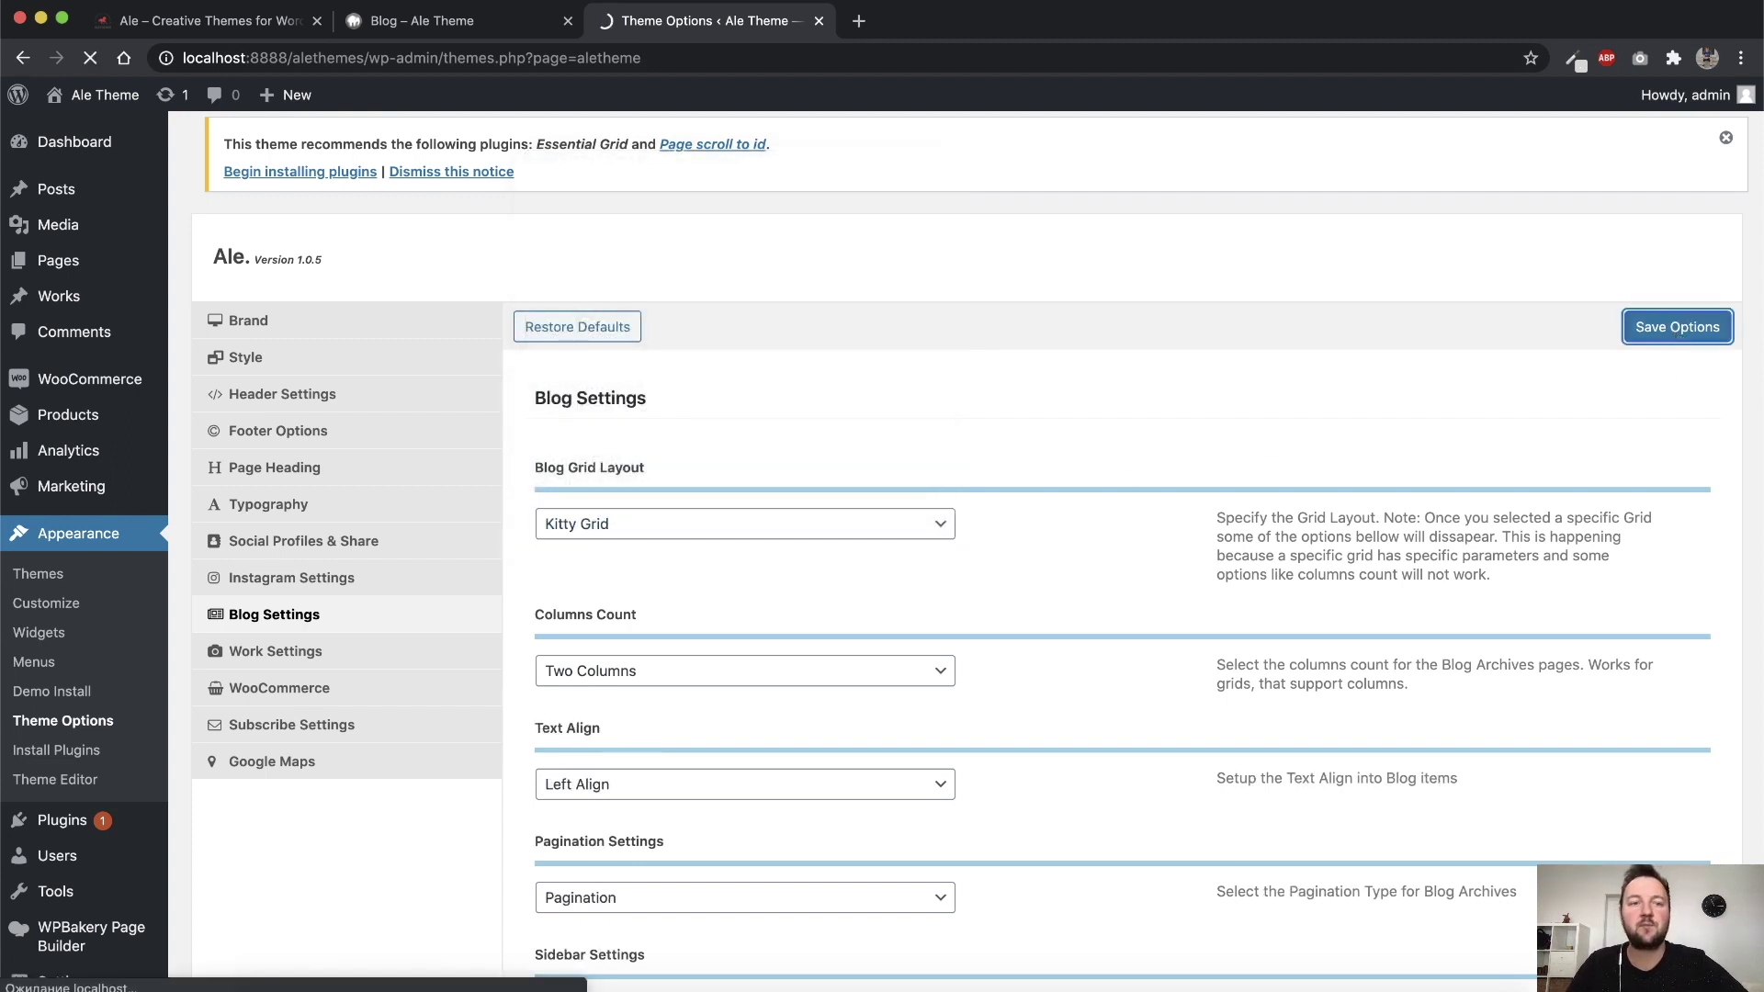
# Reload the Blog page and examine how the post cards look and respond to the pointer in the Kitty Grid layout
pyautogui.click(414, 20)
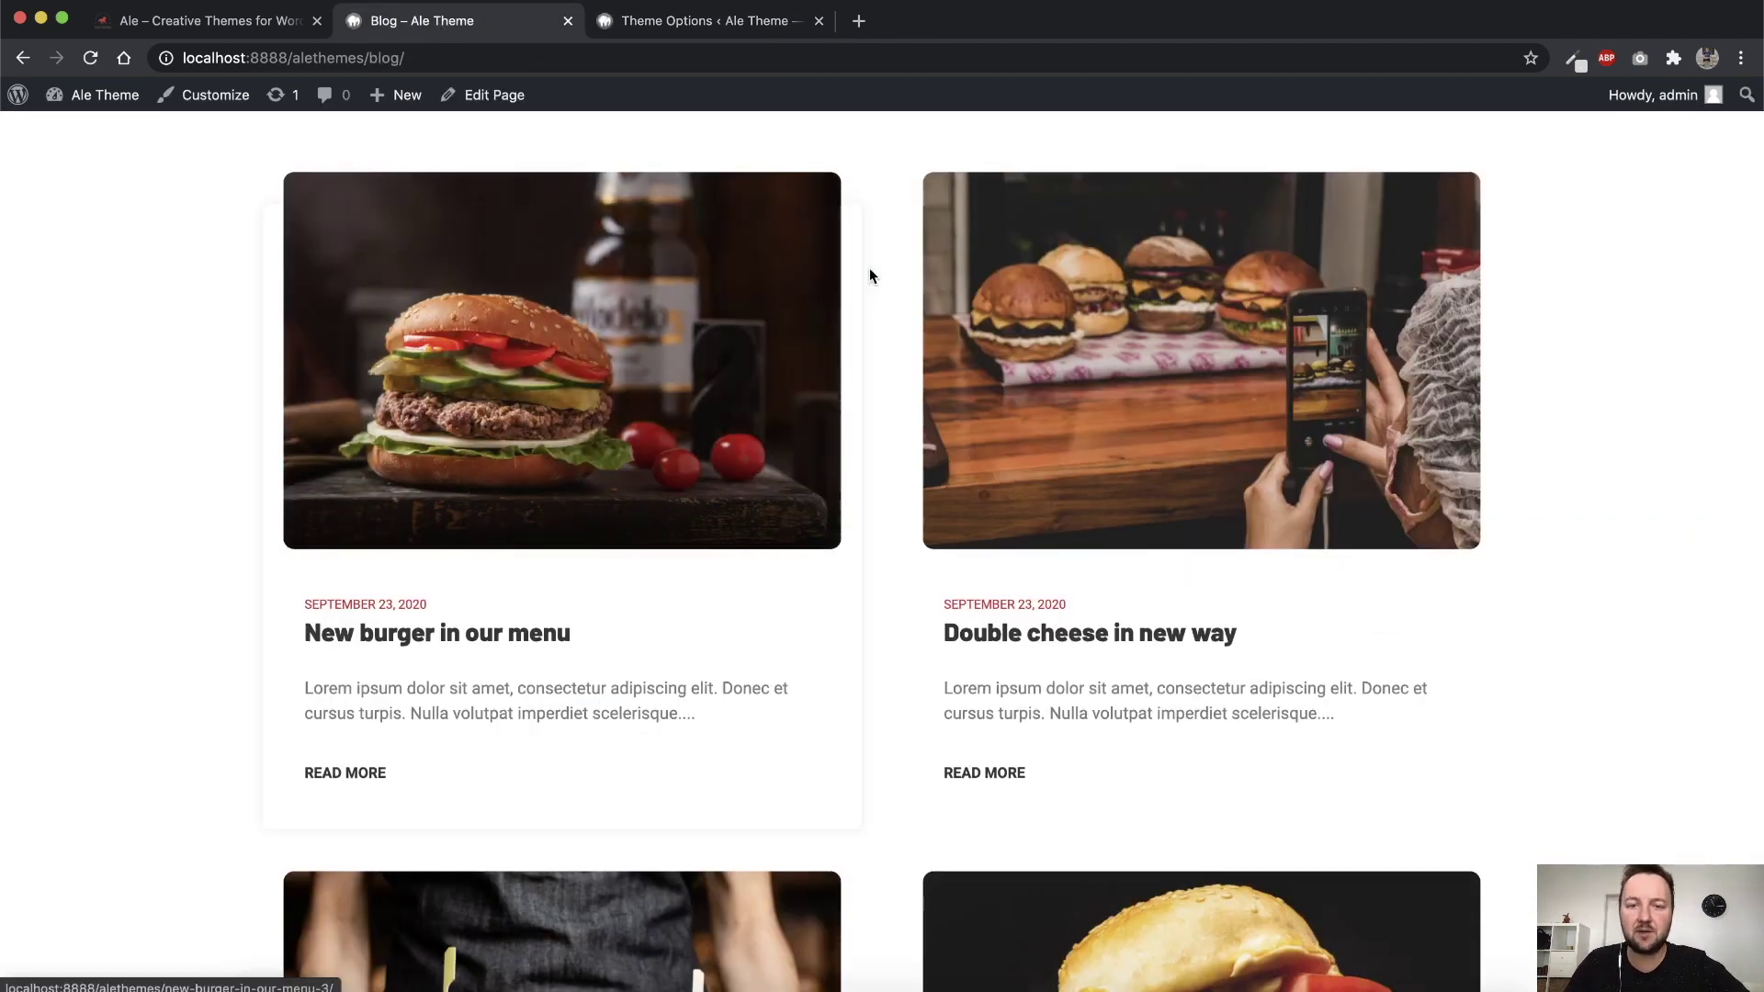
pyautogui.scroll(3, 869, 268)
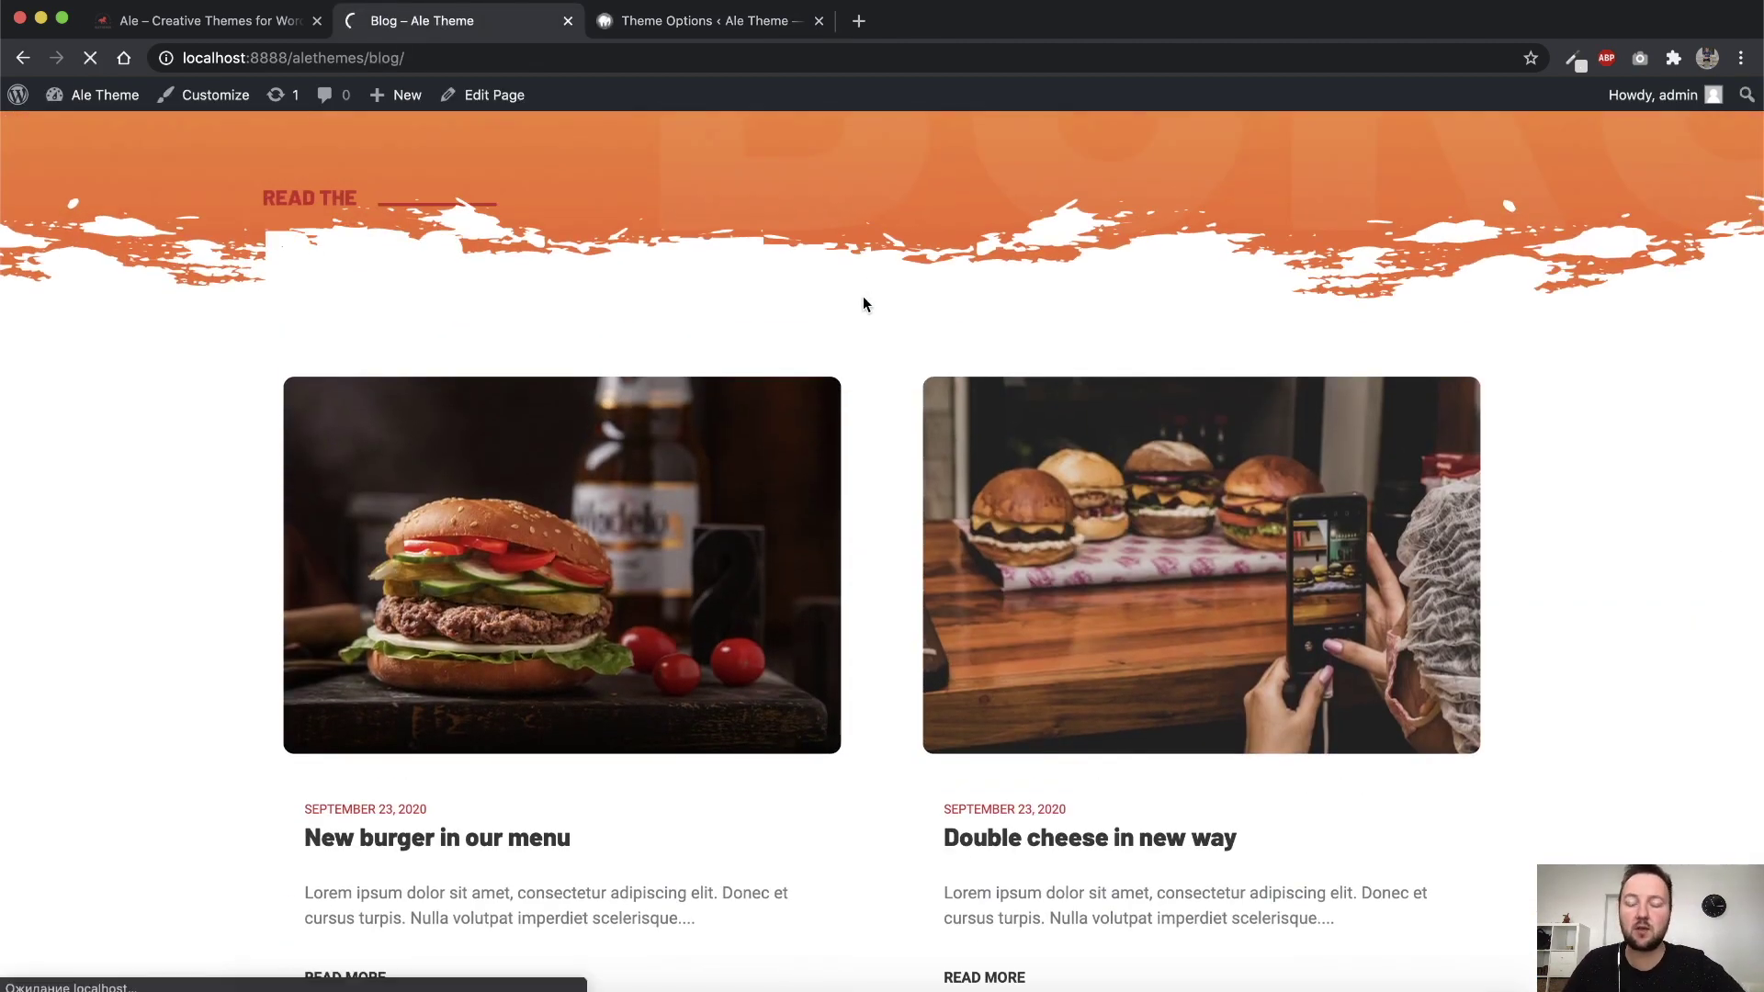
pyautogui.scroll(-6, 866, 303)
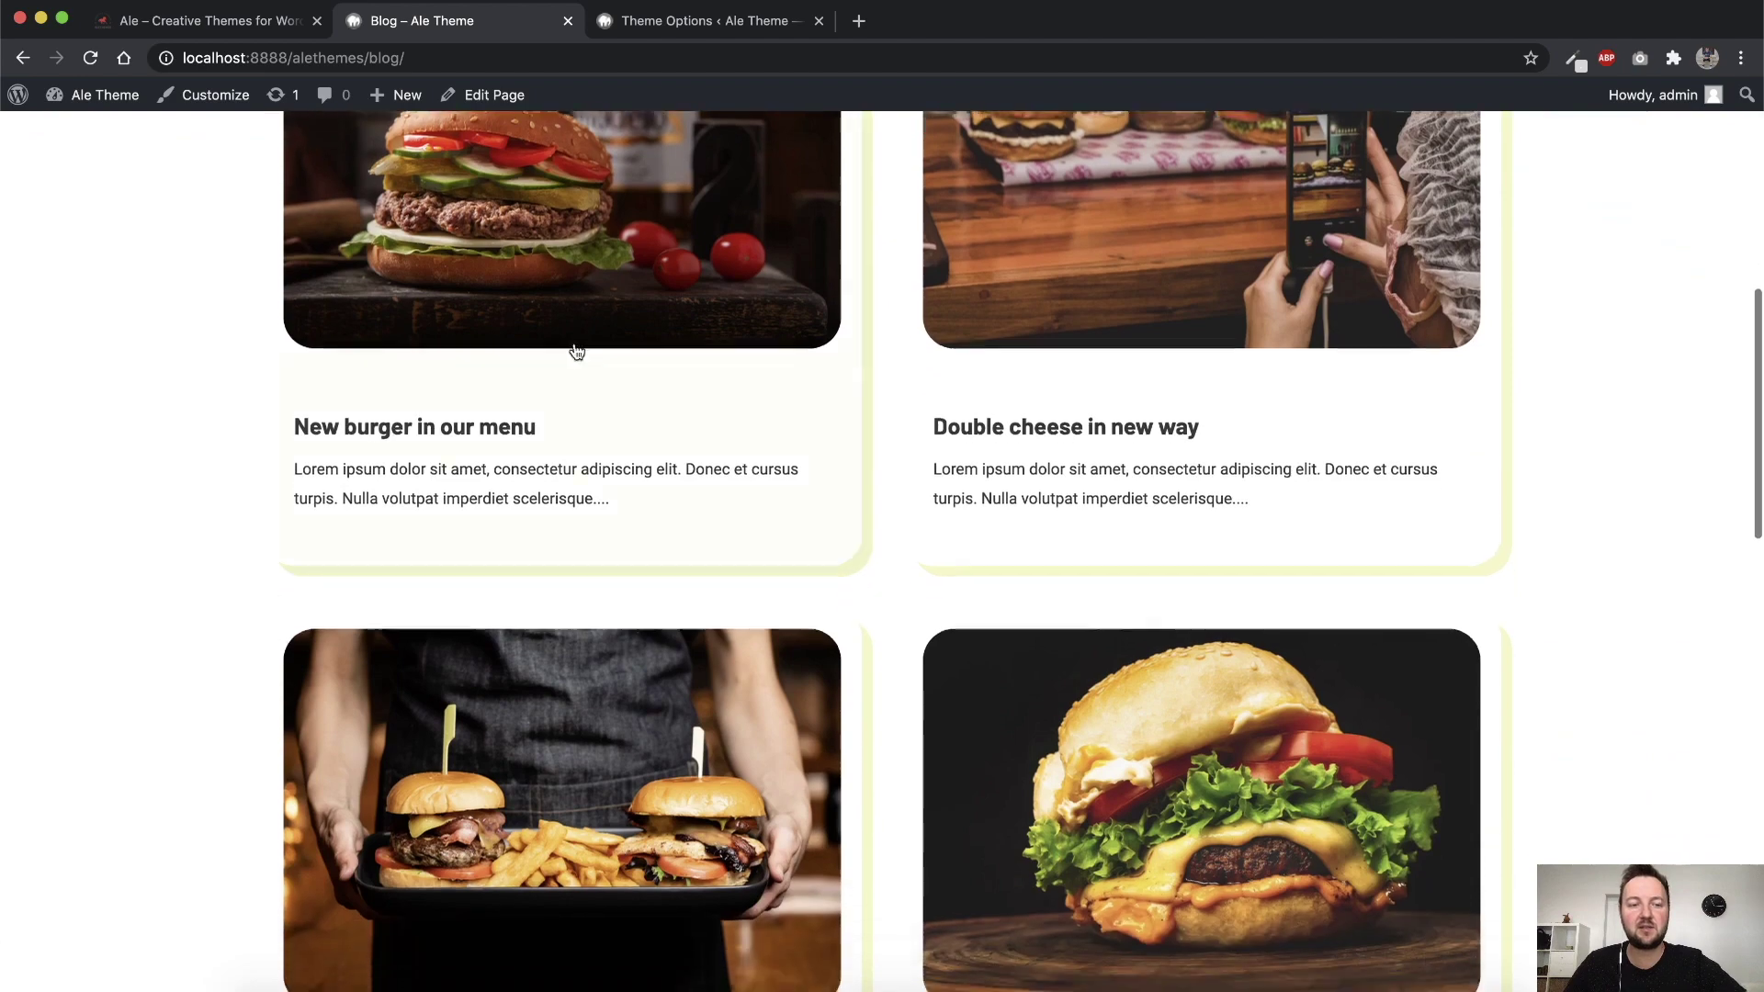
pyautogui.scroll(10, 1242, 369)
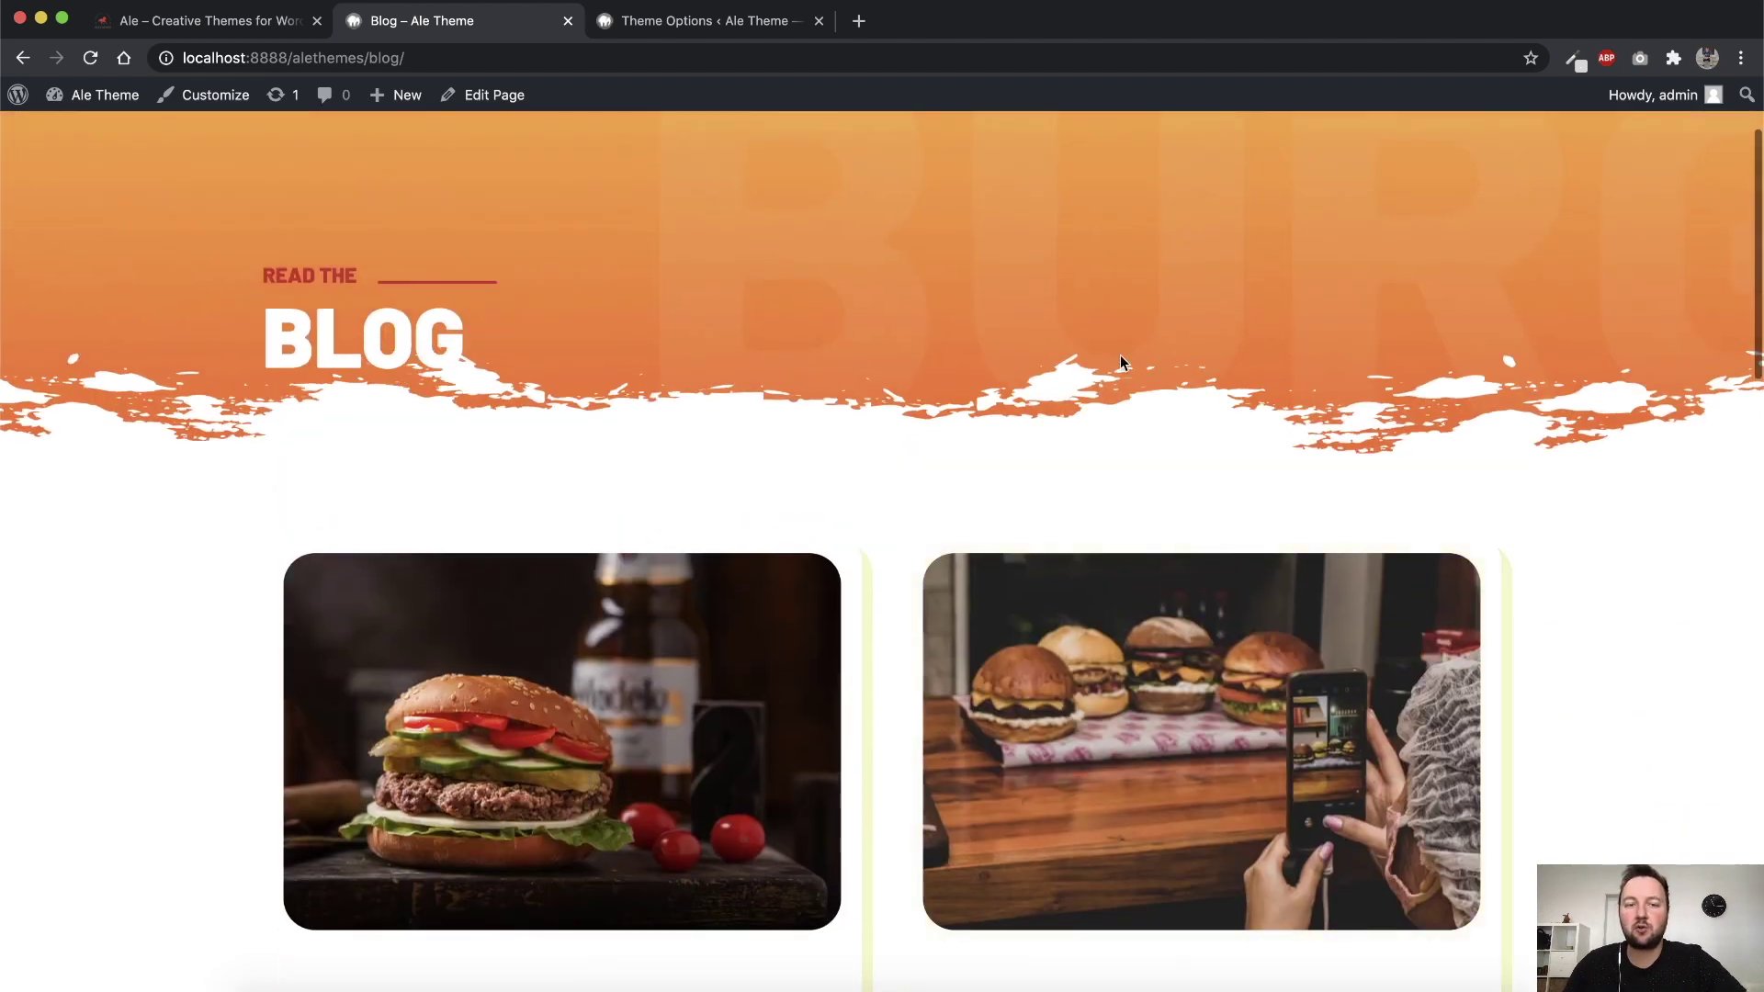
pyautogui.scroll(-6, 1270, 368)
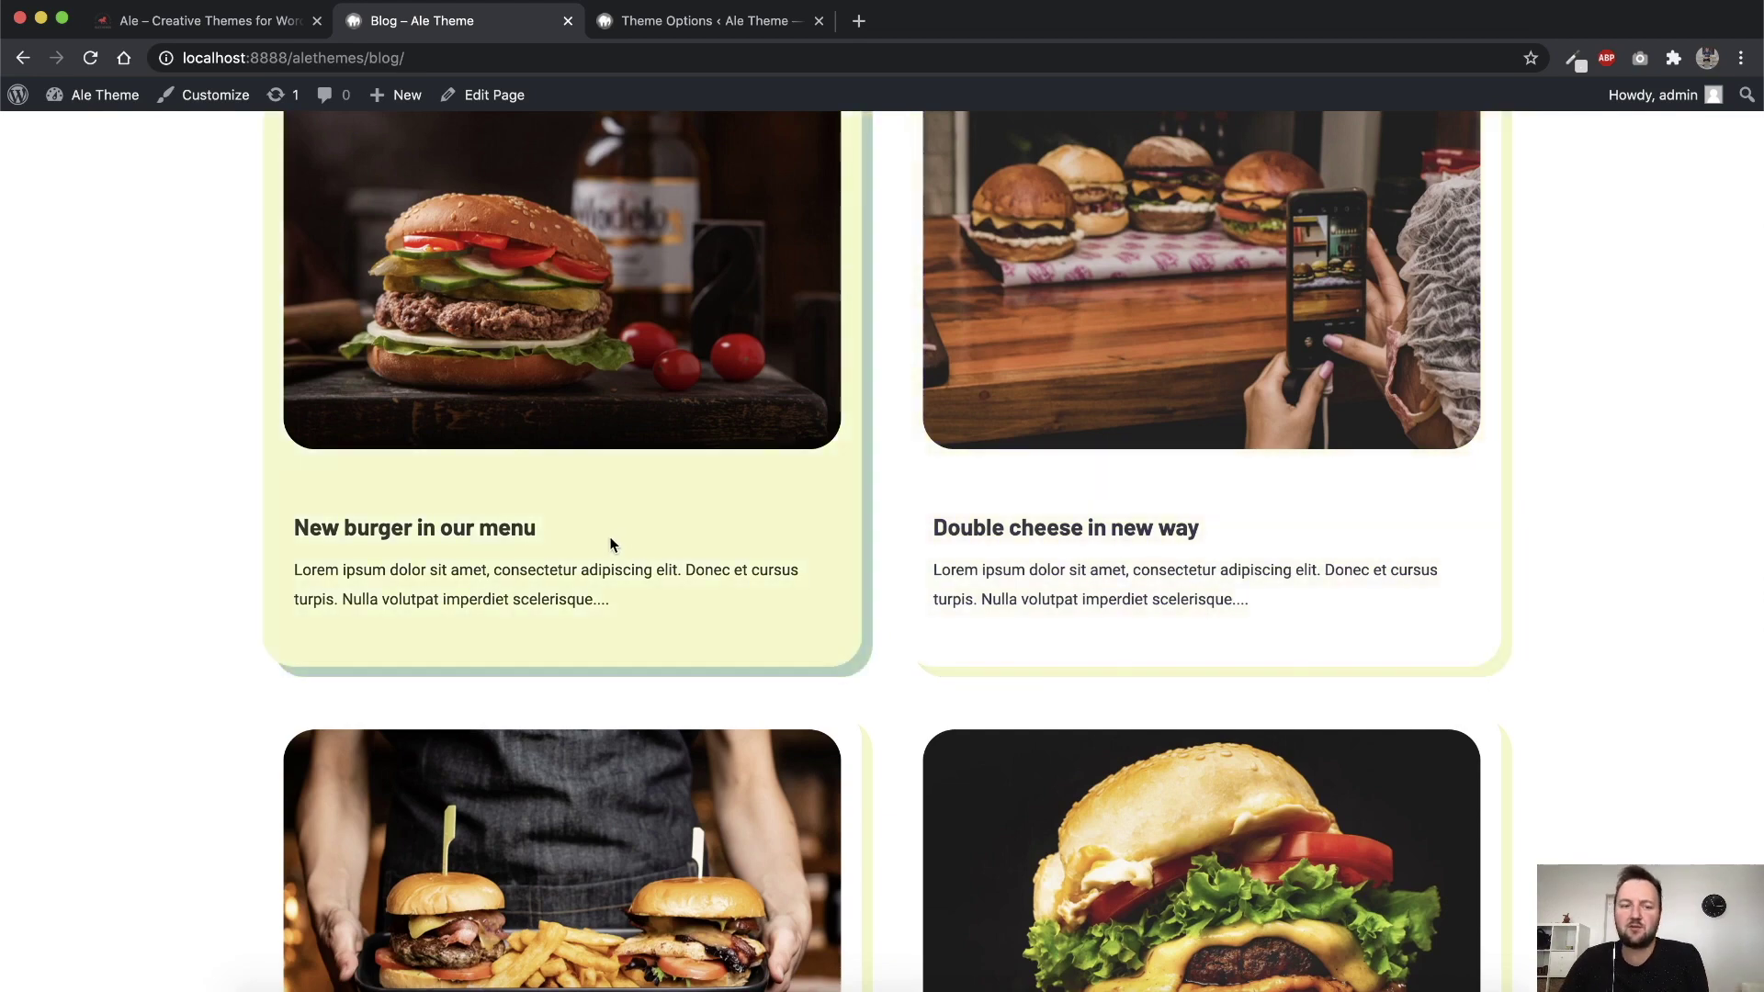
pyautogui.scroll(4, 611, 544)
pyautogui.scroll(4, 611, 543)
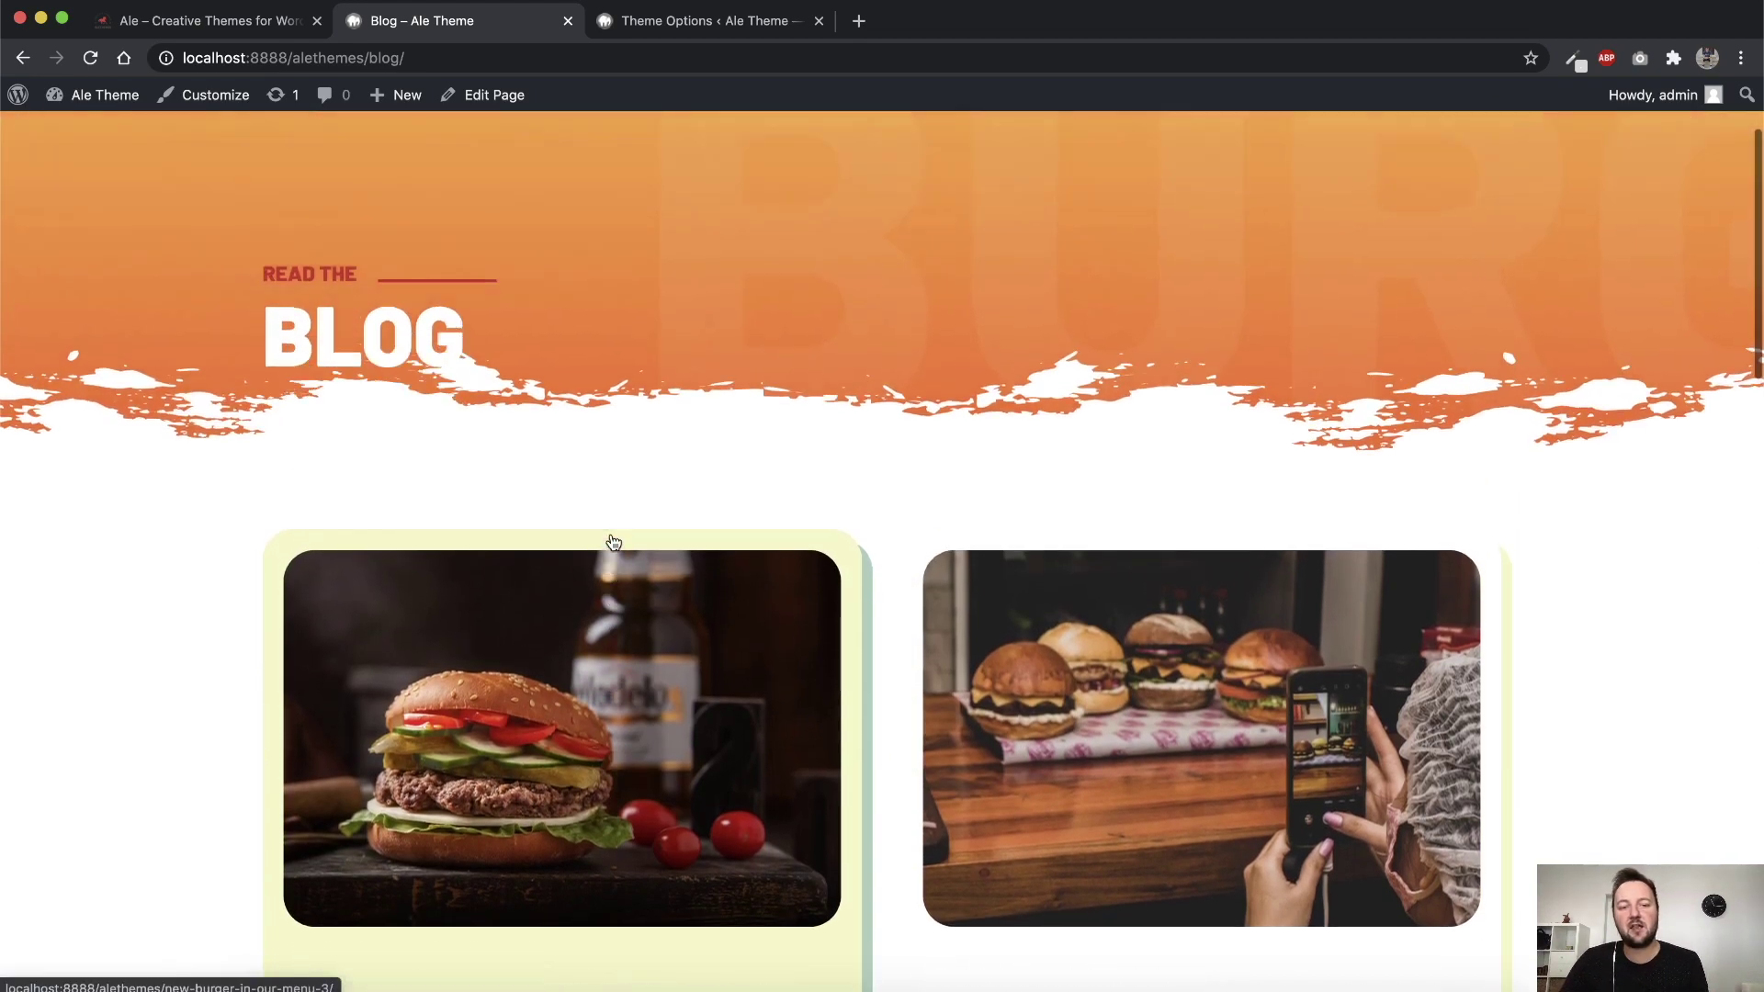
# Compare the New burger in our menu and Double cheese in new way cards on the Blog page while pointing at them
pyautogui.scroll(-4, 919, 588)
pyautogui.scroll(-7, 1161, 642)
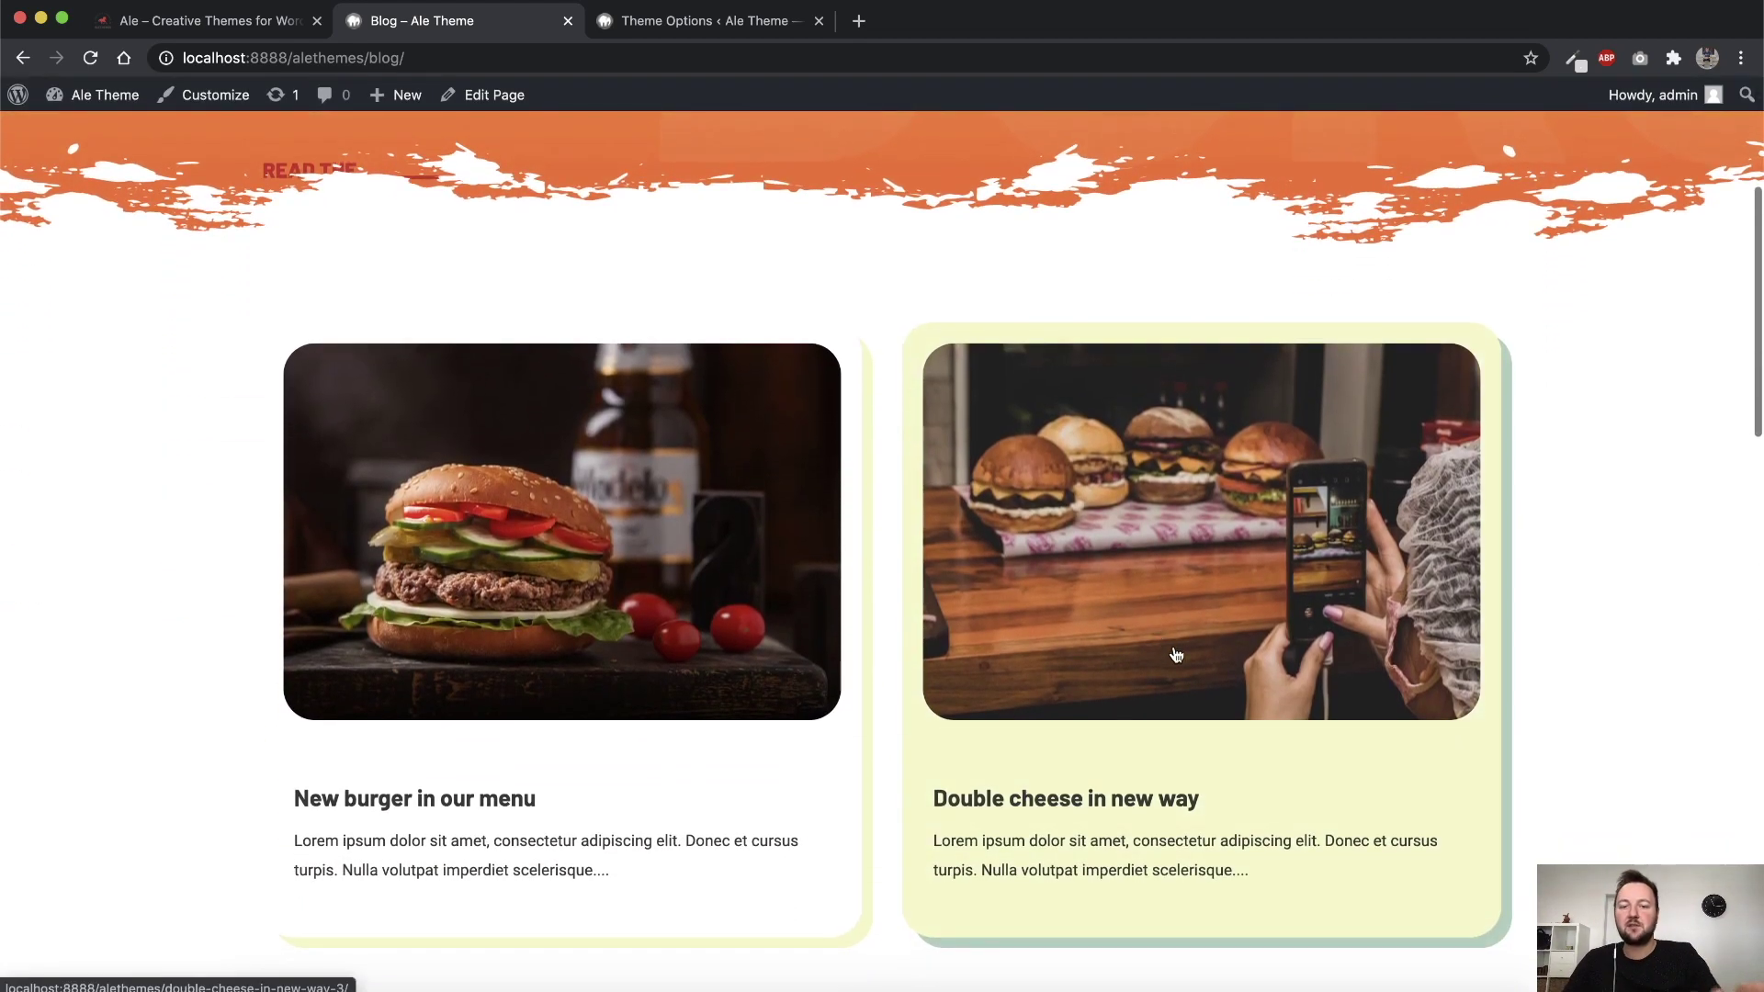
pyautogui.scroll(8, 693, 327)
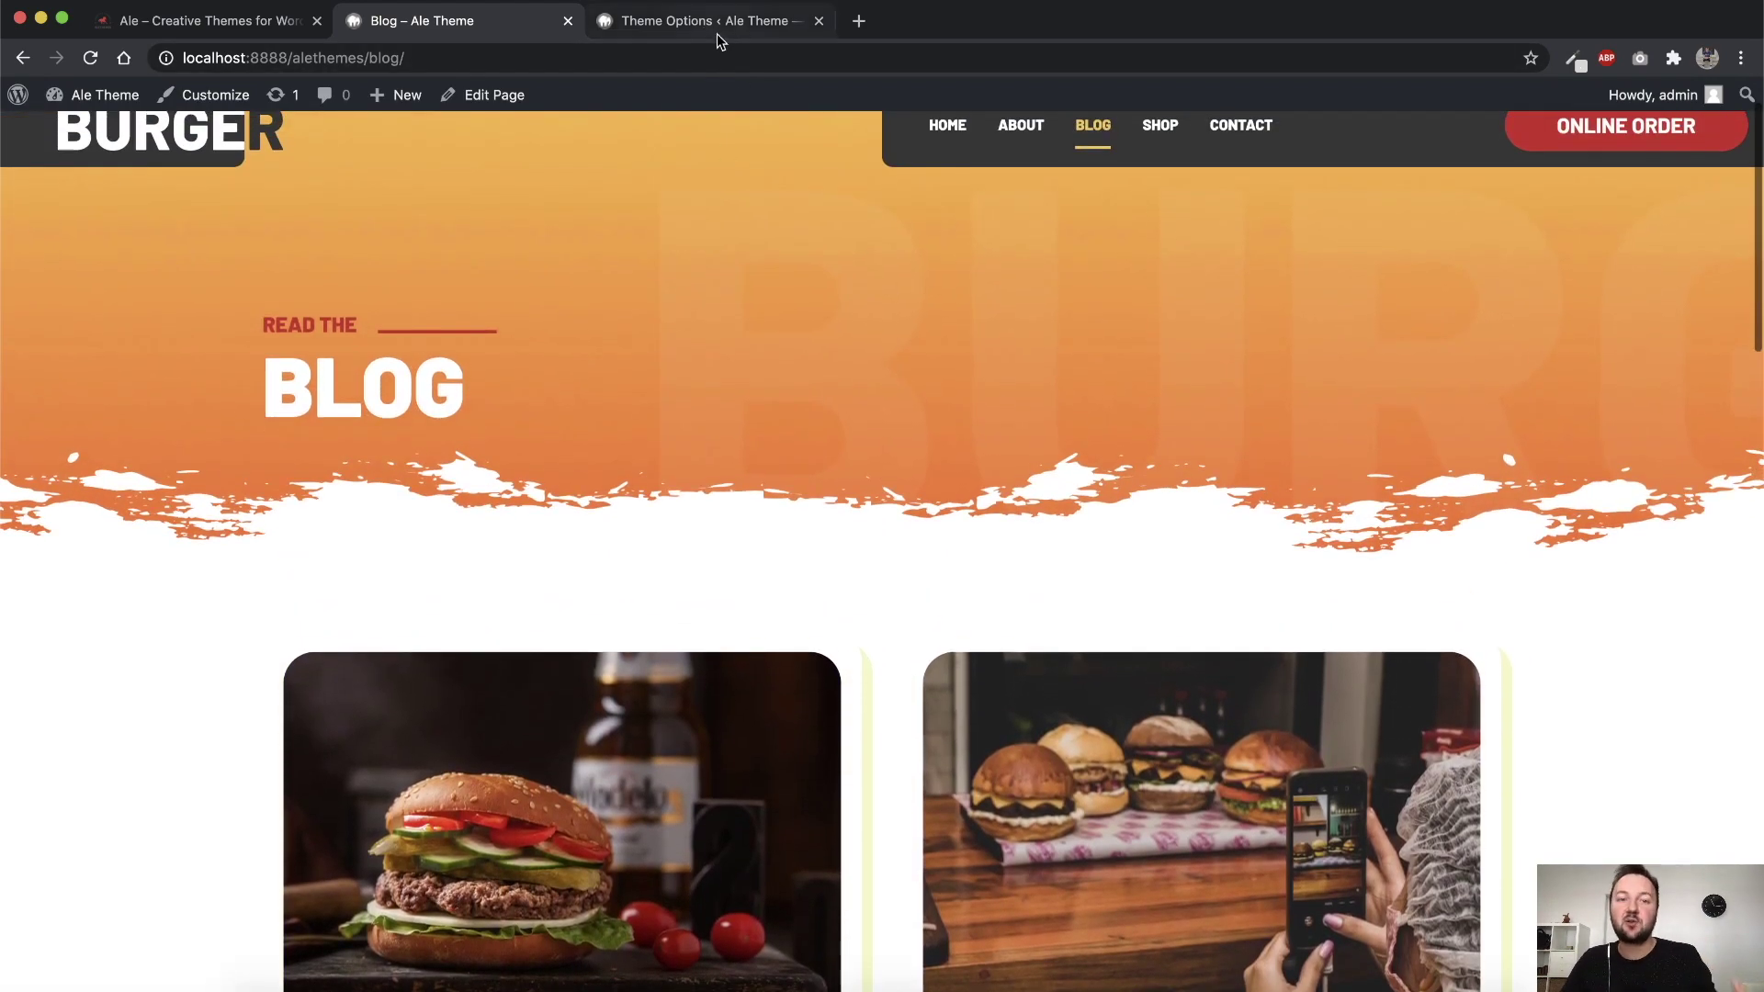
# Select Burger Grid as the Blog Grid Layout in the Theme Options' Blog Settings
pyautogui.click(707, 22)
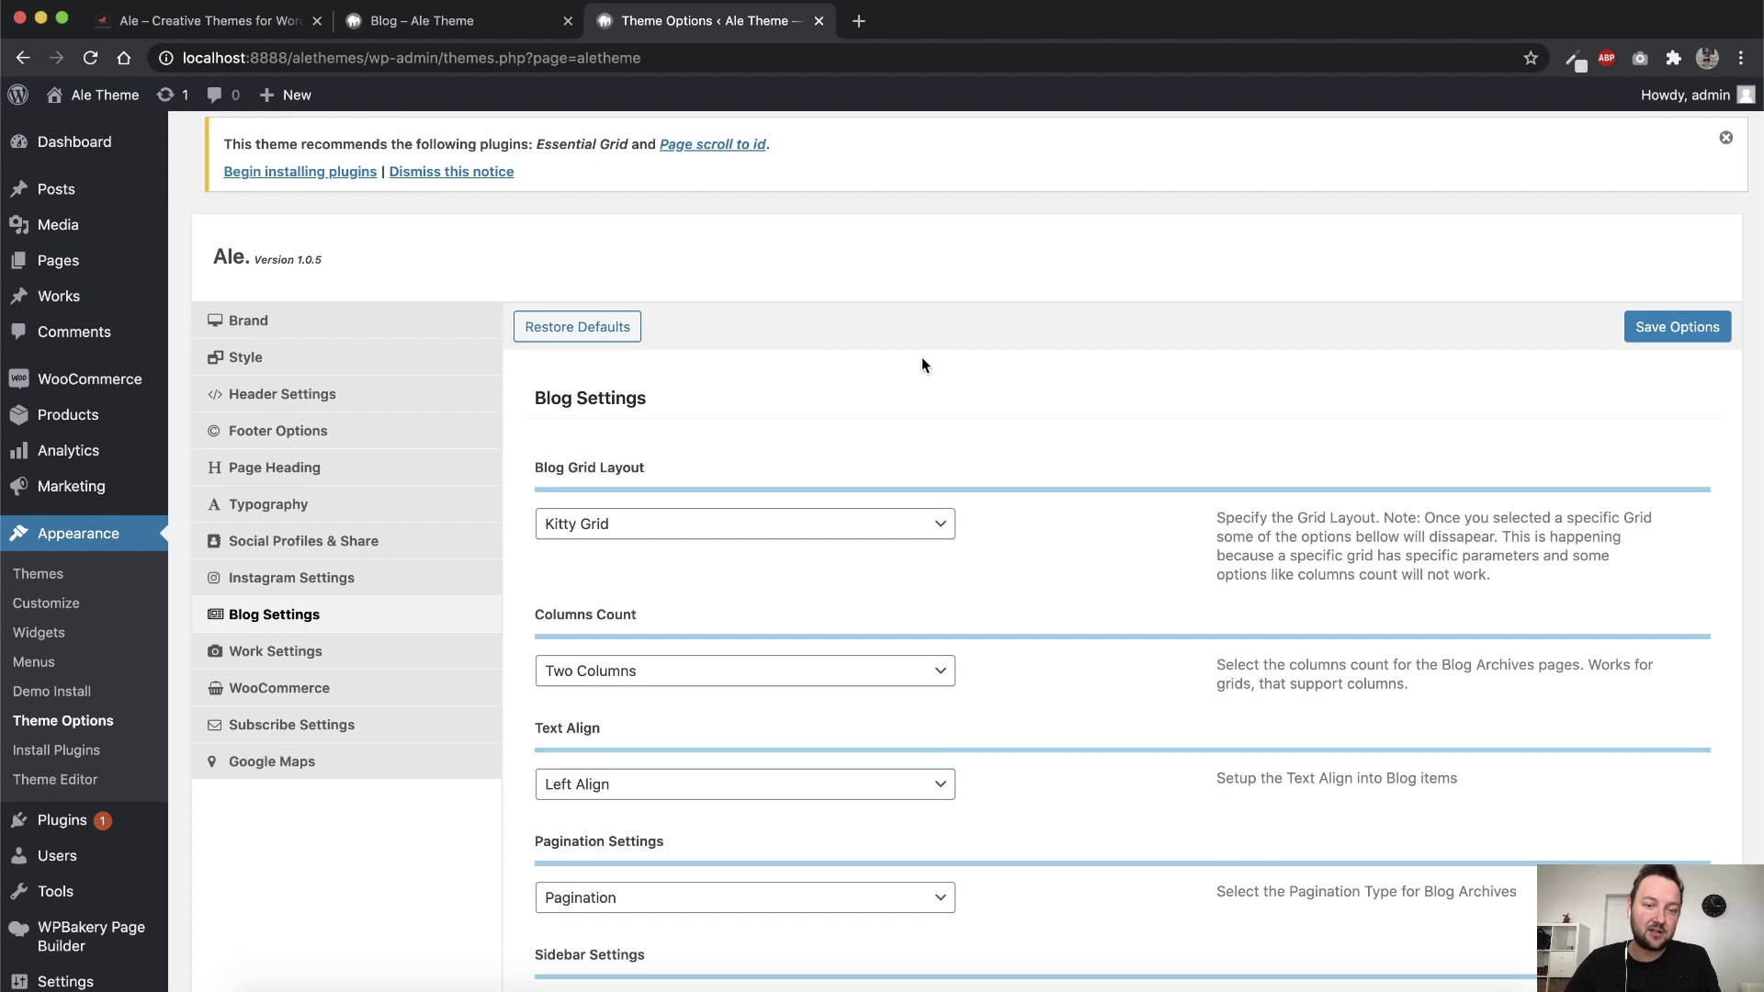
pyautogui.click(657, 527)
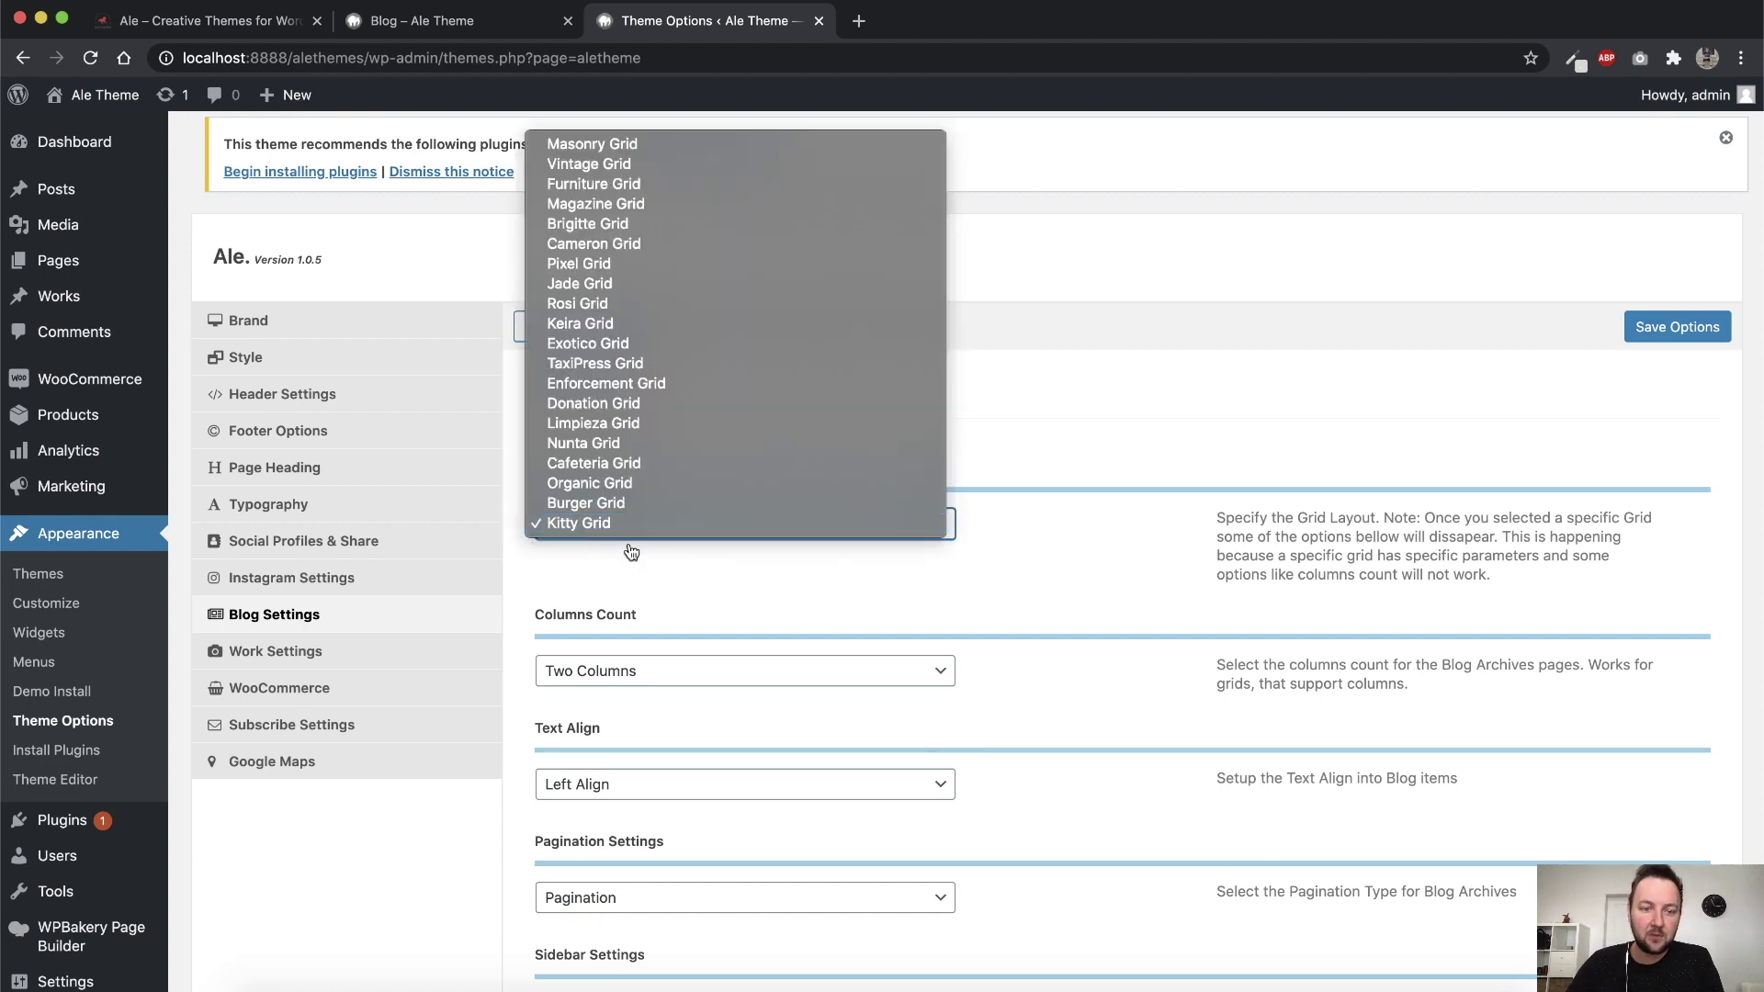
pyautogui.click(590, 503)
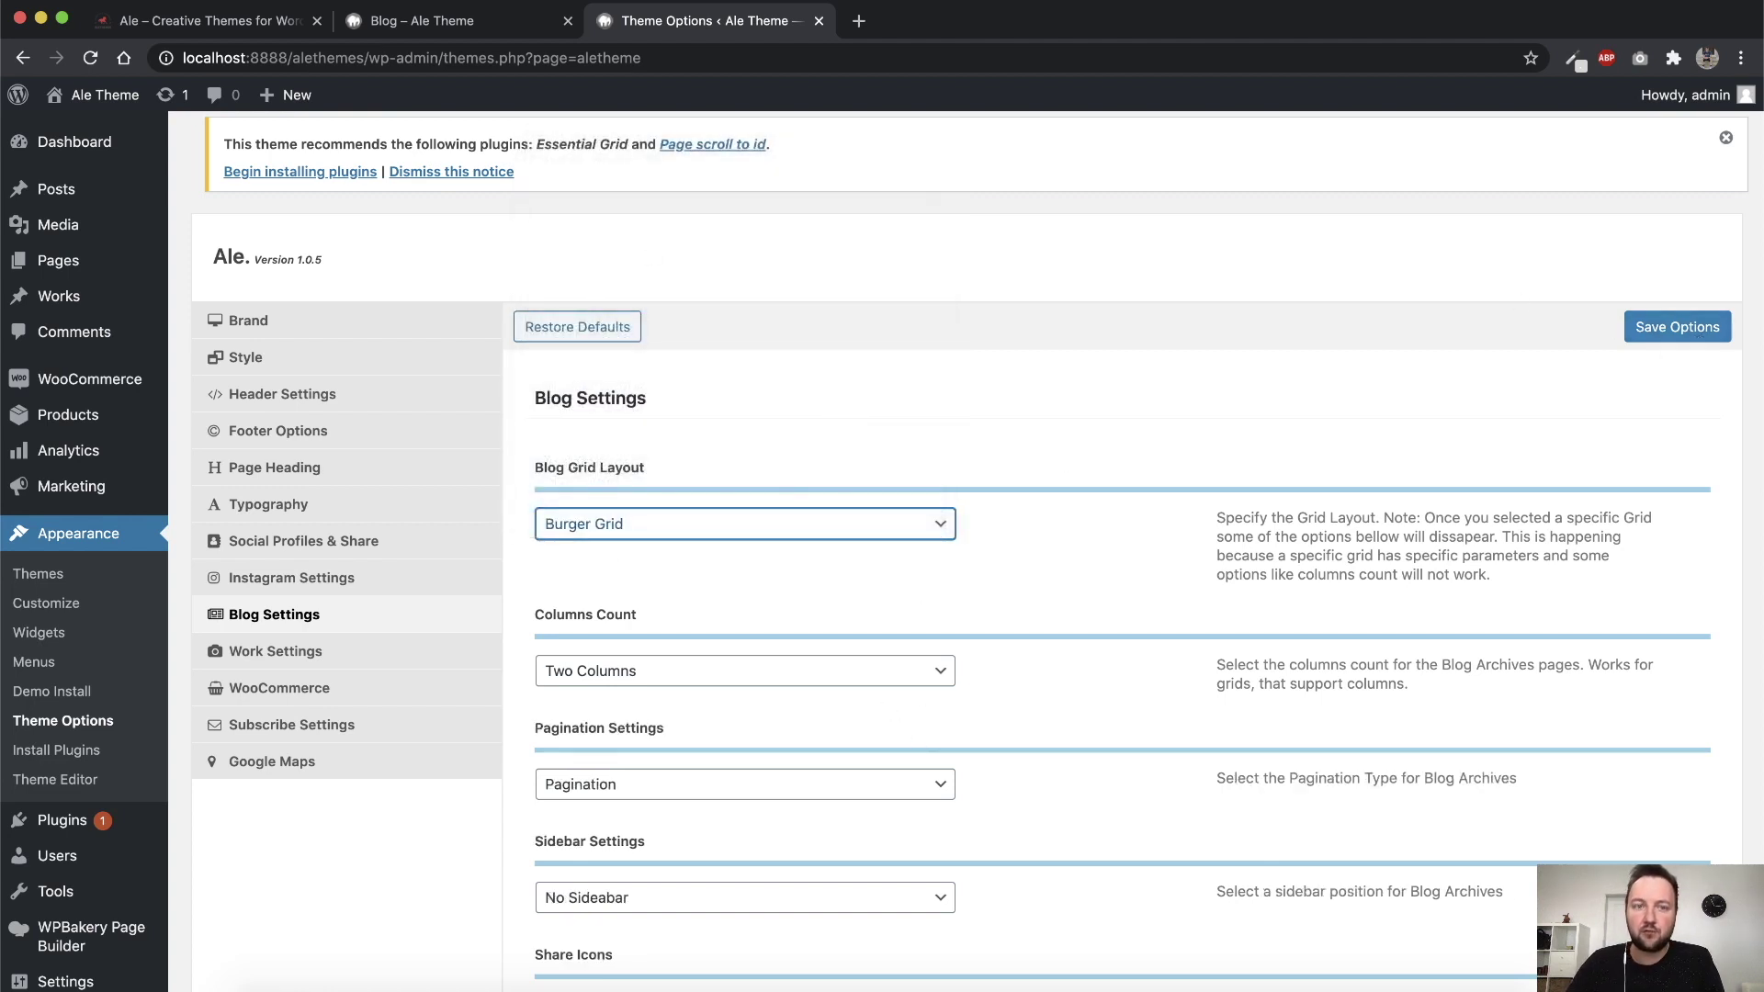
# Return to the site's Blog page, open the Home page and look through its sections down to the footer
pyautogui.click(423, 20)
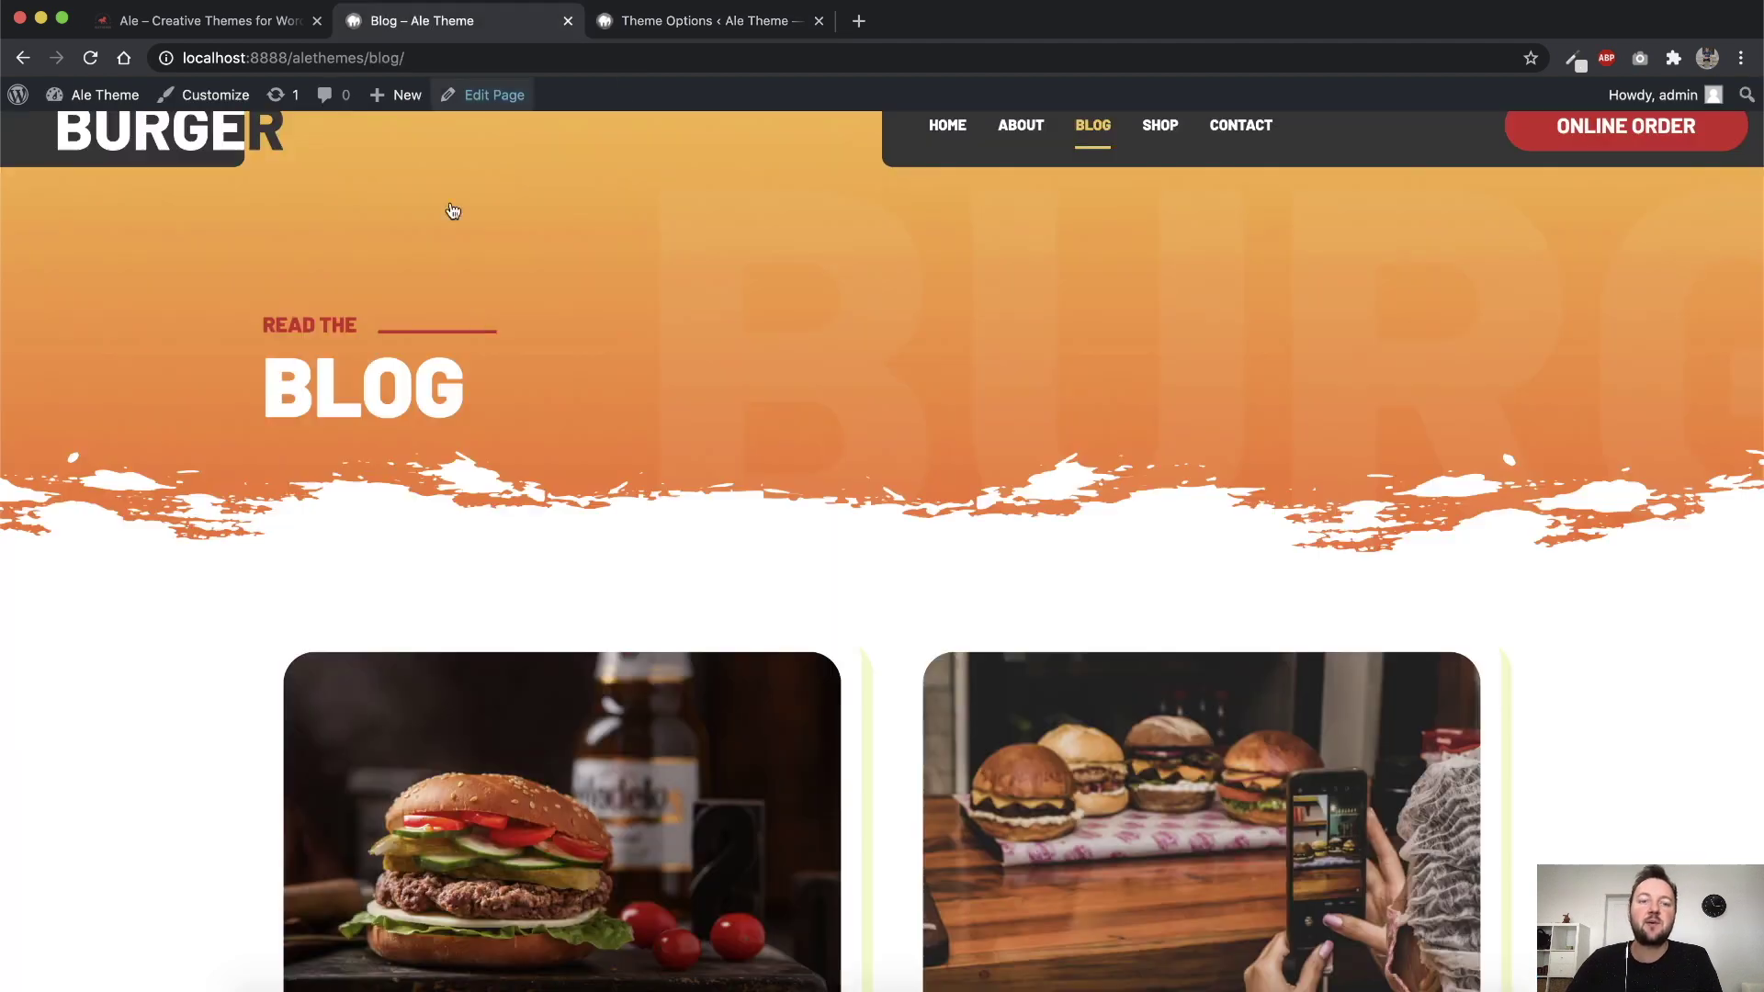
pyautogui.scroll(-1, 682, 761)
pyautogui.scroll(2, 683, 761)
pyautogui.press('super+r')
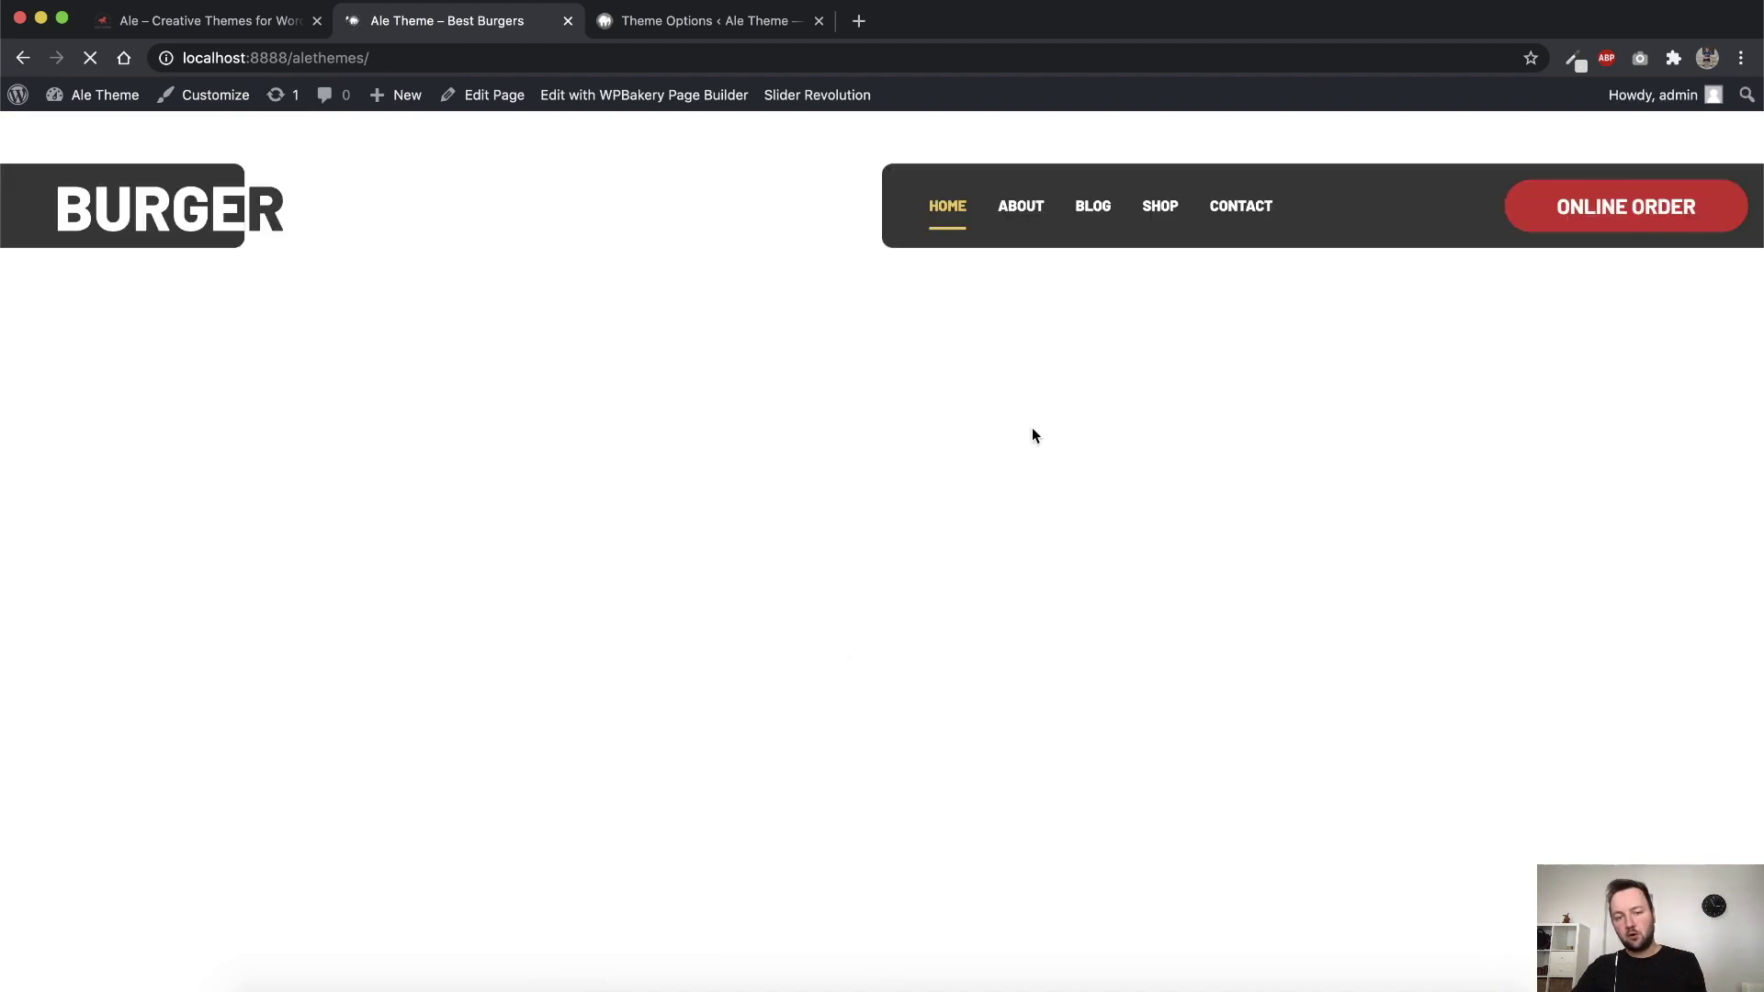
pyautogui.scroll(-15, 1378, 496)
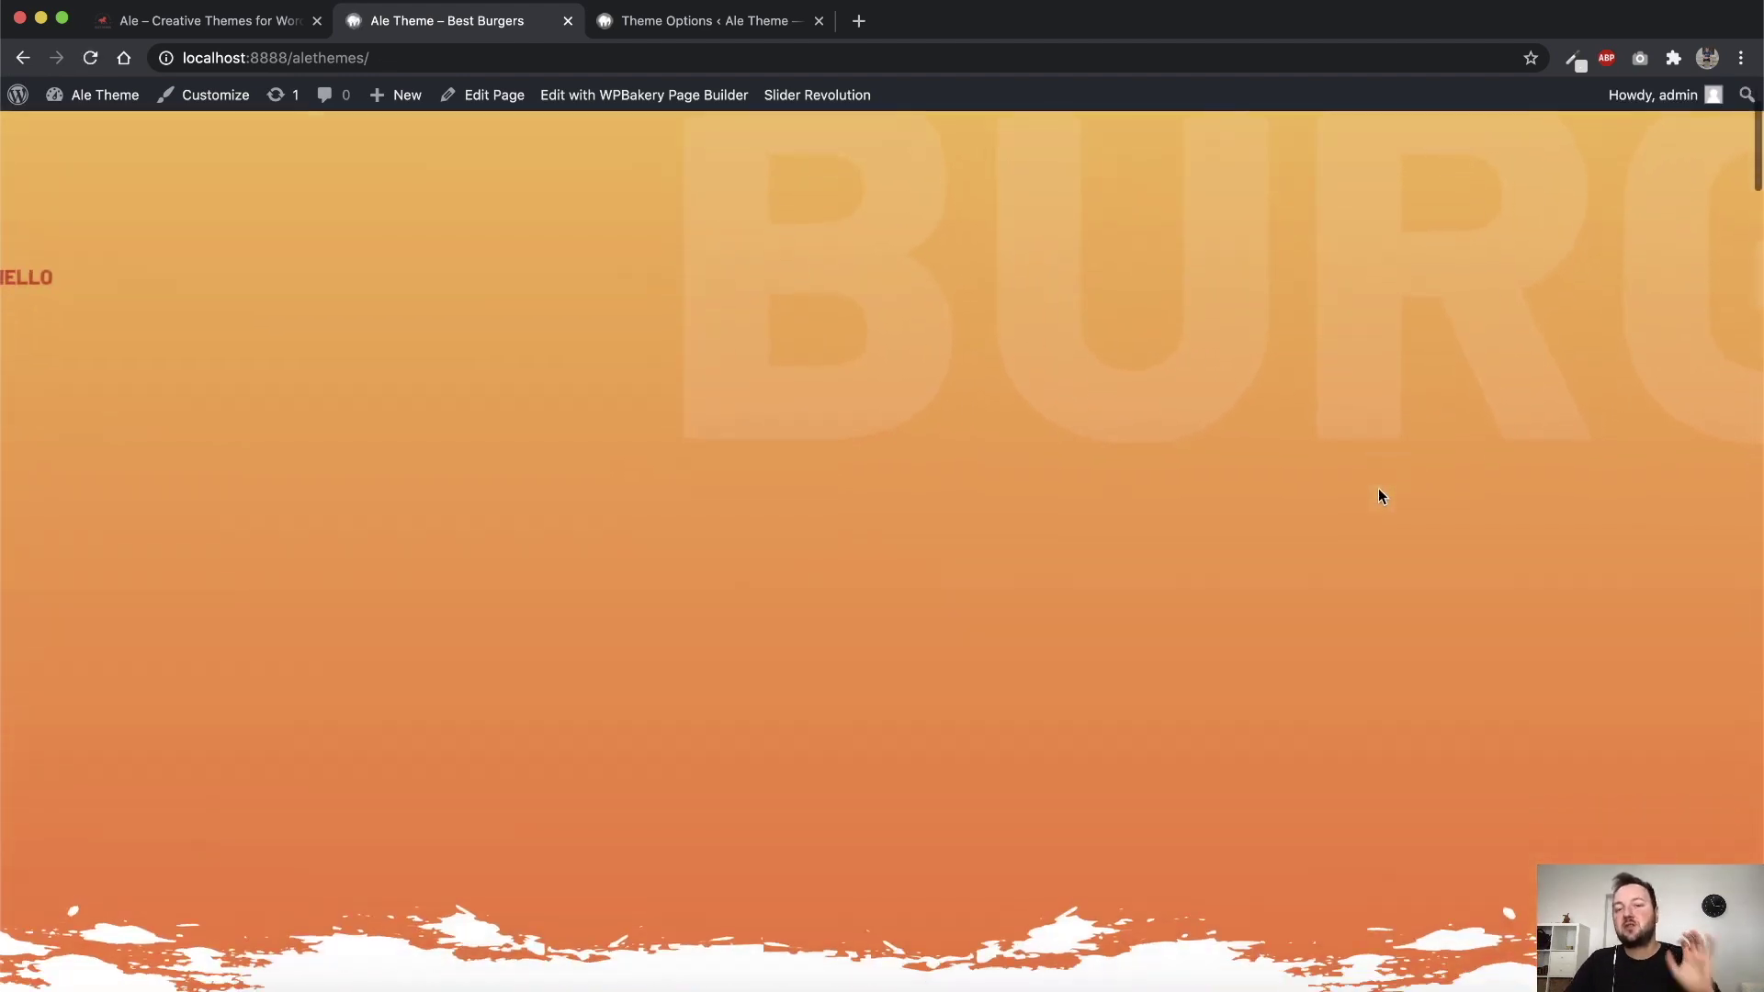
pyautogui.scroll(-20, 1531, 515)
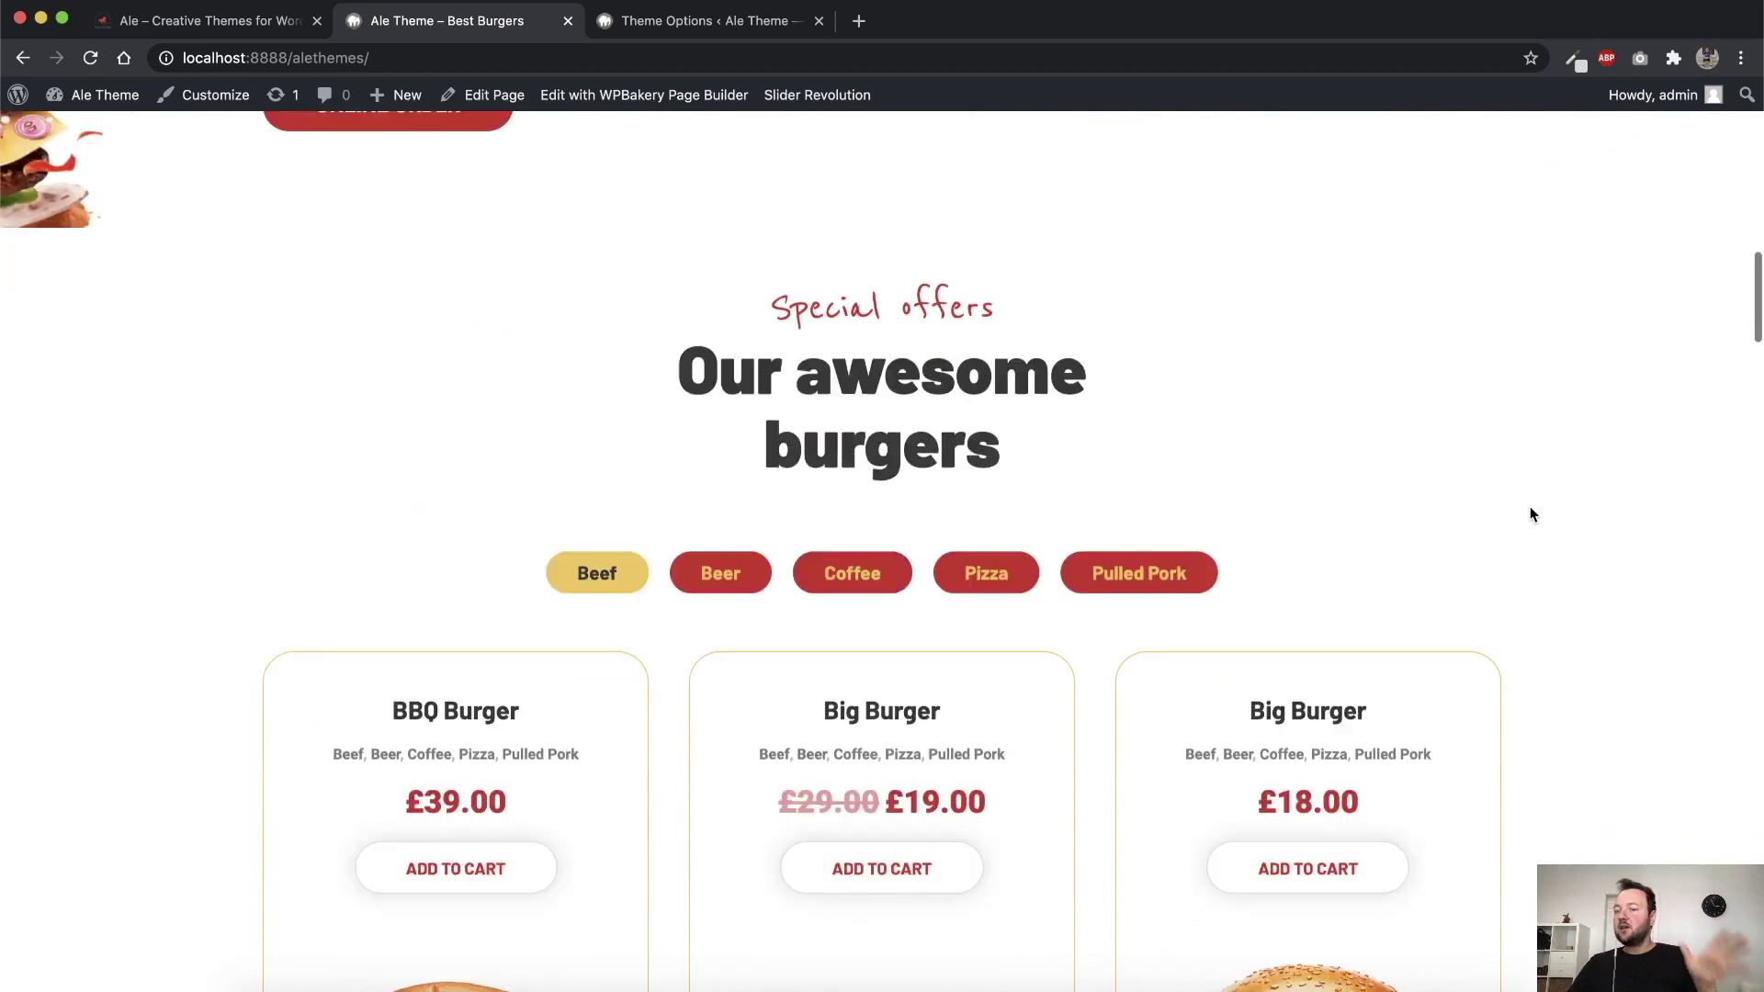
pyautogui.scroll(-5, 1572, 524)
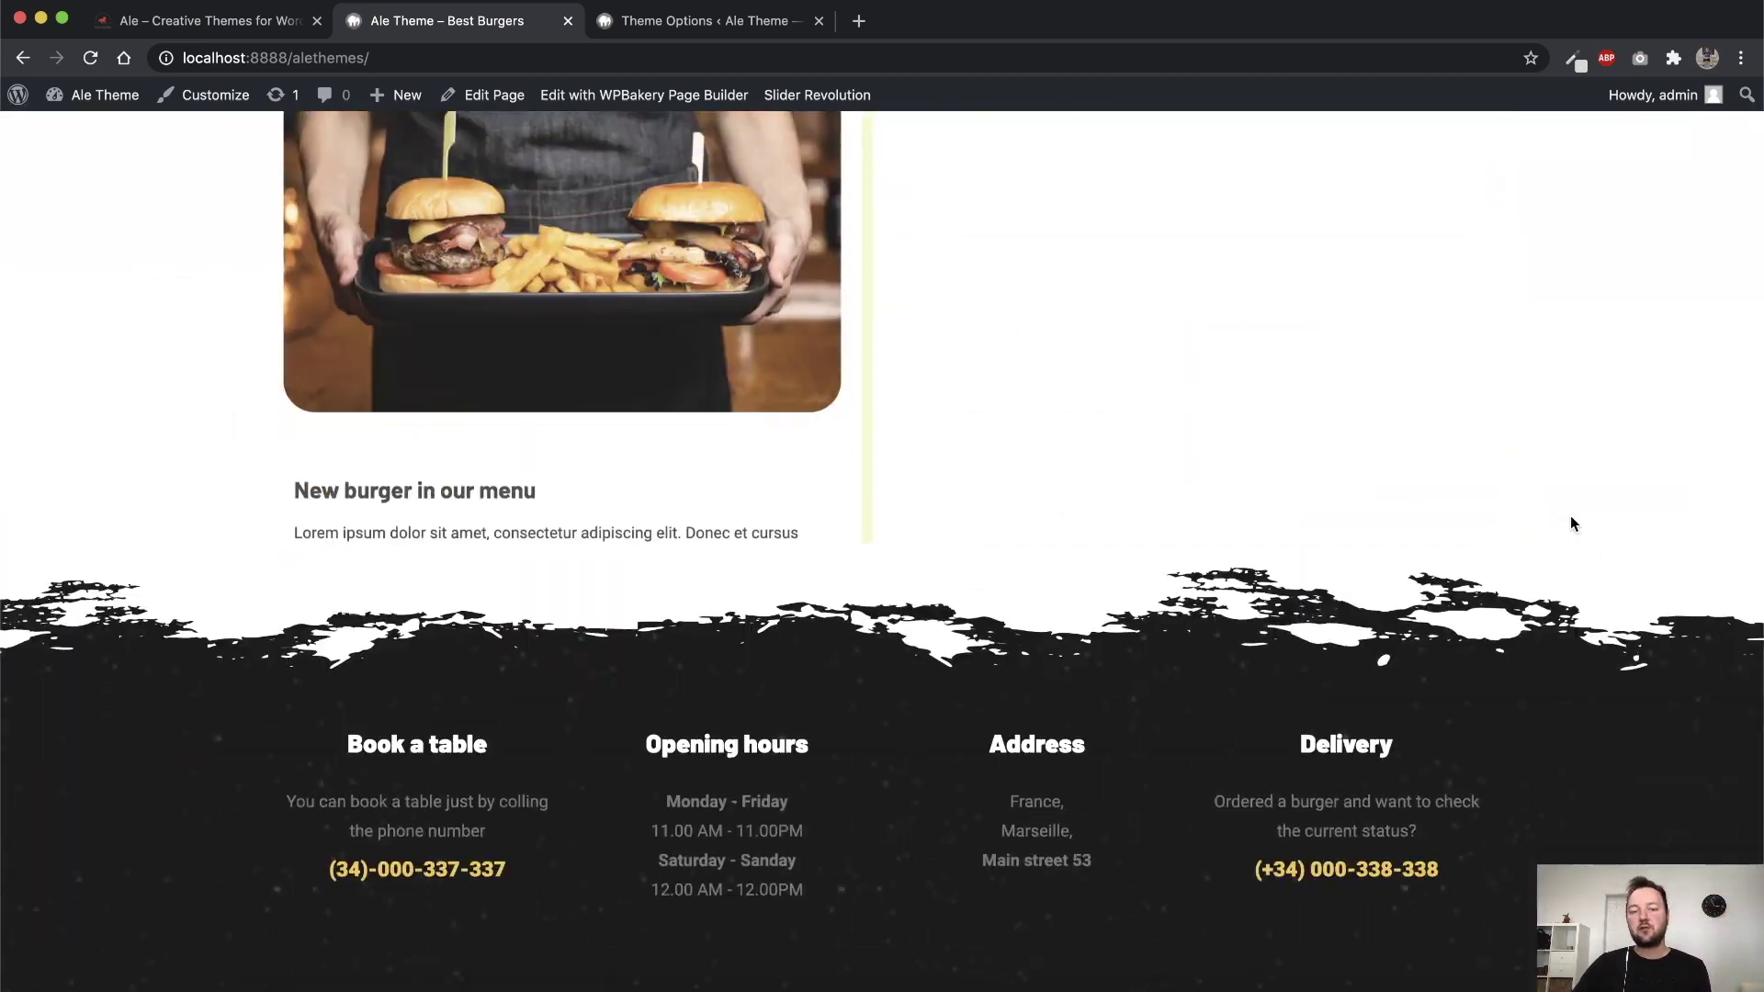
# Examine the post cards in the Home page's Read awesome blog posts section and the delivery section above them
pyautogui.scroll(10, 1571, 524)
pyautogui.scroll(-2, 1571, 524)
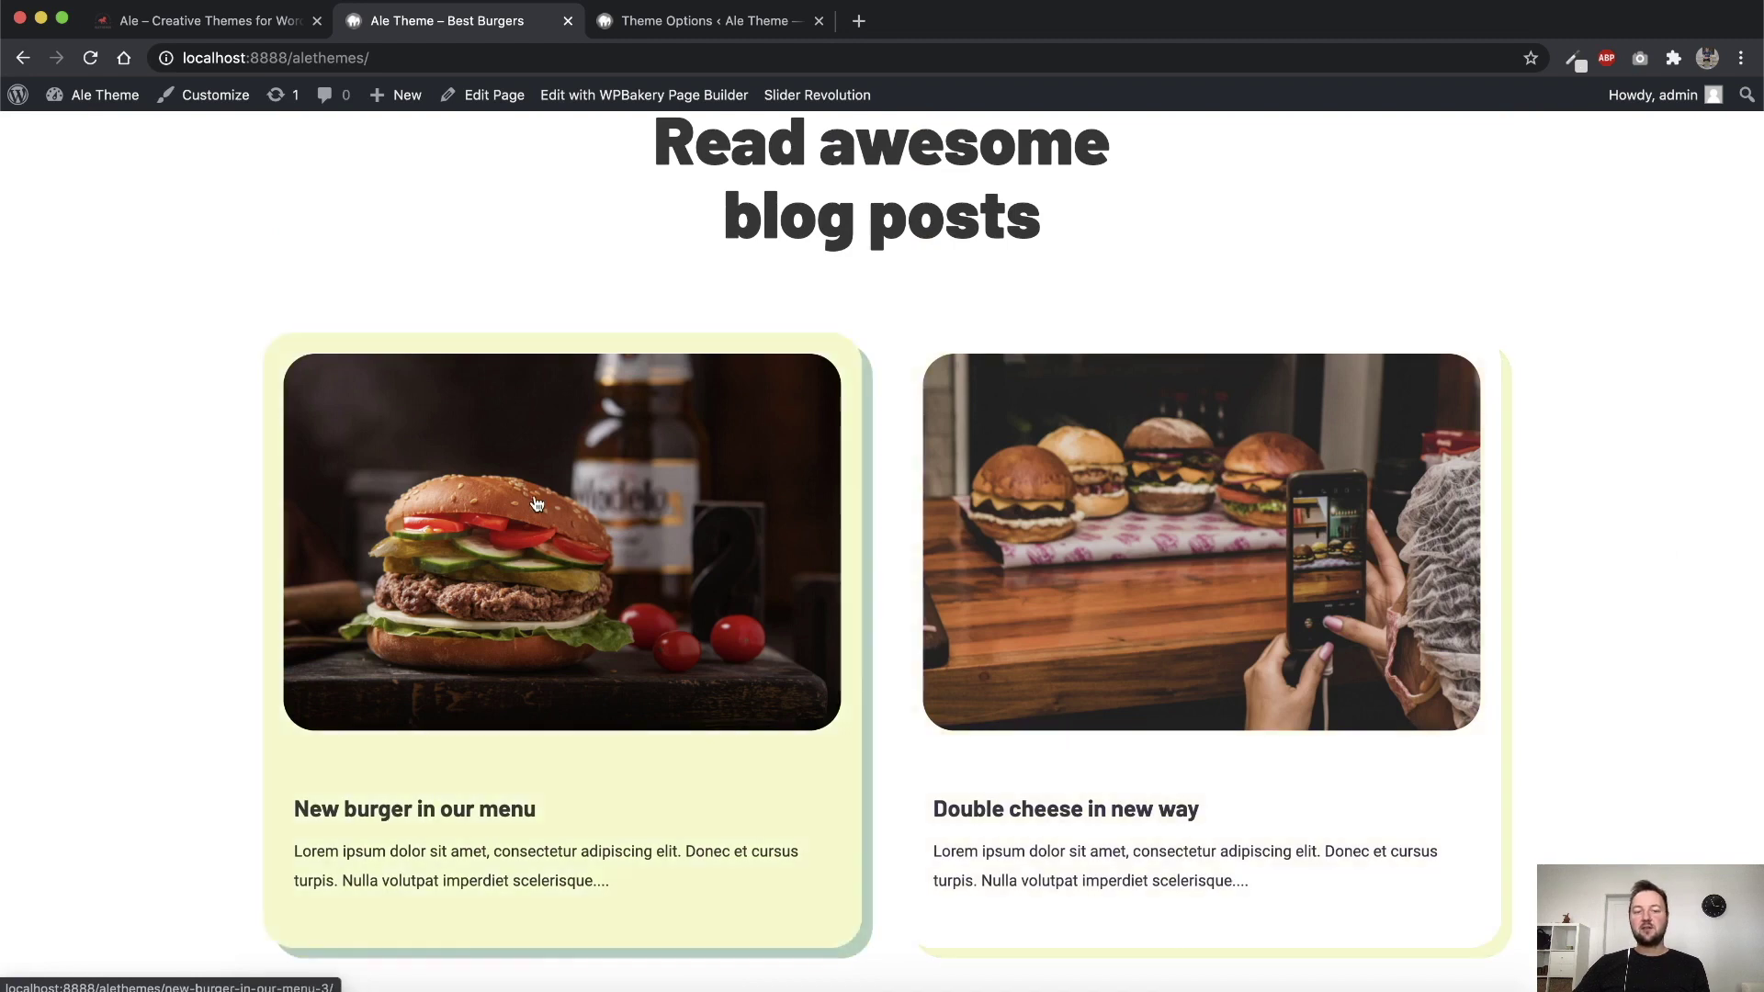
pyautogui.scroll(-6, 563, 487)
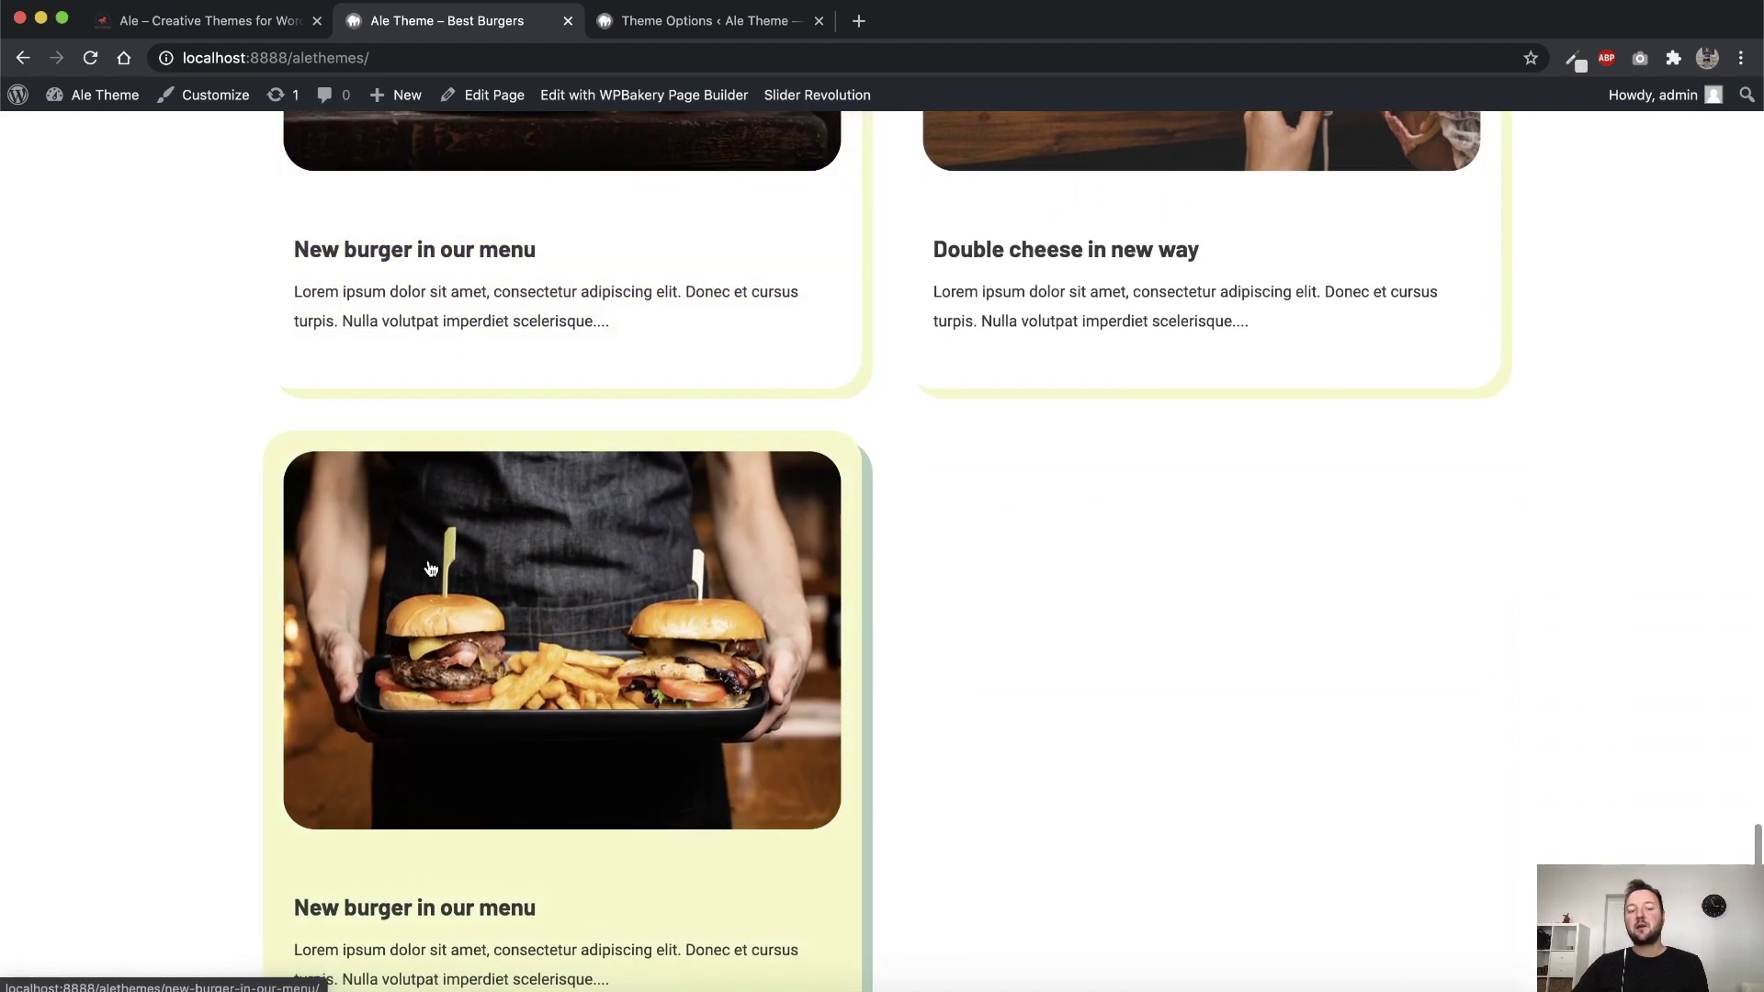
pyautogui.scroll(-1, 497, 699)
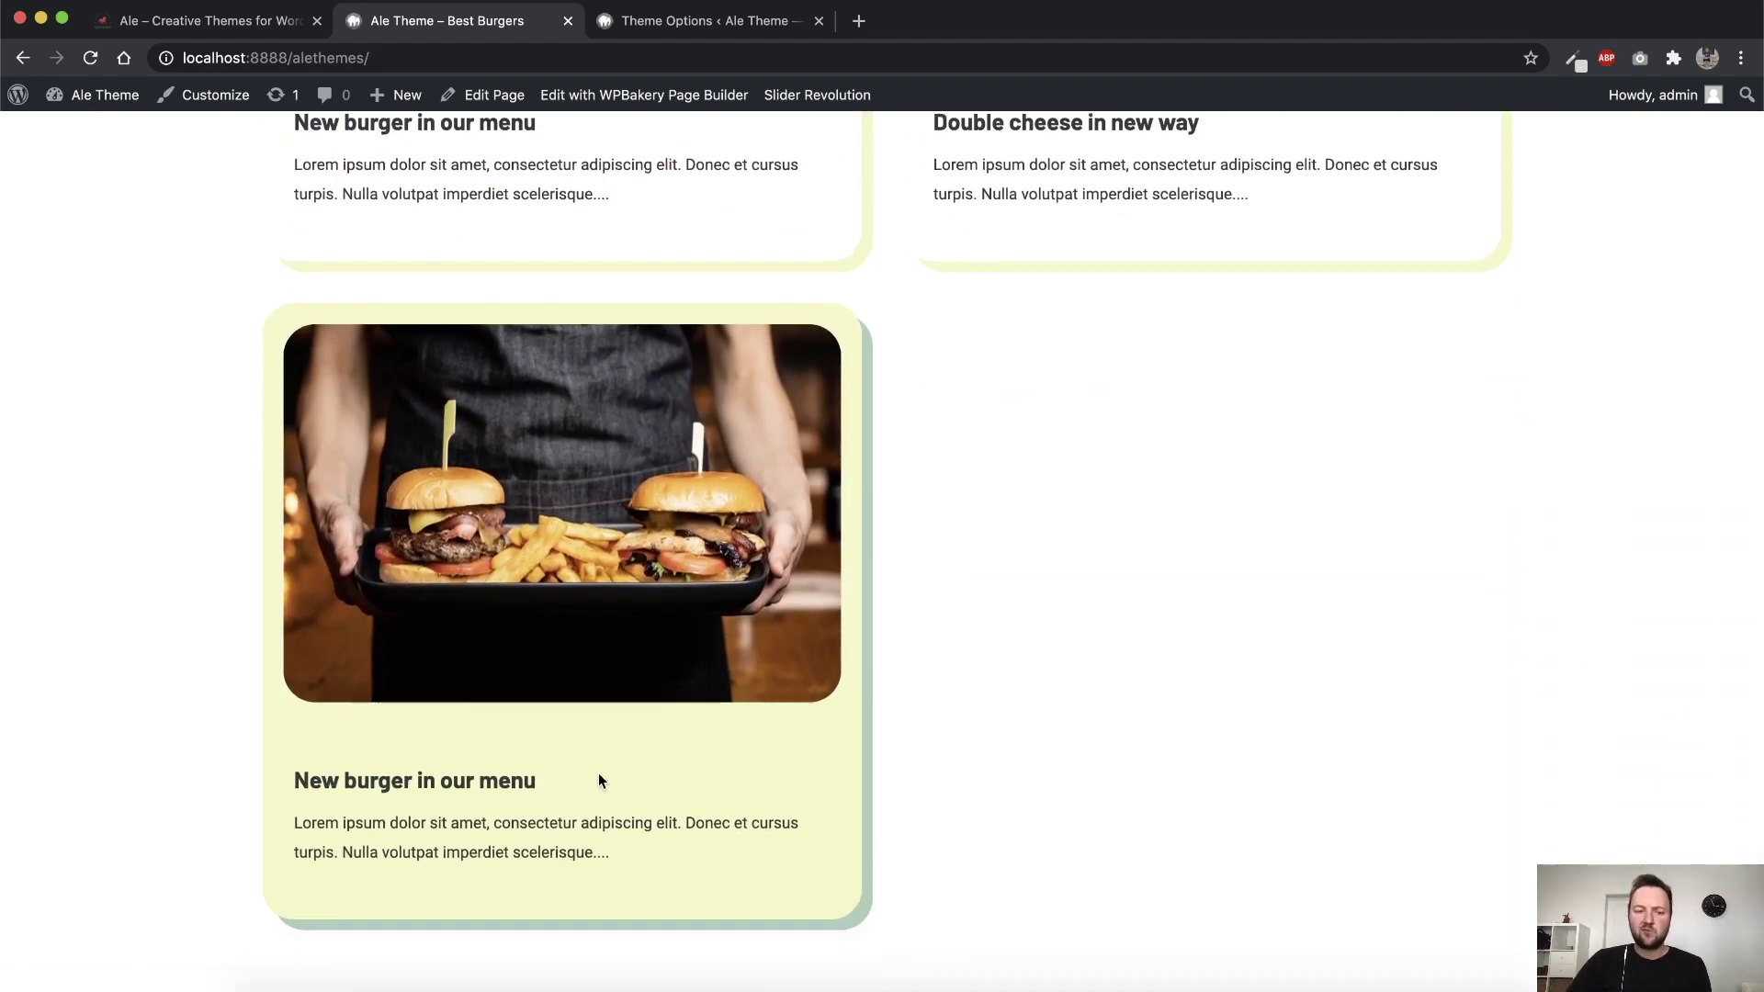
pyautogui.scroll(-2, 642, 728)
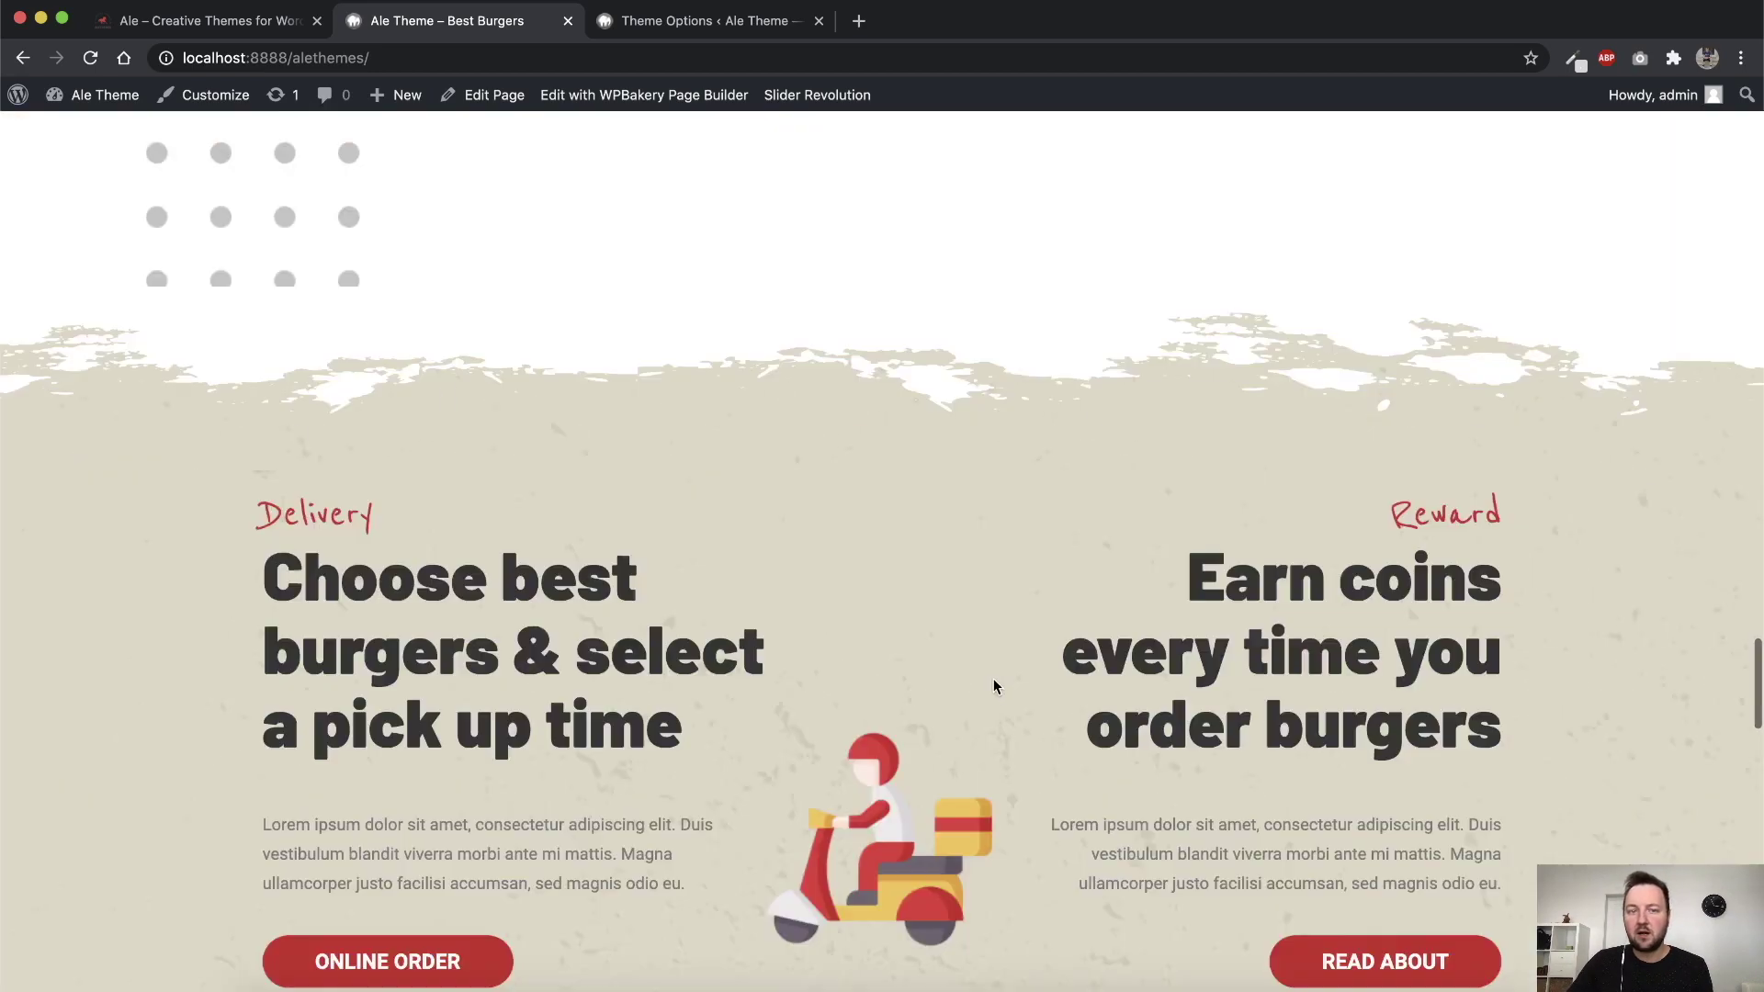
pyautogui.scroll(10, 994, 678)
# Open the Demo Install page in the WordPress admin and browse the available Ale demos
pyautogui.click(703, 21)
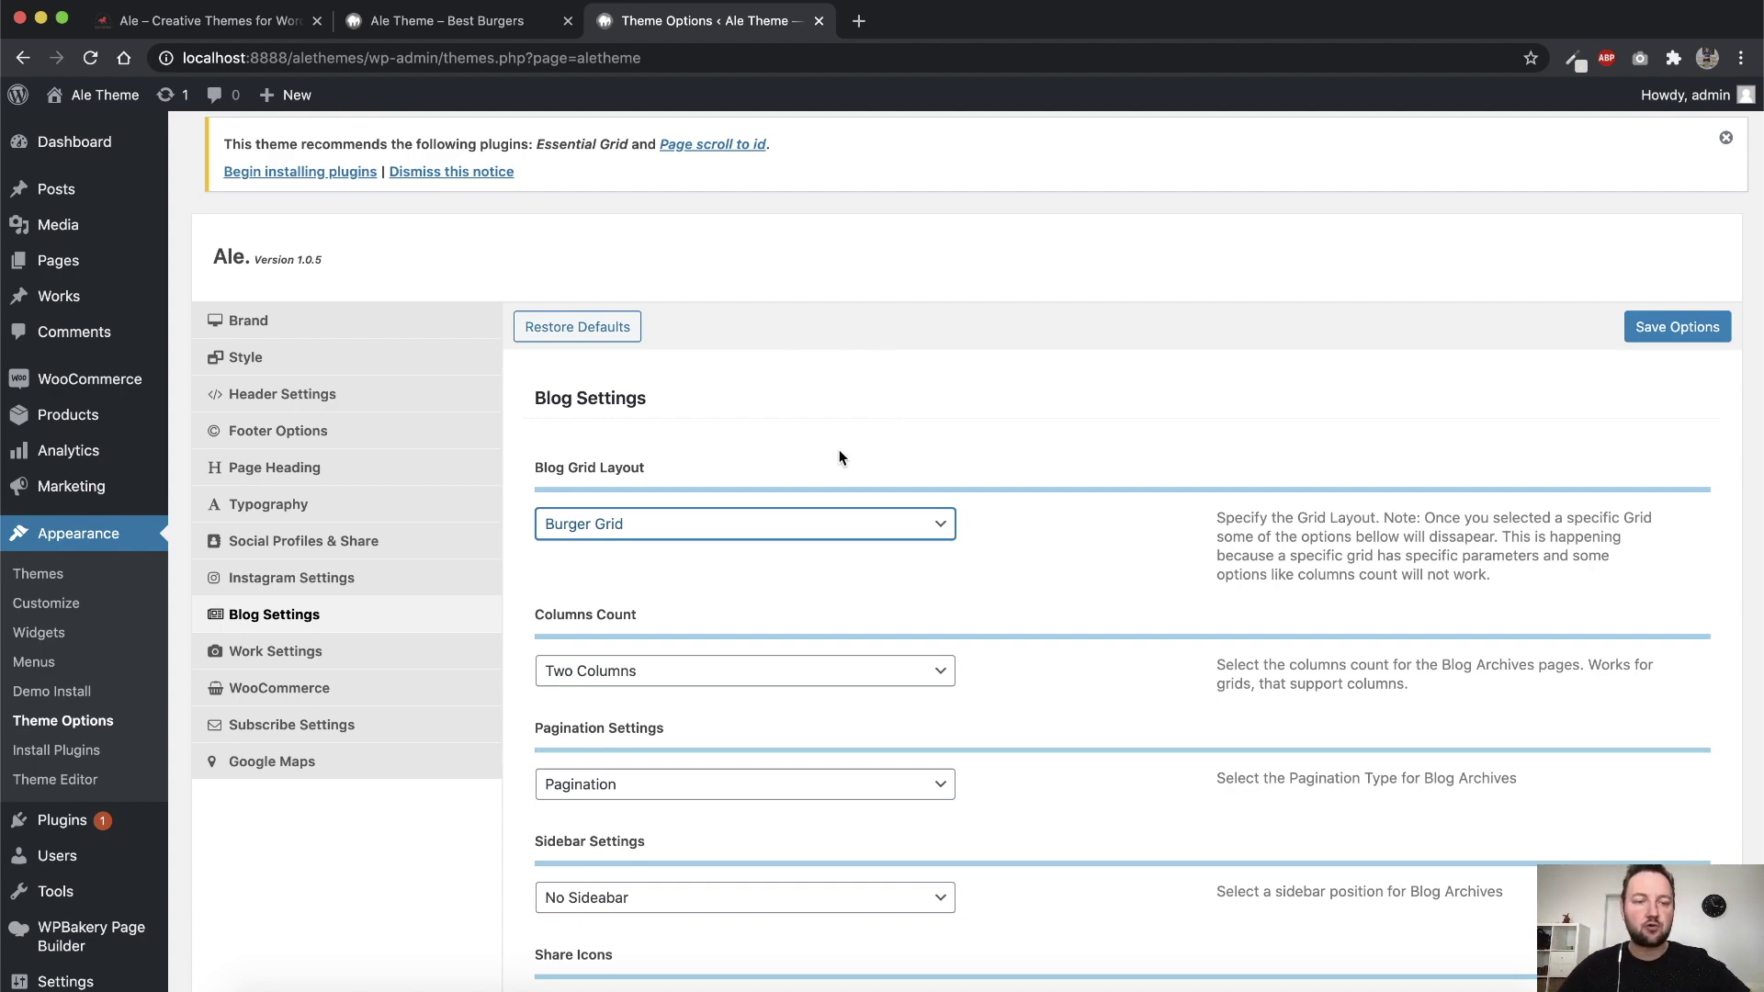
pyautogui.click(54, 698)
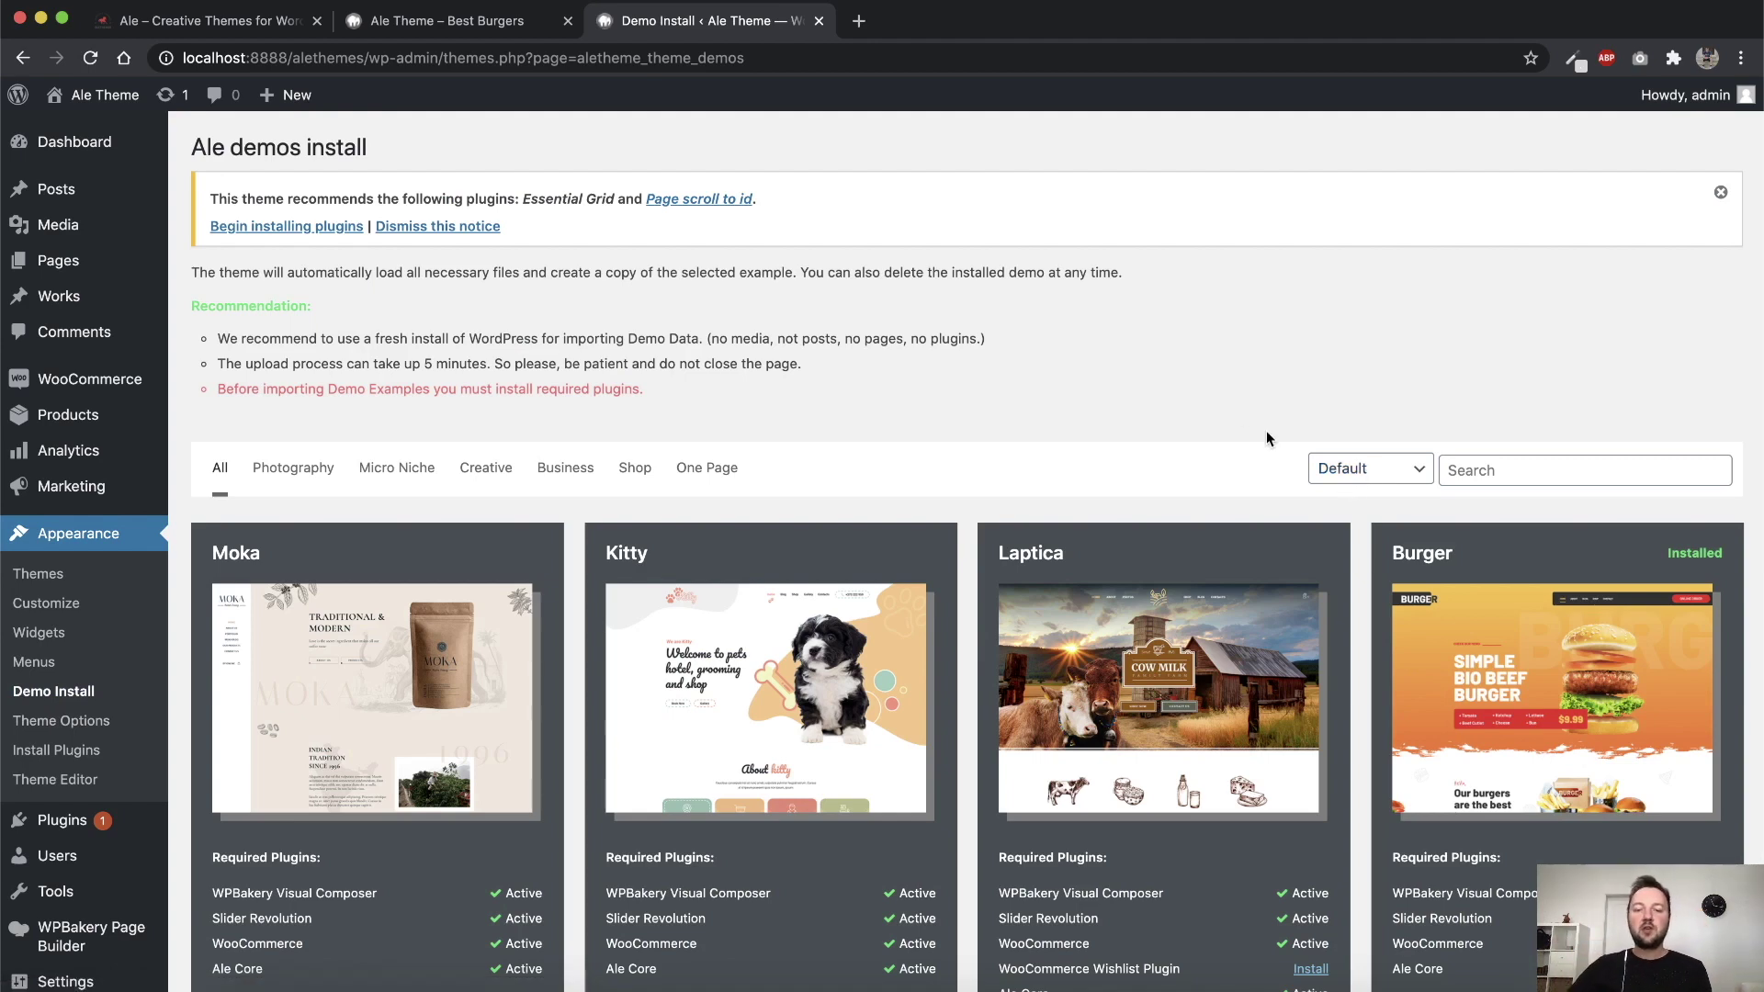
pyautogui.scroll(-3, 1172, 593)
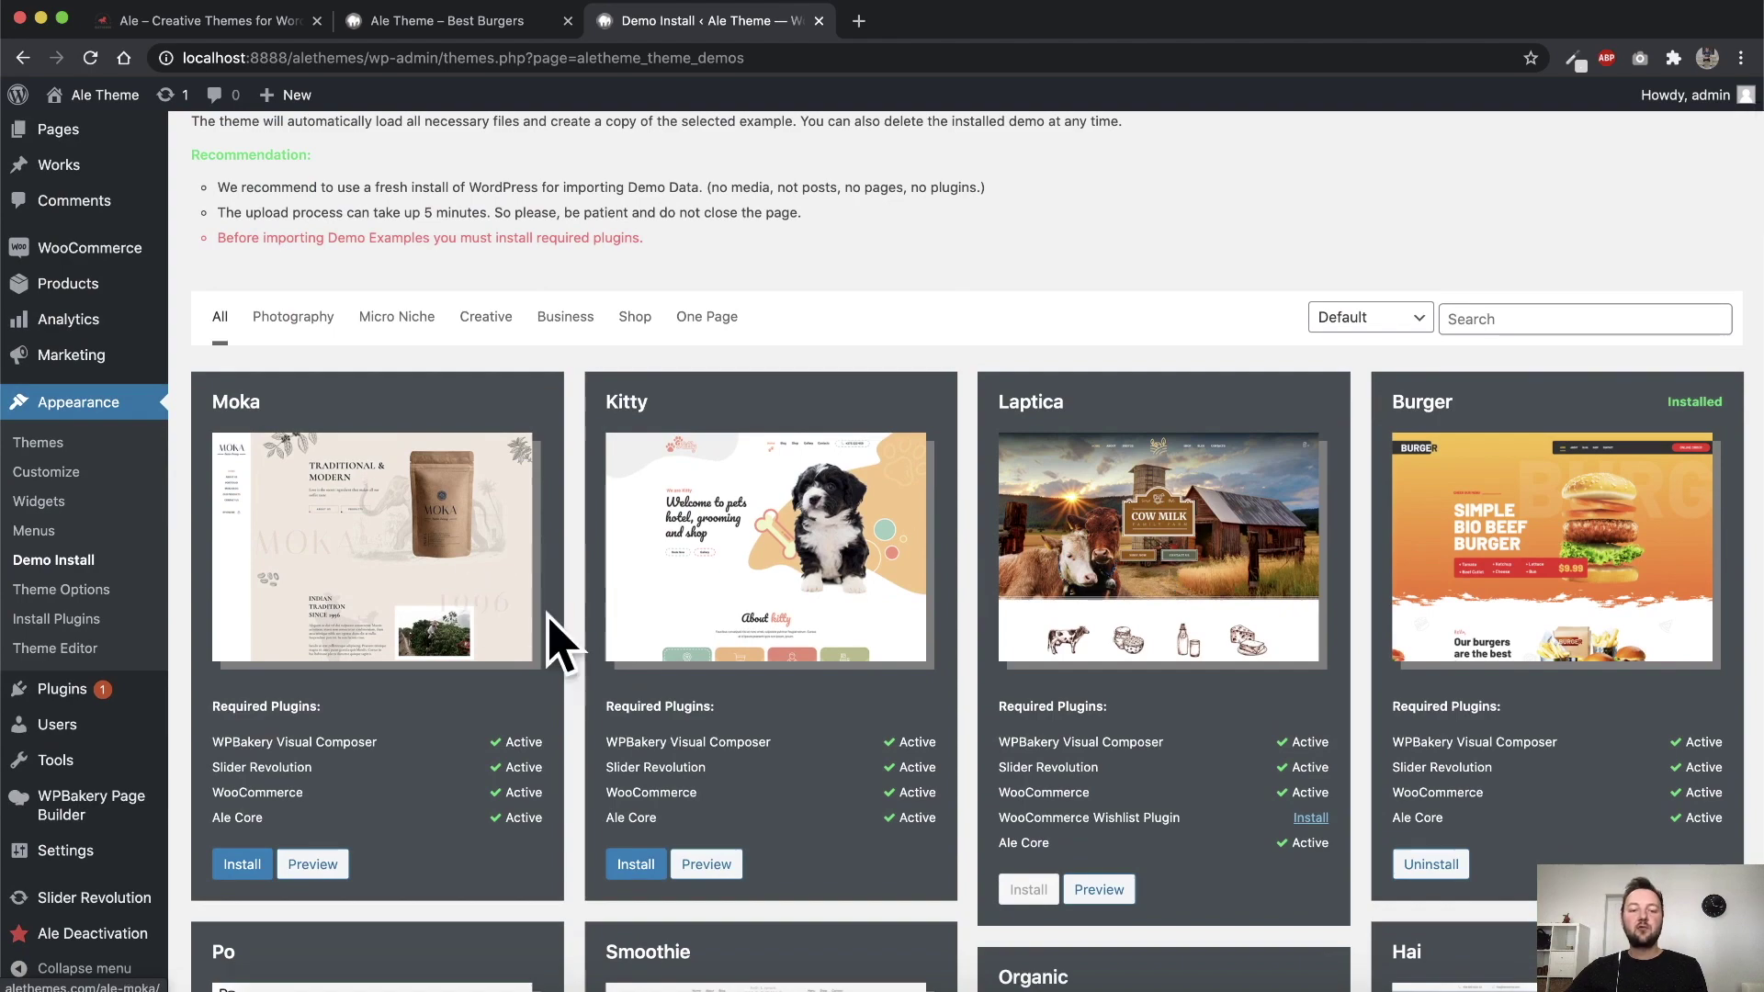
pyautogui.scroll(-10, 551, 631)
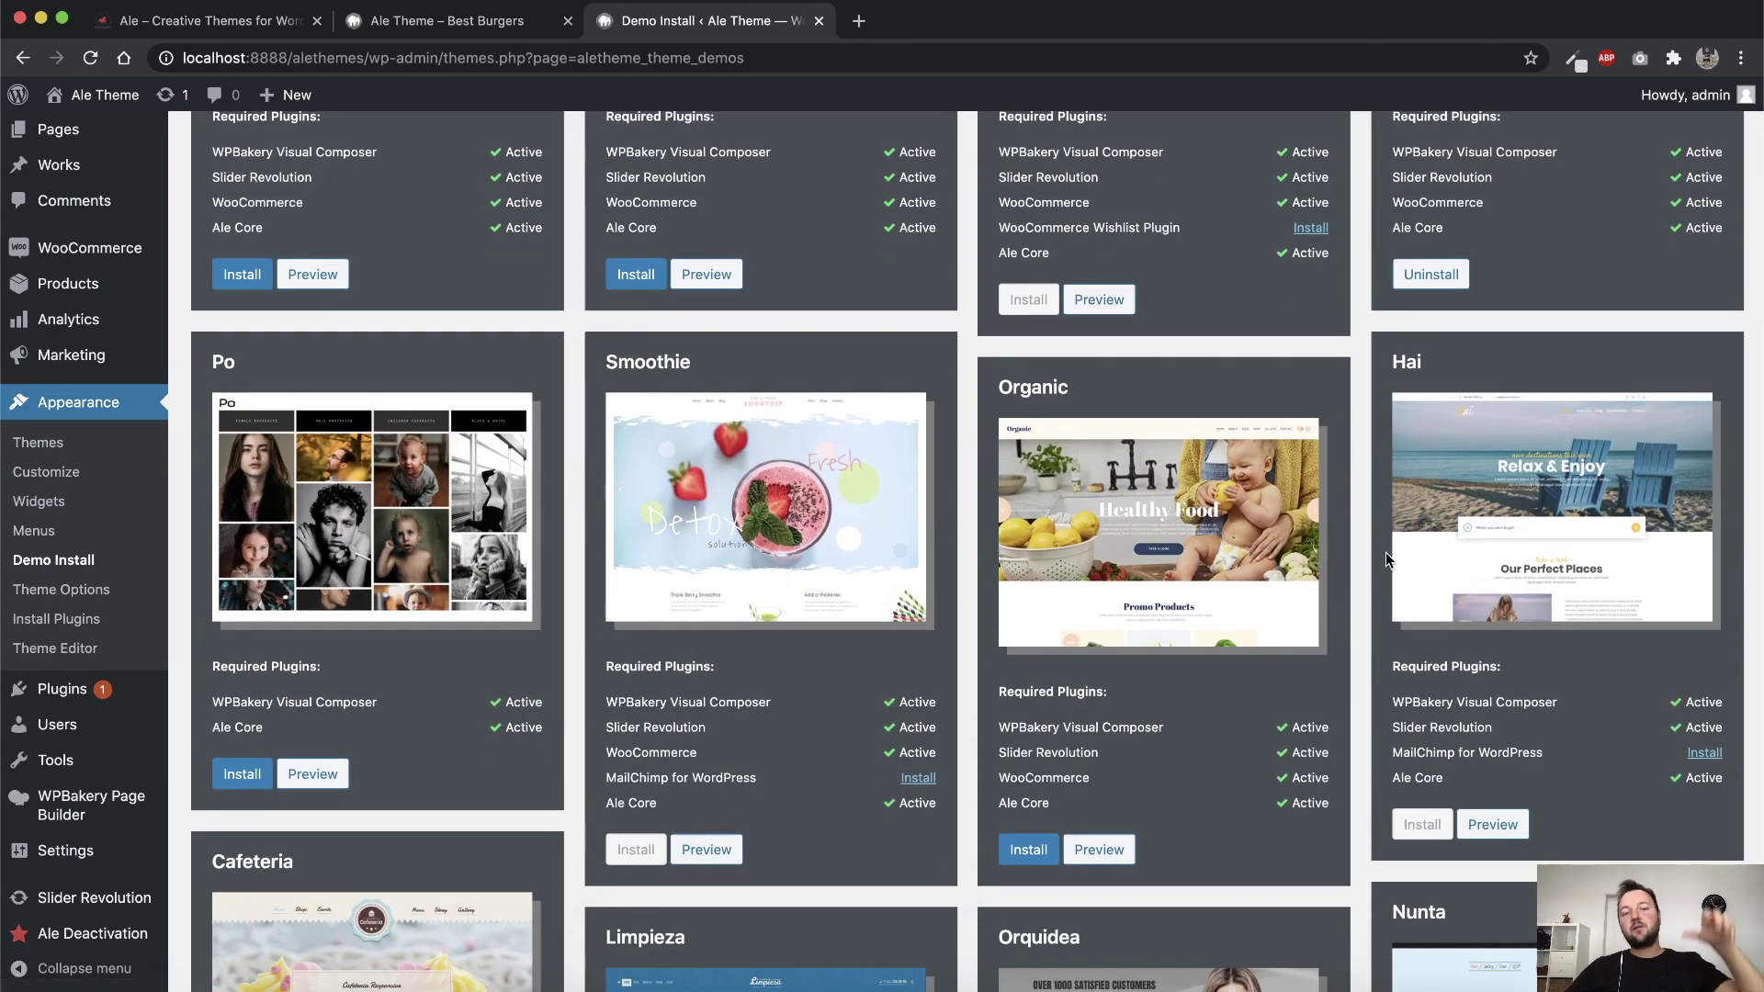
pyautogui.scroll(-4, 1307, 485)
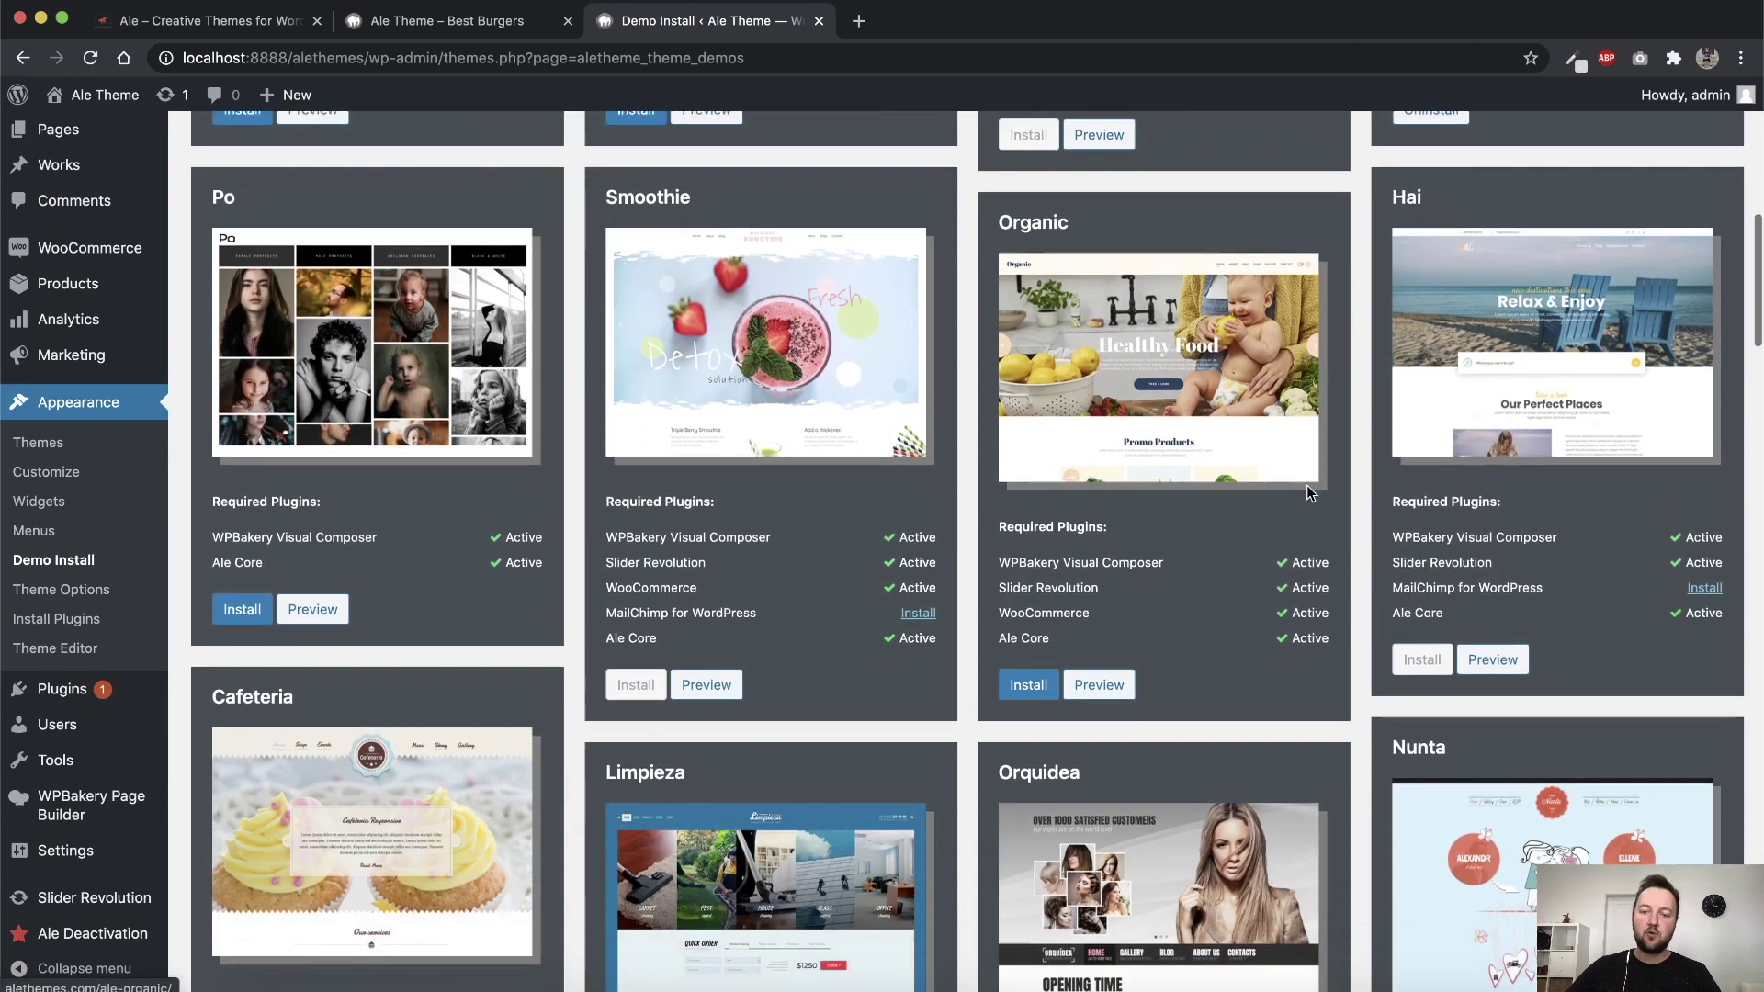
# Uninstall the Burger demo from the Demo Install page and accept the confirmation
pyautogui.scroll(8, 1307, 482)
pyautogui.scroll(2, 1306, 482)
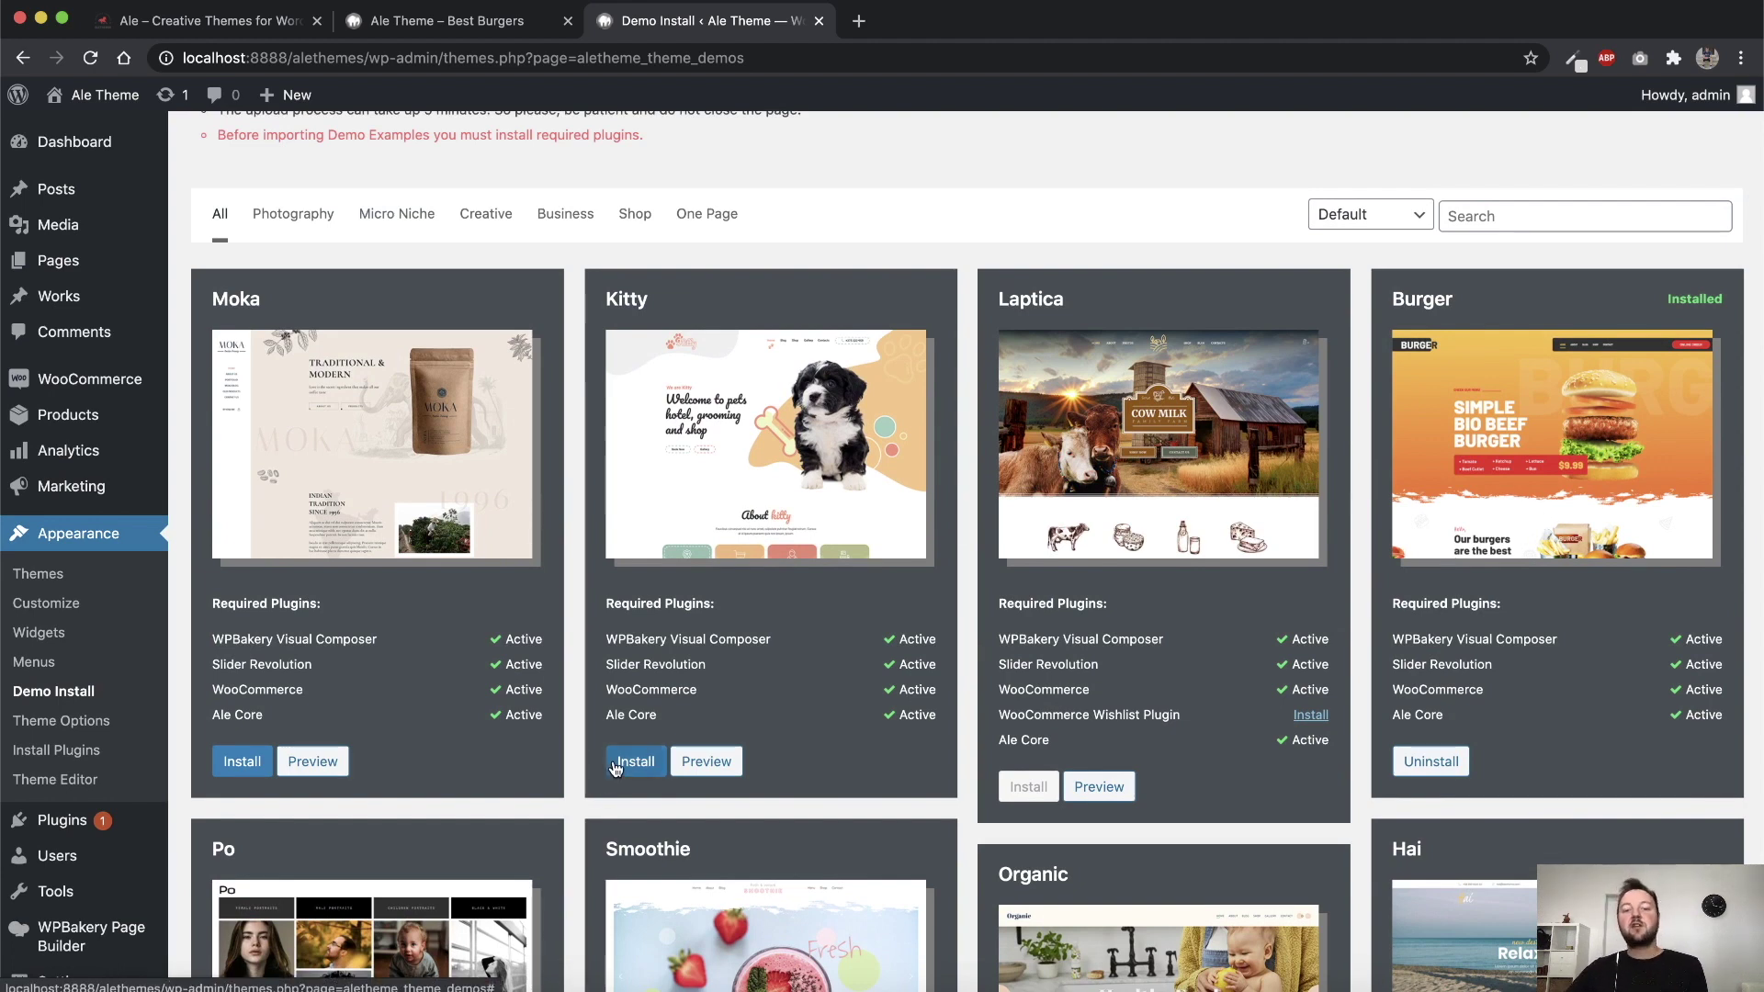
pyautogui.click(1447, 770)
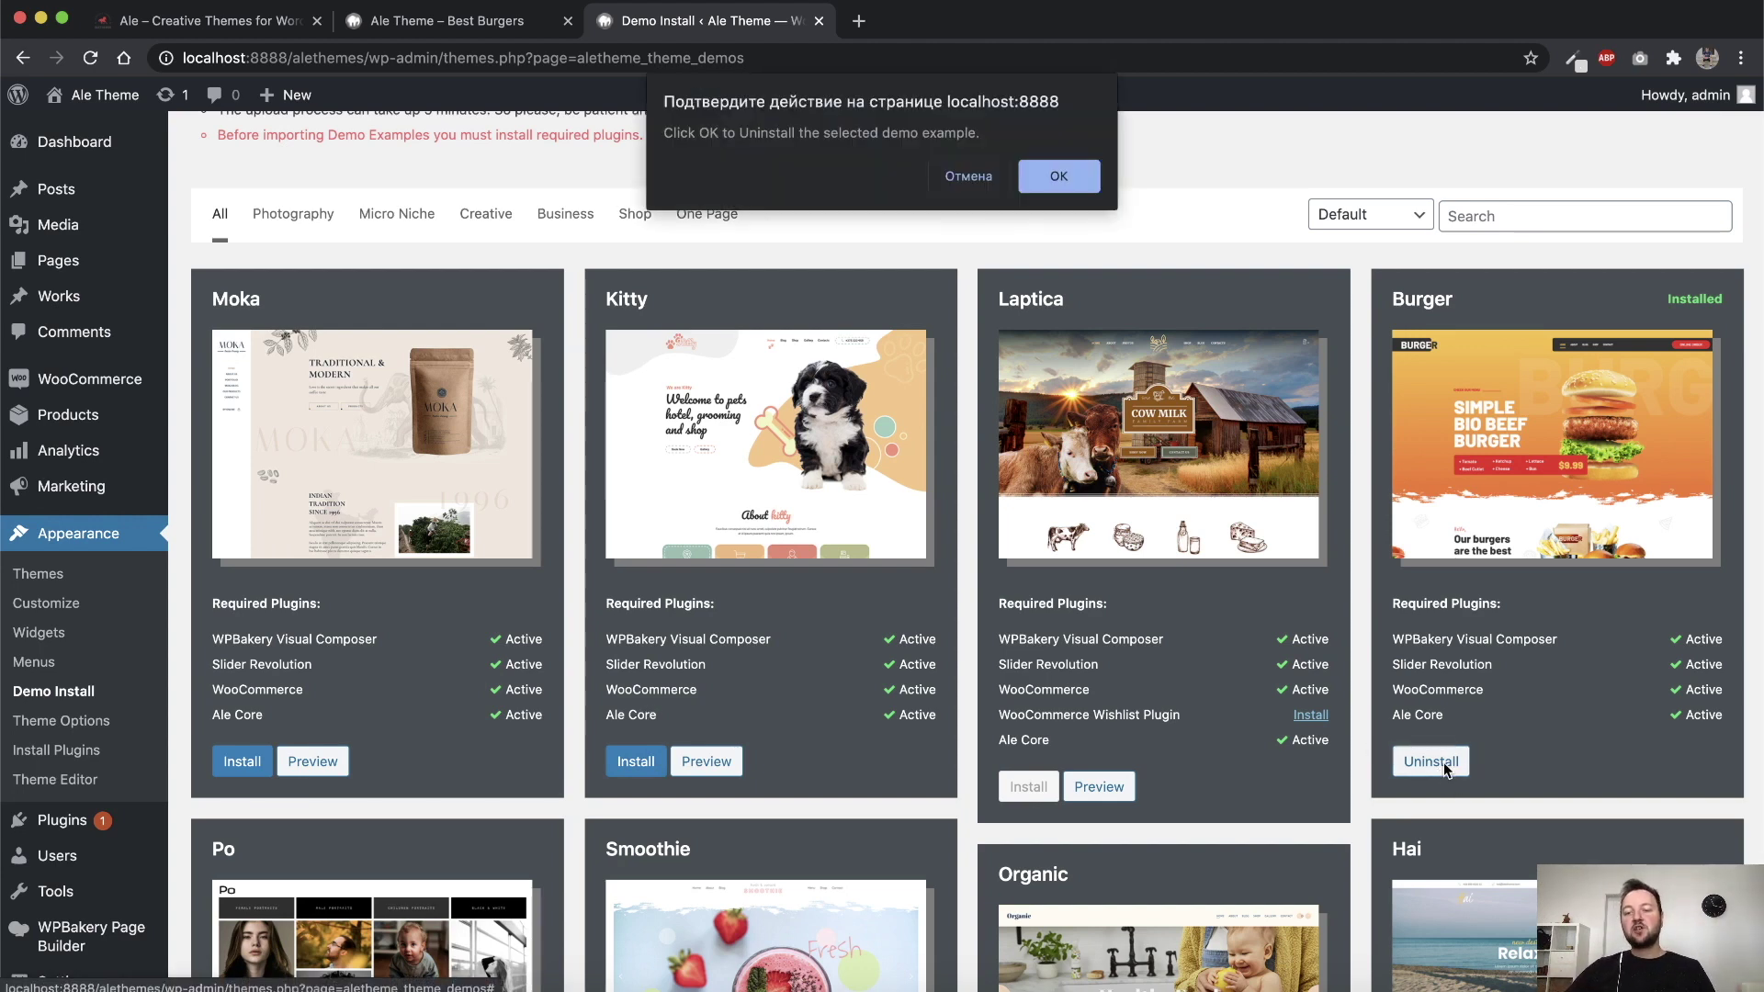
pyautogui.click(1055, 180)
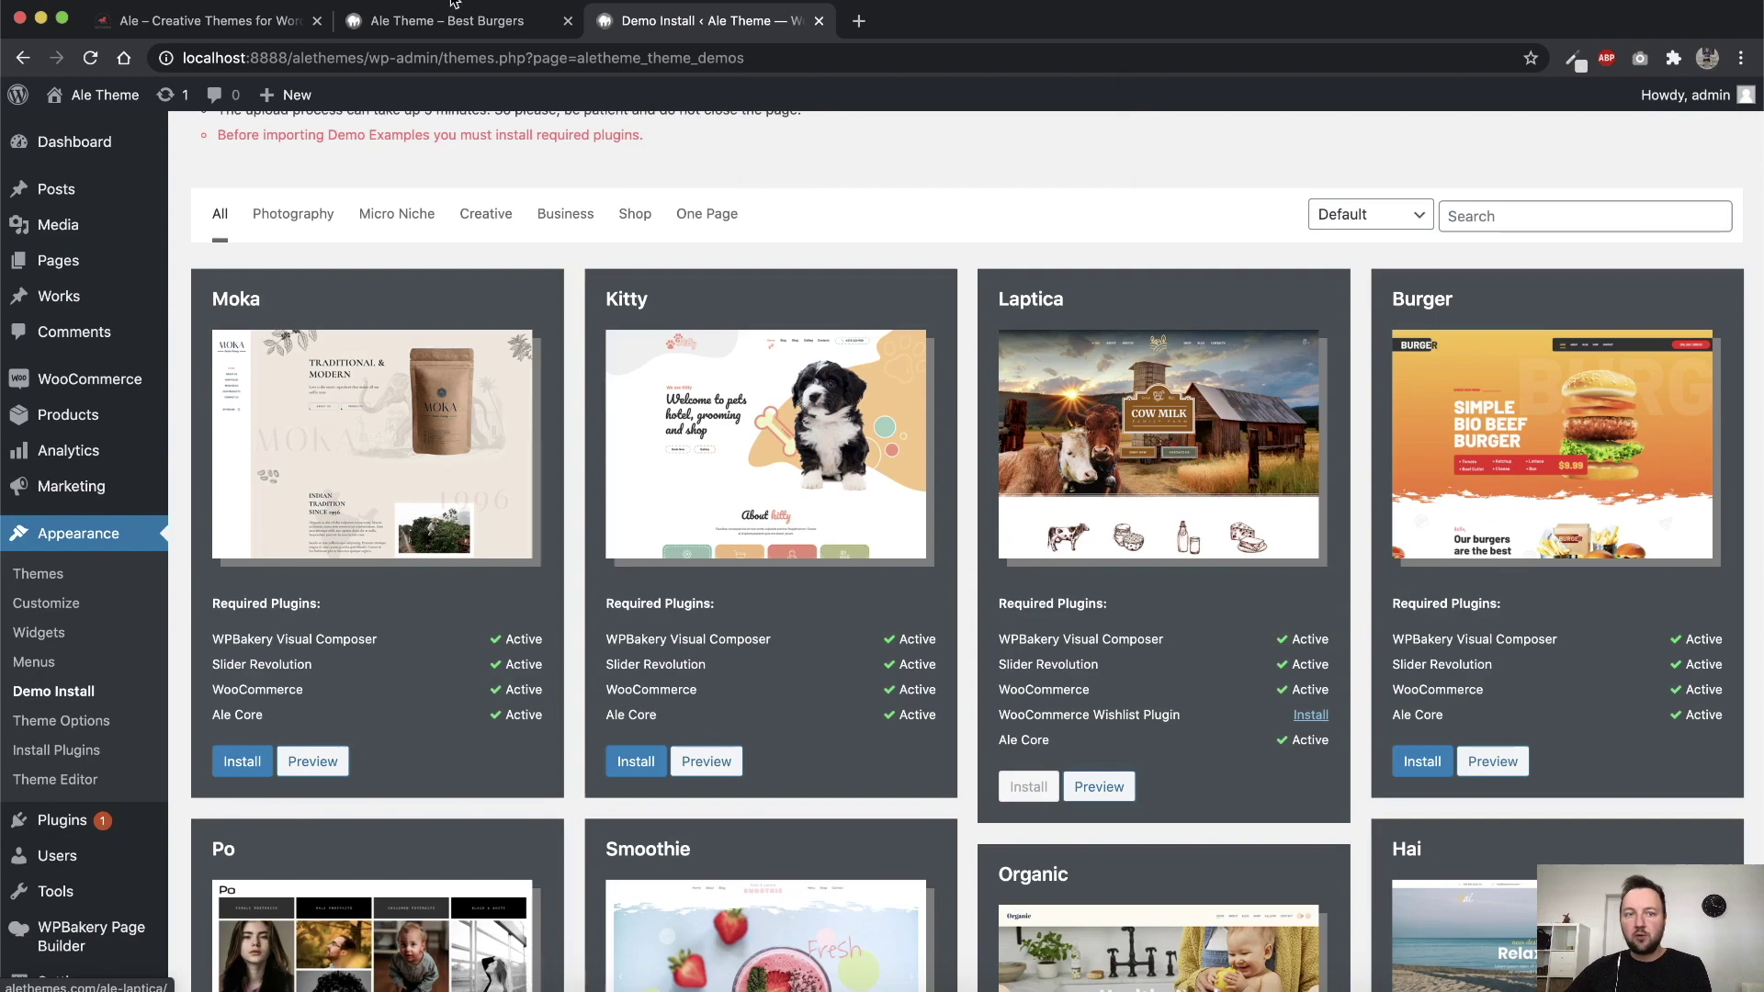
# Reload the site's Home page and check how it looks without the Burger demo
pyautogui.click(401, 25)
pyautogui.scroll(-5, 680, 412)
pyautogui.press('super+r')
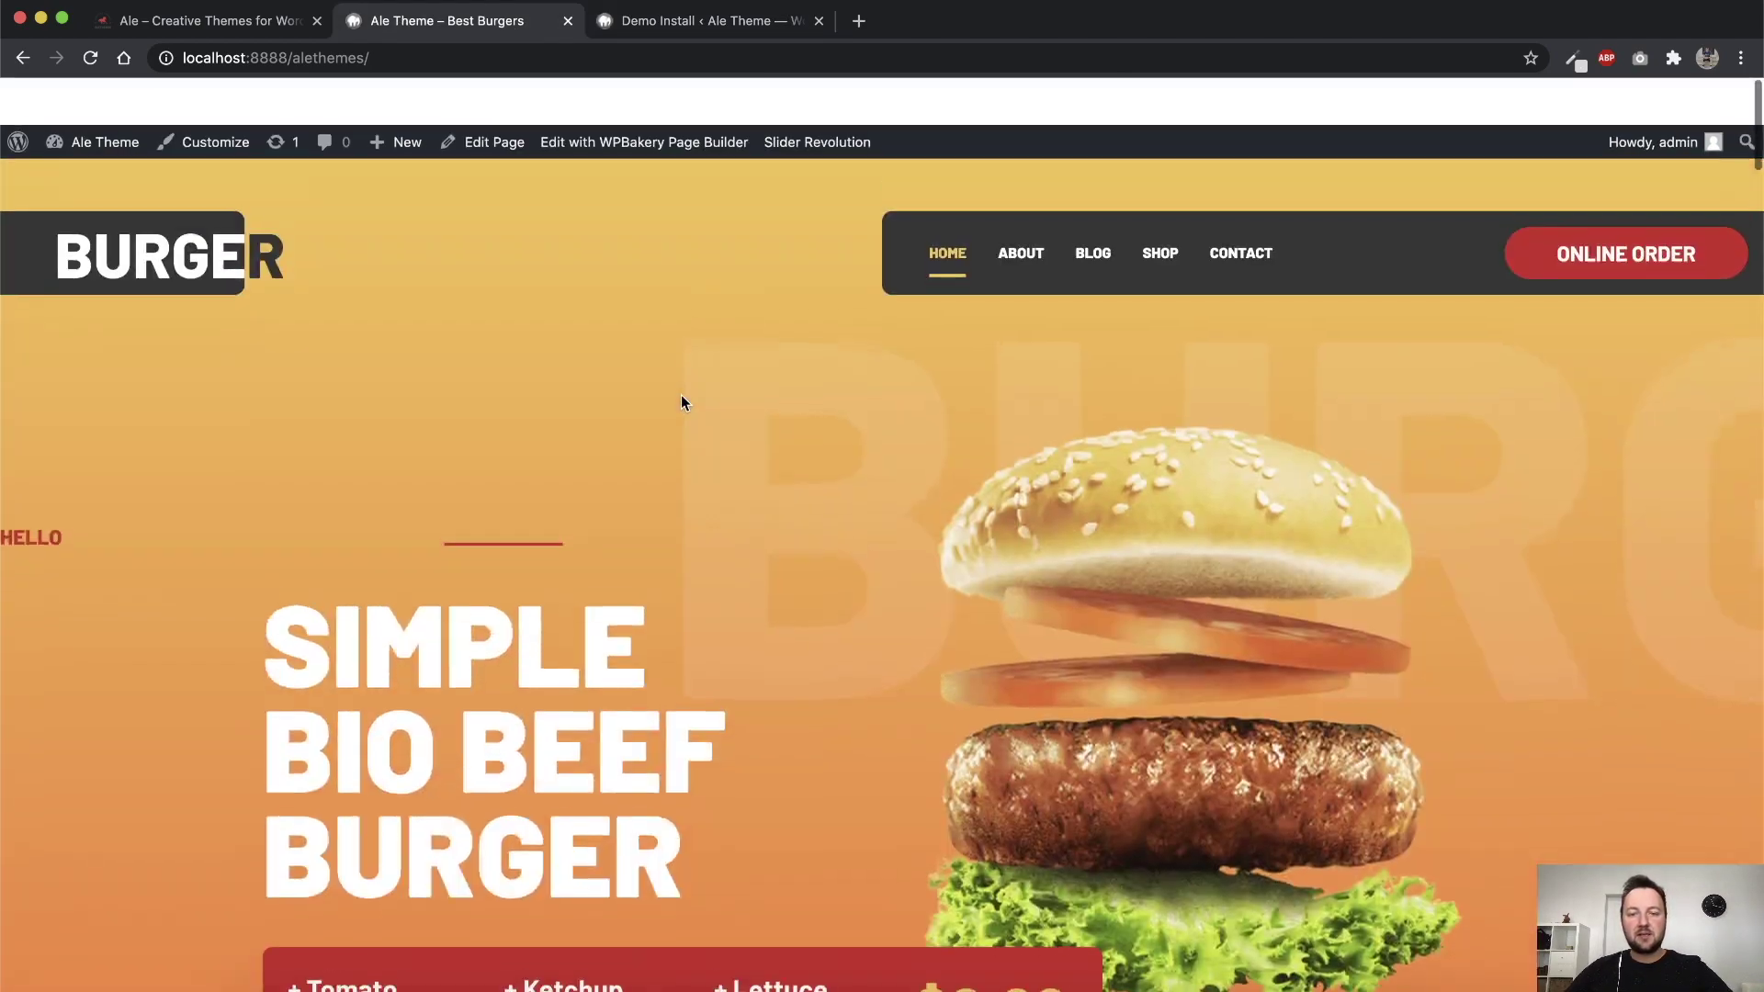
pyautogui.press('super+r')
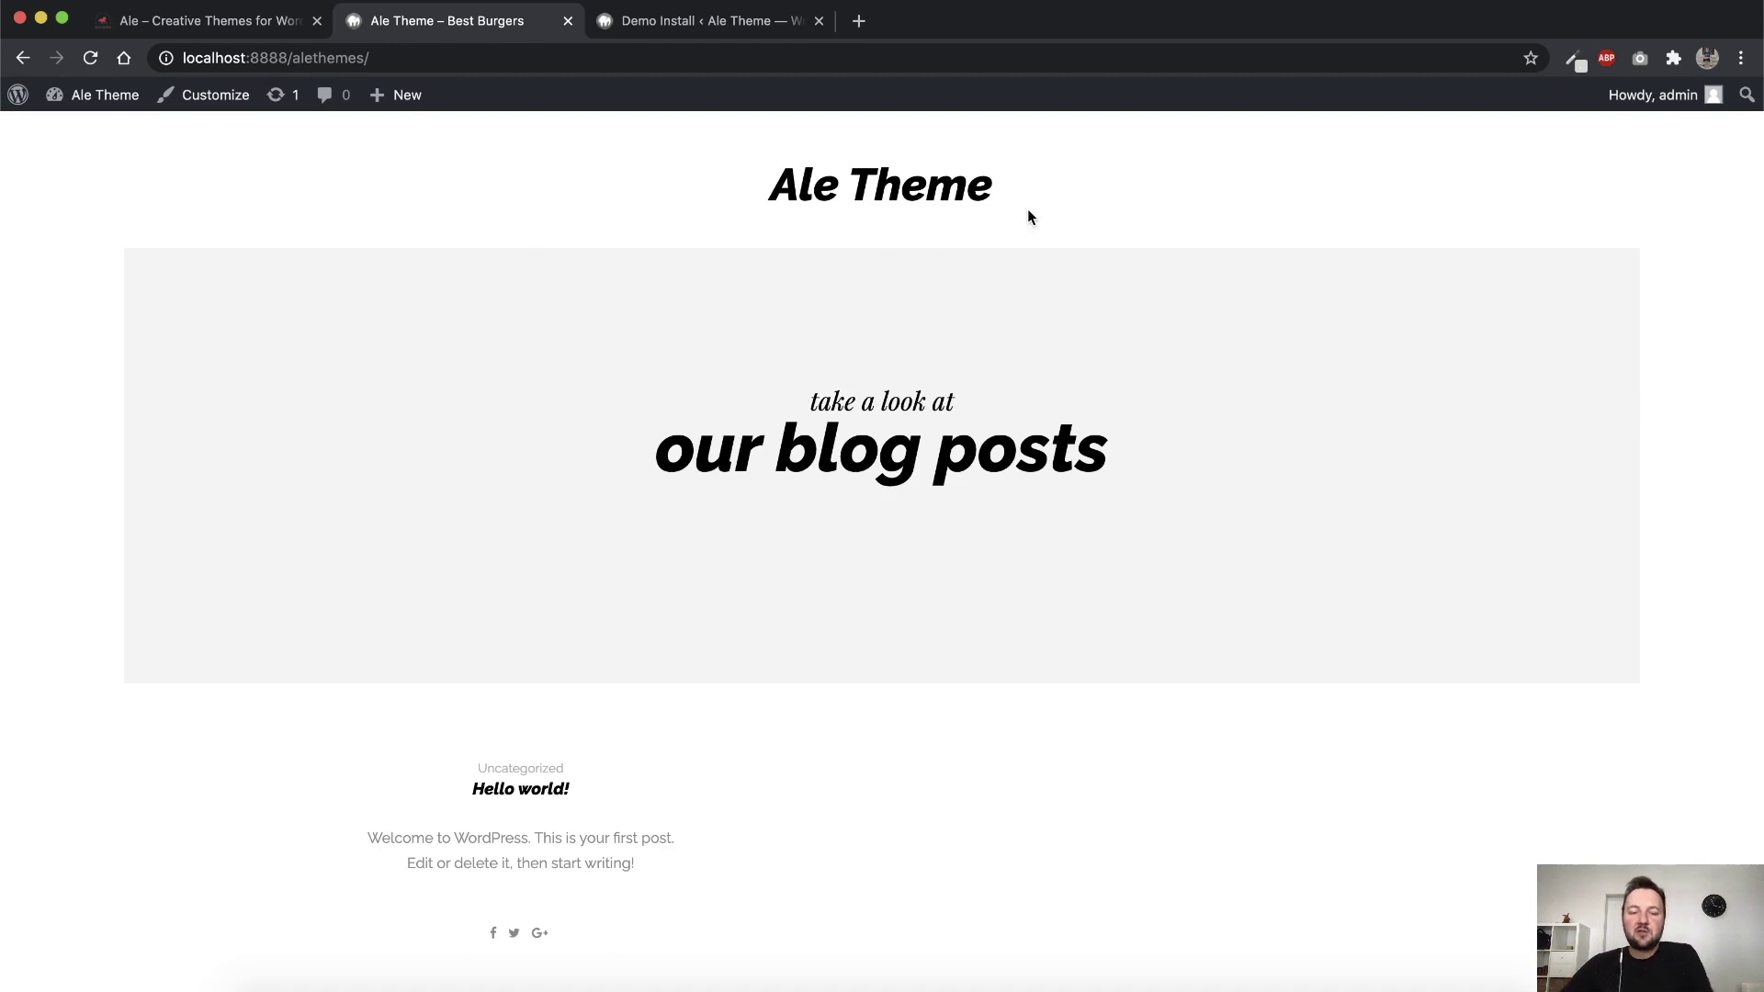
pyautogui.scroll(-3, 866, 444)
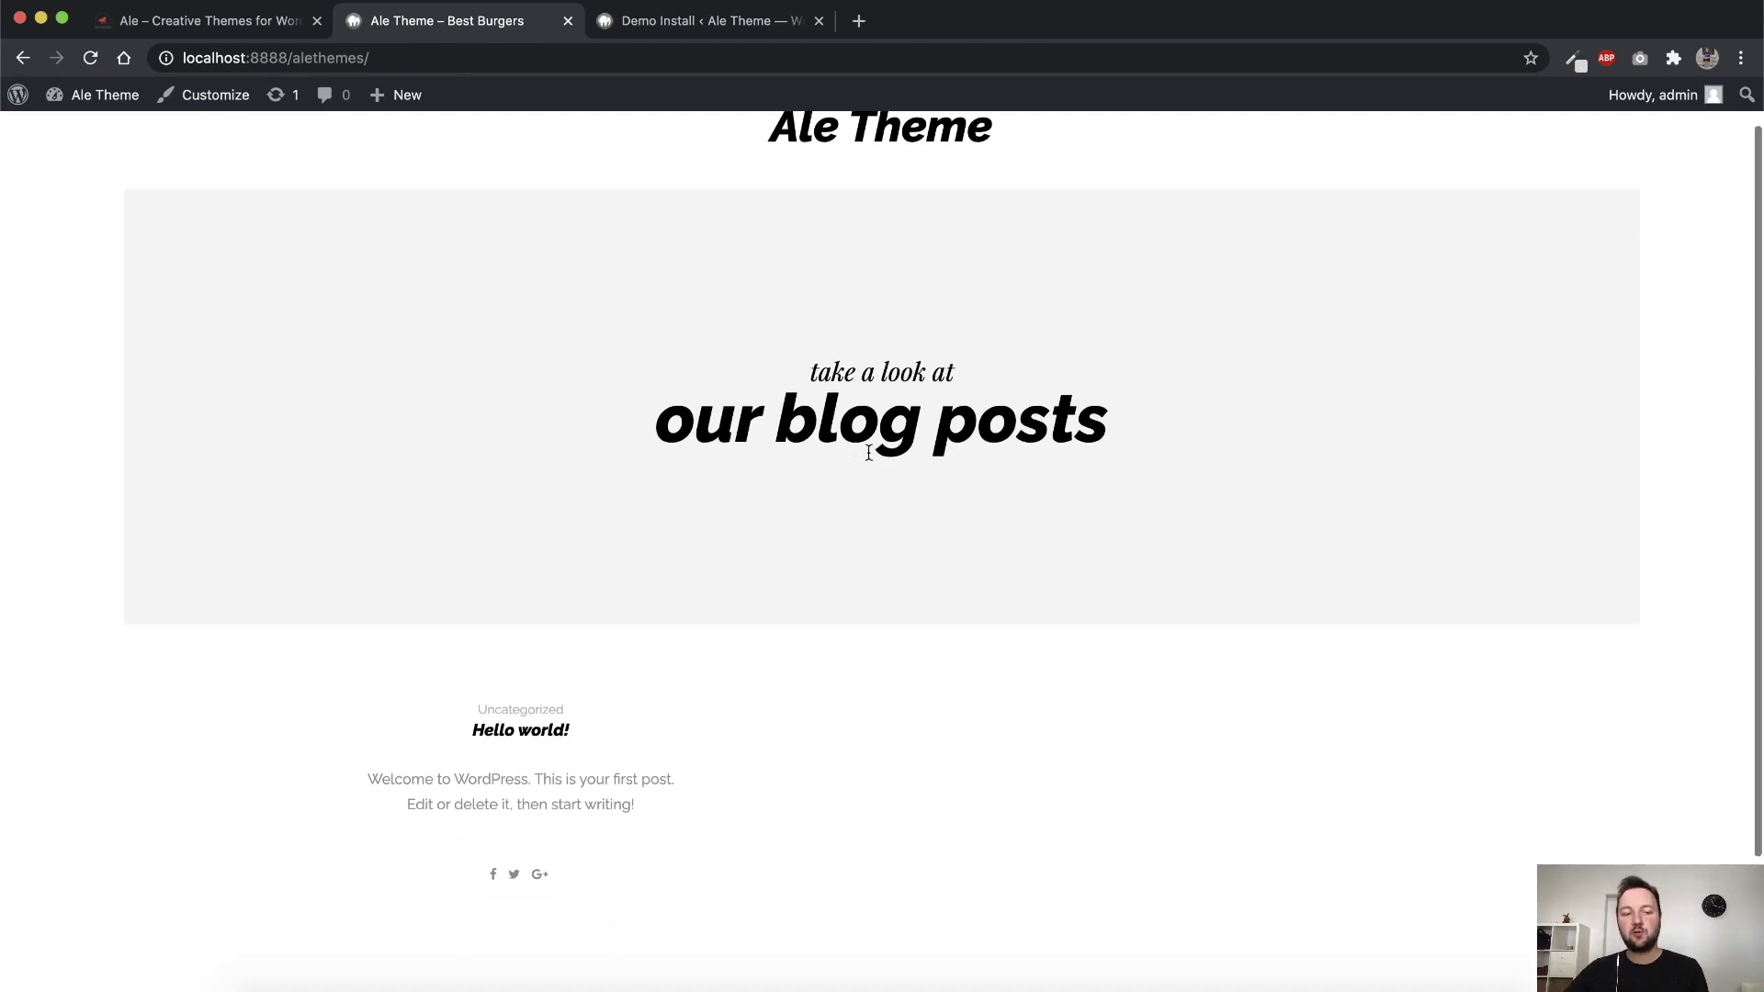
pyautogui.scroll(4, 867, 461)
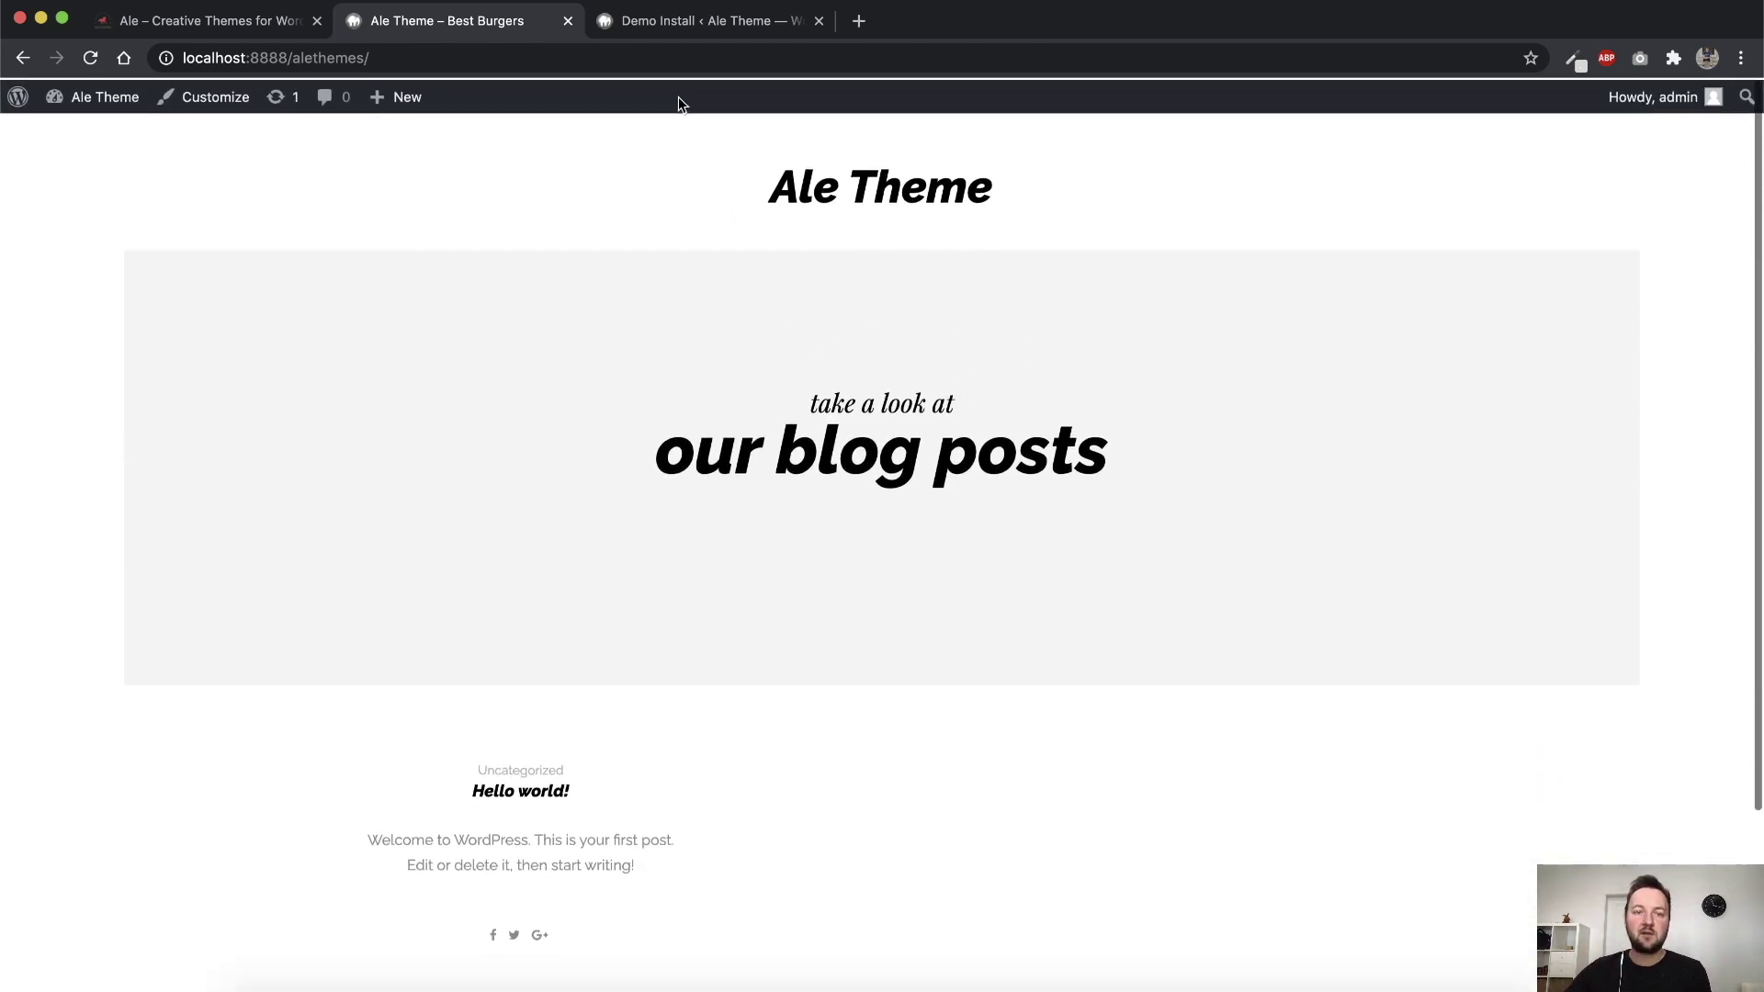
# Go back to the demo list on the Demo Install page
pyautogui.click(672, 24)
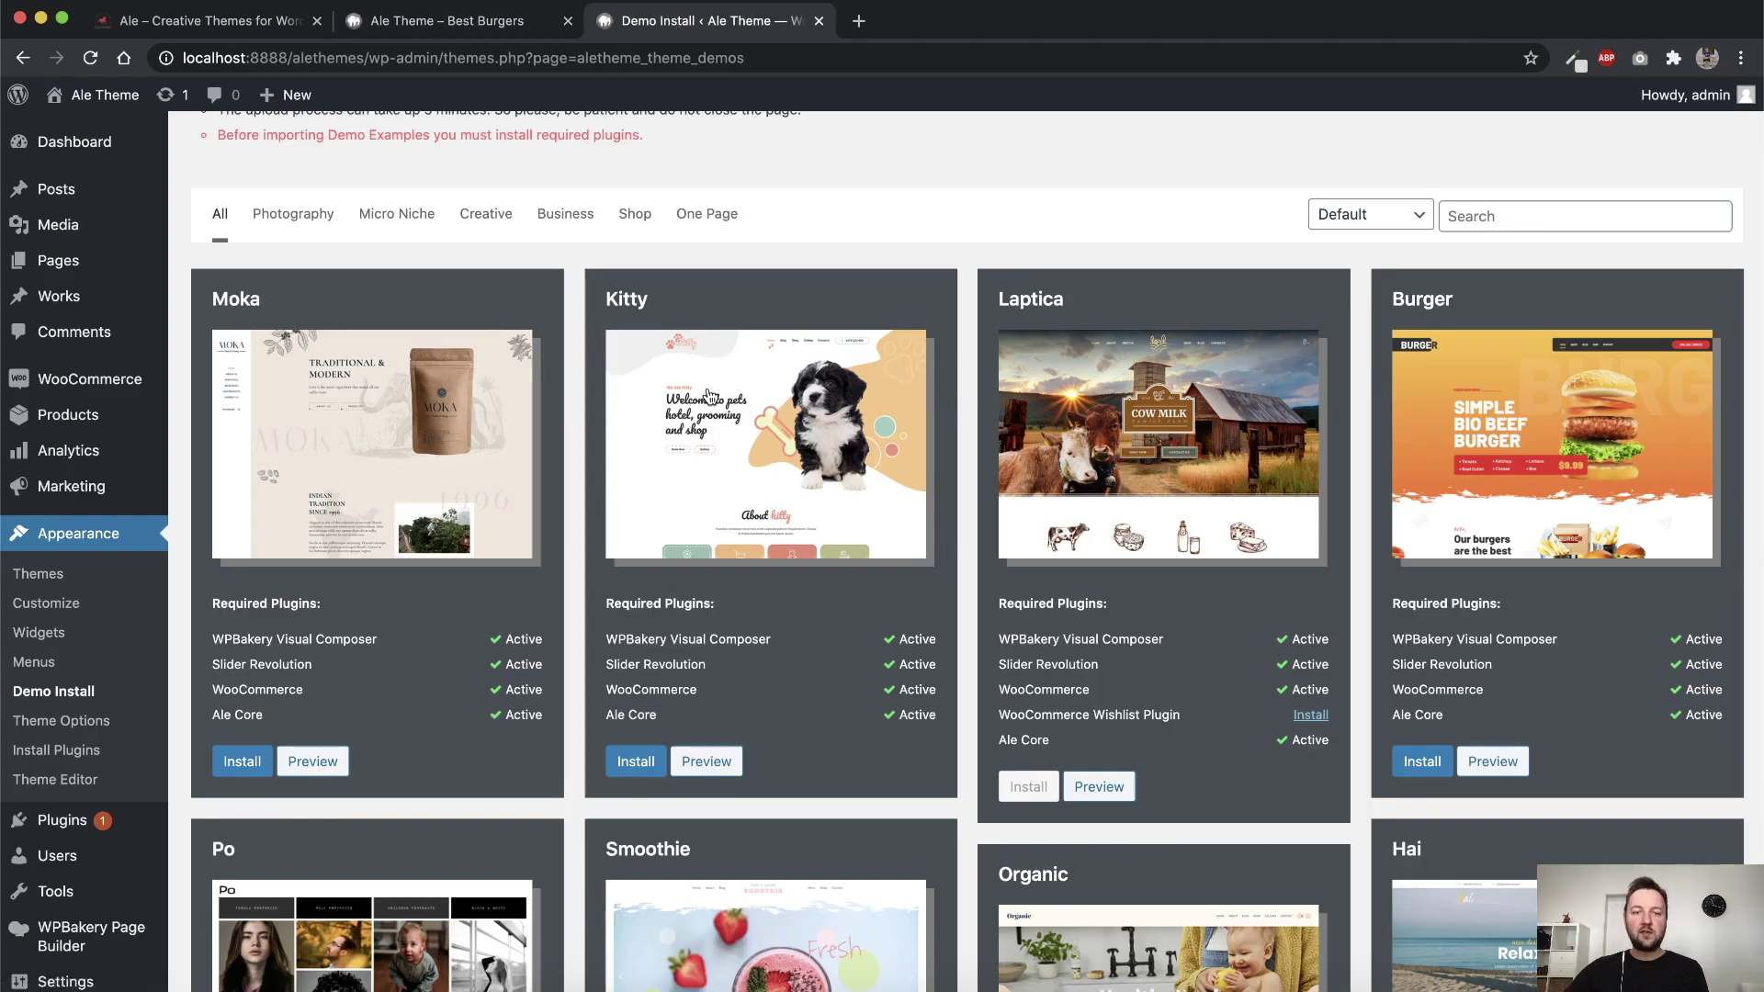
pyautogui.scroll(3, 913, 245)
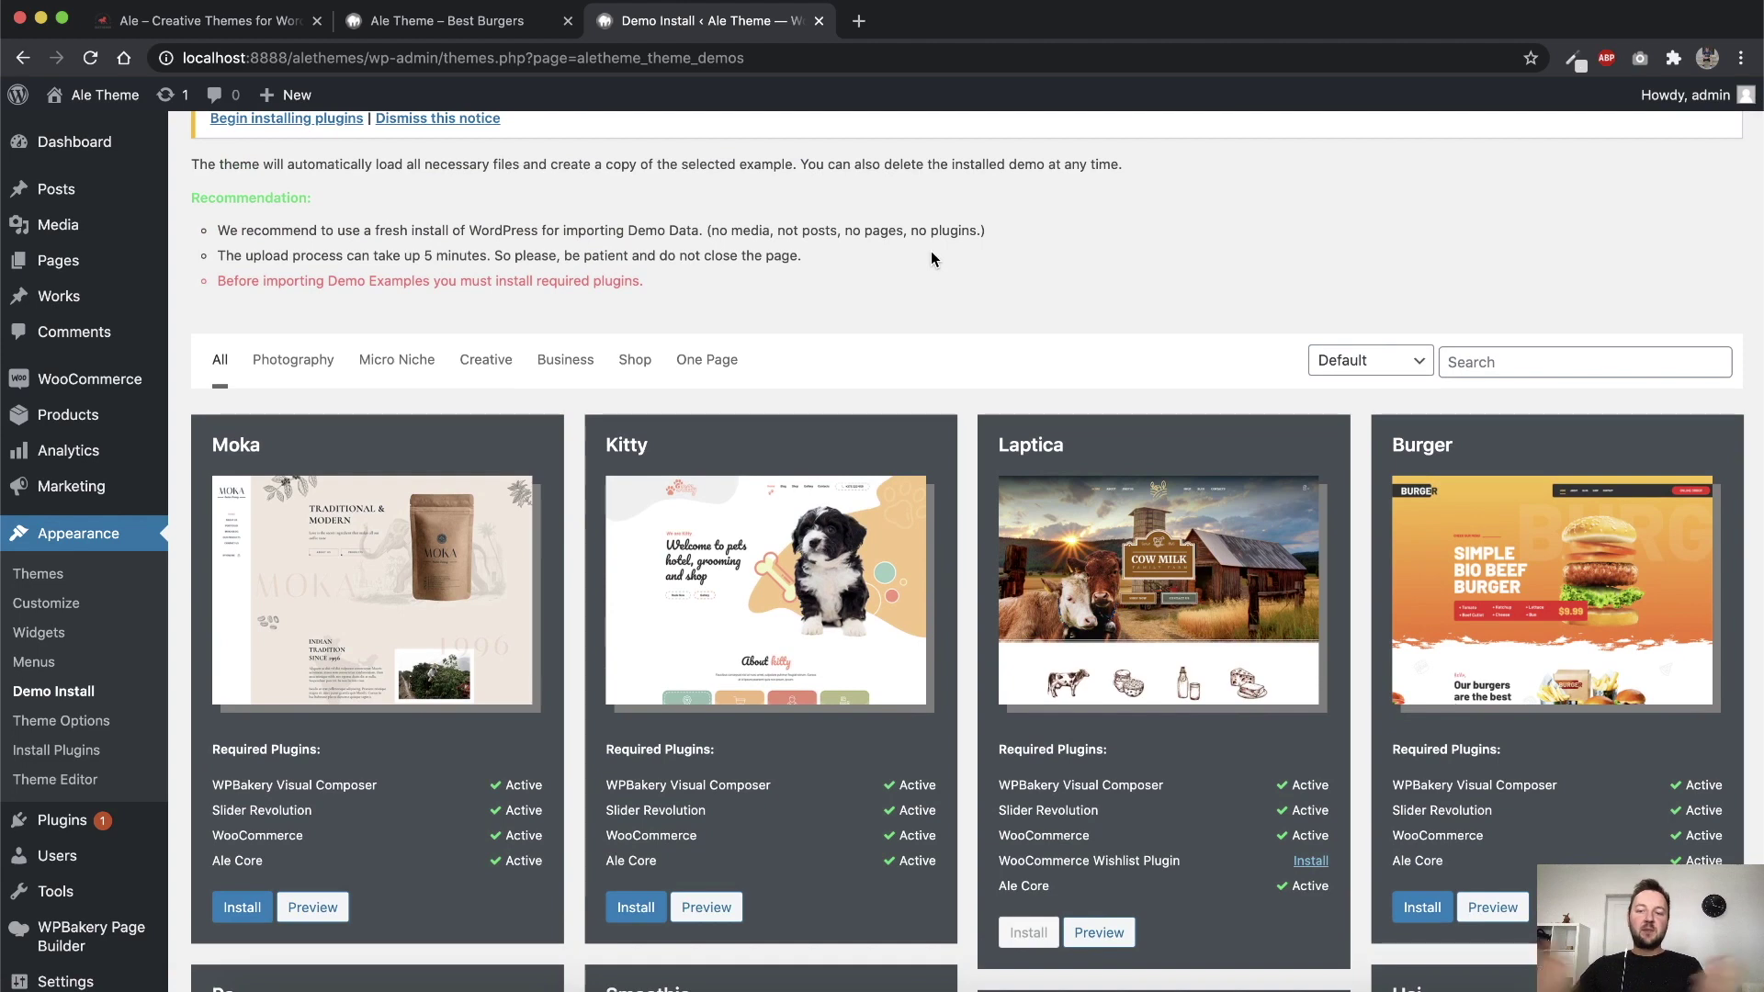